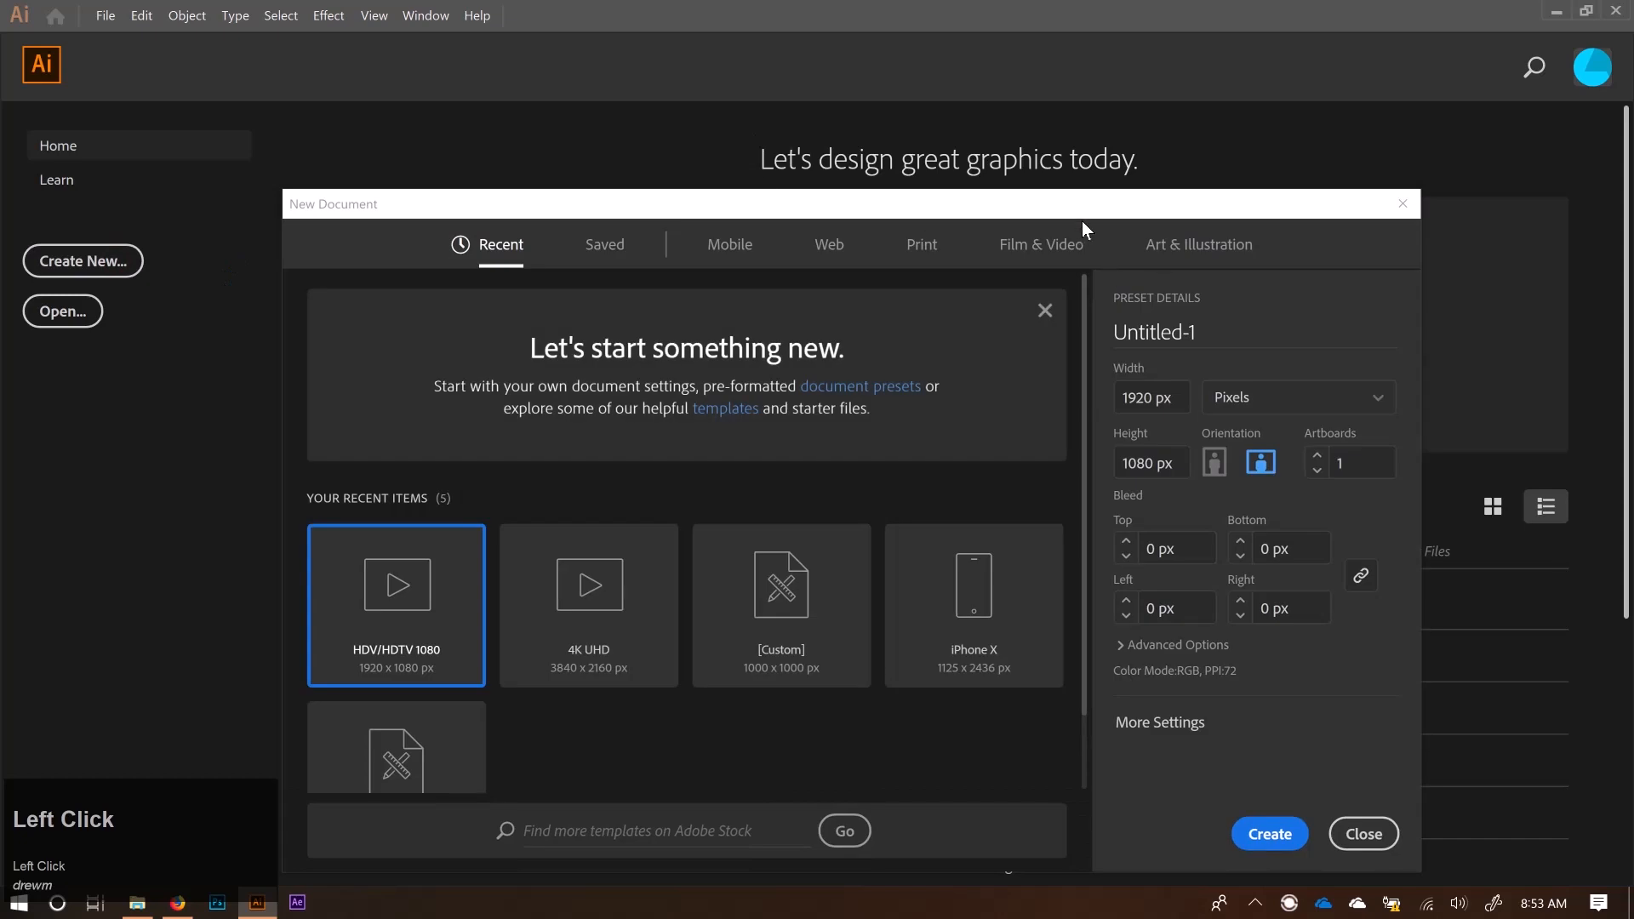
- Create a new document from the Film & Video preset HDV/HDTV 1080, 1920 x 1080 px
drag(1050, 201, 1039, 119)
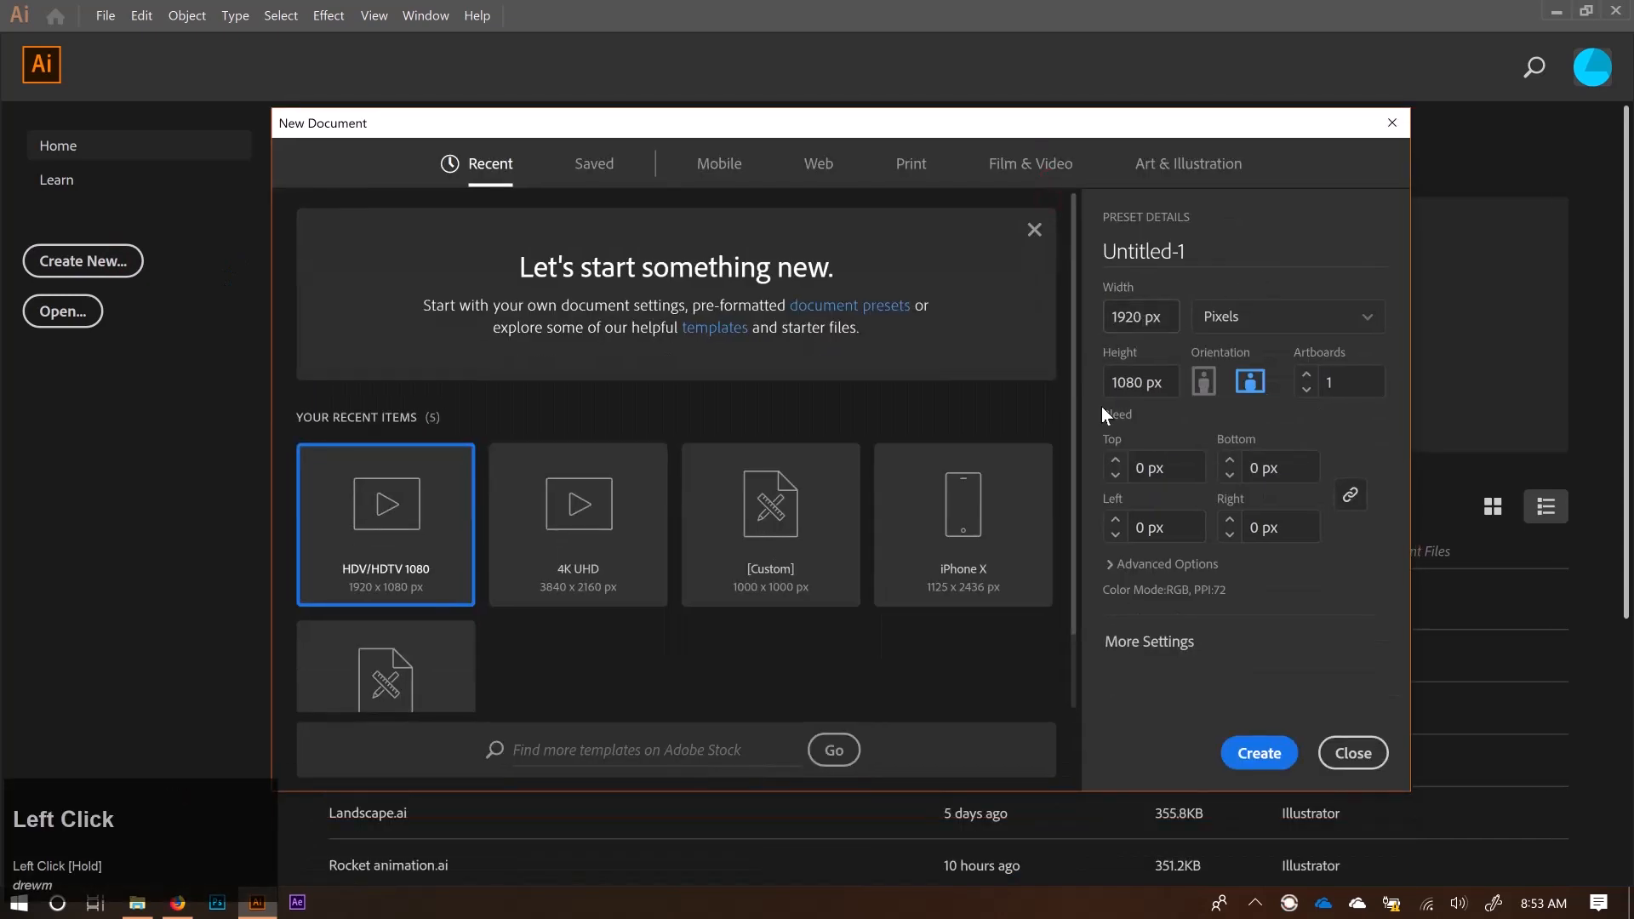
click(1030, 175)
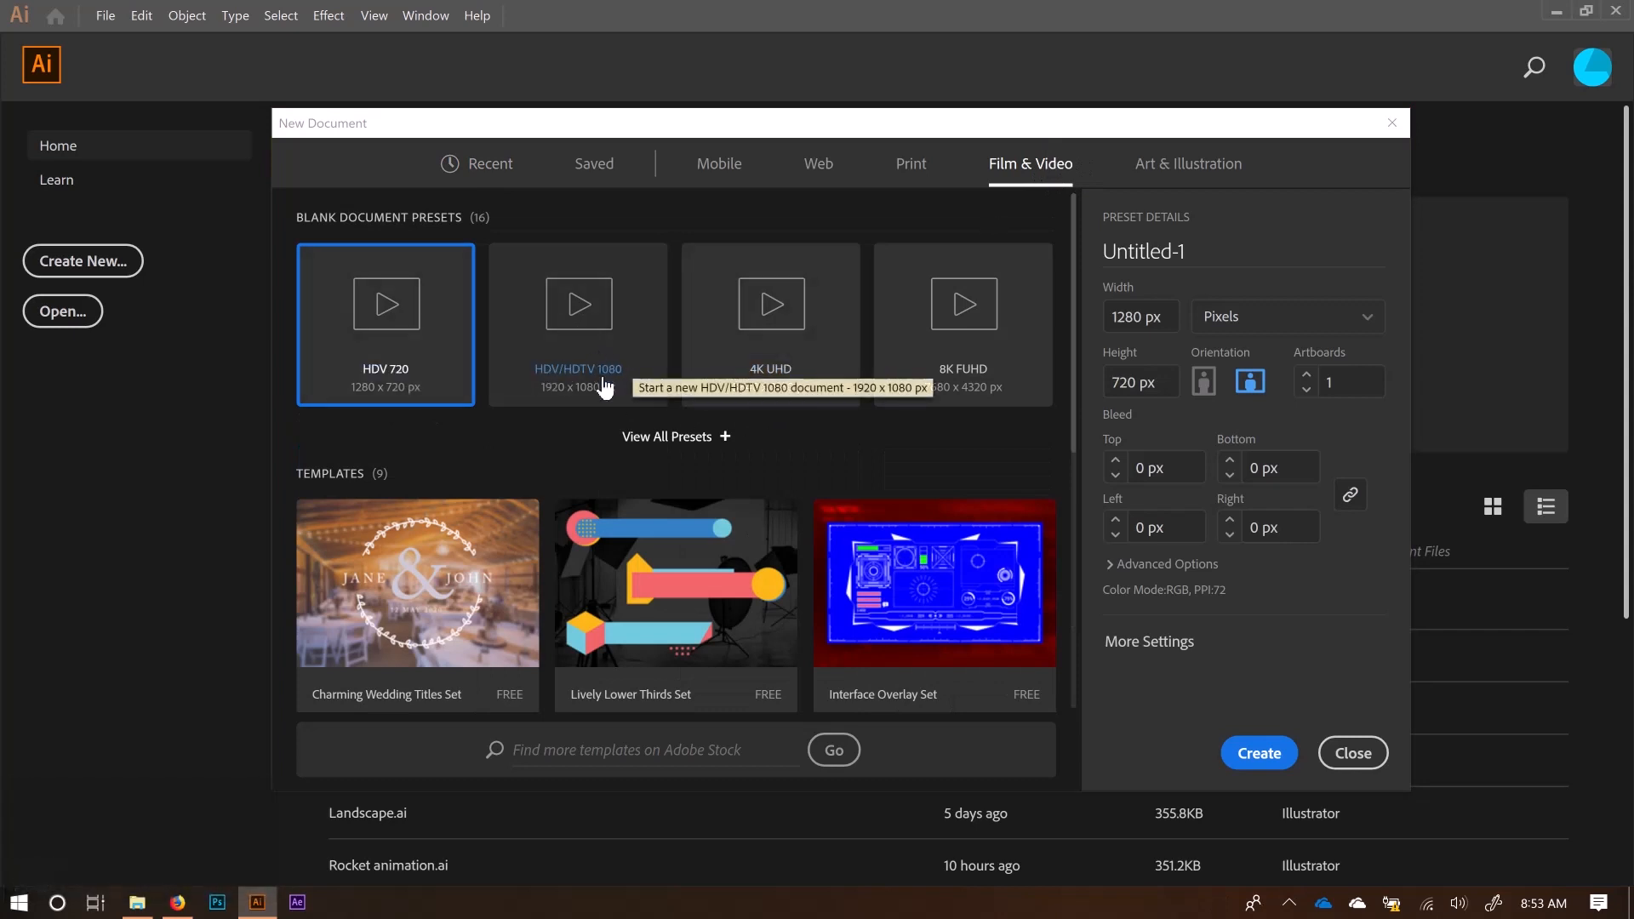
click(598, 343)
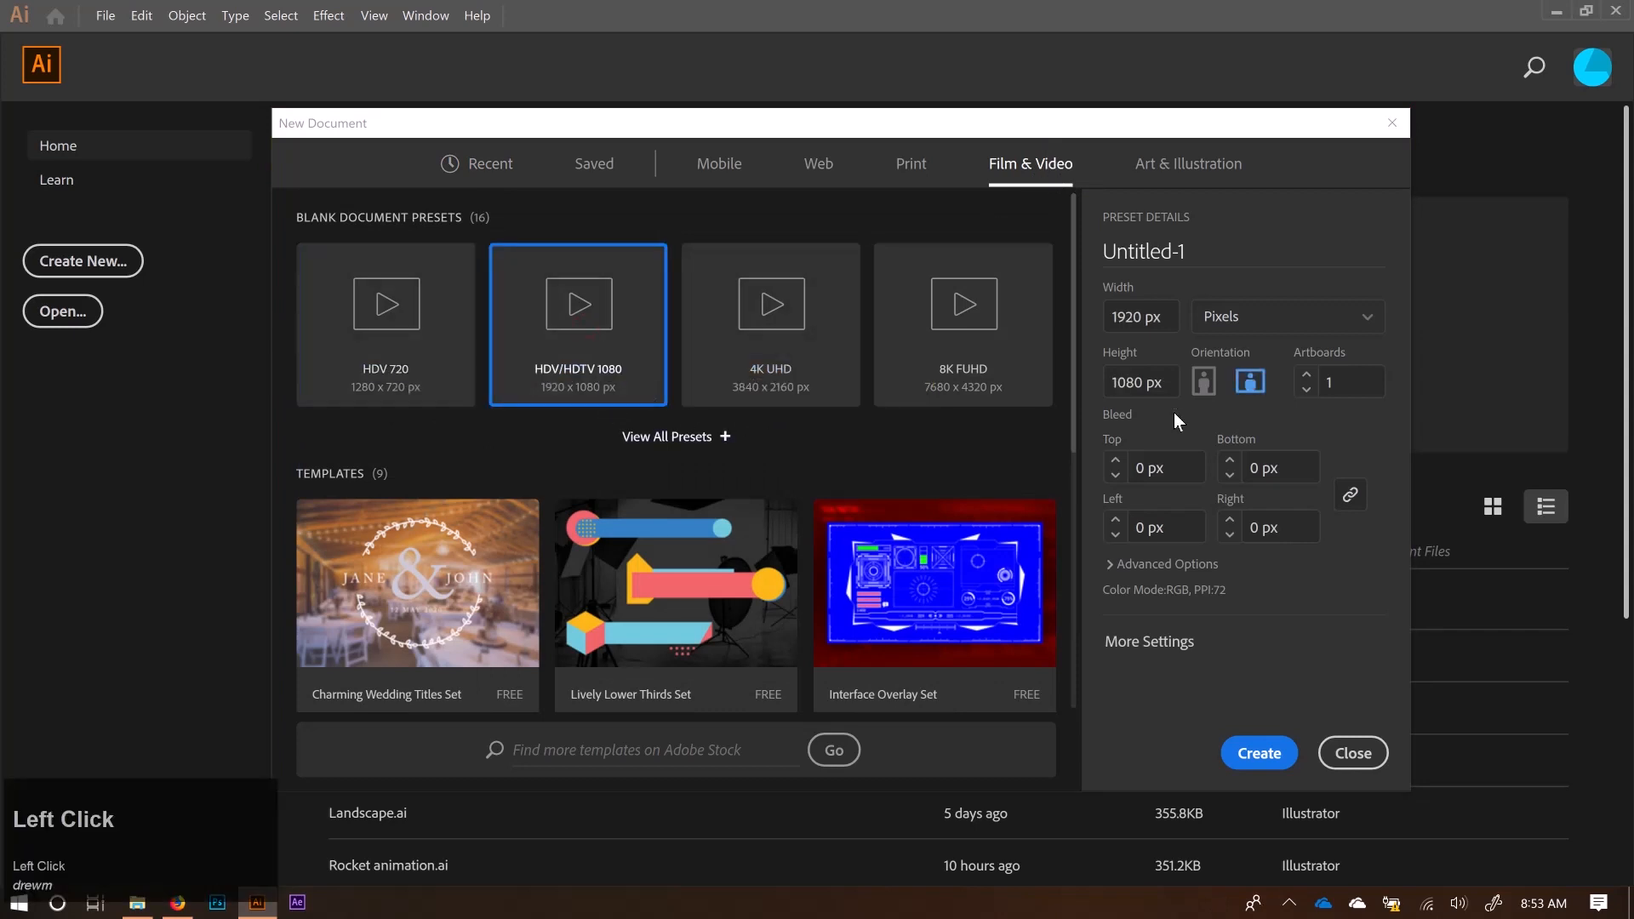
click(1279, 748)
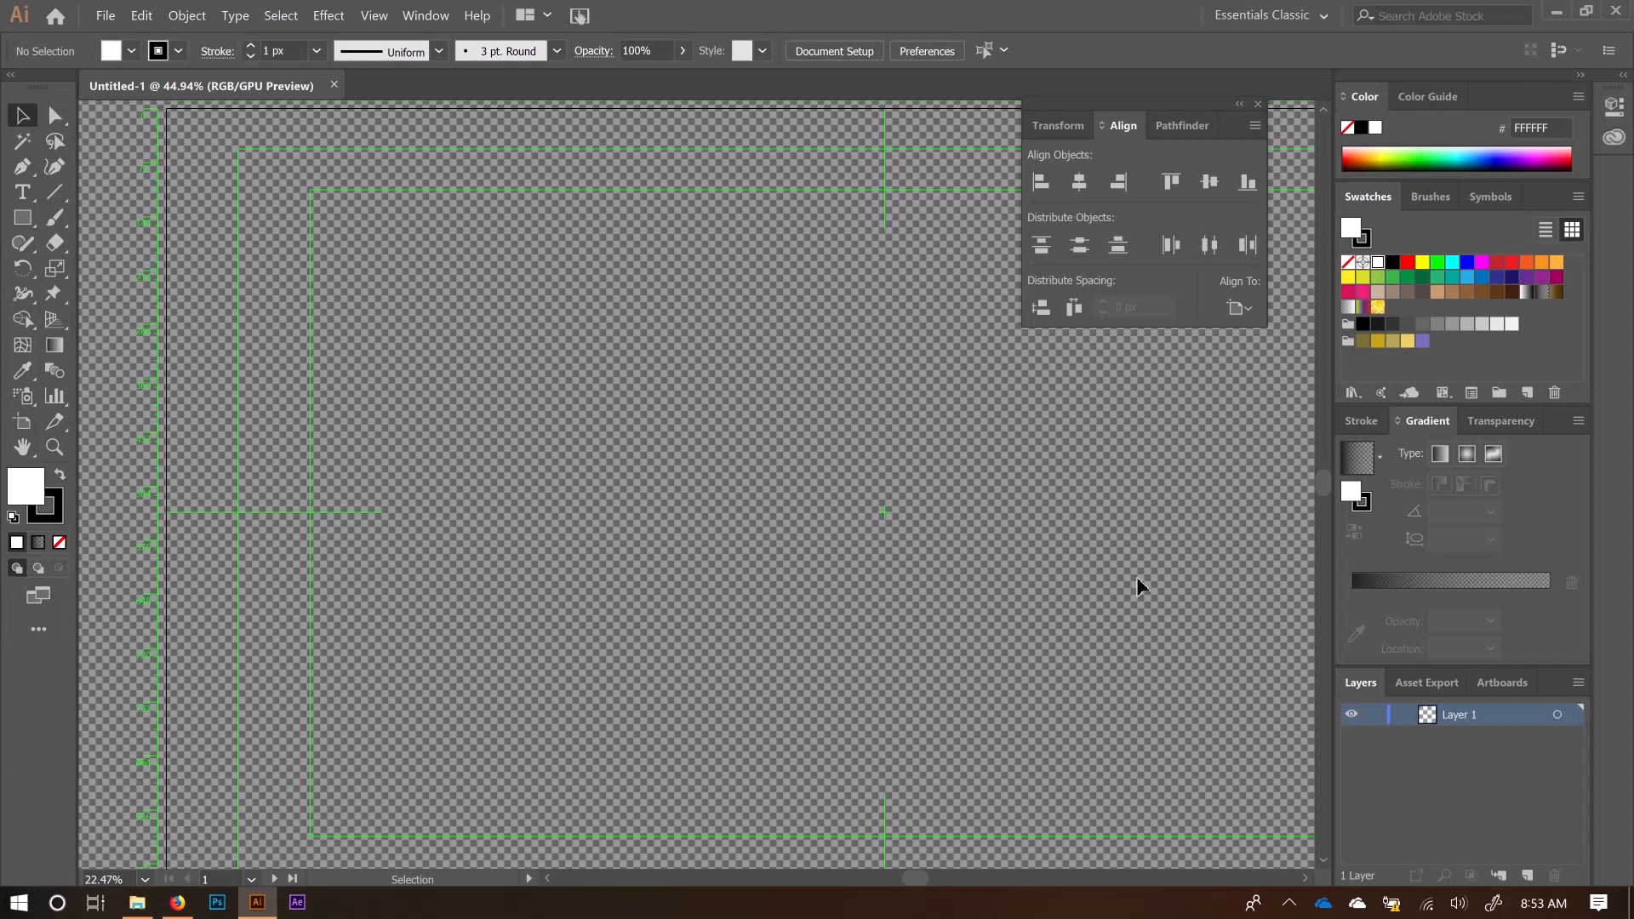
- Switch to the Essentials workspace and reset it to its default layout
click(426, 15)
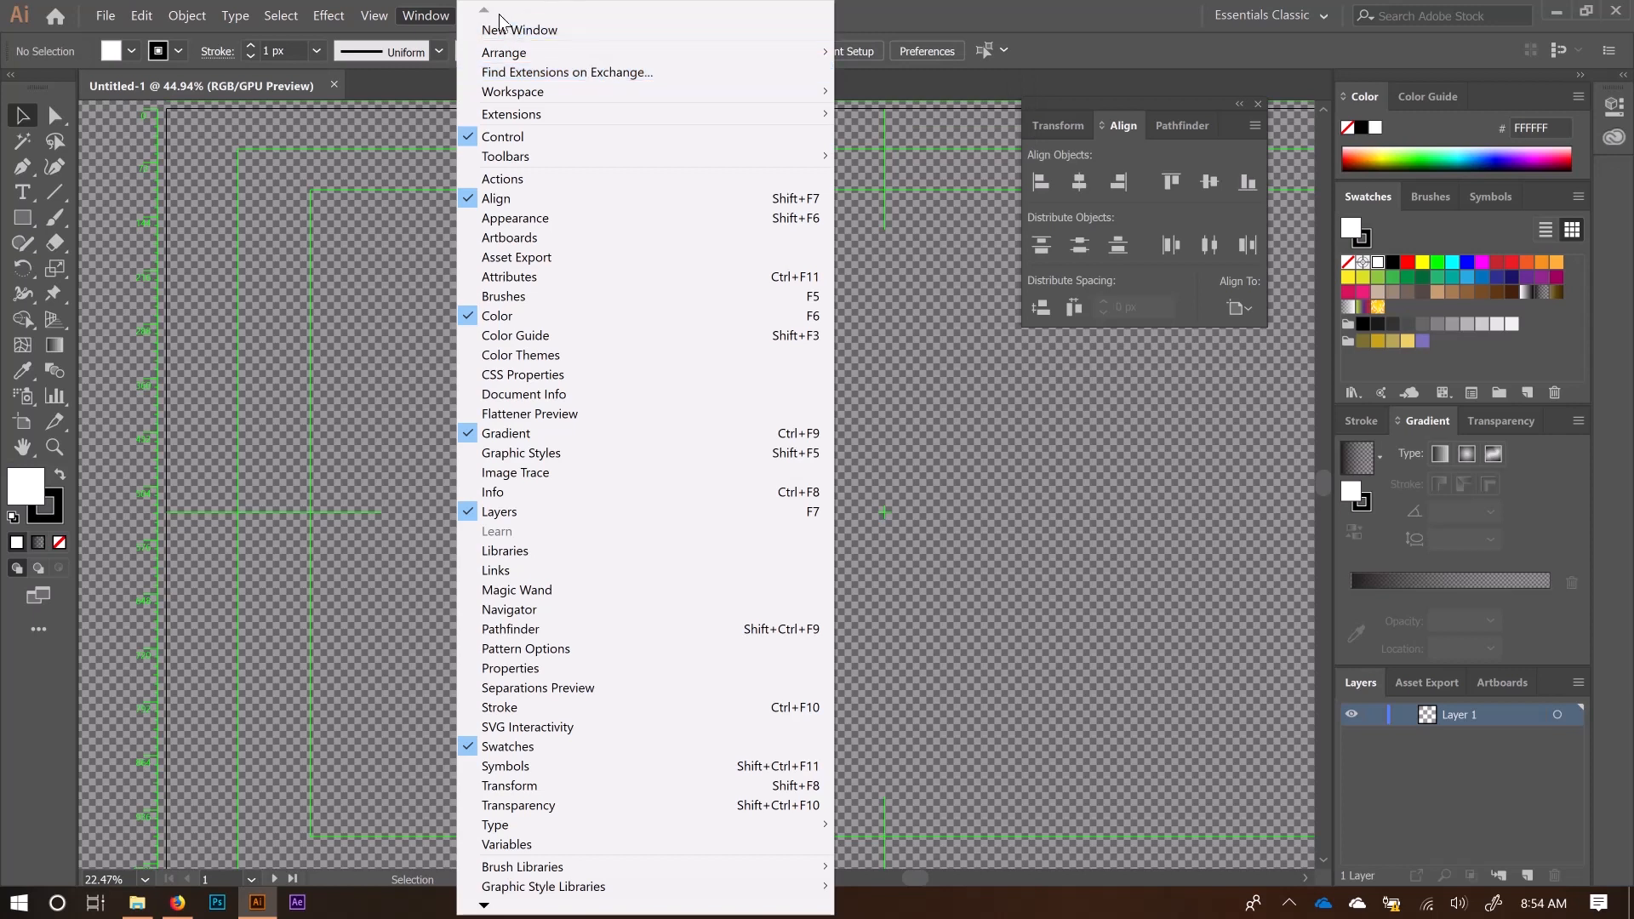
click(544, 90)
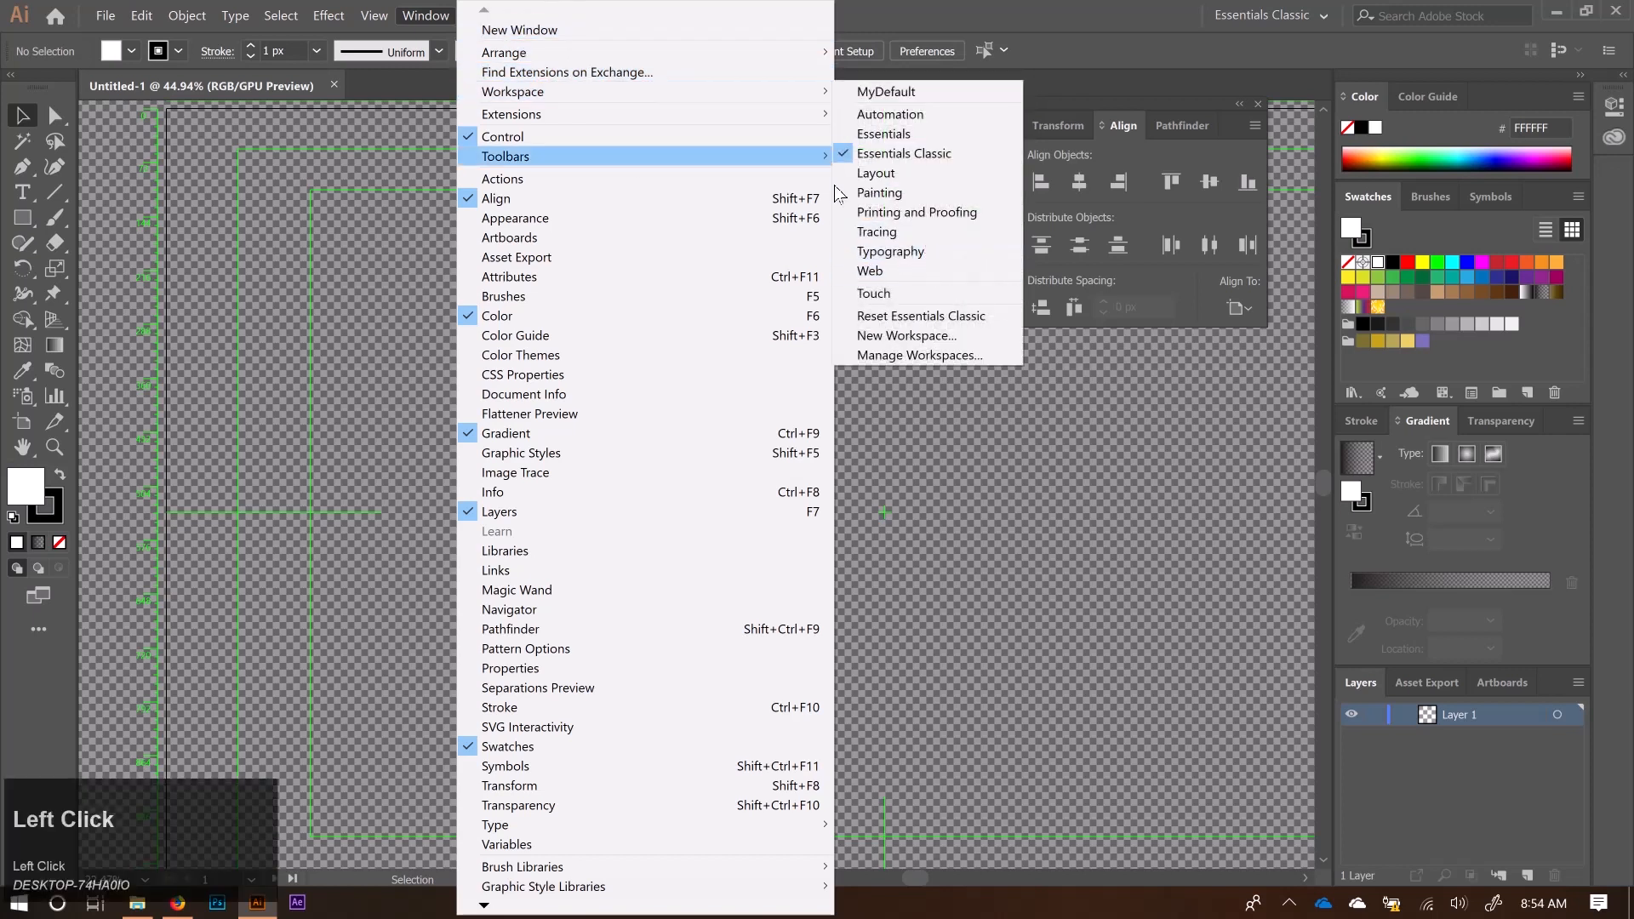
click(897, 134)
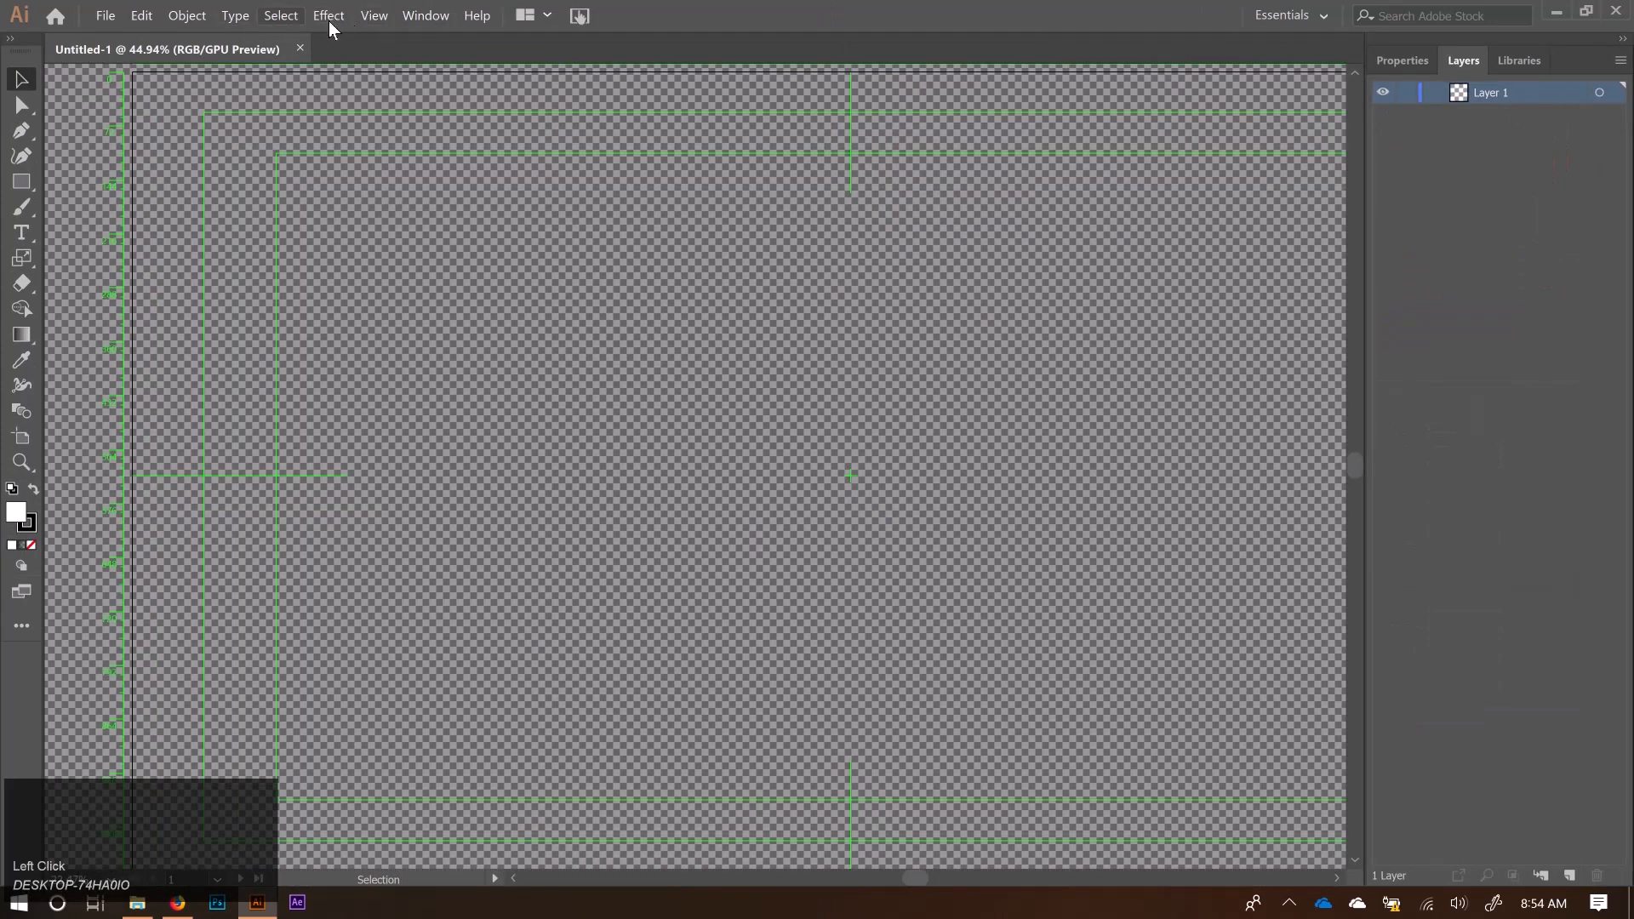
click(426, 15)
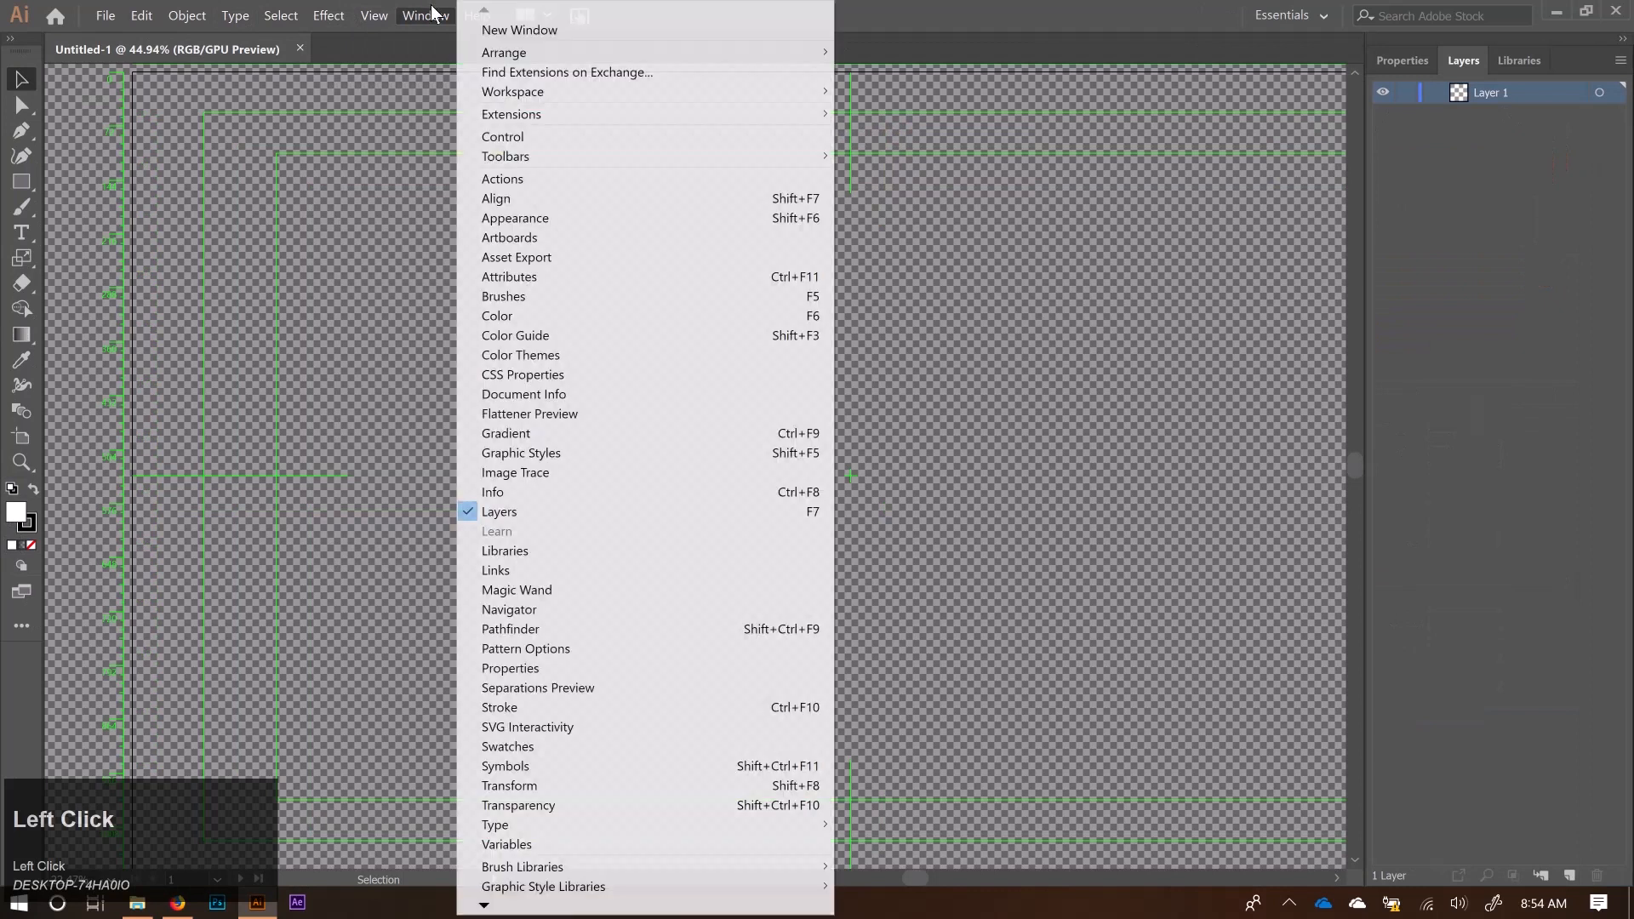
mouse_move(600, 95)
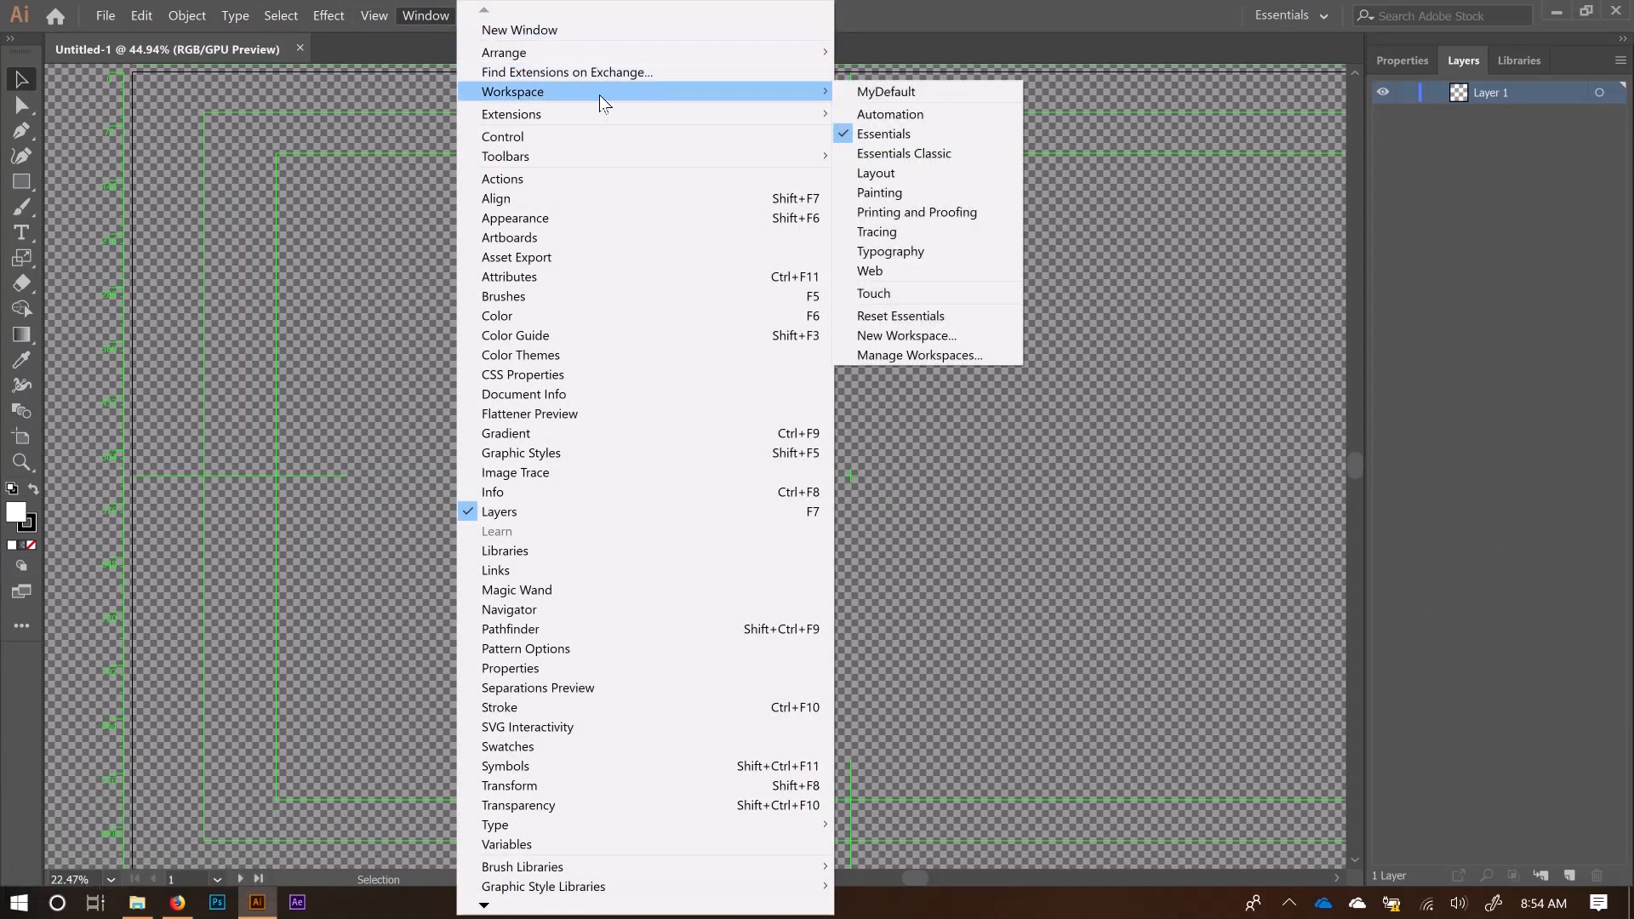
click(866, 320)
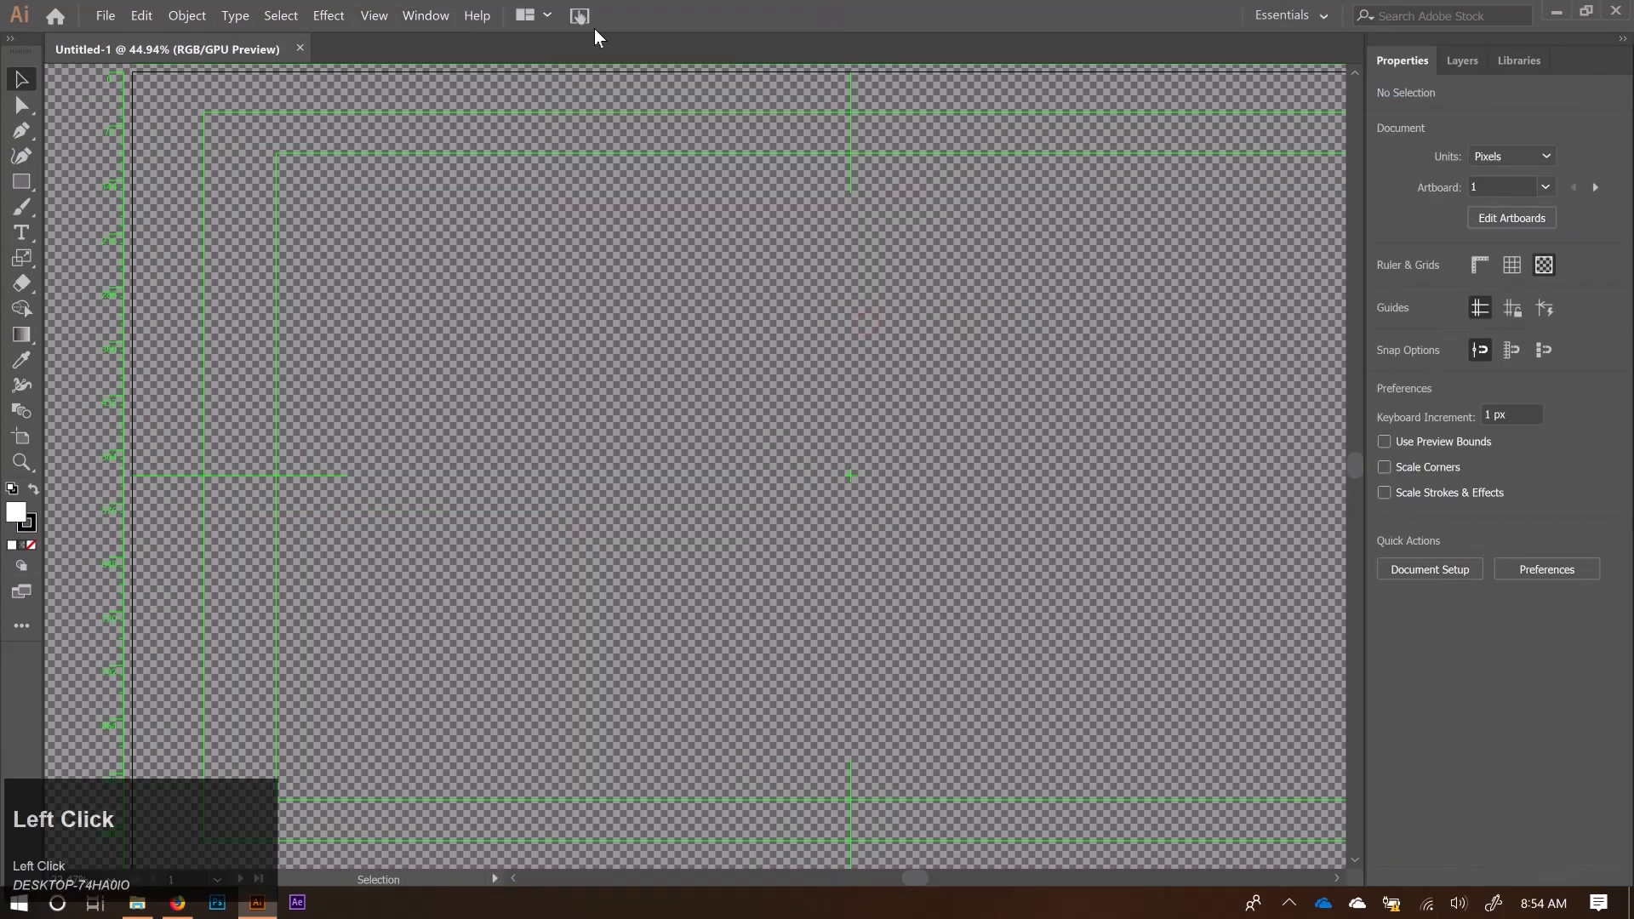
- Switch to the Essentials Classic workspace and reset it to its default layout
click(443, 14)
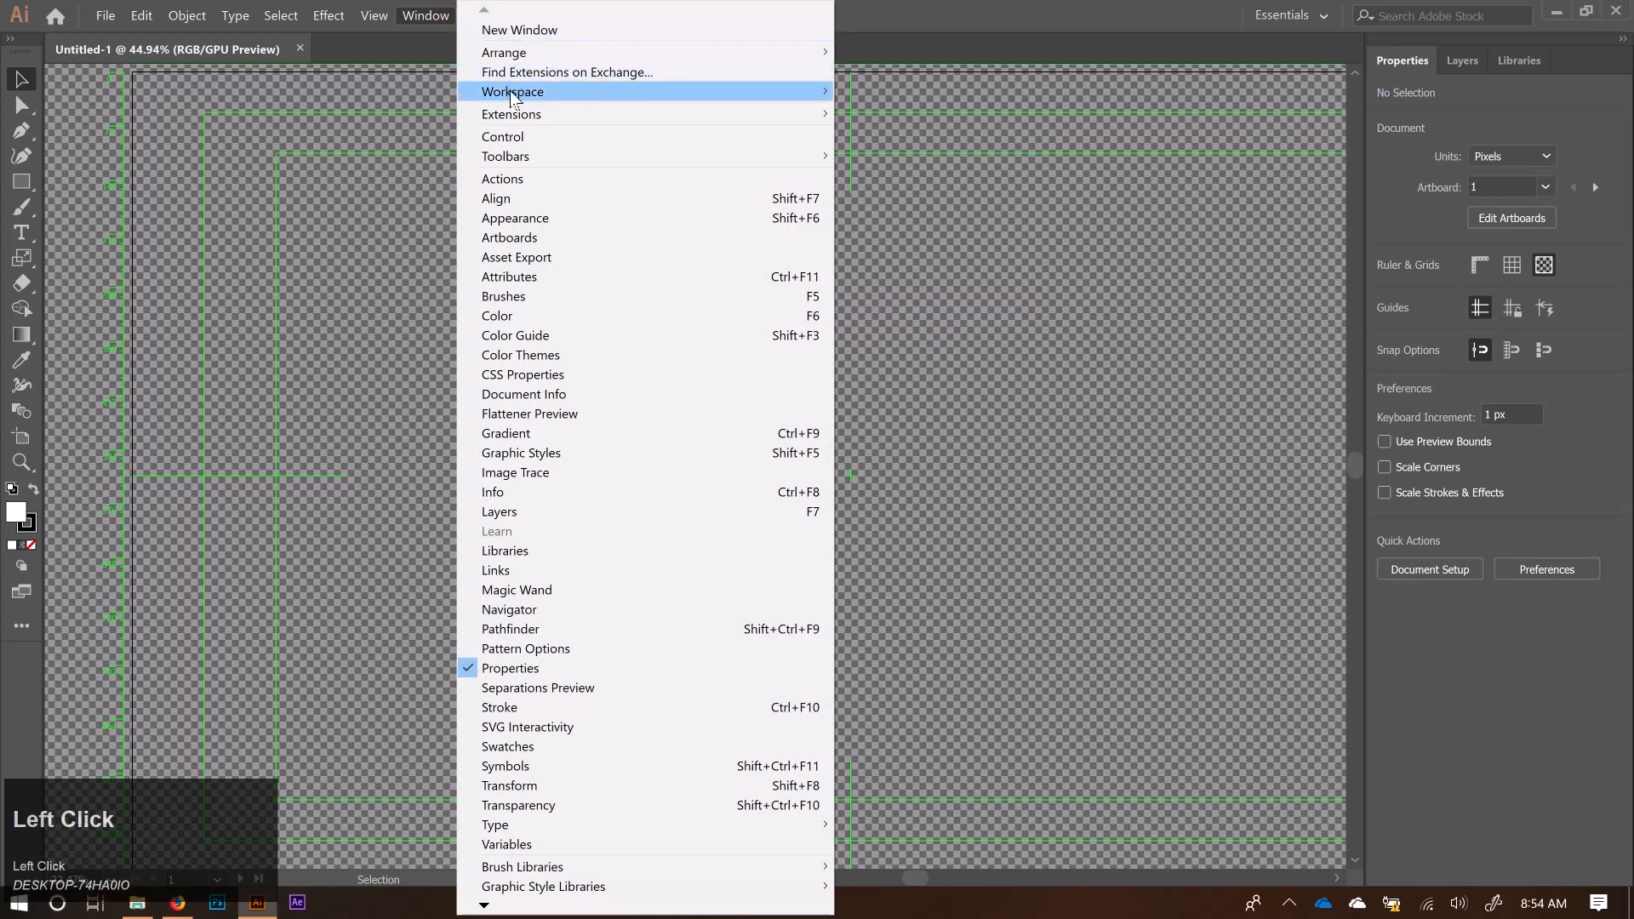
mouse_move(519, 91)
click(886, 151)
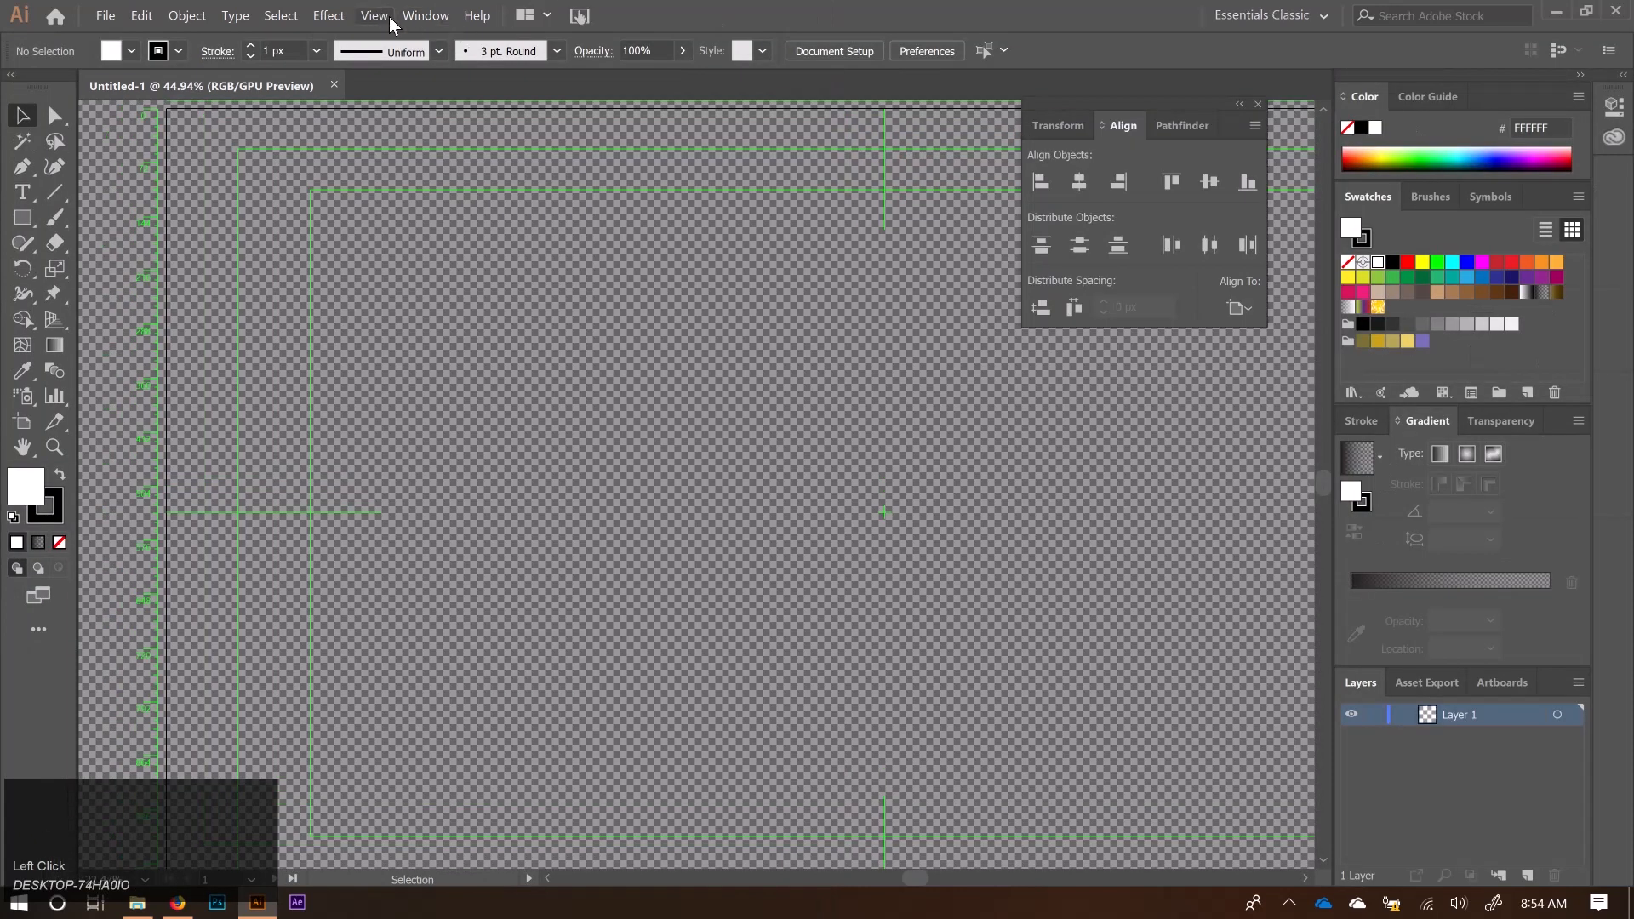
click(423, 15)
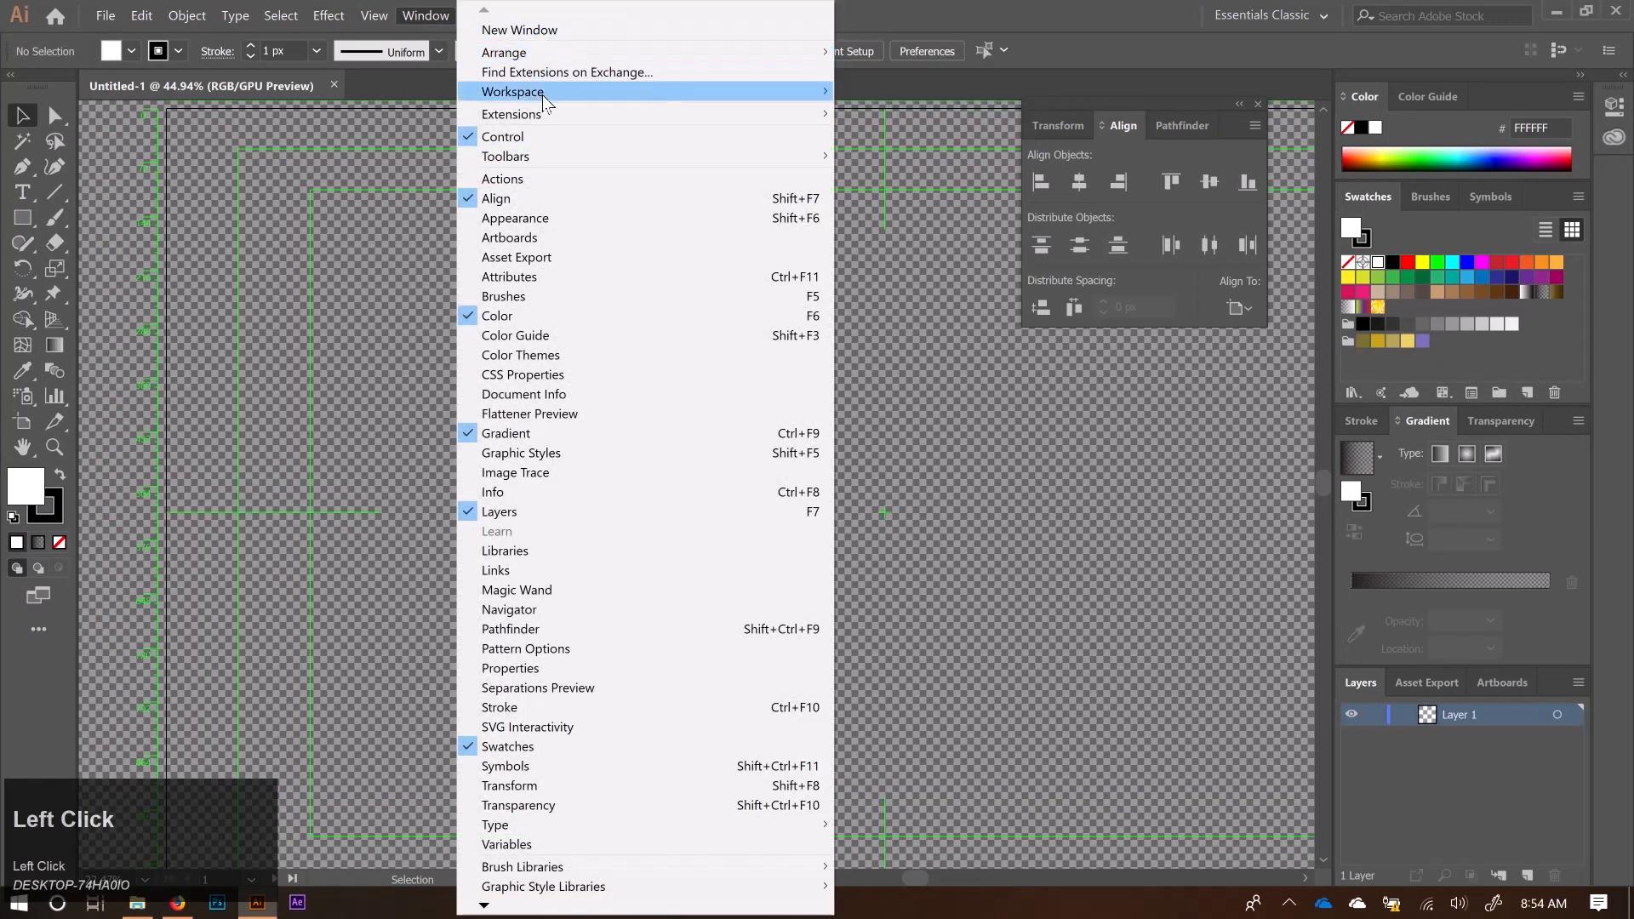
mouse_move(549, 93)
click(937, 316)
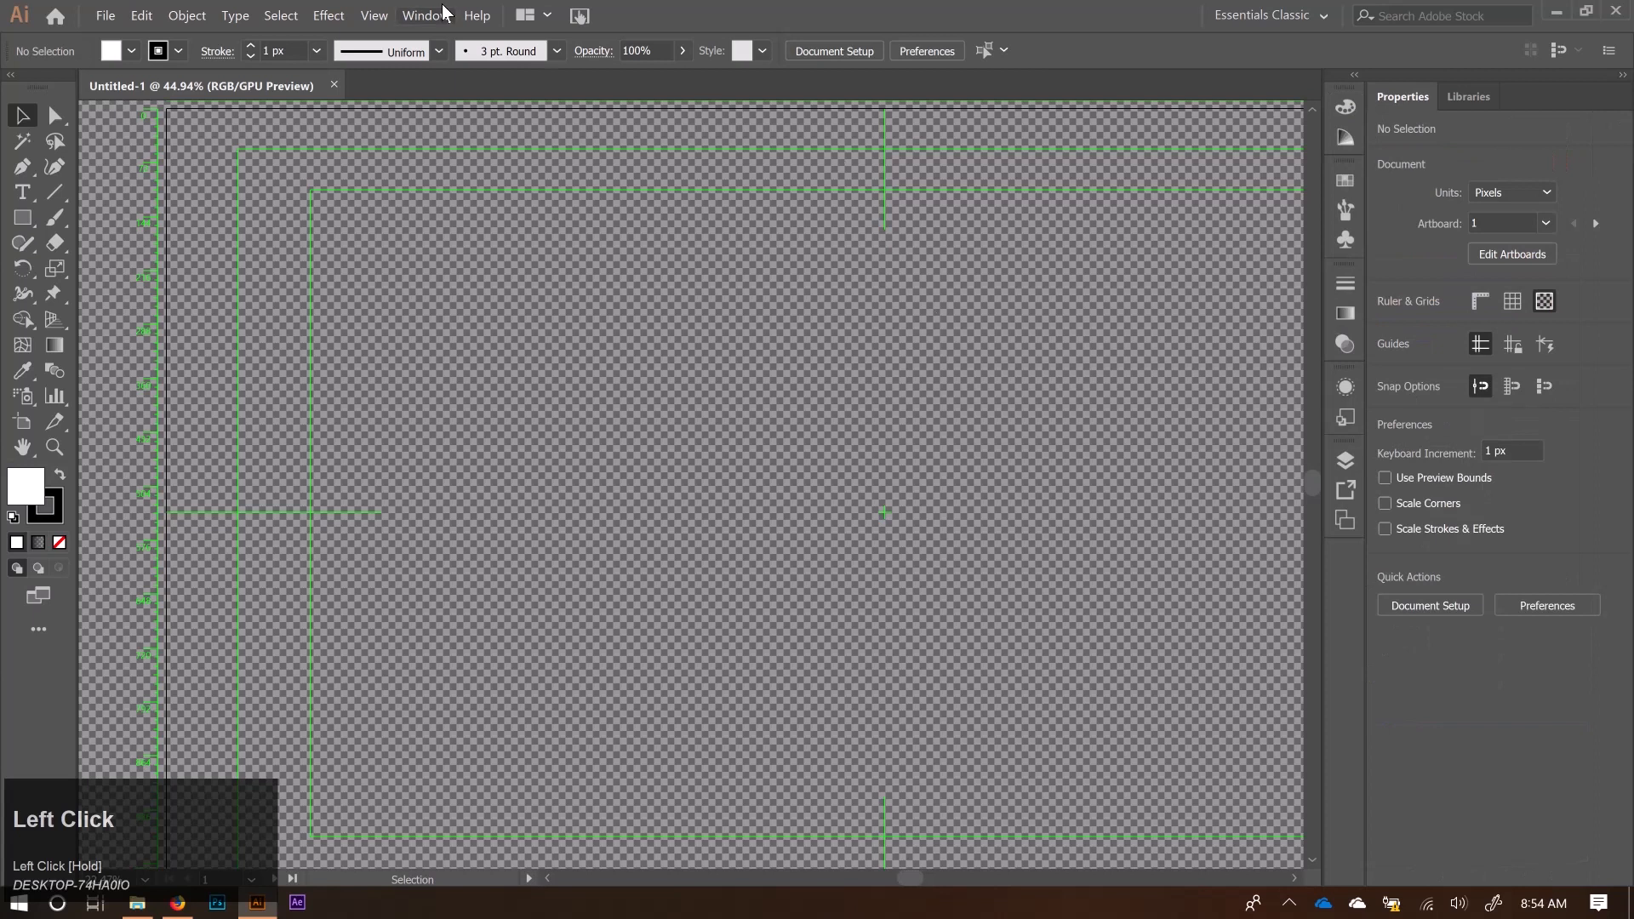
- Switch to the Essentials workspace and view its Layers and Libraries panels
click(425, 15)
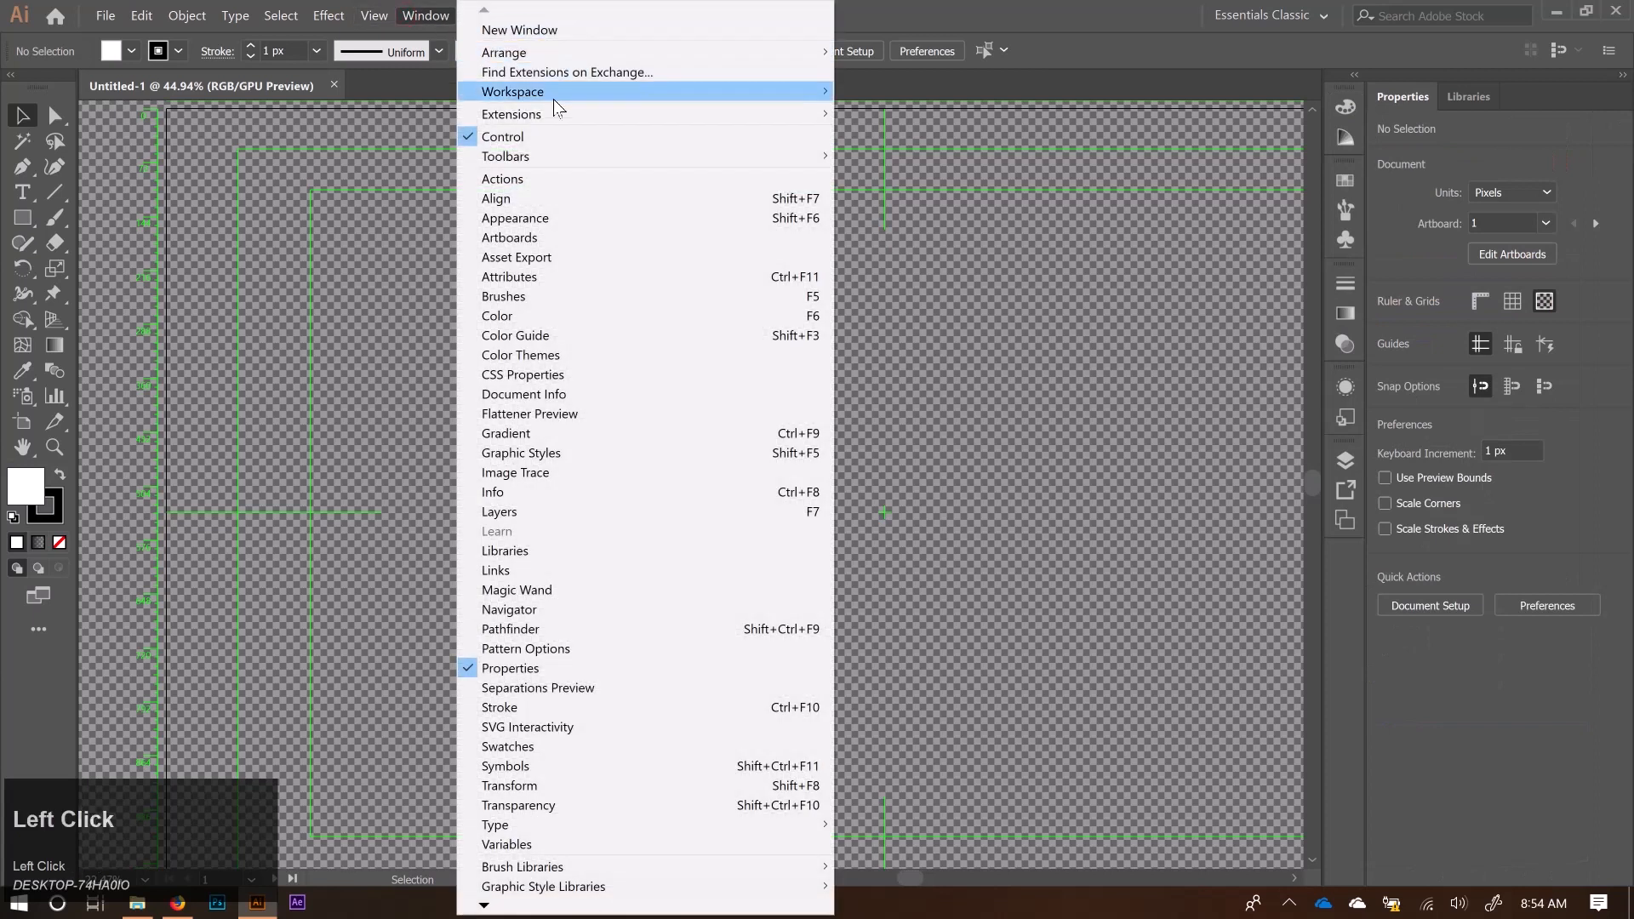
mouse_move(554, 91)
click(943, 135)
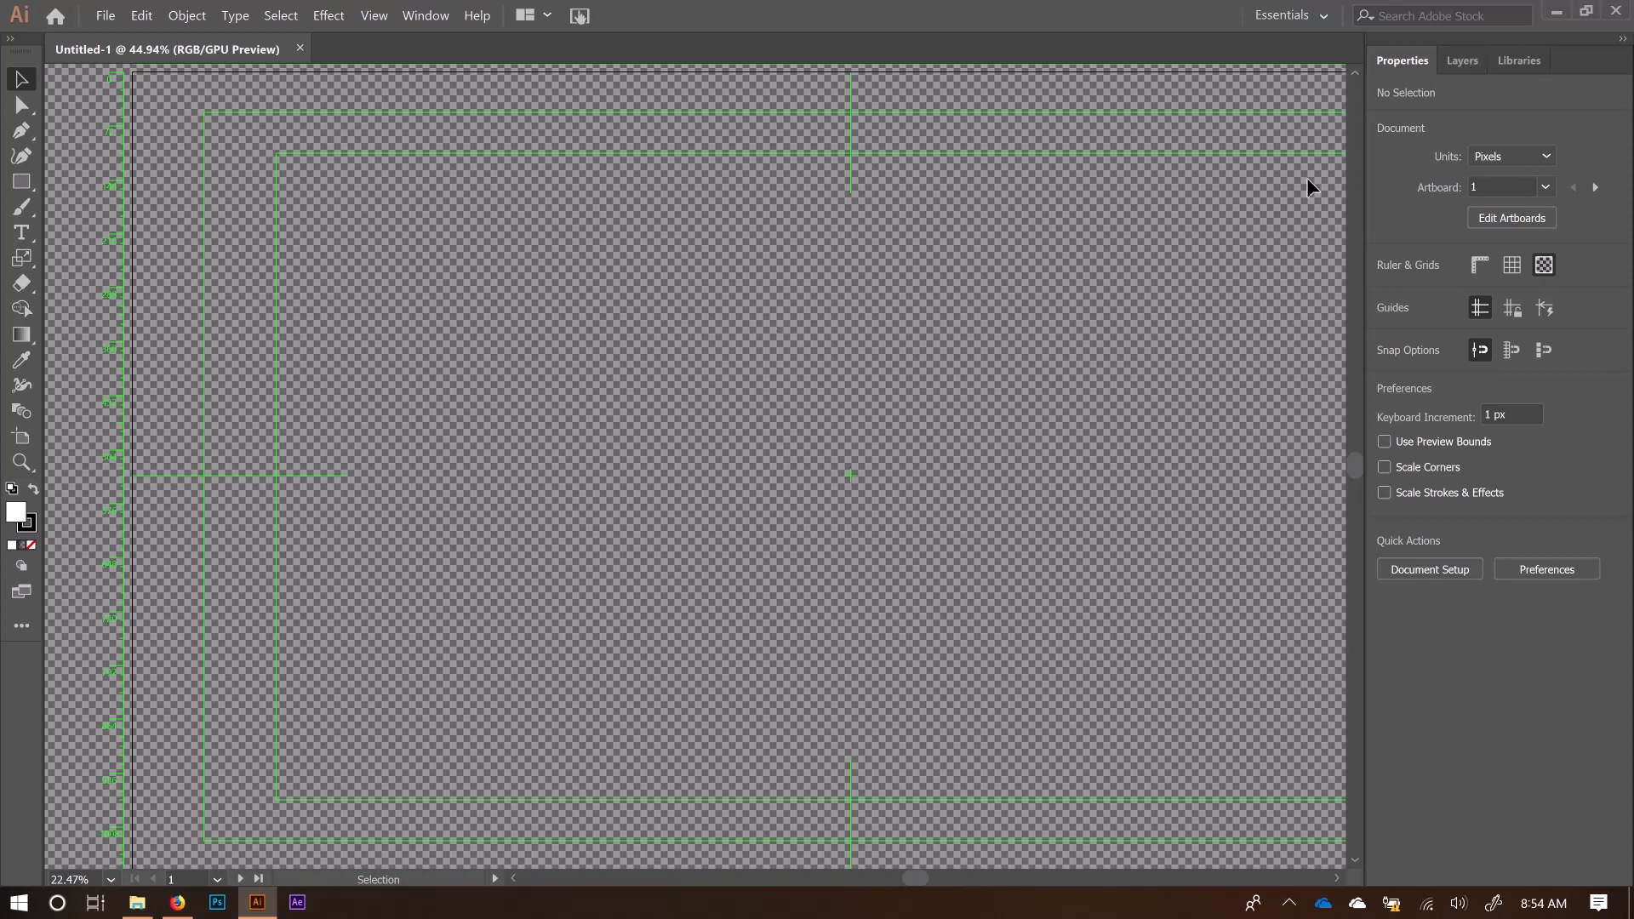
click(1480, 61)
click(1503, 59)
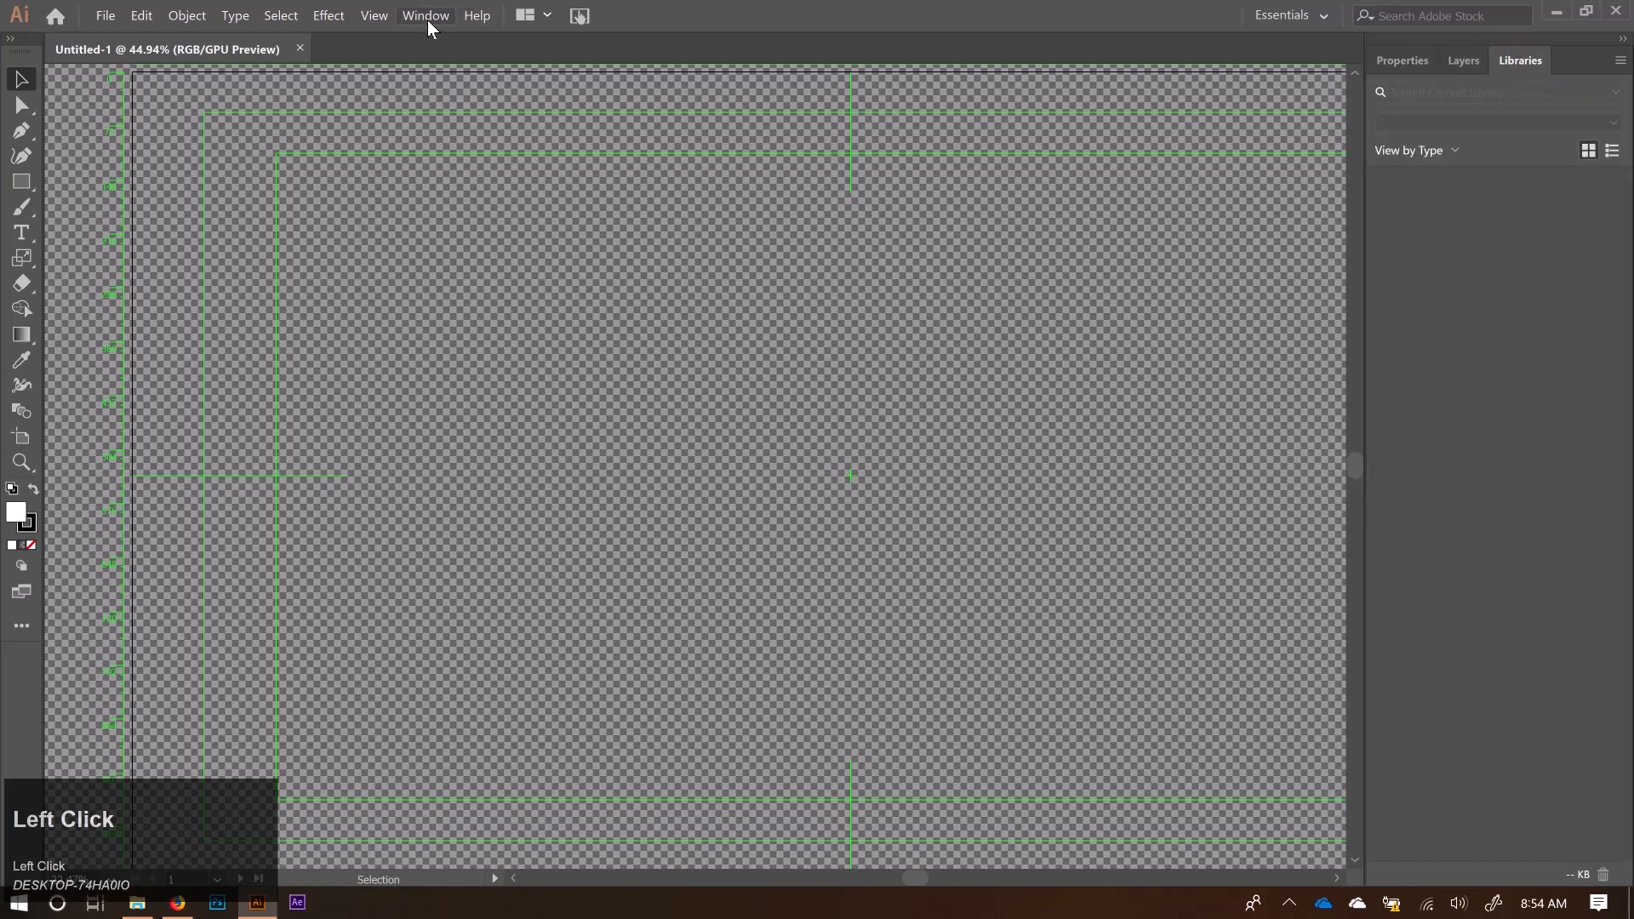
- Change the workspace back to Essentials Classic
click(427, 17)
mouse_move(528, 94)
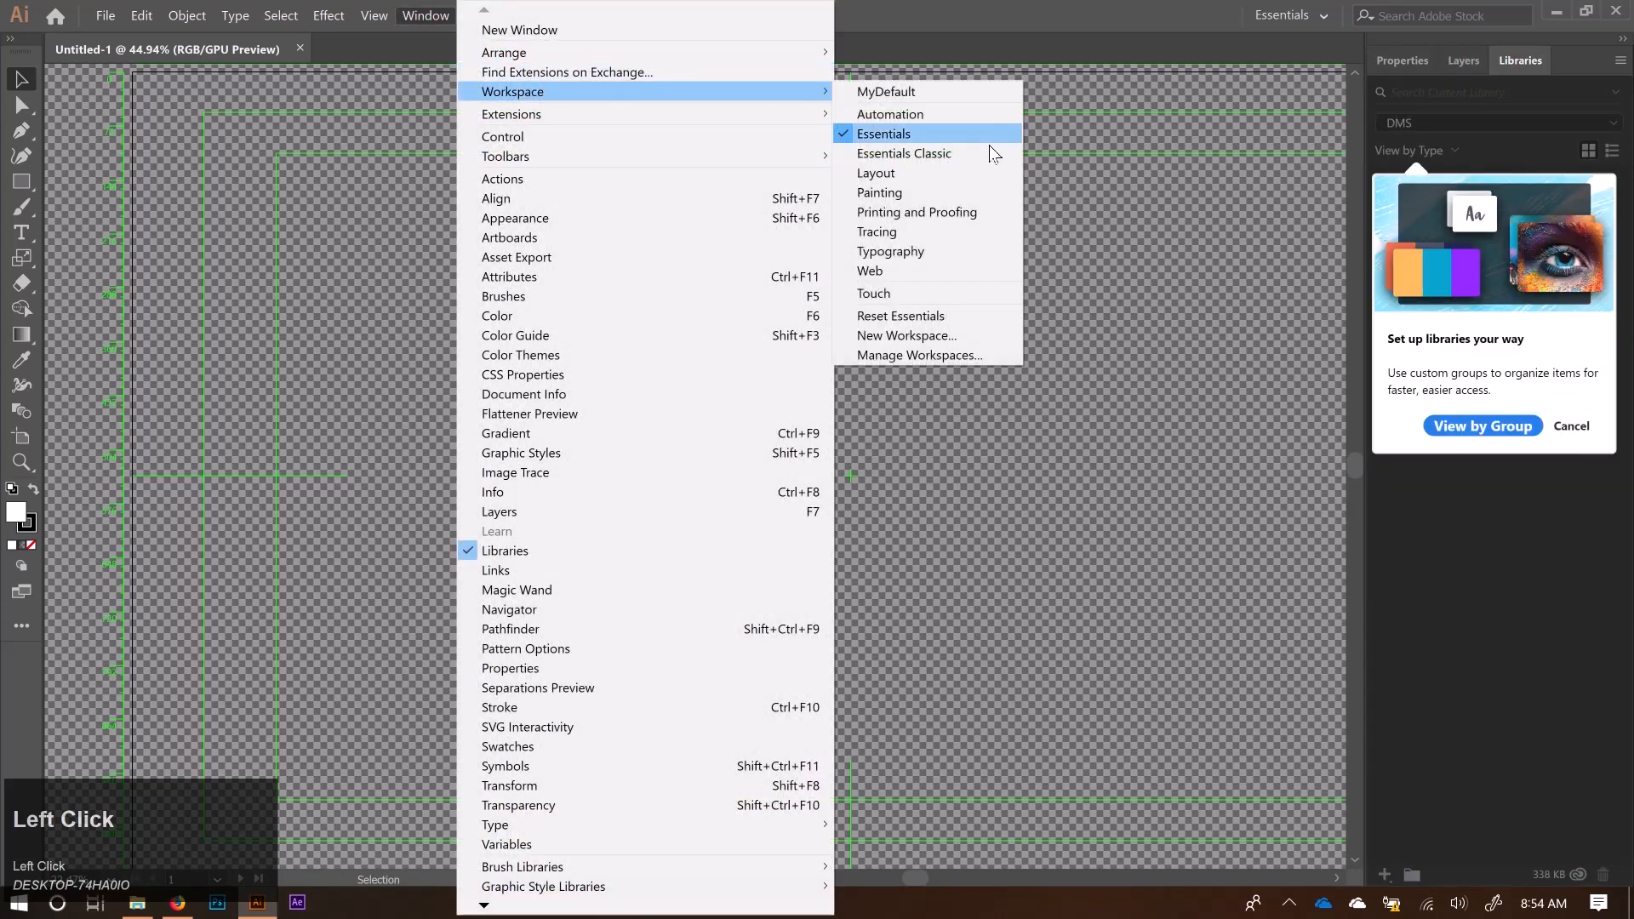
click(894, 155)
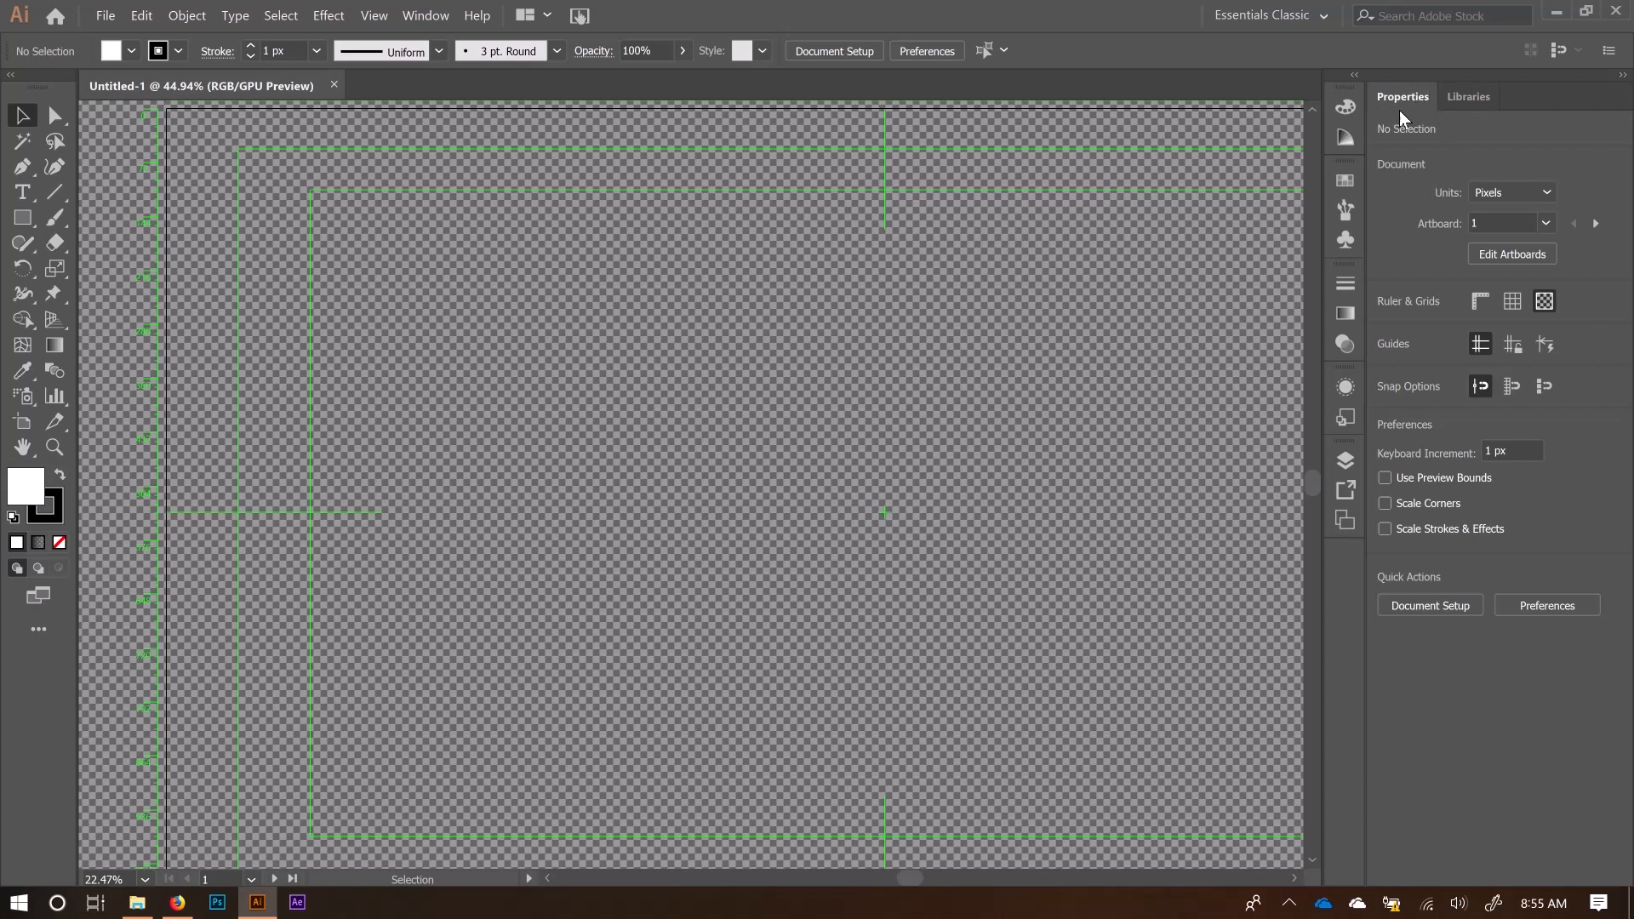
- Collapse the Properties and Libraries panels to icons and expand the neighbouring column of docked panels
click(1623, 76)
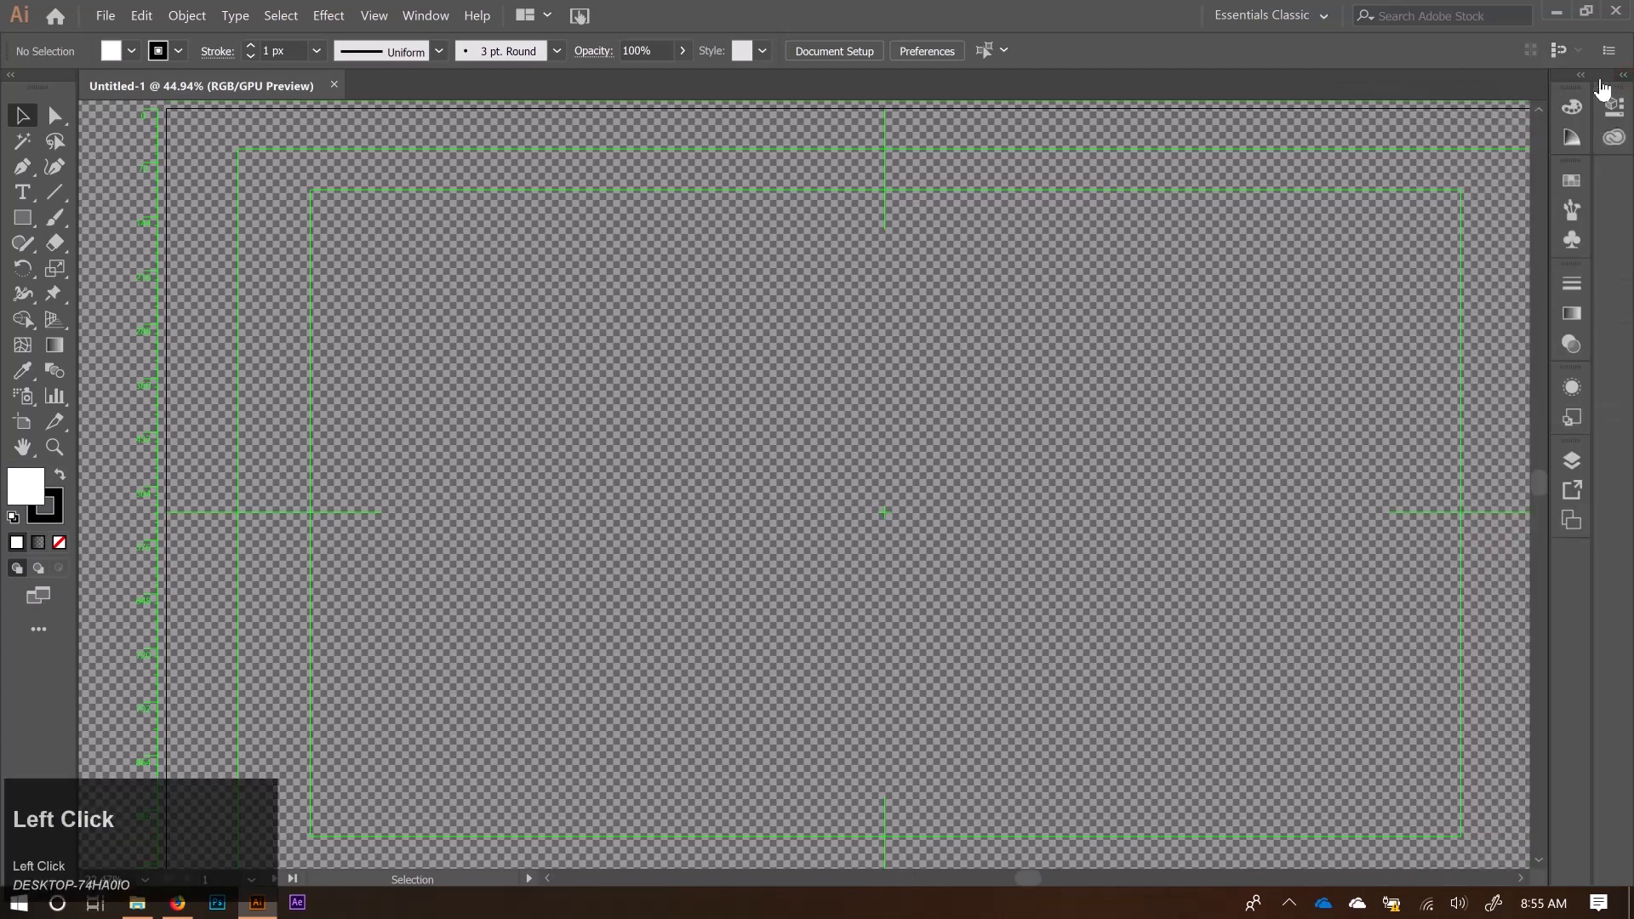
click(1581, 75)
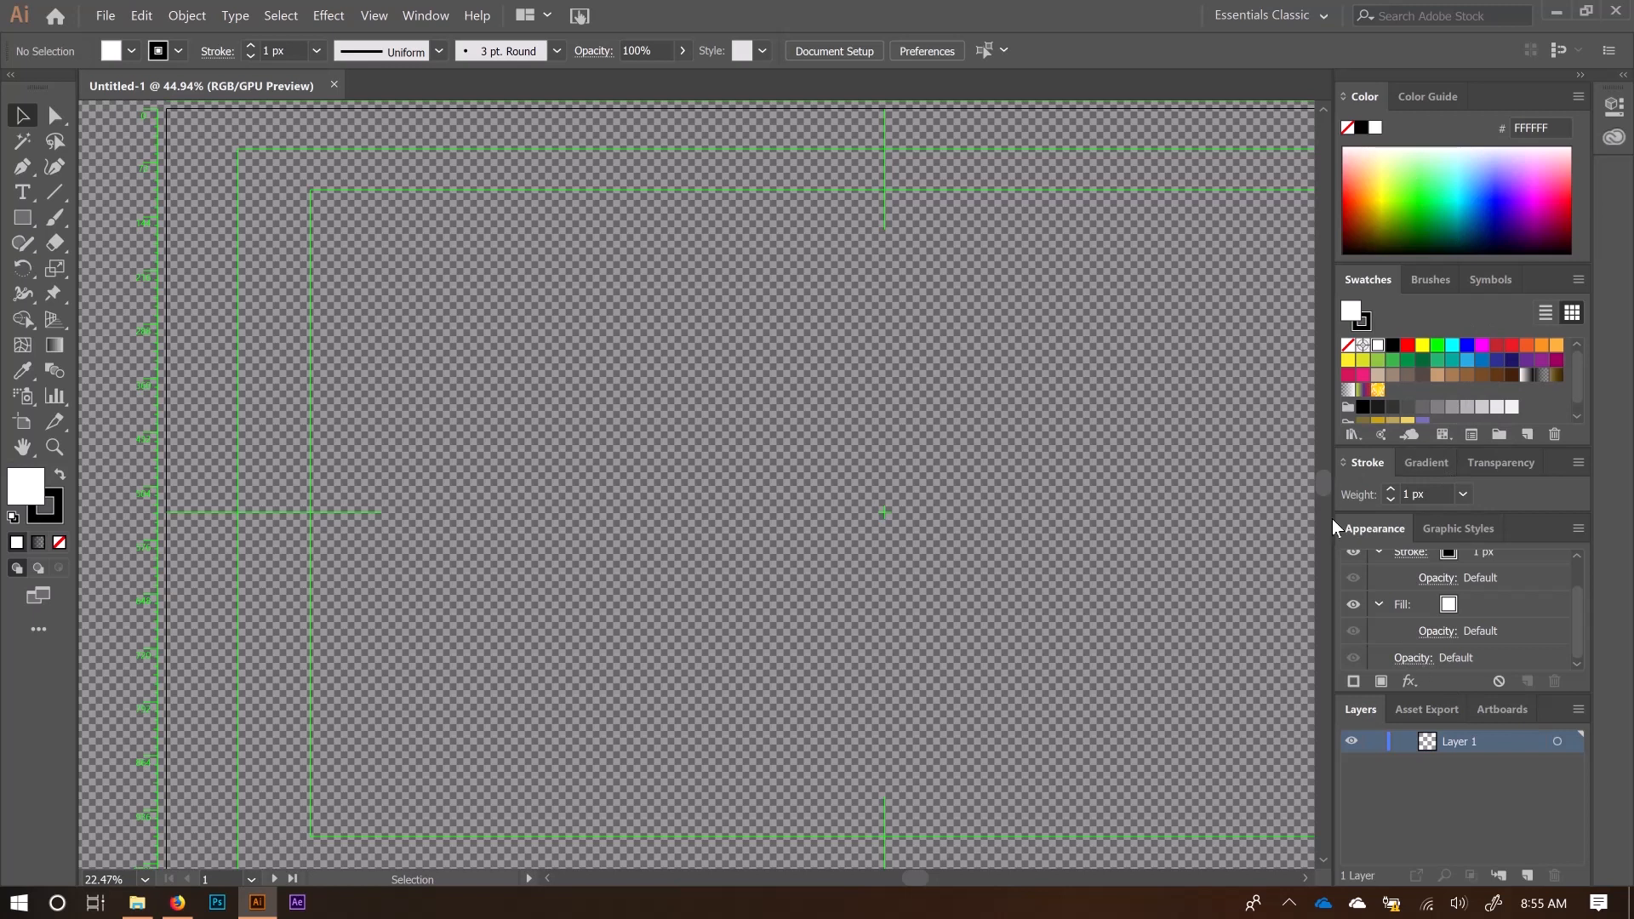
- Undock and close the Appearance and Graphic Styles group, and place Stroke after Transparency in its panel group
drag(1556, 533, 982, 300)
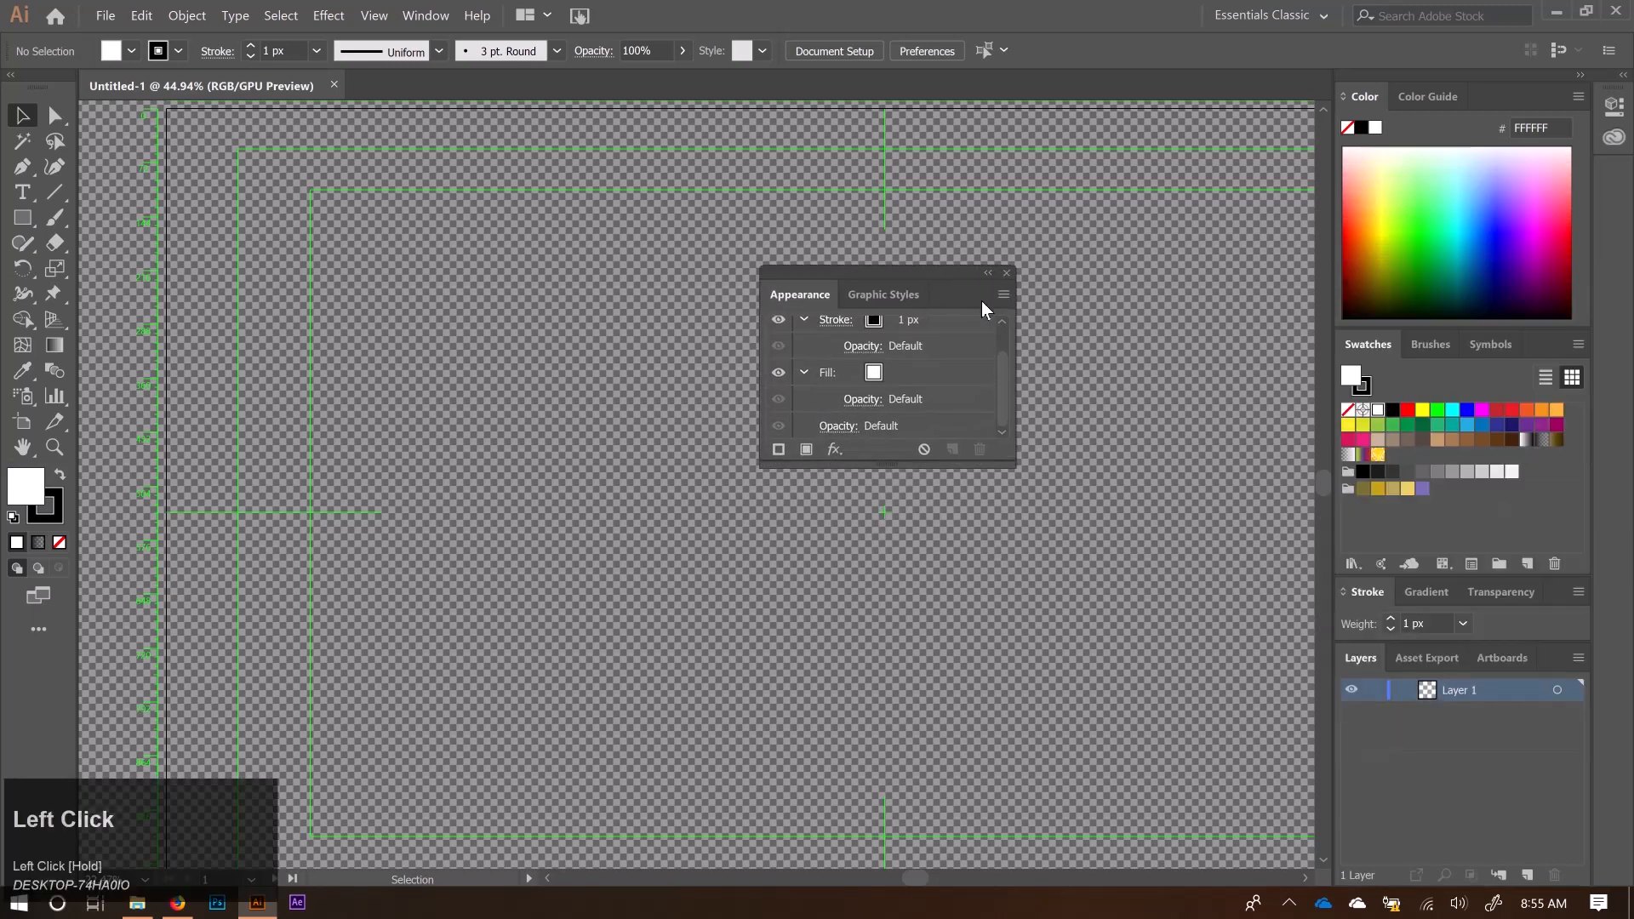
click(1008, 273)
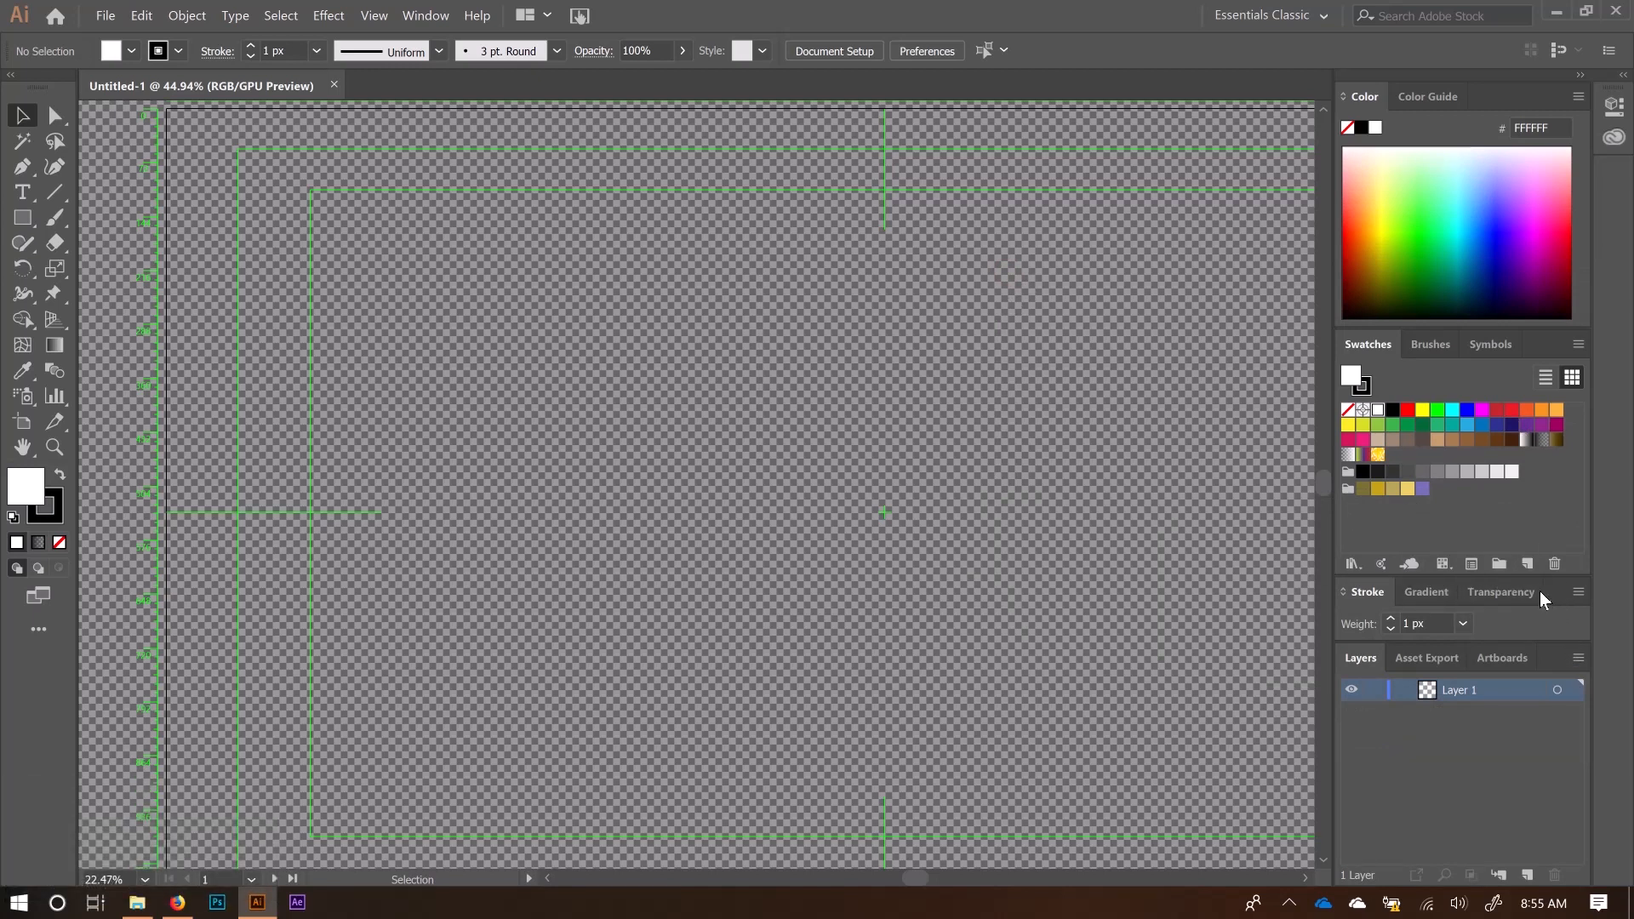
mouse_move(1370, 589)
mouse_down()
mouse_move(860, 451)
mouse_move(1374, 599)
mouse_move(1352, 575)
mouse_up()
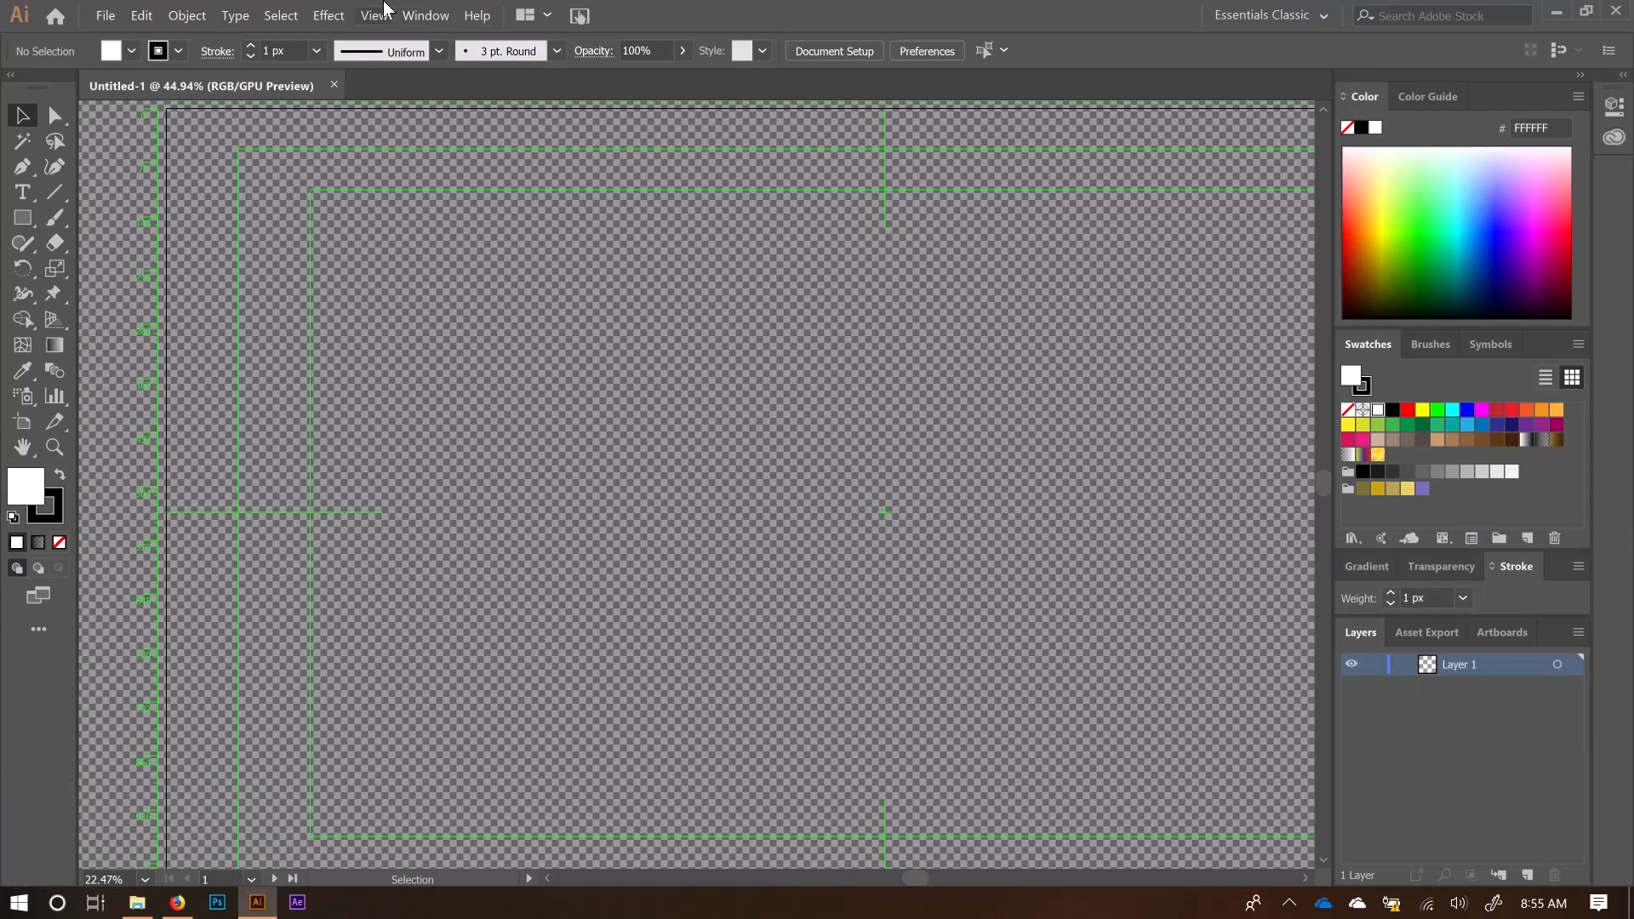
- Show the Pathfinder panel with its Transform and Align group and place it floating over the artboard's upper-left corner
click(427, 17)
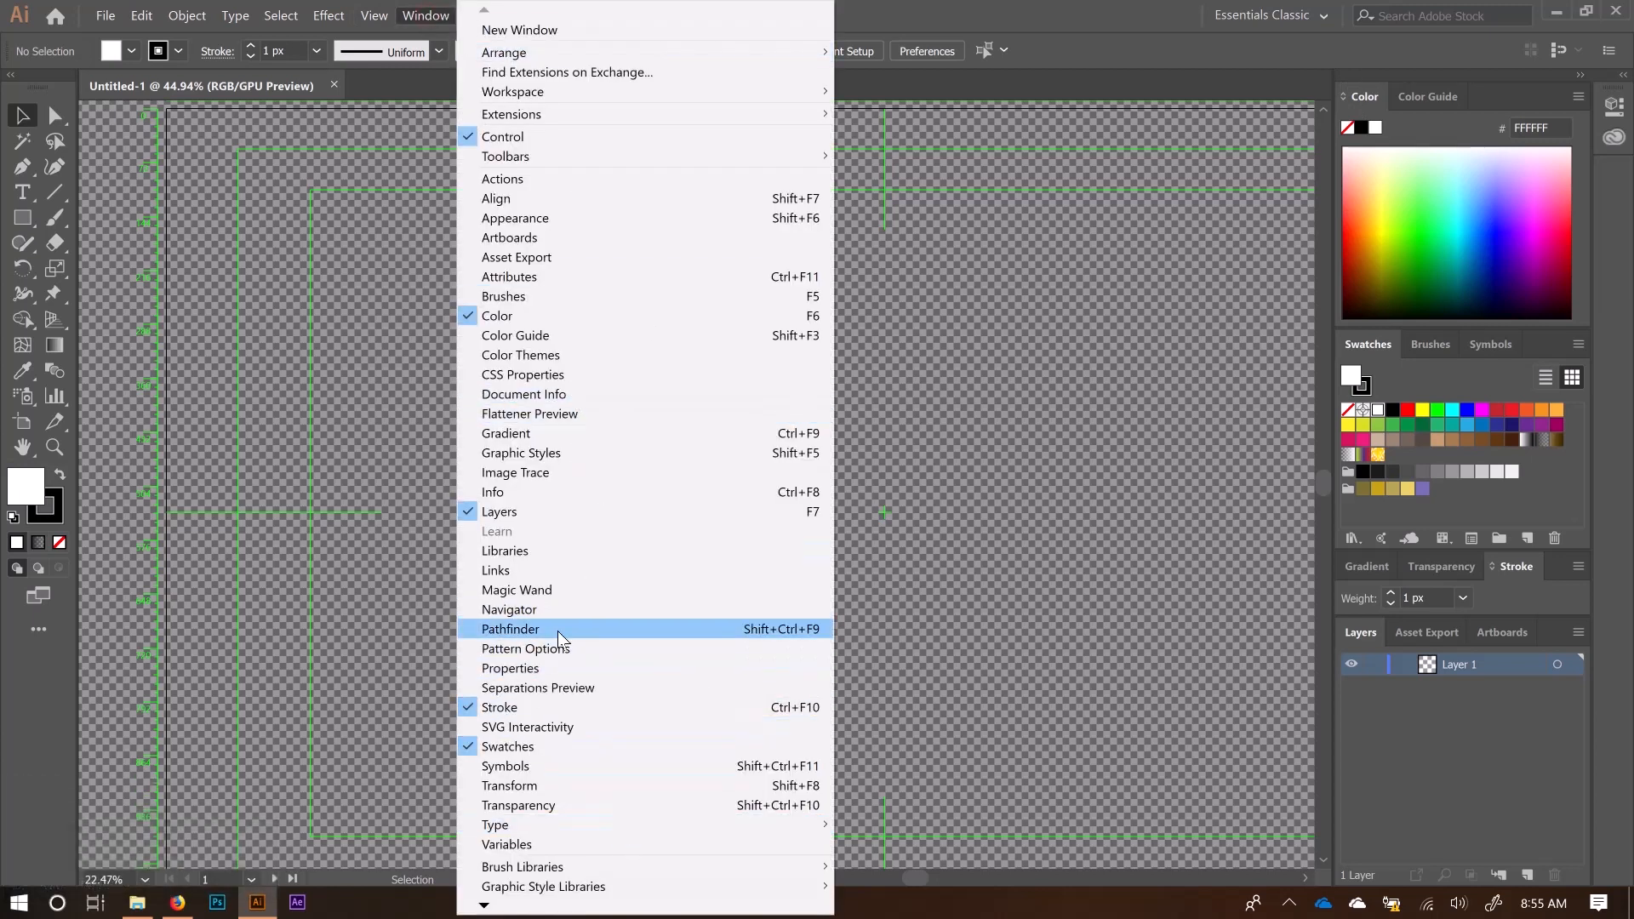
click(521, 628)
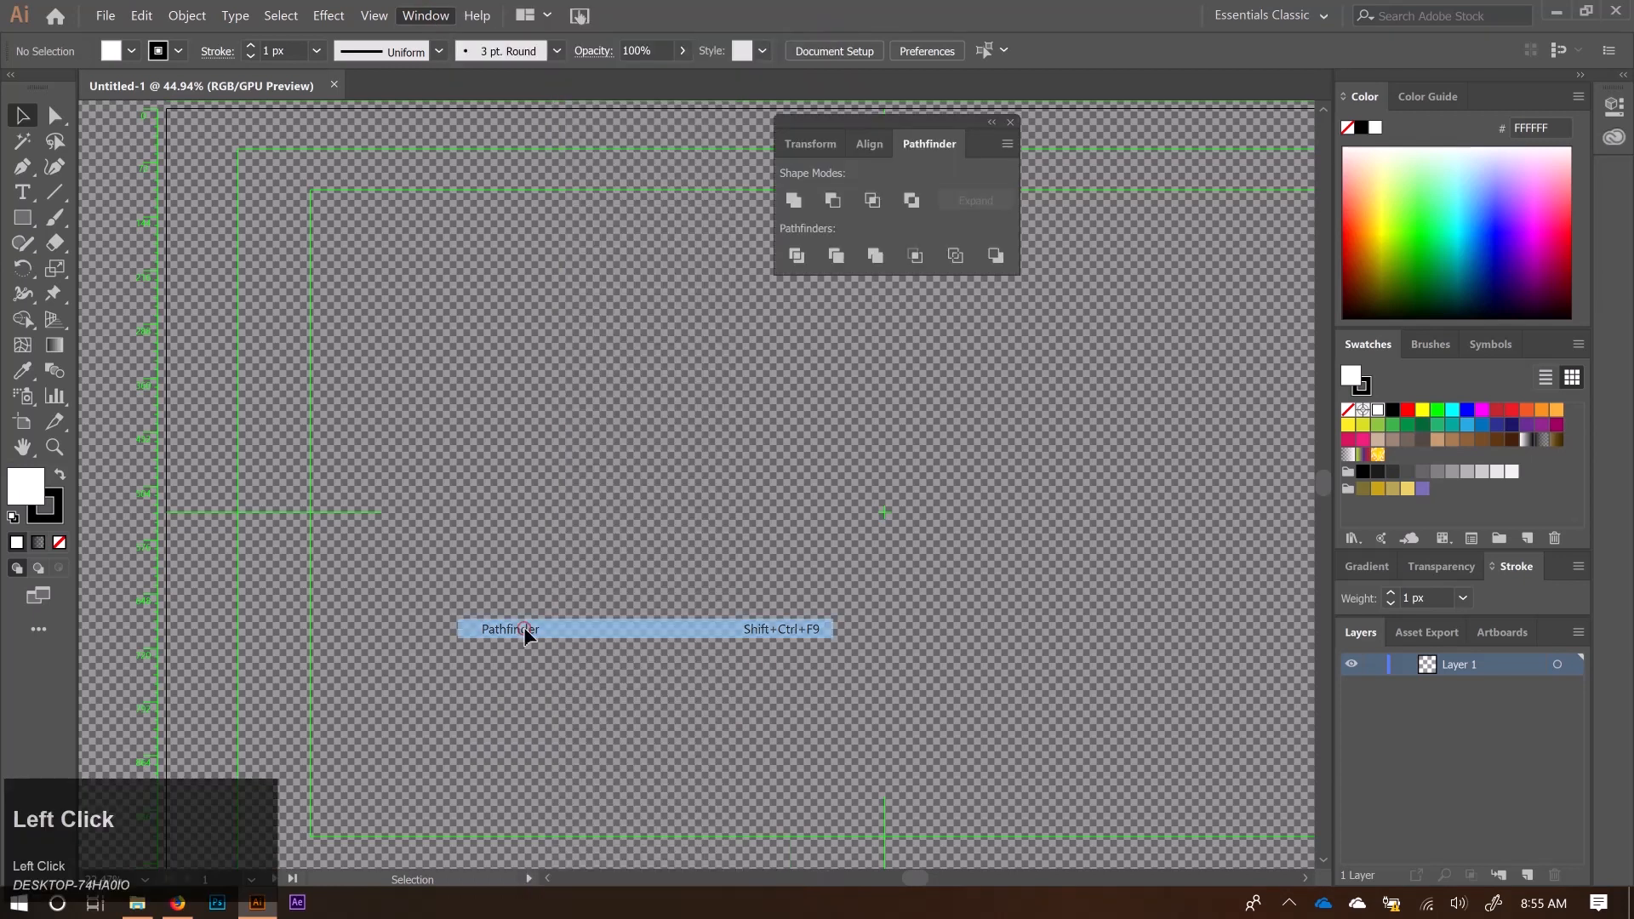
drag(914, 122, 914, 122)
click(868, 143)
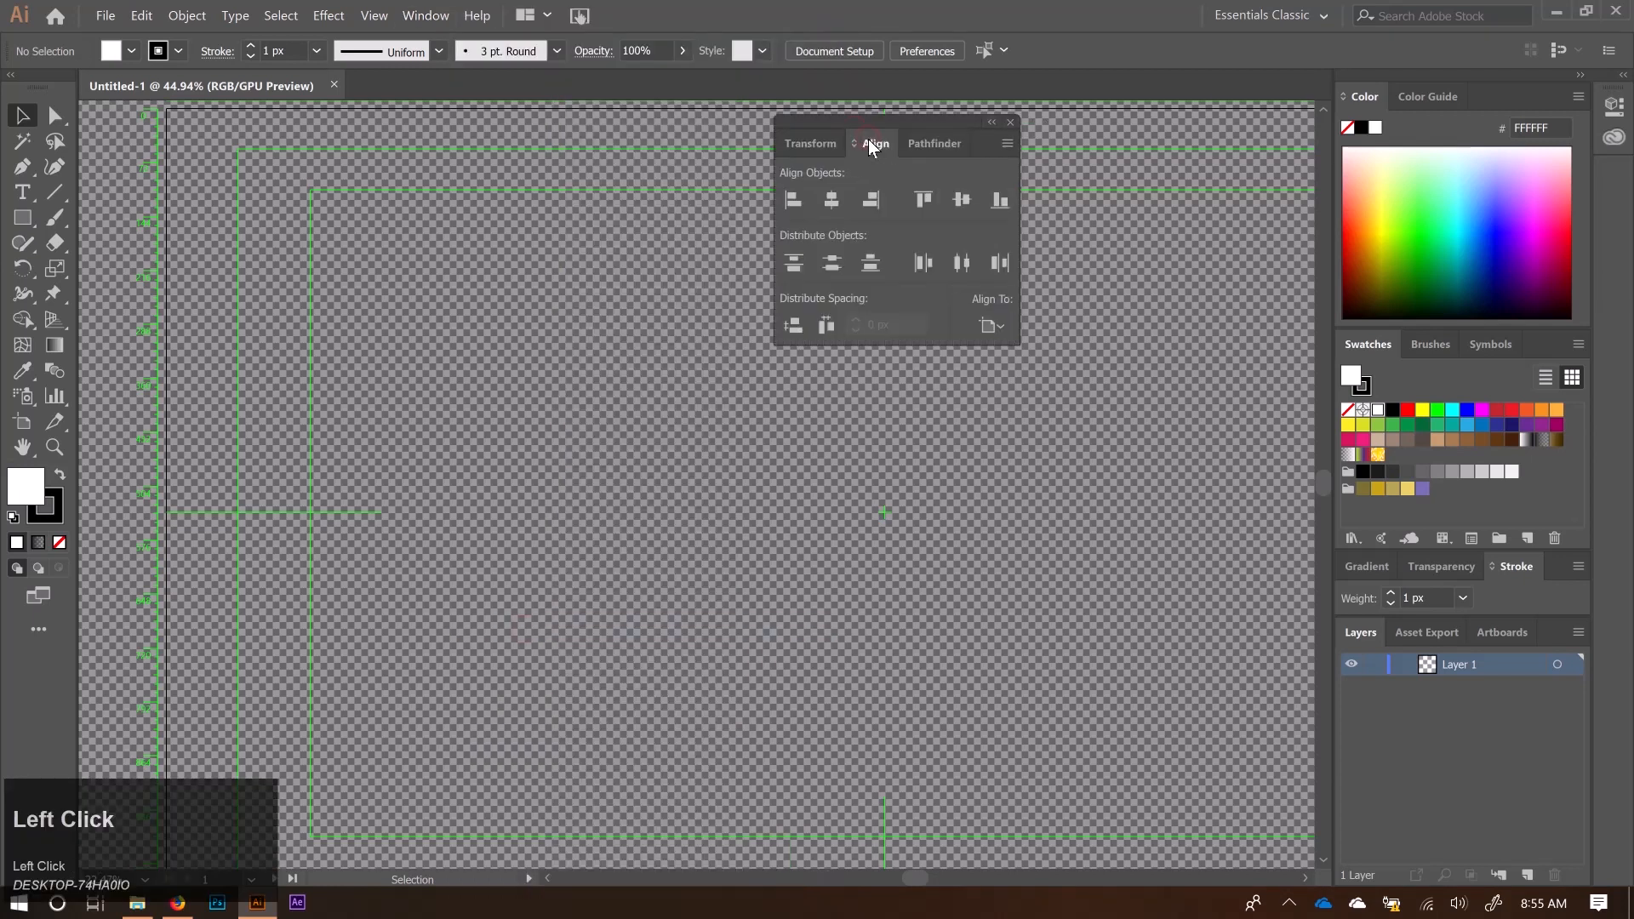
click(930, 143)
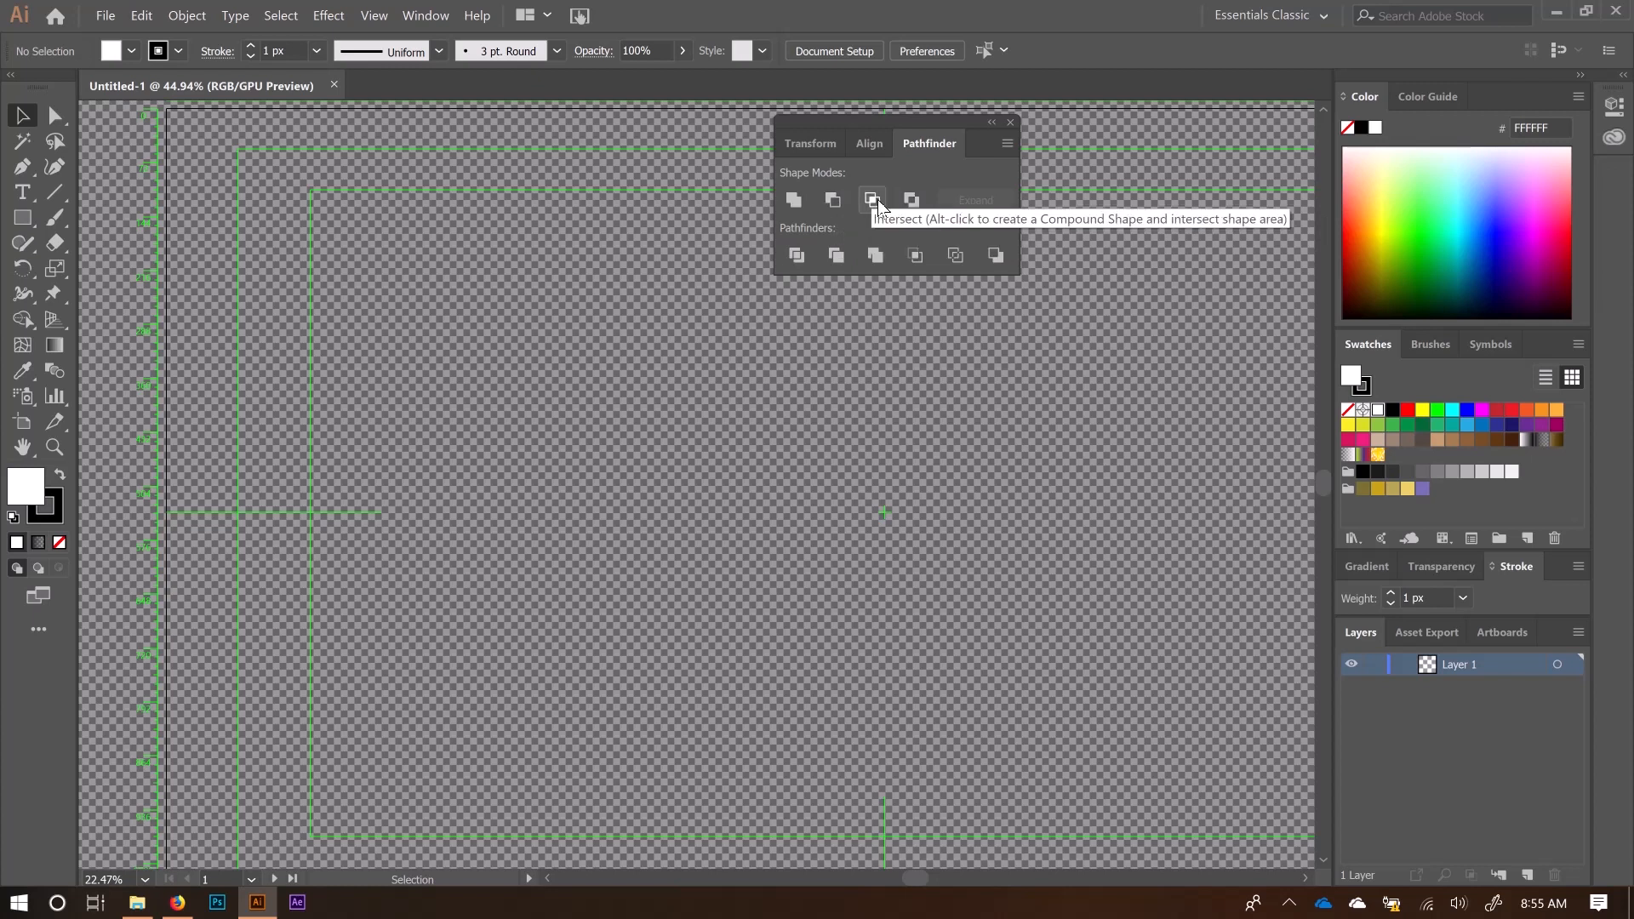
drag(892, 121, 243, 134)
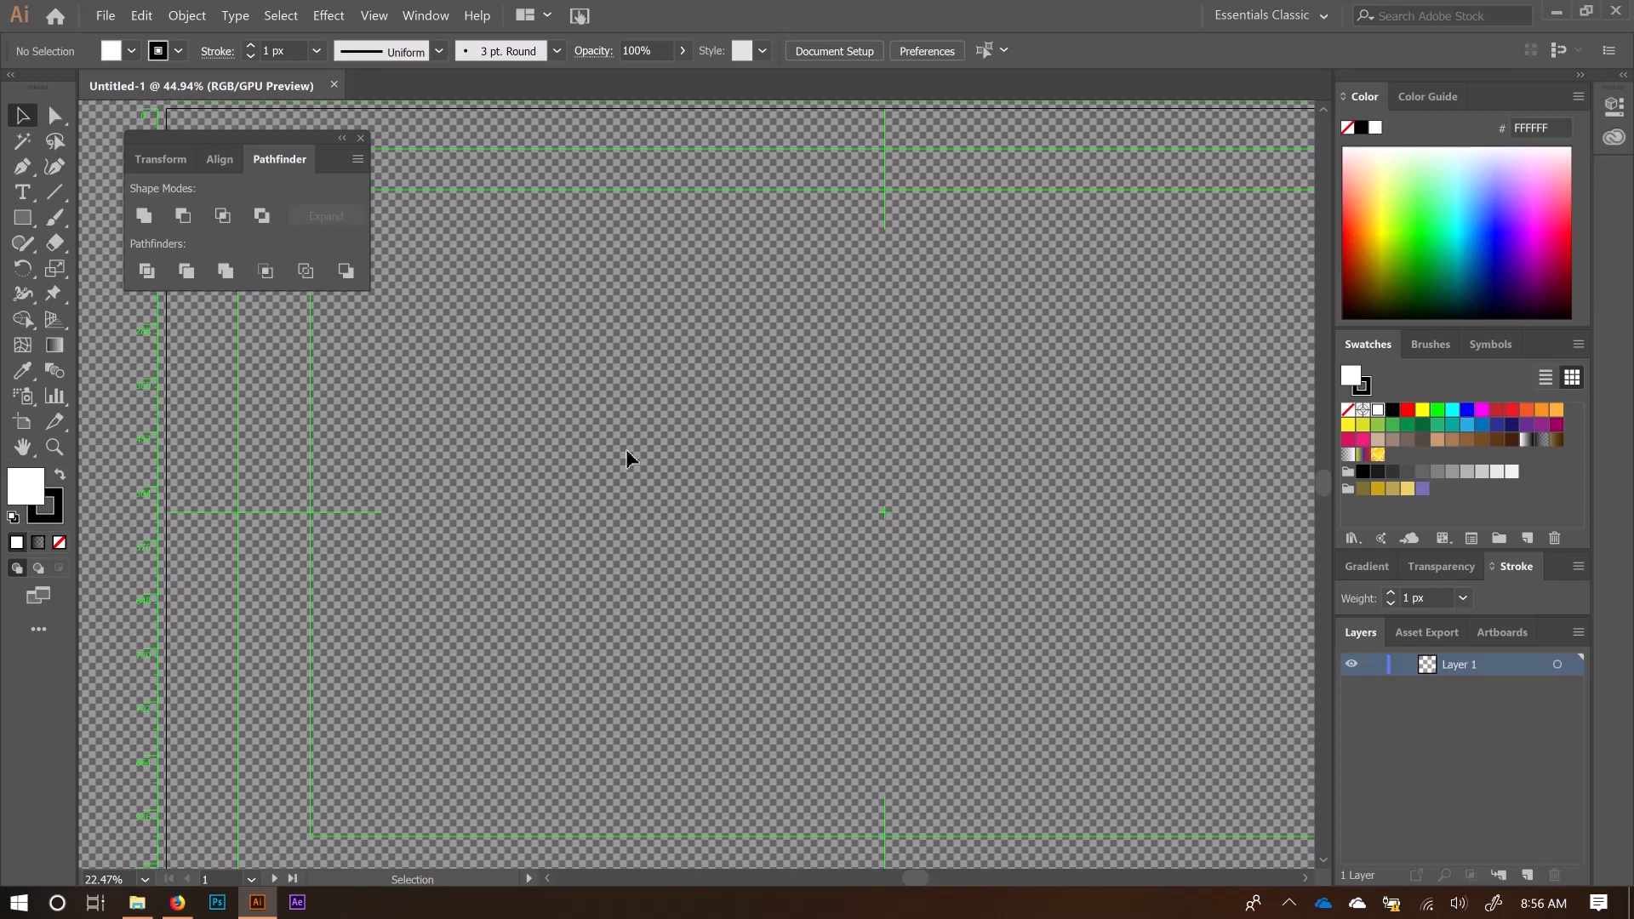
- Hide the transparency grid and fit the artboard in the window
click(378, 17)
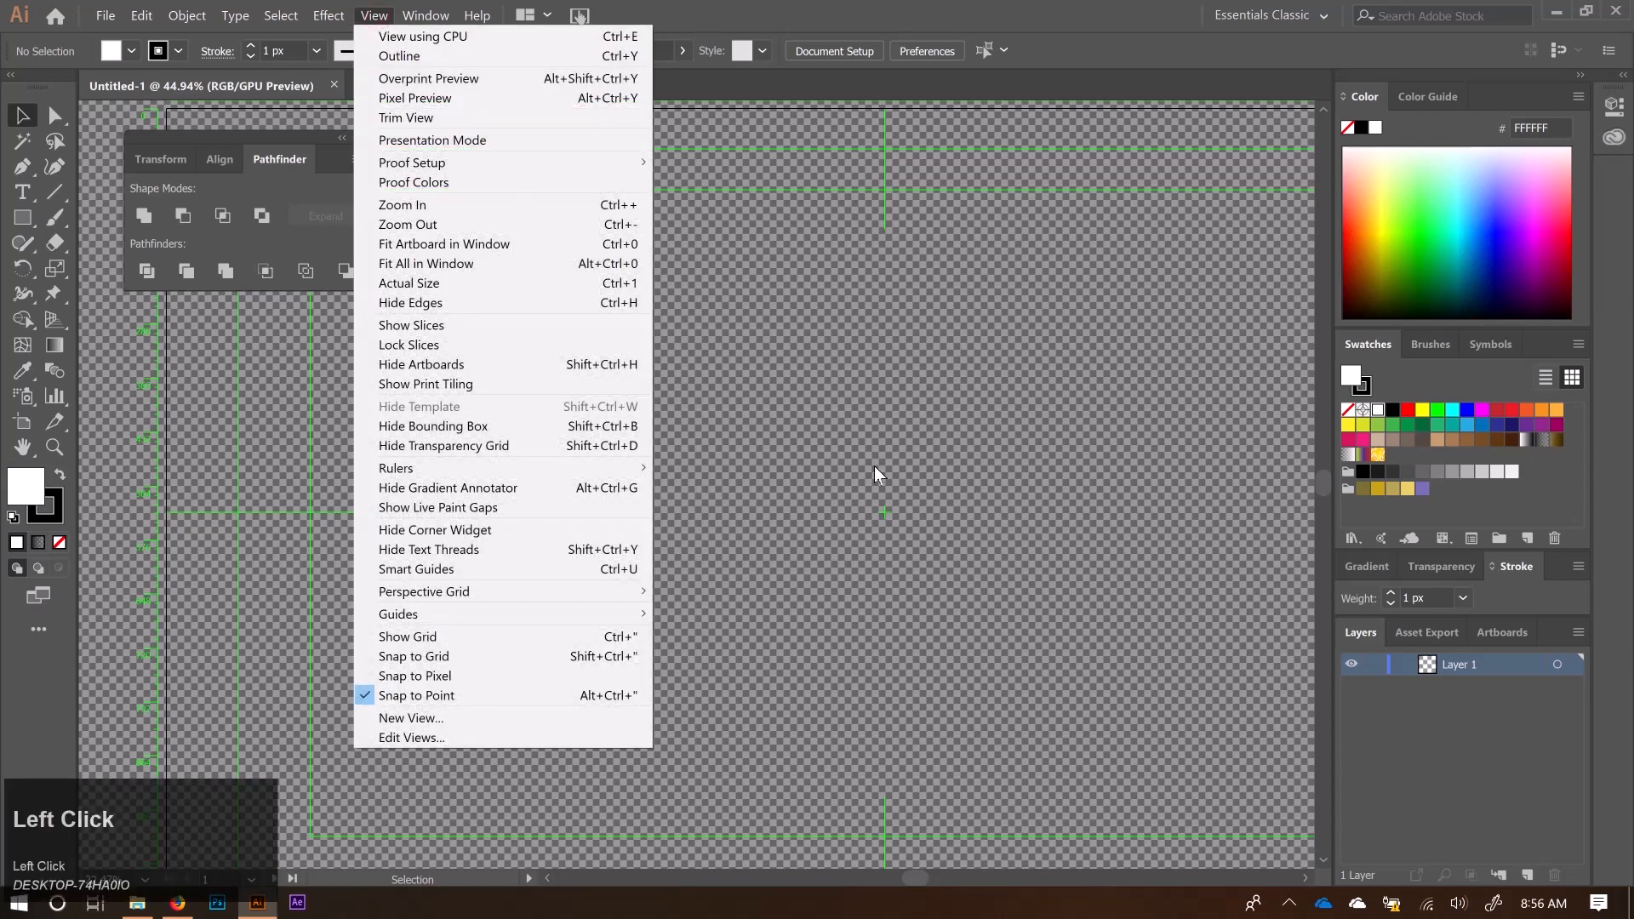
click(452, 450)
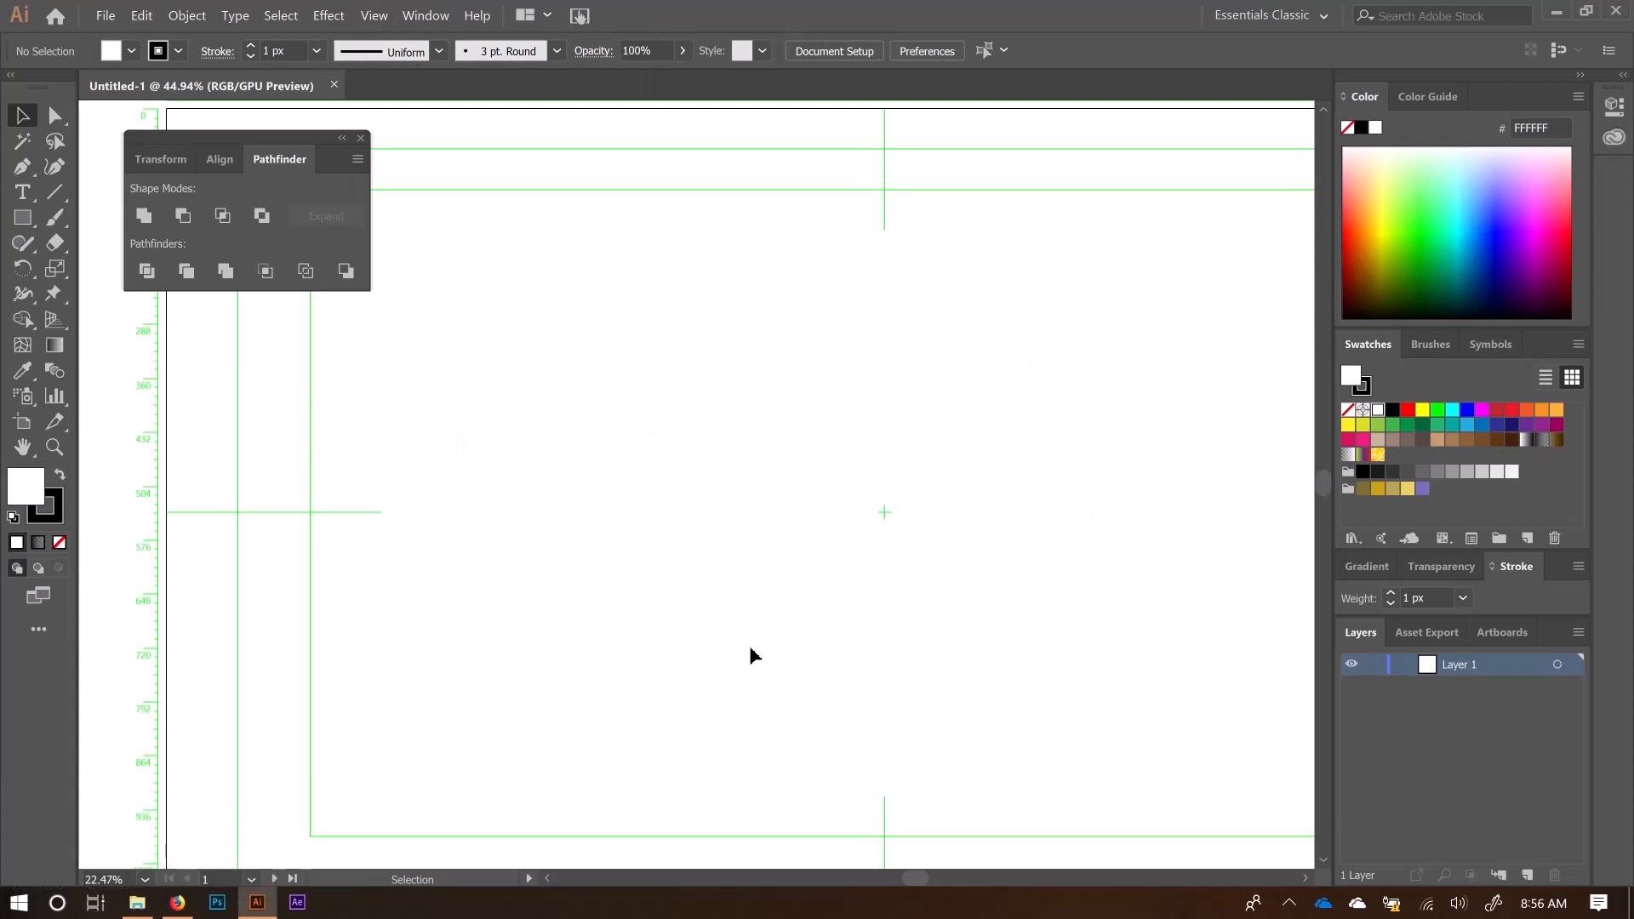
key(ctrl+0)
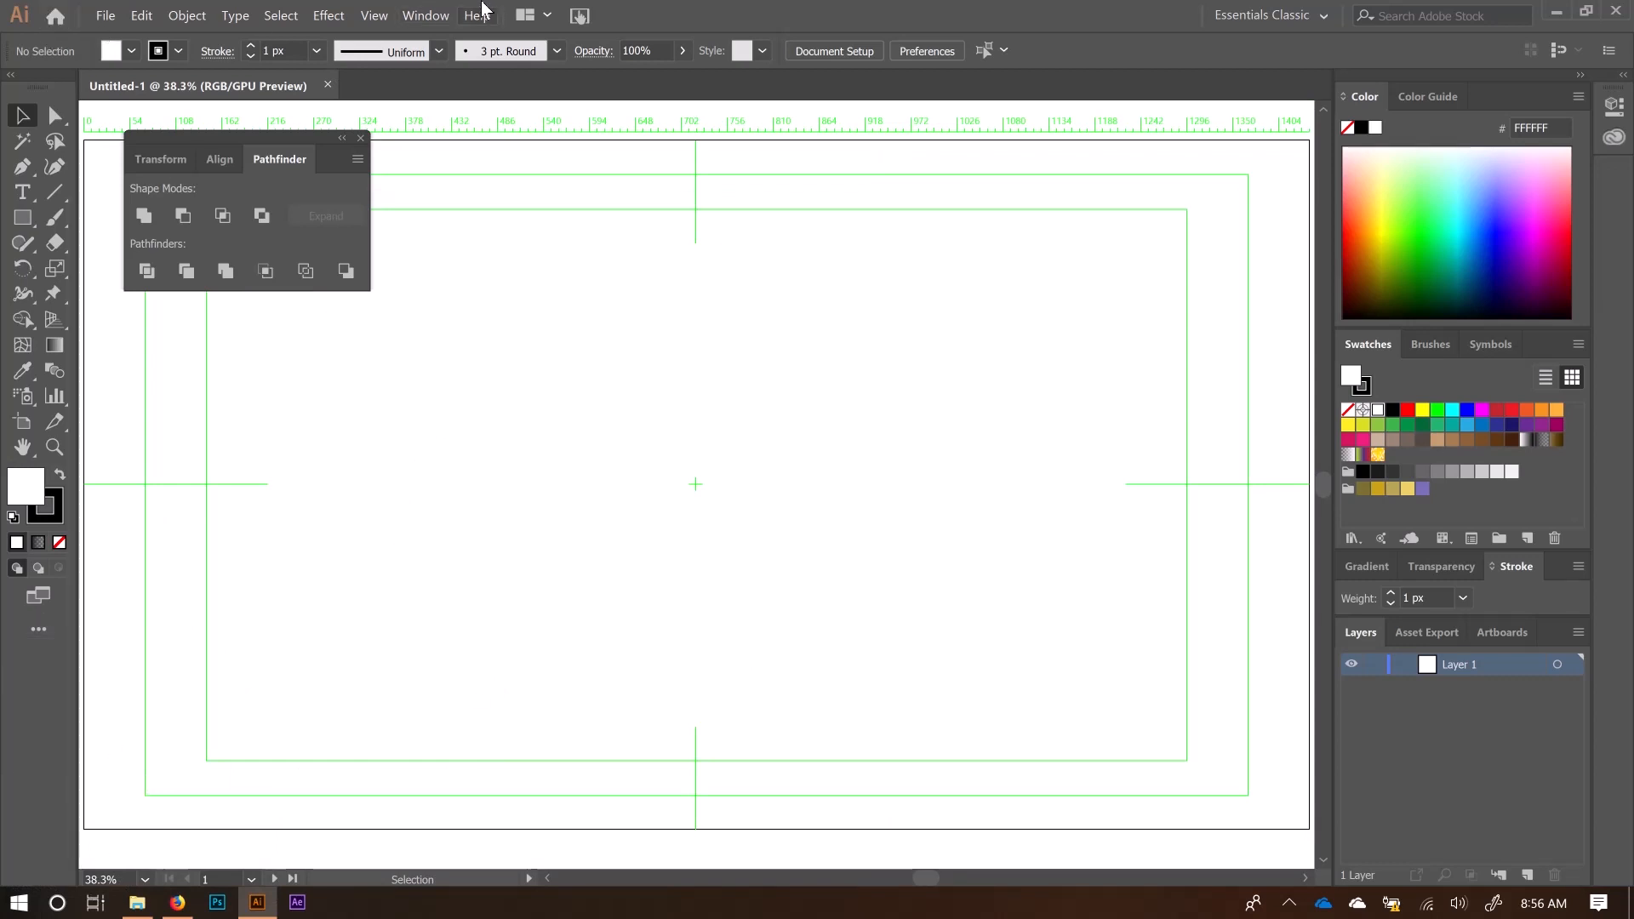
- Activate the Pen tool and turn on Smart Guides
key(p)
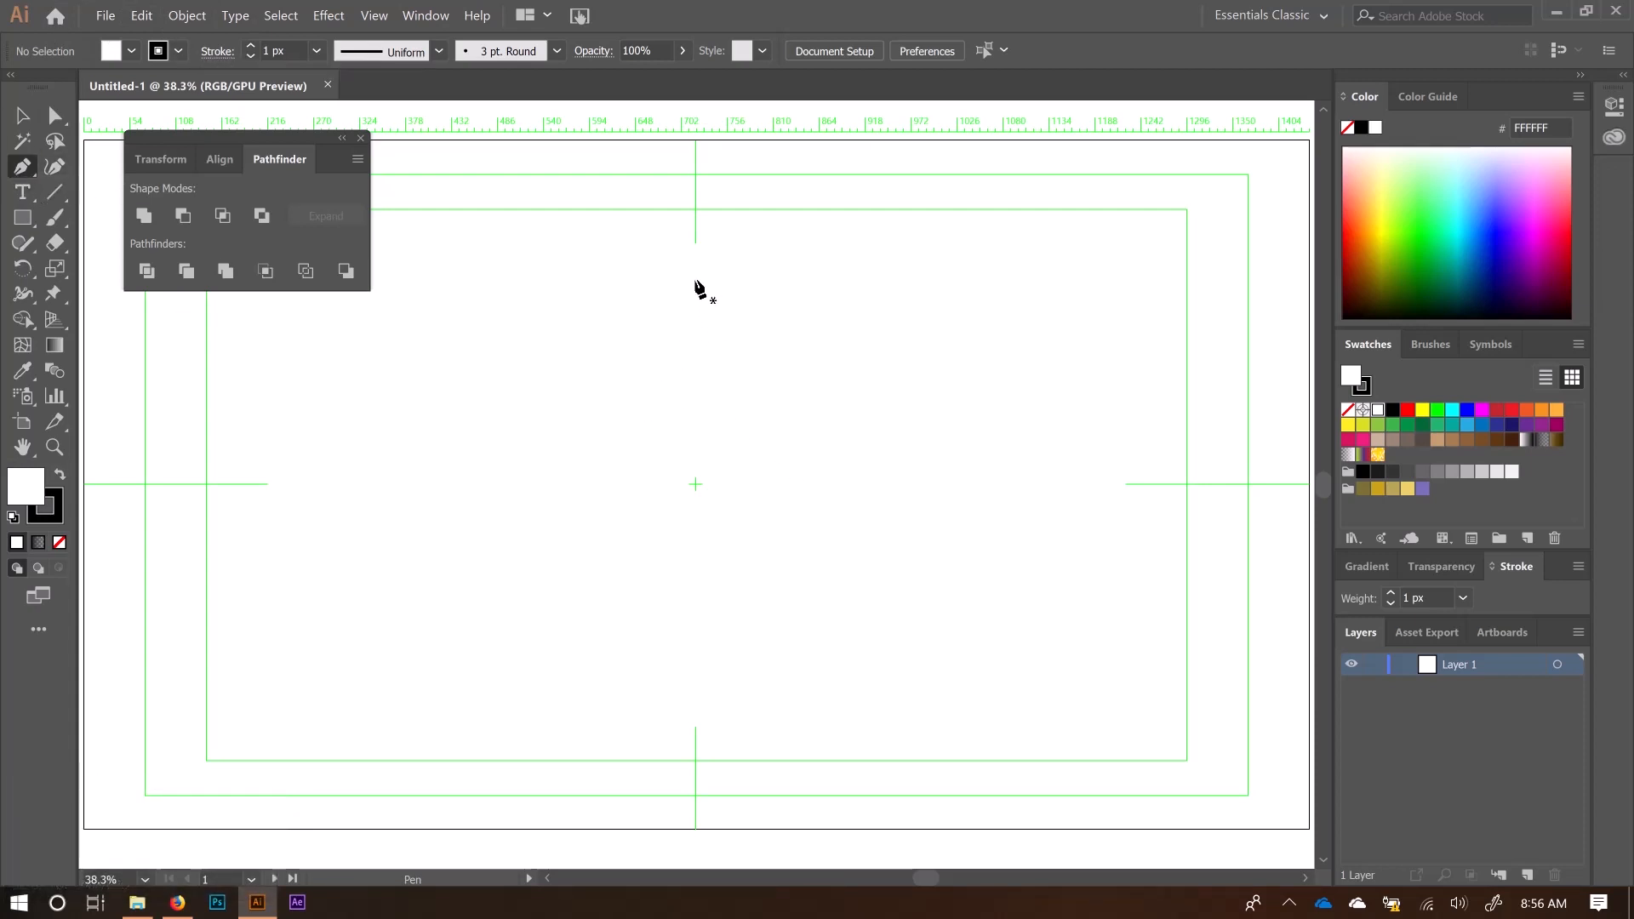
click(374, 15)
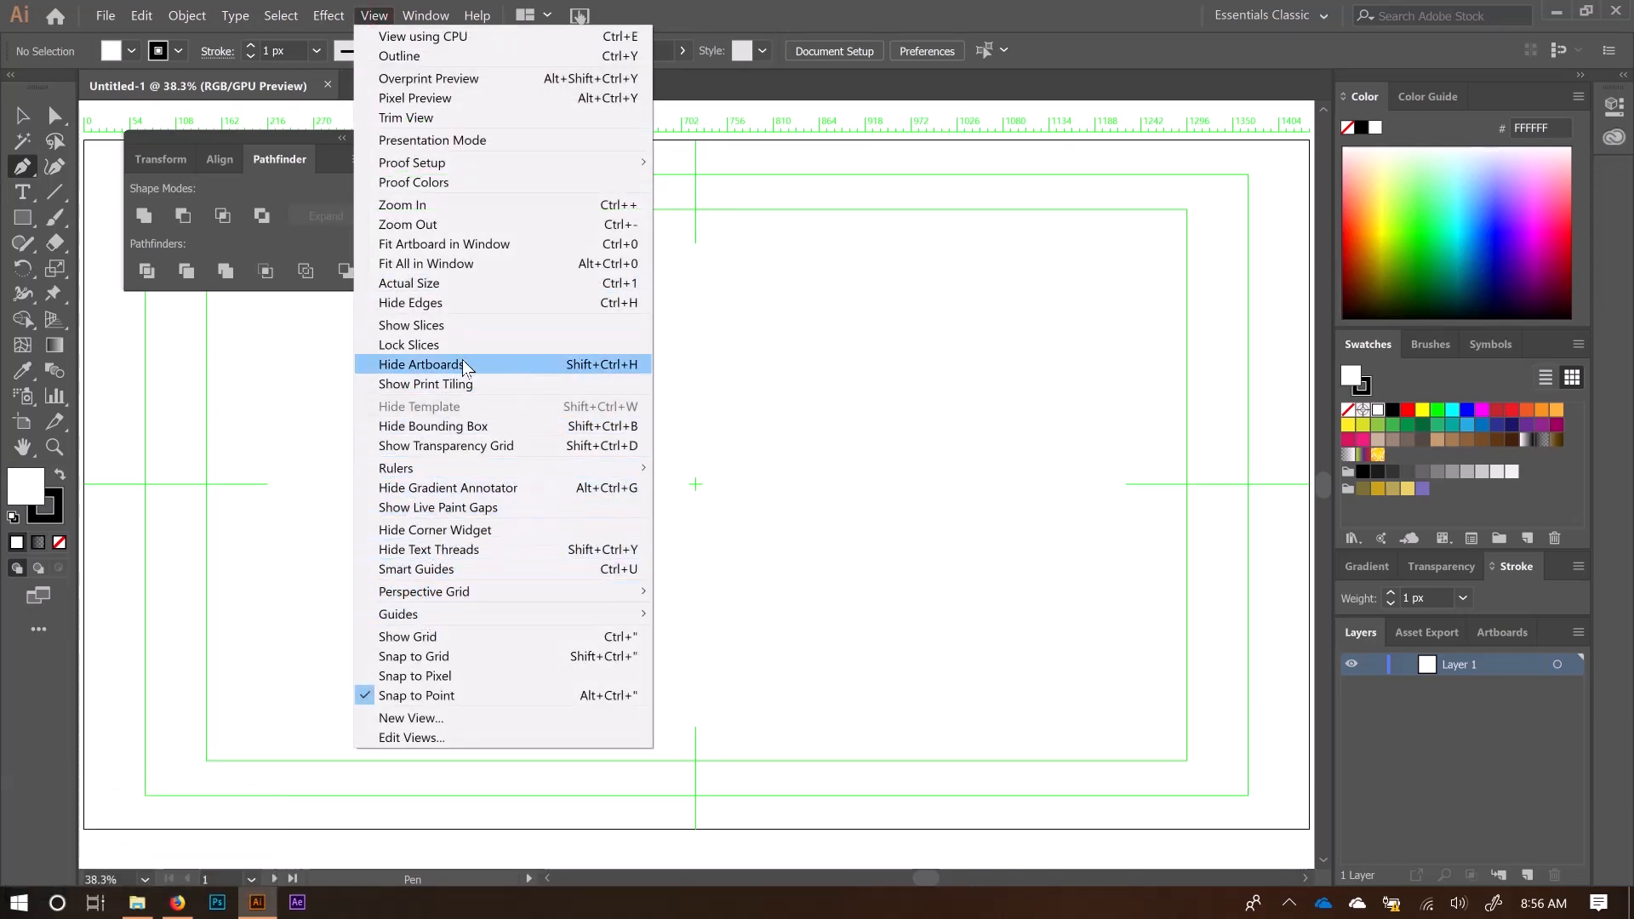
click(422, 569)
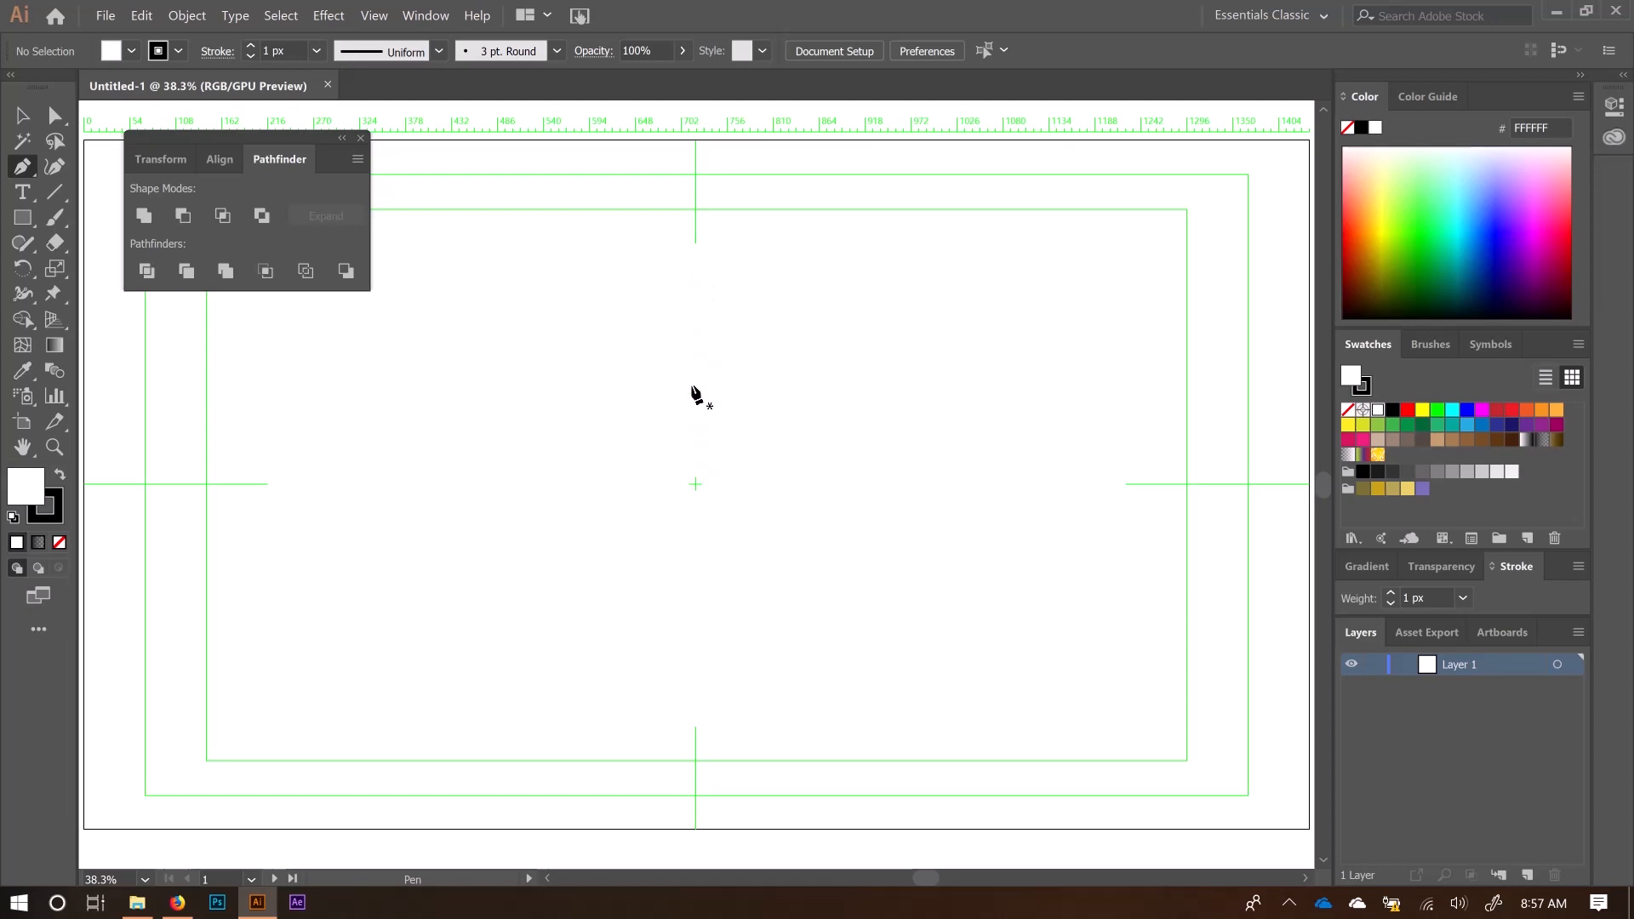
- Start a Pen path on the artboard's vertical centre line at about X 960 px, Y 270 px
mouse_move(696, 312)
mouse_down()
mouse_move(696, 345)
mouse_move(852, 485)
mouse_move(770, 334)
mouse_move(699, 314)
mouse_up()
click(807, 381)
click(696, 487)
click(467, 357)
key(ctrl+z)
key(ctrl+z)
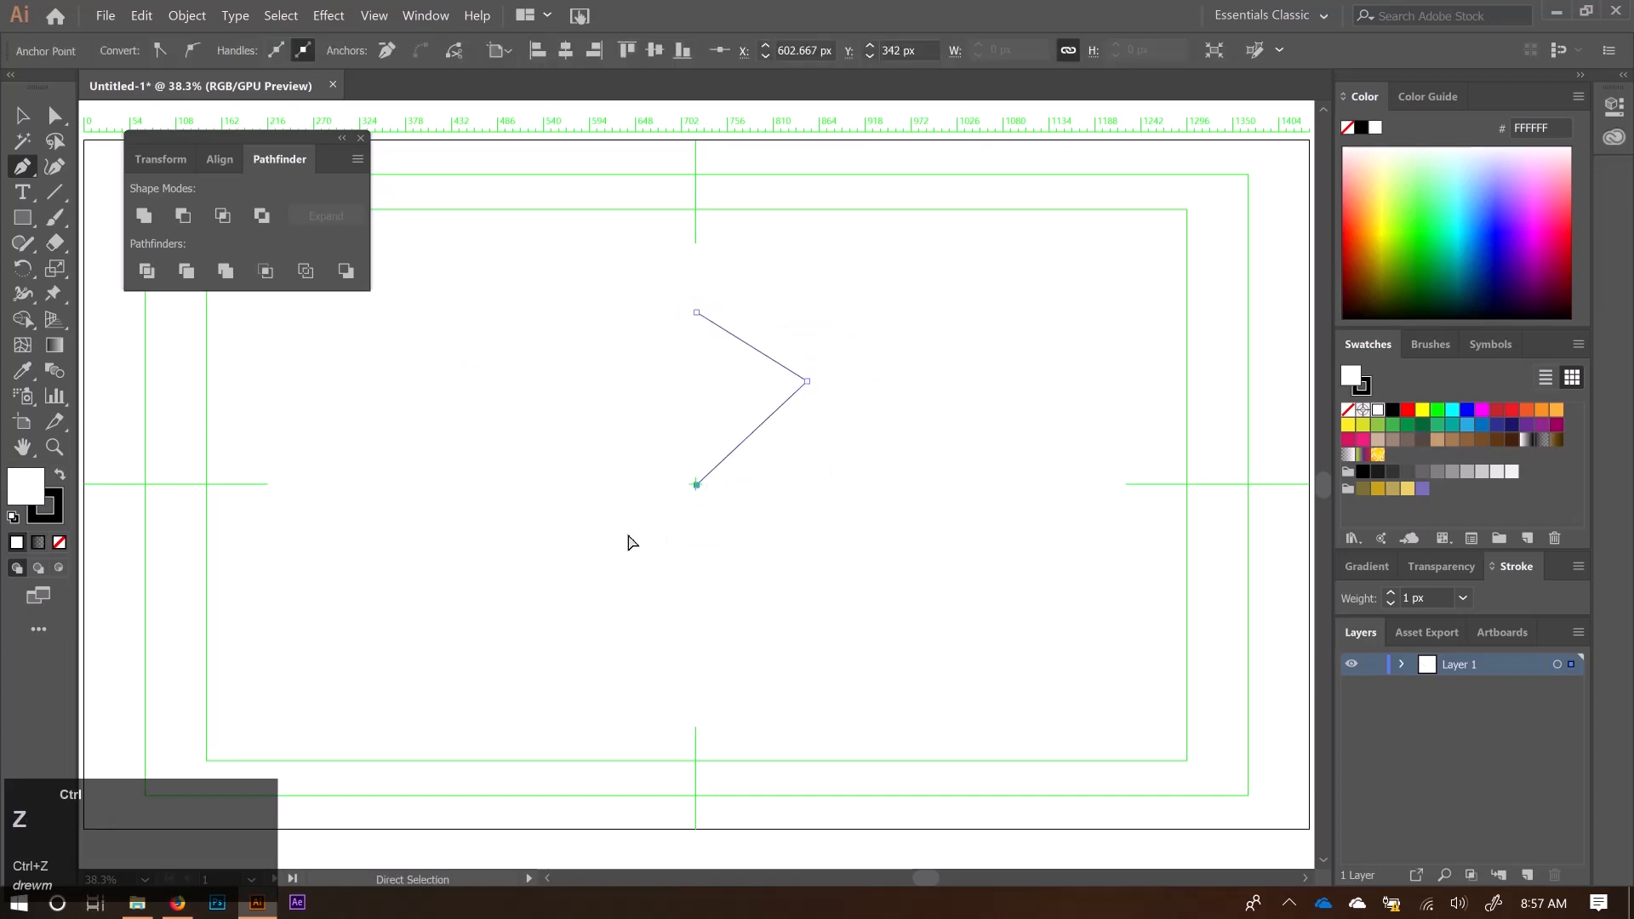
key(ctrl+z)
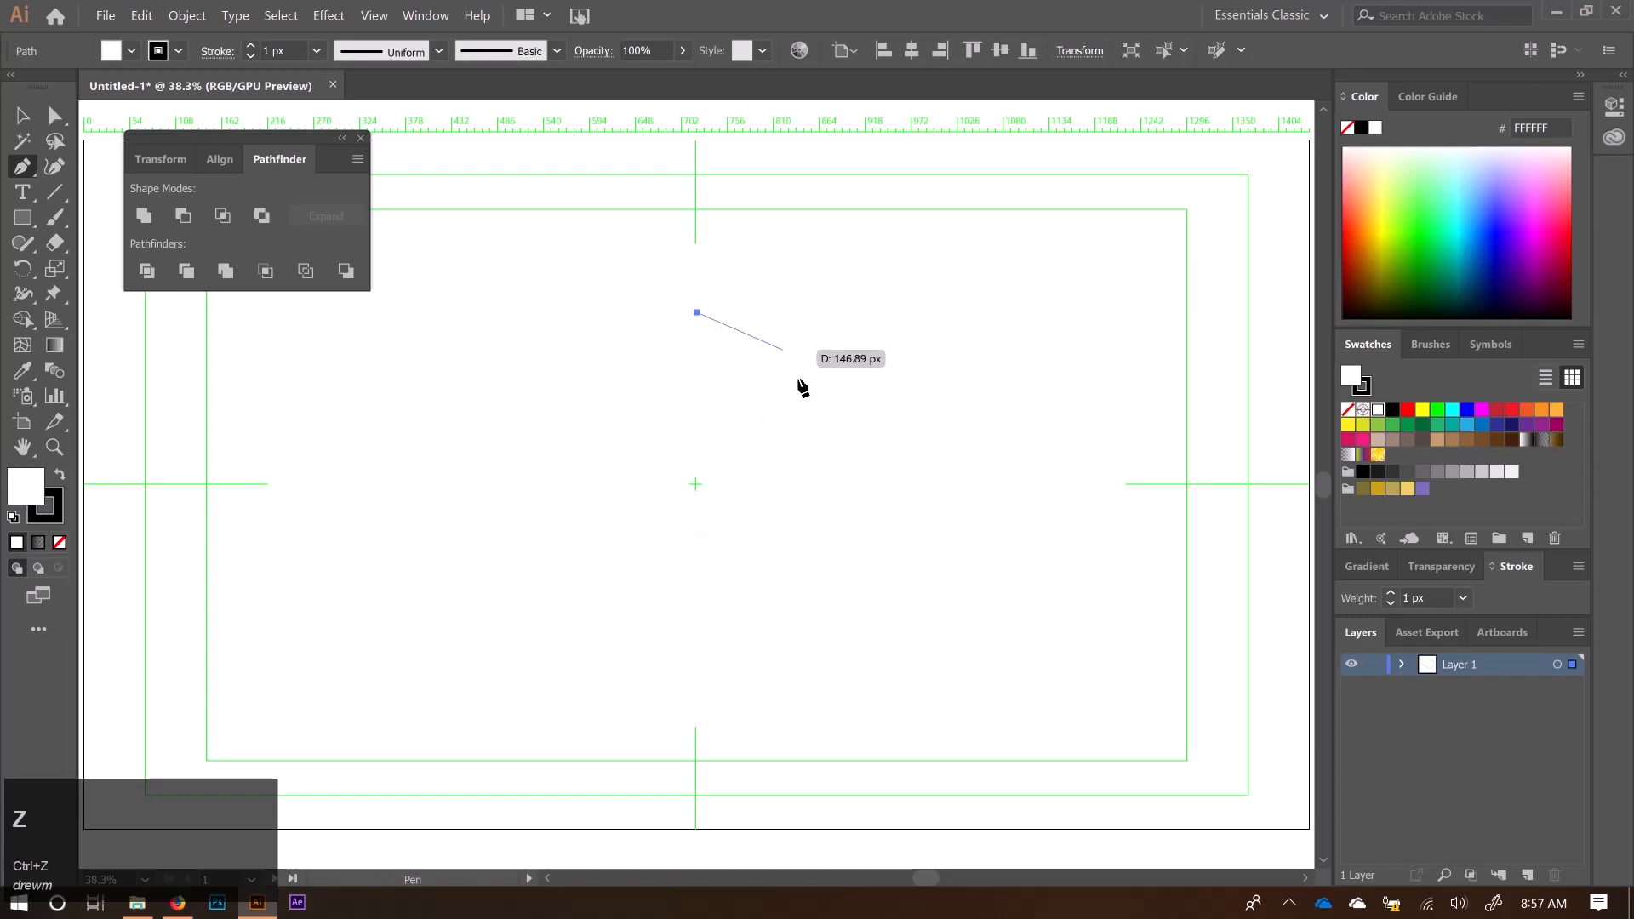
- Complete a closed half-blade outline with a smooth point near (1037, 479) px and corners near (989, 843) and (960, 843) px
drag(756, 403, 744, 510)
key(space)
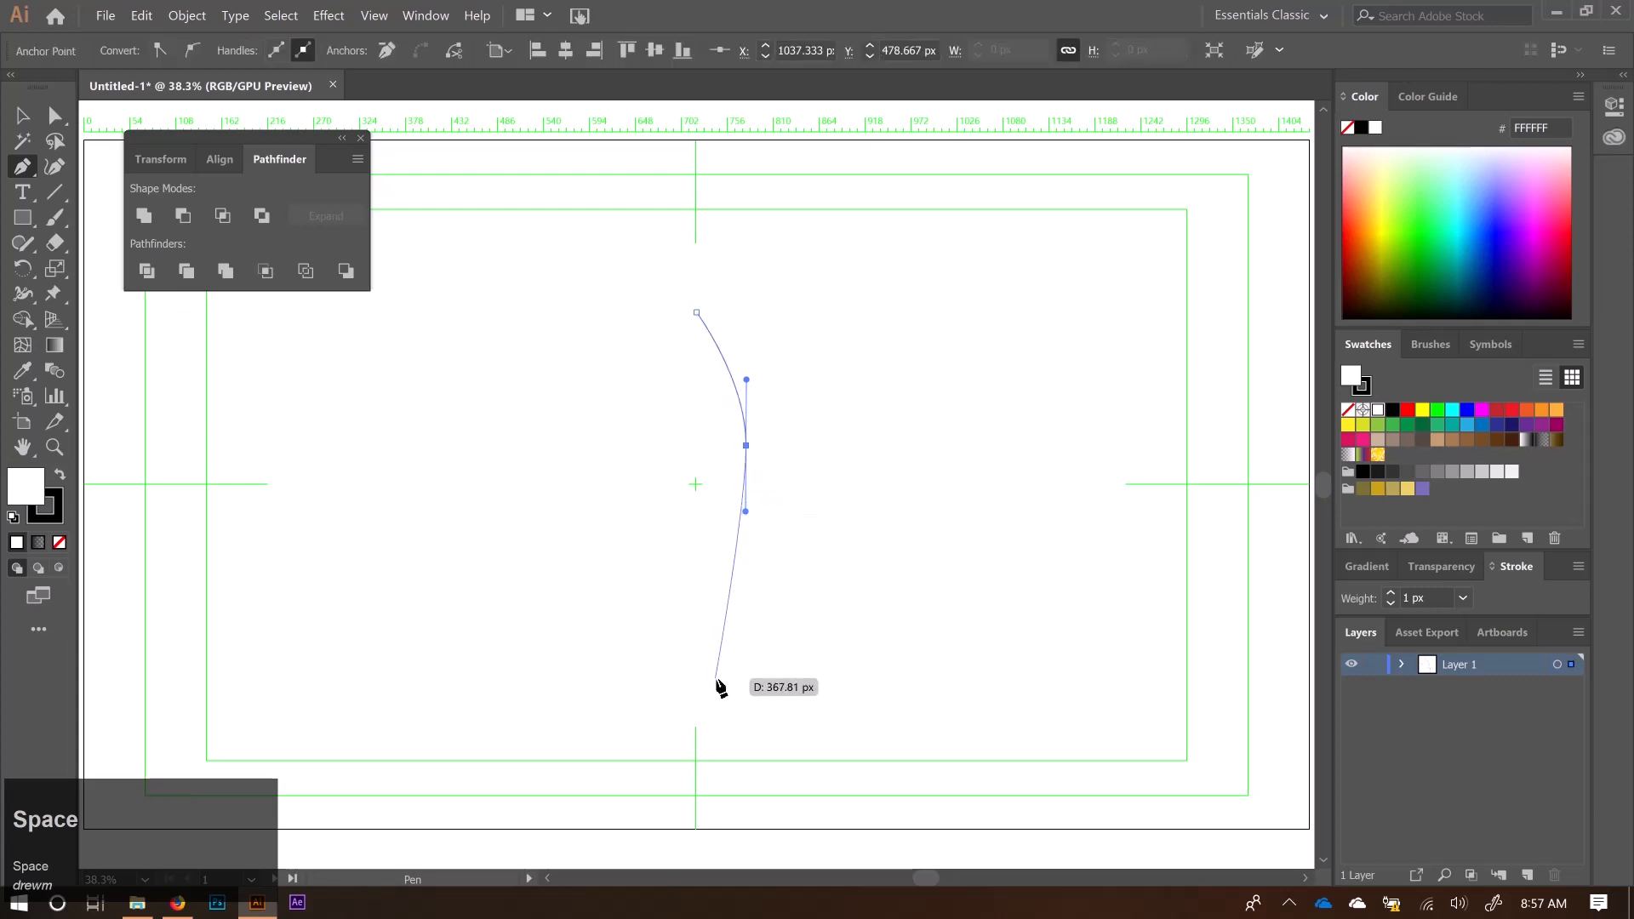
click(716, 678)
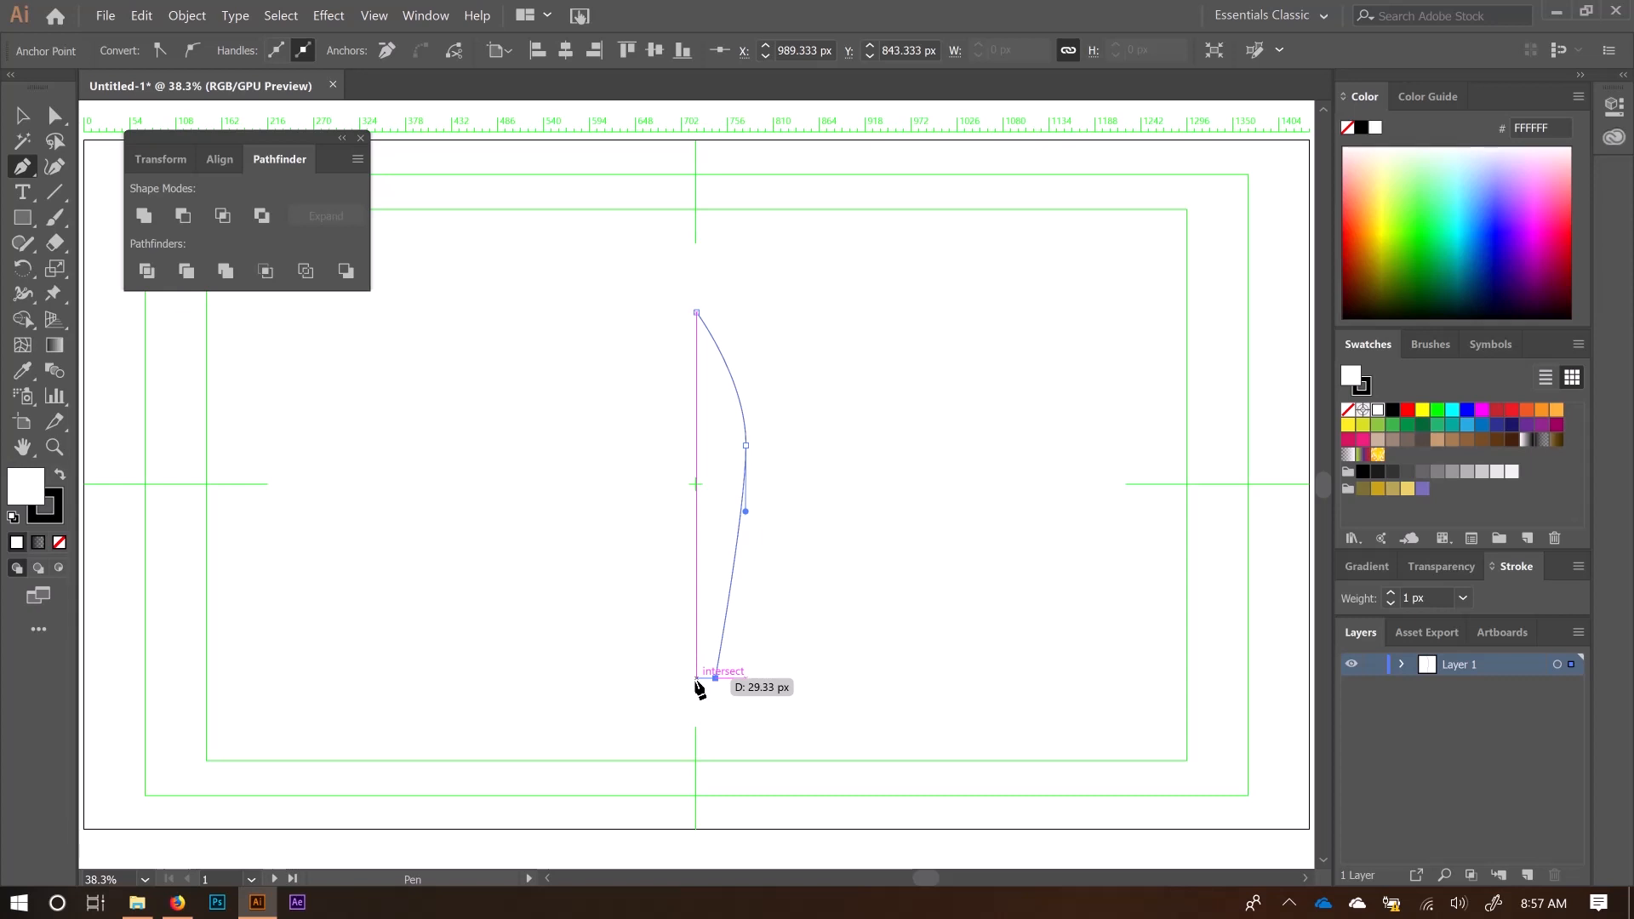
click(696, 679)
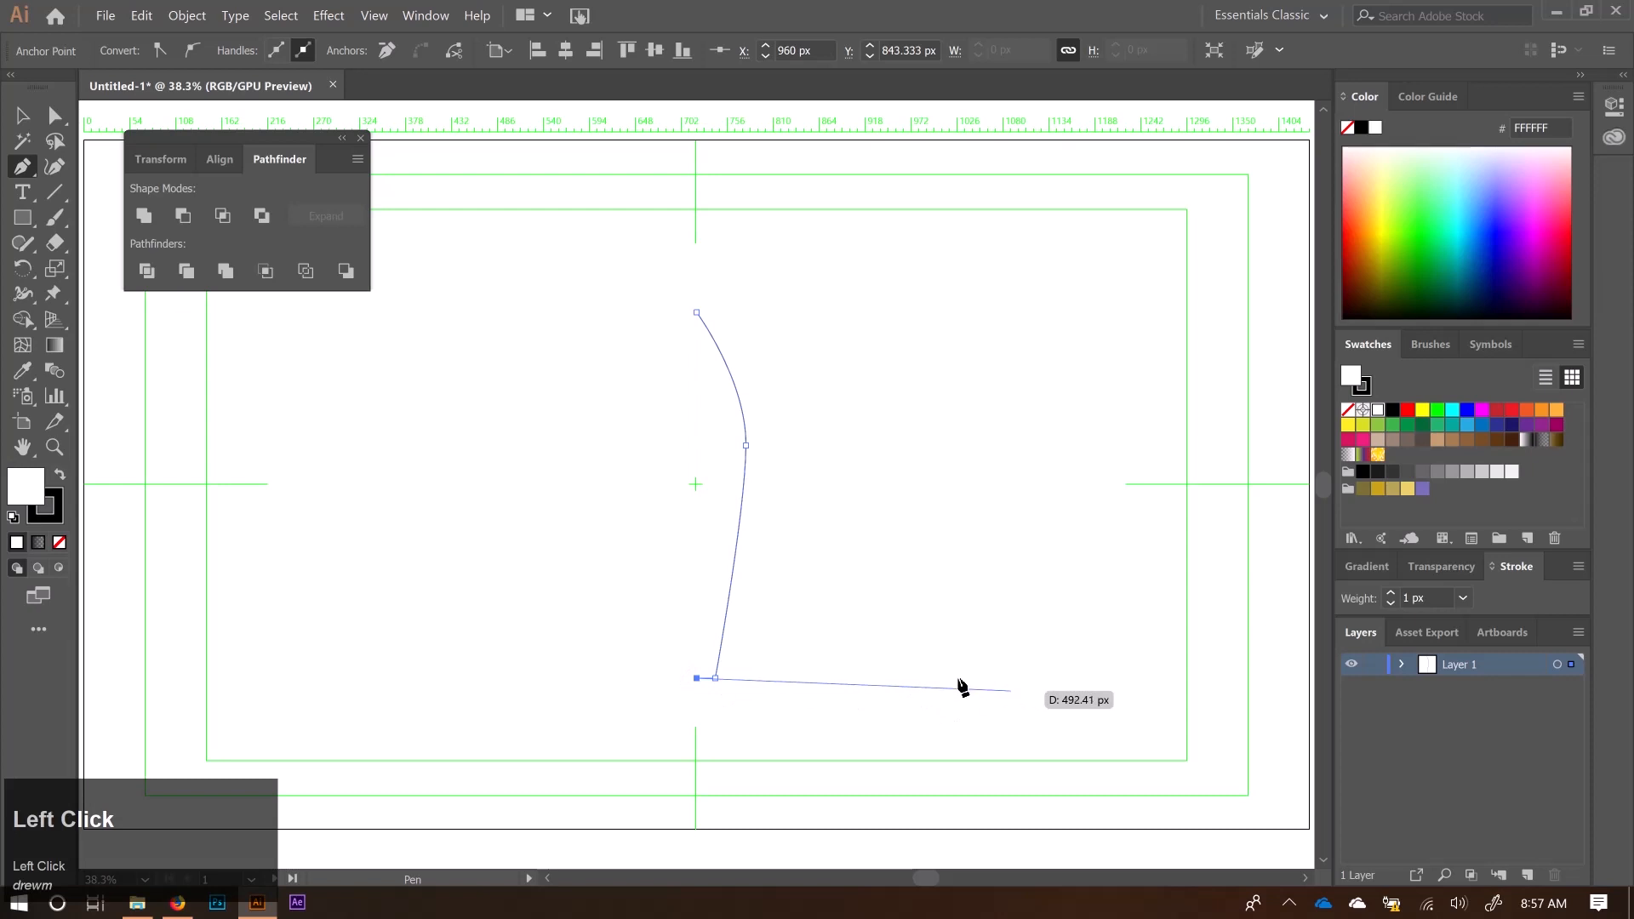
click(697, 314)
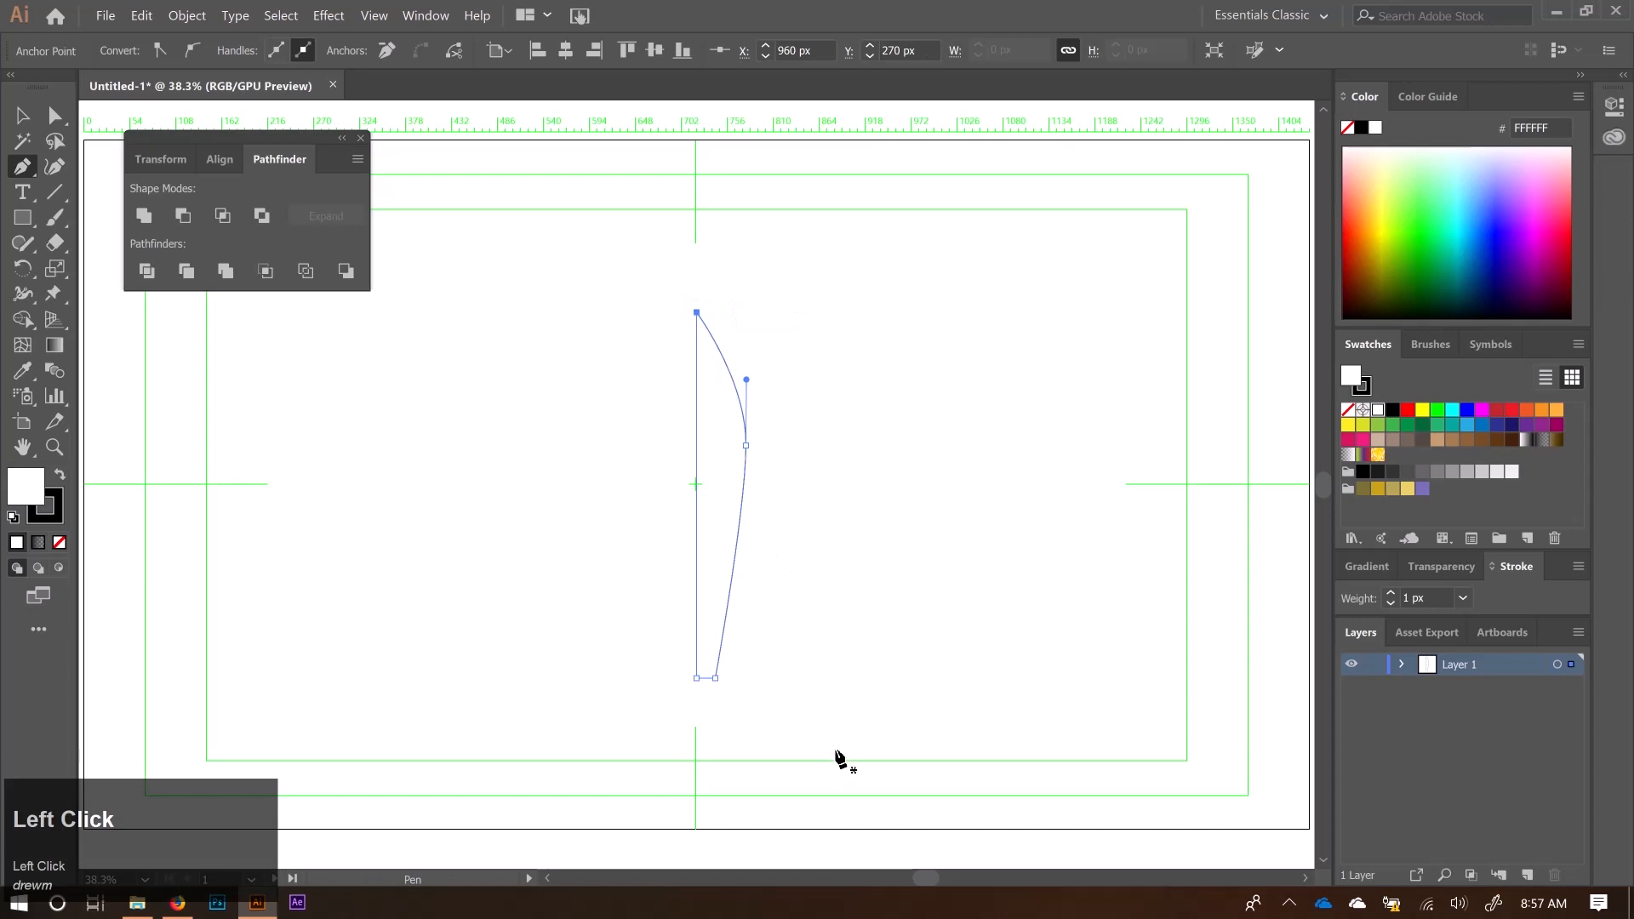
- Create a copy of the half outline reflected across the vertical axis and place it against the original's straight edge
key(v)
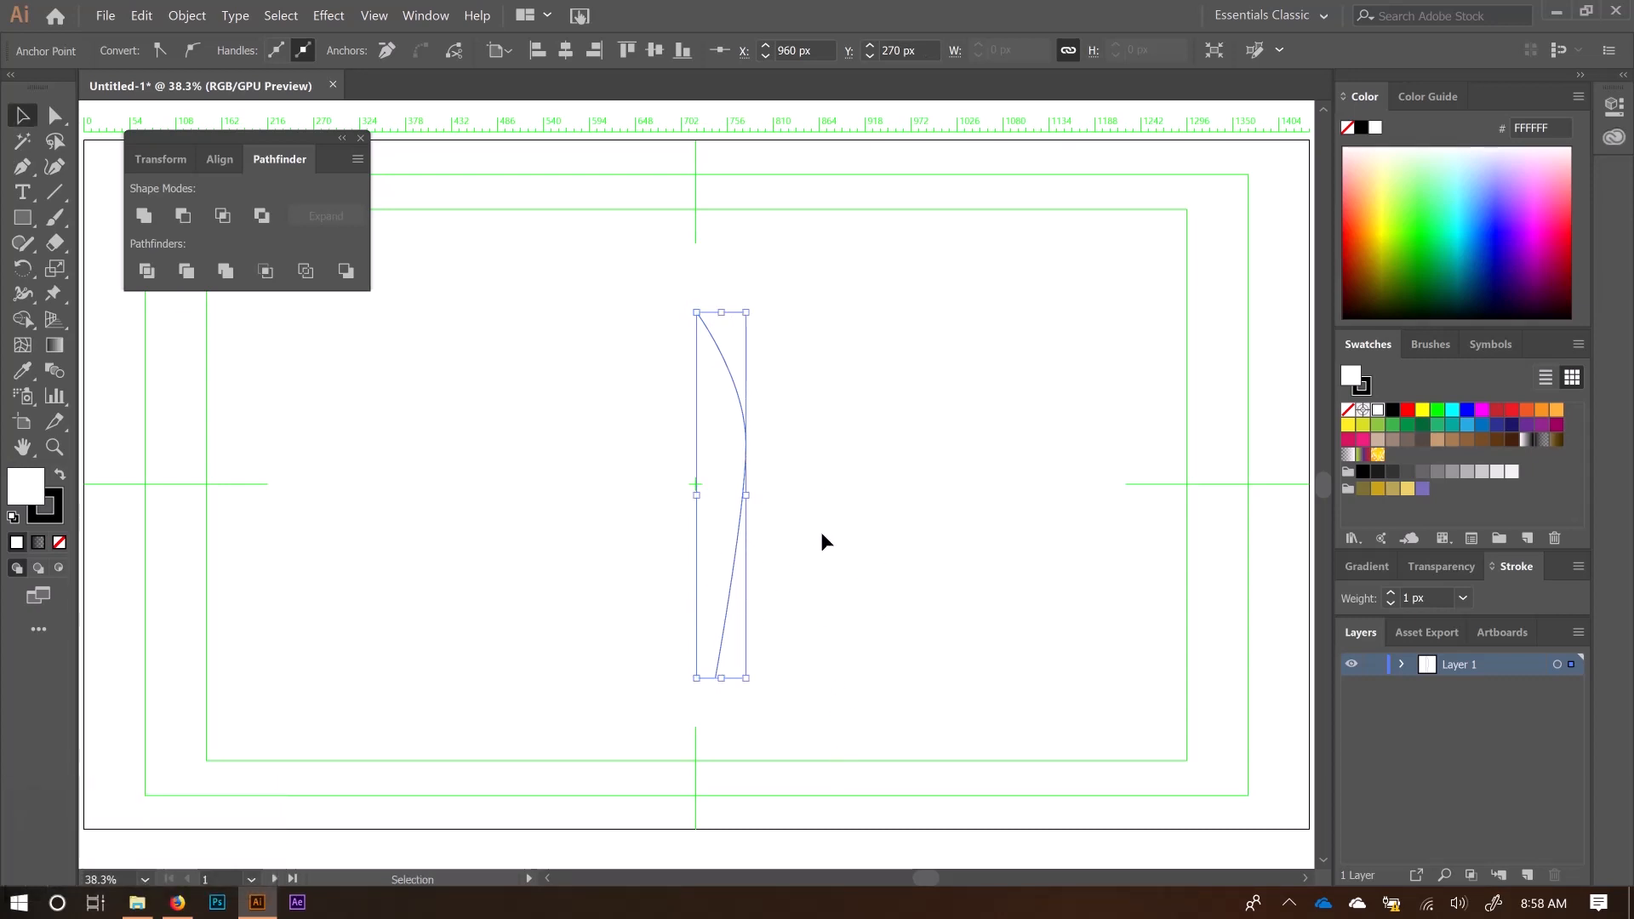
click(846, 519)
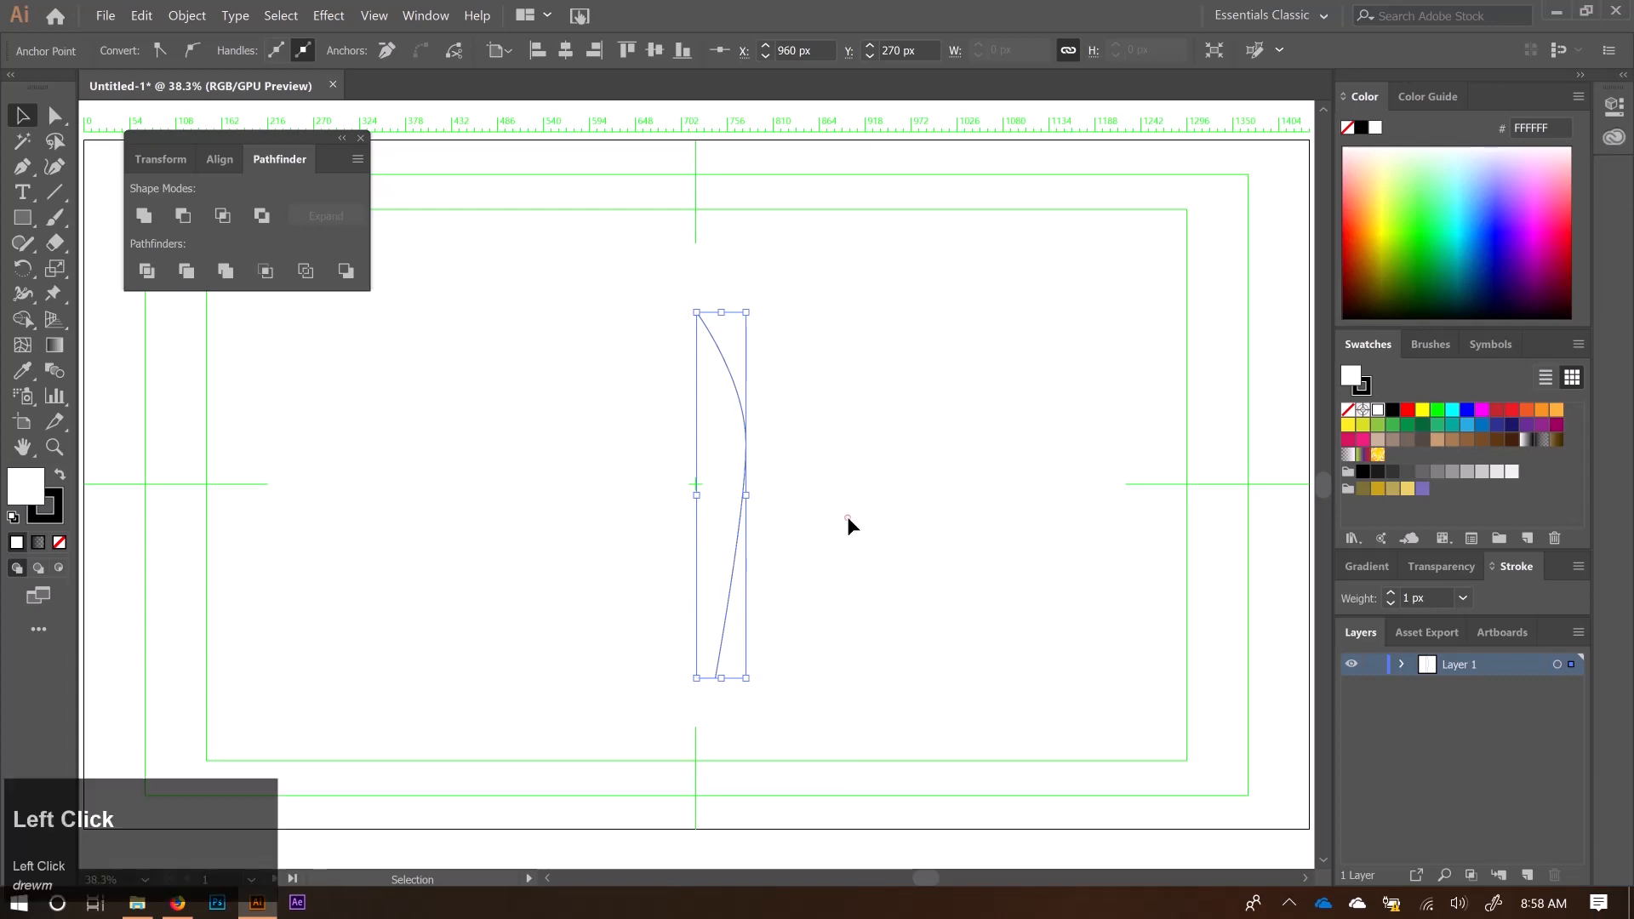
click(732, 415)
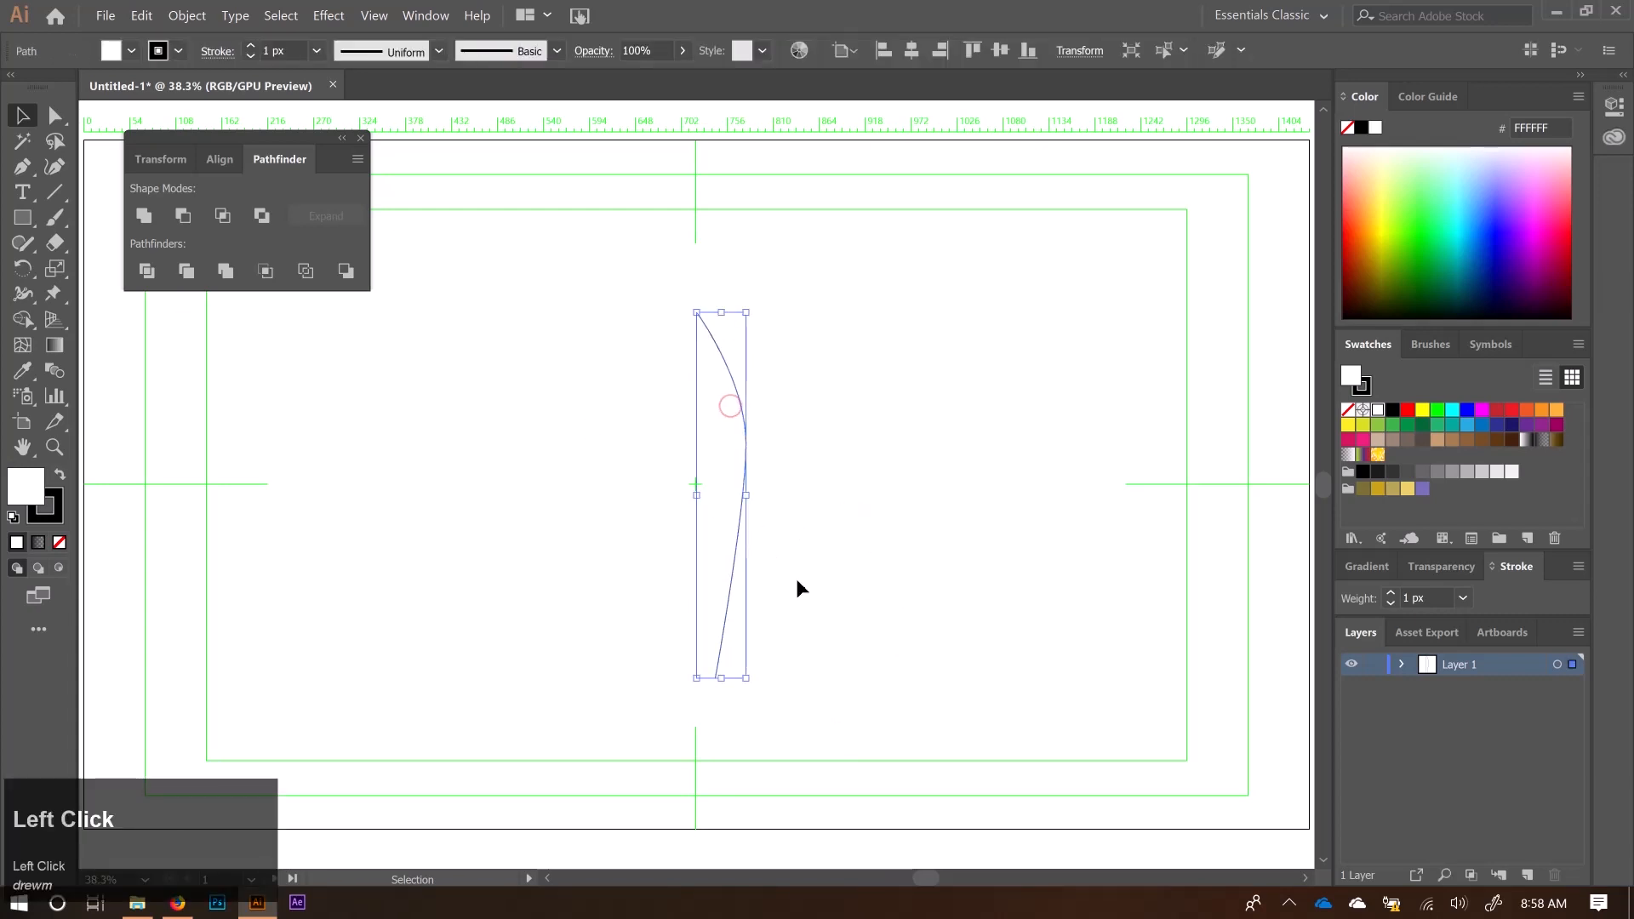
right_click(718, 453)
mouse_move(796, 691)
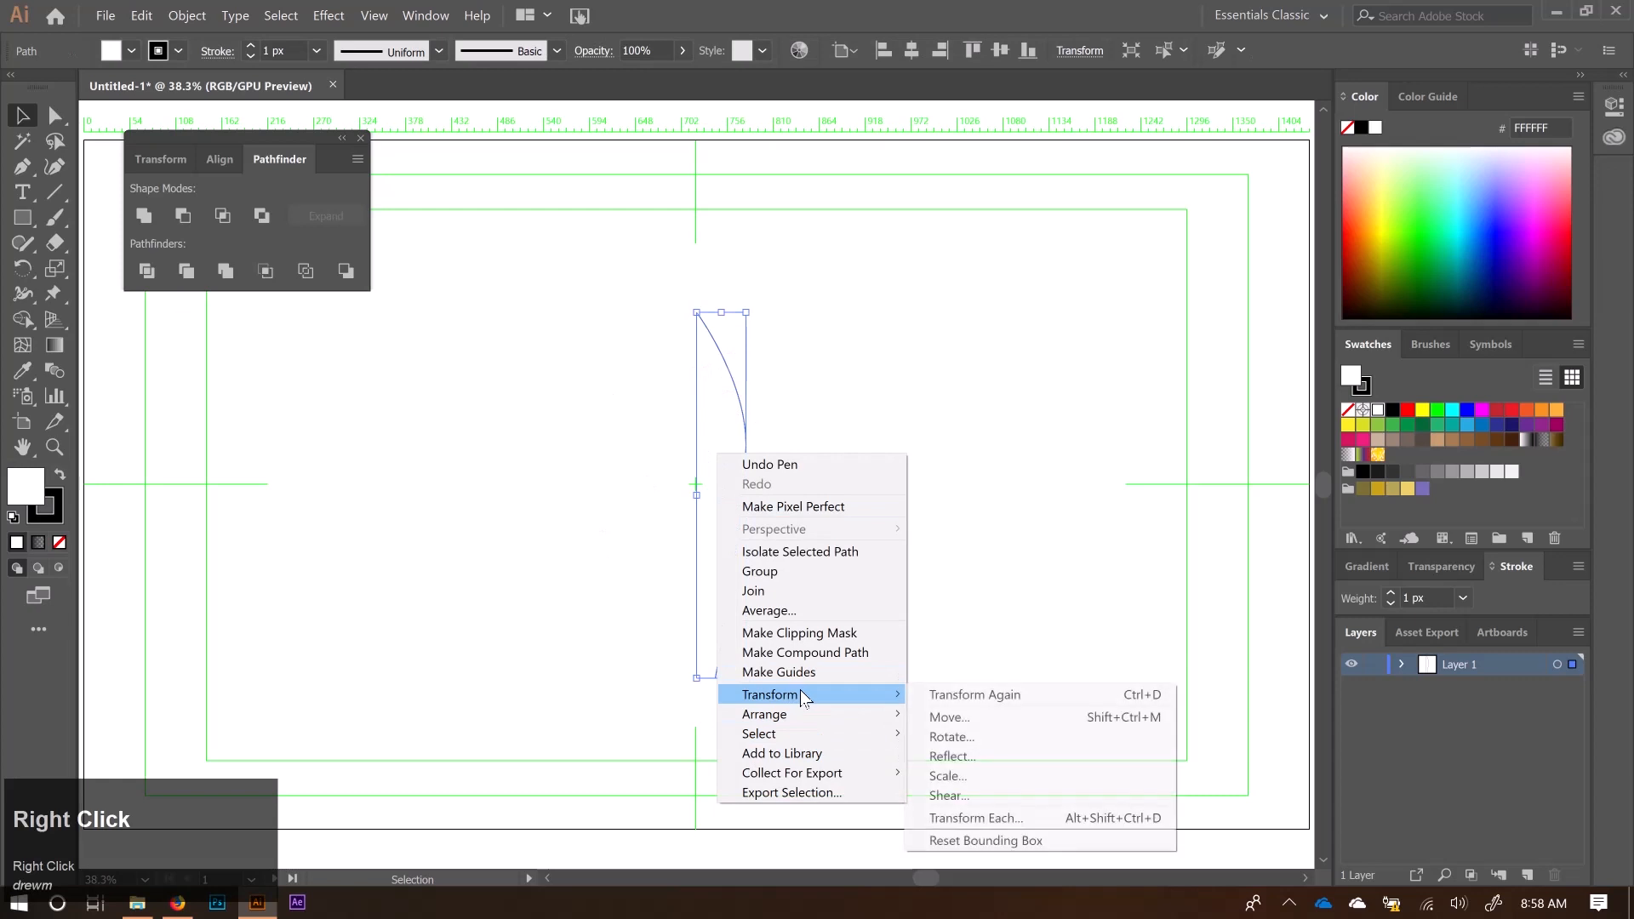
click(980, 754)
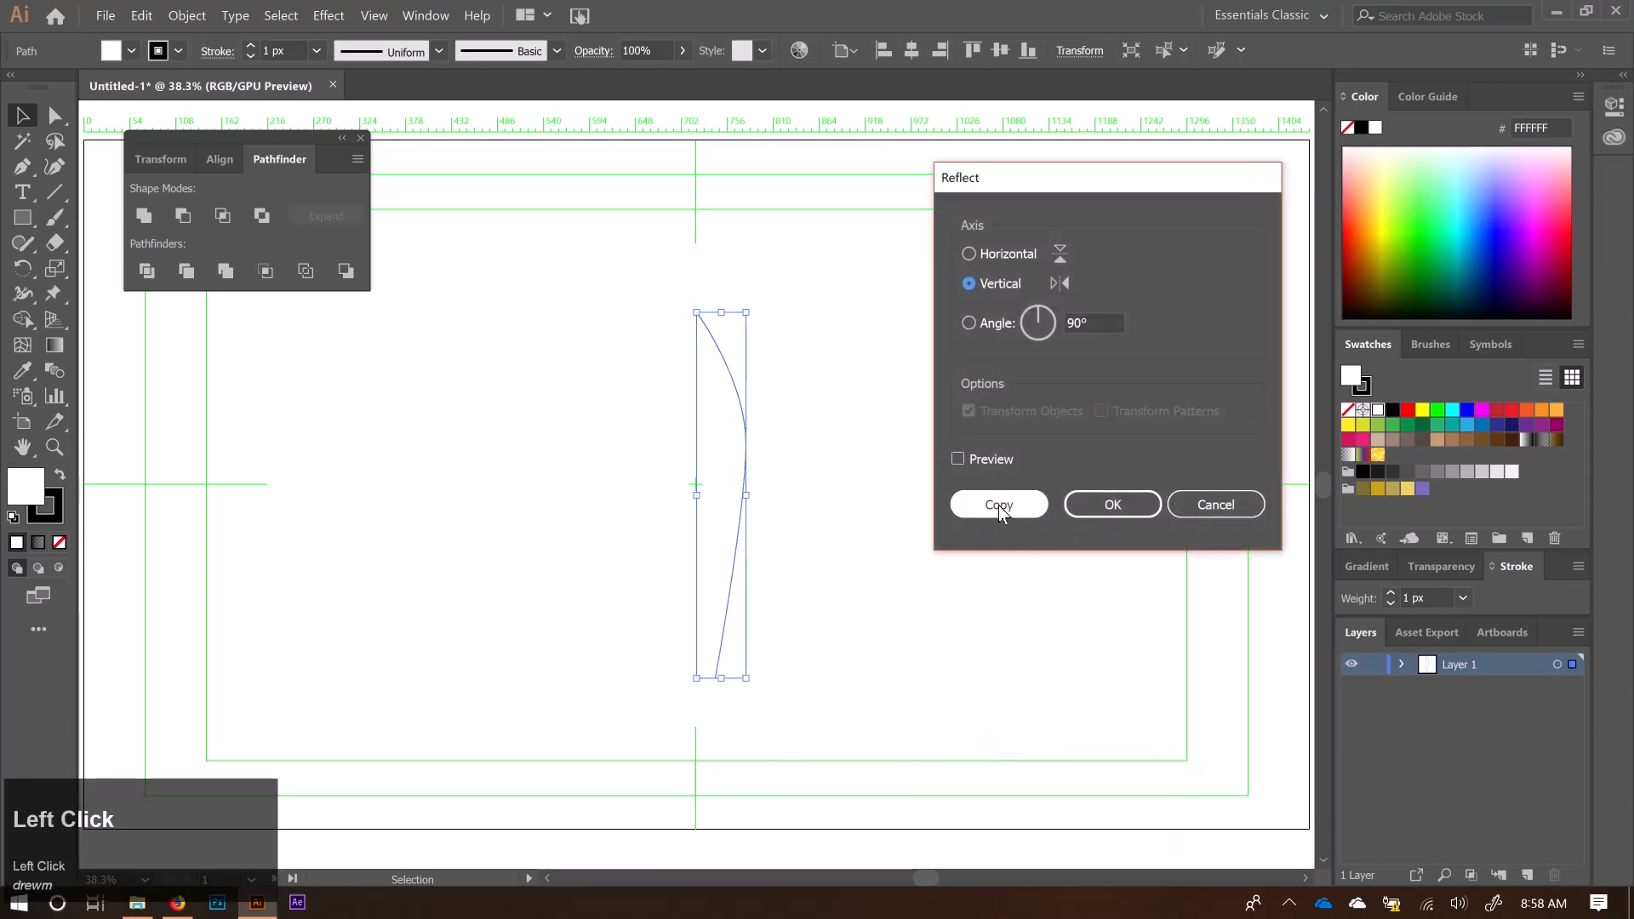
click(963, 458)
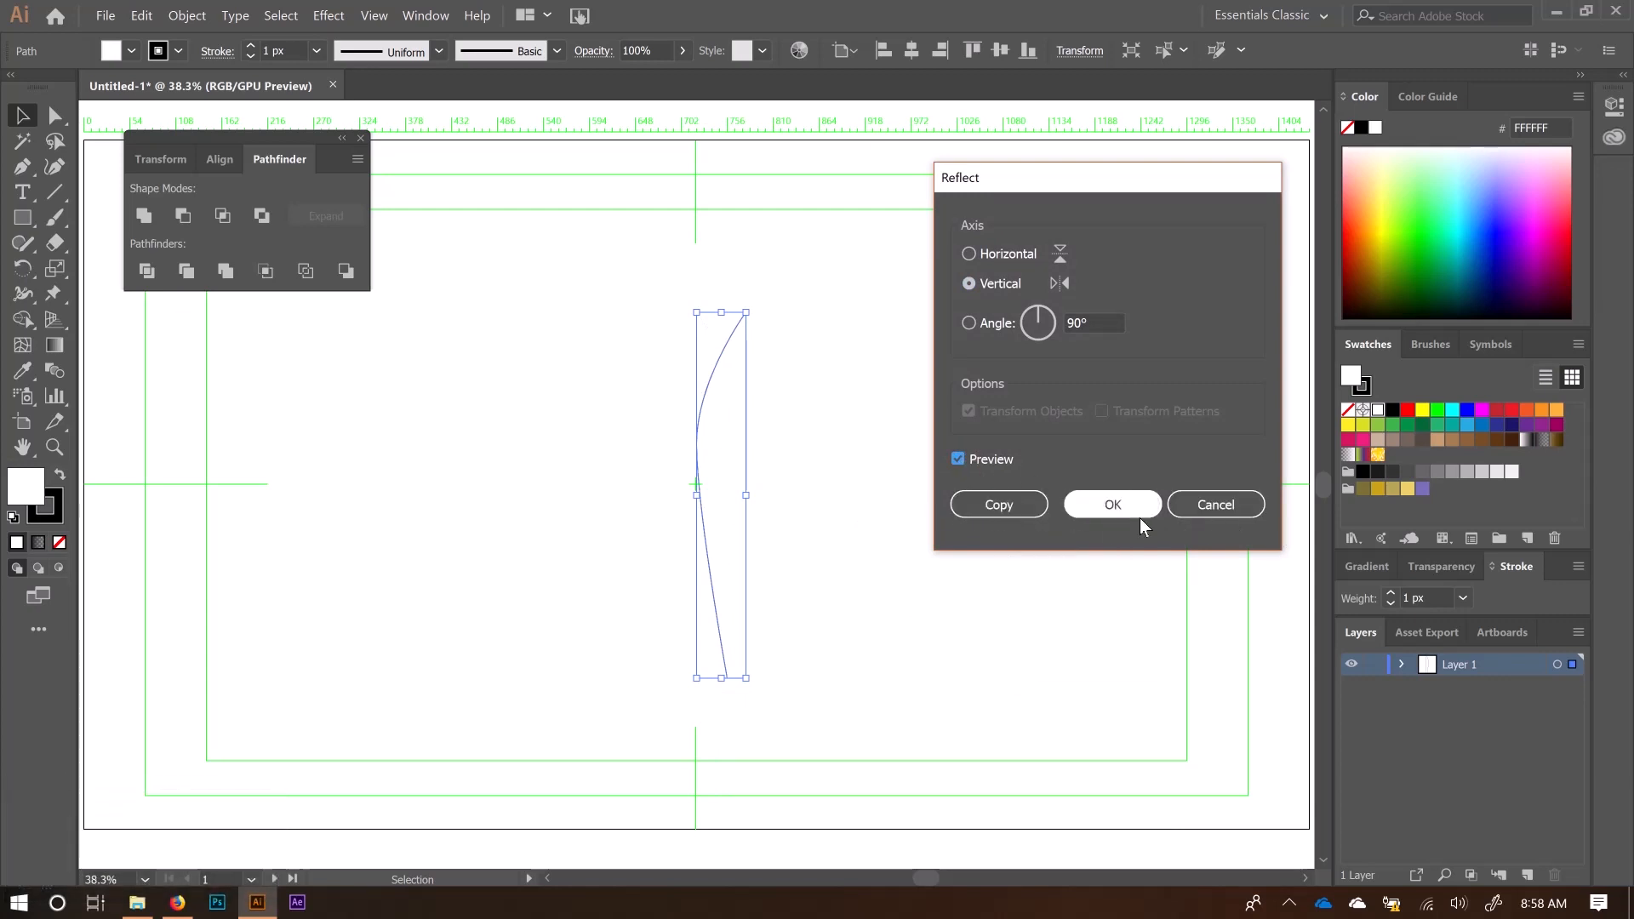
click(1006, 508)
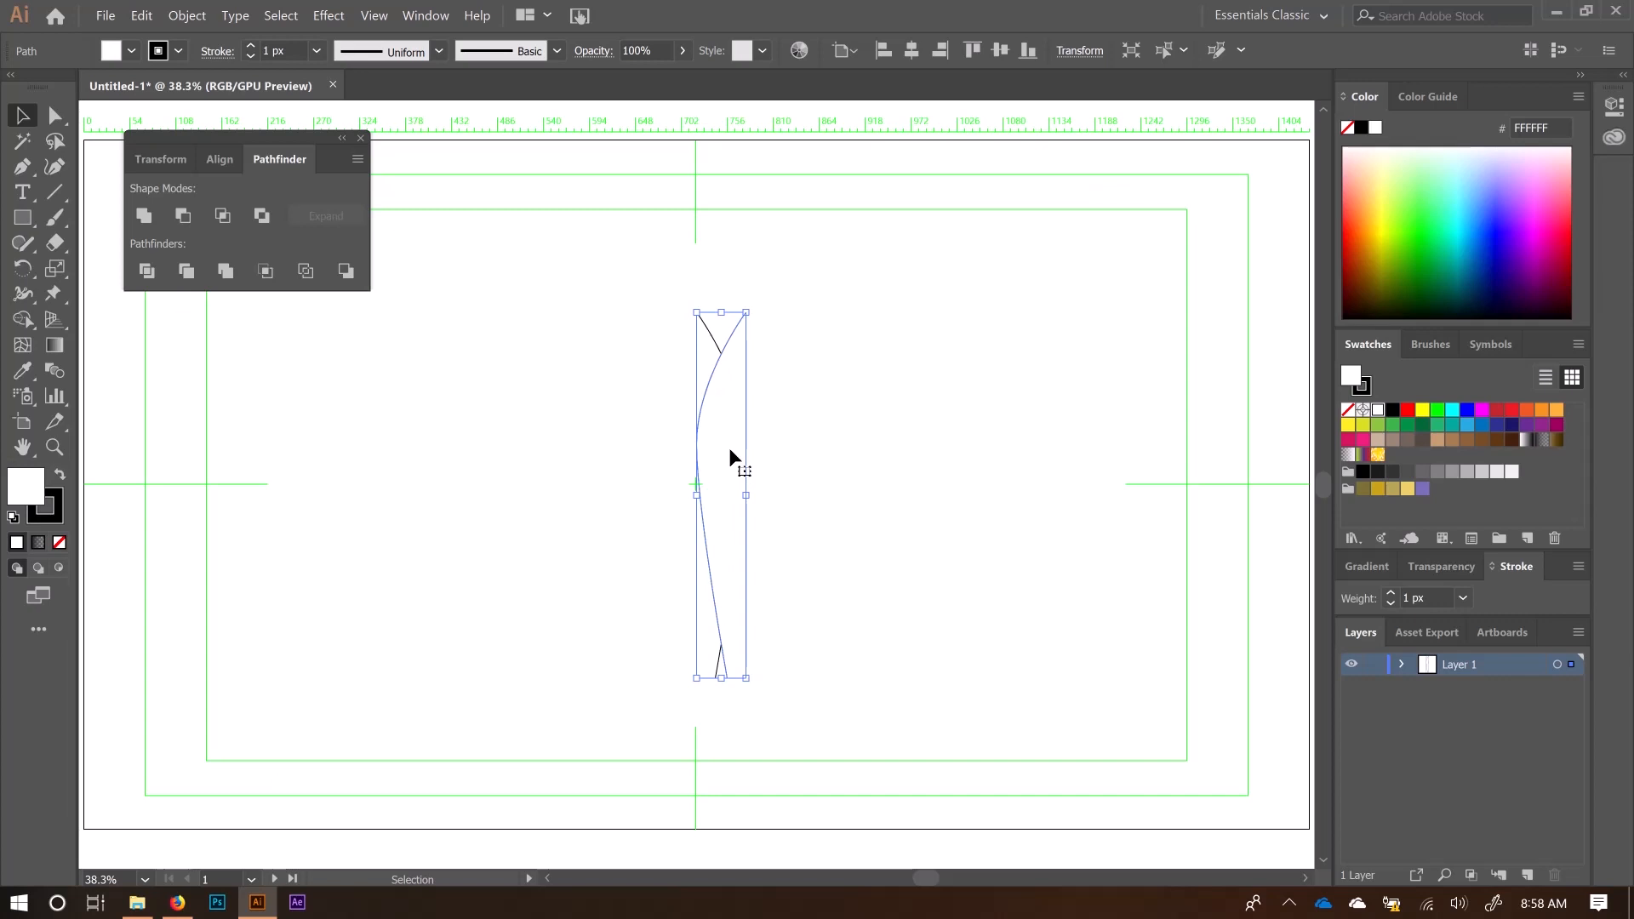
drag(730, 457, 678, 444)
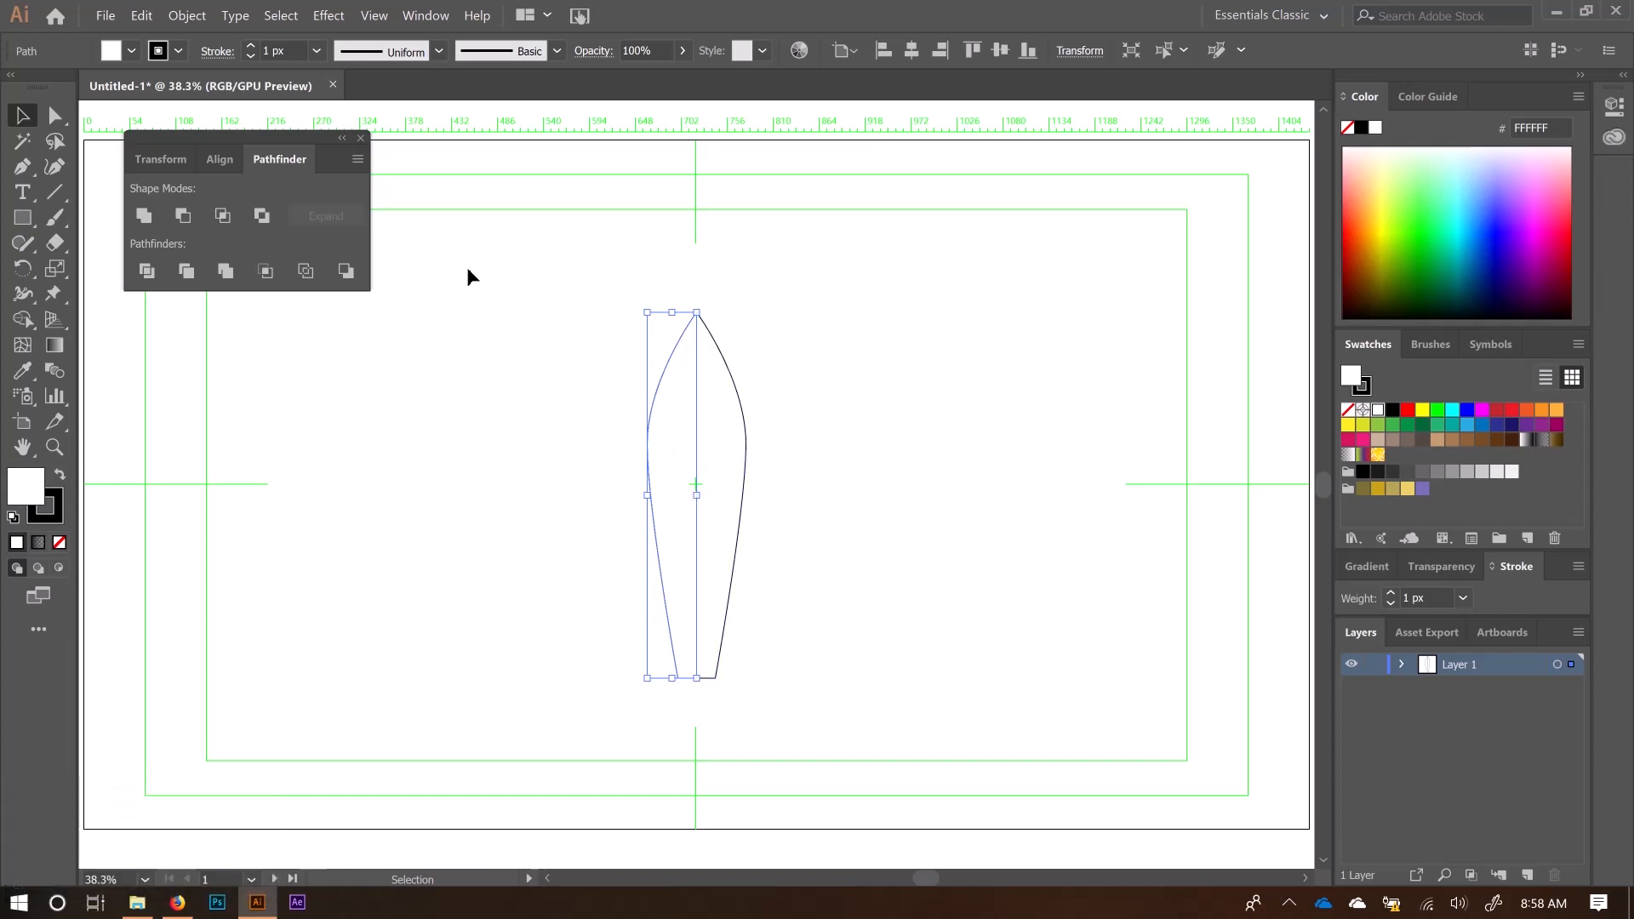
click(544, 431)
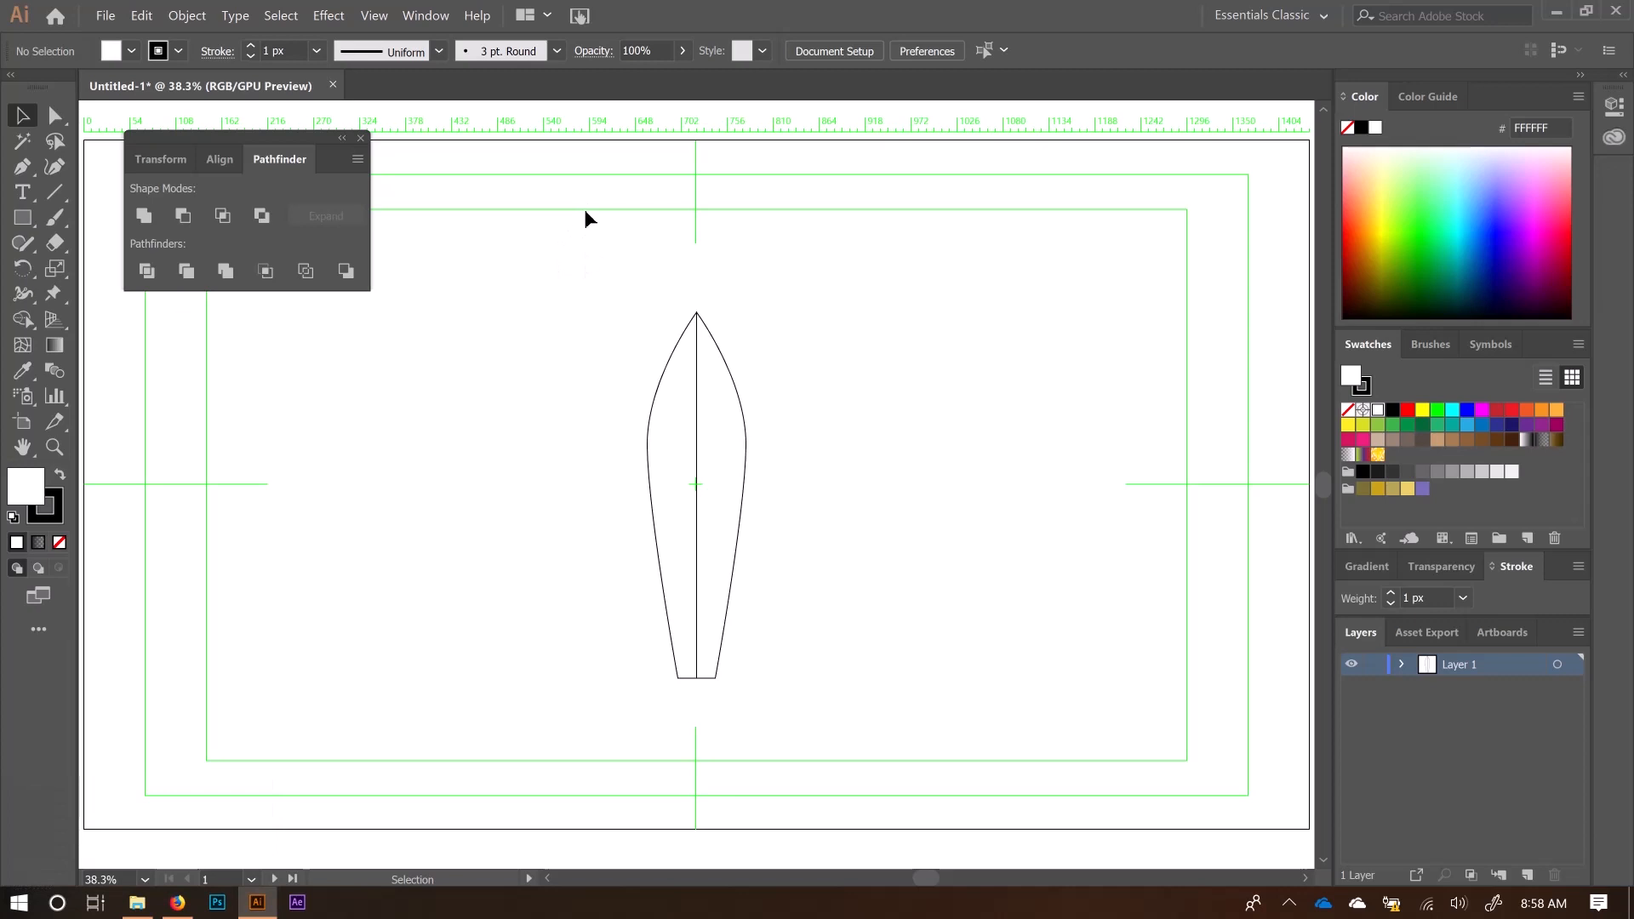
- Unite the two mirrored halves into a single shape with Pathfinder
drag(592, 274, 819, 726)
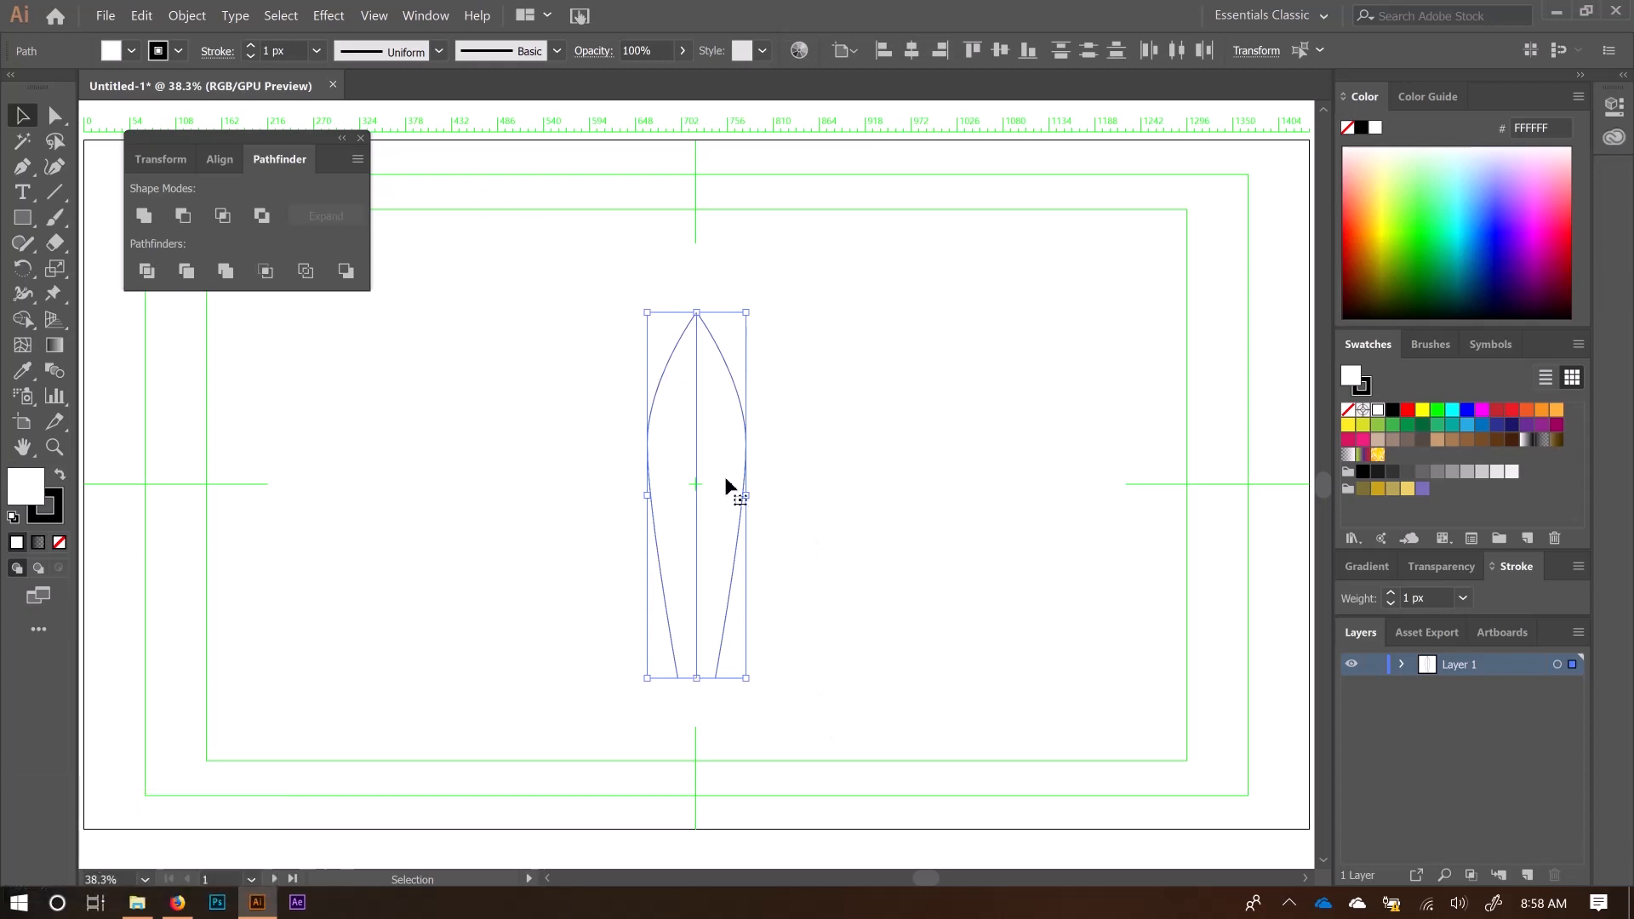
drag(484, 242, 962, 710)
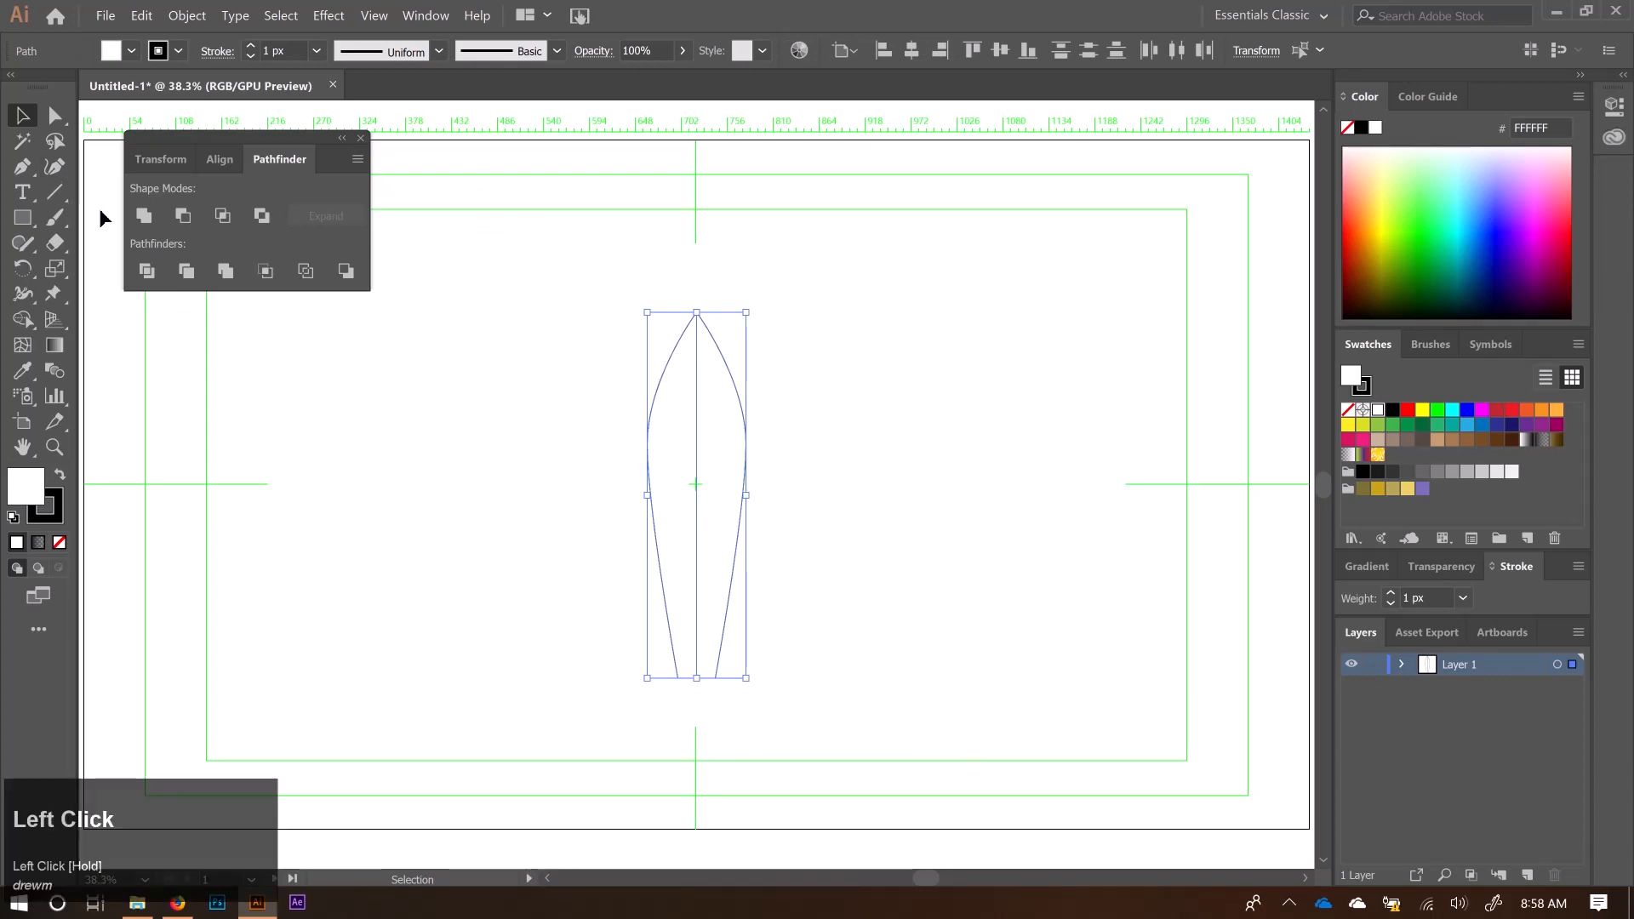
click(145, 216)
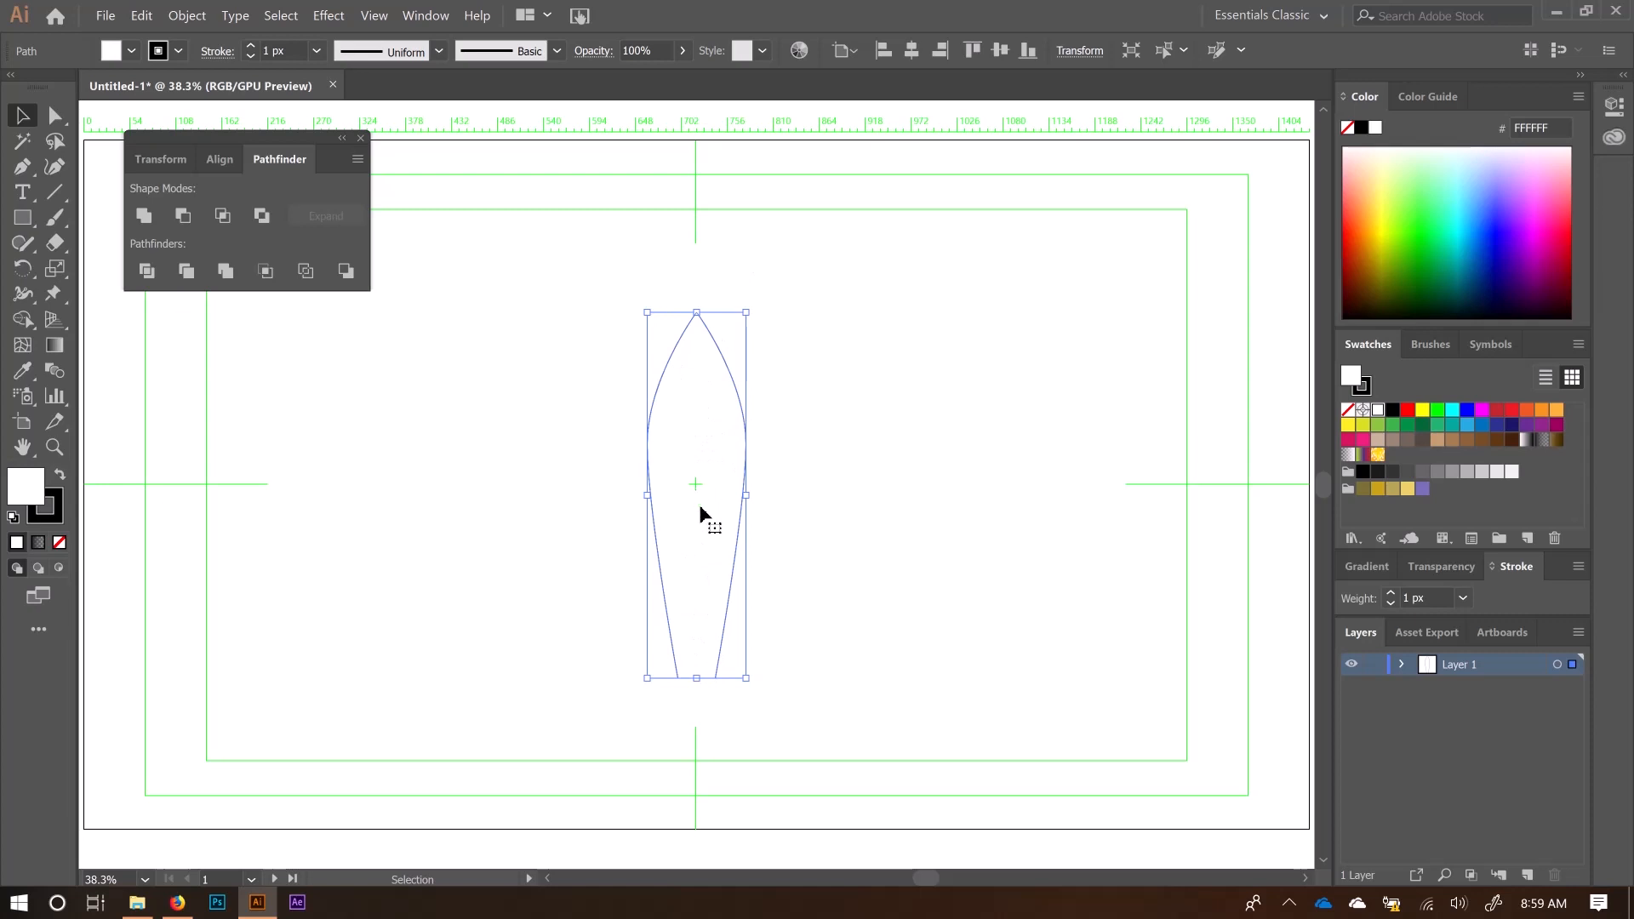
- Examine the united shape's tip closely and check its anchor point with Direct Selection
alt+scroll(711, 332, up, 2)
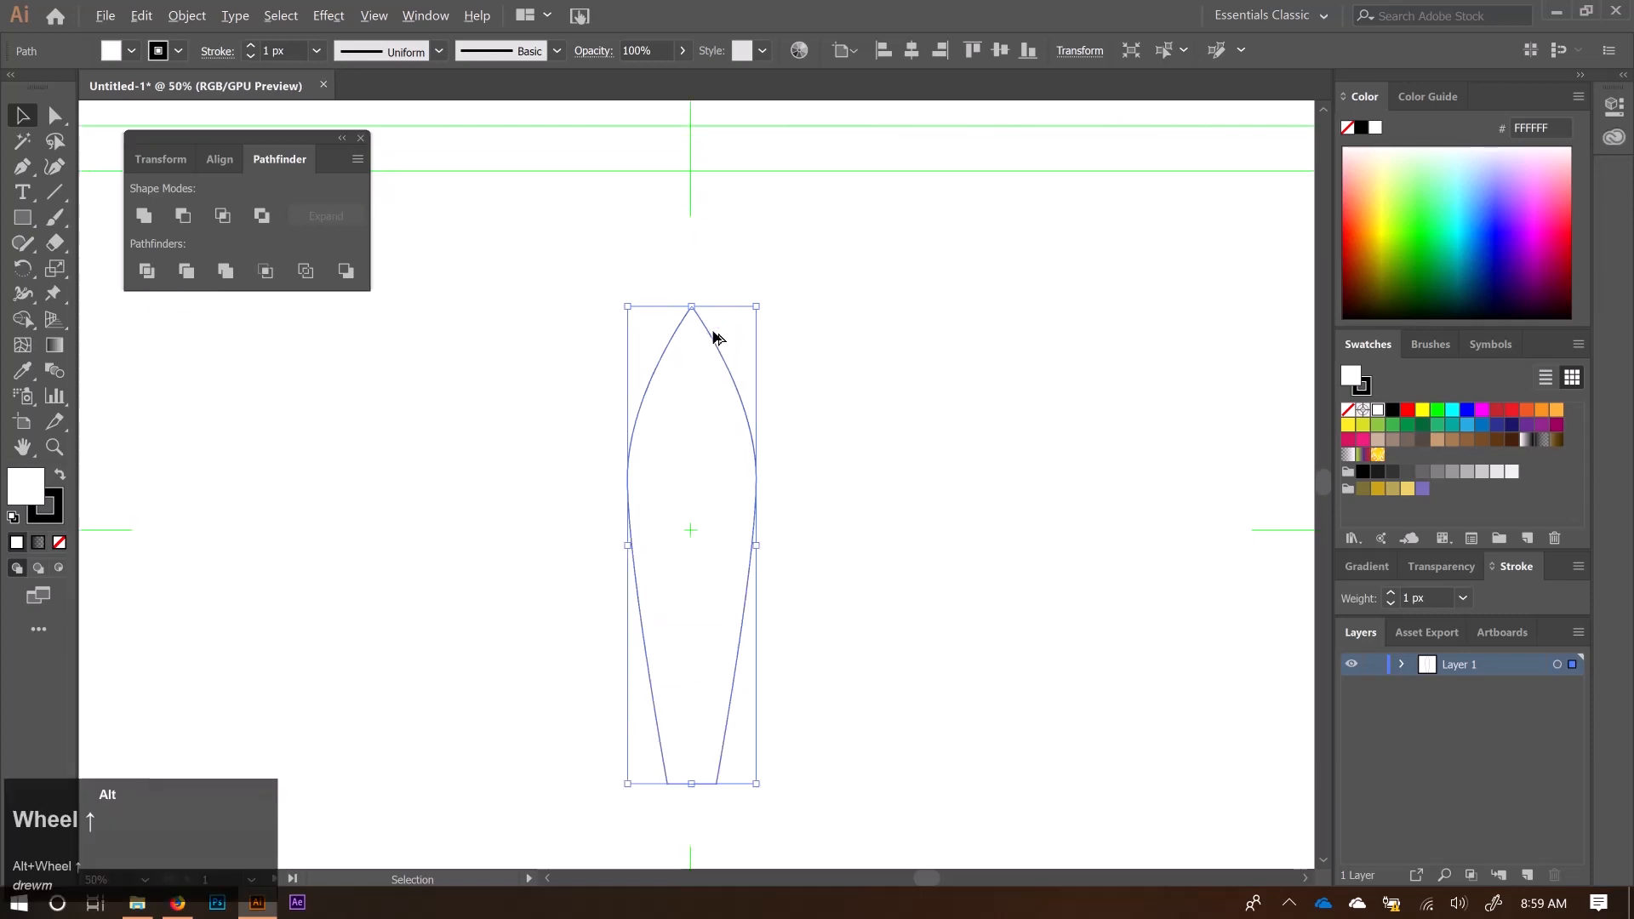
alt+scroll(702, 356, up, 8)
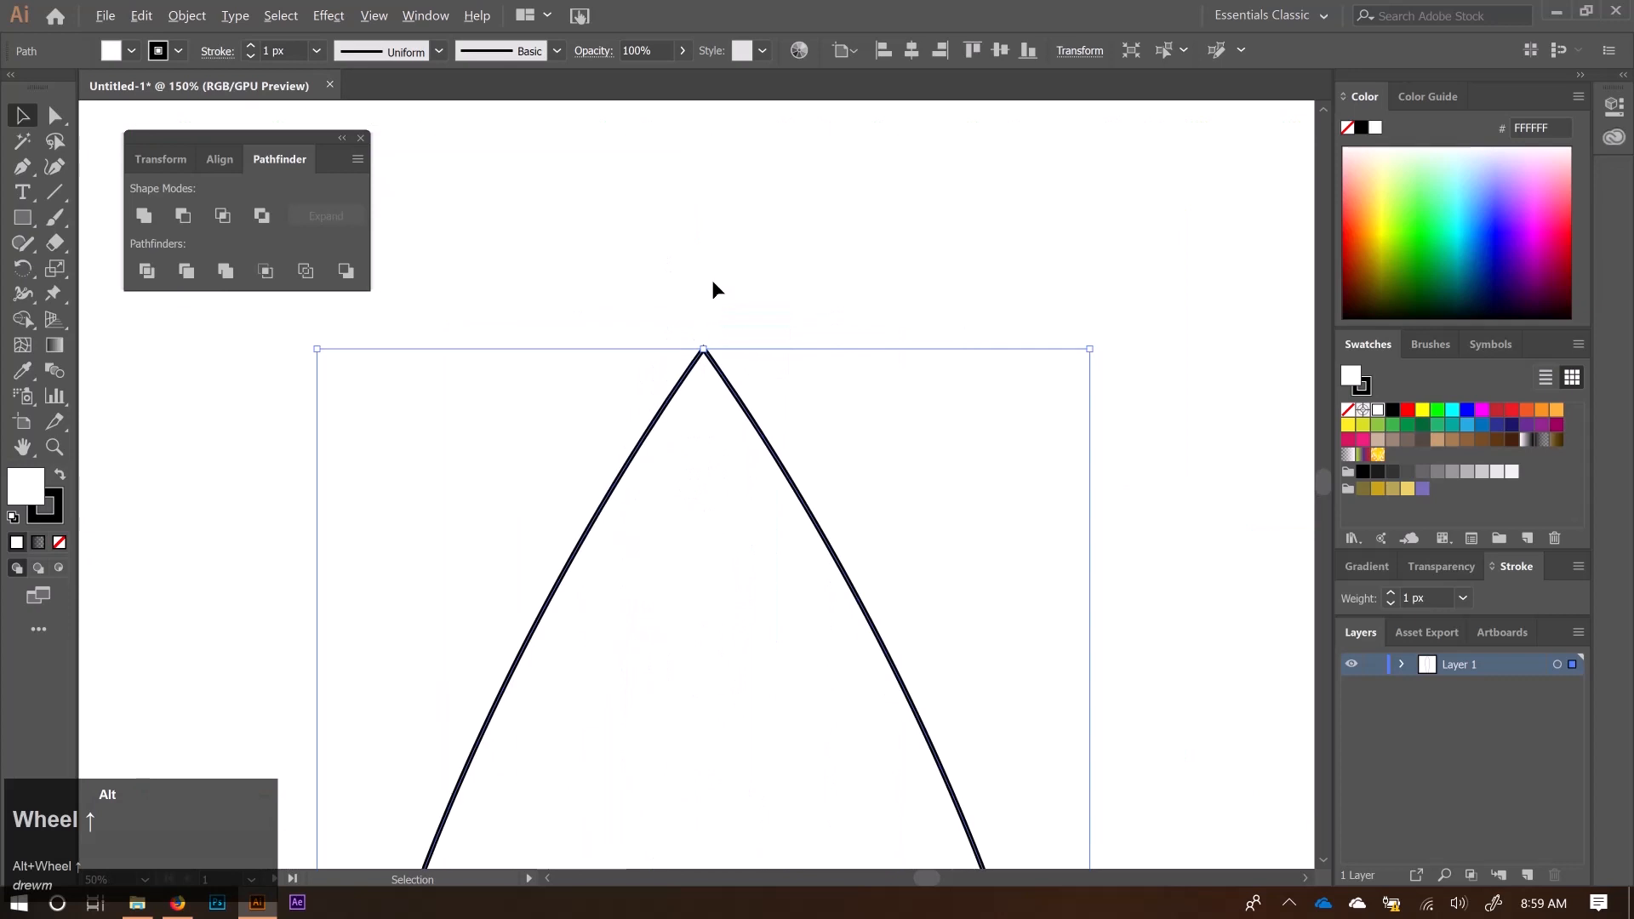
alt+scroll(706, 366, up, 4)
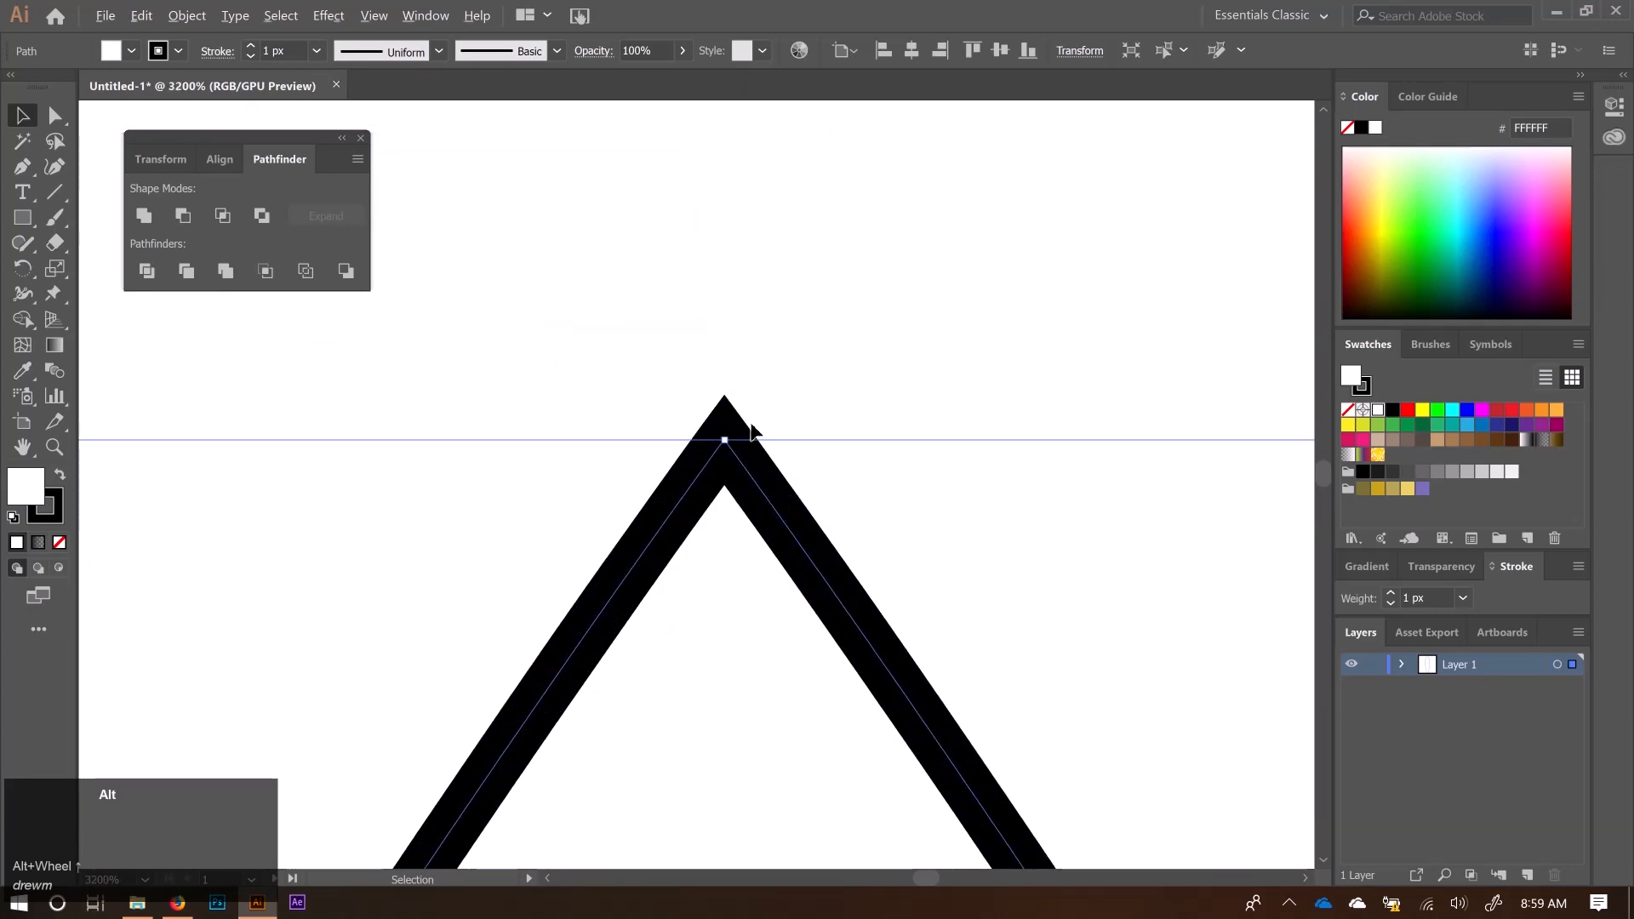
alt+scroll(751, 432, up, 1)
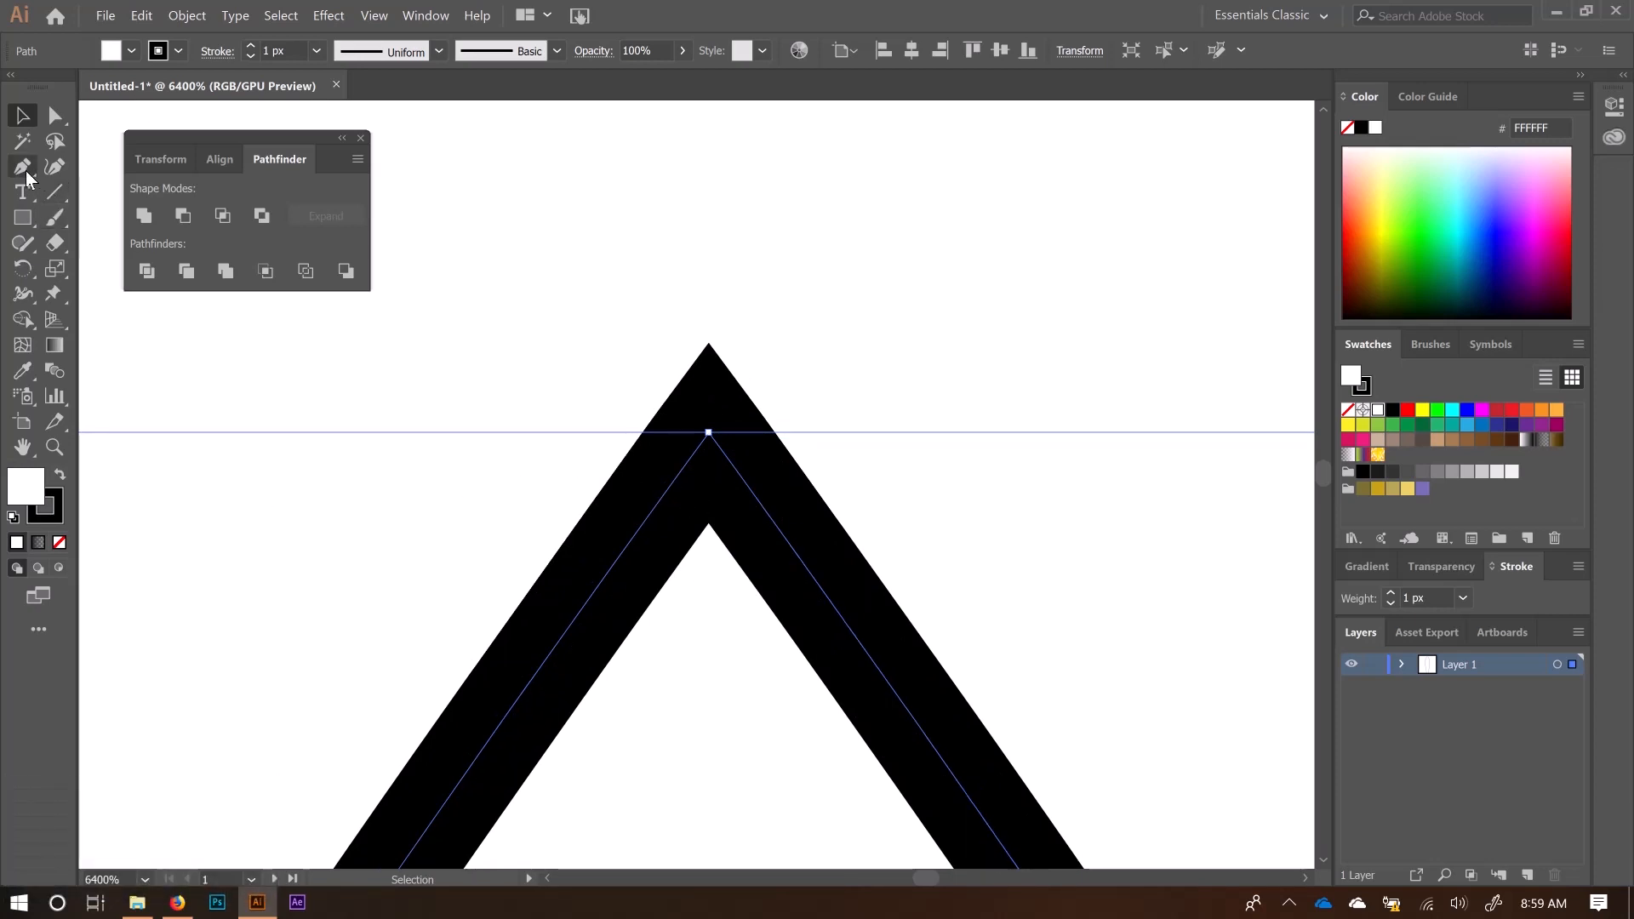
click(54, 115)
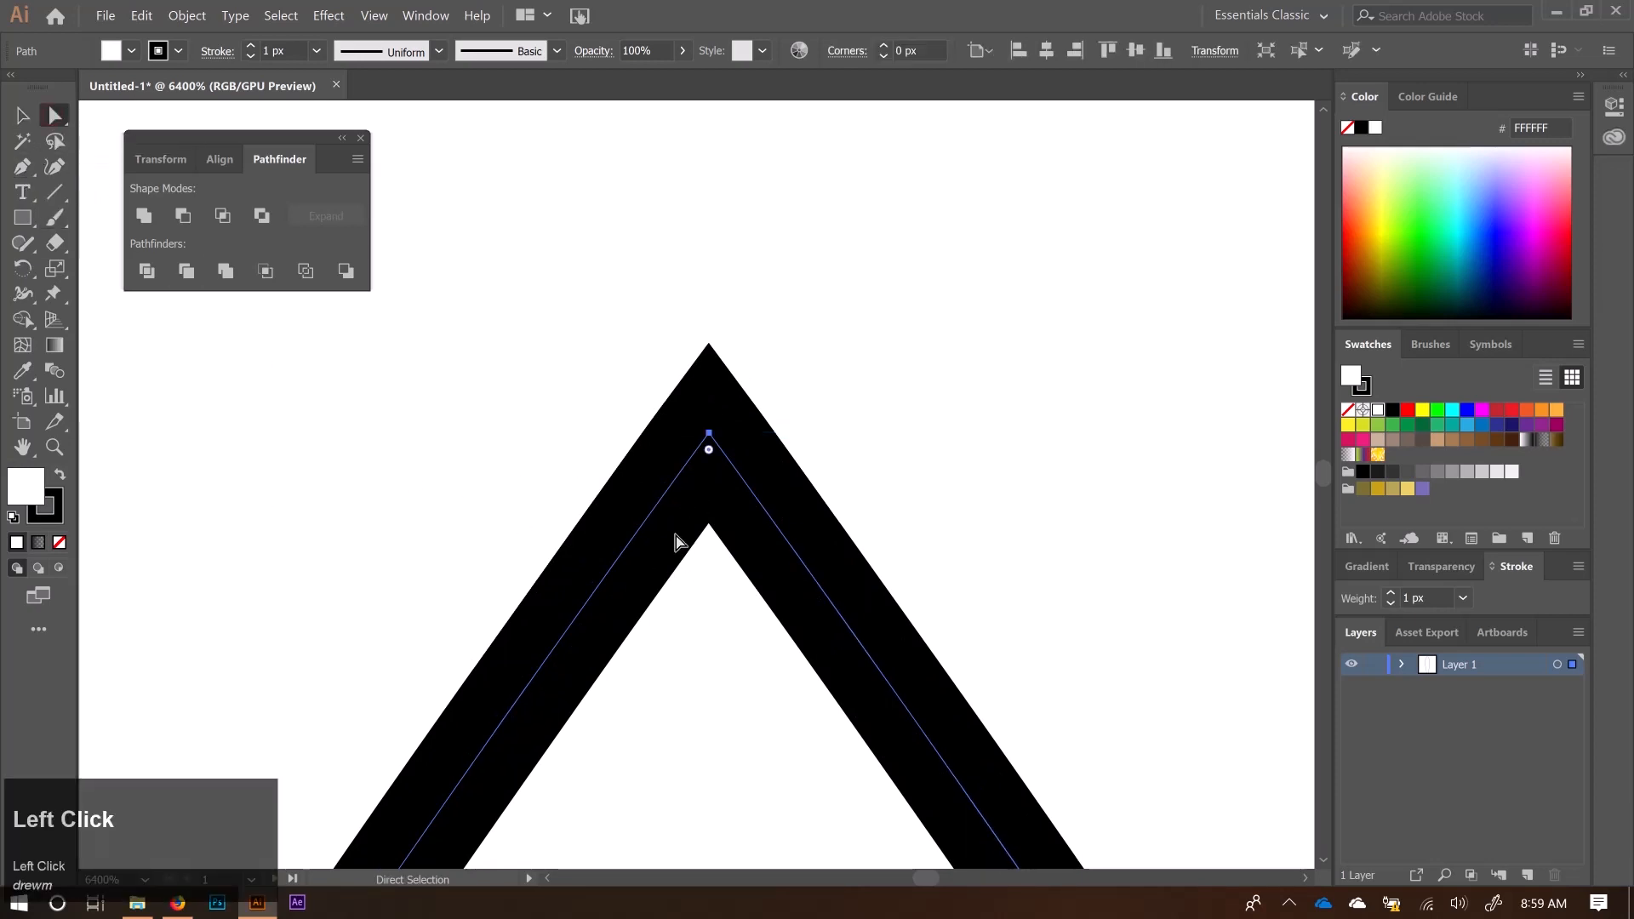
click(710, 436)
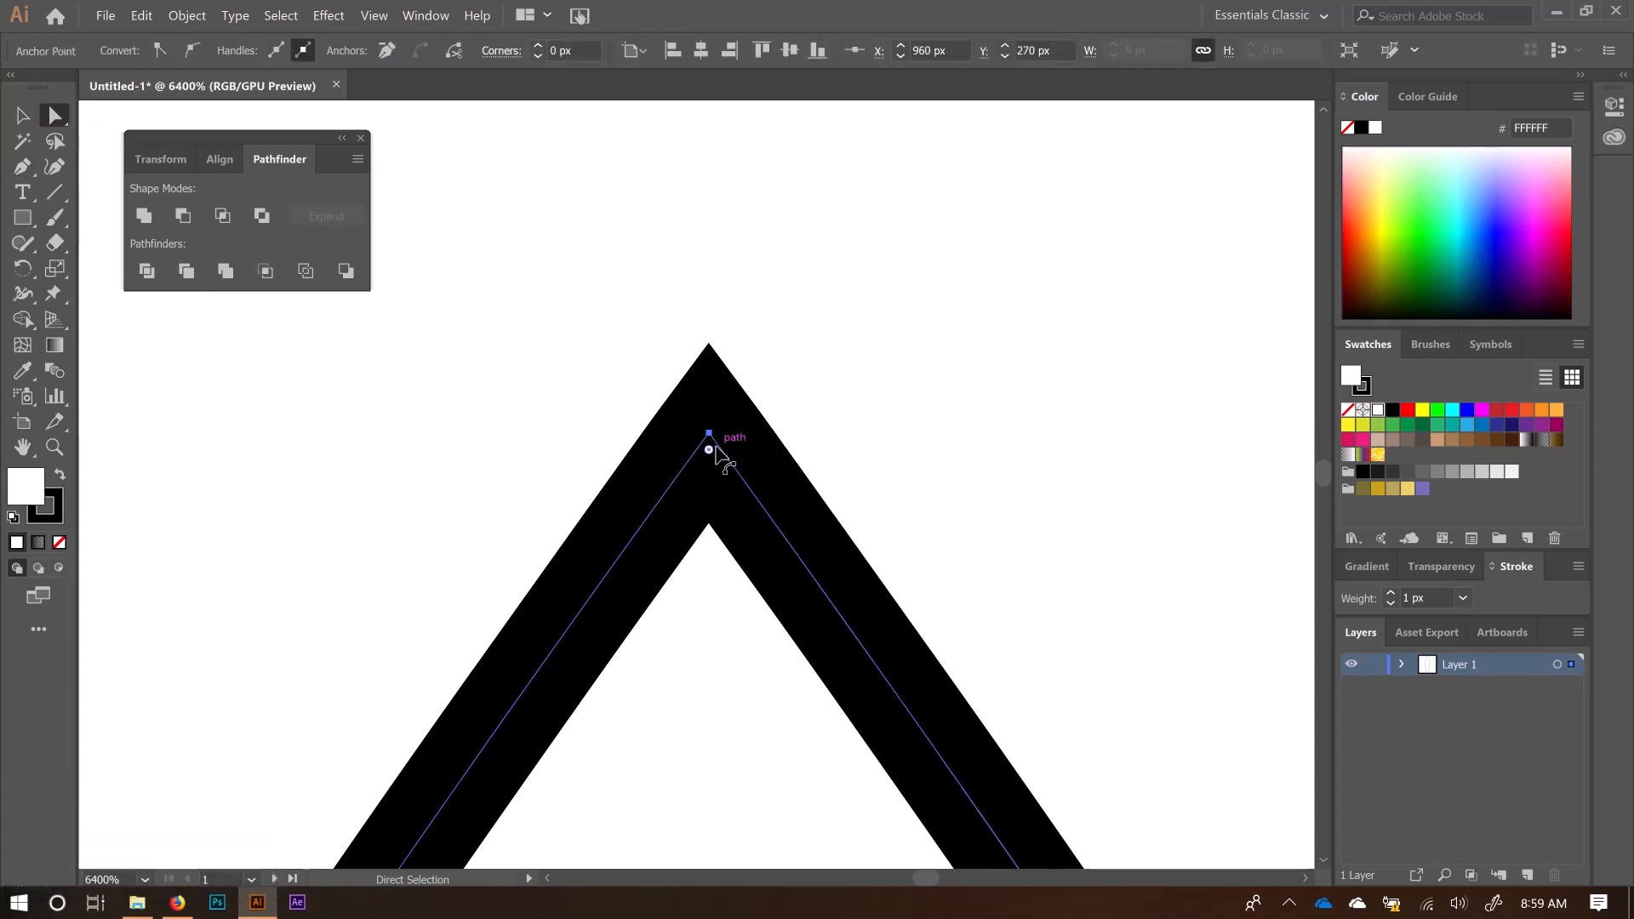
key(alt)
scroll(701, 435, down, 4)
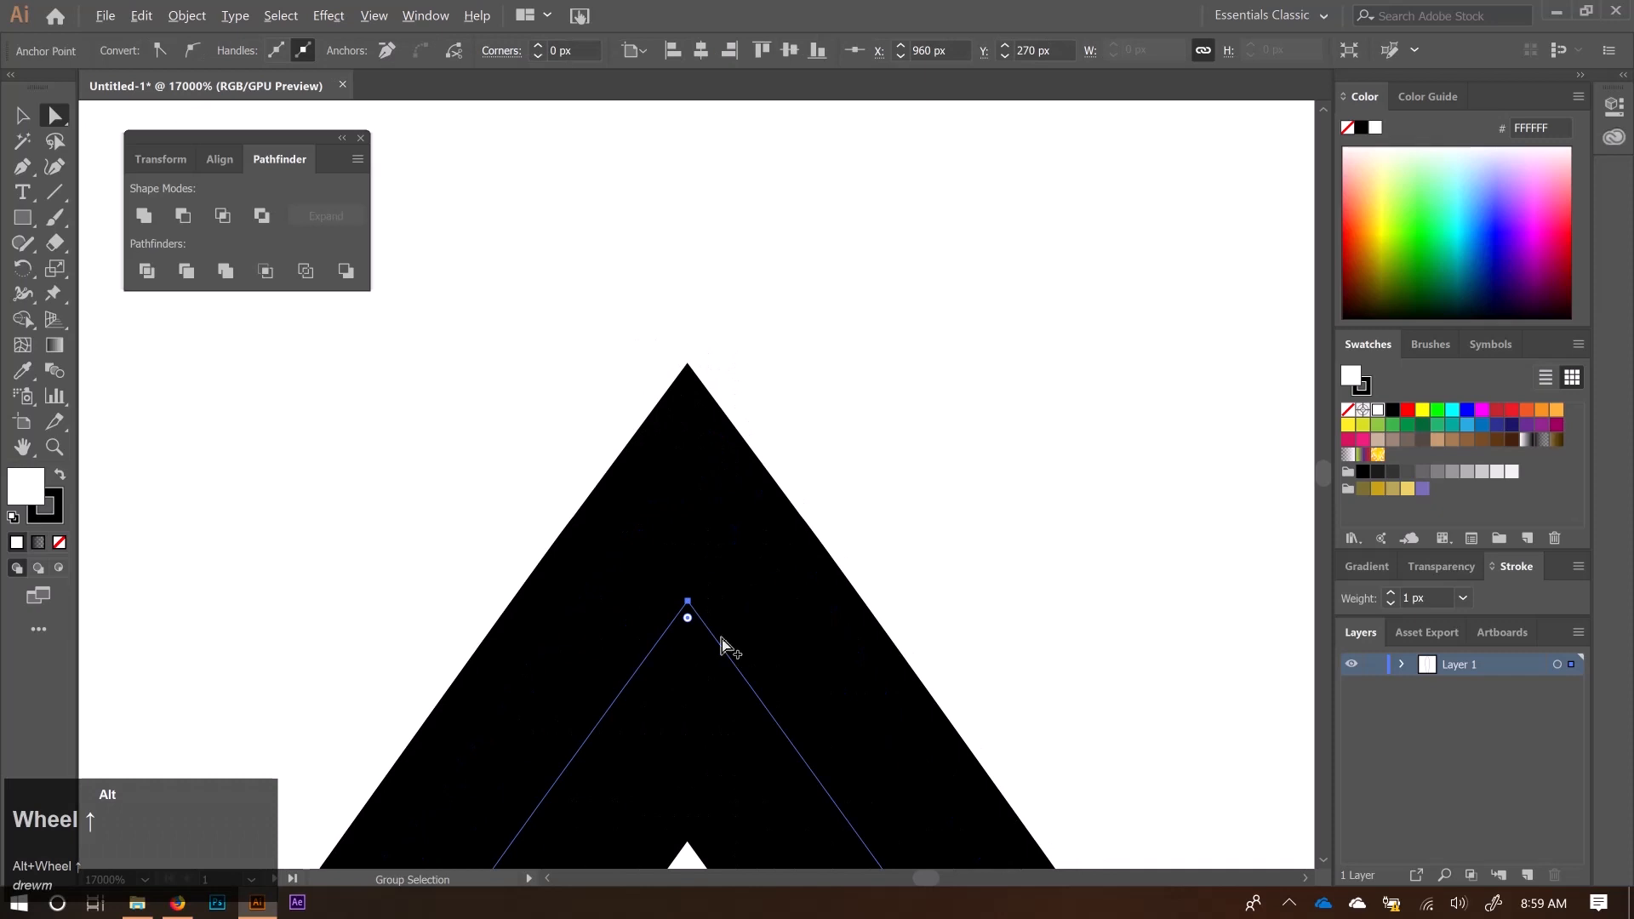
key(space)
drag(710, 717, 710, 507)
drag(725, 415, 937, 433)
key(ctrl+z)
key(space)
drag(791, 686, 760, 509)
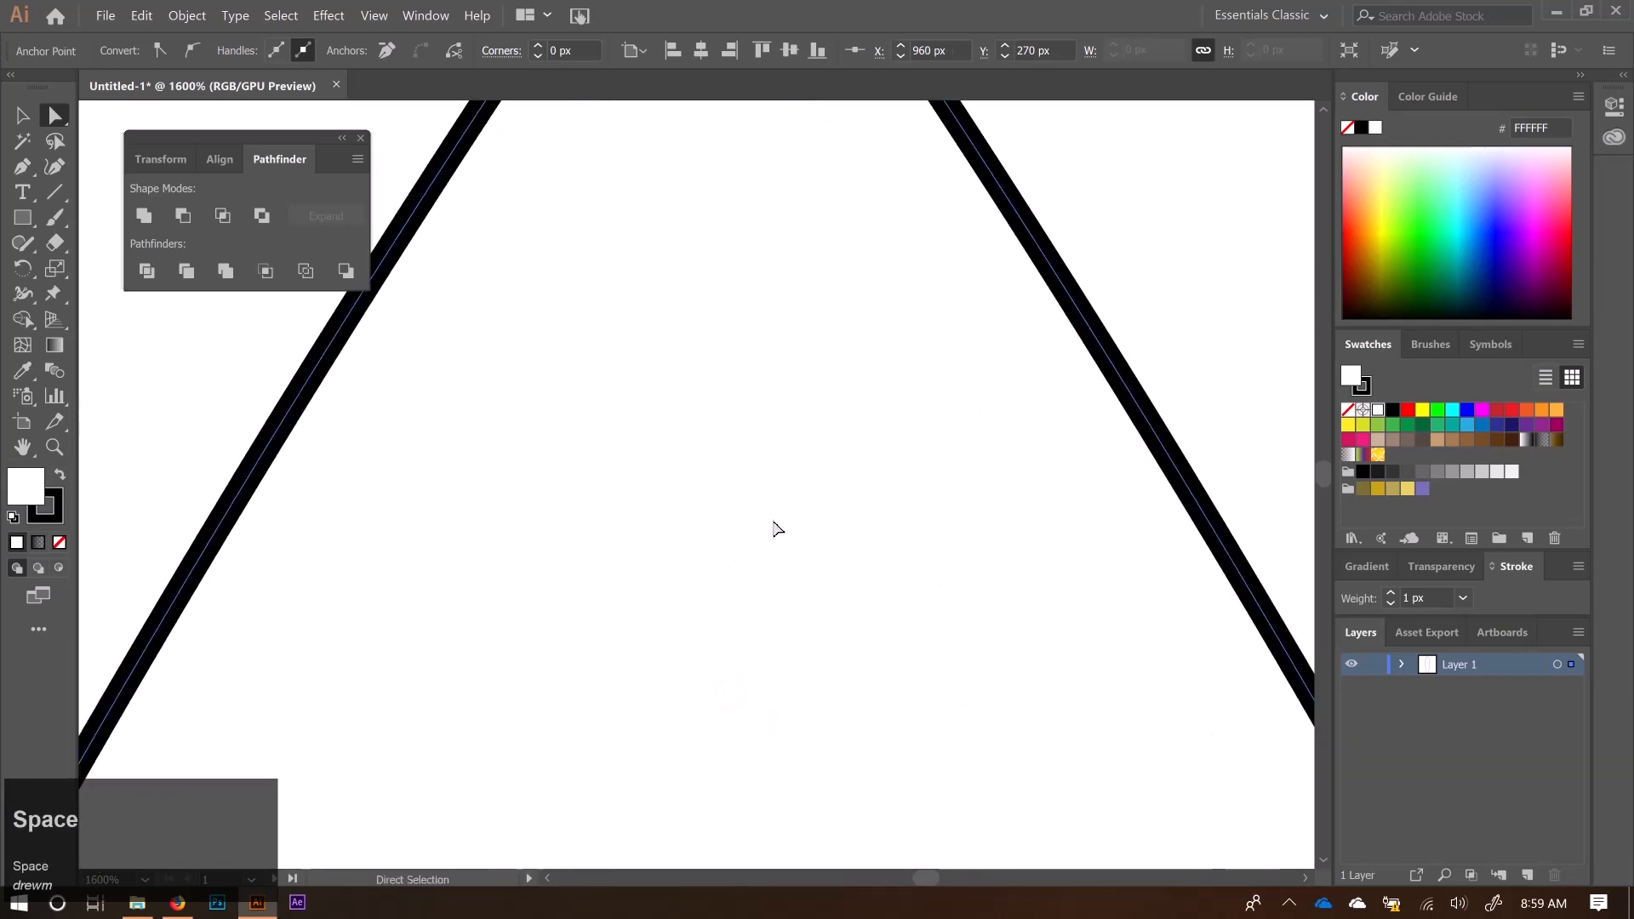
- Delete the extra anchor point in the middle of the shape's bottom edge with the Pen tool
key(ctrl+0)
scroll(665, 757, up, 5)
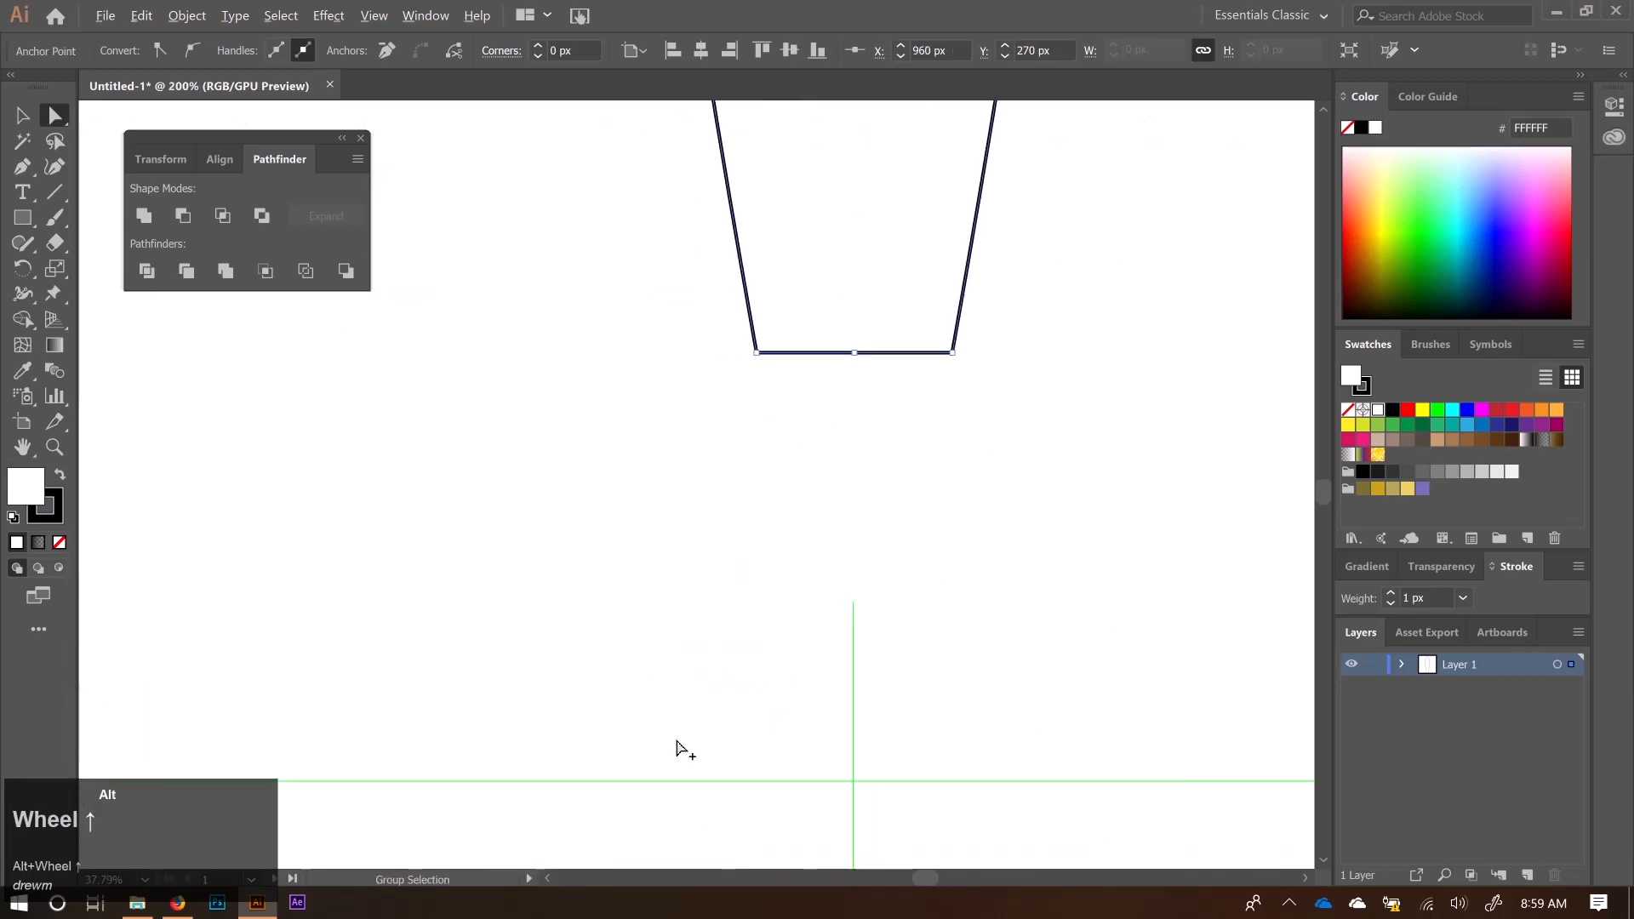
scroll(956, 328, up, 2)
scroll(809, 442, up, 2)
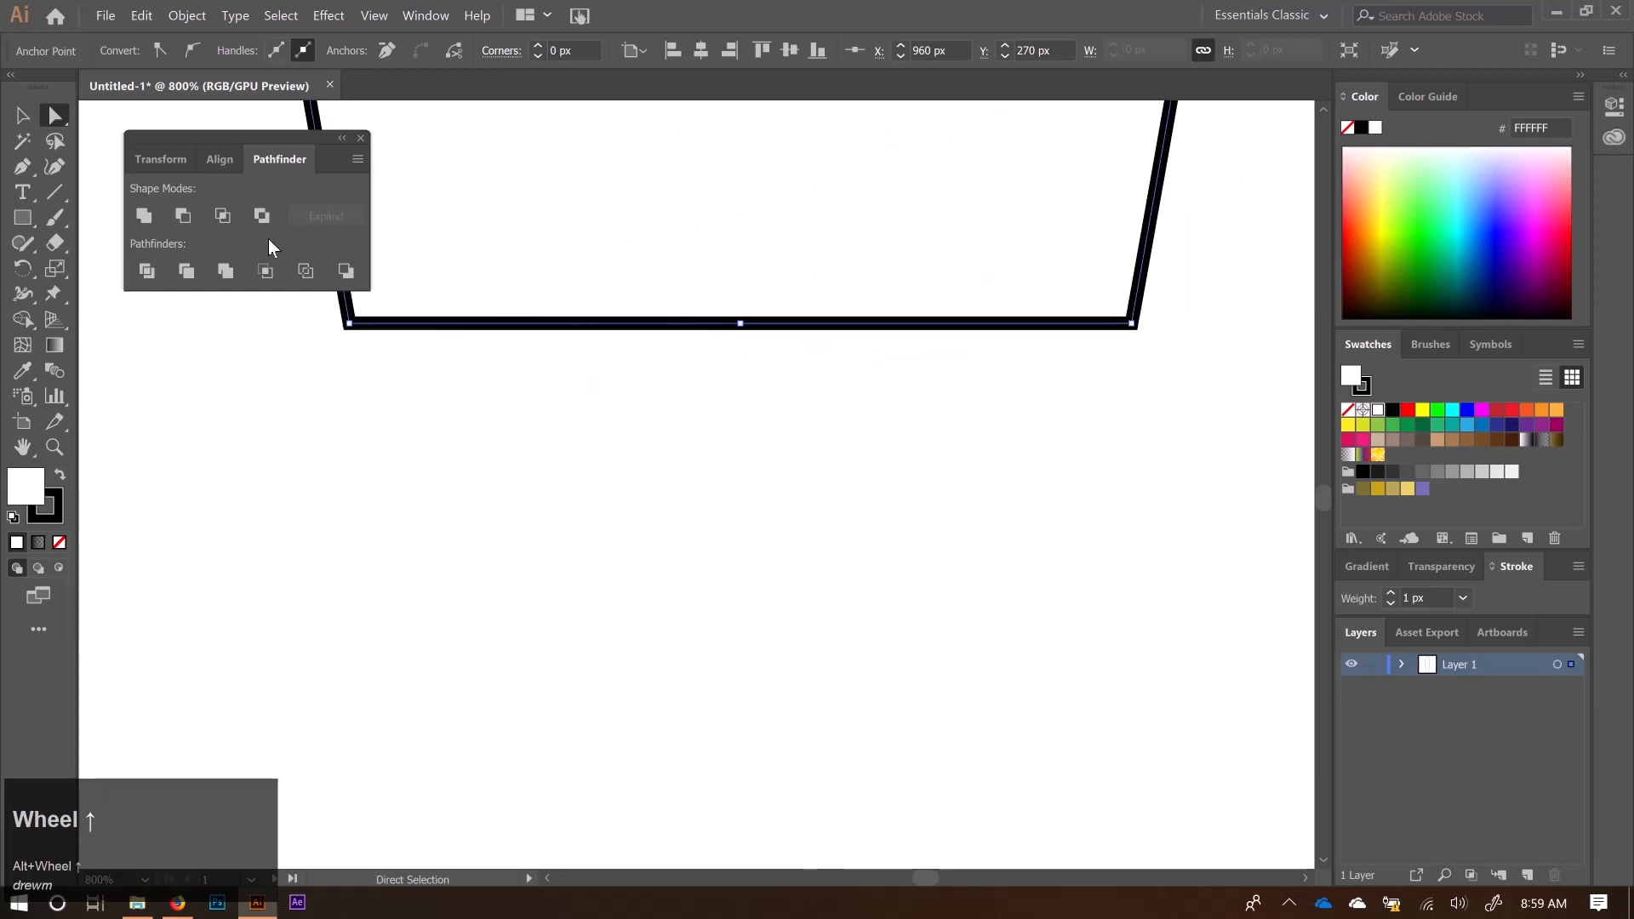
key(p)
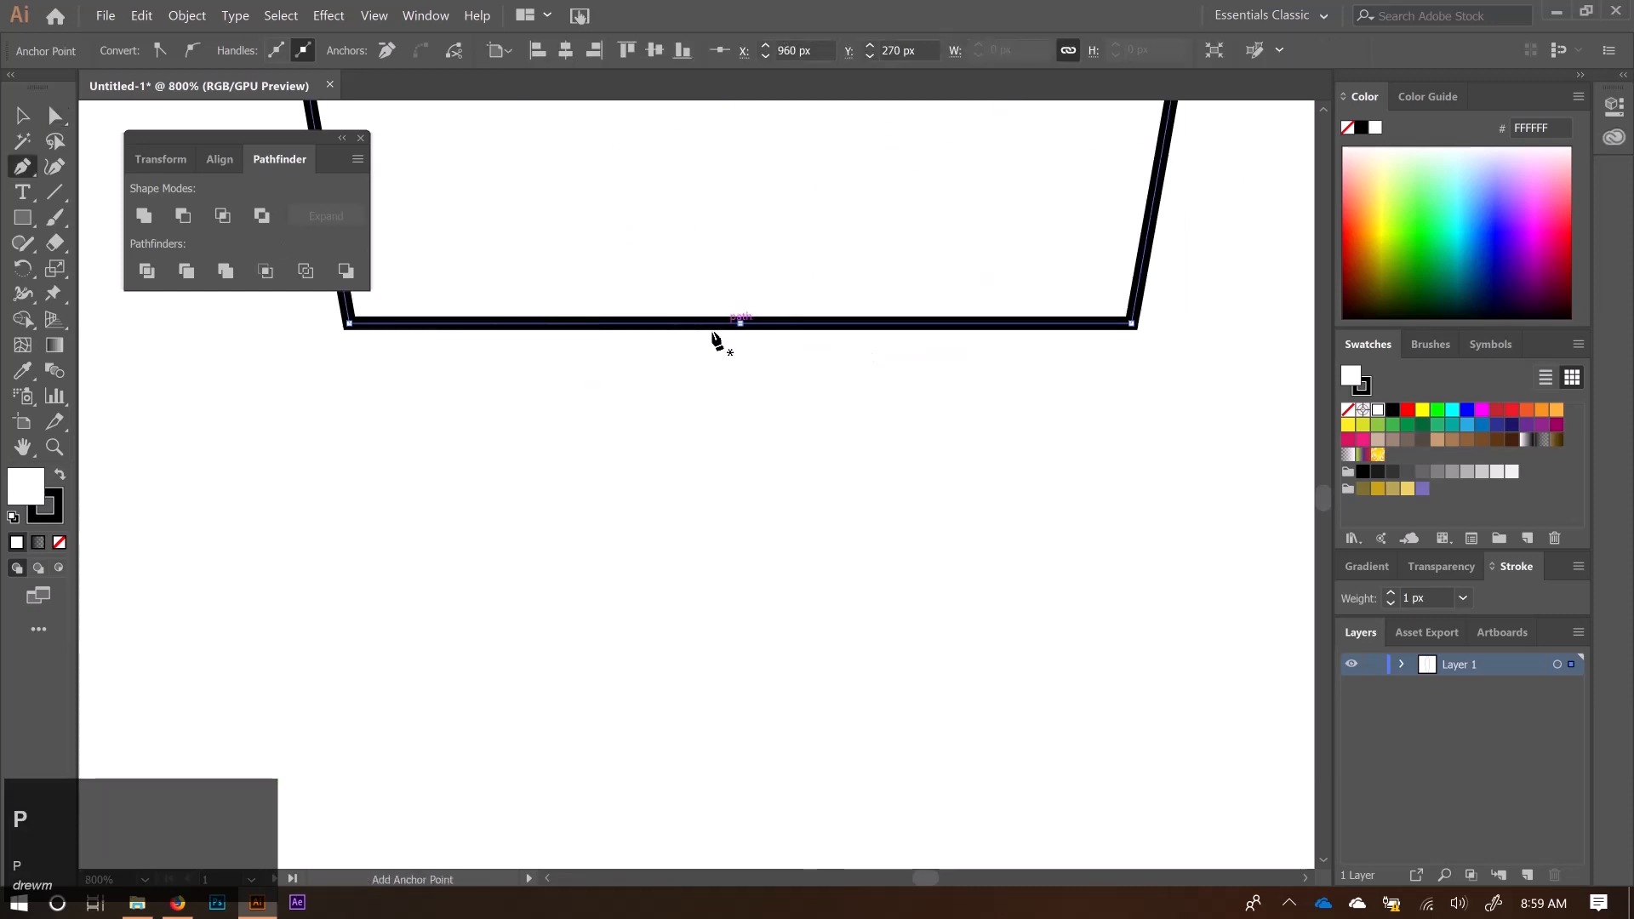
click(739, 325)
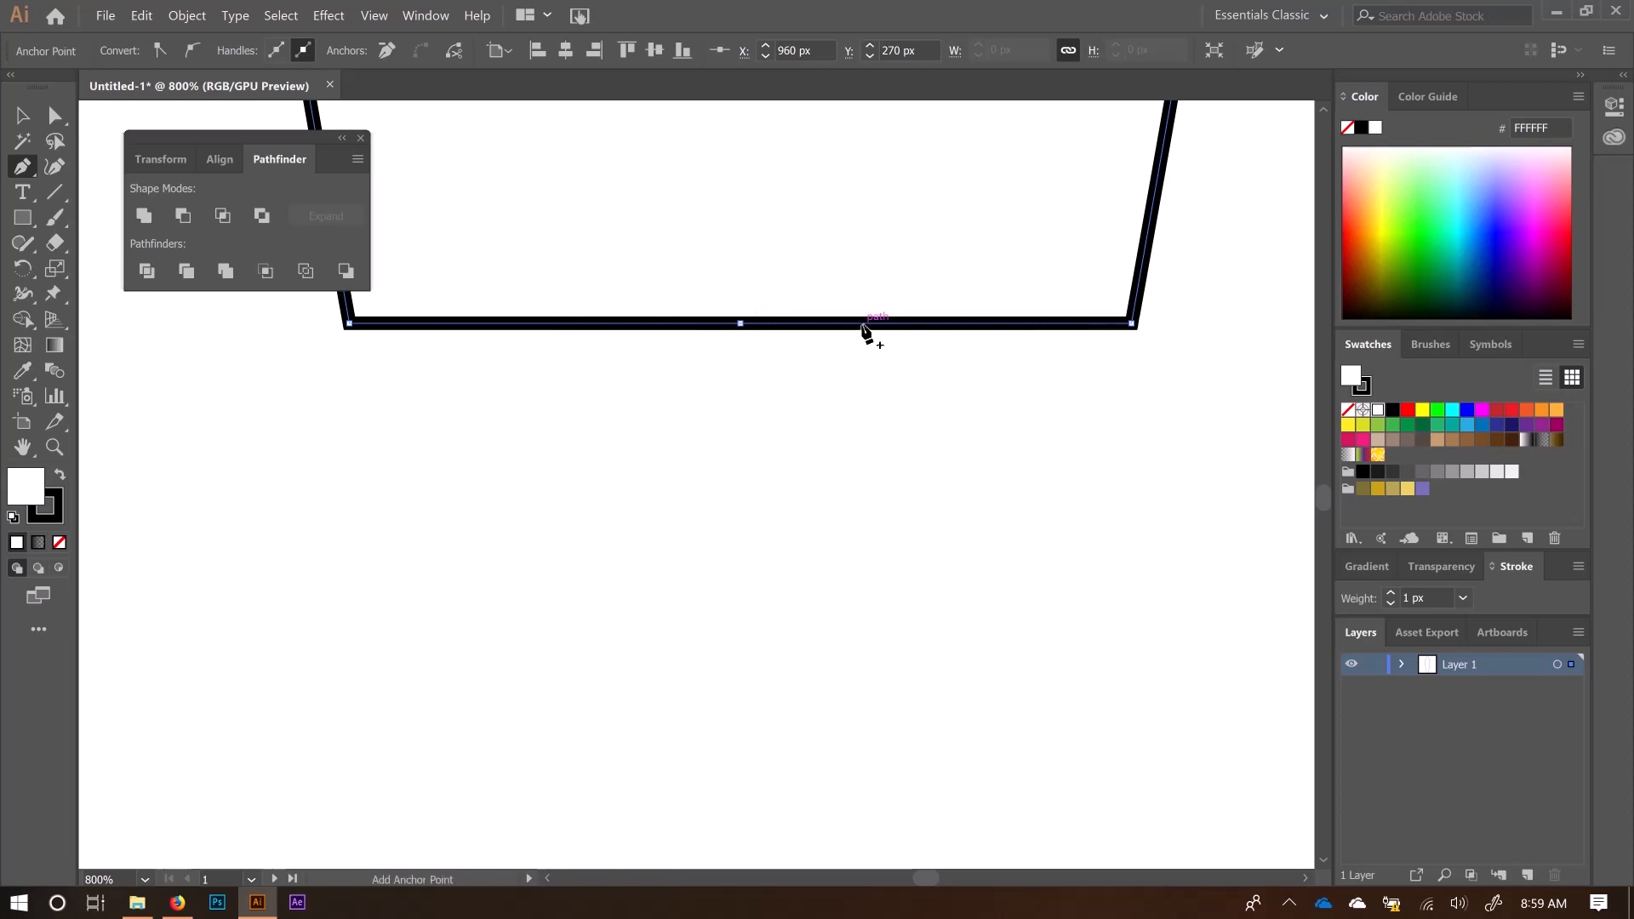
click(741, 324)
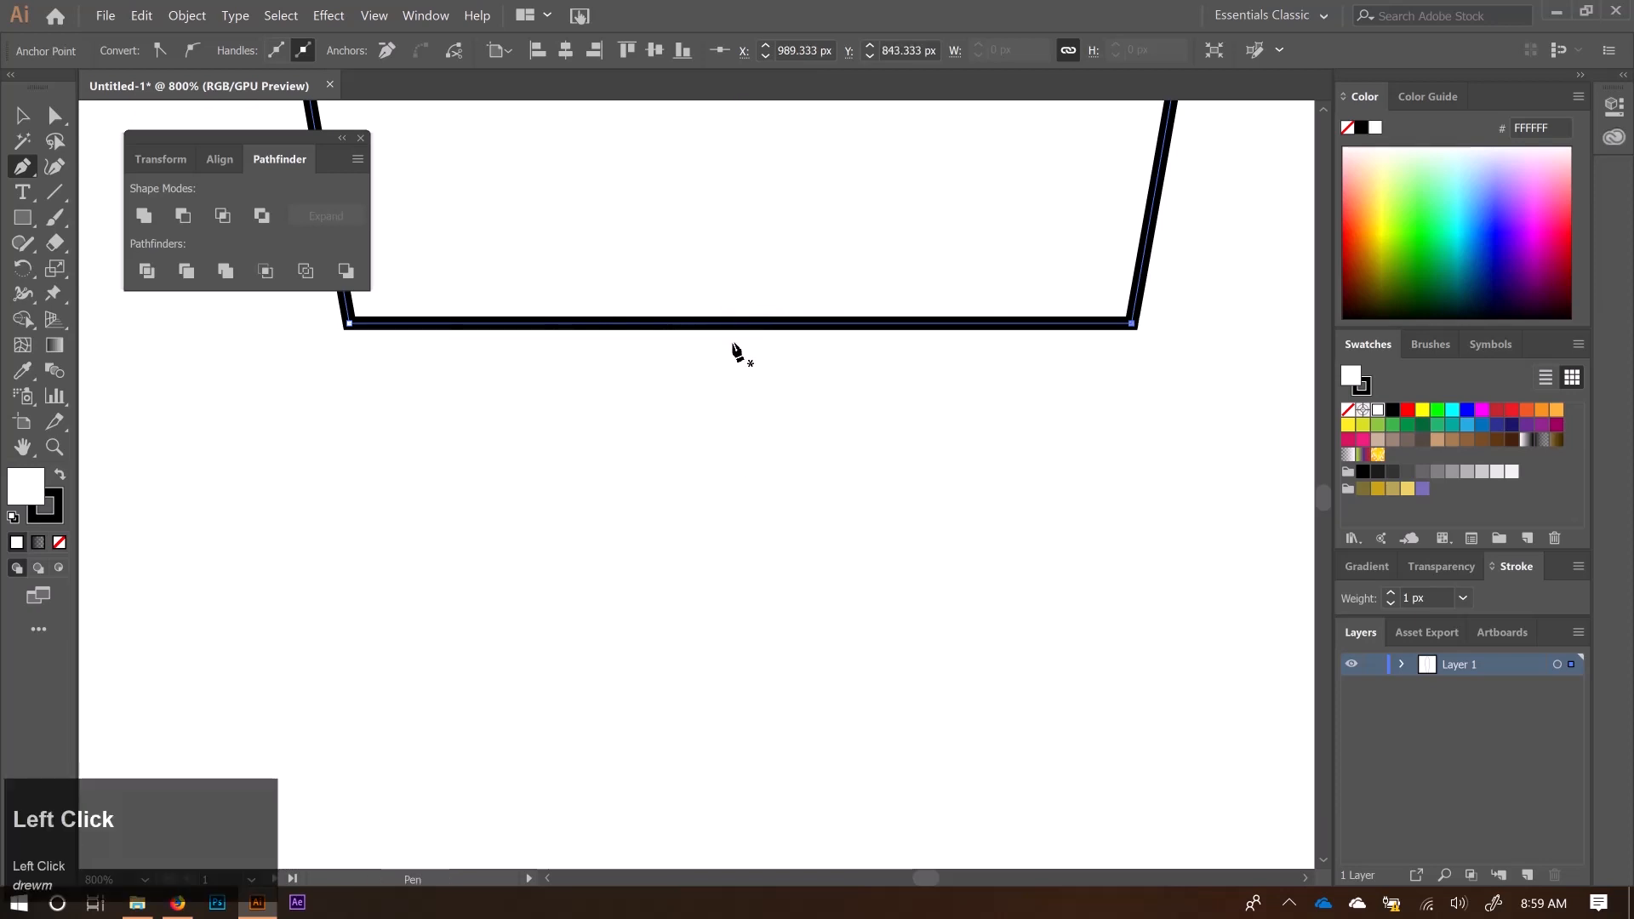
key(ctrl+0)
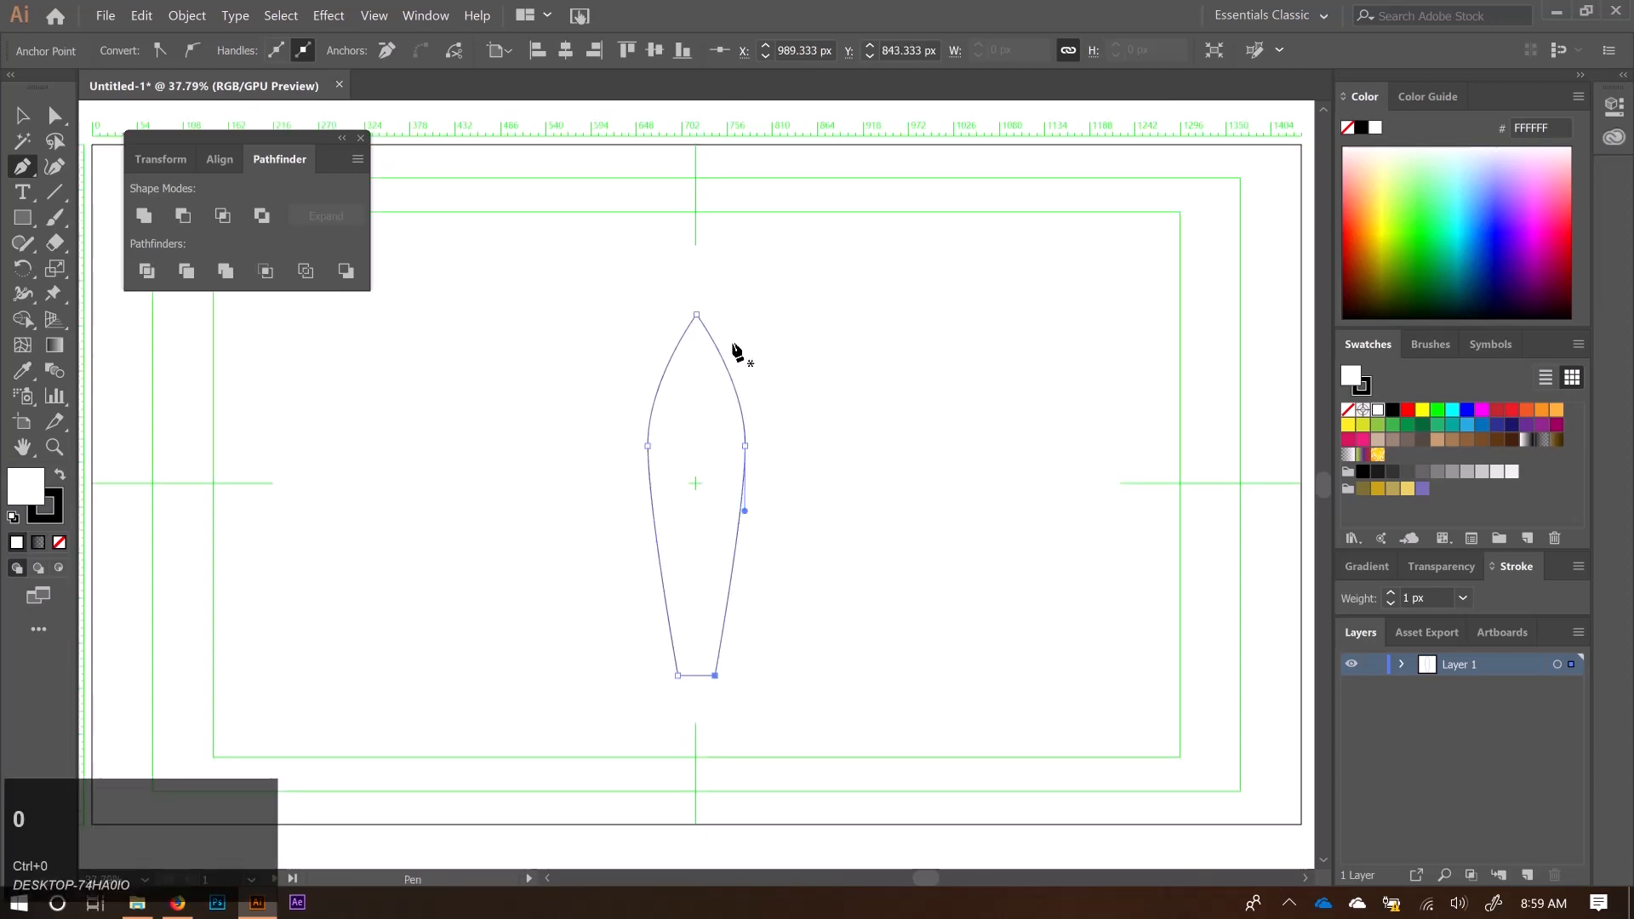
- Narrow the shape slightly and symmetrically about its vertical centre line, scaling only its width, and deselect it
key(v)
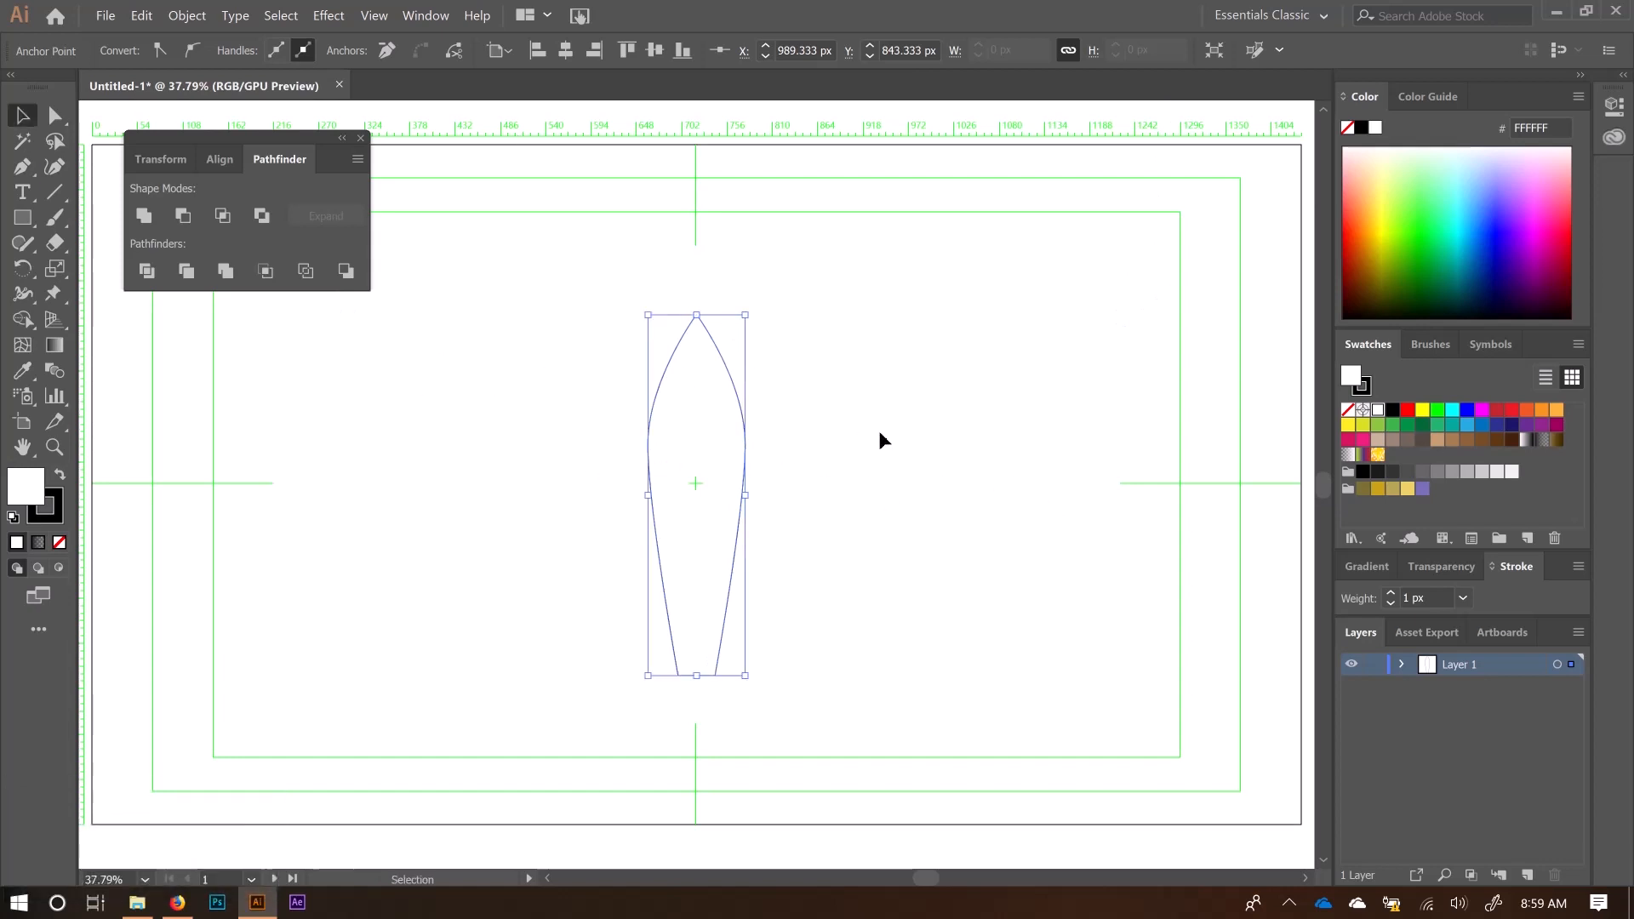
drag(652, 495, 657, 495)
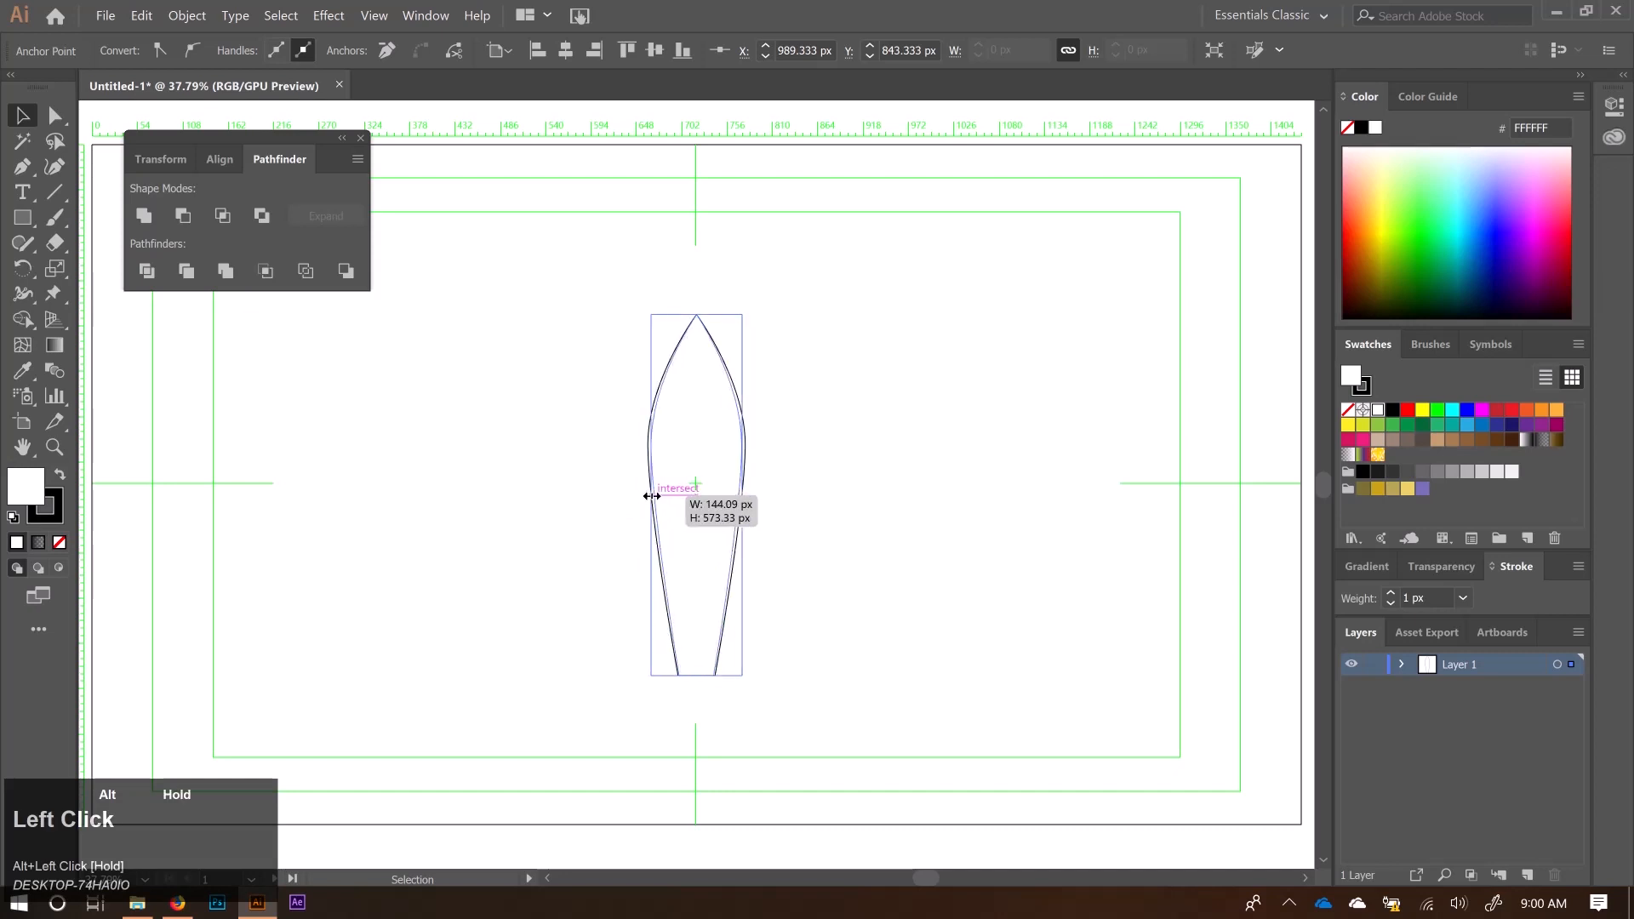
mouse_move(651, 495)
mouse_down()
mouse_move(622, 486)
mouse_move(690, 482)
mouse_move(704, 499)
mouse_move(665, 499)
mouse_move(711, 499)
mouse_move(640, 500)
mouse_move(657, 506)
mouse_up()
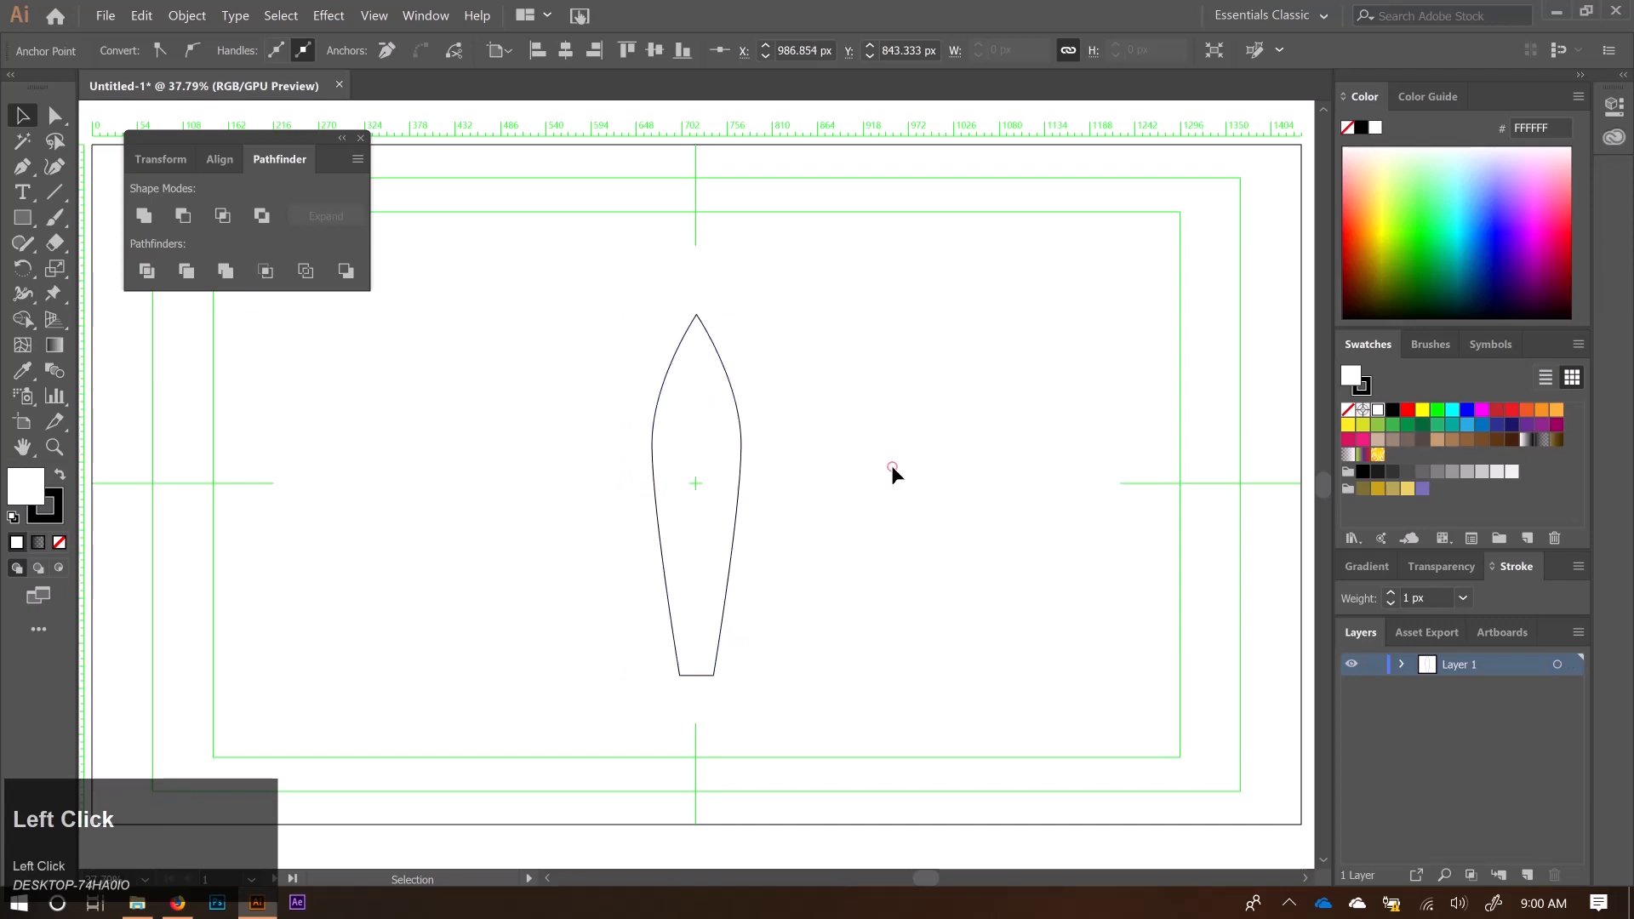
- Draw the fin's outer edge with the Pen tool, curving from inside the body's lower right side outward and down to a tip
click(891, 466)
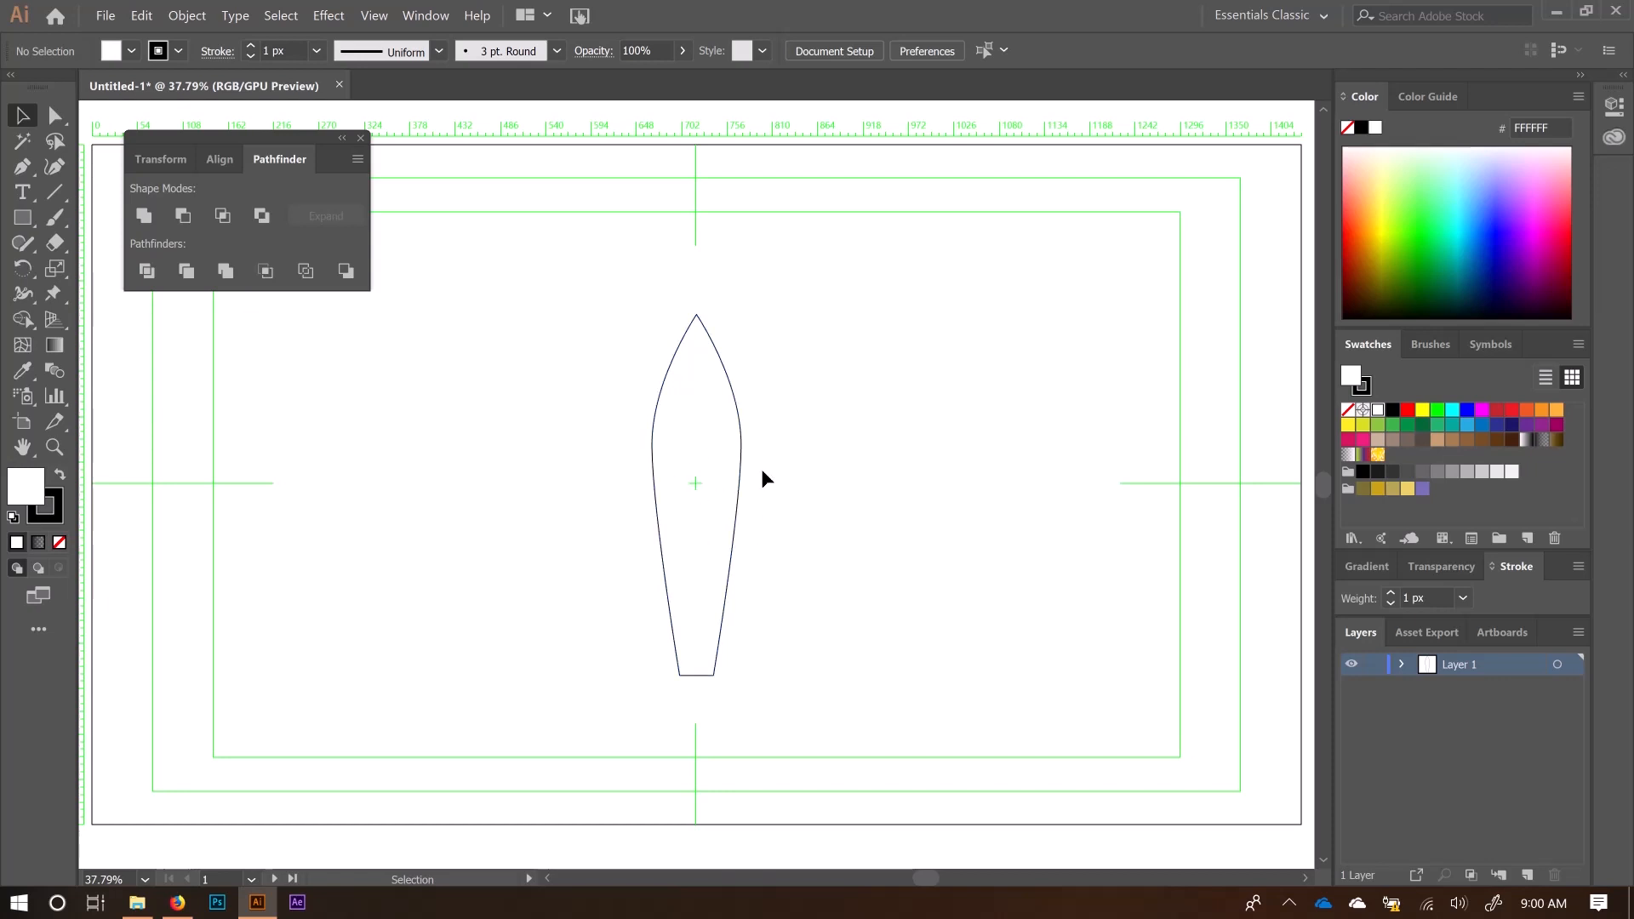
key(p)
alt+scroll(727, 679, up, 4)
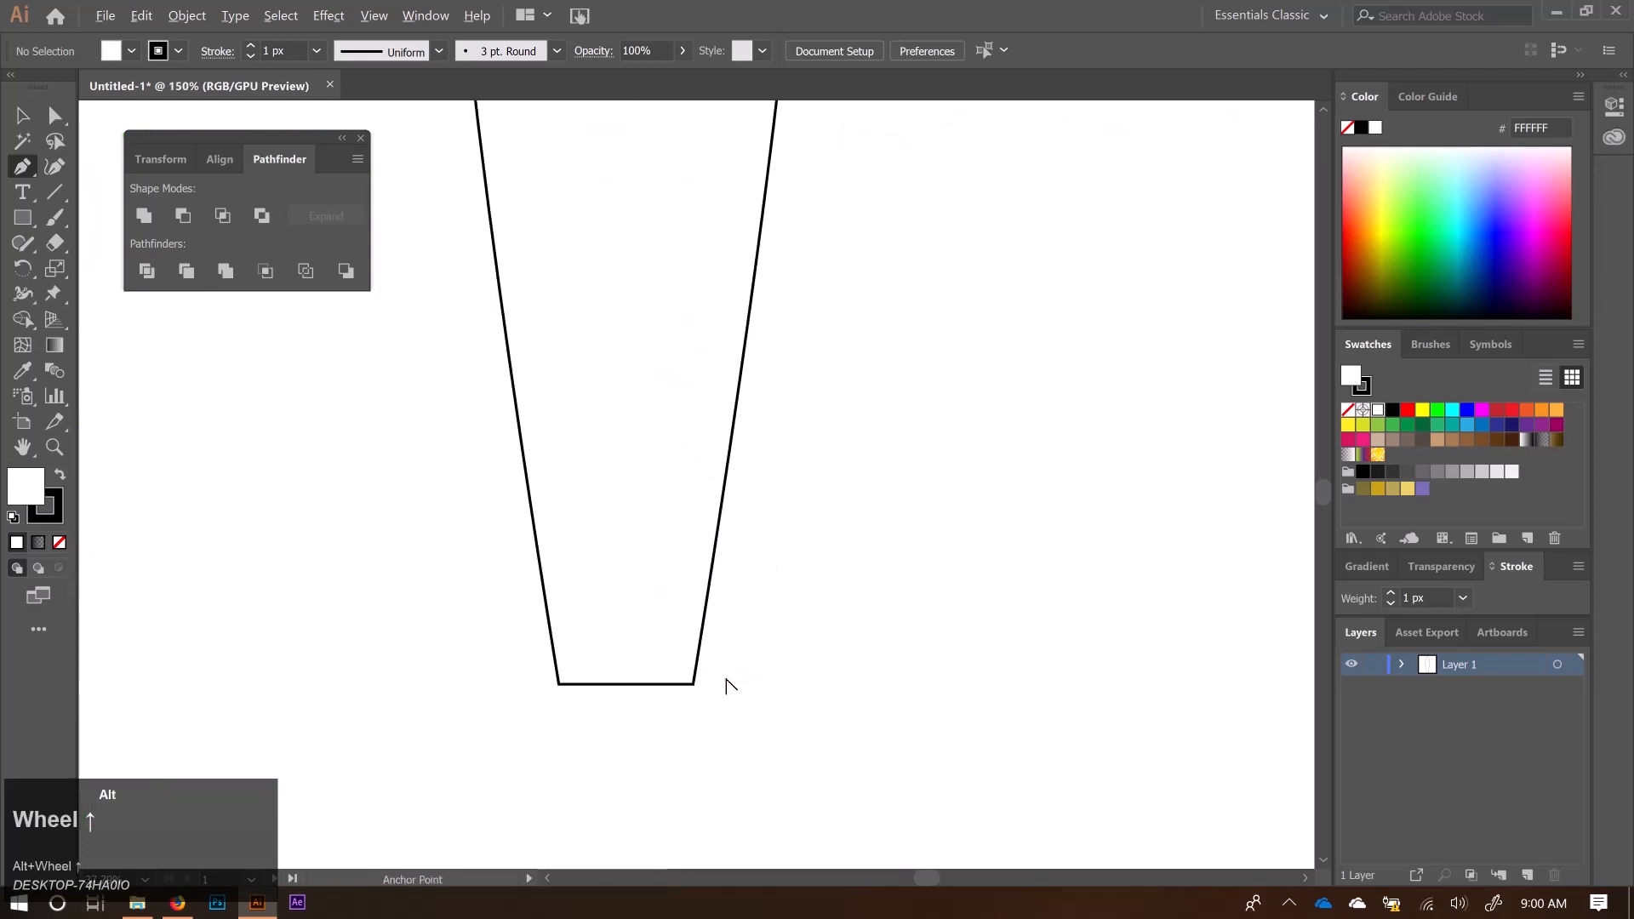
click(706, 382)
key(space)
drag(916, 737, 825, 548)
alt+scroll(824, 546, down, 2)
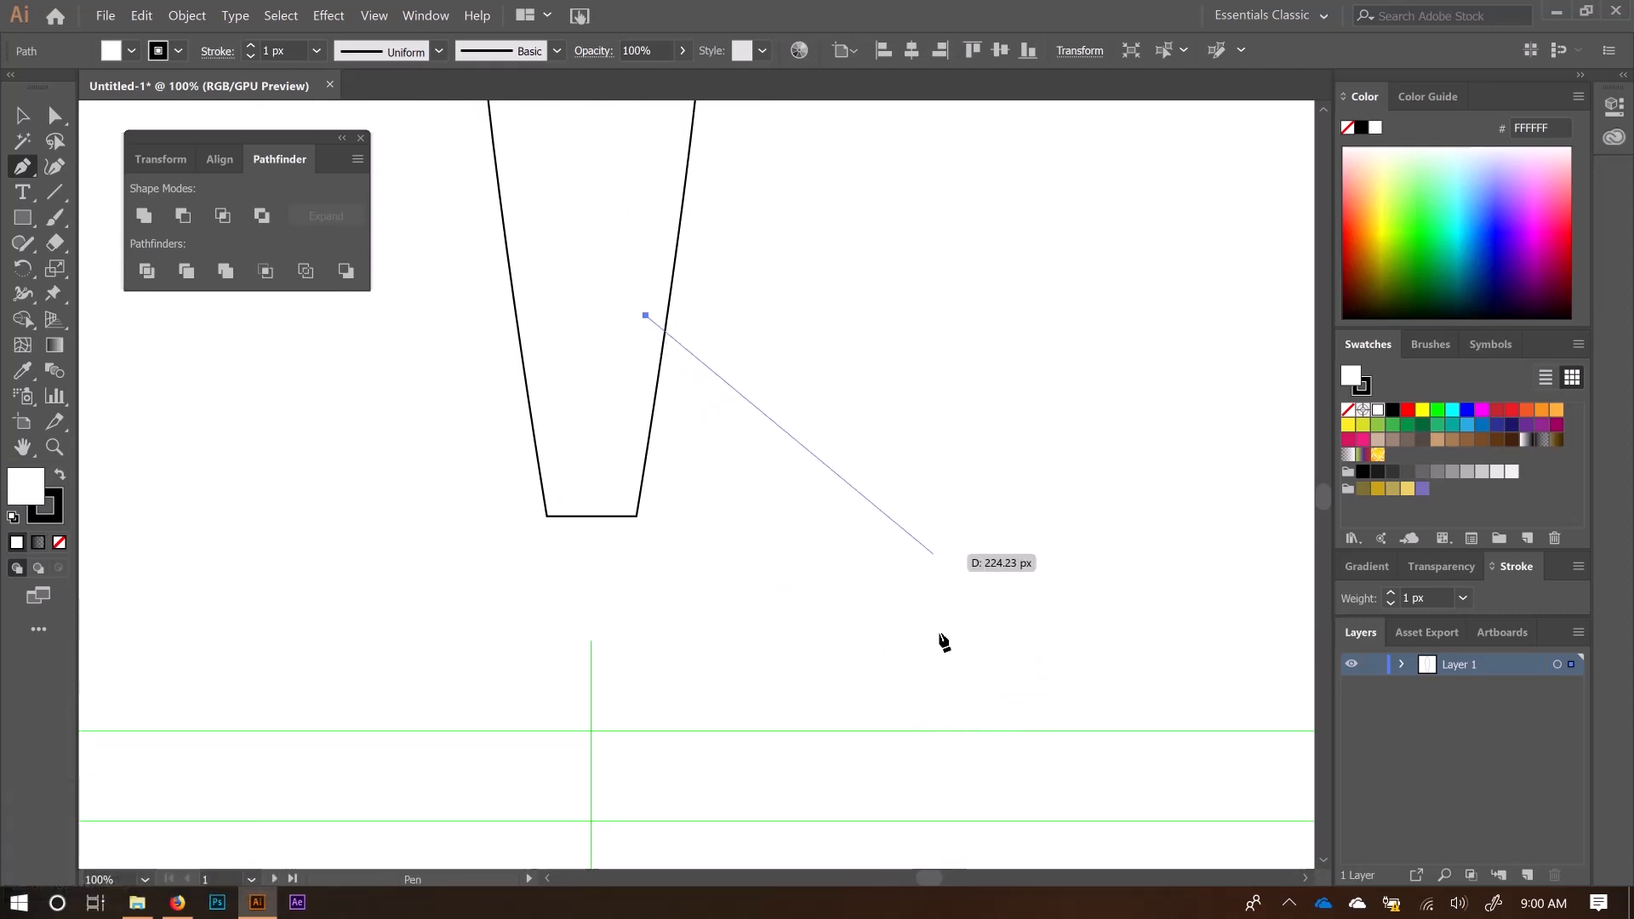
alt+scroll(937, 672, down, 1)
key(space)
click(953, 688)
drag(953, 688, 722, 719)
key(space)
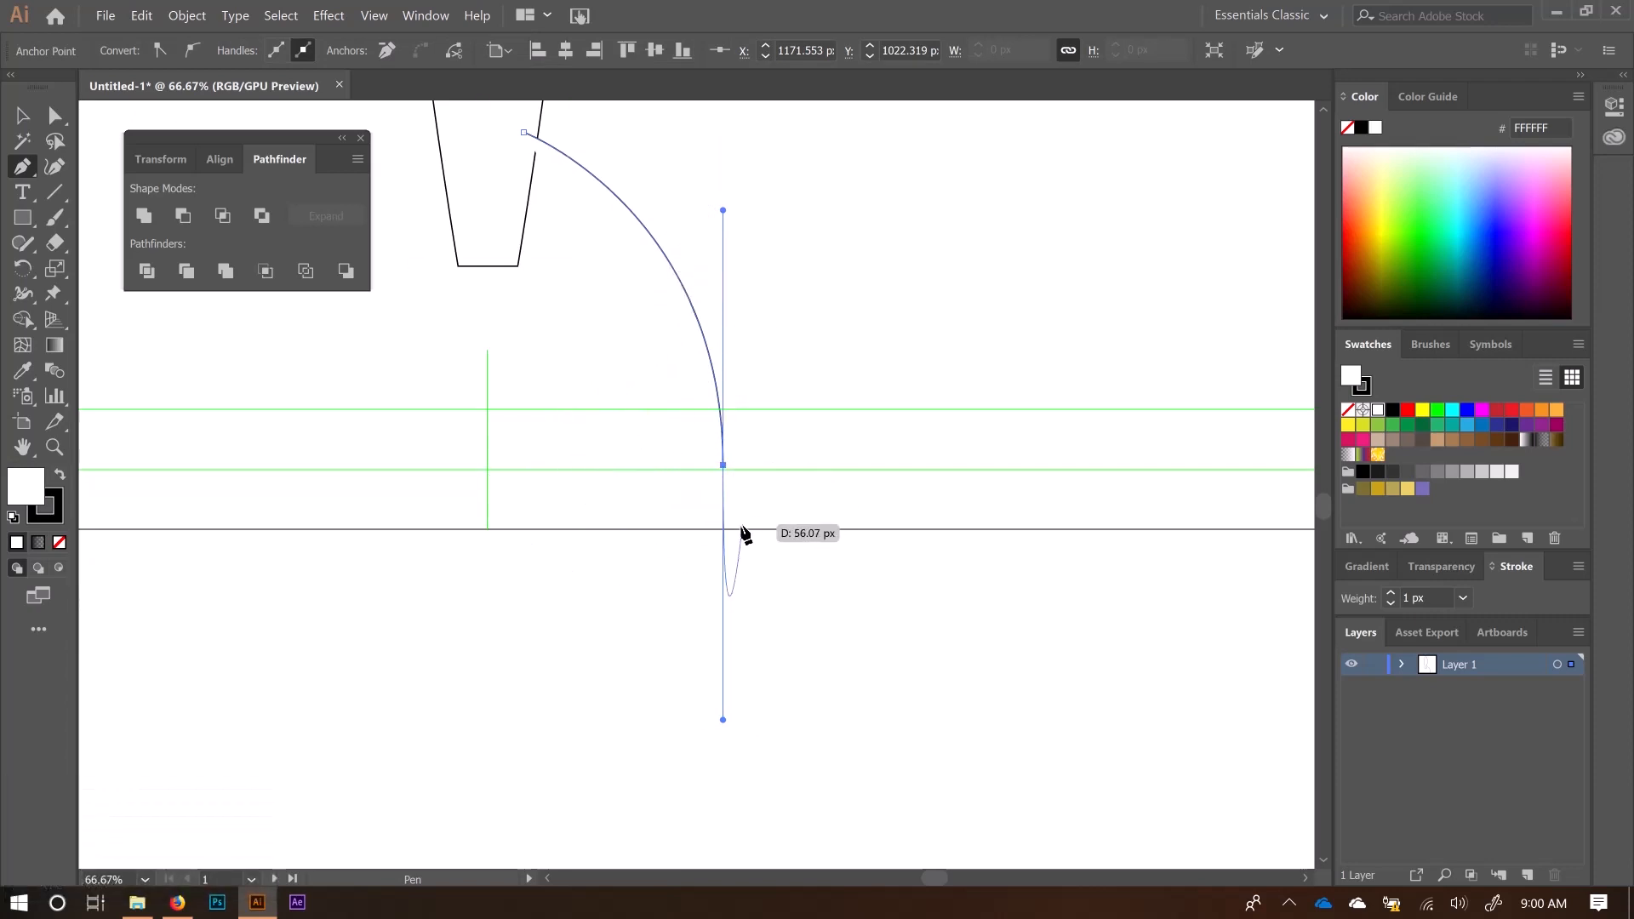
- Sharpen the fin's tip, curve its inner edge back to the body's base and close the path with a straight edge
click(723, 466)
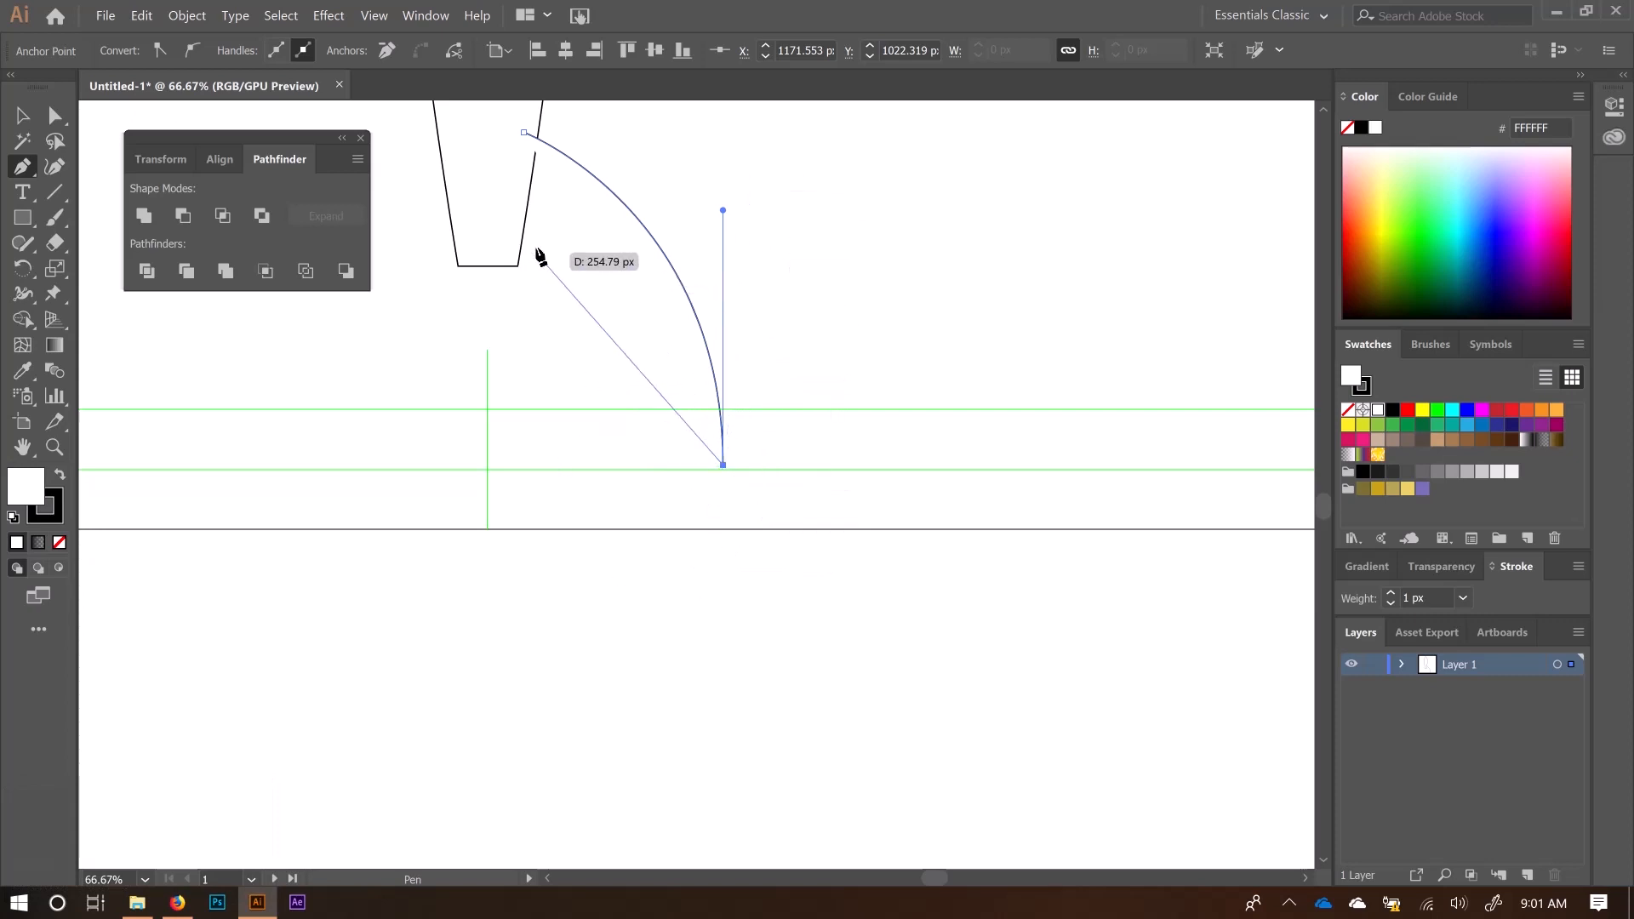
drag(510, 245, 374, 239)
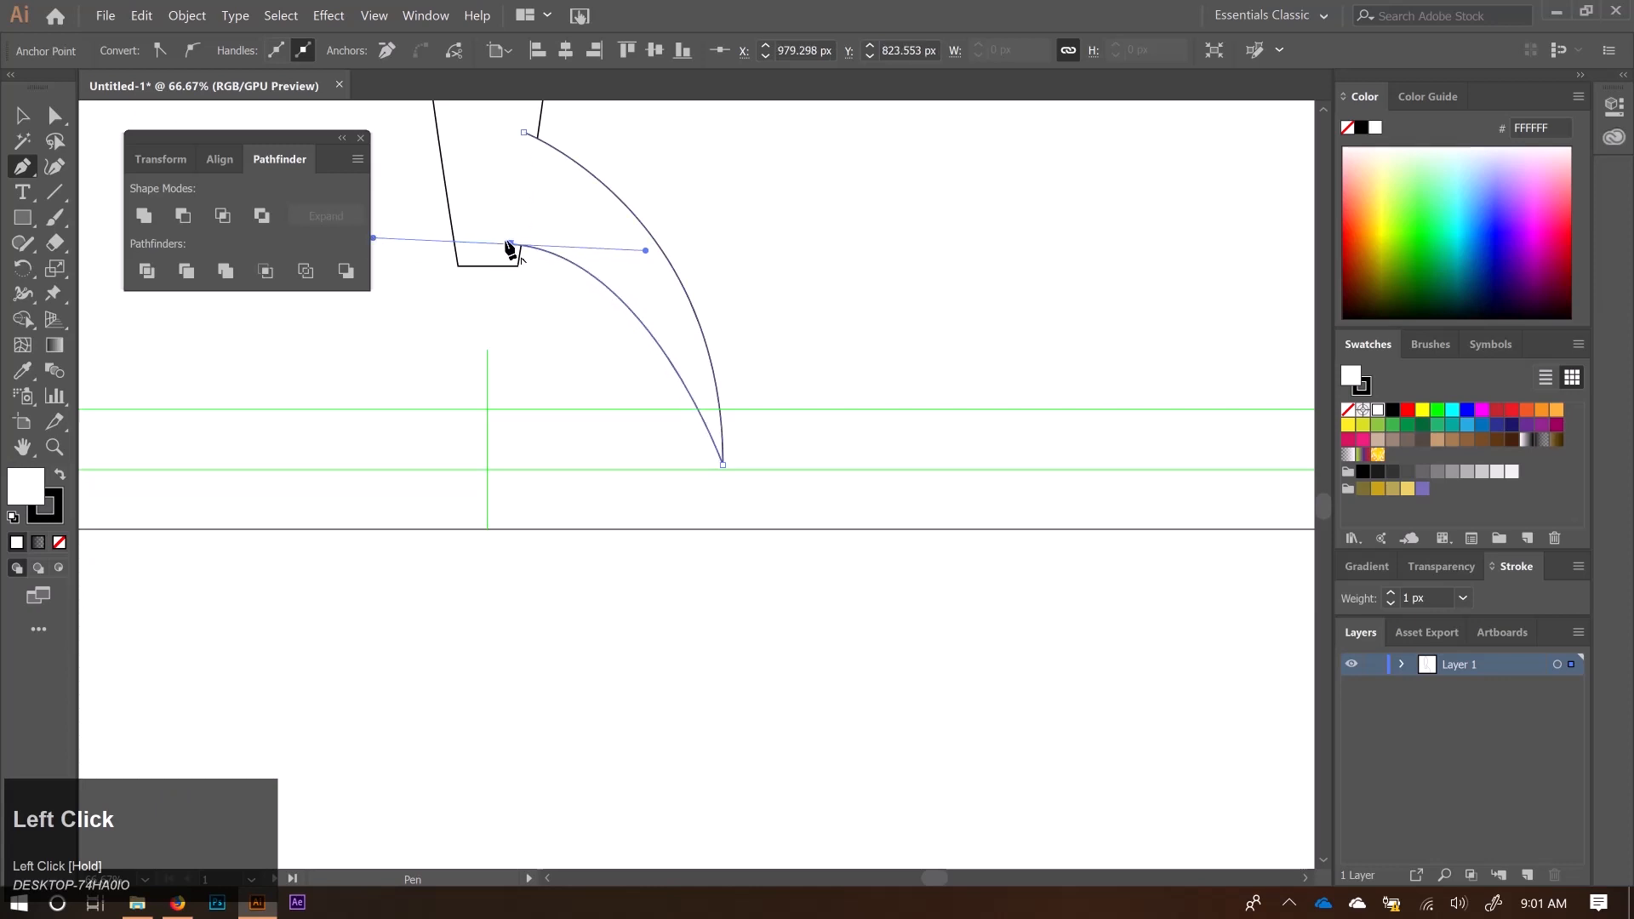
click(510, 244)
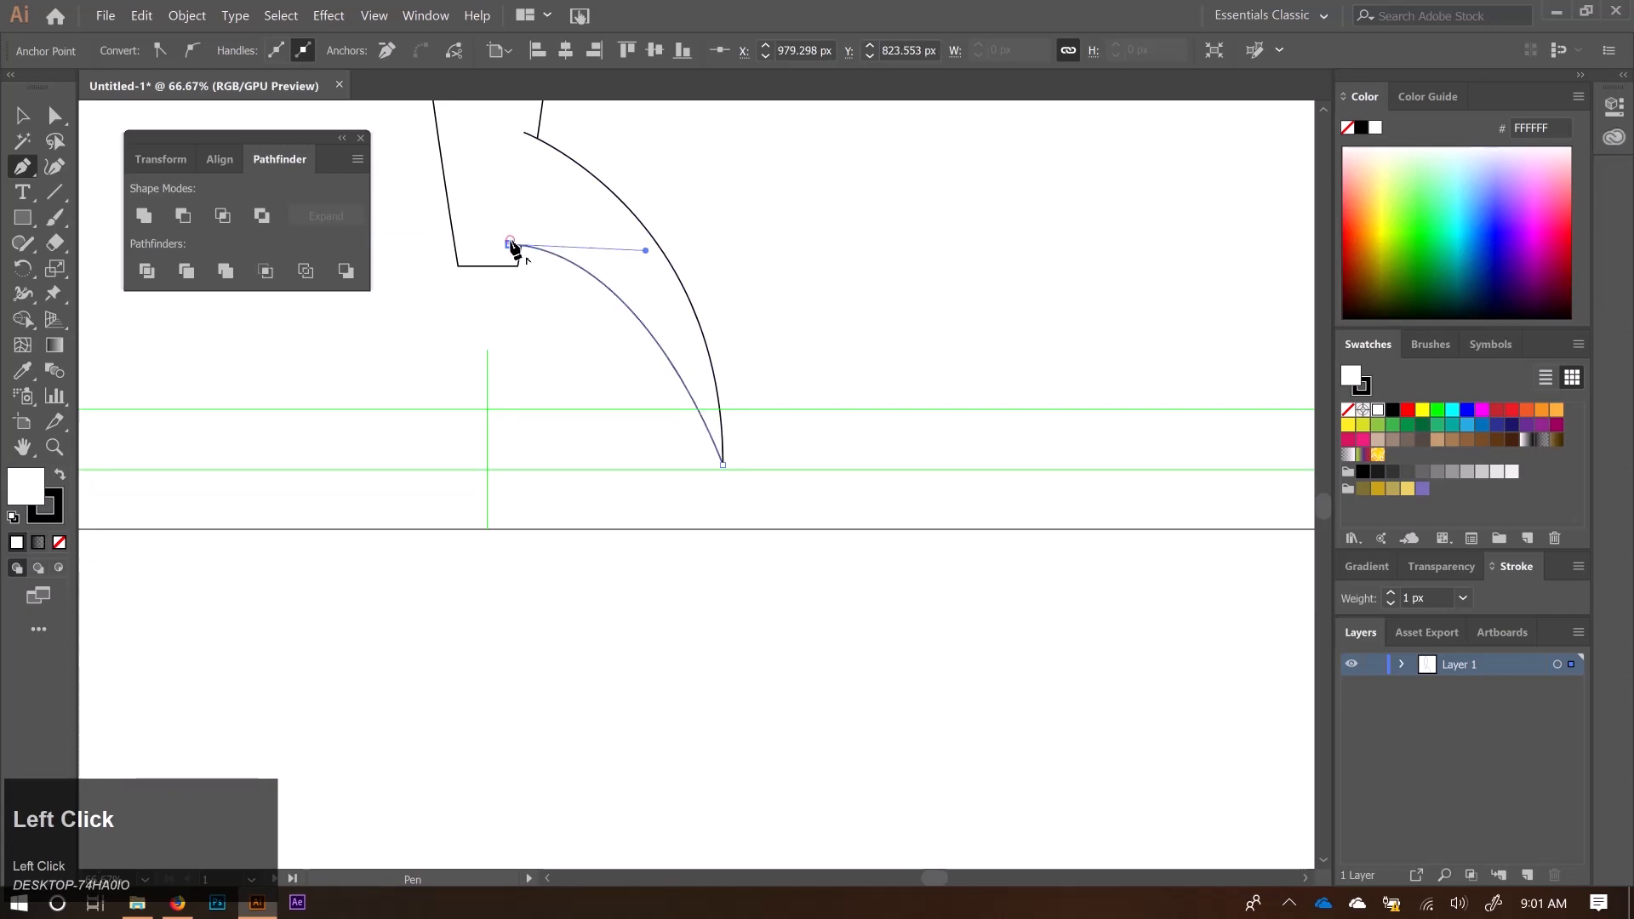
click(525, 134)
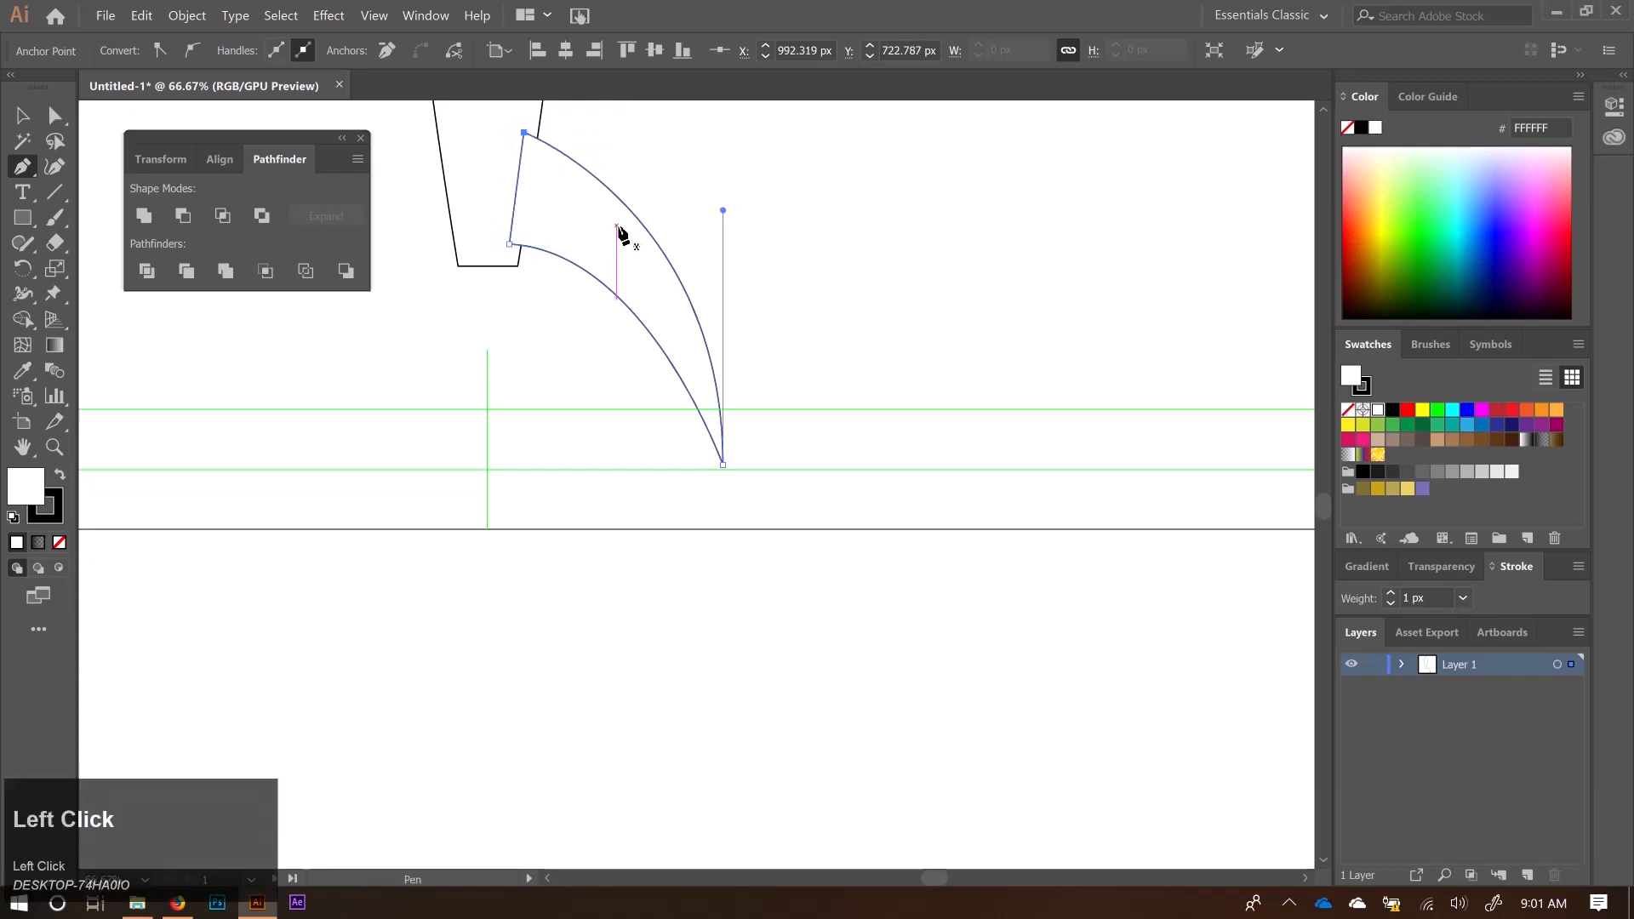
- Refine the fin by widening its outer curve, raising its upper anchor along the body and lengthening the lower handle slightly
ctrl+click(728, 218)
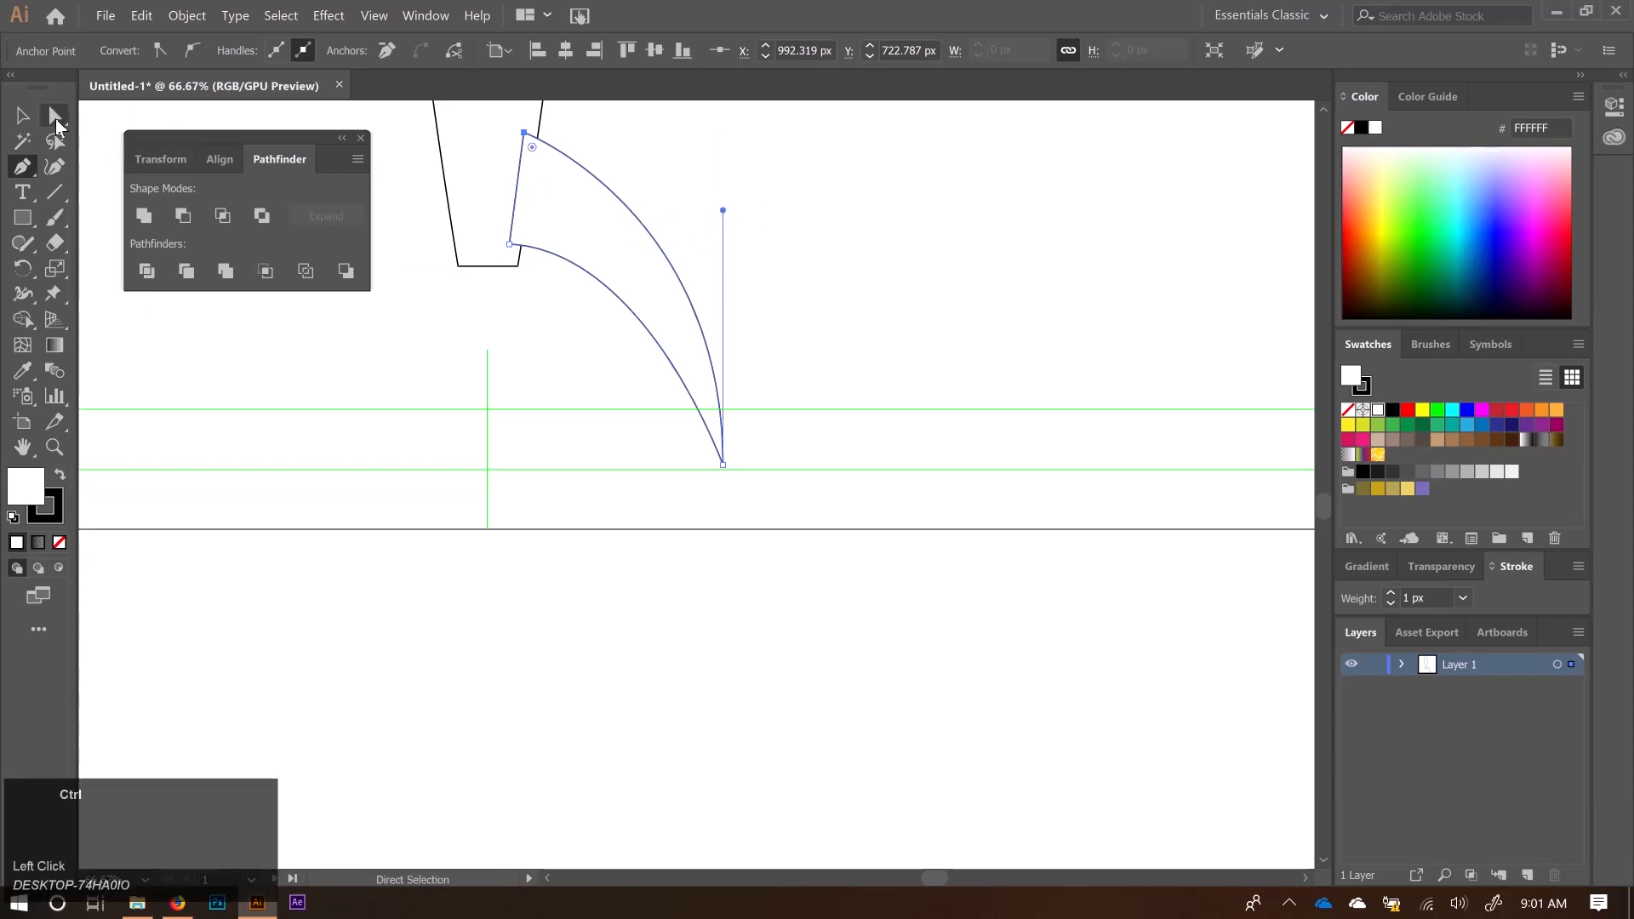
drag(726, 212, 746, 193)
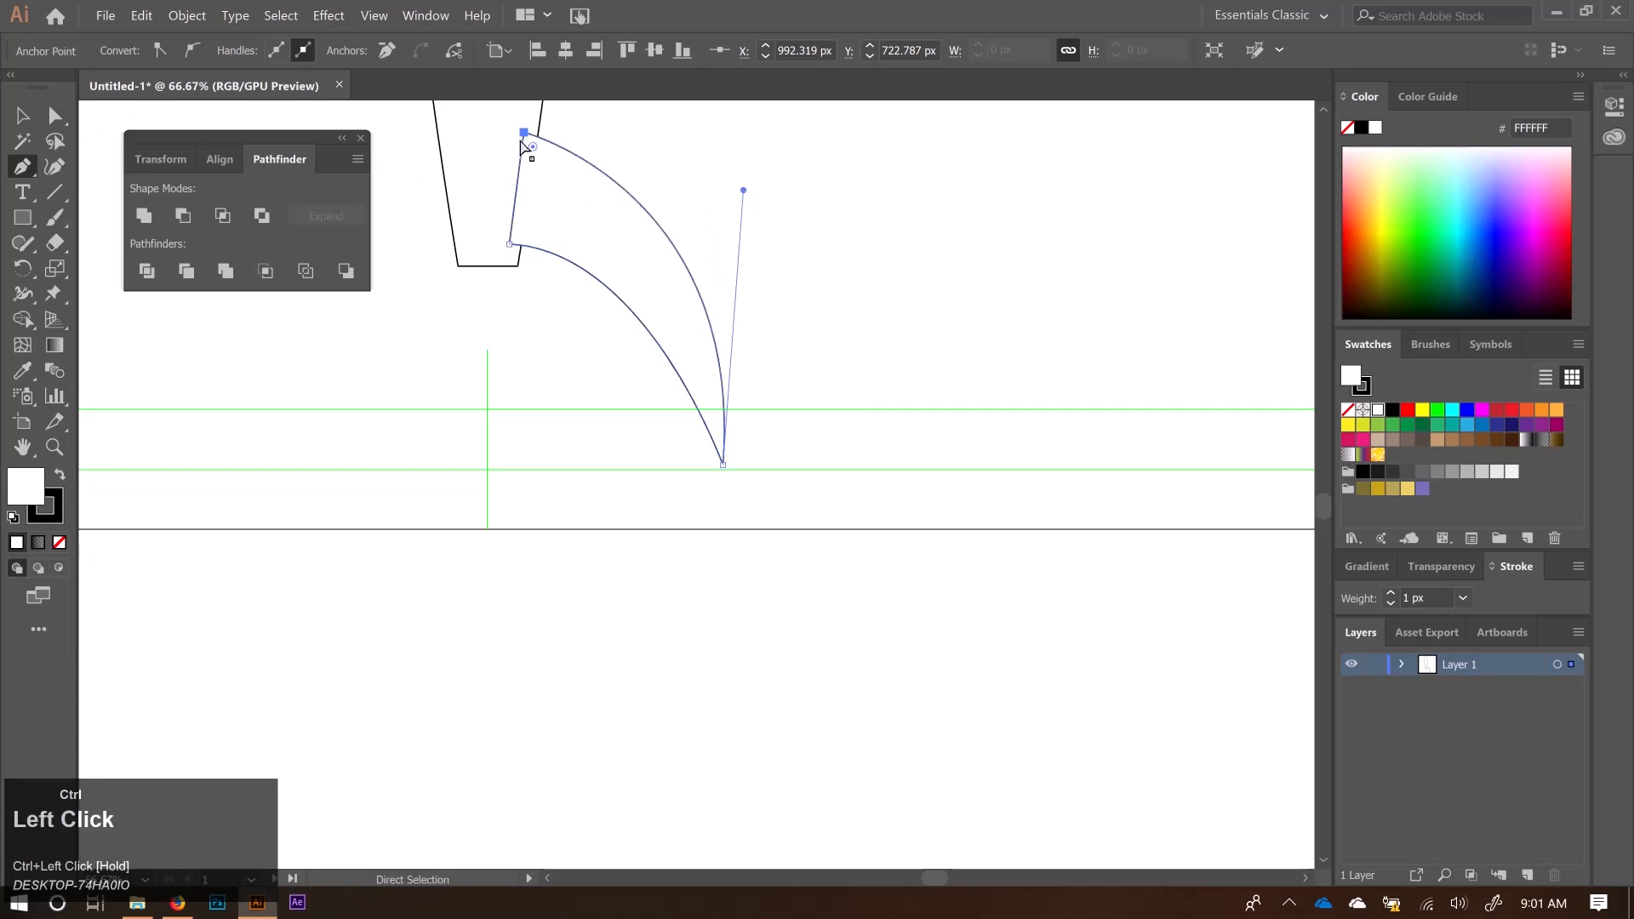
drag(524, 134, 537, 189)
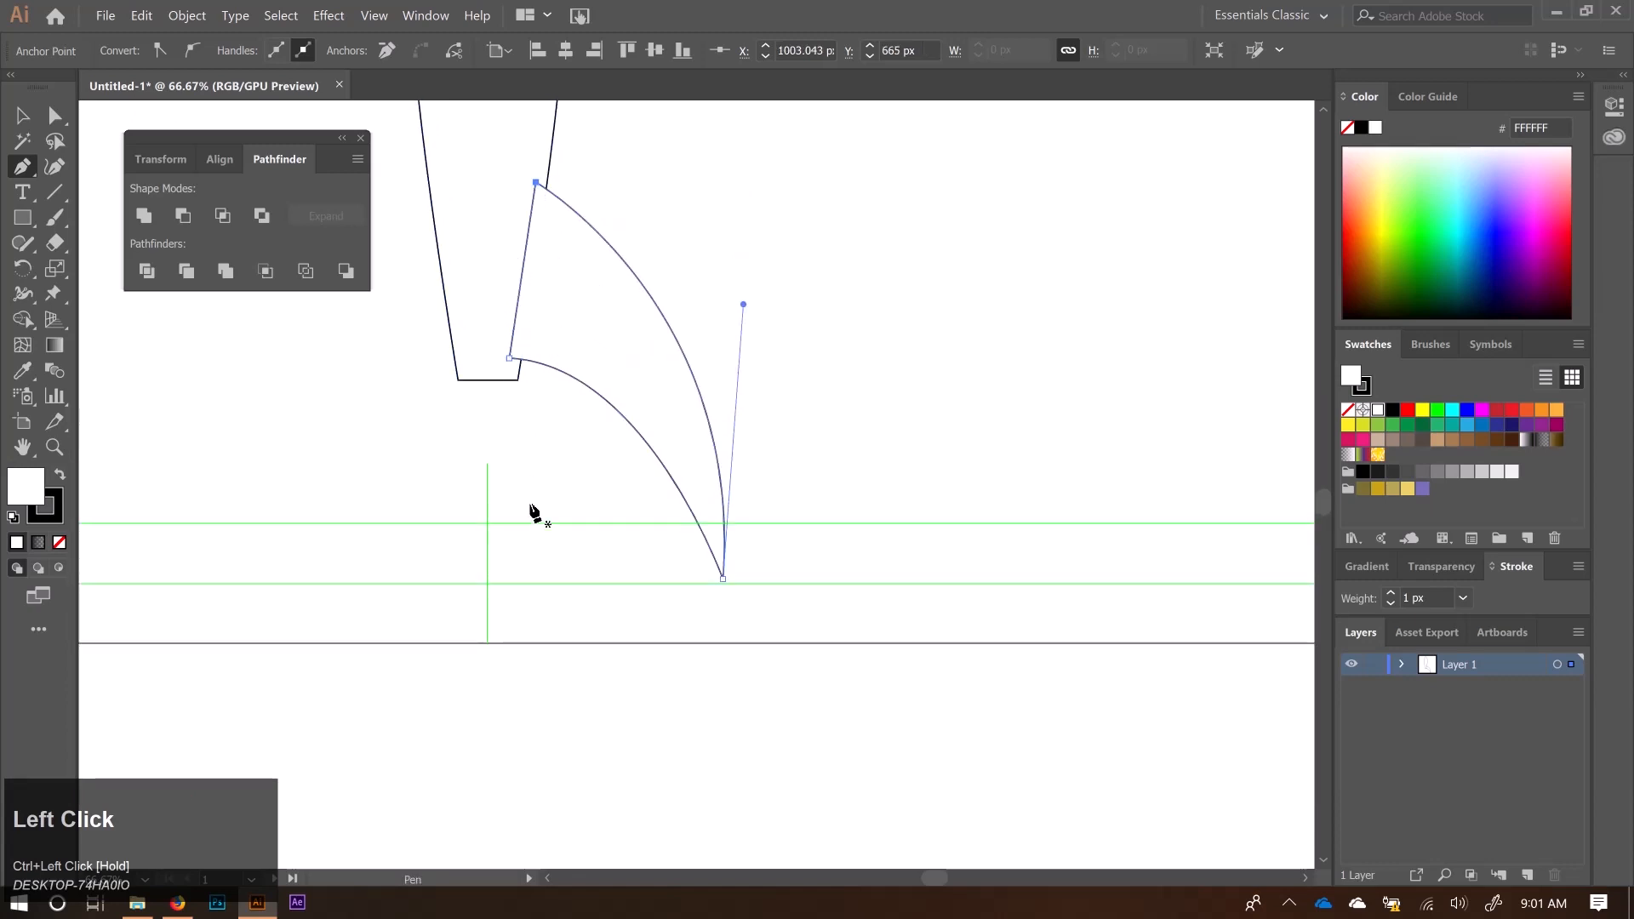
ctrl+click(509, 359)
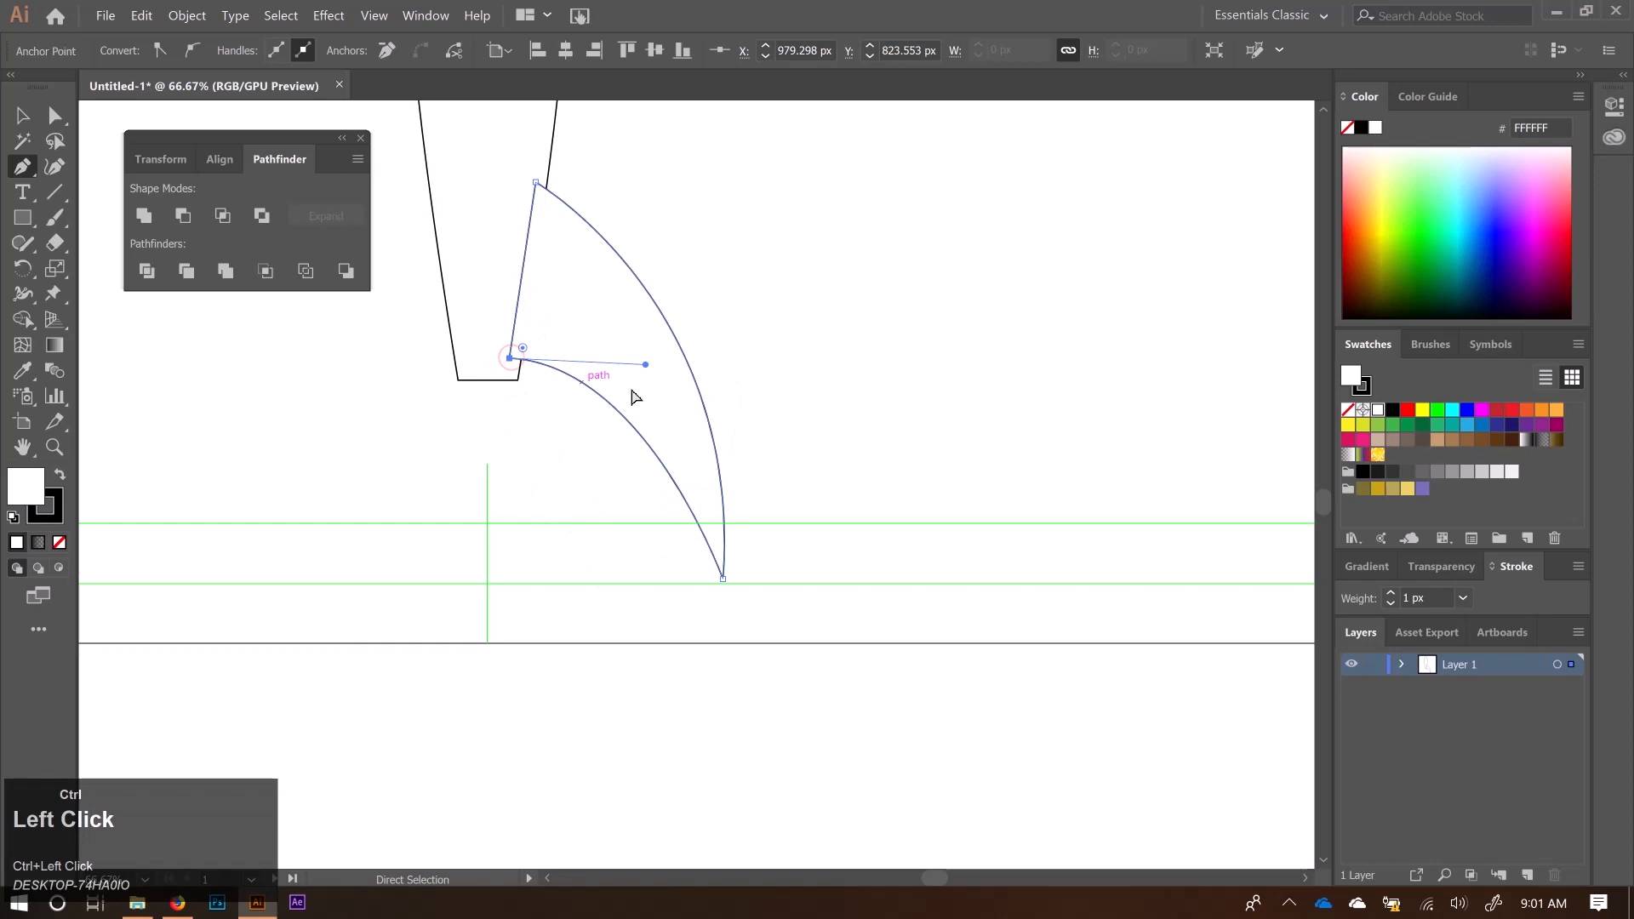
drag(649, 366, 663, 367)
key(v)
click(498, 518)
- Scale the fin down to about half its size
key(space)
drag(365, 339, 714, 635)
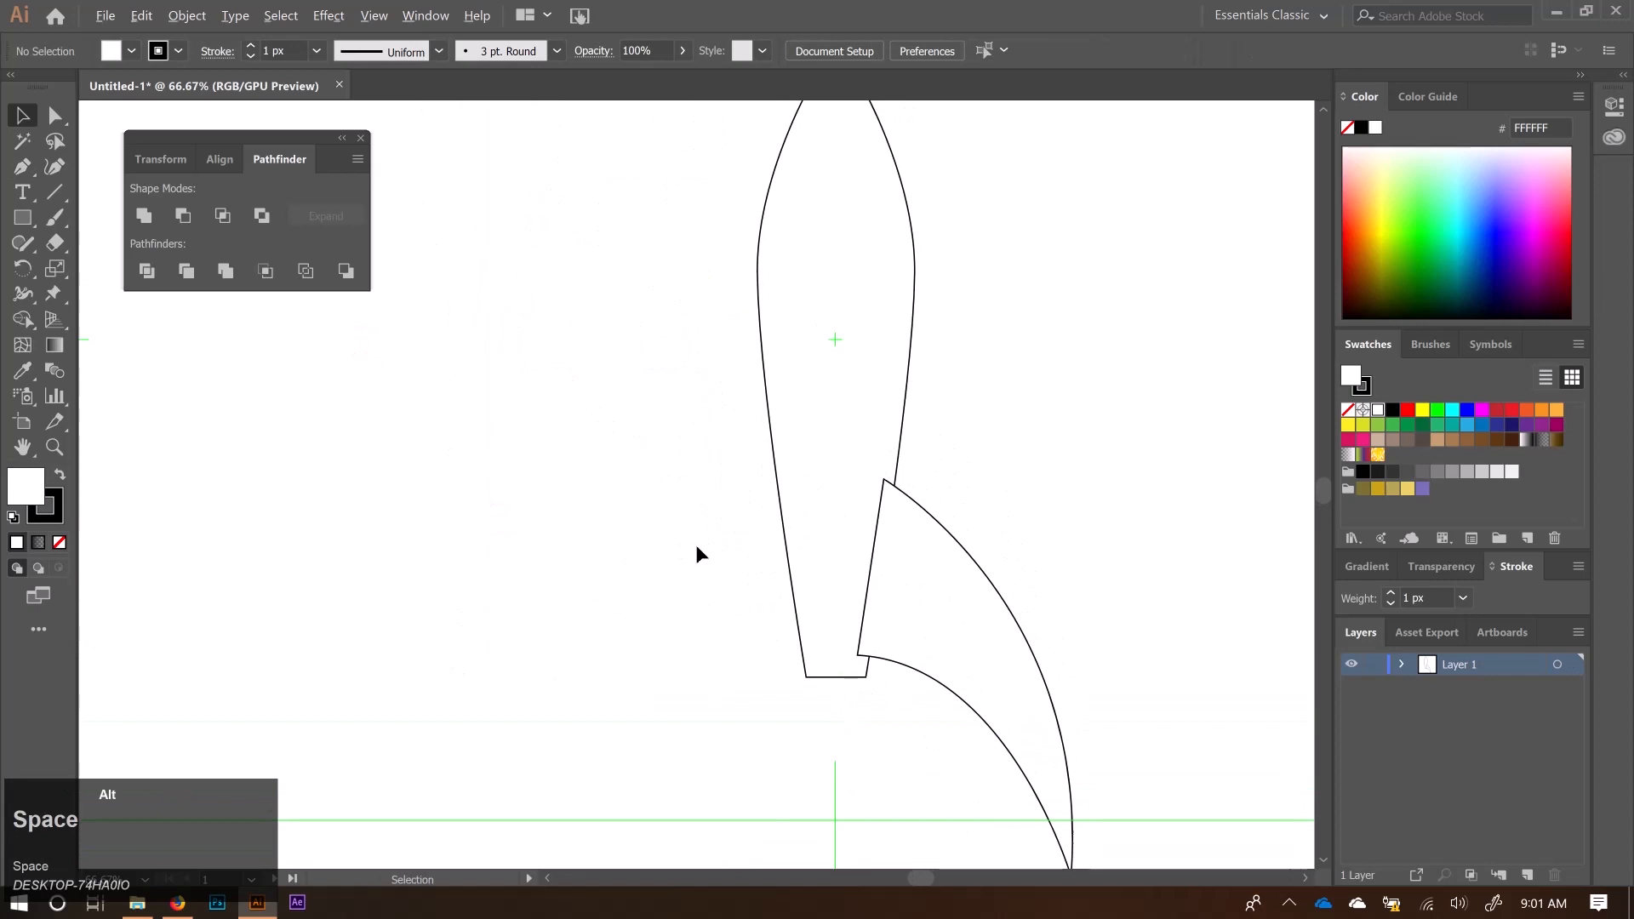
scroll(696, 546, down, 2)
click(819, 572)
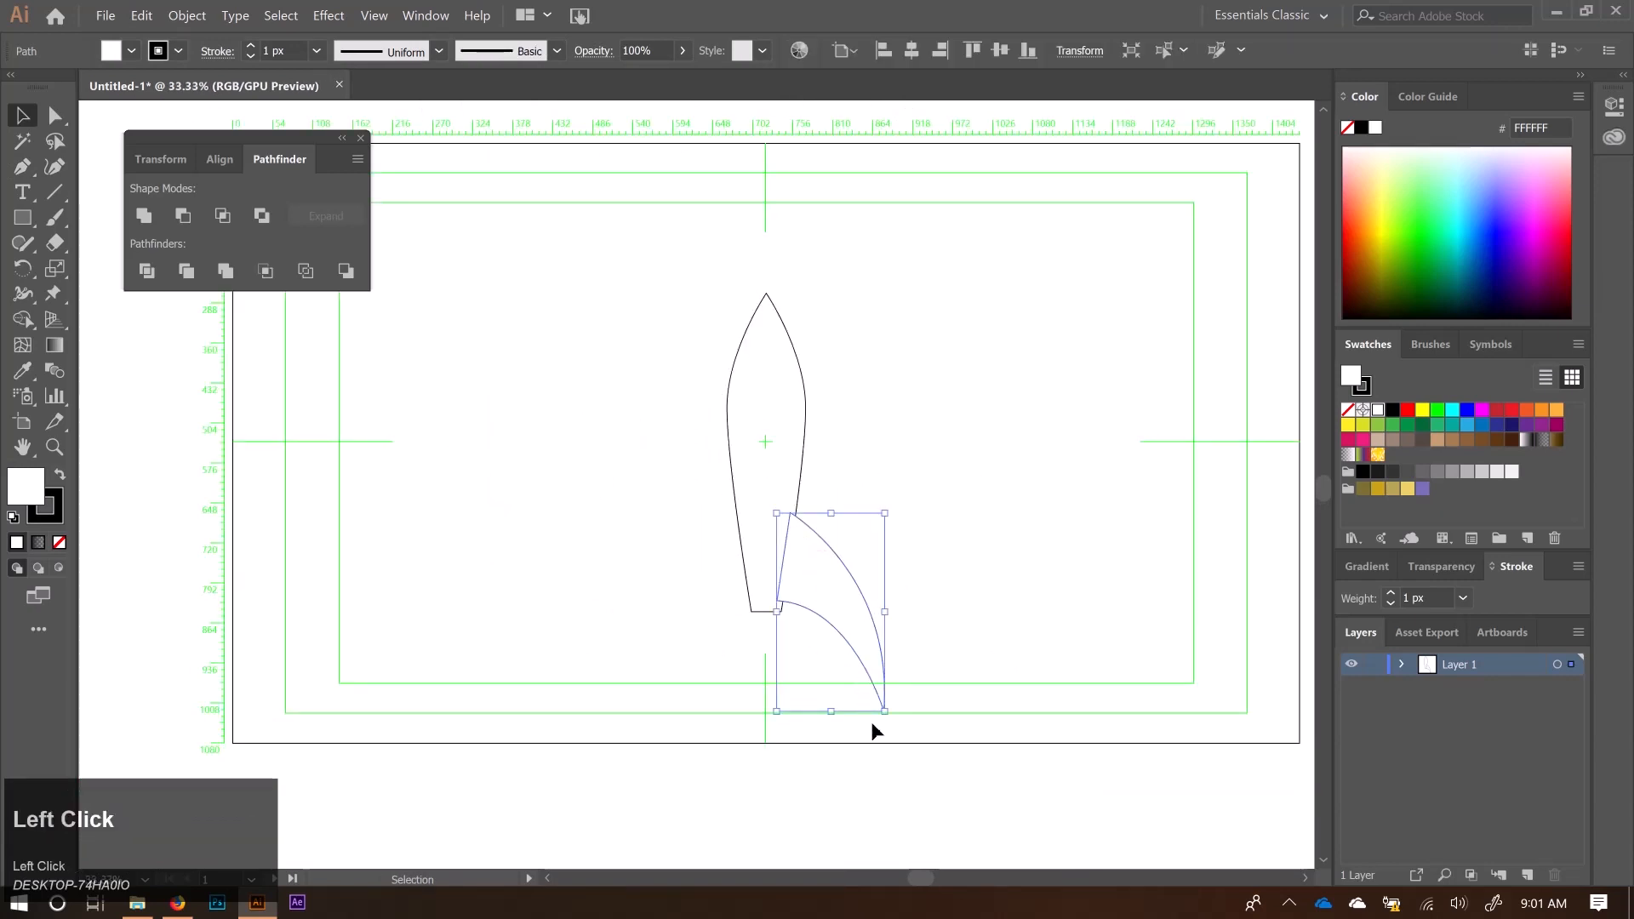
drag(885, 711, 824, 604)
- Position the fin against the body's lower right side near the base, with its inner edge slightly overlapping the body
drag(803, 549, 802, 608)
scroll(801, 606, up, 2)
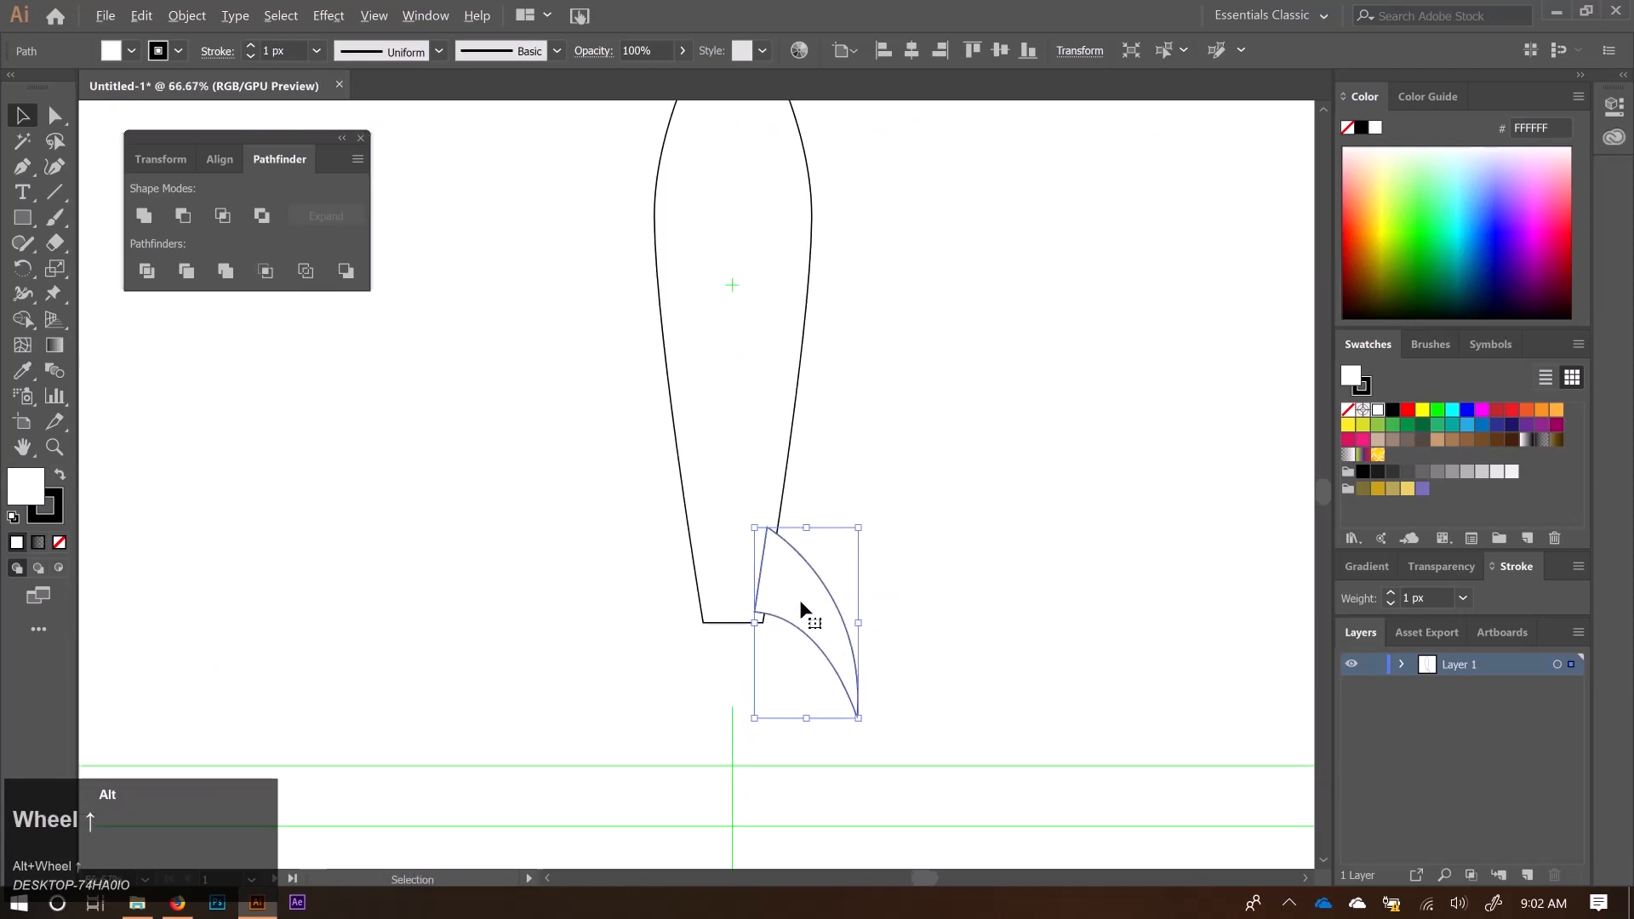
click(974, 594)
drag(789, 602, 798, 604)
click(911, 597)
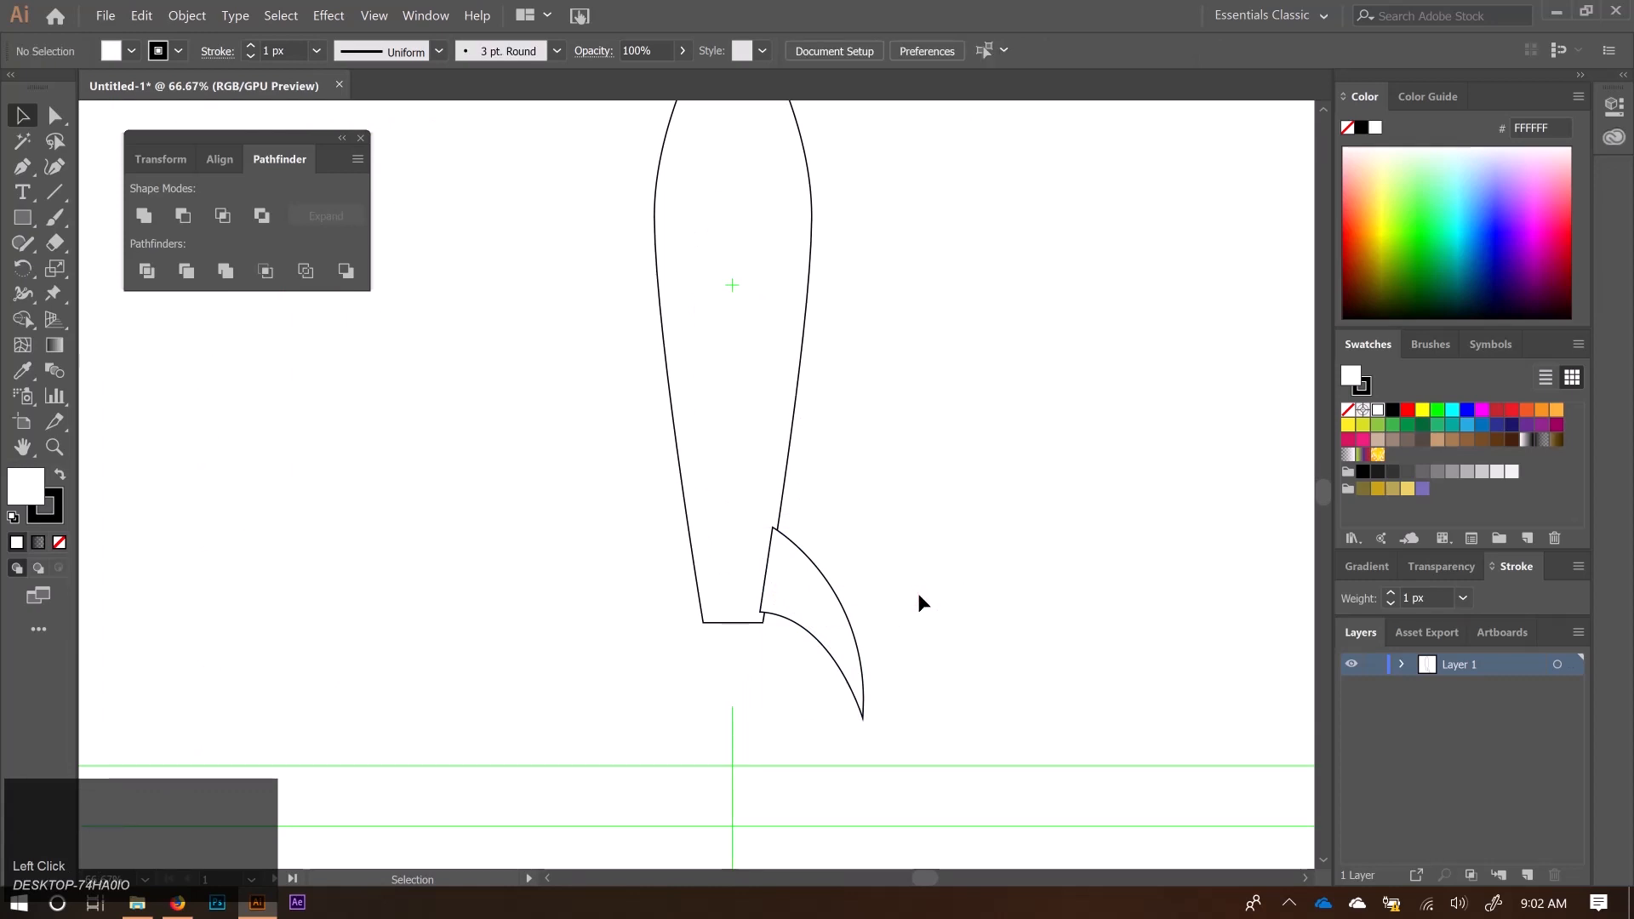
- Make a mirrored copy of the fin with Reflect across the vertical axis
scroll(609, 488, down, 1)
alt+scroll(620, 514, down, 2)
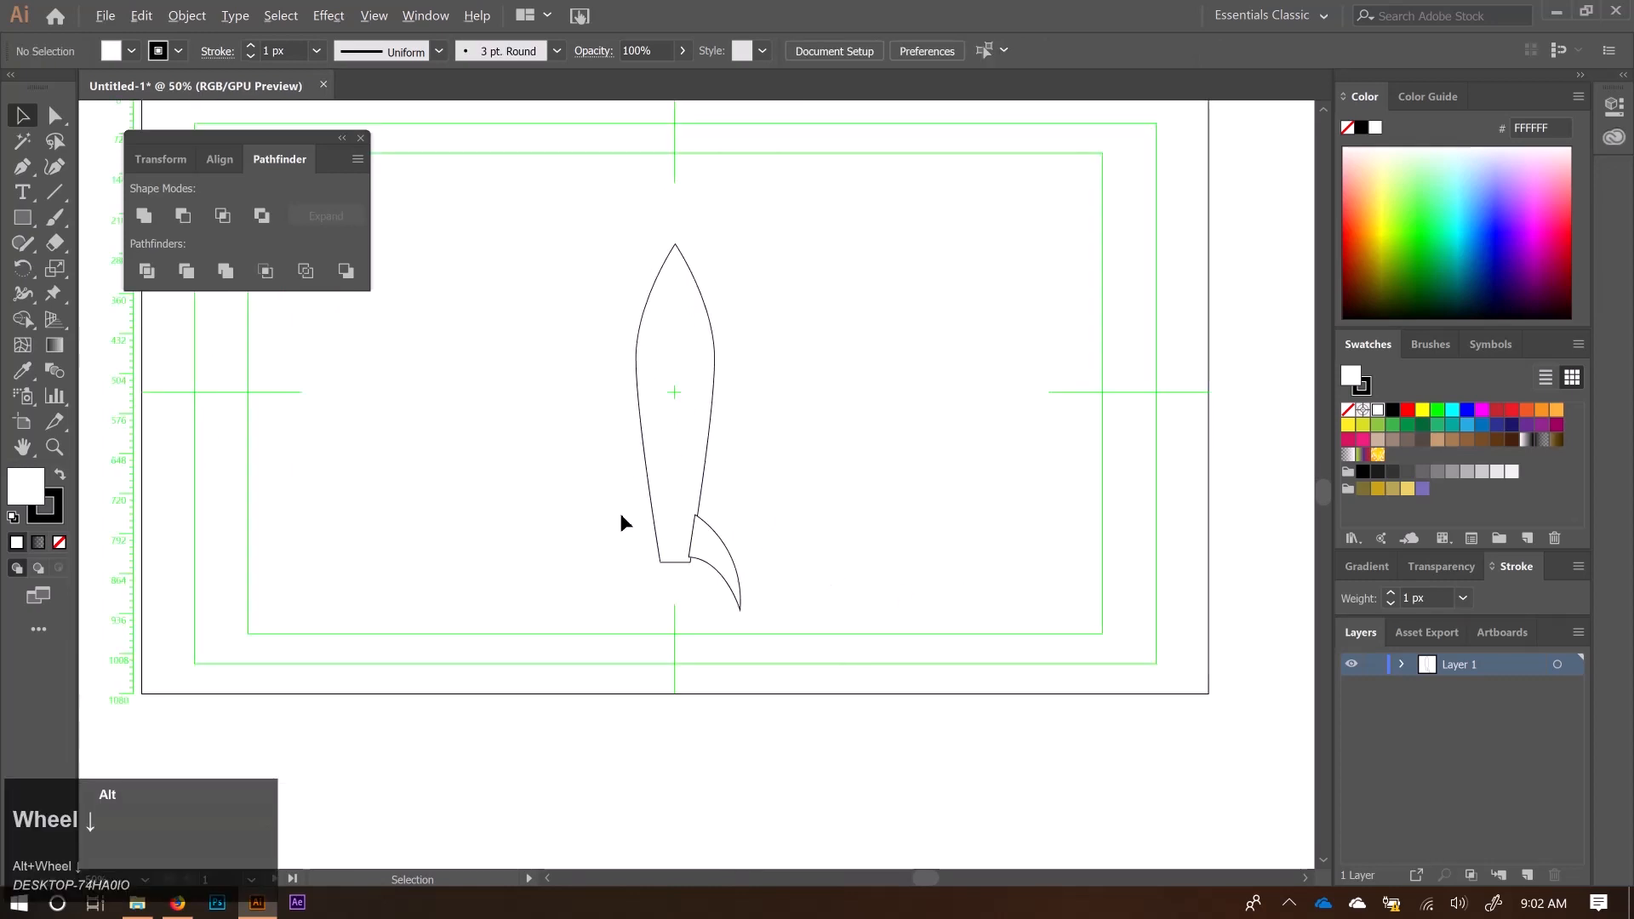
alt+scroll(619, 513, up, 3)
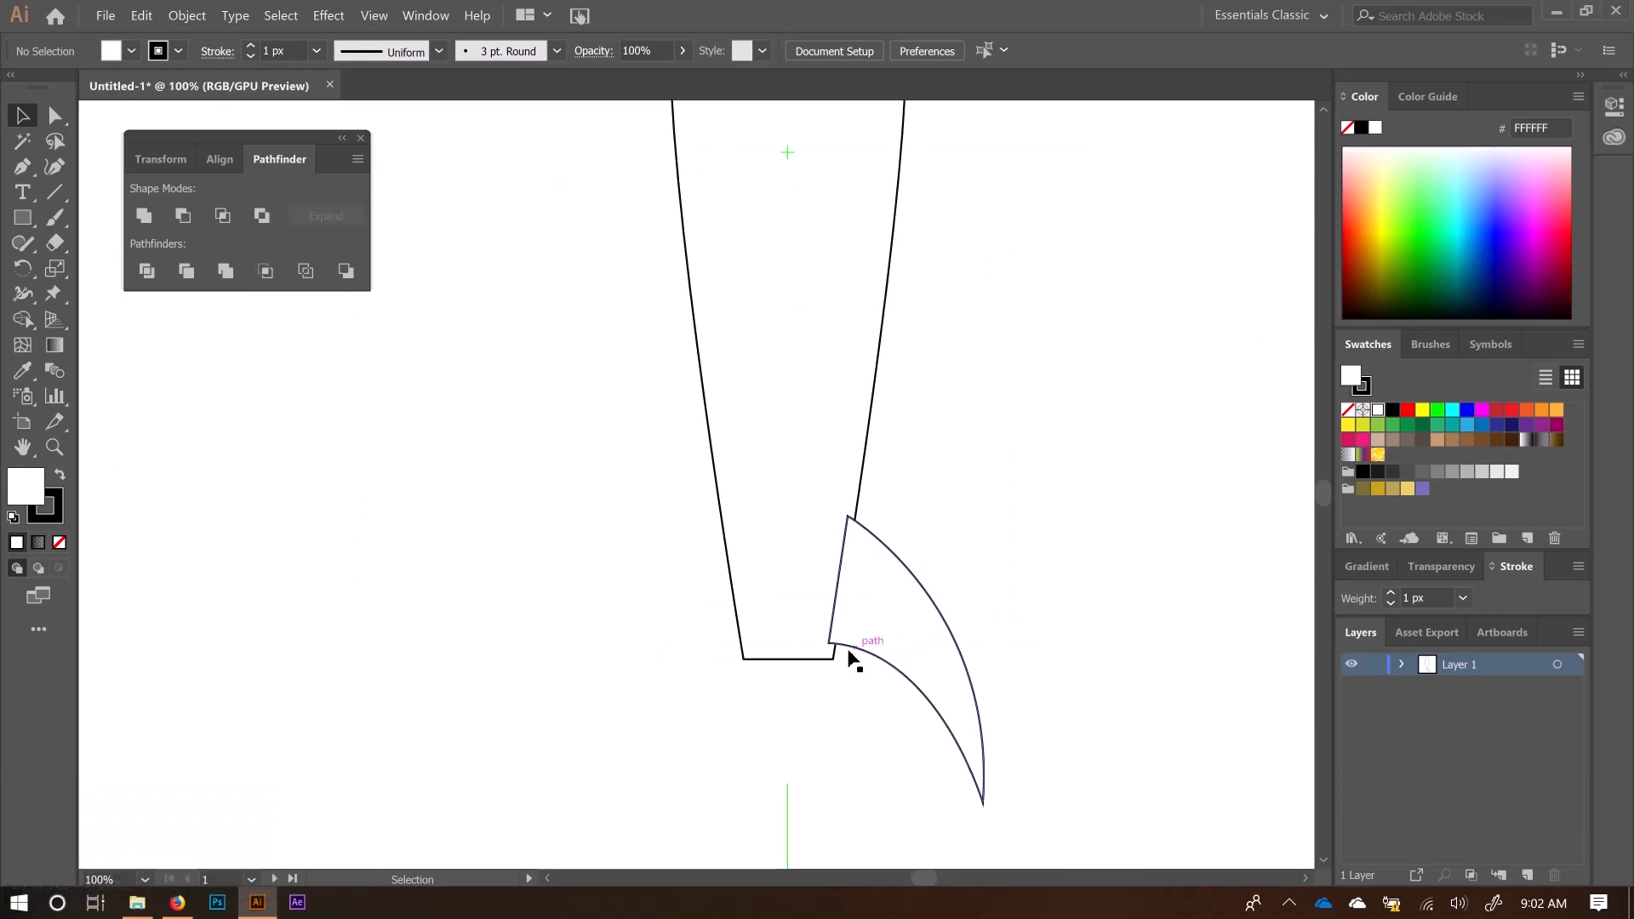
click(877, 622)
right_click(877, 623)
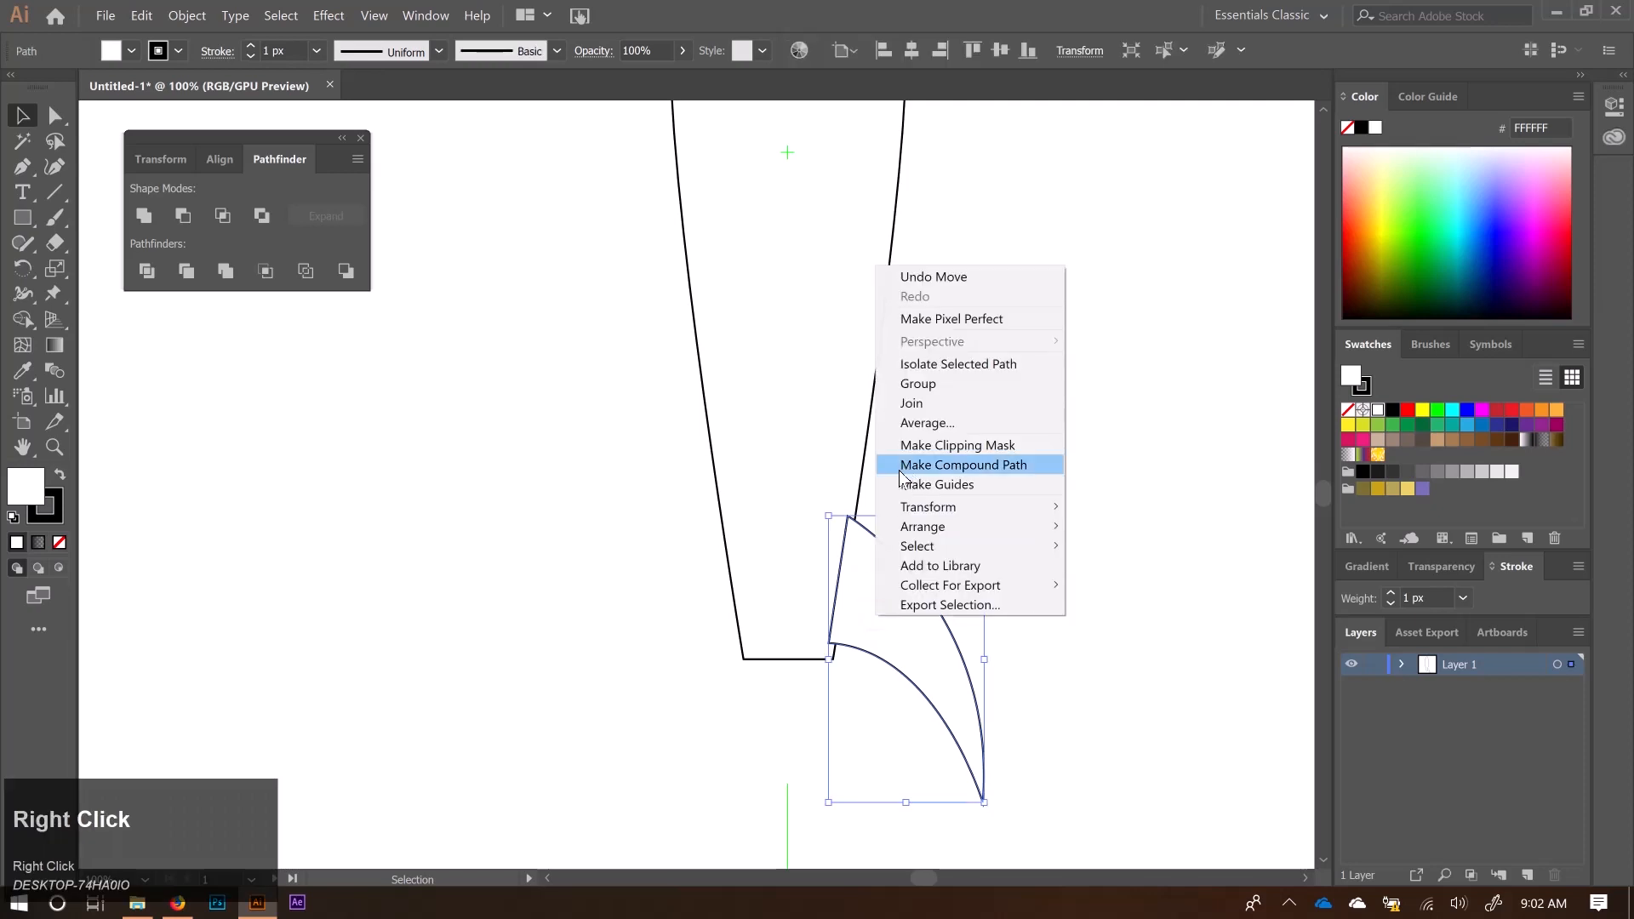
click(920, 511)
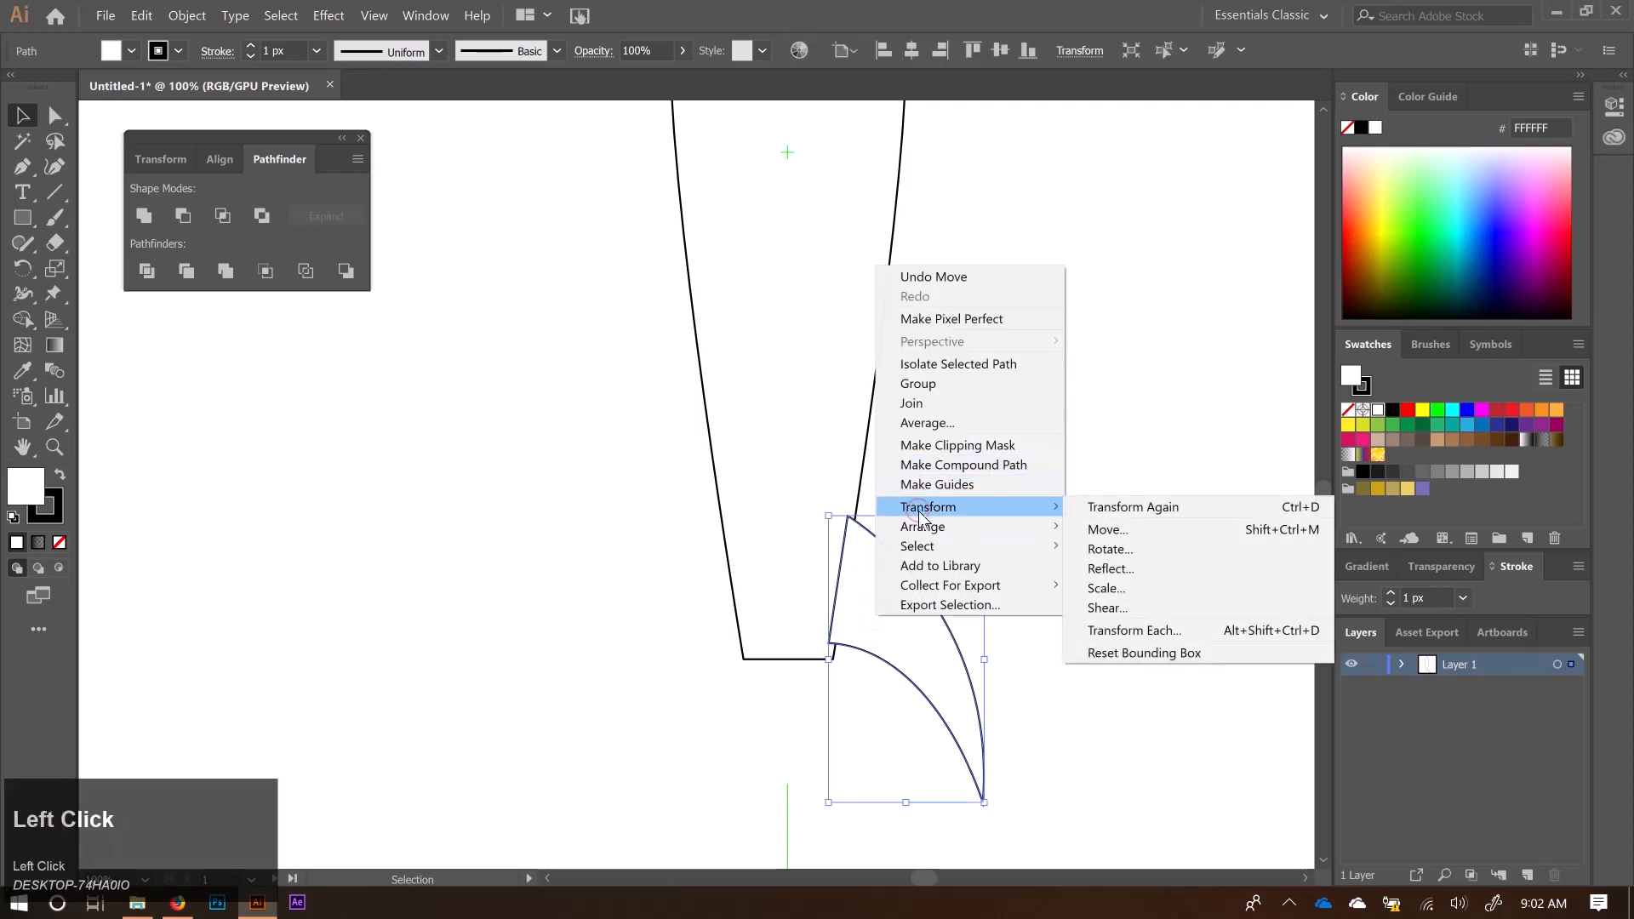
click(1106, 569)
click(1000, 505)
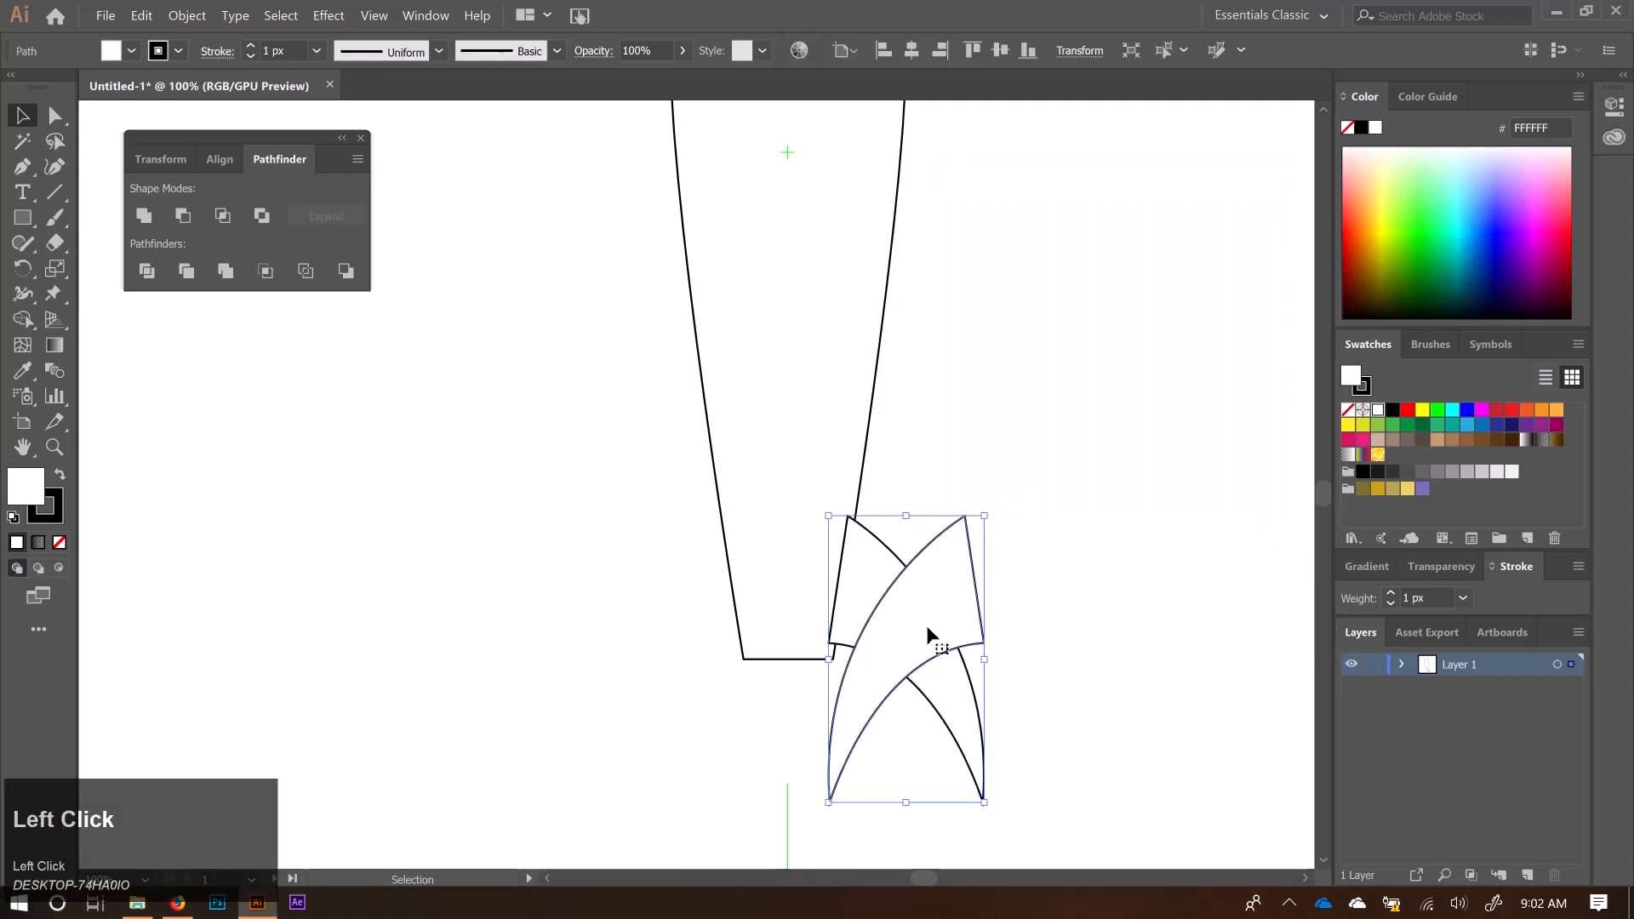
- Move the mirrored fin level across to the body's lower left side, matching the opposite fin
drag(928, 630, 693, 650)
shift+click(704, 608)
click(696, 606)
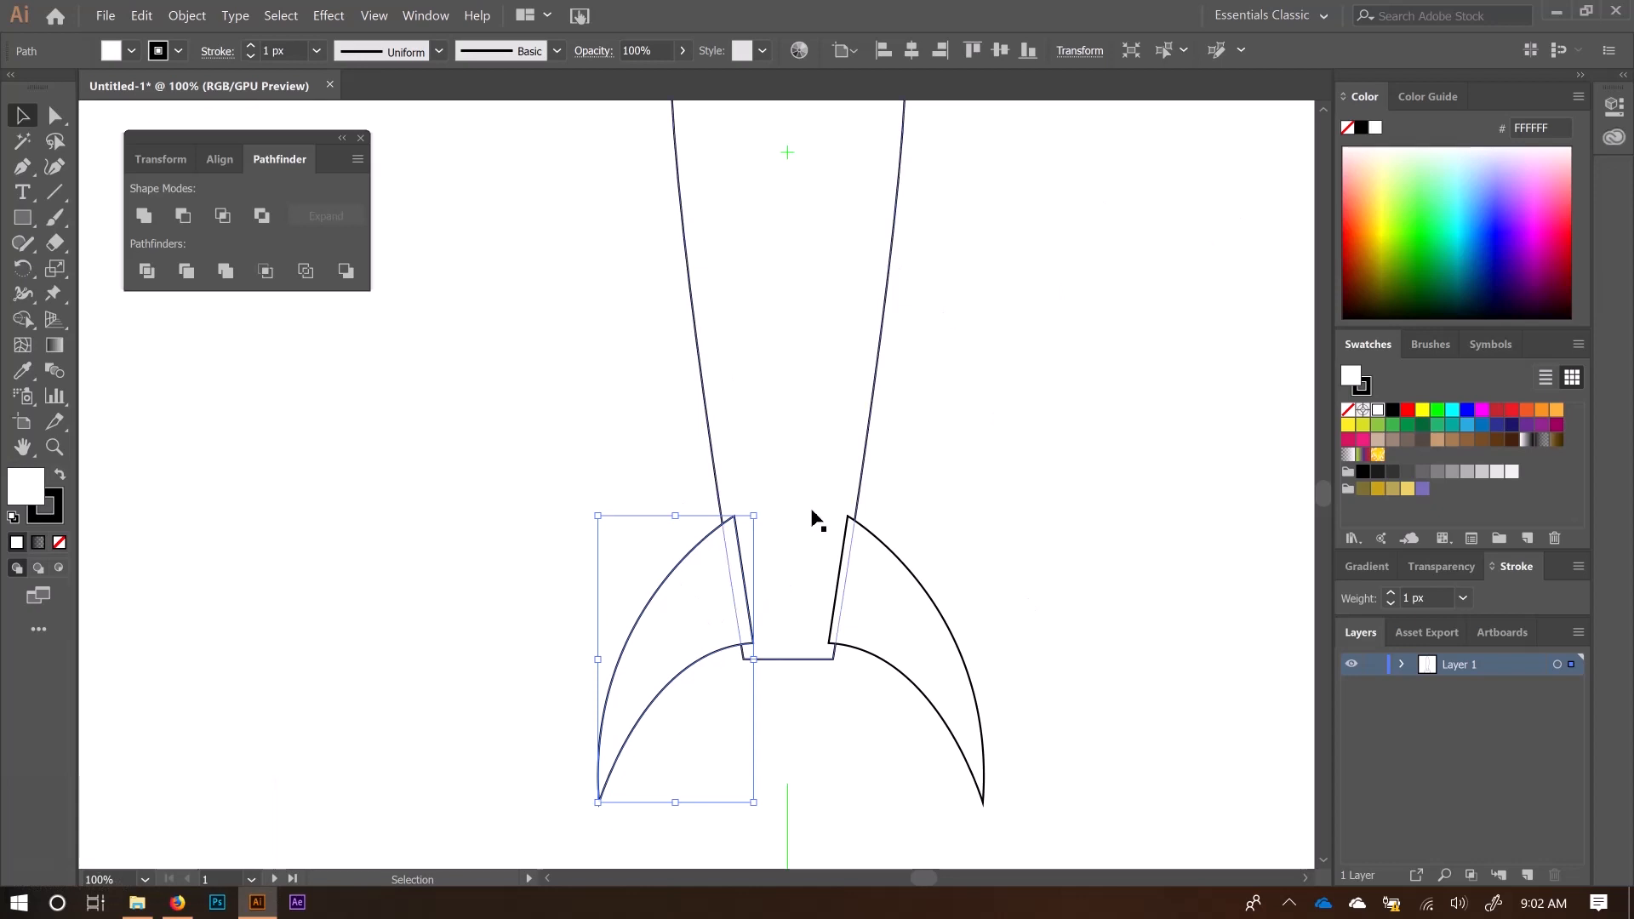
- Select both fins and show the full Align options, keeping the alignment target on the artboard
scroll(889, 496, down, 1)
drag(979, 424, 963, 511)
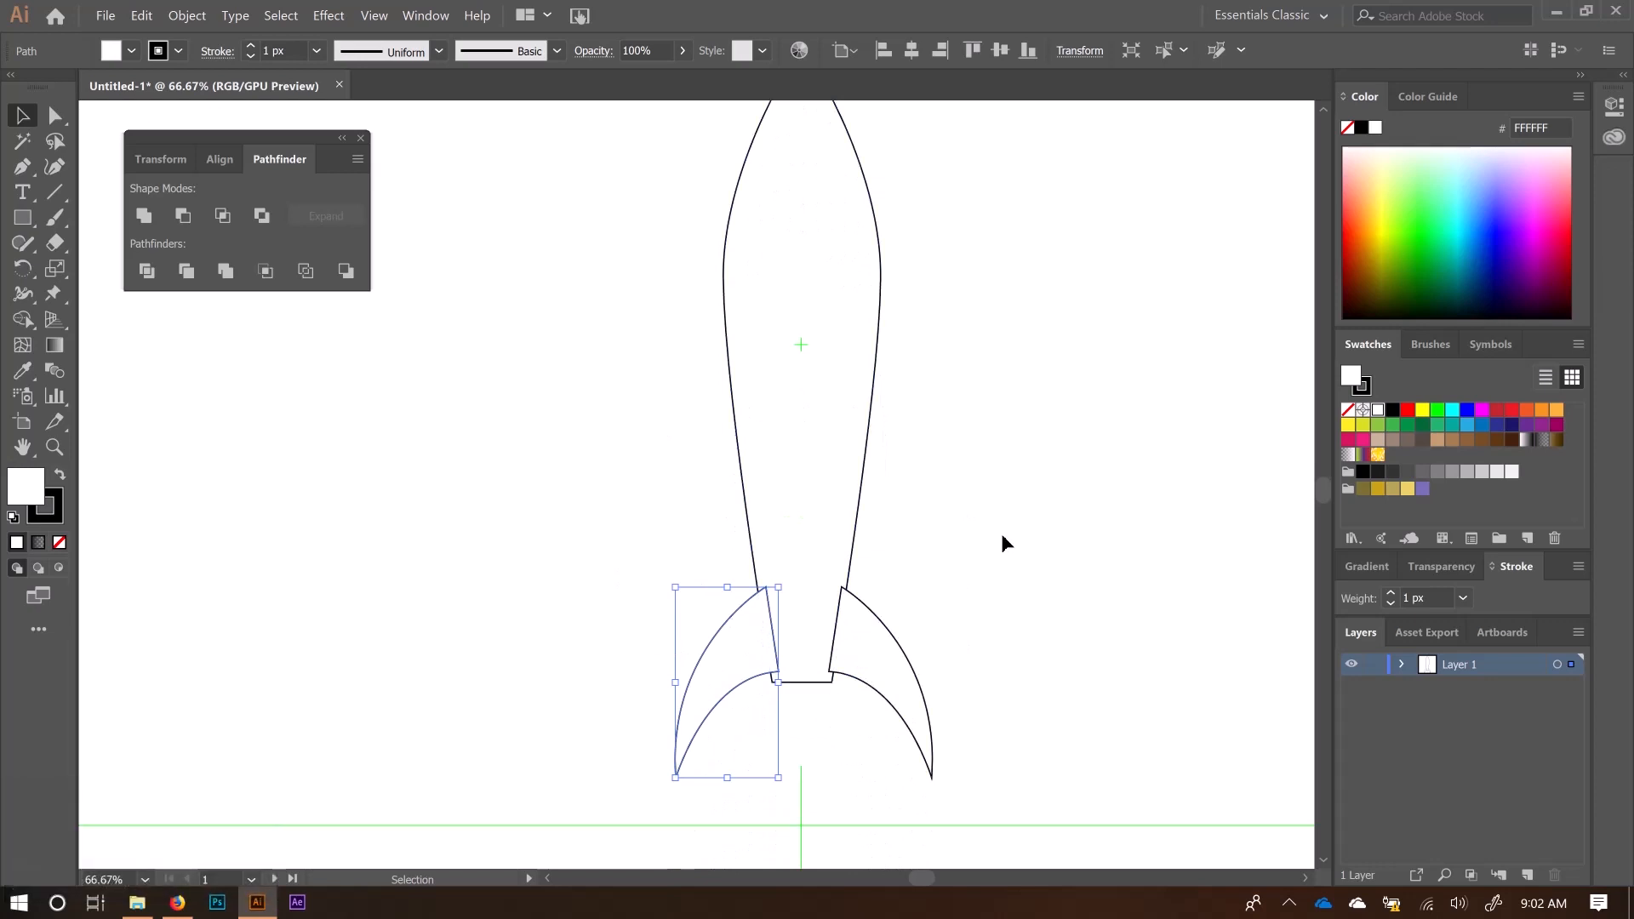
shift+click(890, 687)
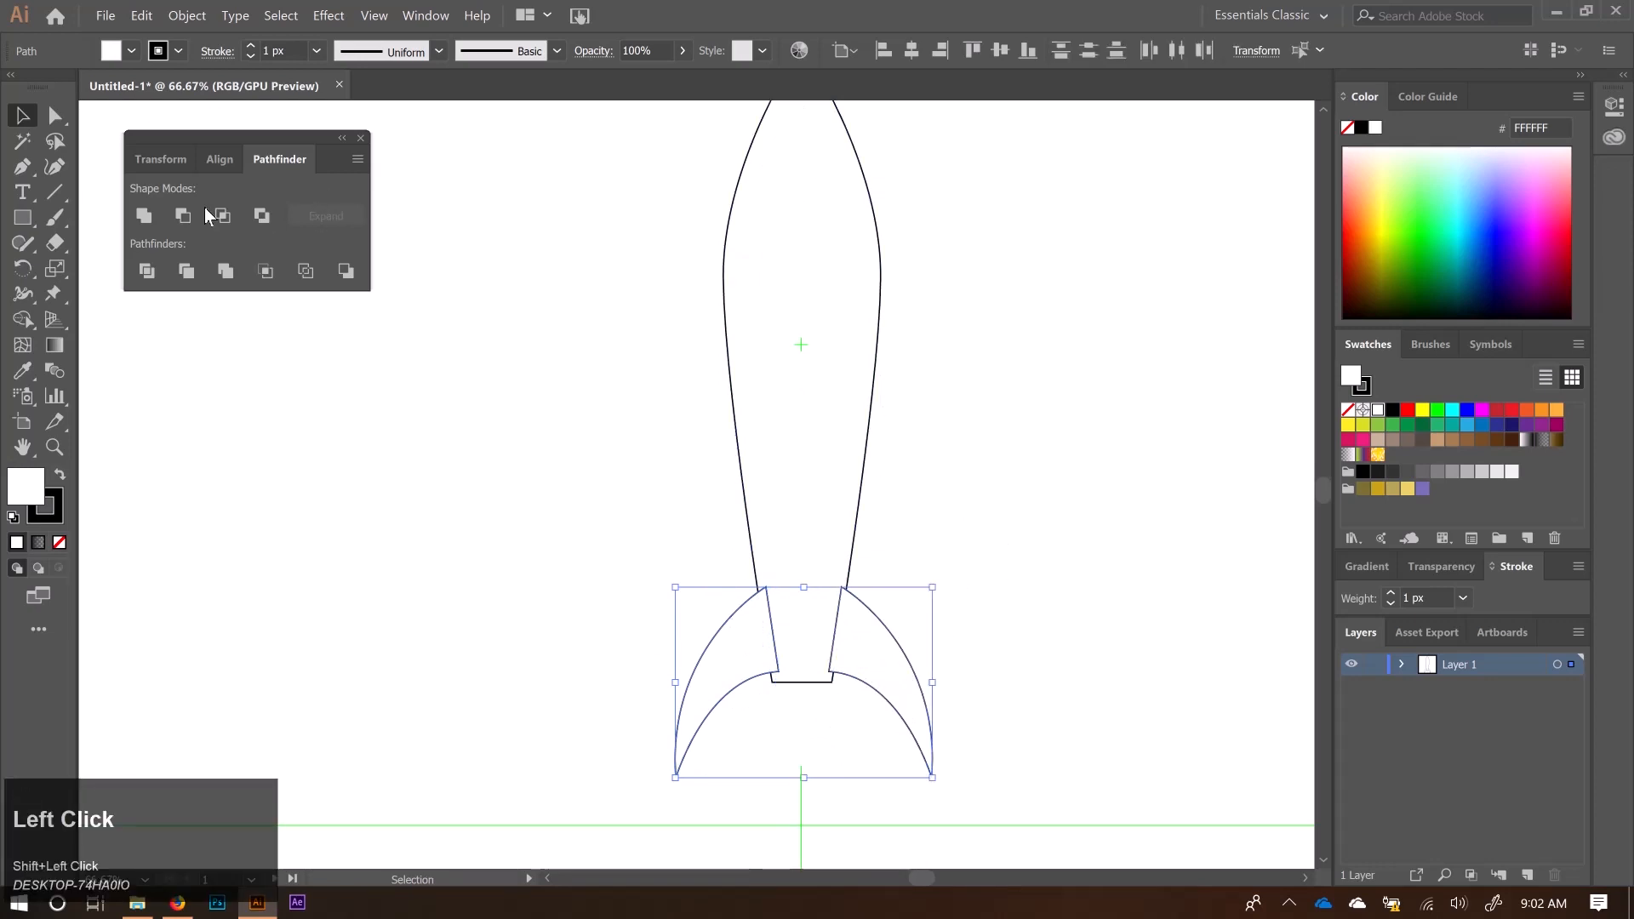
click(222, 159)
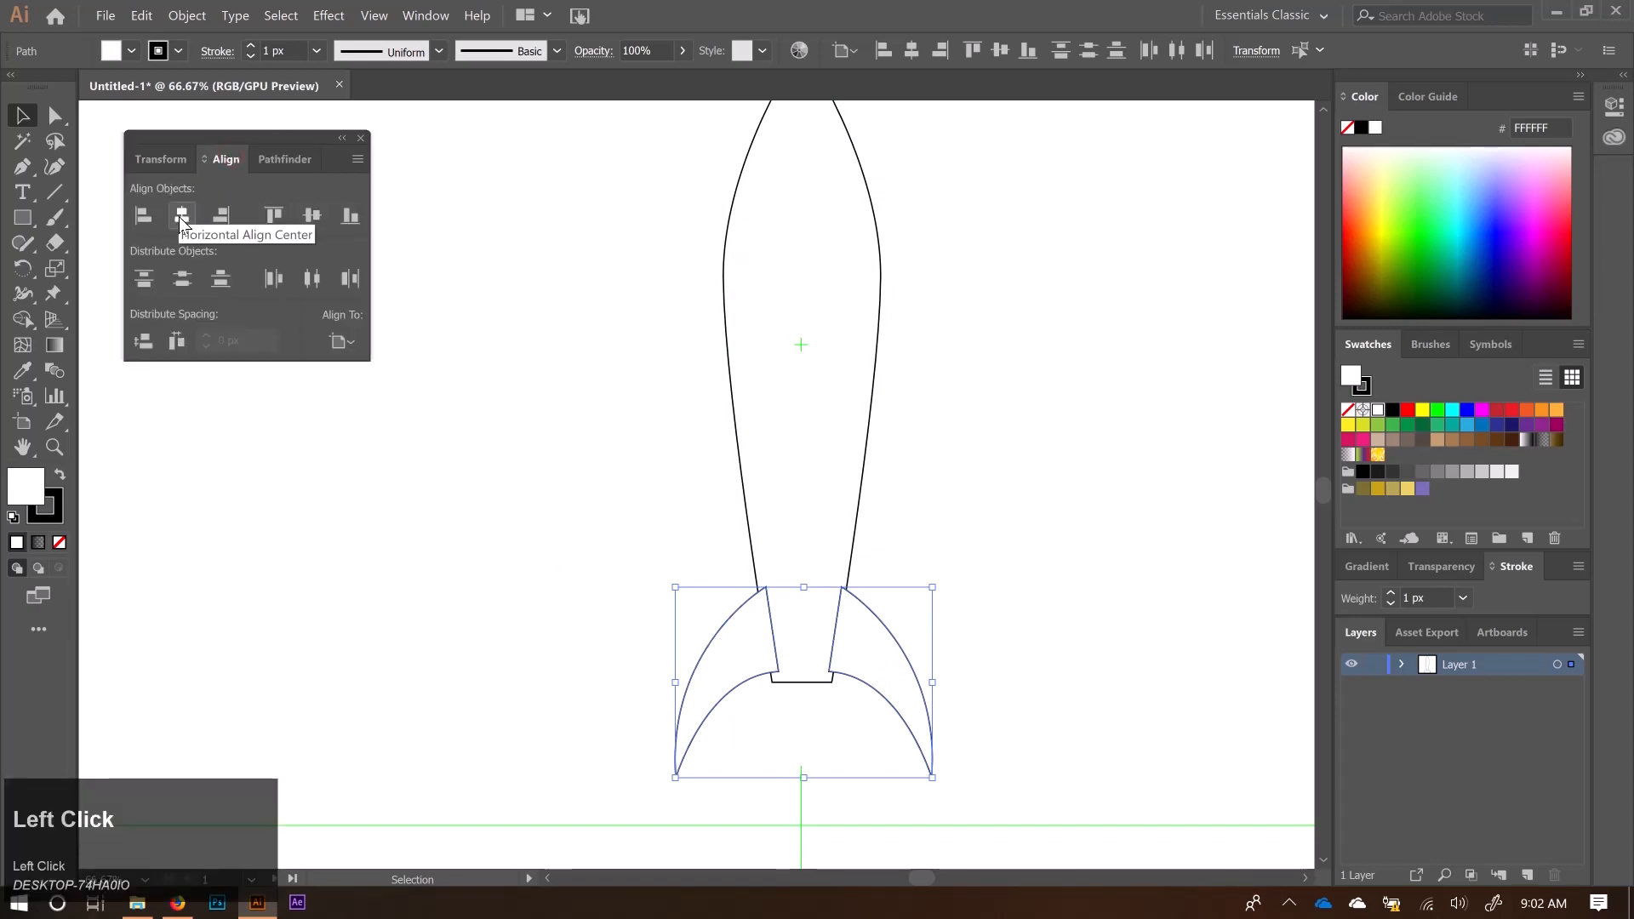
click(354, 339)
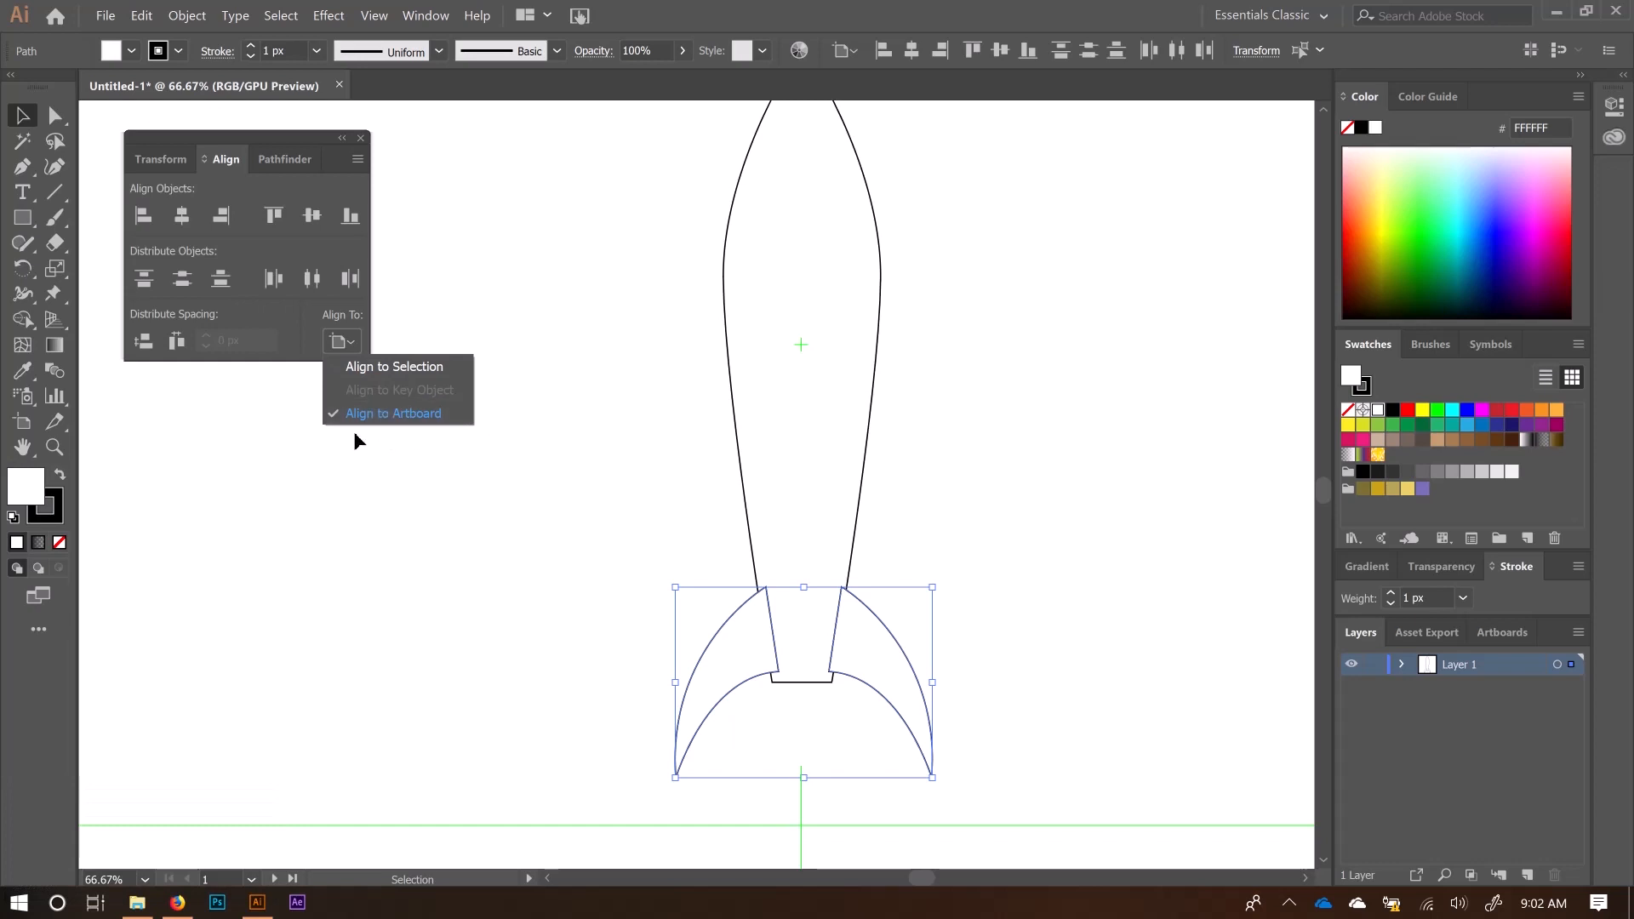
click(203, 157)
click(203, 158)
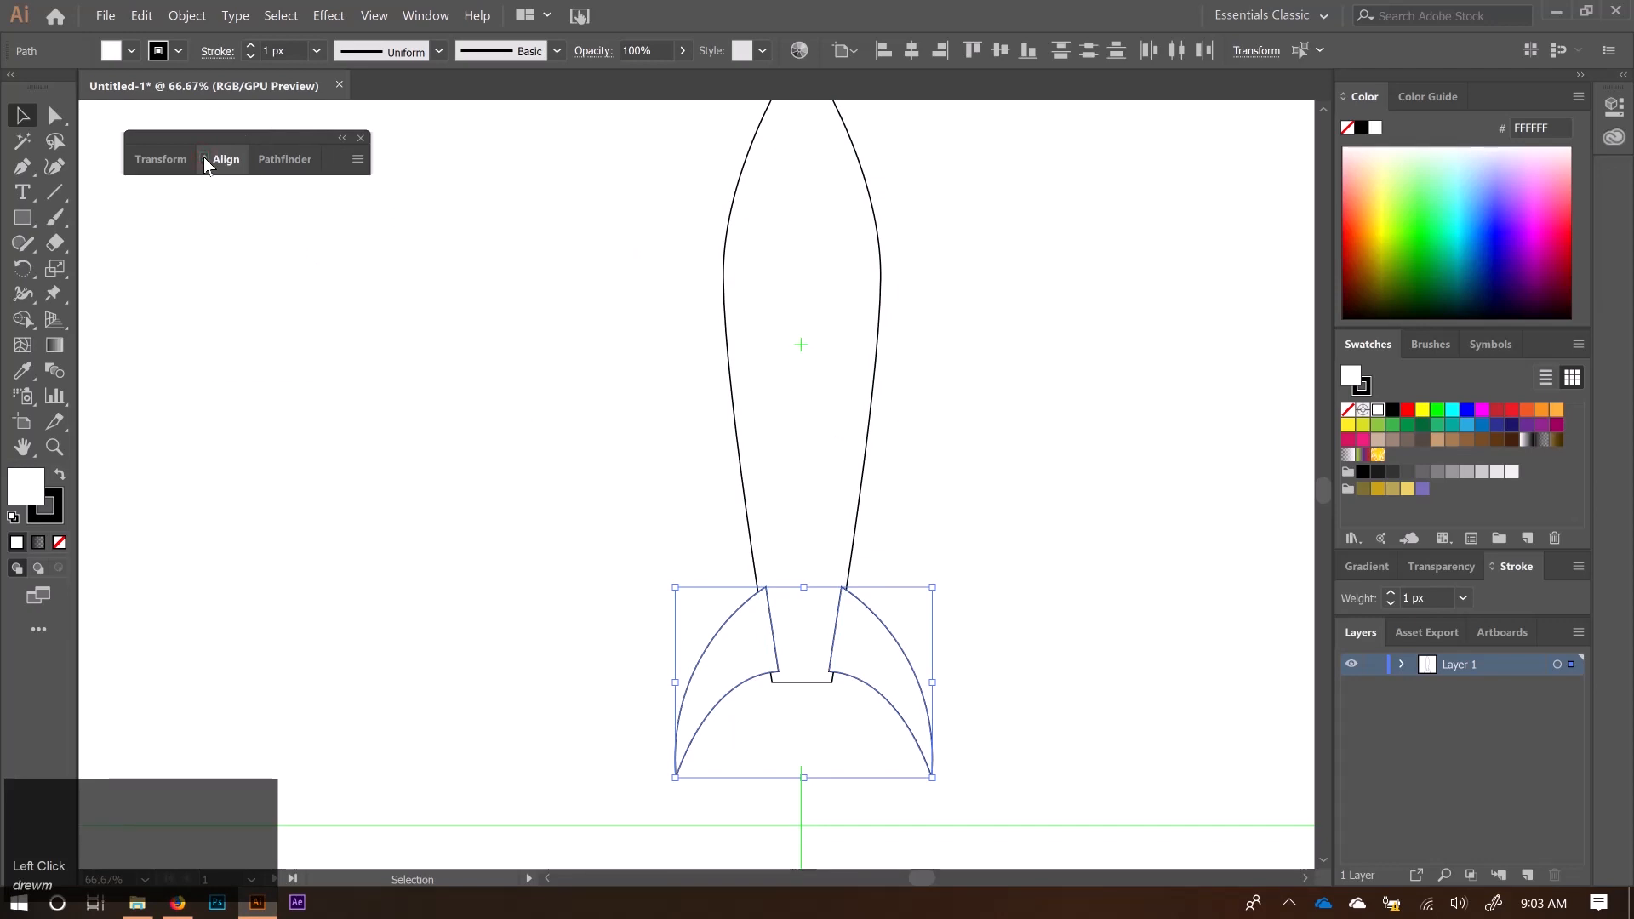
click(203, 159)
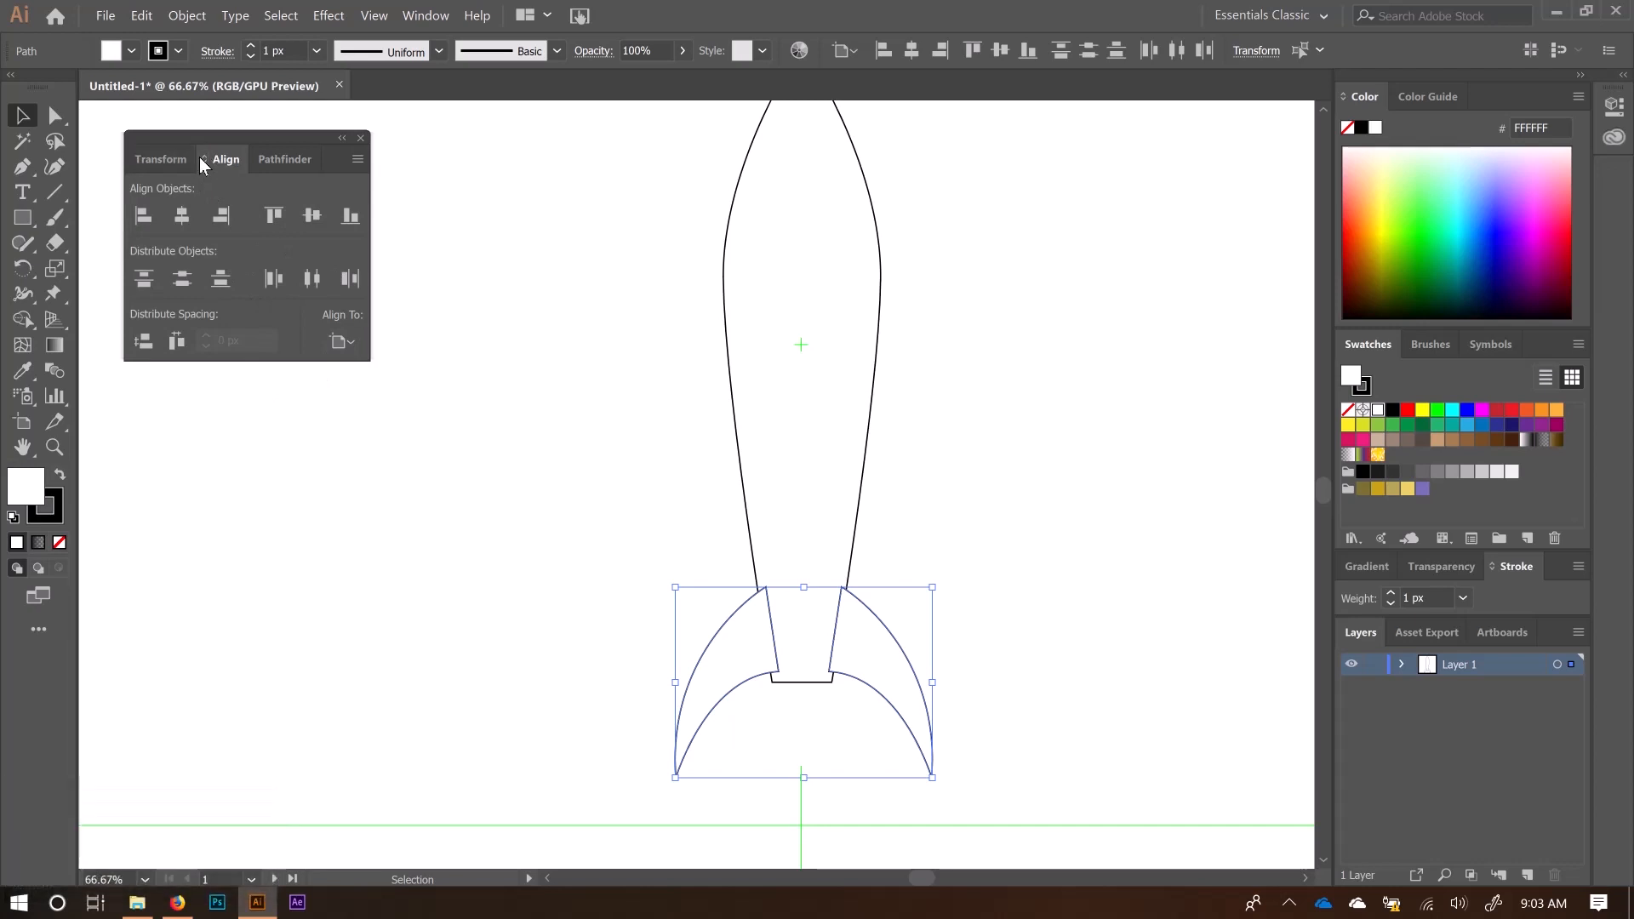
click(203, 158)
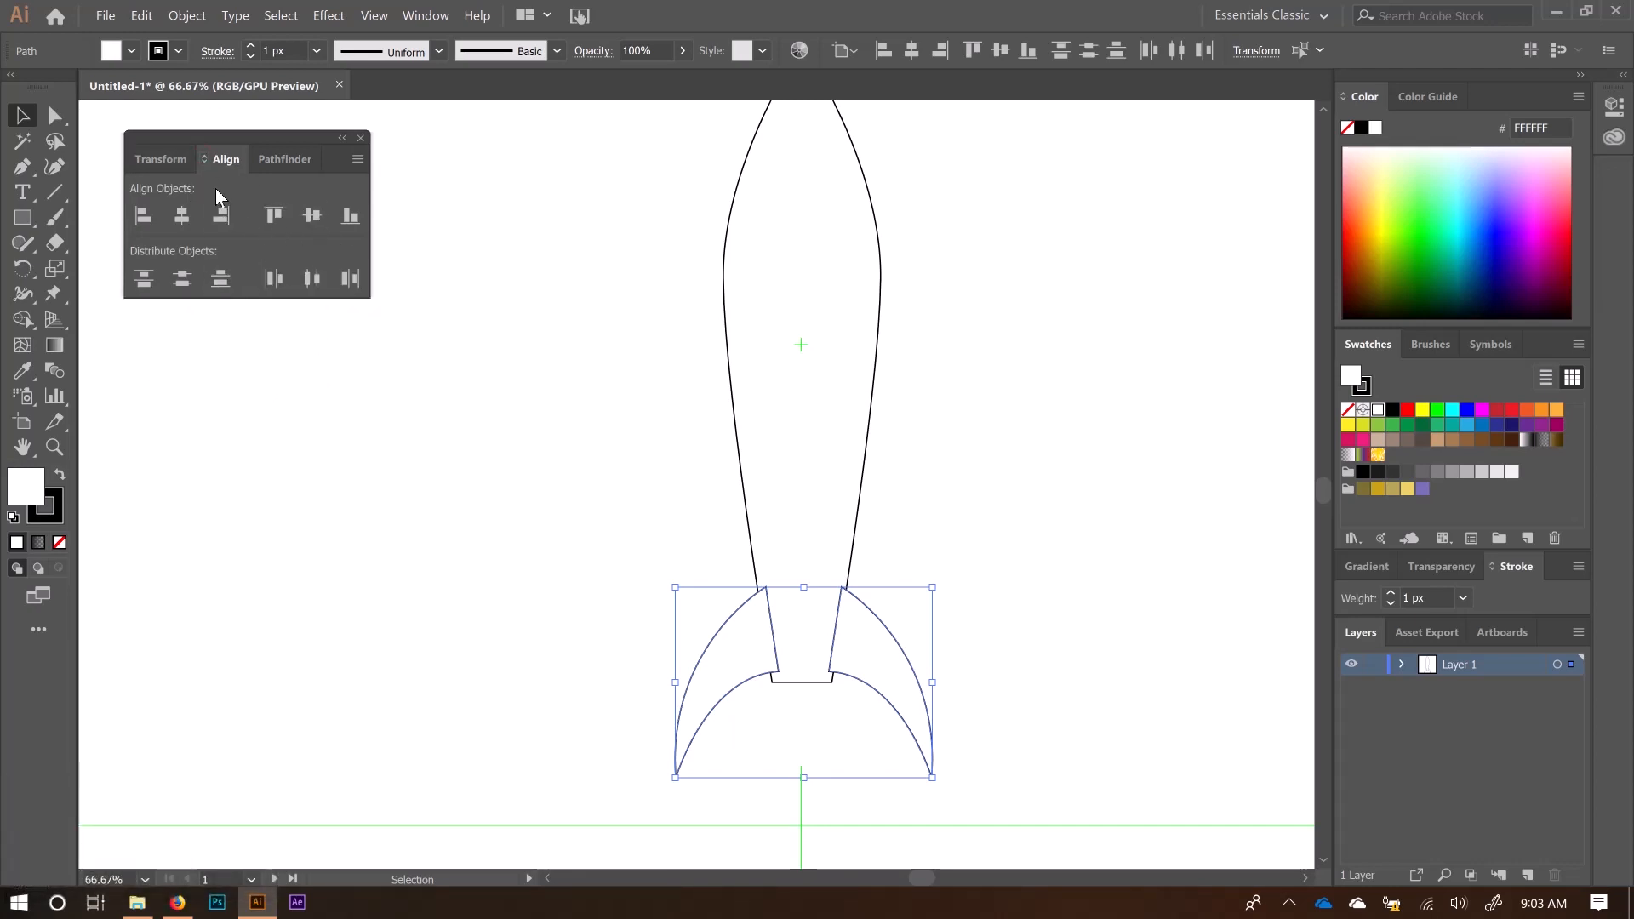
click(203, 160)
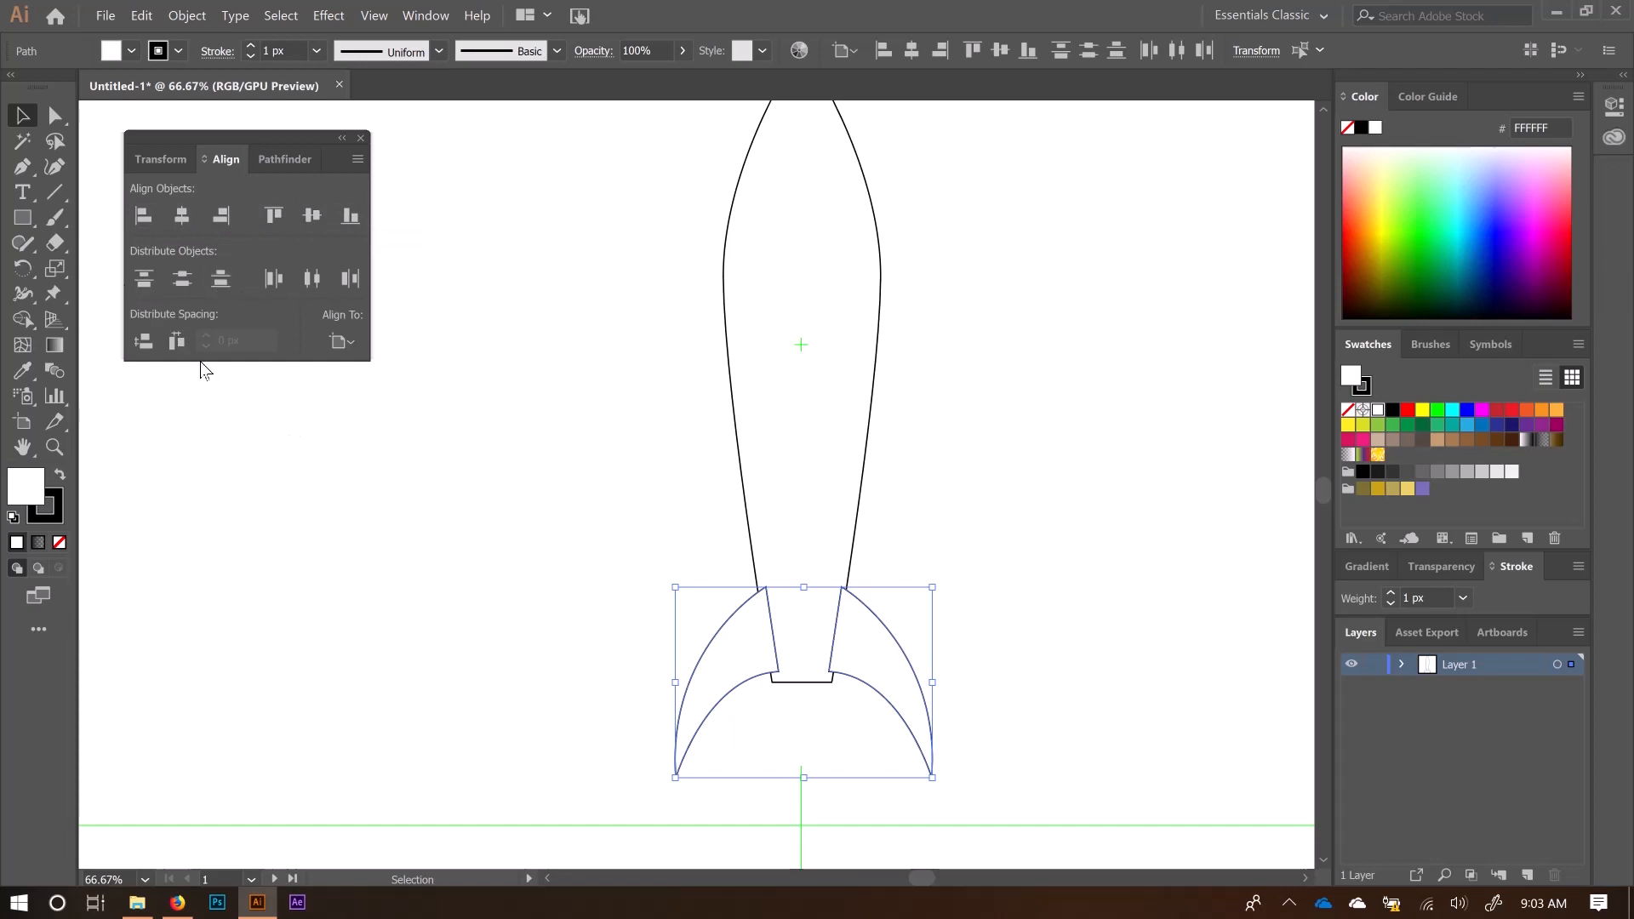
- Try to centre the two ungrouped fins horizontally on the artboard, then undo the alignment and deselect them
click(181, 217)
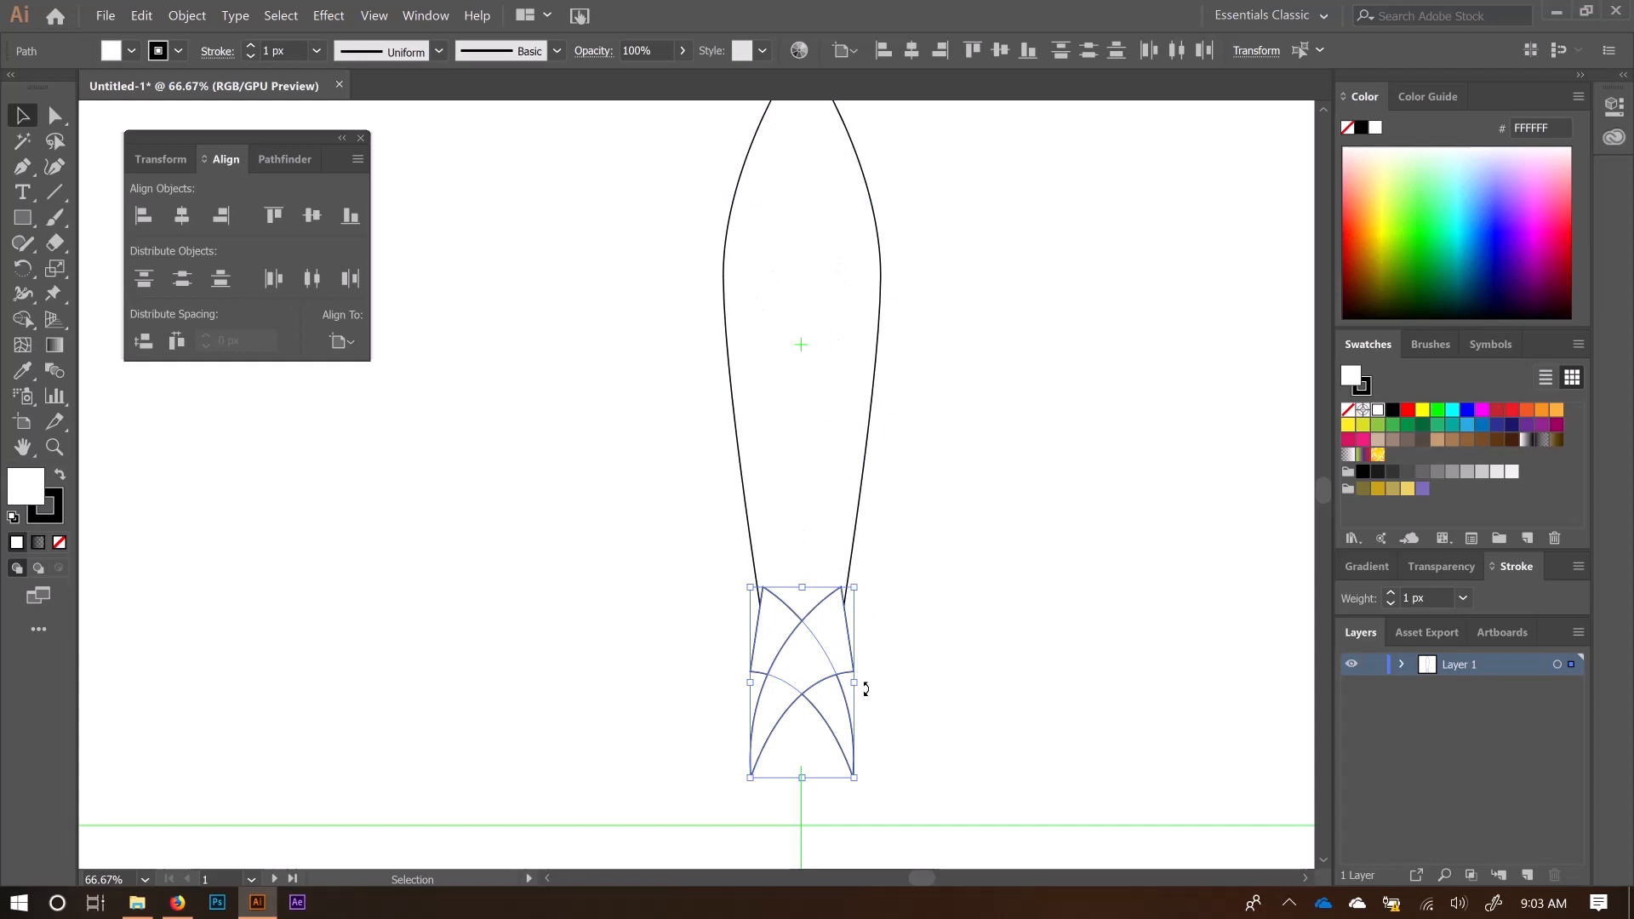
key(ctrl+z)
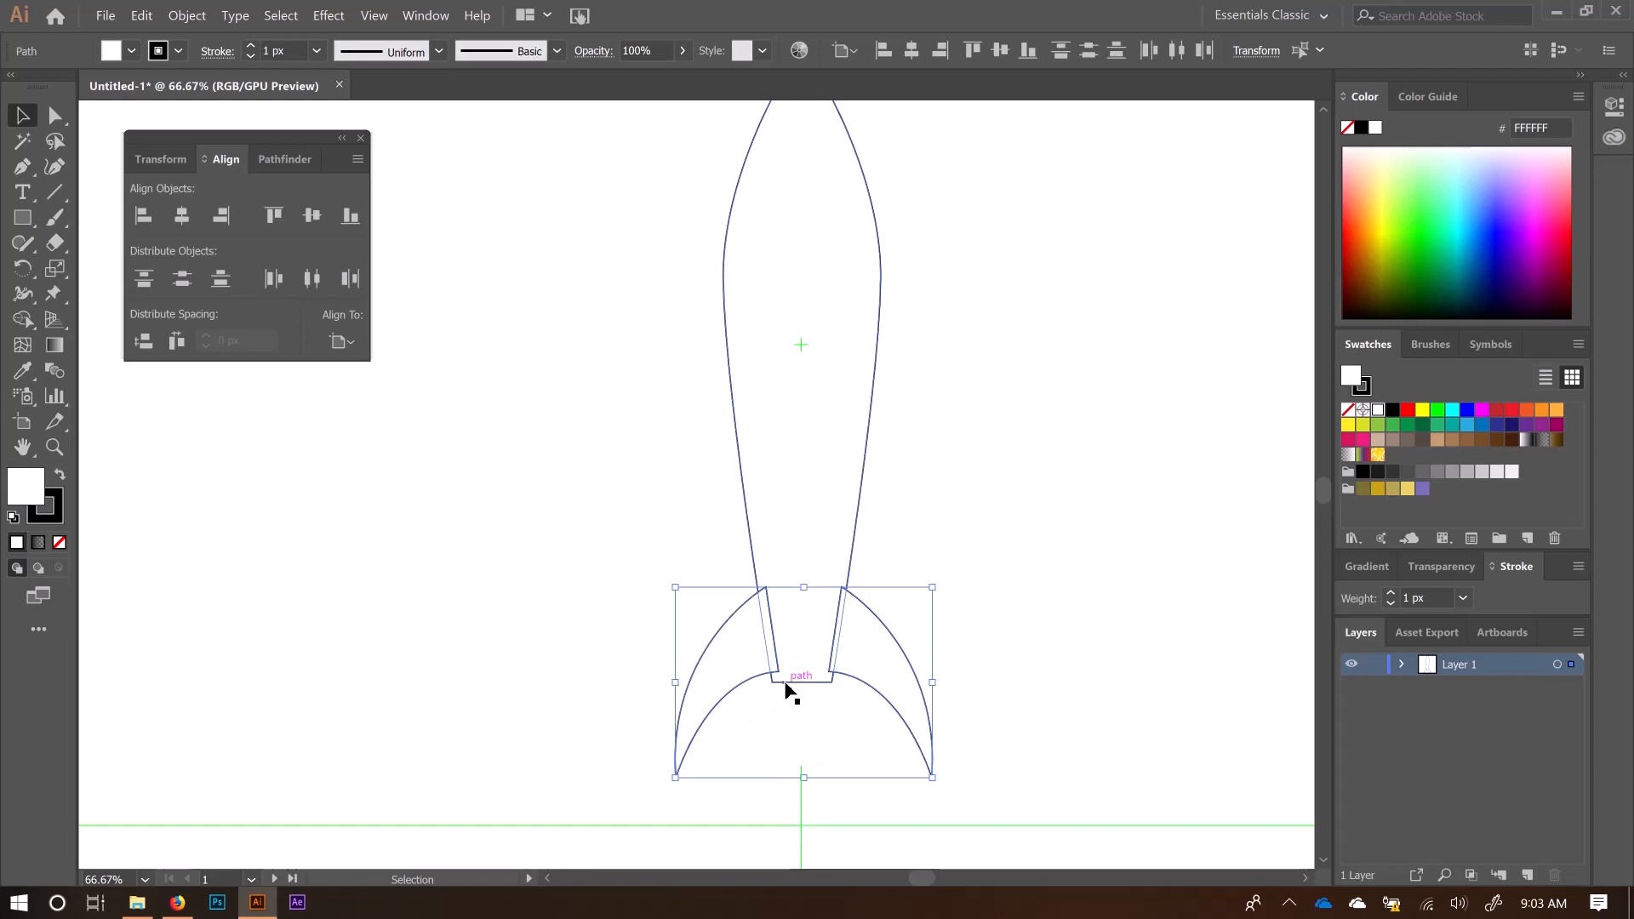
click(889, 646)
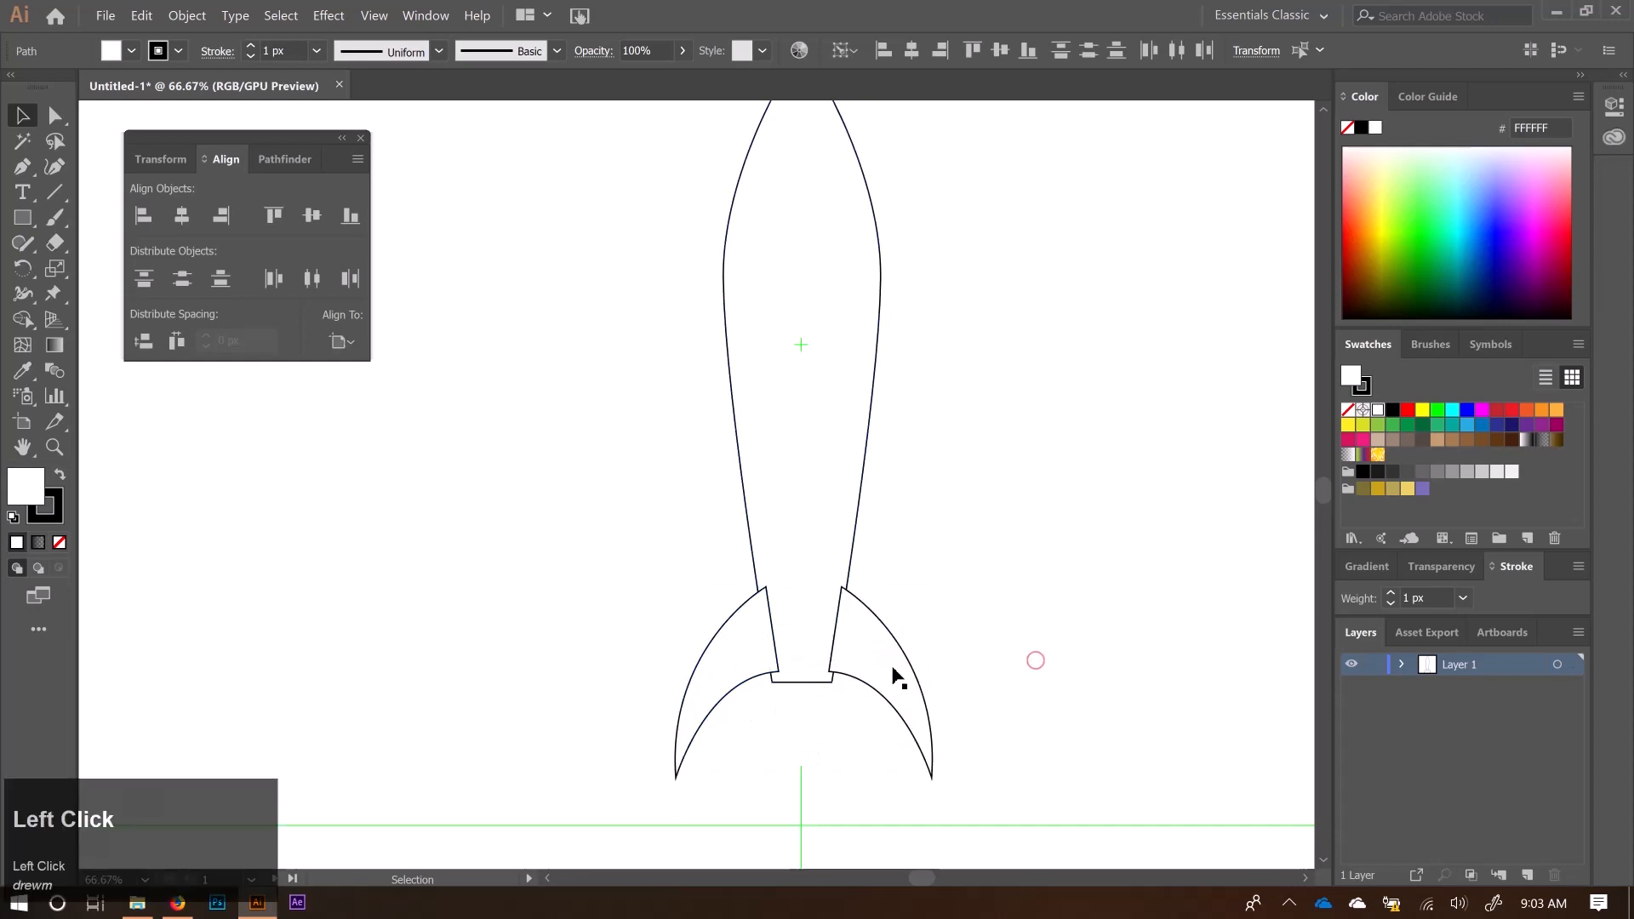
- Expand Layer 1 and target its paths one at a time to identify the body and each tail fin
click(896, 673)
click(746, 693)
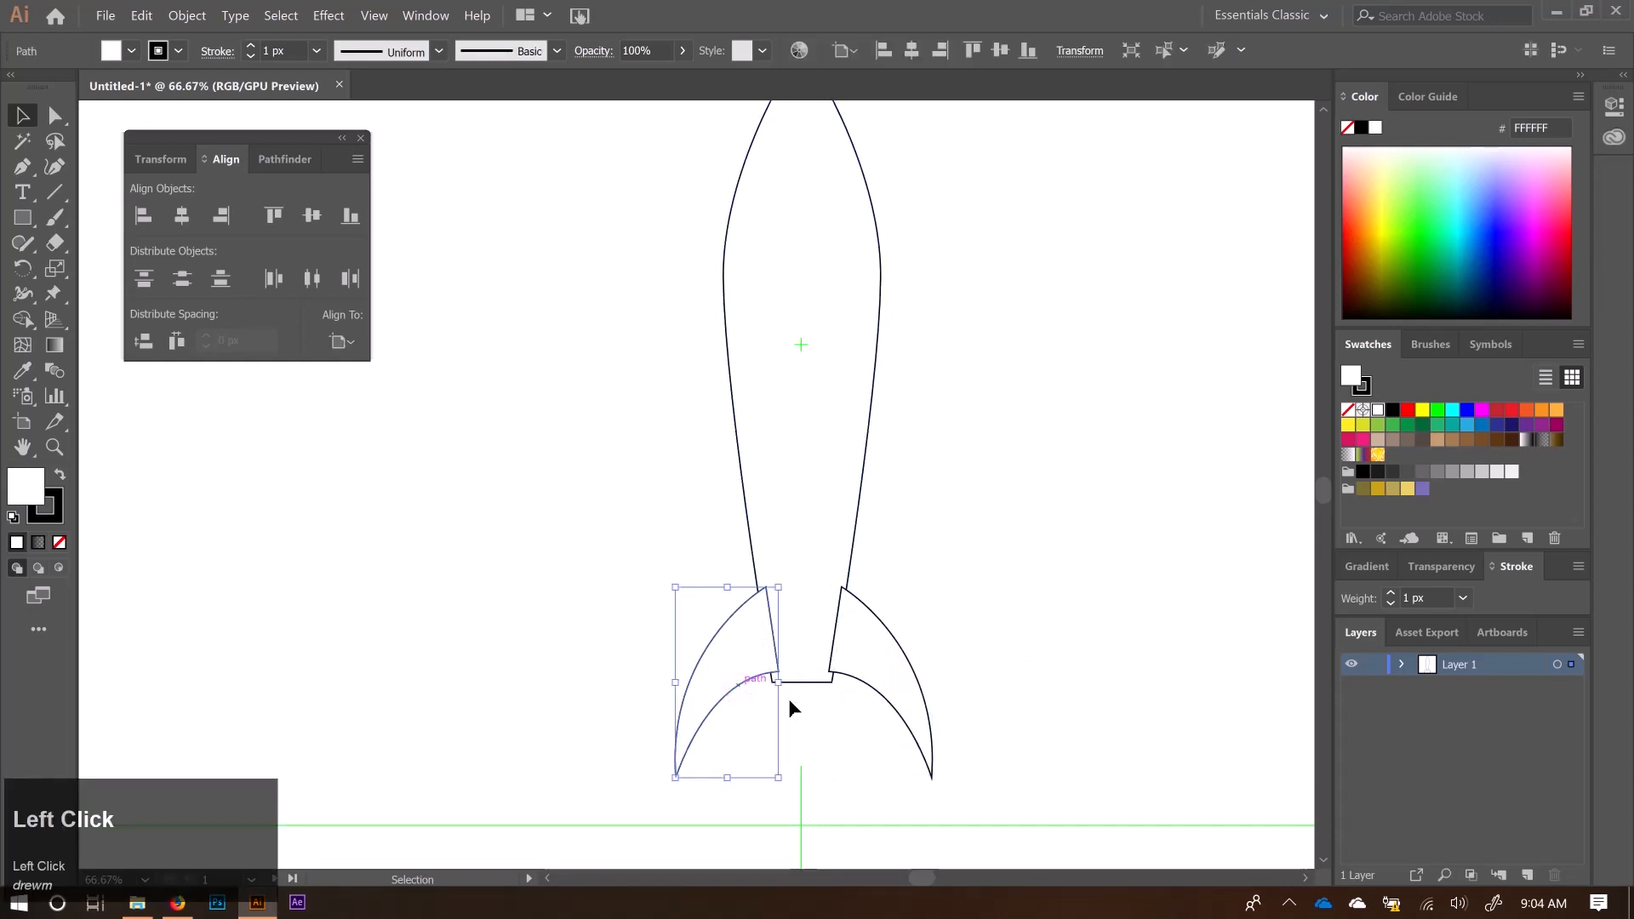
shift+click(880, 670)
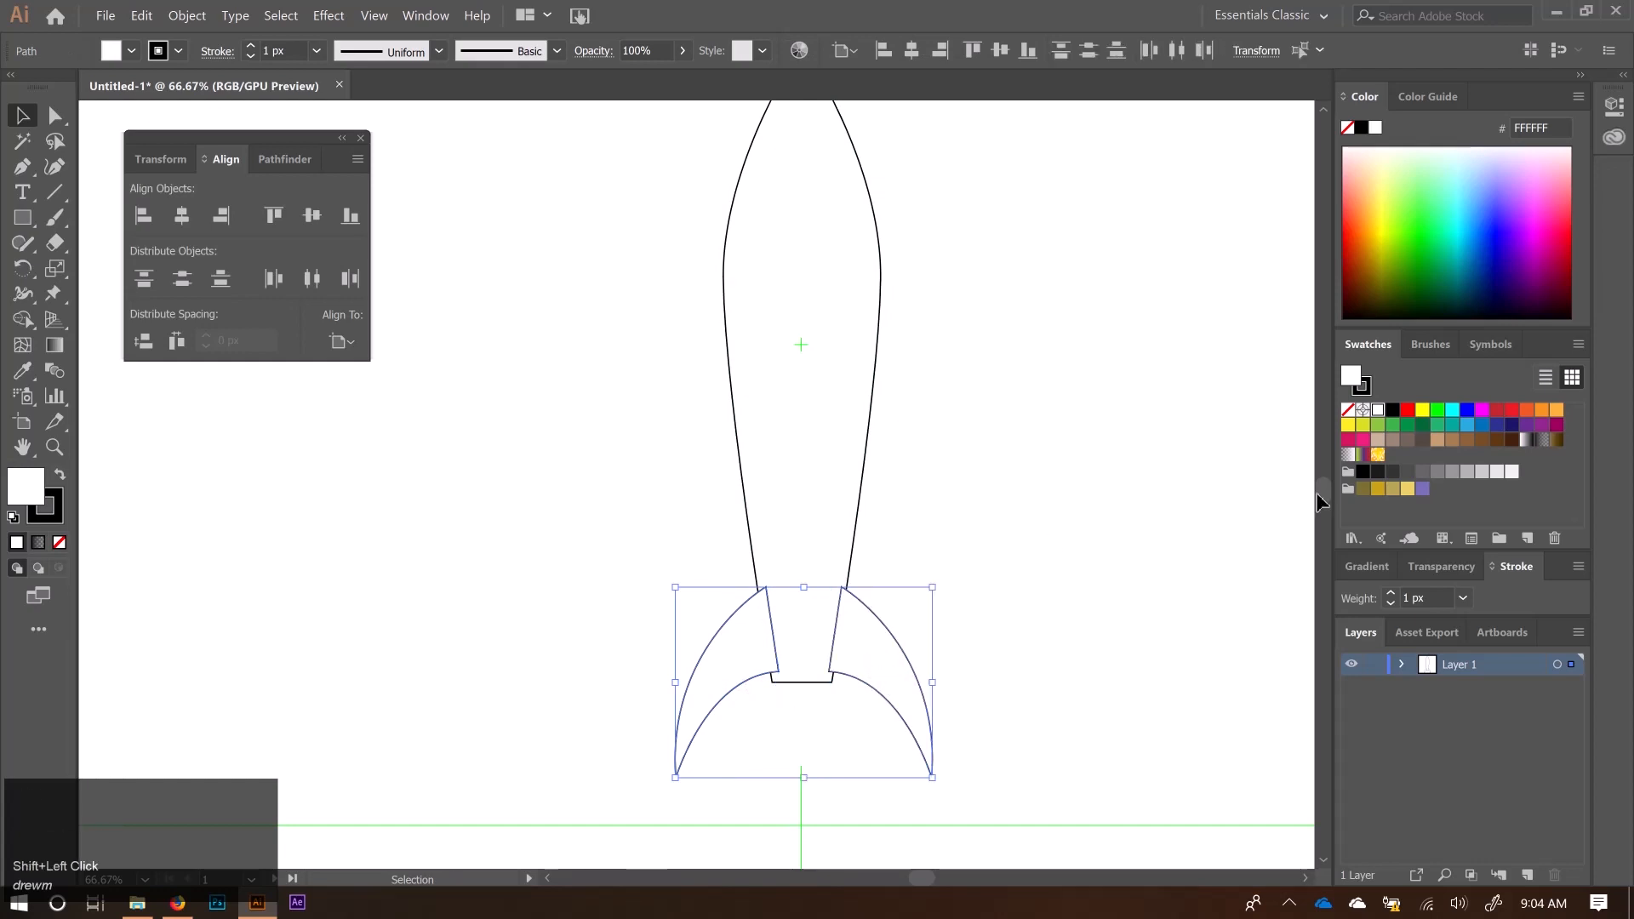
click(1402, 664)
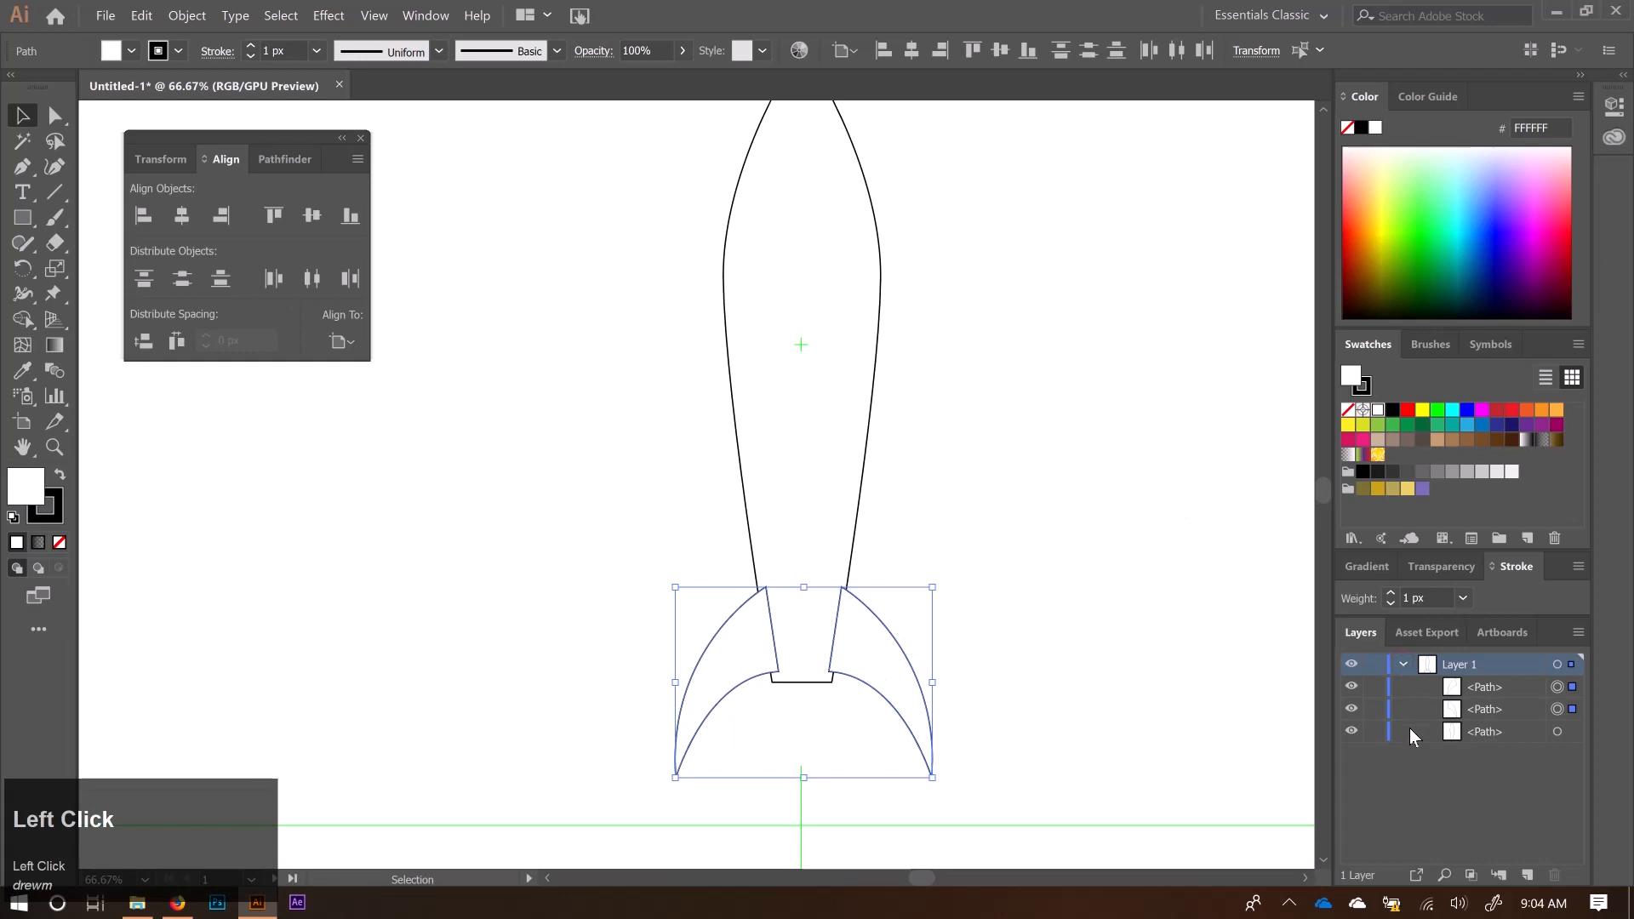
click(1558, 732)
click(1558, 687)
click(1558, 710)
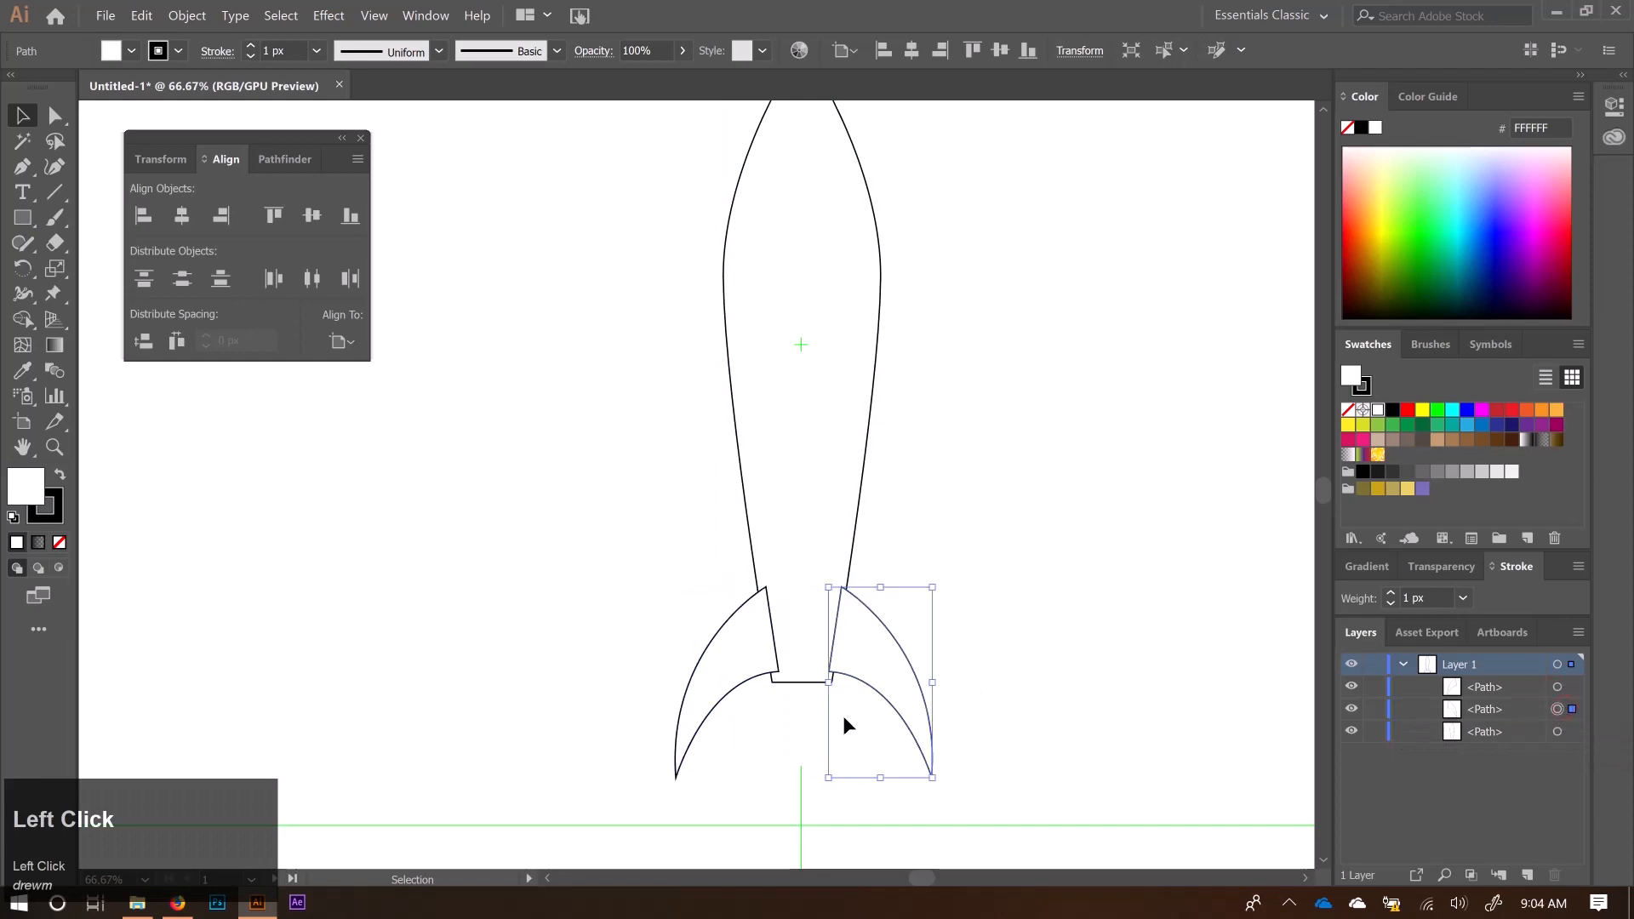
click(1558, 687)
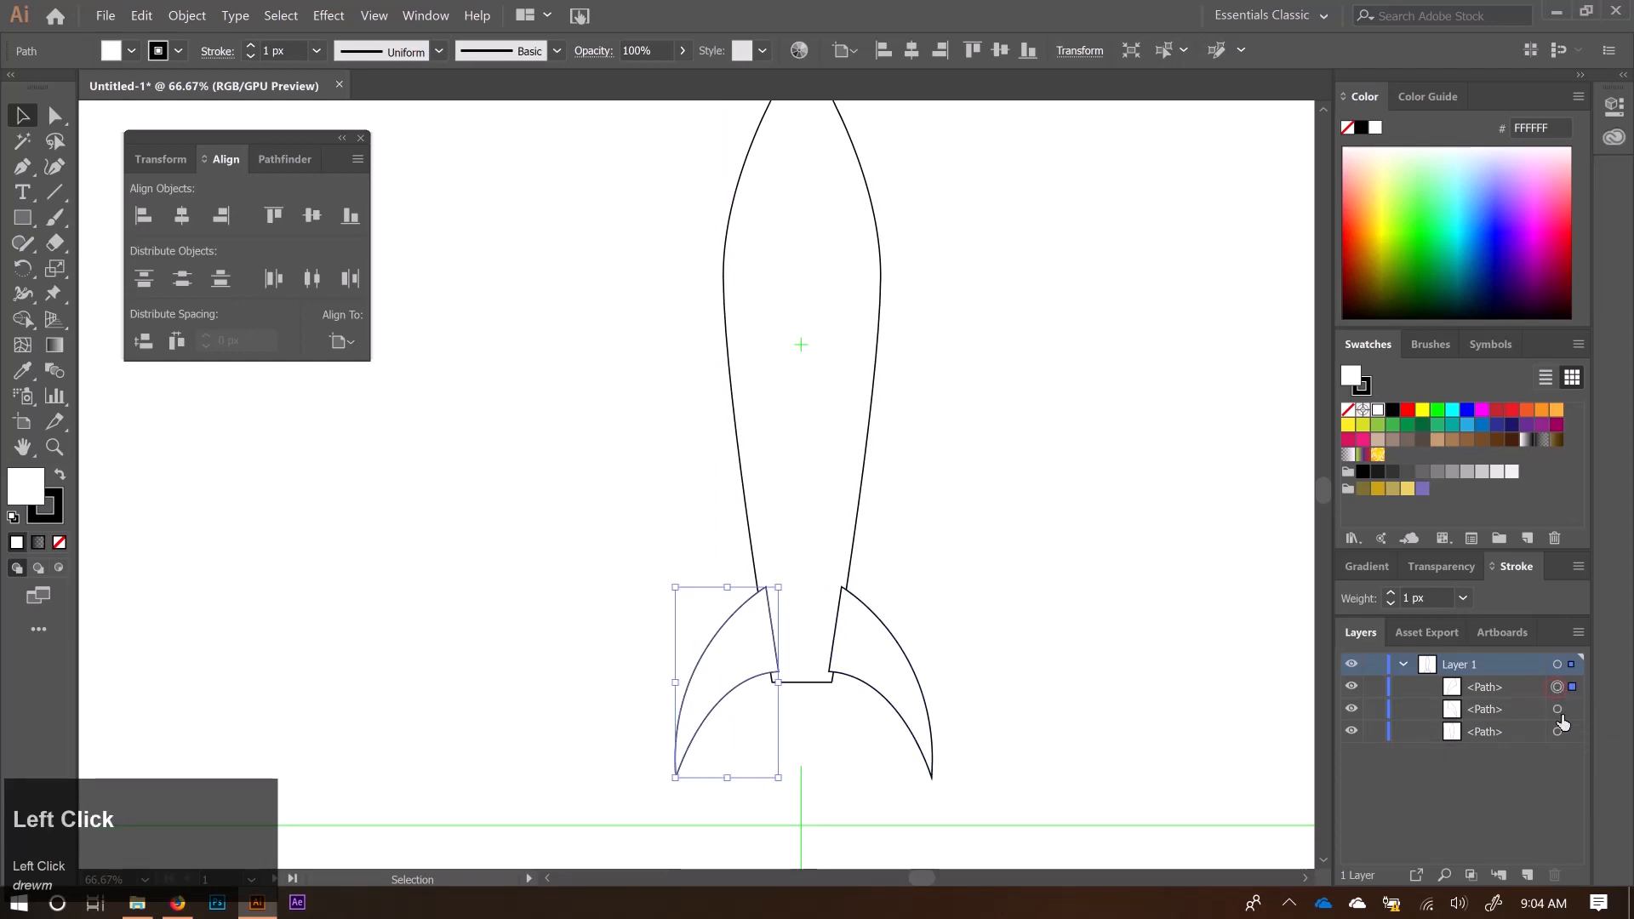
click(1558, 710)
click(1558, 732)
click(1558, 710)
click(1558, 687)
click(1558, 709)
click(1558, 687)
click(1528, 685)
click(1516, 710)
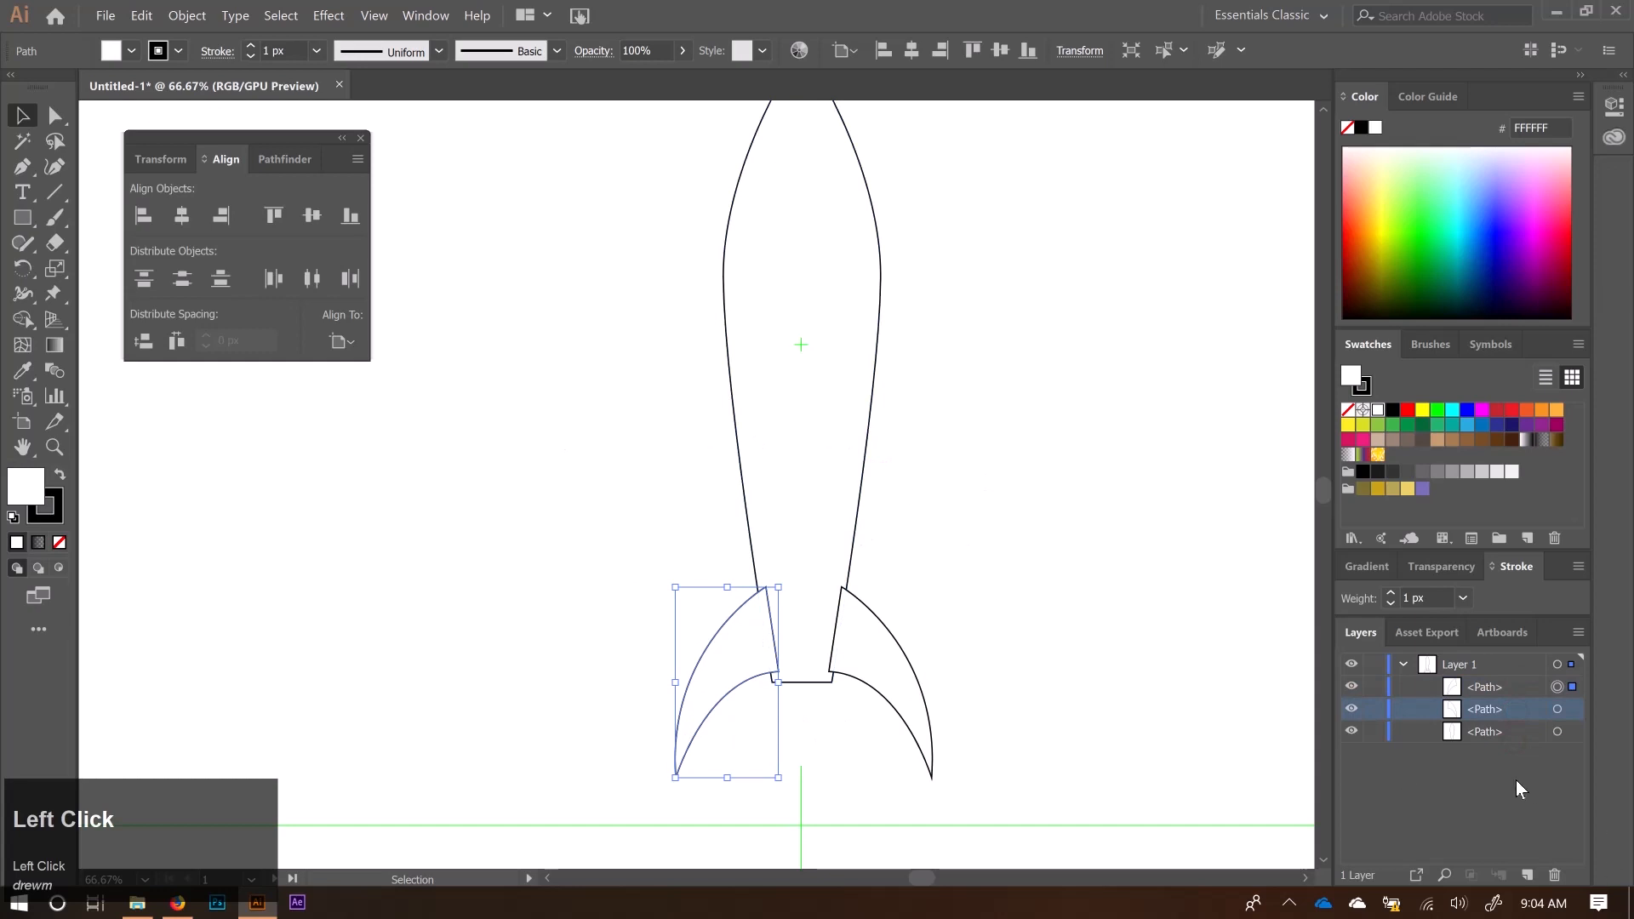
click(1452, 749)
- Select both tail fins and group them
click(1558, 709)
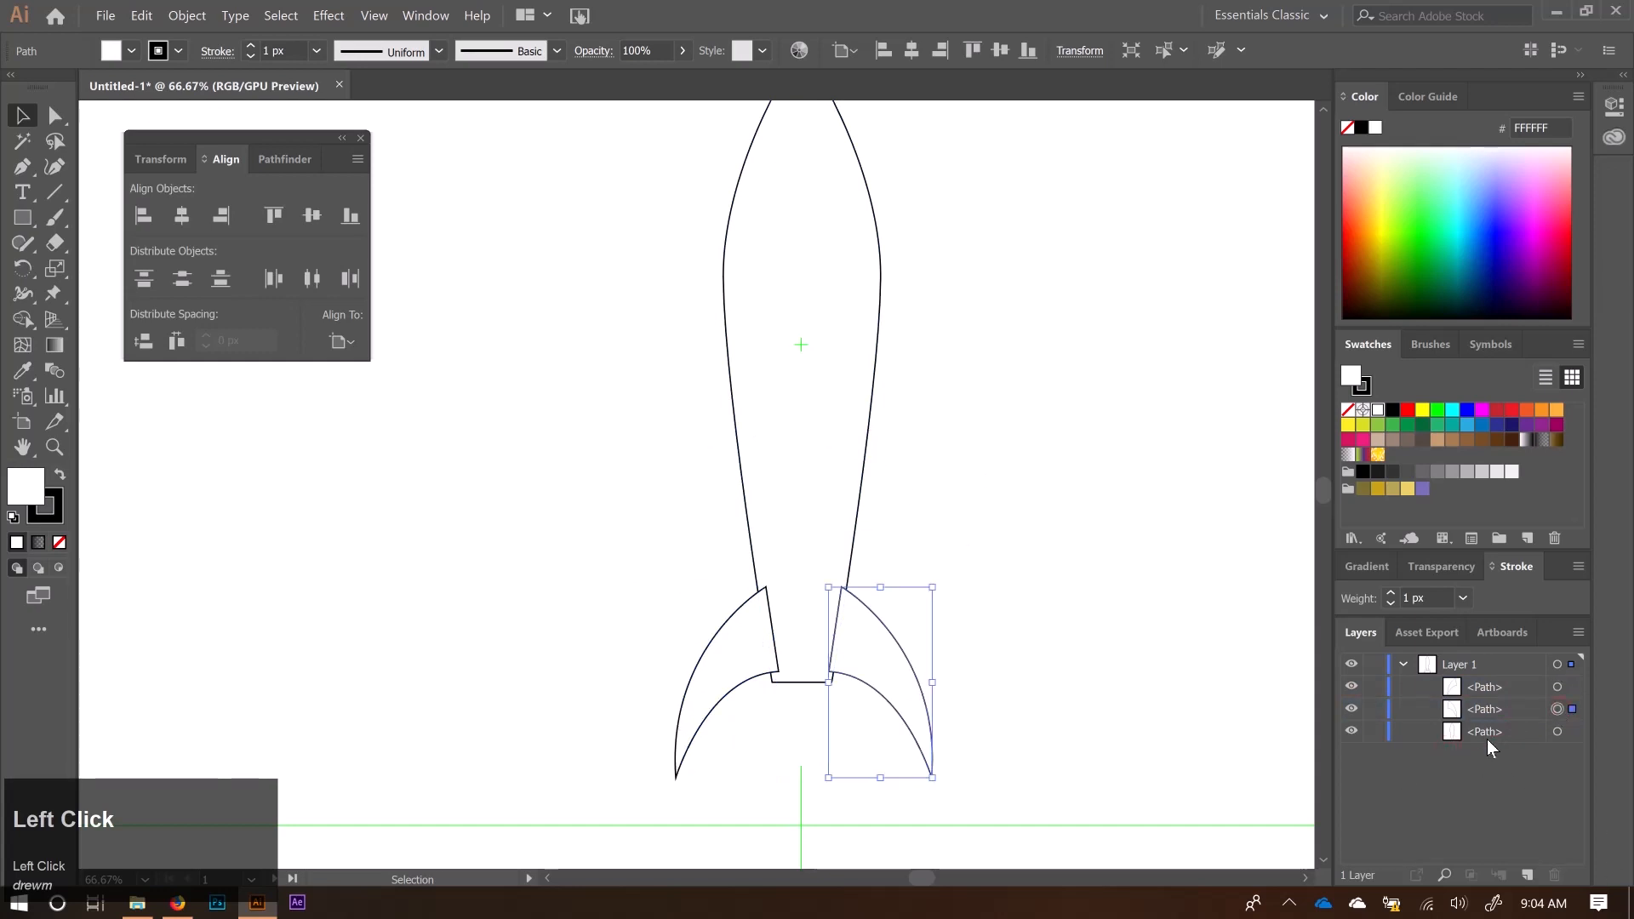
shift+click(1558, 687)
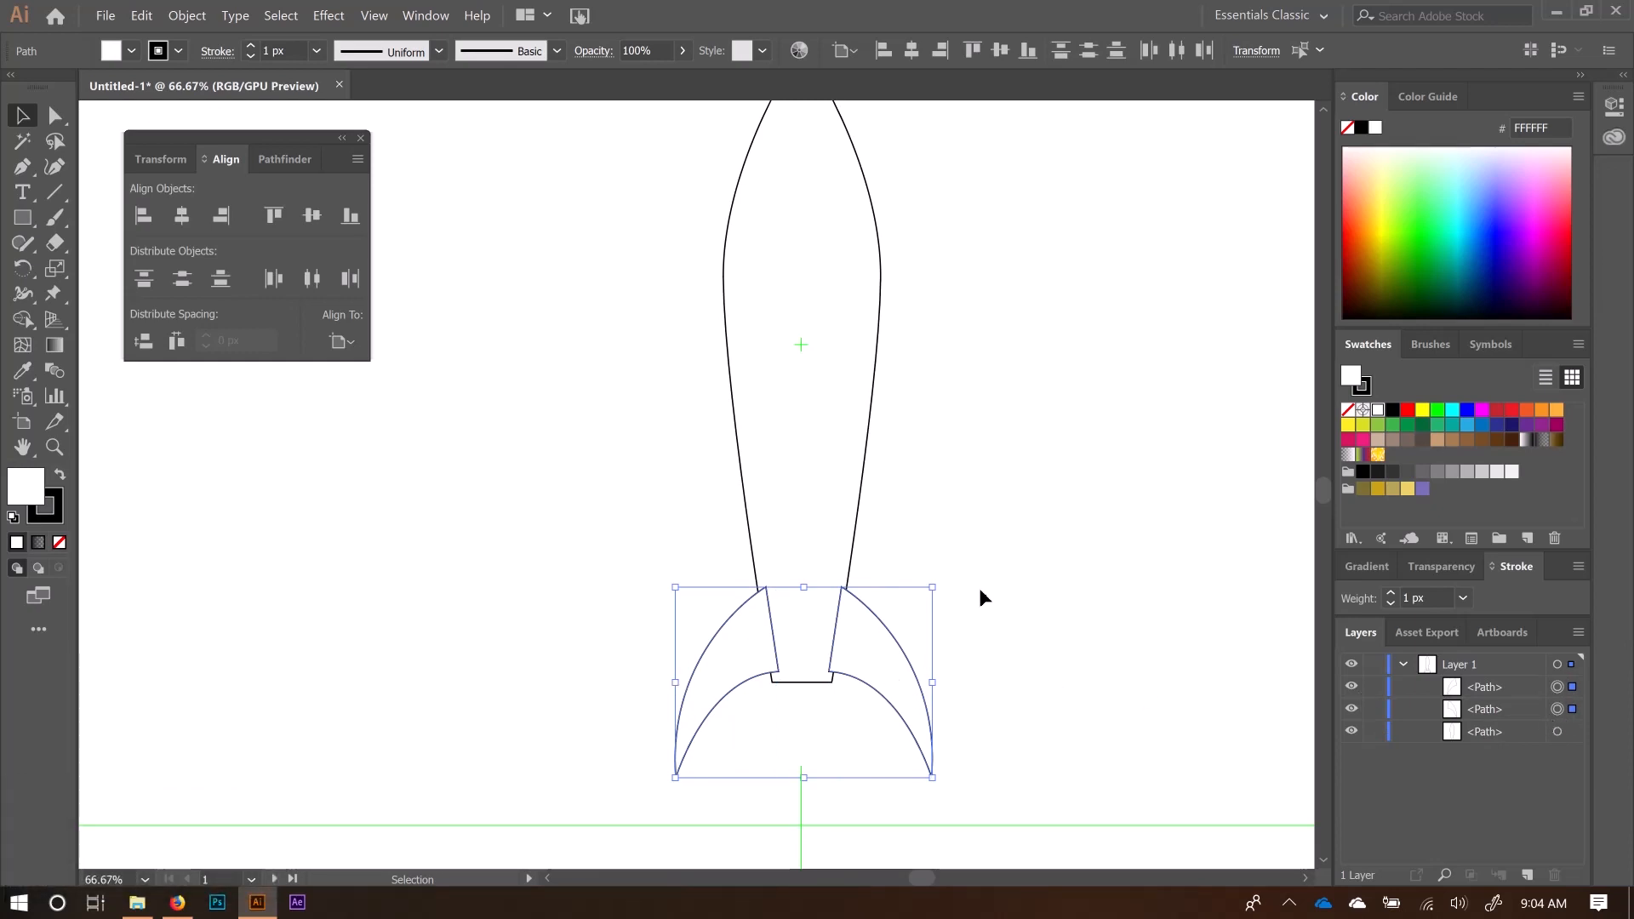
key(ctrl+g)
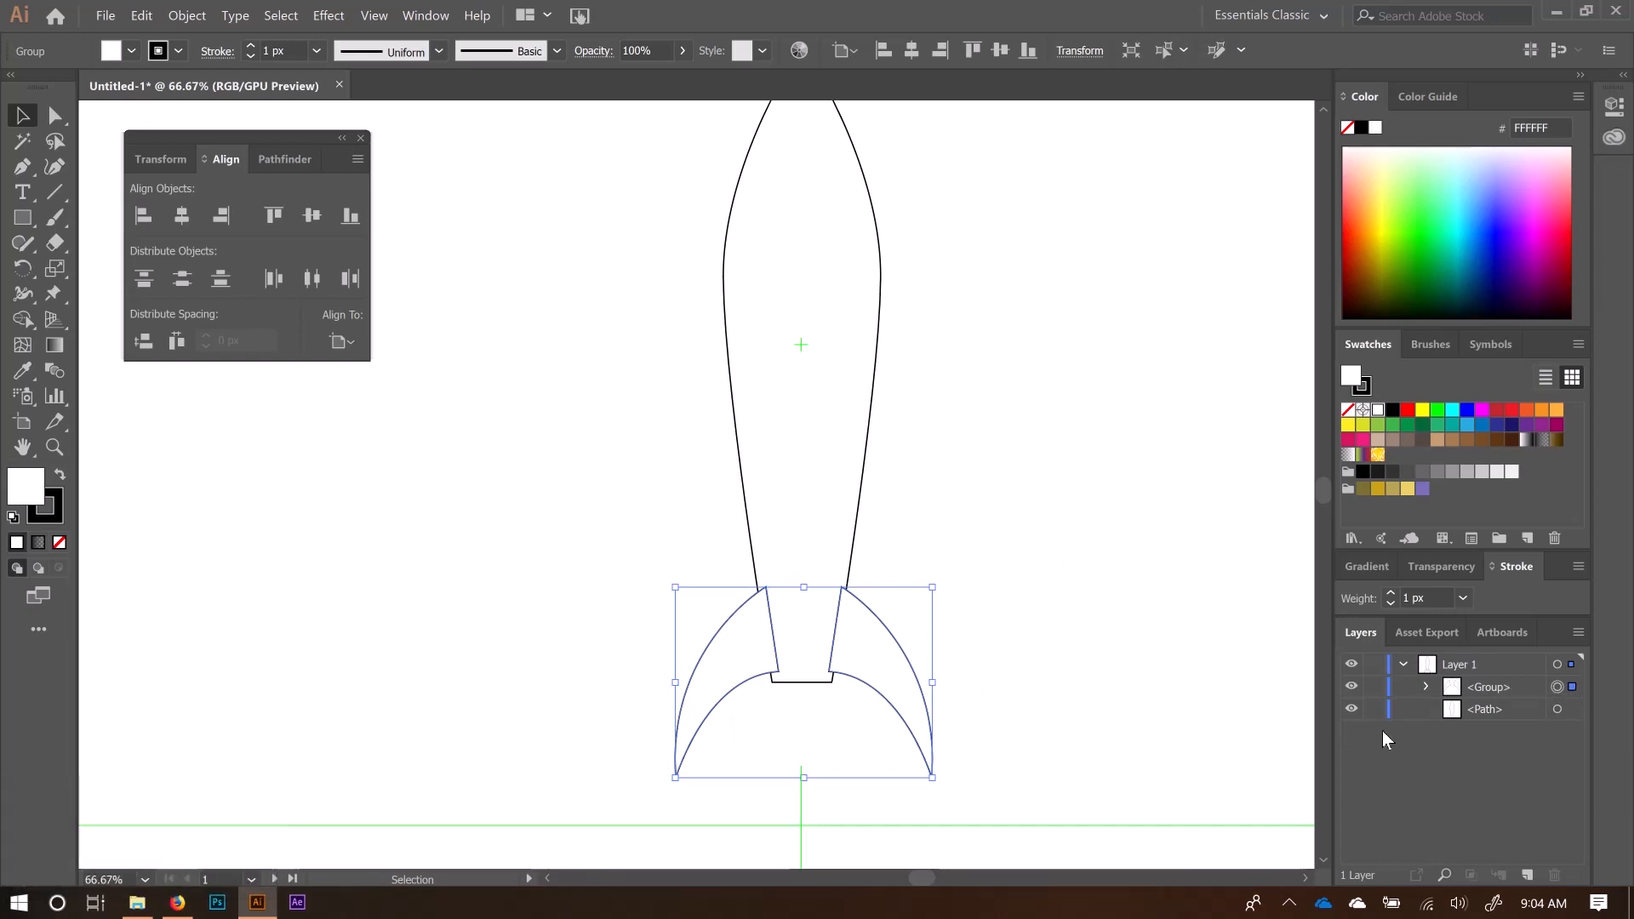
- Expand the fin group in the layer list and target each fin inside it to examine its contents
click(1425, 687)
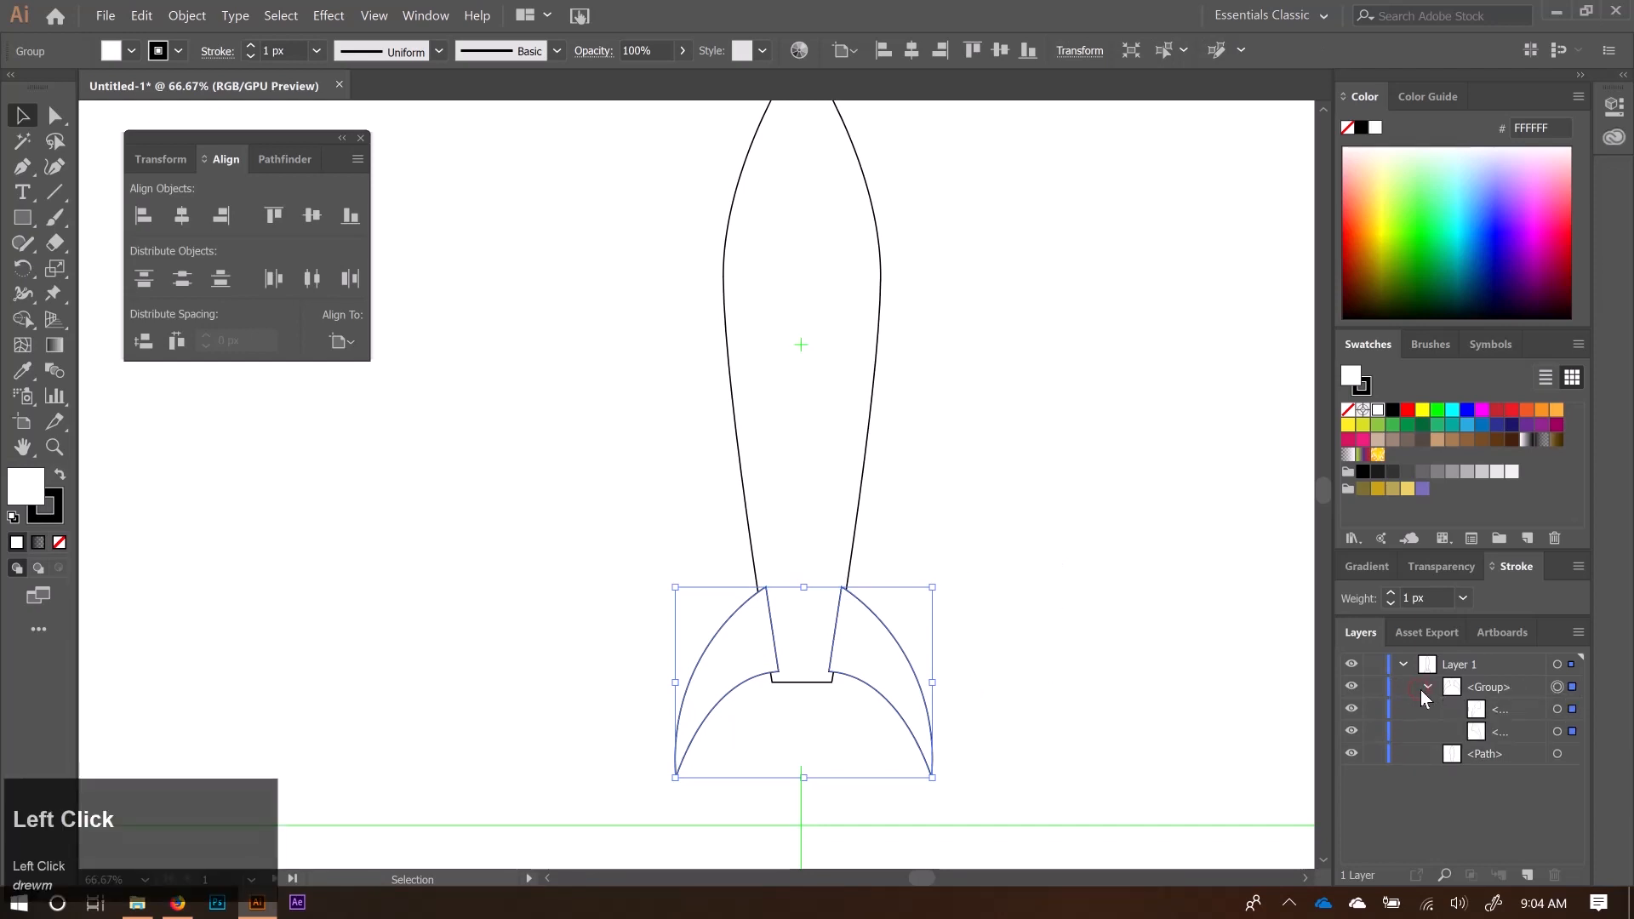
click(1559, 730)
click(1559, 709)
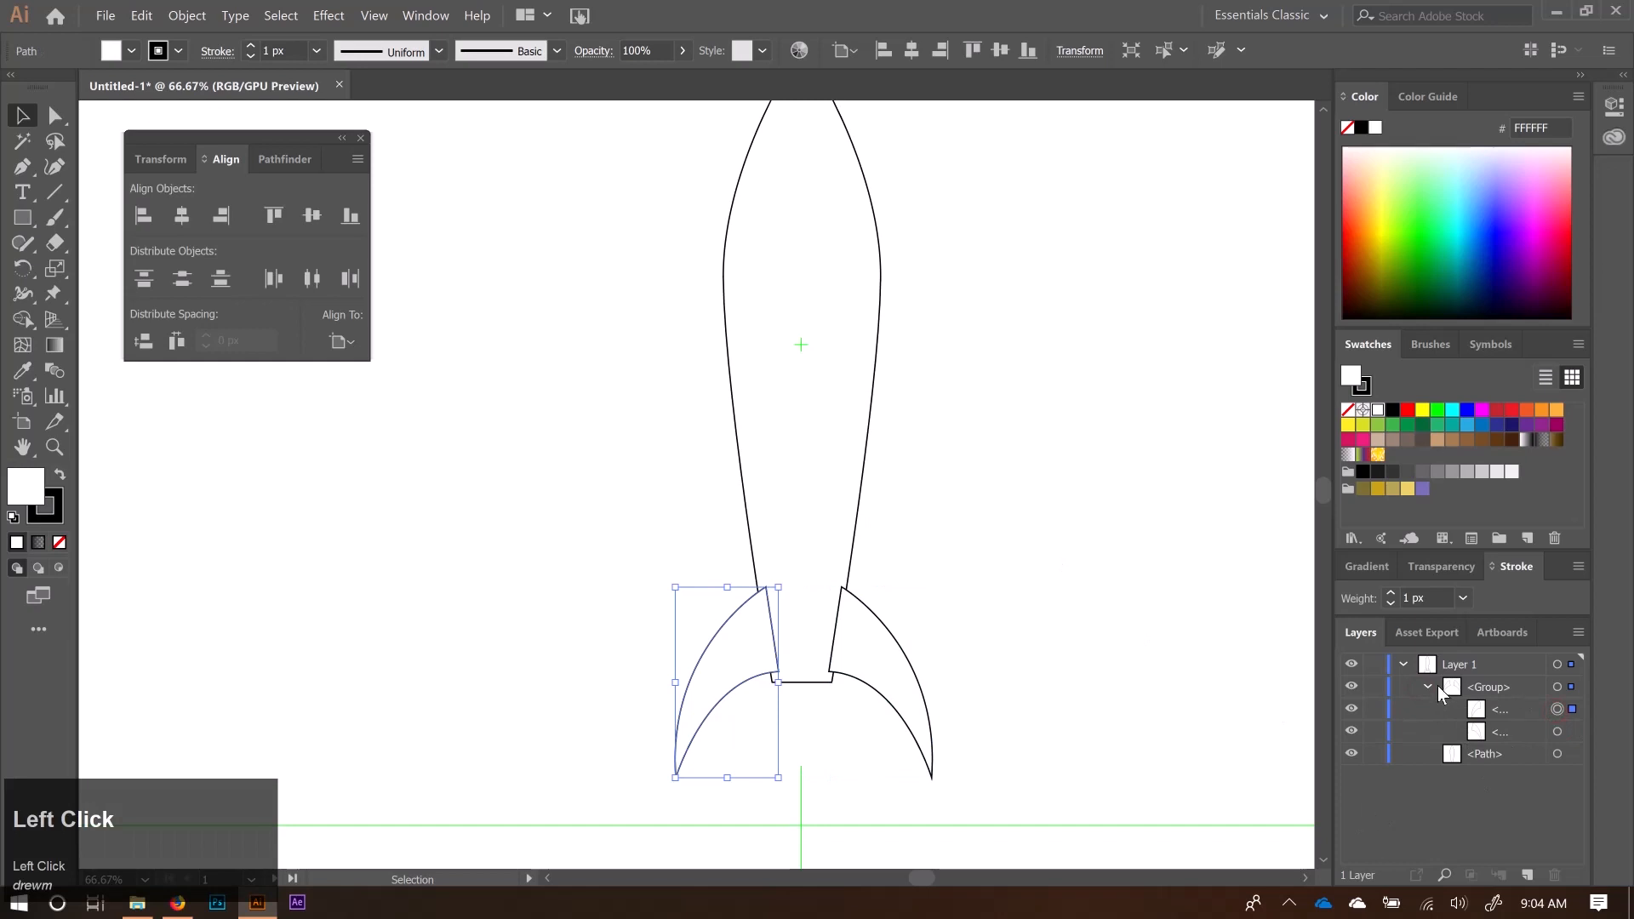
- Centre the whole fin group horizontally on the artboard, then clear the selection
click(1559, 687)
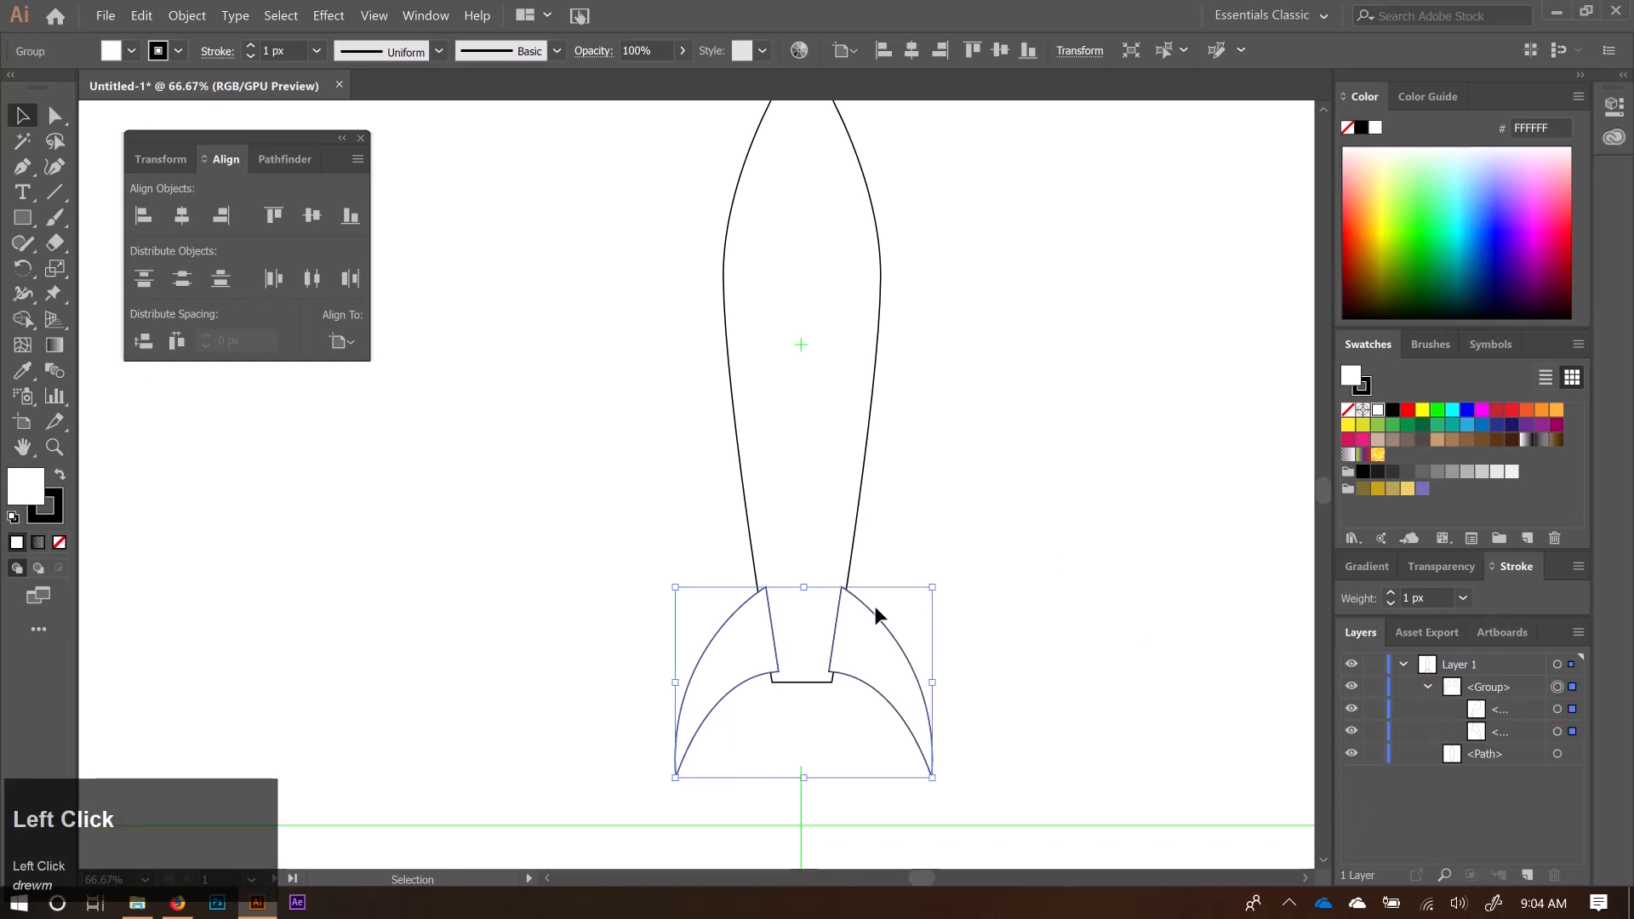
click(183, 218)
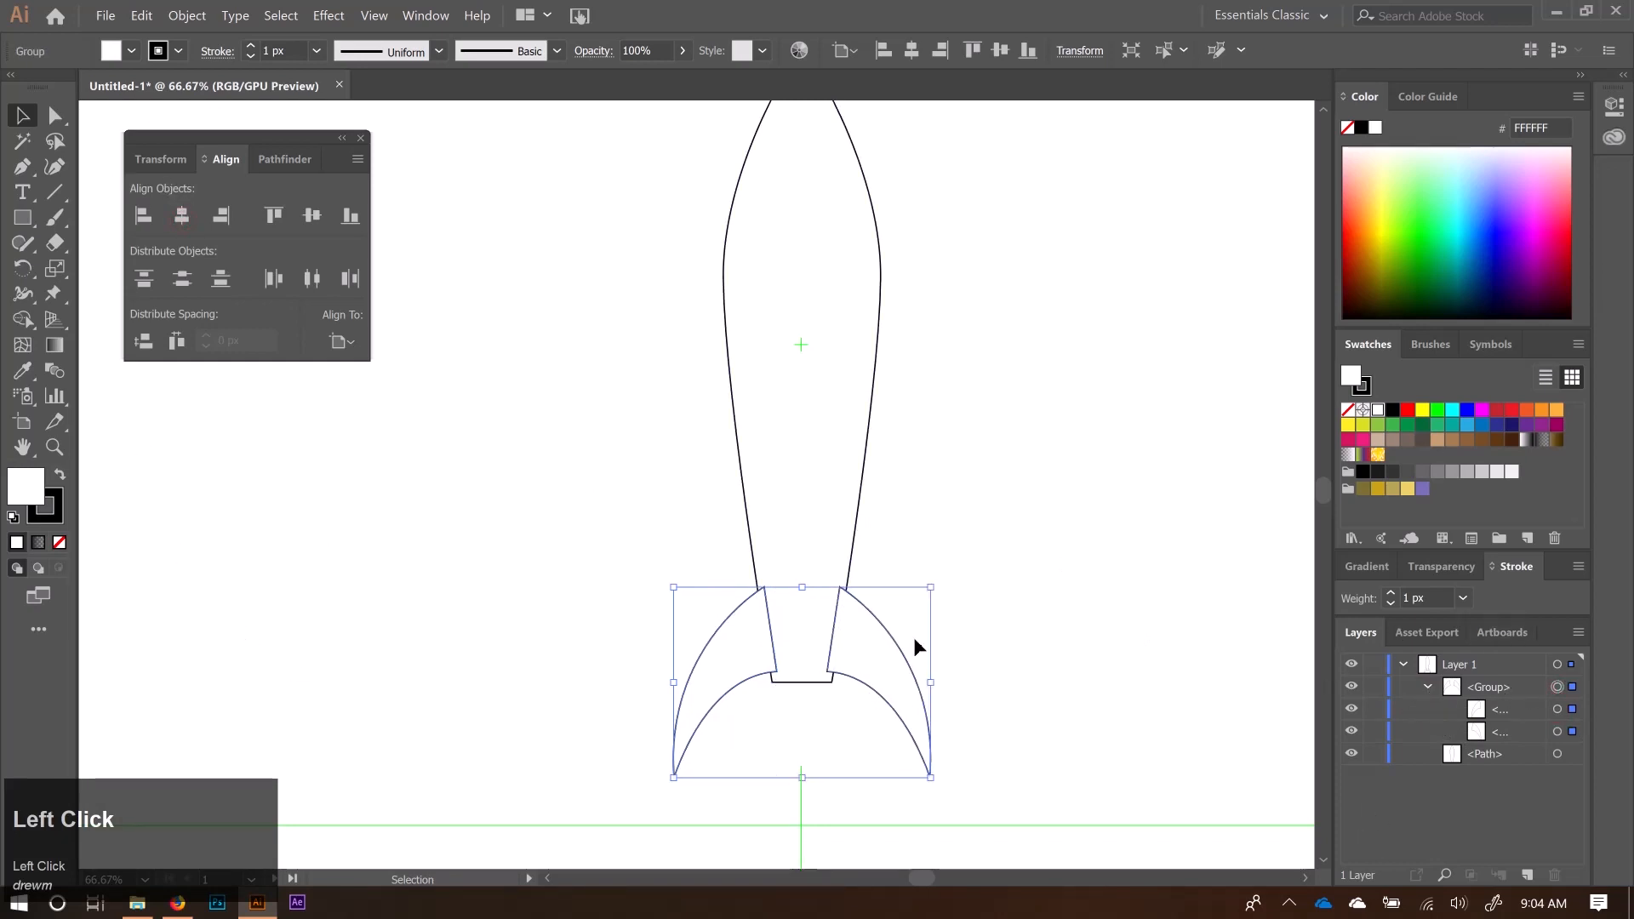
click(821, 654)
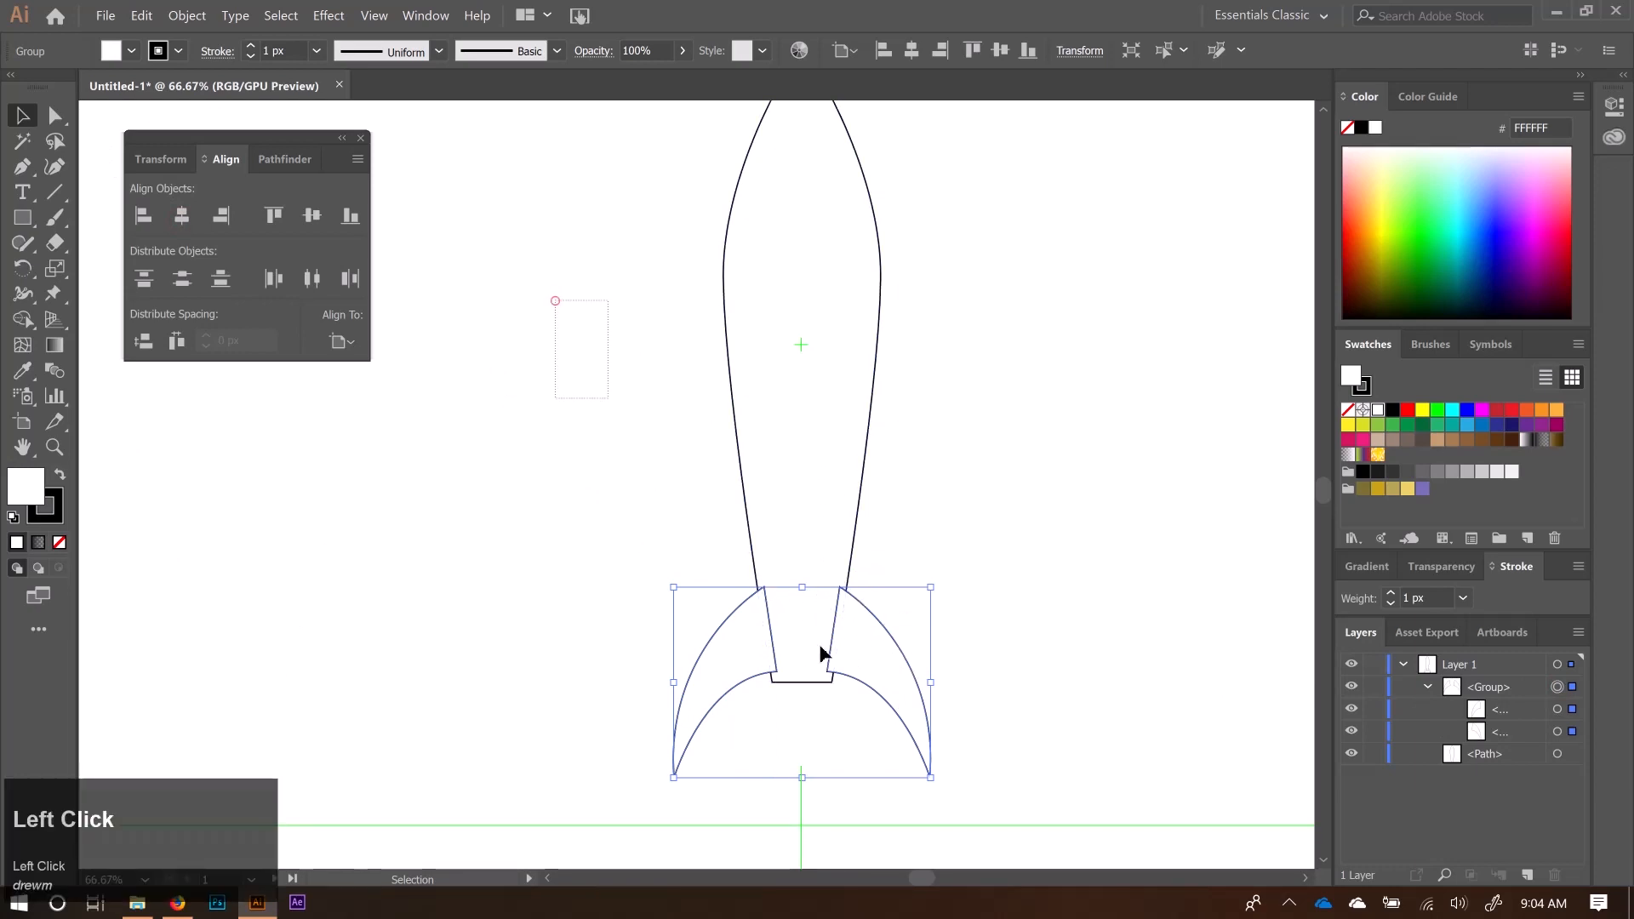
drag(555, 301, 824, 651)
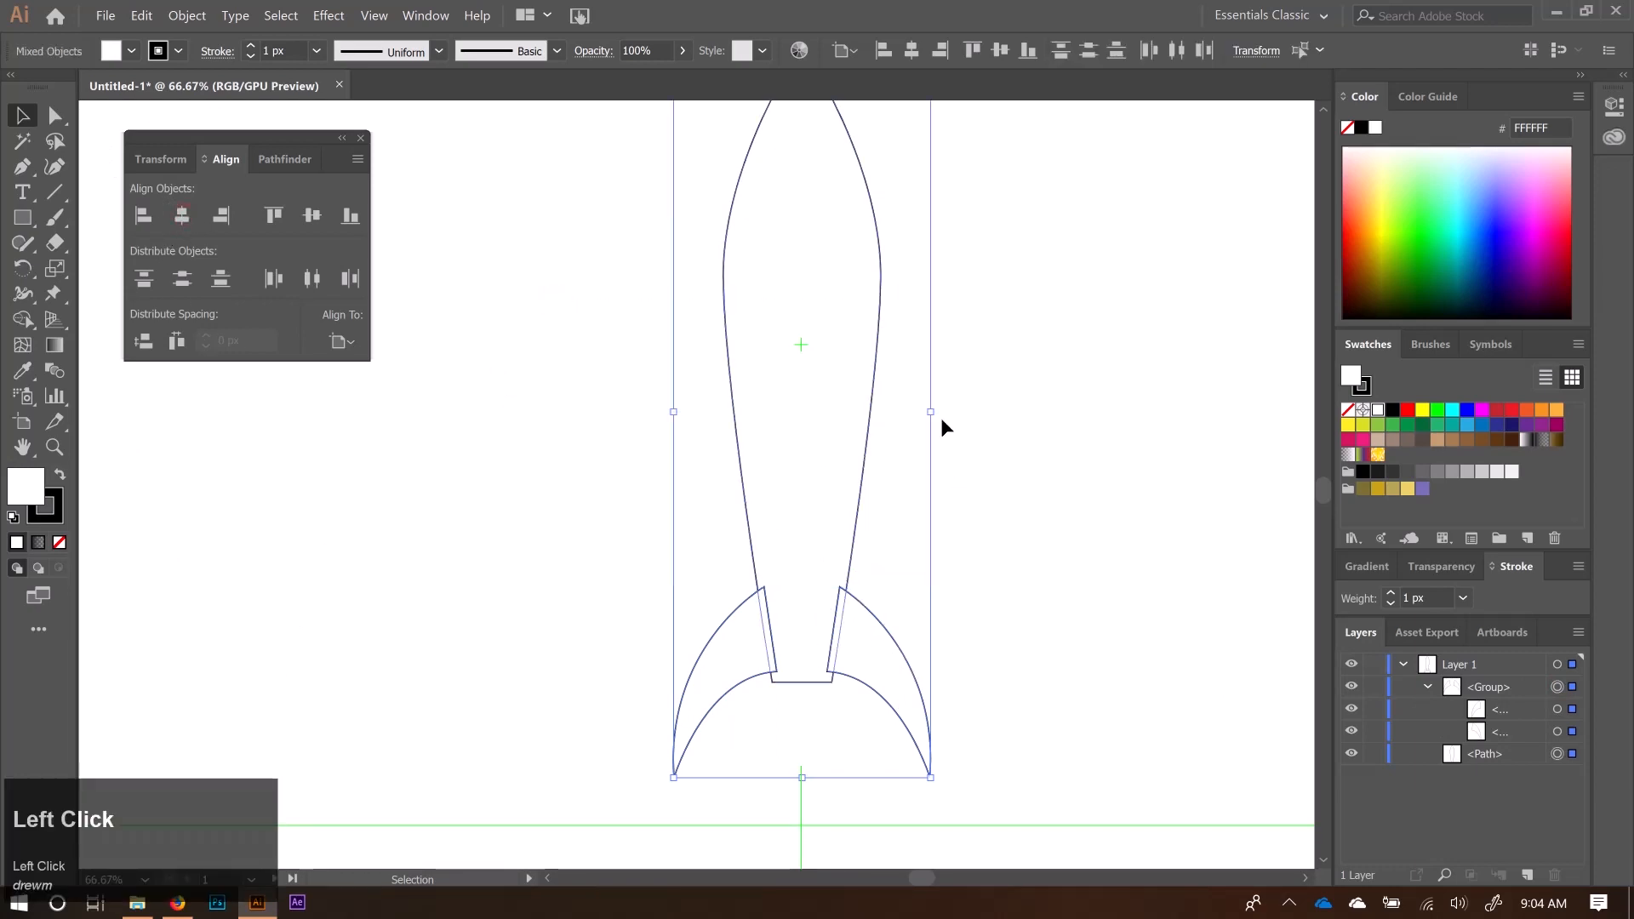
click(1116, 611)
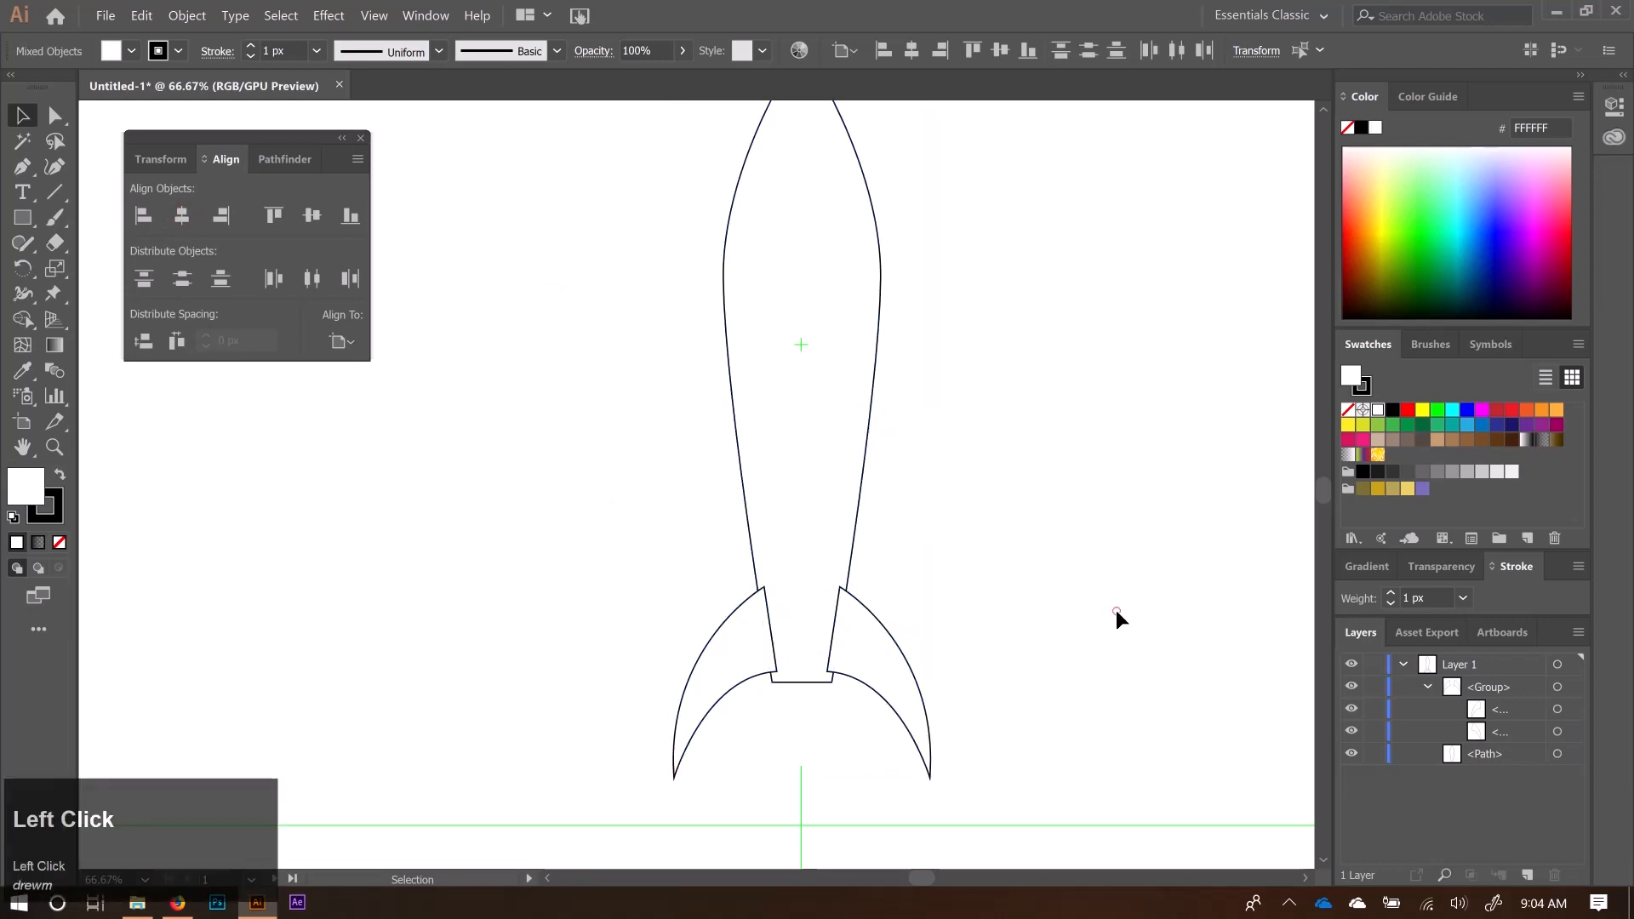
- Collapse the fin group and move it below the body path in the layer order, then deselect it
click(850, 653)
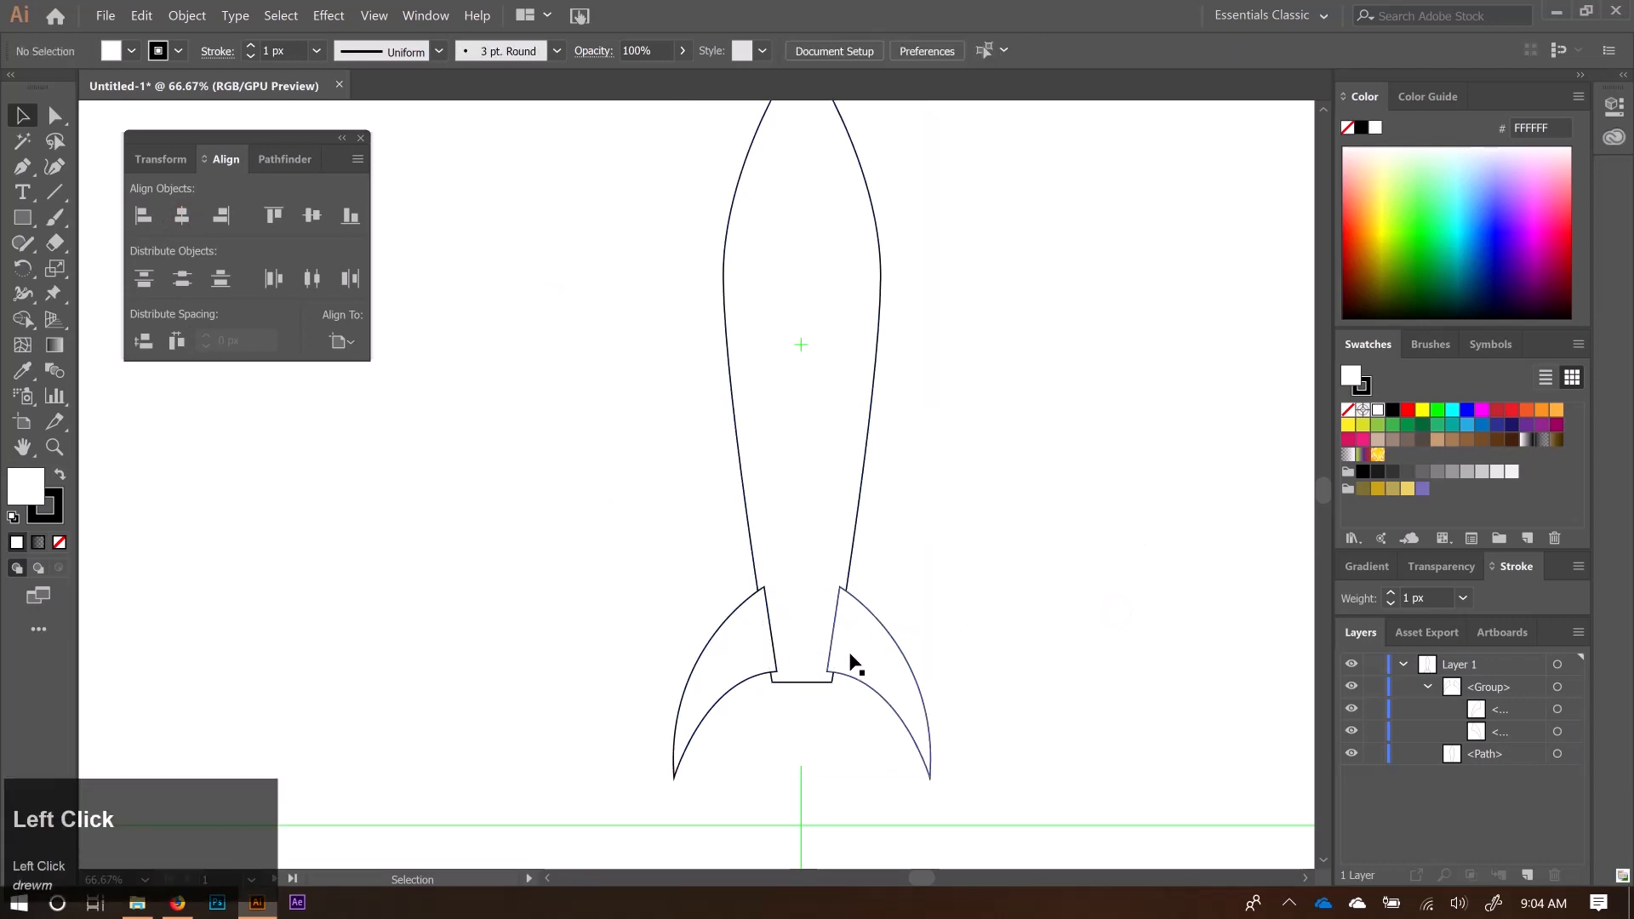
click(1429, 687)
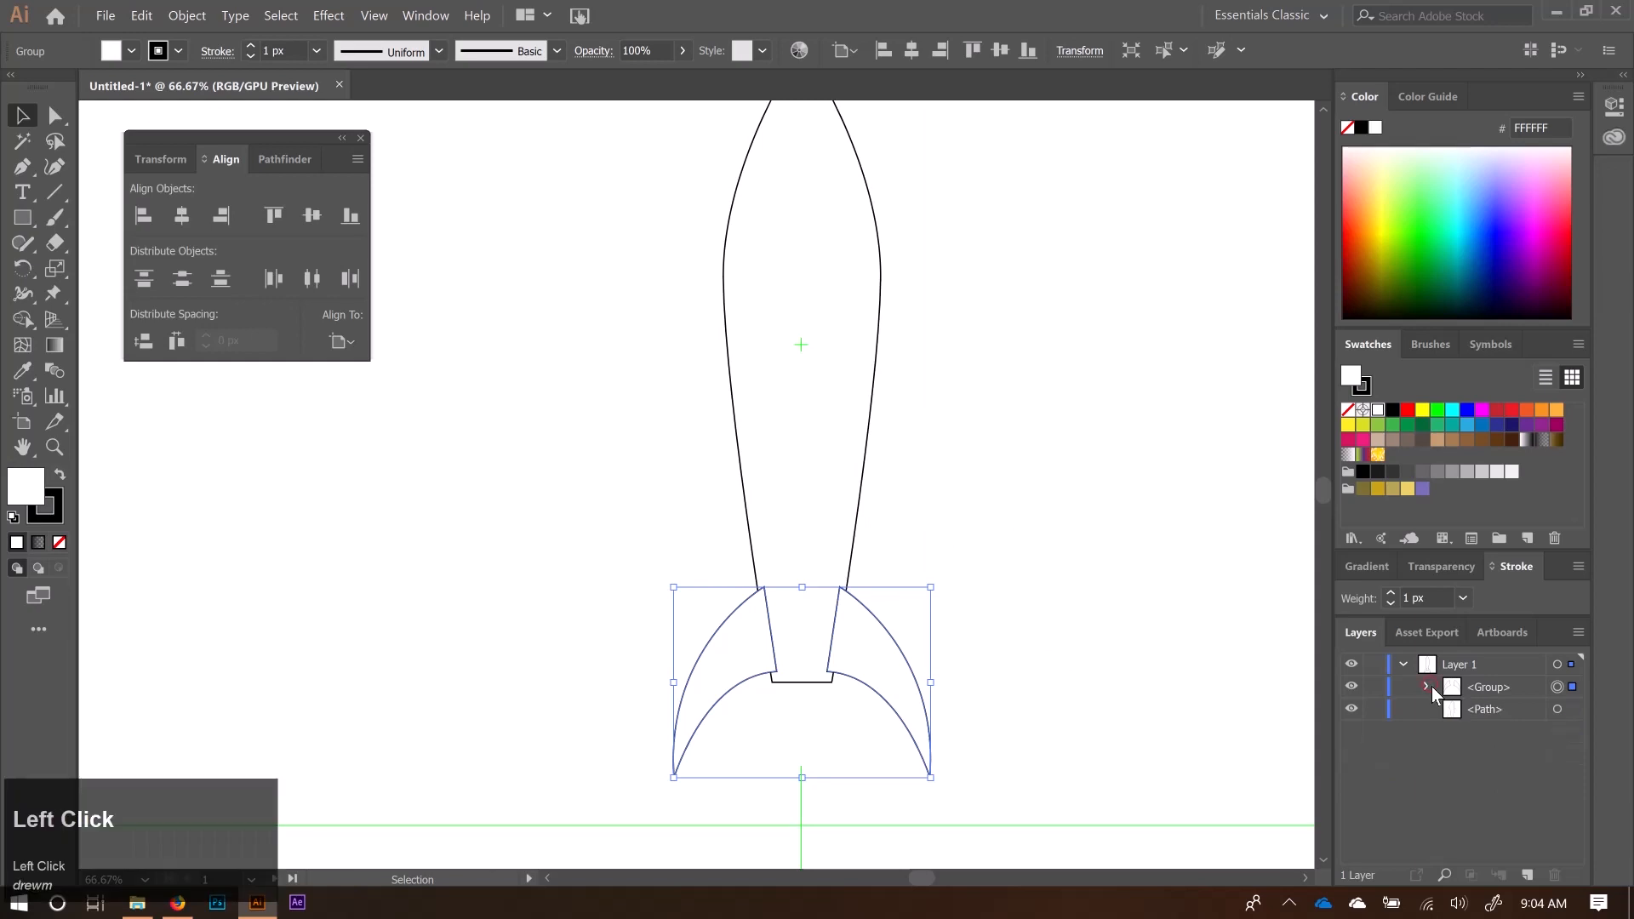
click(1514, 692)
drag(1513, 689, 1495, 720)
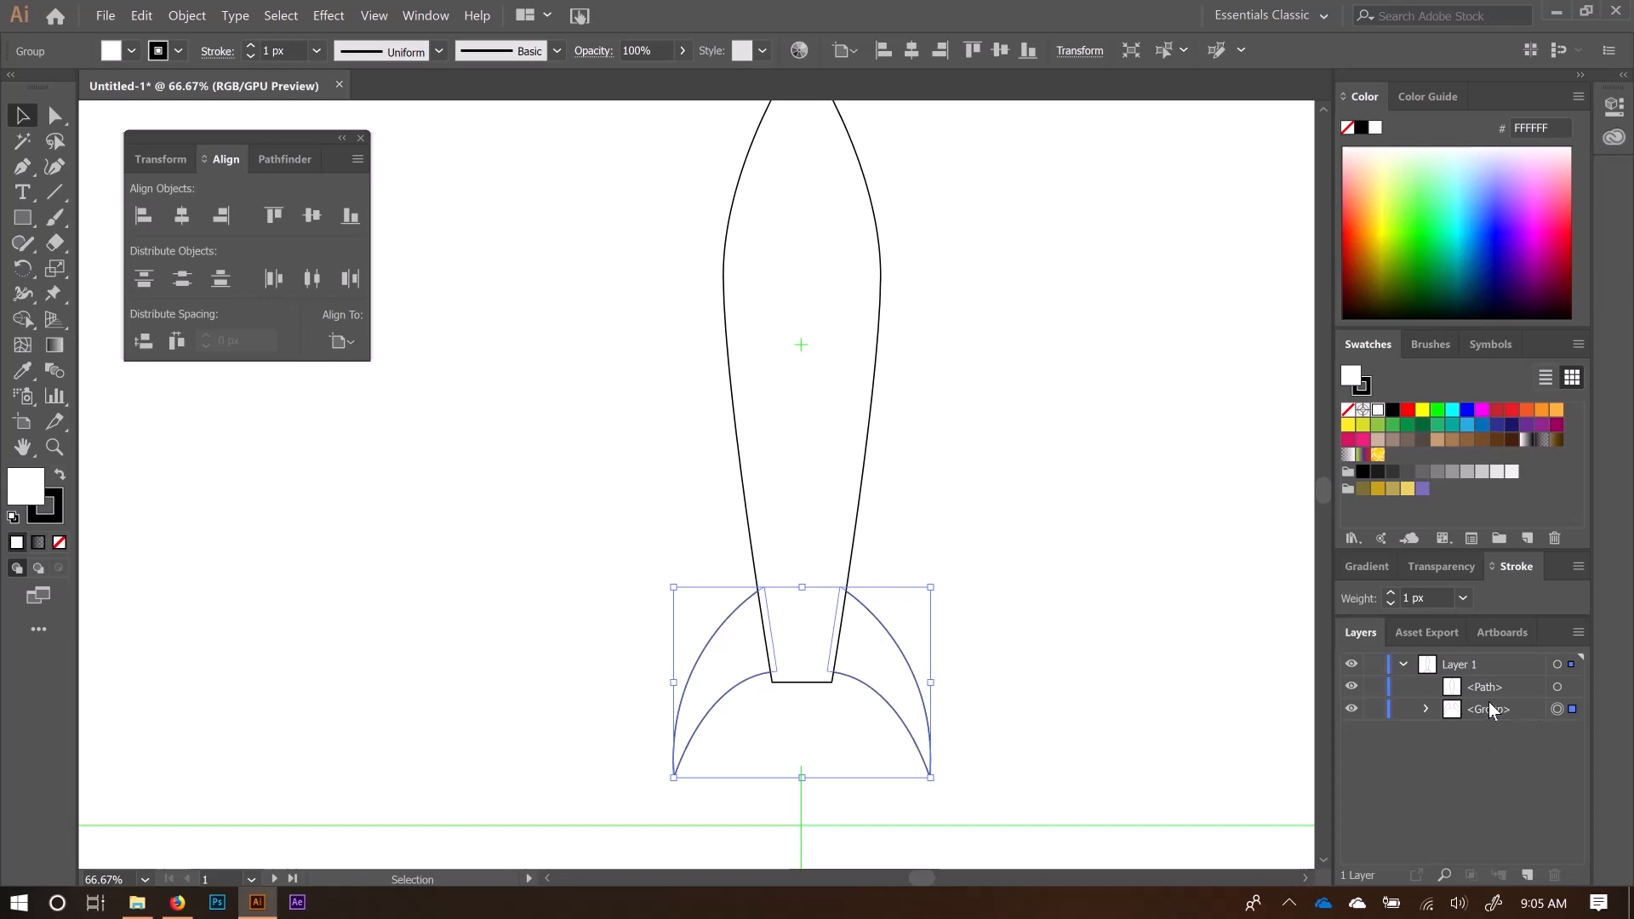
click(1056, 632)
- Try the arrange commands on the fin group, moving it forward, backward and to the front of the stack
click(908, 670)
key(ctrl+bracketright)
key(ctrl+bracketleft)
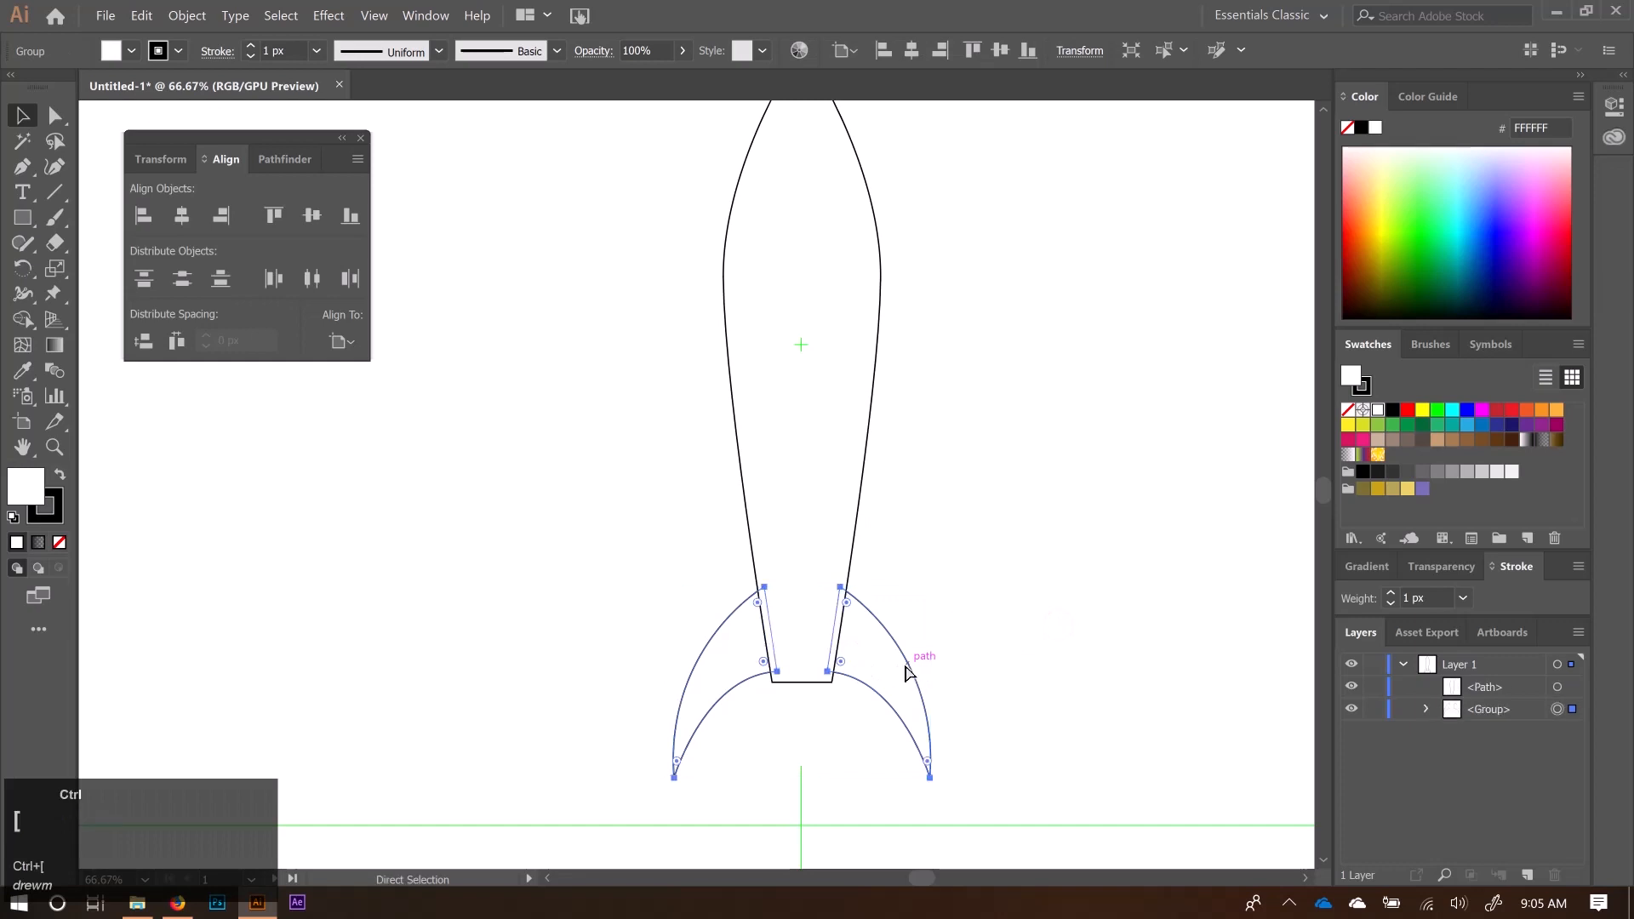
key(ctrl+bracketright)
key(ctrl)
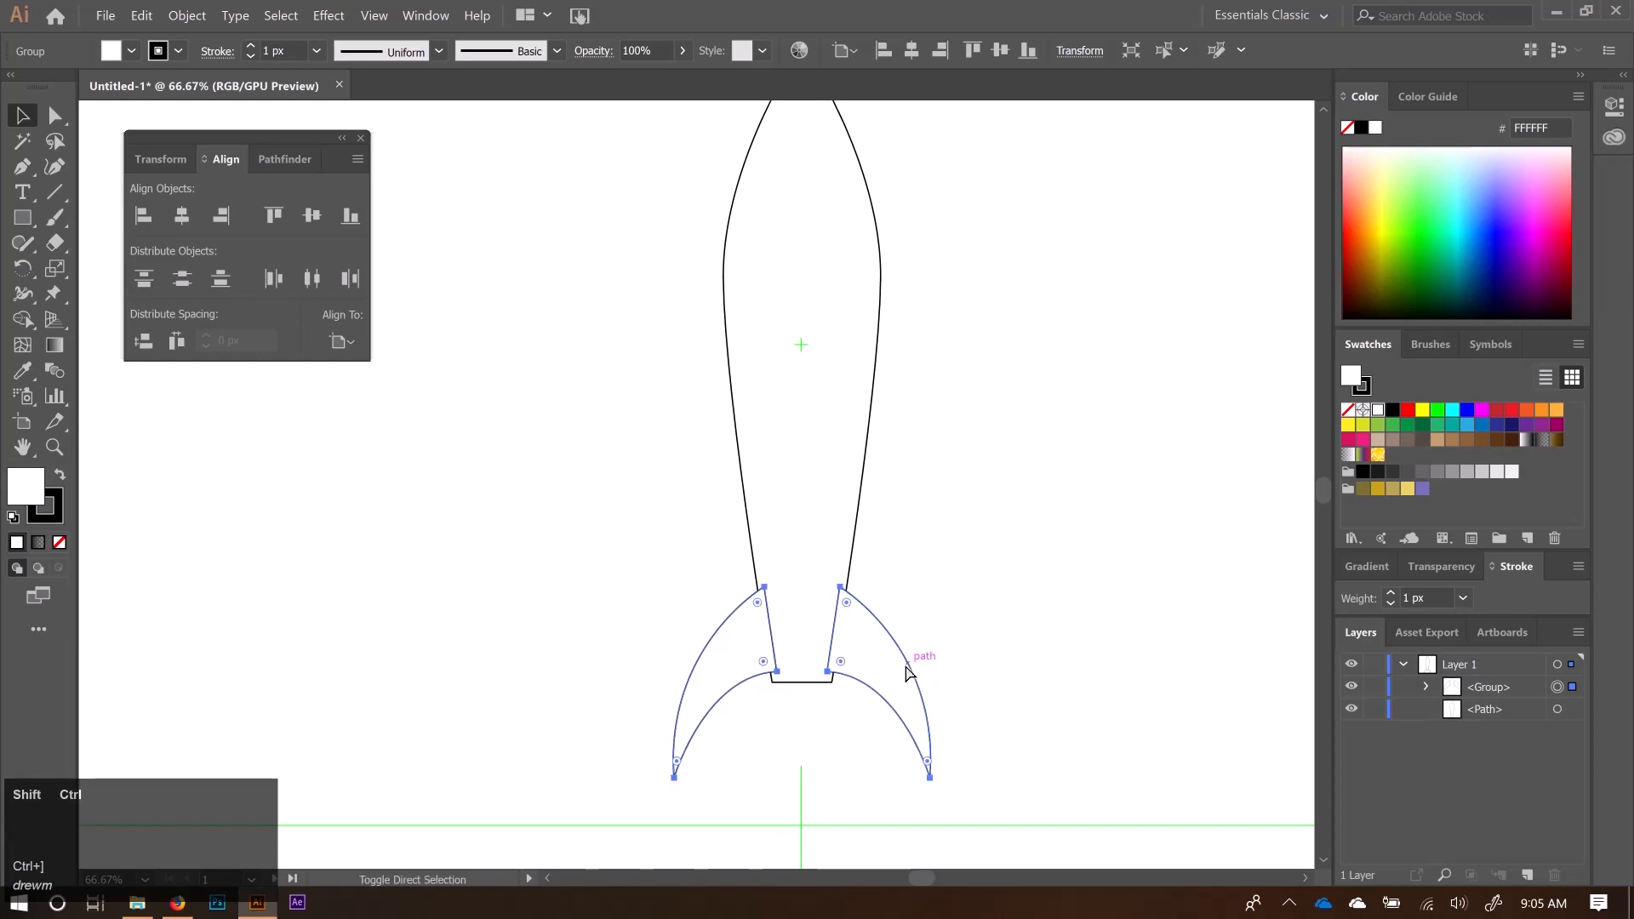
key(ctrl+shift+bracketright)
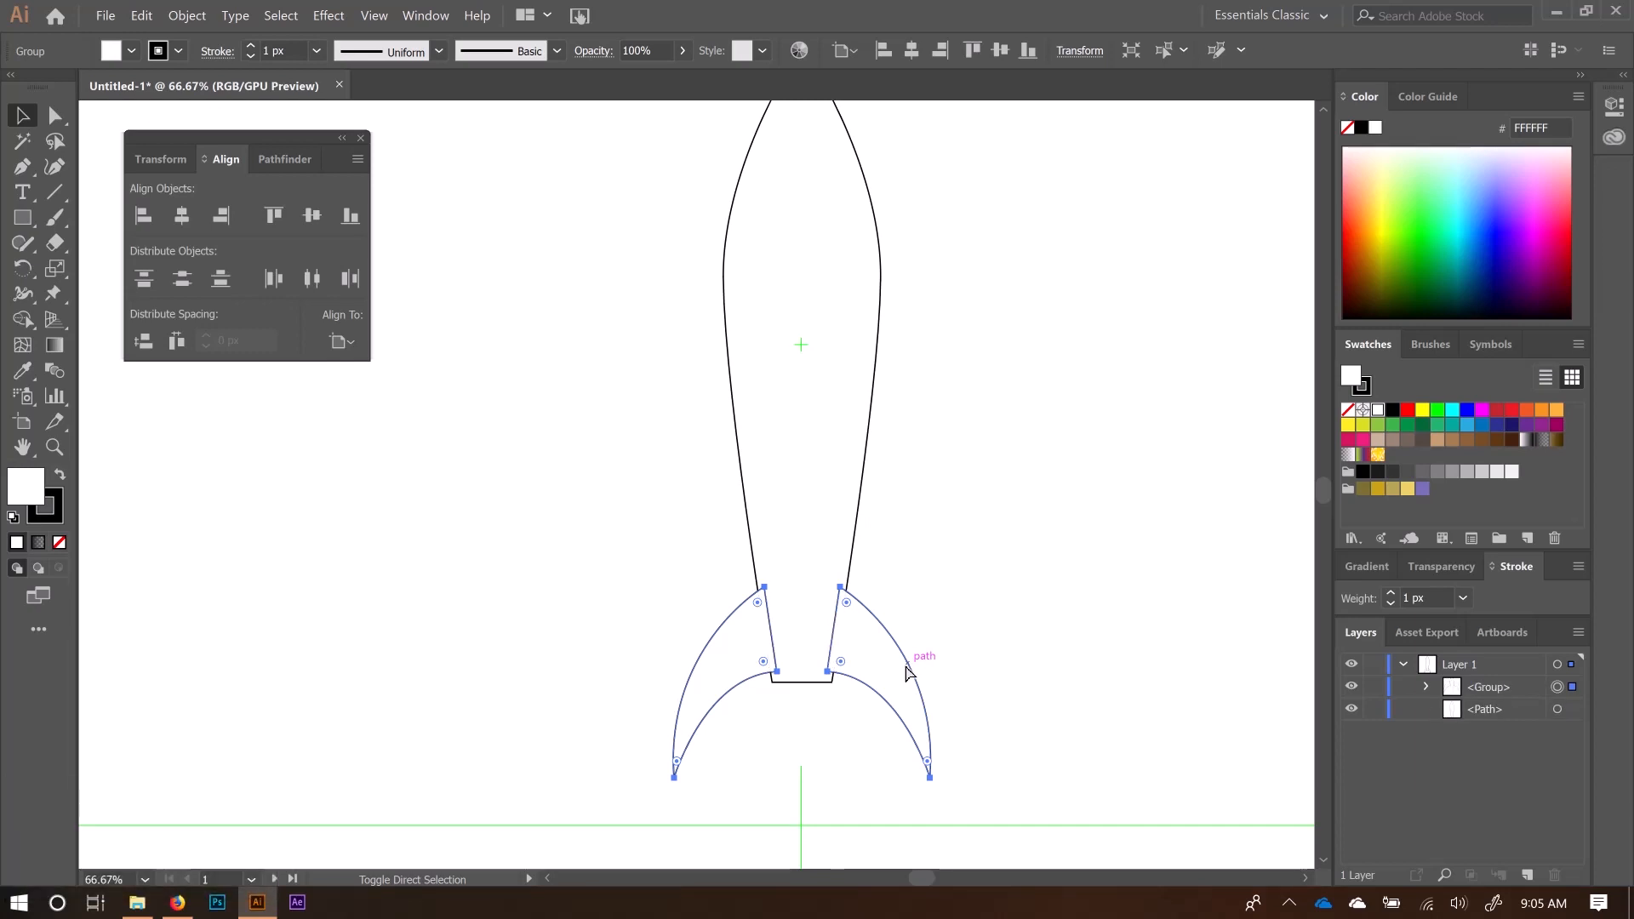
- Send the fin group to the back, behind the rocket body, and deselect it
key(ctrl)
key(ctrl+shift+bracketleft)
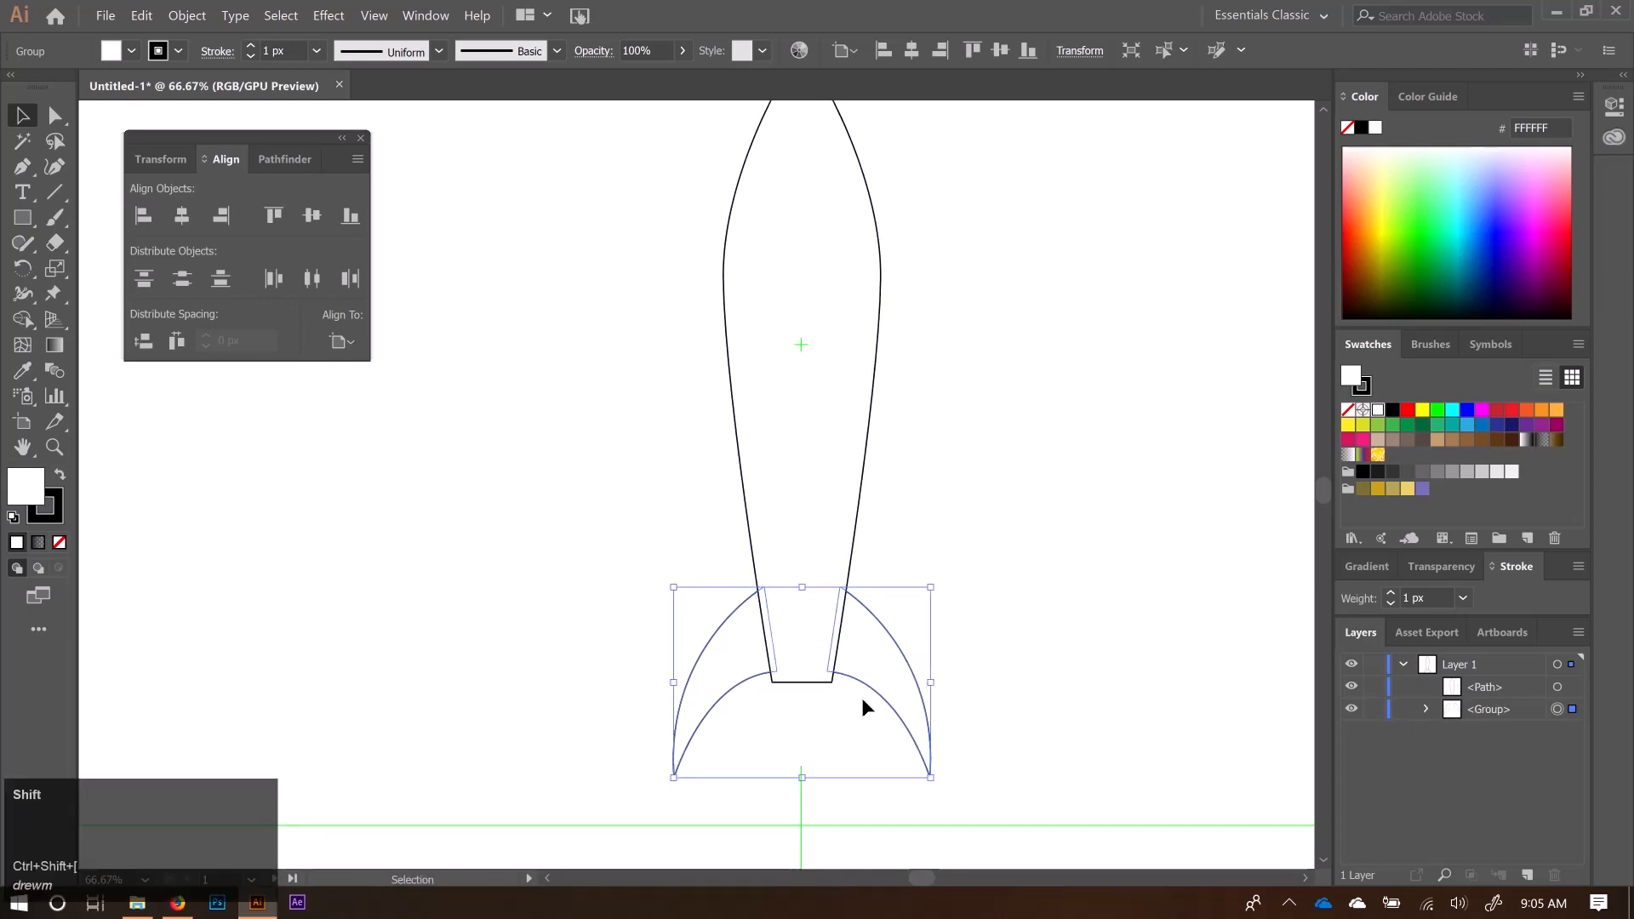
click(983, 554)
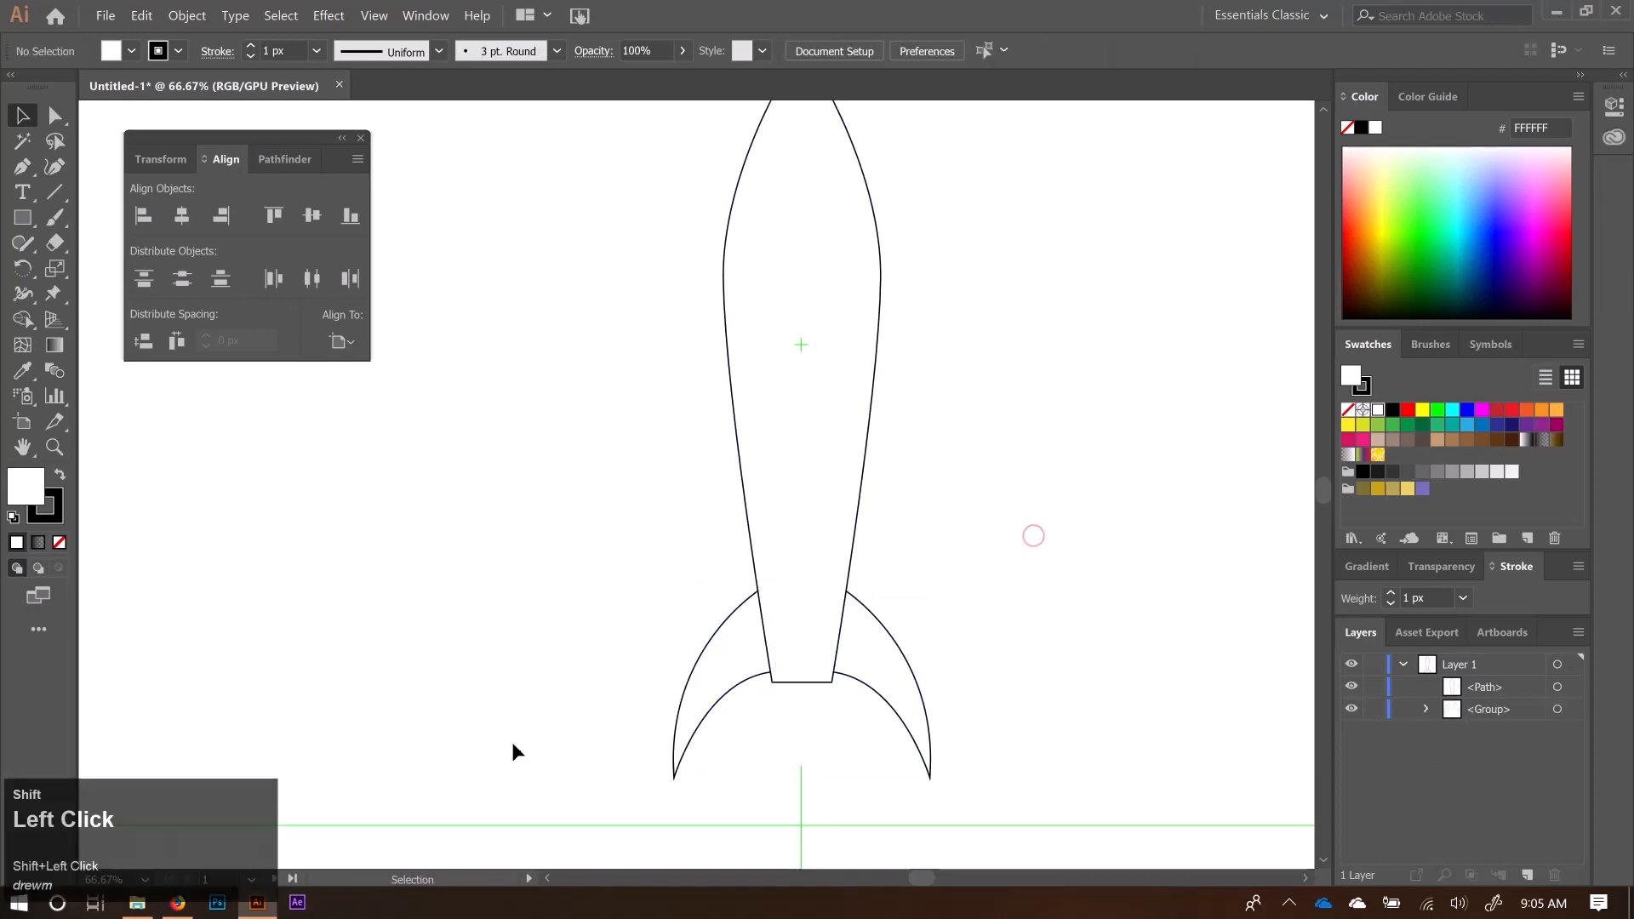
shift+click(858, 527)
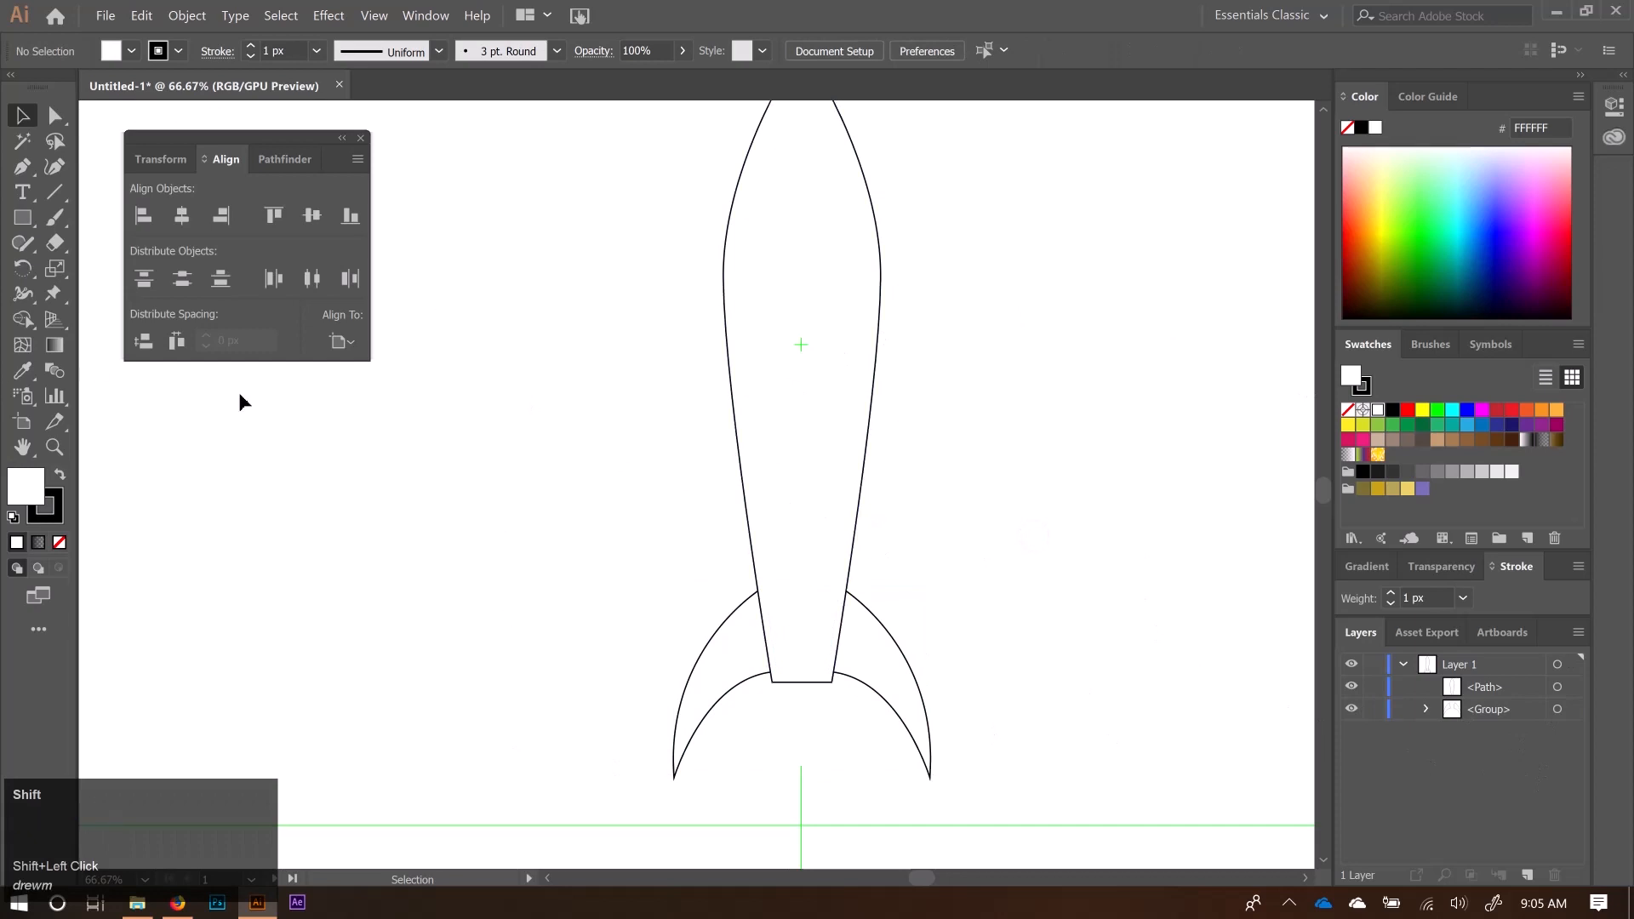
- Draw a circular window with the Ellipse tool on the body's upper part and centre it horizontally on the artboard
shift+click(27, 227)
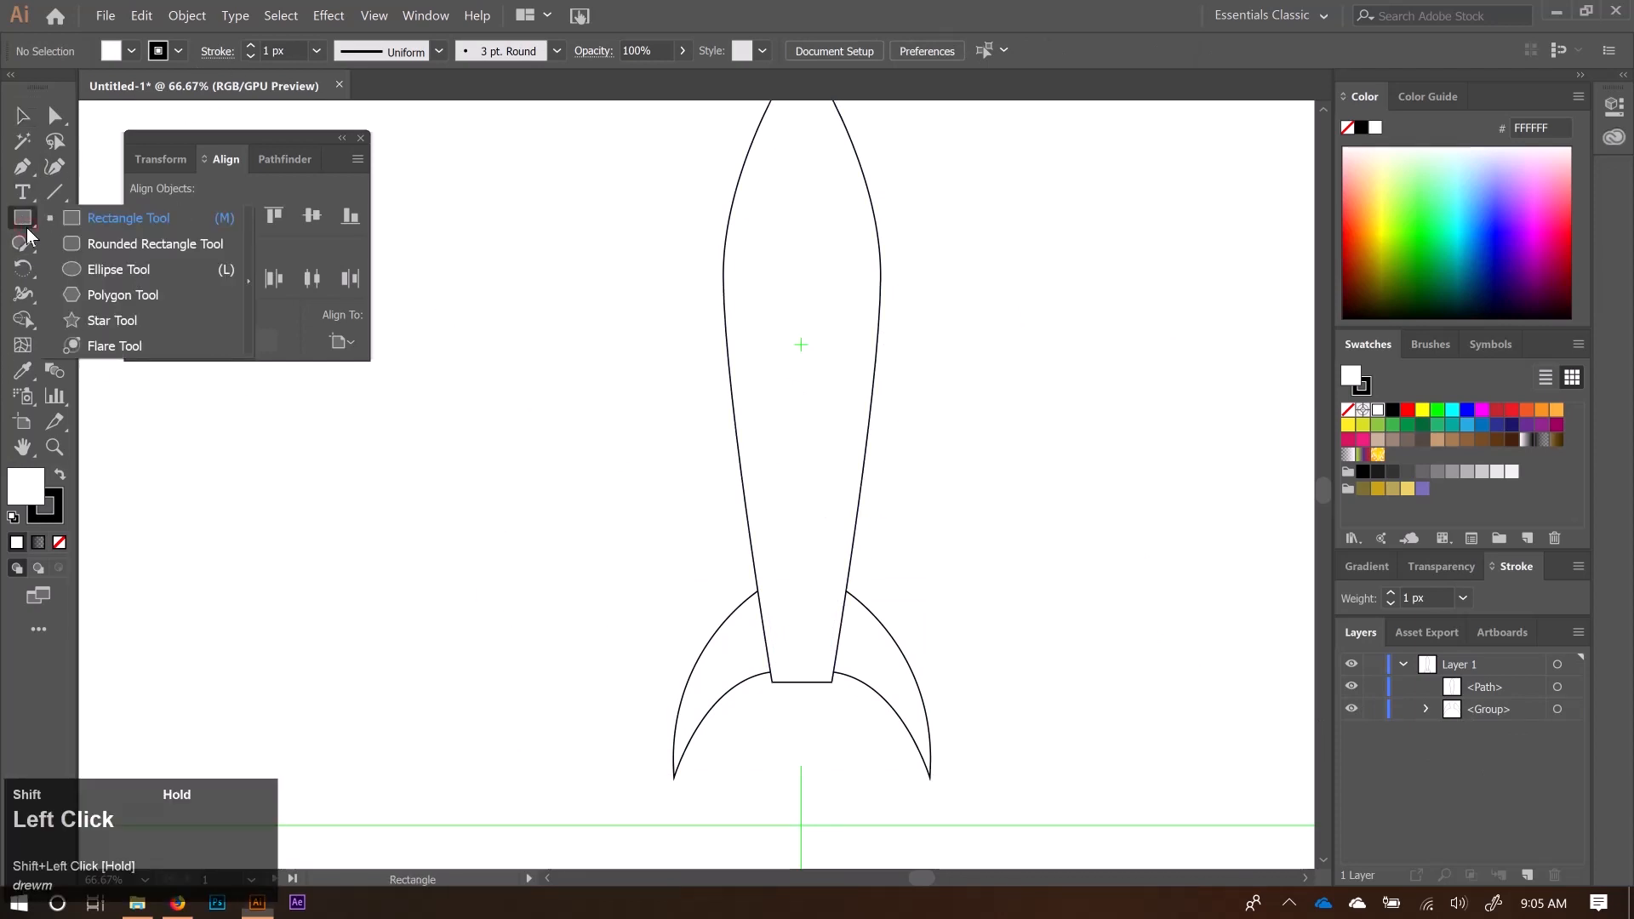
click(102, 263)
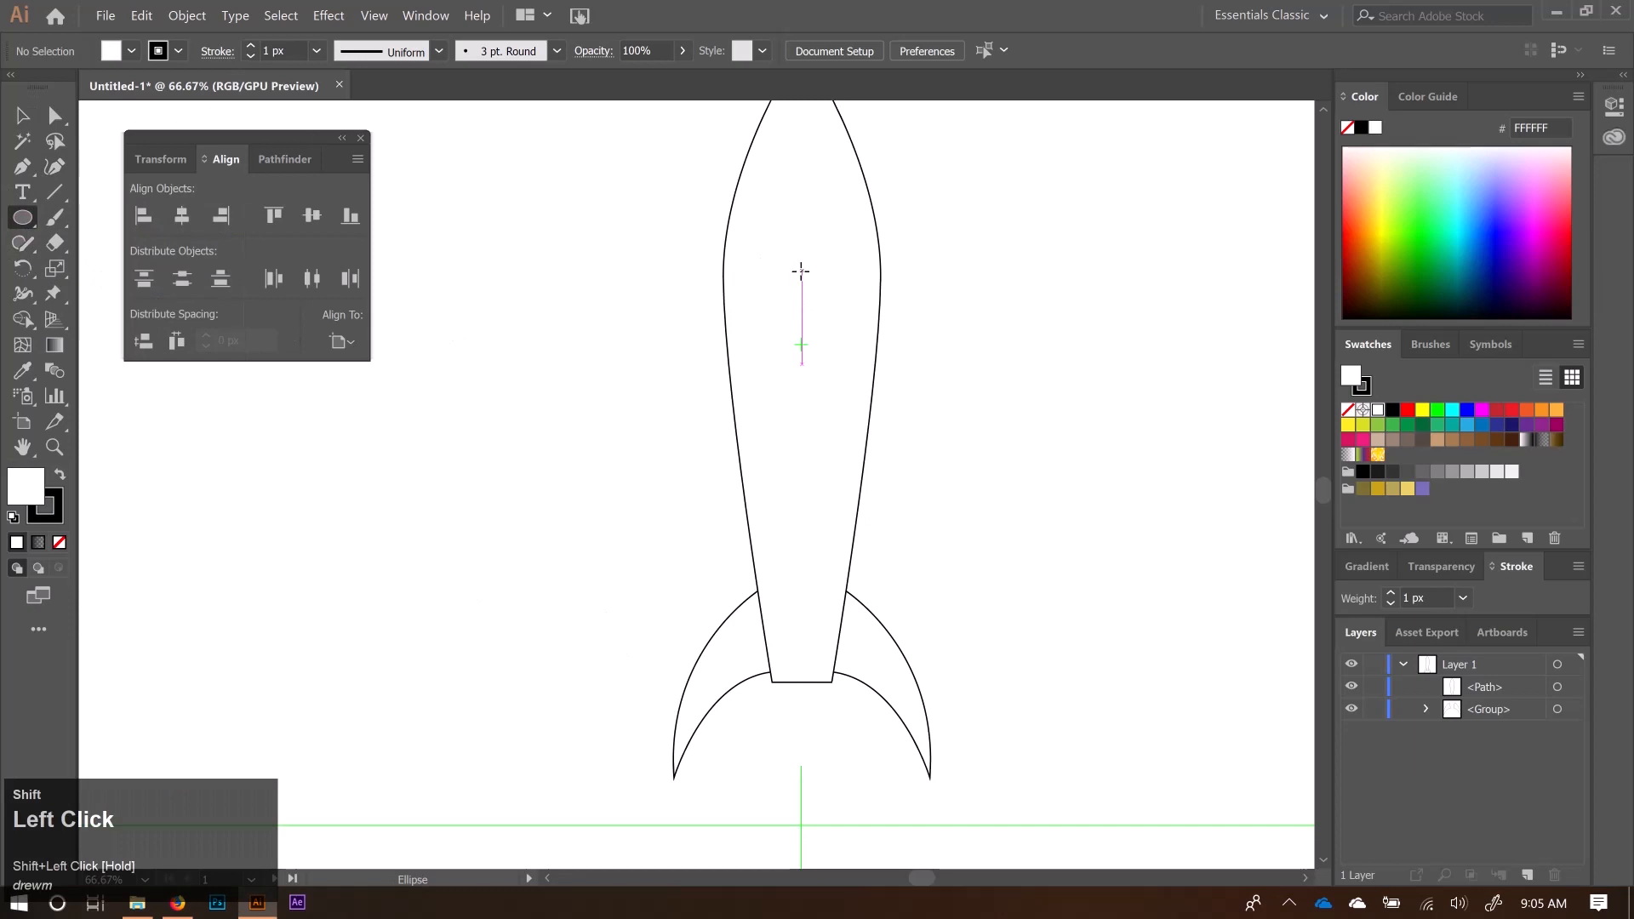
shift+click(19, 223)
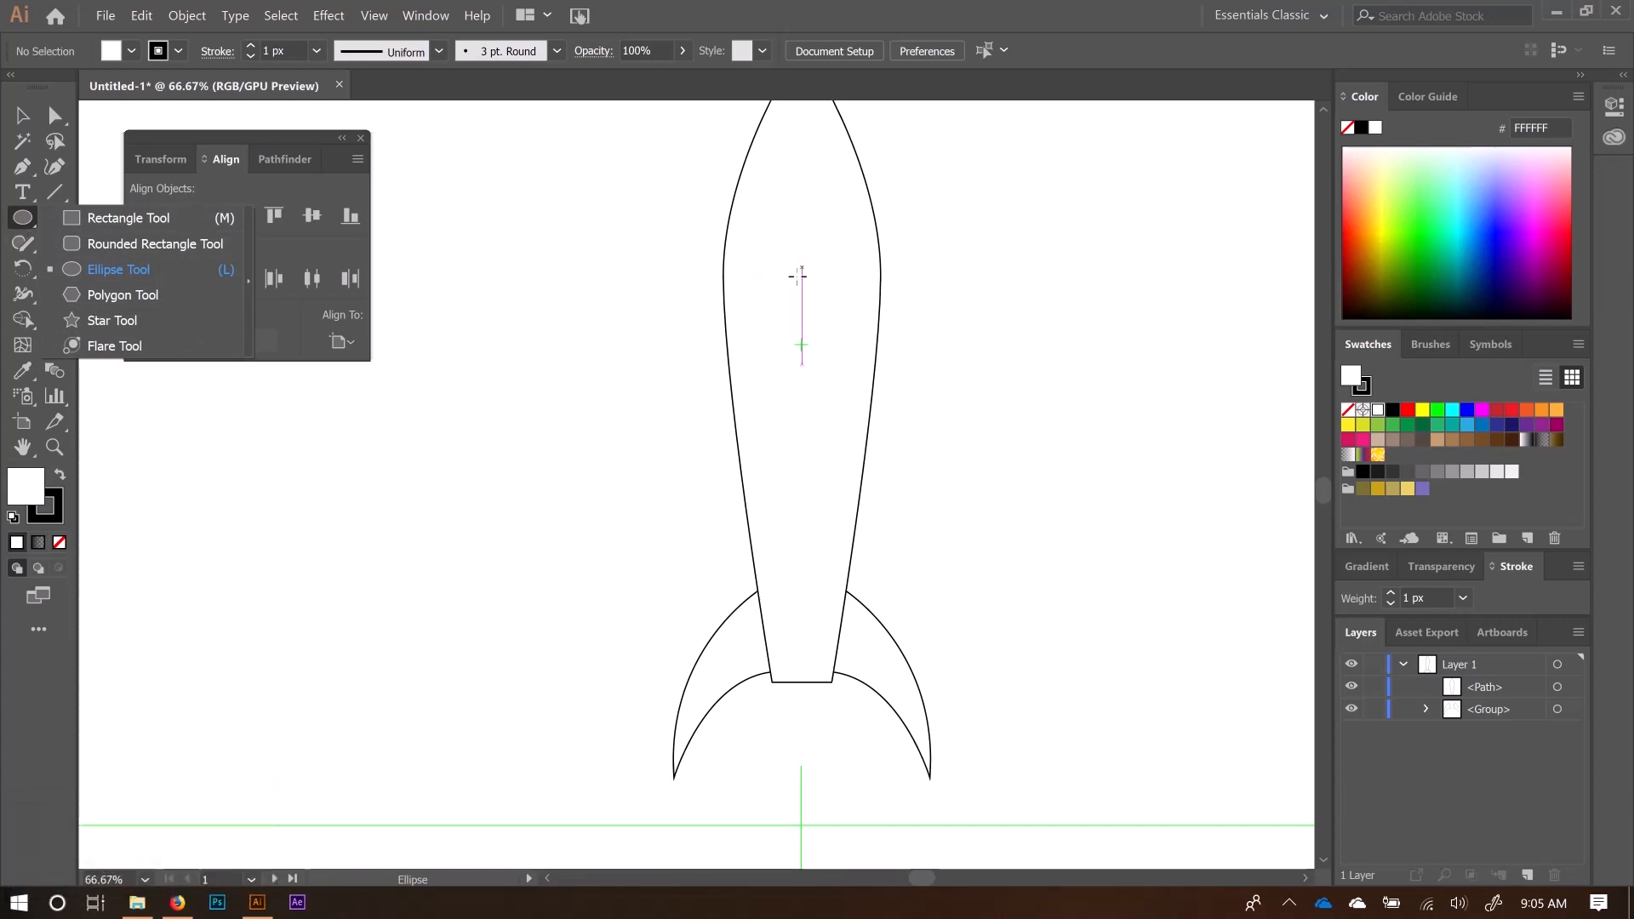
drag(800, 281, 981, 472)
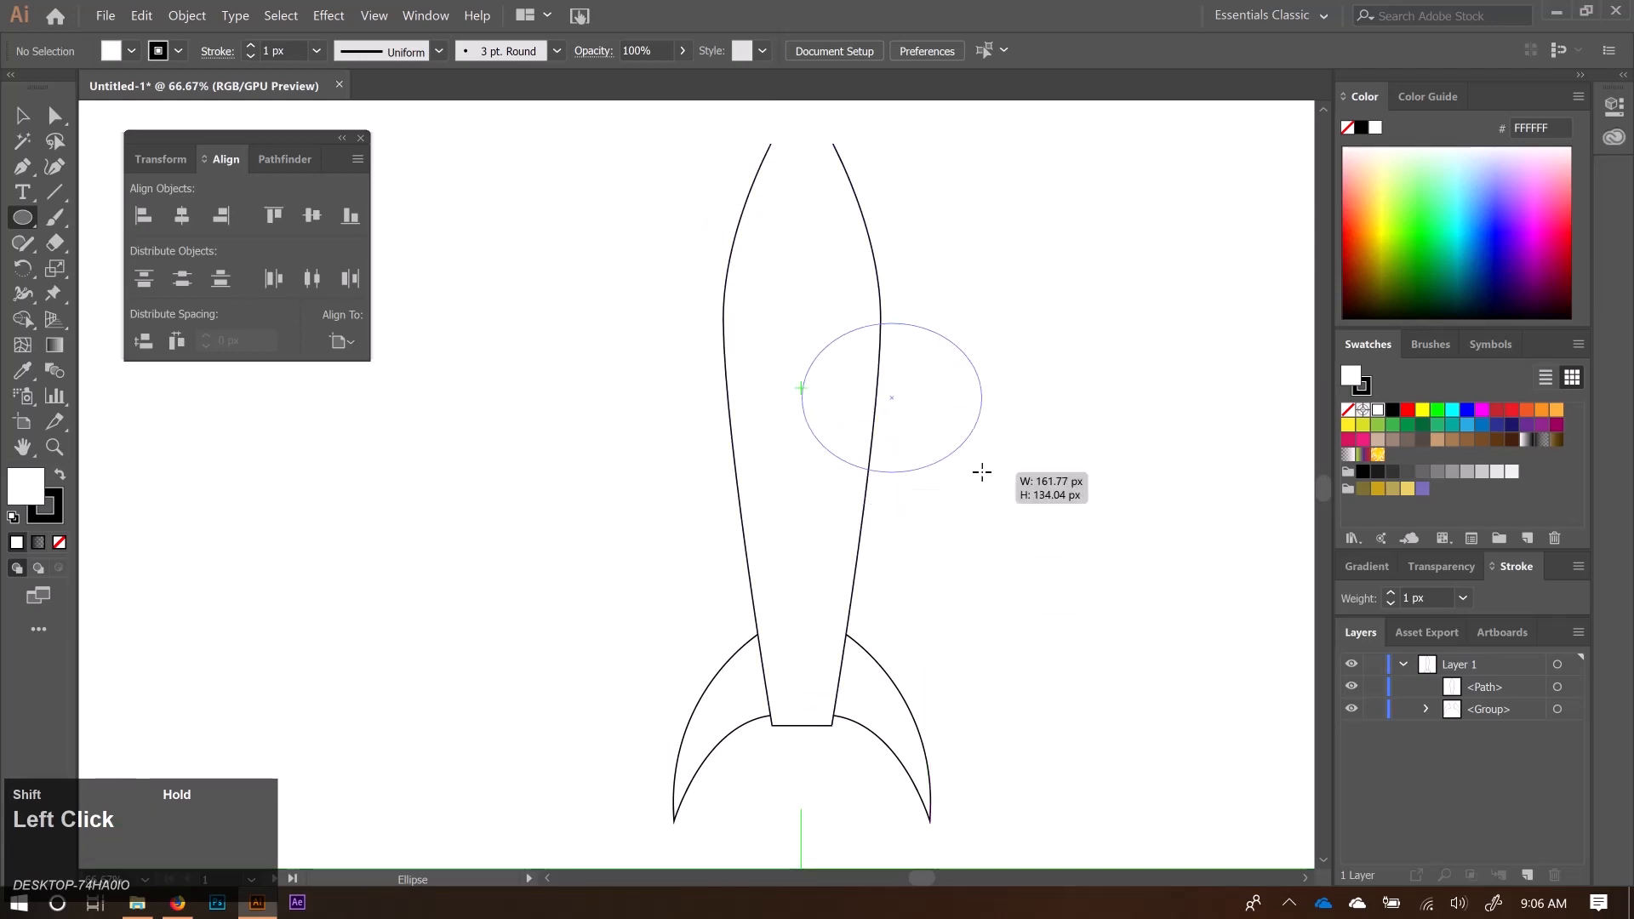
drag(982, 472, 849, 379)
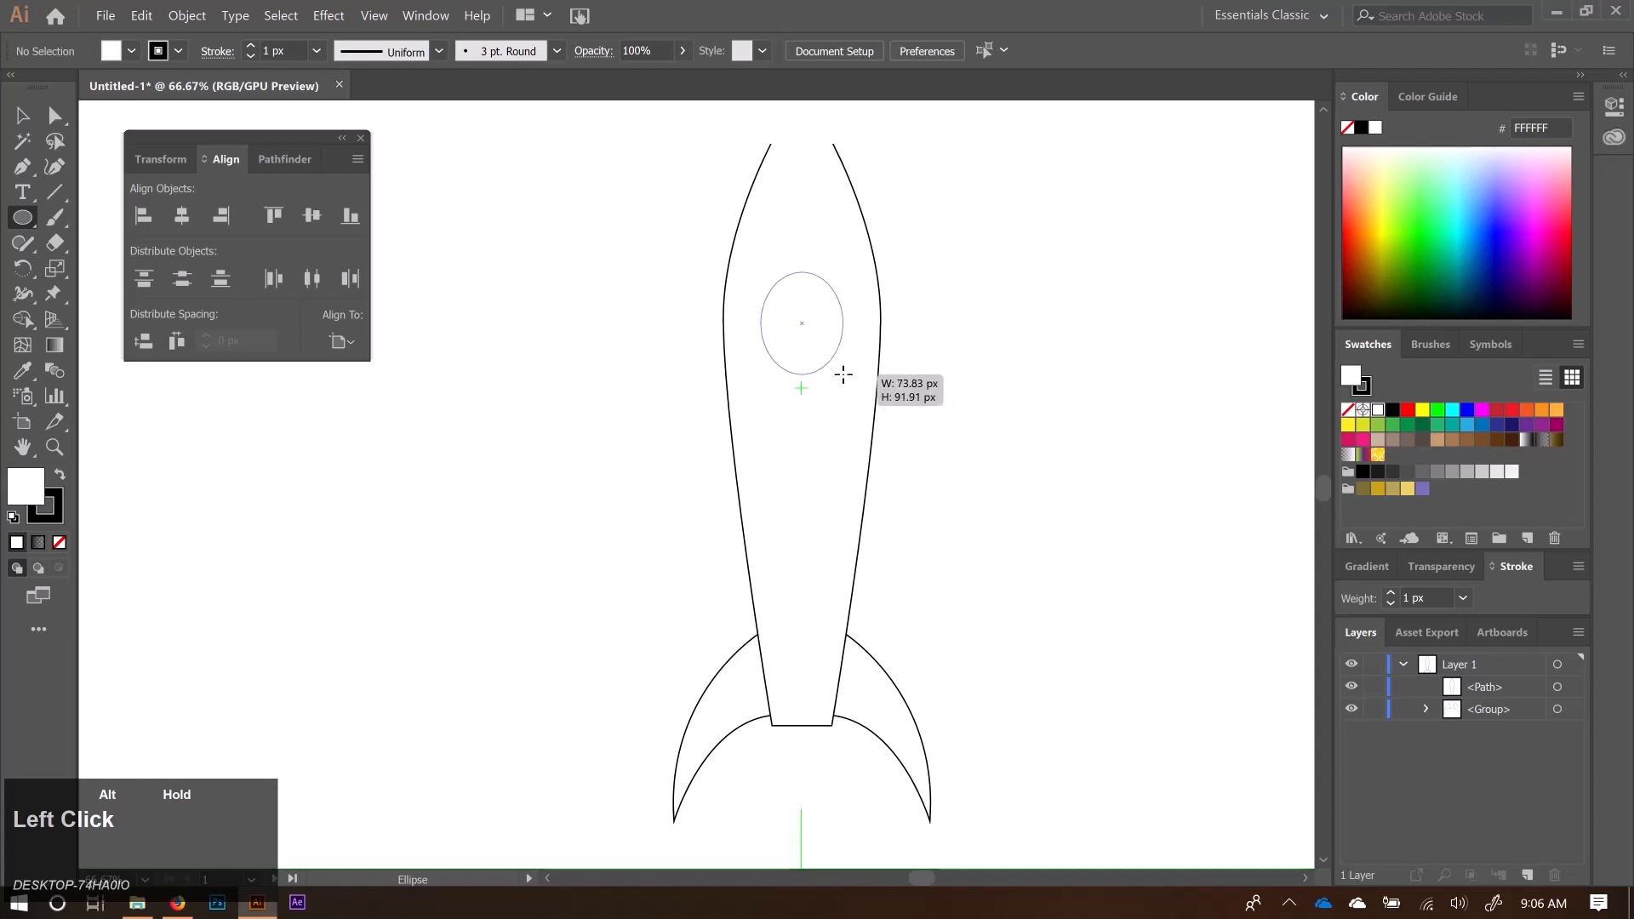
mouse_move(834, 358)
mouse_down()
mouse_move(862, 358)
mouse_move(837, 363)
mouse_move(868, 380)
mouse_move(863, 400)
mouse_move(840, 348)
mouse_move(847, 255)
mouse_move(901, 442)
mouse_move(934, 434)
mouse_move(863, 426)
mouse_move(916, 438)
mouse_move(835, 368)
mouse_up()
key(shift+v)
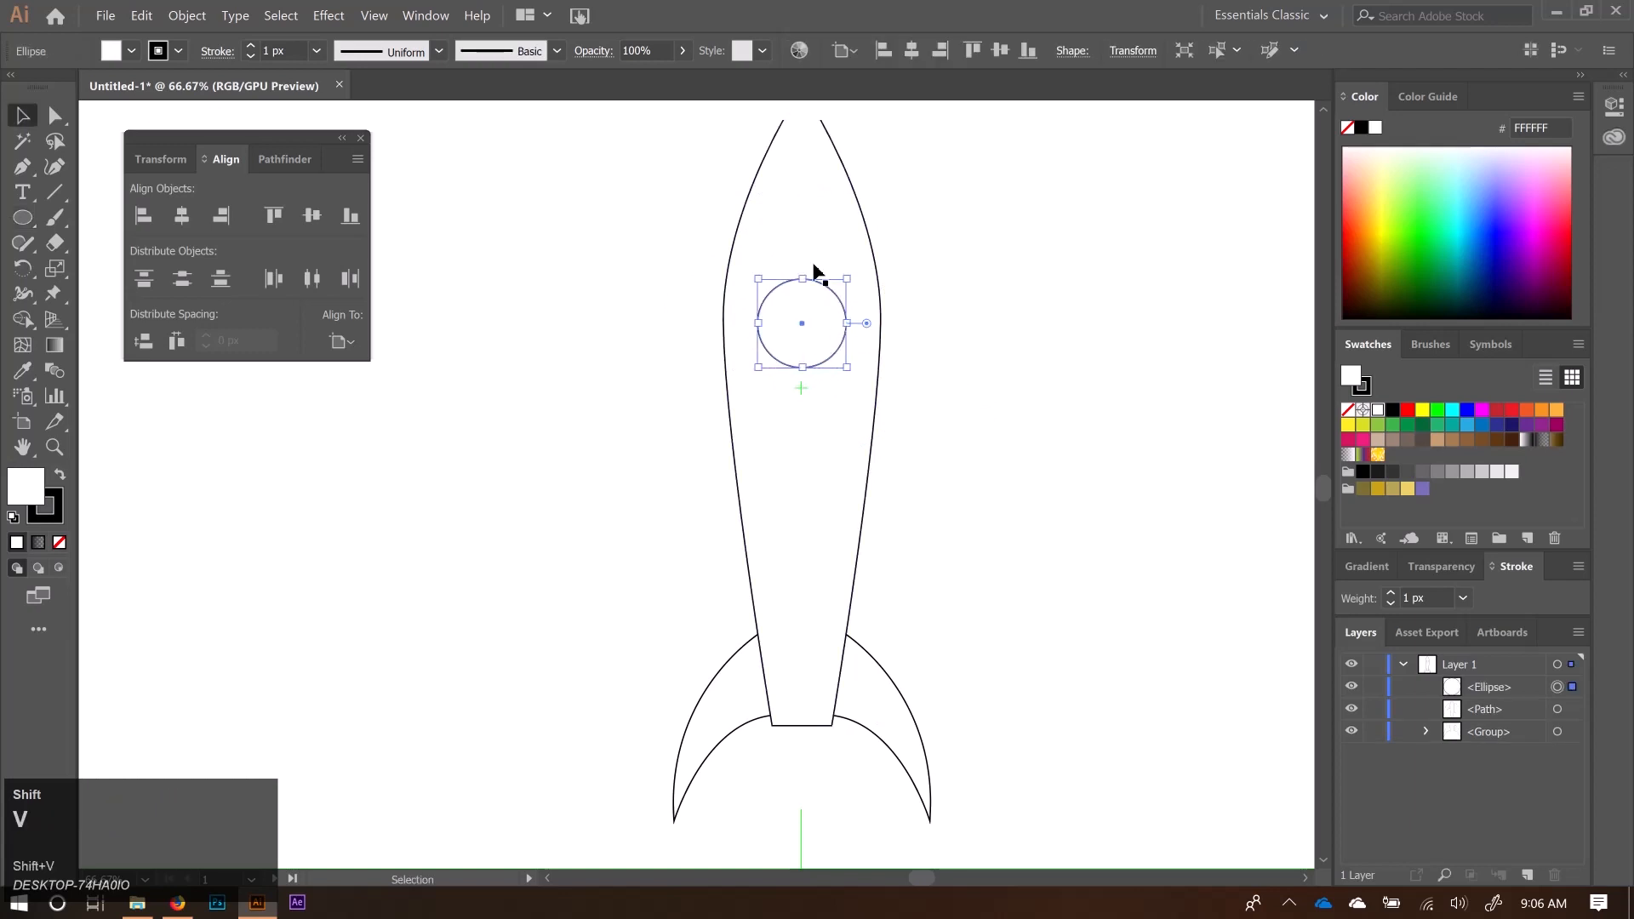
shift+click(183, 214)
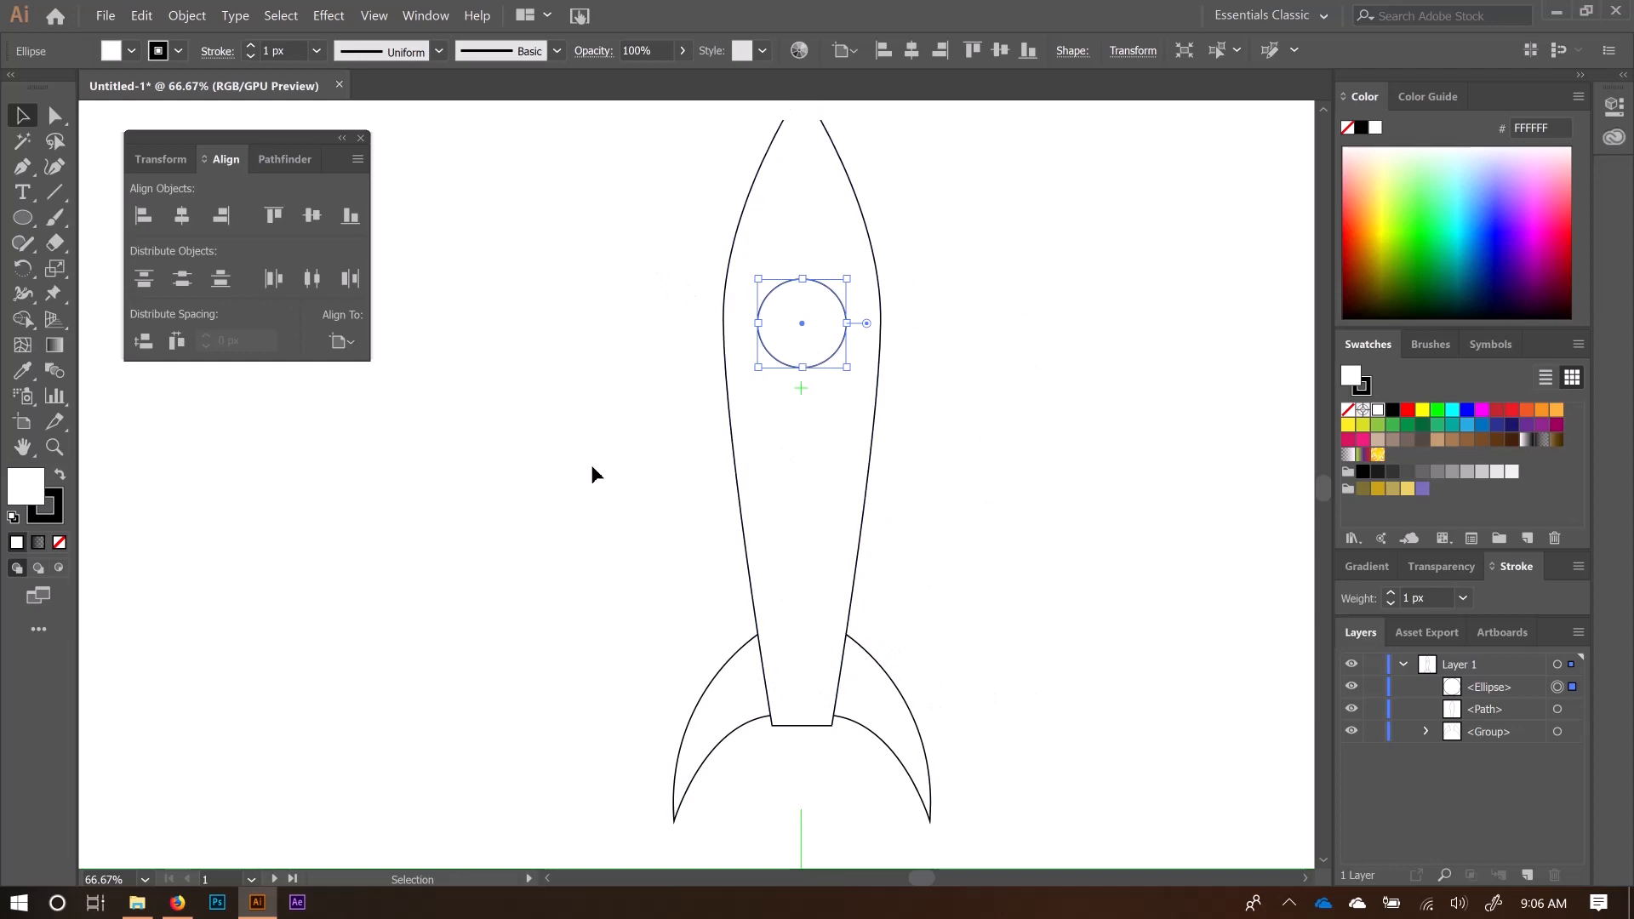
- Round the outer tips of both tail fins together with a corner radius of about 3.48 px
scroll(591, 465, up, 3)
scroll(590, 465, down, 3)
drag(826, 549, 843, 500)
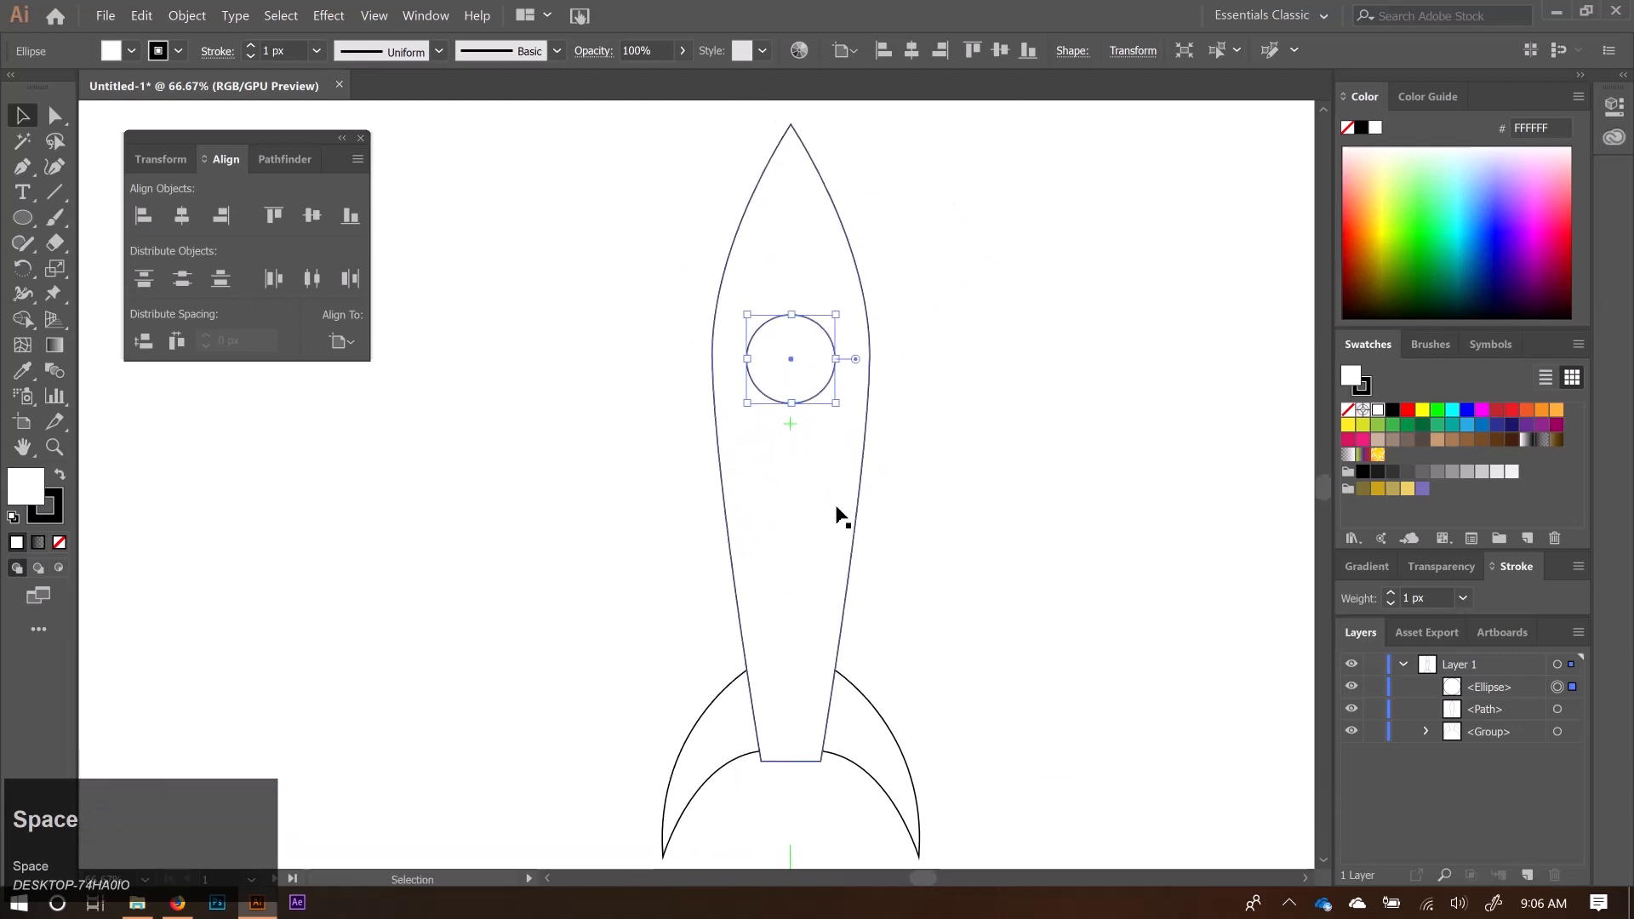
click(874, 731)
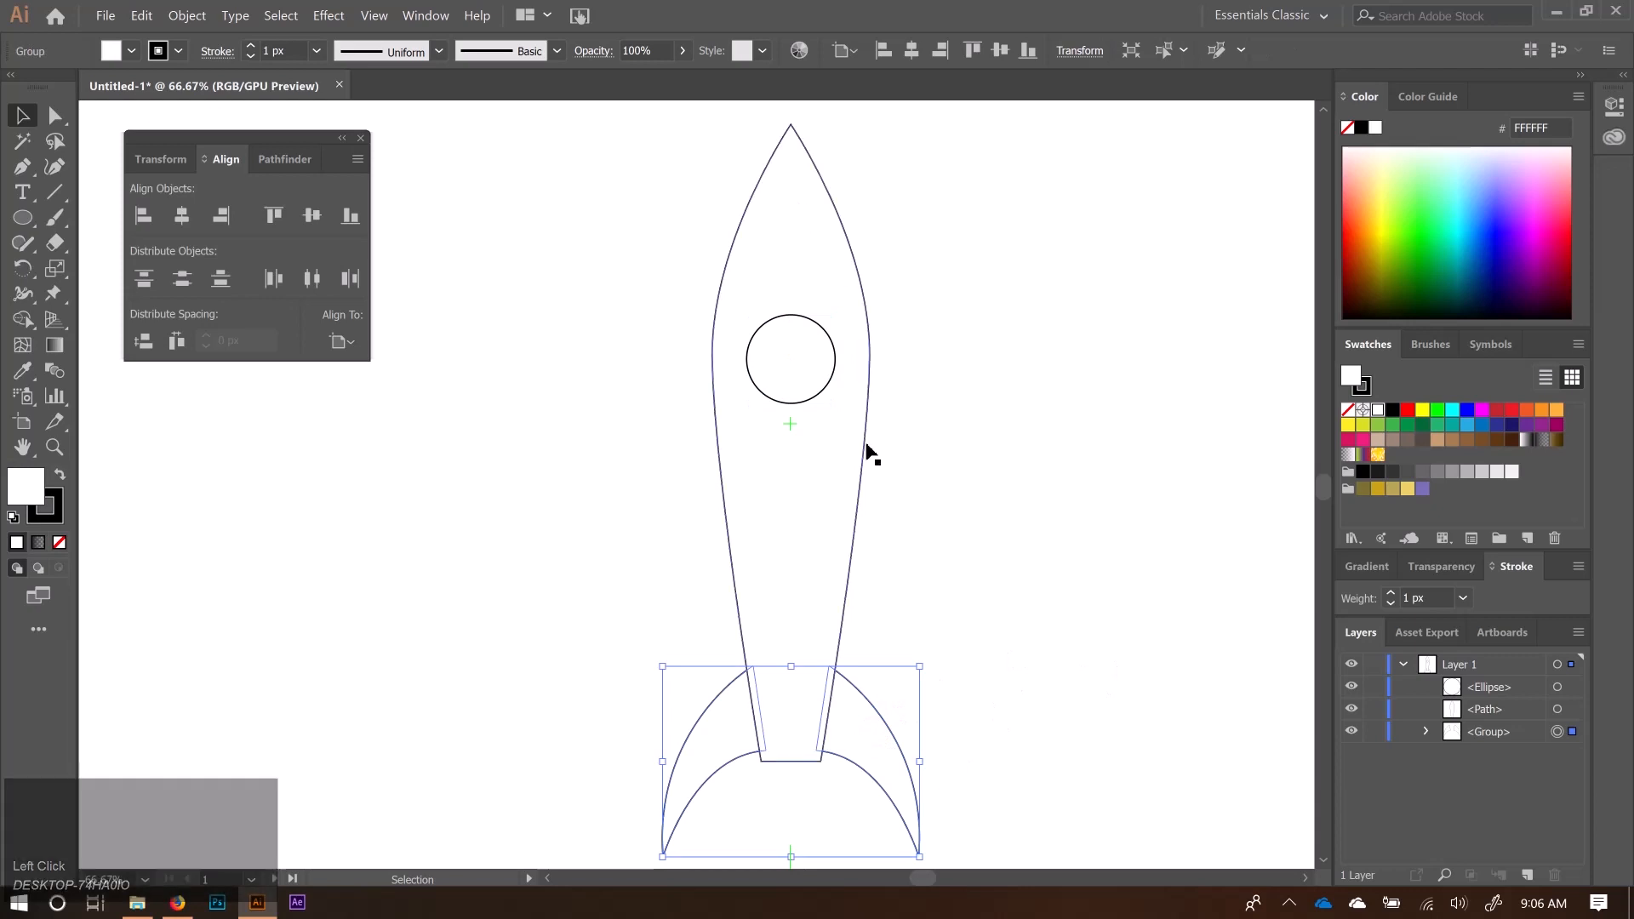
key(a)
drag(961, 784, 931, 480)
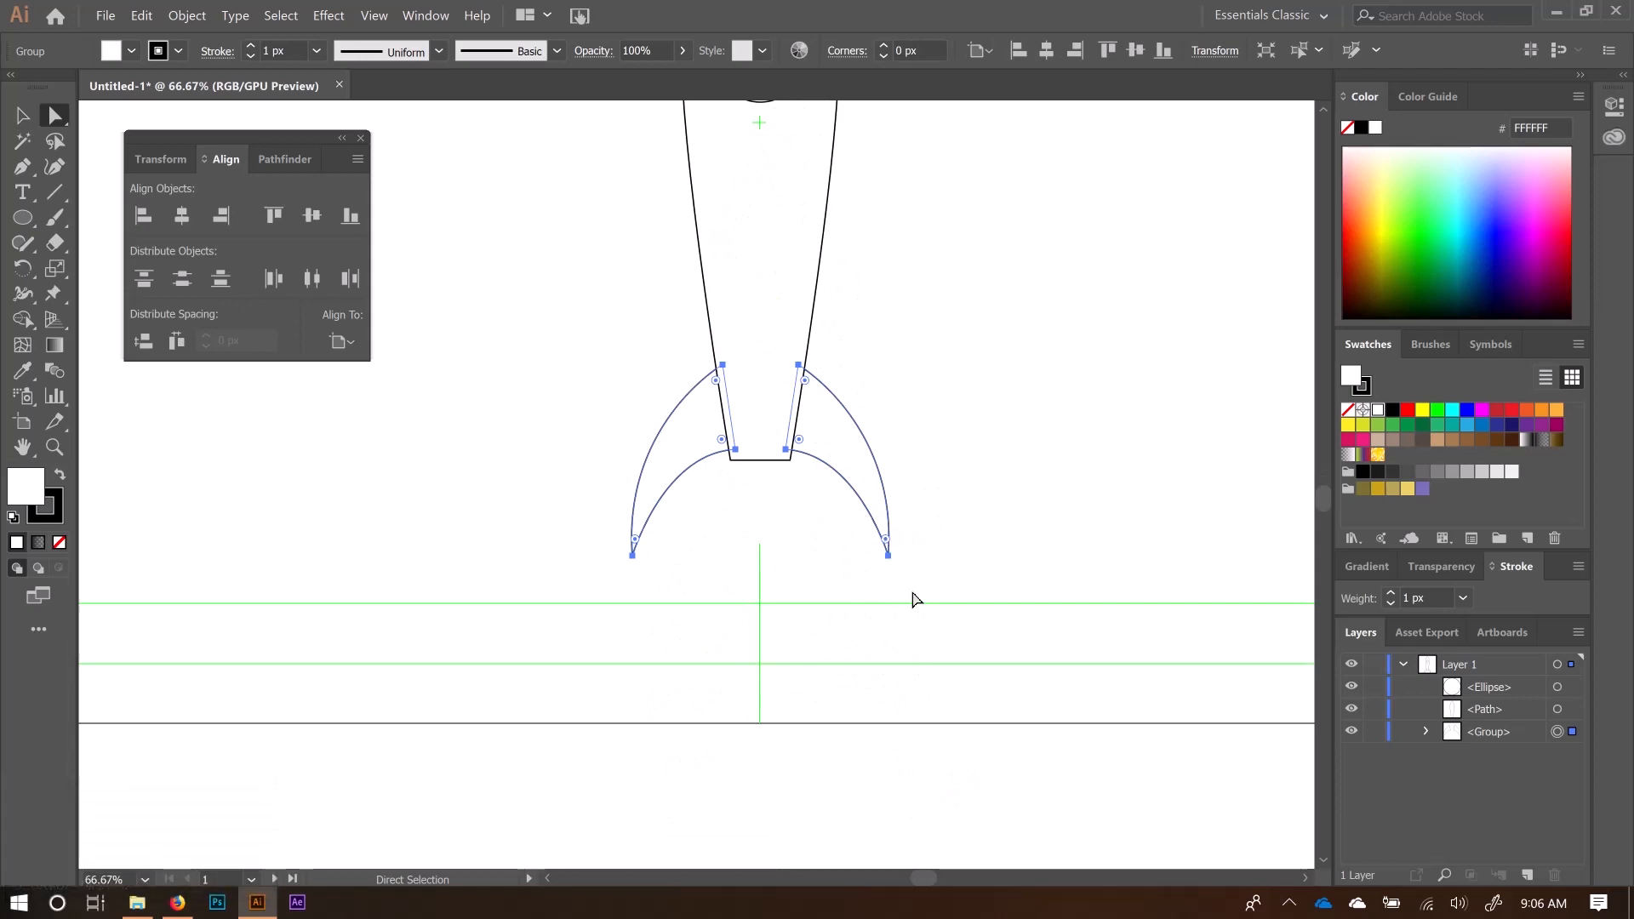
click(887, 556)
shift+click(634, 556)
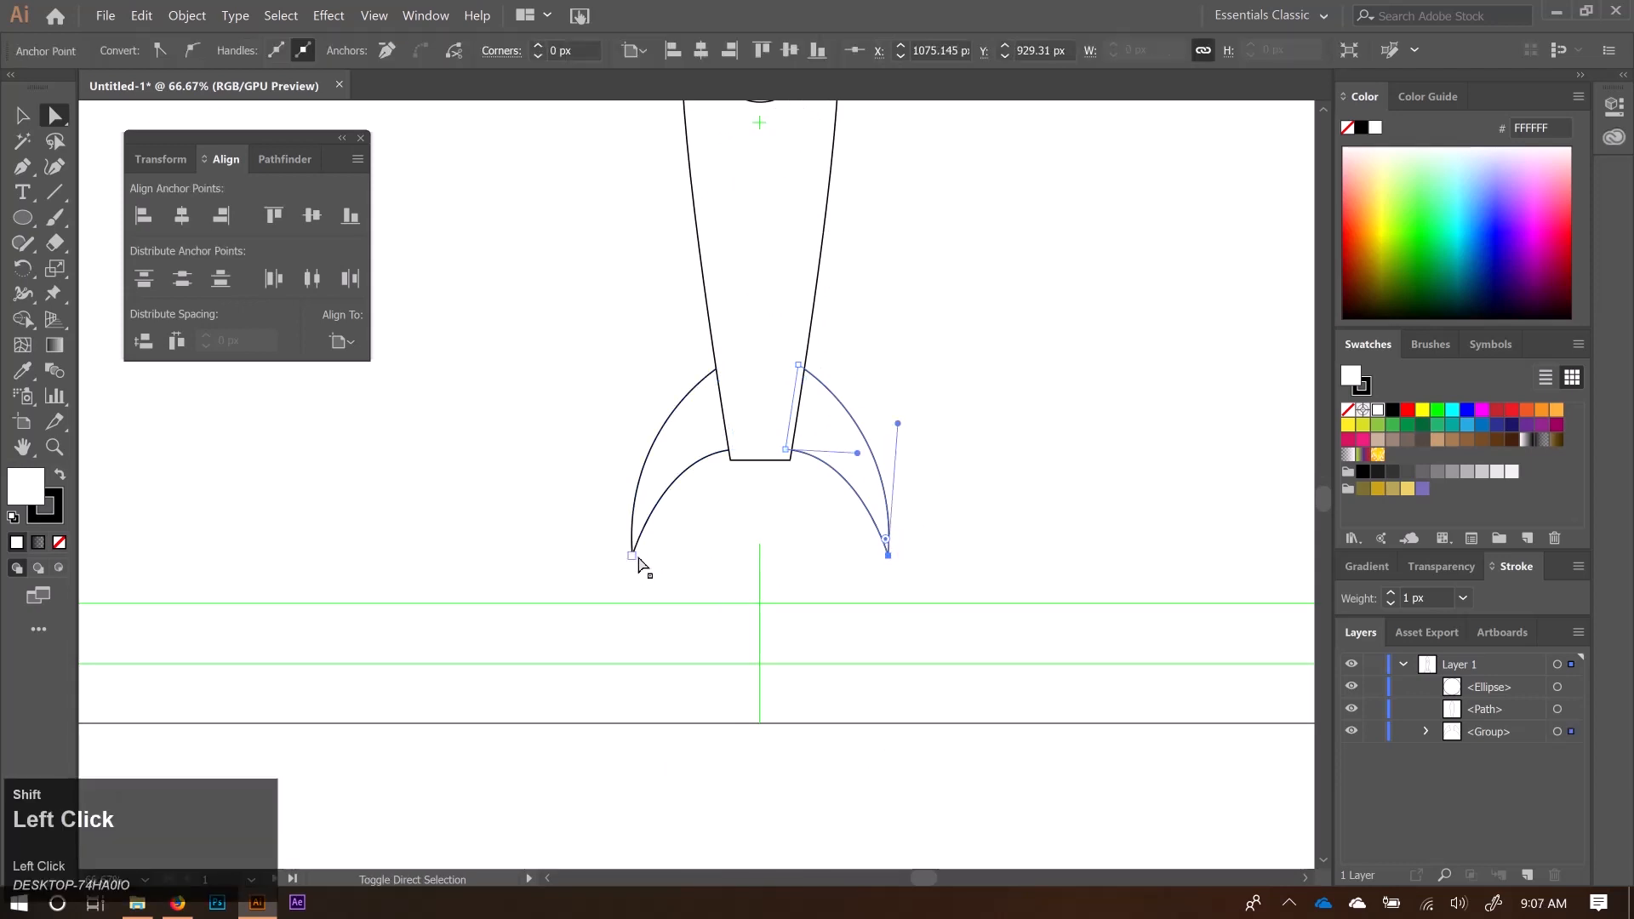
shift+click(630, 557)
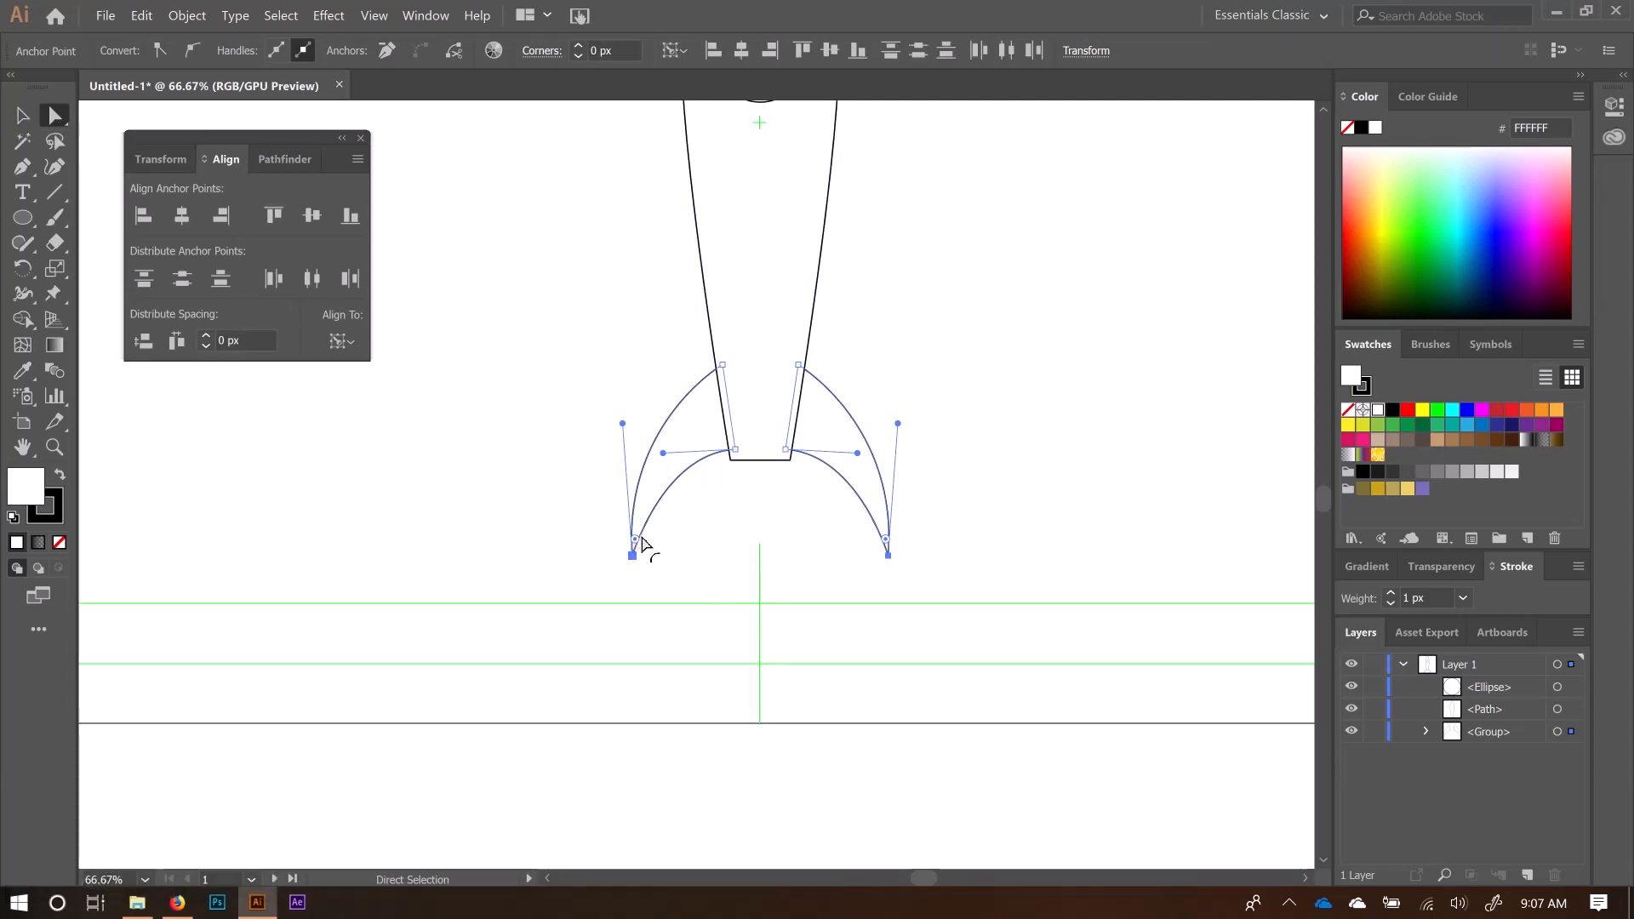
mouse_move(638, 546)
mouse_down()
mouse_move(648, 498)
mouse_move(649, 546)
mouse_up()
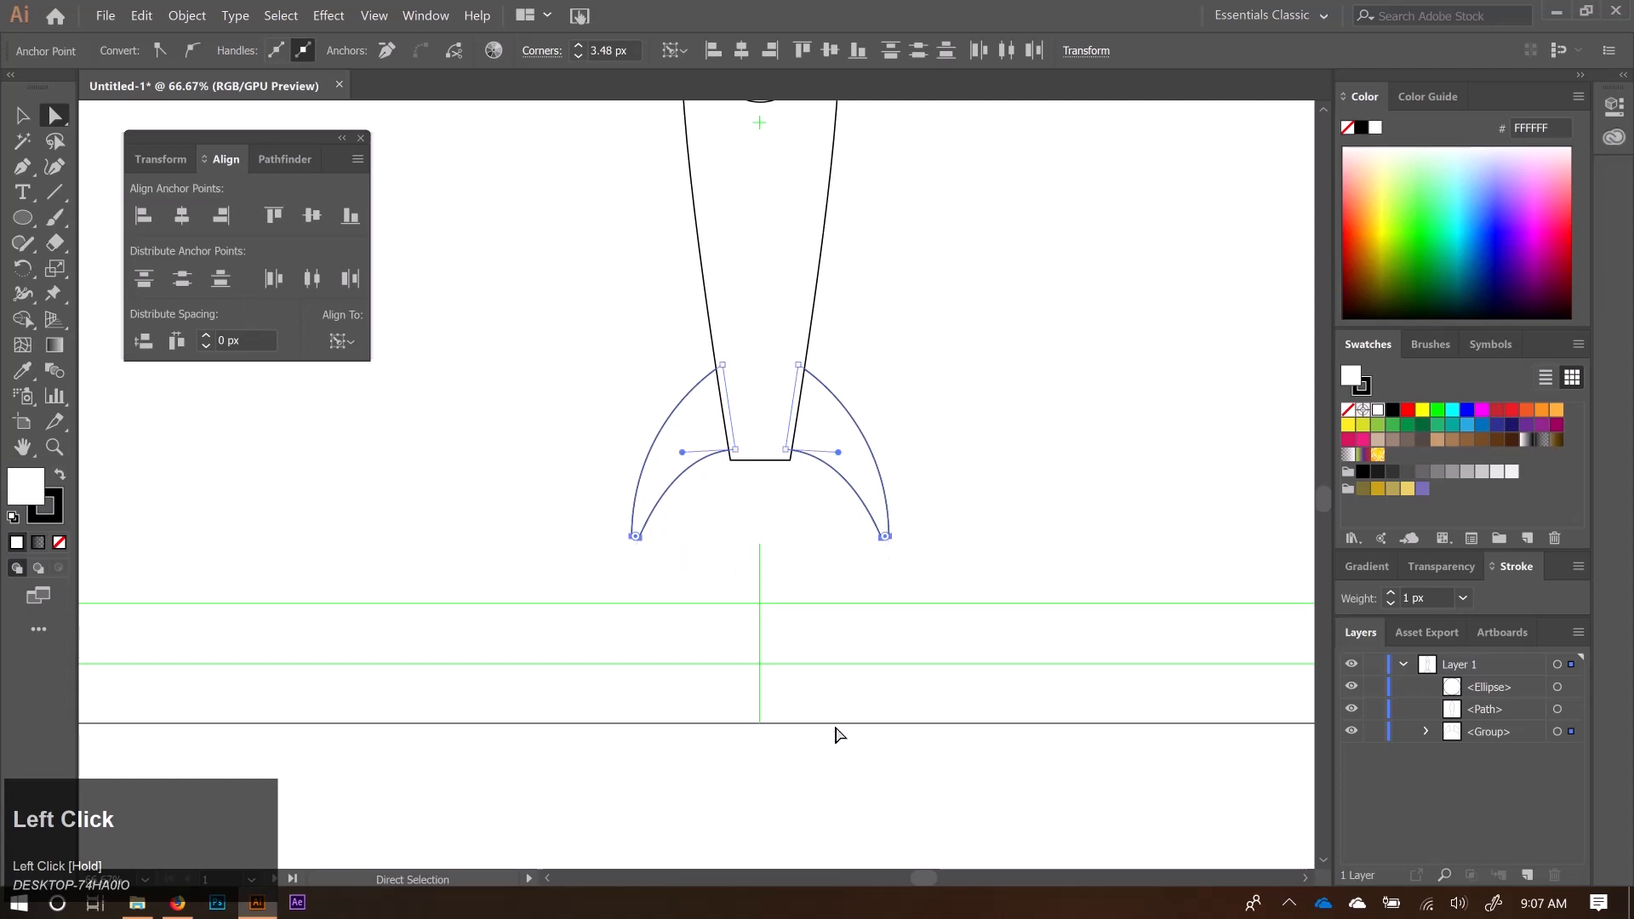
- Round the two bottom corners of the rocket body together with a radius of about 4.38 px
click(761, 452)
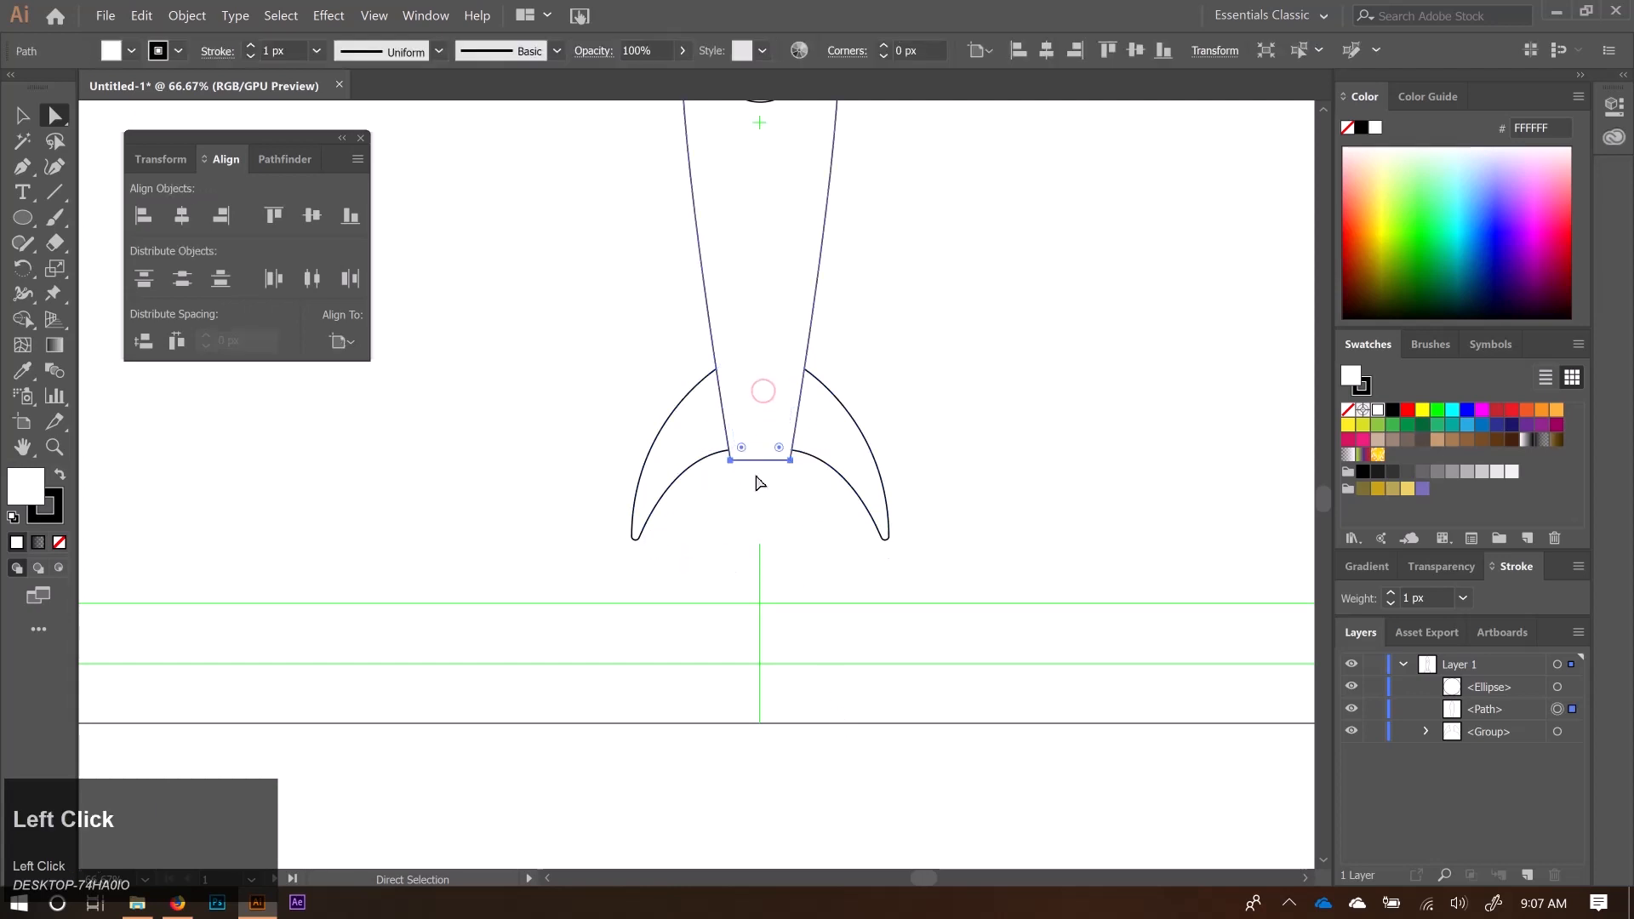
alt+scroll(777, 470, up, 3)
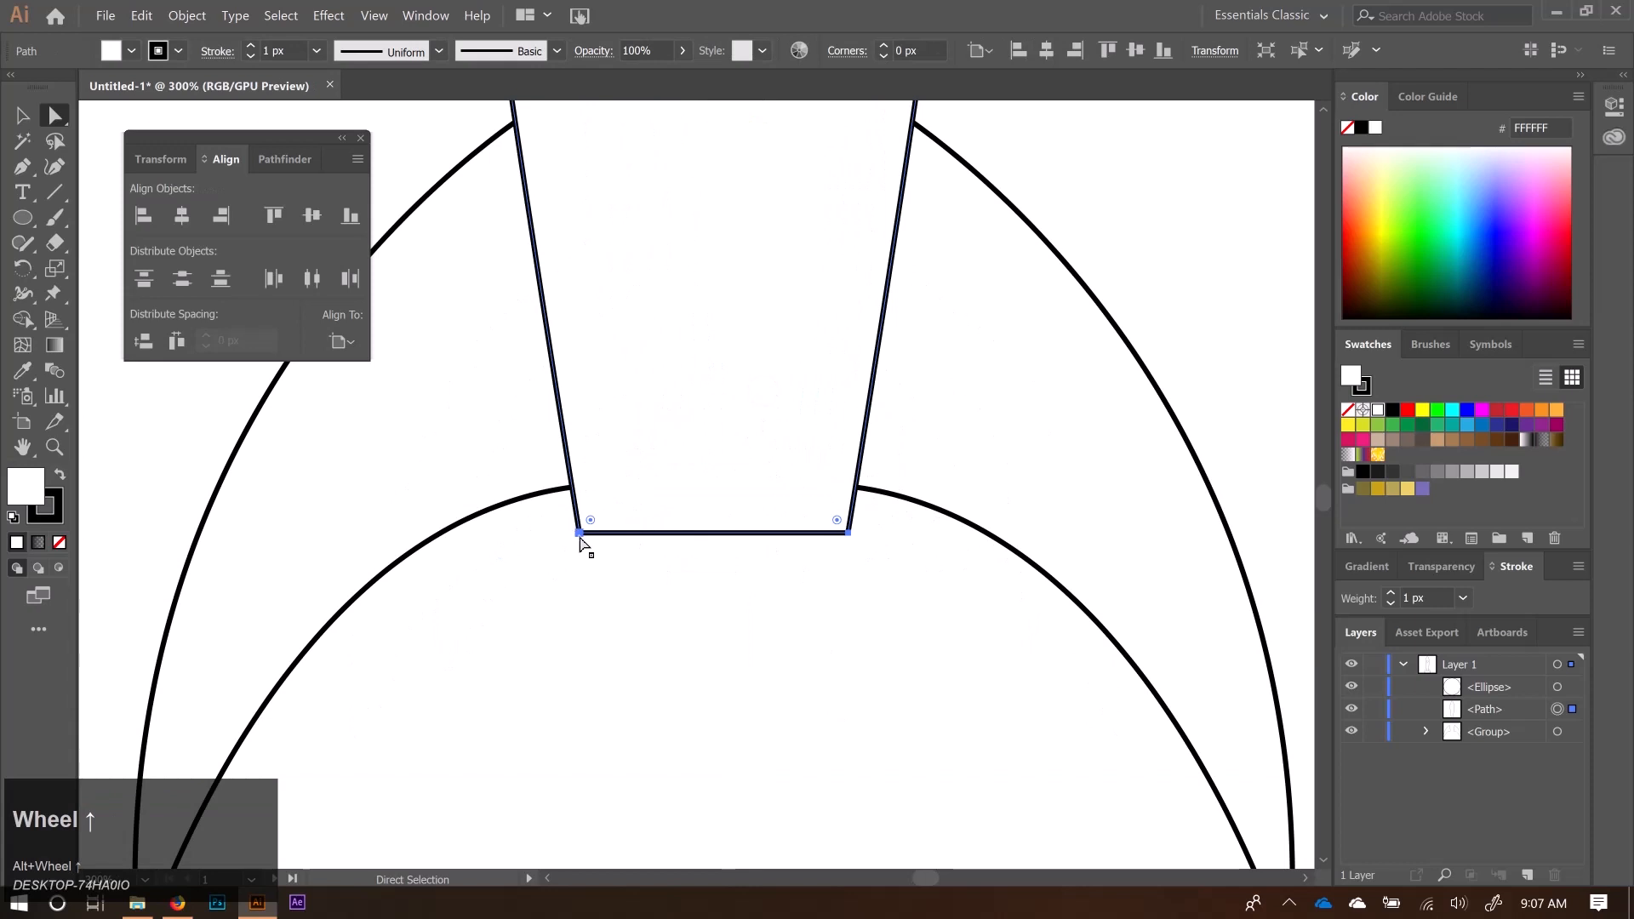
click(580, 536)
shift+click(848, 534)
drag(841, 523, 831, 515)
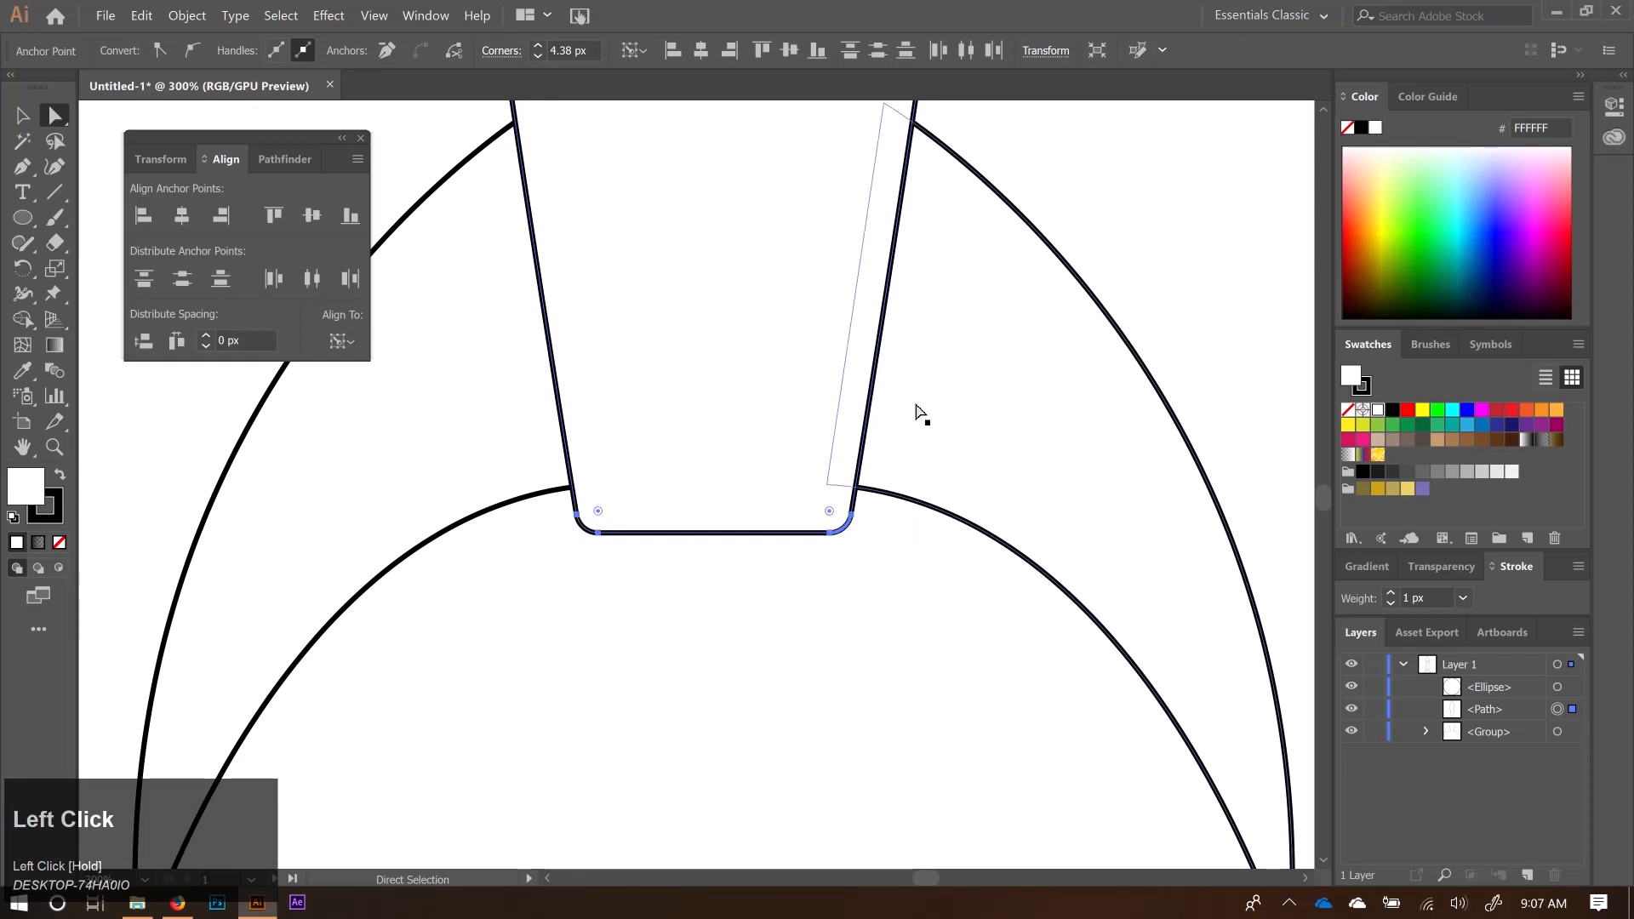
- Round the pointed nose of the rocket body with a radius of about 6.75 px and deselect the body
scroll(777, 471, up, 2)
scroll(776, 472, down, 2)
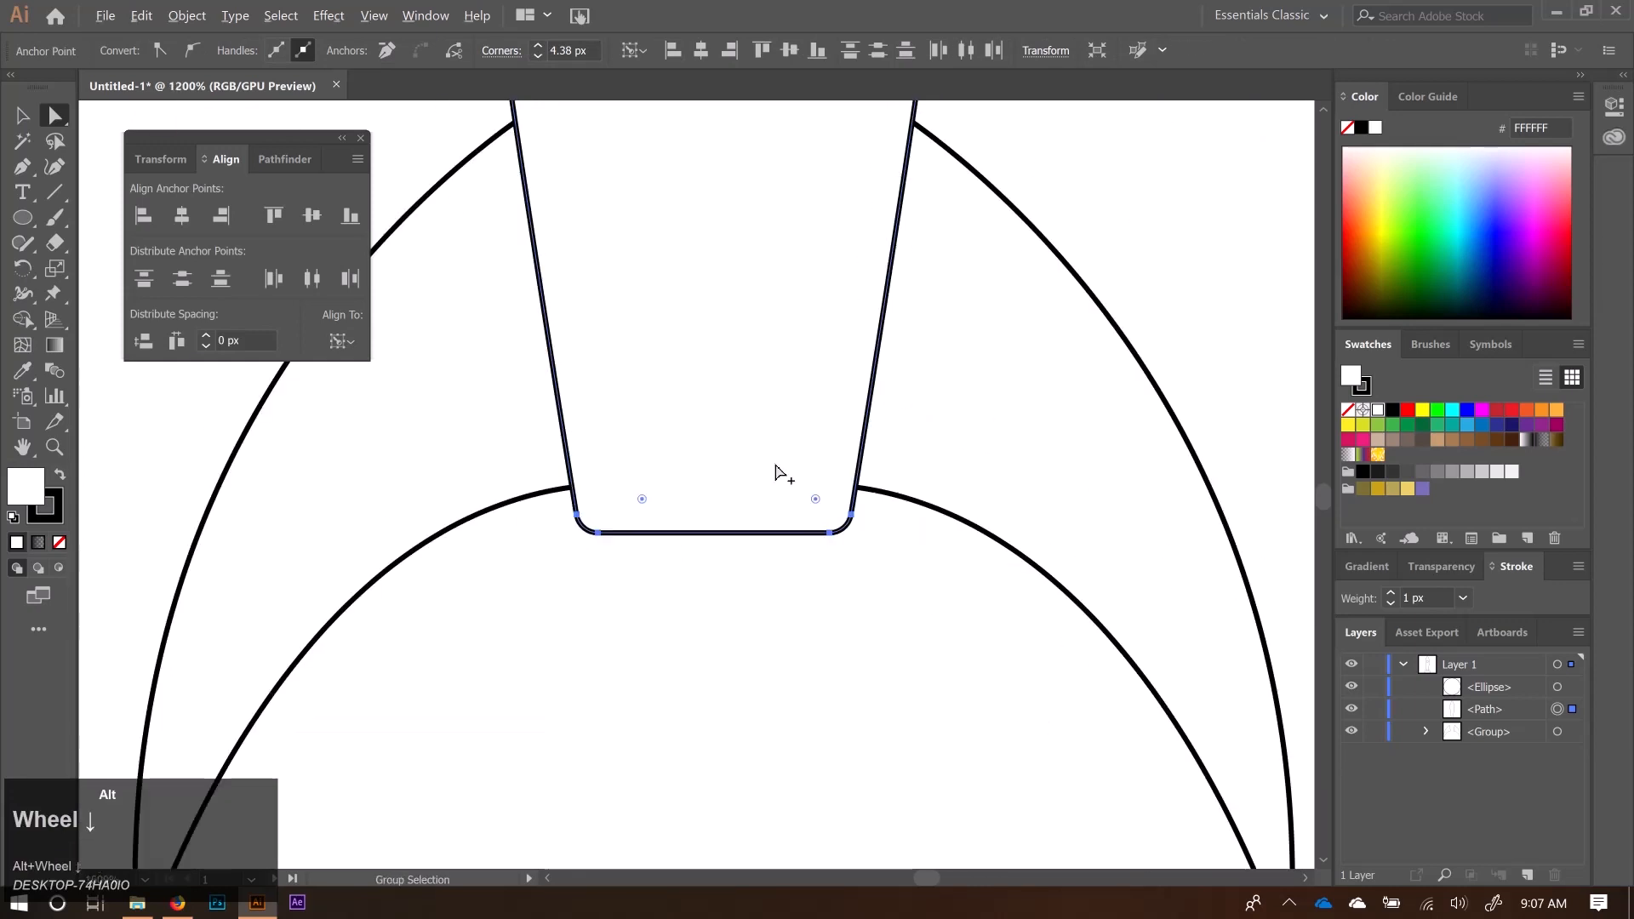
key(ctrl+0)
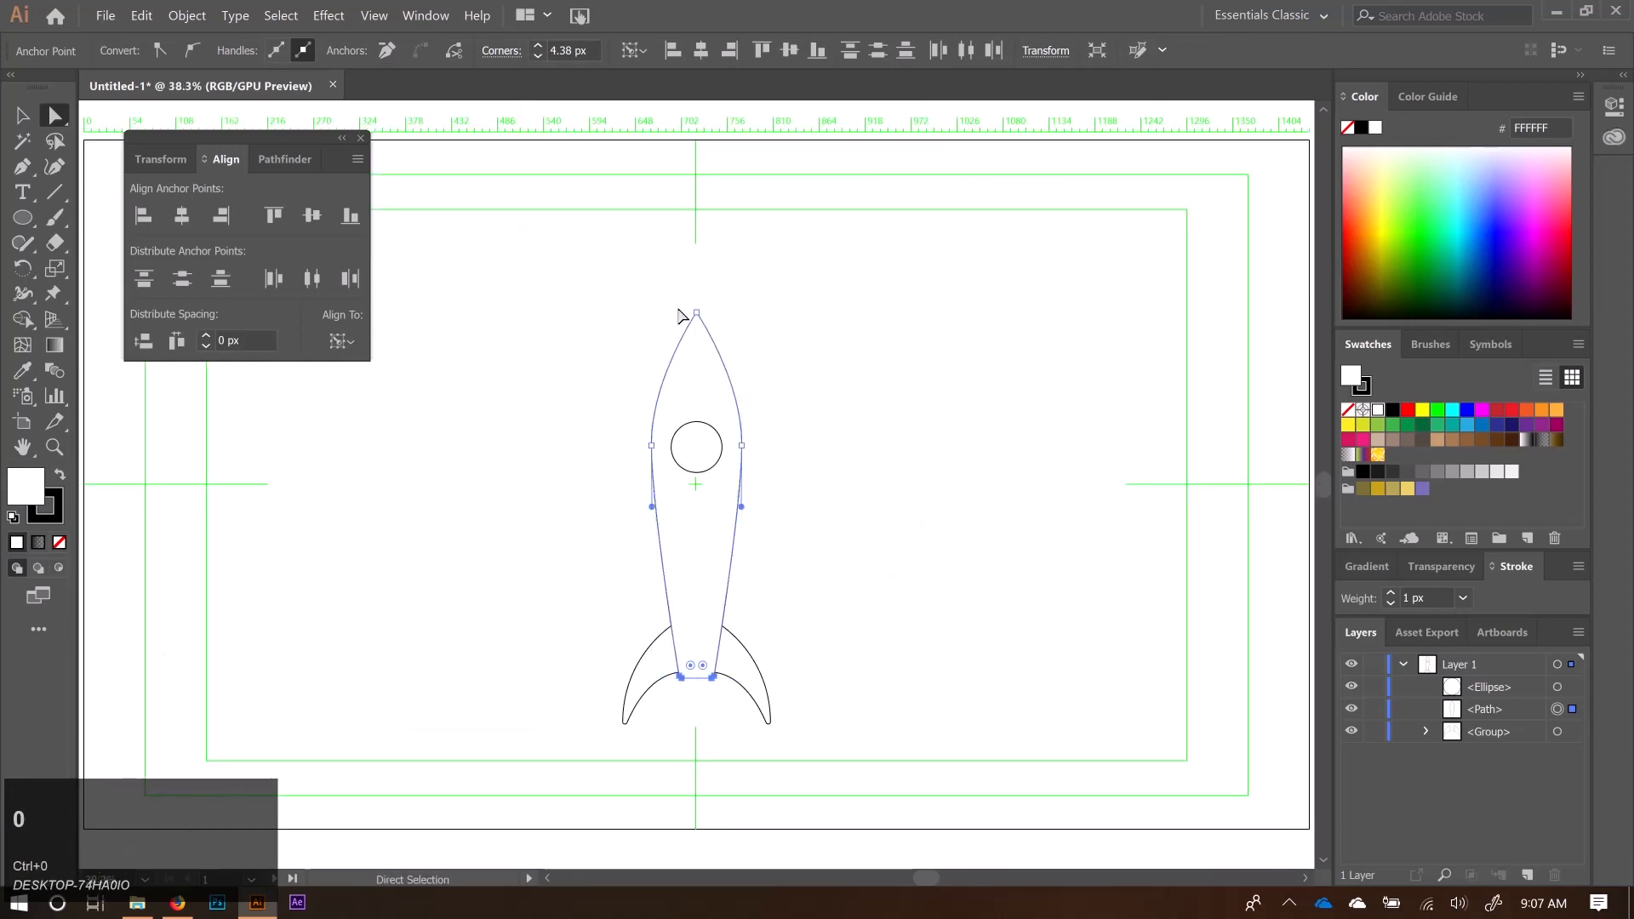
alt+scroll(679, 316, up, 10)
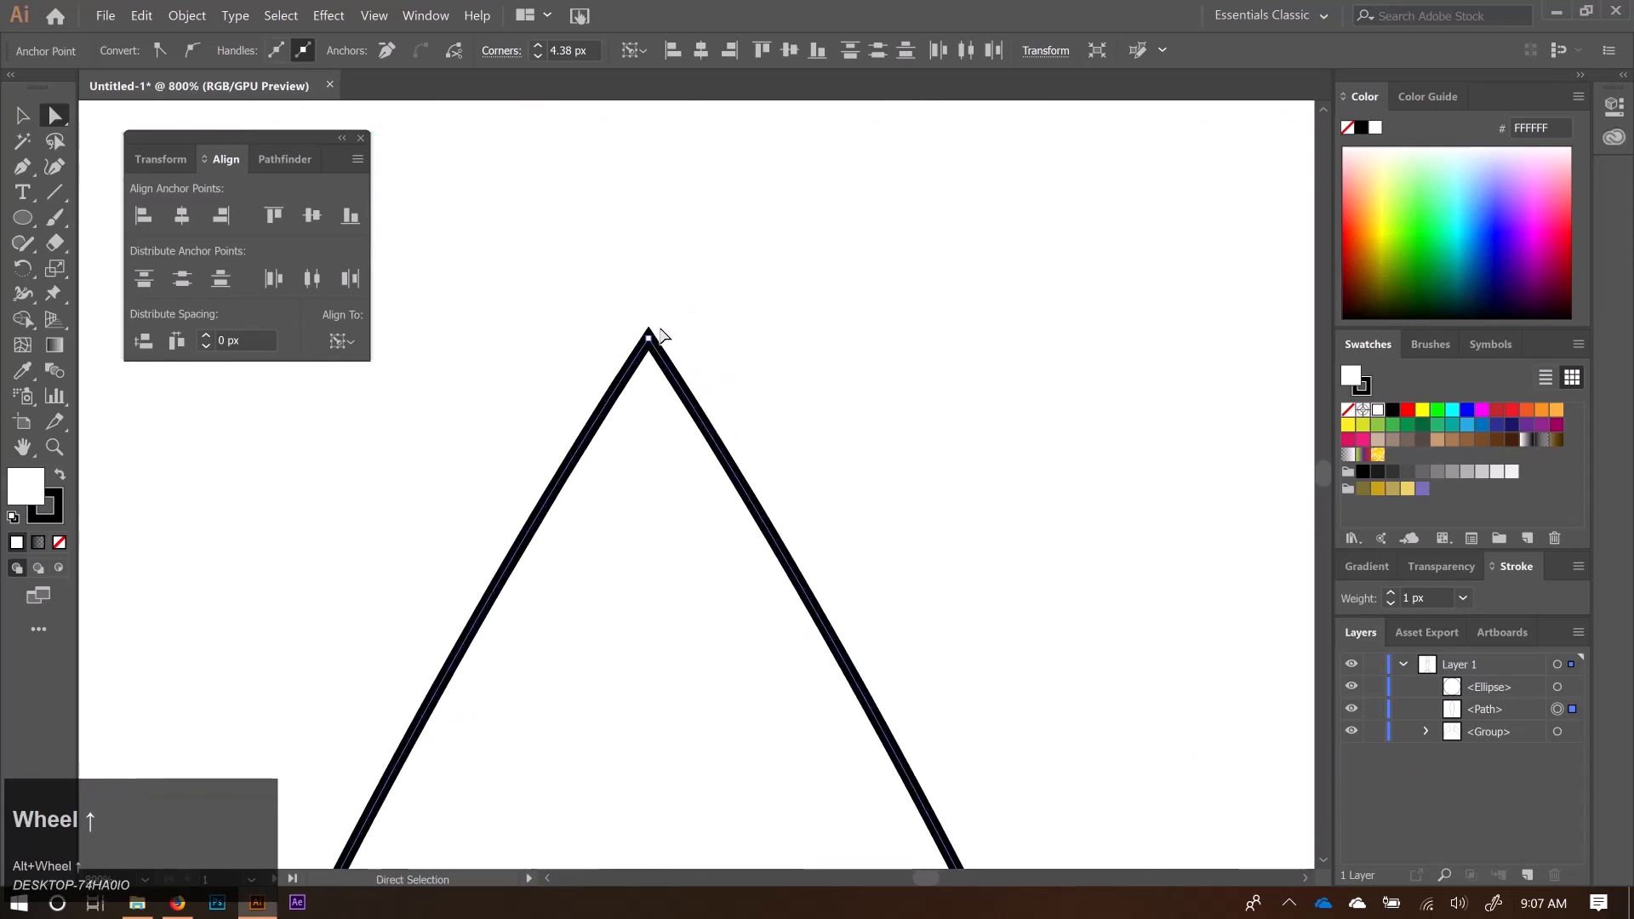
click(649, 337)
drag(651, 358, 687, 509)
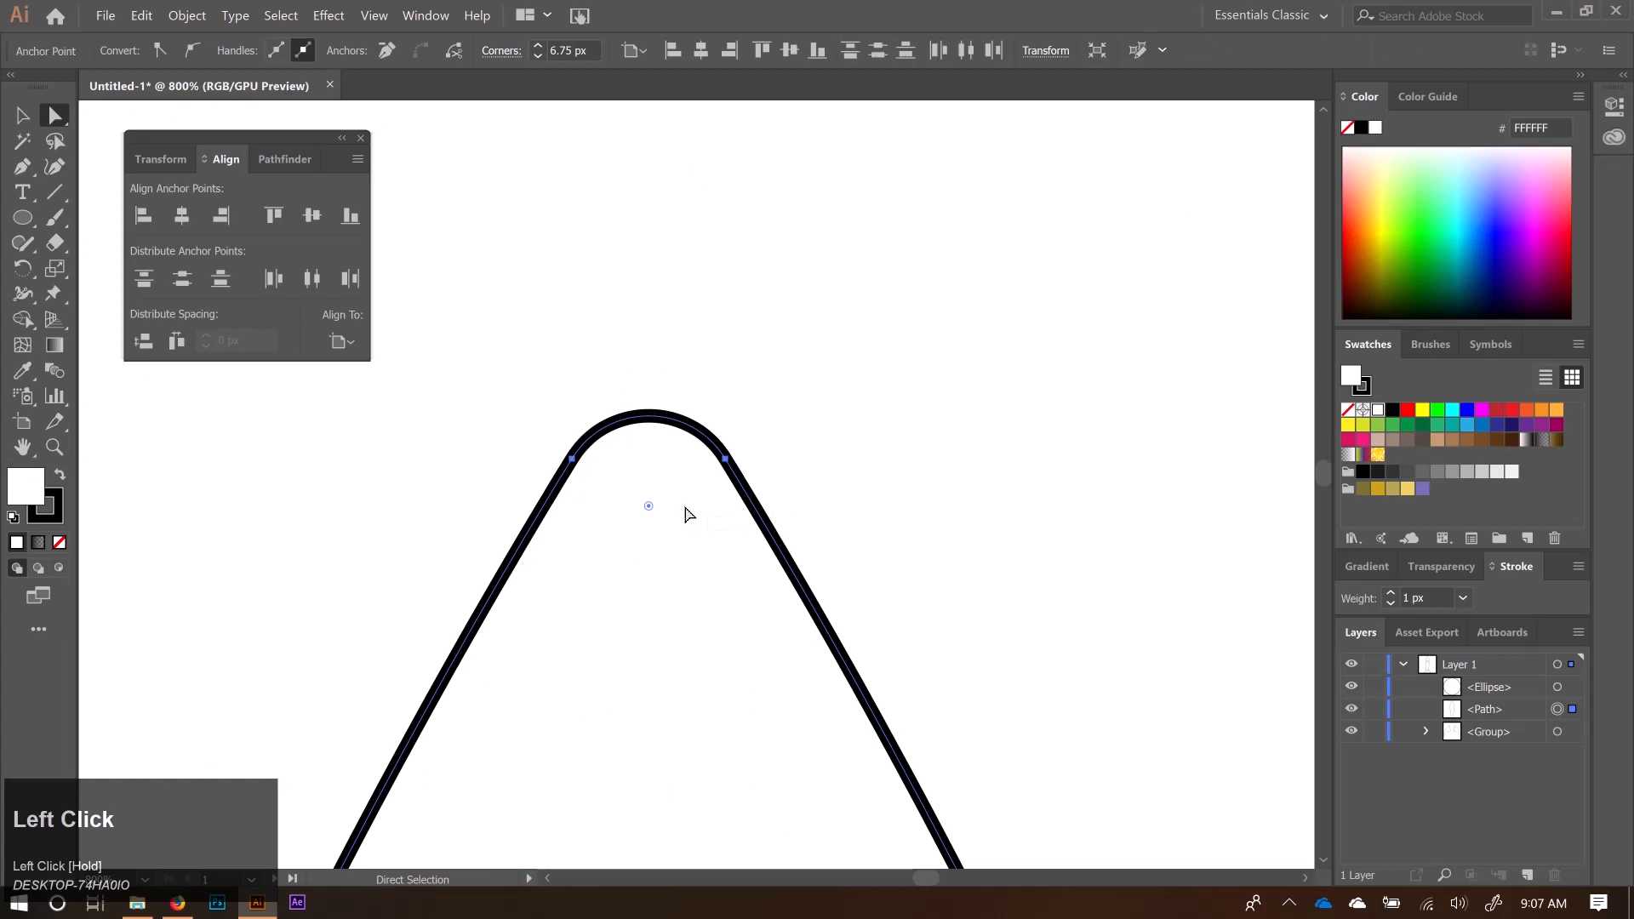
key(ctrl+0)
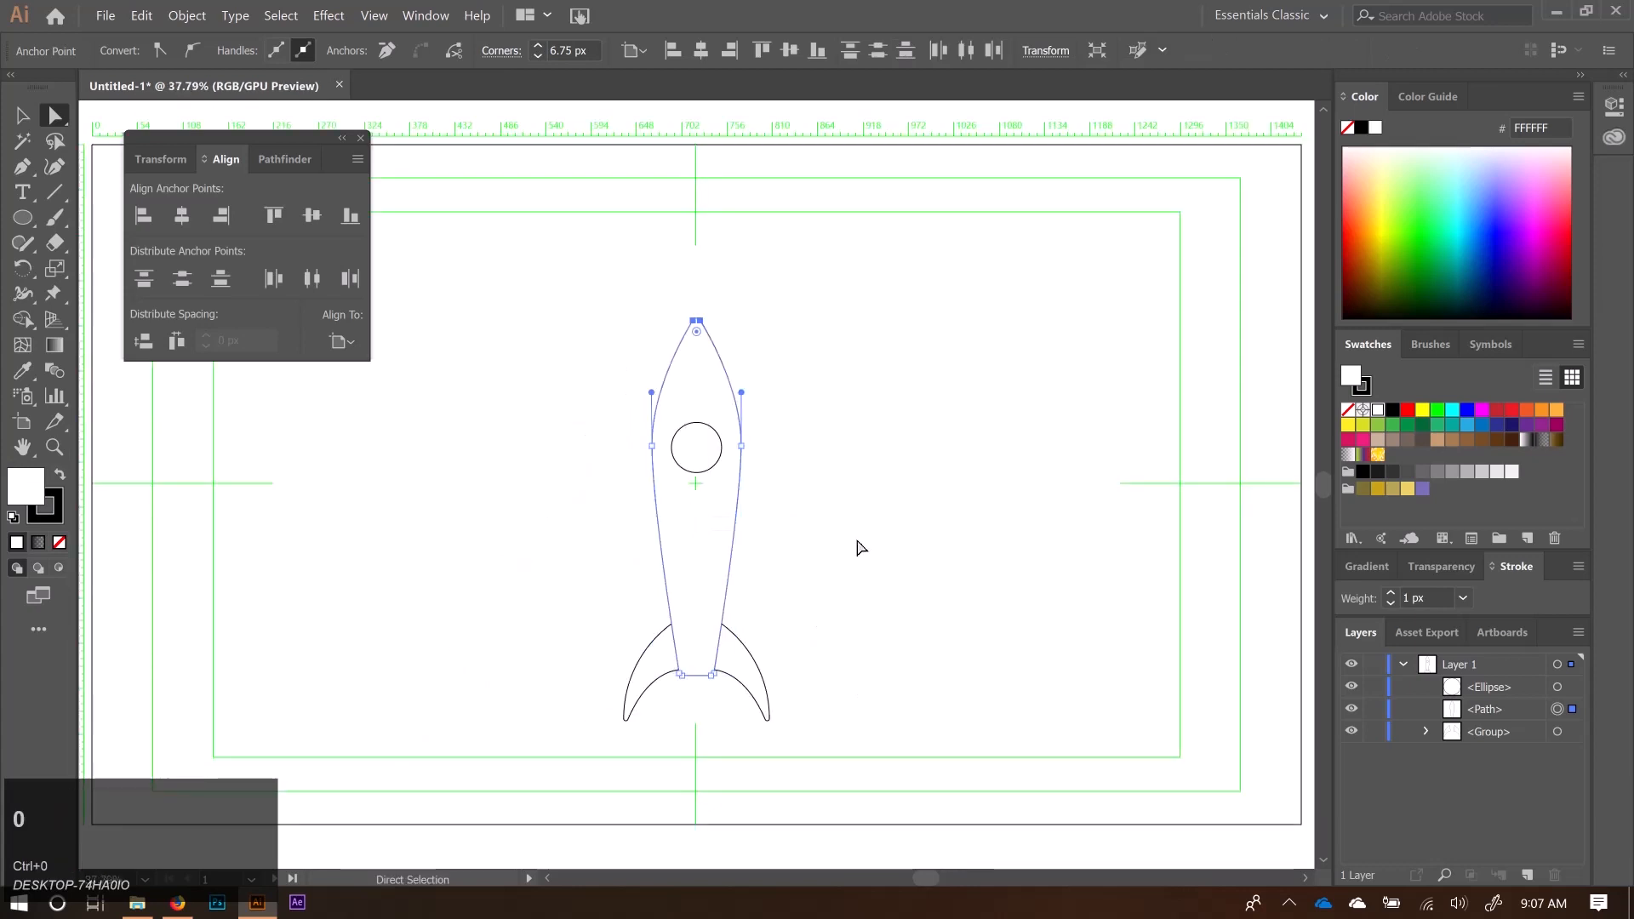
key(v)
click(856, 540)
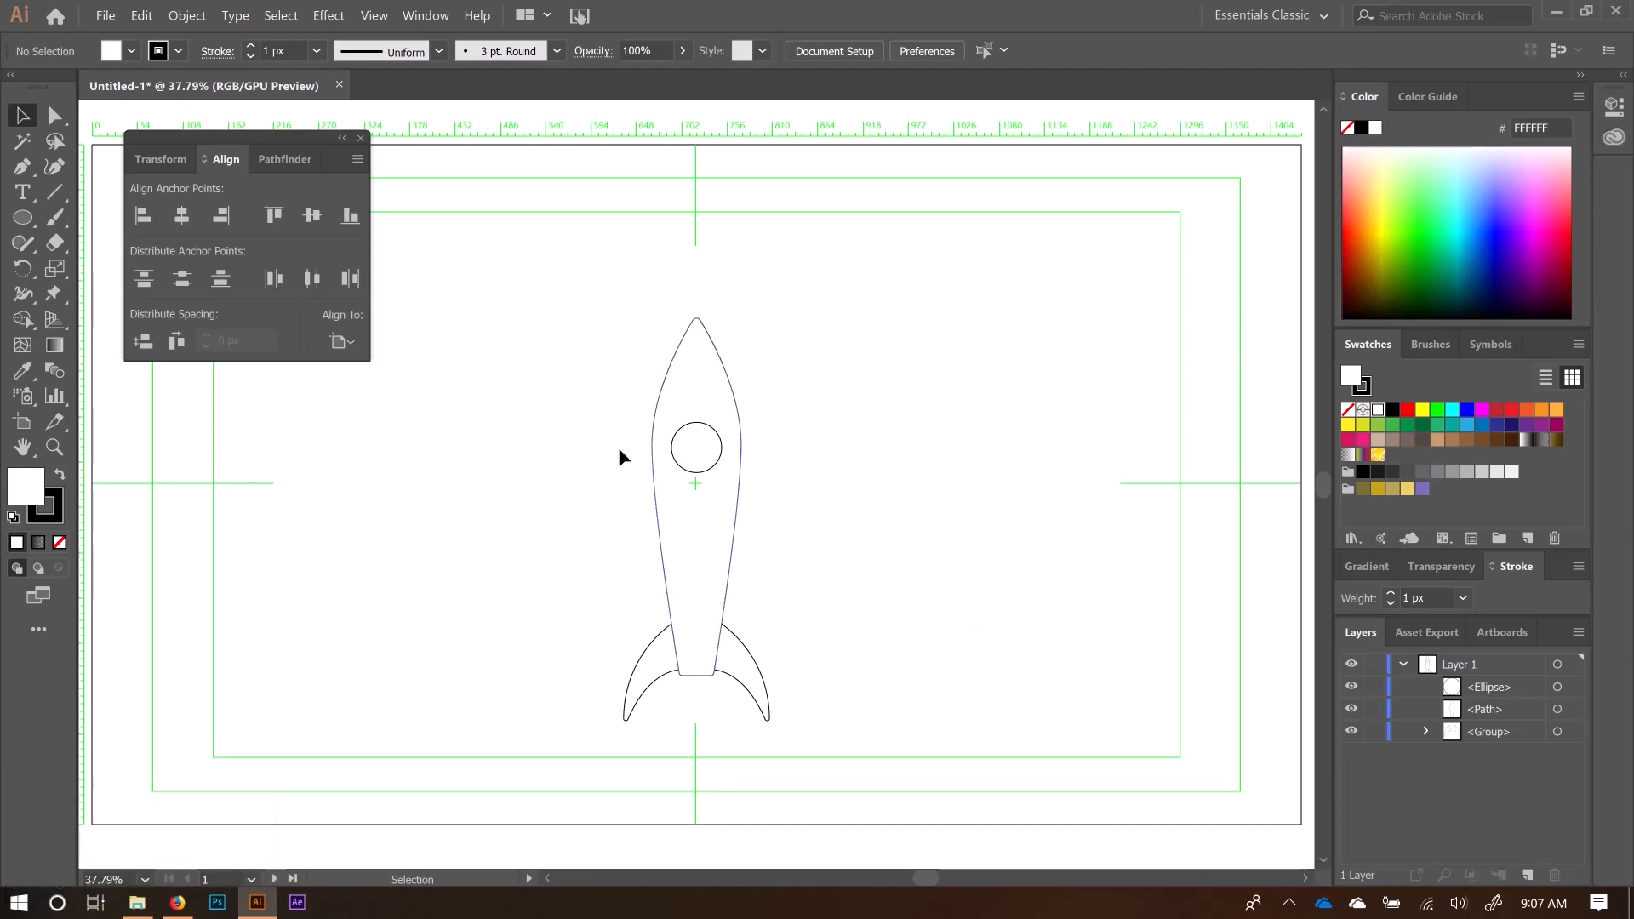
- Draw a large circle outward from the artboard's centre around the rocket and send it to the back
click(23, 221)
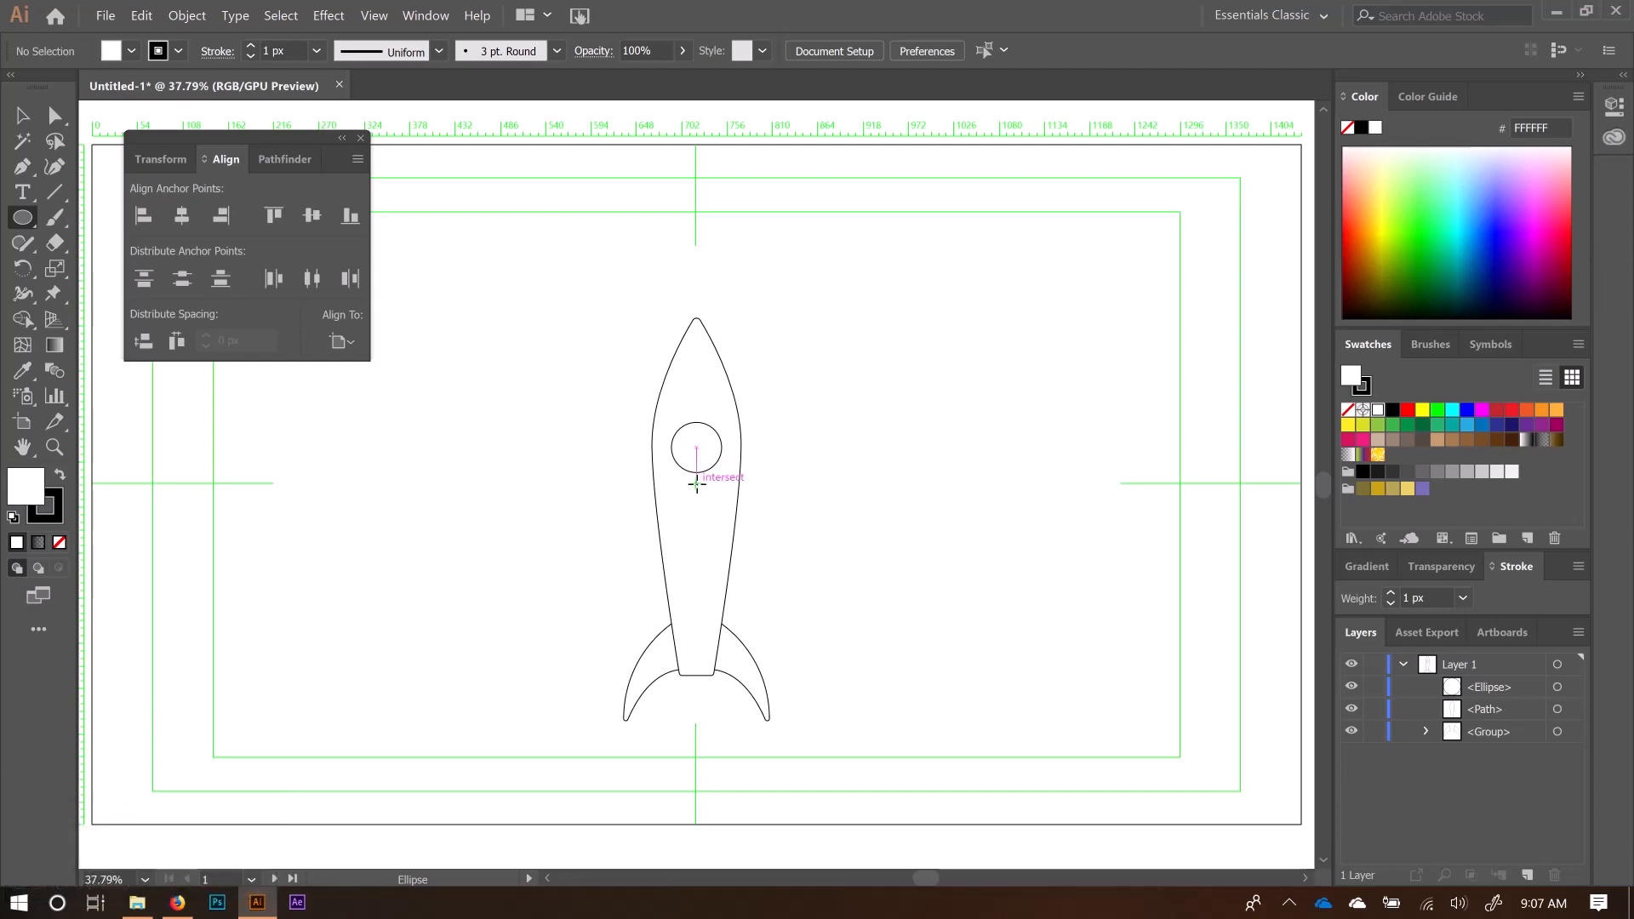
drag(697, 484, 923, 616)
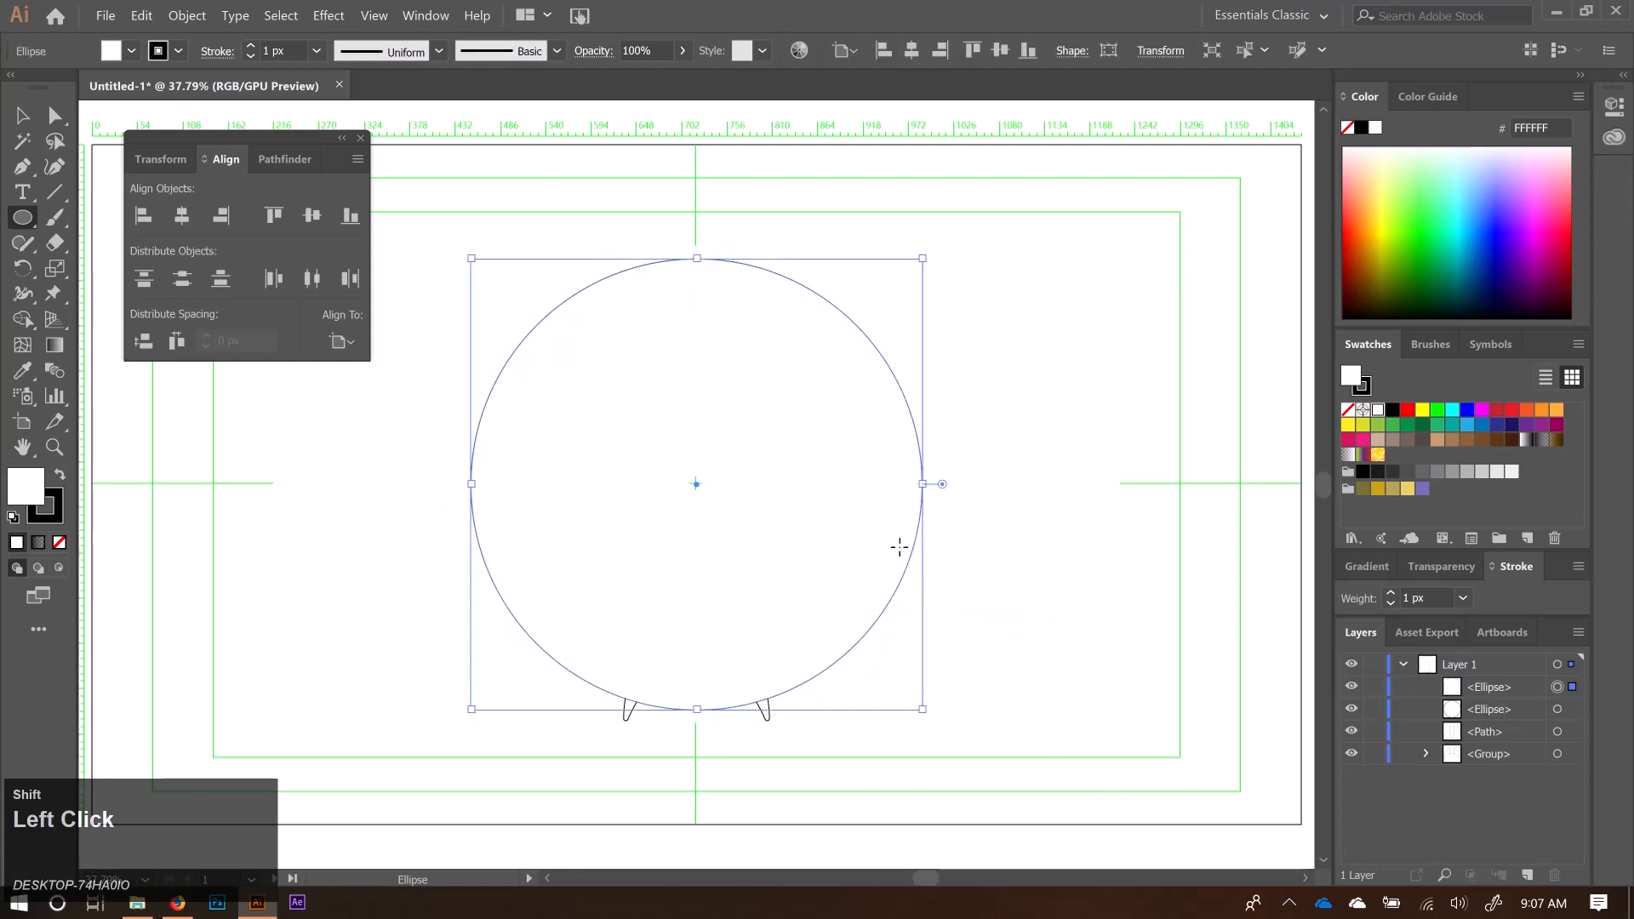
key(shift+v)
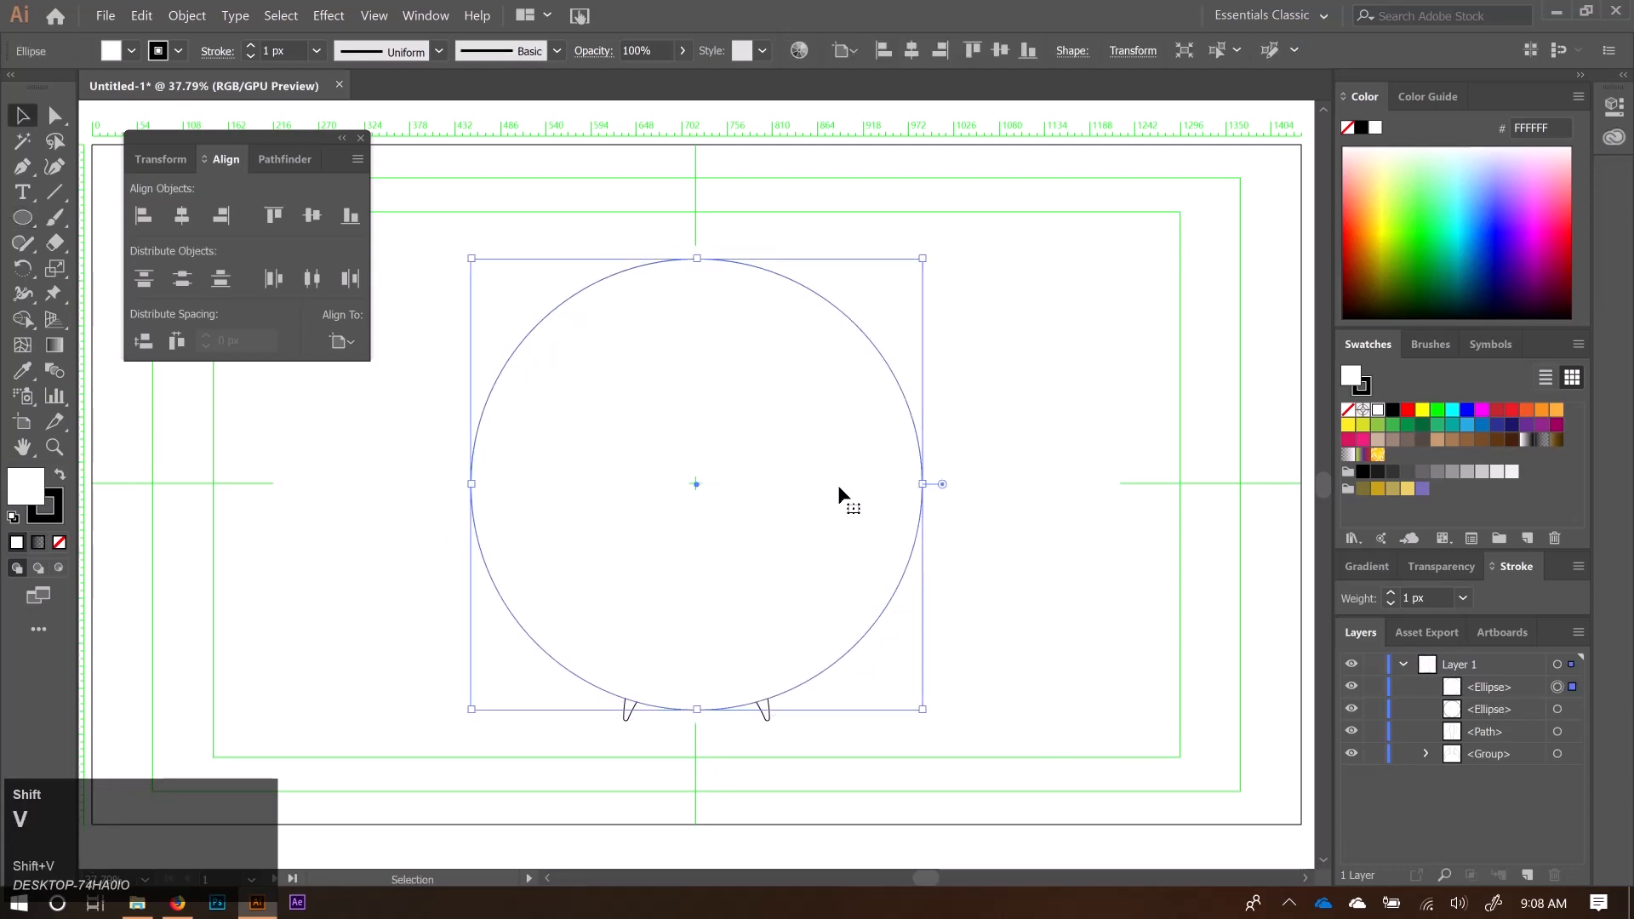
key(ctrl)
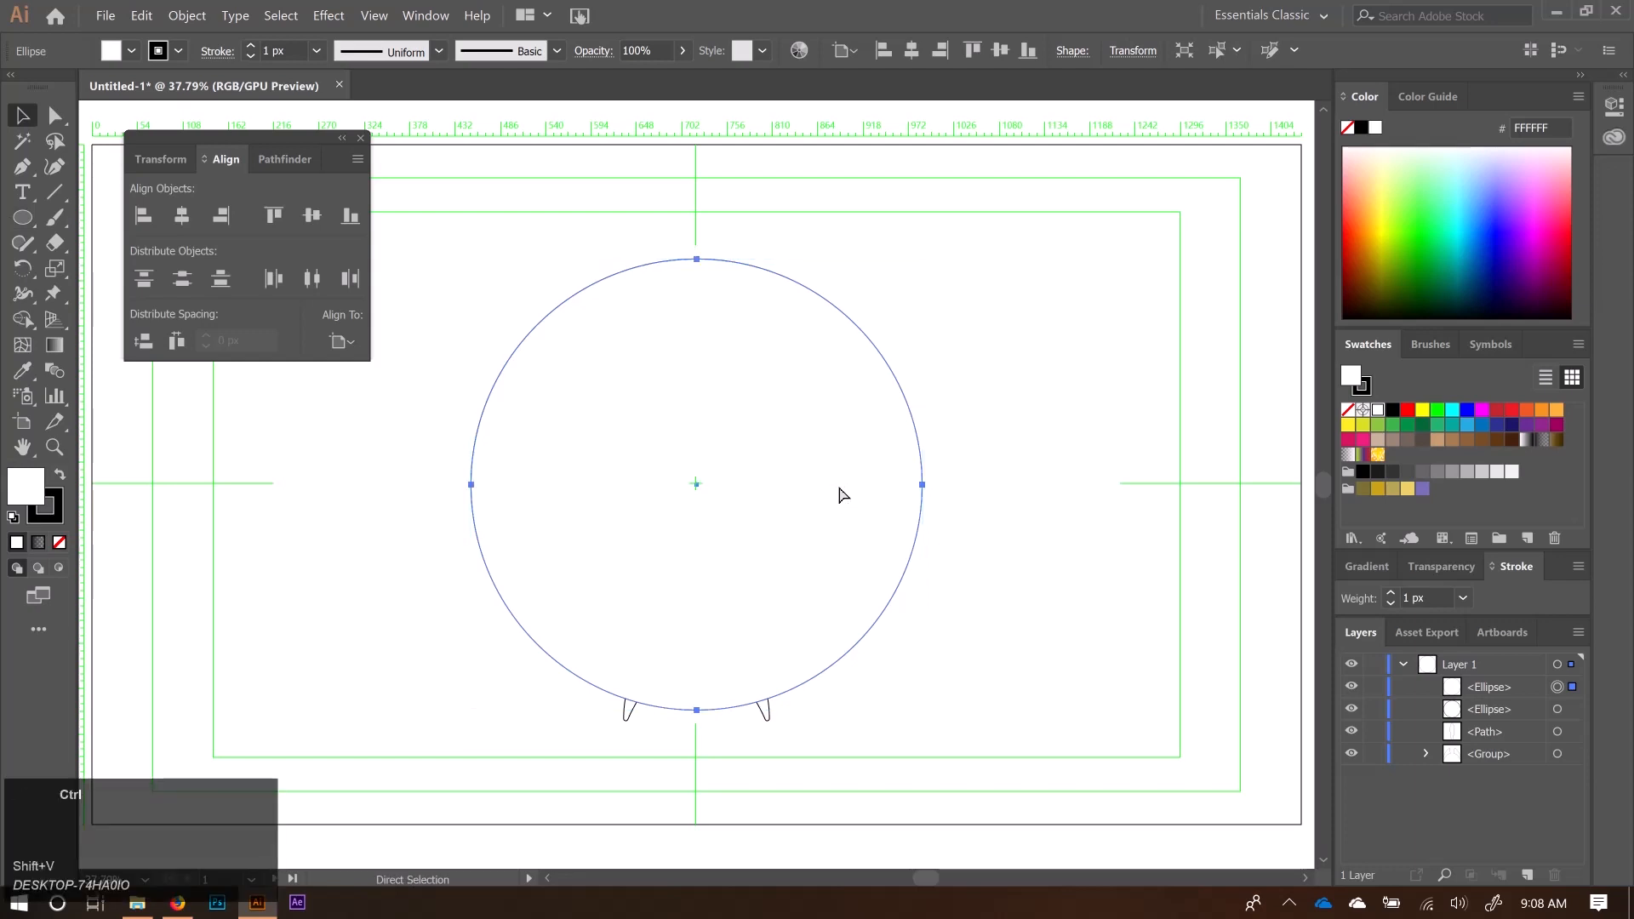
key(ctrl+shift+bracketleft)
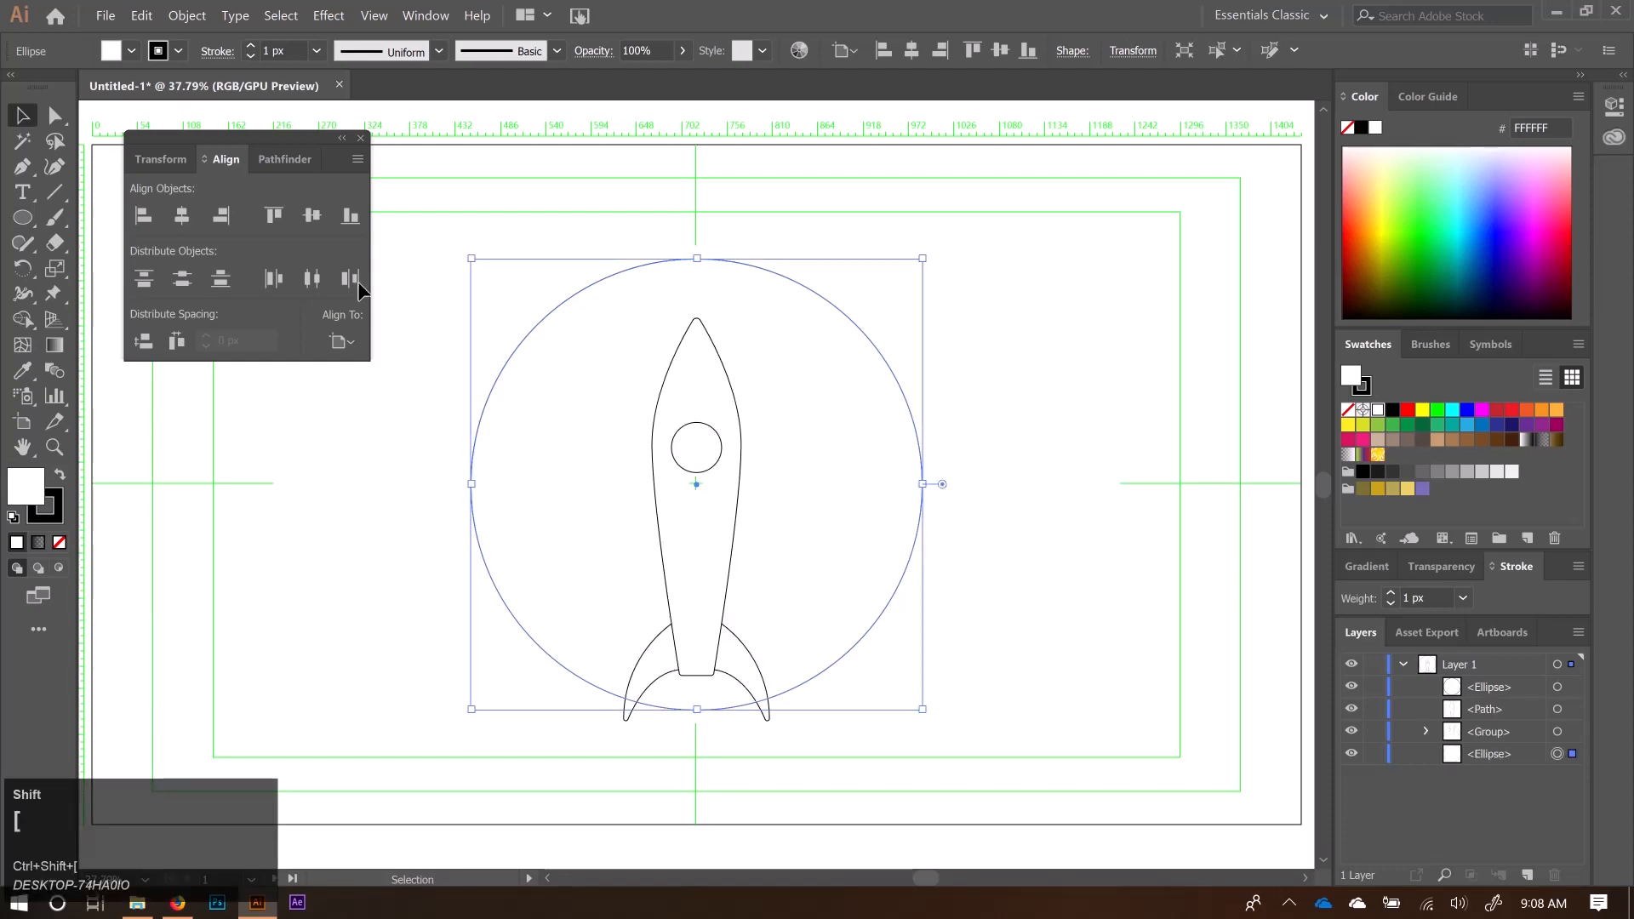
- Start a star near the artboard's centre with the Star tool, varying its number of points down to three and up to 12
shift+click(23, 219)
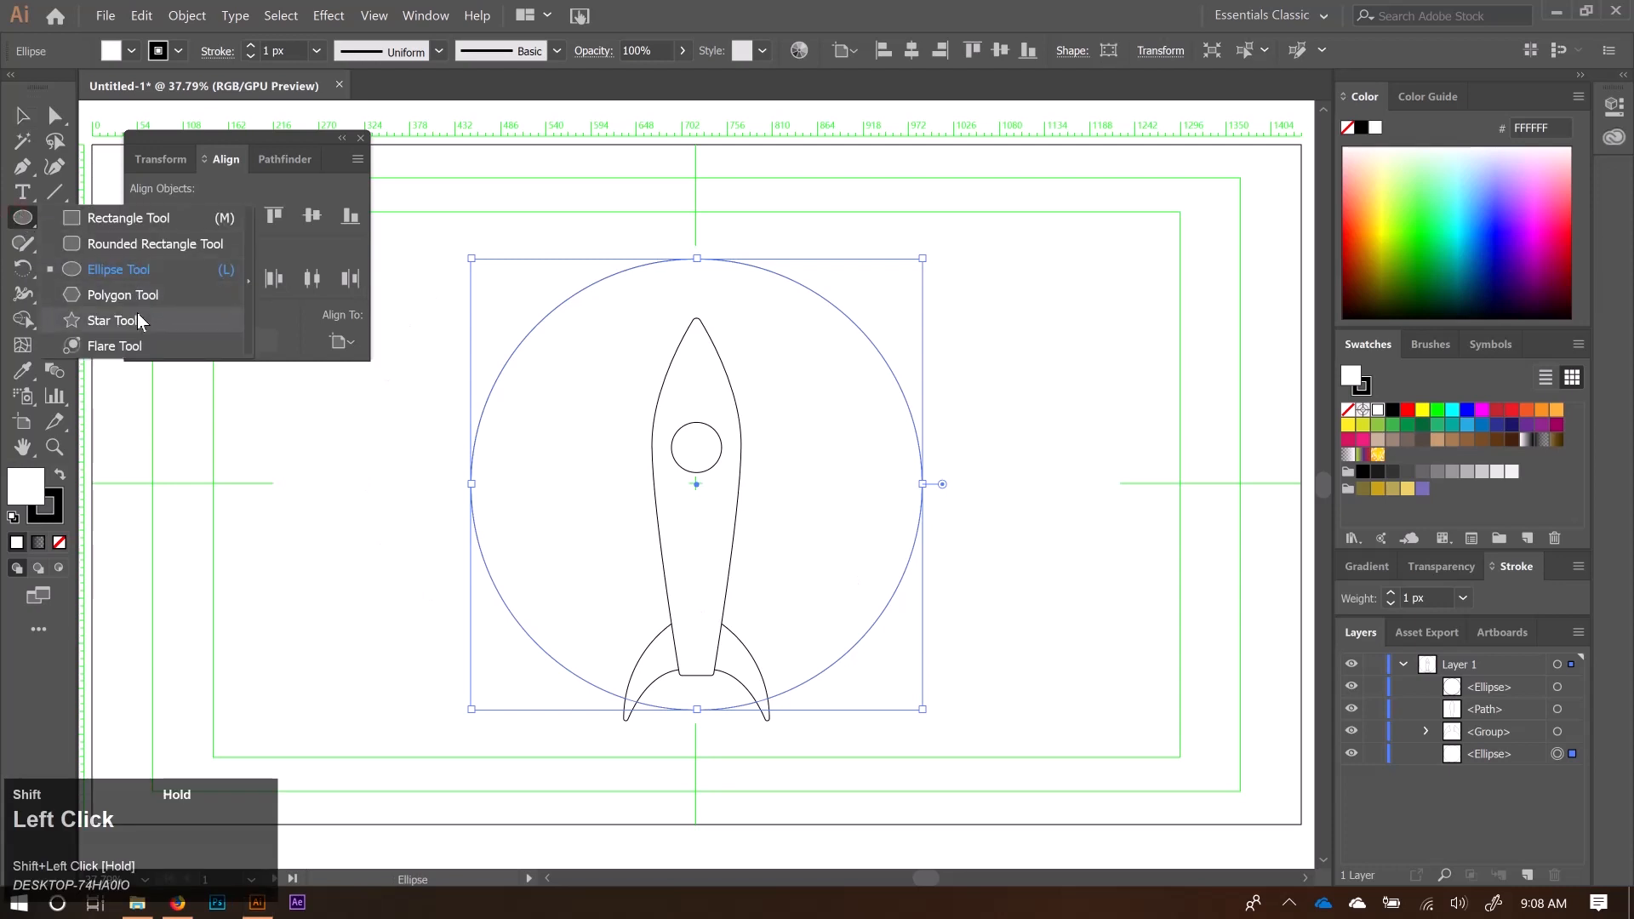
click(128, 320)
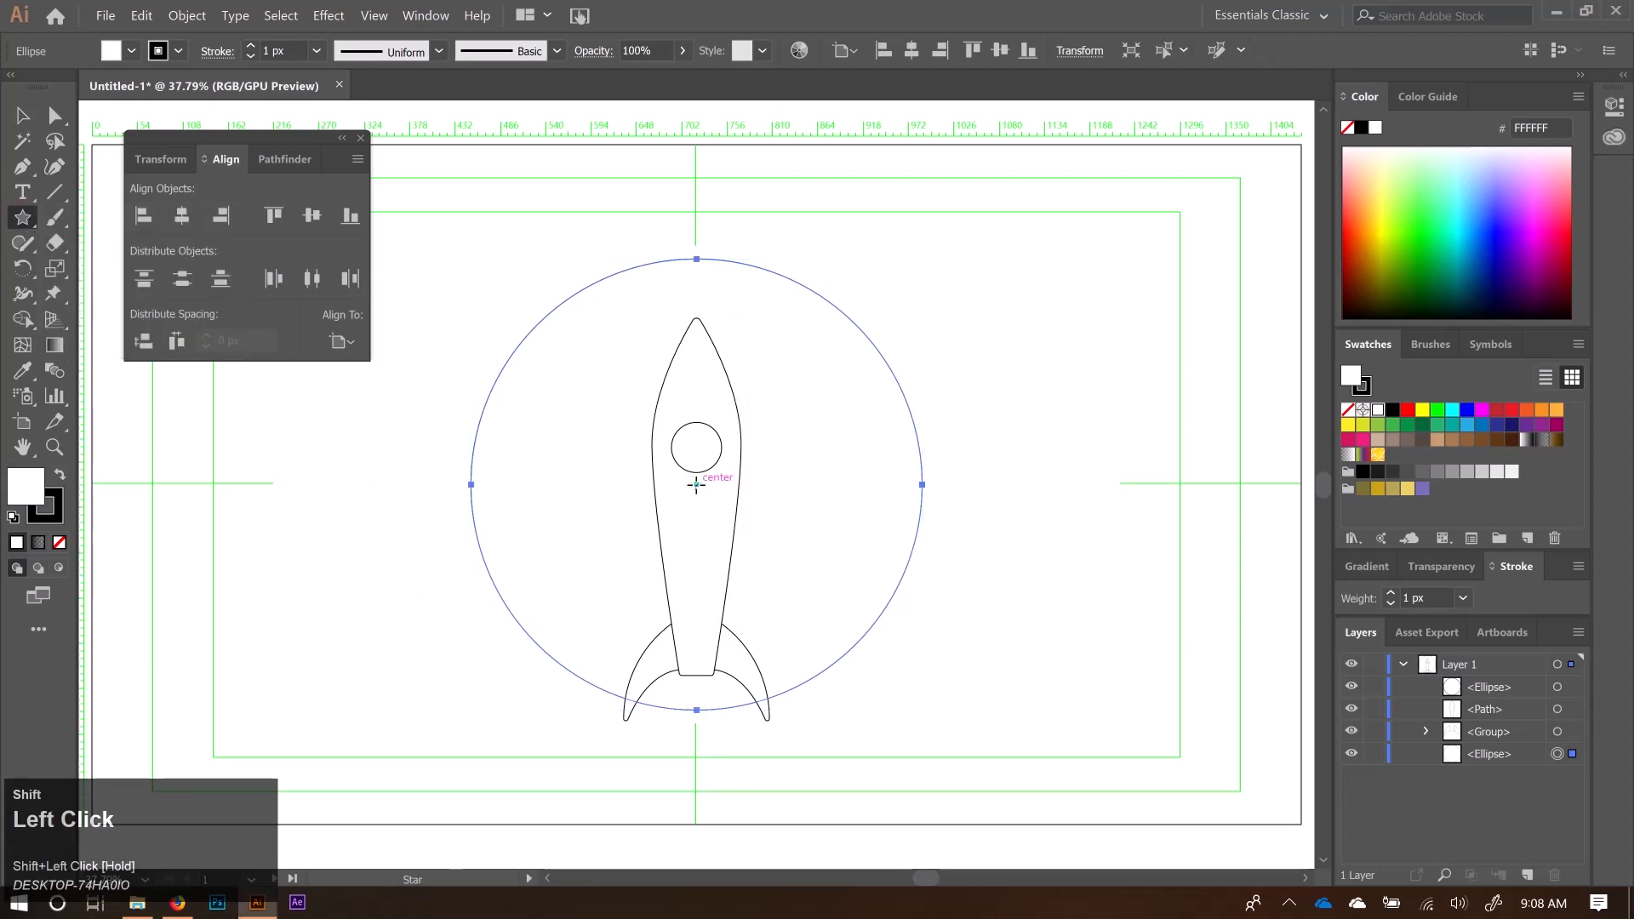
shift+click(23, 219)
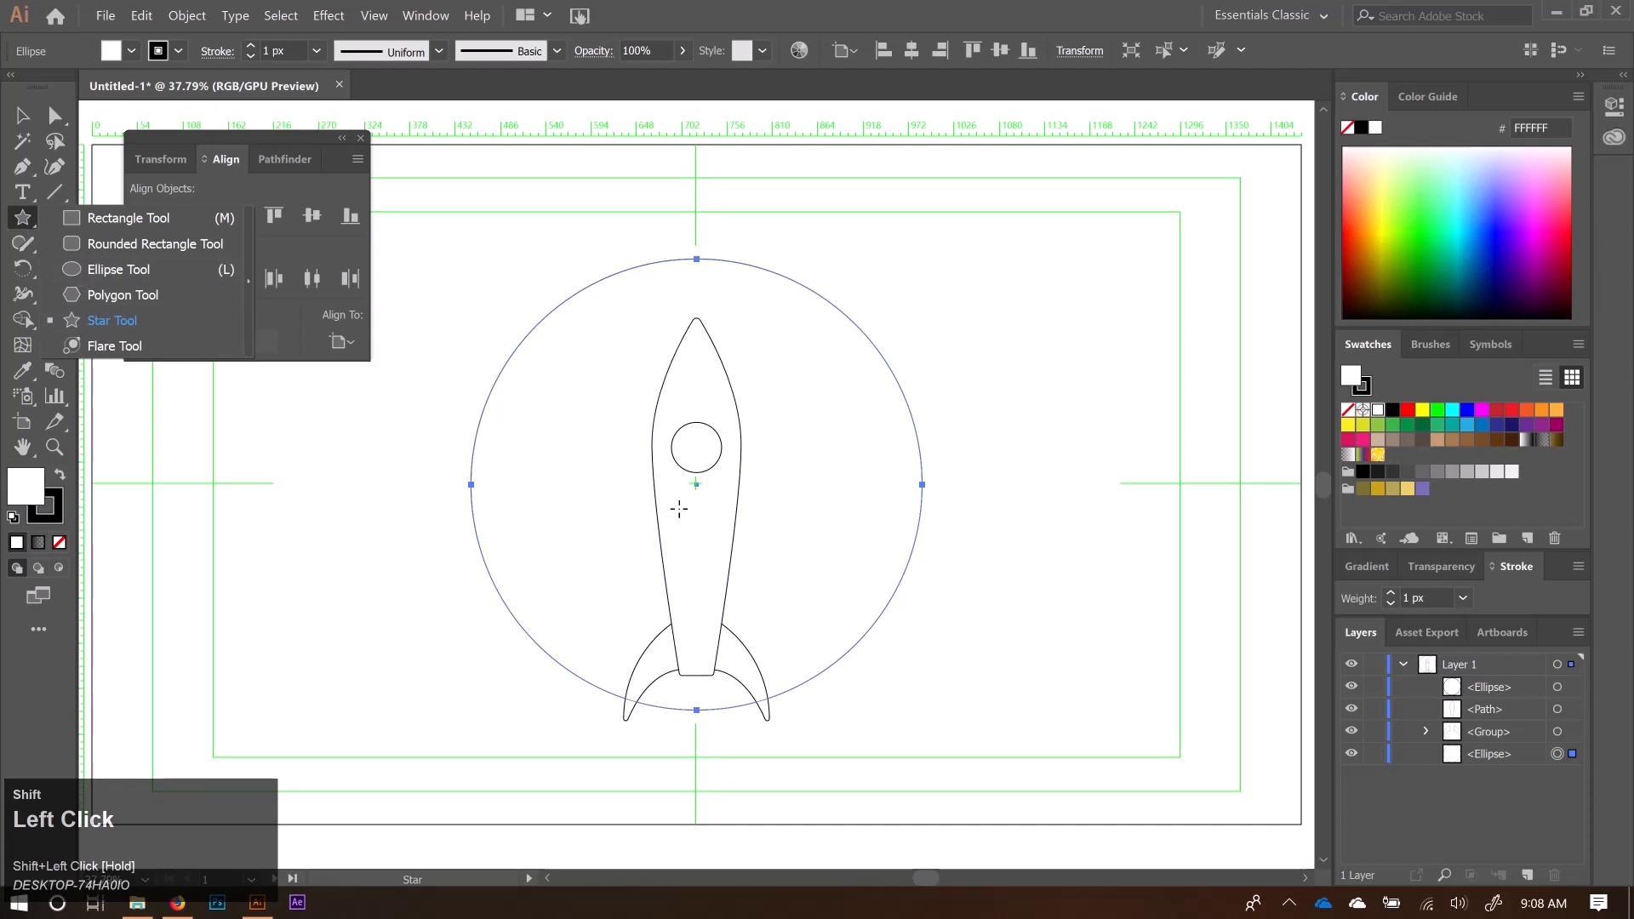
drag(692, 484, 950, 768)
key(Down)
key(Down)
key(Up)
key(Up)
key(Up)
key(Up)
key(Down)
key(Down)
key(Down)
key(Down)
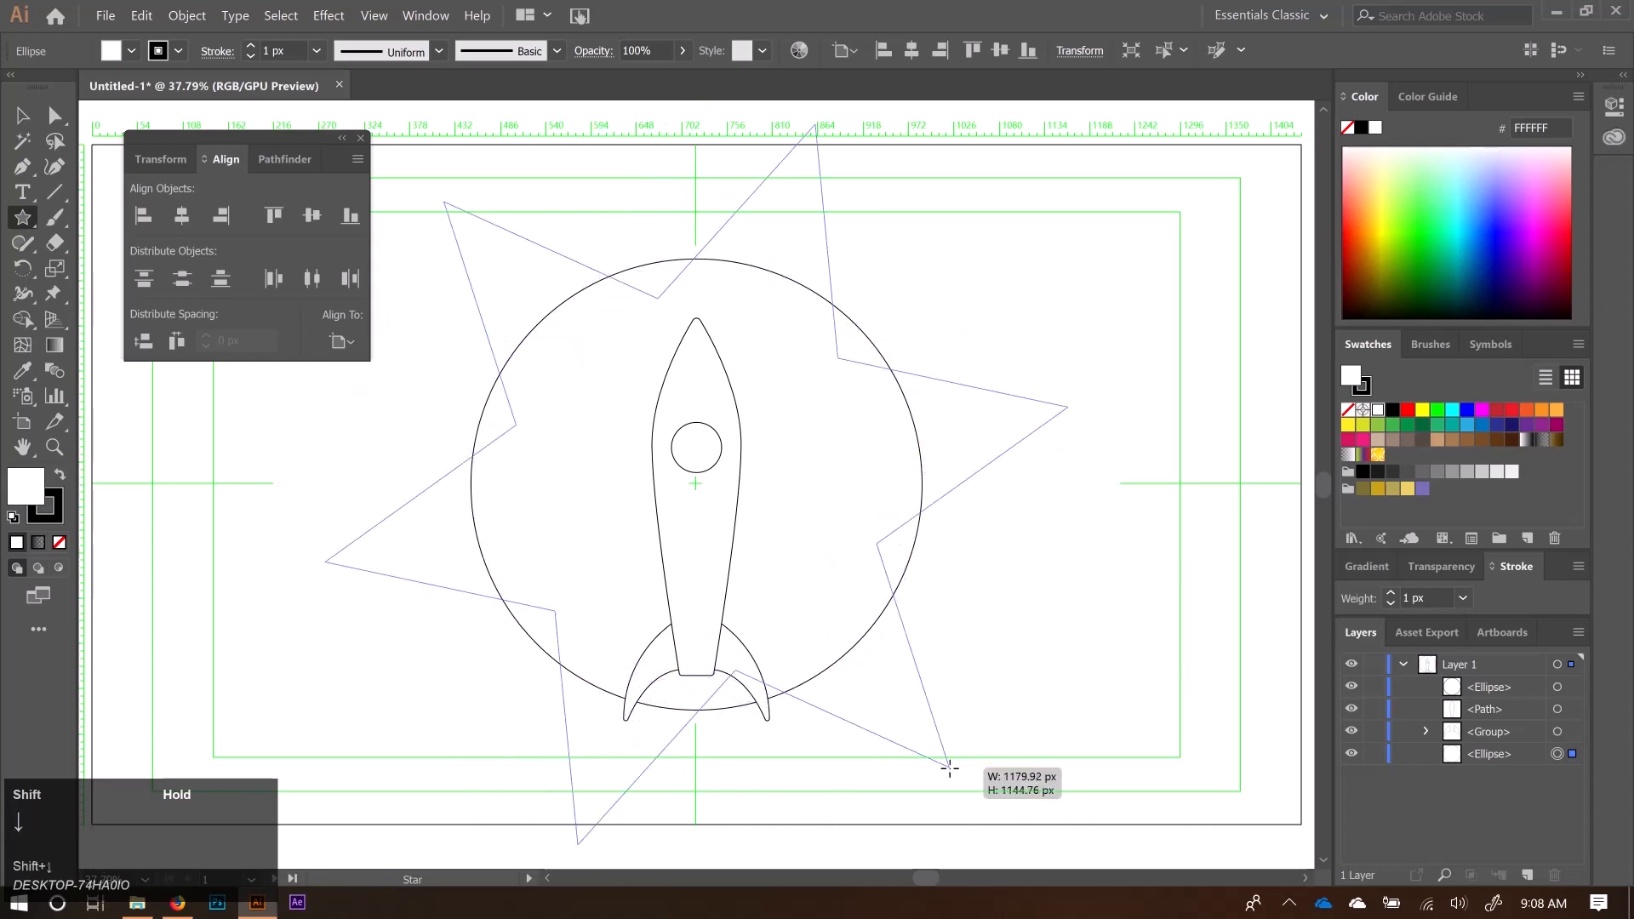
drag(950, 768, 965, 702)
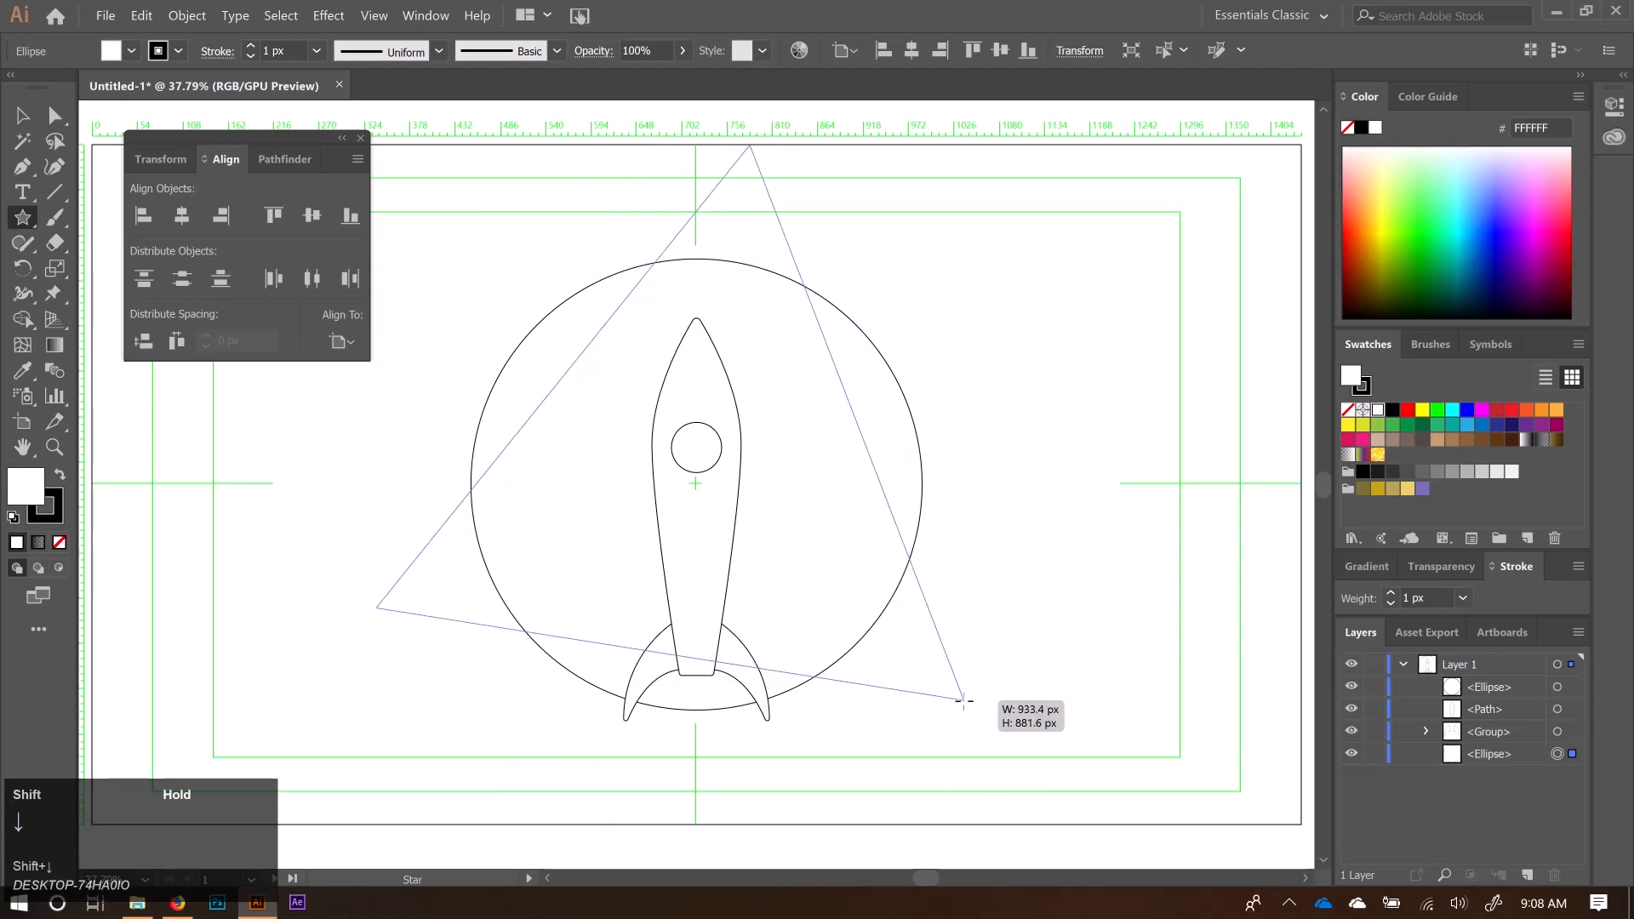
key(Up)
key(Up)
key(Up)
key(Up)
key(Up)
key(Up)
key(Up)
key(Up)
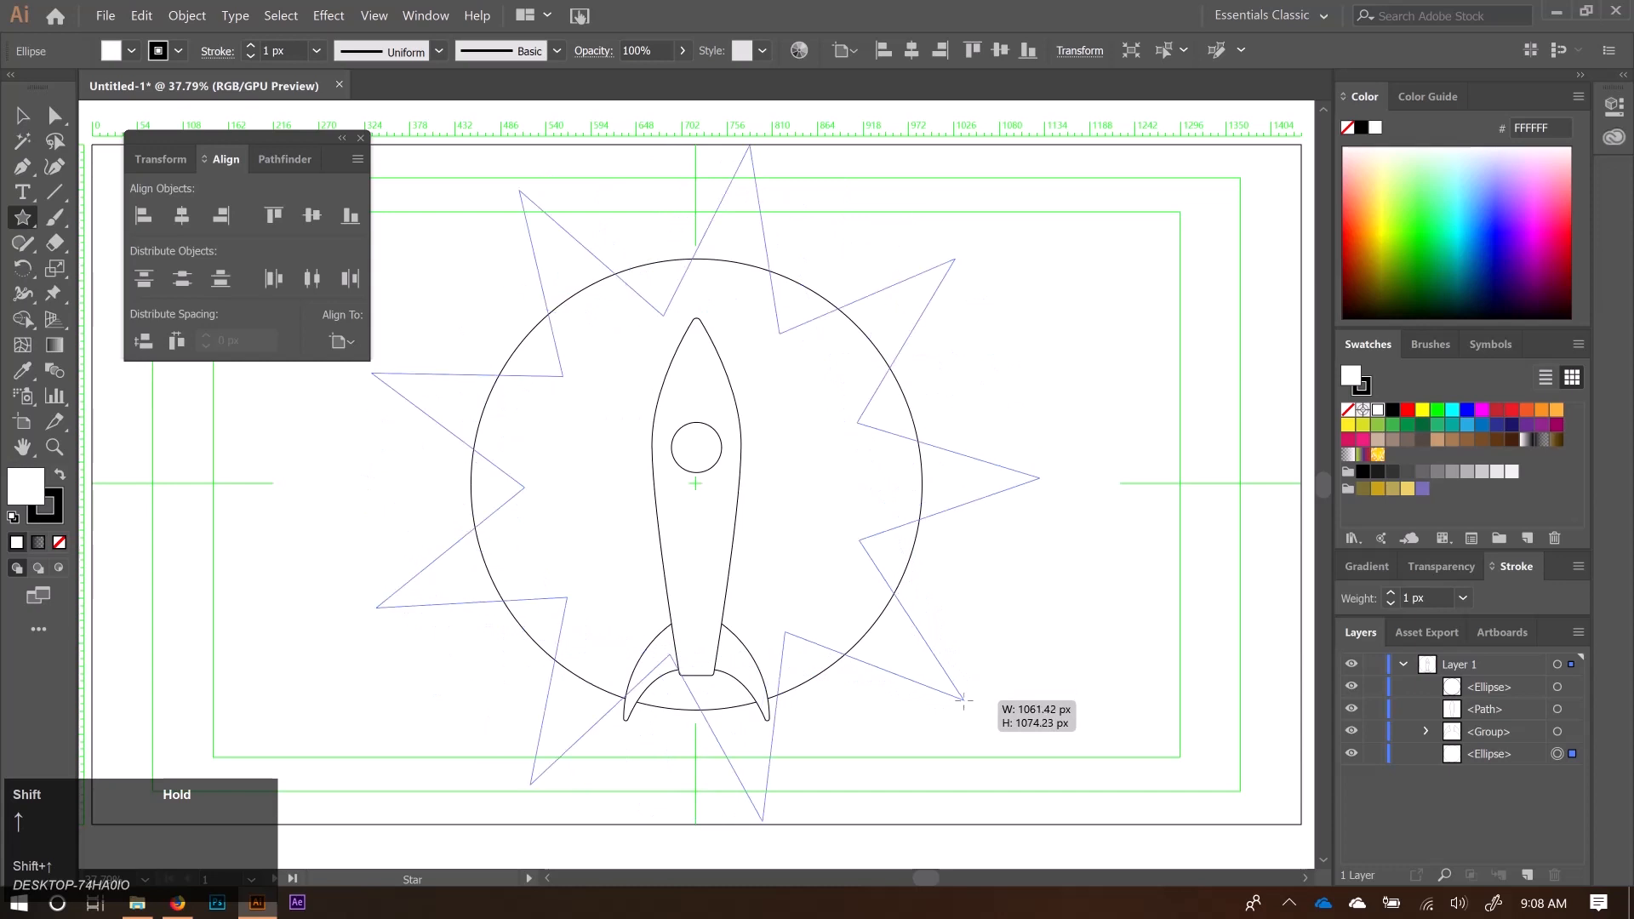
key(Up)
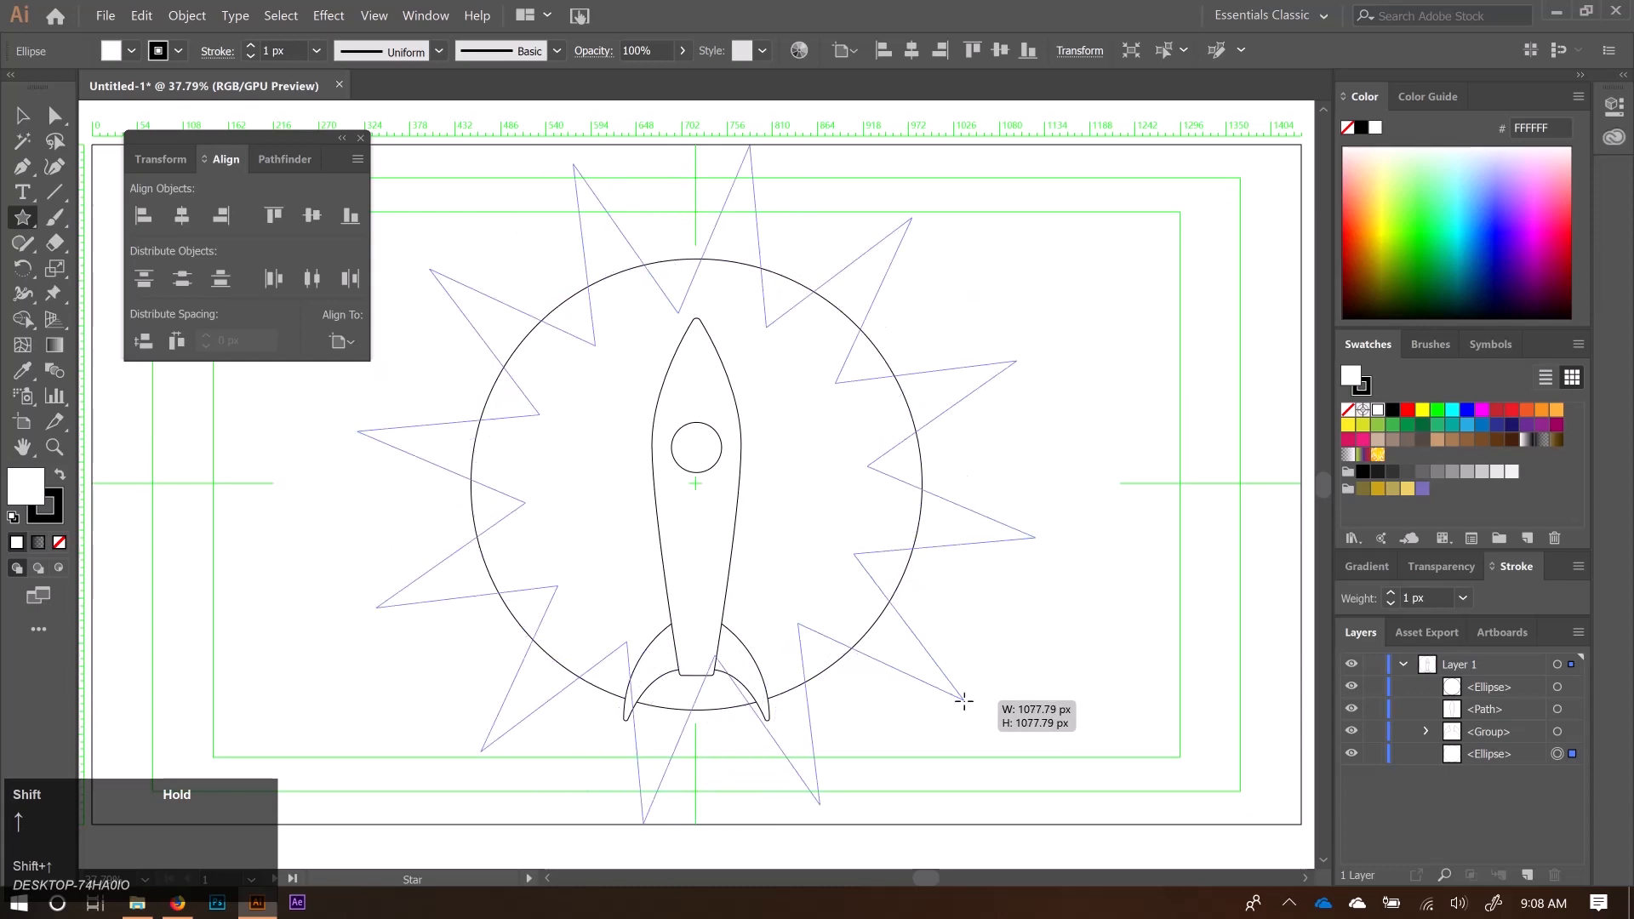
- Try a shallow, upright 12-point star about 910 px across around the large circle, then undo it
drag(964, 701, 943, 629)
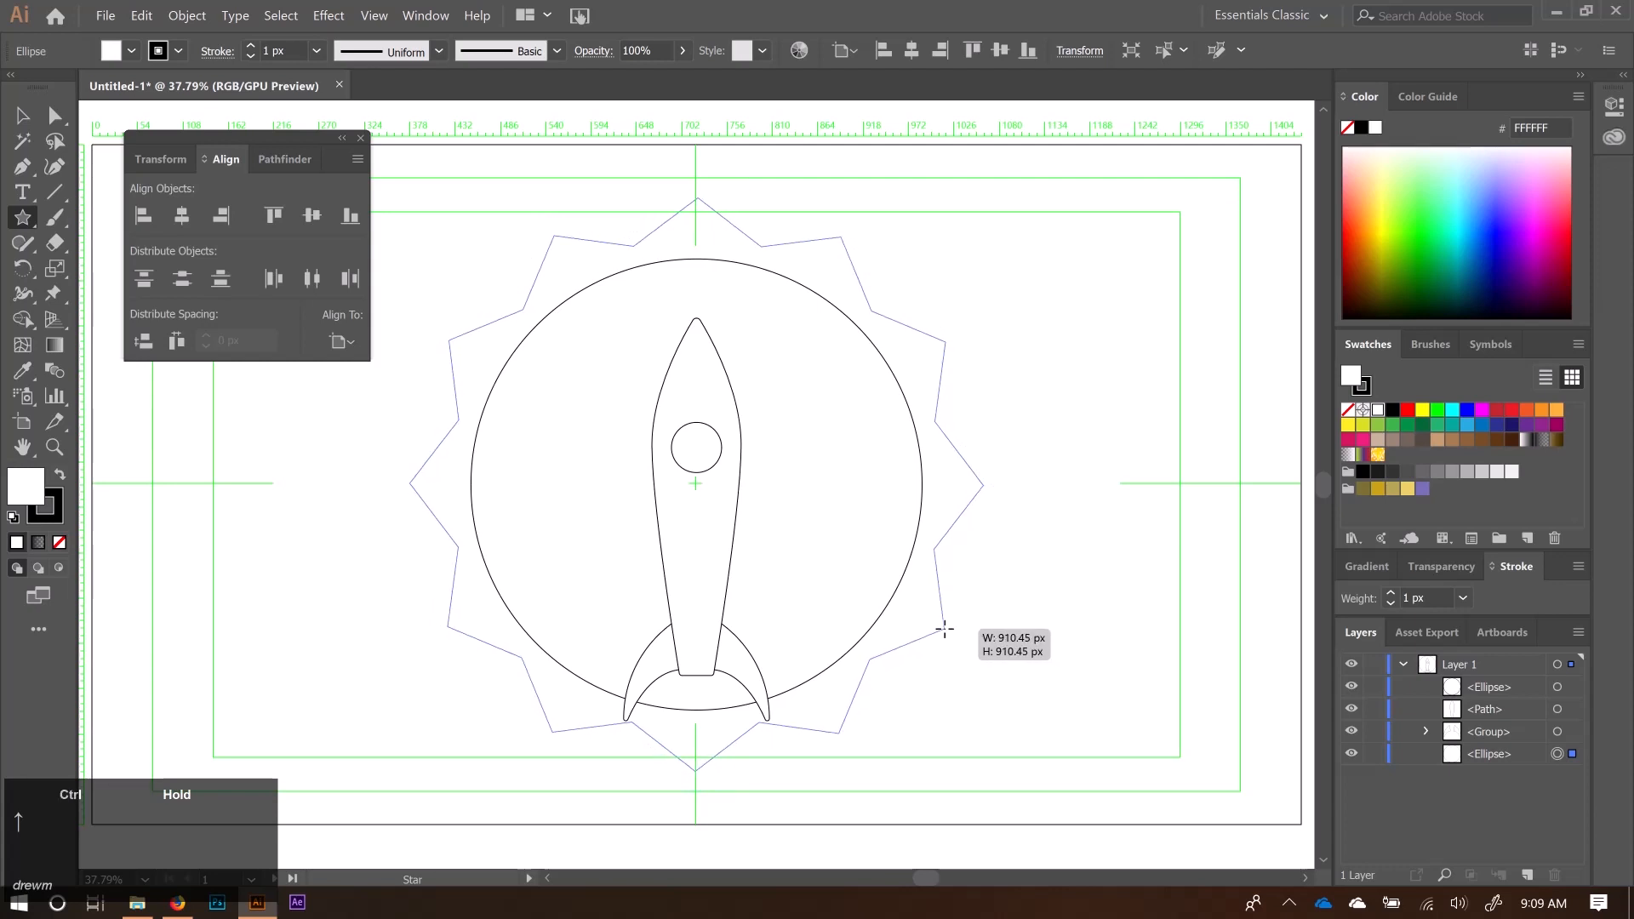
drag(943, 629, 944, 630)
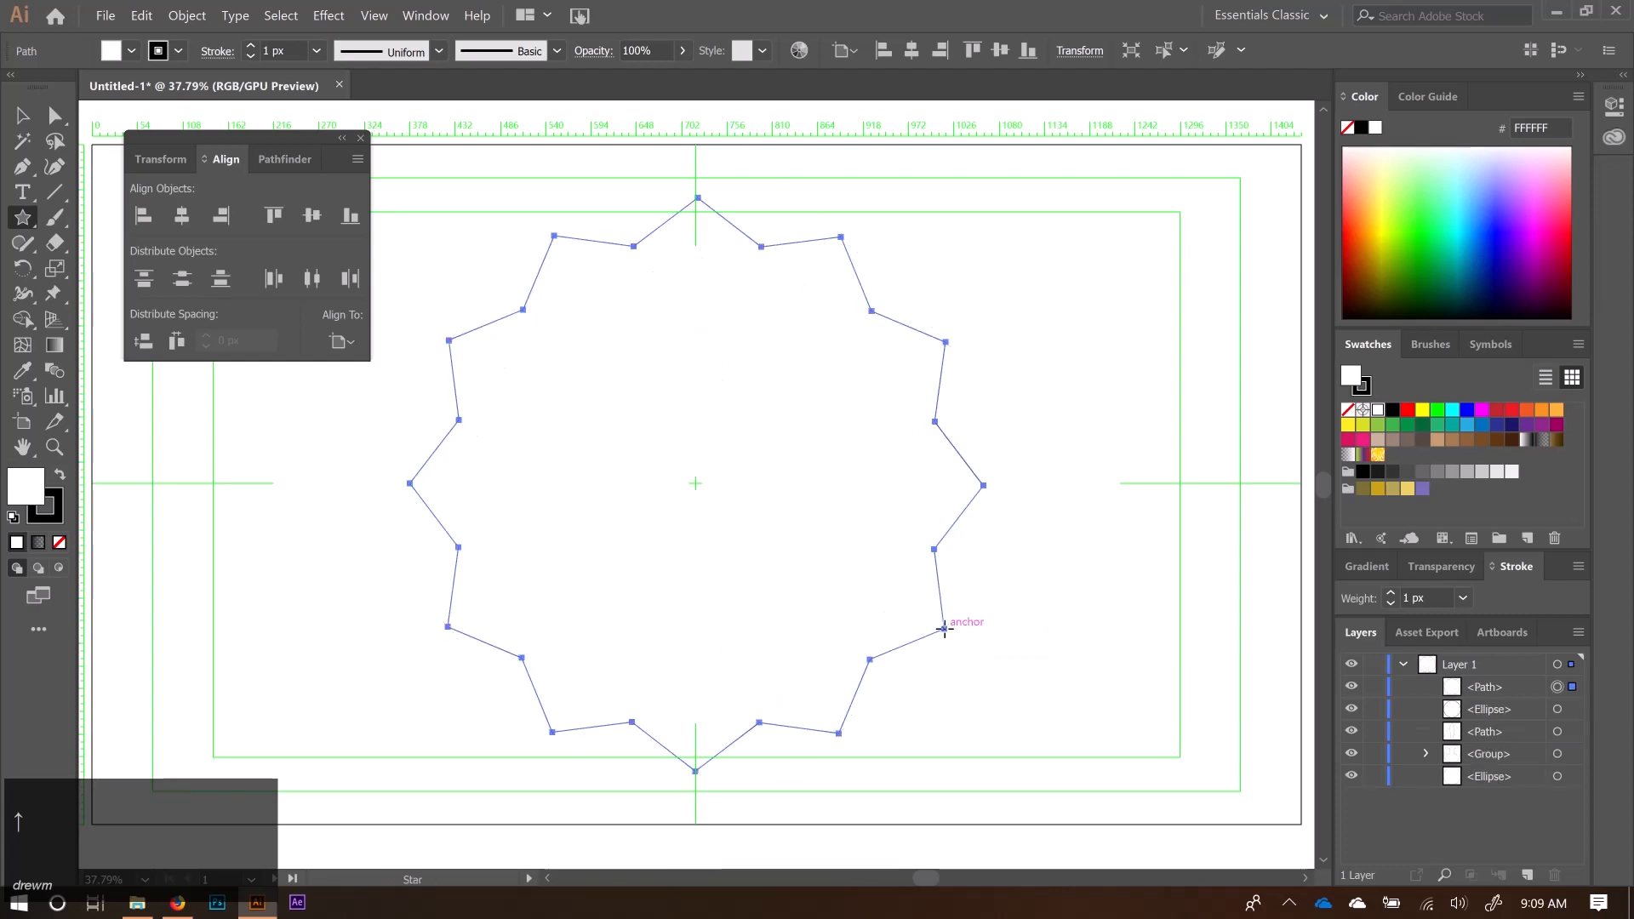
key(ctrl+z)
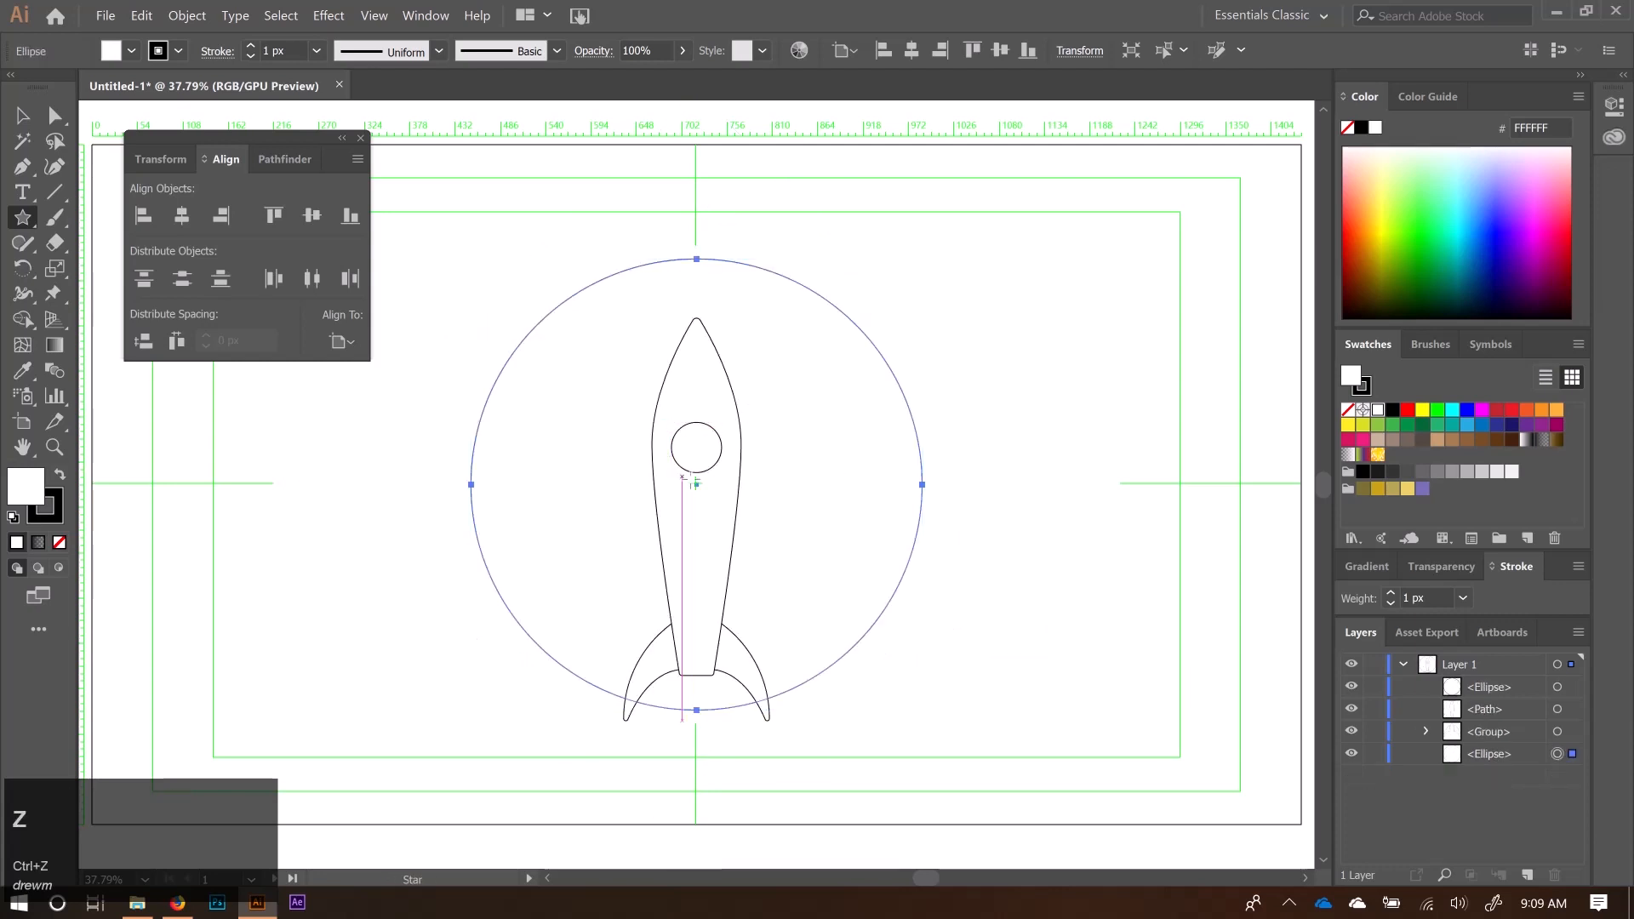
- Redraw the shallow 12-point star around the large circle from the artboard's centre and check its anchor points
drag(695, 483, 940, 634)
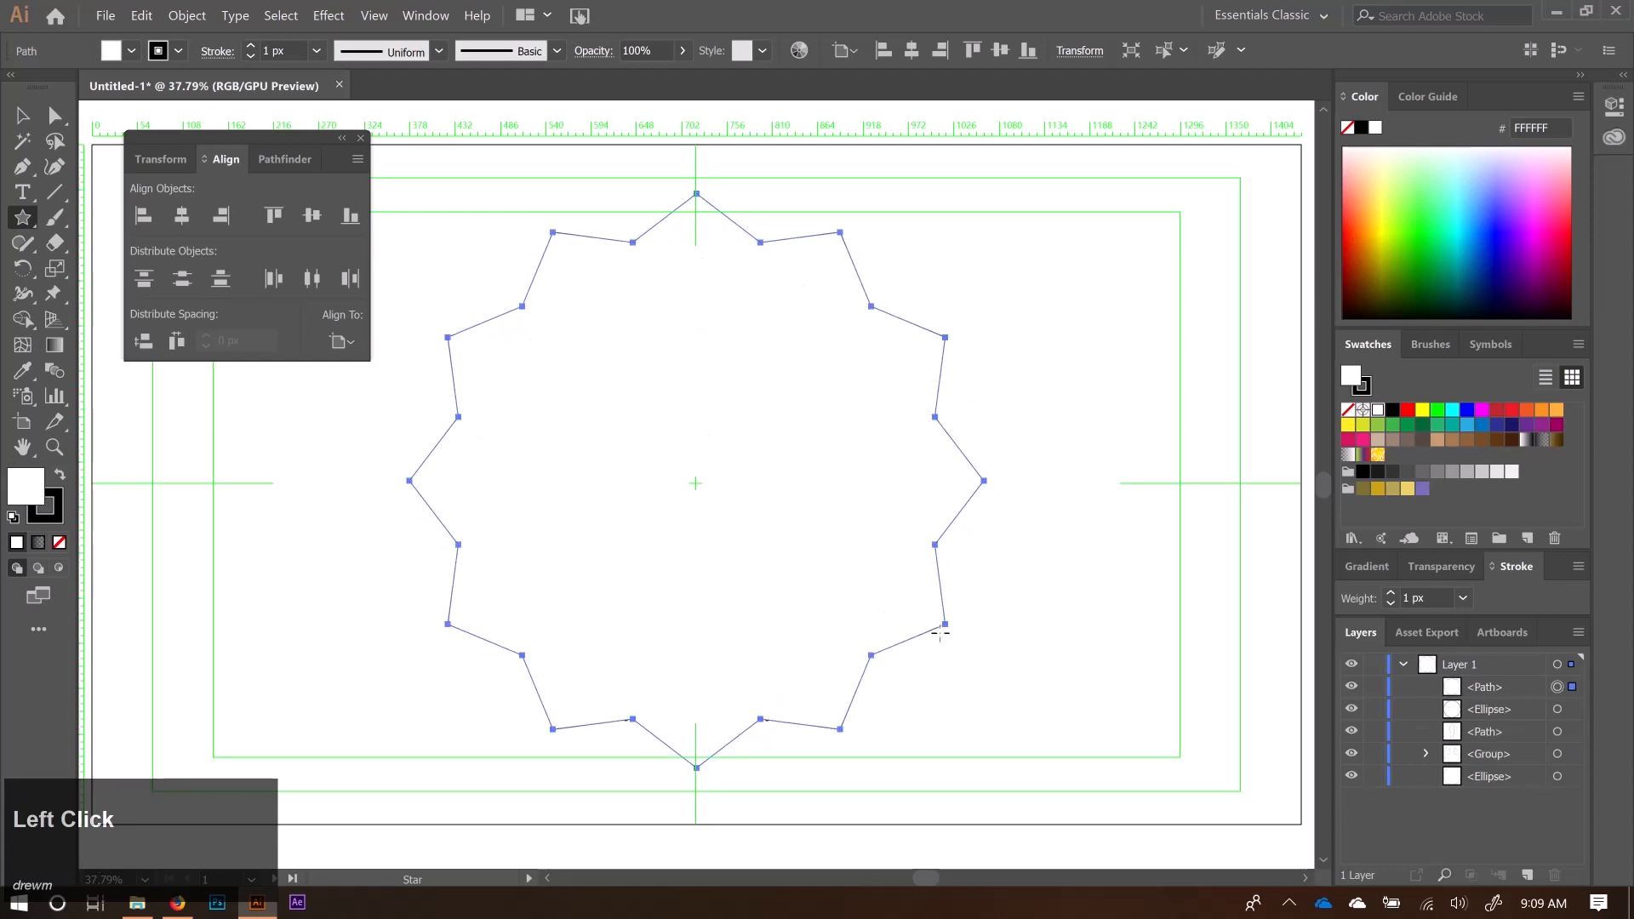
click(54, 116)
shift+click(758, 242)
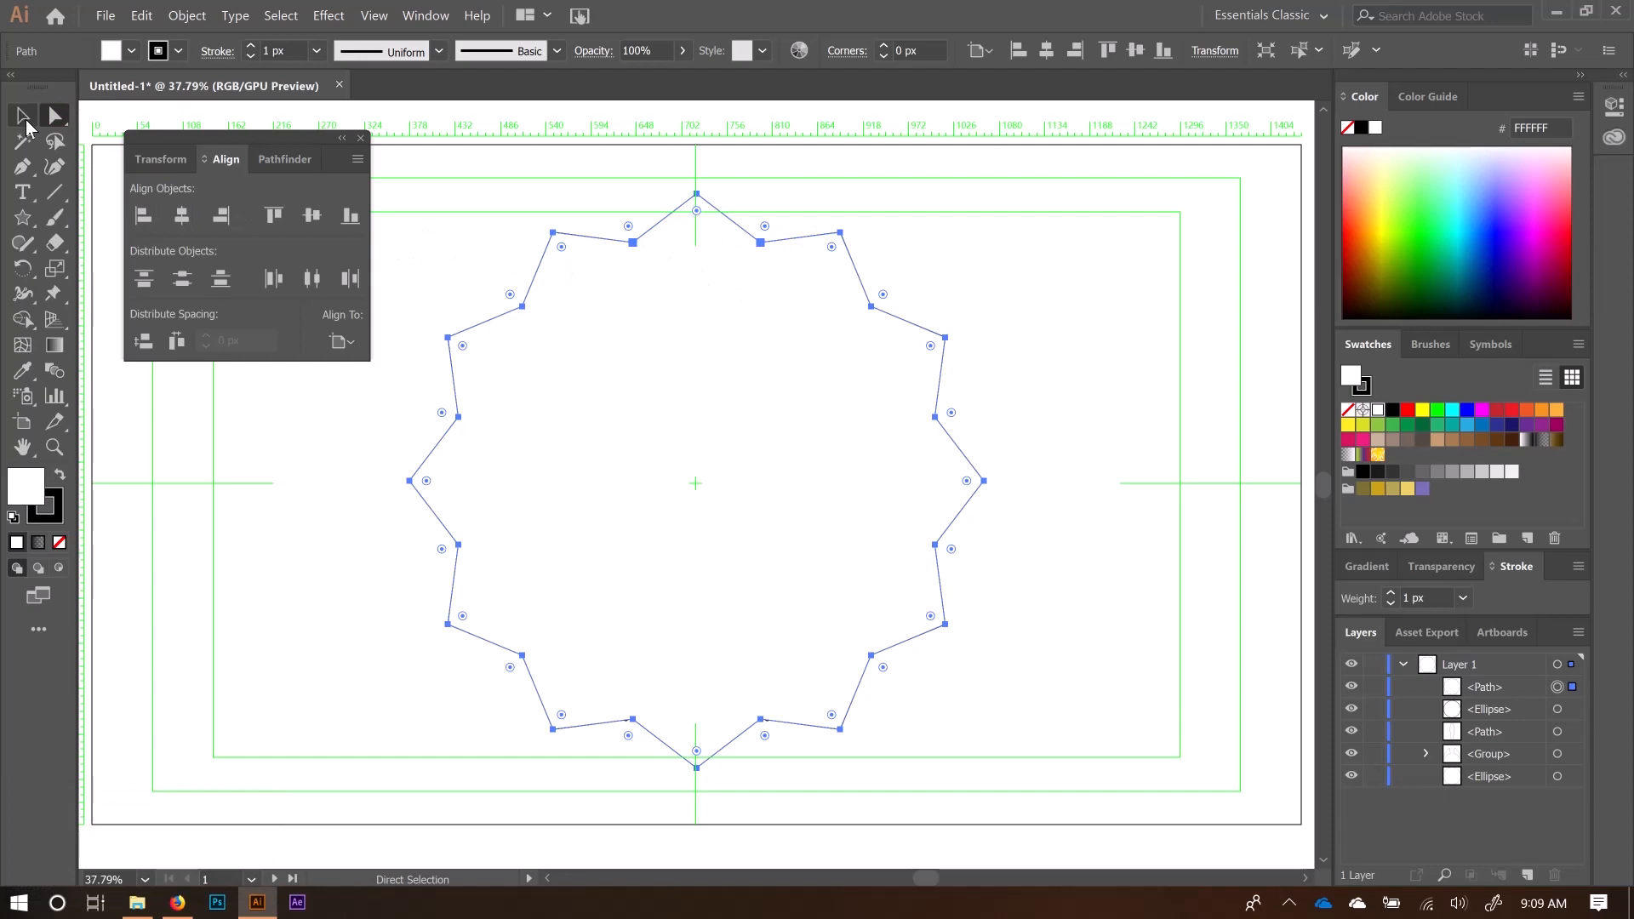
click(23, 117)
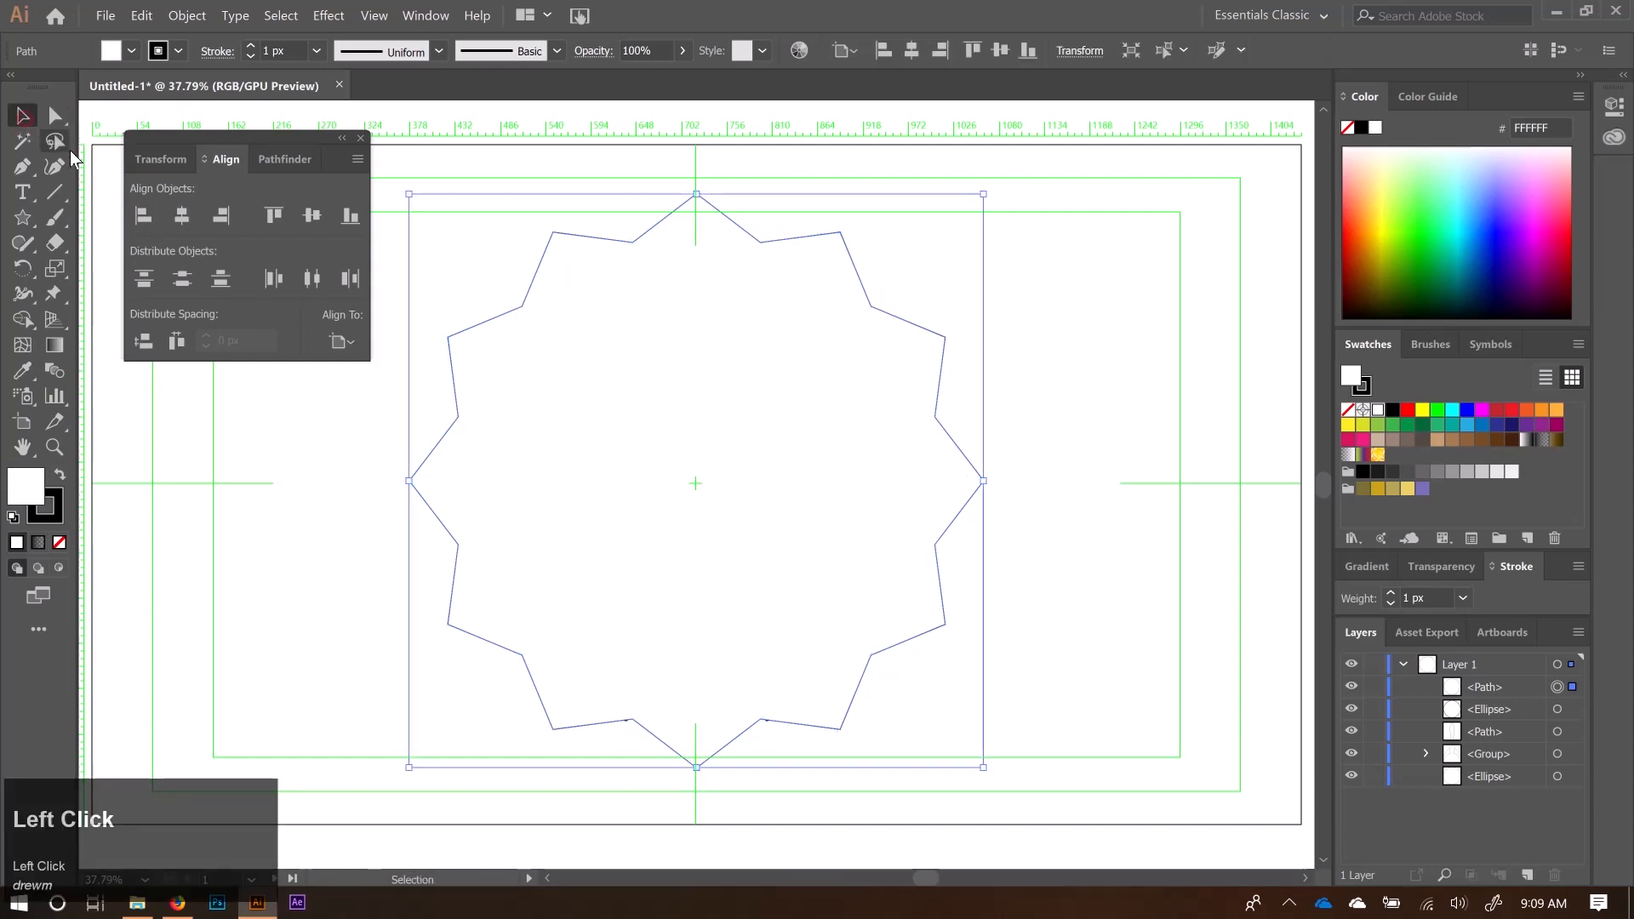
click(1124, 423)
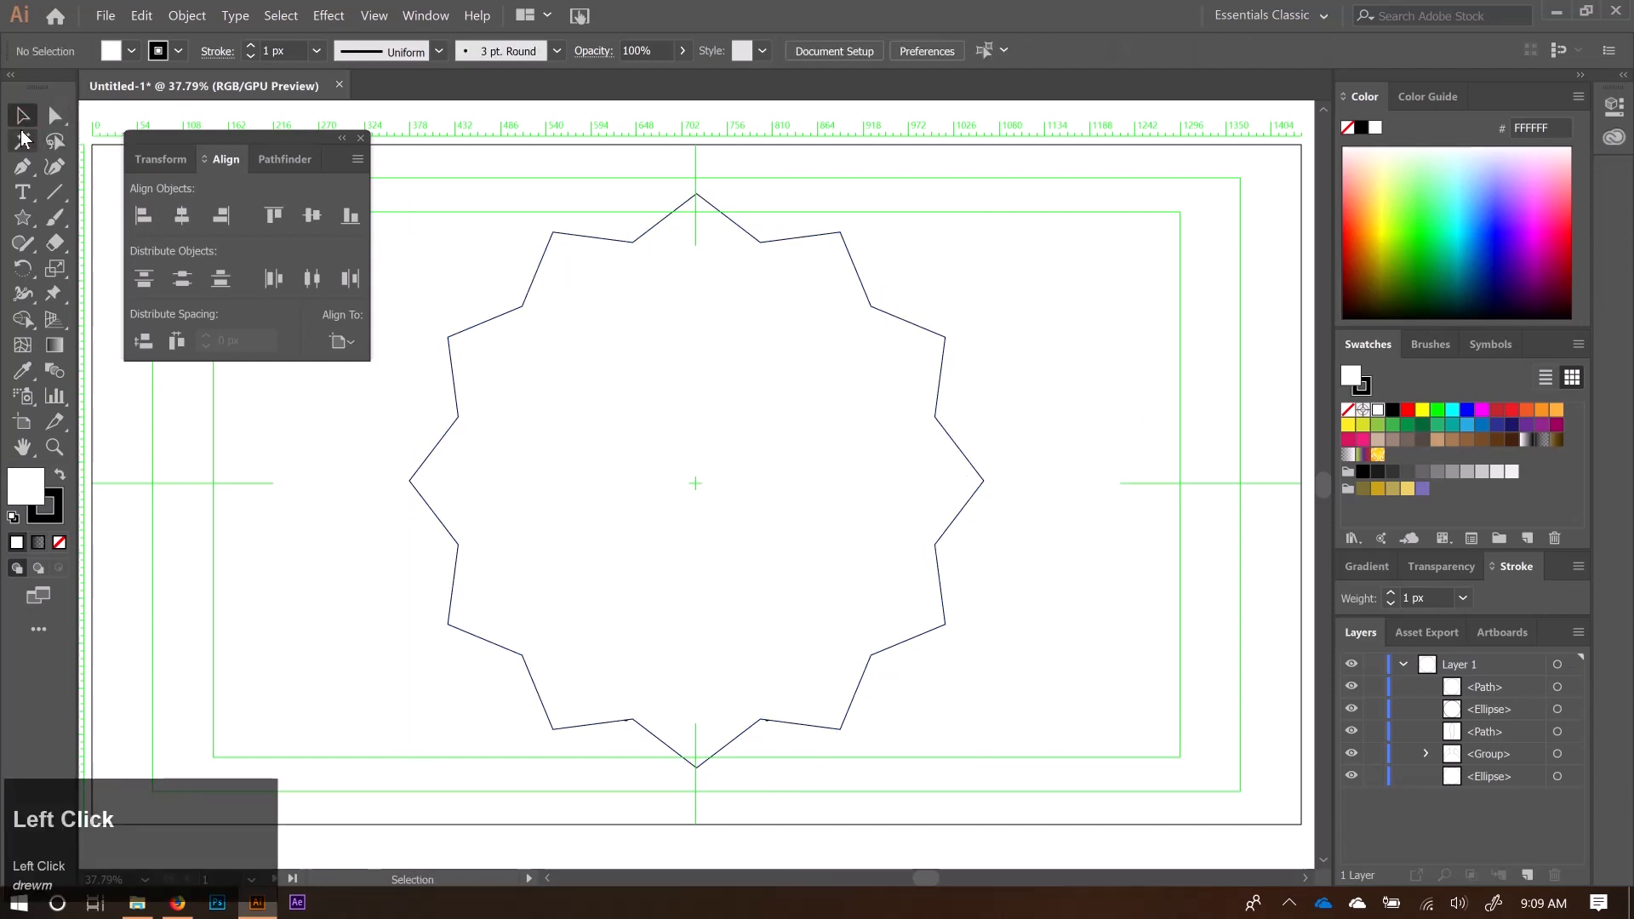
click(851, 261)
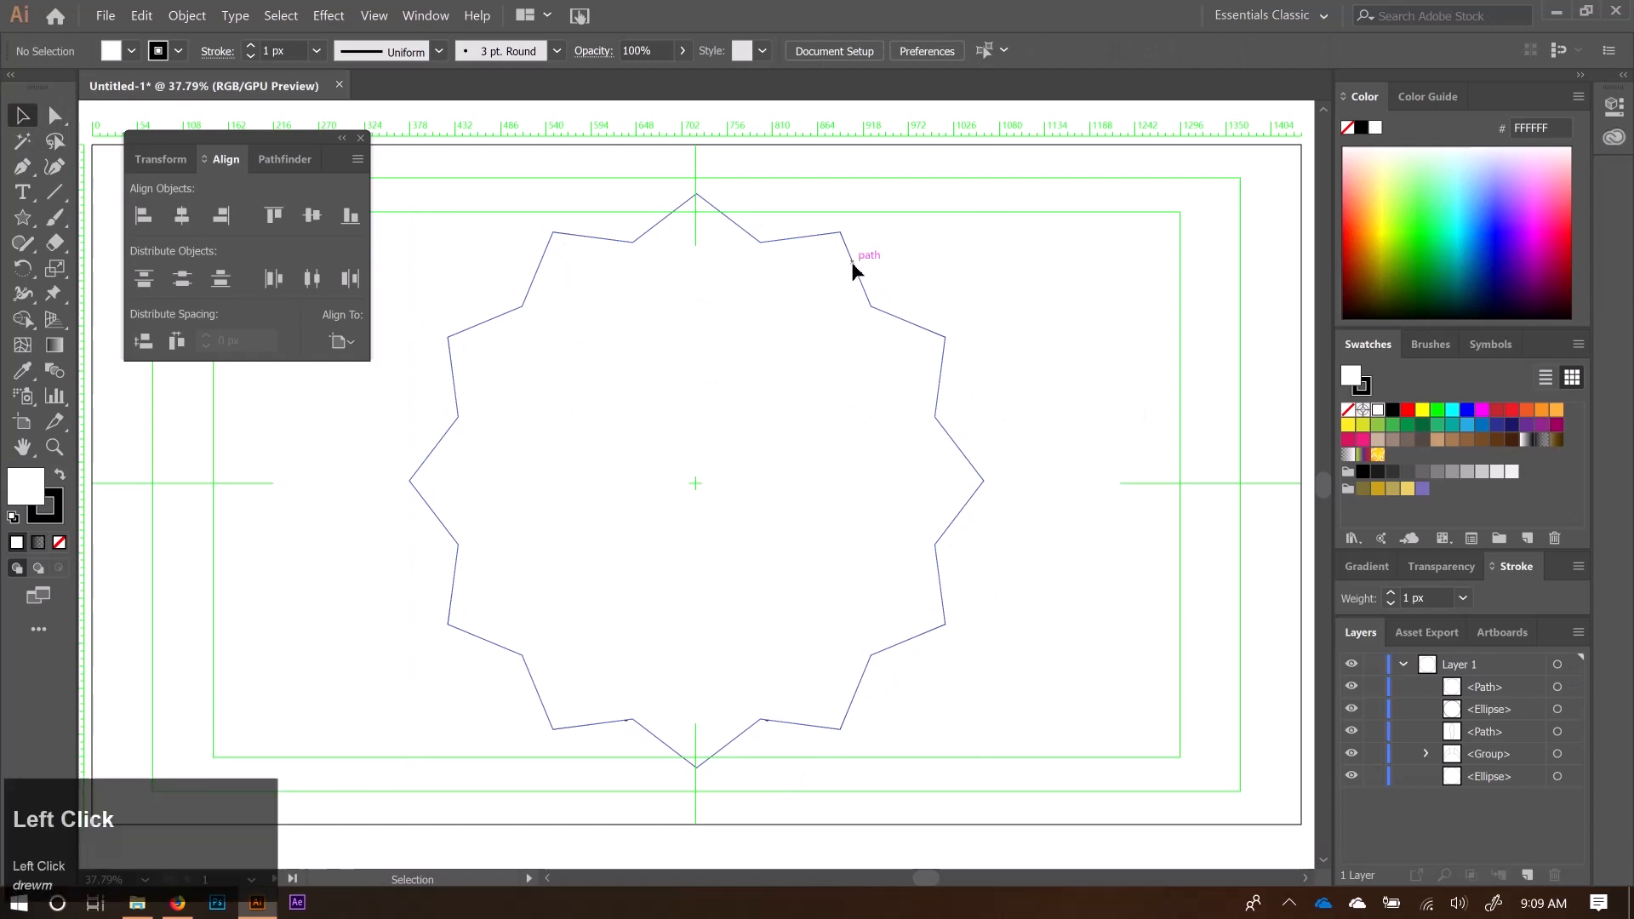
- Round all corners of the 12-point star to about 99 px so that it becomes a scalloped badge shape
click(54, 114)
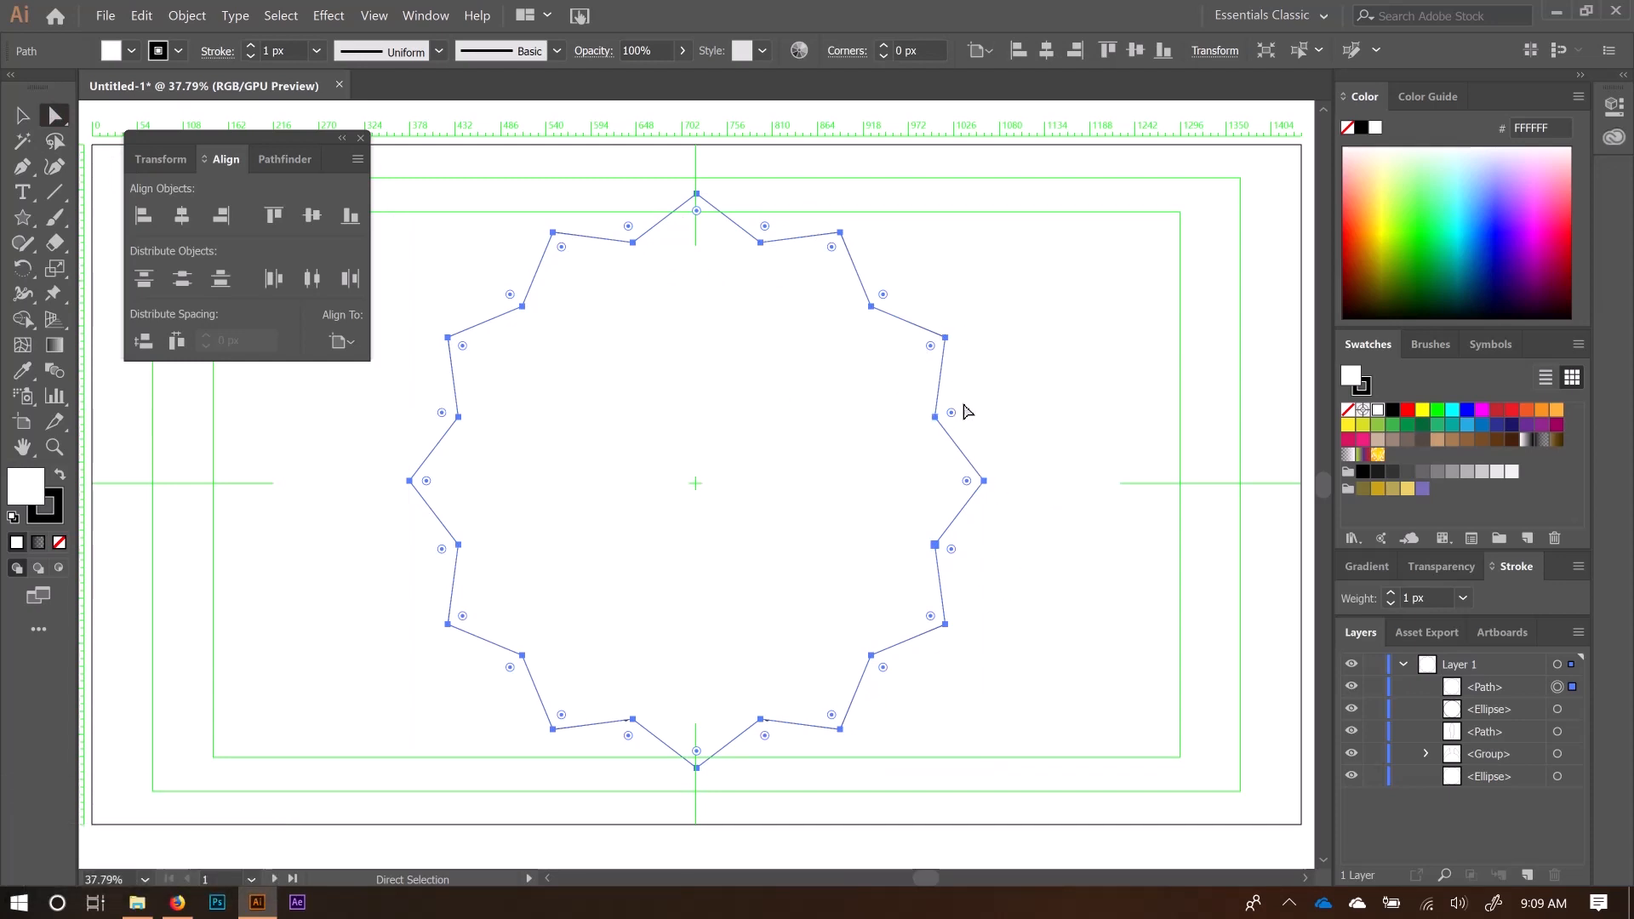
drag(954, 416, 1006, 420)
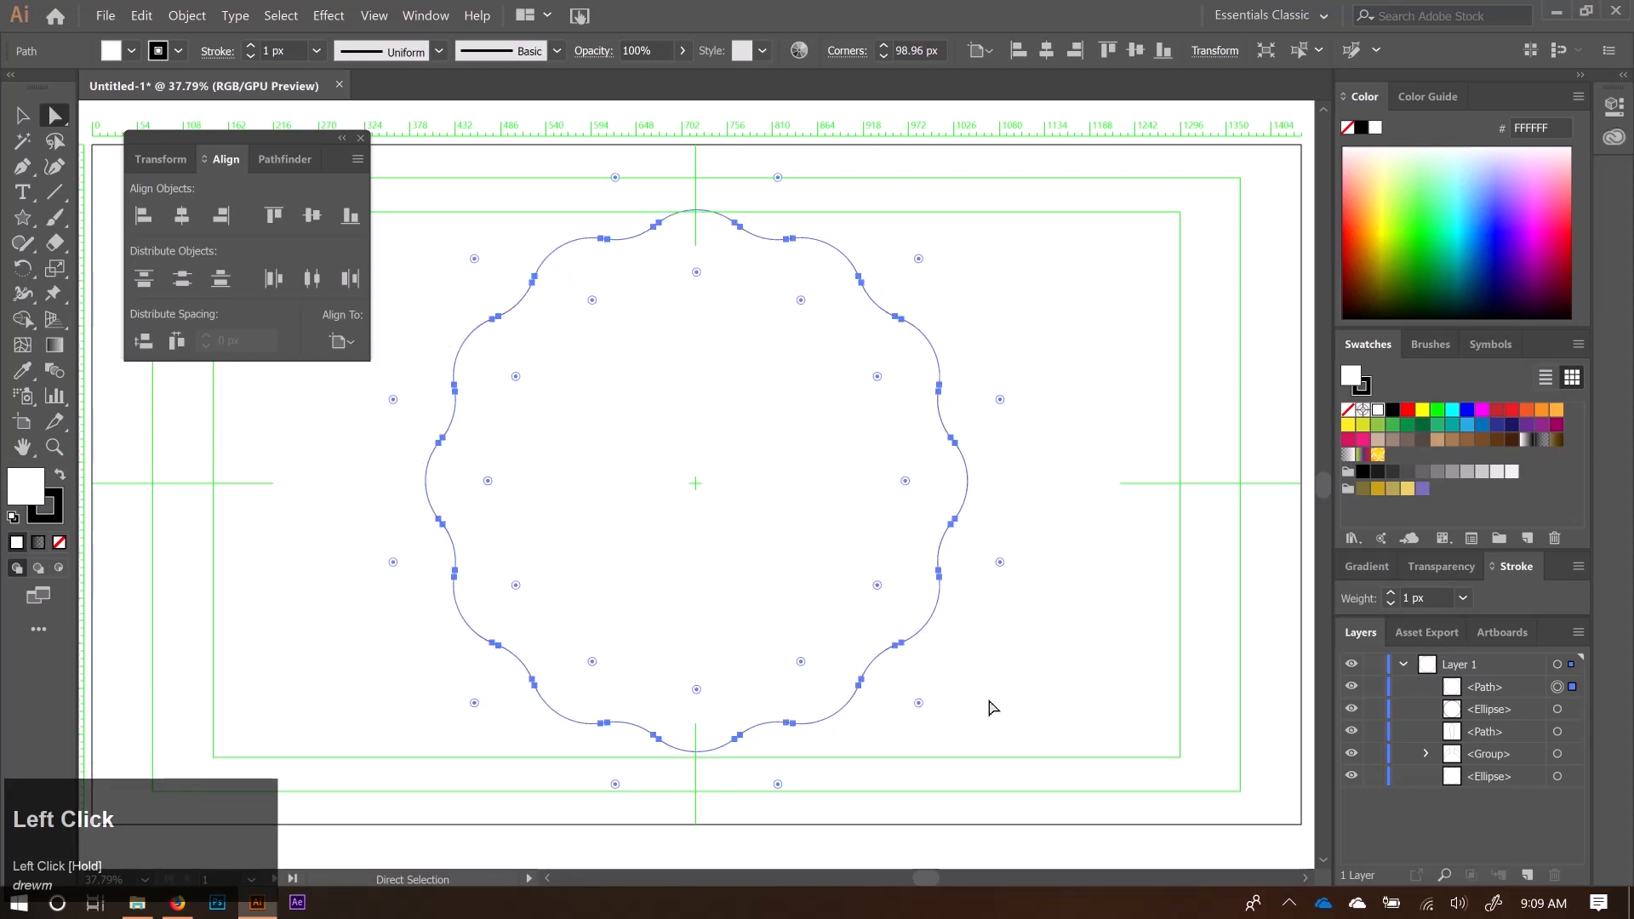
key(v)
click(1029, 647)
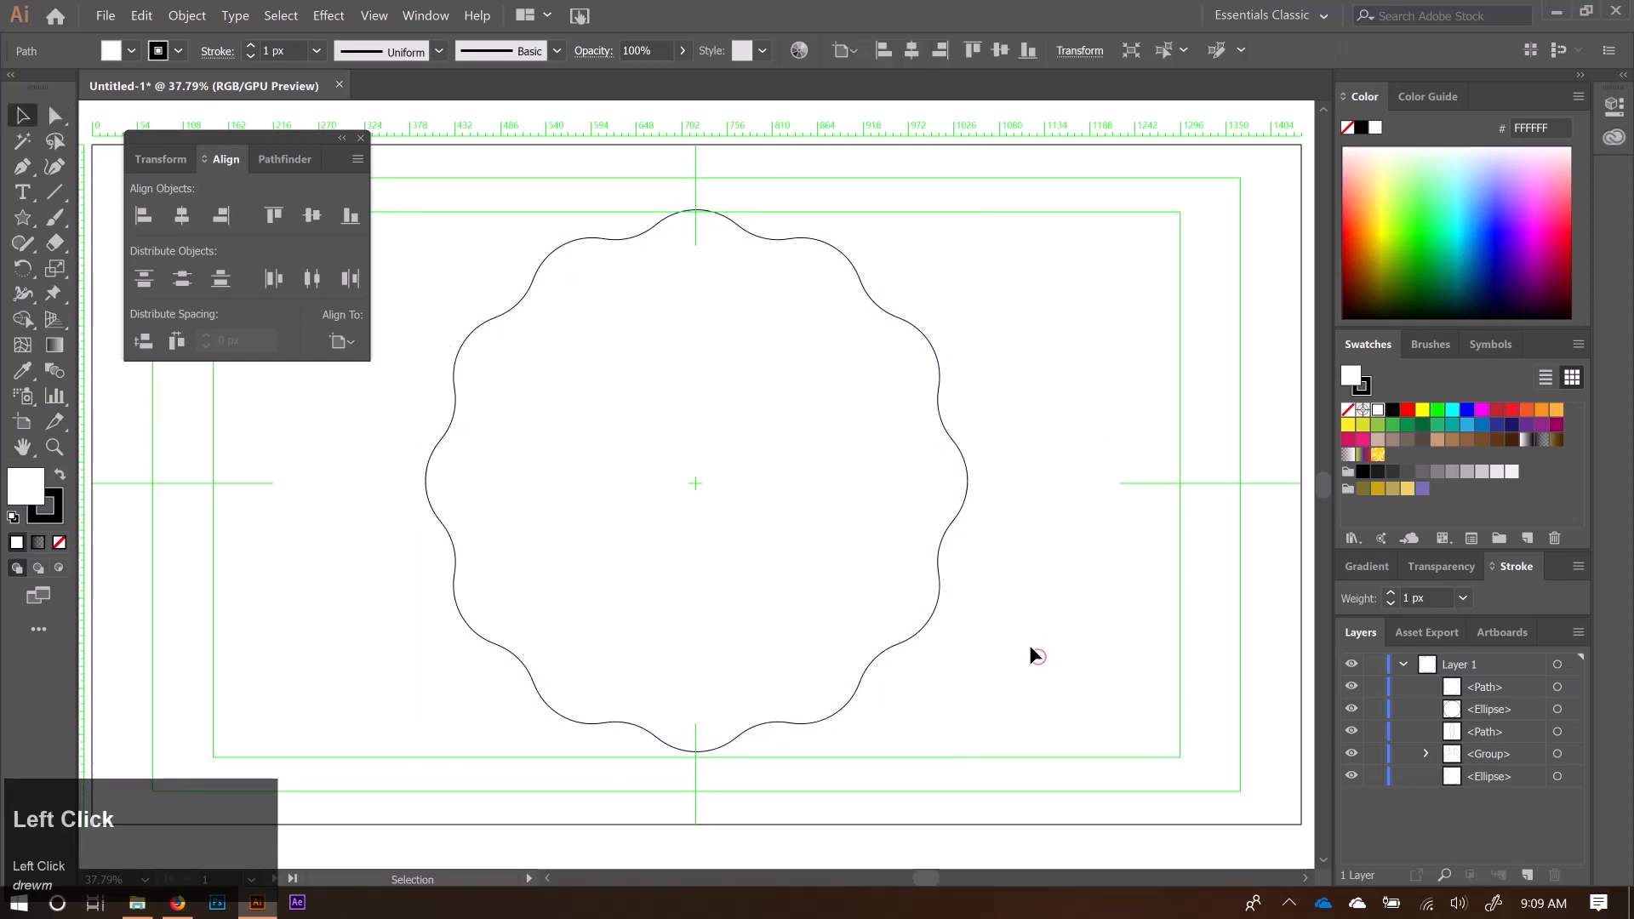
- Send the scalloped shape to the back, behind the rocket and the large circle
click(908, 653)
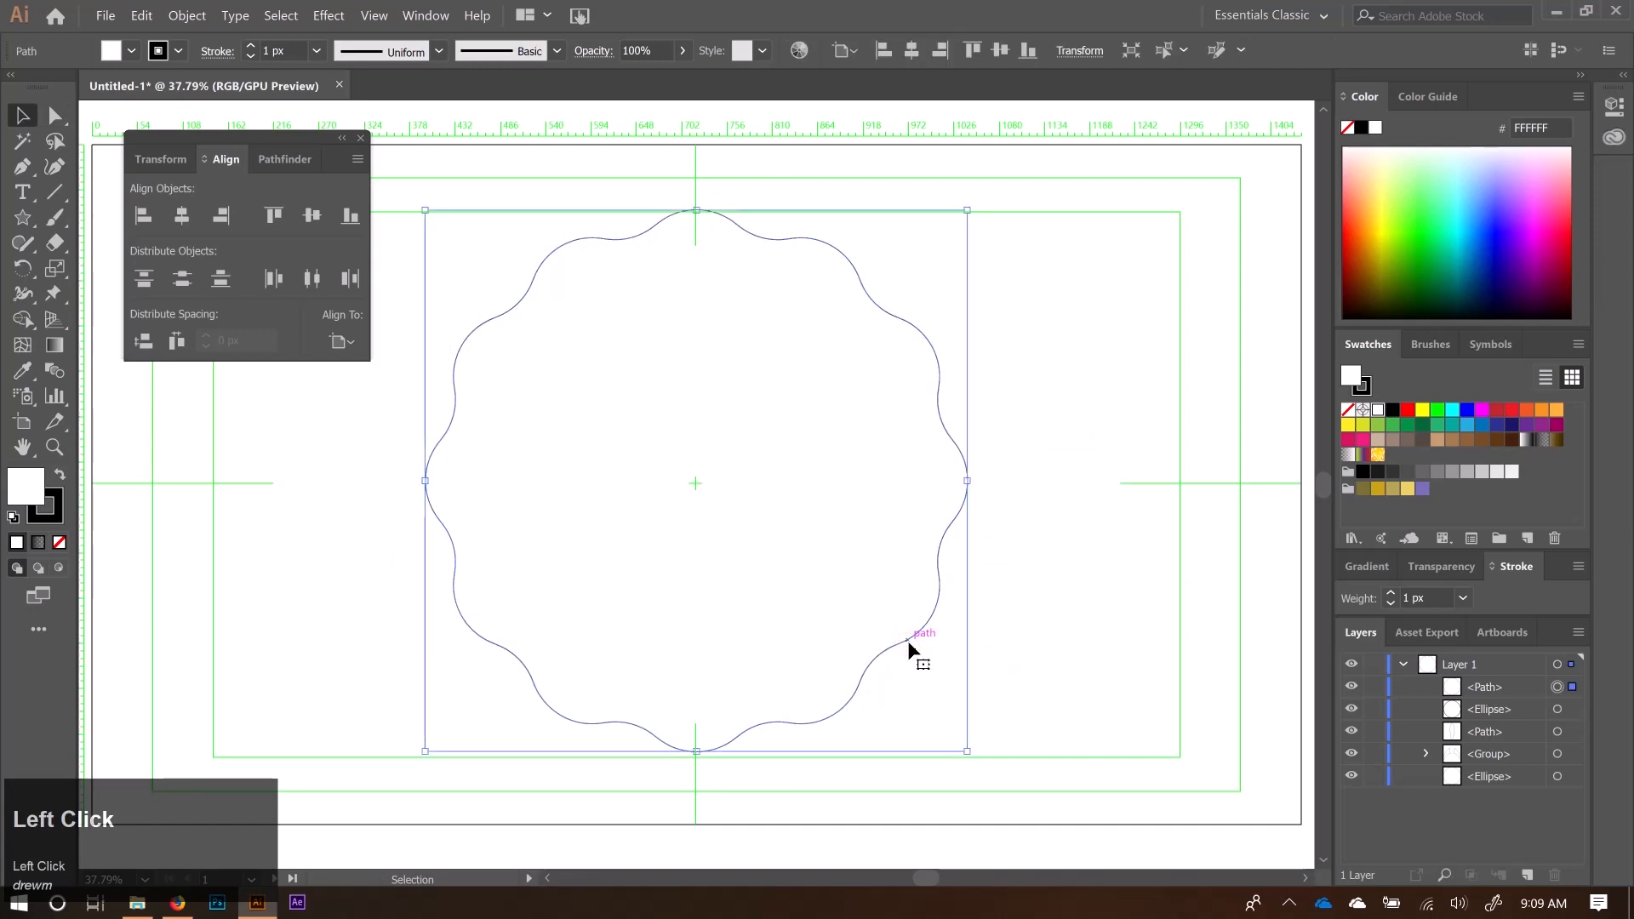
ctrl+click(909, 651)
key(ctrl+shift+bracketleft)
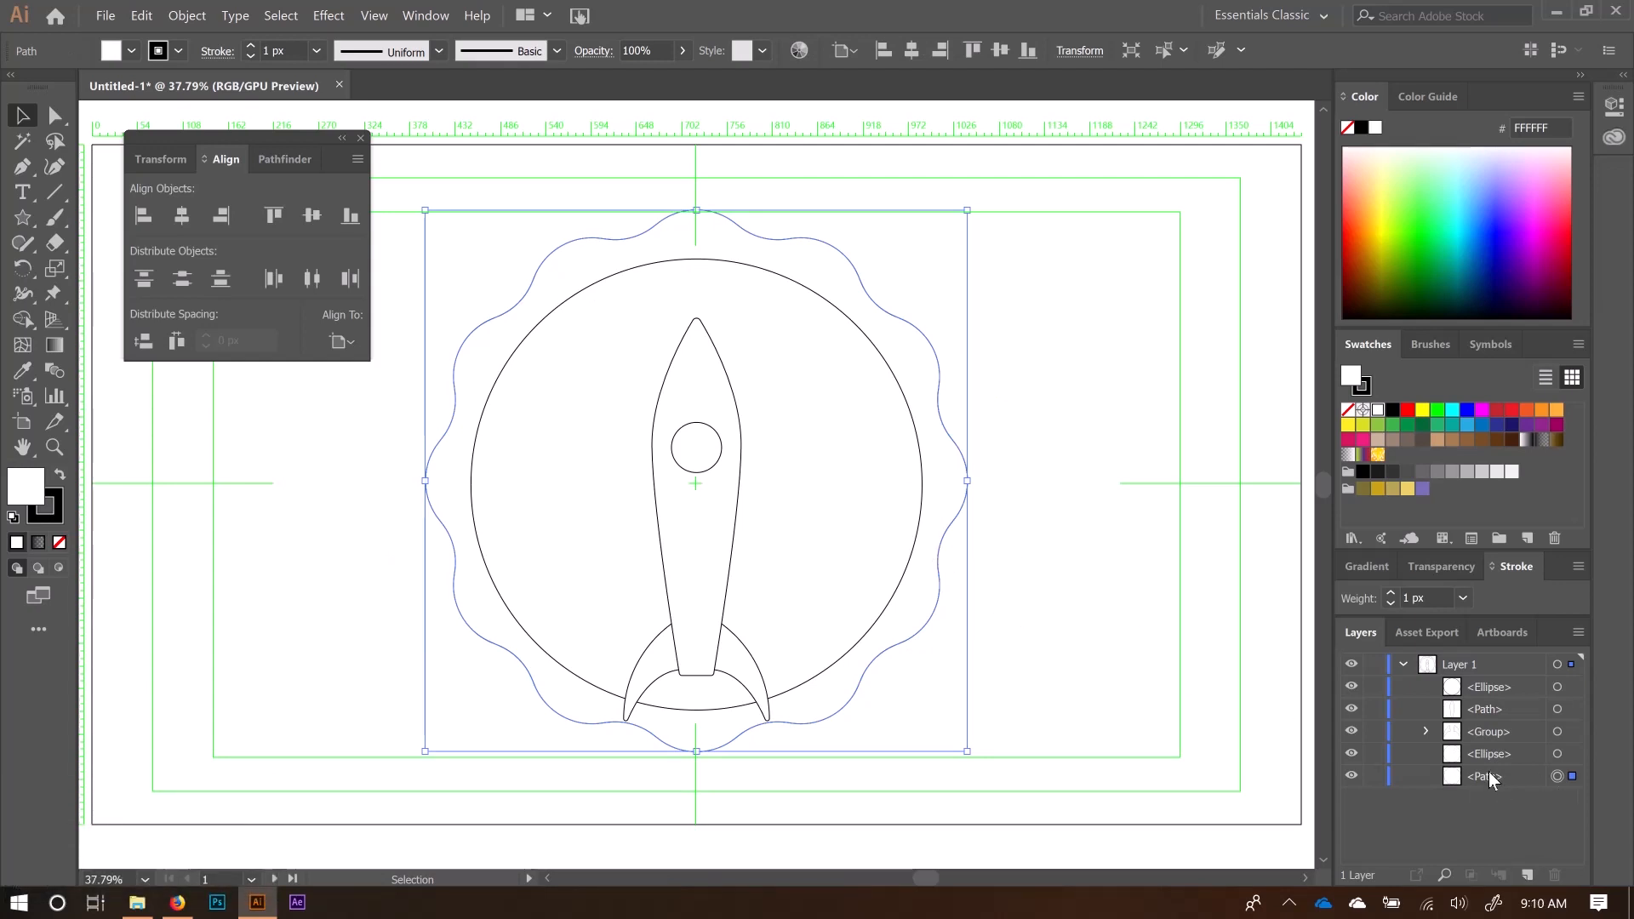
- Hide the rocket's body, window and fins as well as the large circle, leaving only the scalloped shape visible
shift+click(1353, 709)
shift+click(1353, 688)
shift+click(1353, 732)
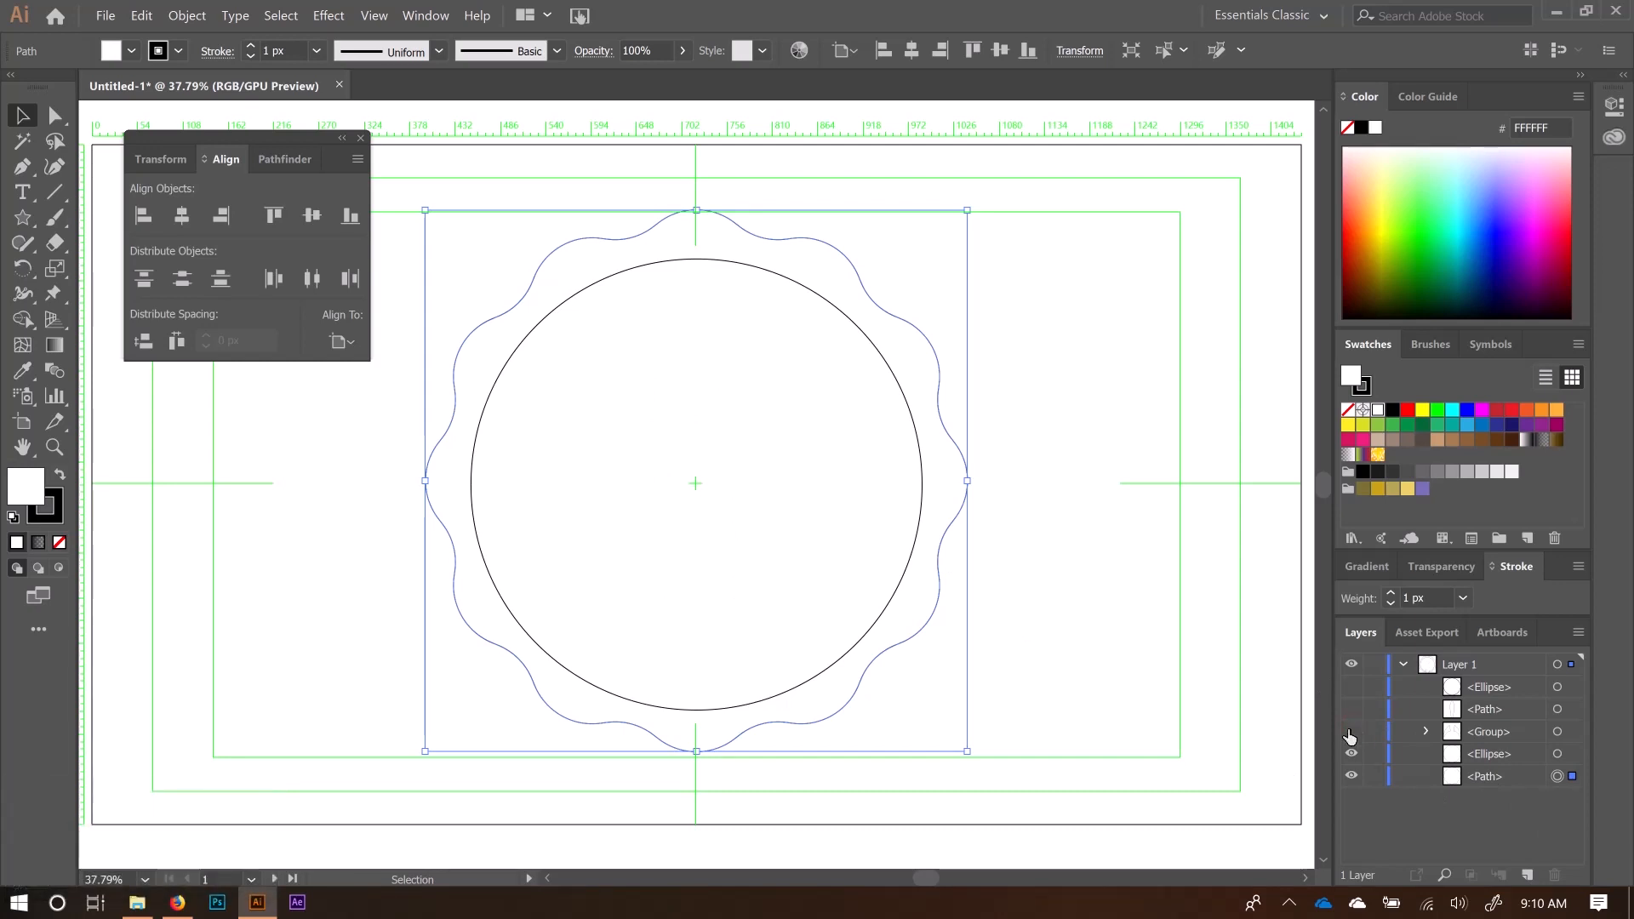
shift+click(1352, 754)
shift+click(1352, 754)
shift+click(1352, 754)
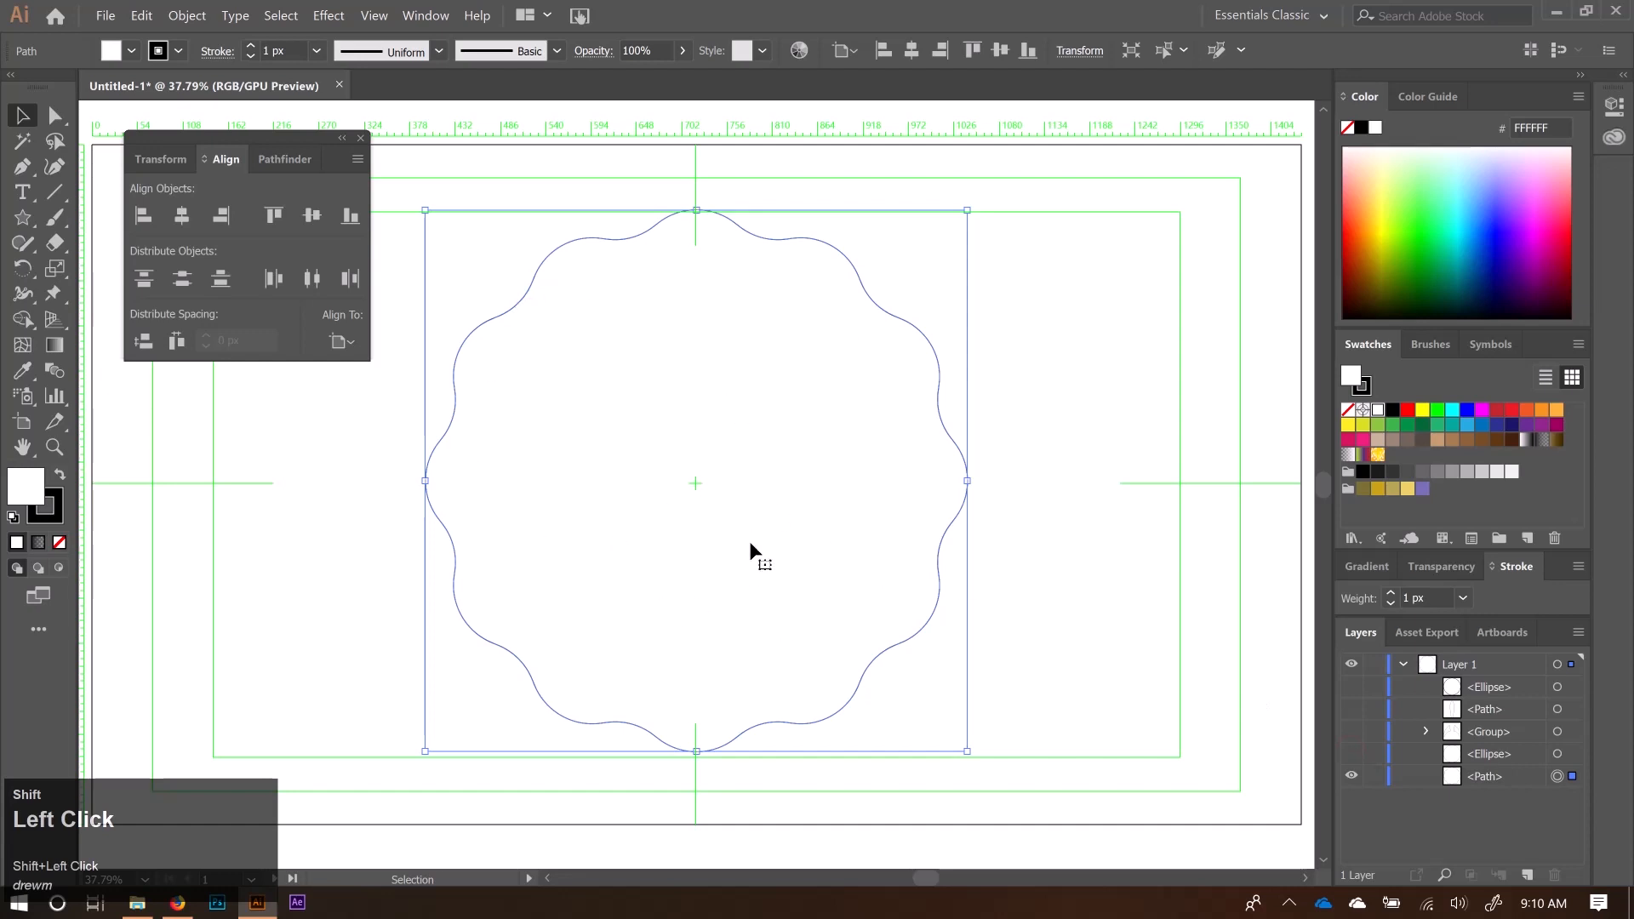
- Try the scalloped shape above the large circle in the stacking order, return it to the bottom and show the circle again
drag(1506, 778, 1490, 756)
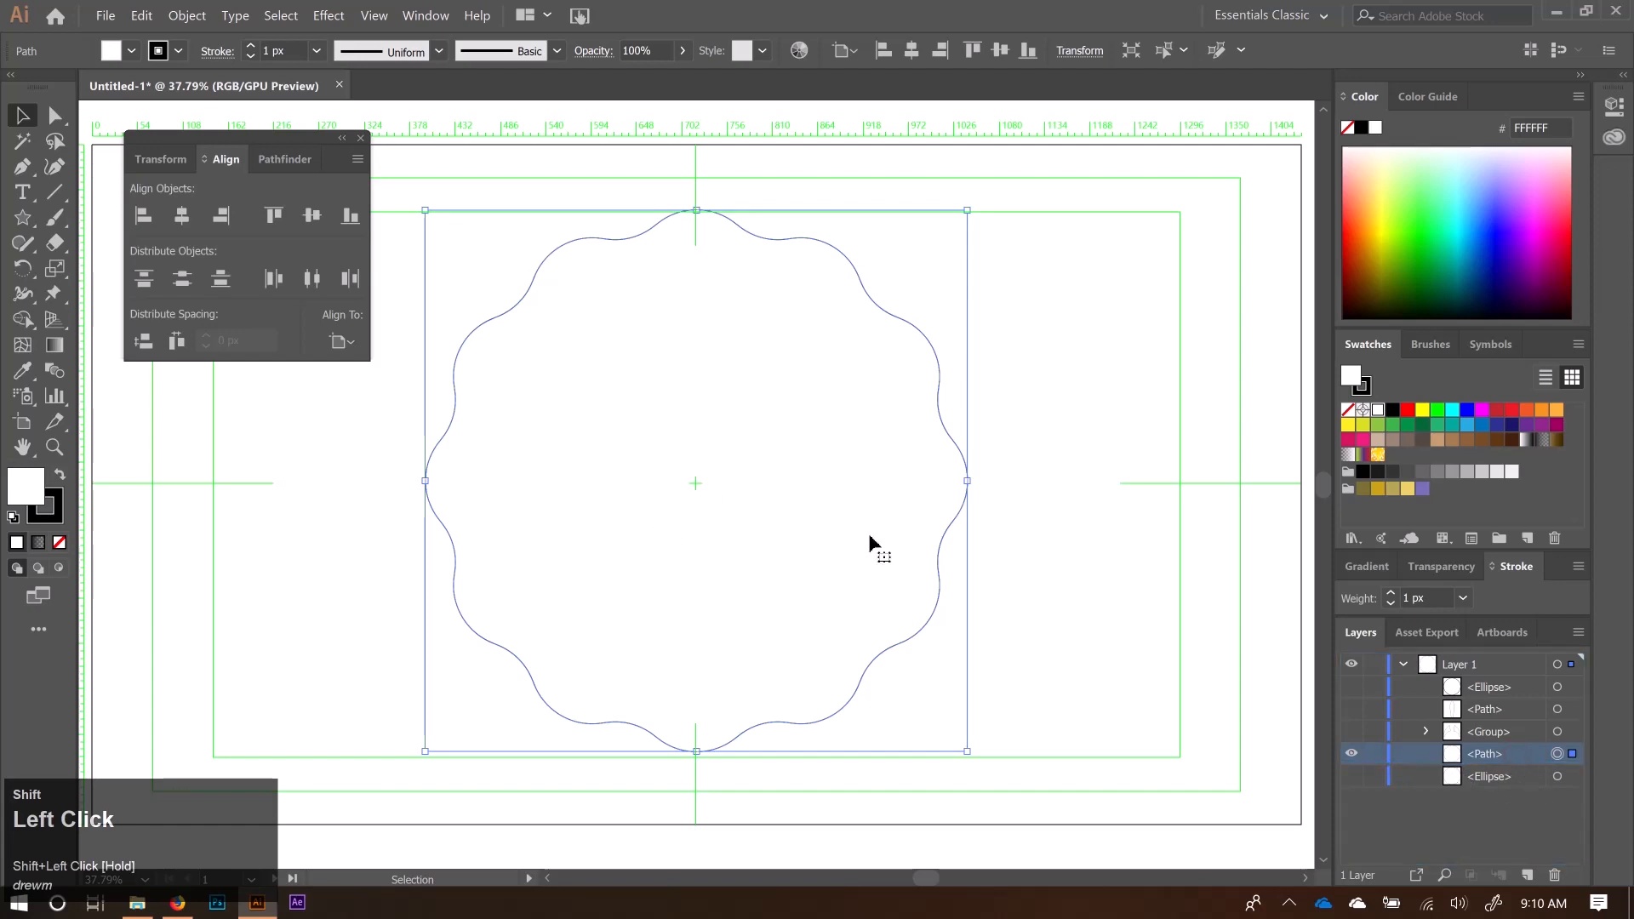
drag(1526, 751, 1535, 790)
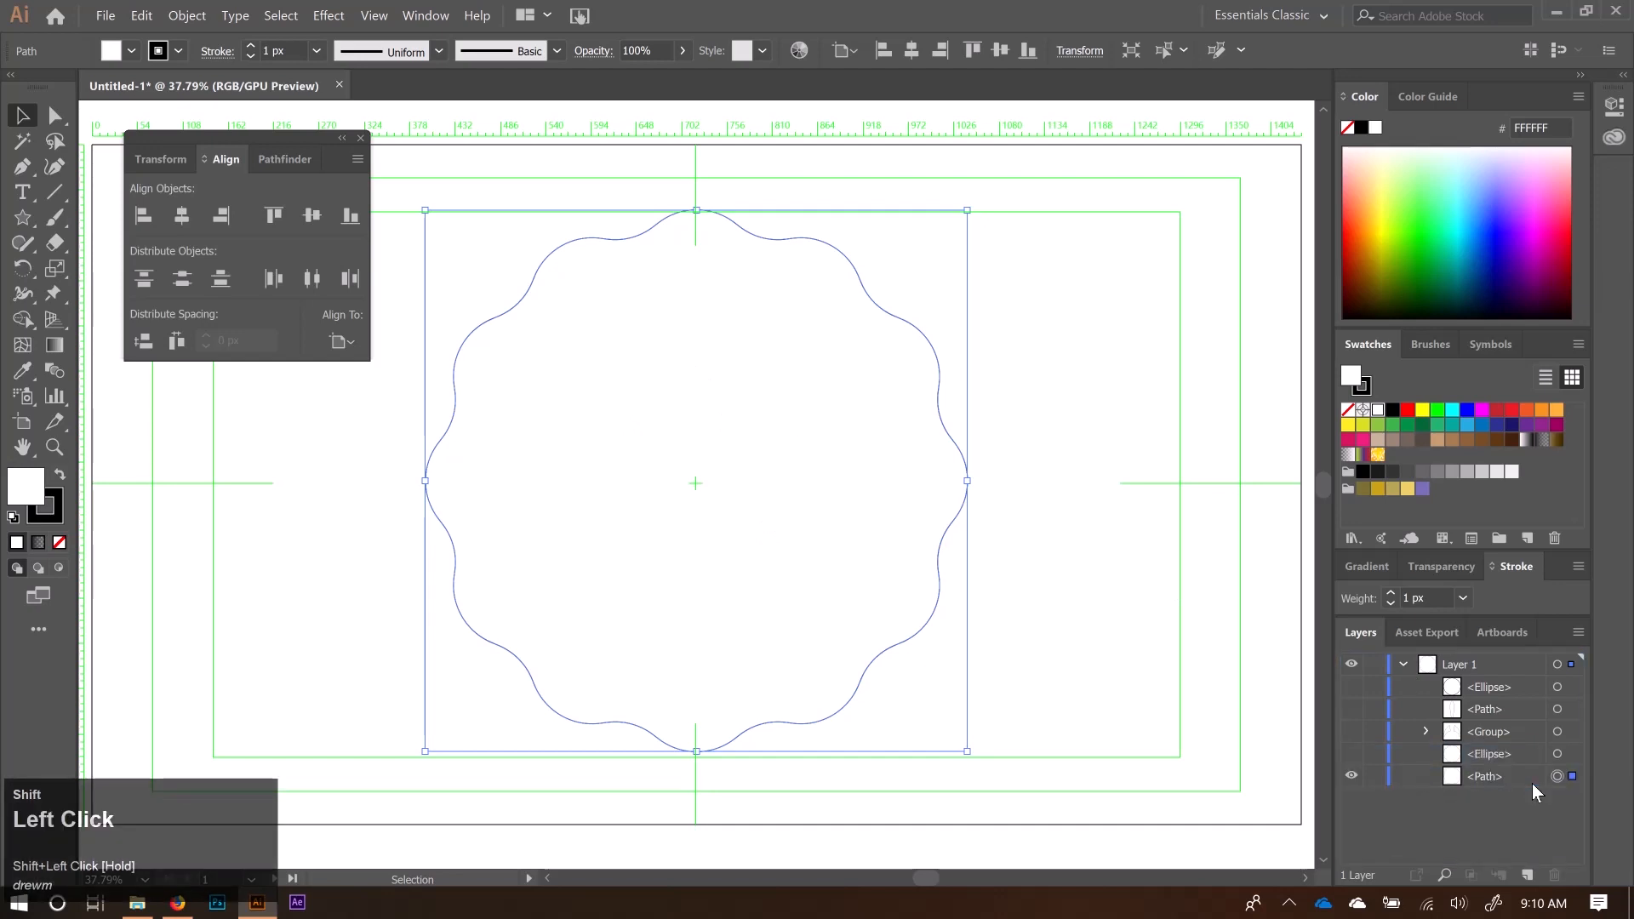
shift+click(1554, 775)
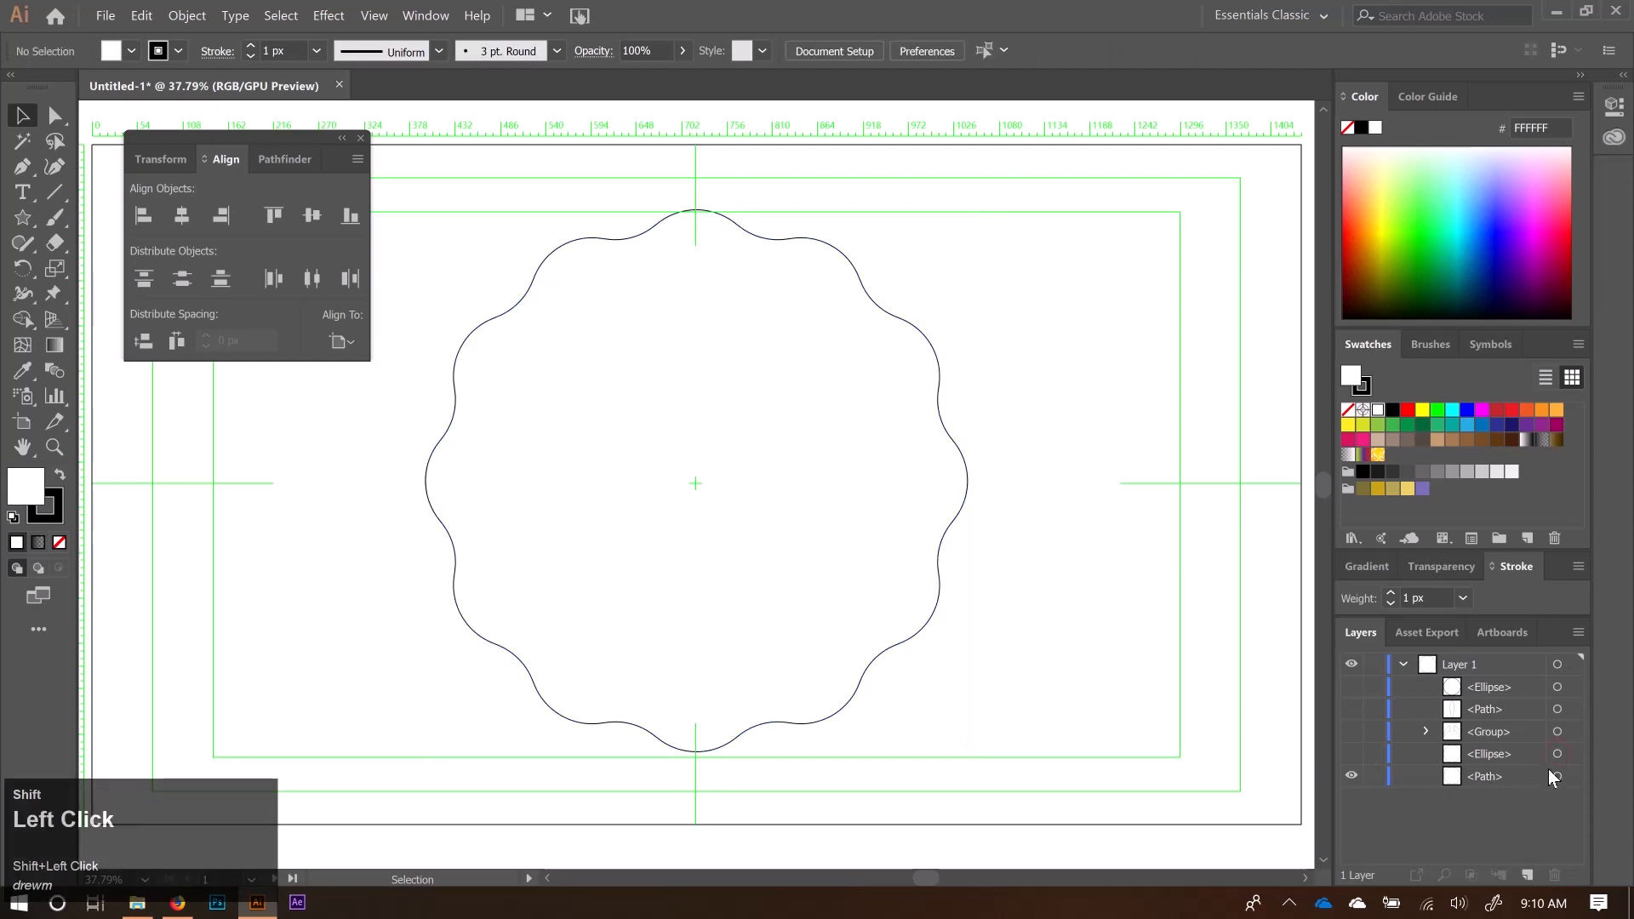
click(1351, 754)
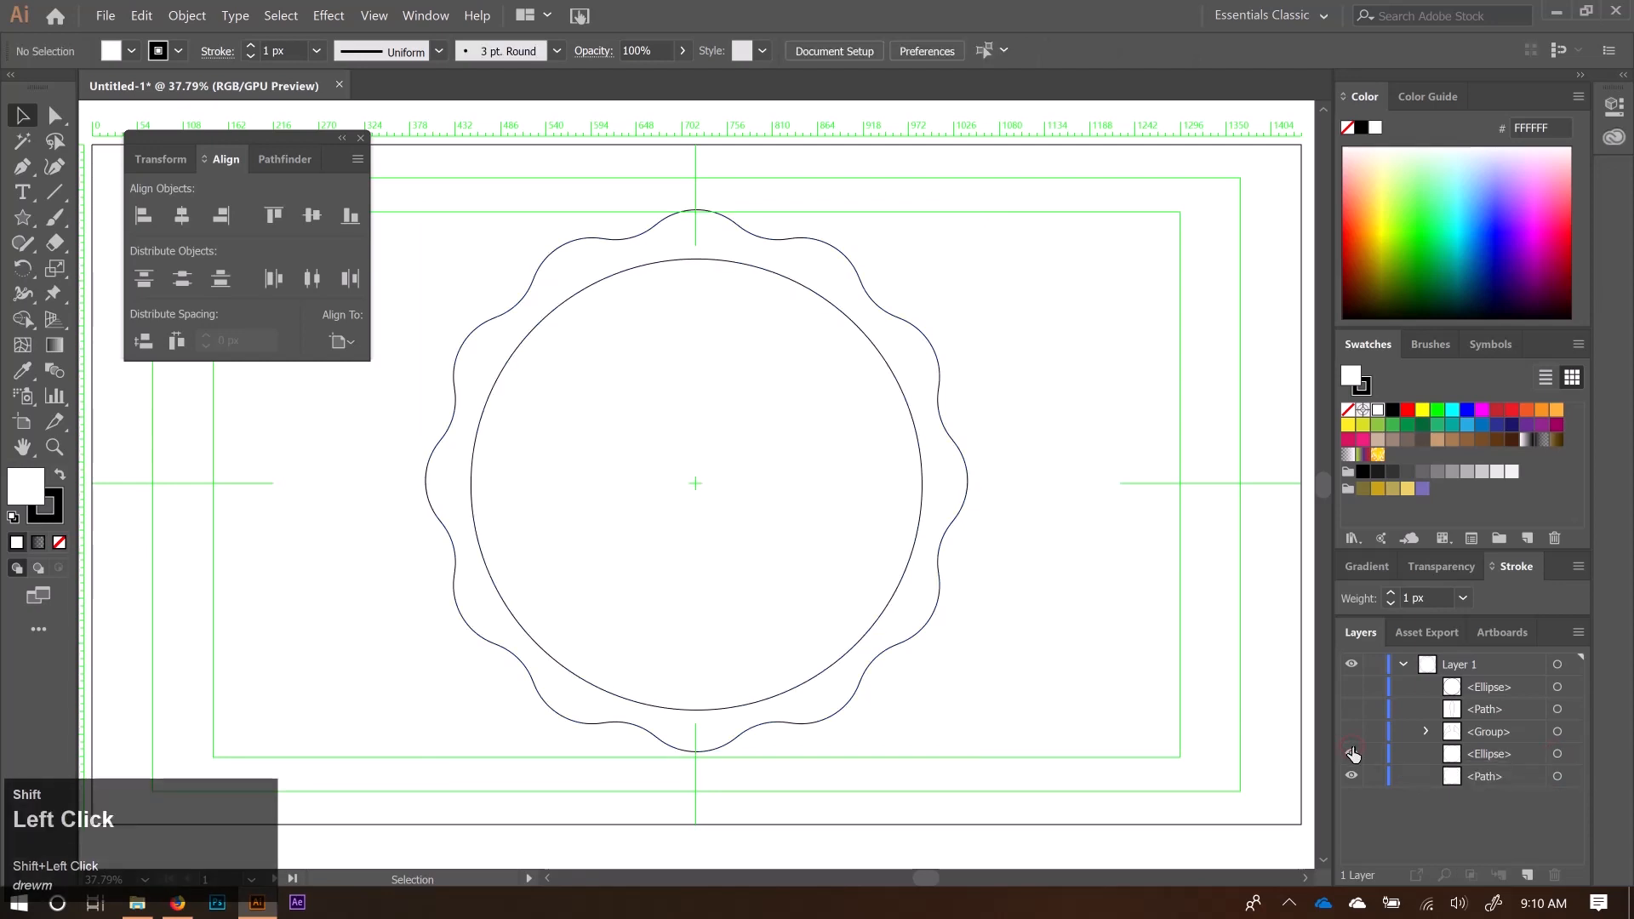
- Subtract the large circle from the scalloped shape with Minus Front
shift+click(1558, 754)
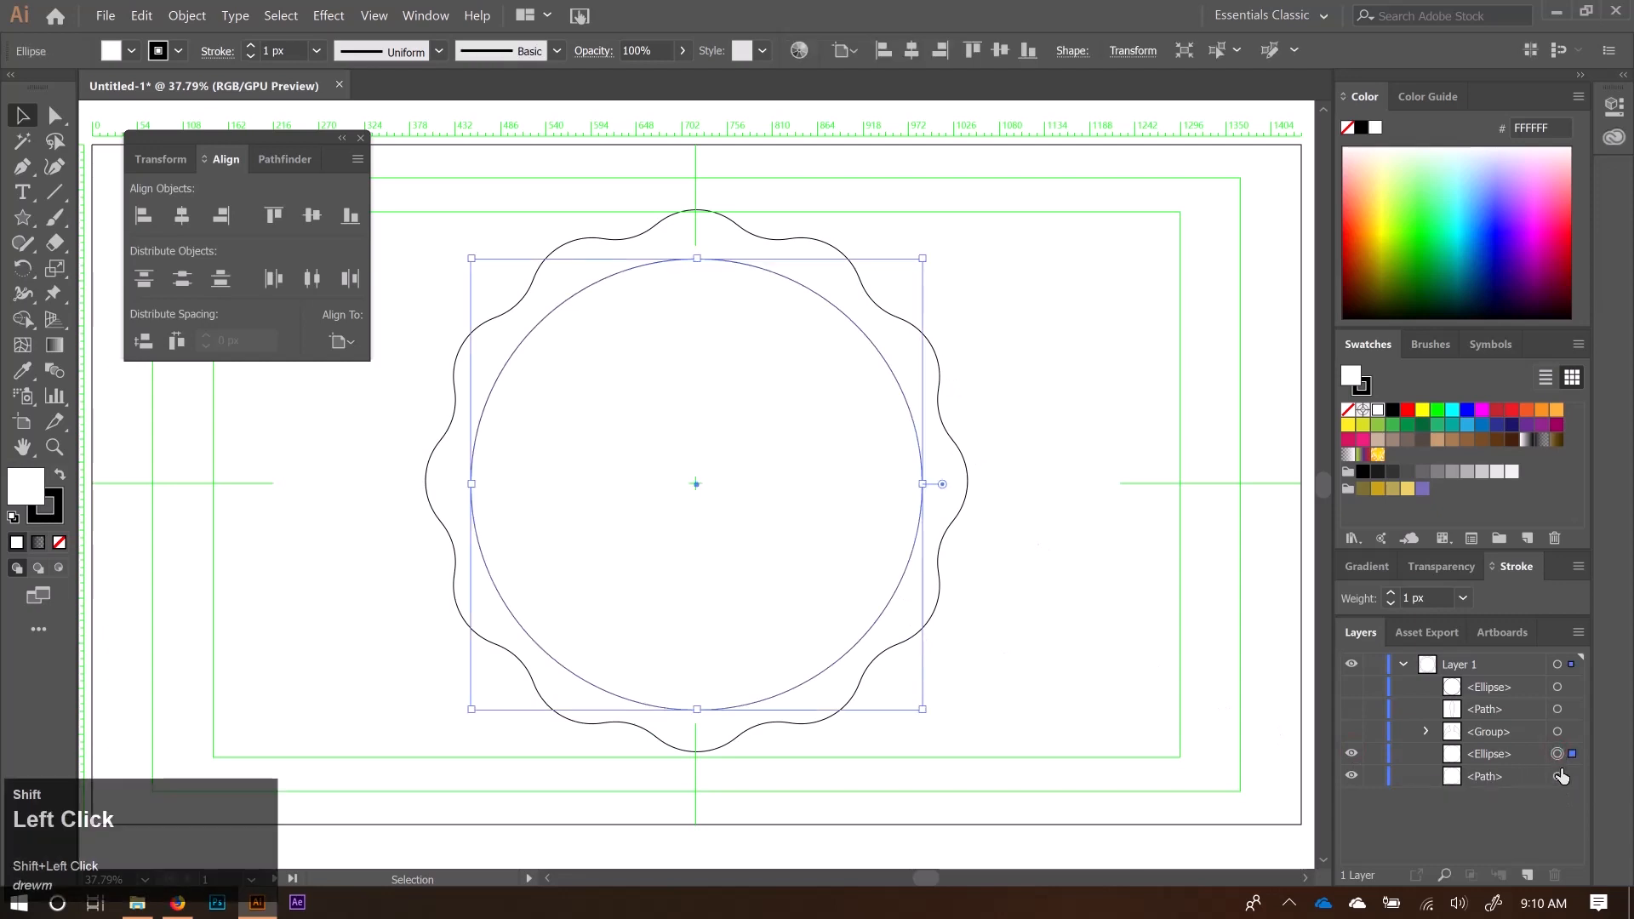
shift+click(1559, 775)
click(284, 162)
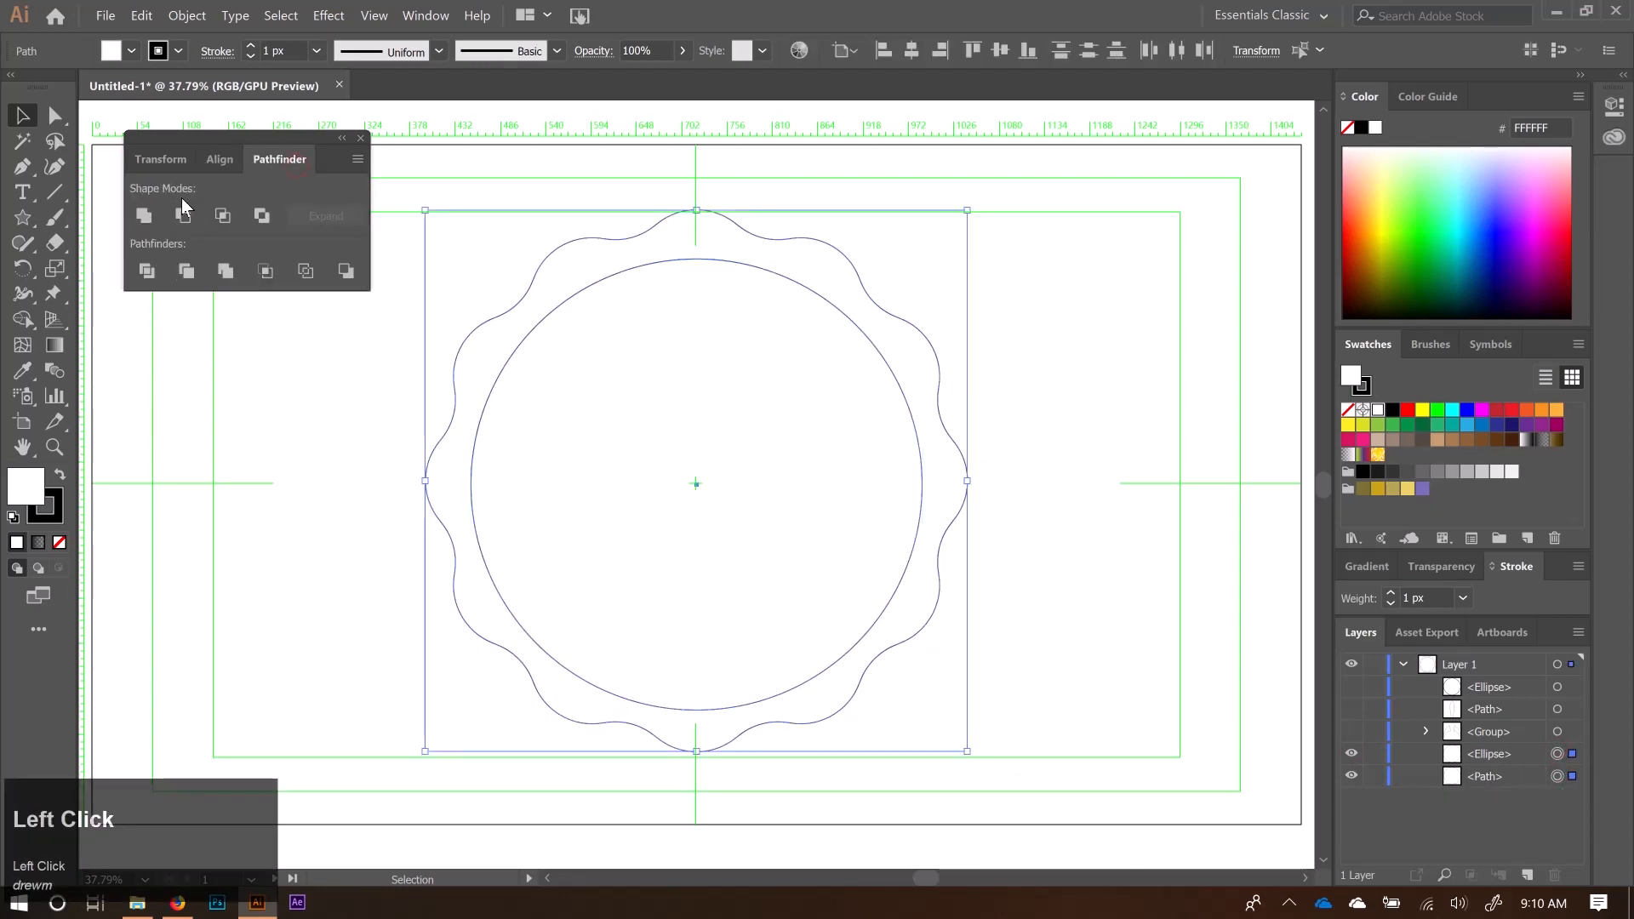
click(183, 215)
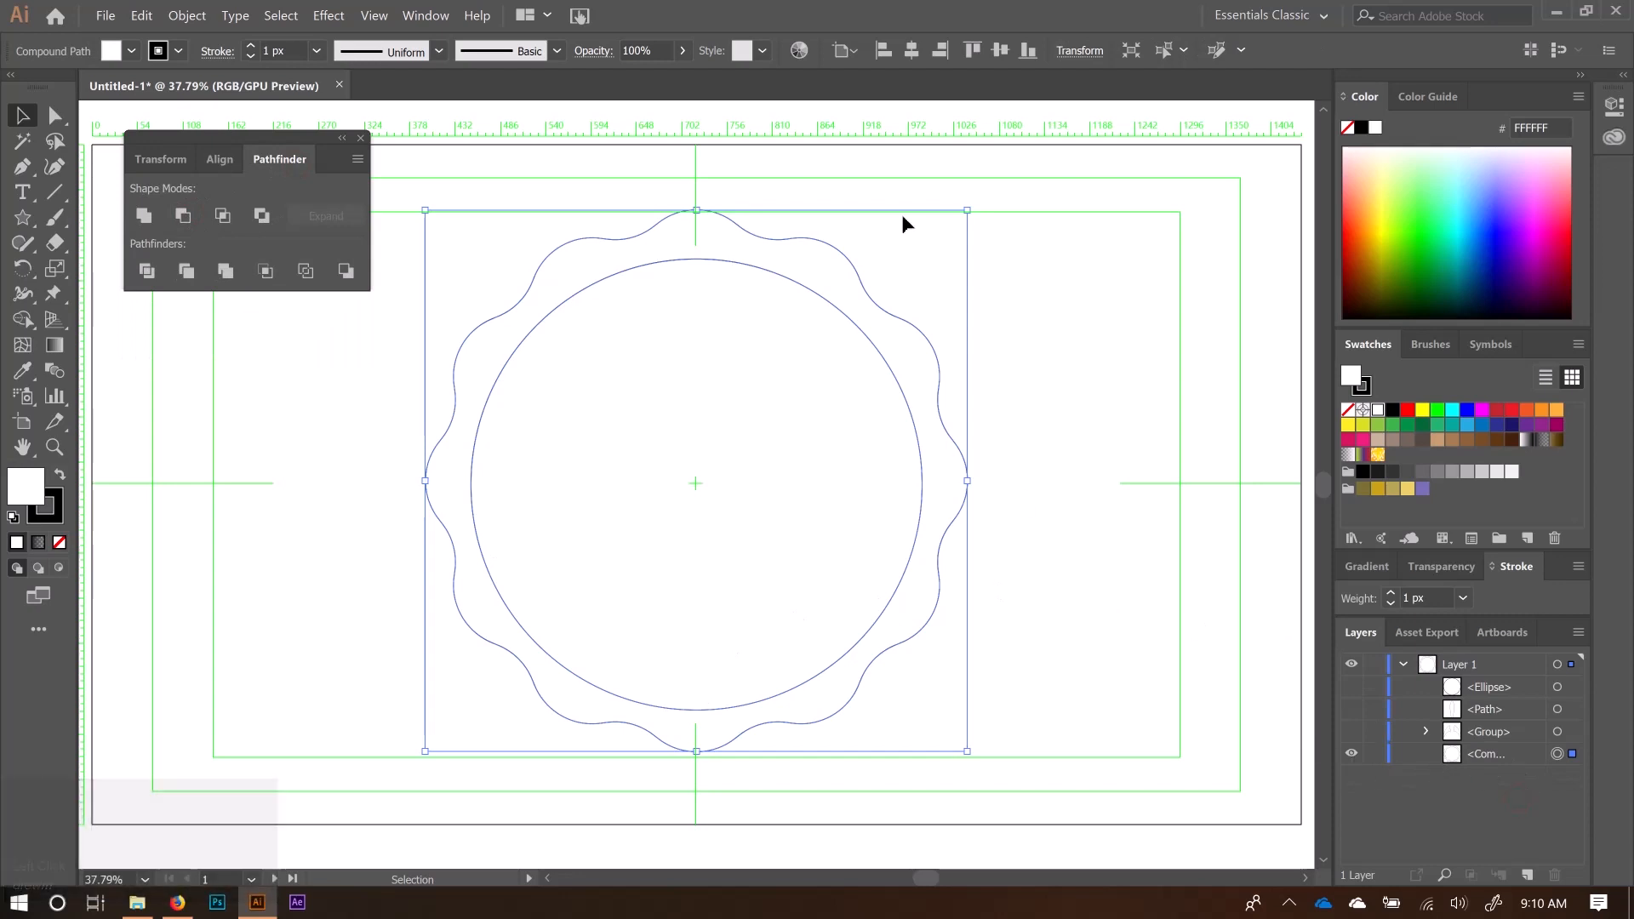
- Show the rocket's window and body, bring the scalloped ring to the front and move it aside to check its hole
click(1353, 689)
click(1353, 711)
drag(1519, 754, 1490, 678)
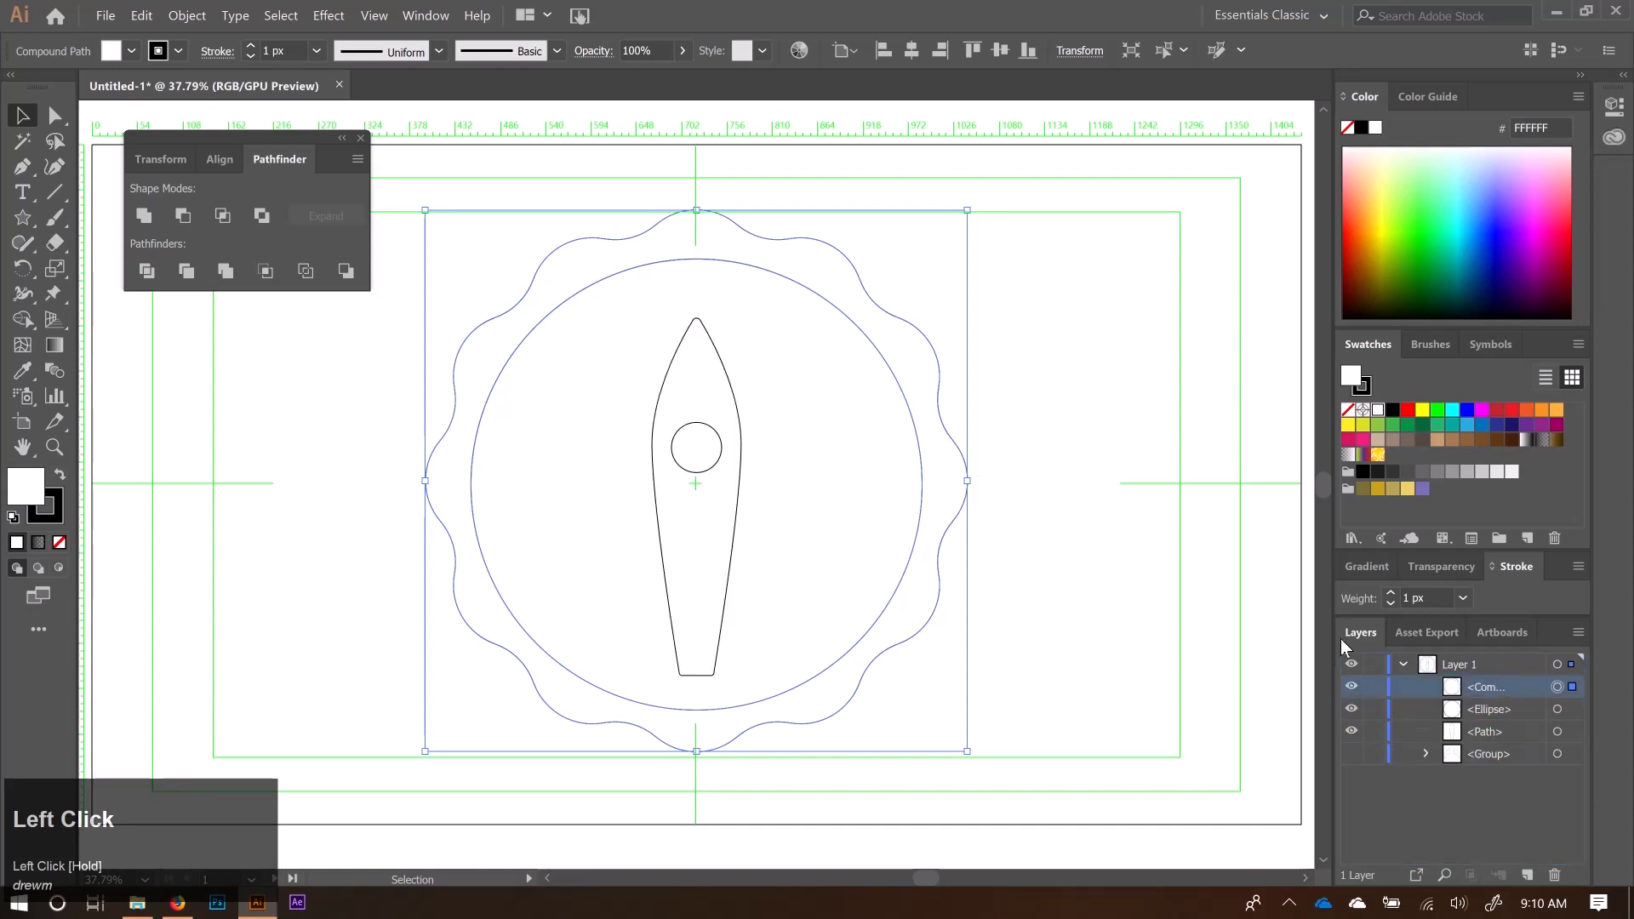
drag(936, 620, 1035, 749)
drag(1040, 638, 1087, 522)
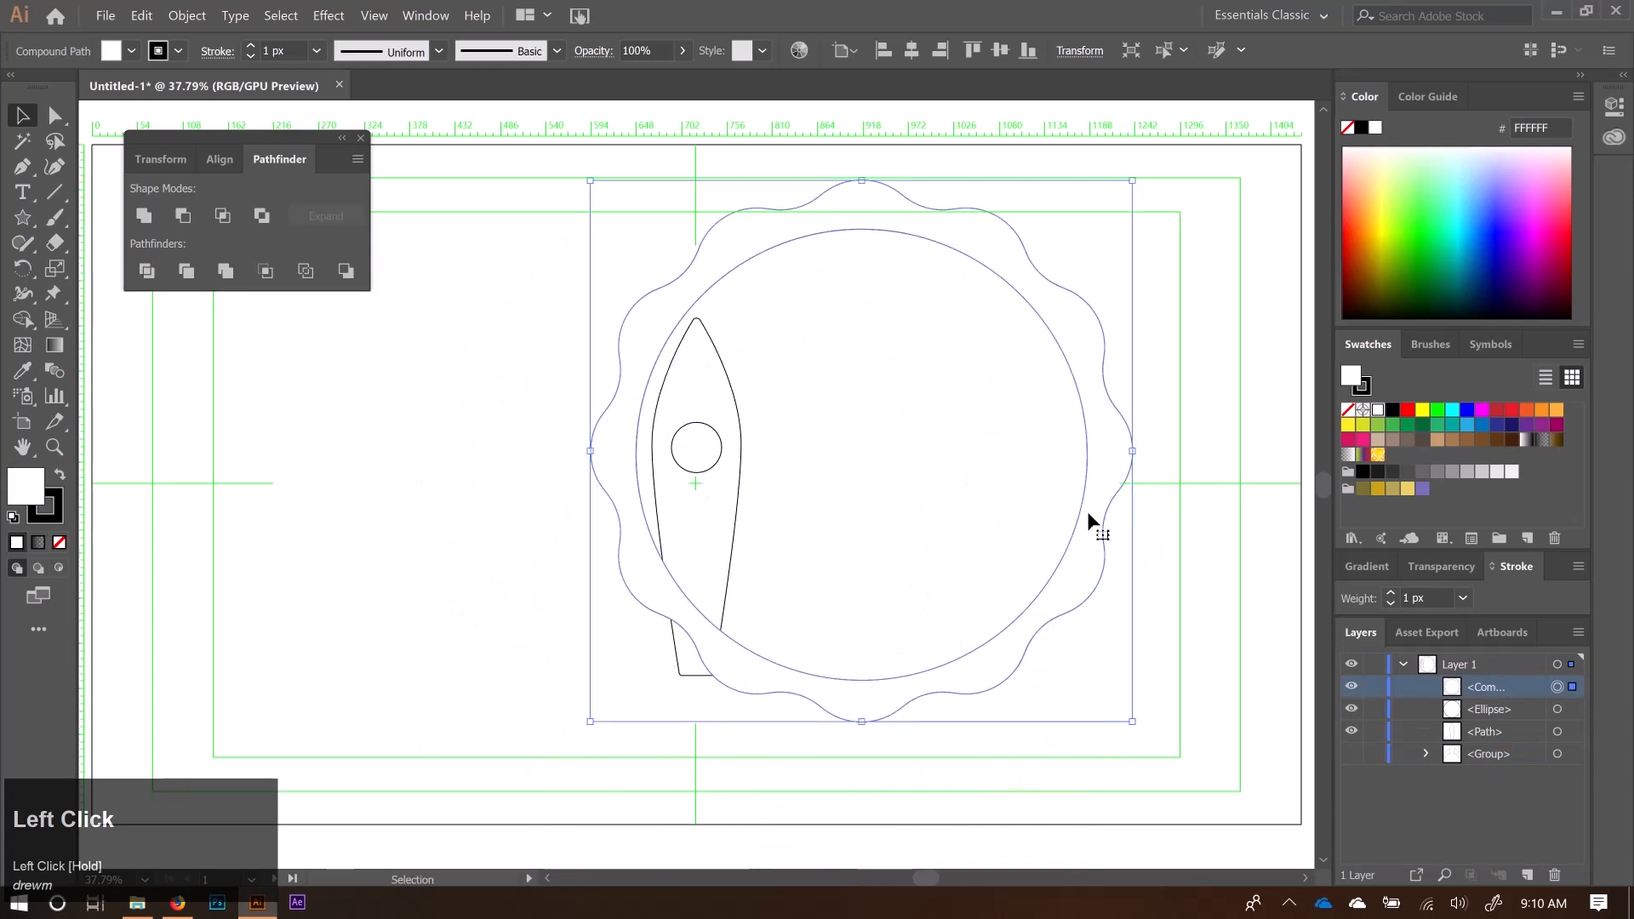
- Undo the ring's moves, the reordering, the visibility changes and the subtraction of the large circle
key(ctrl+z)
key(ctrl+z)
key(ctrl+z)
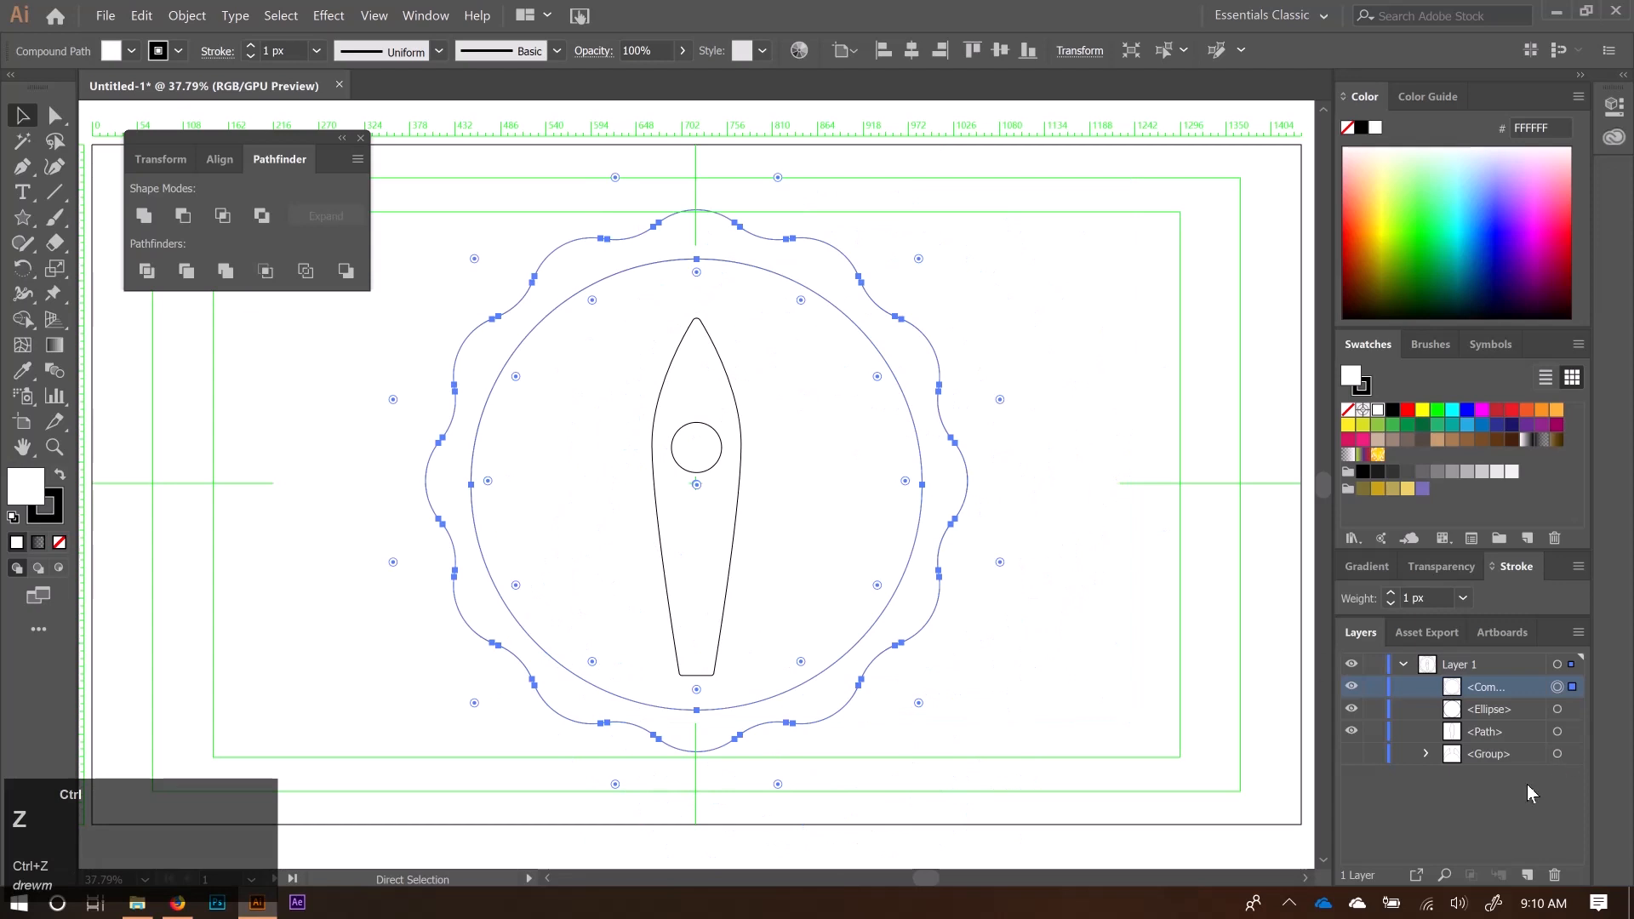
drag(1439, 748, 1427, 733)
key(v)
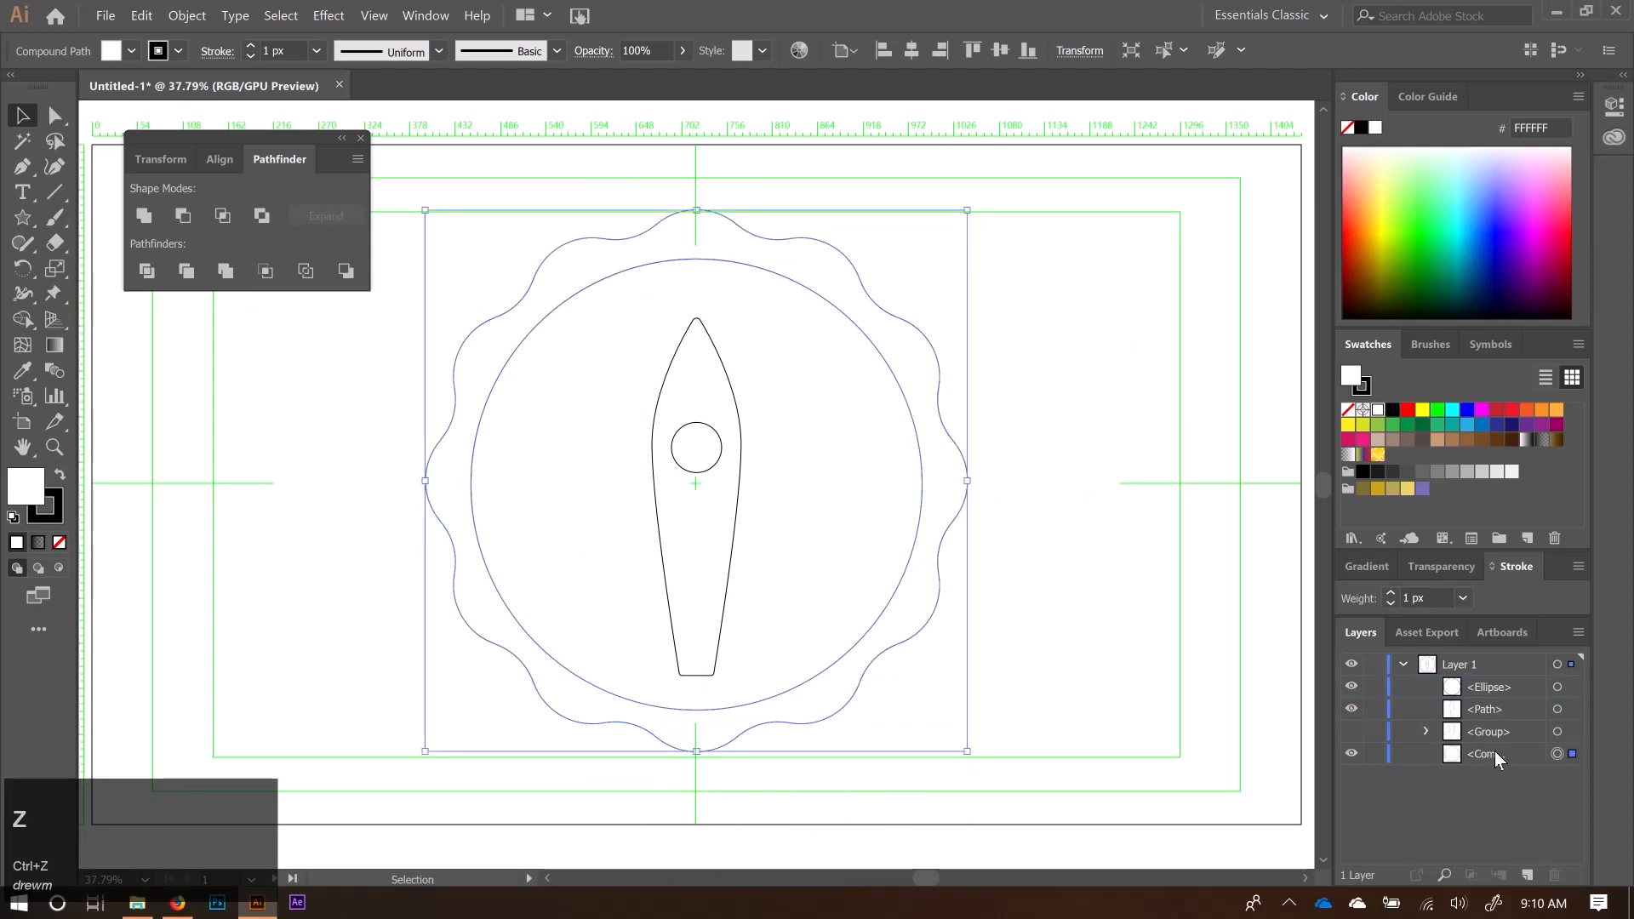
key(ctrl+z)
key(ctrl+z)
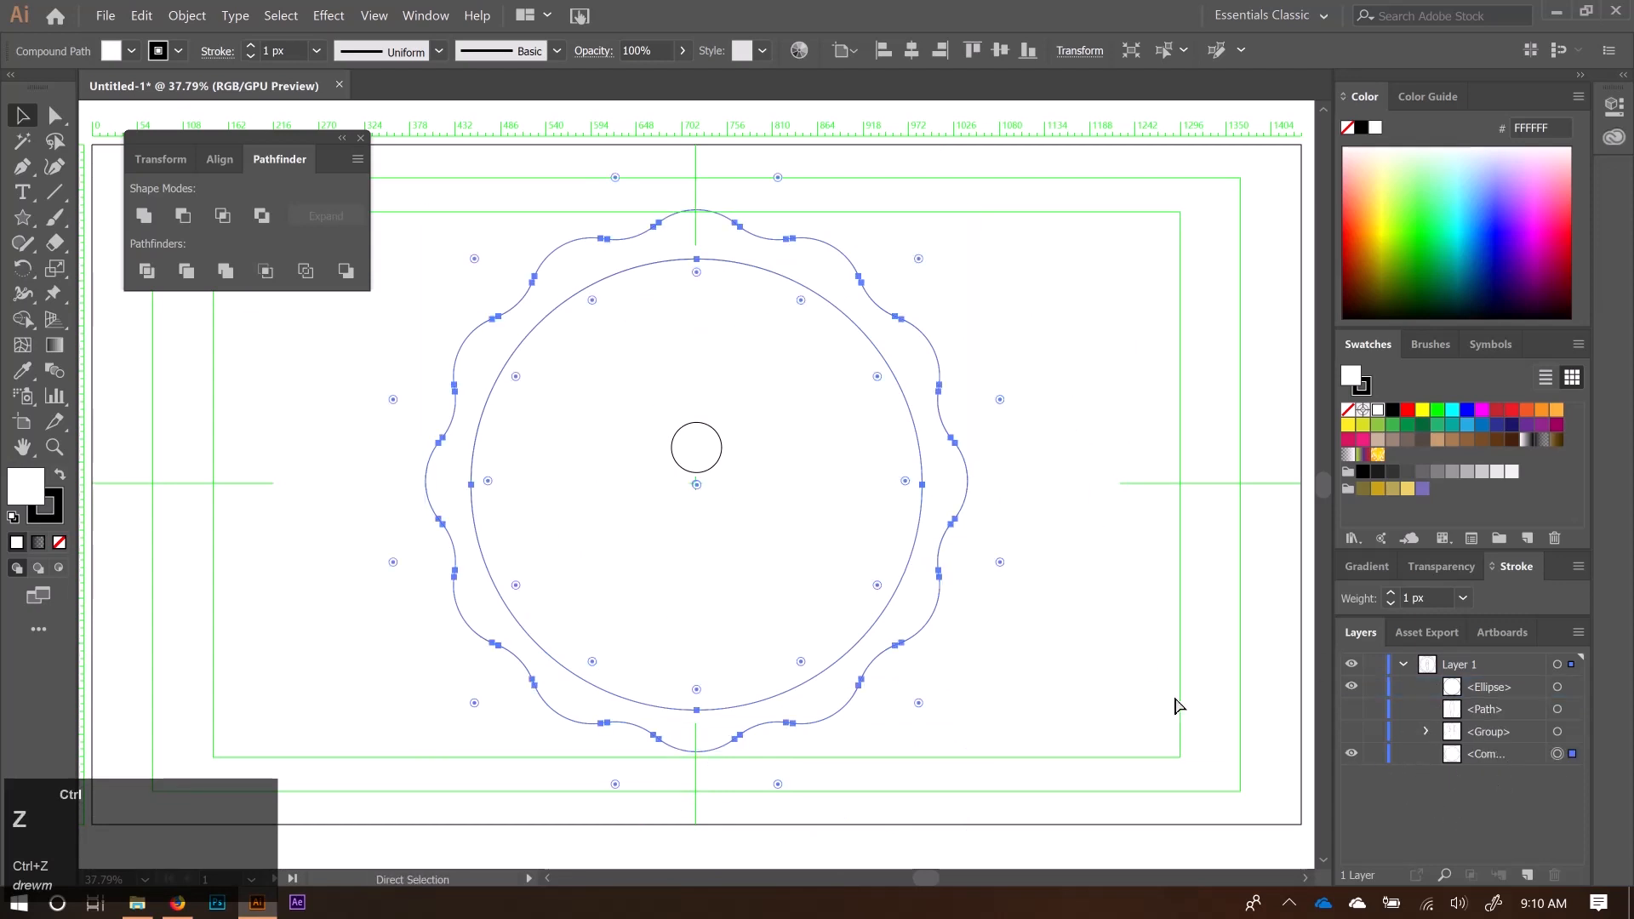
key(ctrl+z)
key(ctrl+z)
key(ctrl+z)
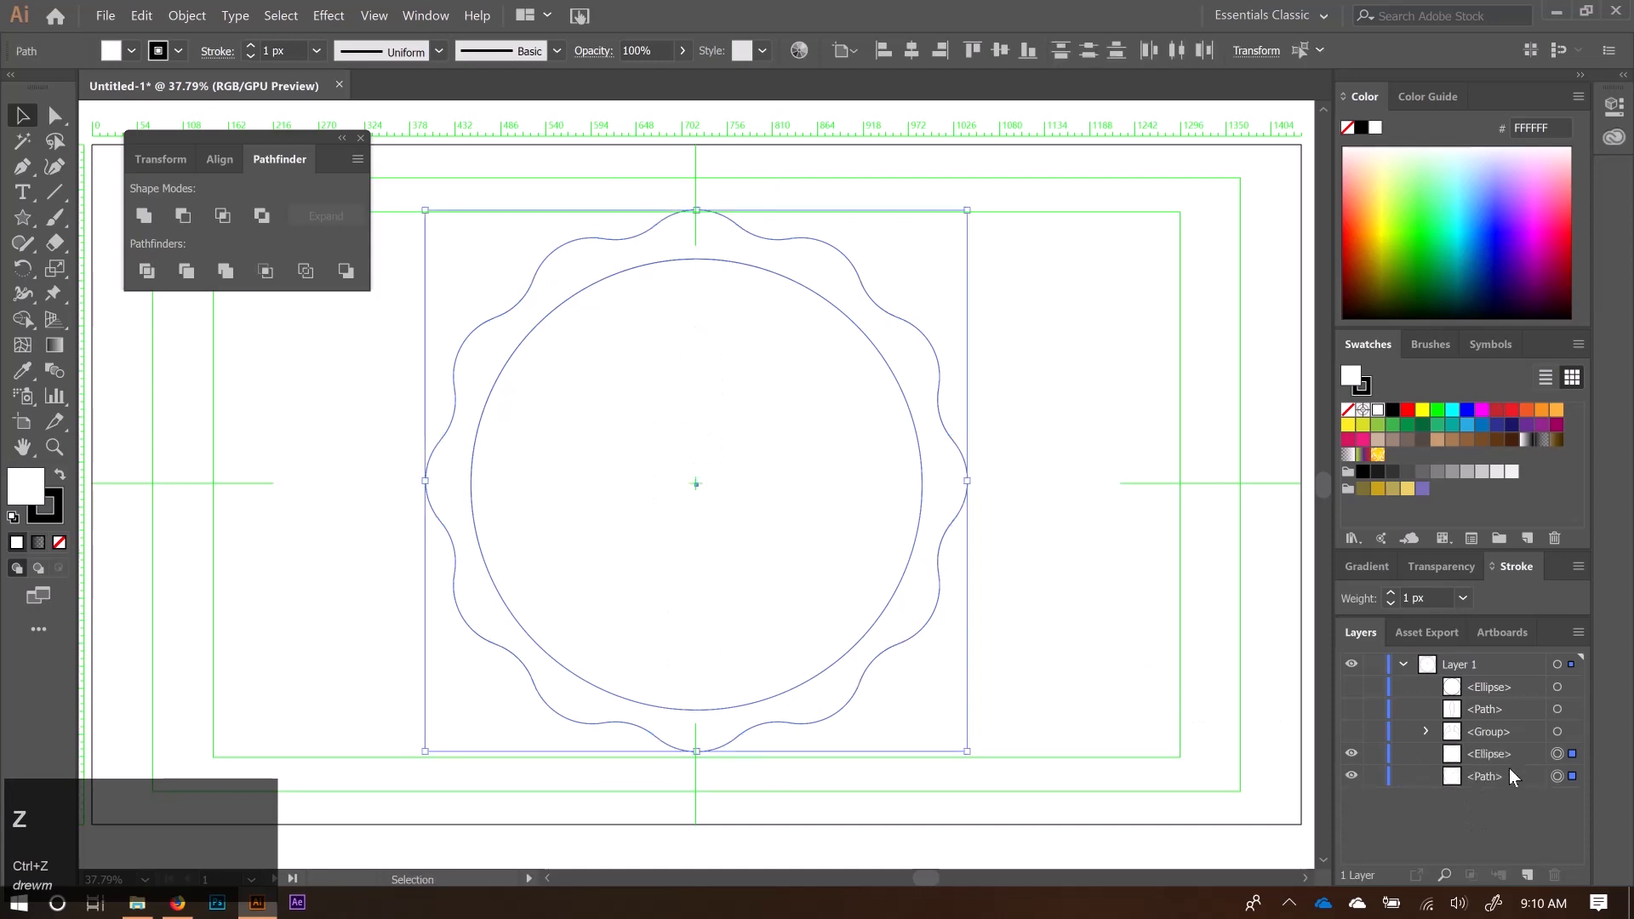
- Duplicate the large circle in place at the front of the stacking order and deselect it
click(1509, 809)
click(1558, 754)
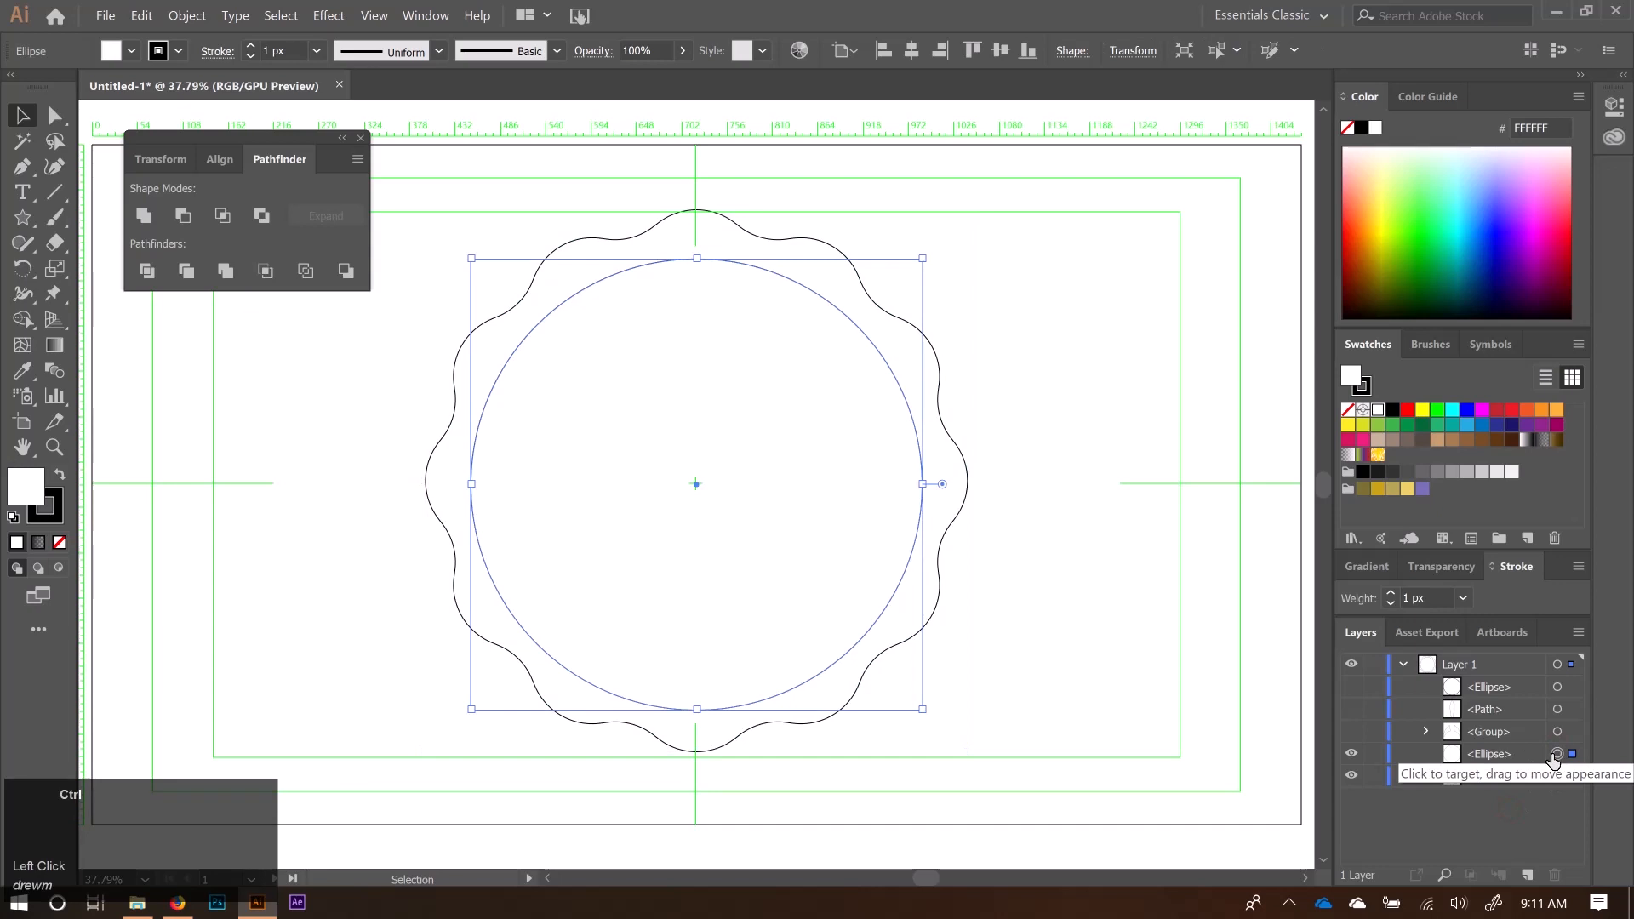
key(ctrl+c)
key(ctrl+v)
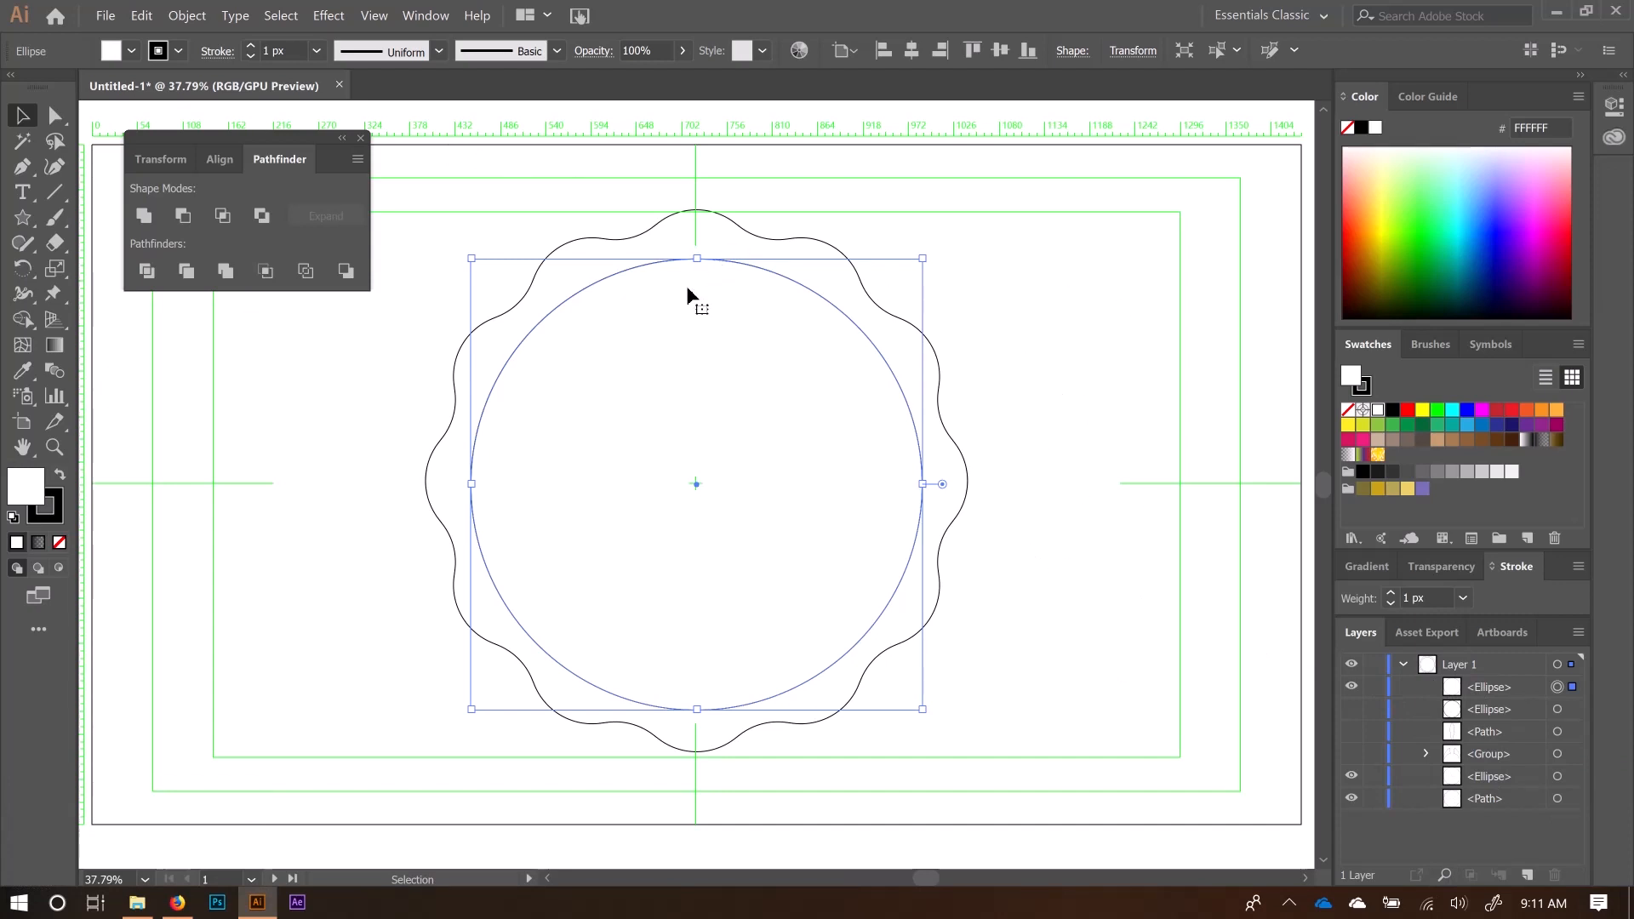
click(143, 16)
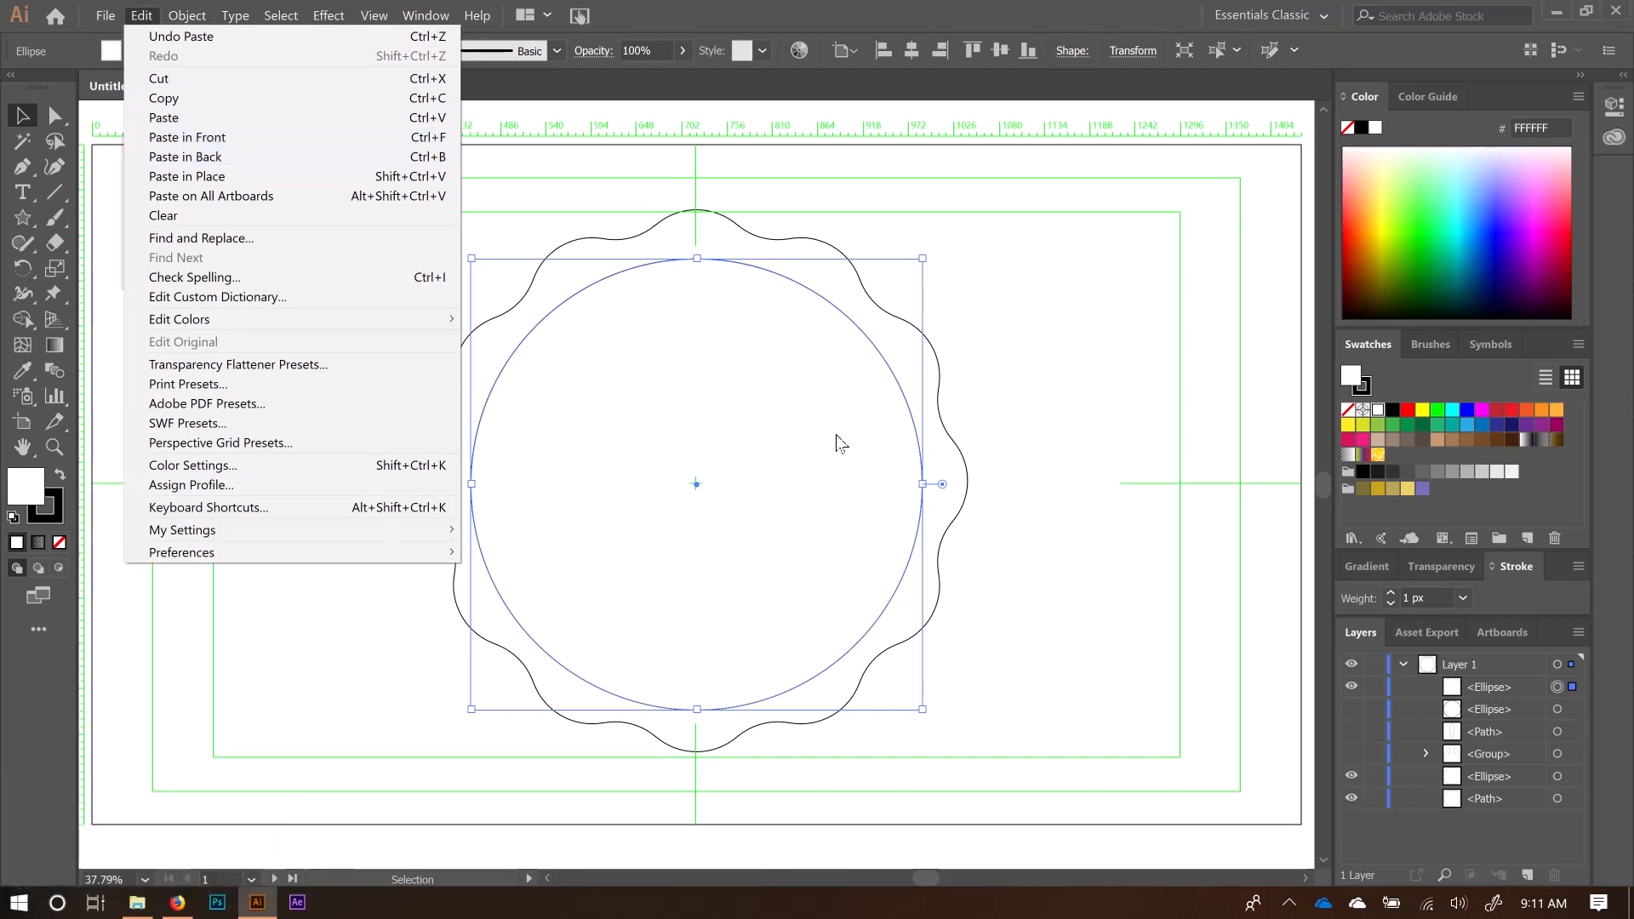
click(1070, 522)
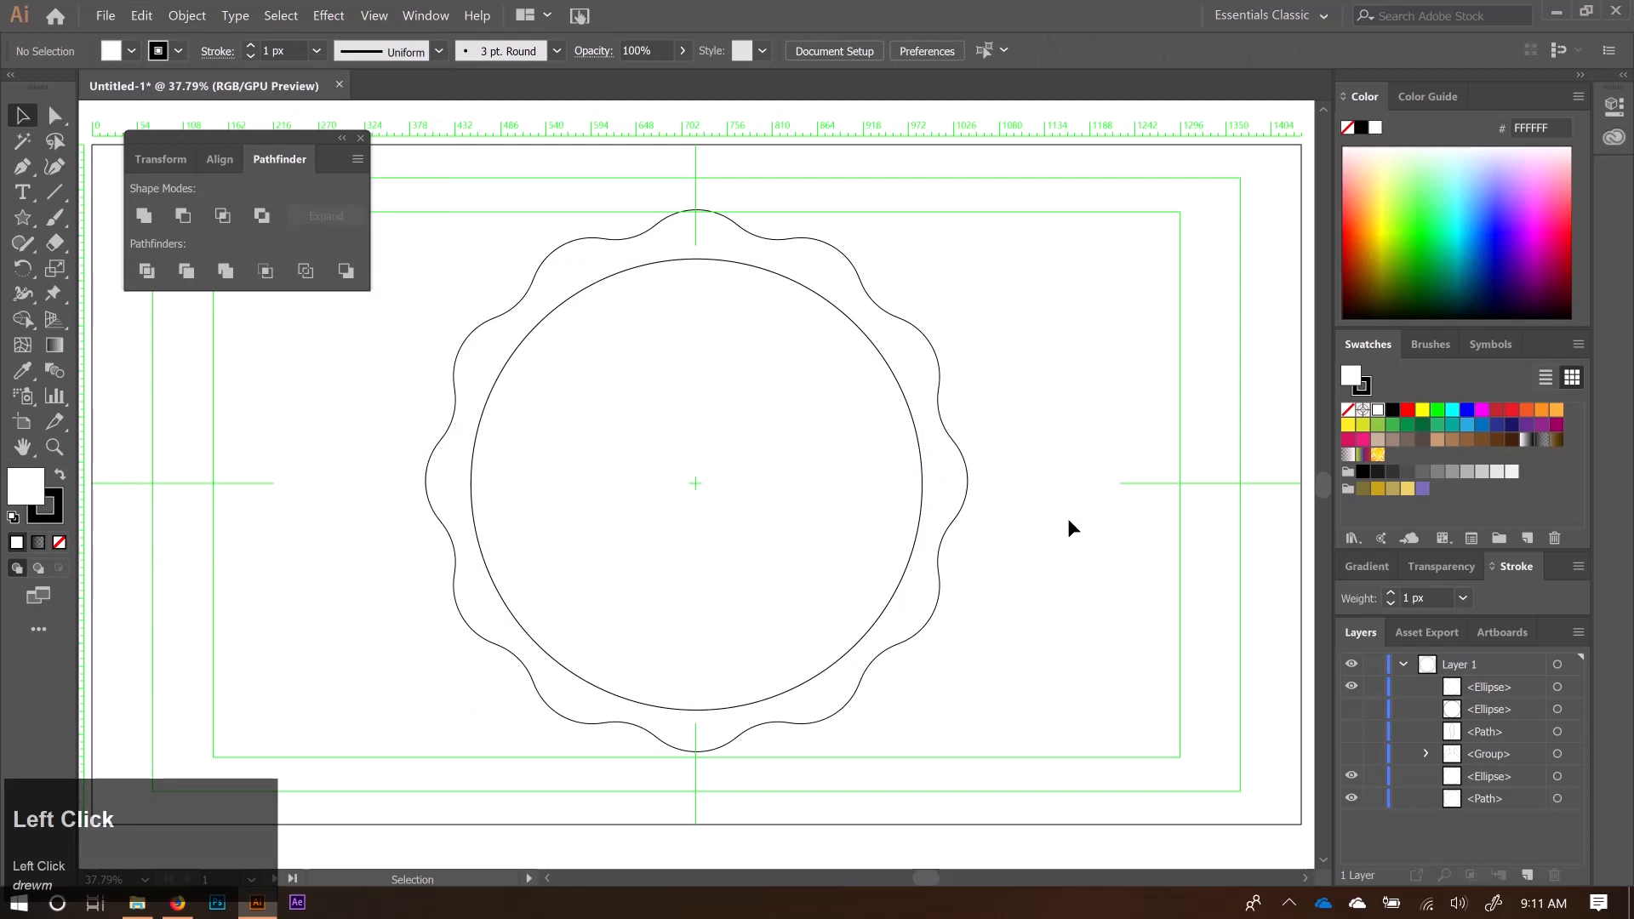
- Move the duplicate circle aside to check for the original underneath, then undo the move
drag(832, 535, 873, 606)
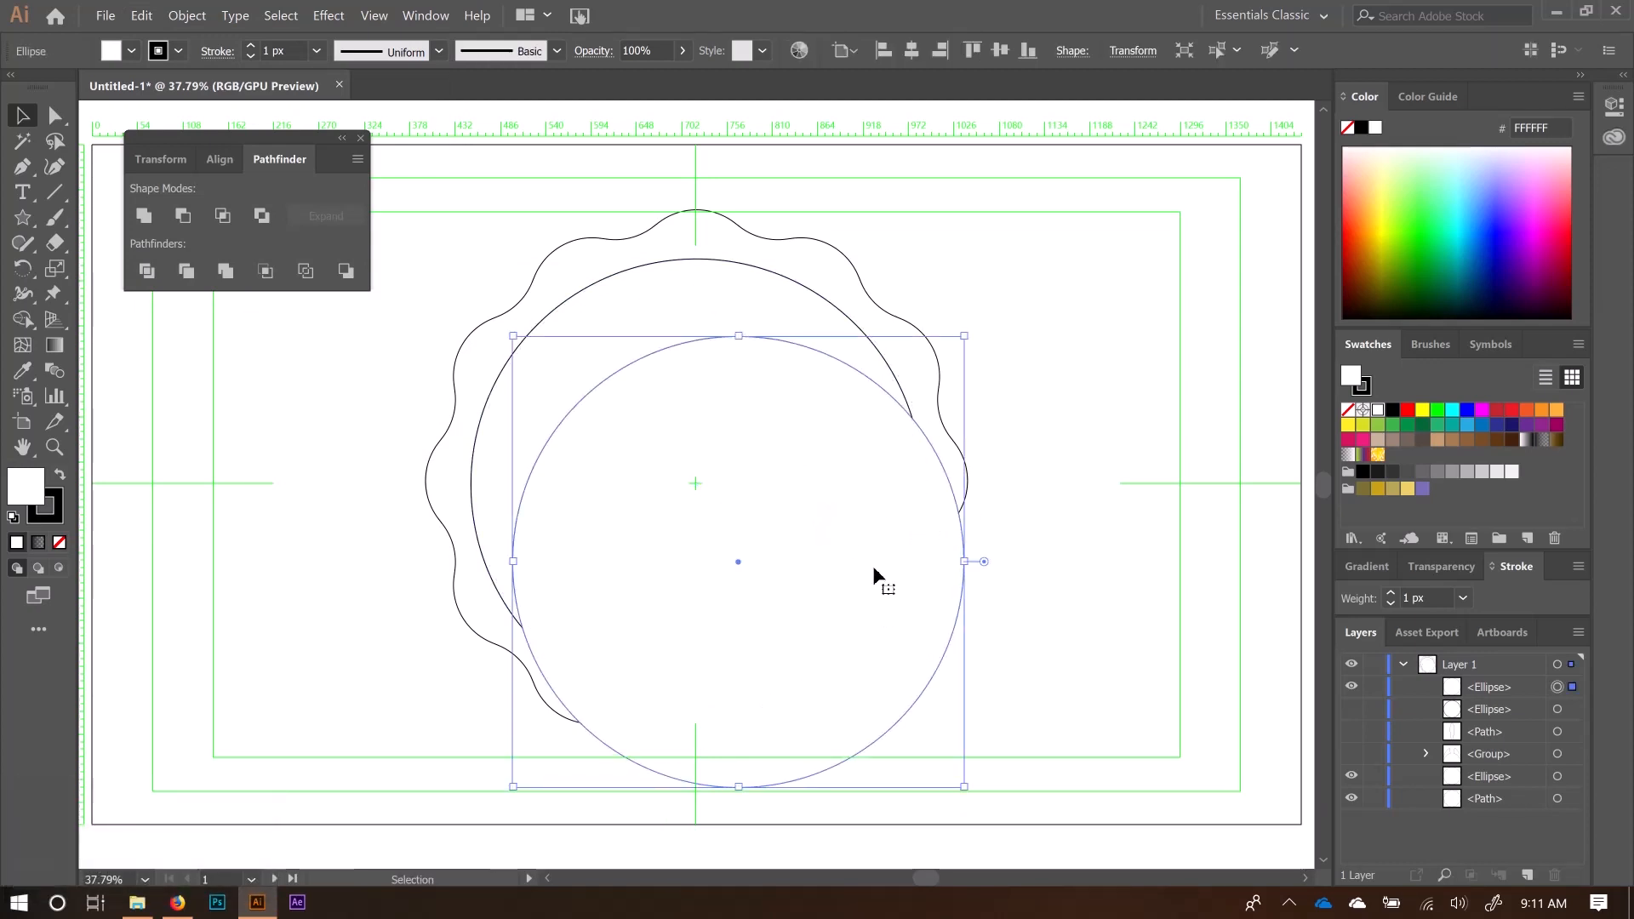
click(873, 576)
key(ctrl+z)
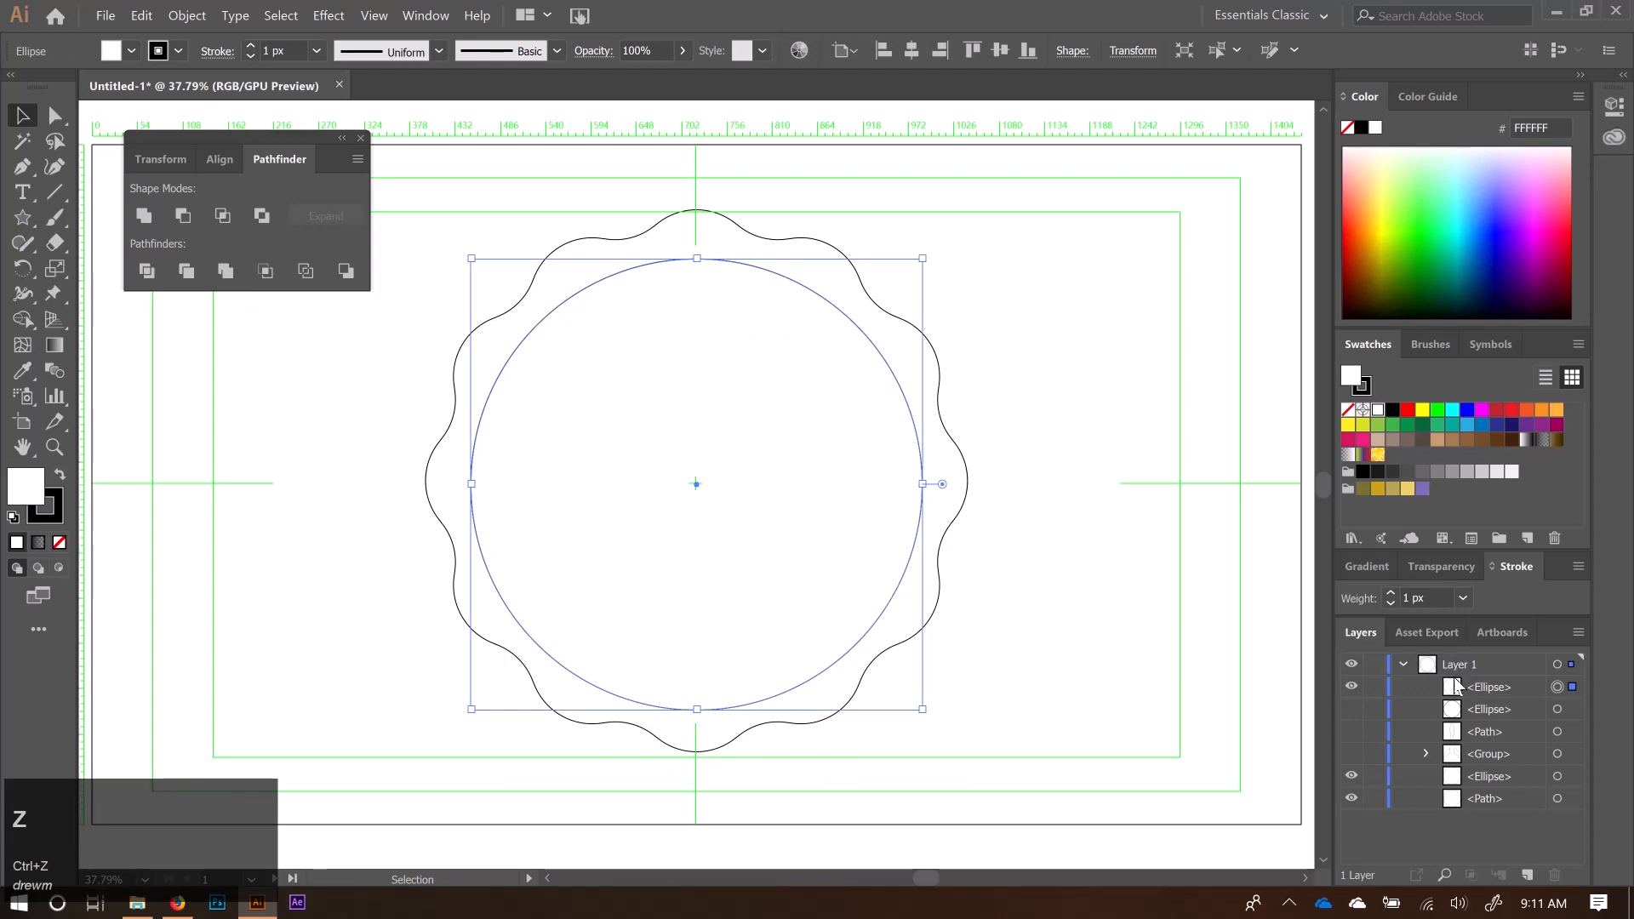
- Move the duplicate circle directly above the original in the stacking order, then subtract the original from the scalloped shape with Minus Front
drag(1512, 698, 1504, 771)
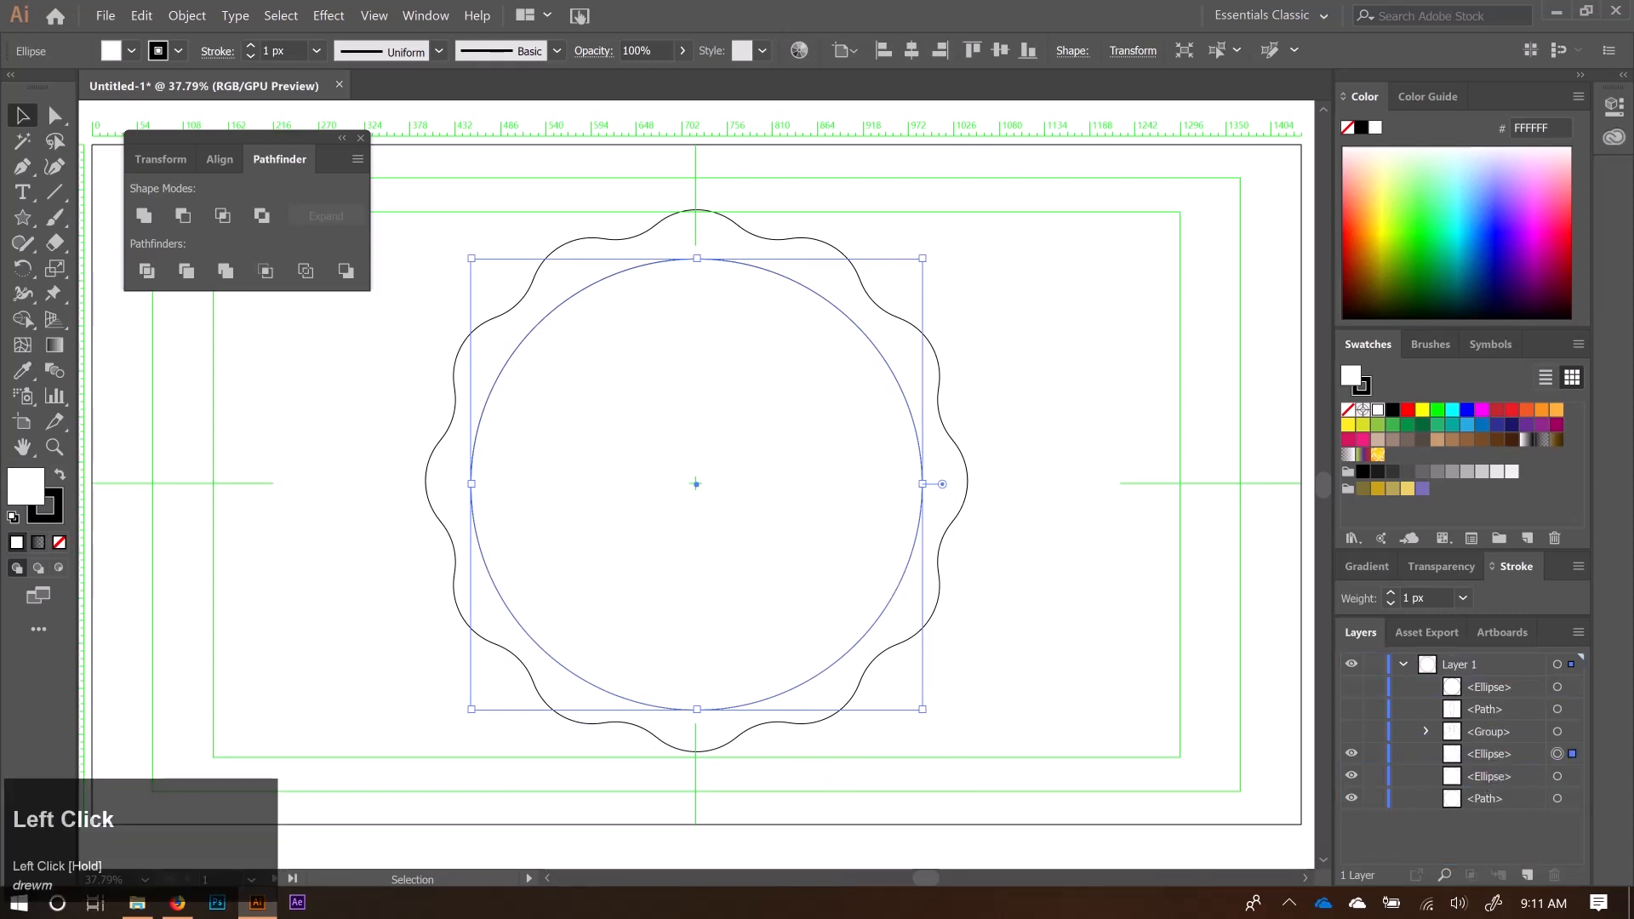
click(1558, 776)
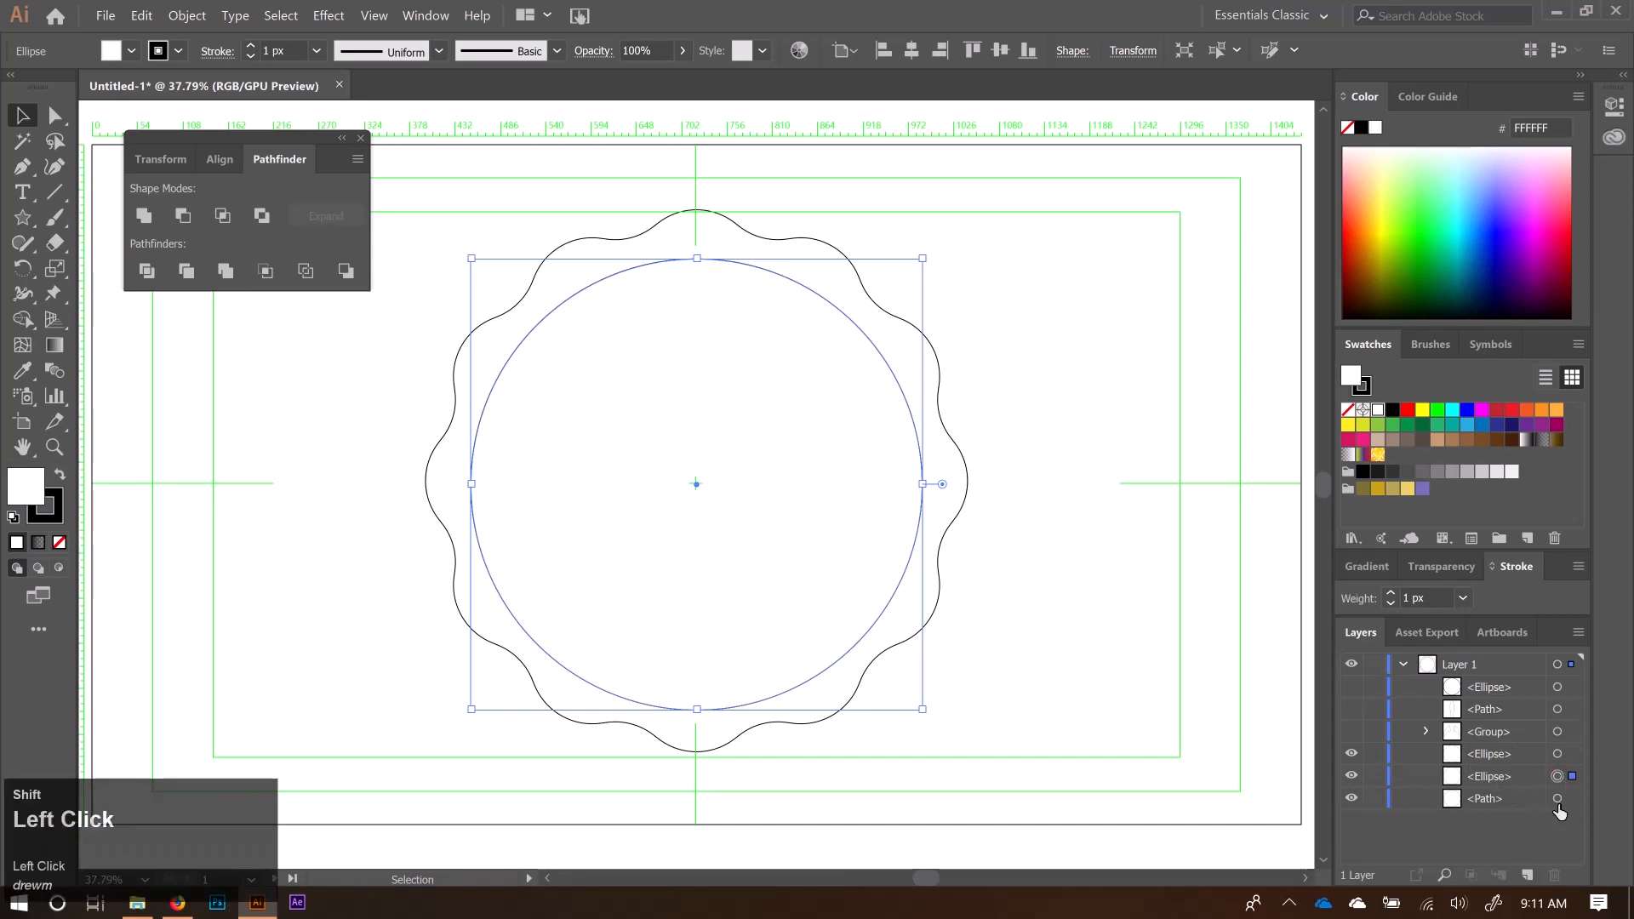
shift+click(1558, 798)
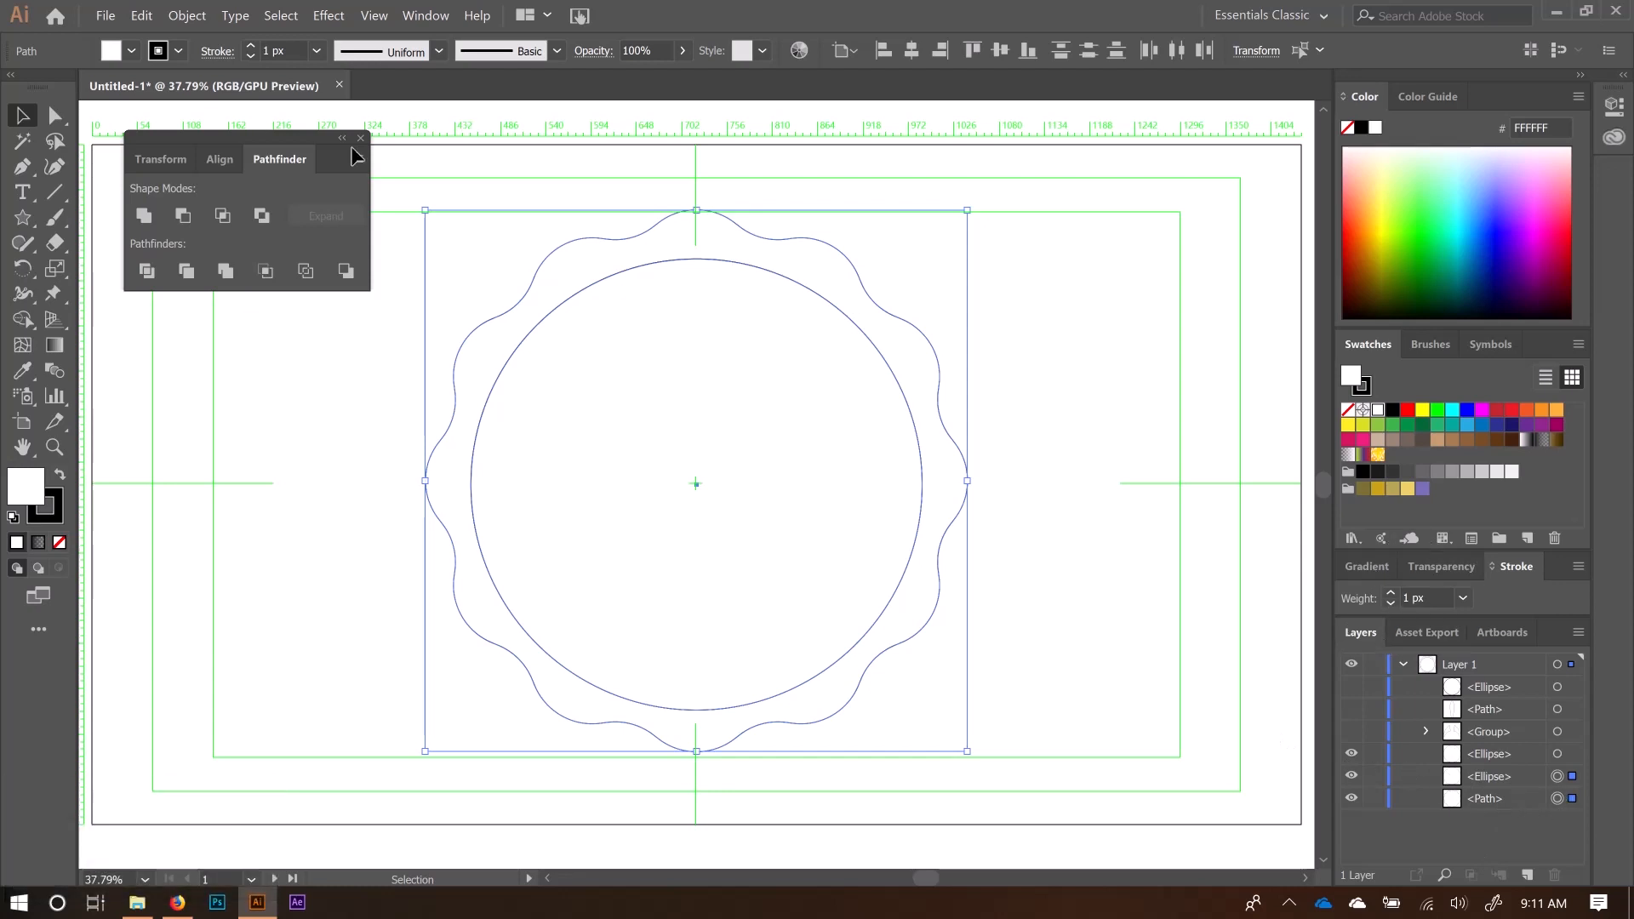
click(182, 217)
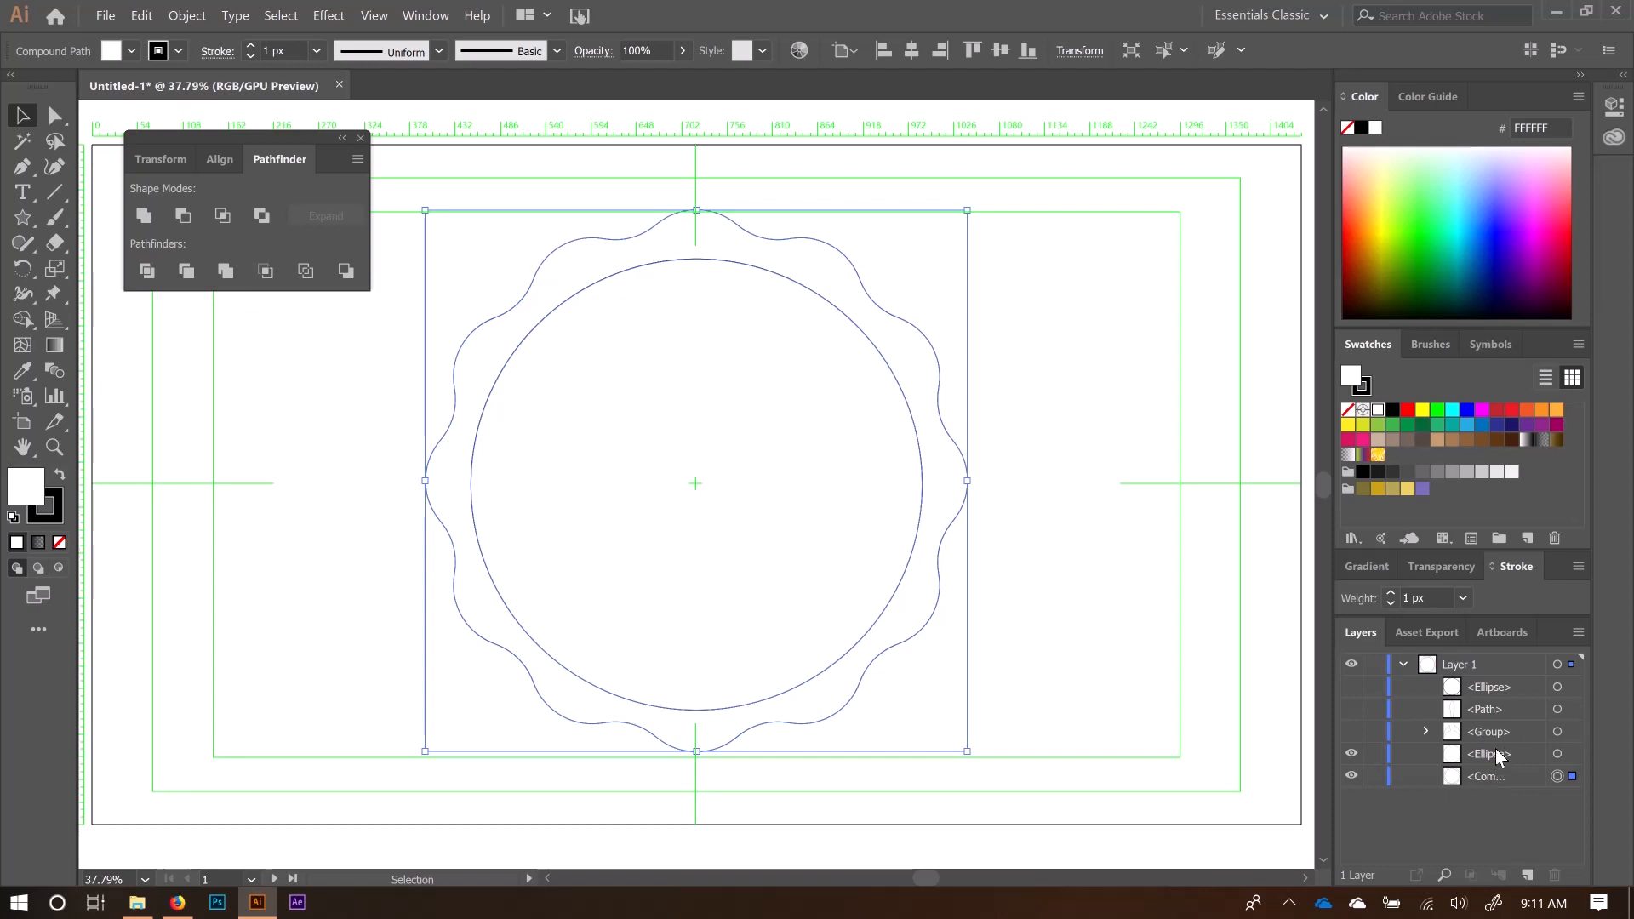
- Place the scalloped ring above the remaining large circle in the stacking order and show all the rocket parts again
mouse_move(1498, 769)
mouse_down()
mouse_move(1508, 747)
mouse_move(1486, 754)
mouse_up()
drag(1354, 737, 1352, 690)
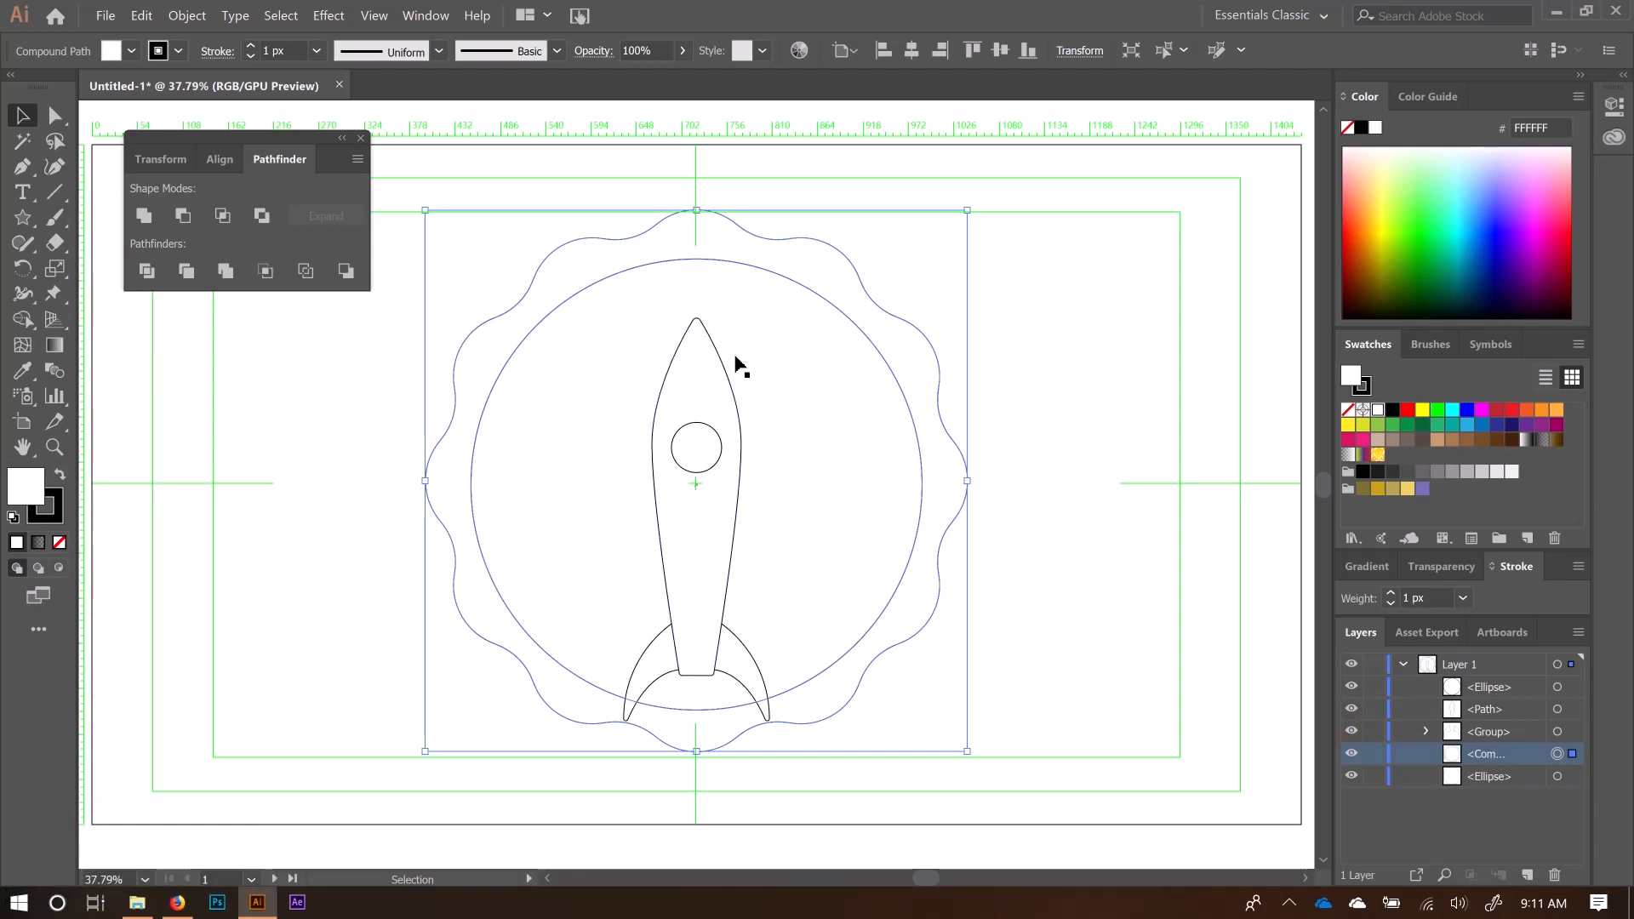
- Turn on the transparency grid behind the artwork and deselect everything
click(374, 15)
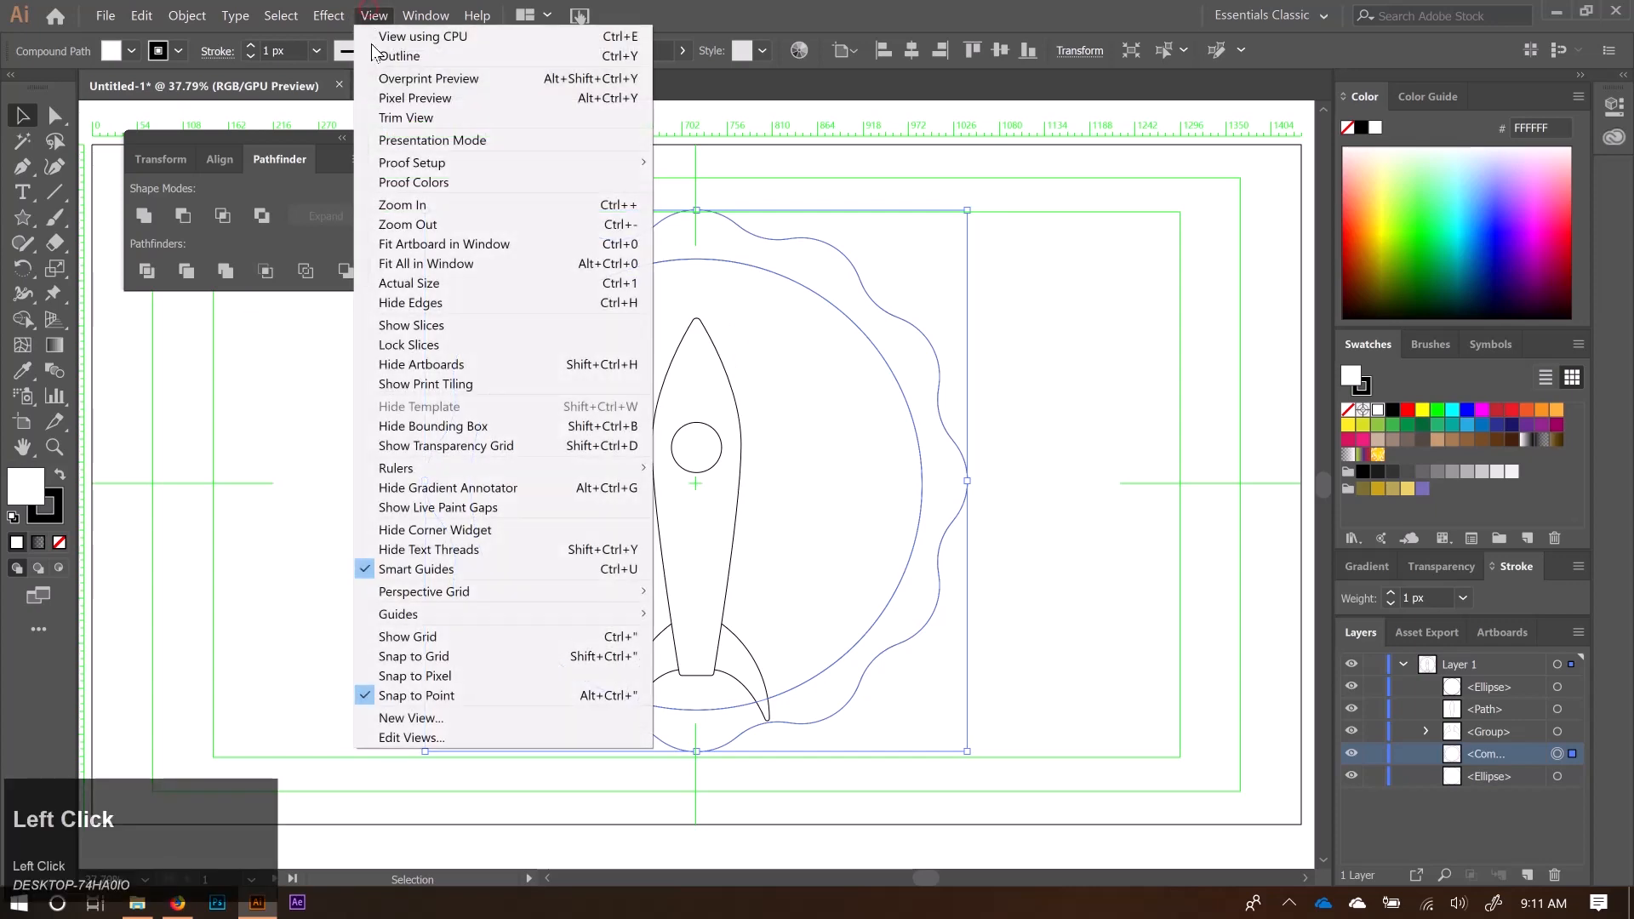
click(434, 446)
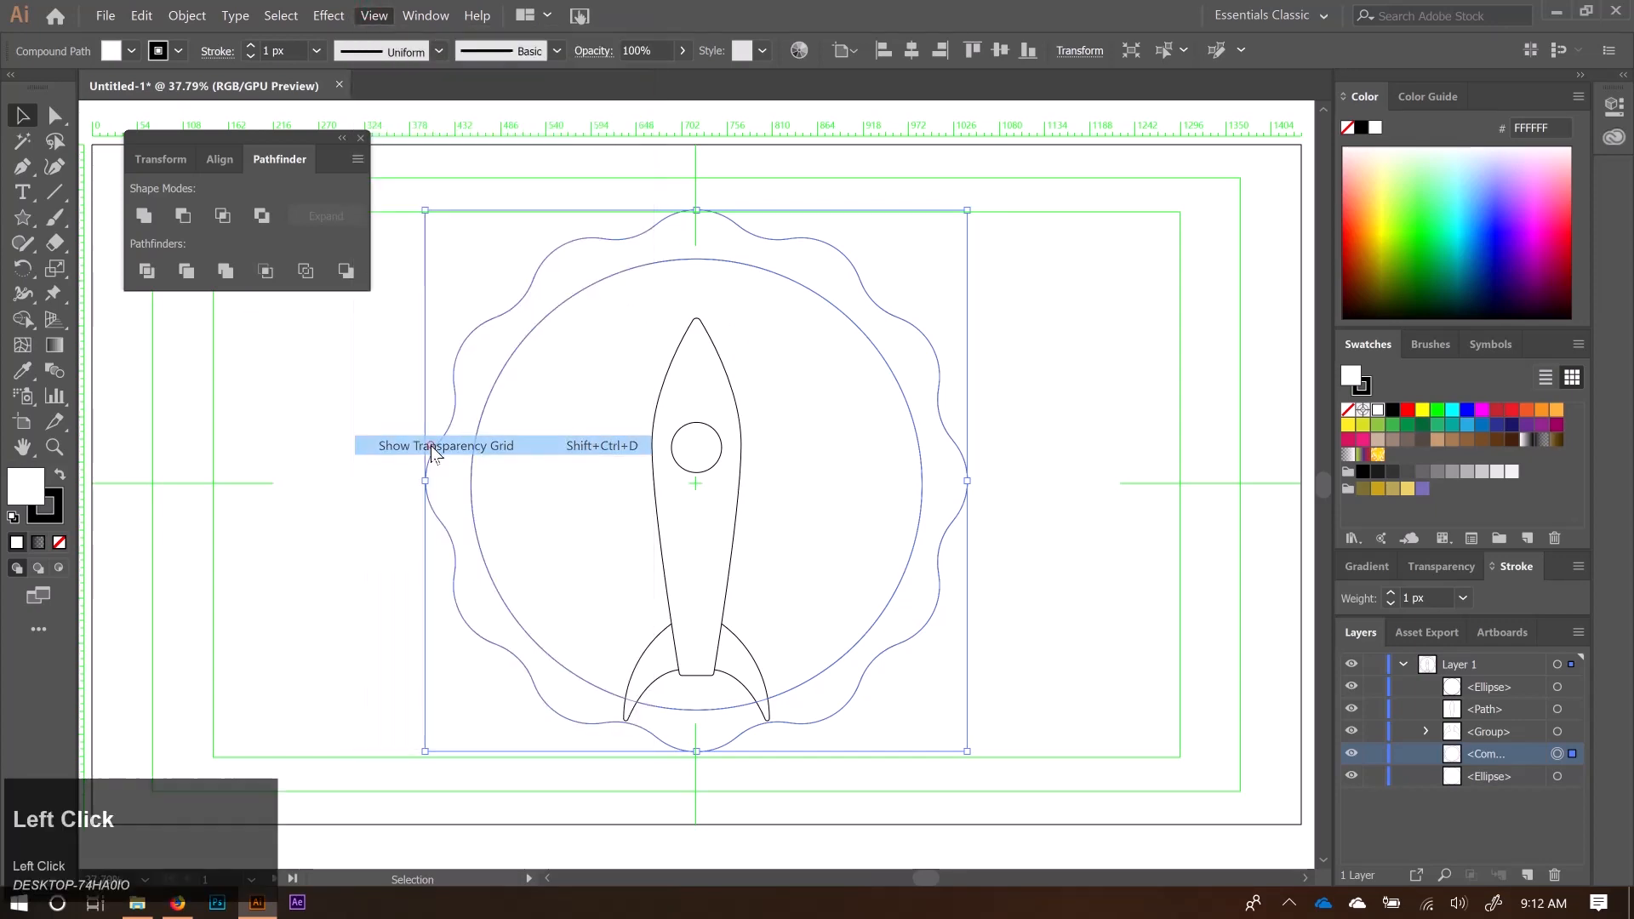
click(1136, 660)
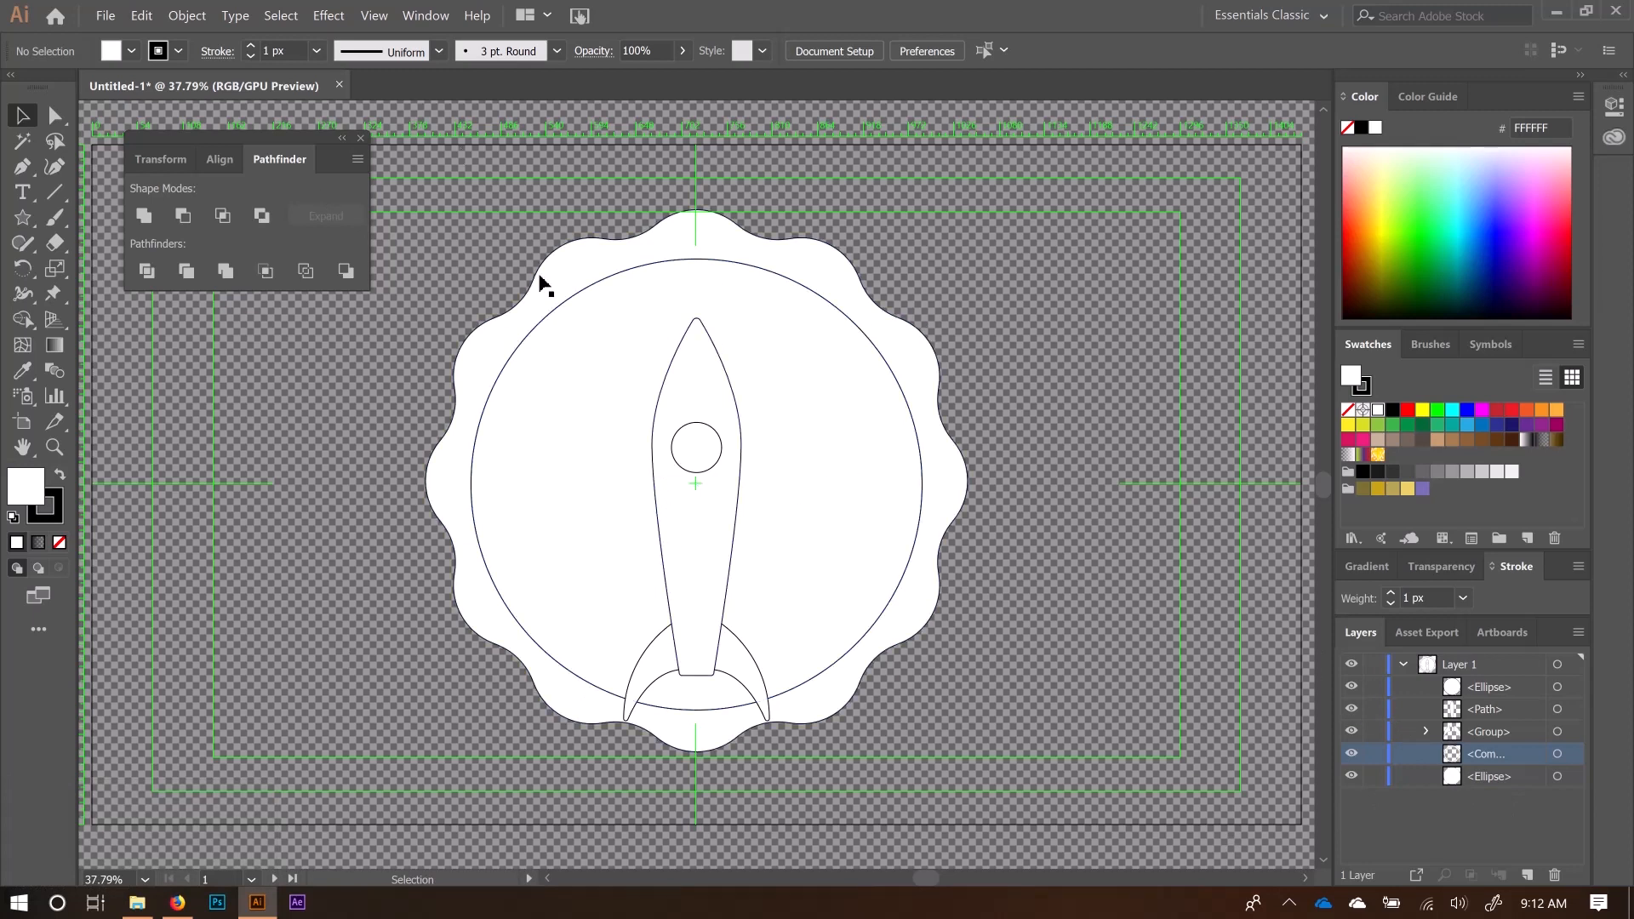
drag(1164, 452, 68, 523)
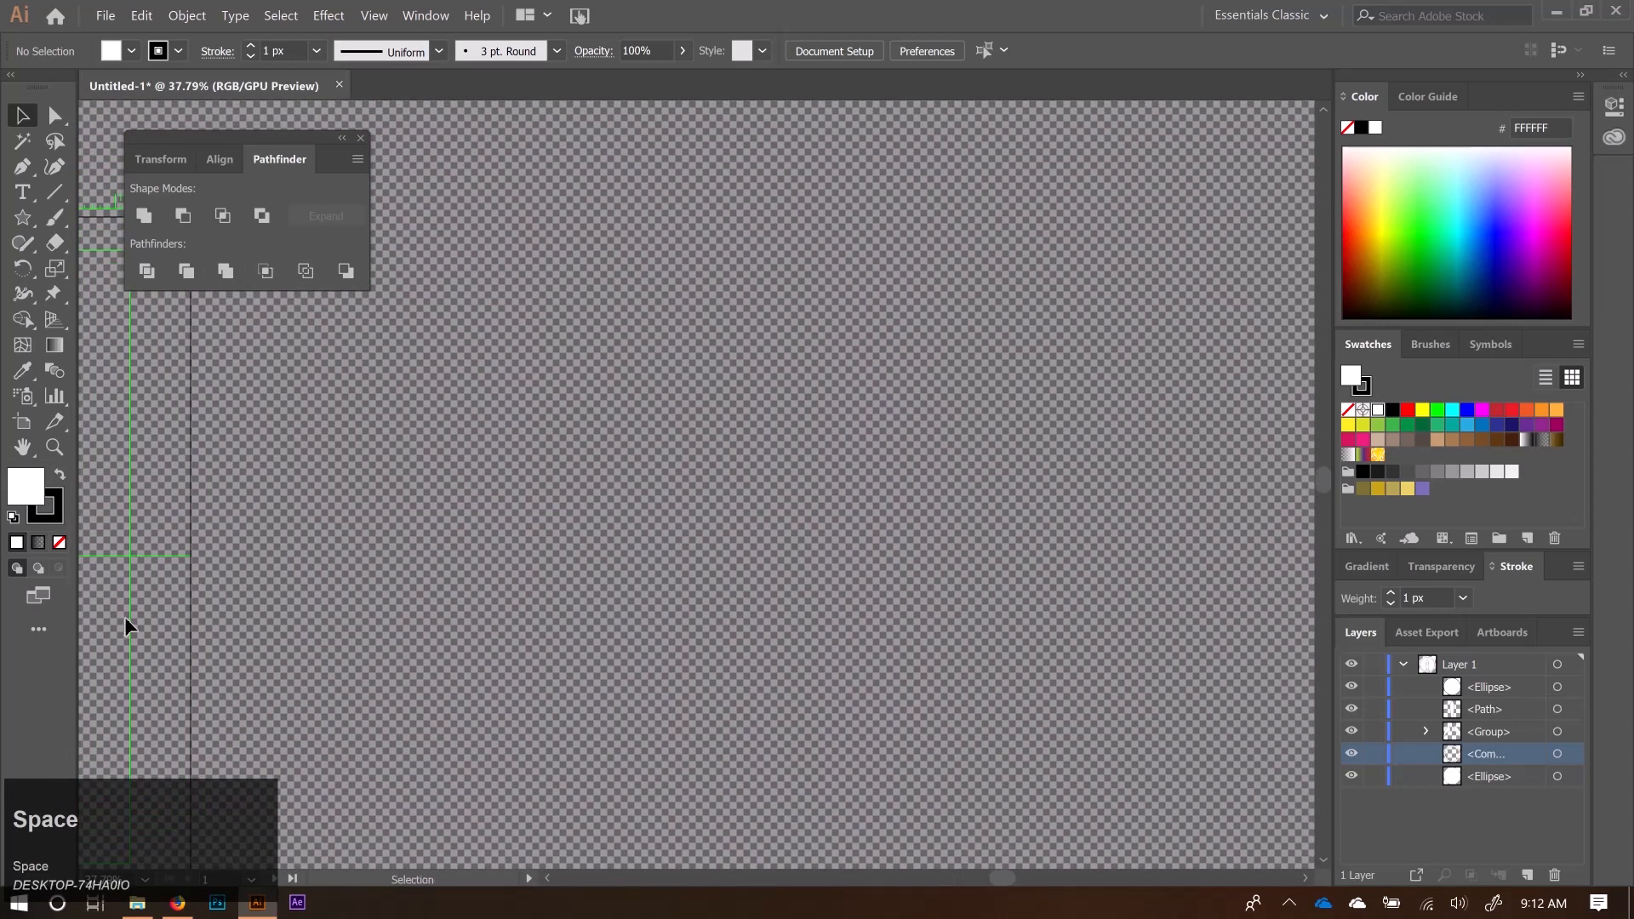
drag(31, 226, 145, 298)
drag(525, 357, 709, 502)
key(ctrl+z)
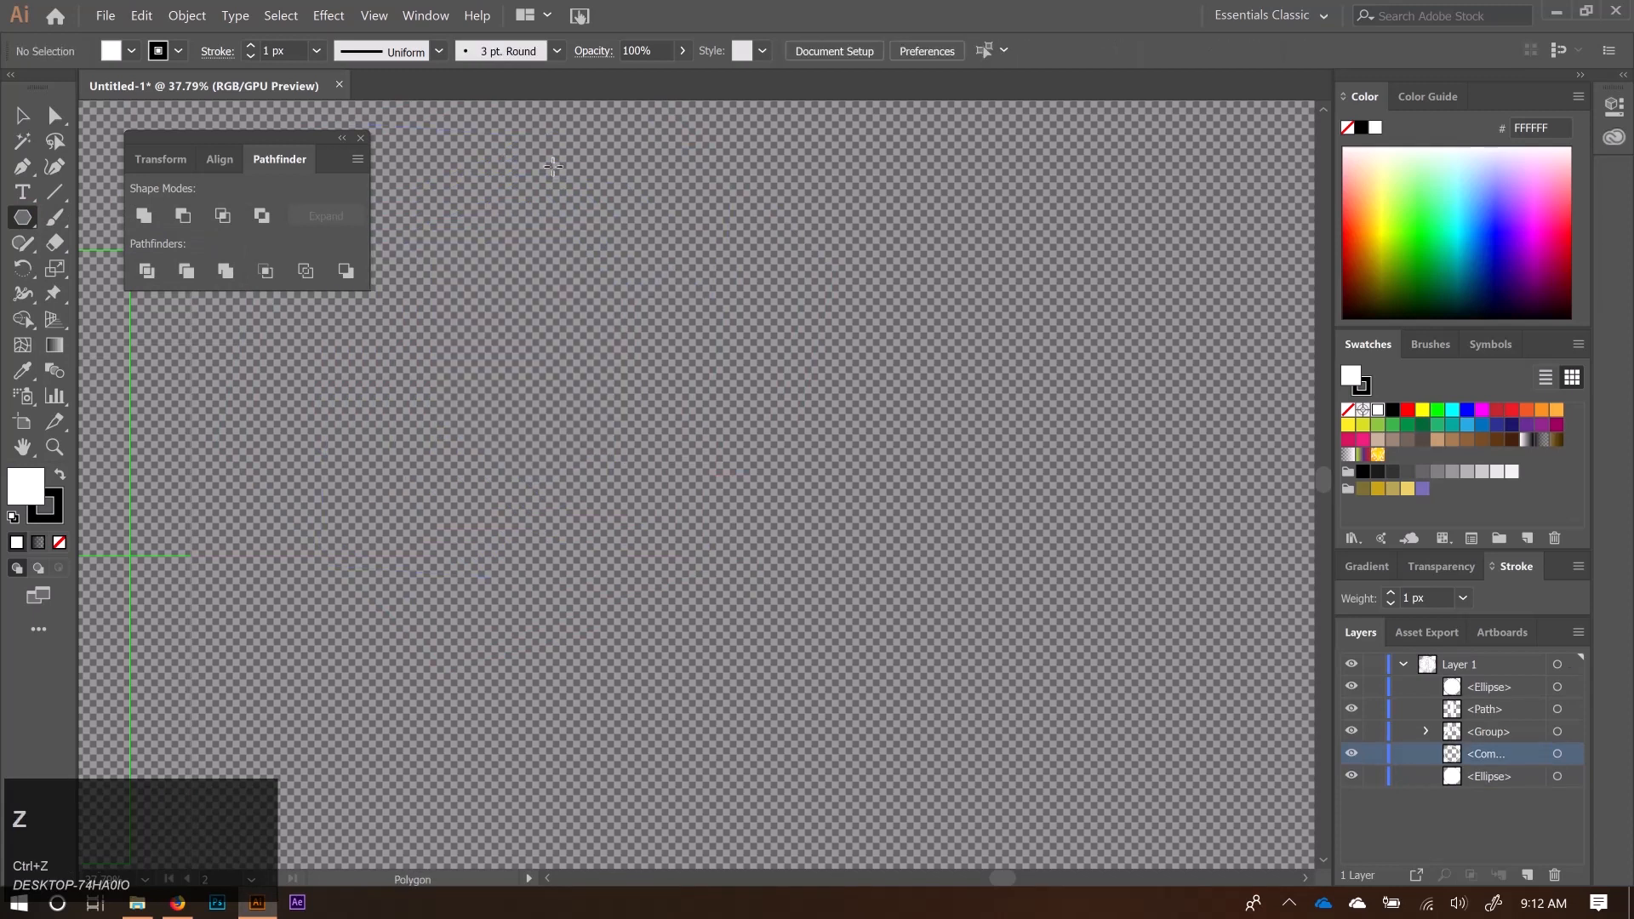
- Hide the transparency grid and draw an upright equilateral triangle in the empty area beside the artboard with the Polygon tool
click(363, 17)
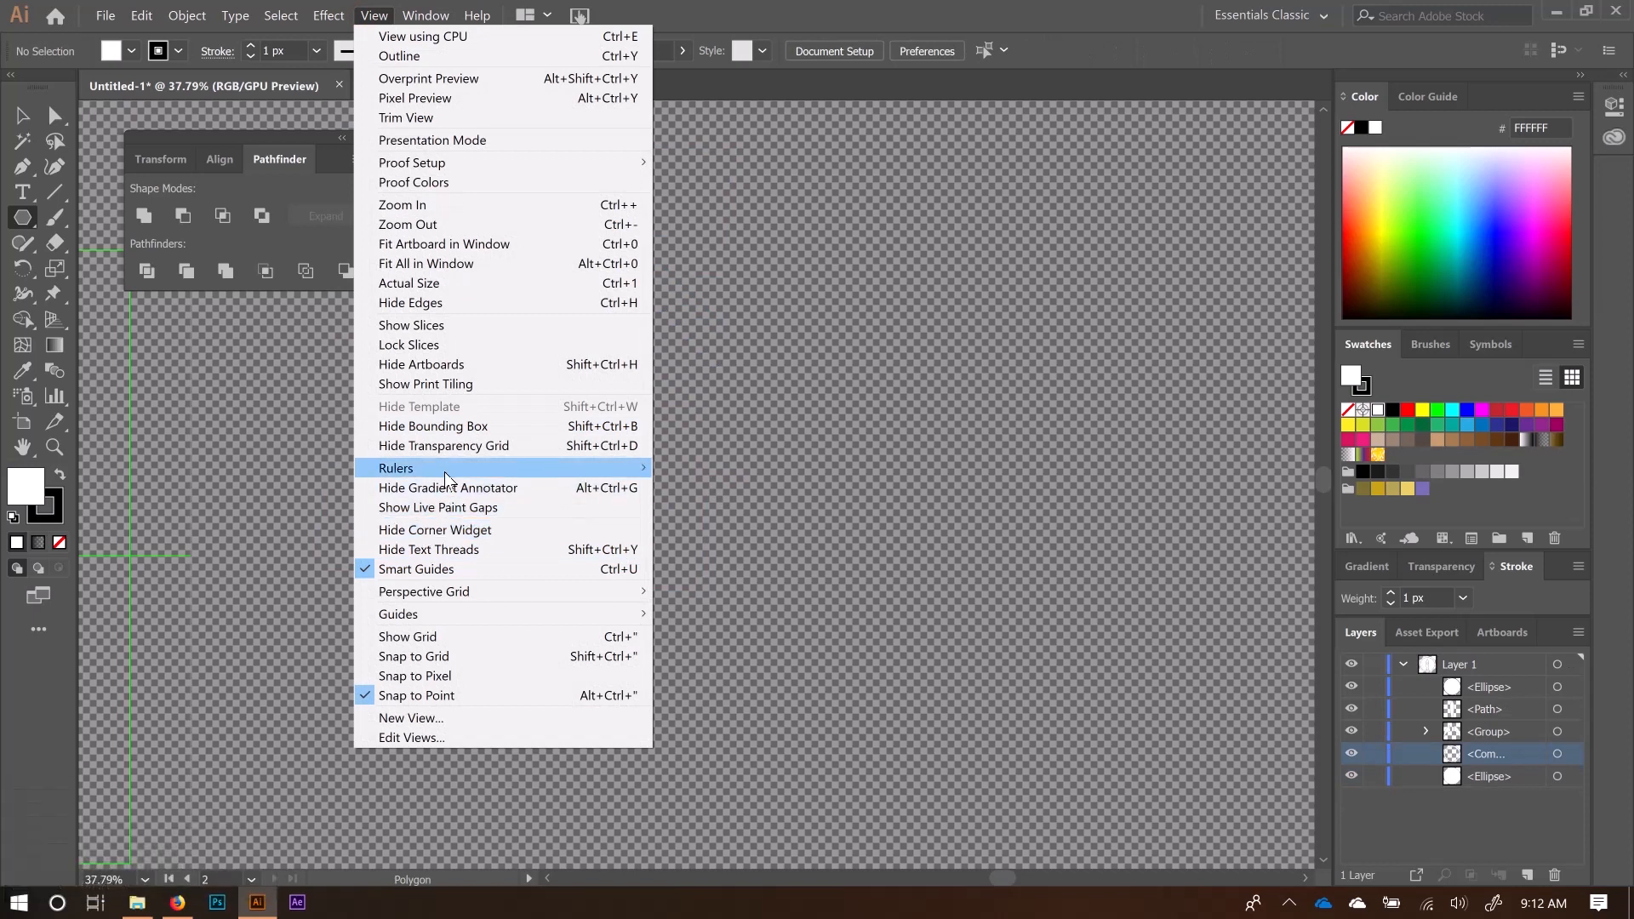
click(454, 445)
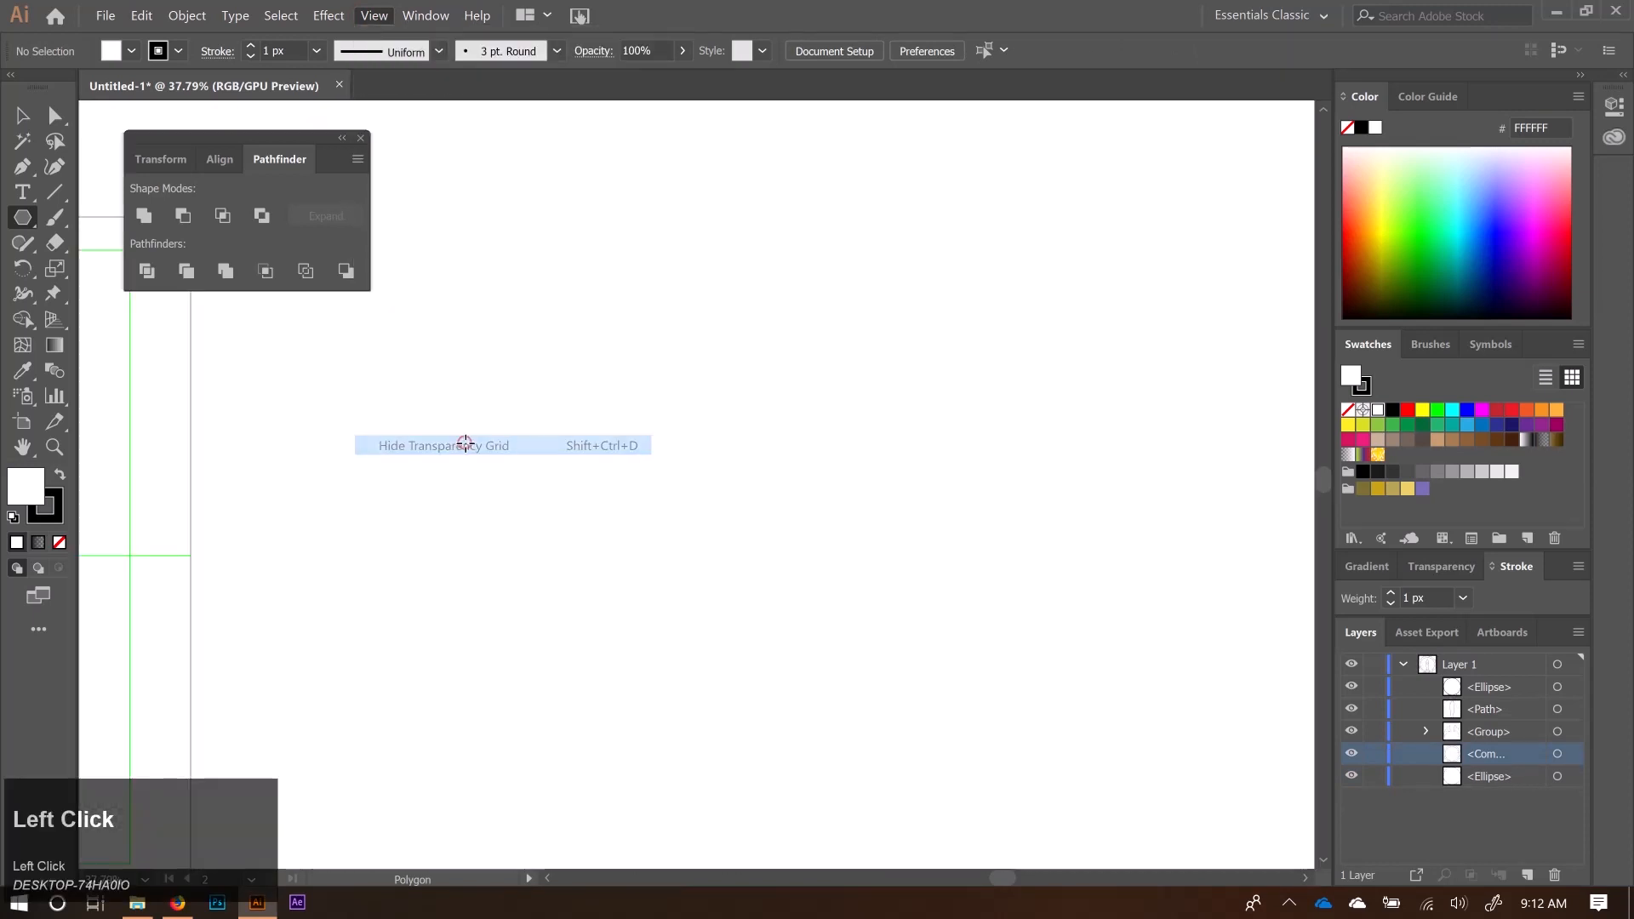
mouse_move(474, 365)
mouse_down()
mouse_move(584, 584)
mouse_move(941, 742)
mouse_move(744, 682)
mouse_move(815, 718)
mouse_move(731, 598)
mouse_move(733, 540)
mouse_move(726, 566)
mouse_move(634, 517)
mouse_move(746, 579)
mouse_move(826, 586)
mouse_move(769, 584)
mouse_move(850, 547)
mouse_move(804, 596)
mouse_move(724, 487)
mouse_move(741, 489)
mouse_move(664, 463)
mouse_move(688, 481)
mouse_up()
key(Down)
key(Down)
key(Down)
key(shift)
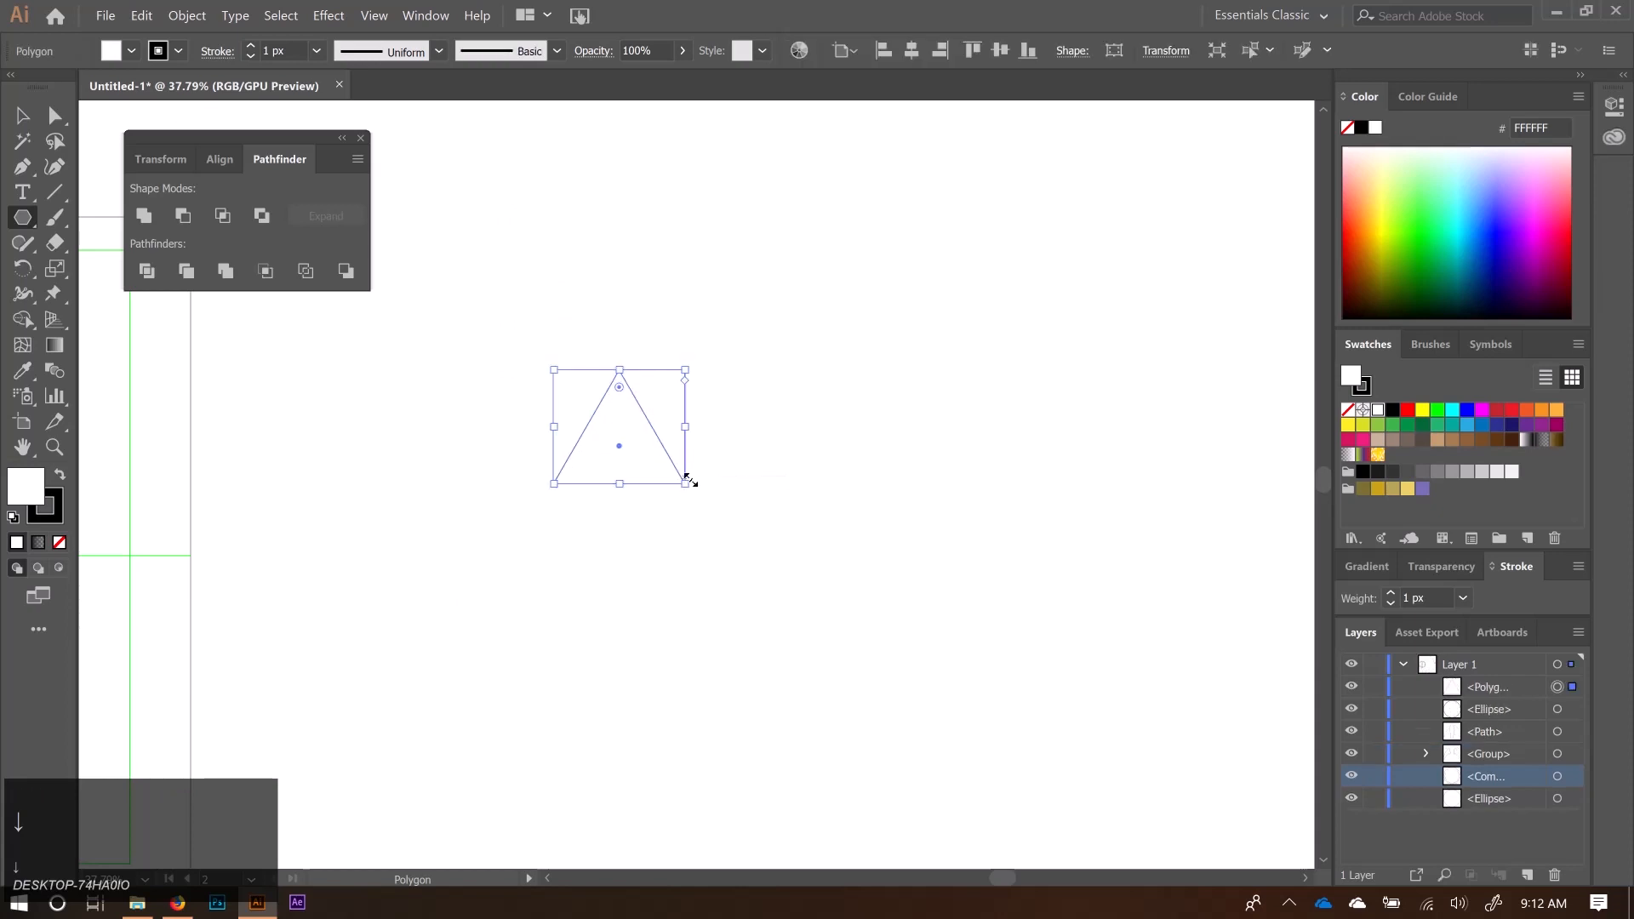
- Duplicate the triangle horizontally to the right by half its width, about 104.22 px, so the two overlap
key(v)
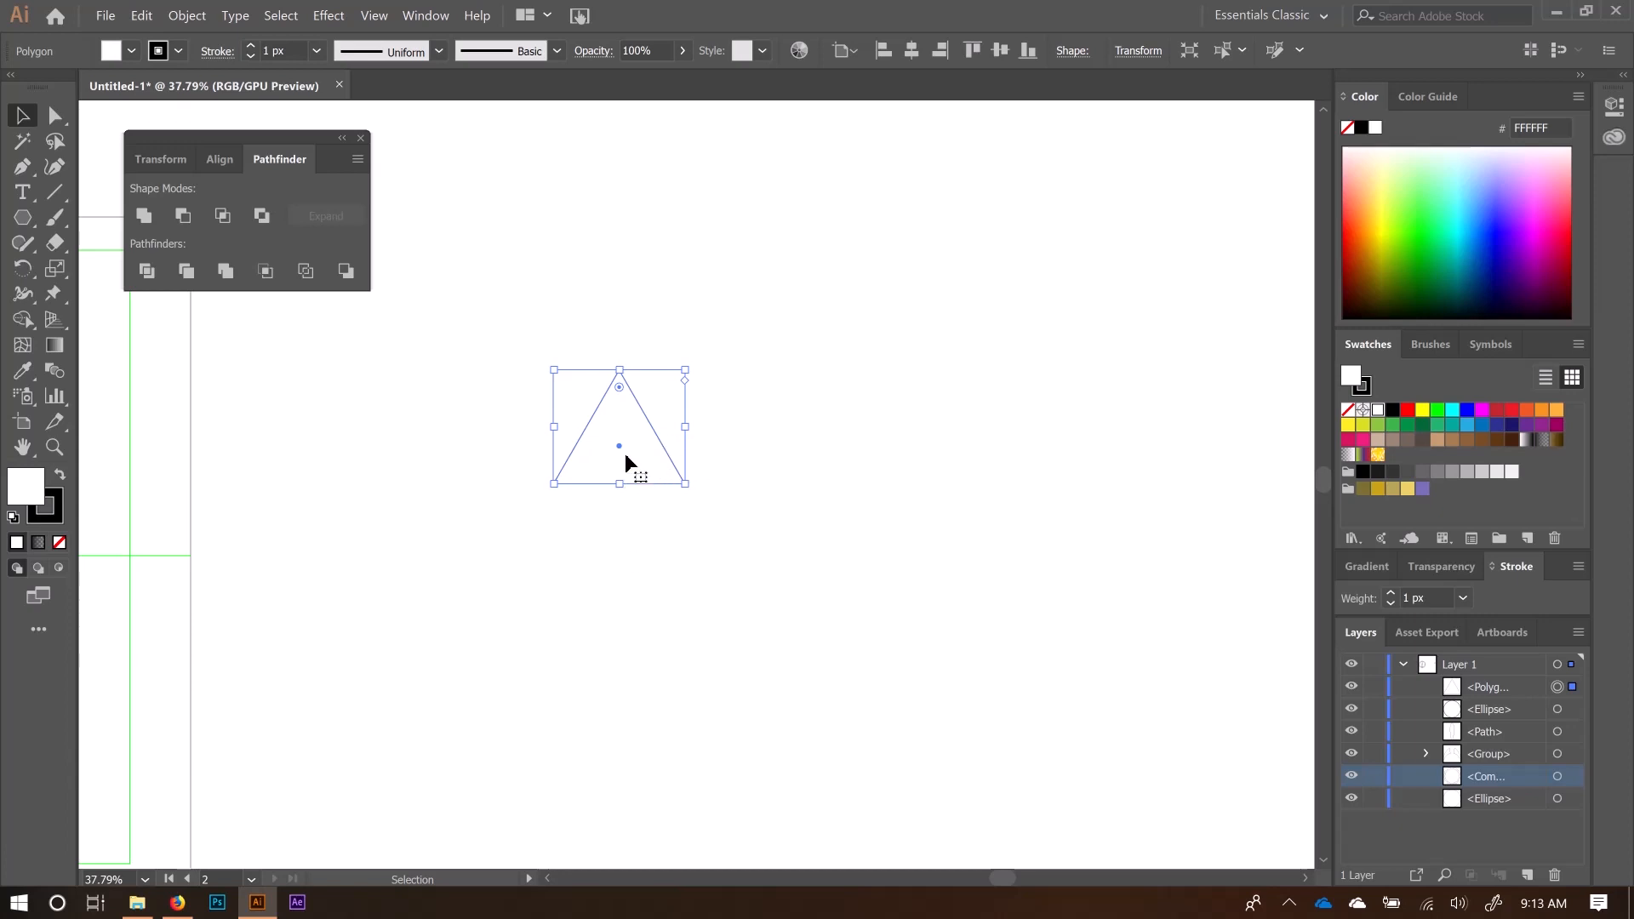
key(alt)
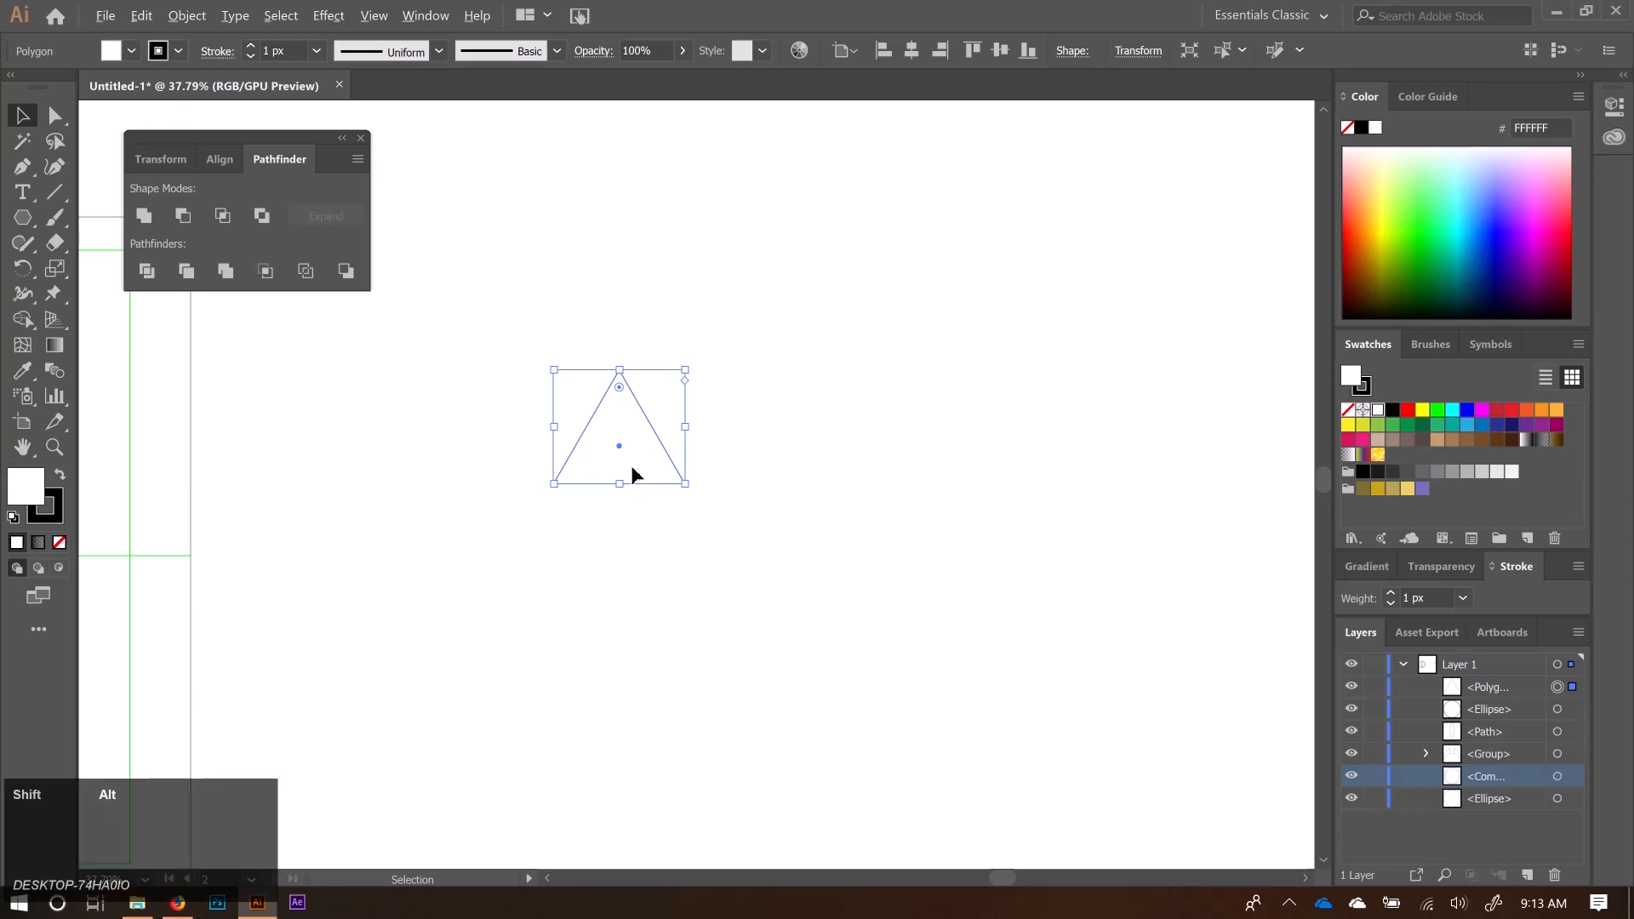
alt+shift+click(634, 474)
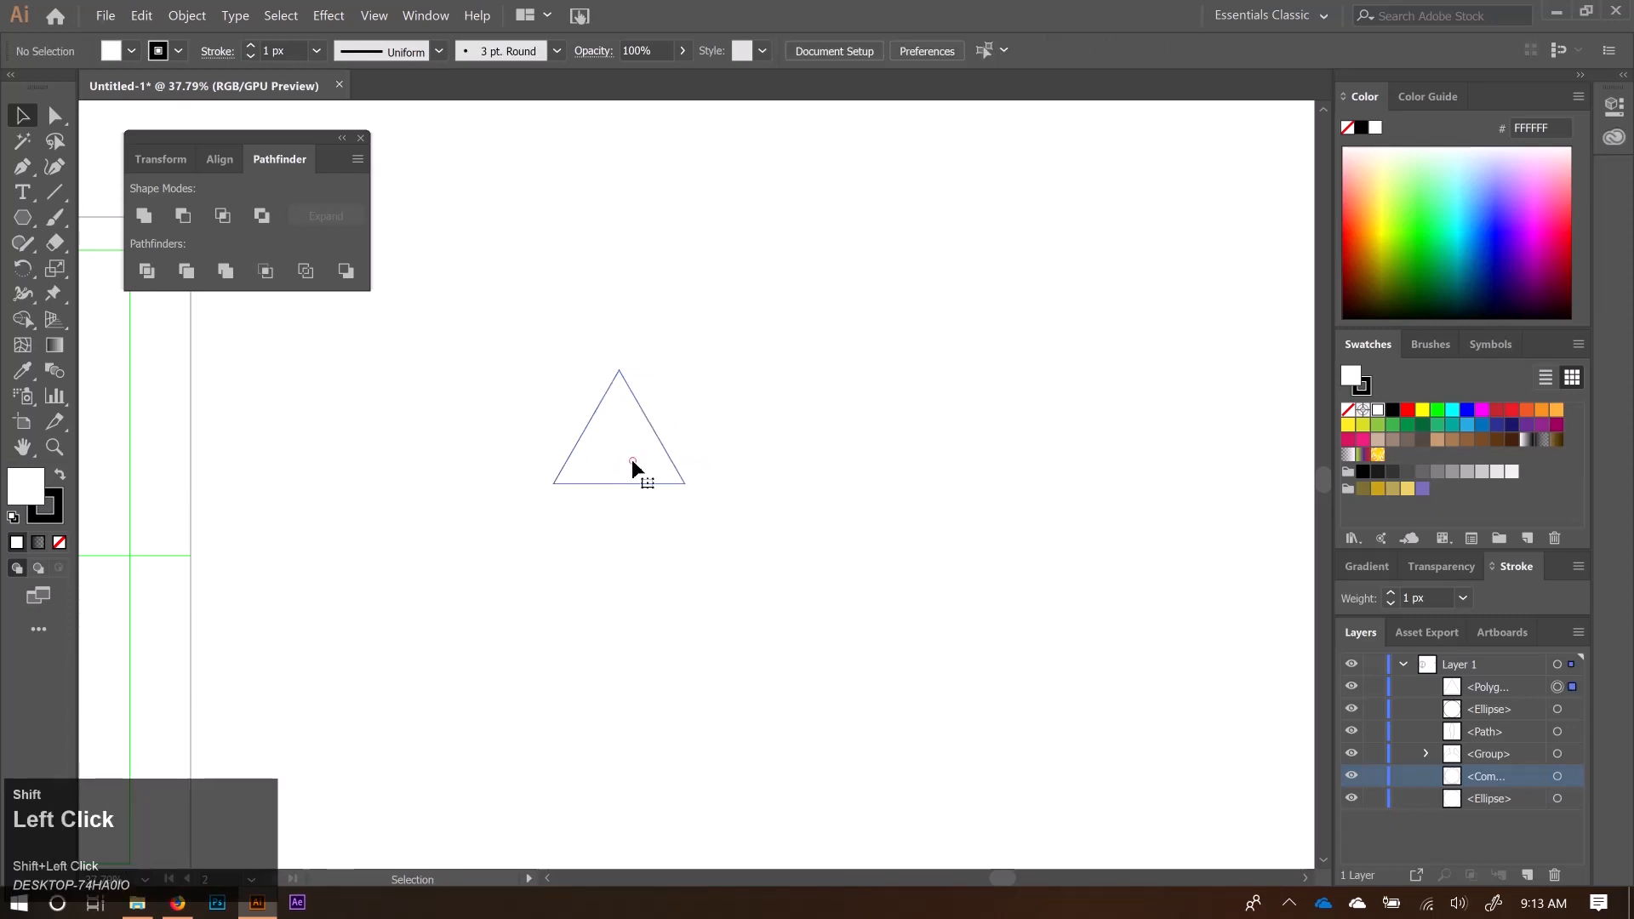
click(656, 475)
drag(653, 471, 719, 478)
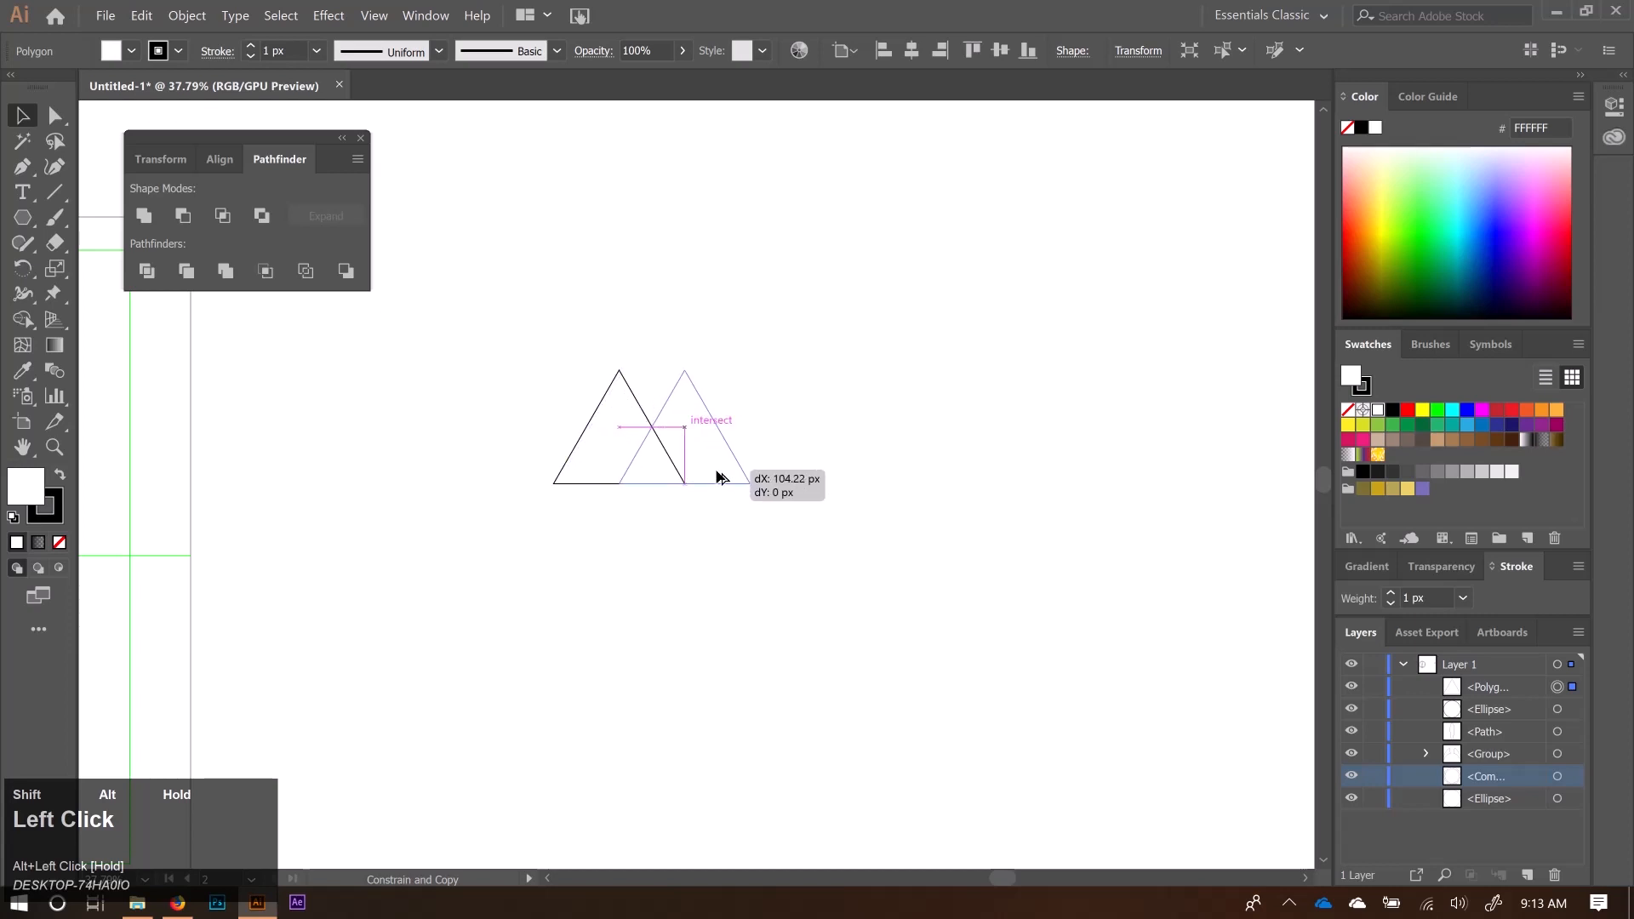
drag(718, 477, 718, 478)
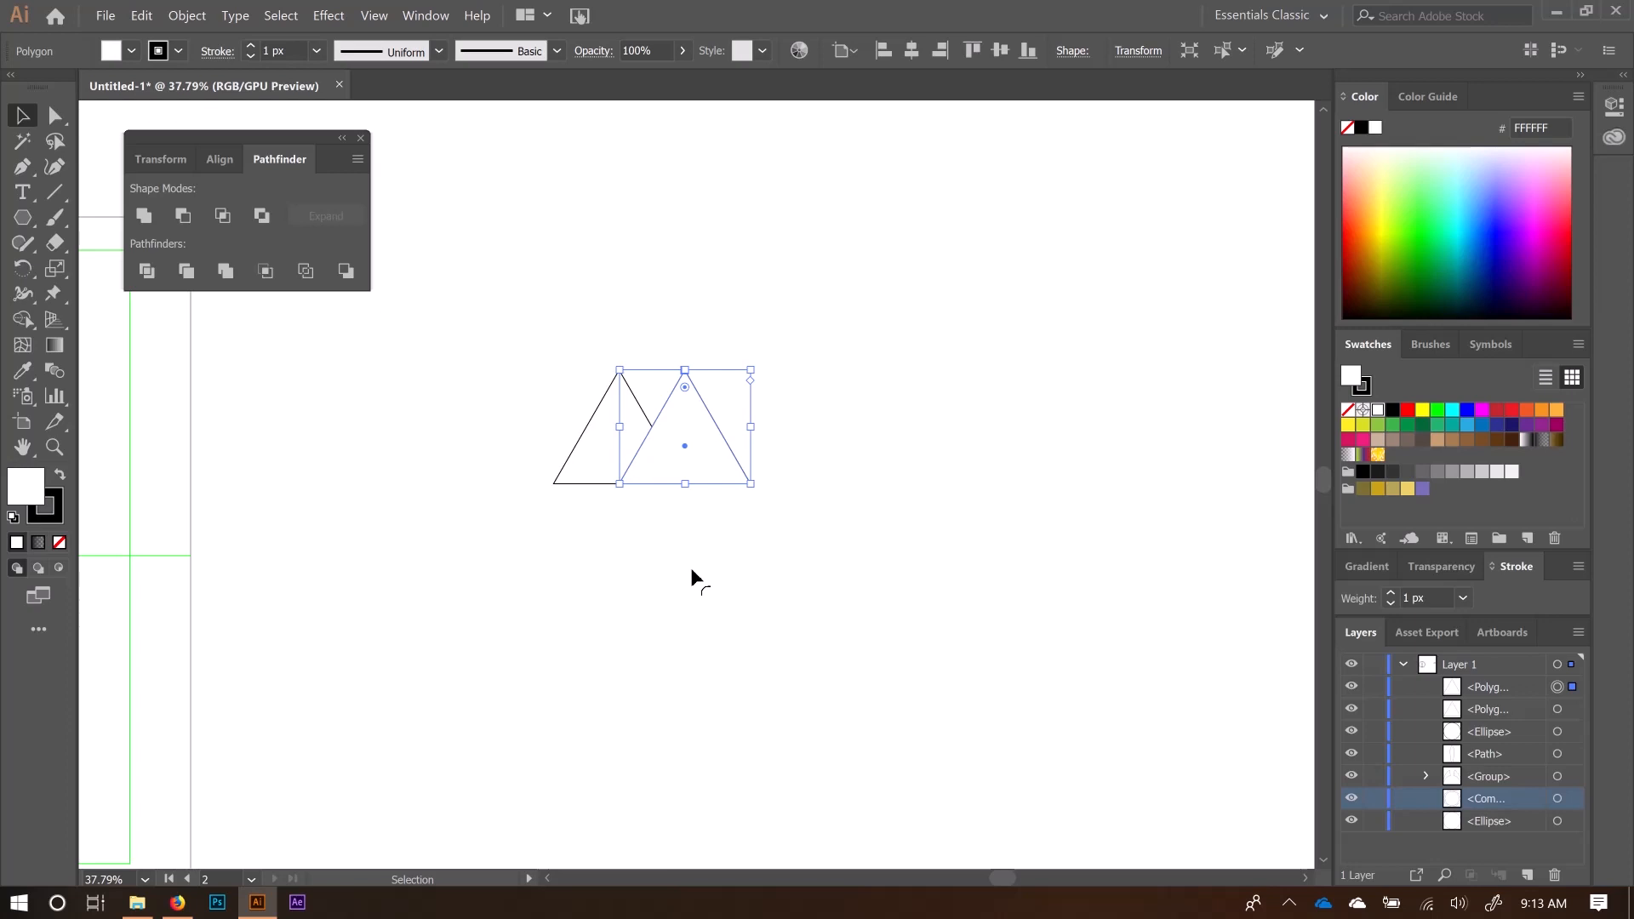
- Repeat the duplicate move until there is a row of ten evenly overlapping triangles
key(ctrl+d)
key(ctrl+d)
key(ctrl+d)
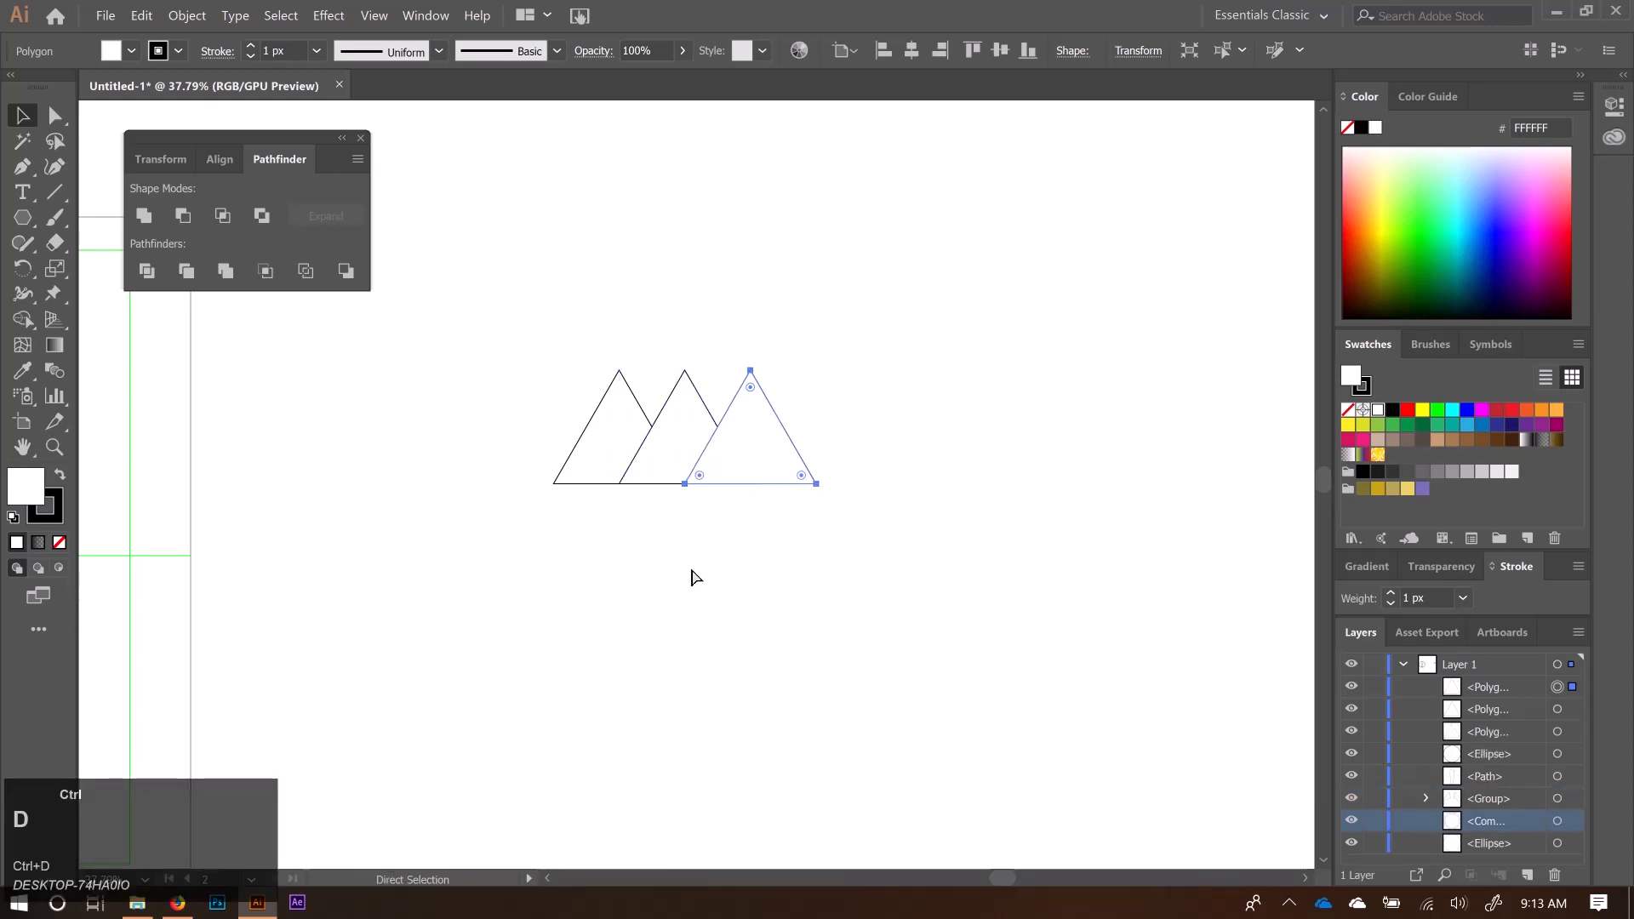
key(ctrl+d)
key(ctrl+d)
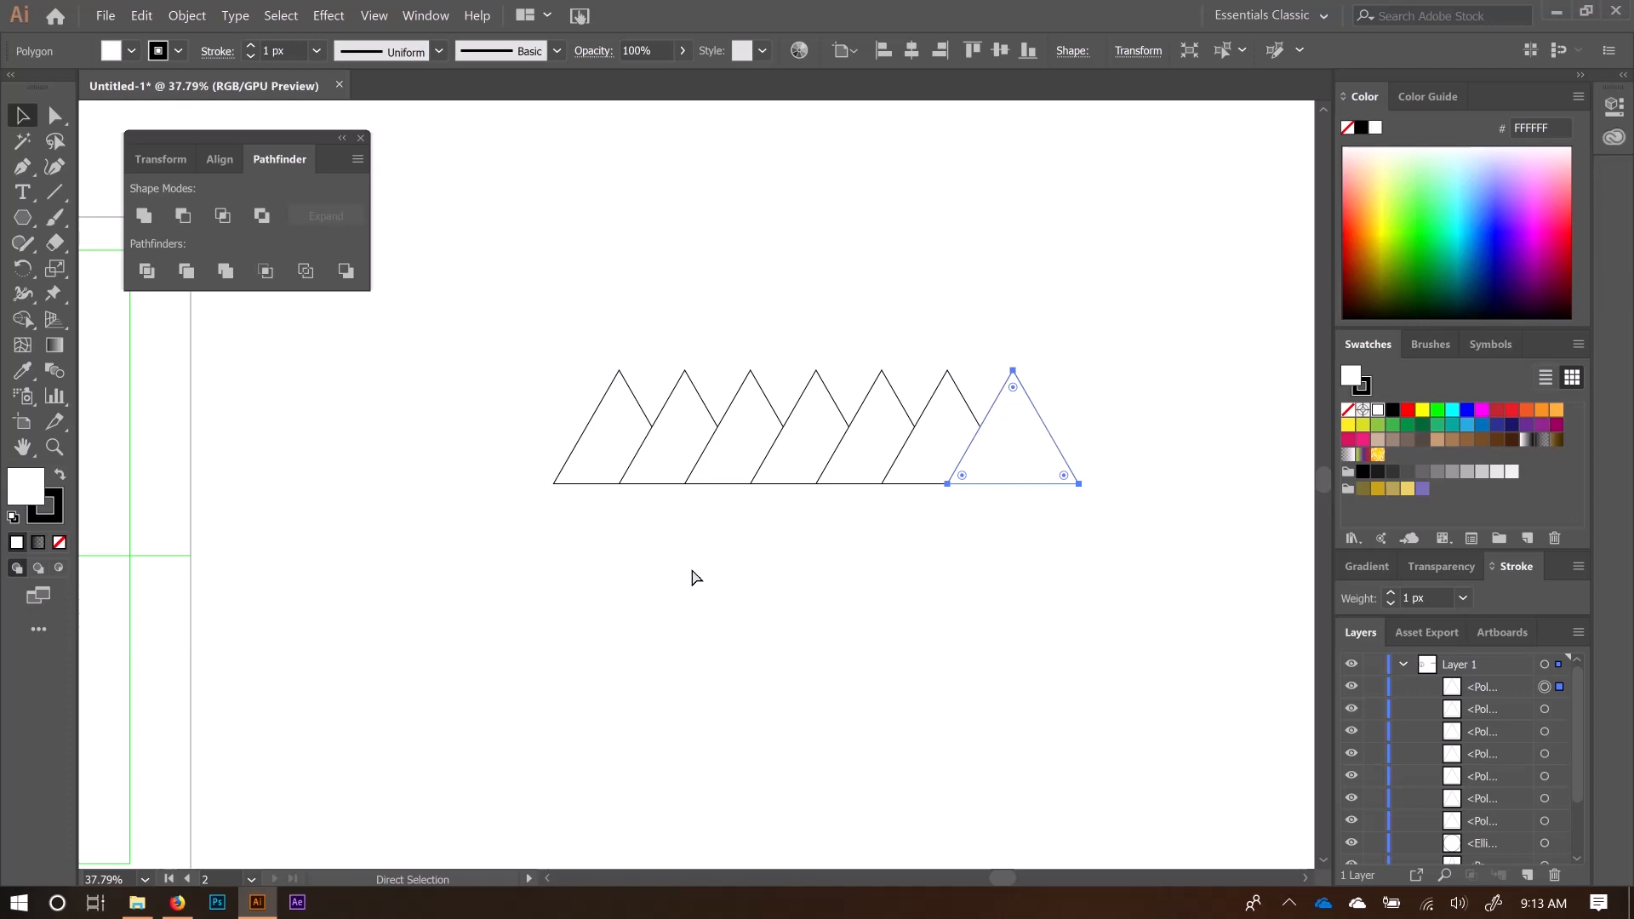
key(ctrl+d)
key(ctrl+d)
key(ctrl+d)
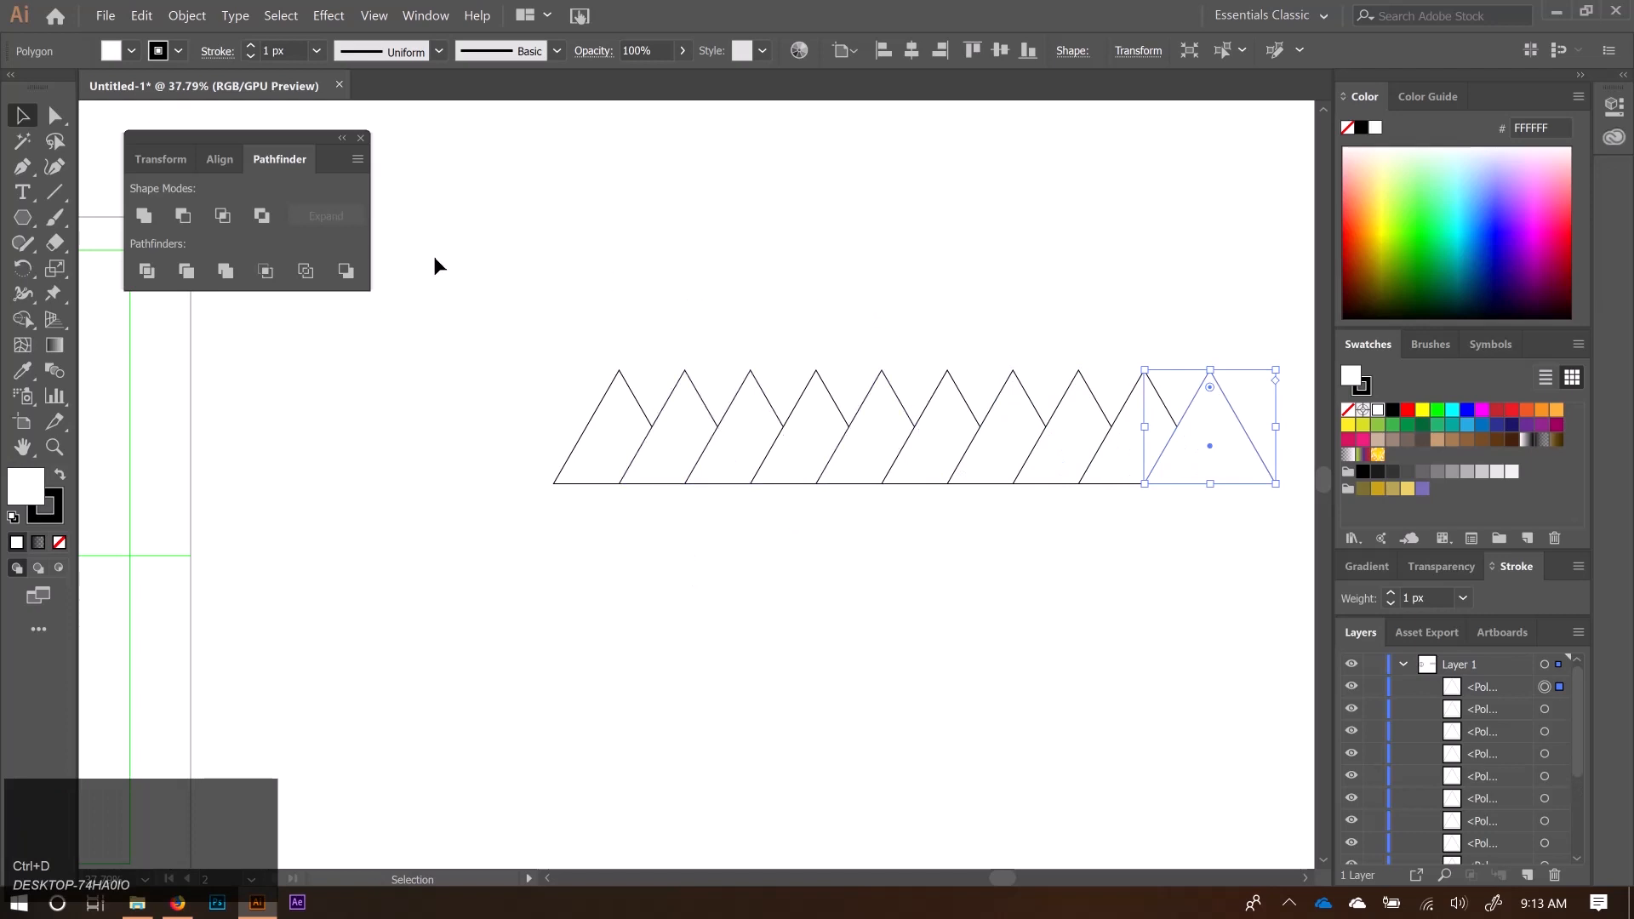
- Unite the ten triangles into one shape and delete its bottom anchor points to leave an open zigzag path
drag(530, 289, 1208, 604)
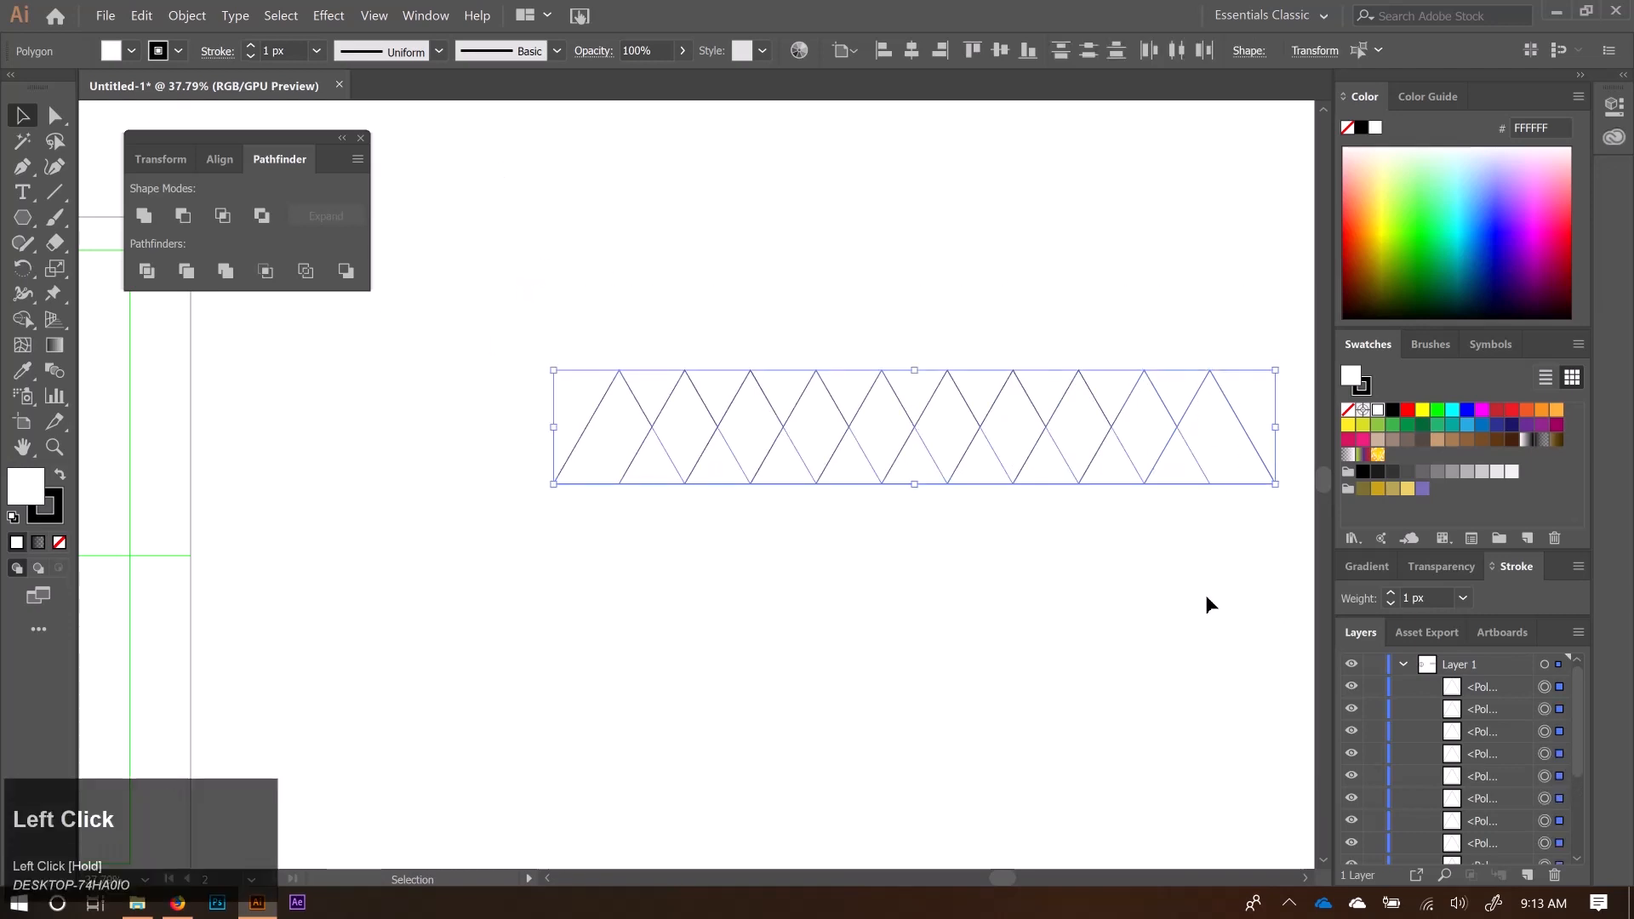
click(139, 219)
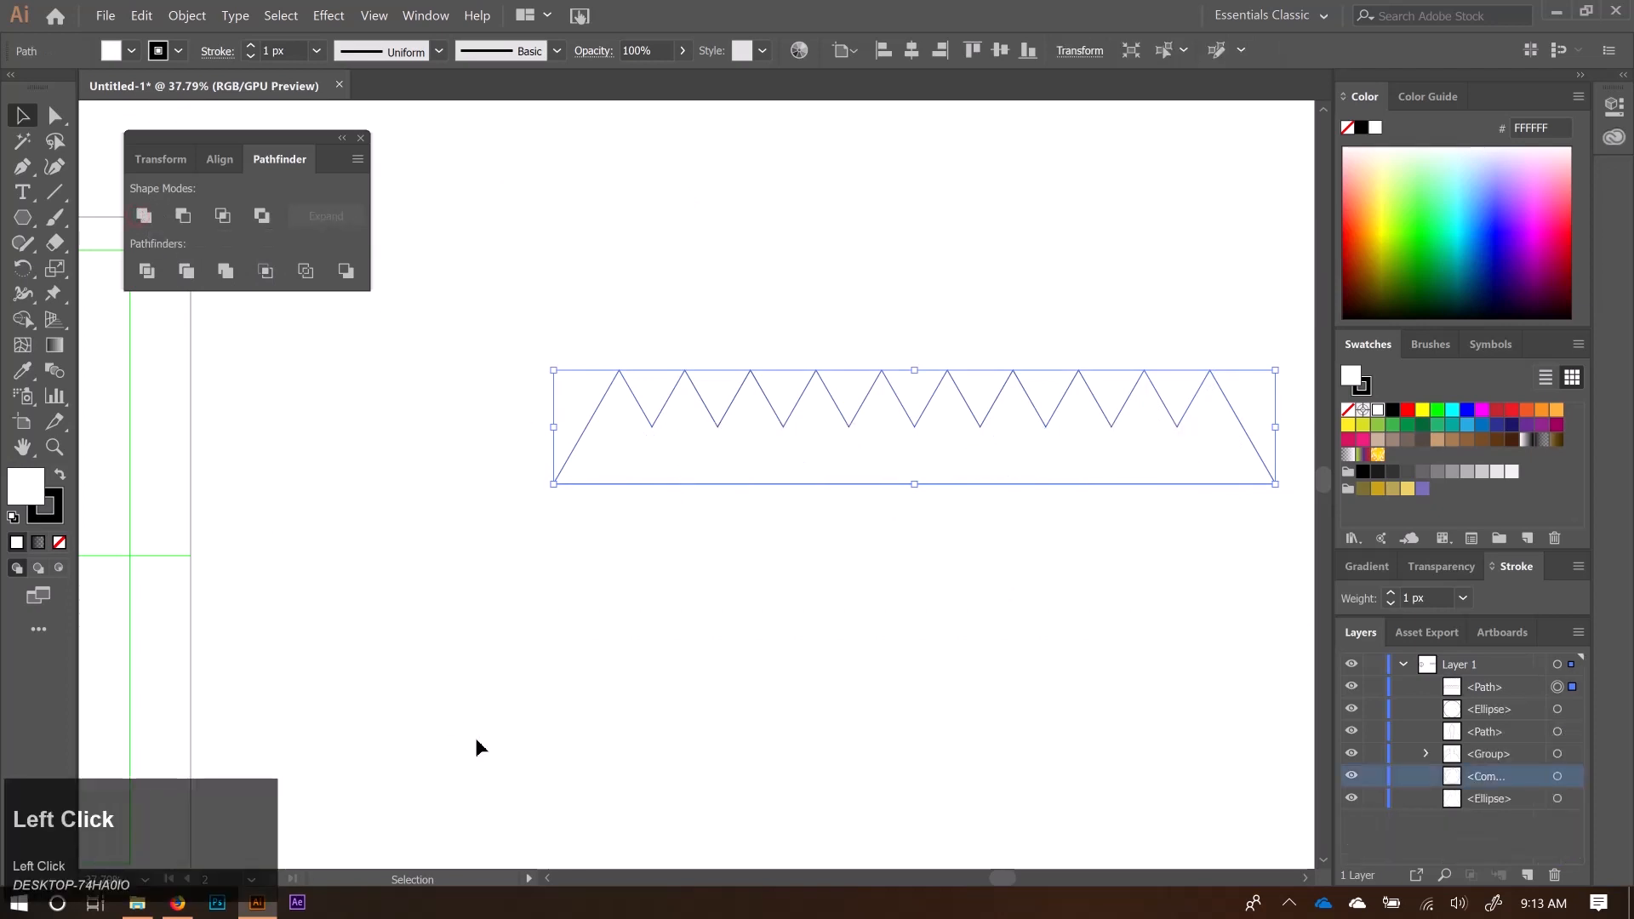
key(a)
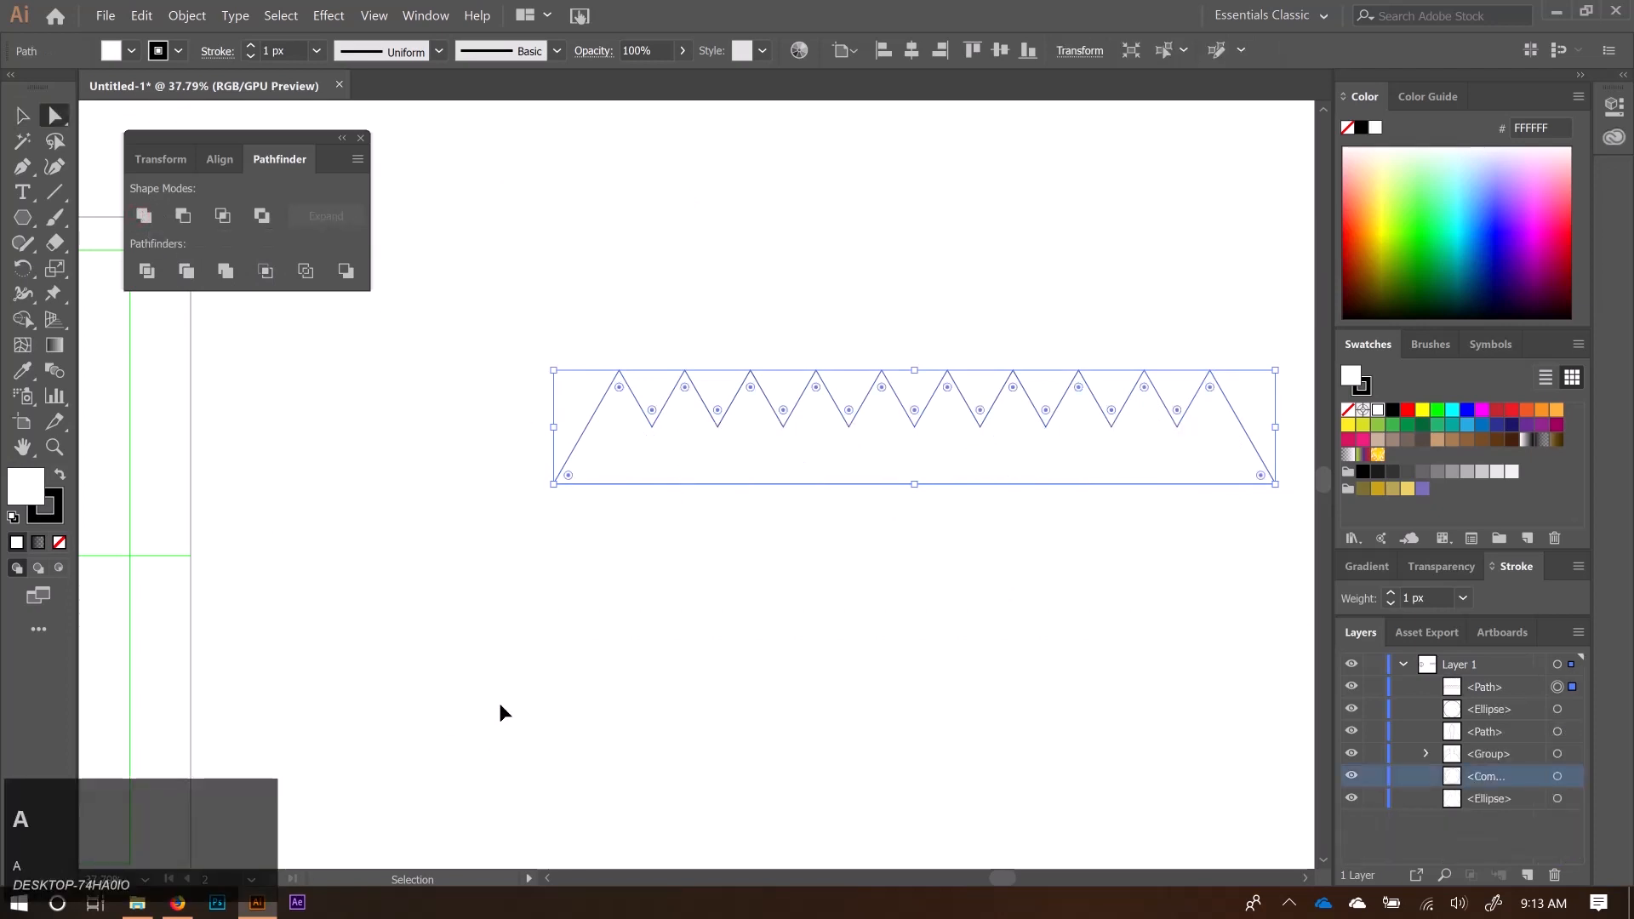
drag(1133, 573, 780, 608)
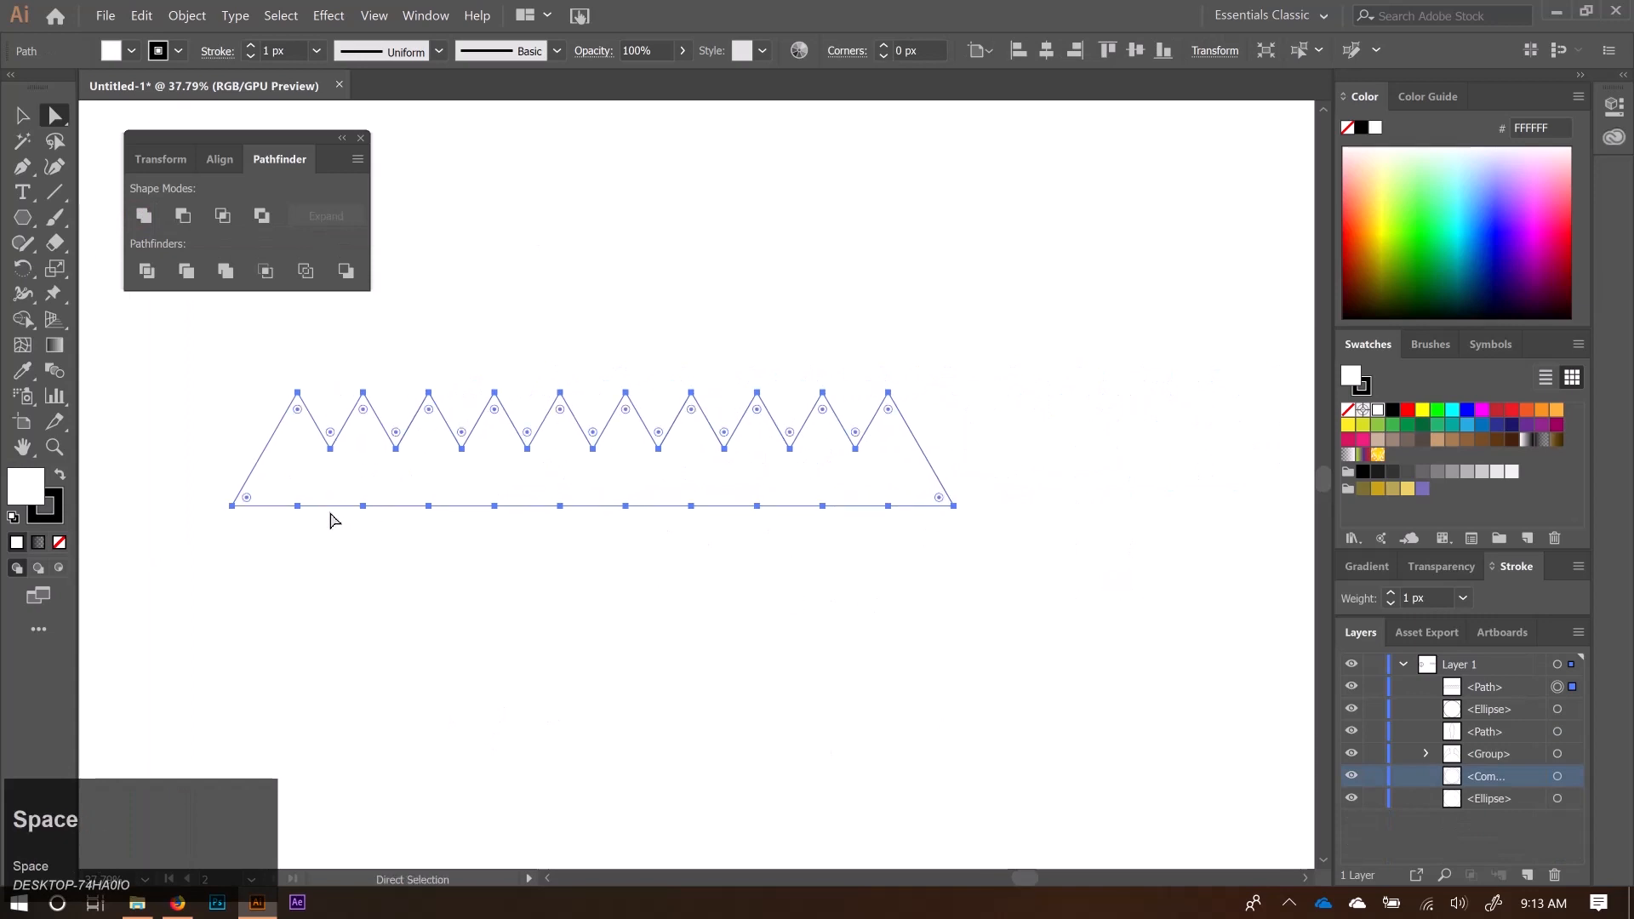
drag(181, 478, 1142, 588)
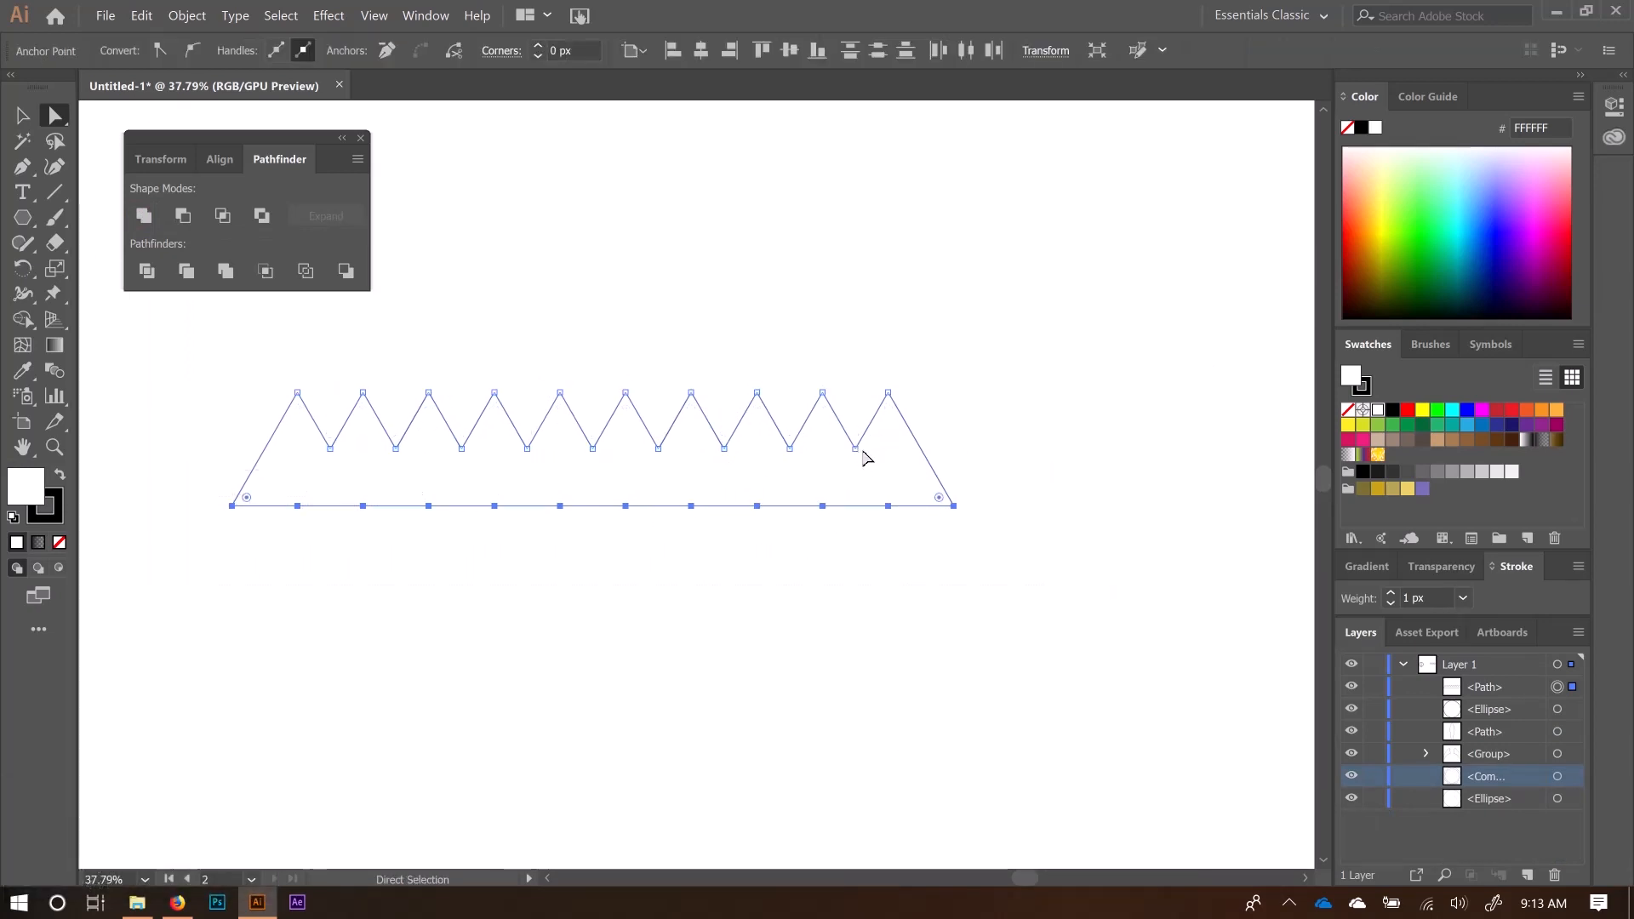
key(Delete)
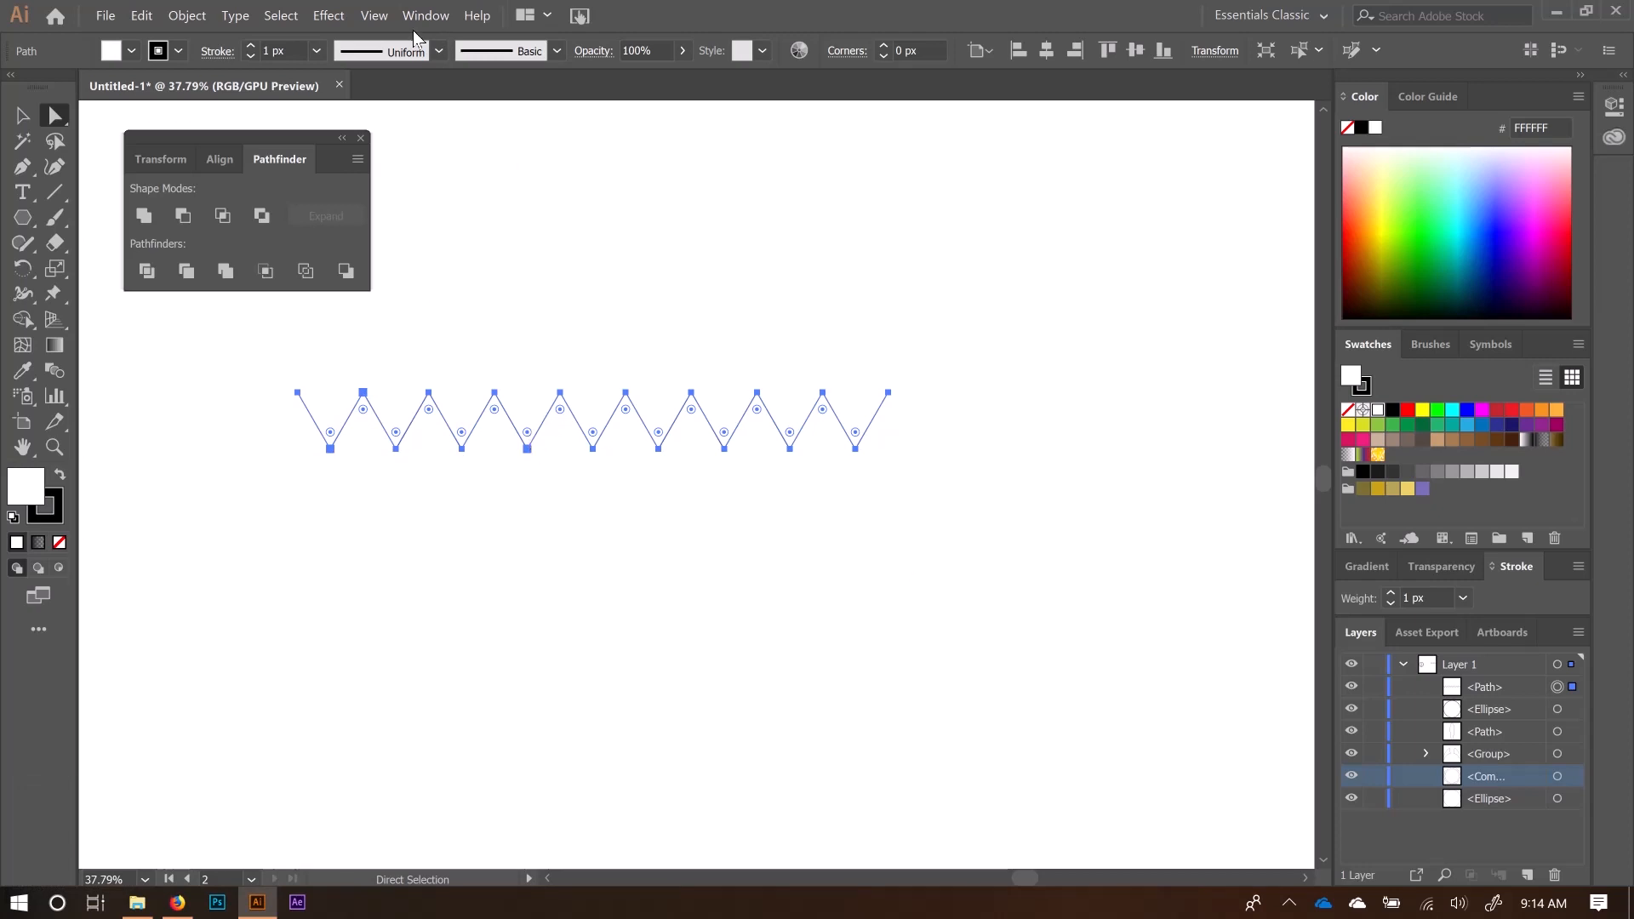
- Turn on the transparency grid behind the zigzag path
click(372, 17)
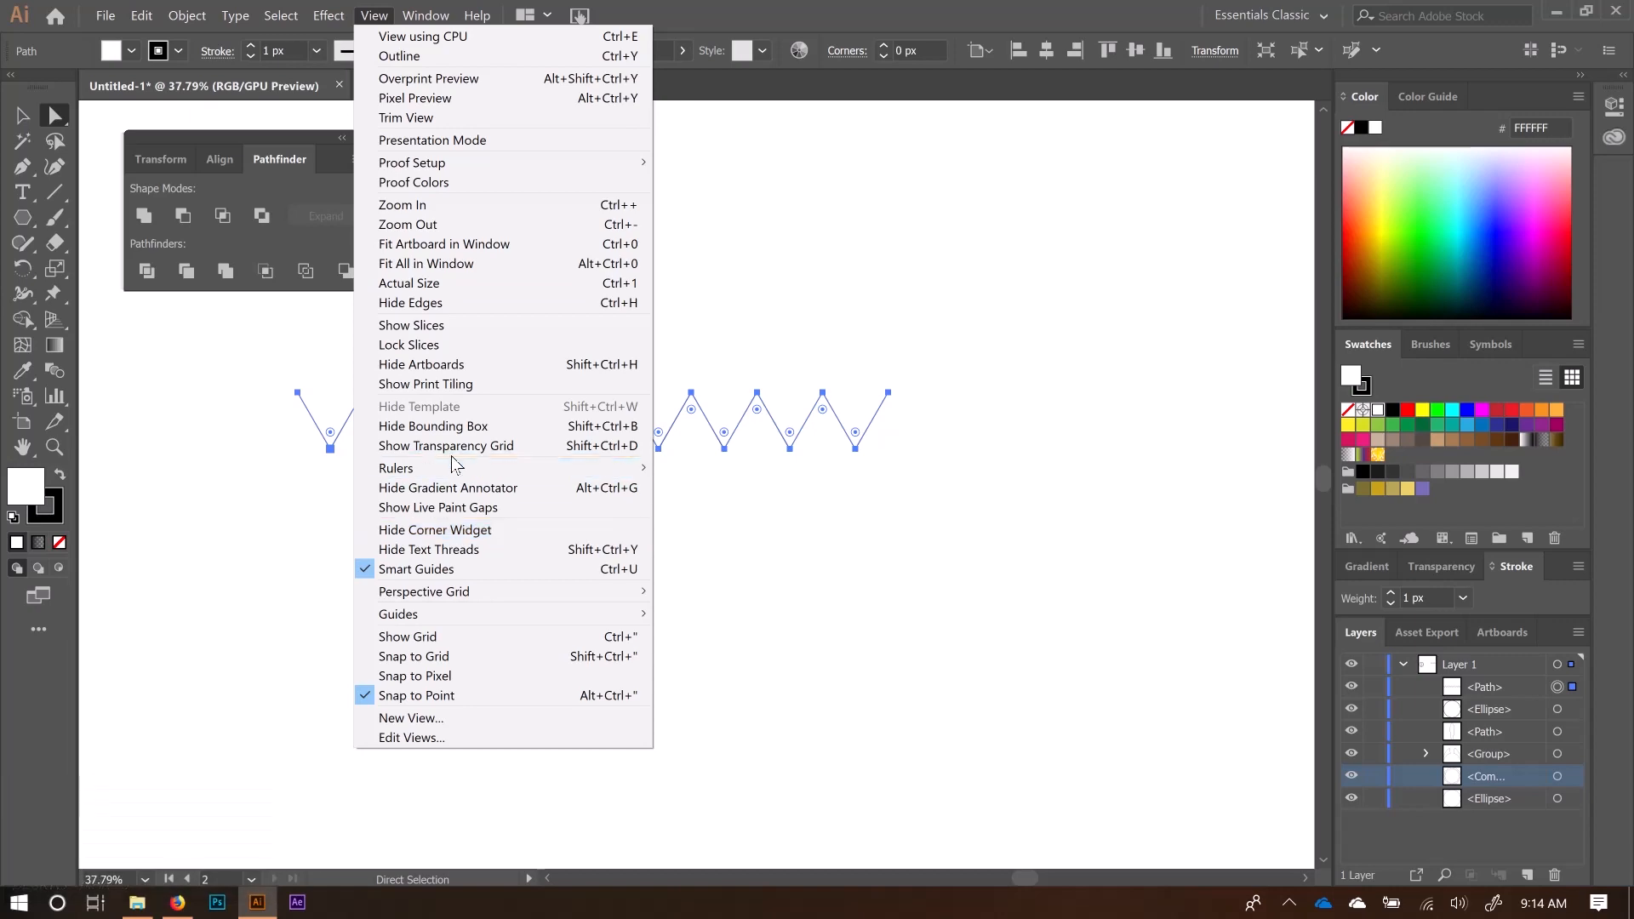
click(372, 17)
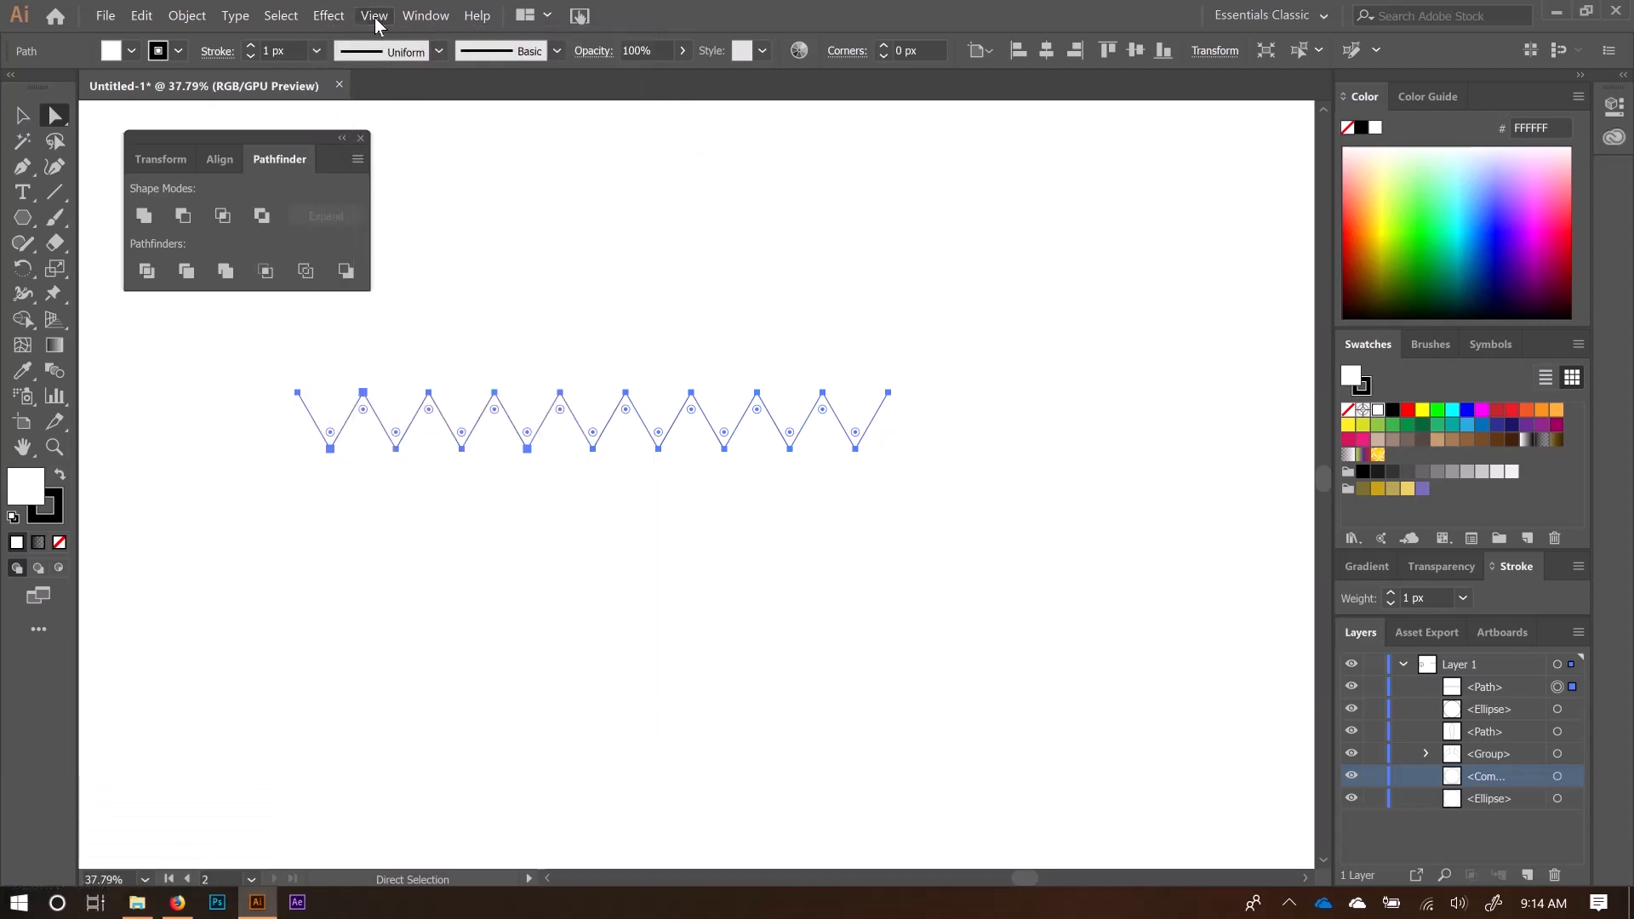
key(ctrl+shift+d)
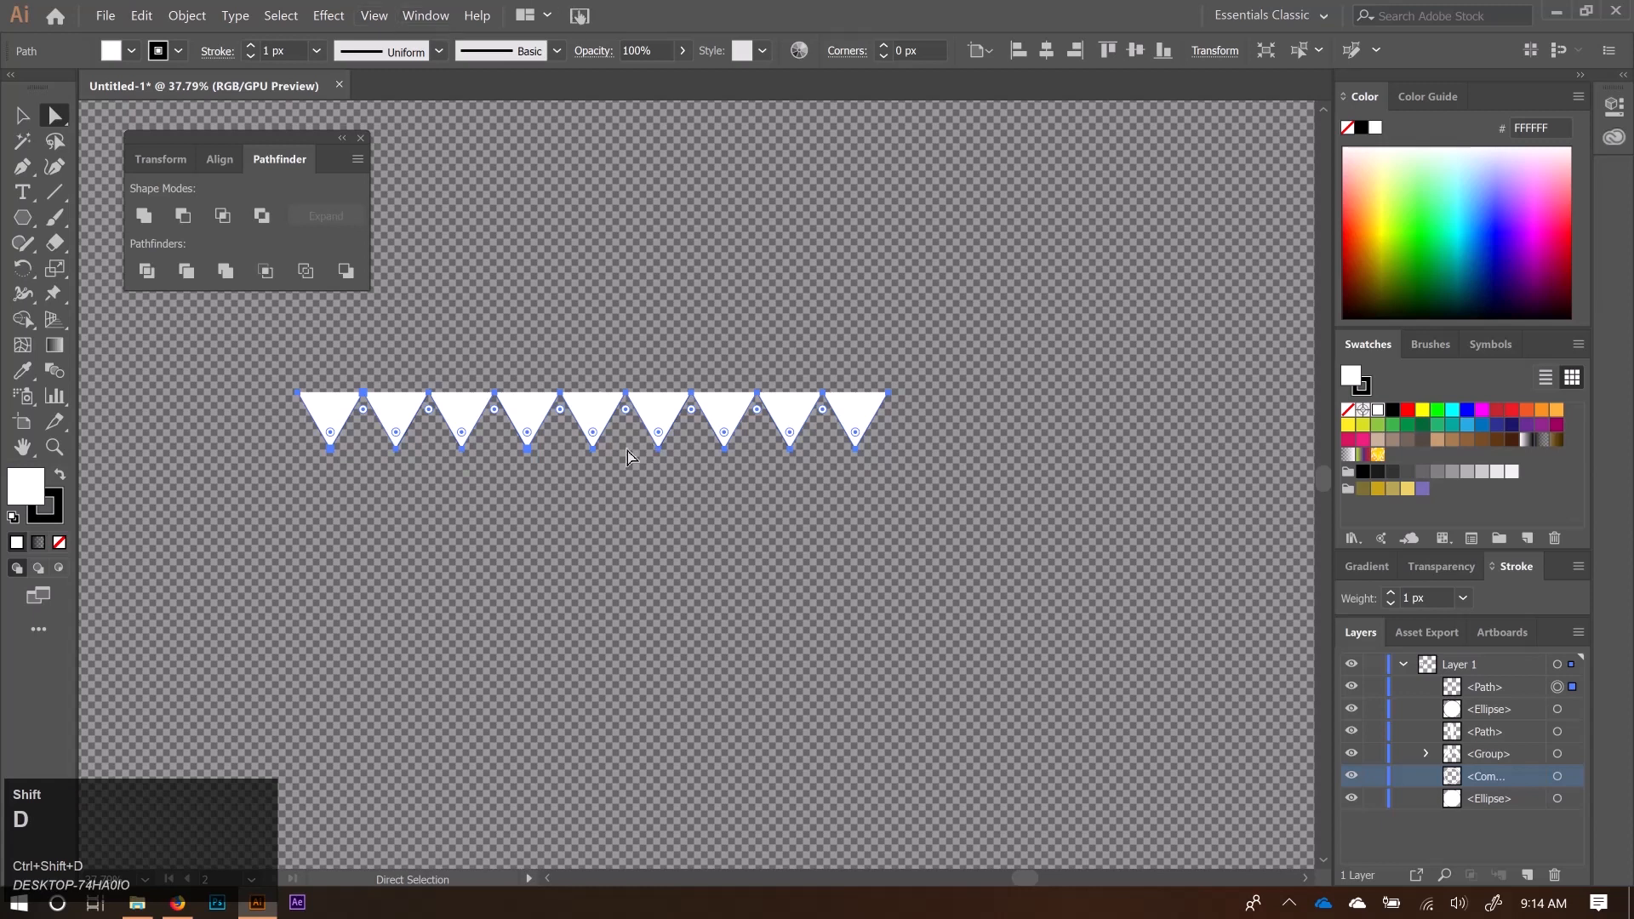
- Round all the zigzag's corners as far as possible, to 30.08 px, so the path becomes a smooth wave
drag(658, 432, 661, 434)
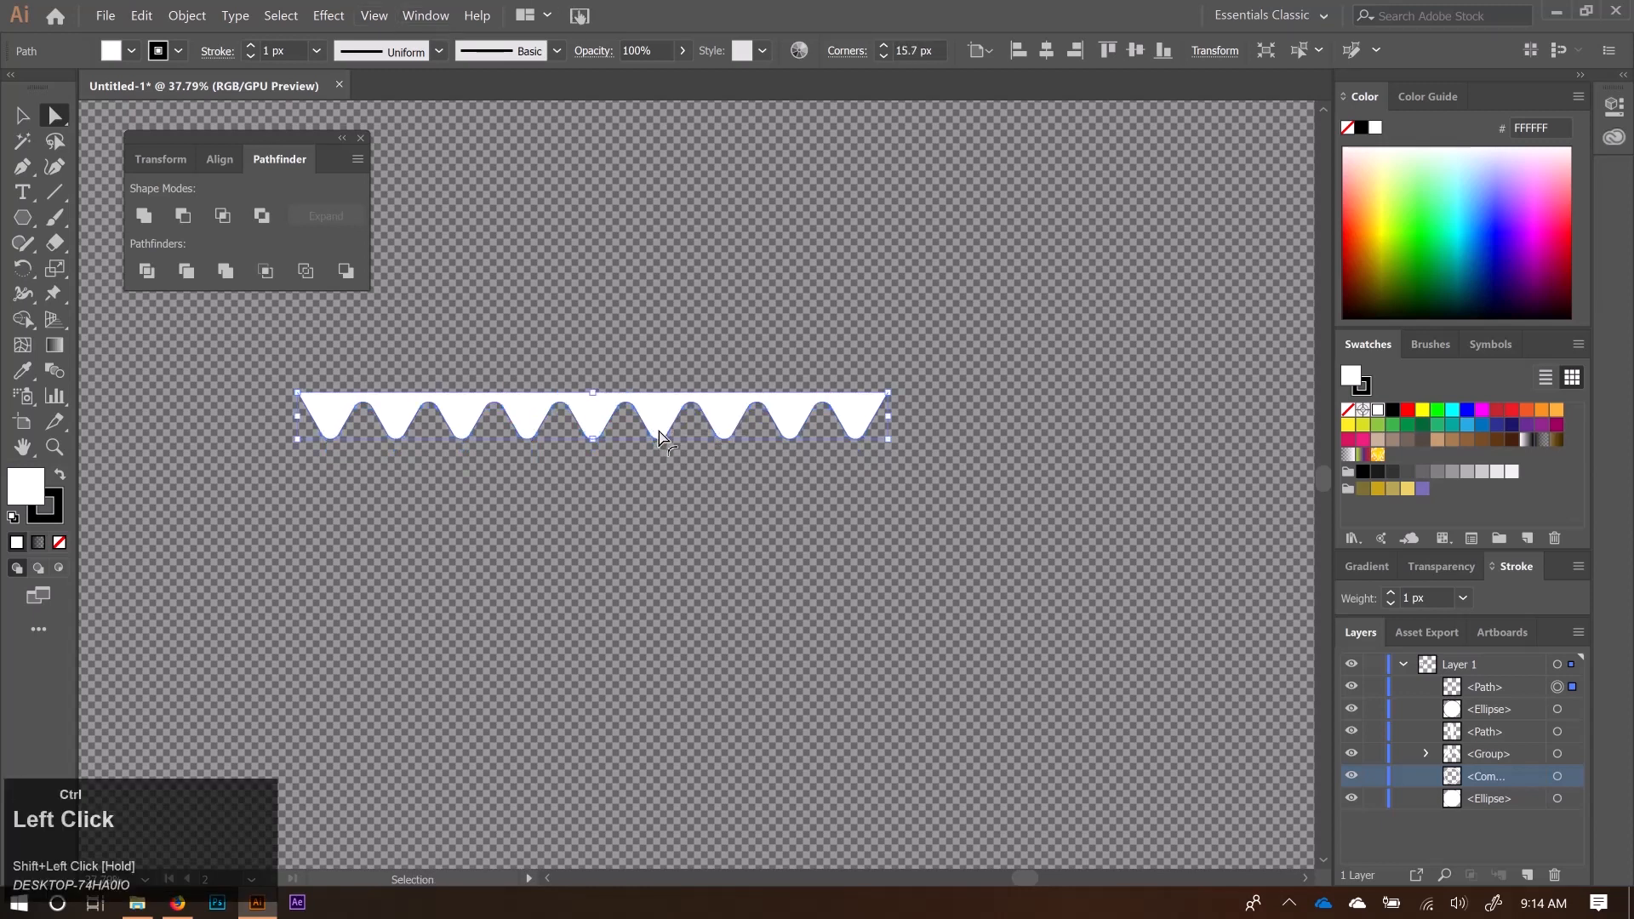
key(ctrl+z)
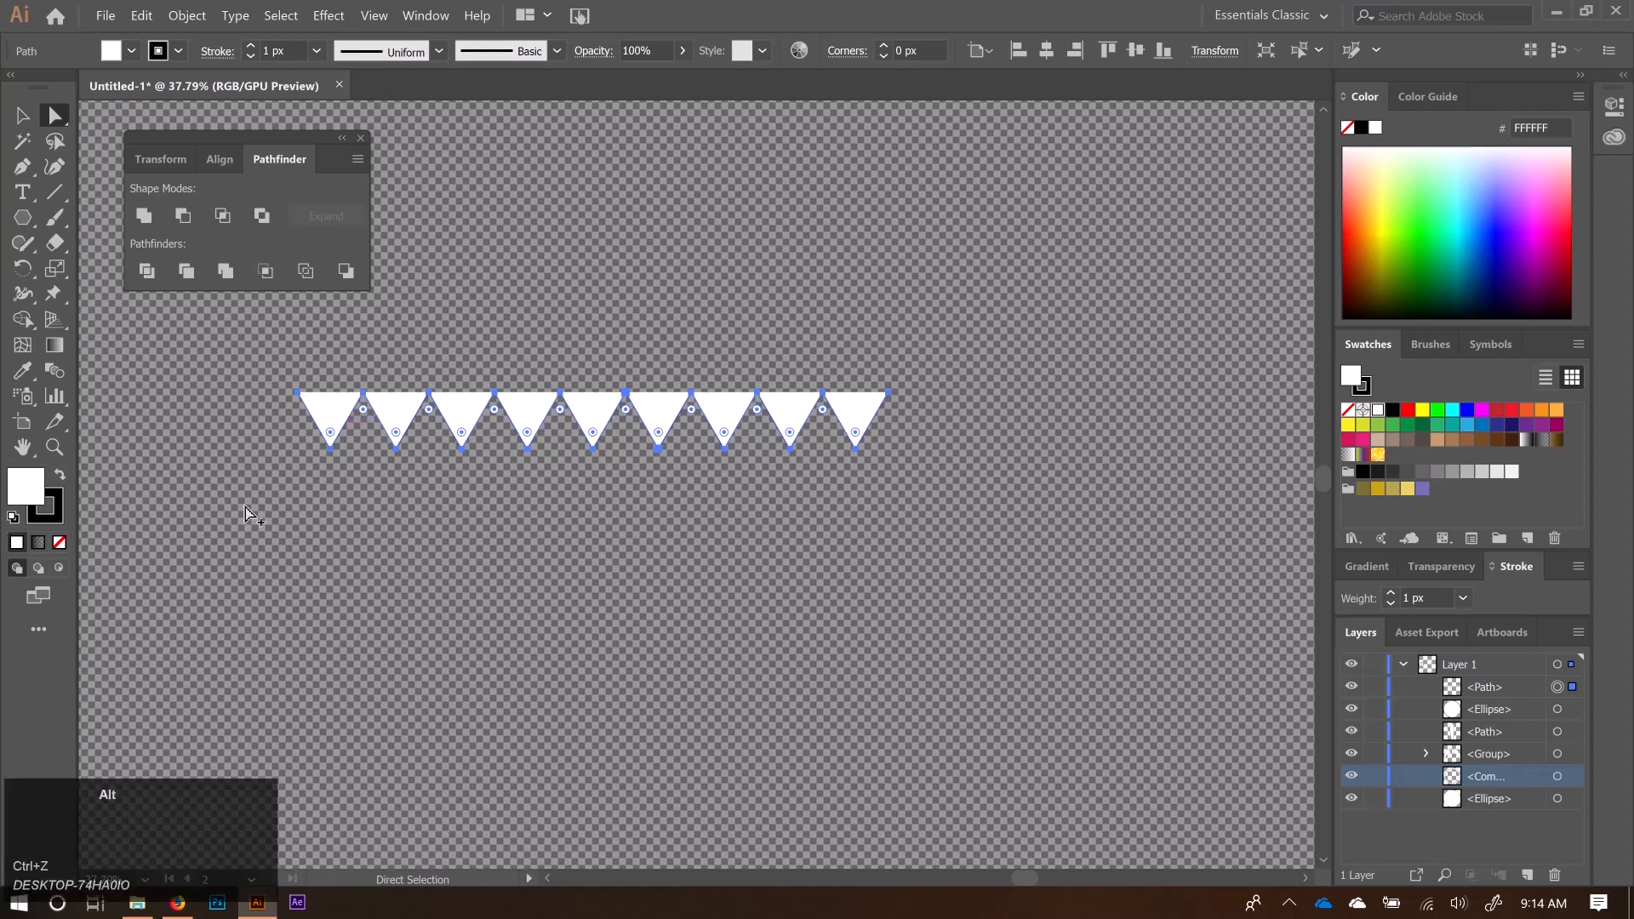
scroll(447, 451, up, 2)
key(space)
drag(630, 444, 654, 549)
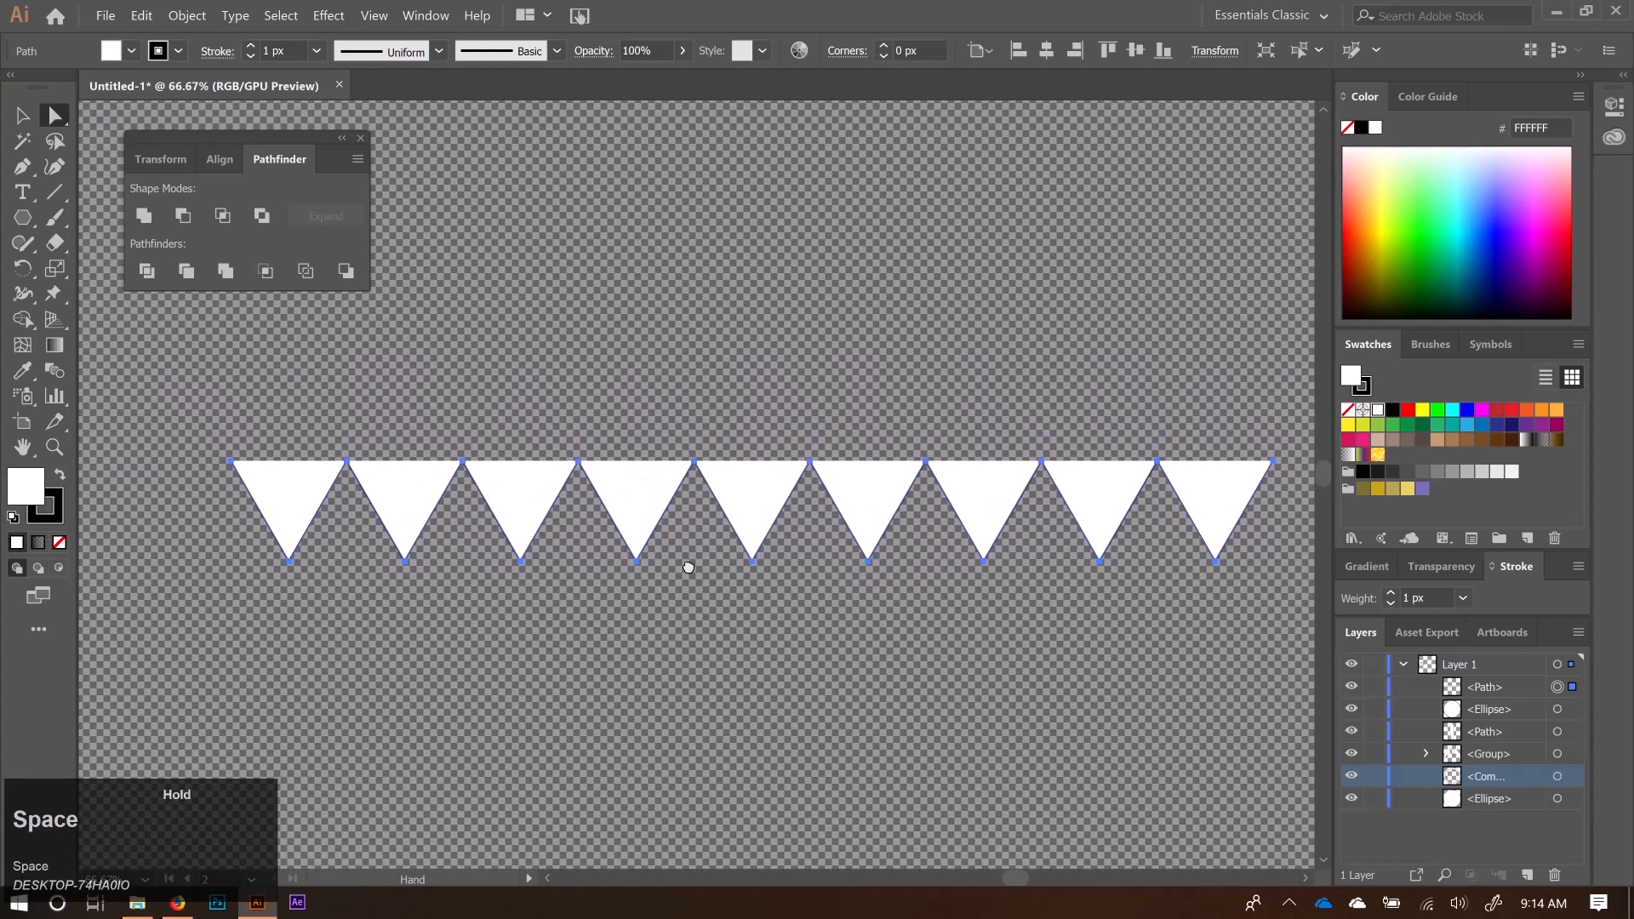
drag(889, 482, 908, 604)
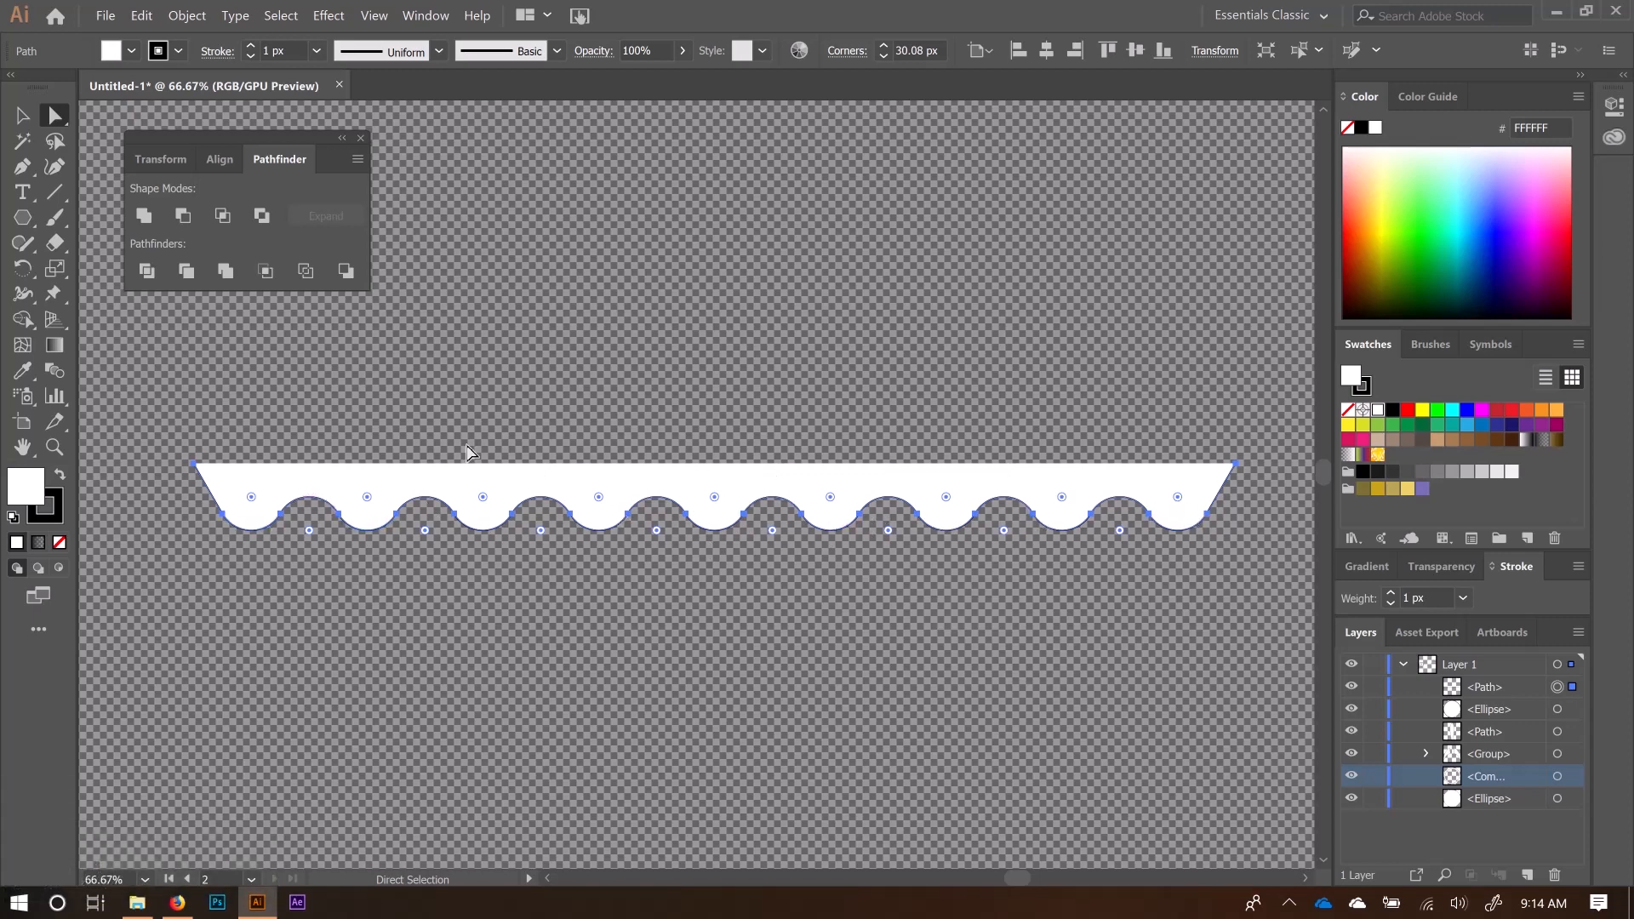
- Remove the wavy path's fill, keep its black stroke, and hide the transparency grid
key(v)
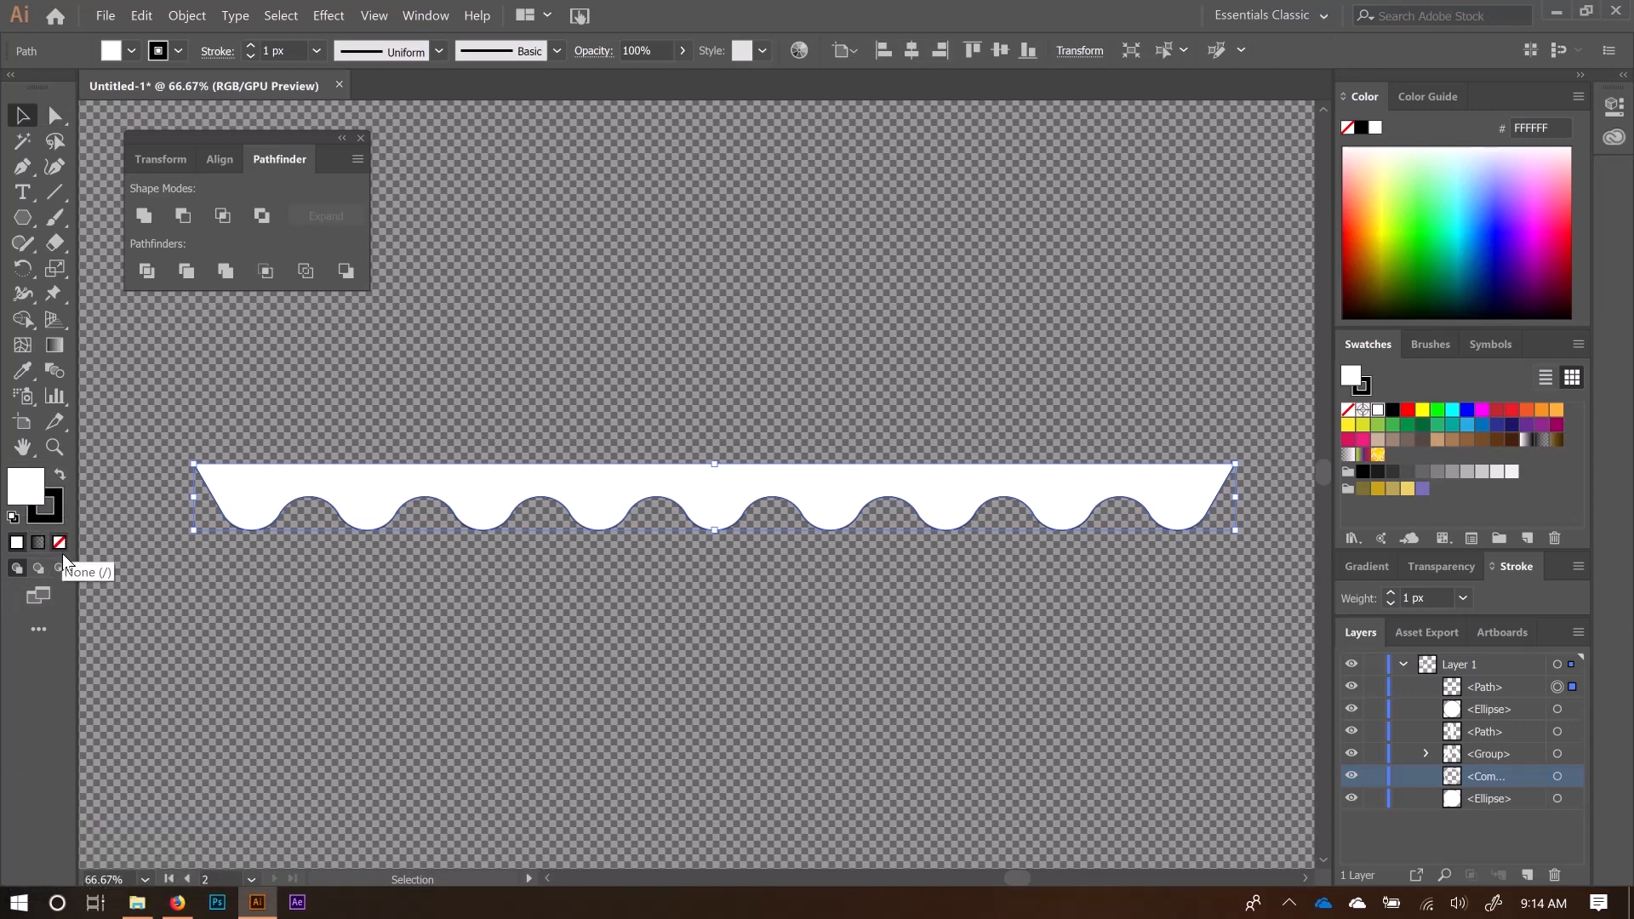
click(46, 515)
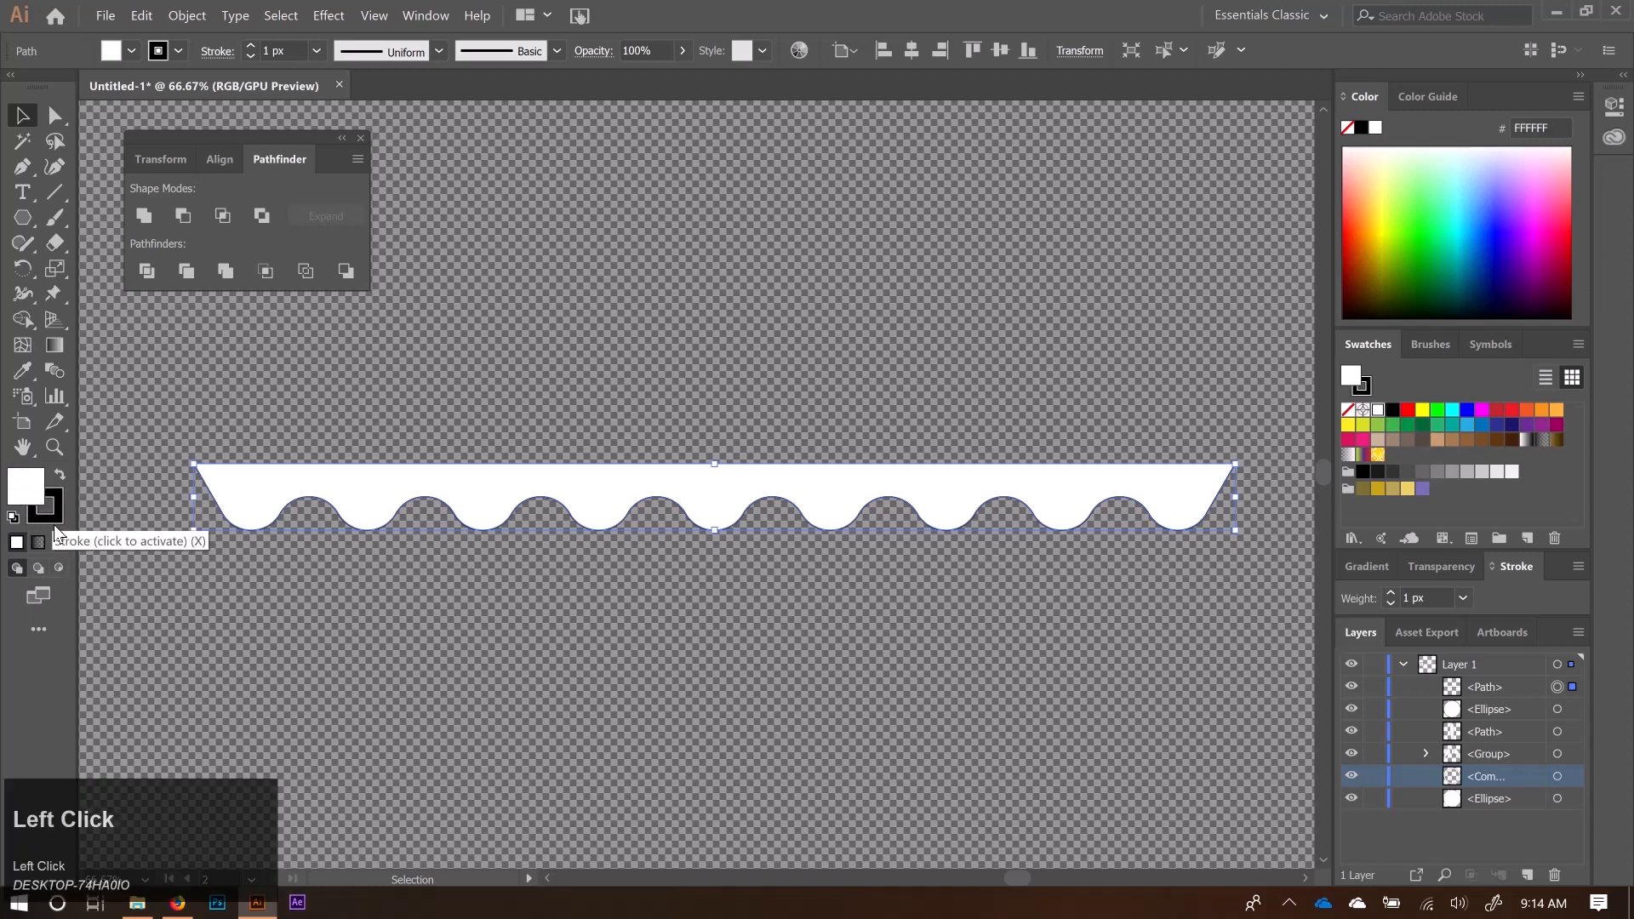
click(28, 484)
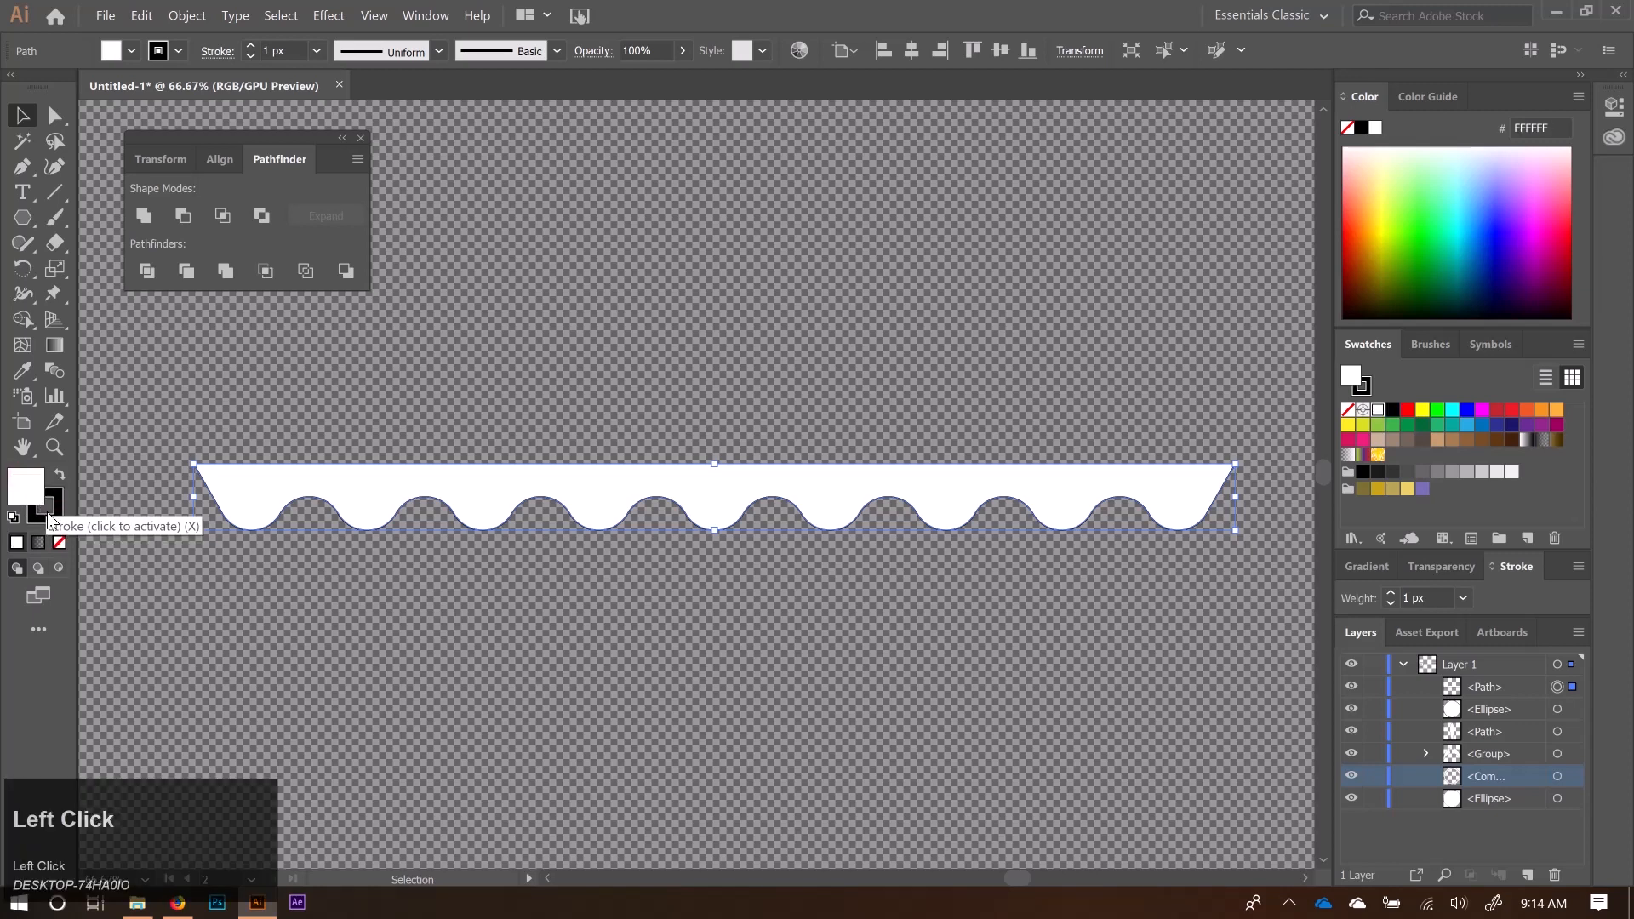
click(49, 518)
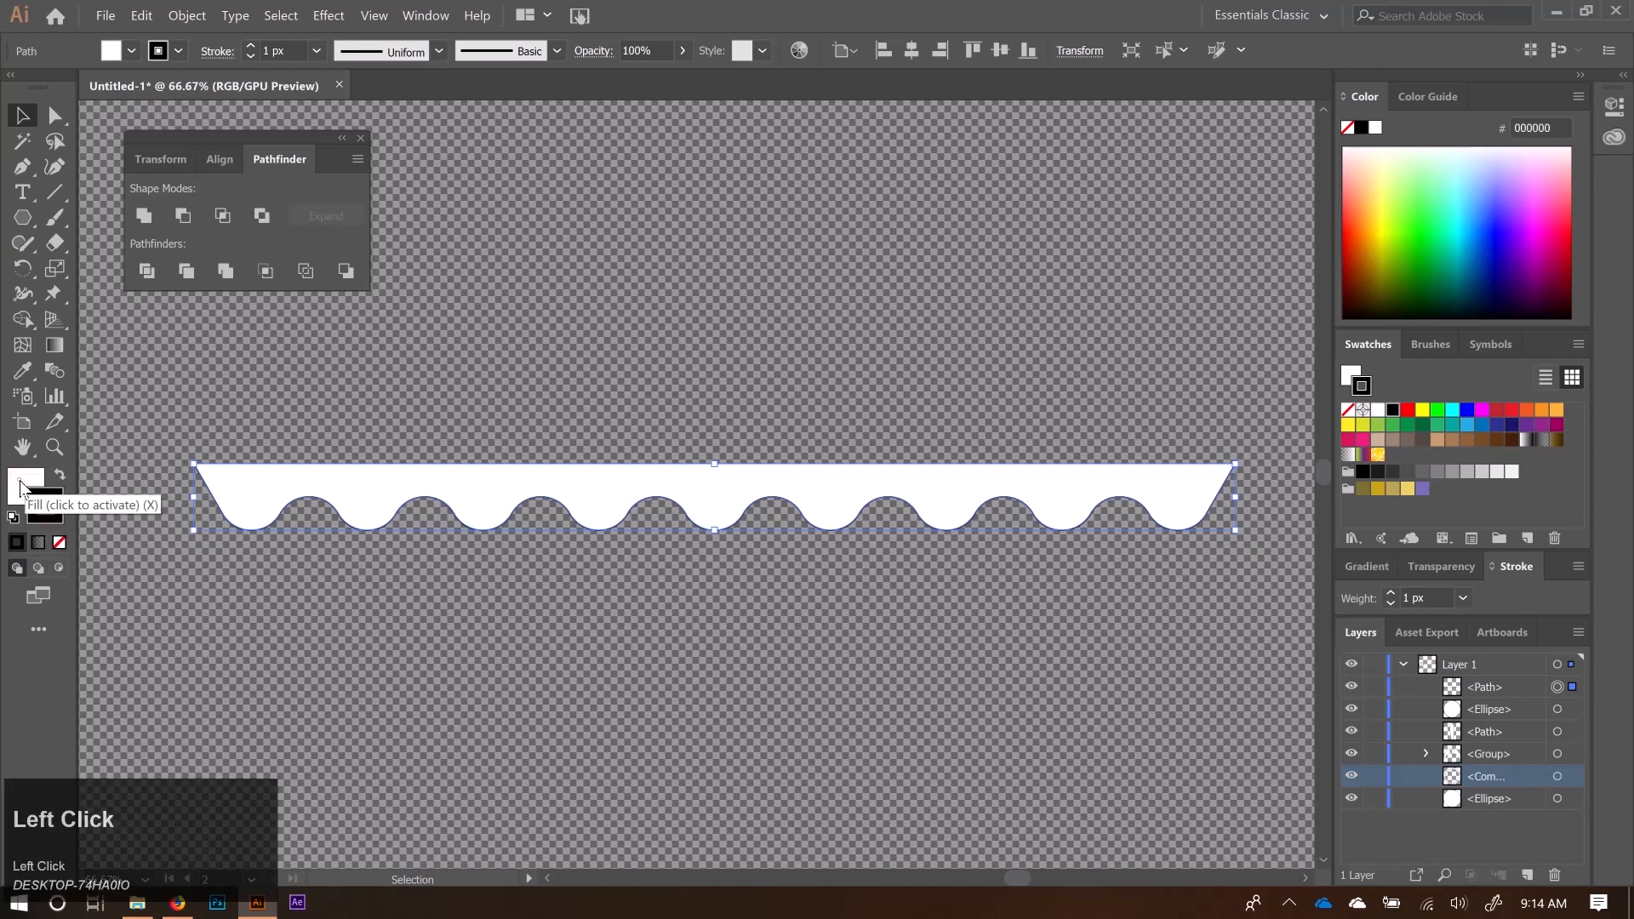
click(20, 482)
click(49, 509)
click(18, 475)
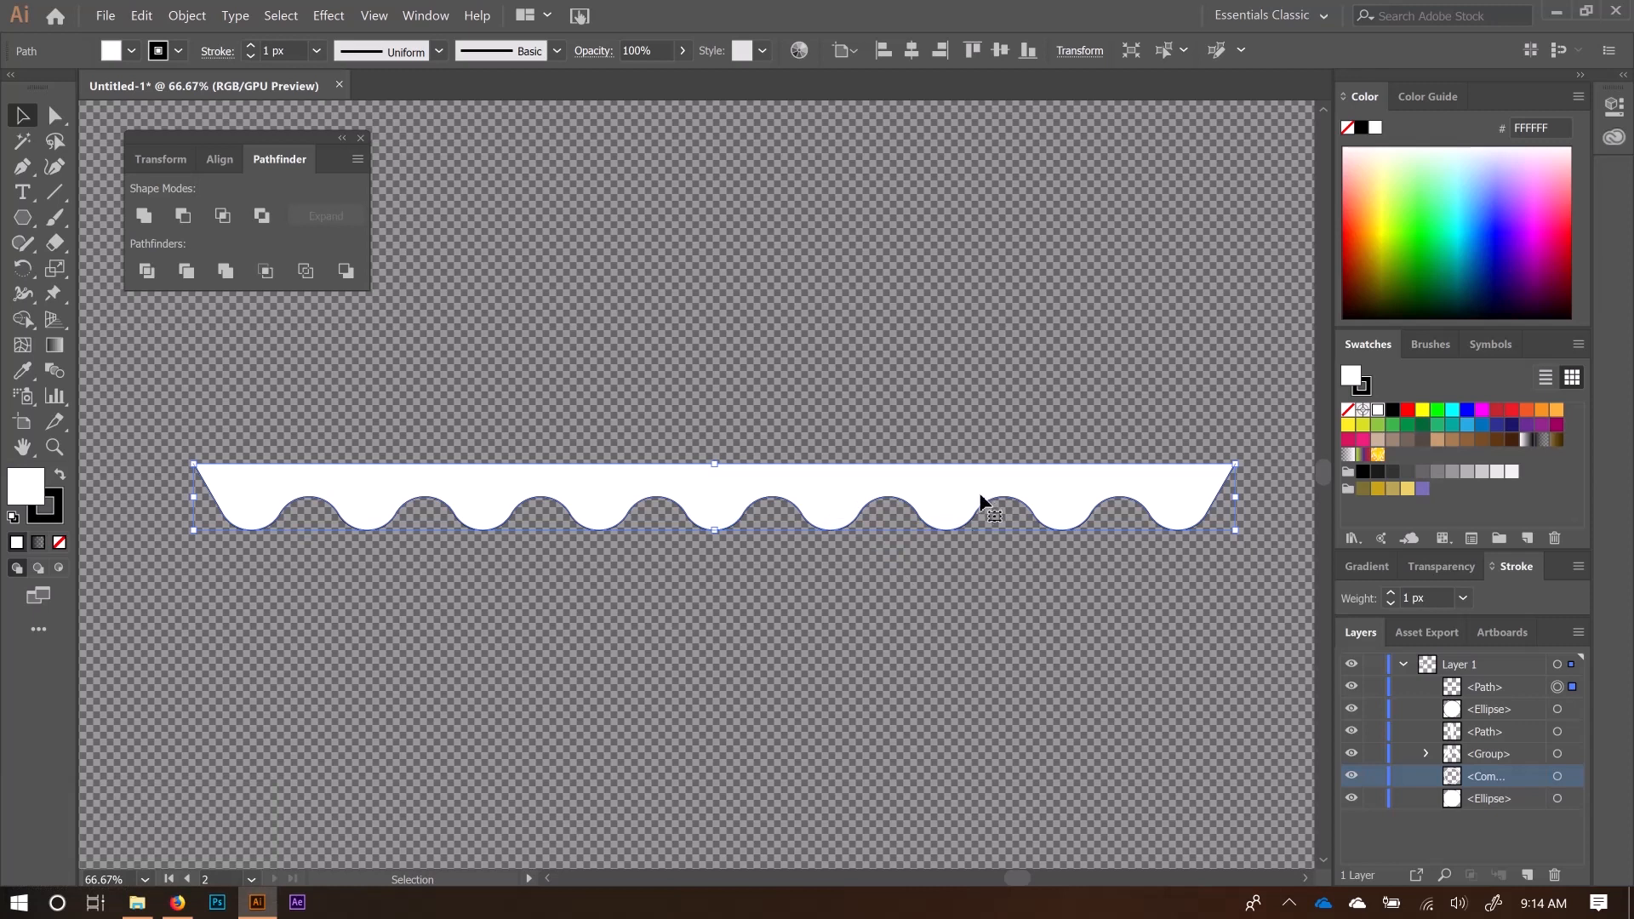
click(60, 544)
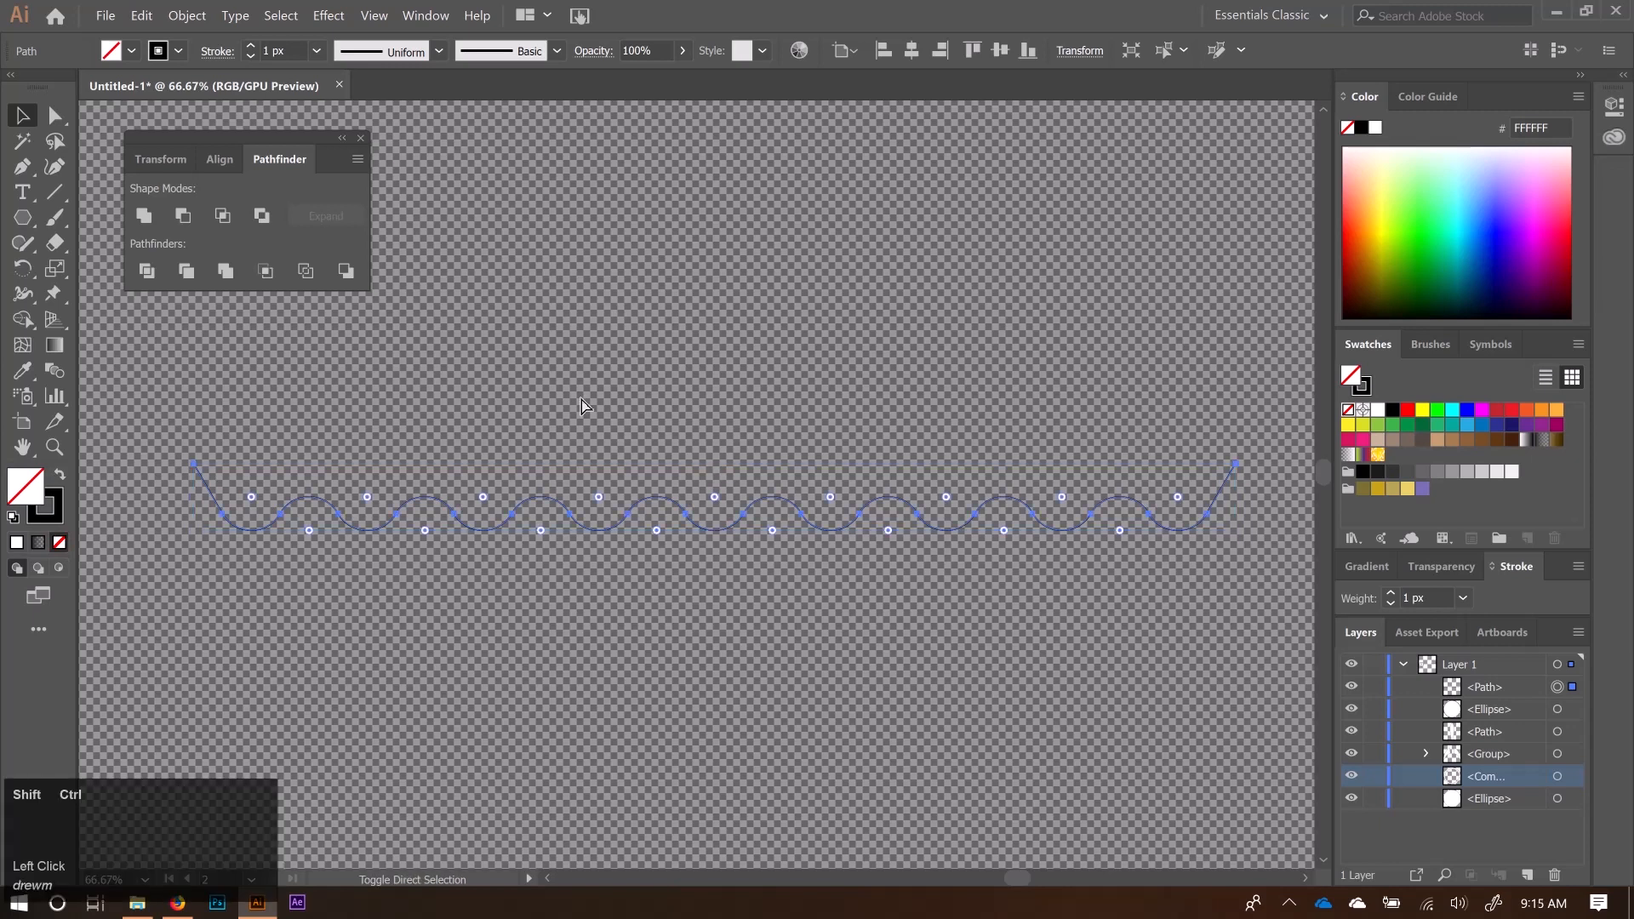
key(ctrl+shift+d)
- Move the wavy path across the middle of the rocket badge and centre it horizontally on the artboard
scroll(830, 587, down, 3)
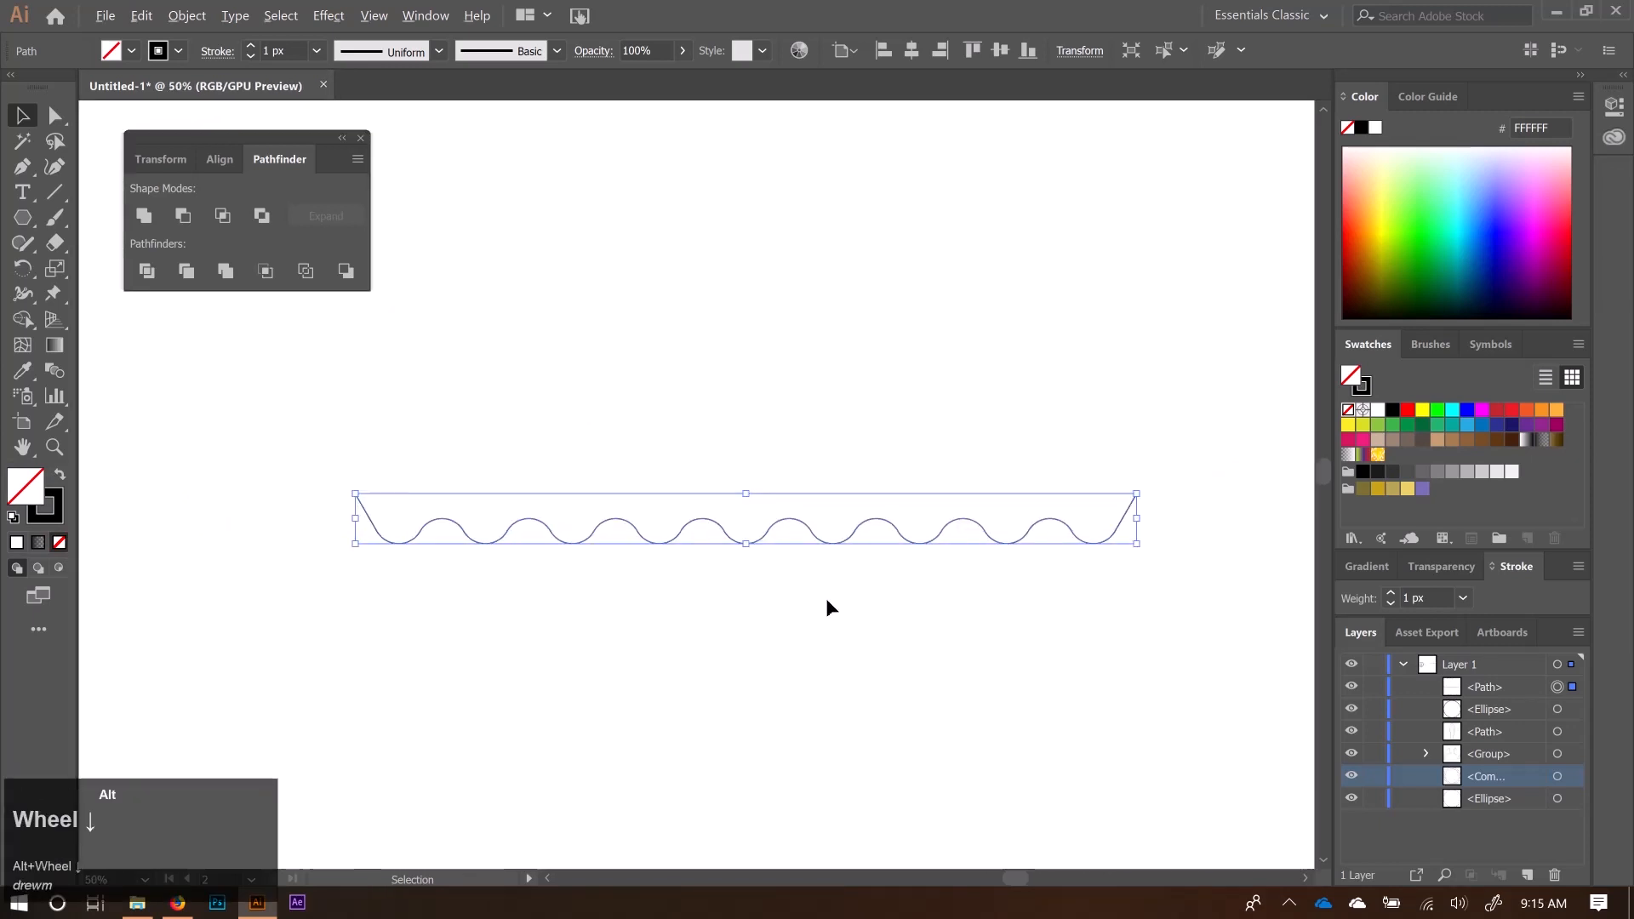
drag(693, 634, 1149, 500)
drag(1095, 452, 223, 548)
key(space)
drag(309, 690, 530, 692)
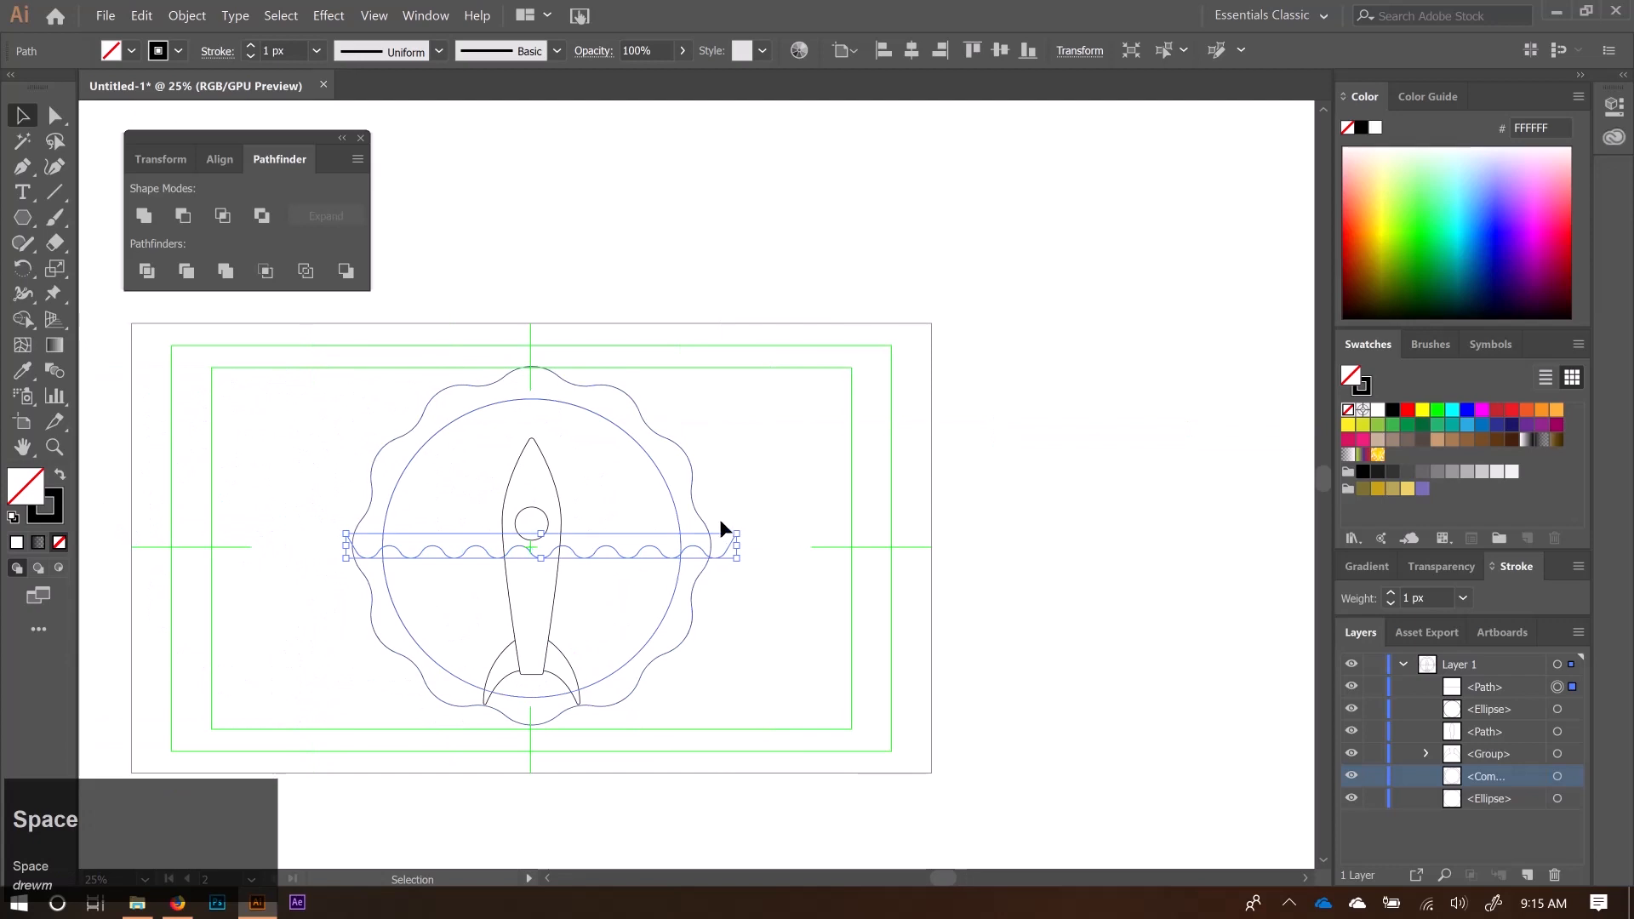
click(218, 160)
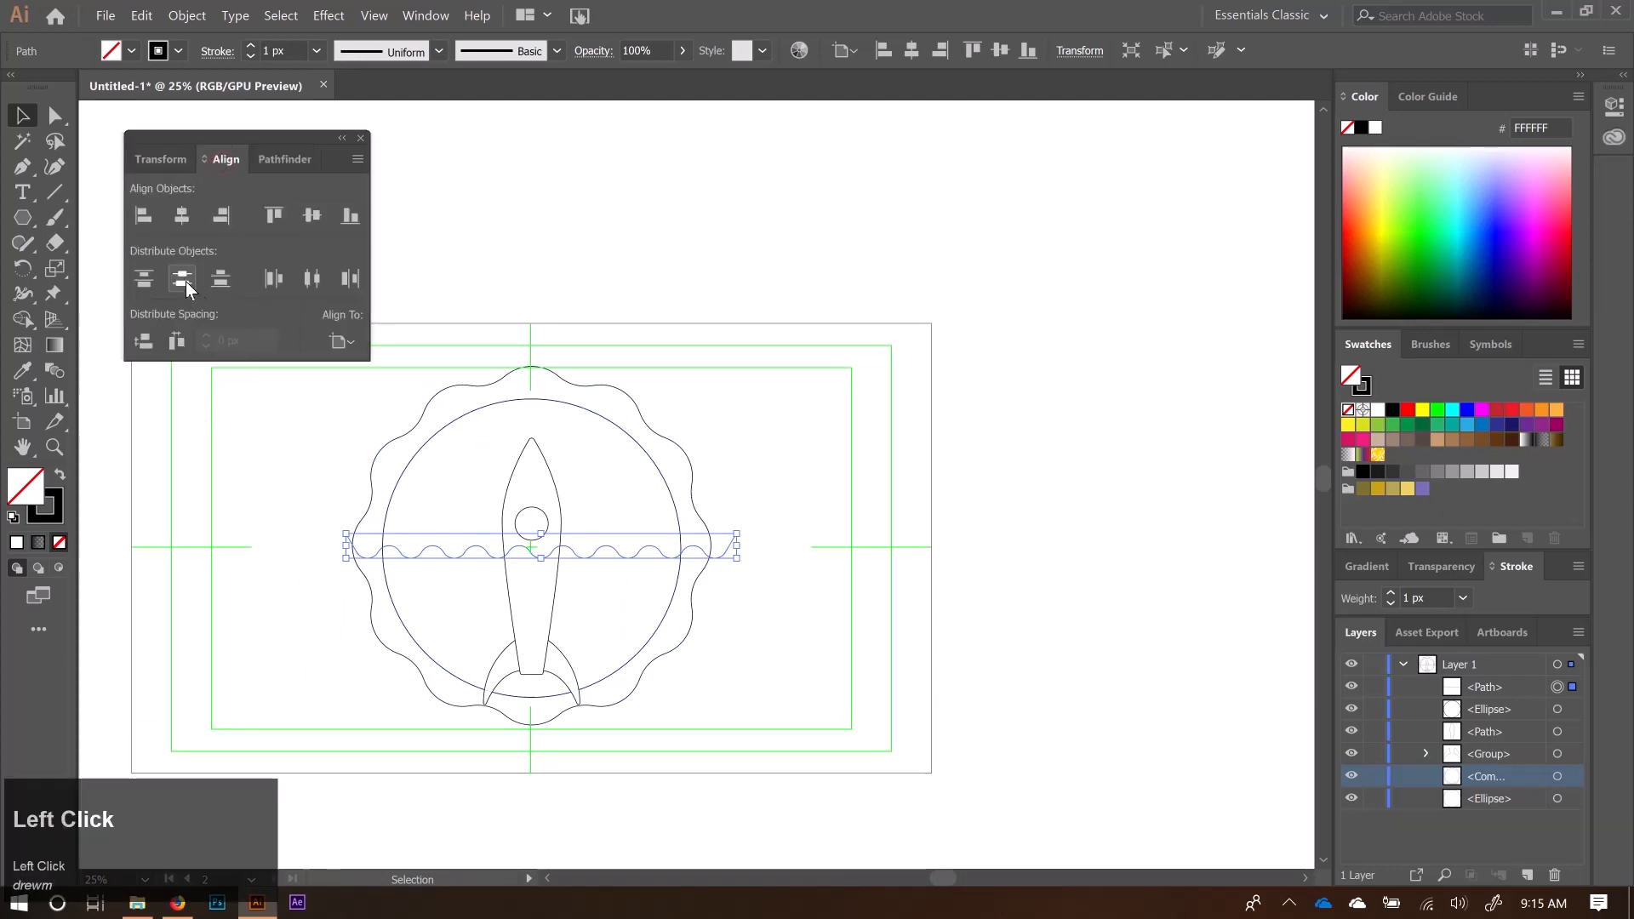
click(183, 215)
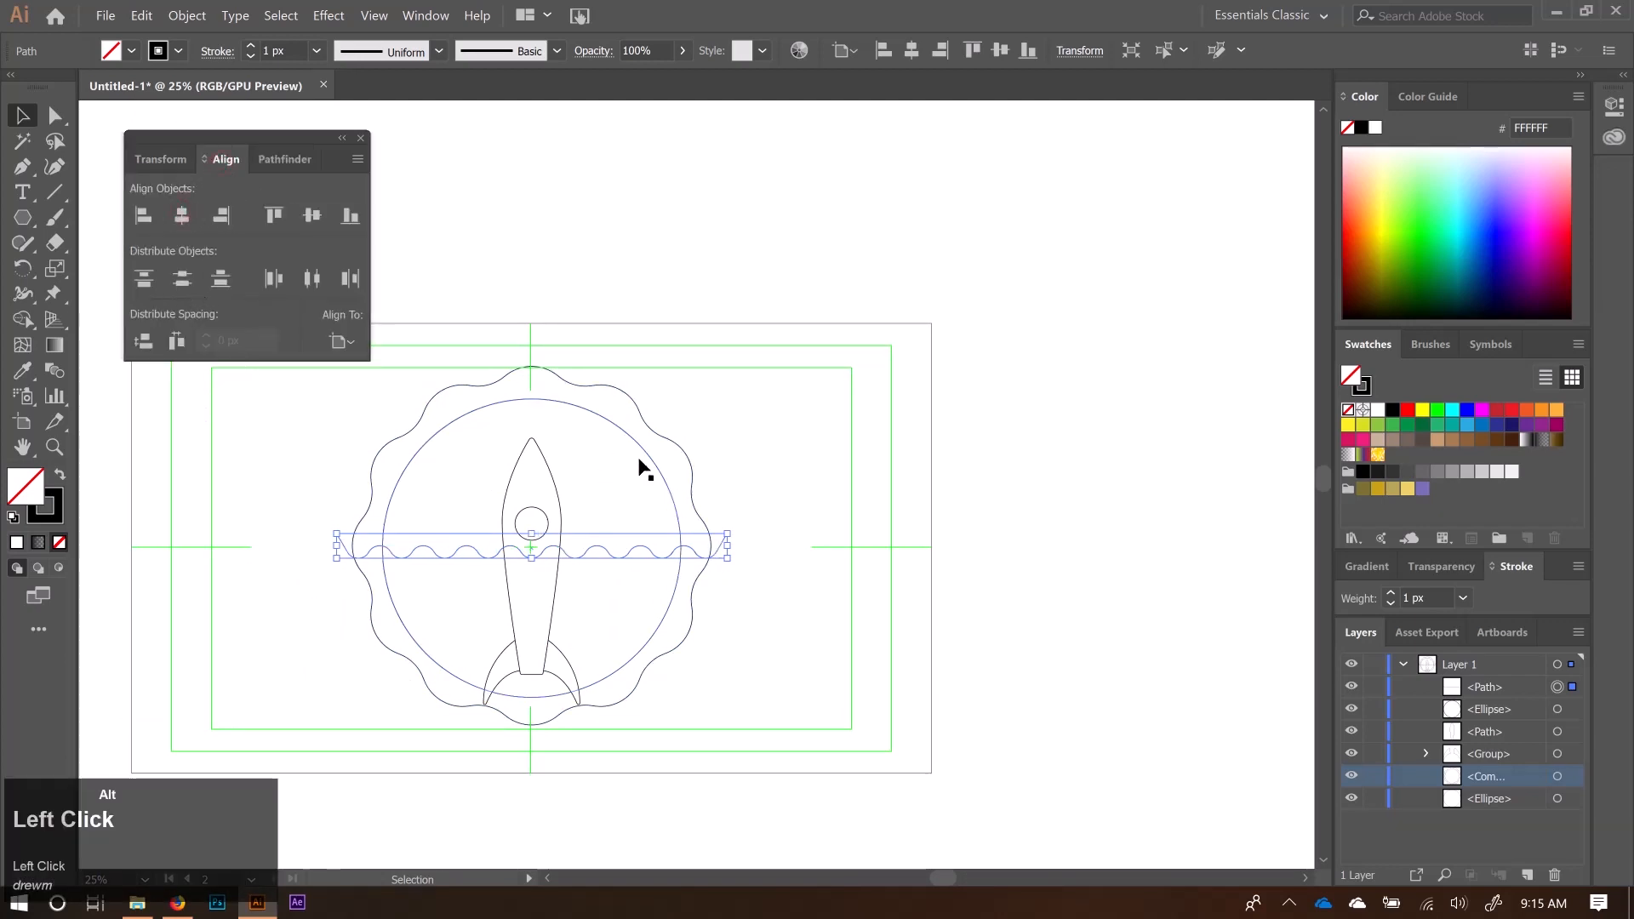
- Try flattening the wavy path vertically about its centre to make the waves shallower
scroll(642, 467, up, 2)
drag(540, 650, 751, 552)
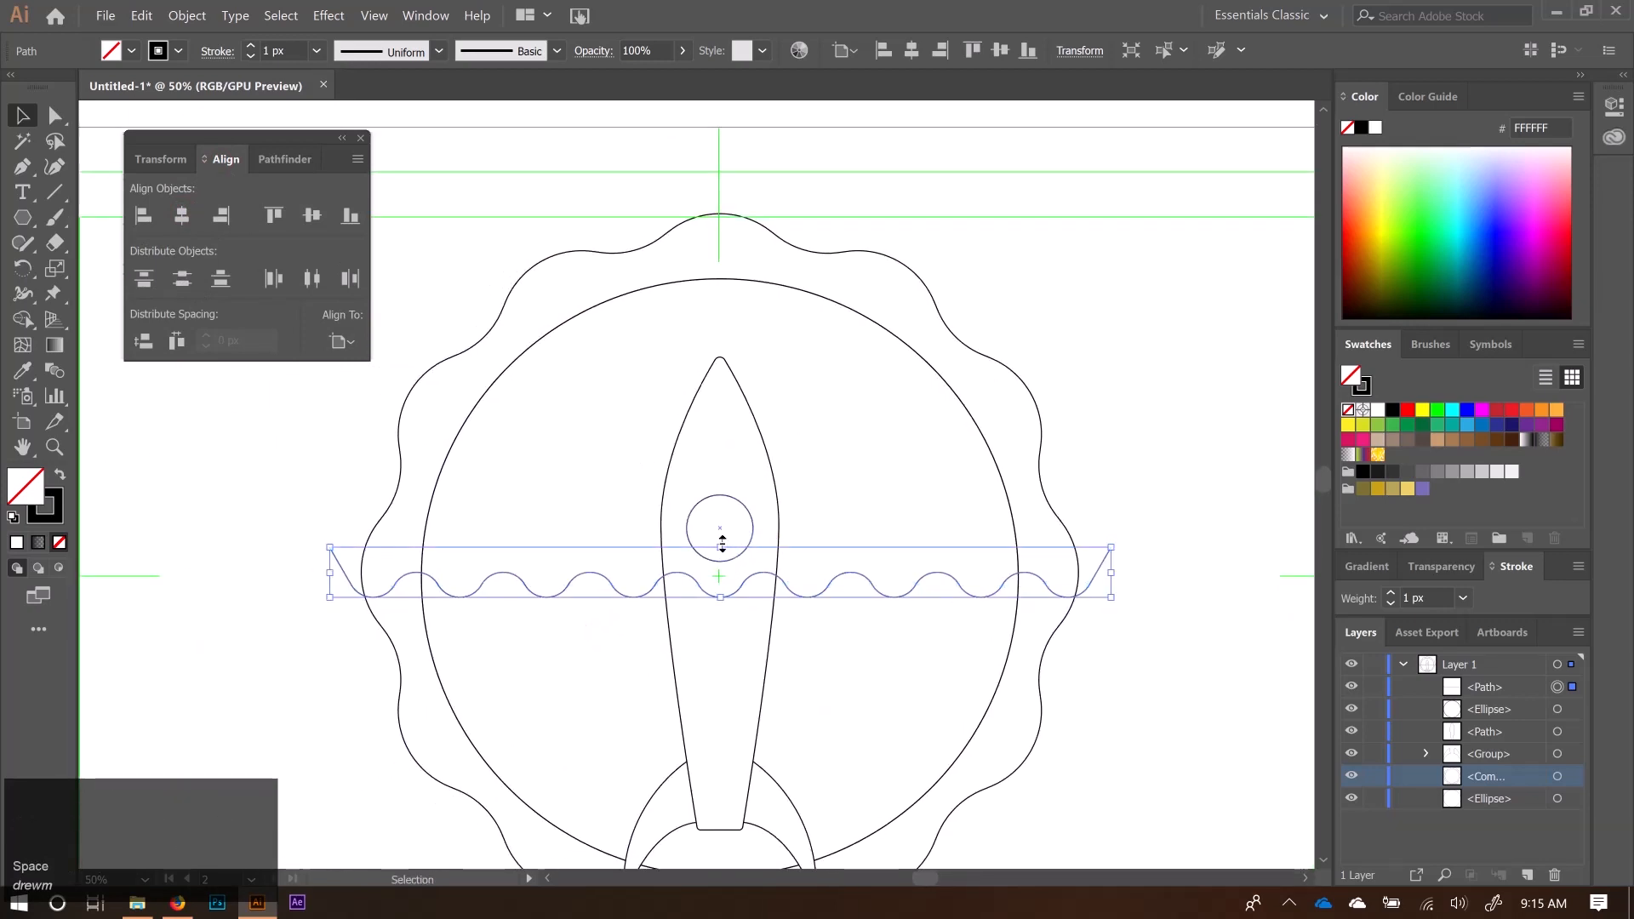
drag(722, 545, 723, 560)
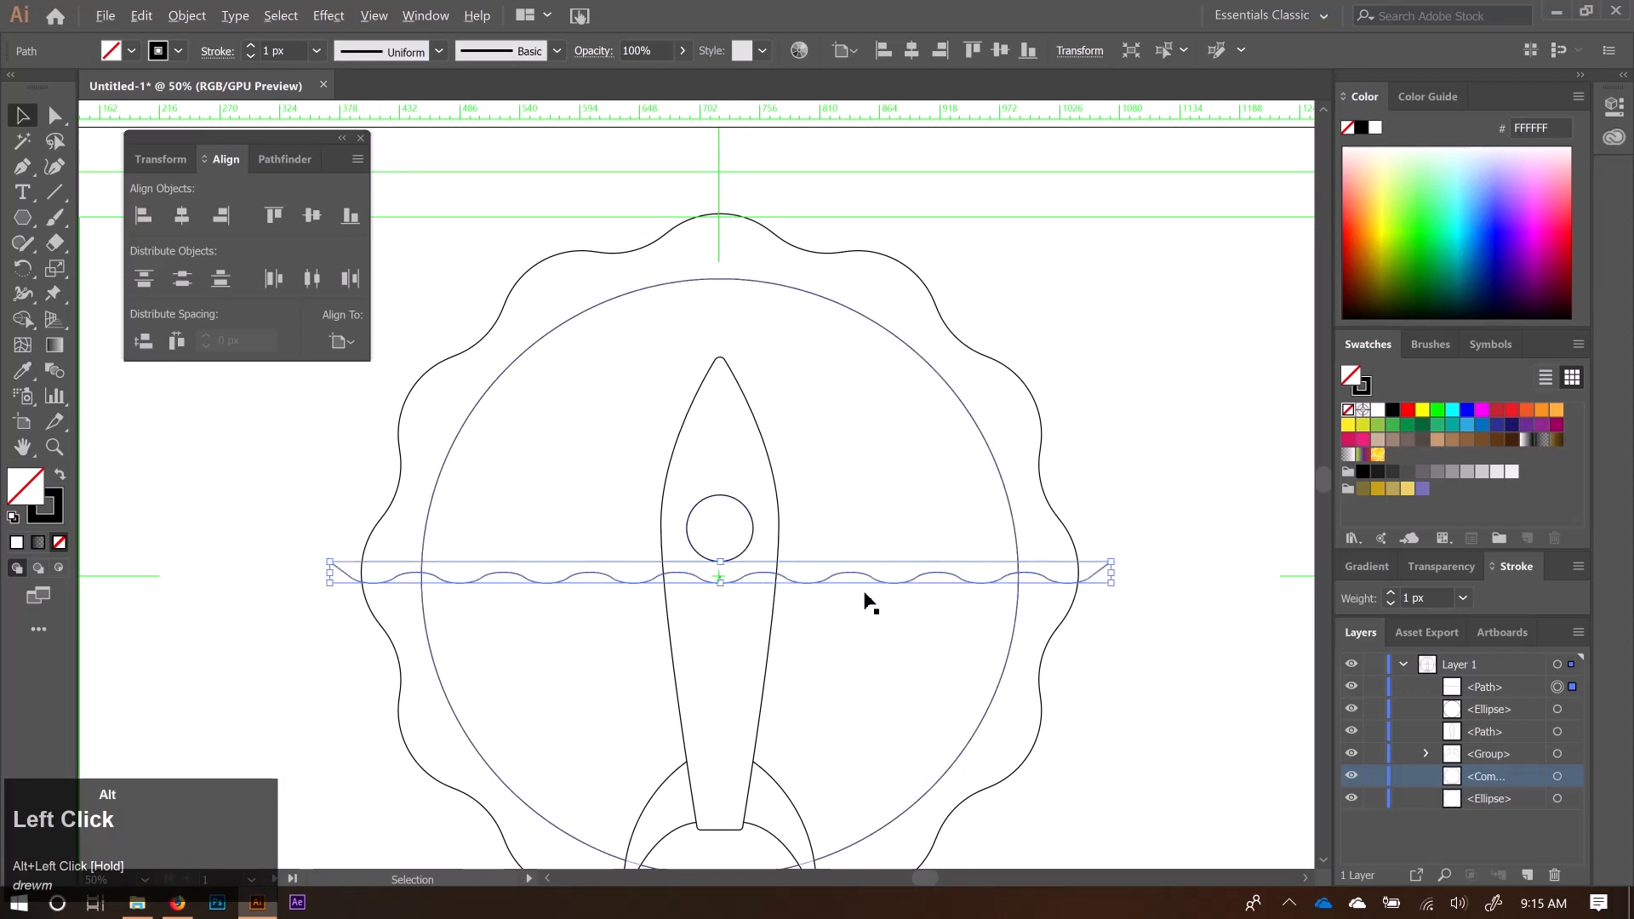
scroll(869, 602, down, 2)
scroll(869, 602, up, 3)
scroll(868, 602, down, 1)
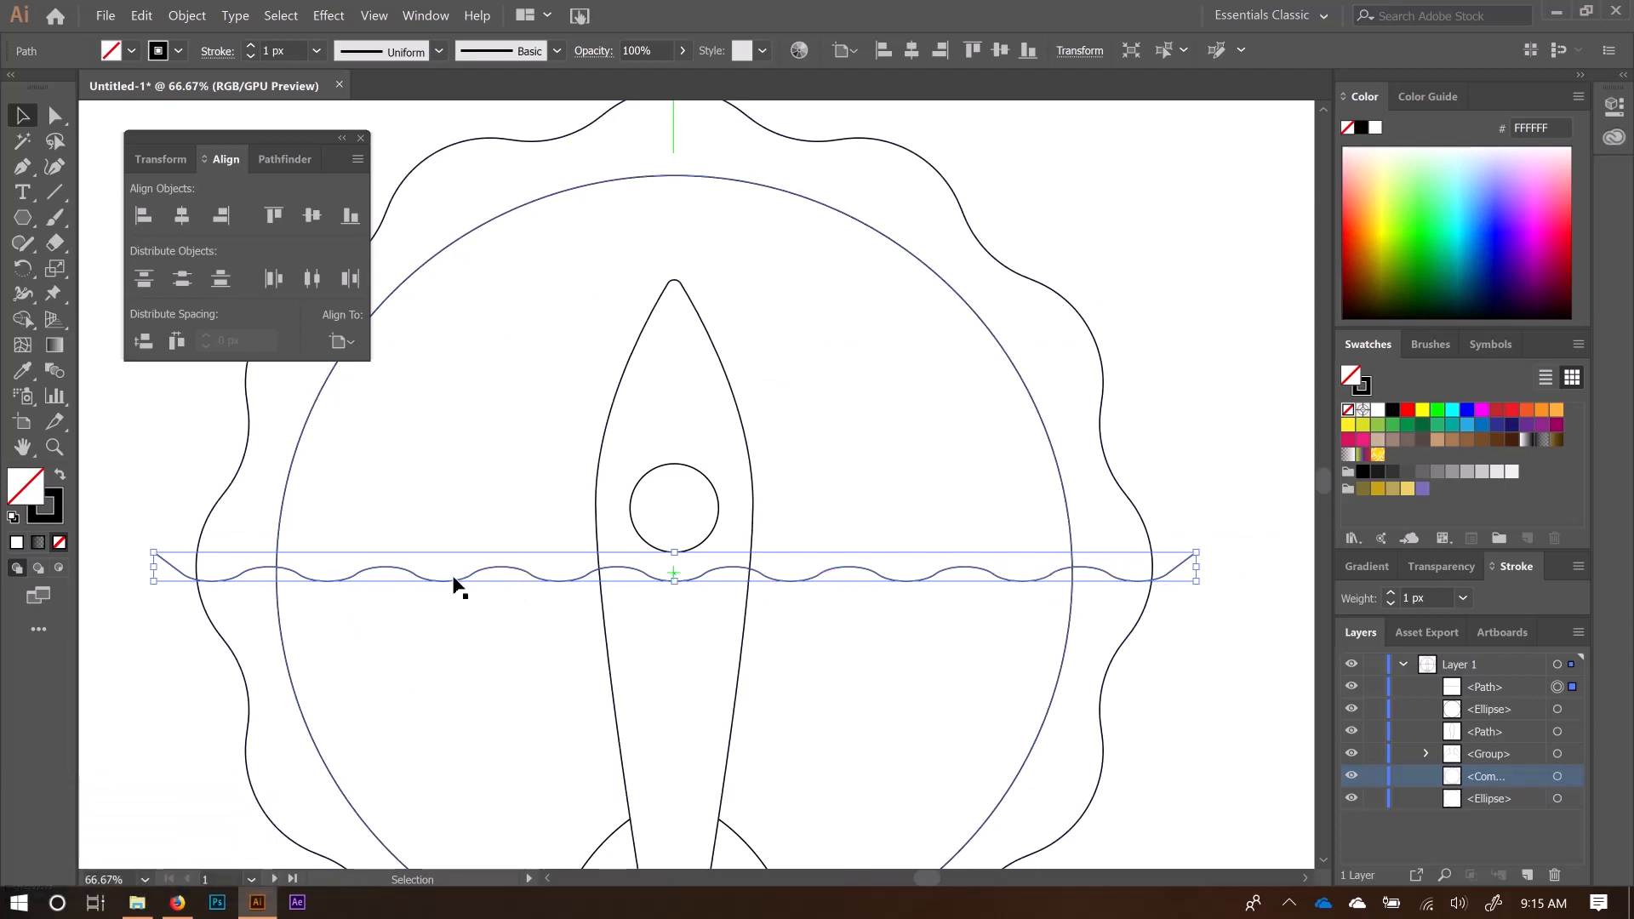
- Undo the flattening, repositioning, fill removal and corner rounding to go back to the white-filled zigzag beside the artboard
key(ctrl+z)
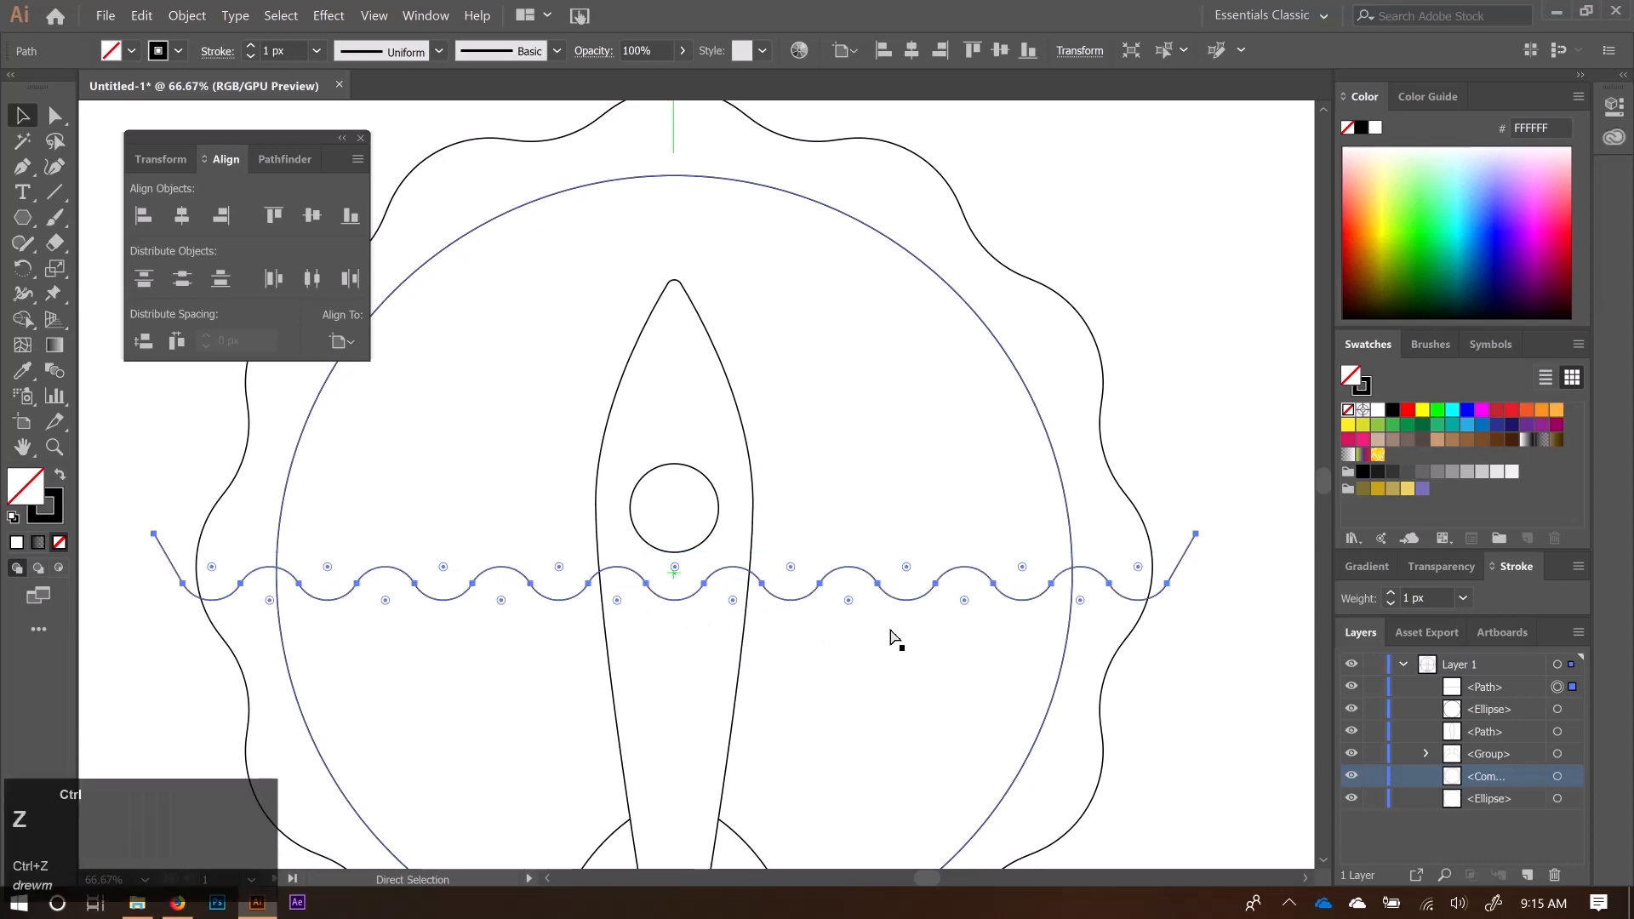
key(ctrl+z)
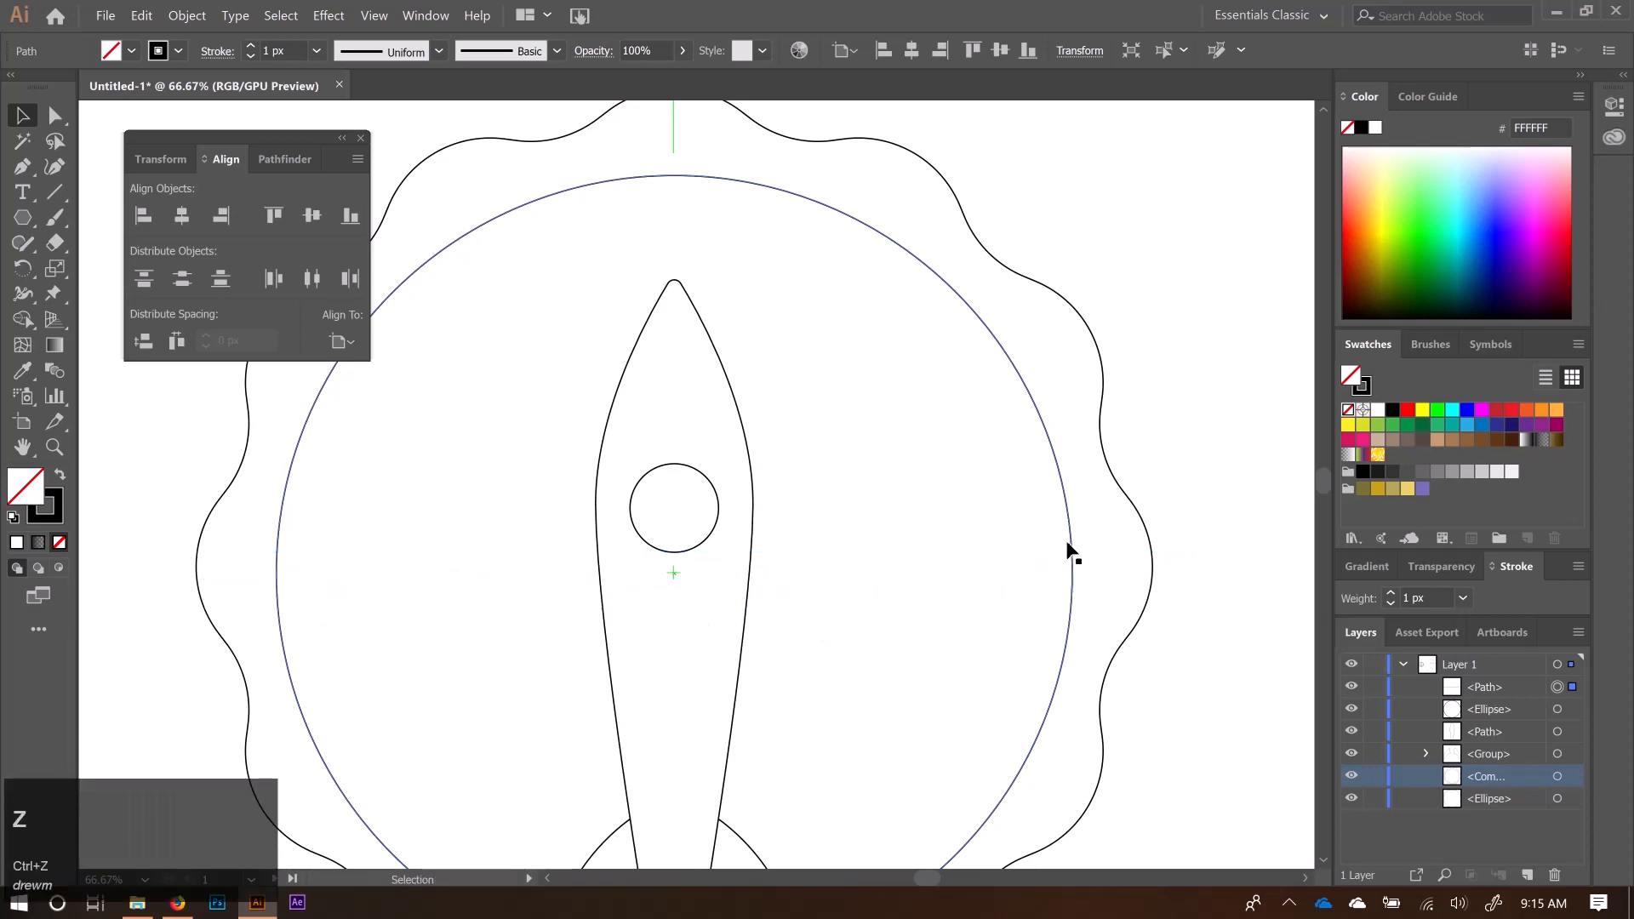
scroll(1067, 545, down, 2)
mouse_move(1167, 481)
mouse_down()
mouse_move(98, 474)
mouse_move(131, 525)
mouse_up()
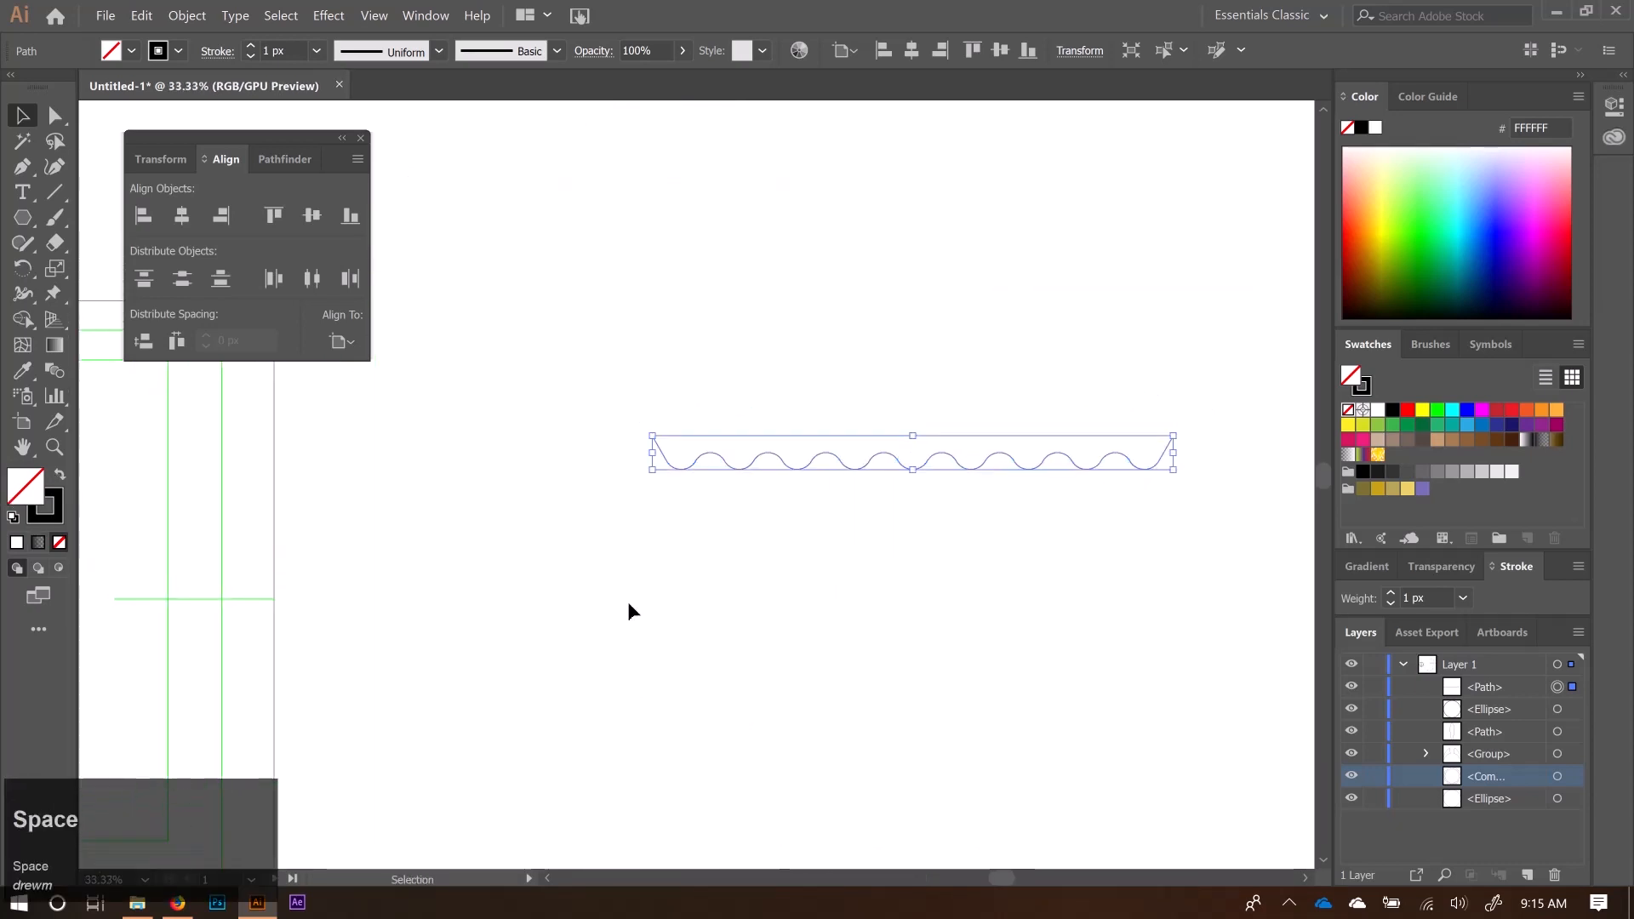
key(ctrl+z)
key(ctrl+z)
key(ctrl+z)
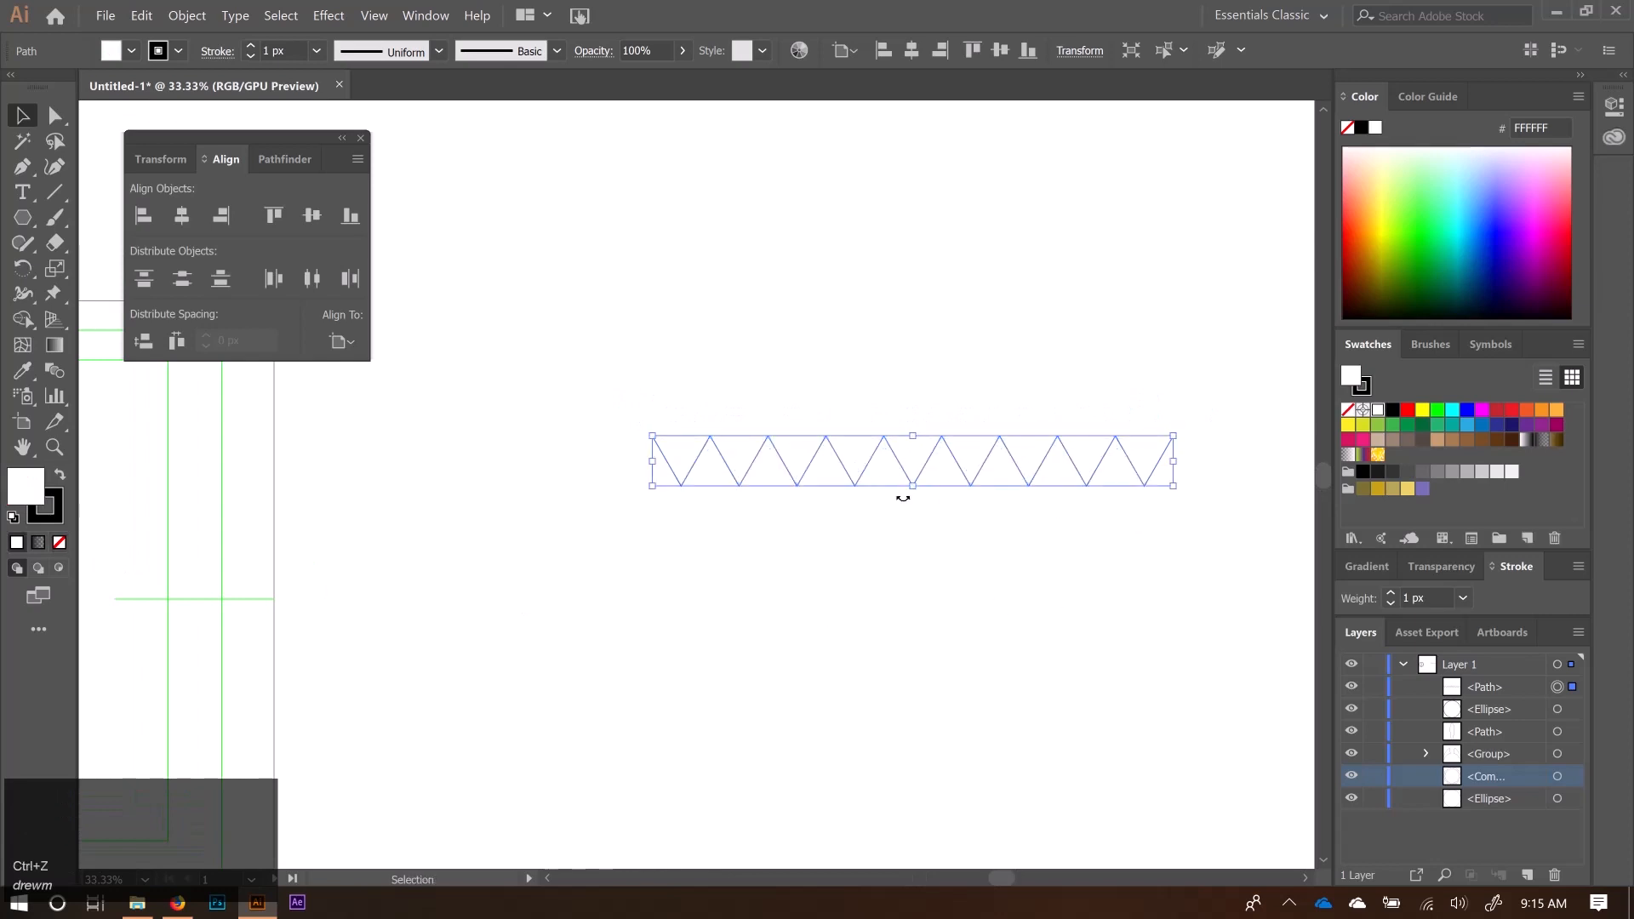
- Flatten the zigzag path vertically about its centre to a little over a third of its height, keeping its length
drag(989, 526, 810, 551)
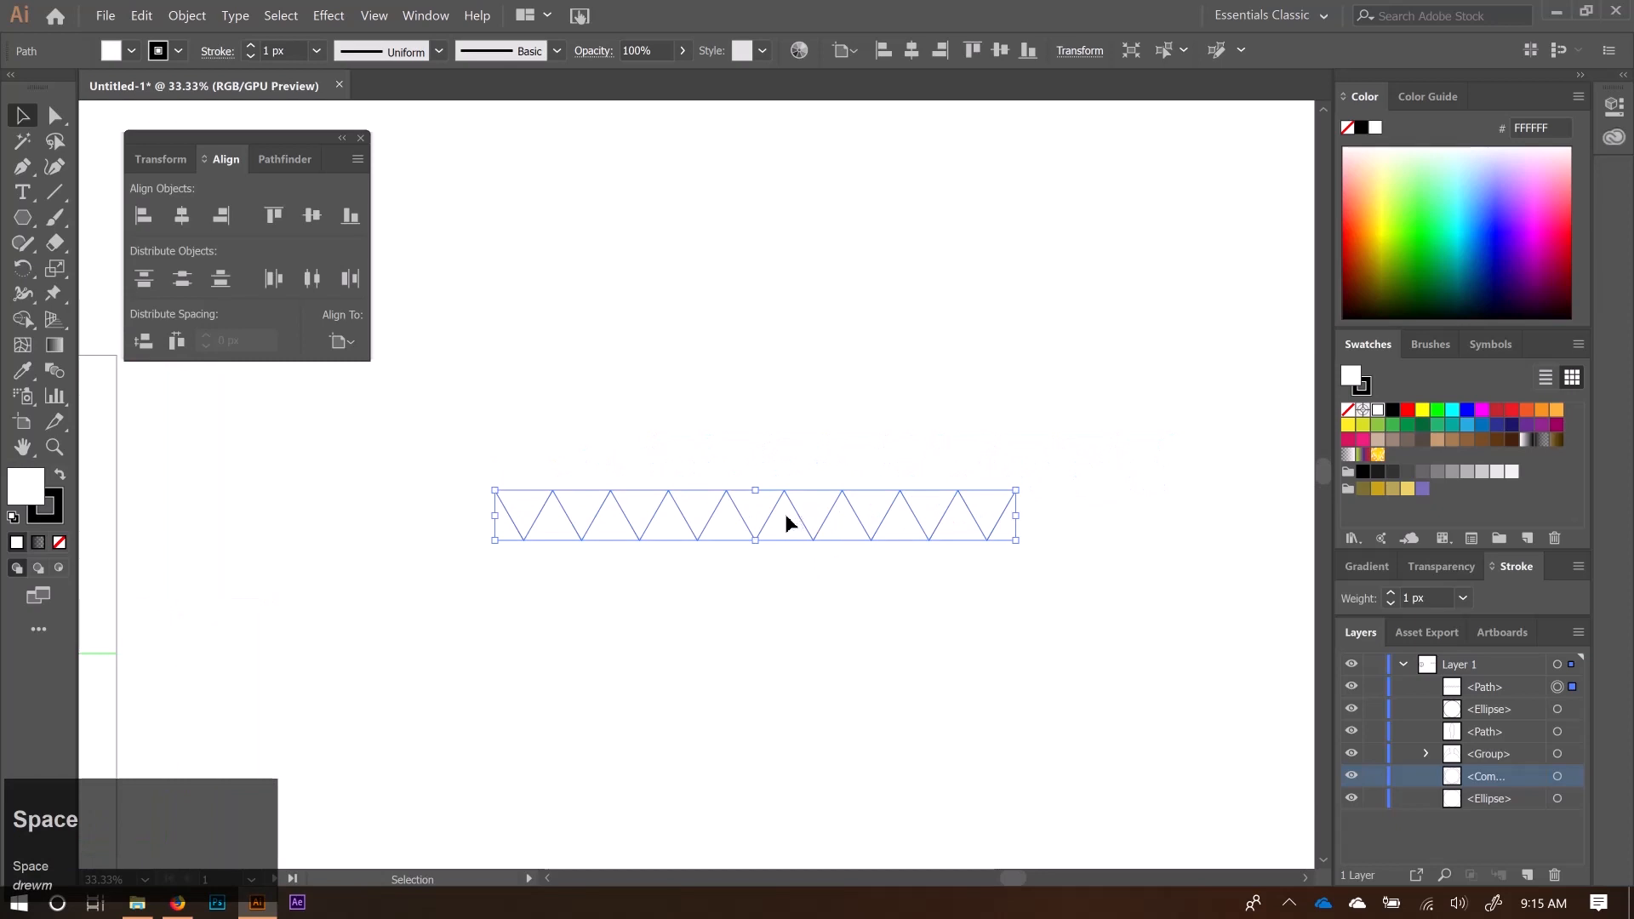
drag(756, 492, 757, 506)
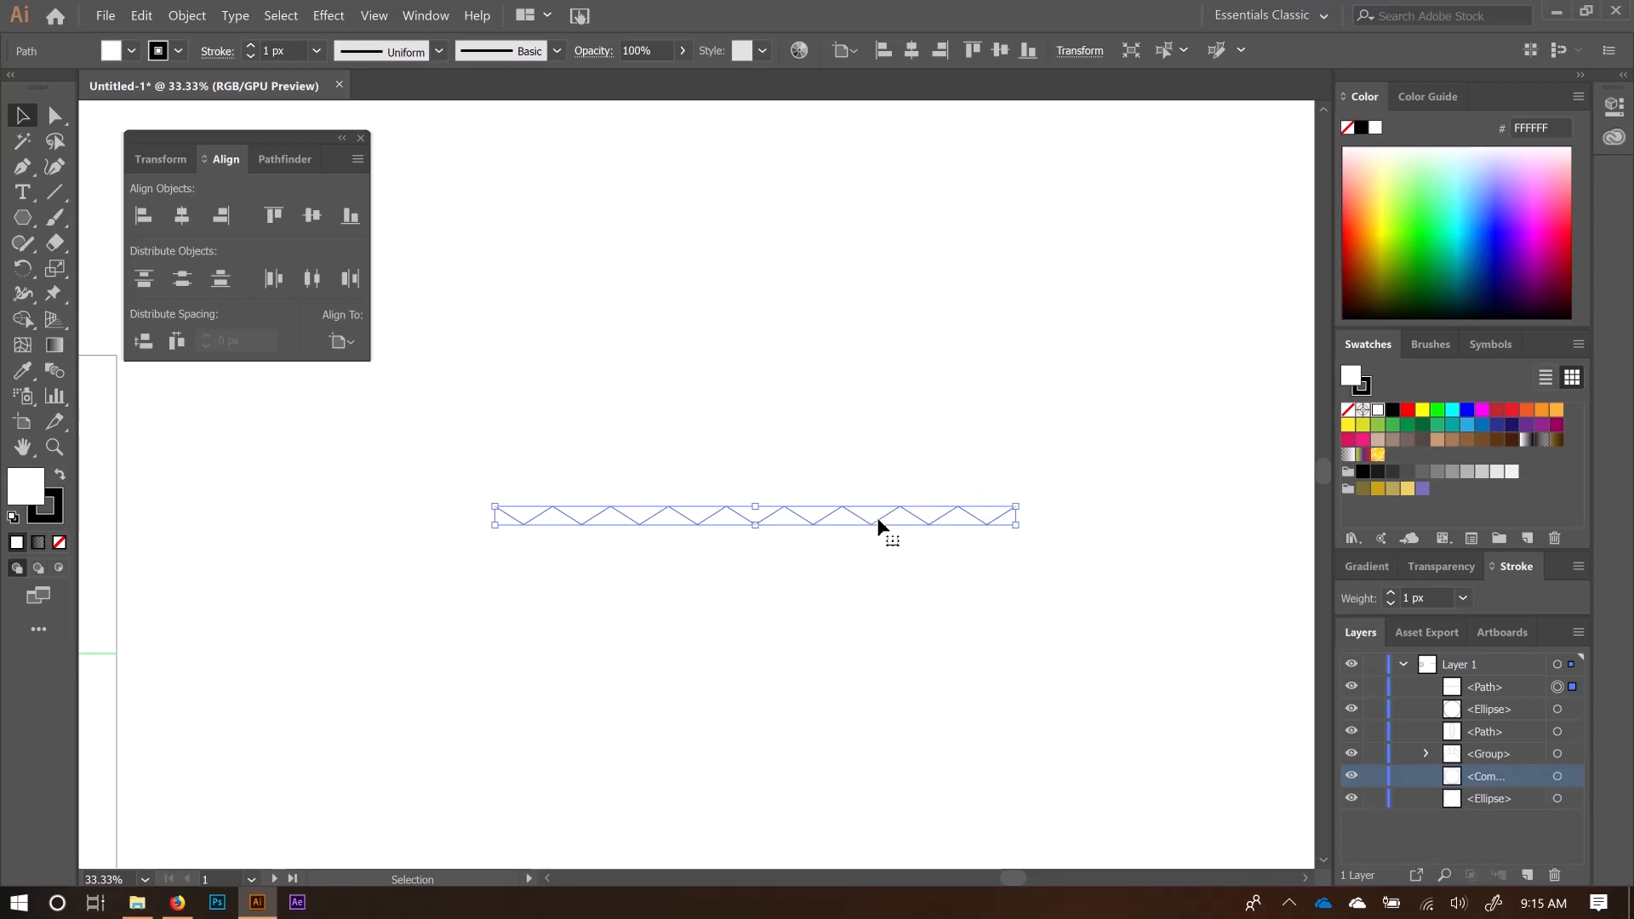
- Round all corners of the flattened zigzag as far as possible to form a shallow smooth wave
scroll(877, 538, up, 2)
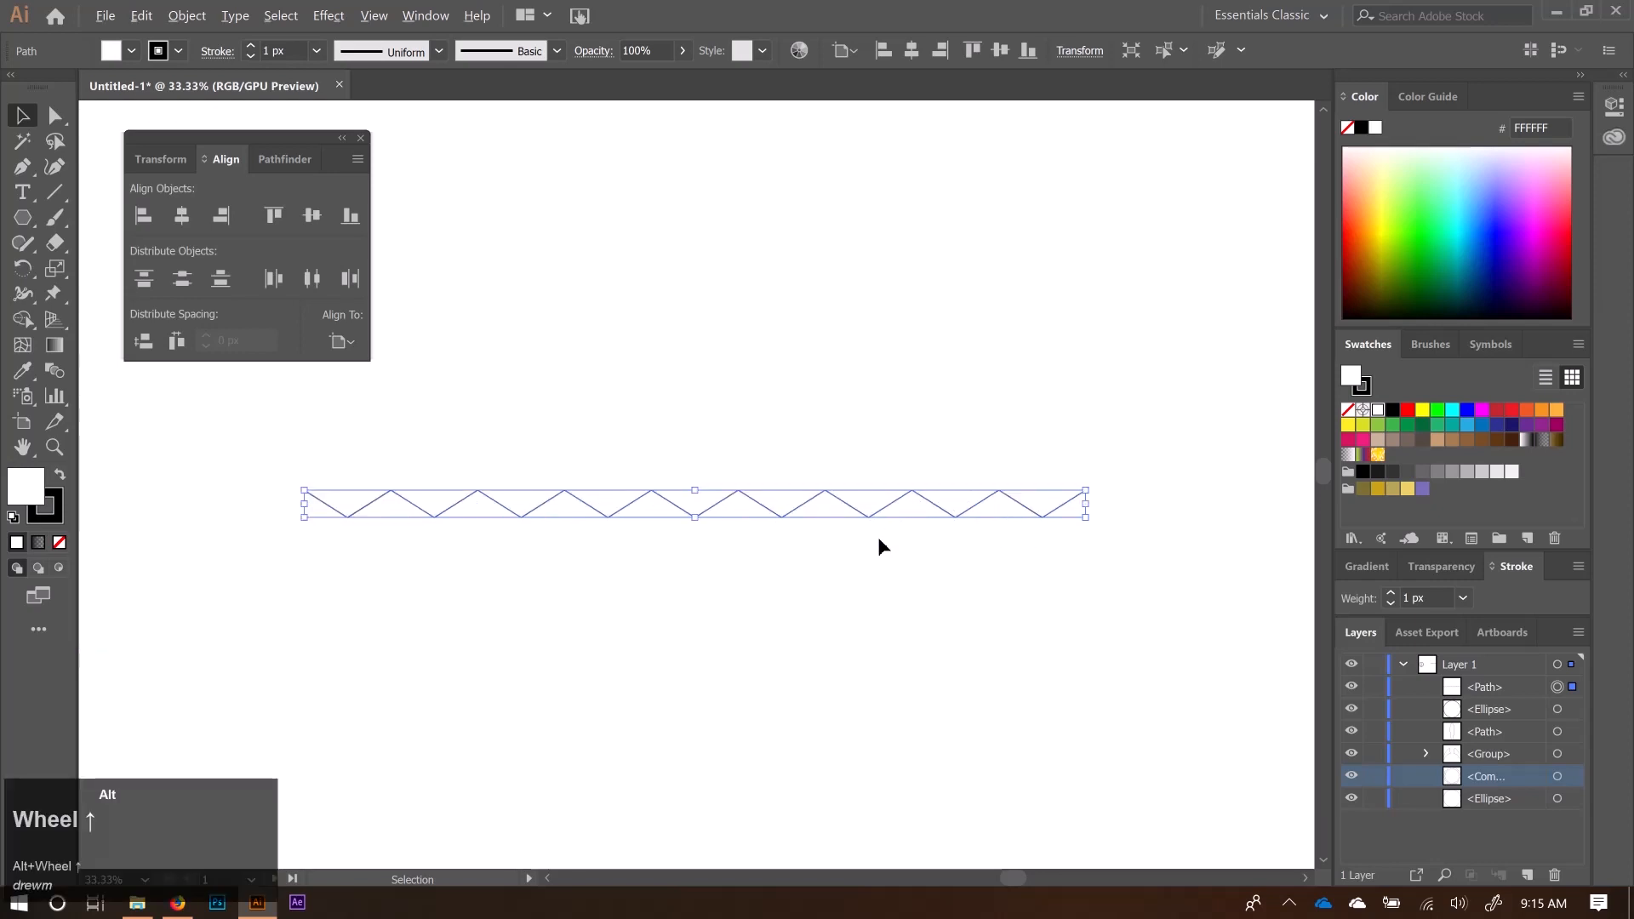
drag(696, 571, 814, 664)
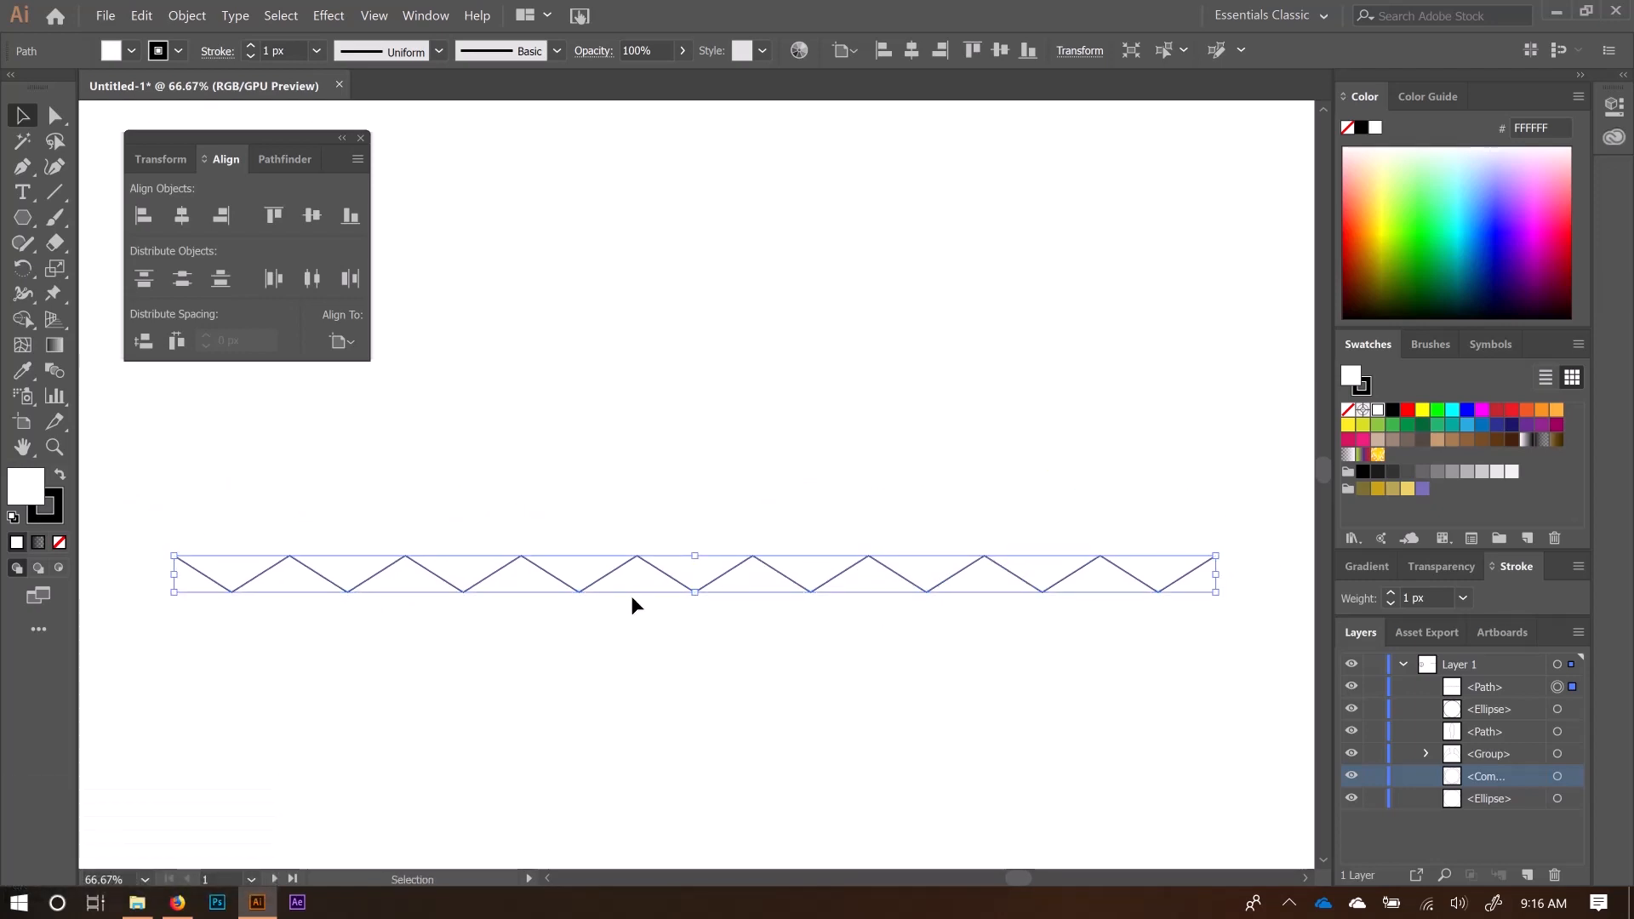
key(v)
key(a)
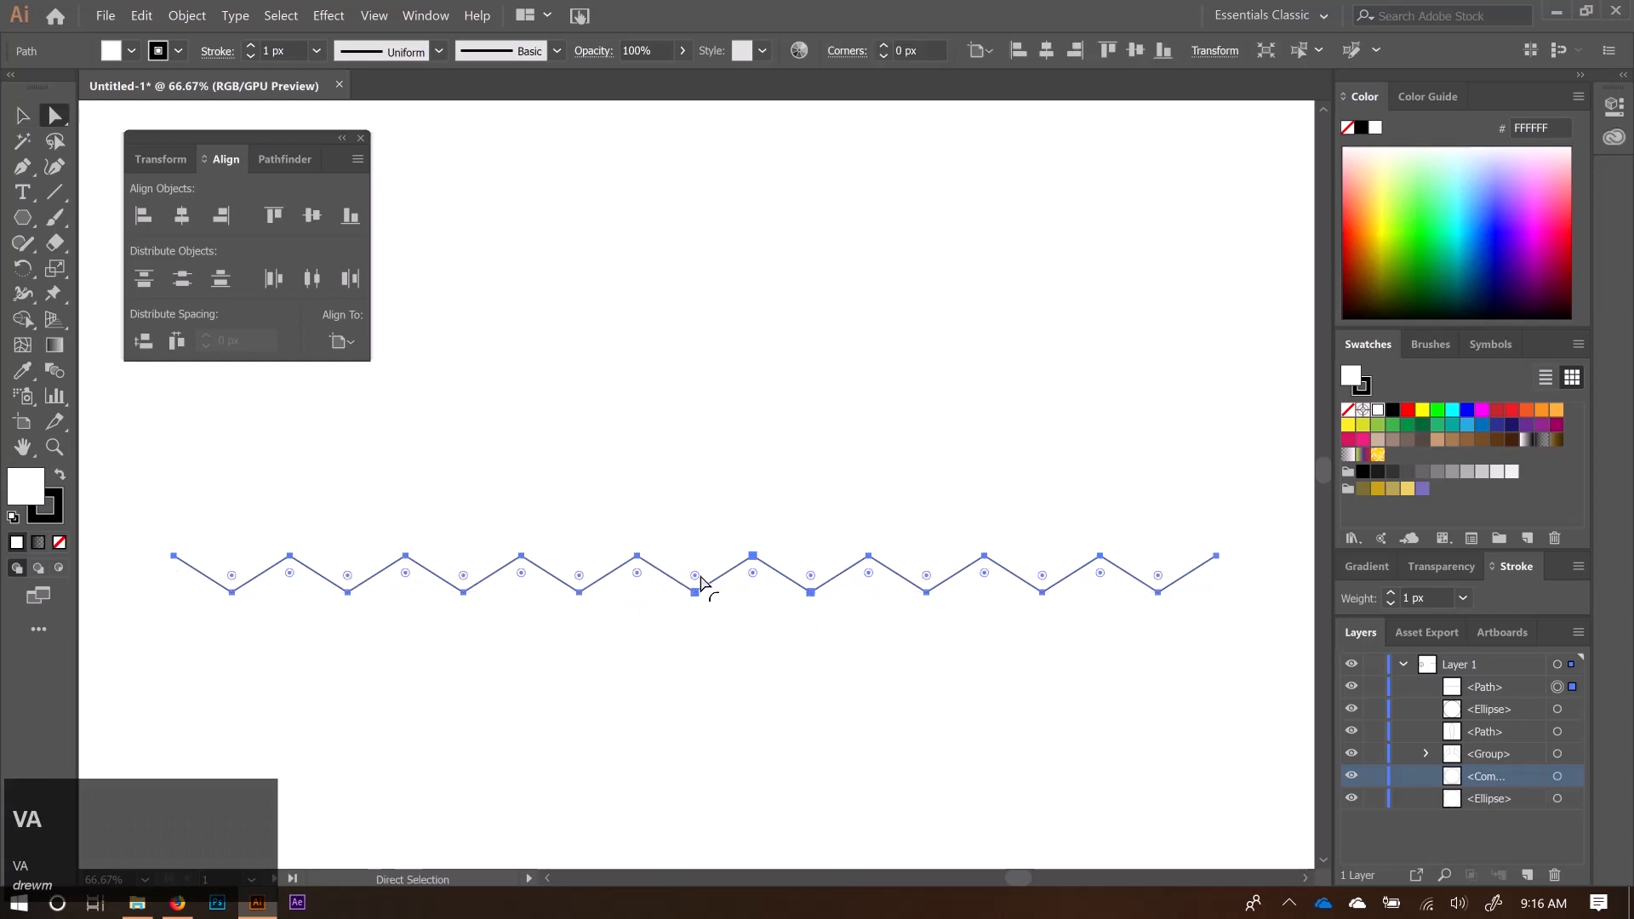
drag(636, 577, 646, 641)
key(v)
click(902, 672)
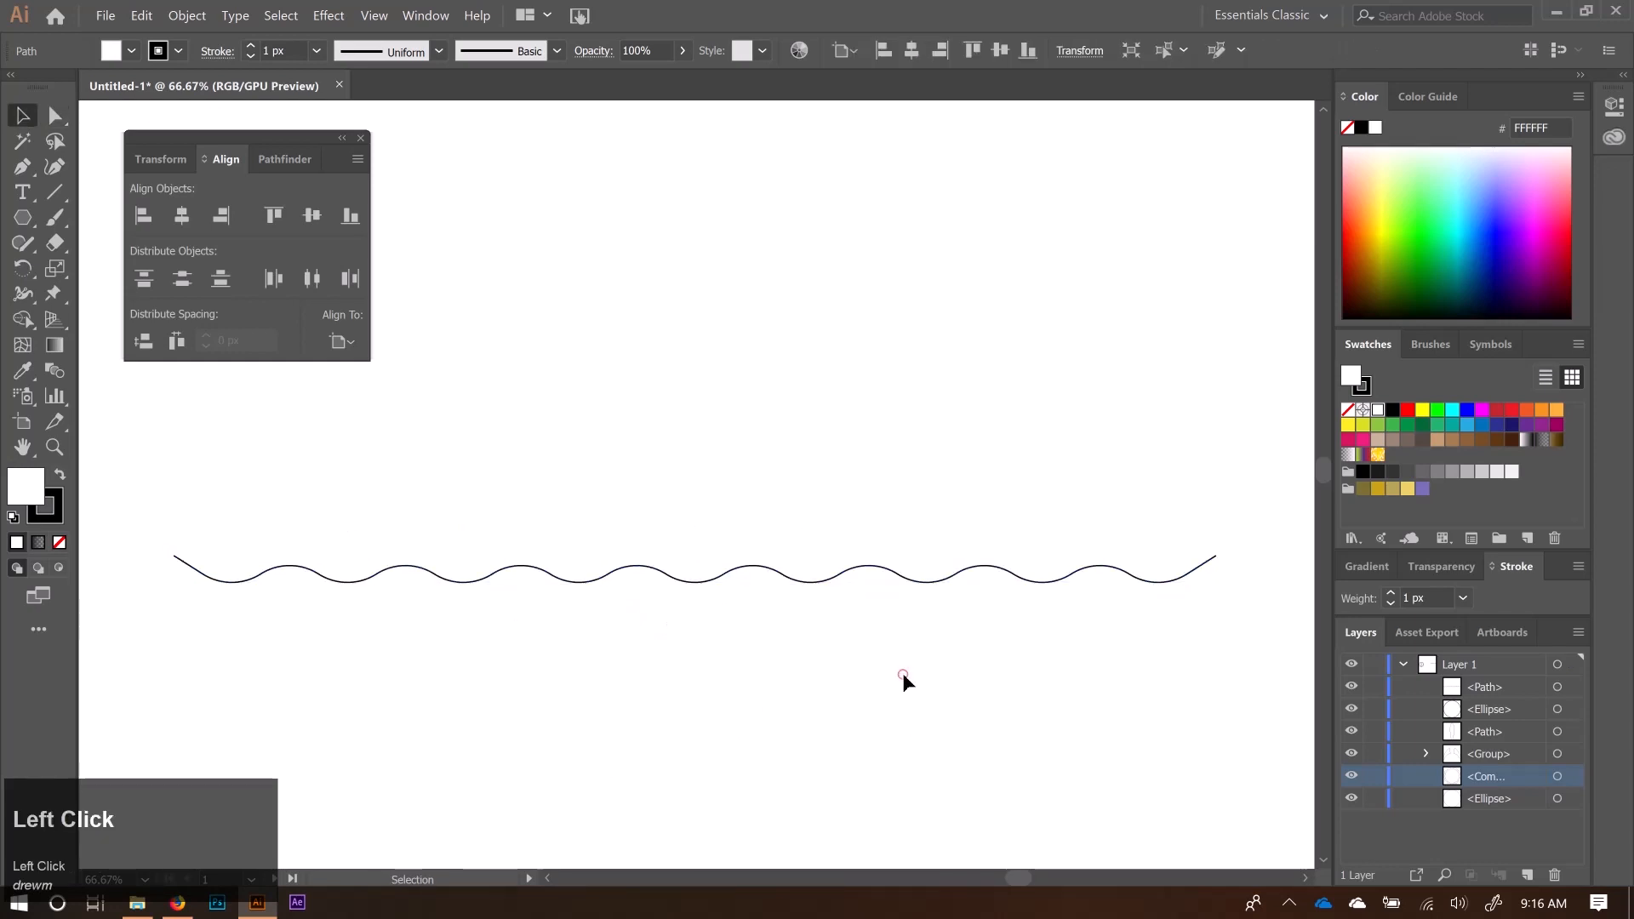
- Centre the shallow wavy path horizontally on the artboard and remove its fill
click(865, 566)
click(183, 218)
key(ctrl+0)
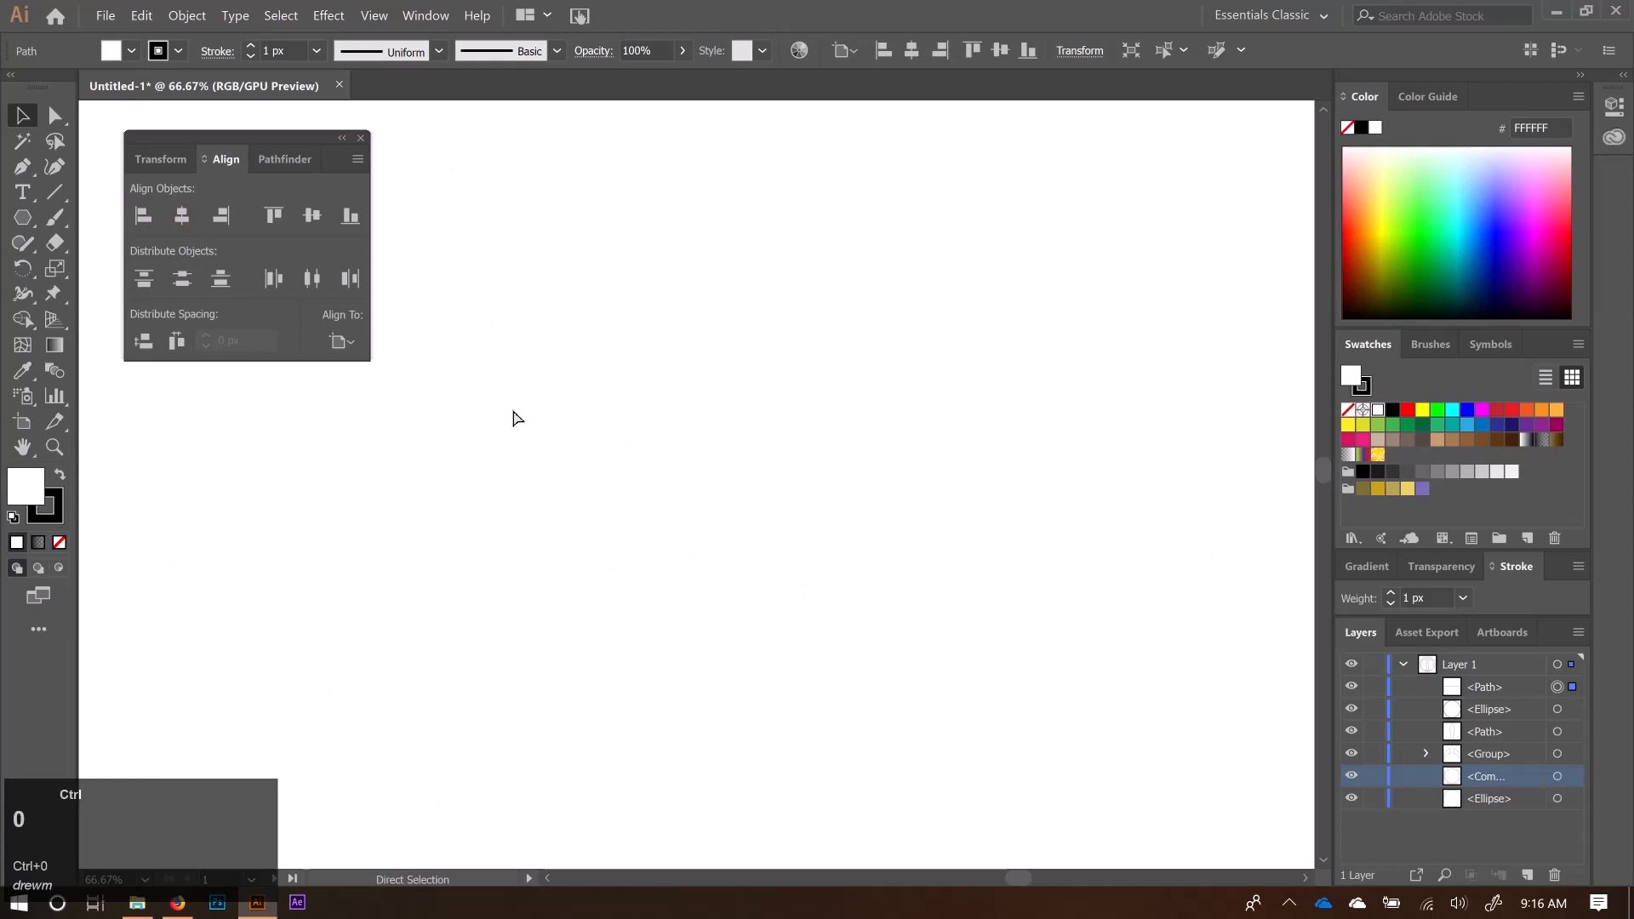
scroll(724, 454, up, 9)
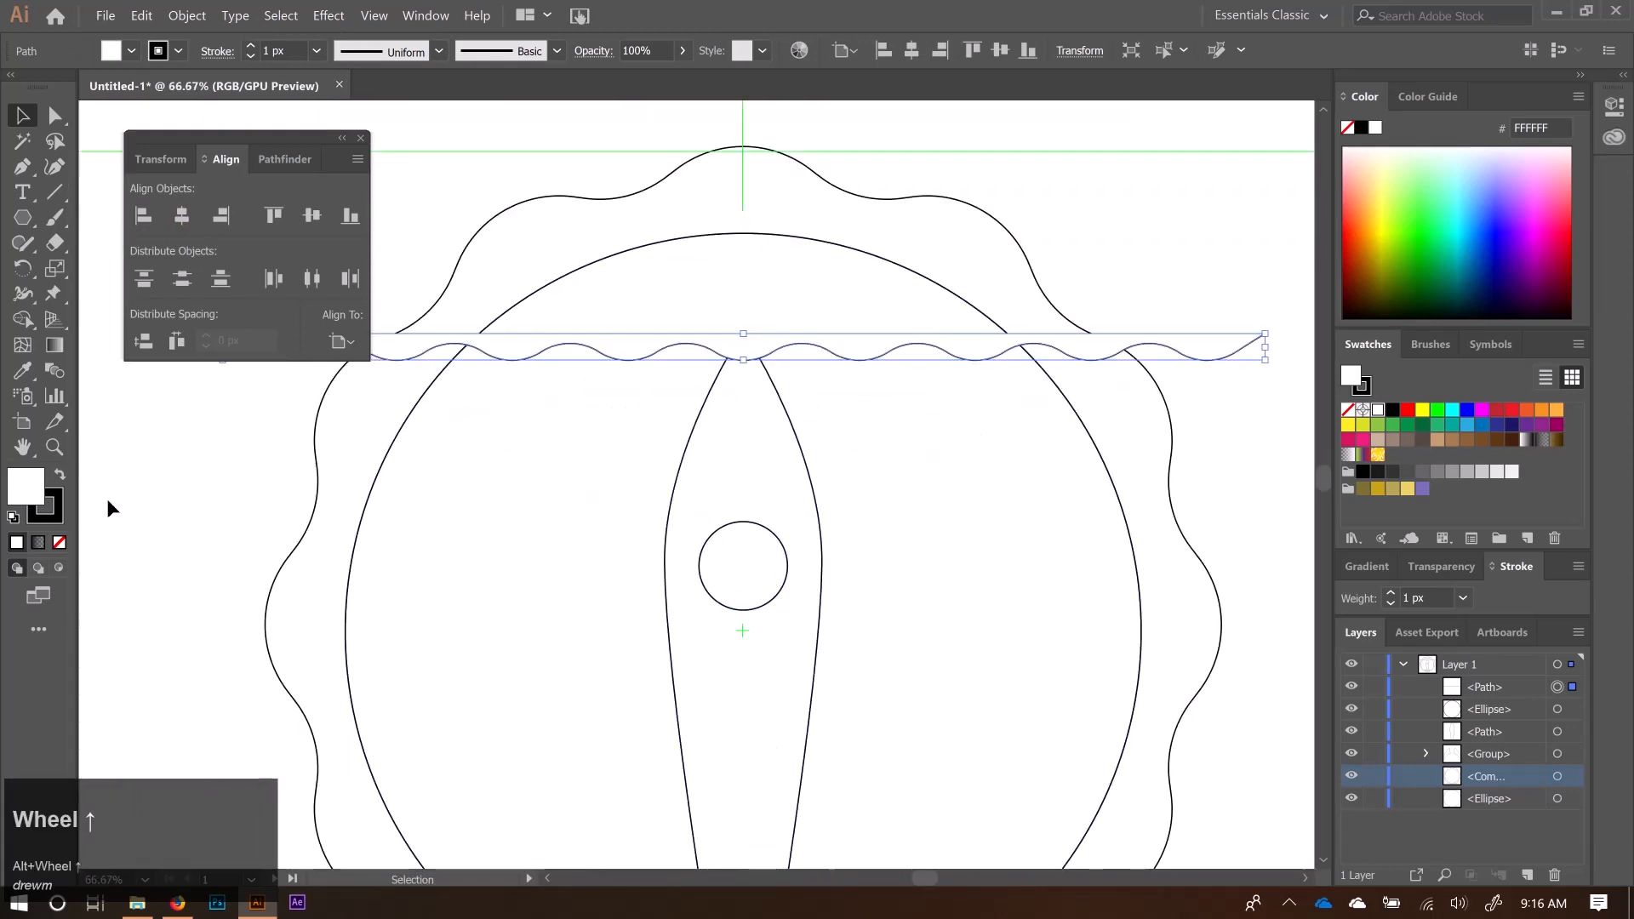
click(60, 542)
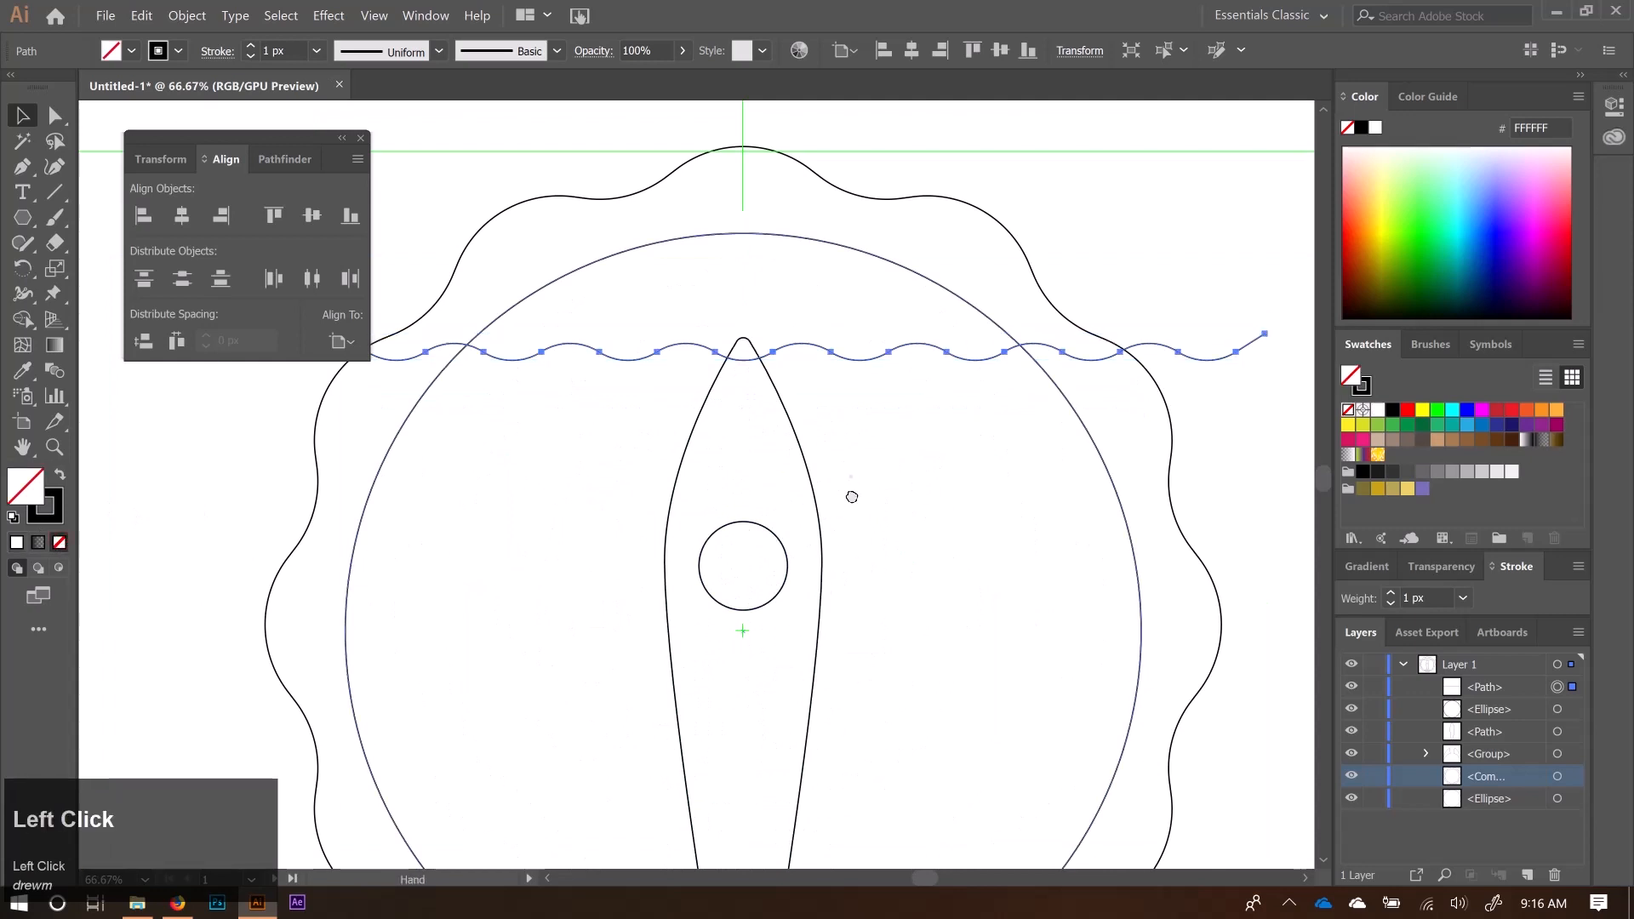
- Move the wavy path straight up so its middle trough touches the top of the large circle
drag(850, 481, 850, 628)
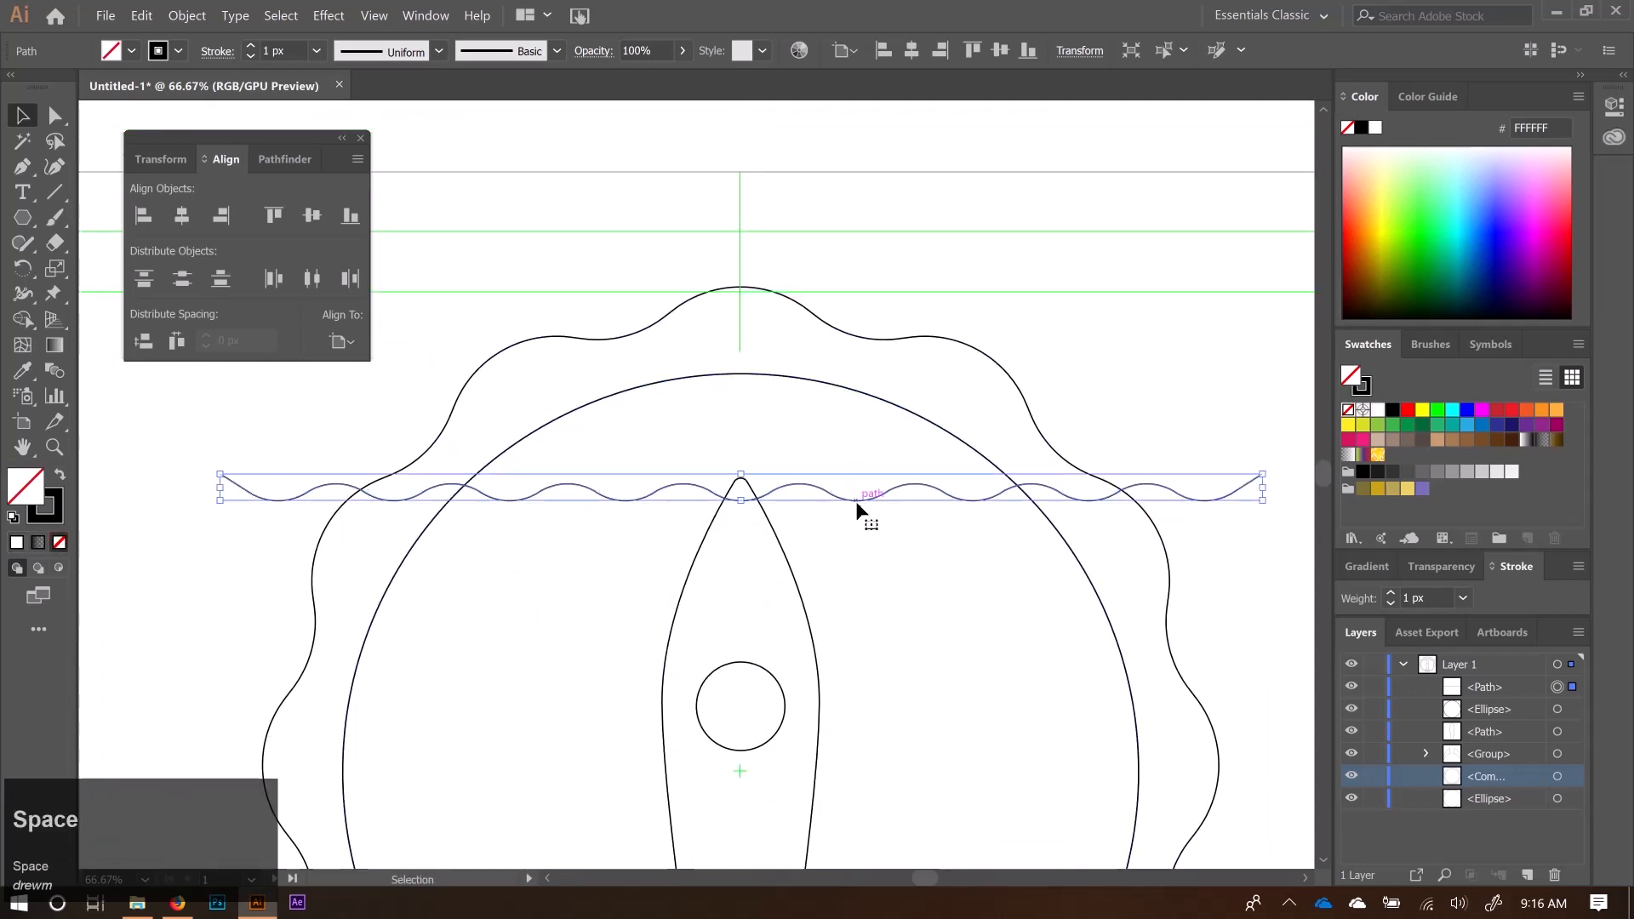
scroll(861, 503, up, 2)
scroll(774, 528, down, 3)
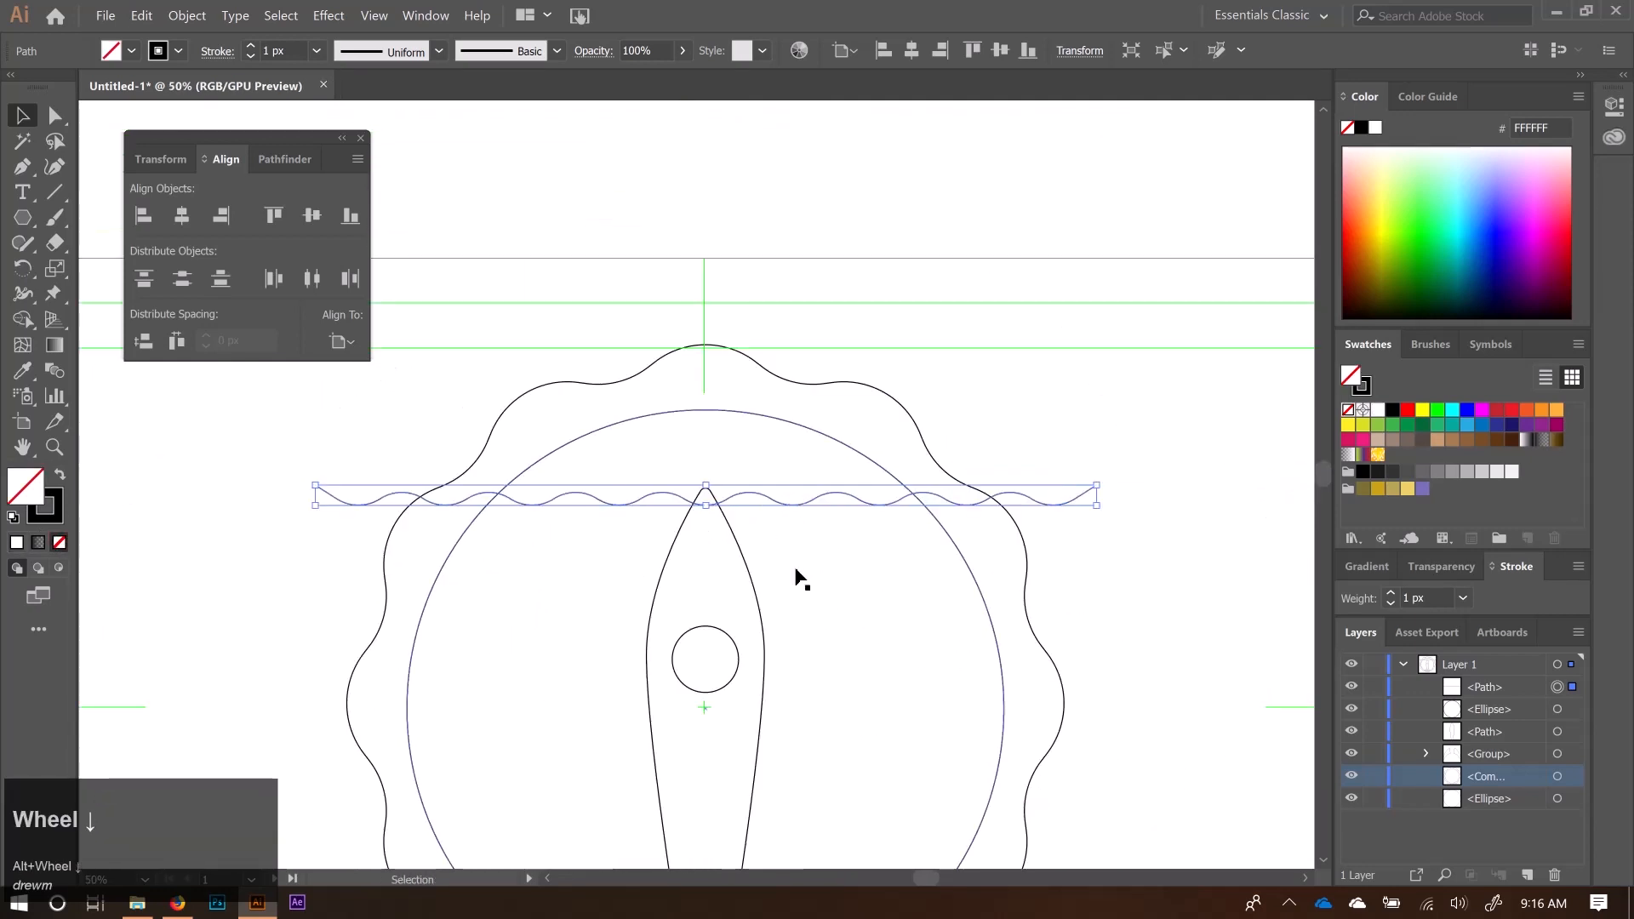
drag(770, 656, 746, 463)
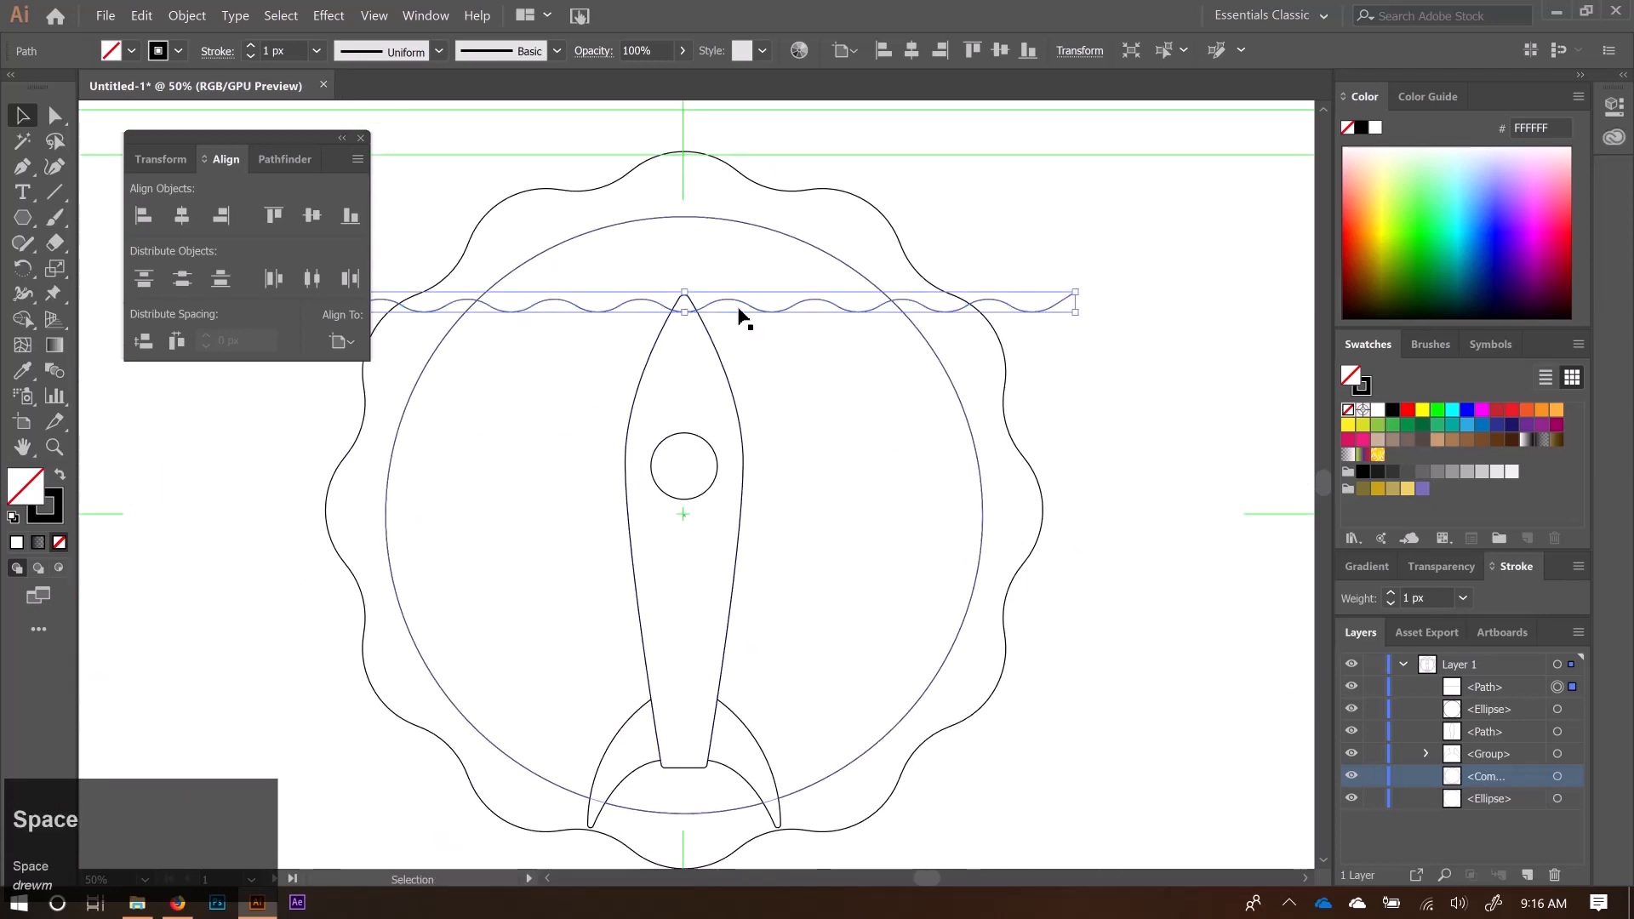
drag(738, 307, 746, 669)
scroll(744, 727, down, 1)
scroll(746, 728, up, 4)
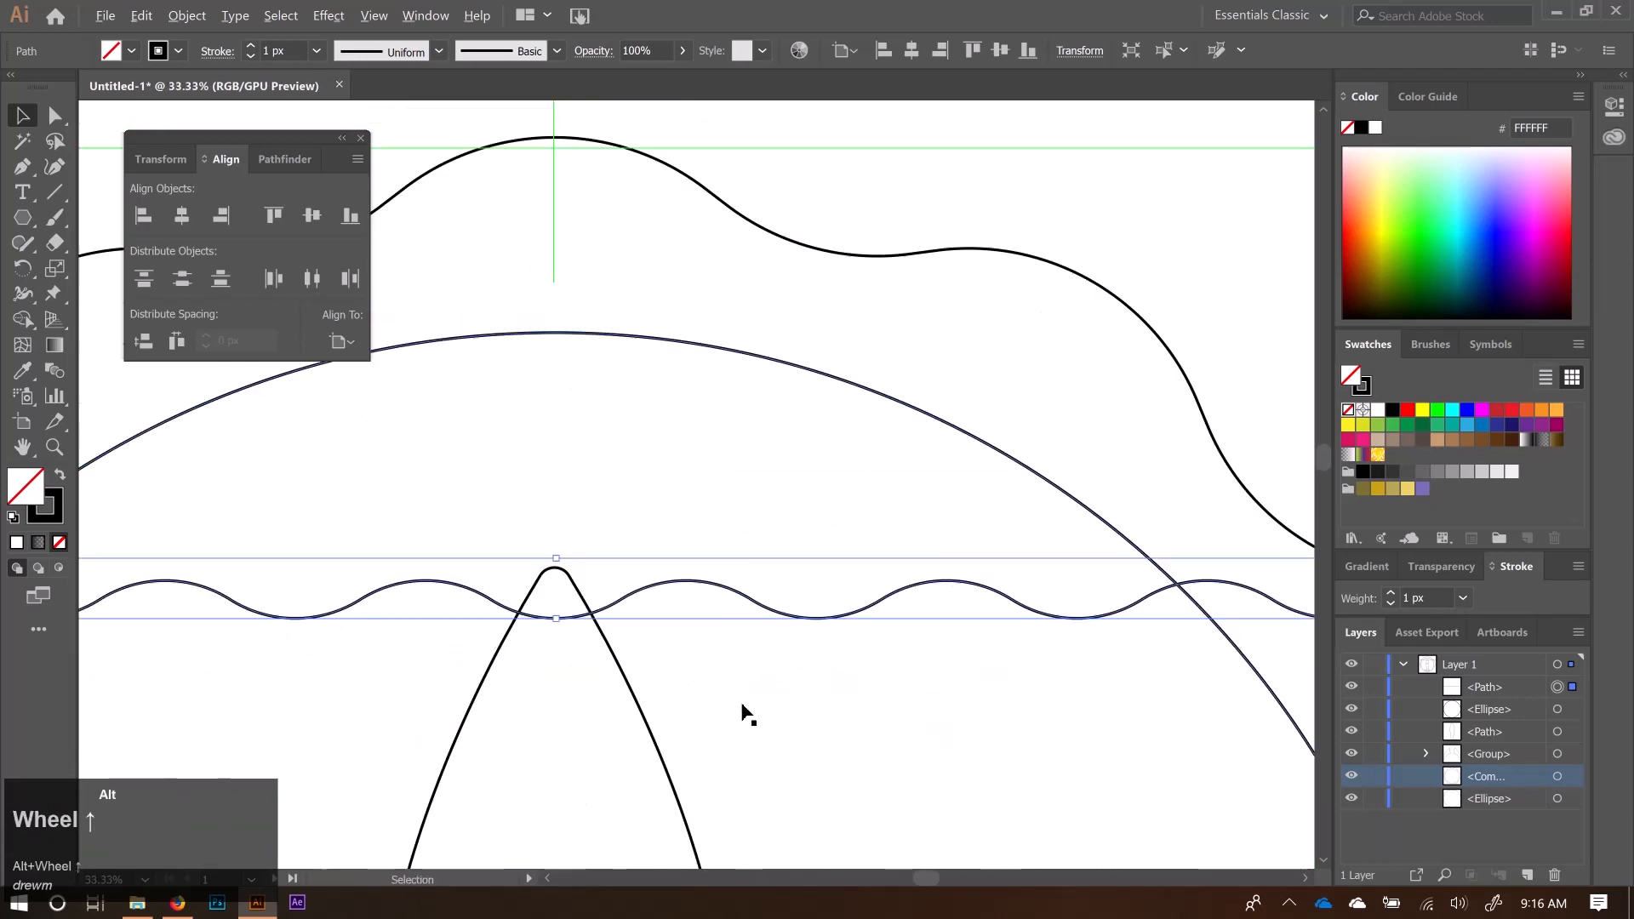
drag(645, 600, 788, 604)
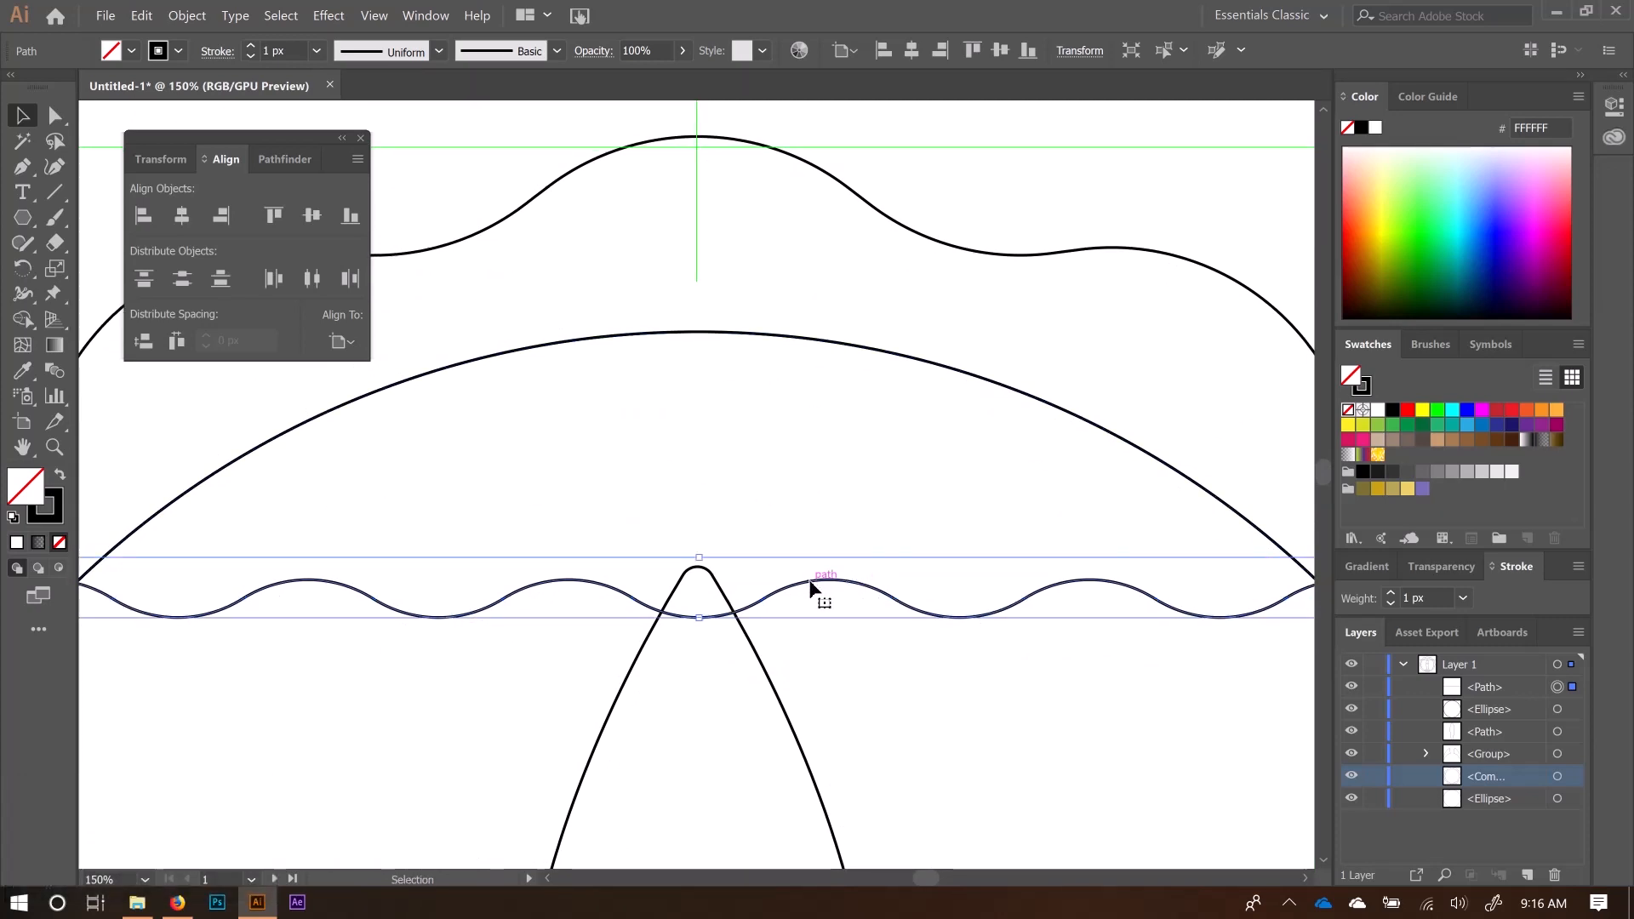
drag(810, 584, 823, 305)
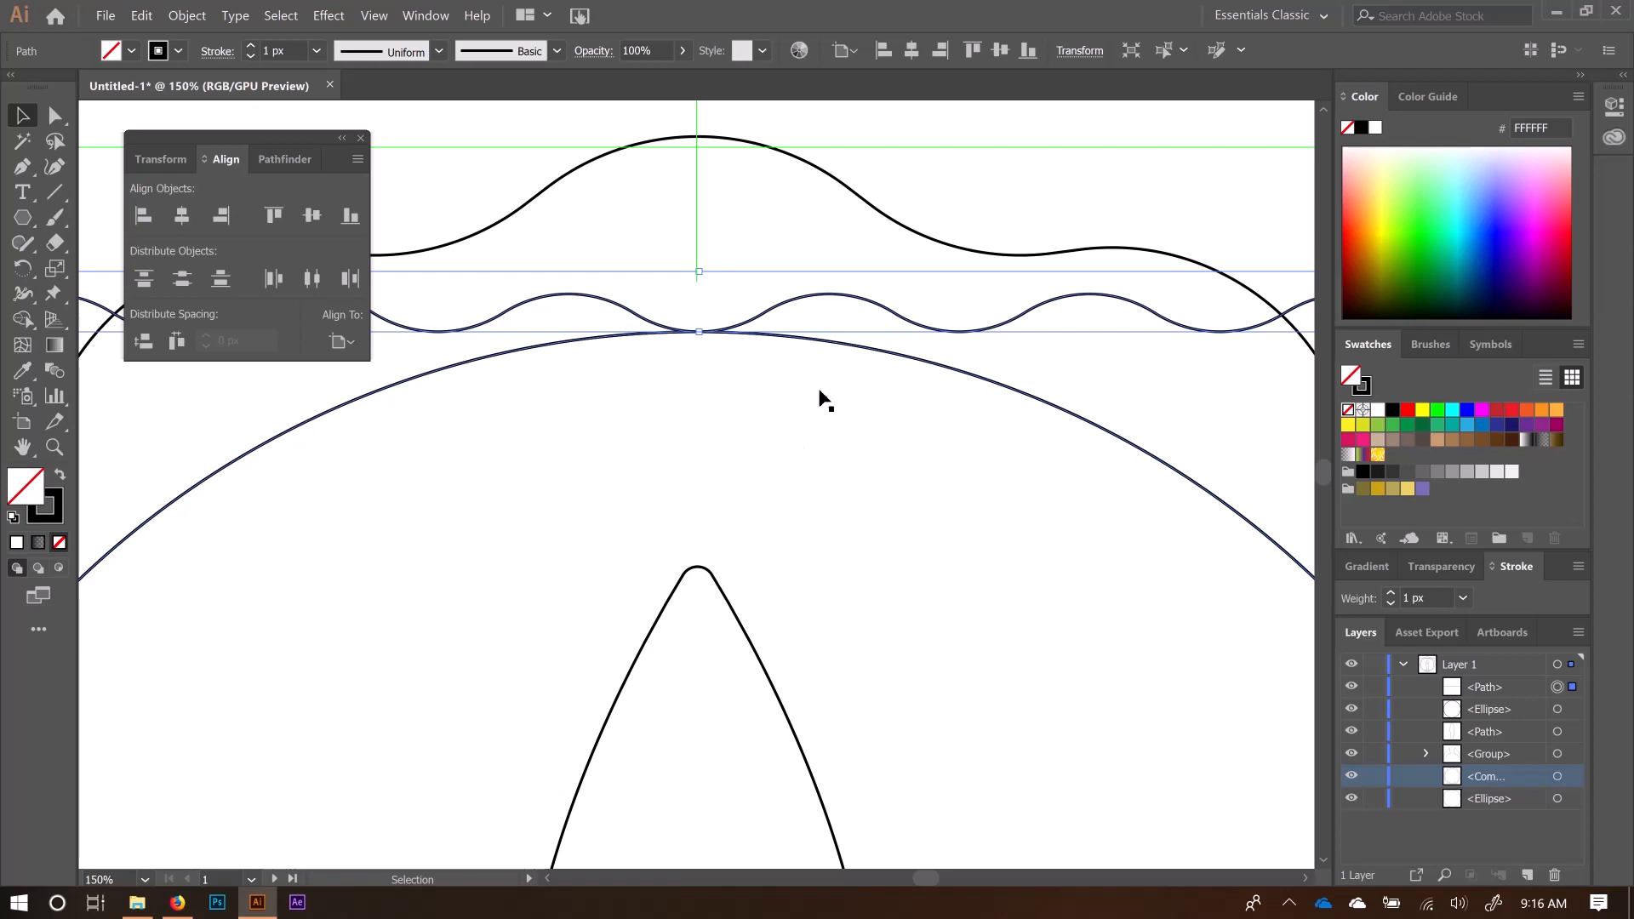
- Duplicate the wavy path straight down so the copy crosses the rocket's fin tips at the large circle's bottom edge
scroll(833, 401, down, 3)
key(space)
drag(931, 600, 767, 380)
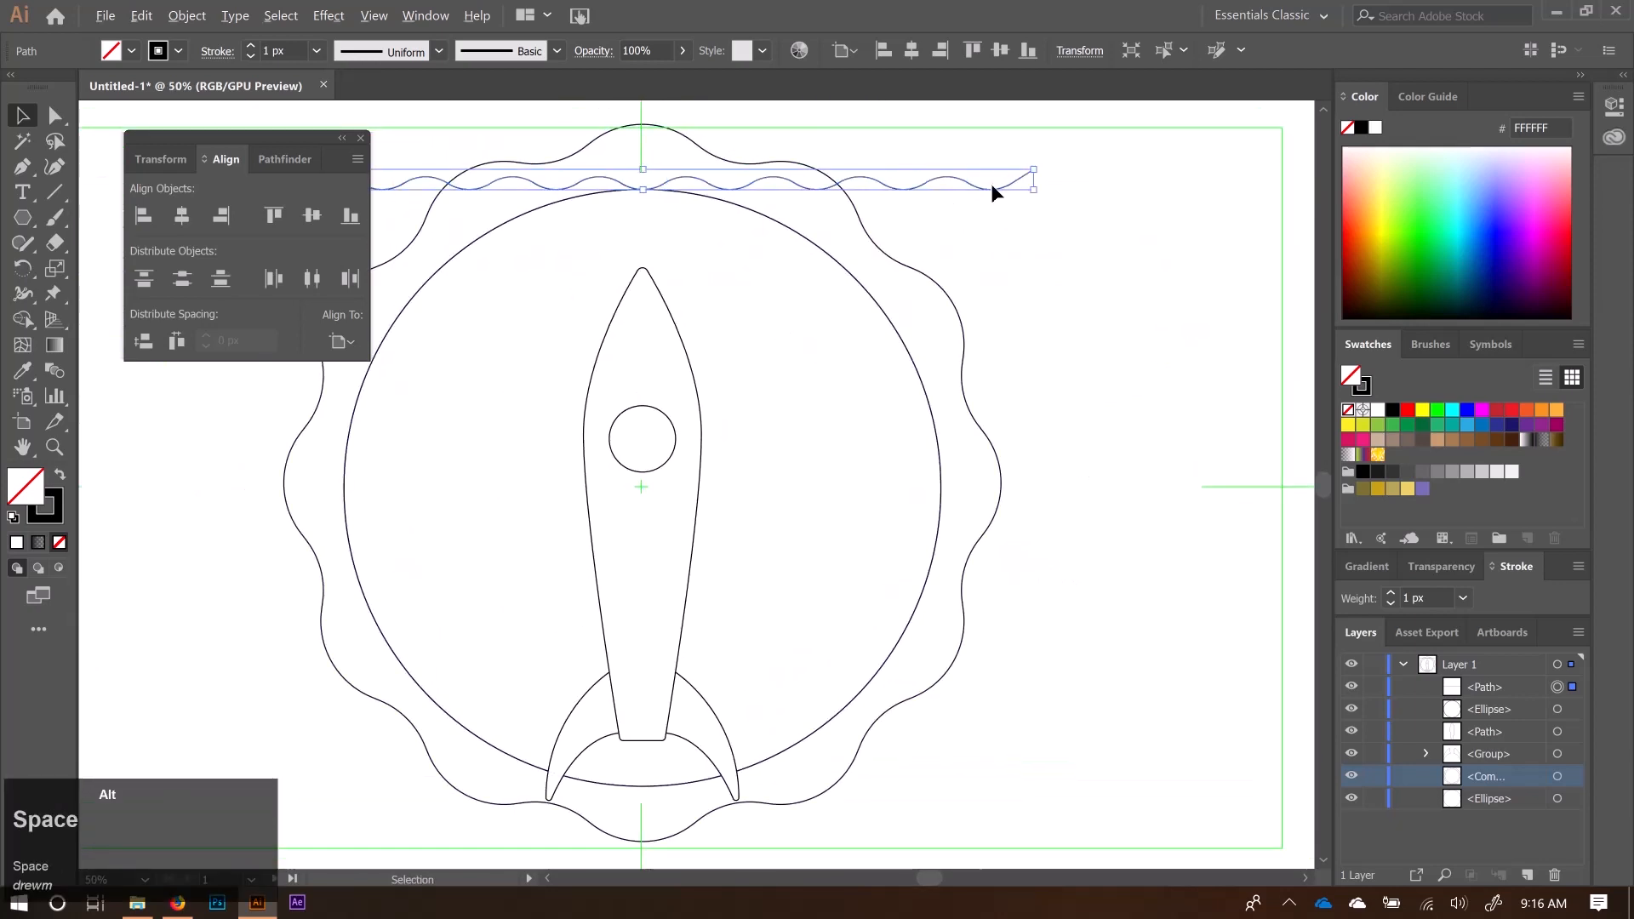
mouse_move(994, 189)
mouse_down()
mouse_move(986, 764)
mouse_move(1009, 804)
mouse_up()
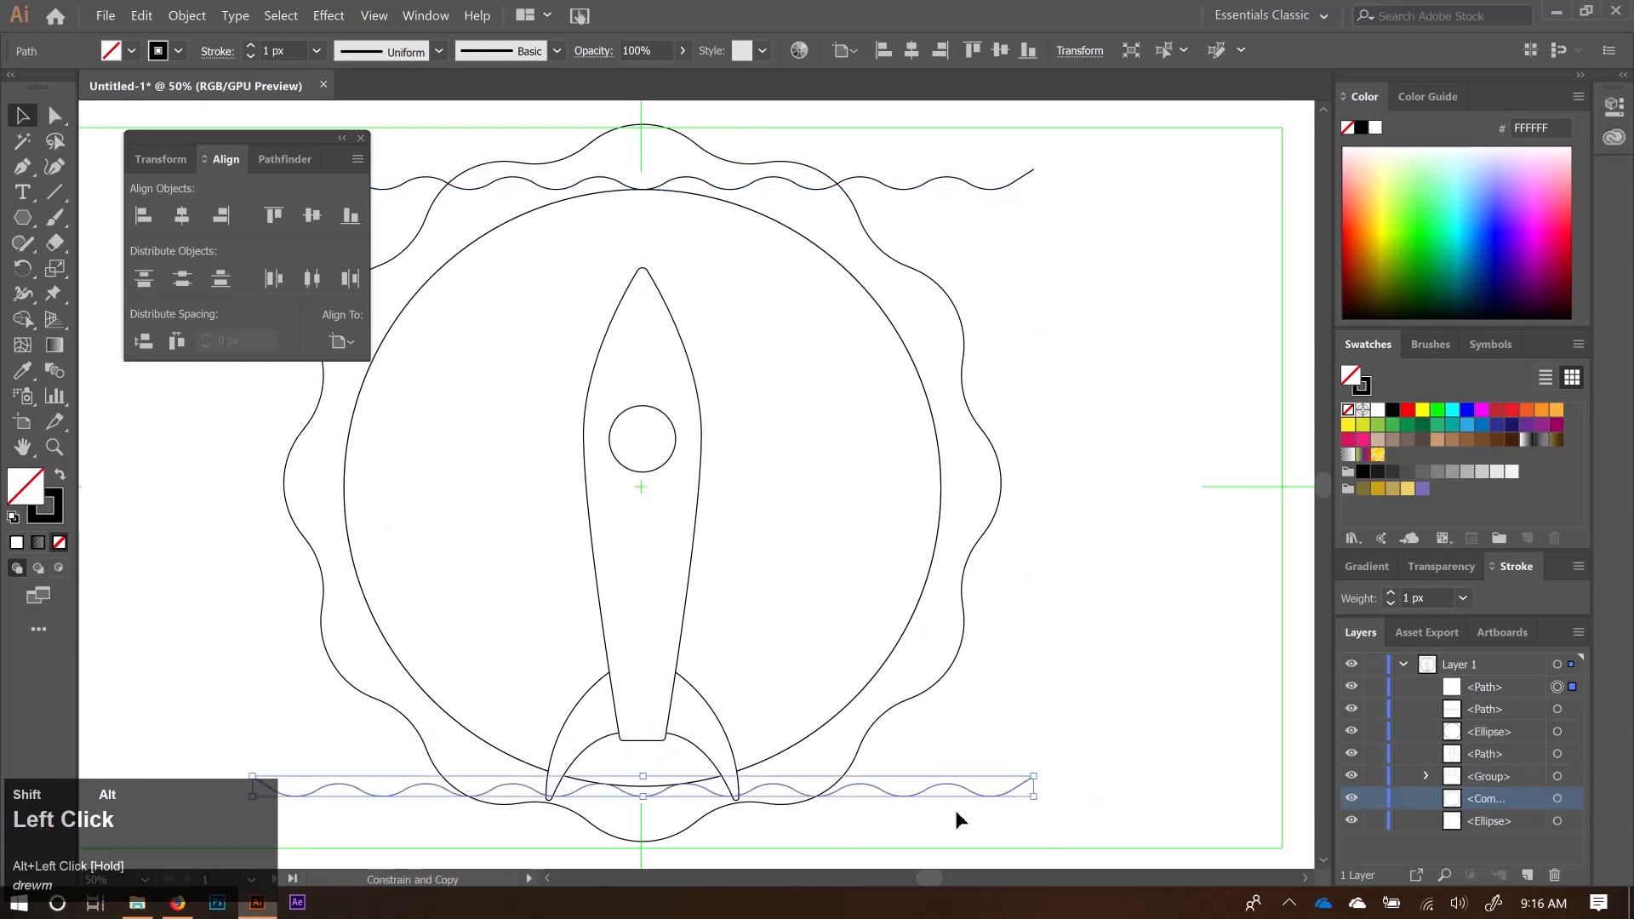
drag(565, 791, 594, 614)
scroll(700, 630, up, 3)
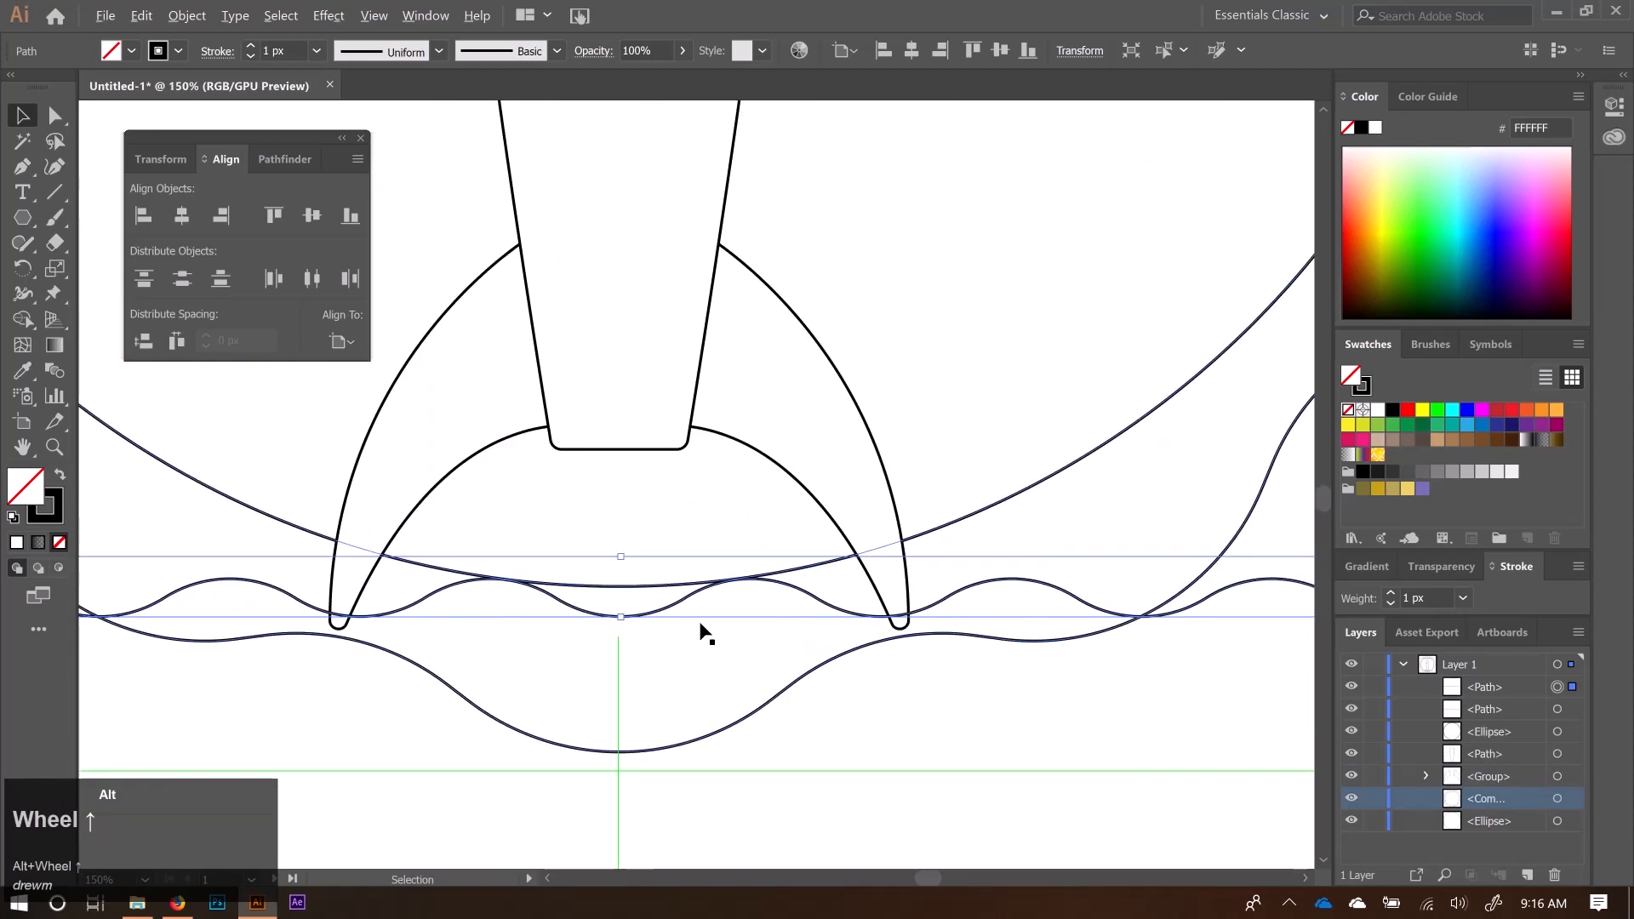
scroll(700, 630, up, 2)
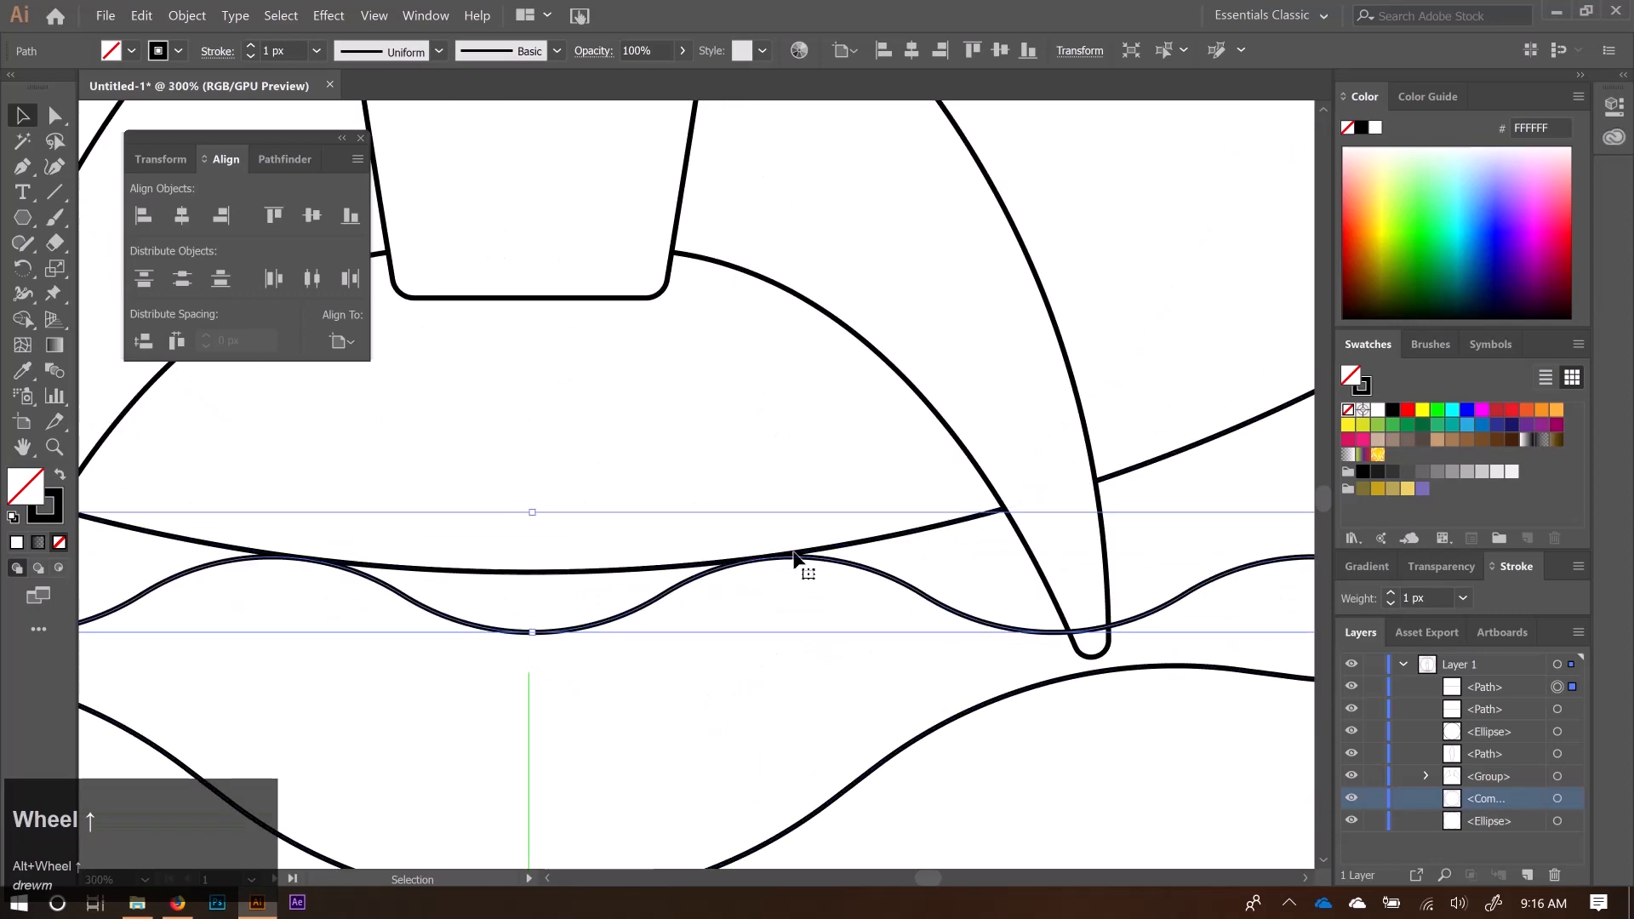
- Blend the upper and lower wavy paths to fill the space between them with wavy lines
scroll(843, 555, down, 5)
mouse_move(952, 317)
mouse_down()
mouse_move(781, 677)
mouse_move(760, 589)
mouse_up()
click(1026, 266)
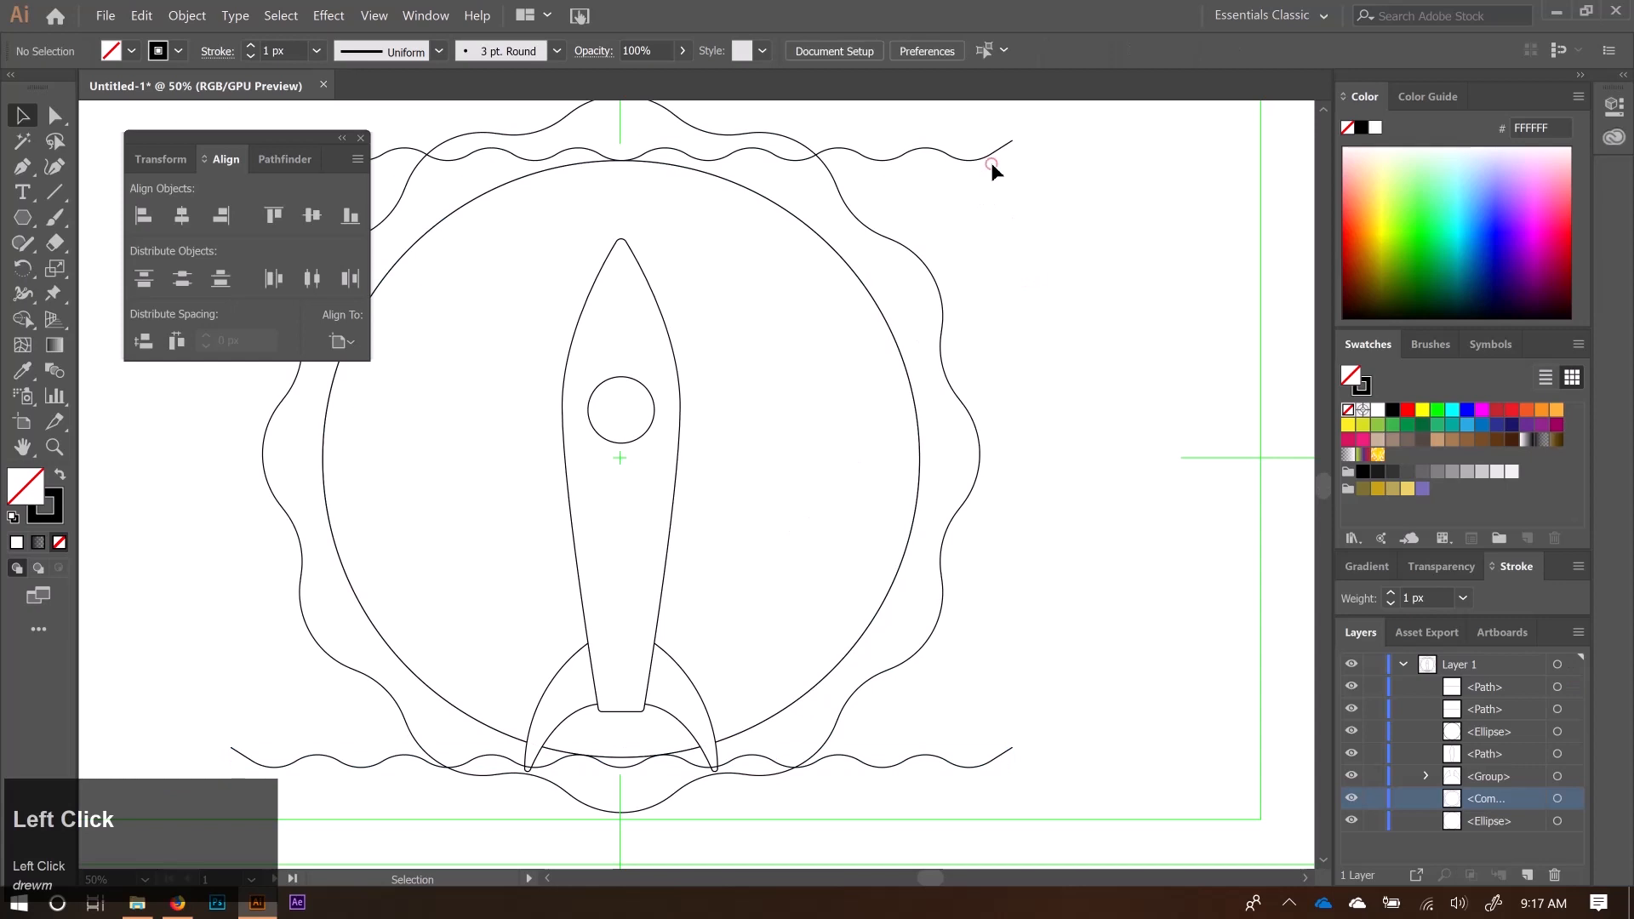
shift+click(968, 160)
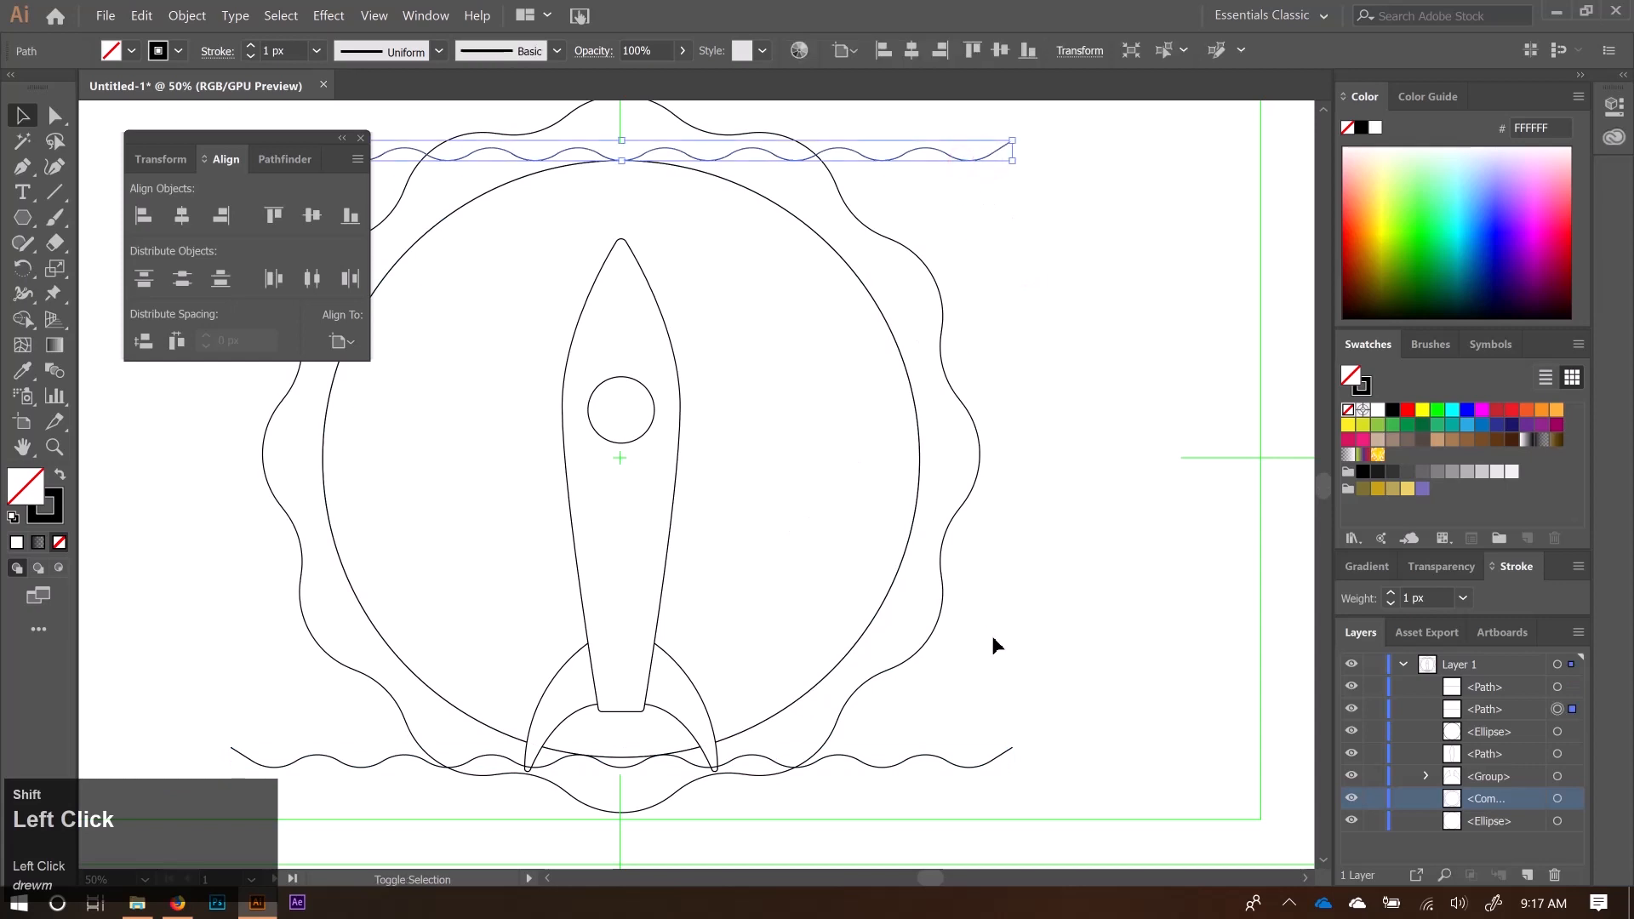
shift+click(998, 752)
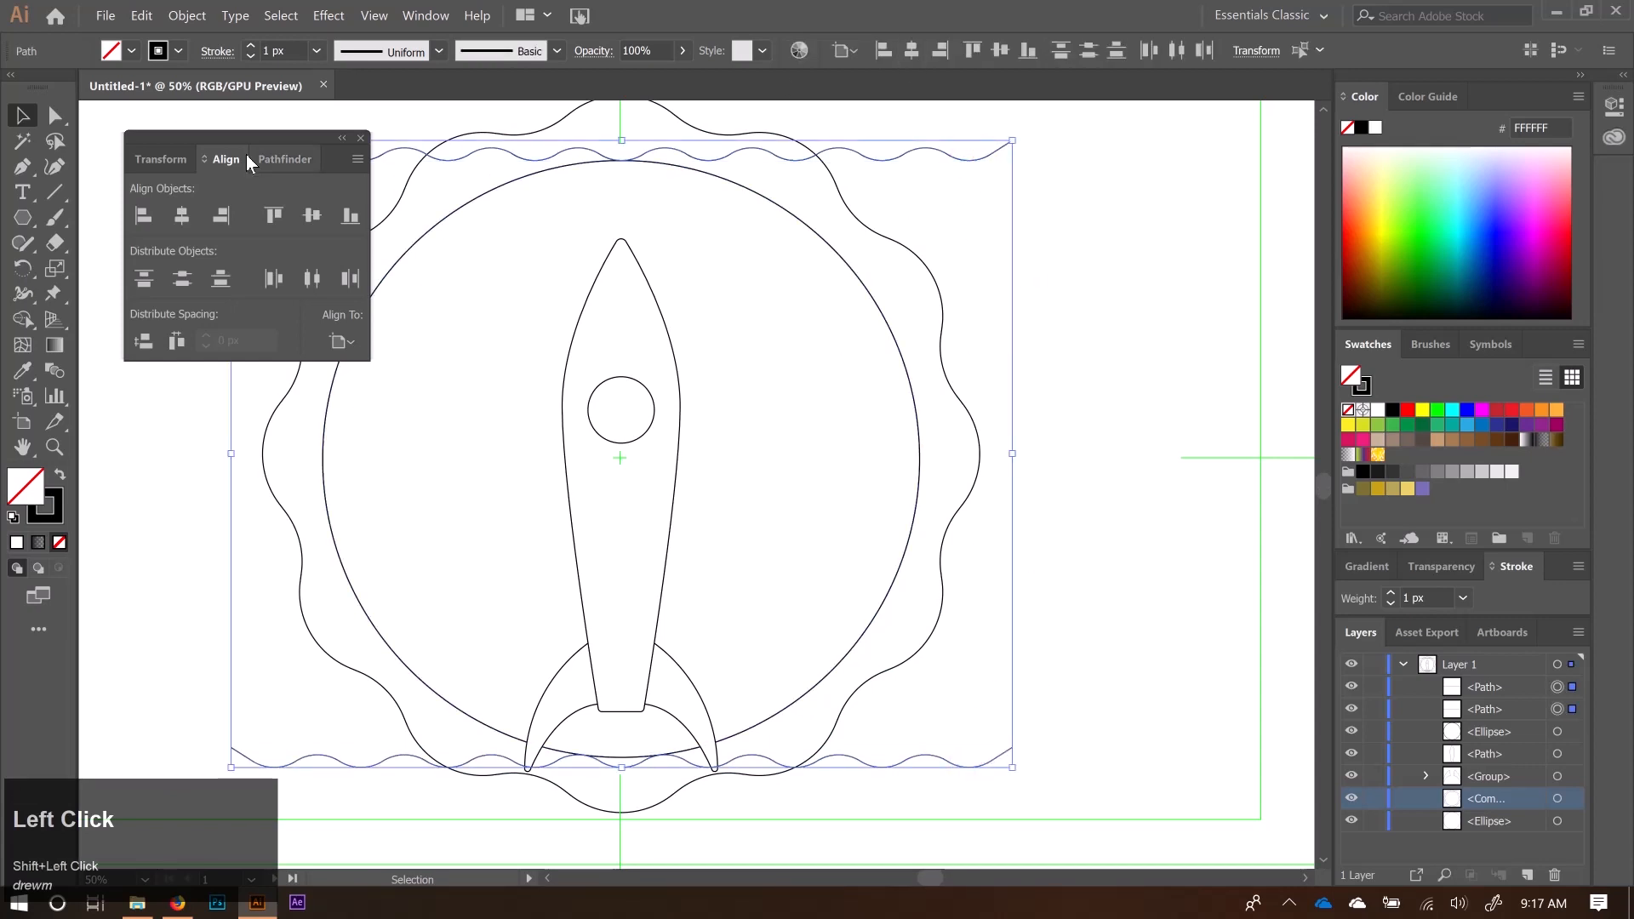
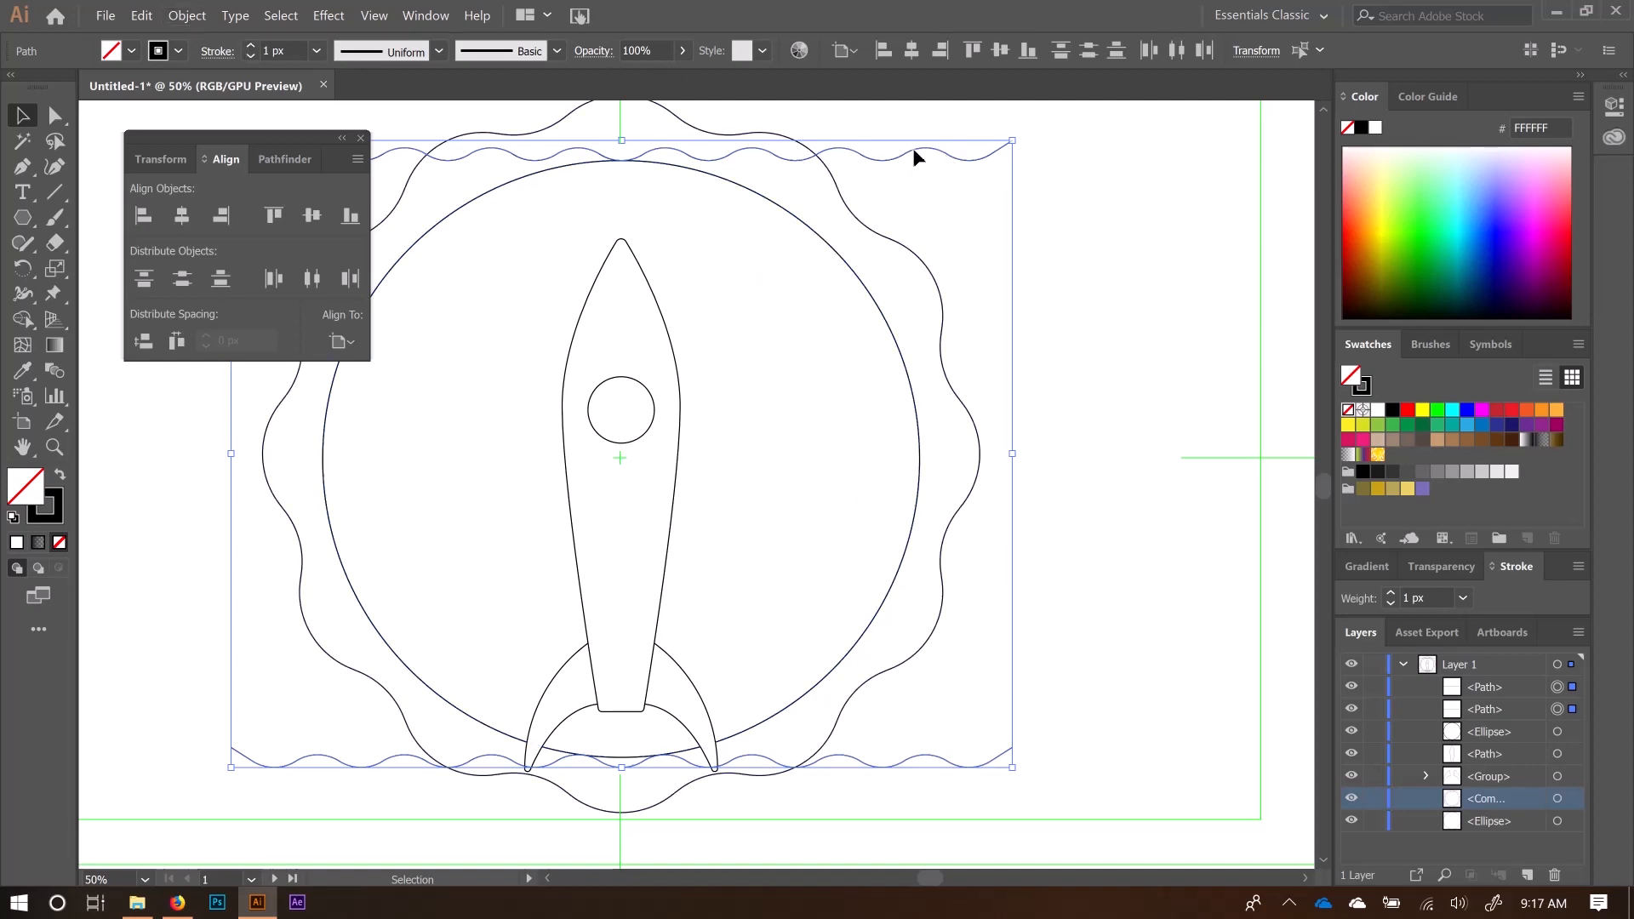
click(181, 17)
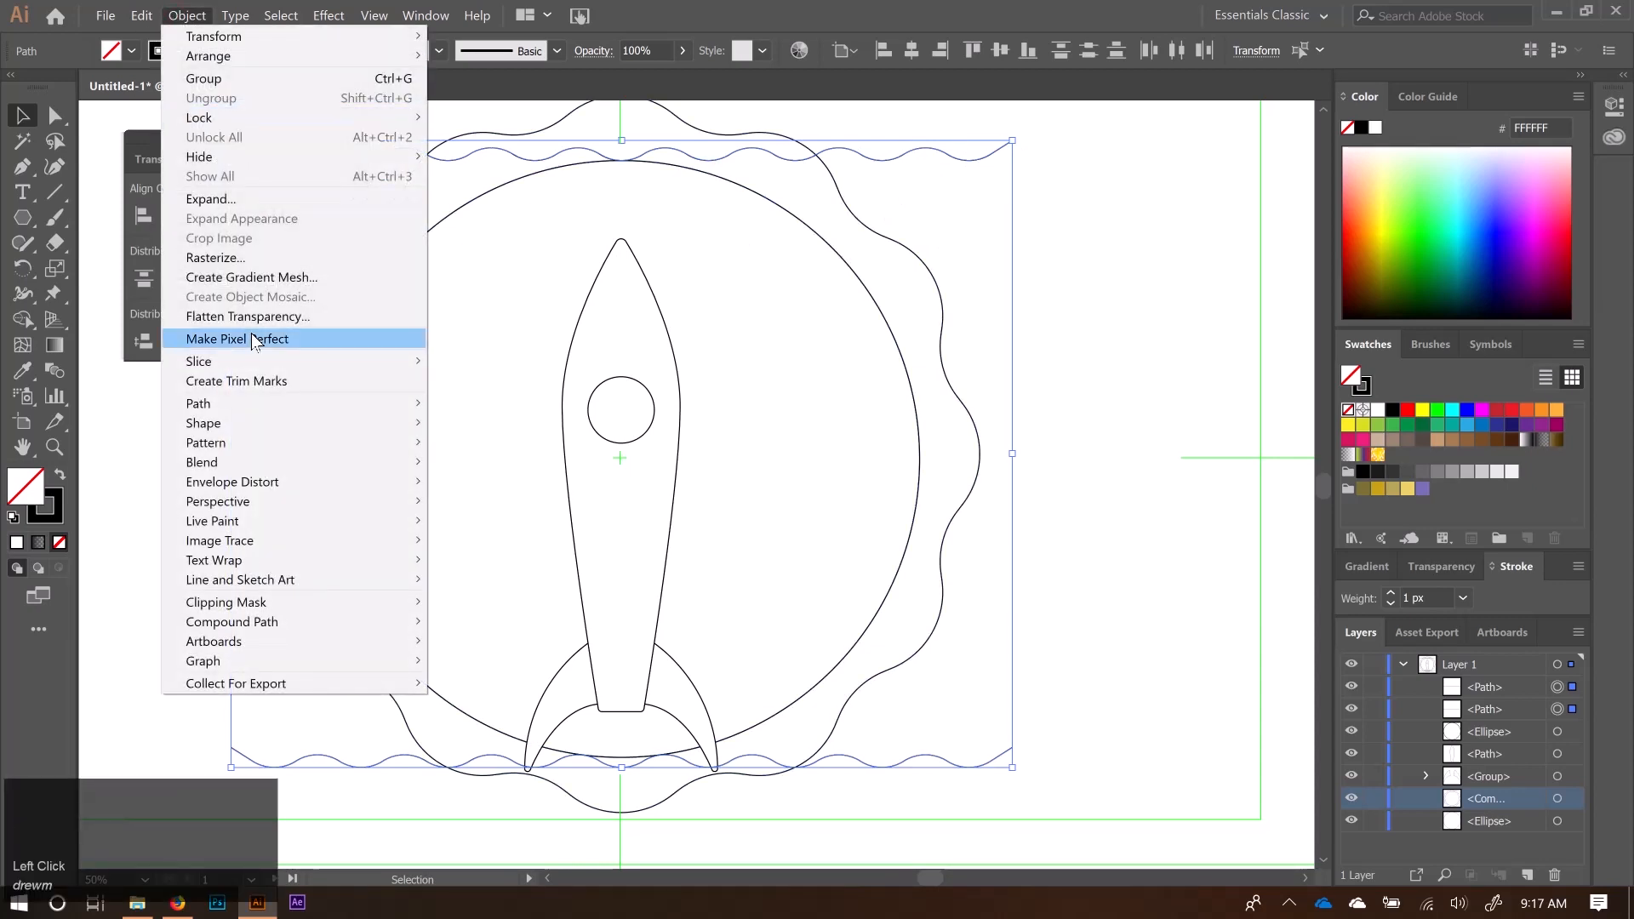
mouse_move(272, 462)
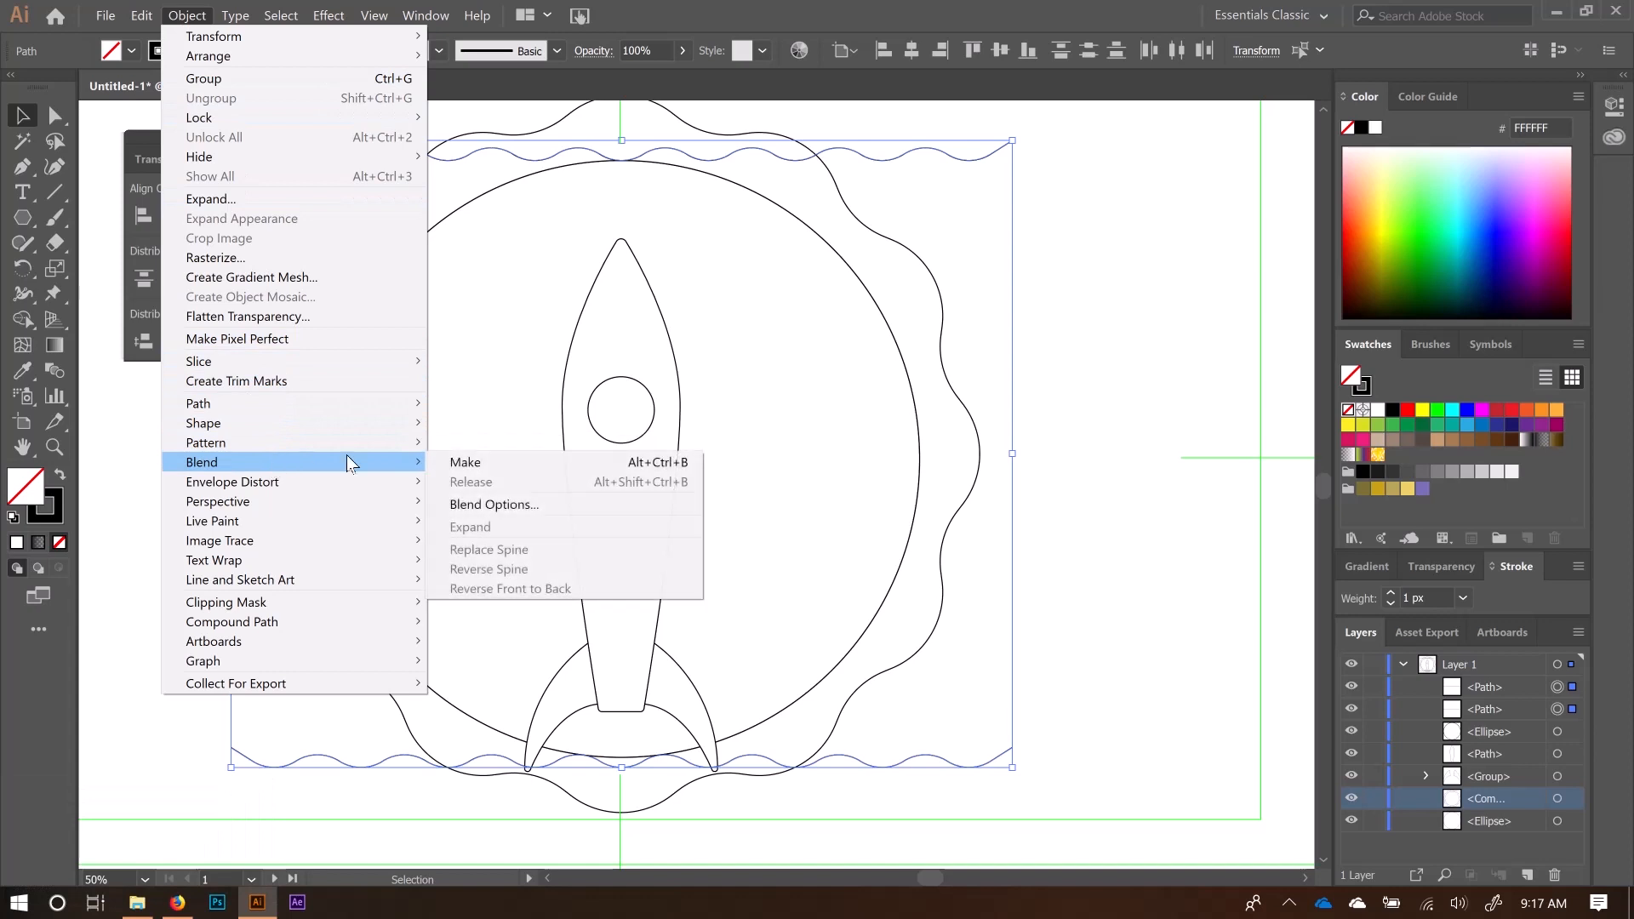
click(457, 461)
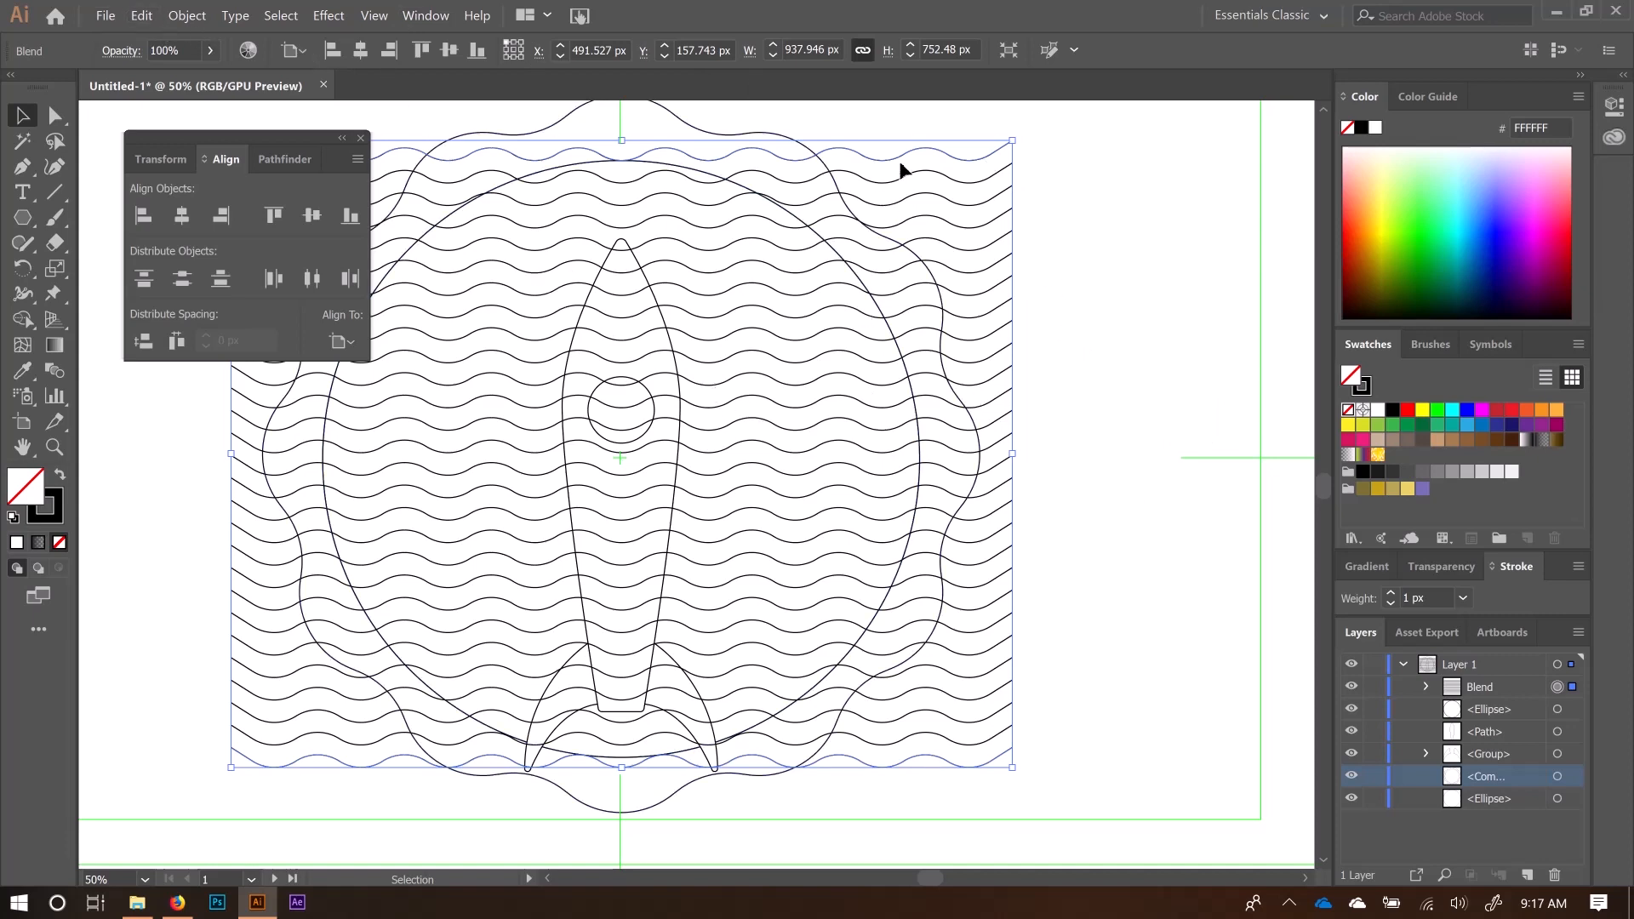
- Set the wavy-line blend's spacing to Specified Distance at 50 px with the preview turned on
click(186, 17)
mouse_move(224, 465)
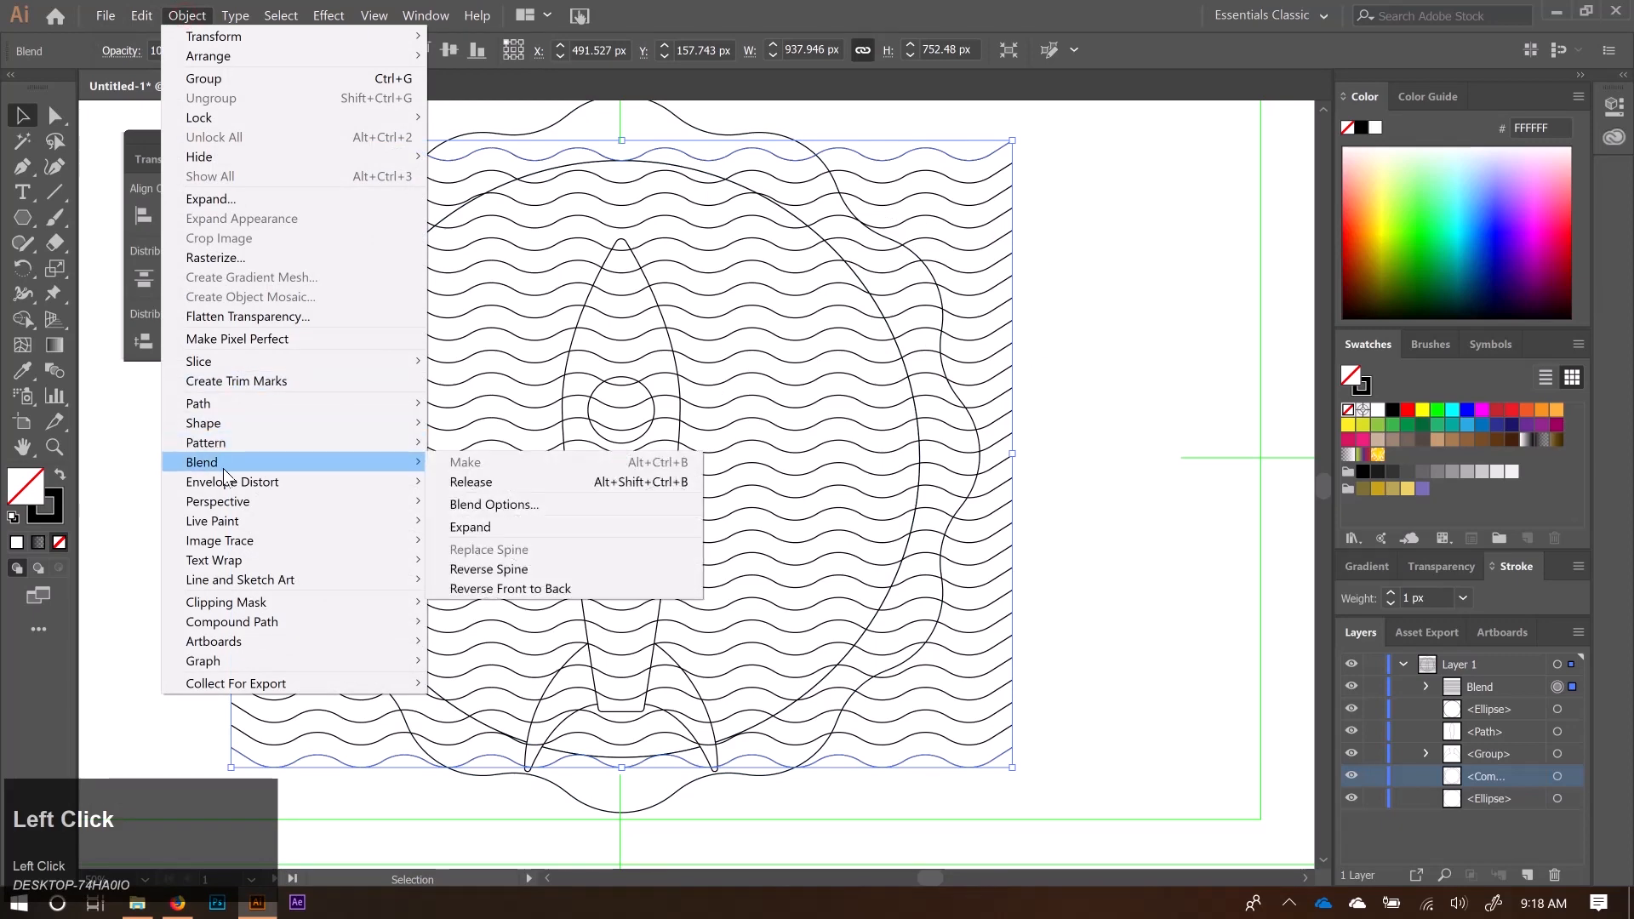
click(487, 506)
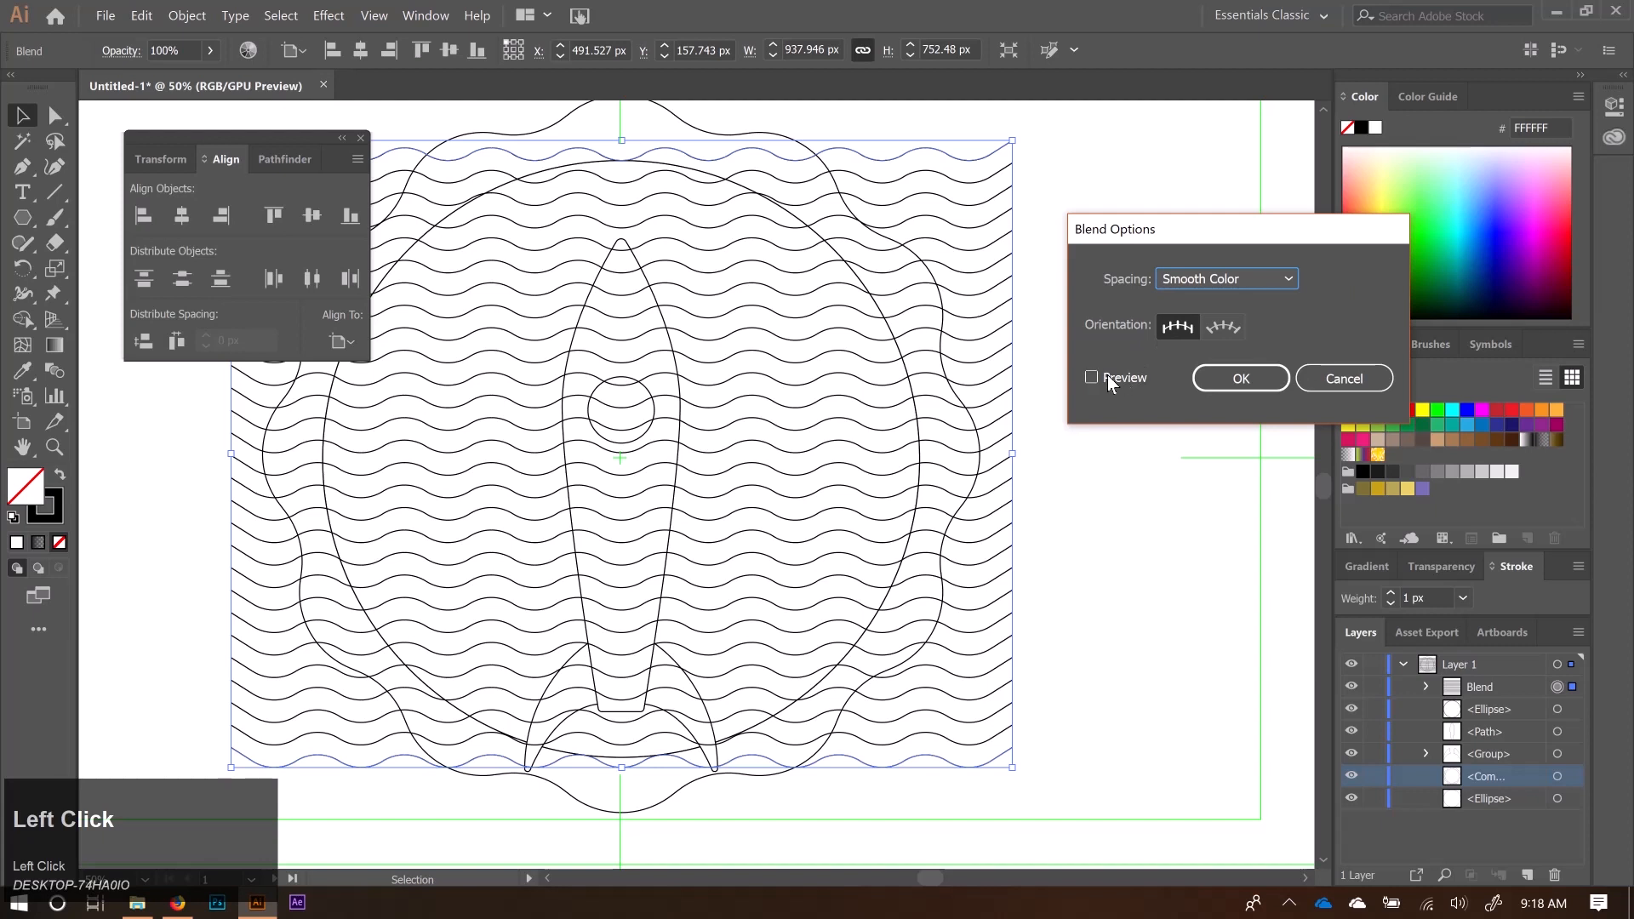
click(1107, 379)
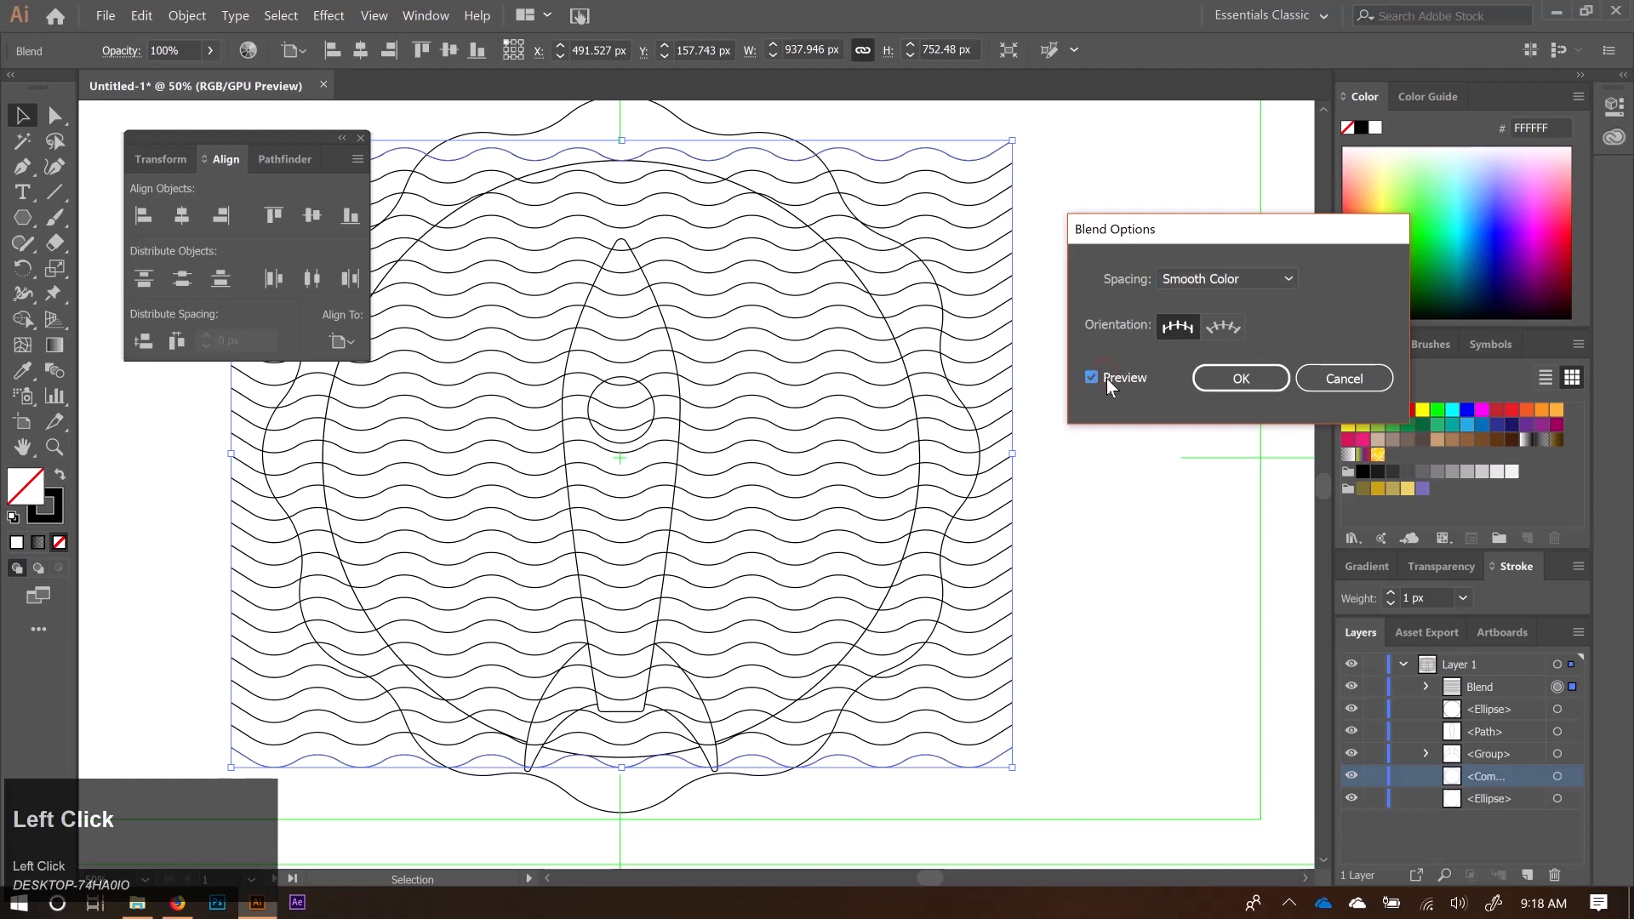
click(1284, 281)
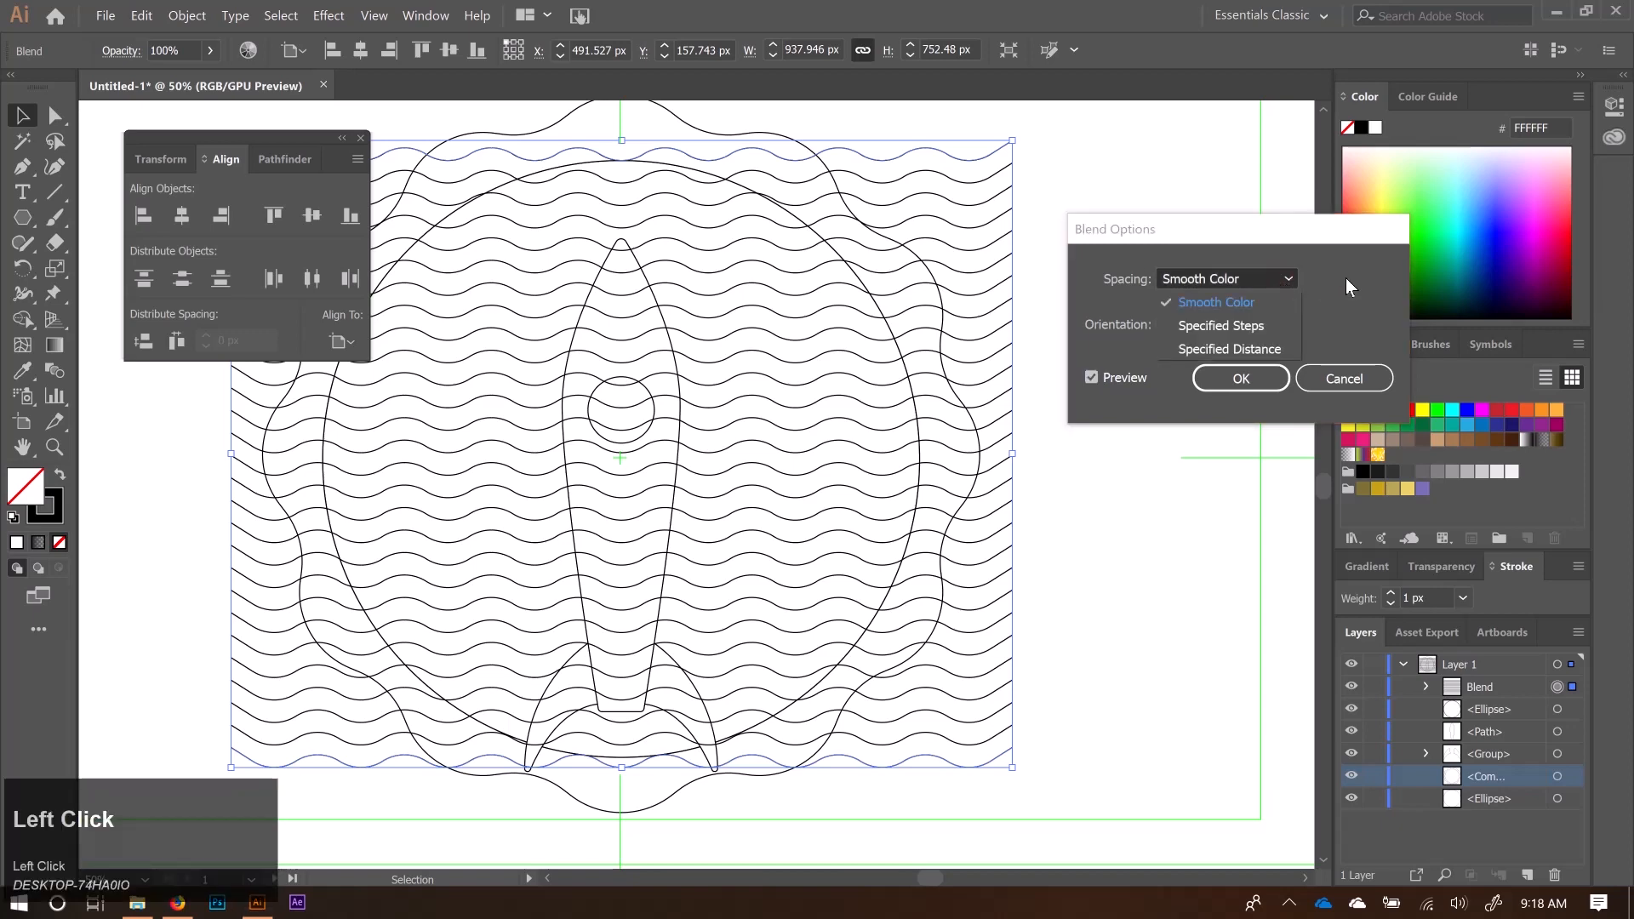
click(1265, 344)
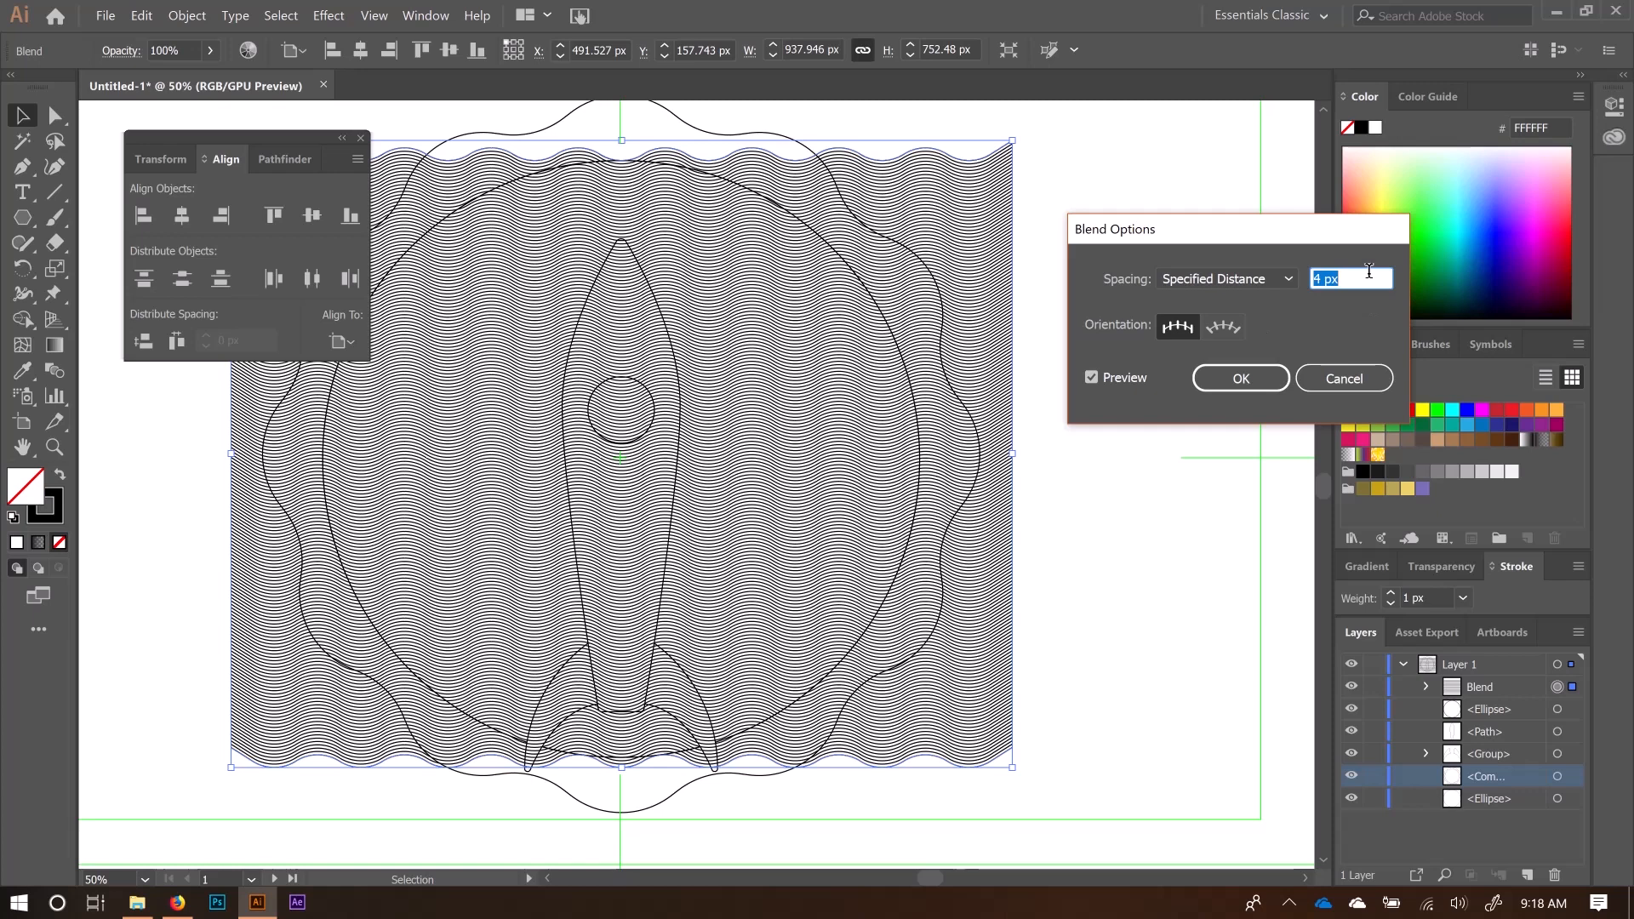
text(50)
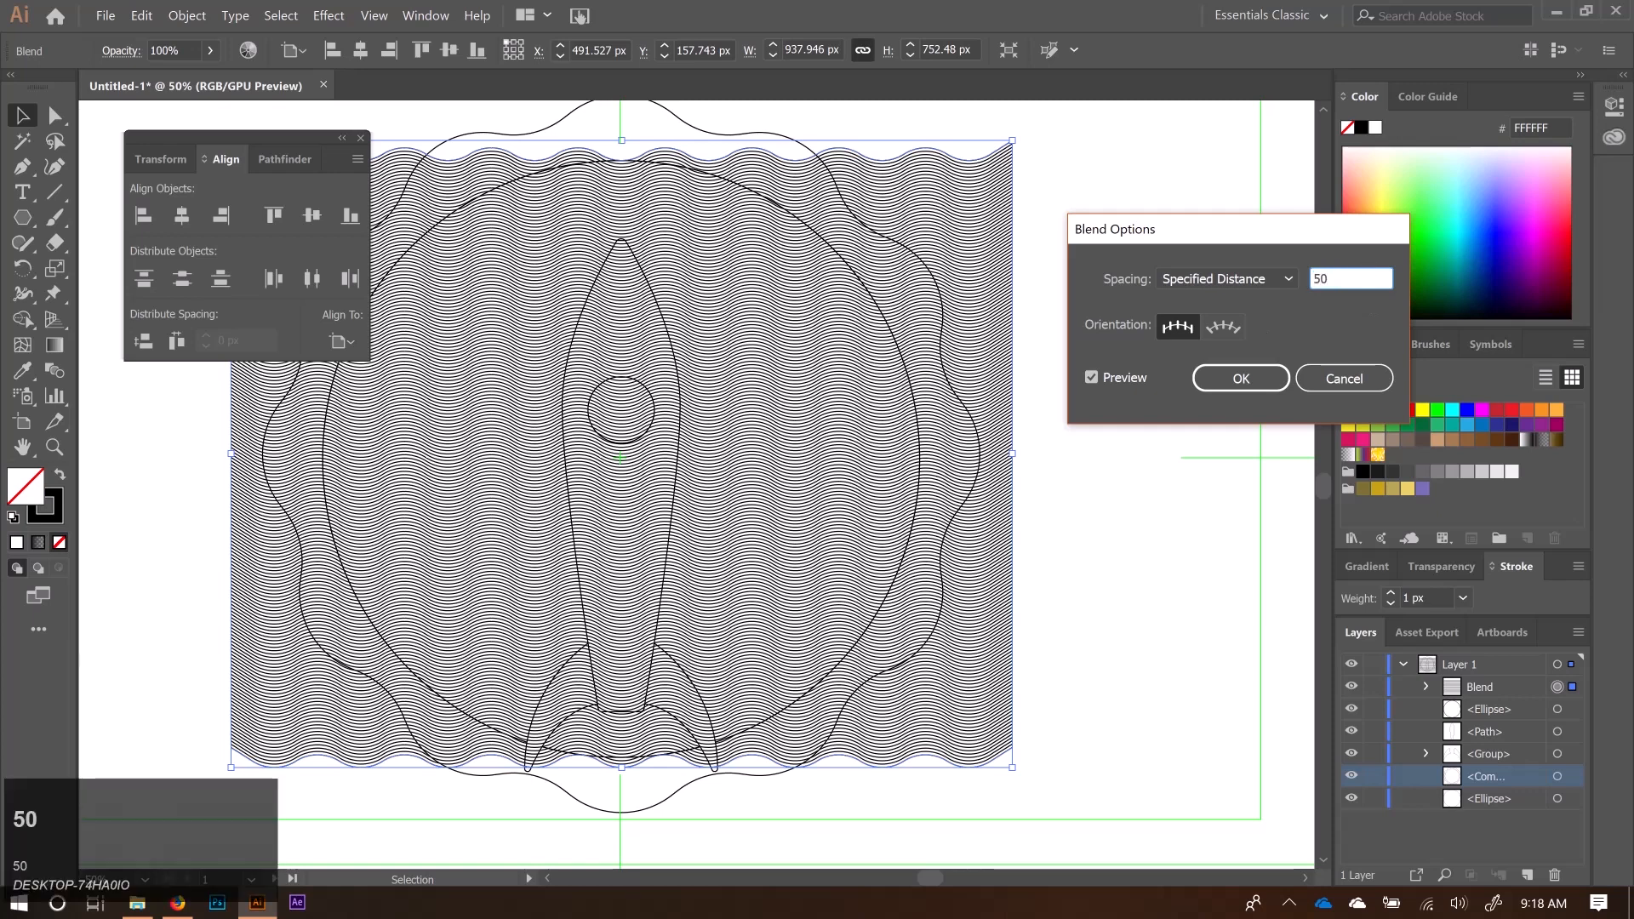
key(Tab)
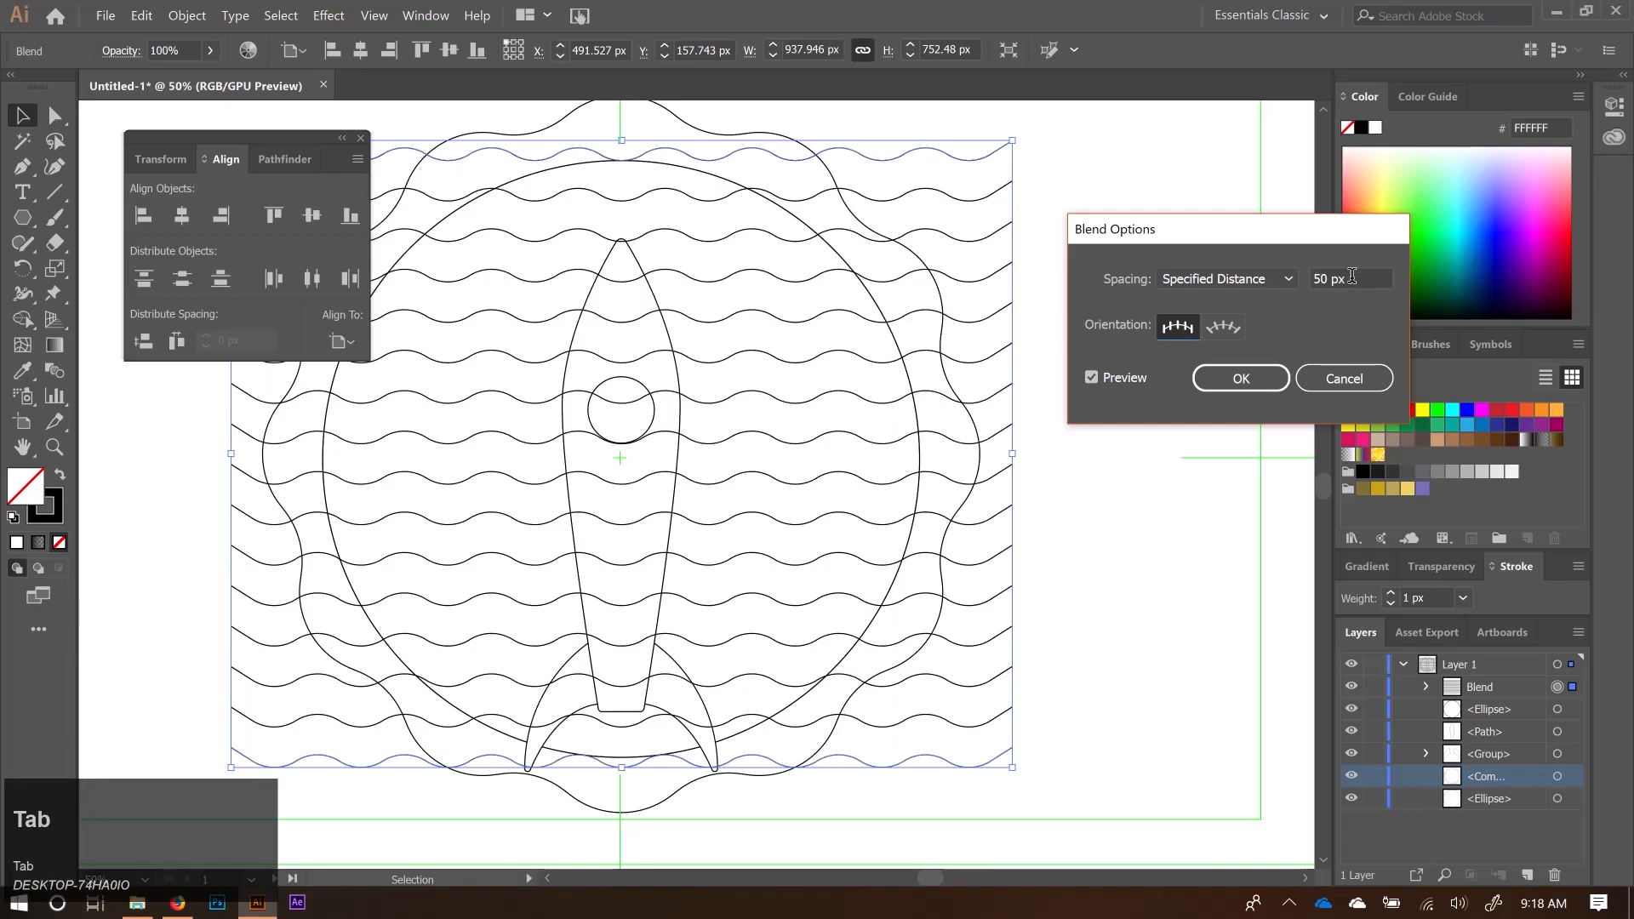
- Try specified distances of 25 px and 40 px for the blend's spacing
click(1352, 277)
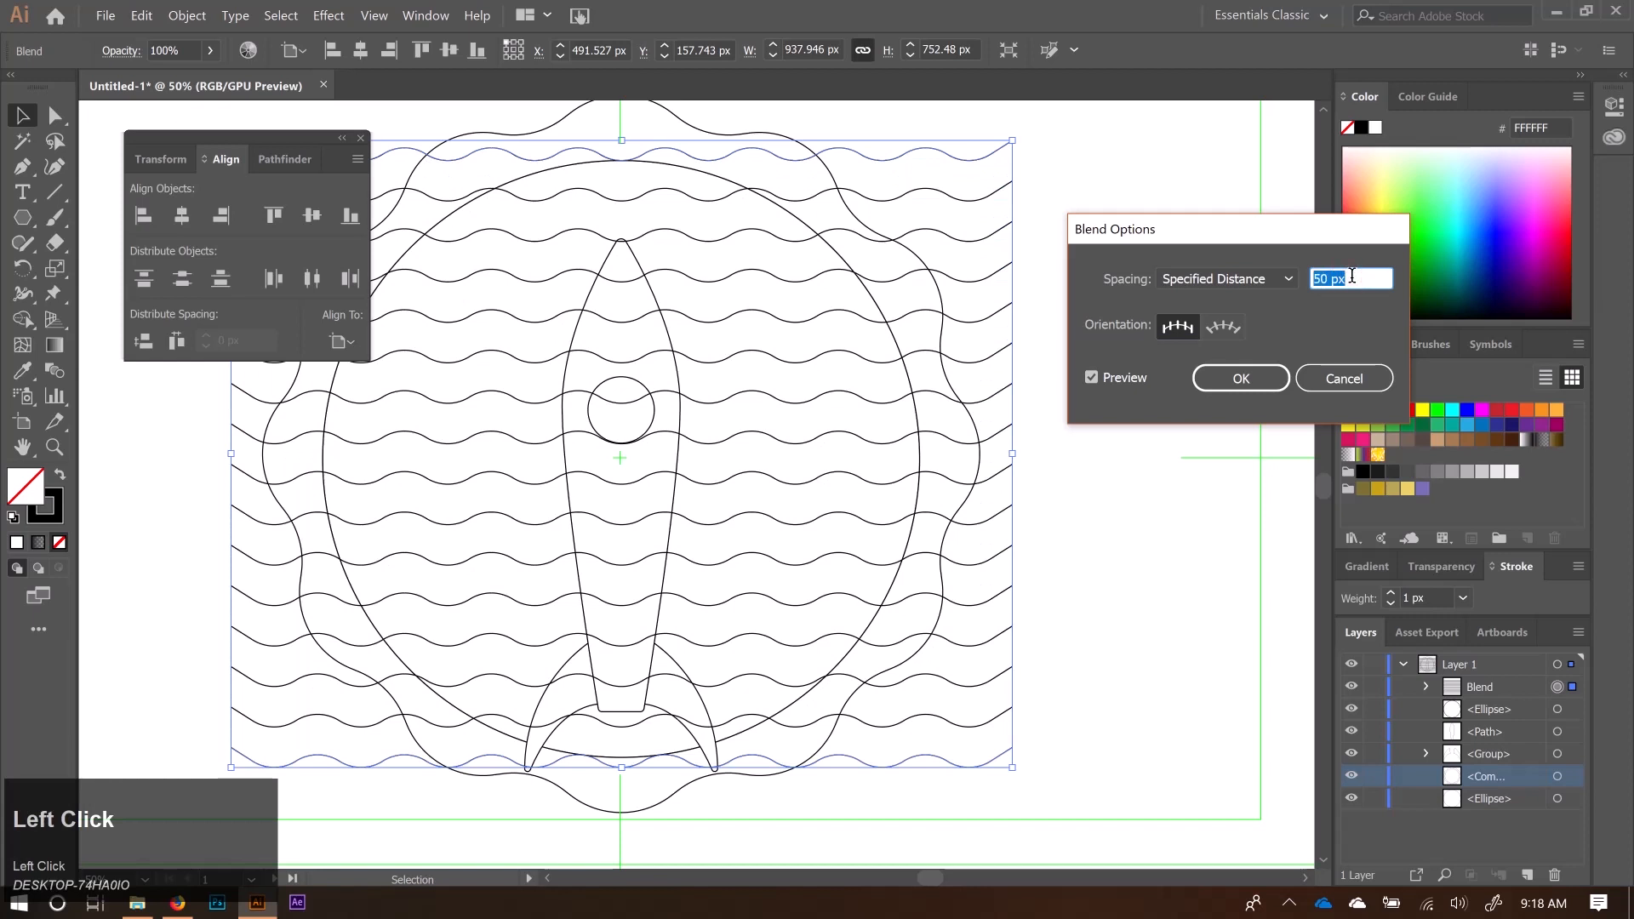
text(25)
key(Tab)
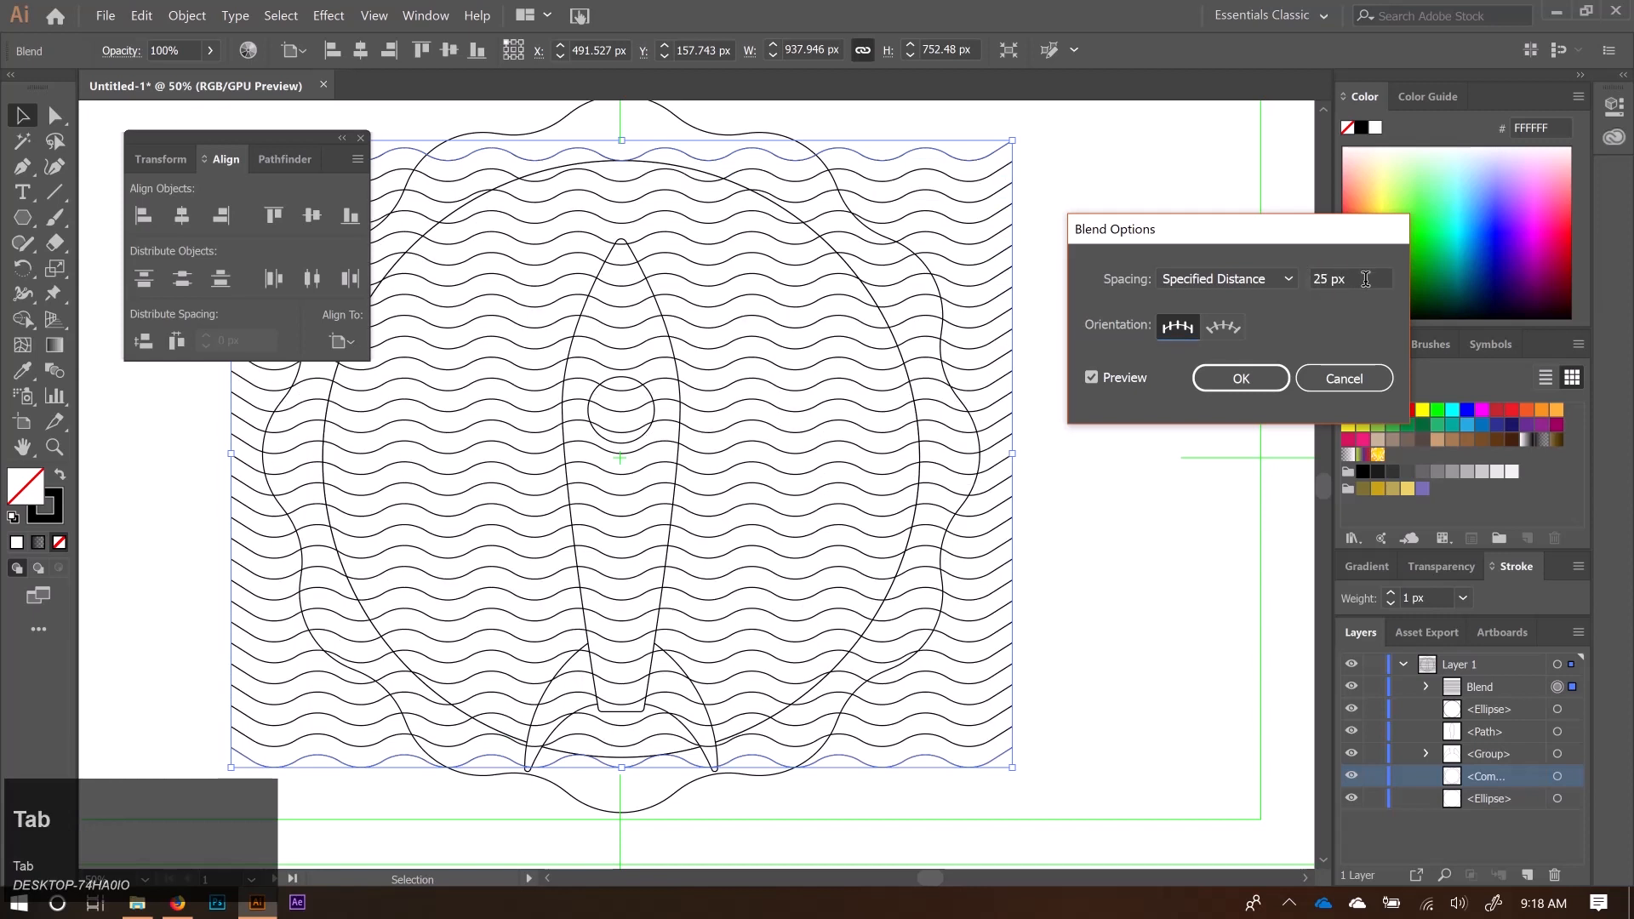
drag(1365, 279, 1248, 274)
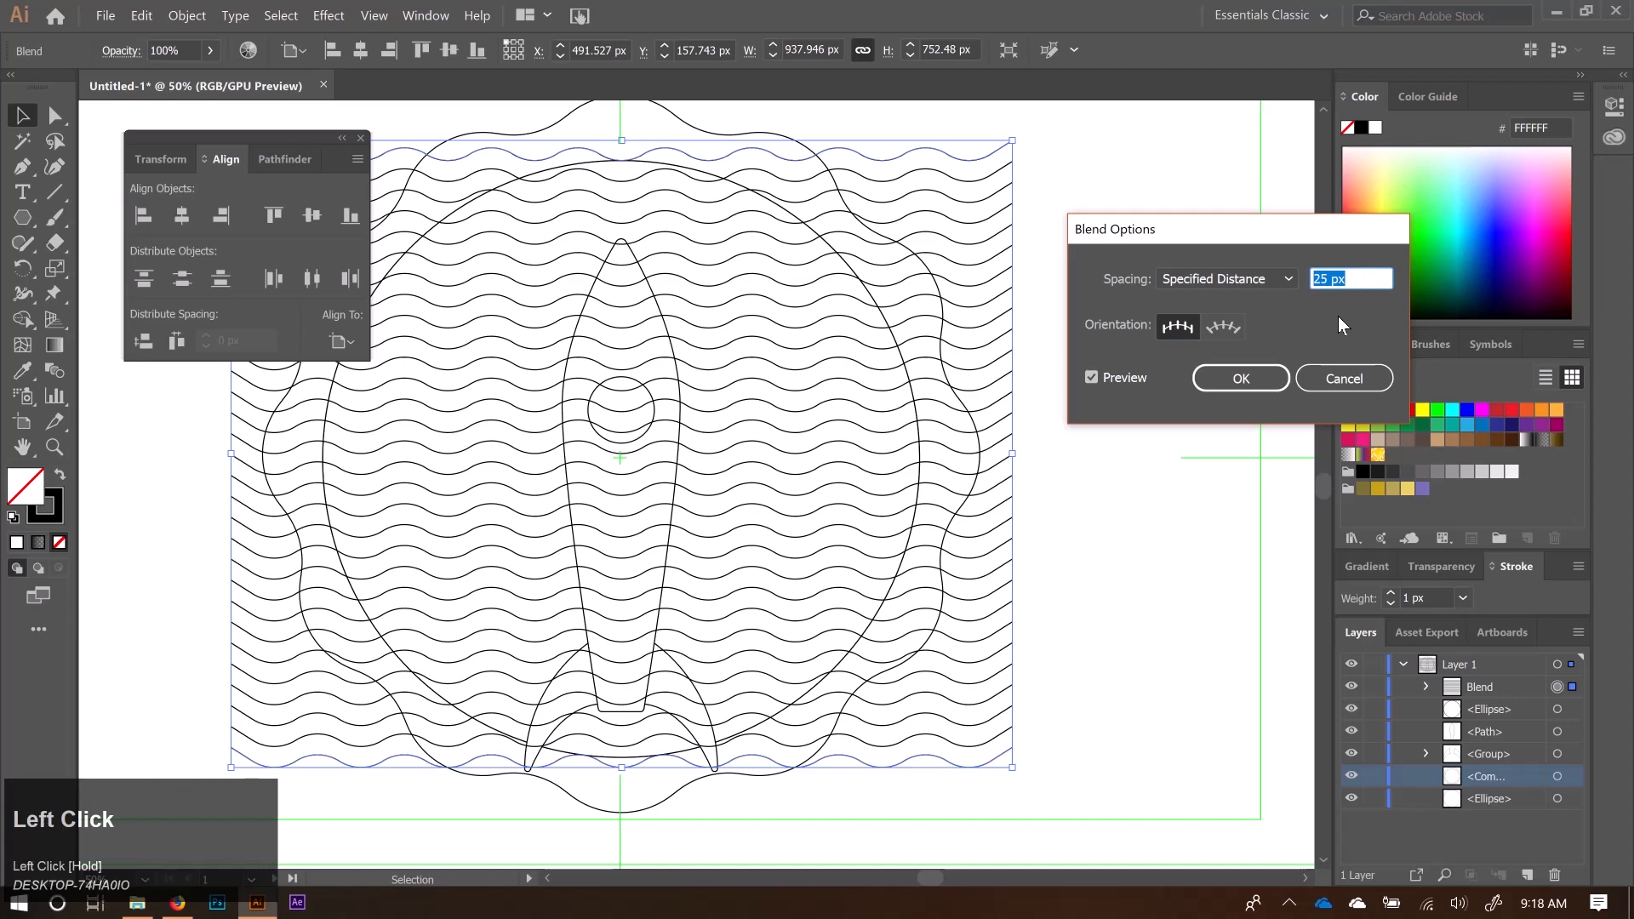
text(40)
key(Tab)
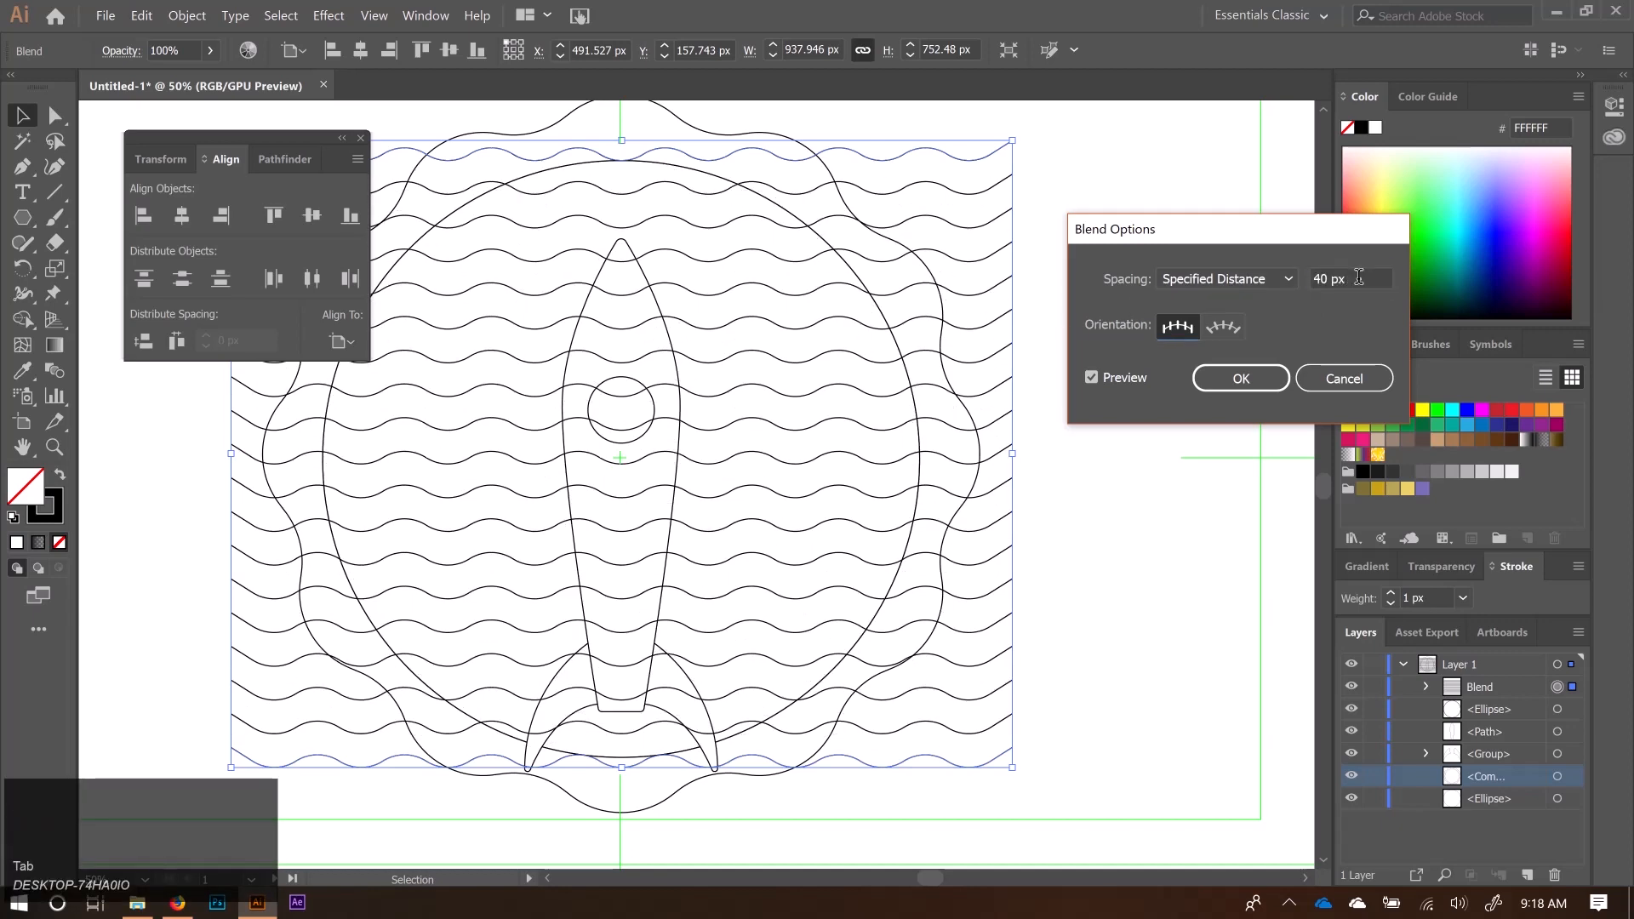
- Set the blend's specified distance to 35 px and apply the blend options
click(1359, 278)
text(35)
key(Tab)
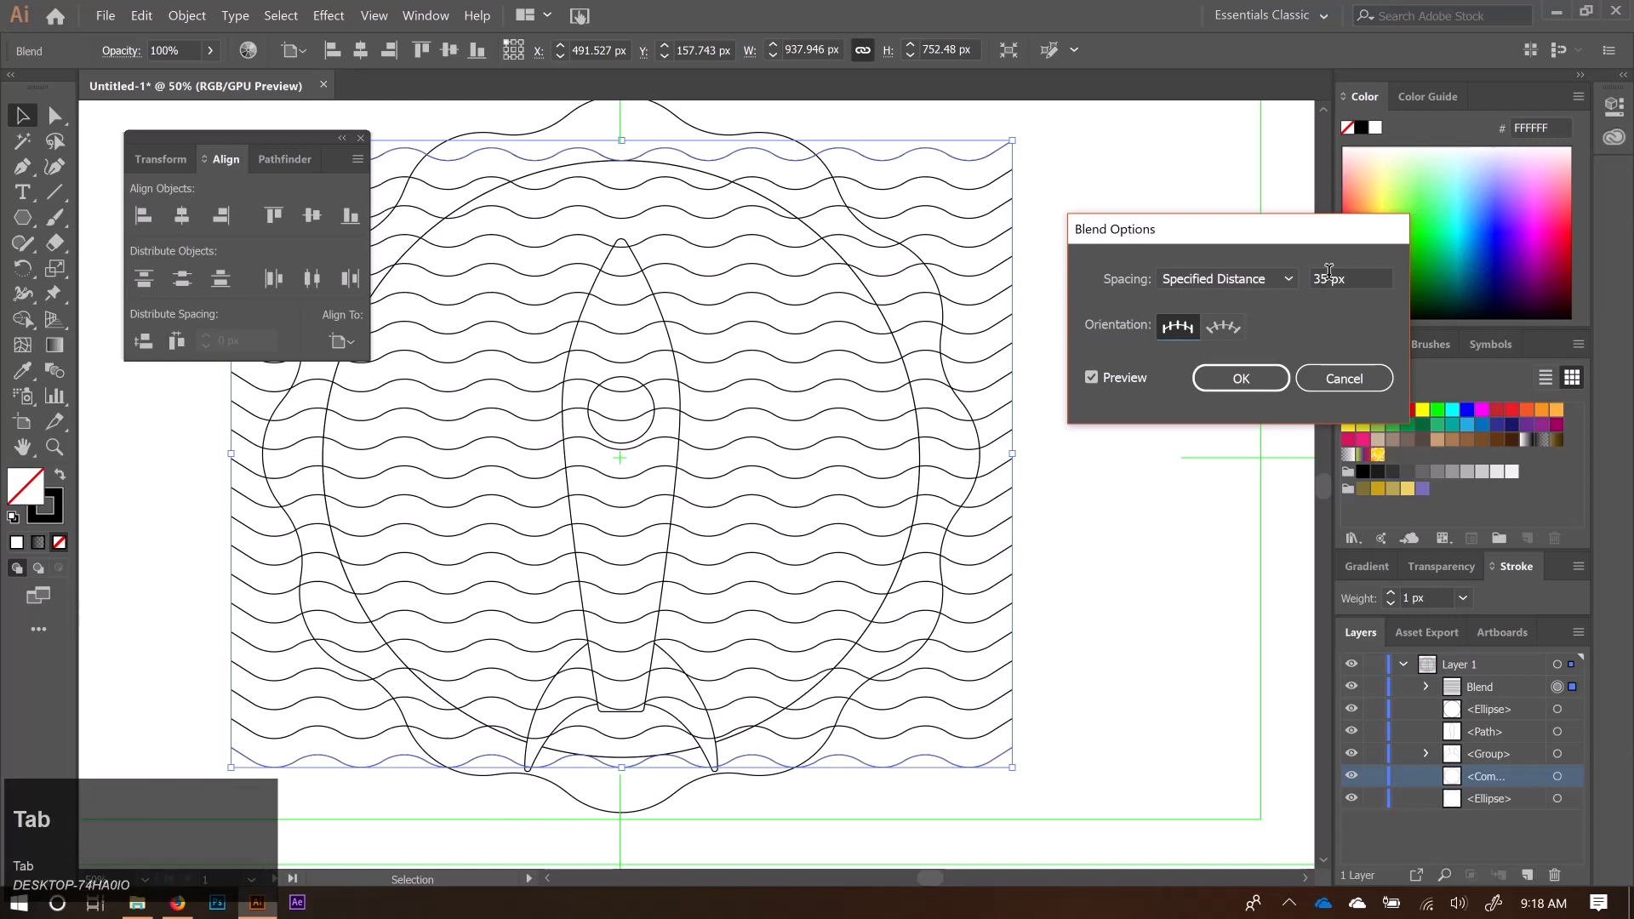
click(1223, 384)
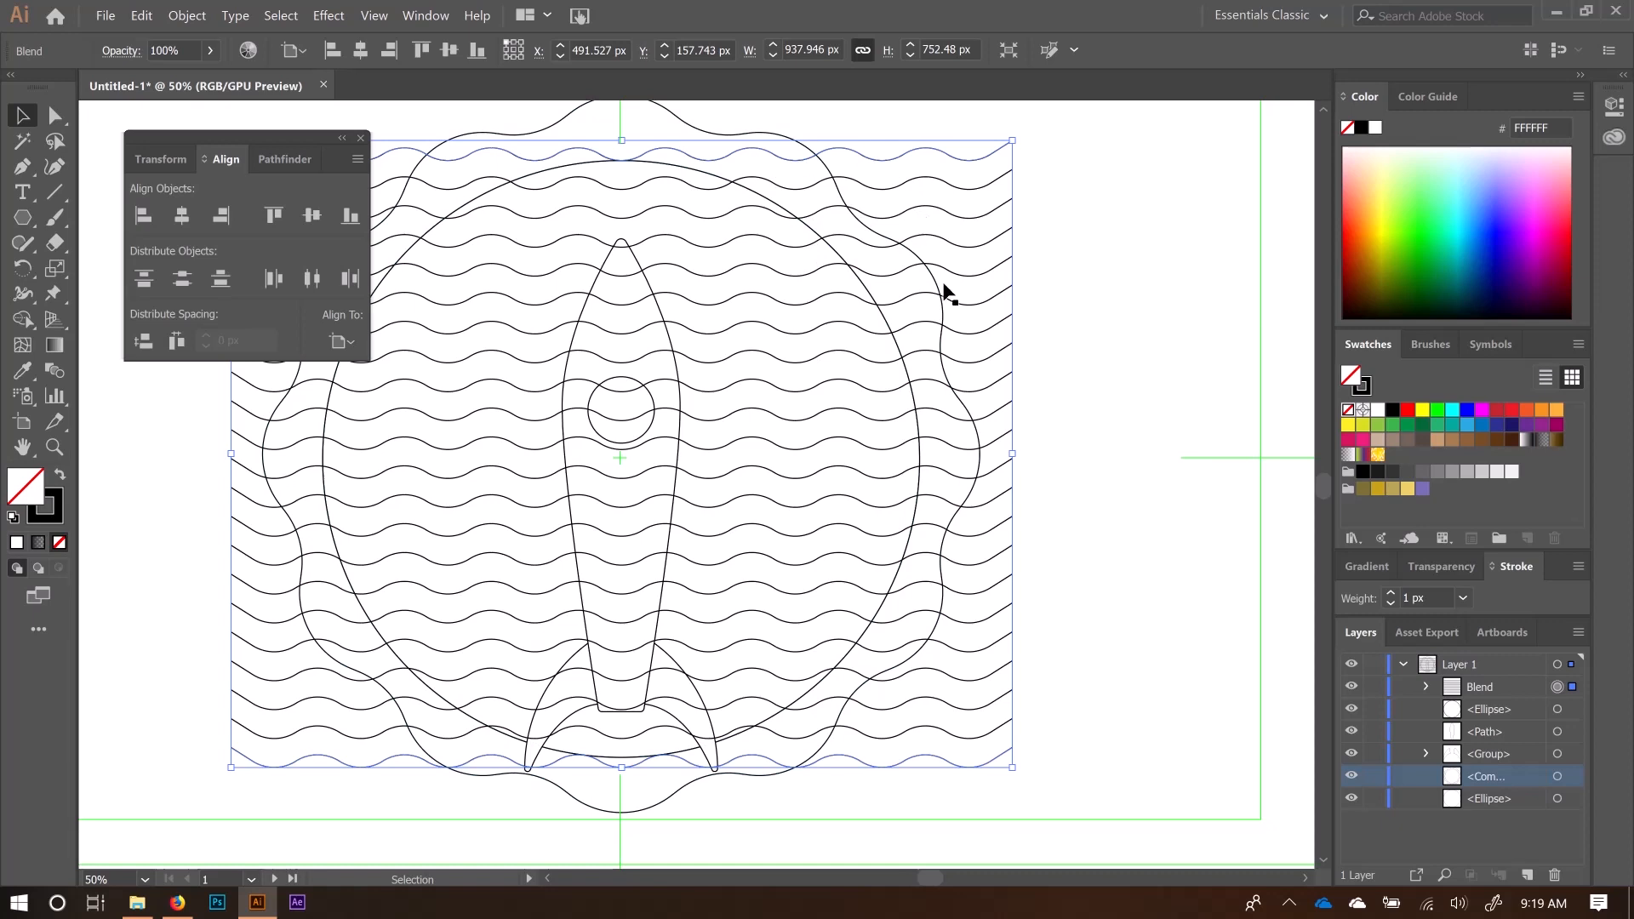
- Try moving the whole blend straight down about 90 px, undo the move and deselect the blend
drag(890, 281, 993, 405)
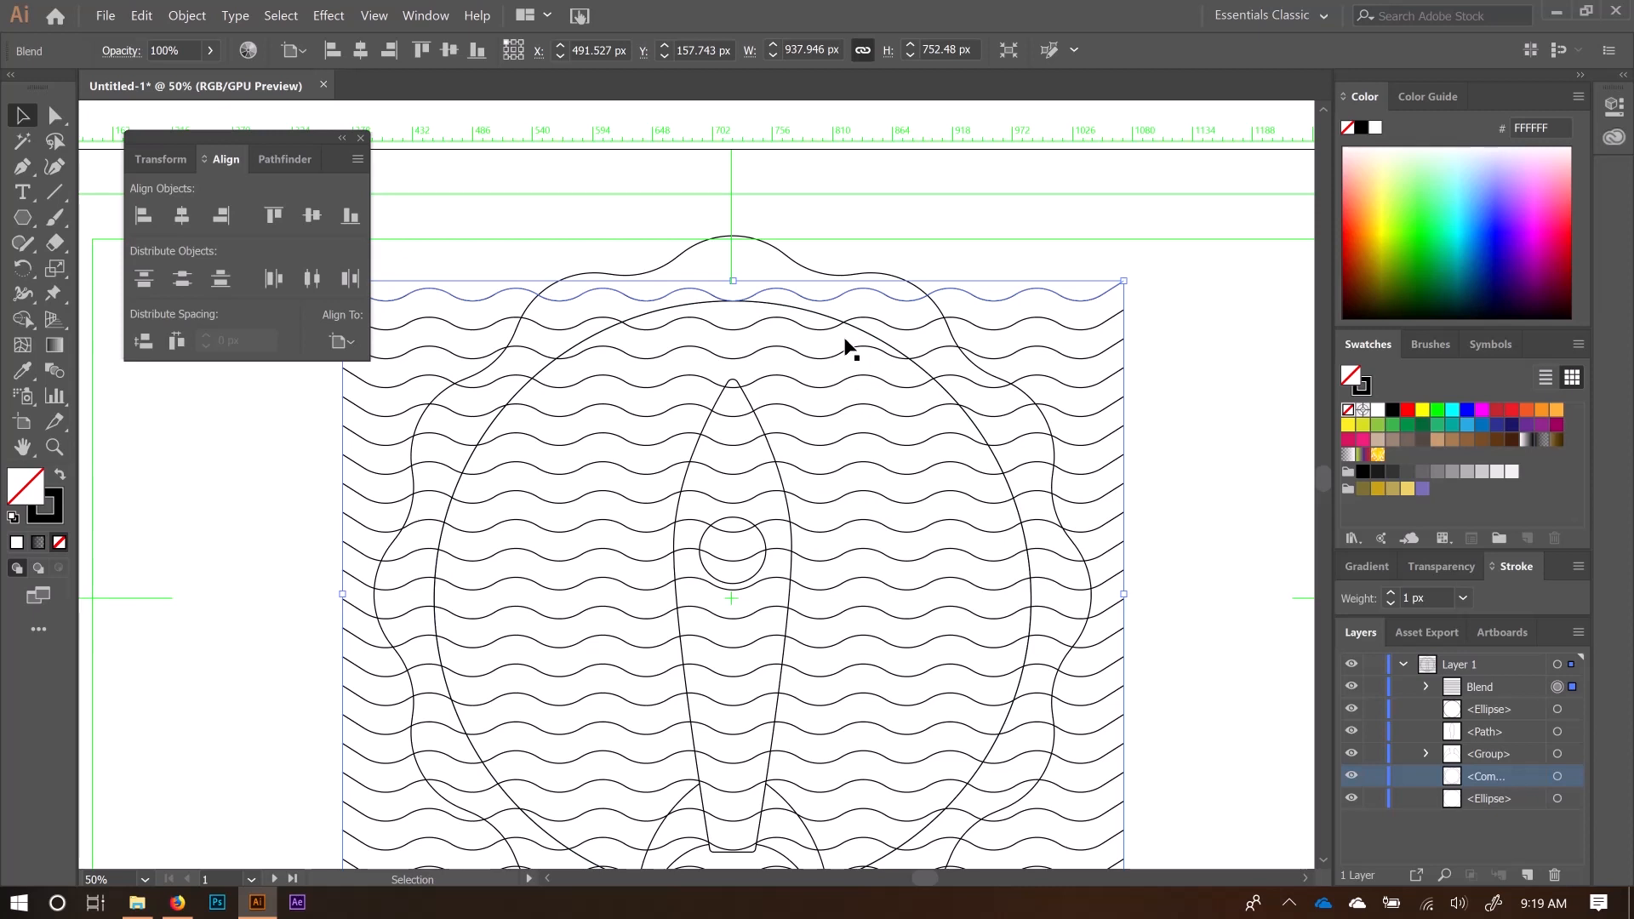
drag(851, 349, 866, 430)
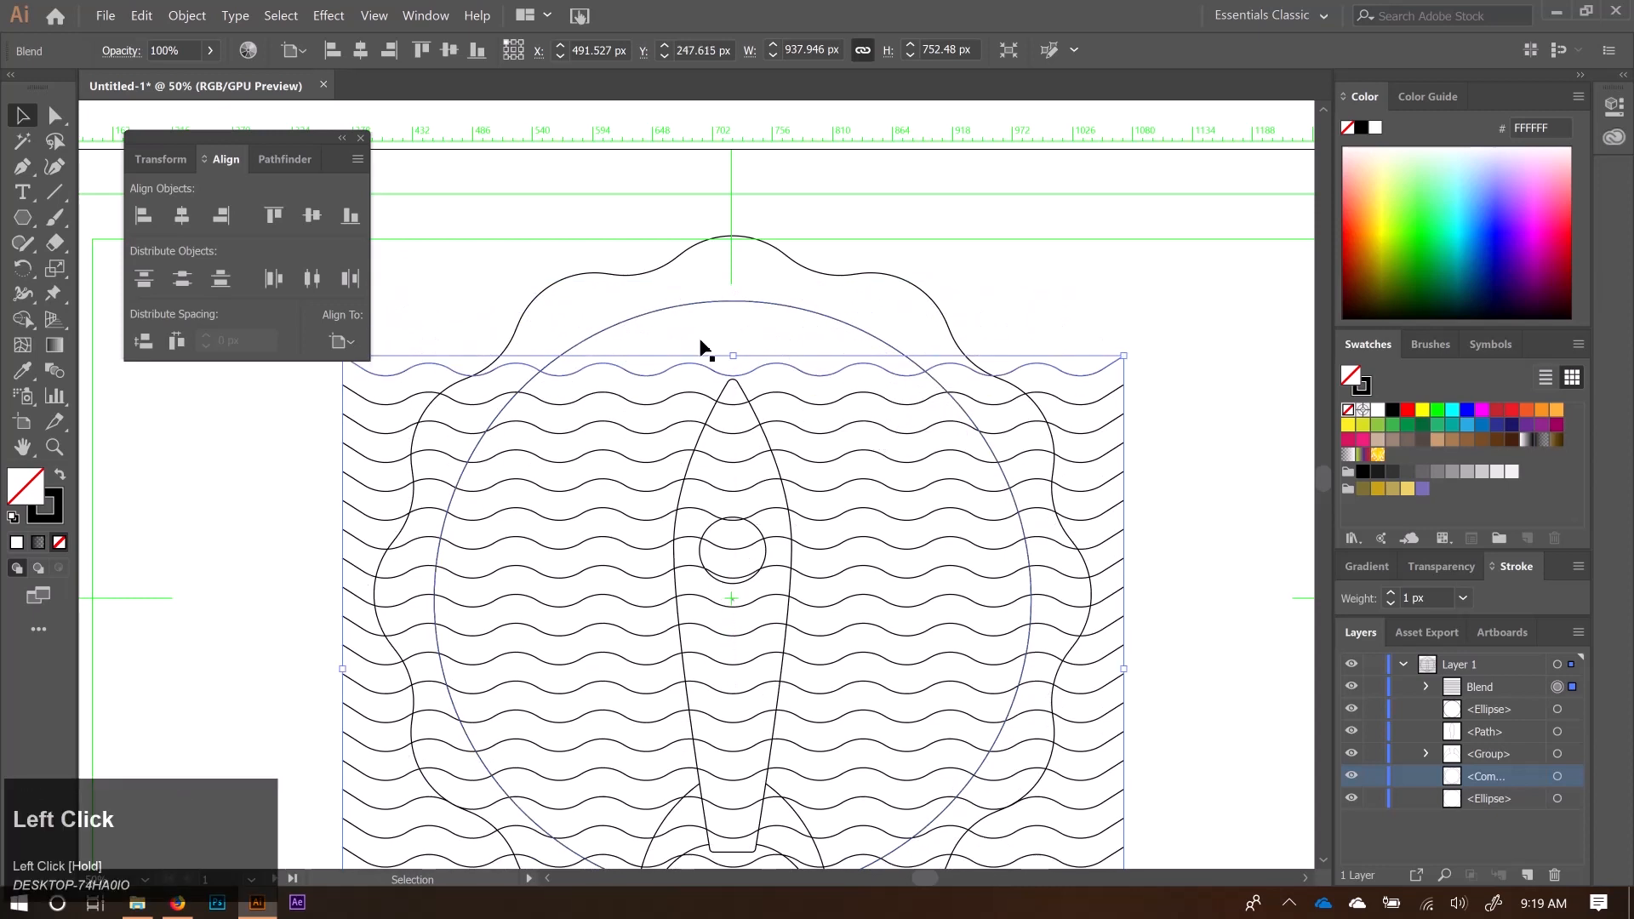
click(586, 732)
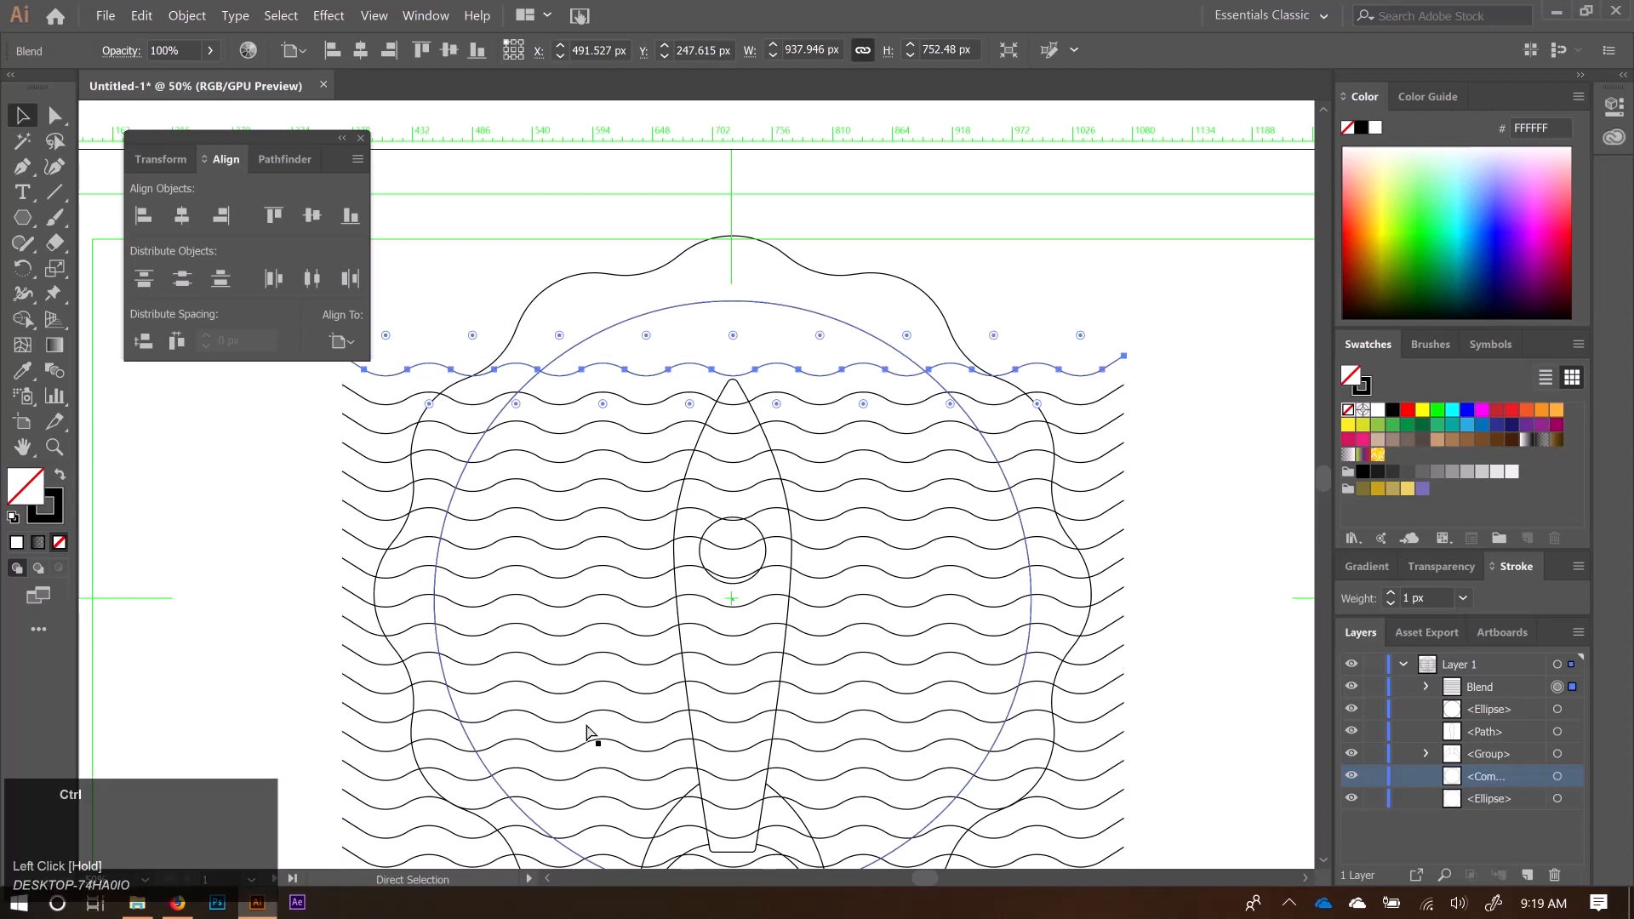
key(ctrl+z)
click(1045, 262)
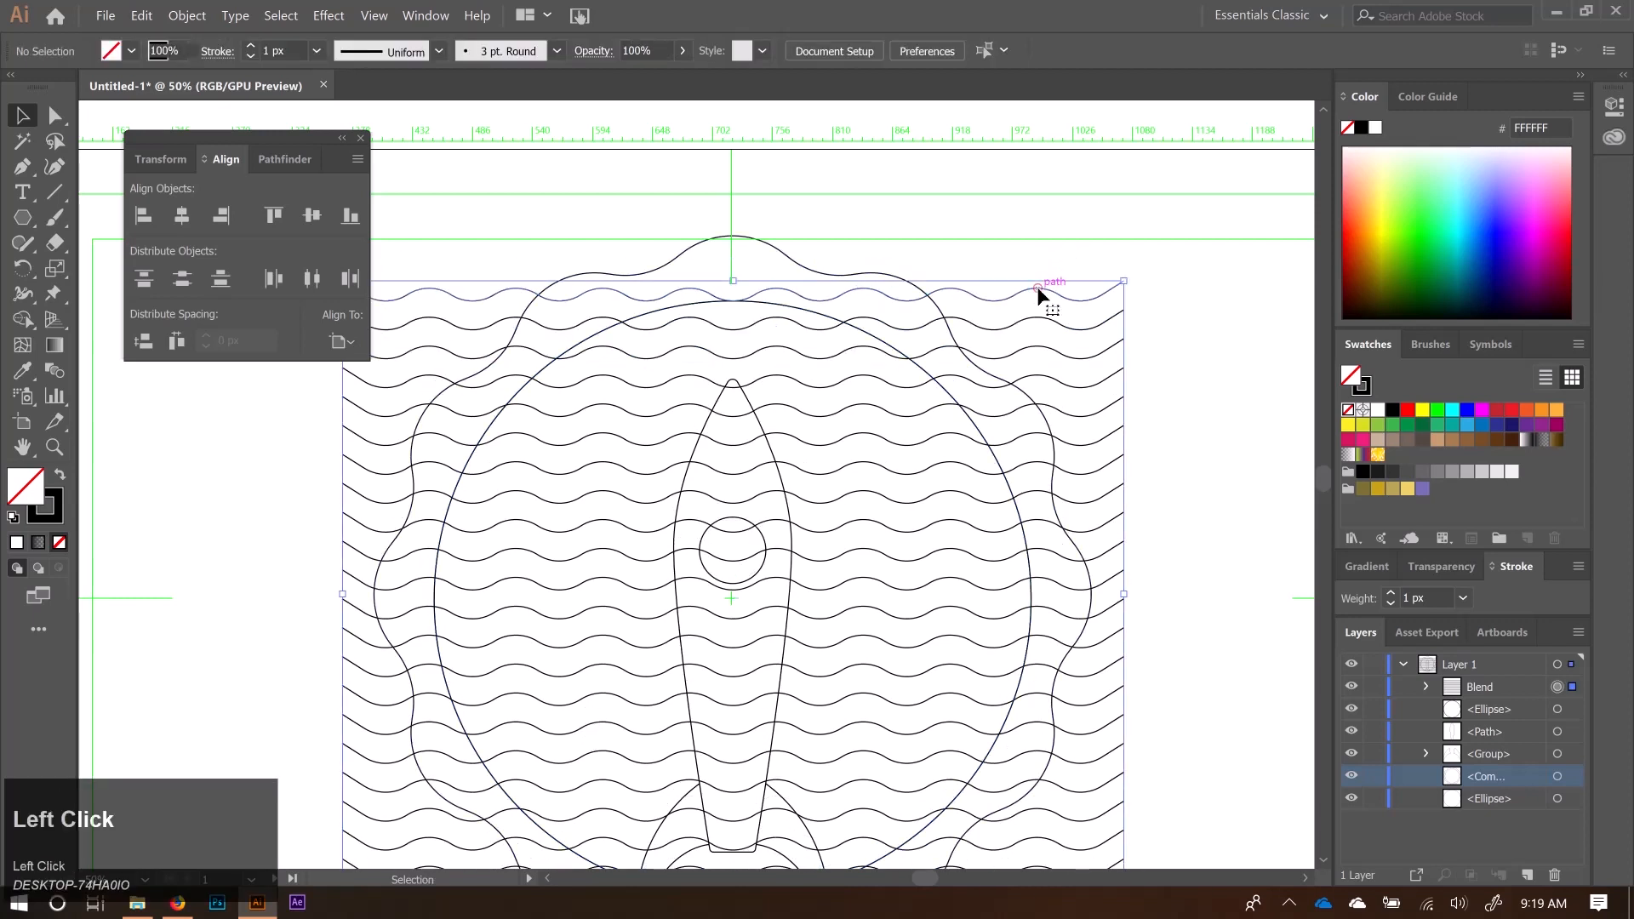
- Isolate the blend and select only its uppermost wavy path
double_click(1038, 290)
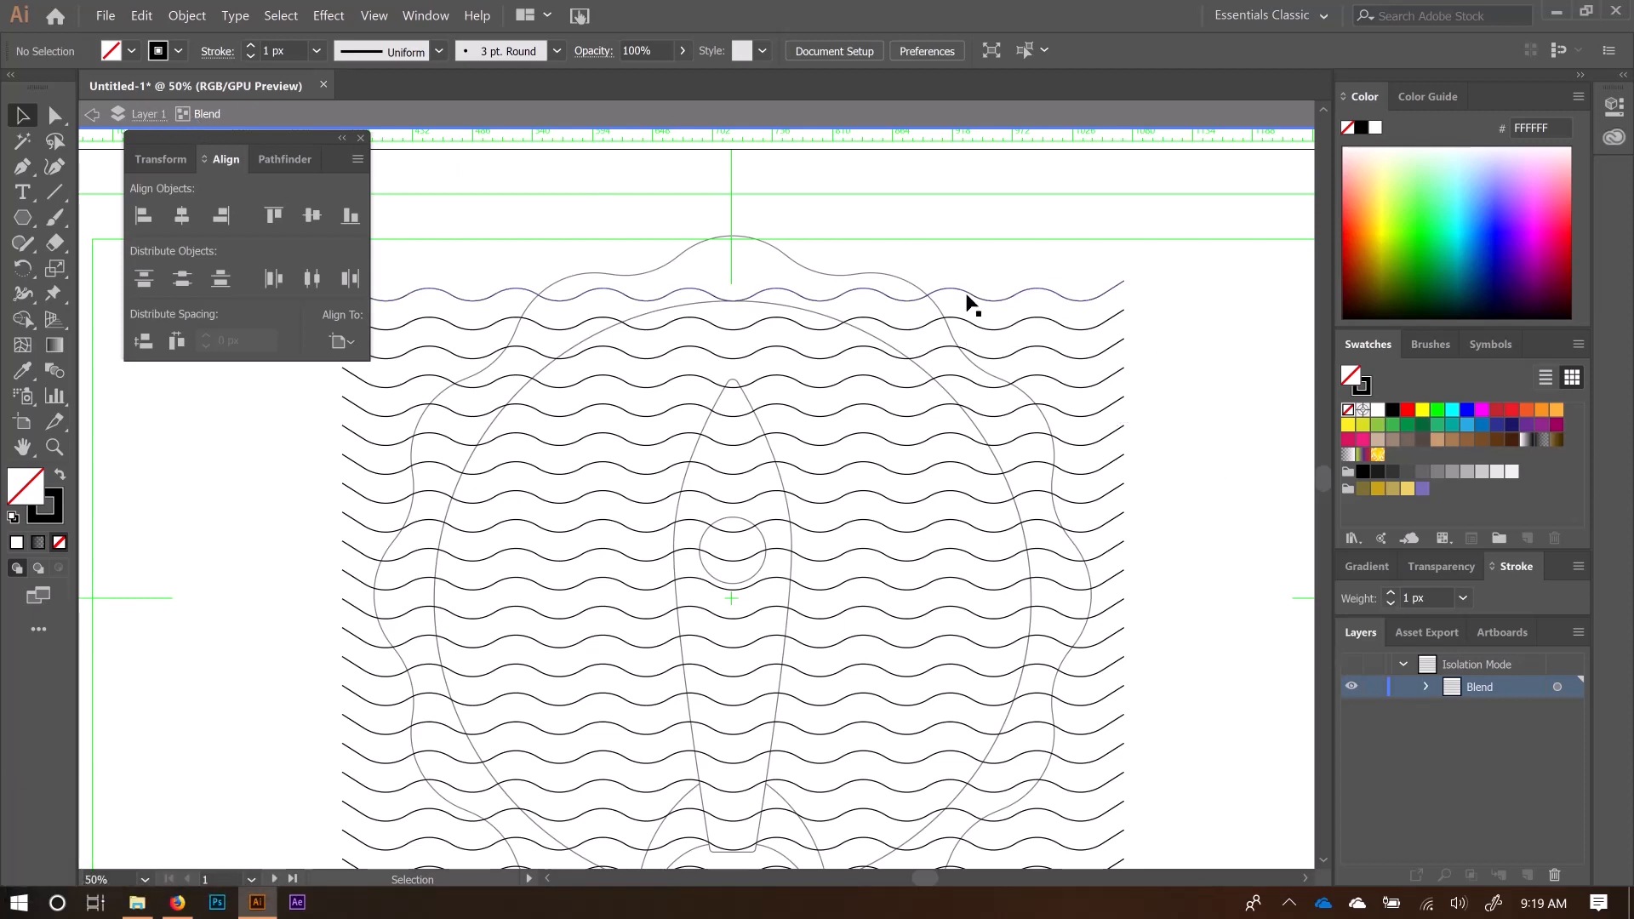
click(1011, 296)
scroll(1076, 514, down, 3)
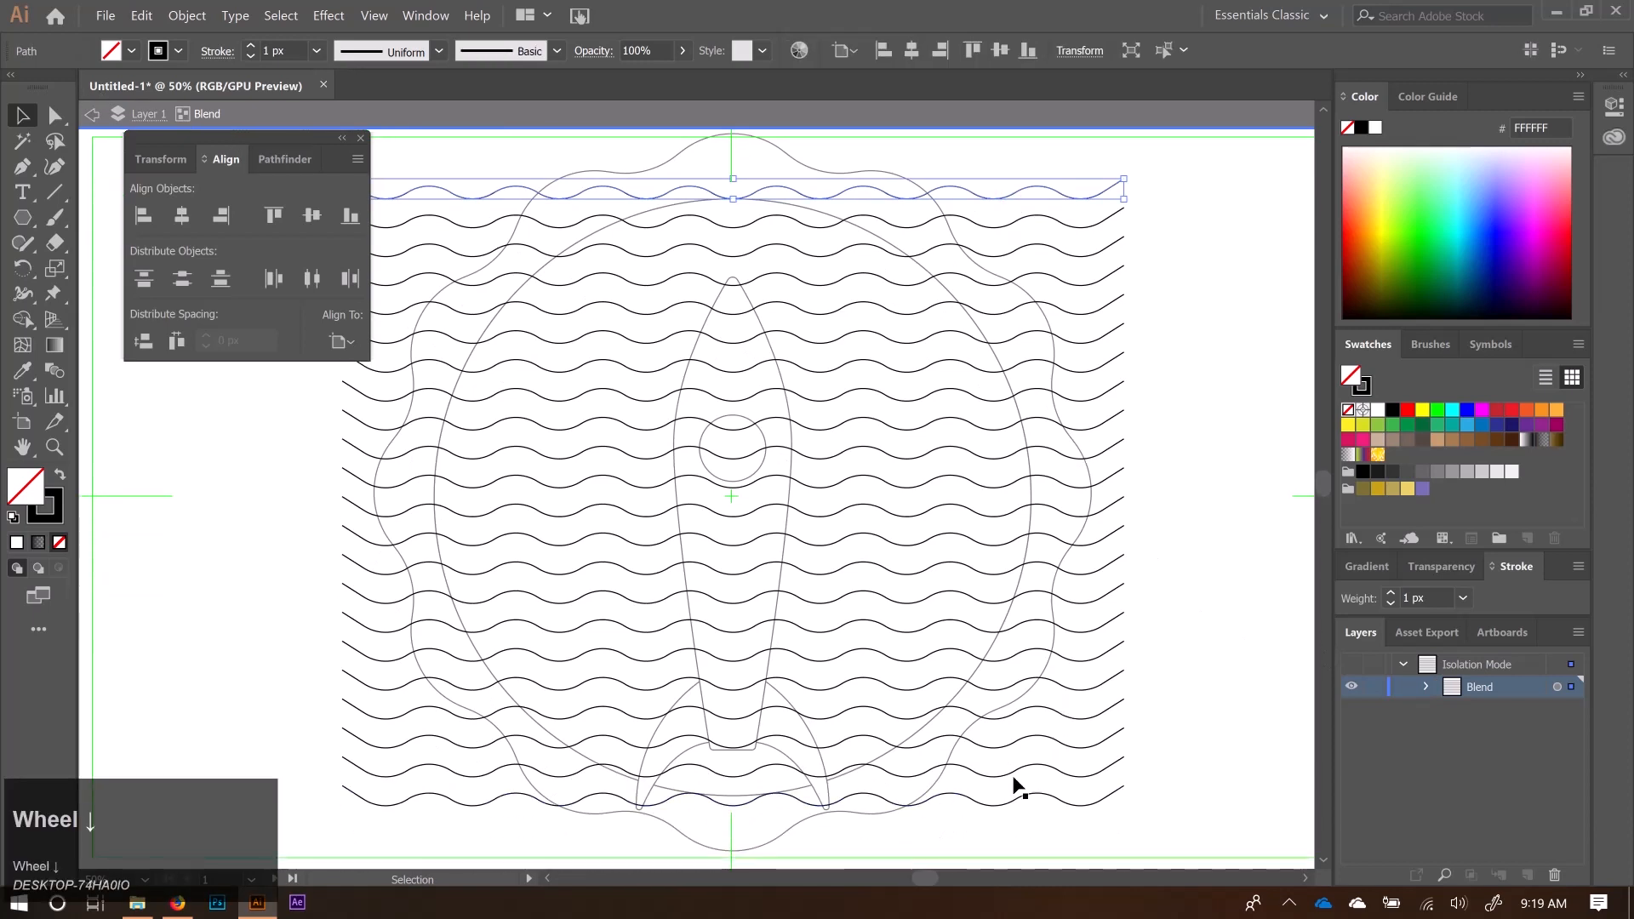
click(1013, 803)
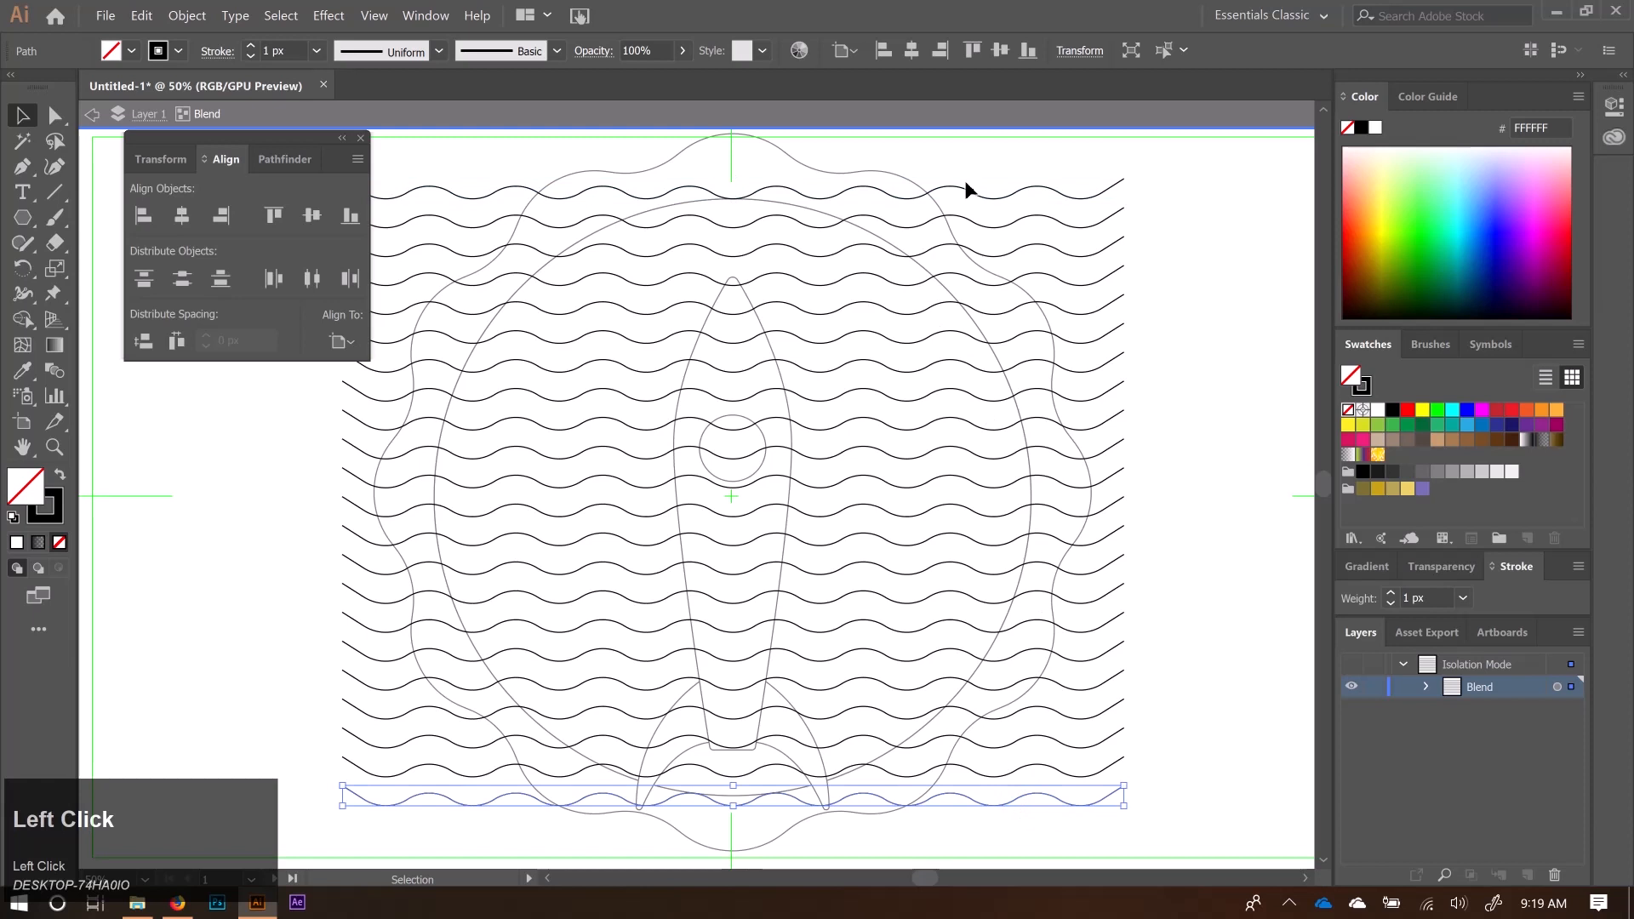
click(1087, 205)
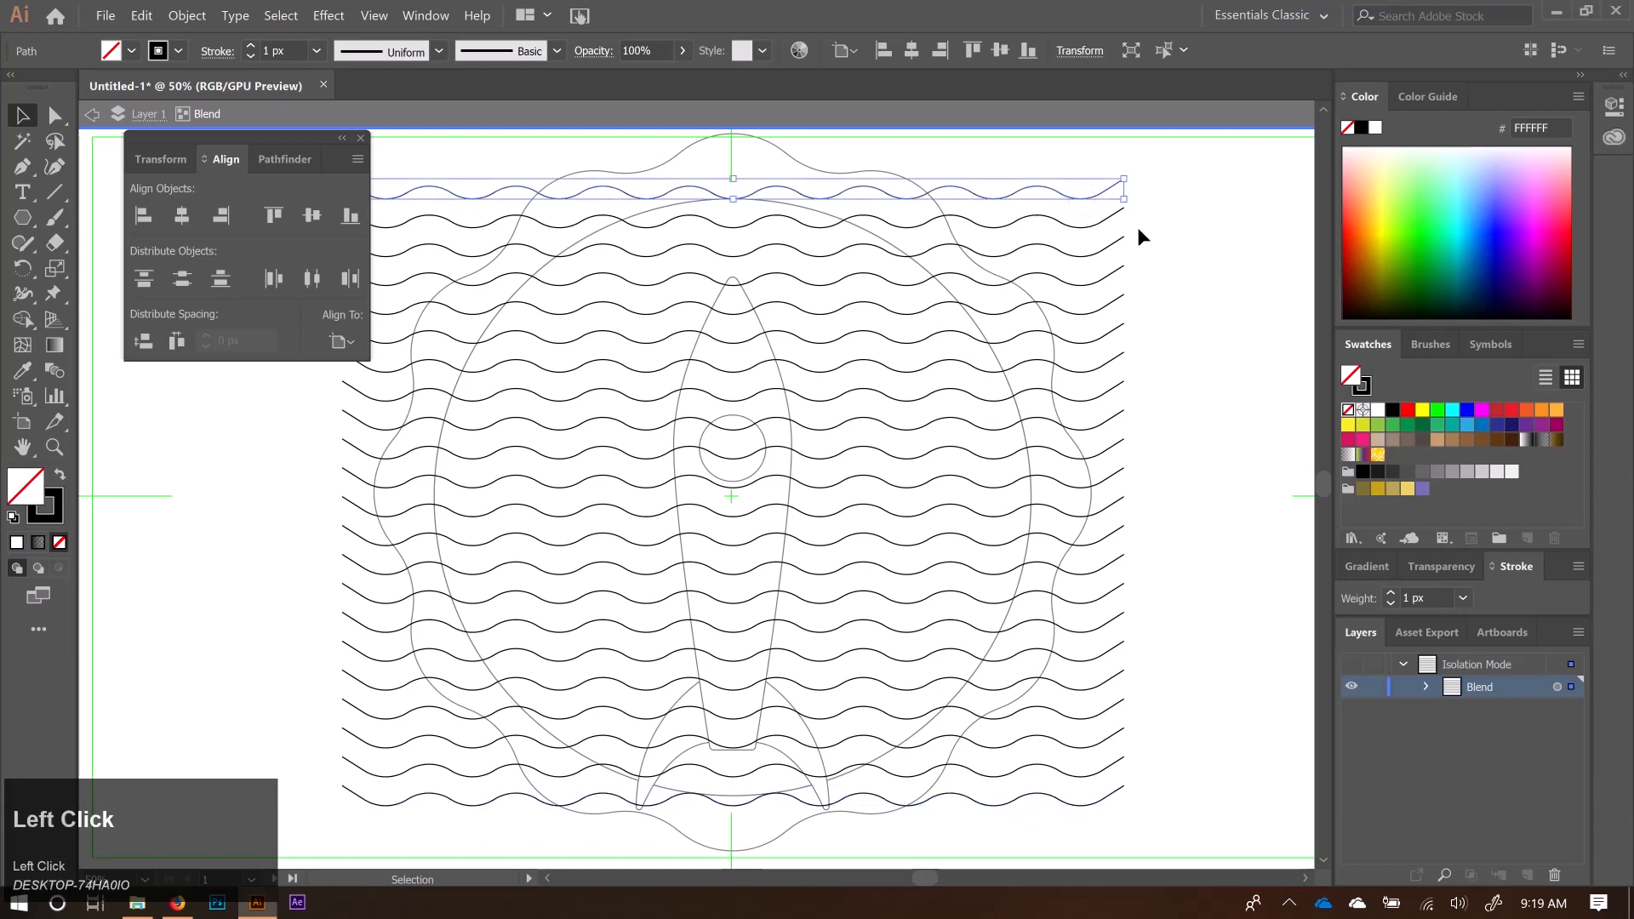
drag(1124, 178, 839, 220)
key(ctrl+z)
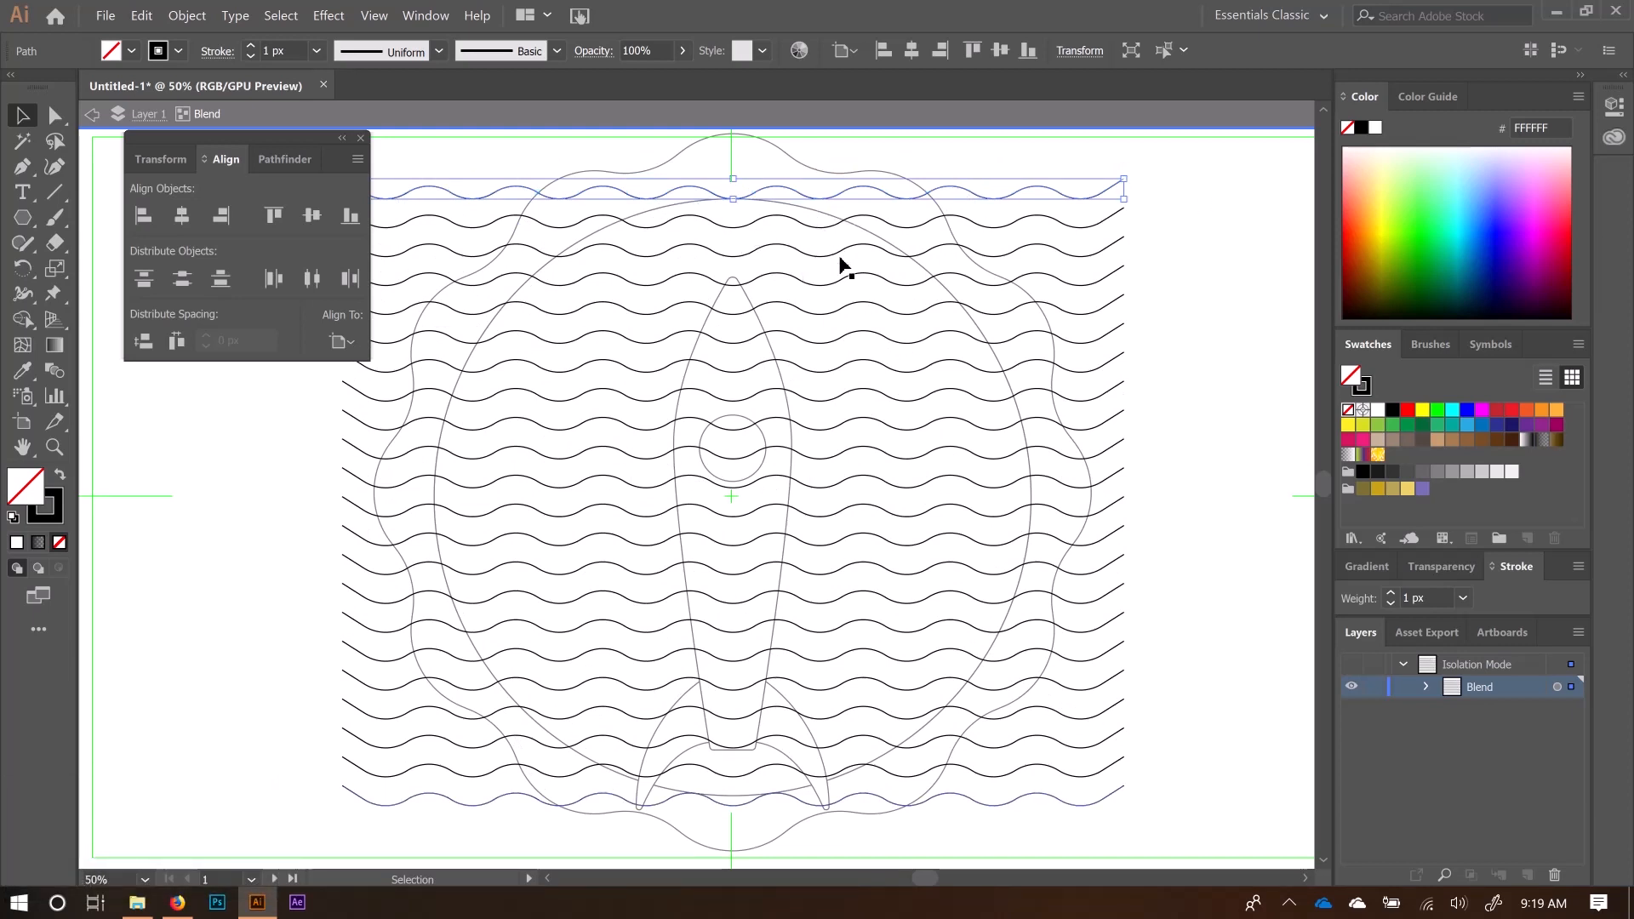
scroll(740, 241, up, 2)
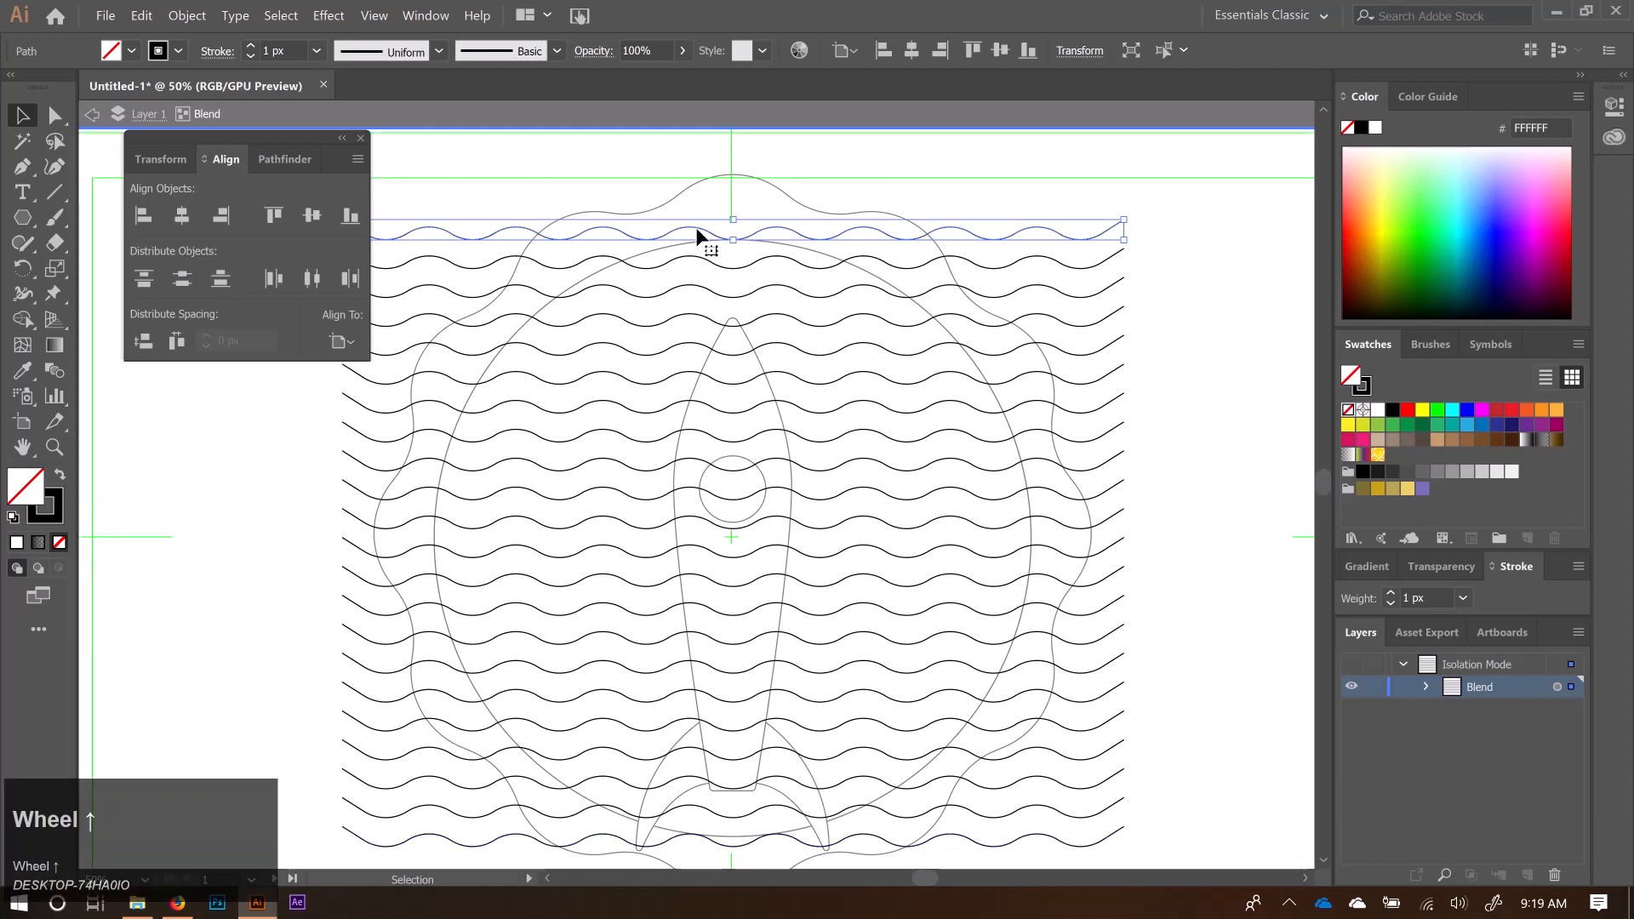
- Move the uppermost wavy path up by subtracting 35 px from its Y position, using the upper-left reference point
click(1079, 52)
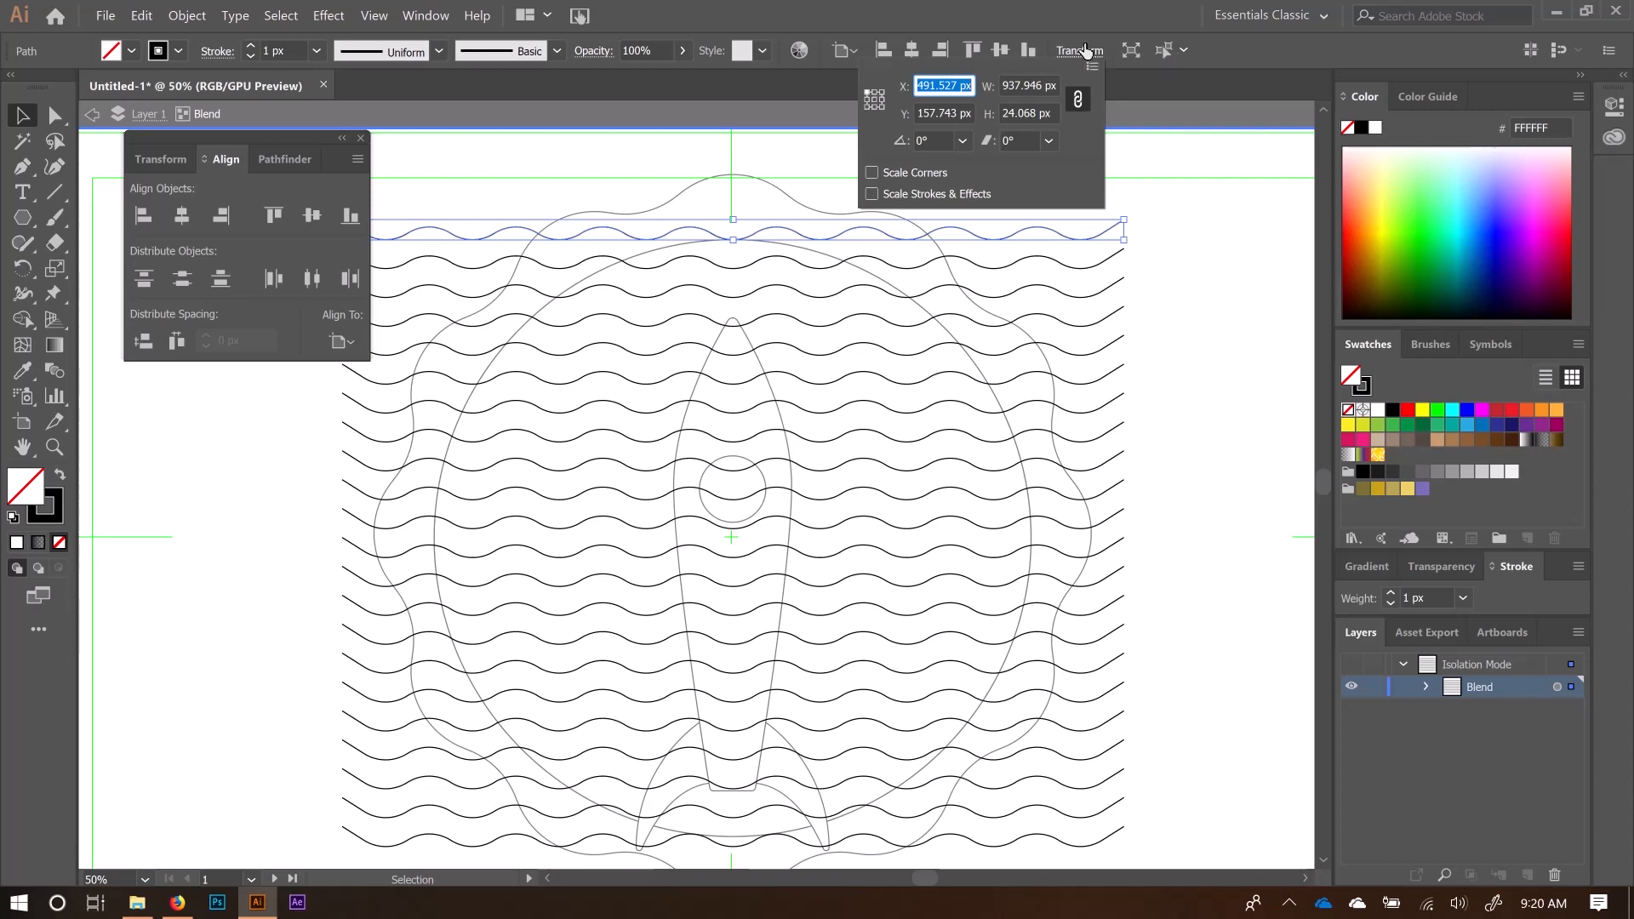
click(876, 100)
click(867, 92)
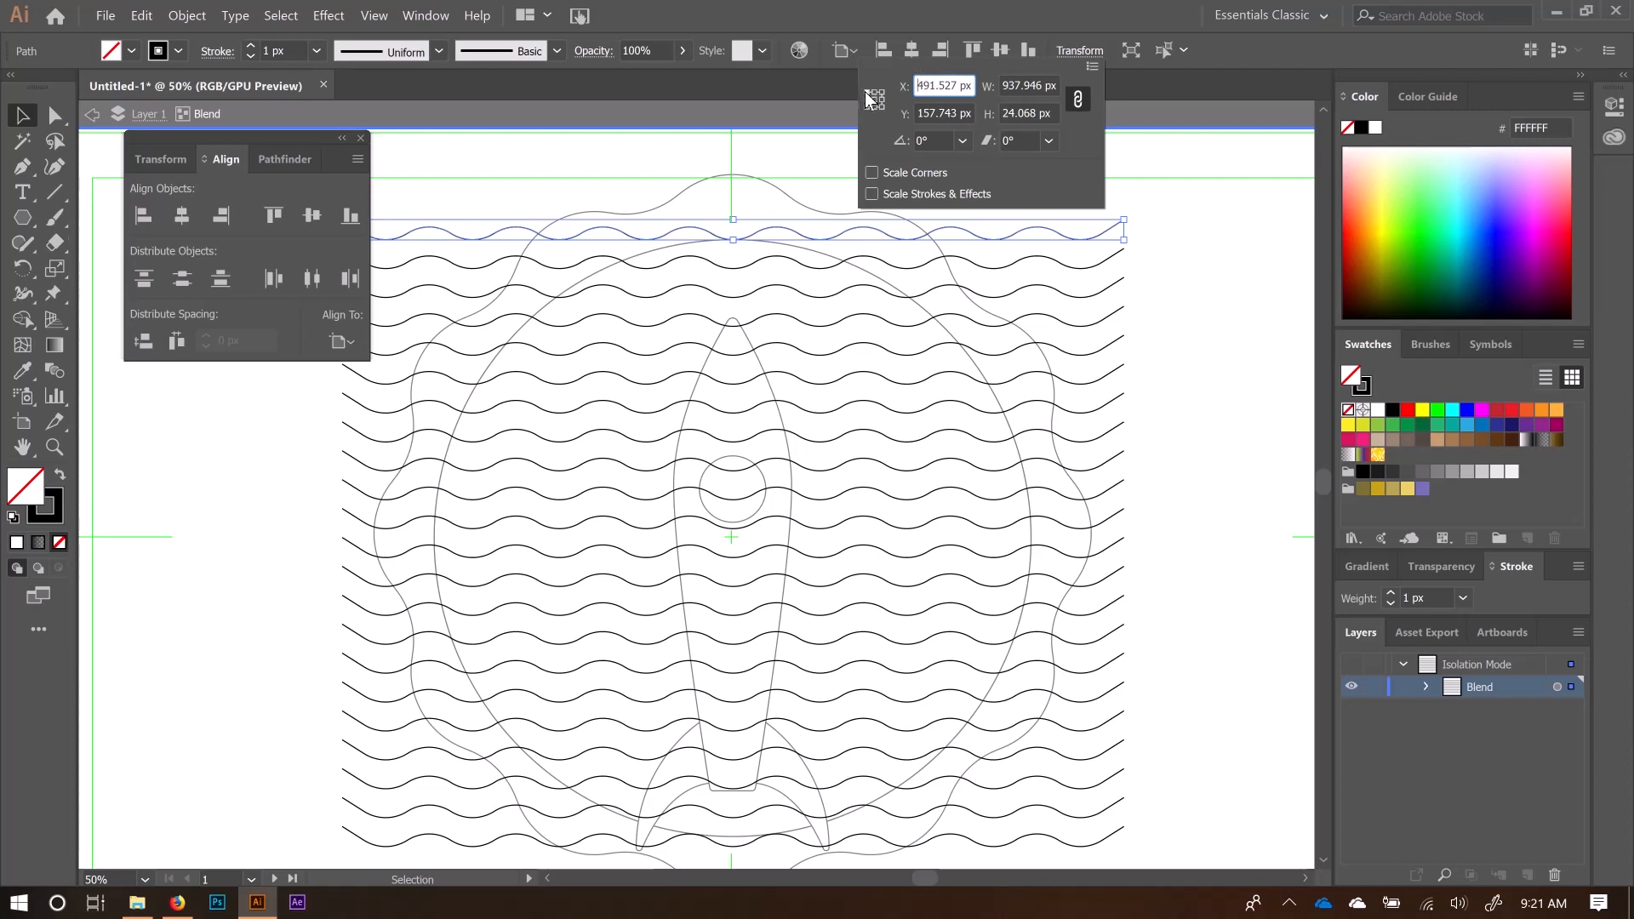
click(968, 113)
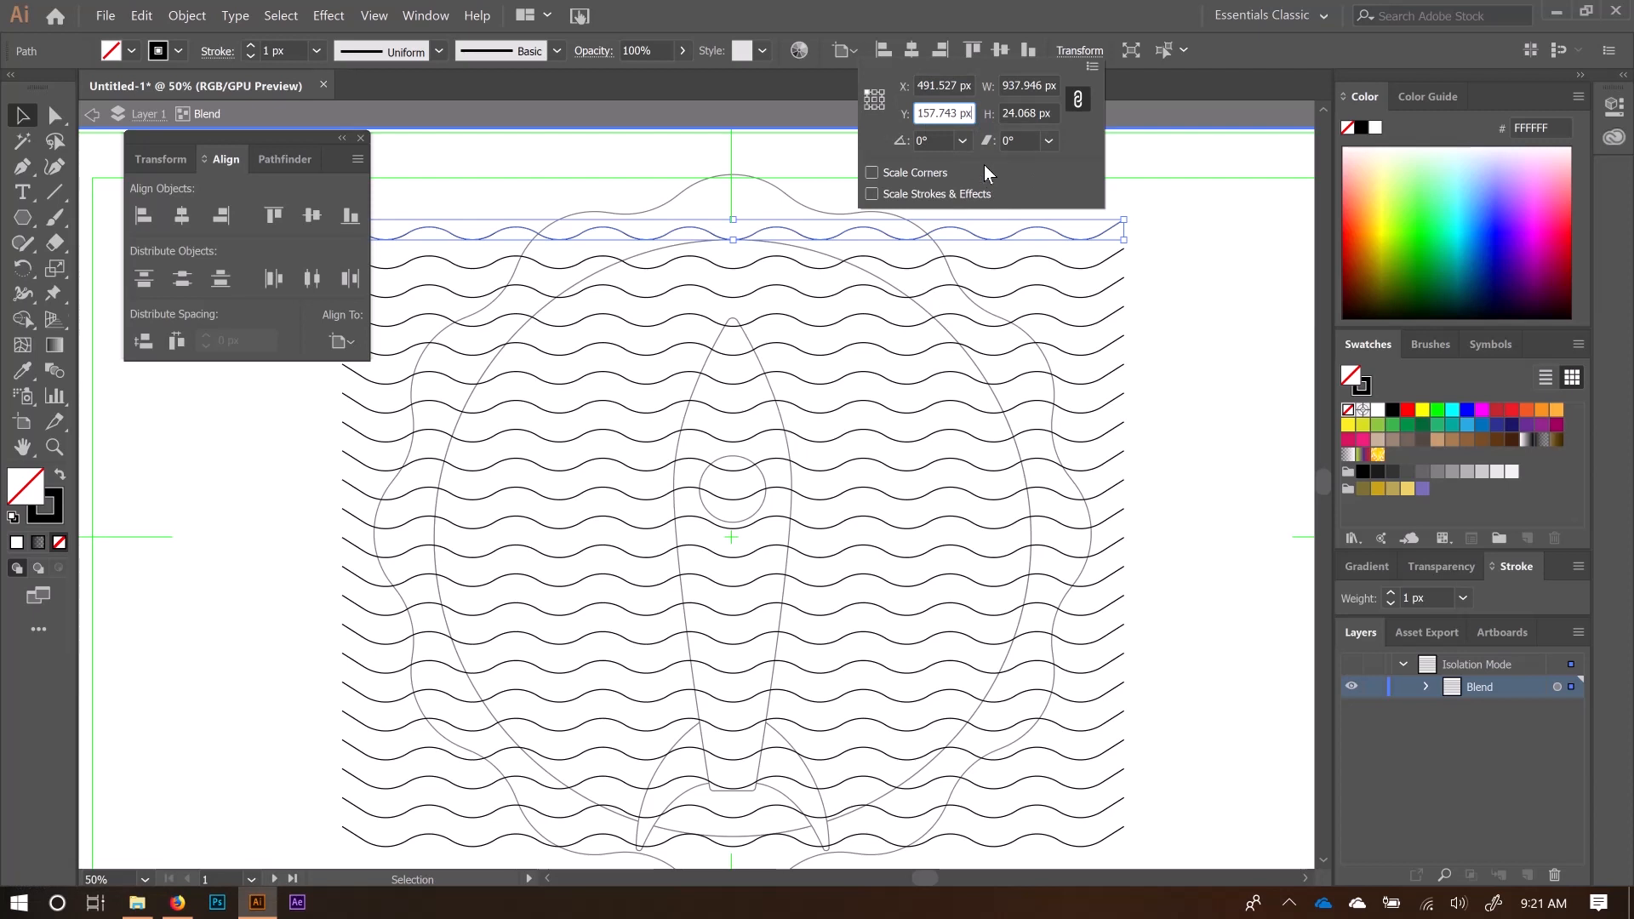
text(-35)
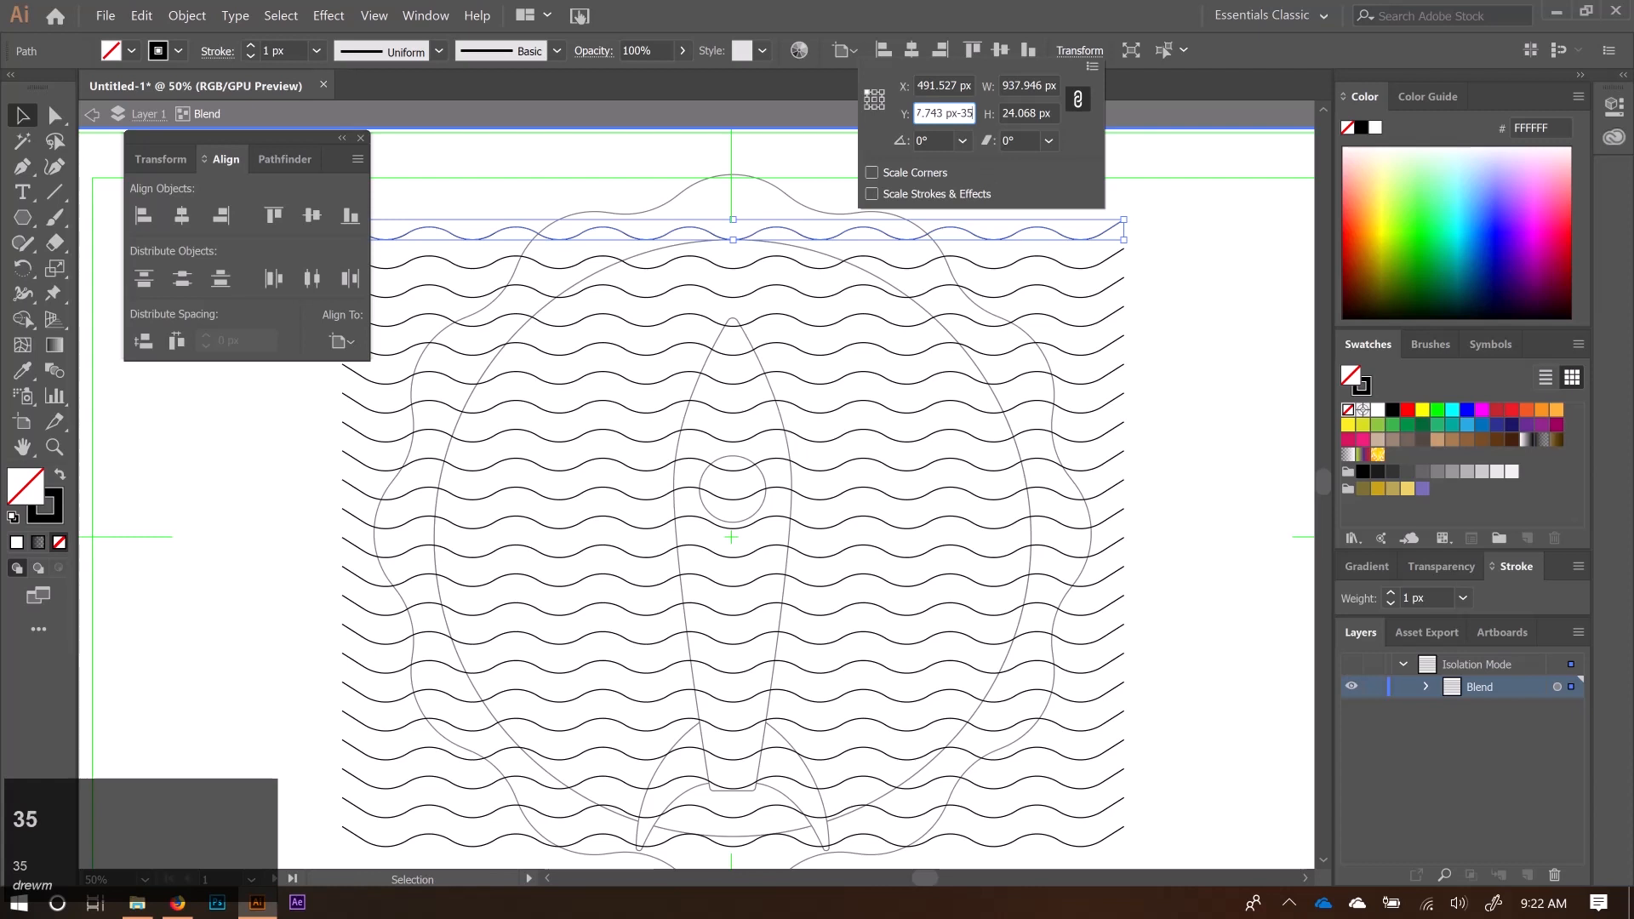
key(Return)
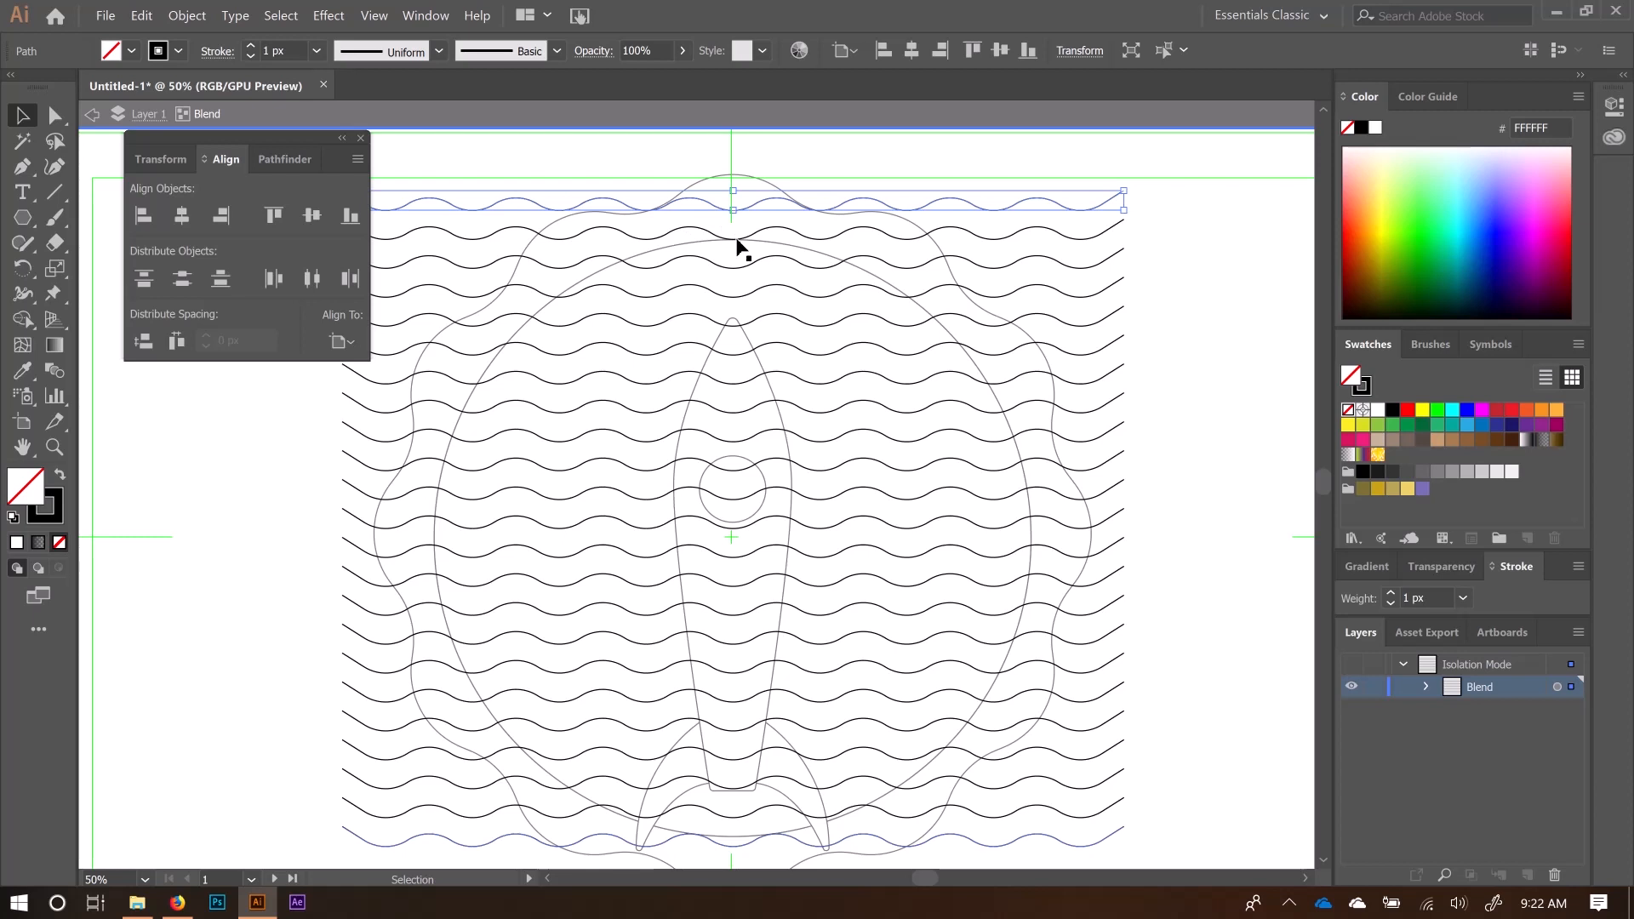
- Undo and redo the uppermost path's move repeatedly to compare the line pattern before and after it
key(ctrl)
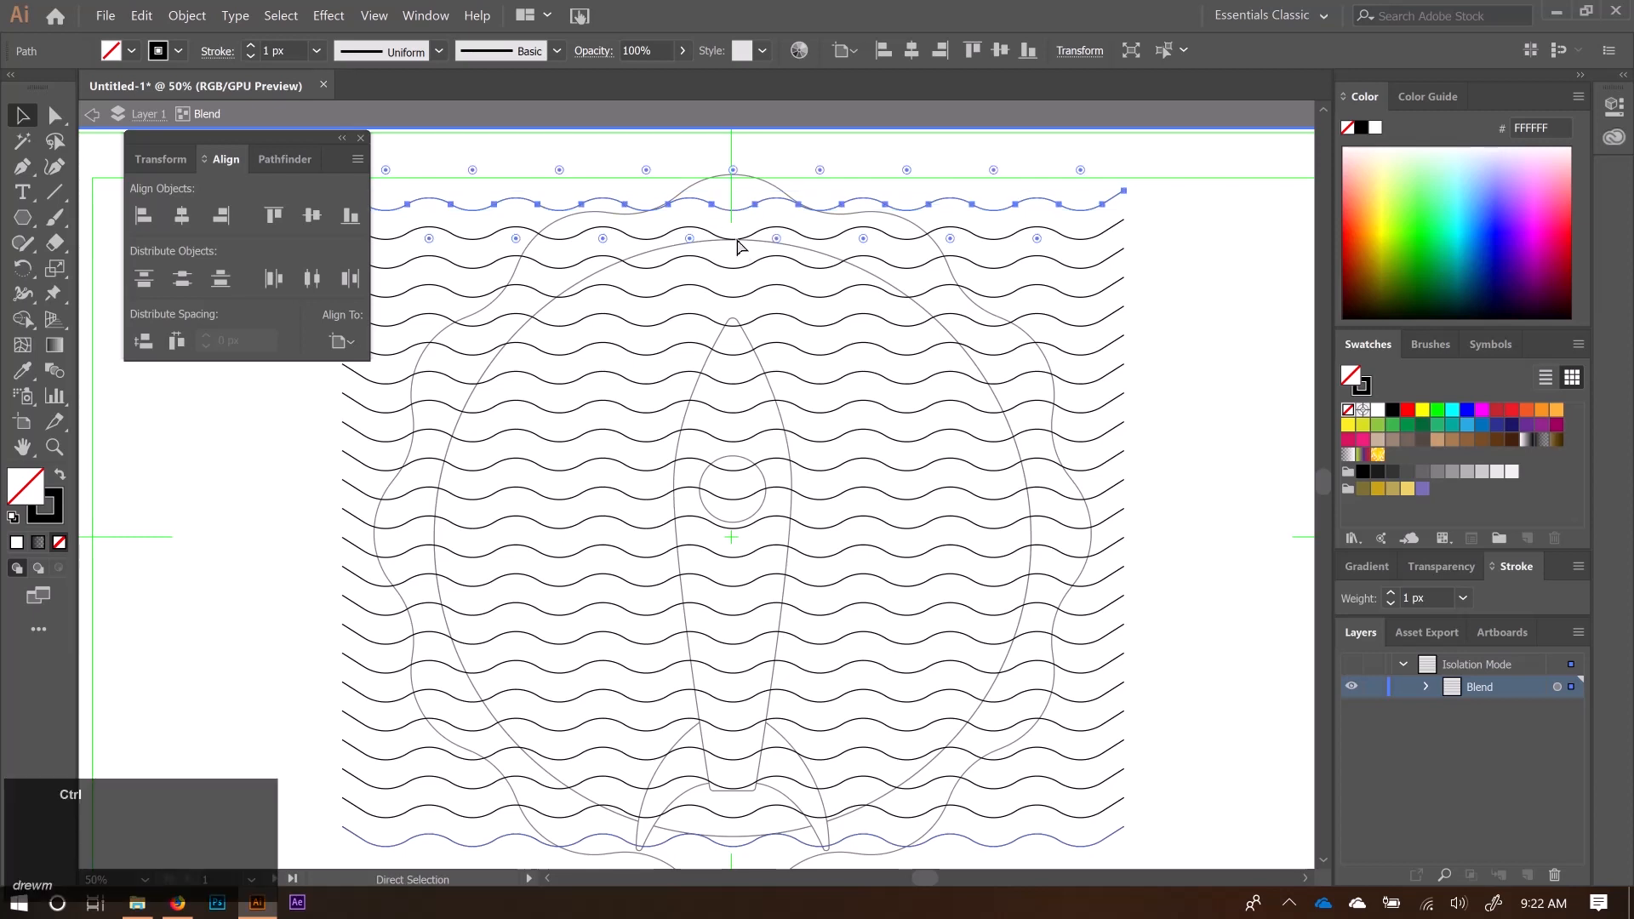
key(ctrl+z)
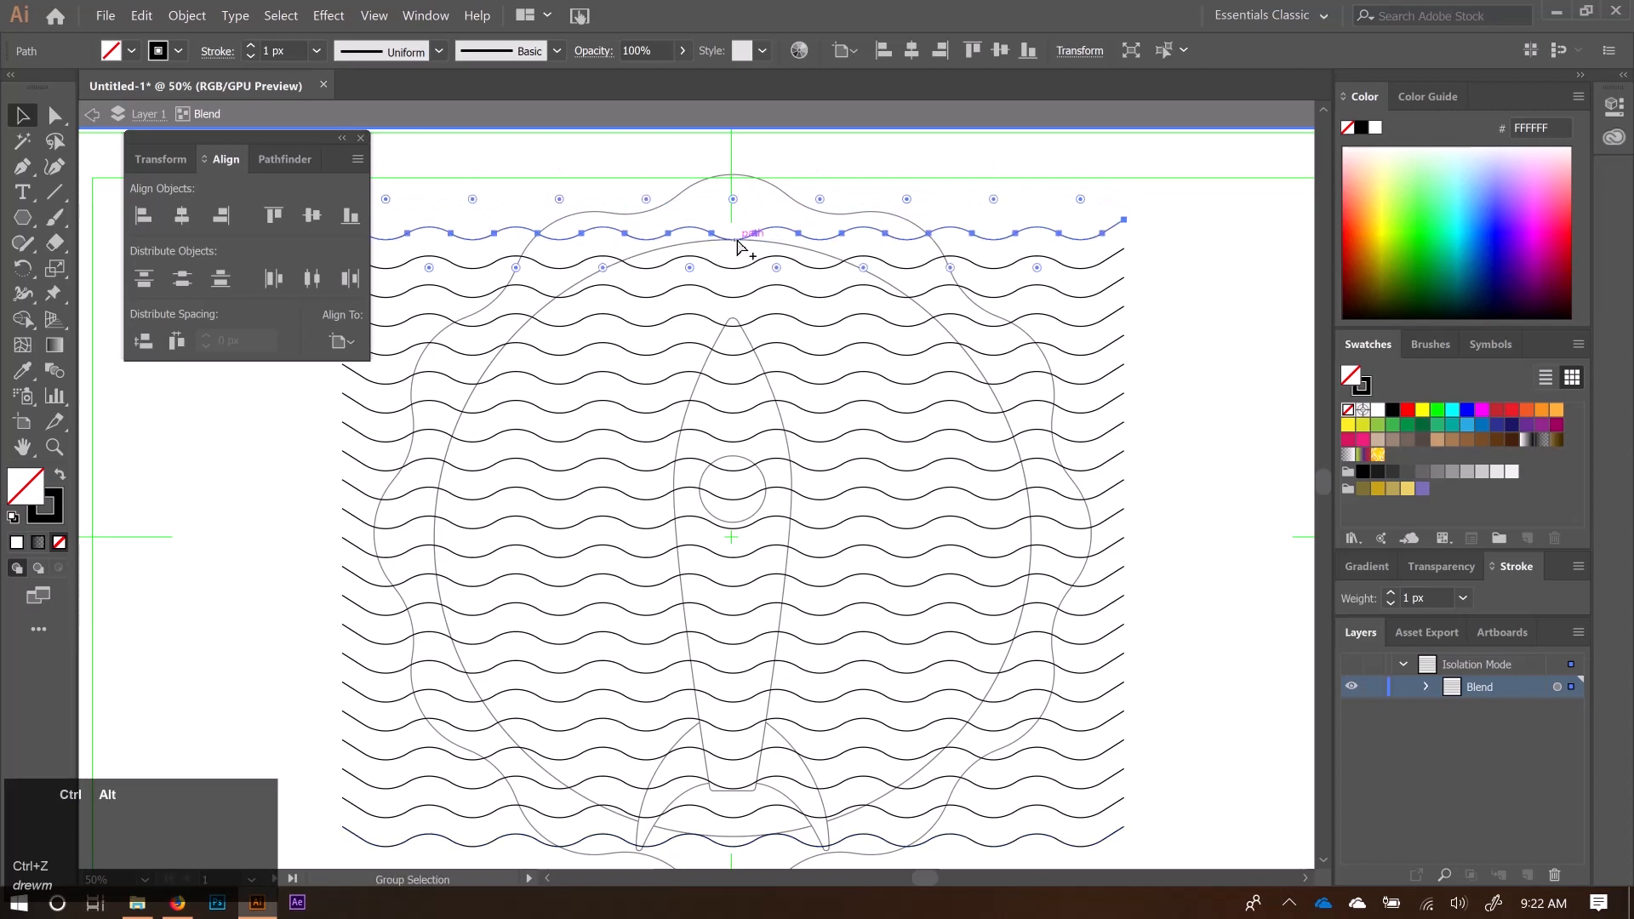
key(ctrl+alt+z)
key(ctrl+shift+z)
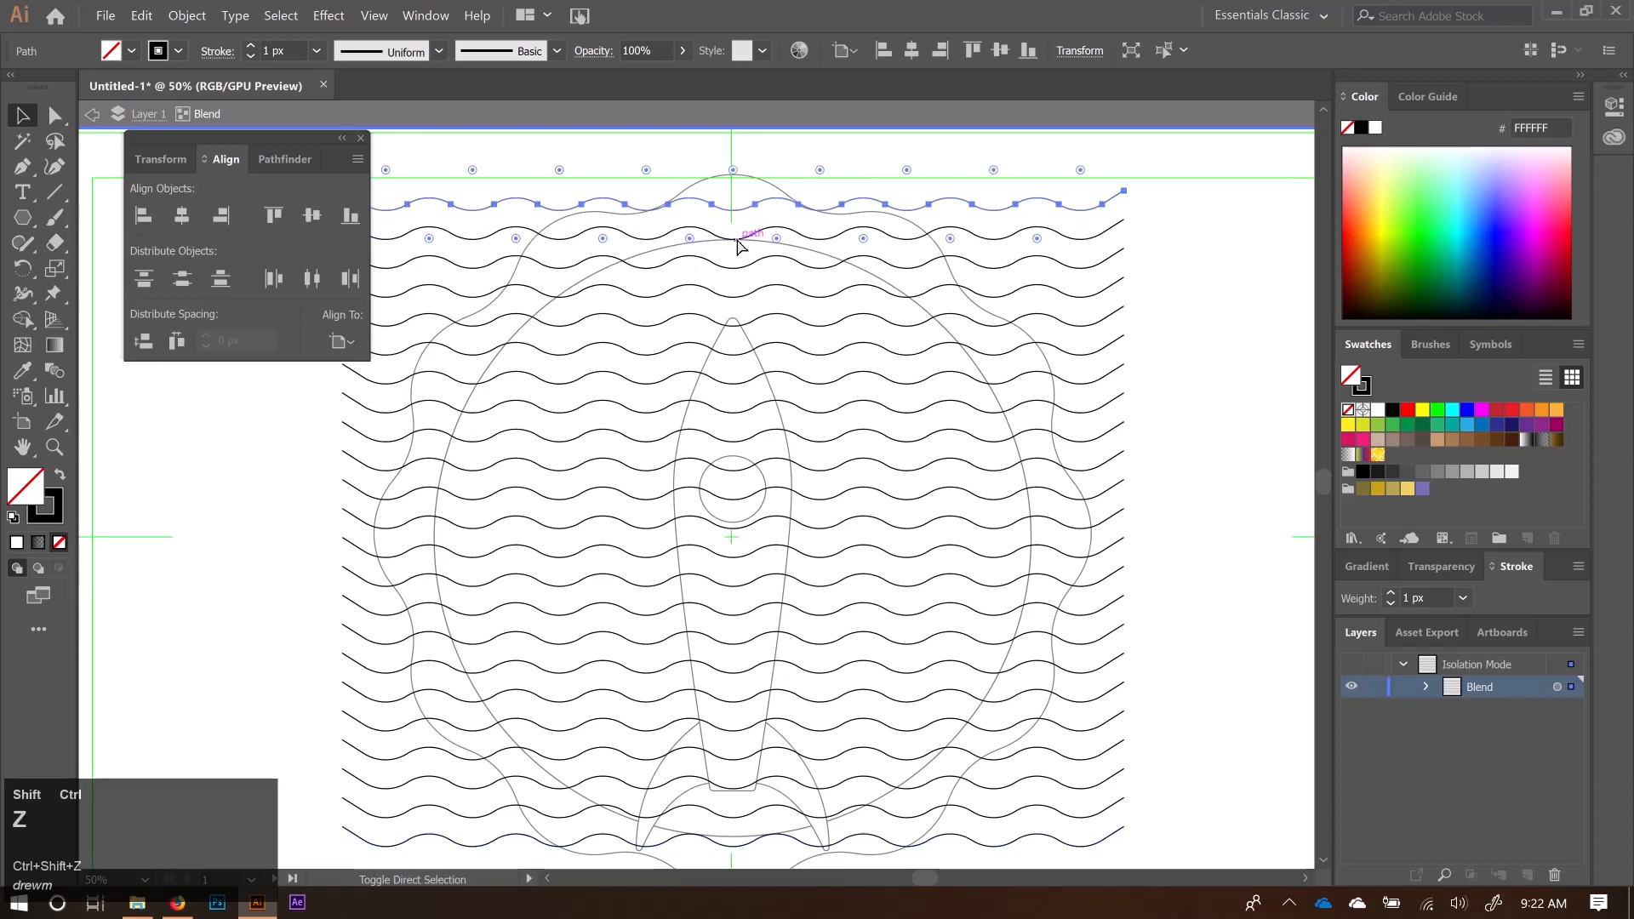
key(ctrl+z)
key(ctrl+z)
key(ctrl+shift+z)
key(ctrl+shift+z)
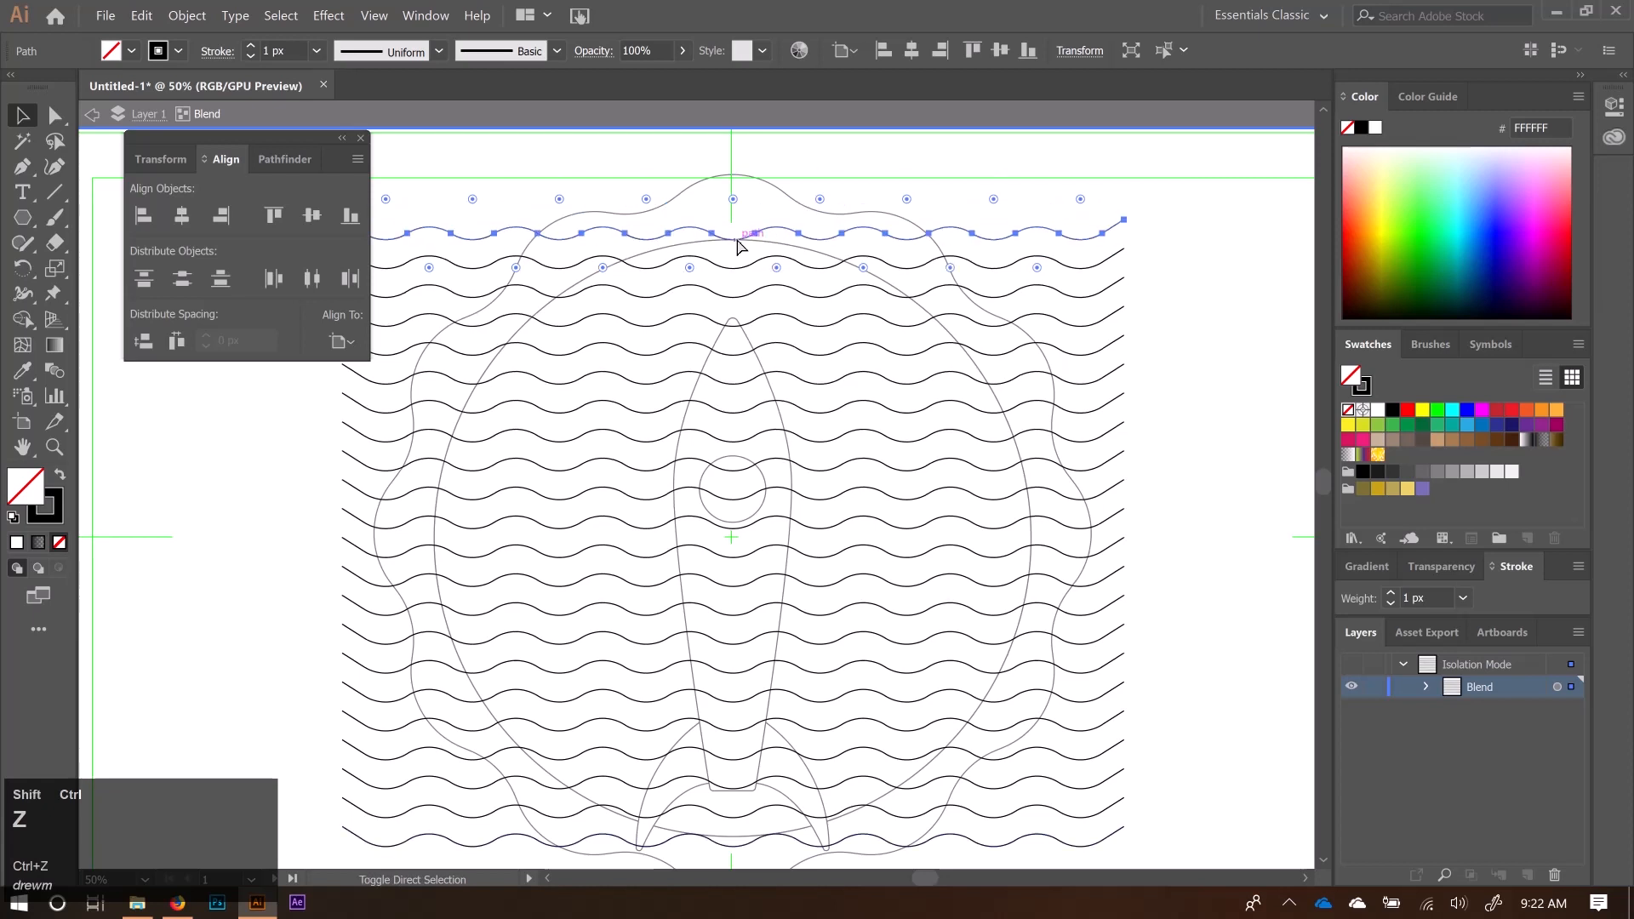
key(ctrl+z)
key(ctrl+shift+z)
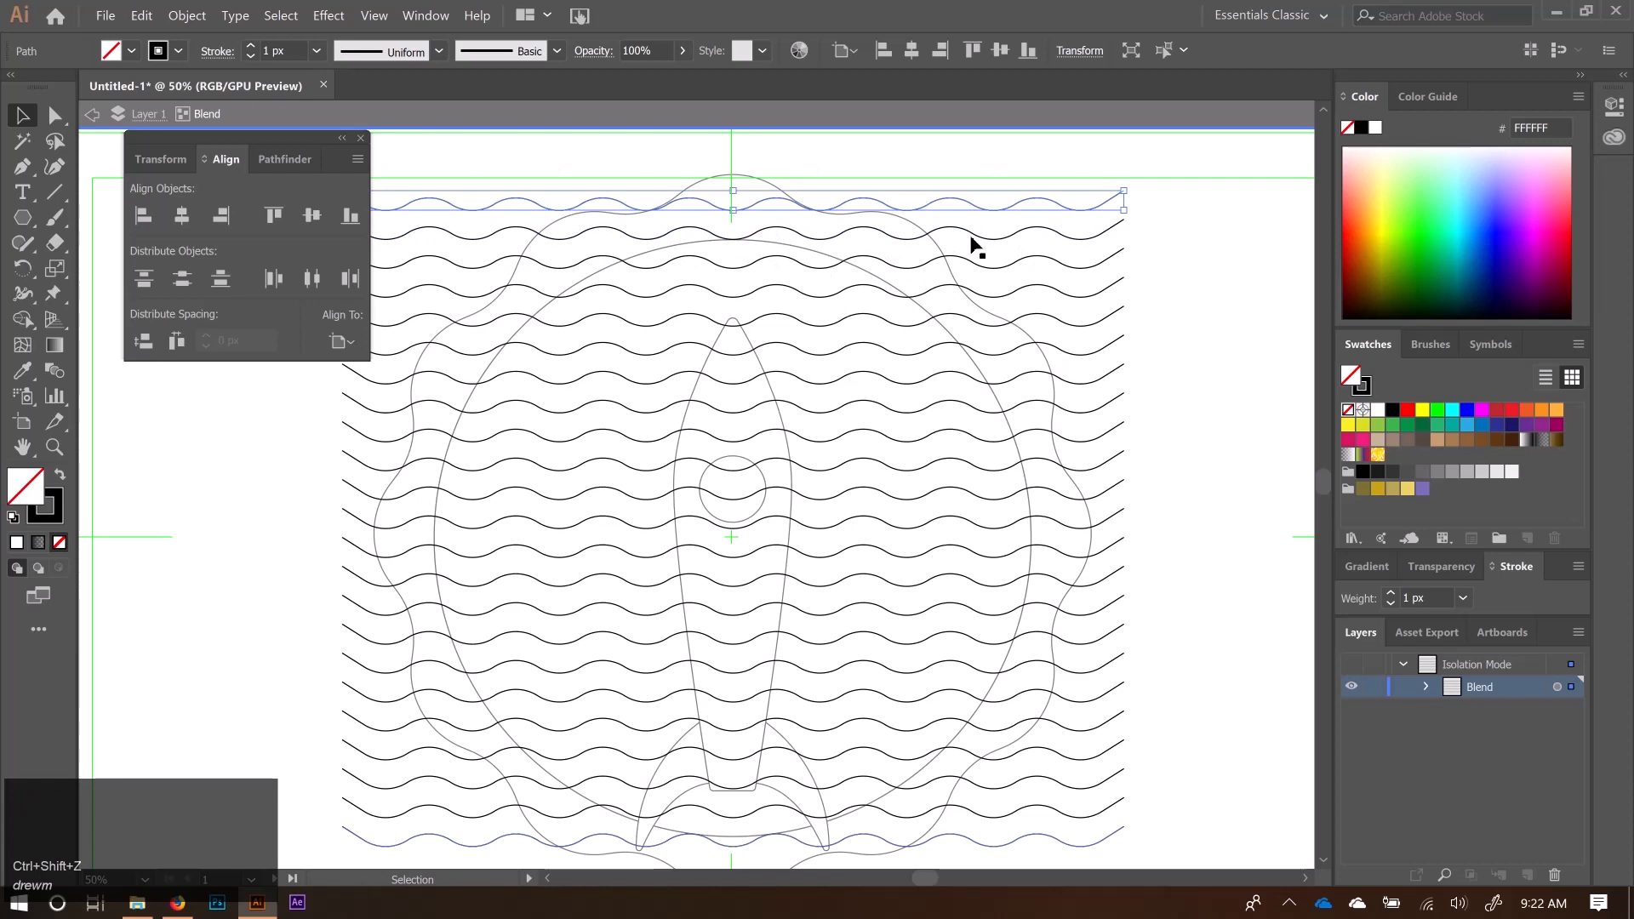
- Exit isolation mode and select the whole wavy-line blend
double_click(1244, 411)
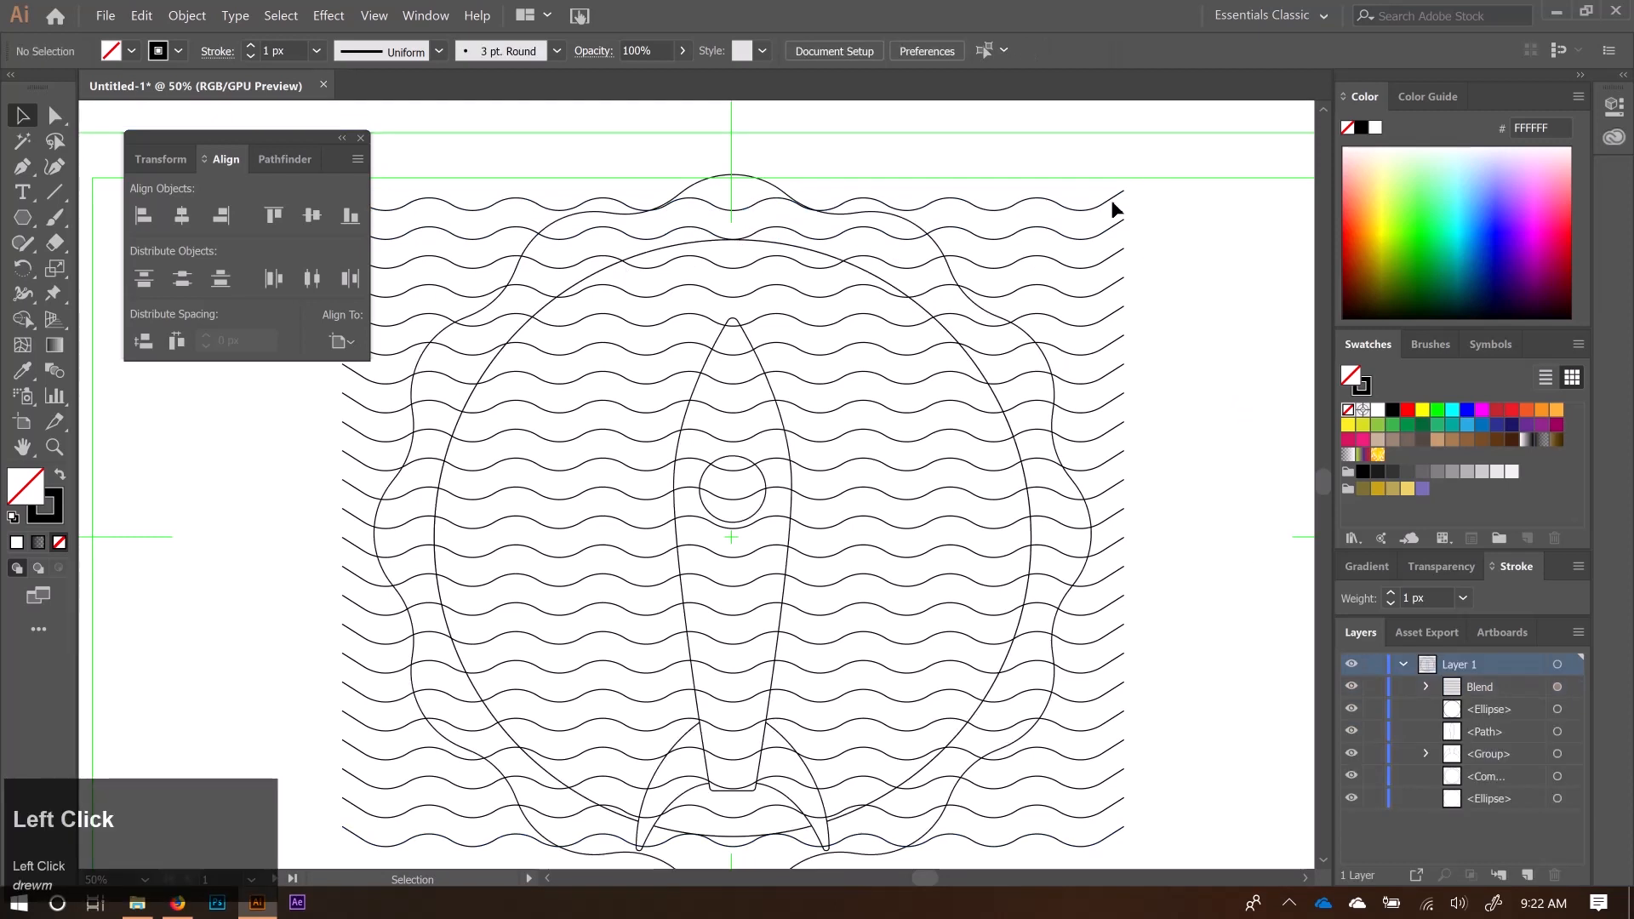
click(1076, 271)
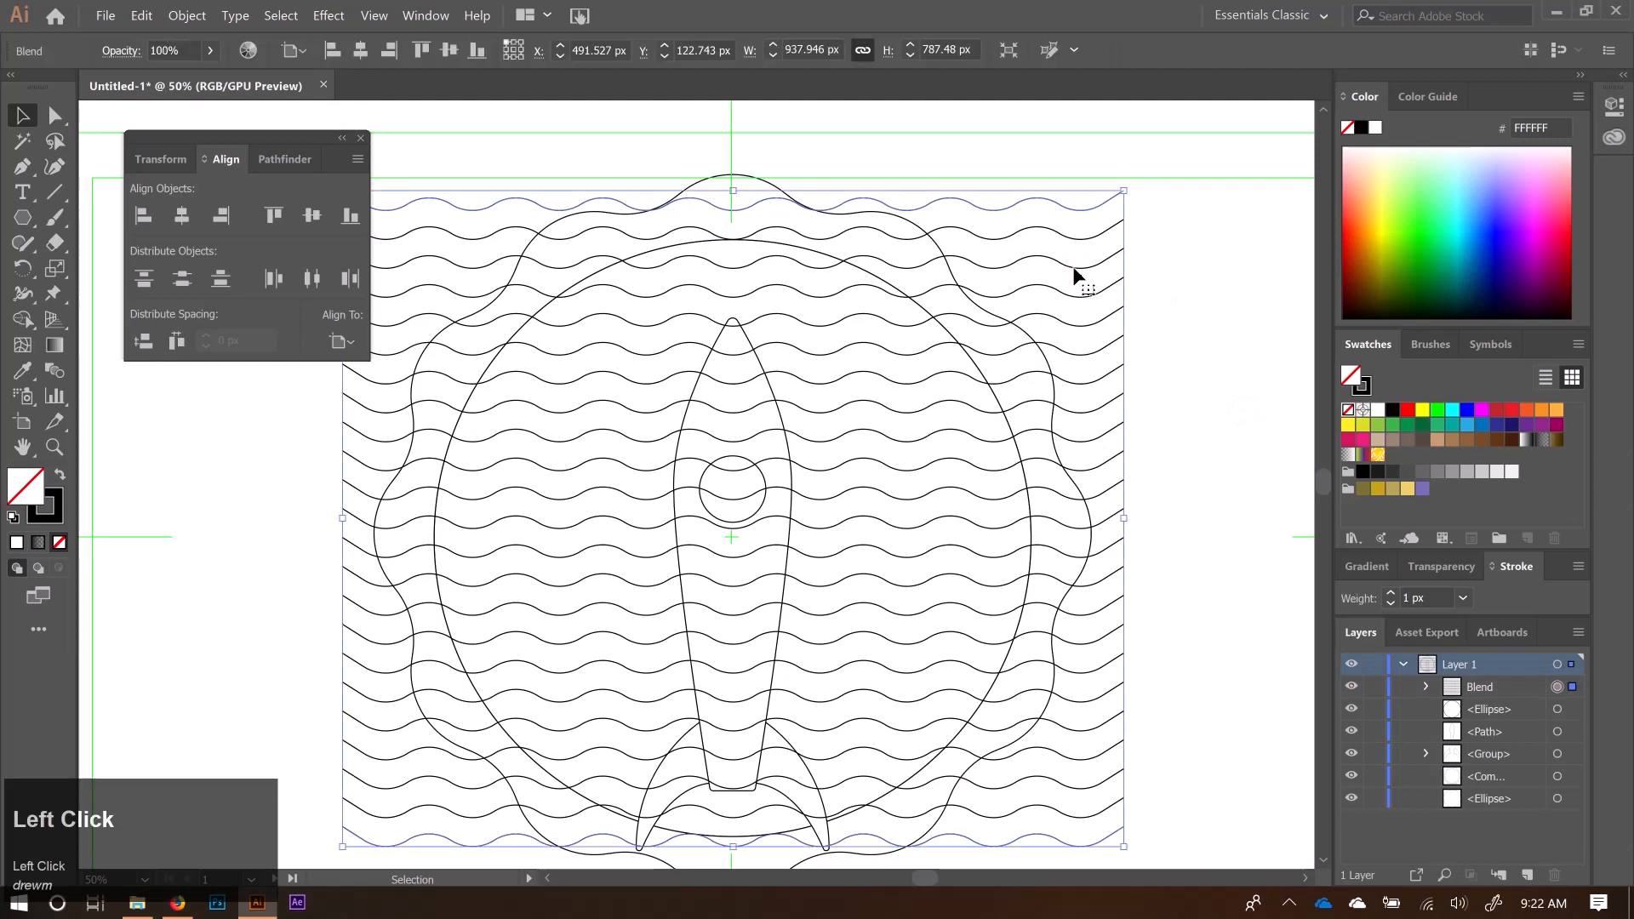
drag(1074, 267, 1080, 303)
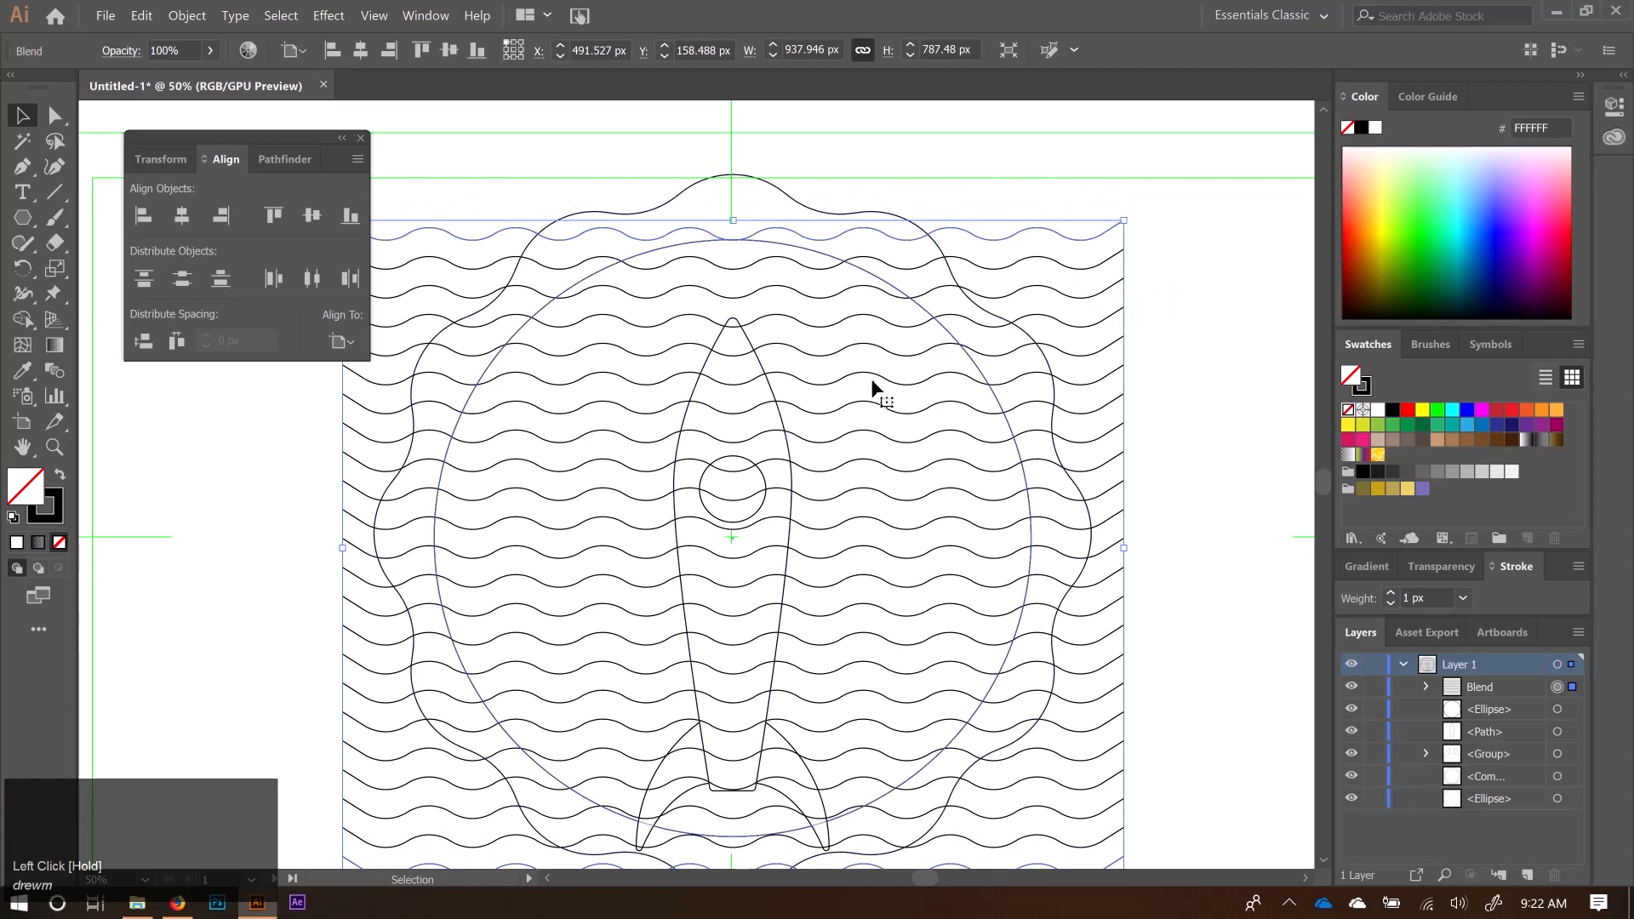
key(ctrl)
key(ctrl+z)
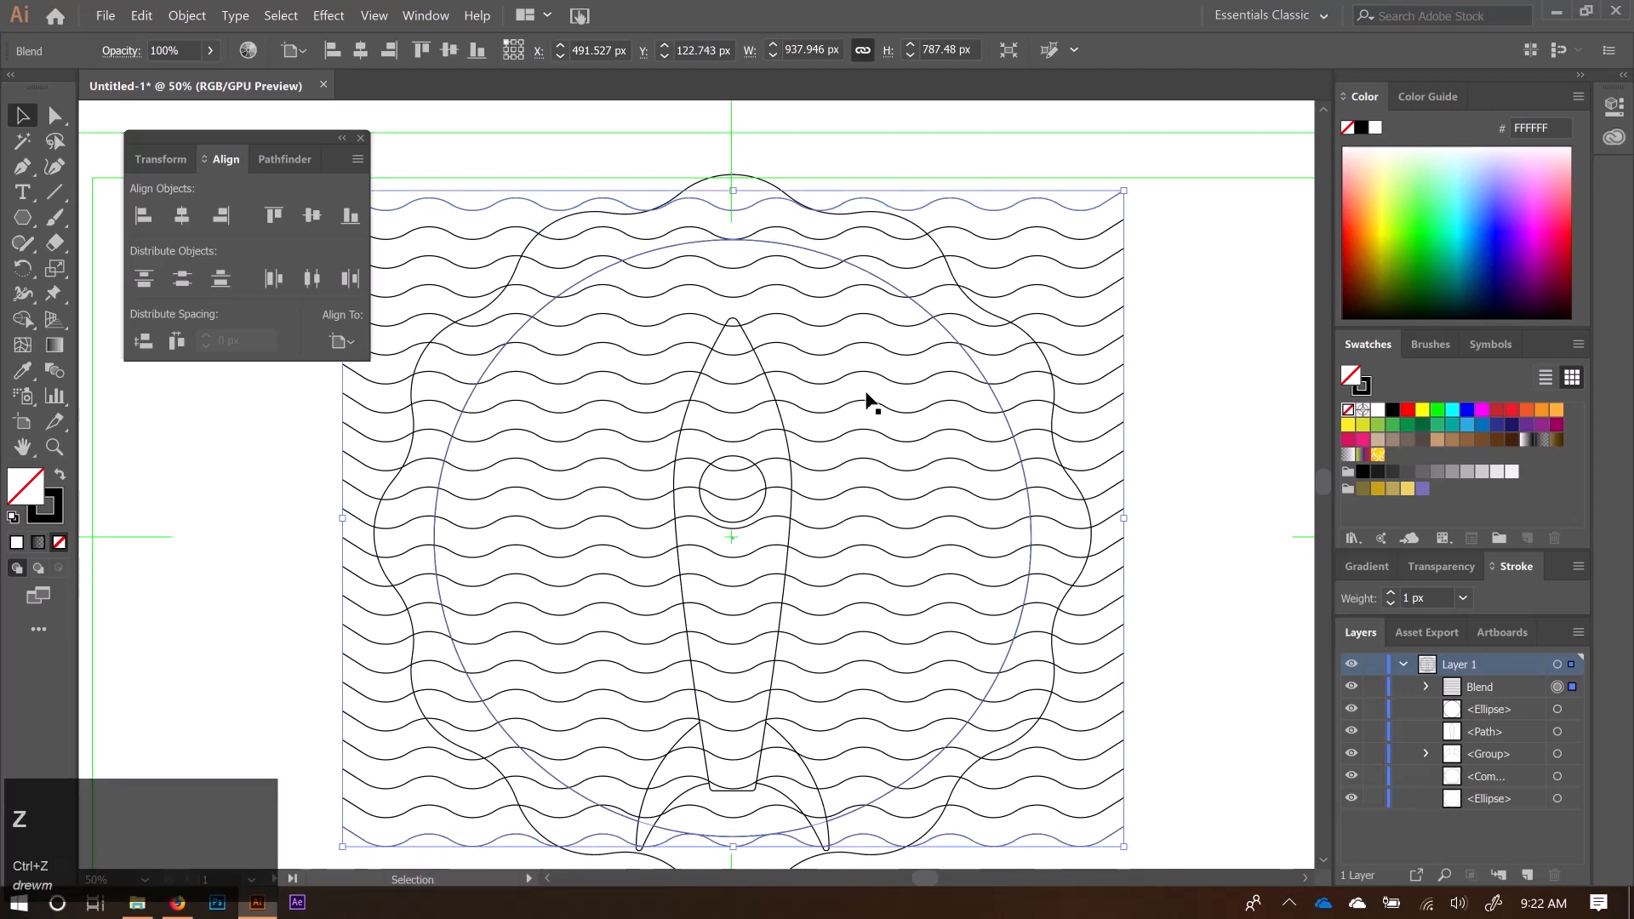
click(1159, 308)
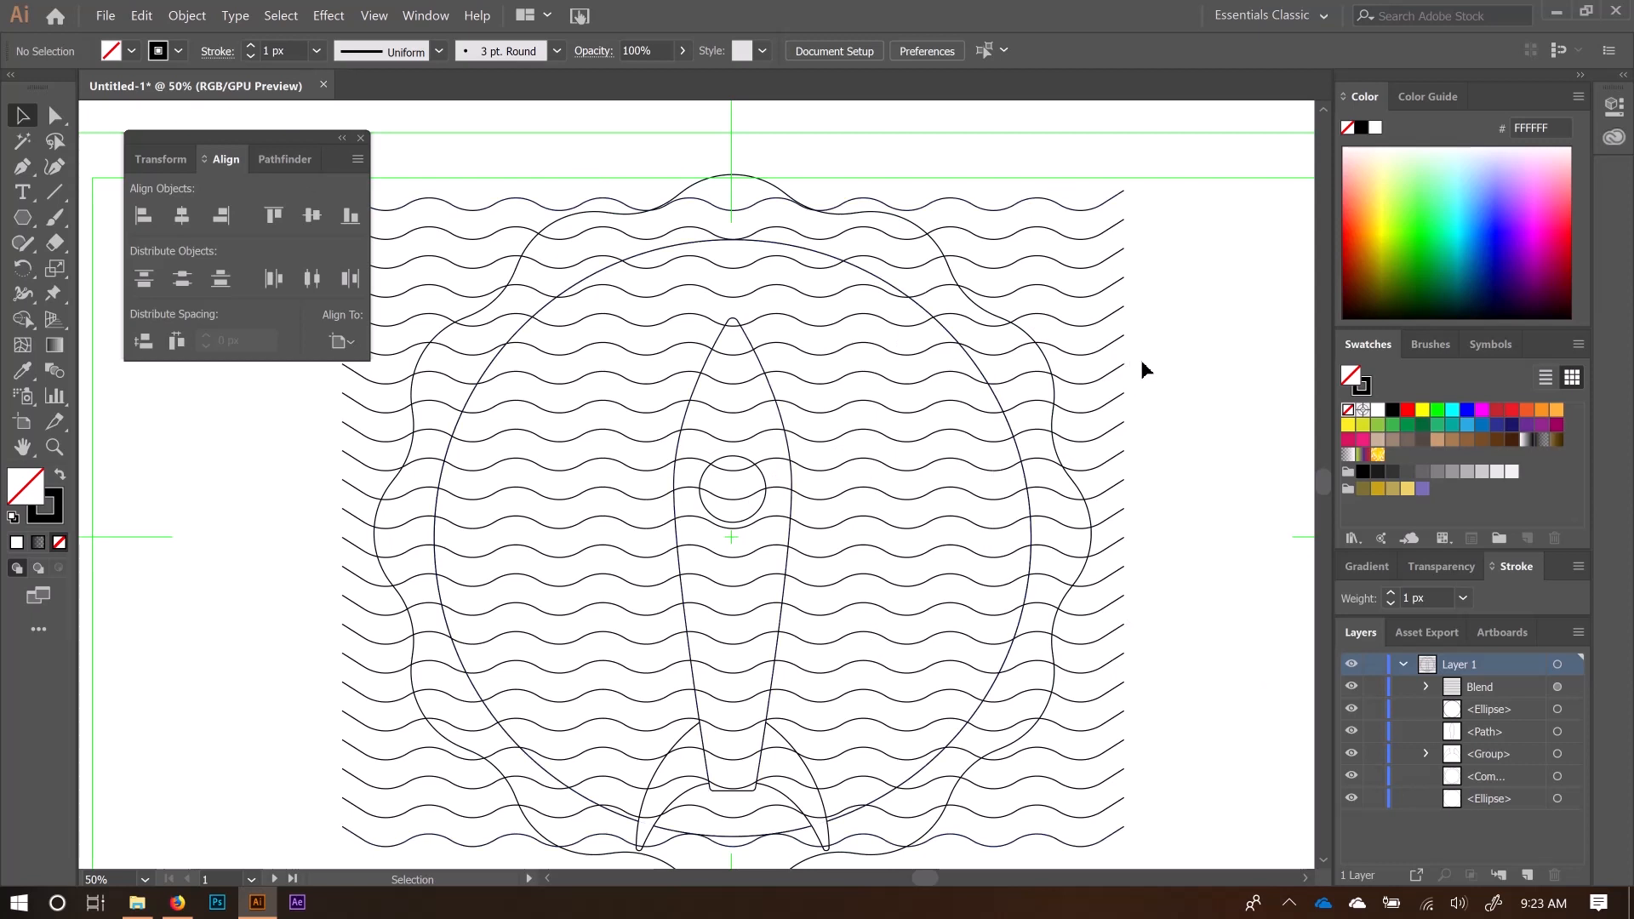
- Send the wavy-line blend backward until it lies behind the rocket and scalloped ring, just above the lowest ellipse, and deselect it
click(1096, 353)
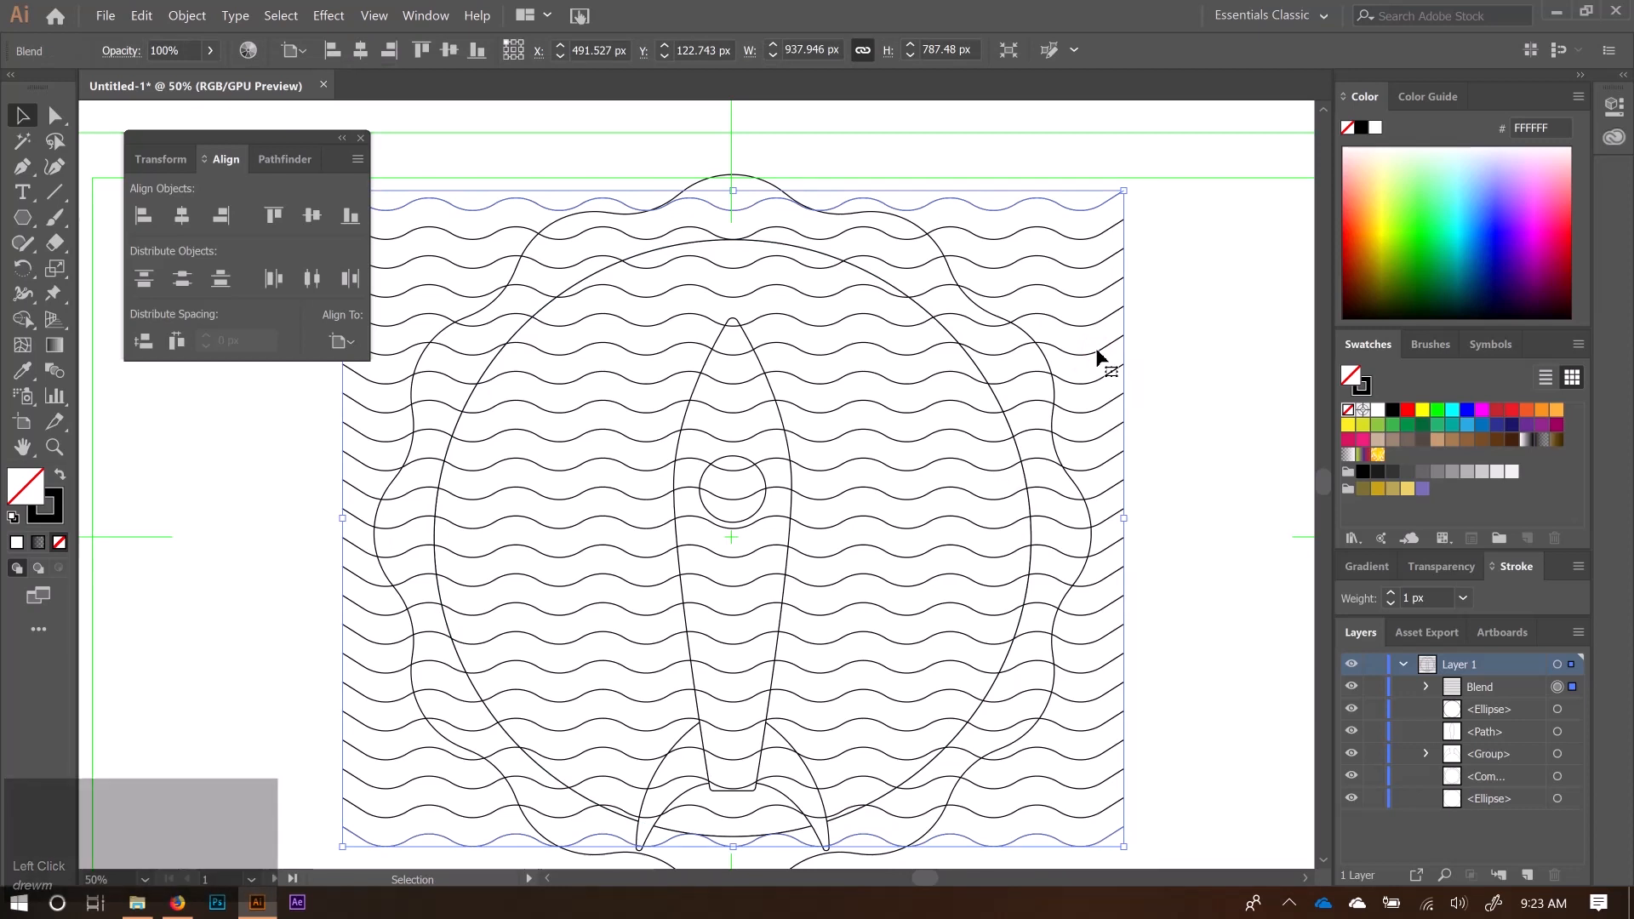
key(ctrl+bracketleft)
key(ctrl+bracketleft)
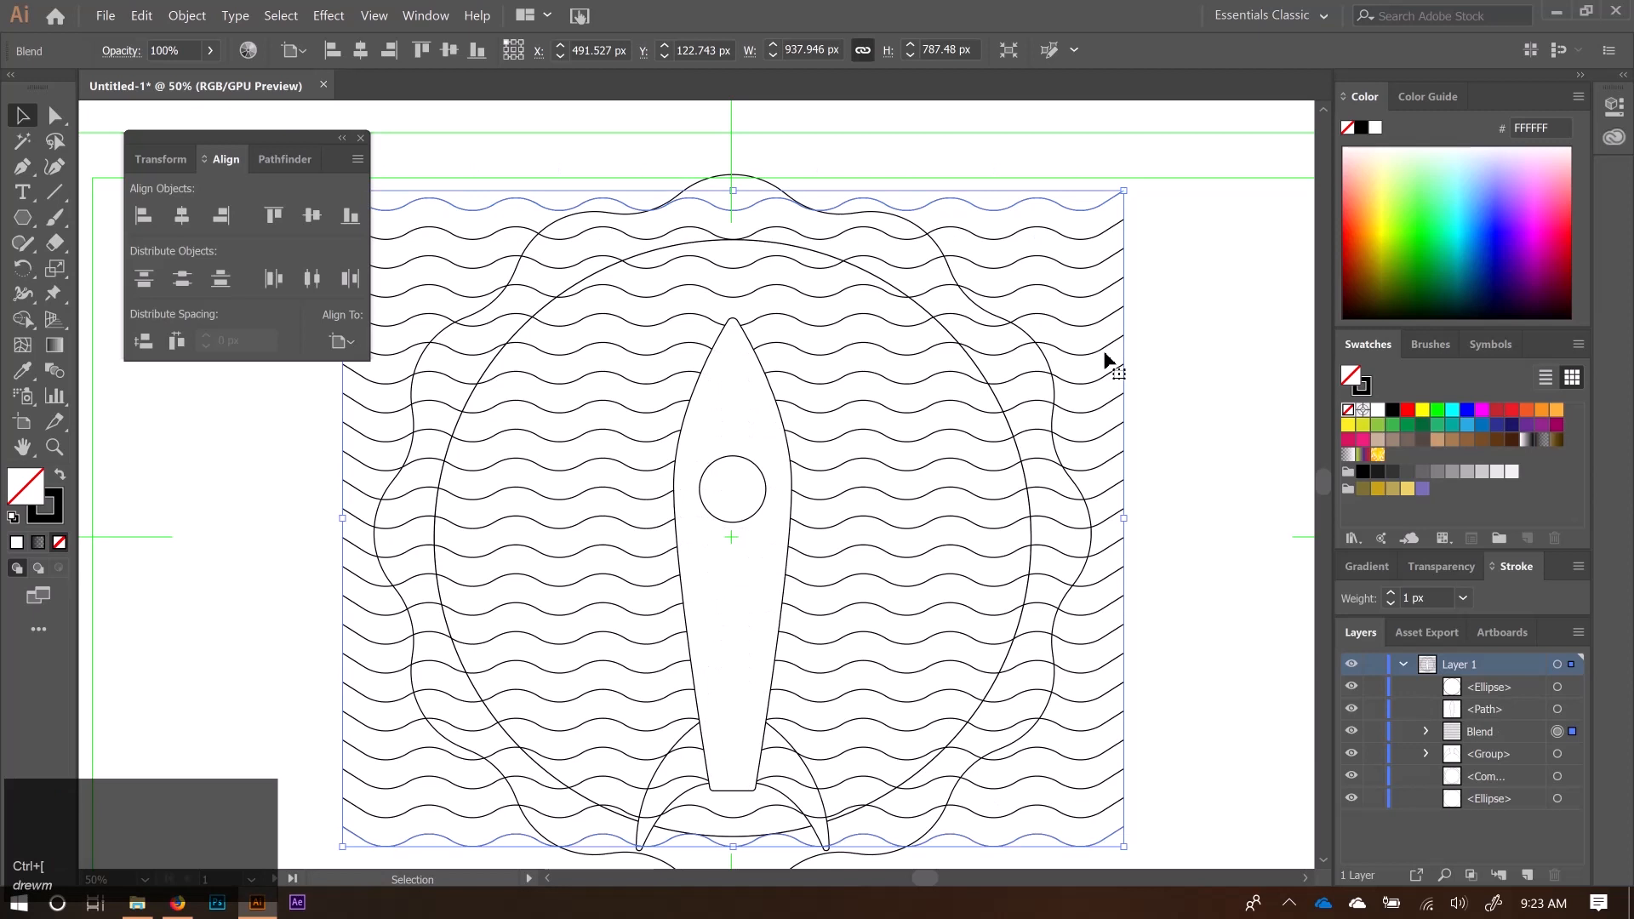
key(ctrl)
key(ctrl+bracketleft)
key(ctrl+bracketleft)
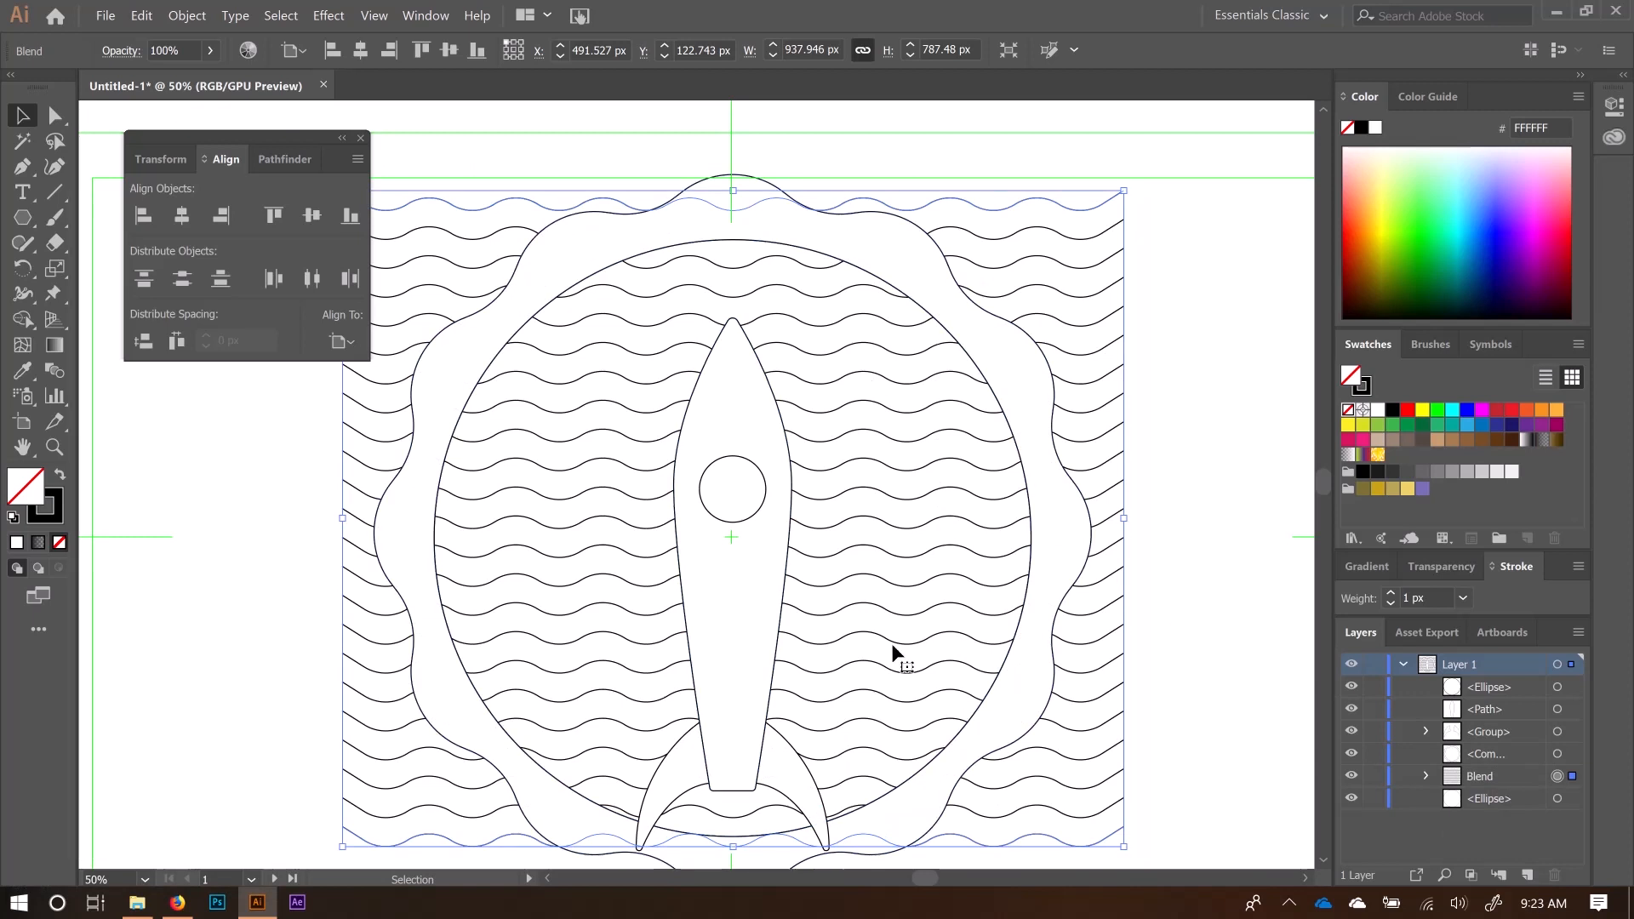
click(1198, 383)
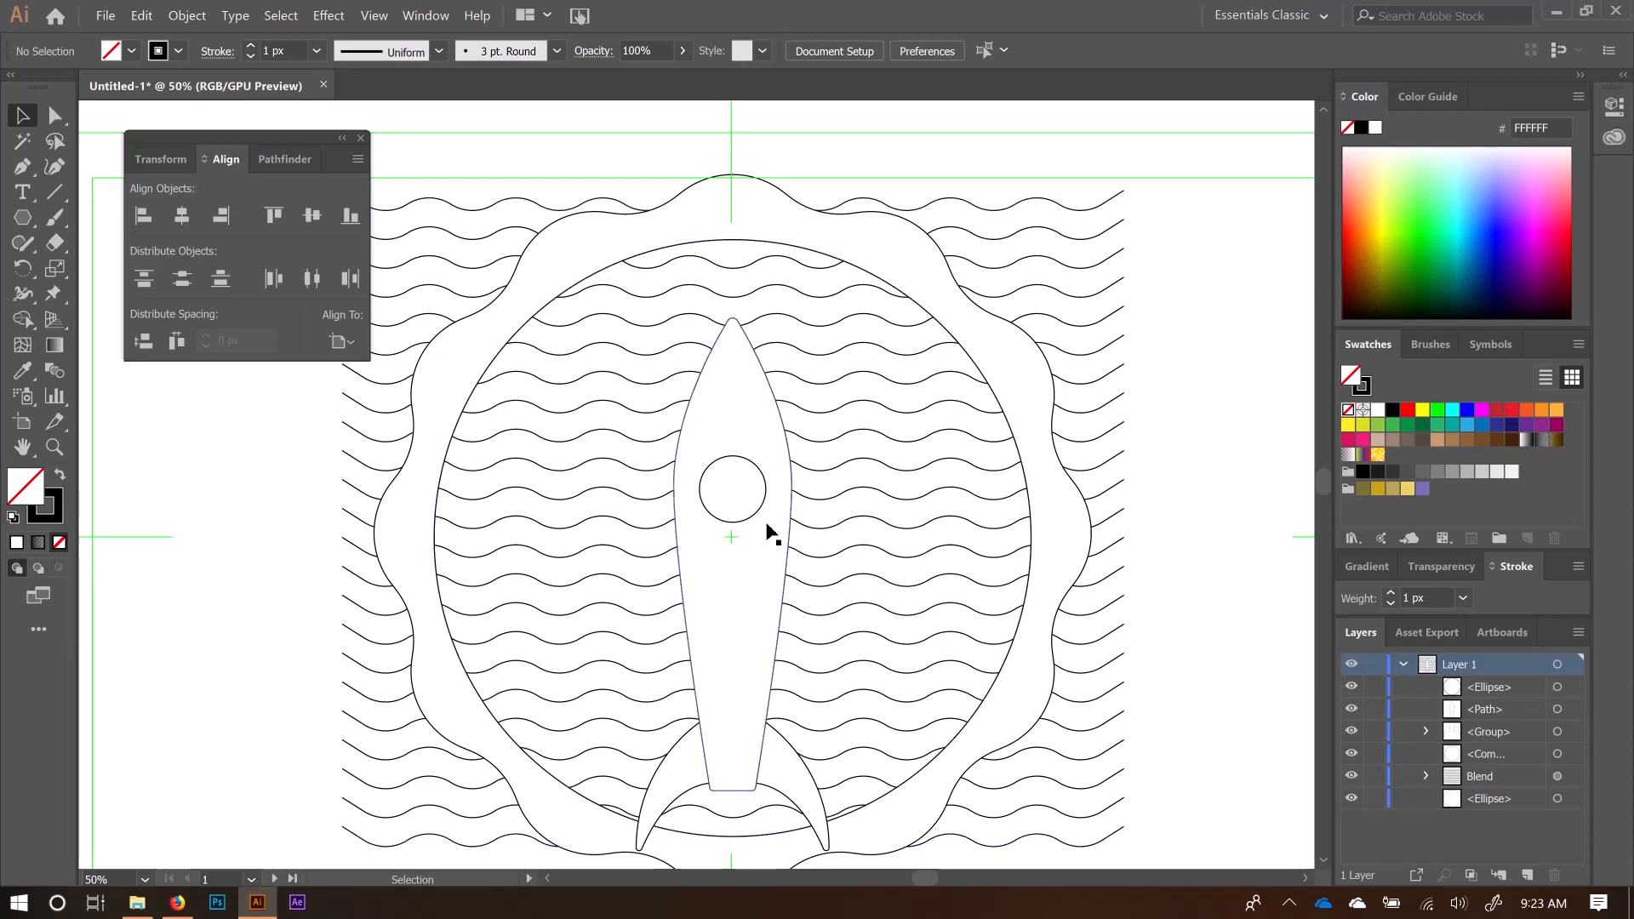
- Select the rocket's body and remove its stroke
click(760, 582)
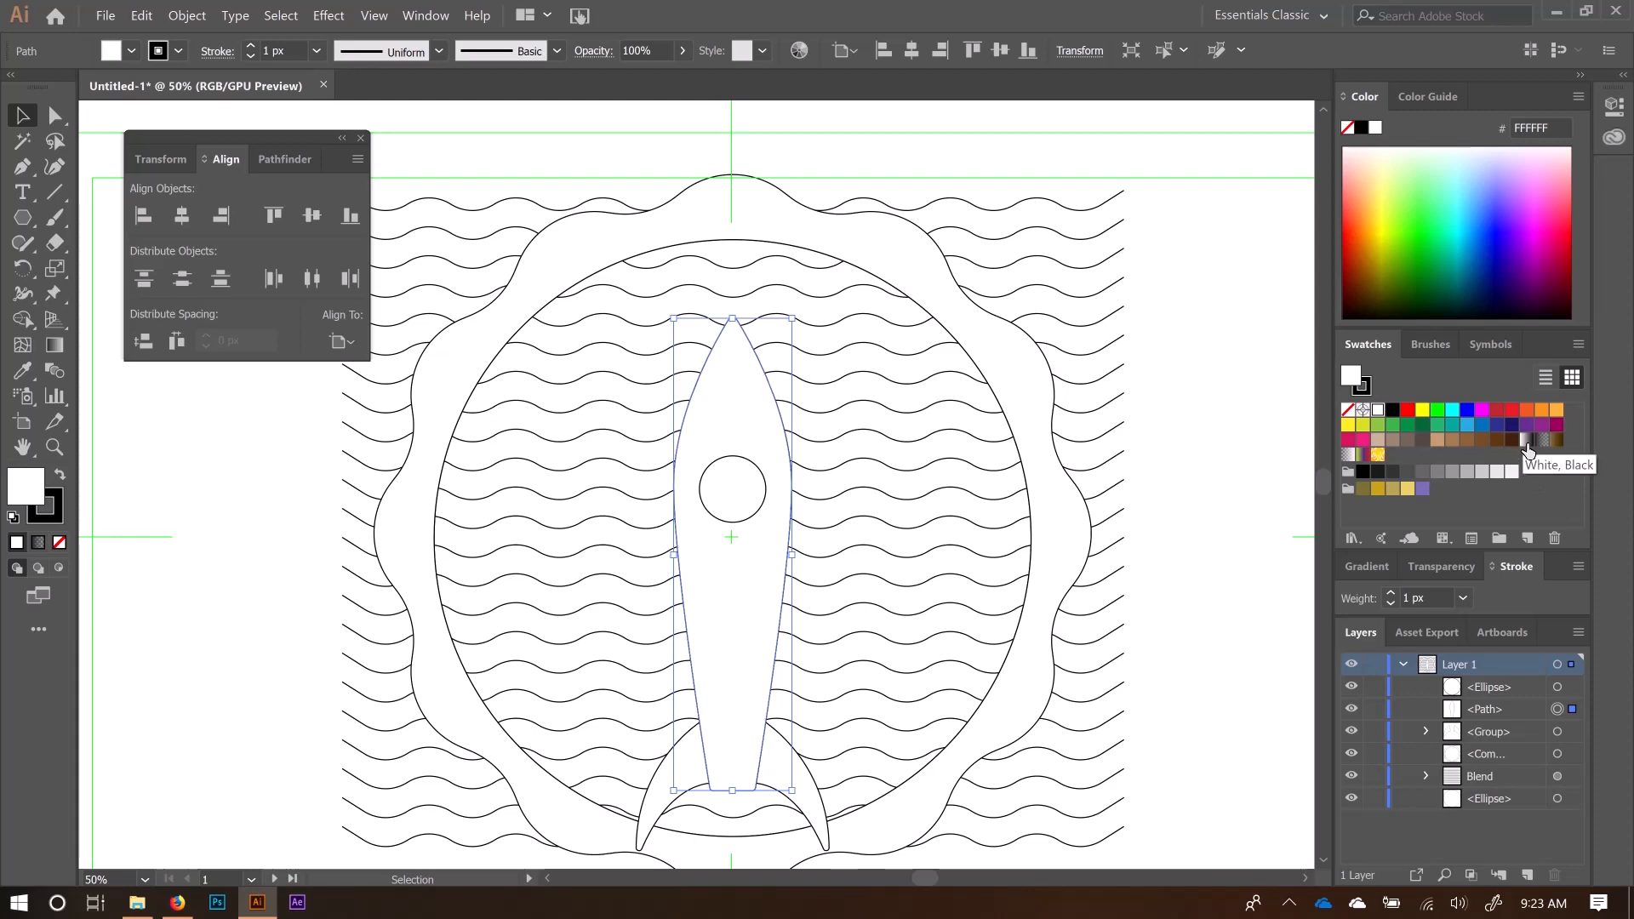
click(51, 516)
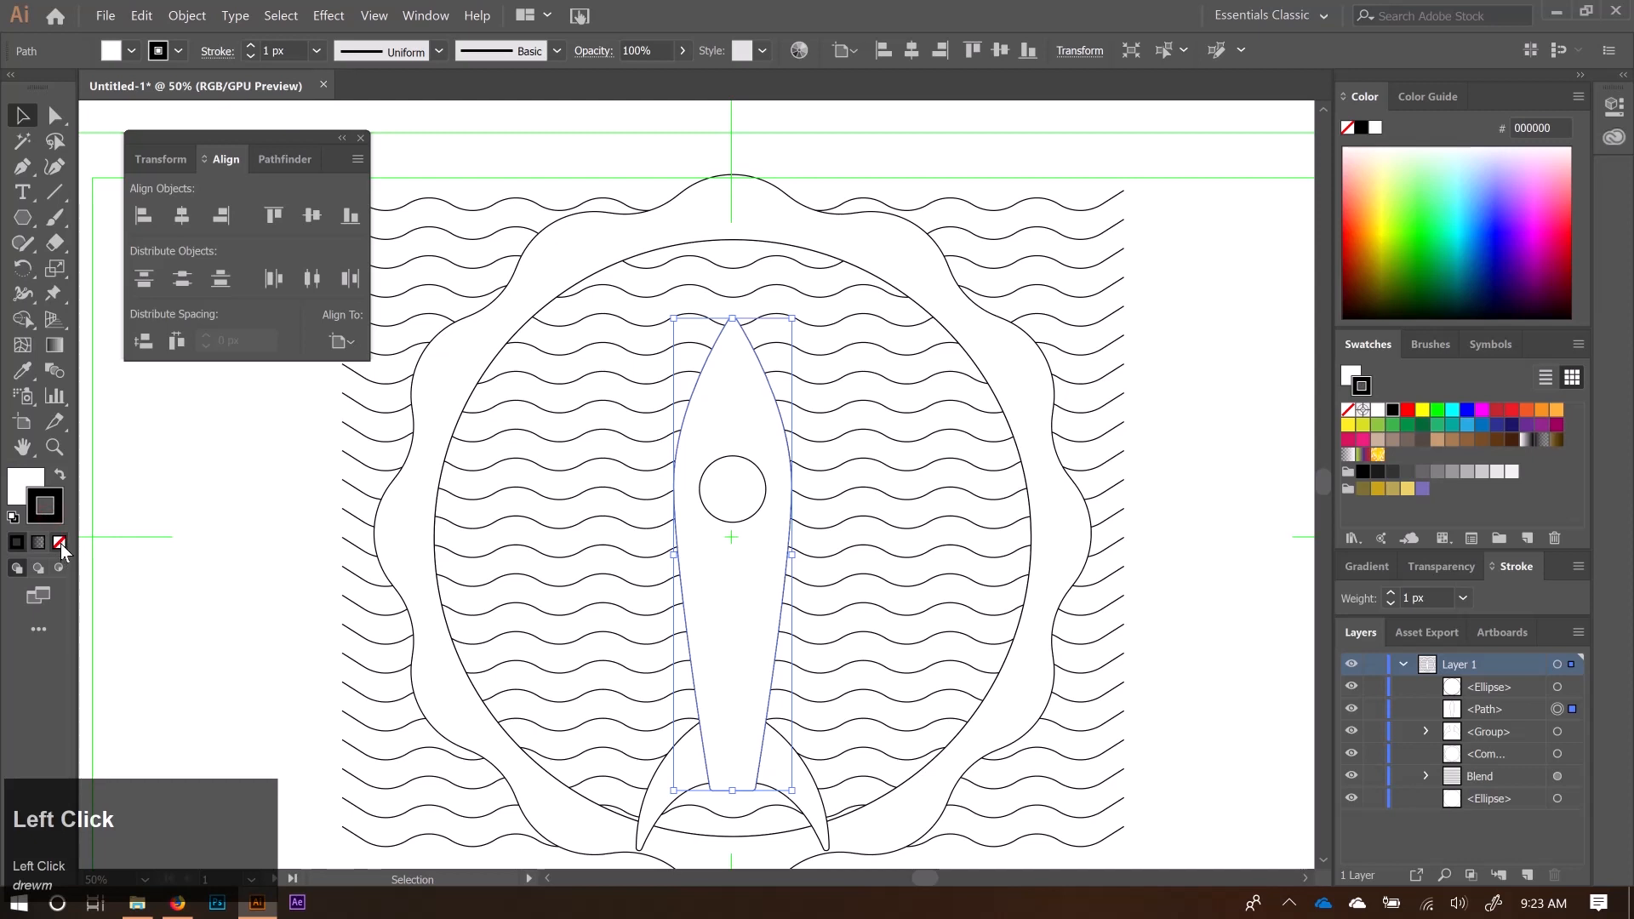
click(60, 543)
- Fill the rocket's body with the White, Black gradient and show the gradient settings
click(34, 473)
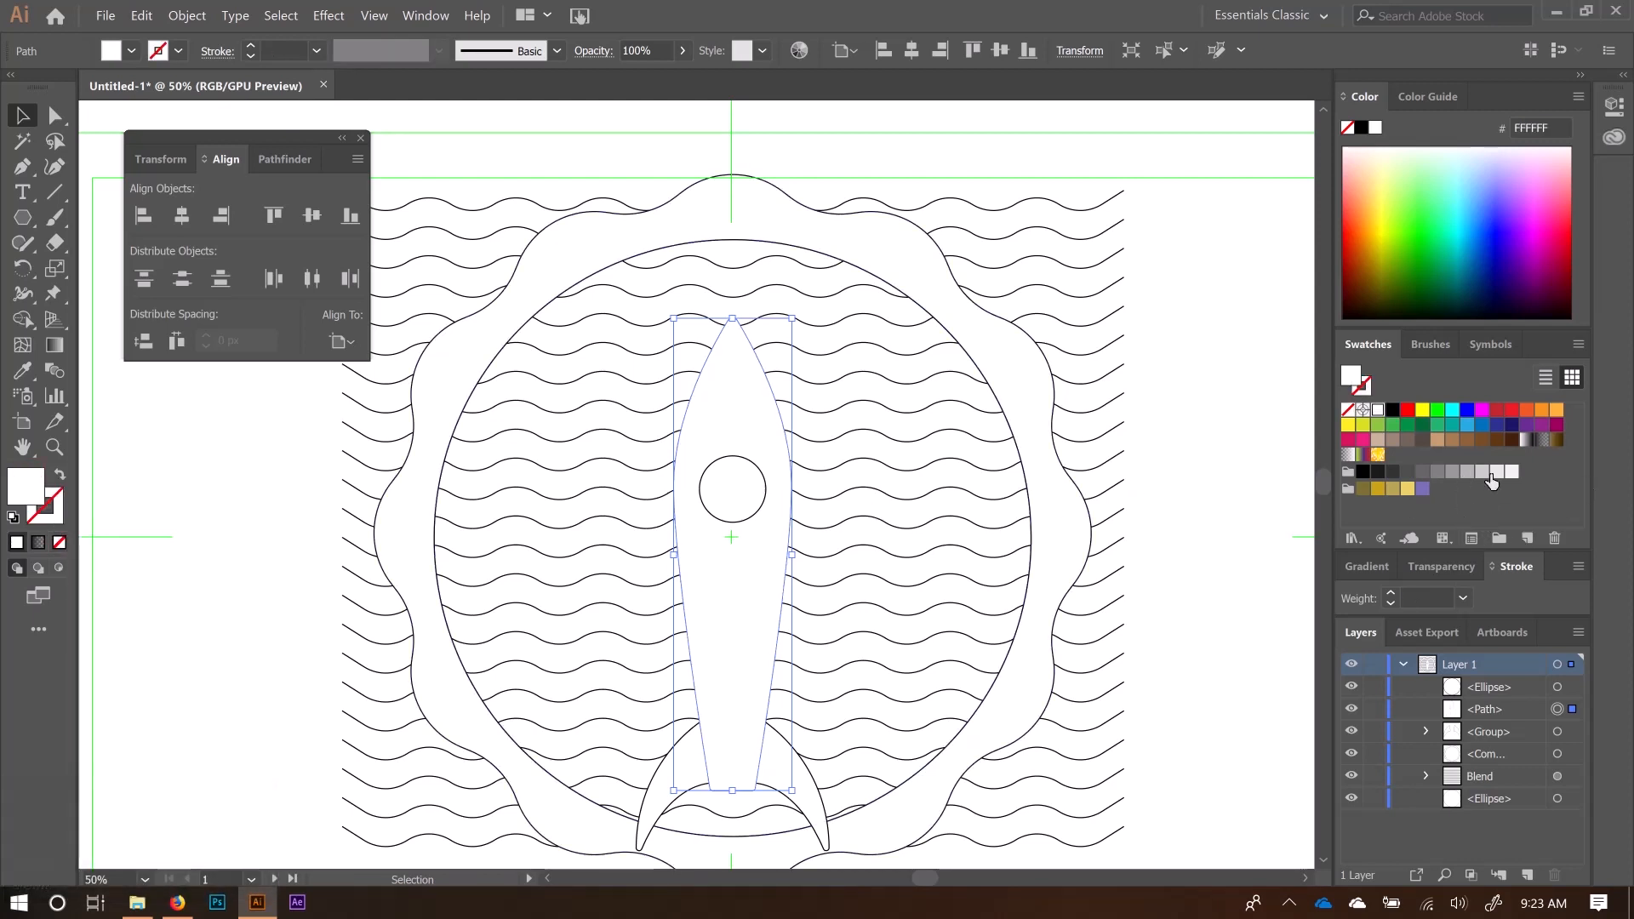
click(1526, 441)
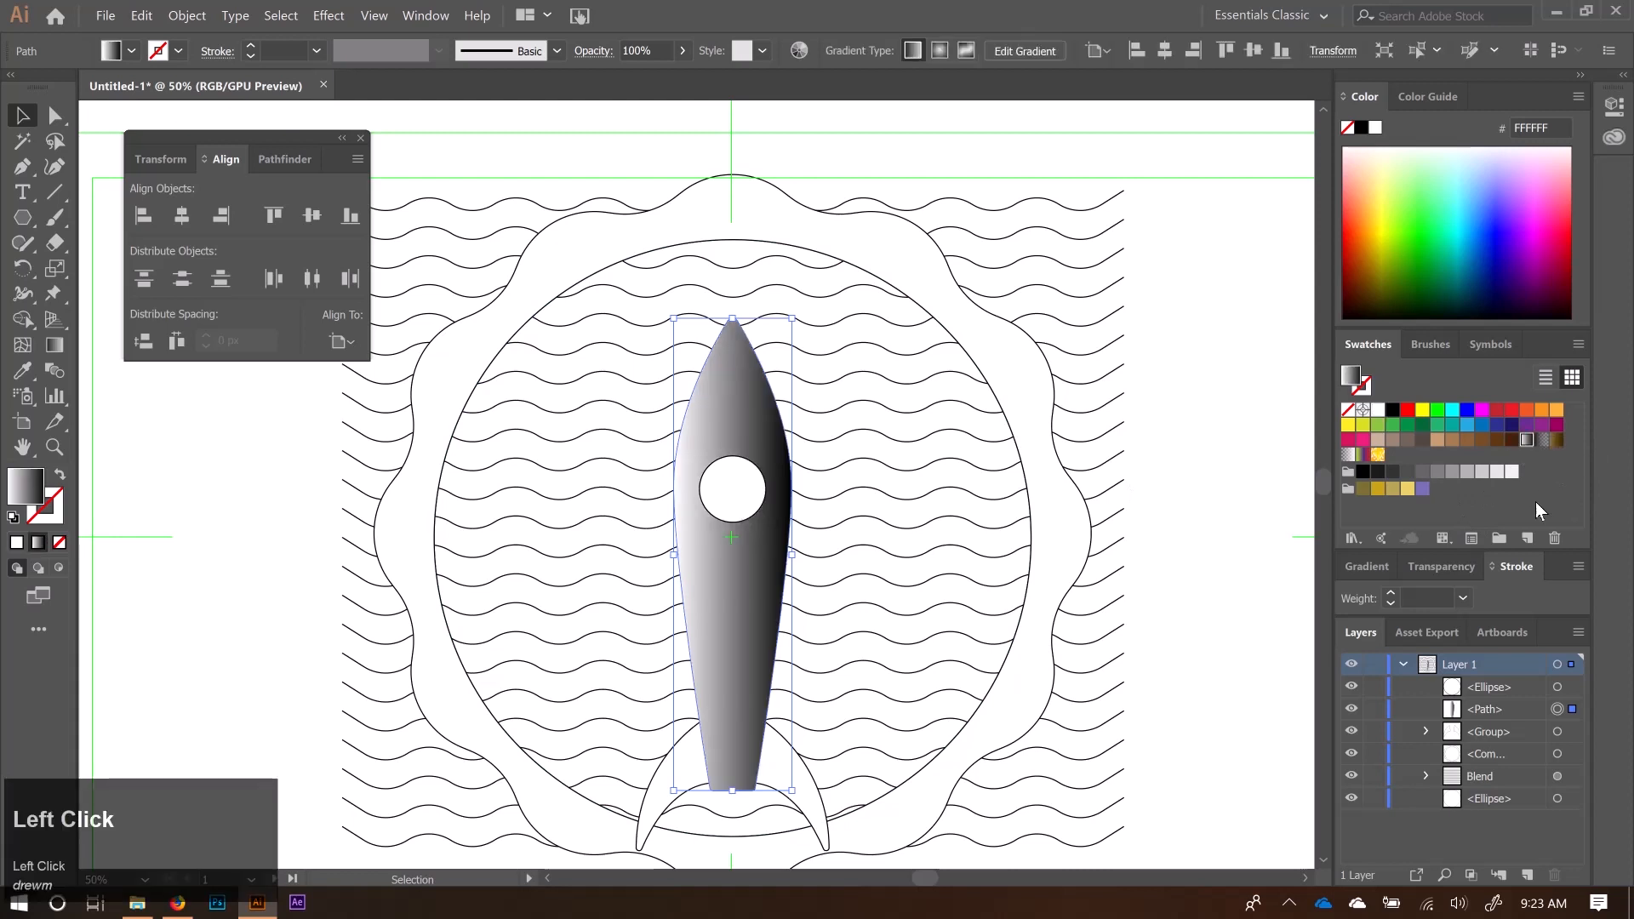
click(1388, 565)
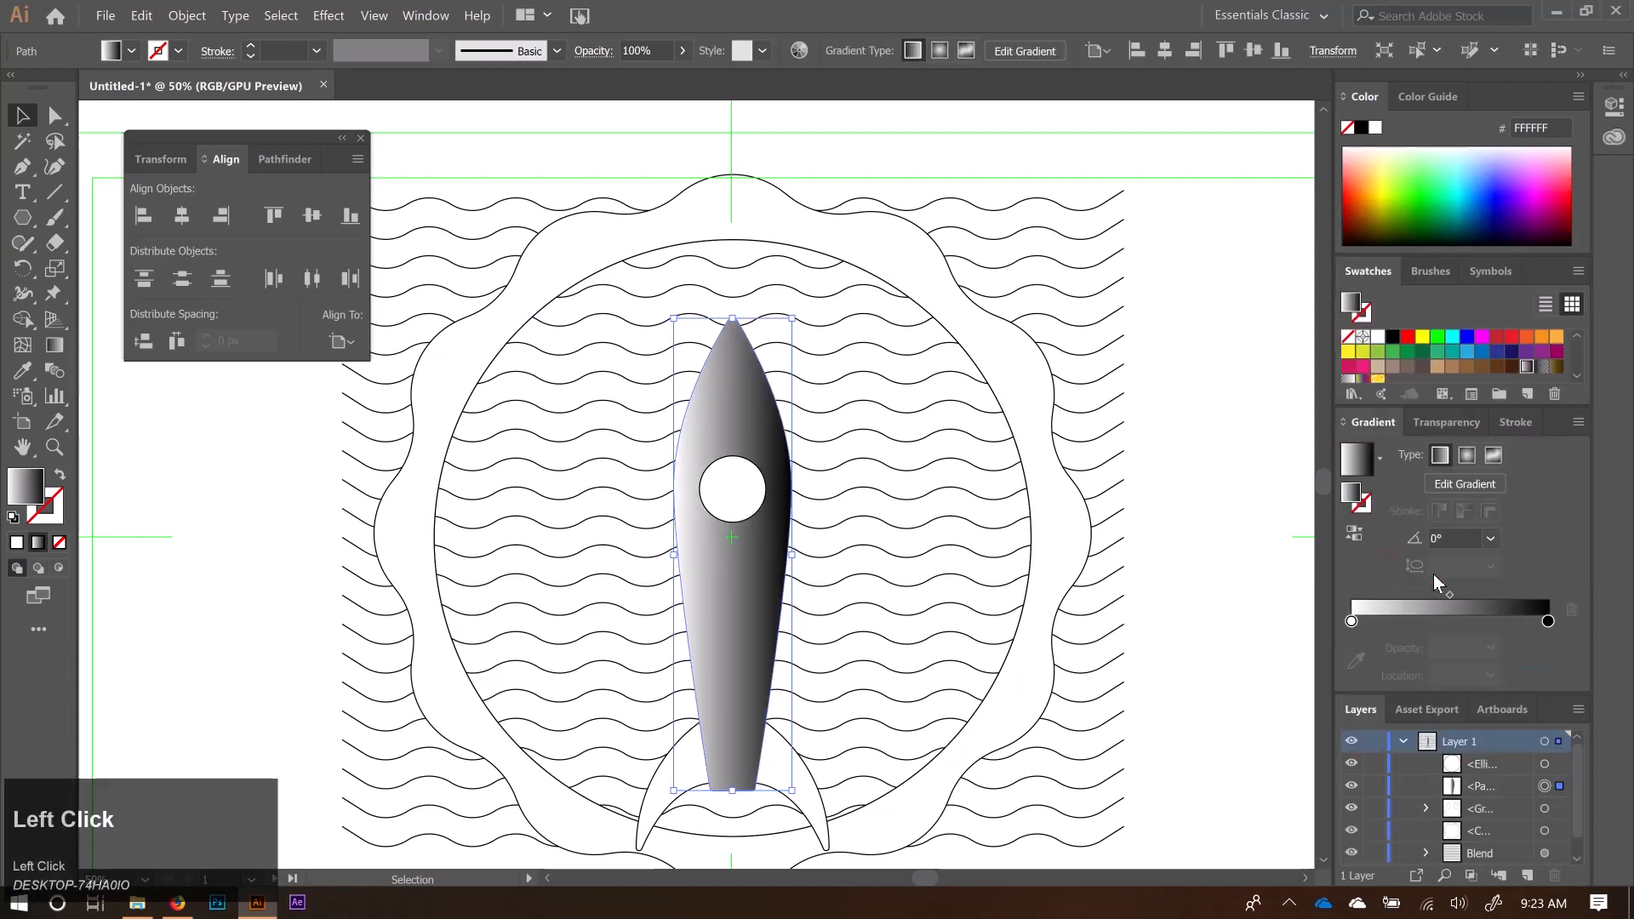
- Use the Gradient tool on the rocket's body, reversing its gradient and restoring the original direction
click(60, 349)
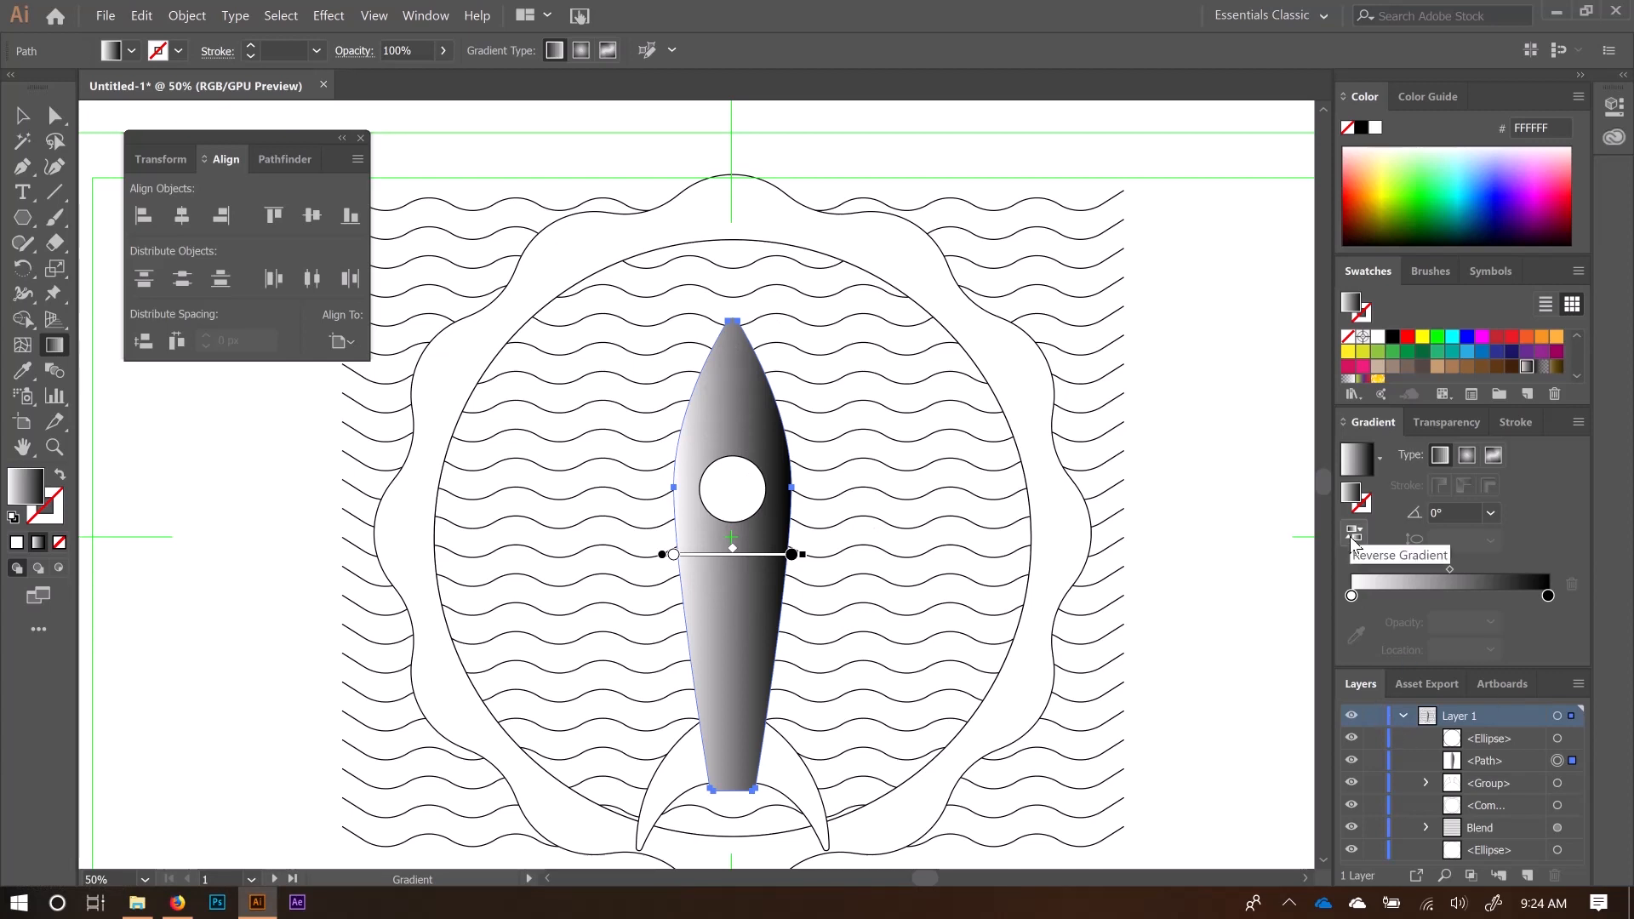
click(1353, 536)
click(1352, 537)
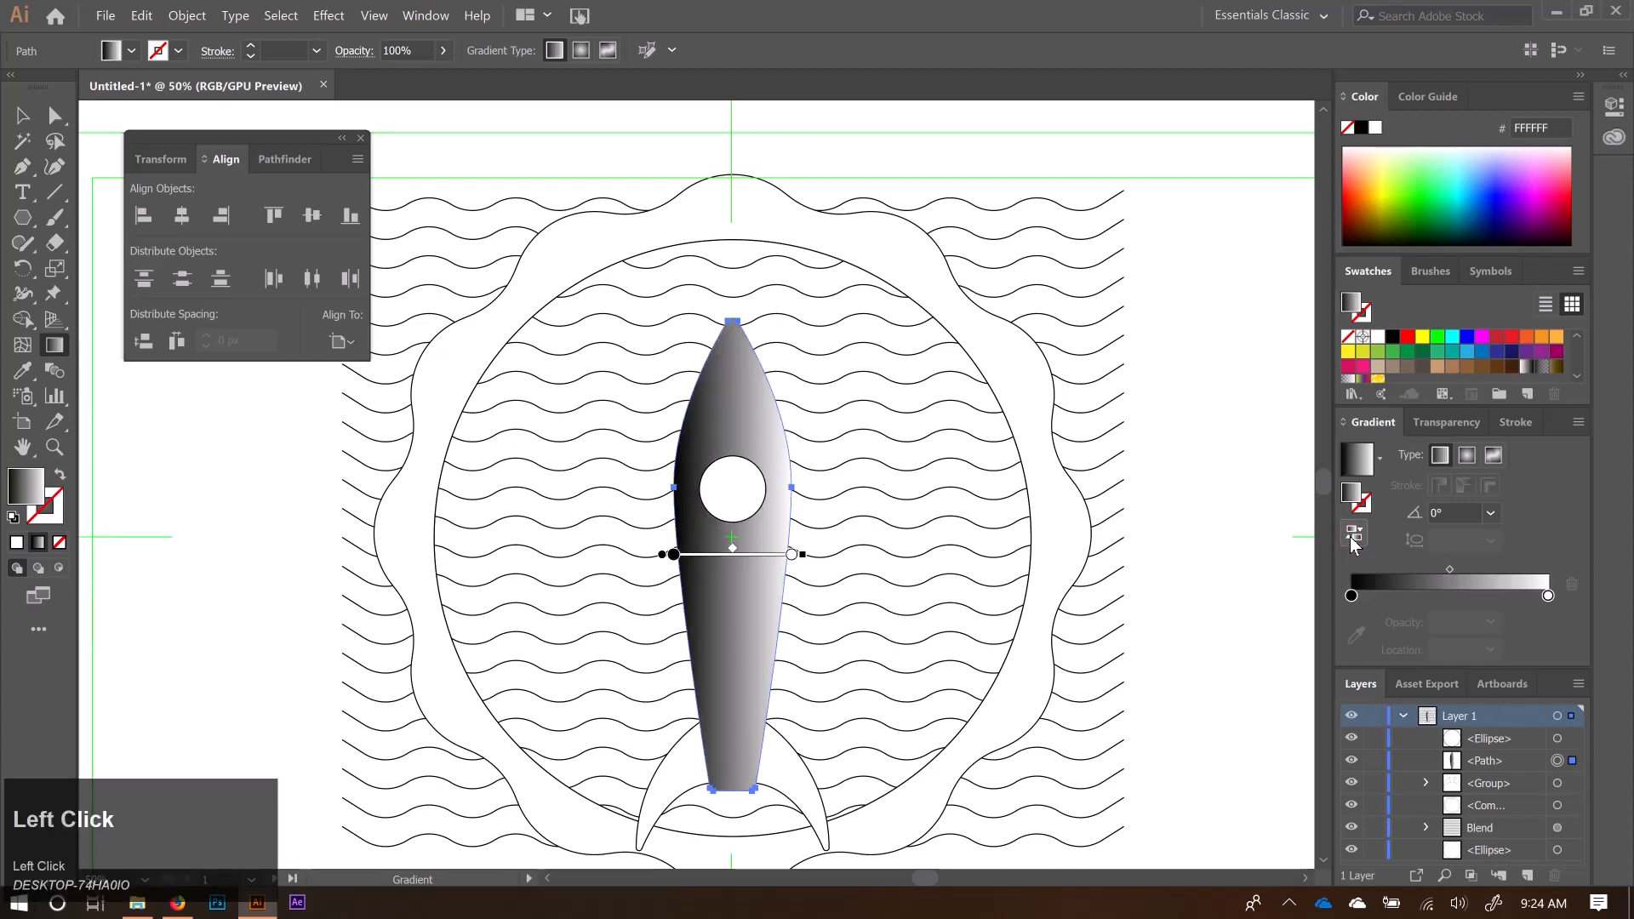
click(1353, 537)
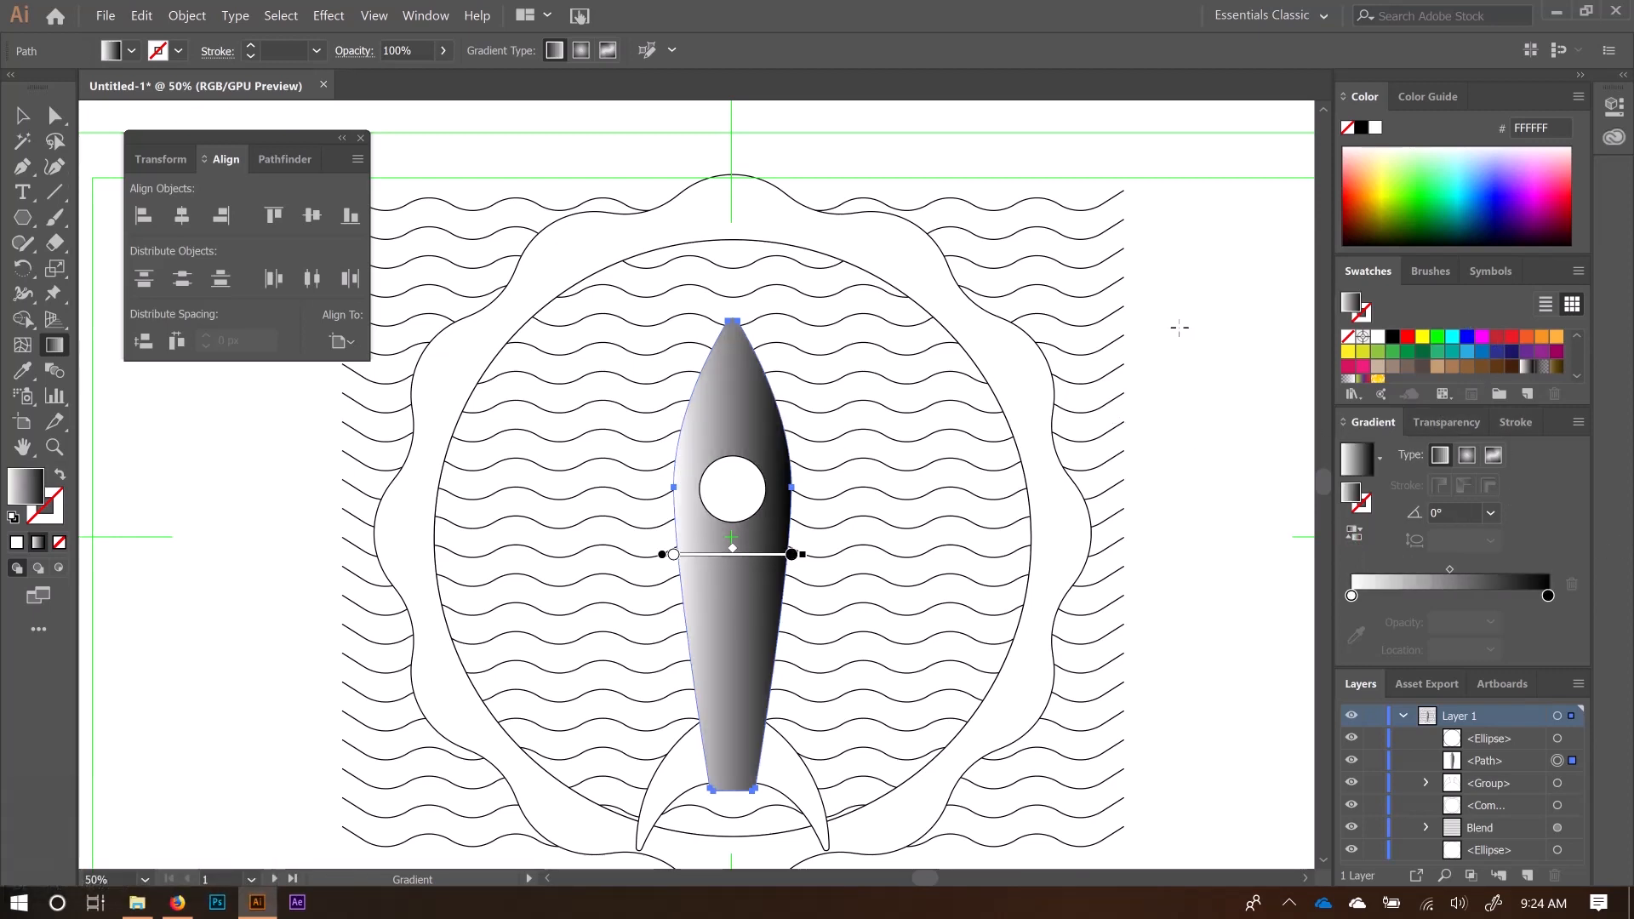
- Replace the gradient on the rocket's body with a solid teal fill, 0092A2
drag(1410, 411, 1411, 436)
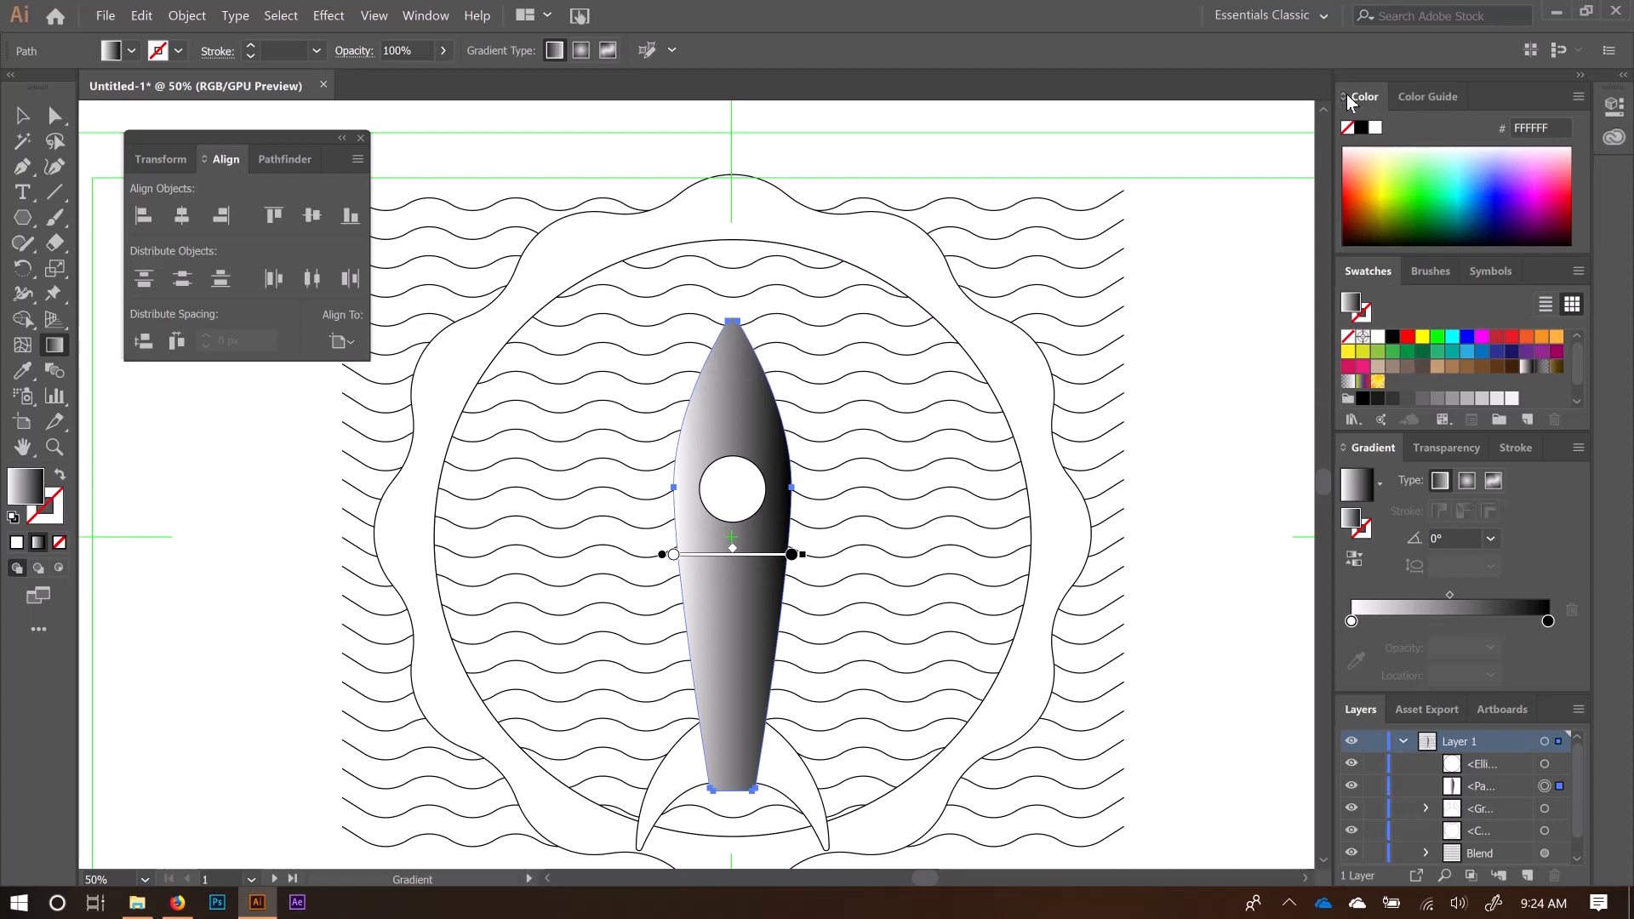
click(1456, 175)
mouse_move(1457, 189)
mouse_down()
mouse_move(1468, 209)
mouse_move(1459, 168)
mouse_move(1463, 210)
mouse_move(1510, 185)
mouse_move(1520, 215)
mouse_move(1469, 205)
mouse_up()
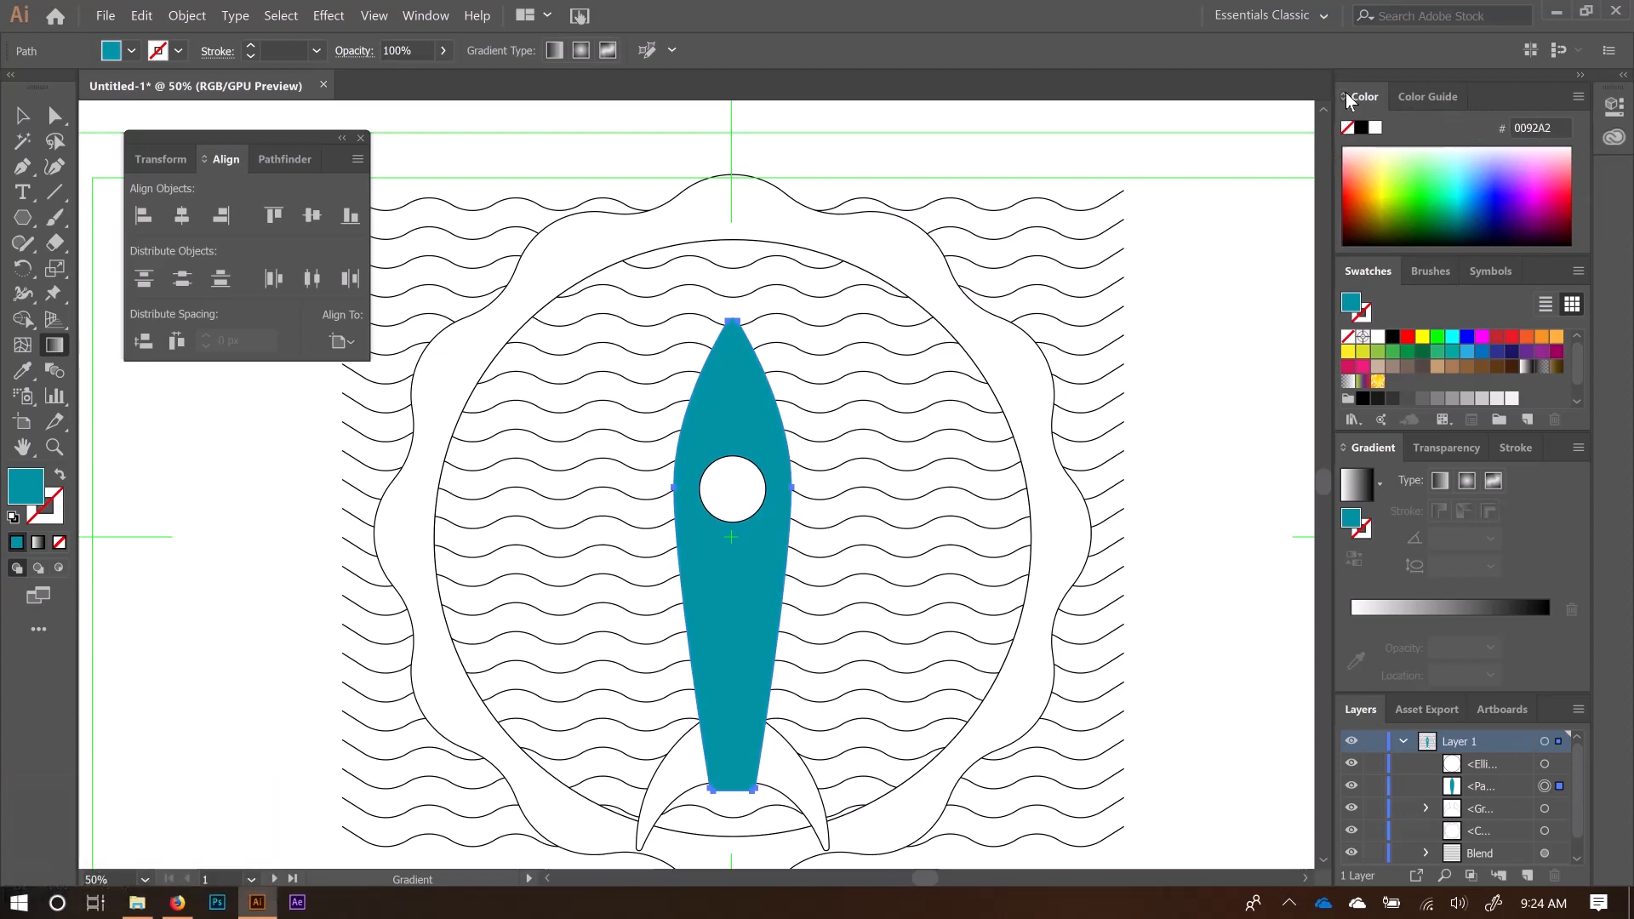
- Expand the colour options to show the RGB sliders for the body's fill
click(1580, 98)
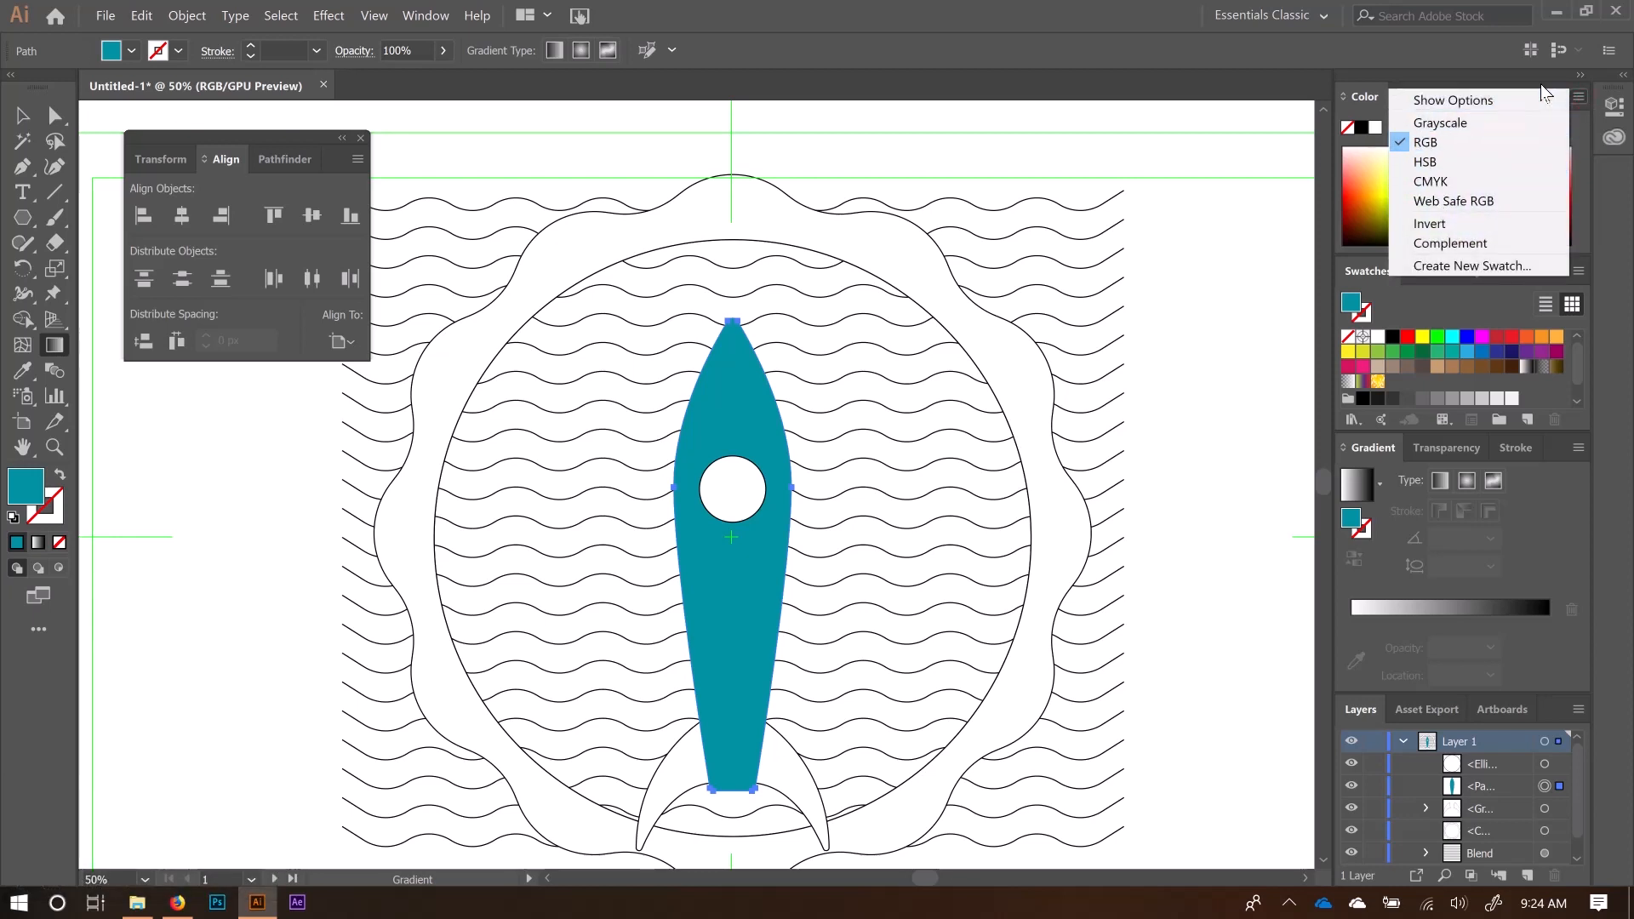
click(1495, 78)
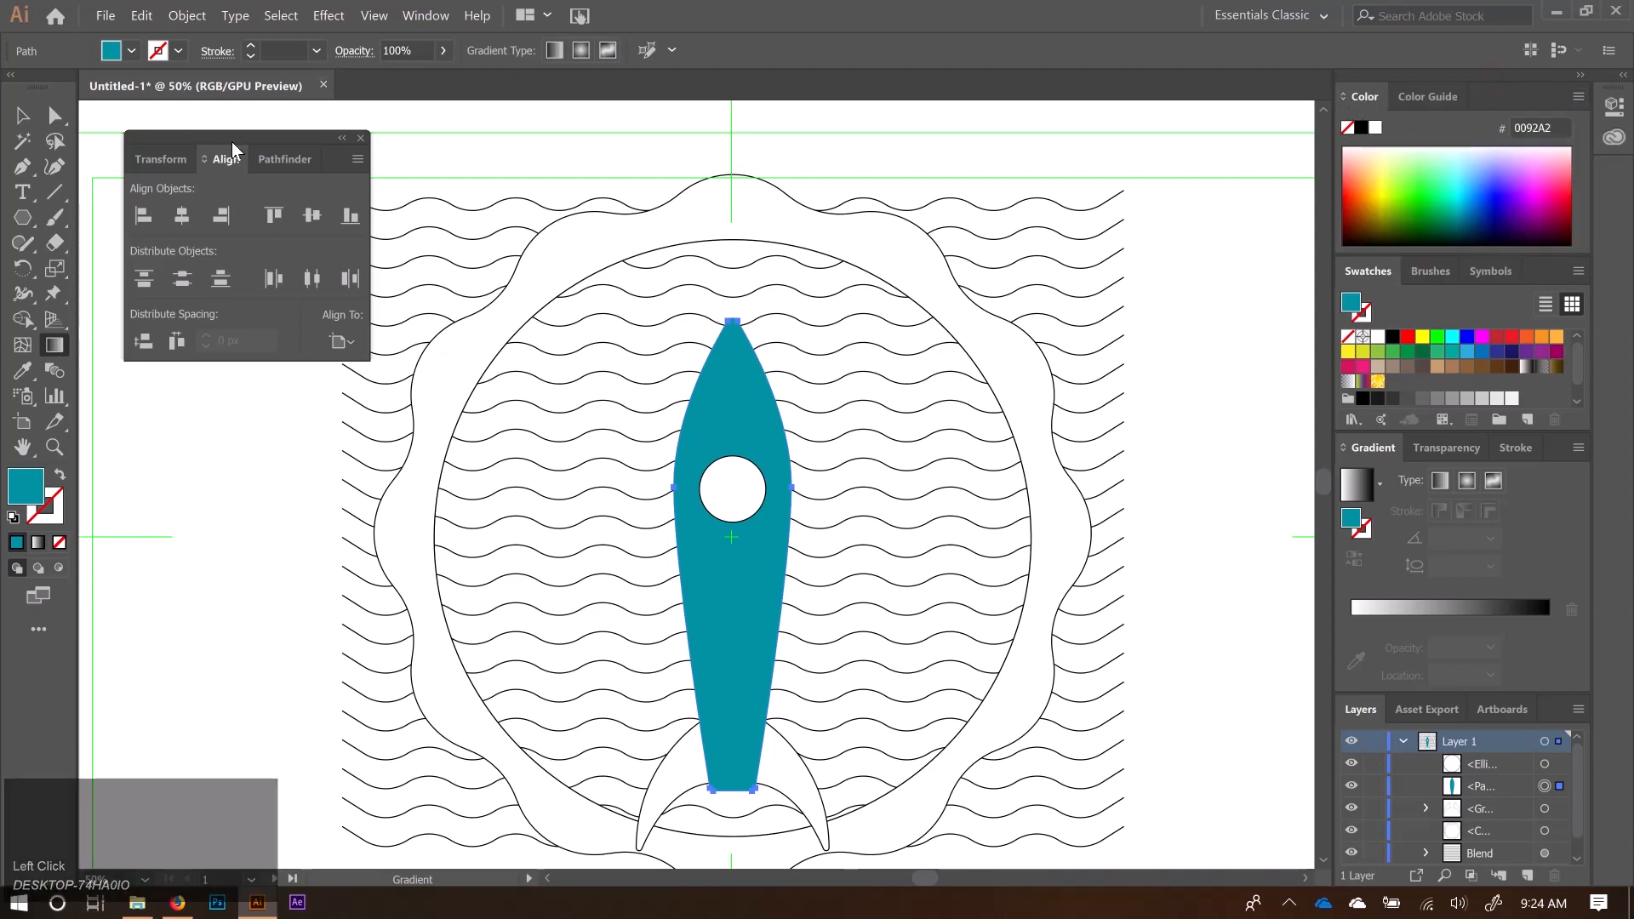
click(207, 157)
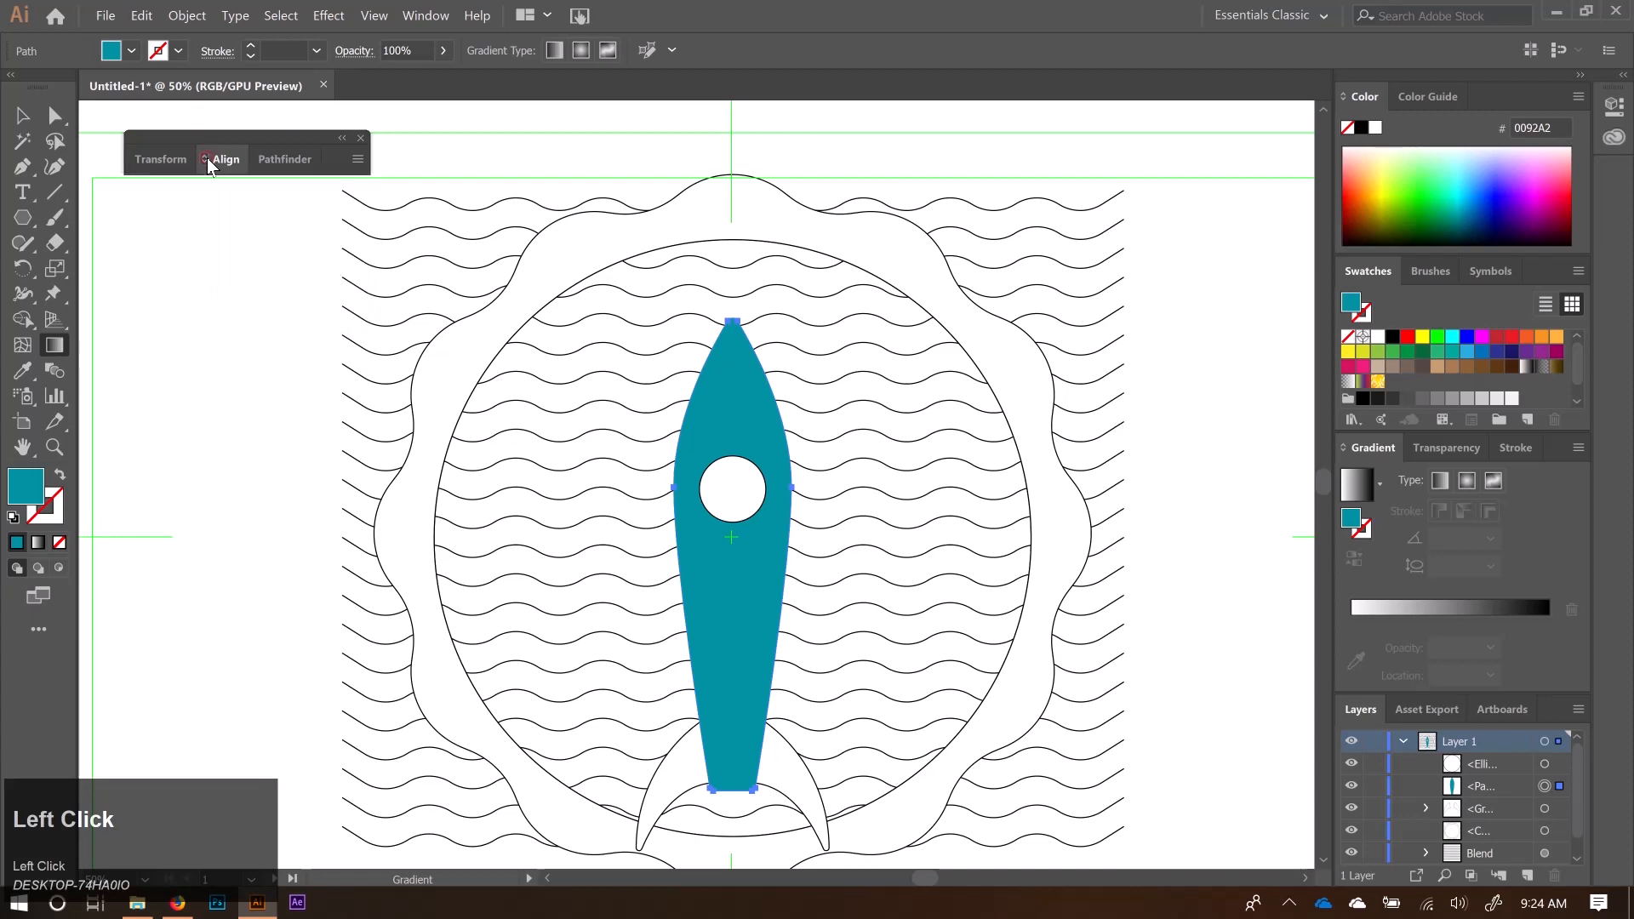
click(206, 157)
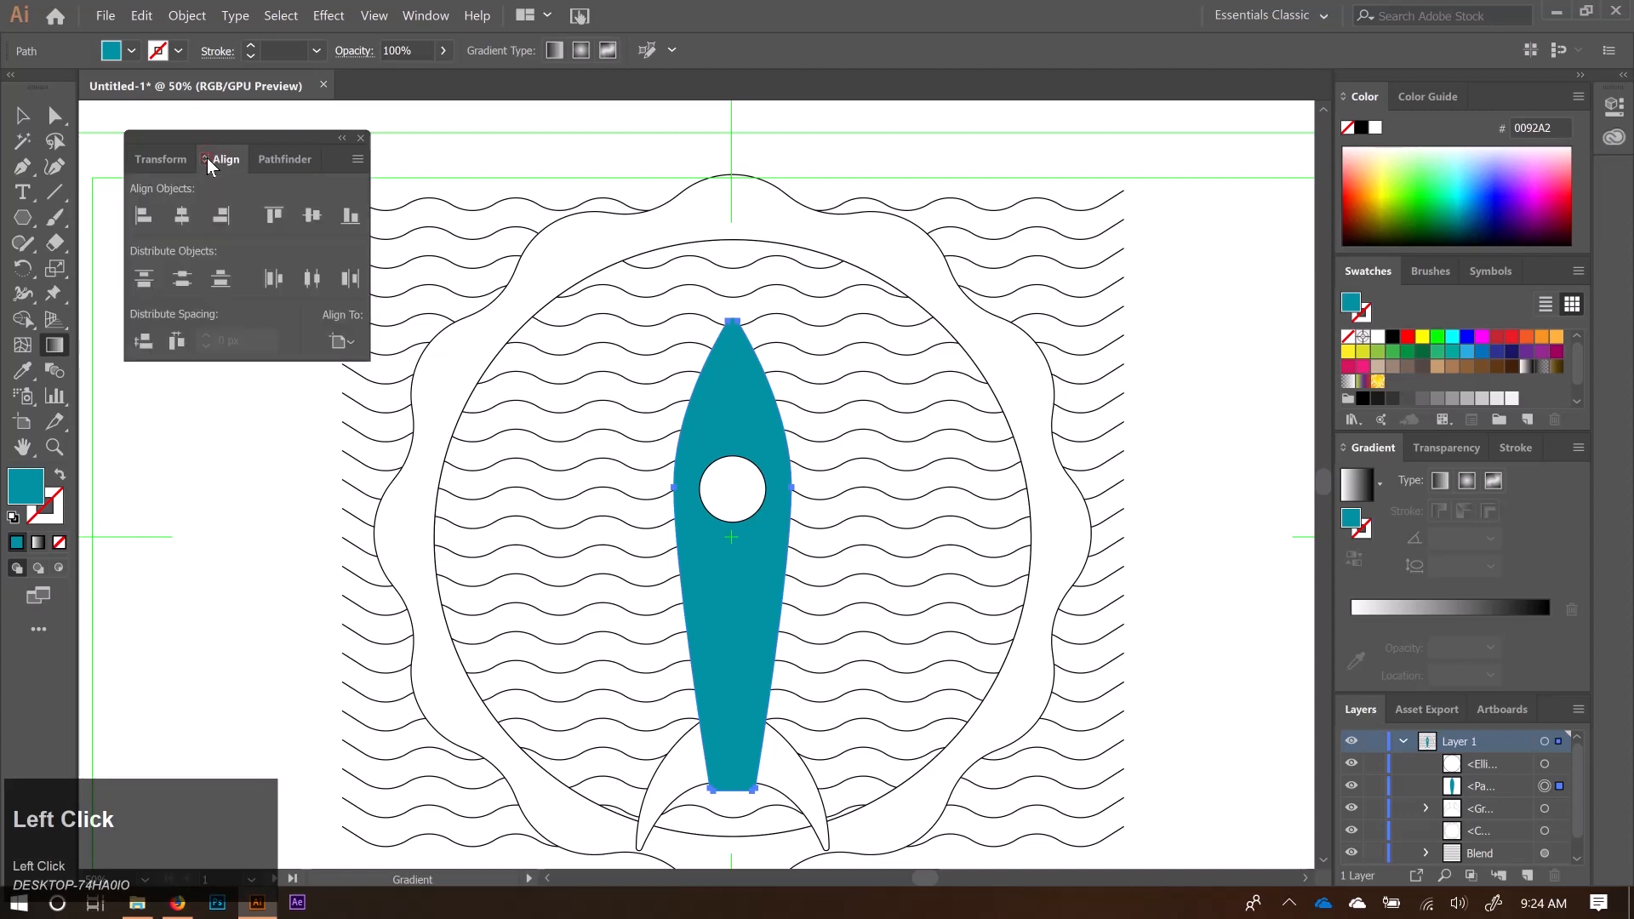
click(1345, 97)
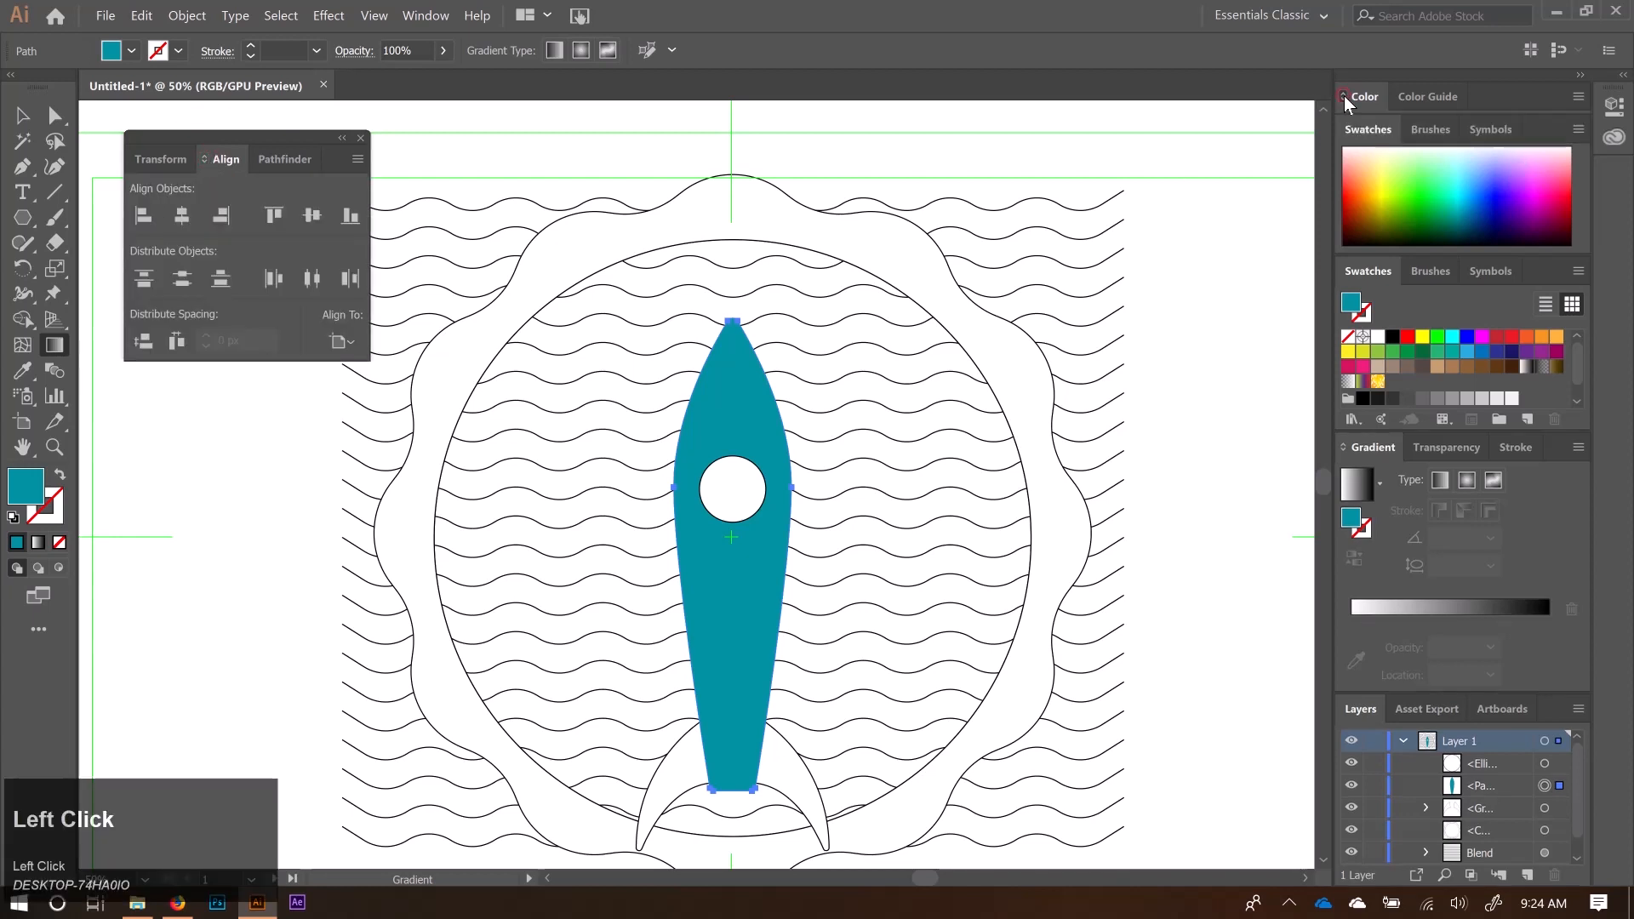
click(1345, 96)
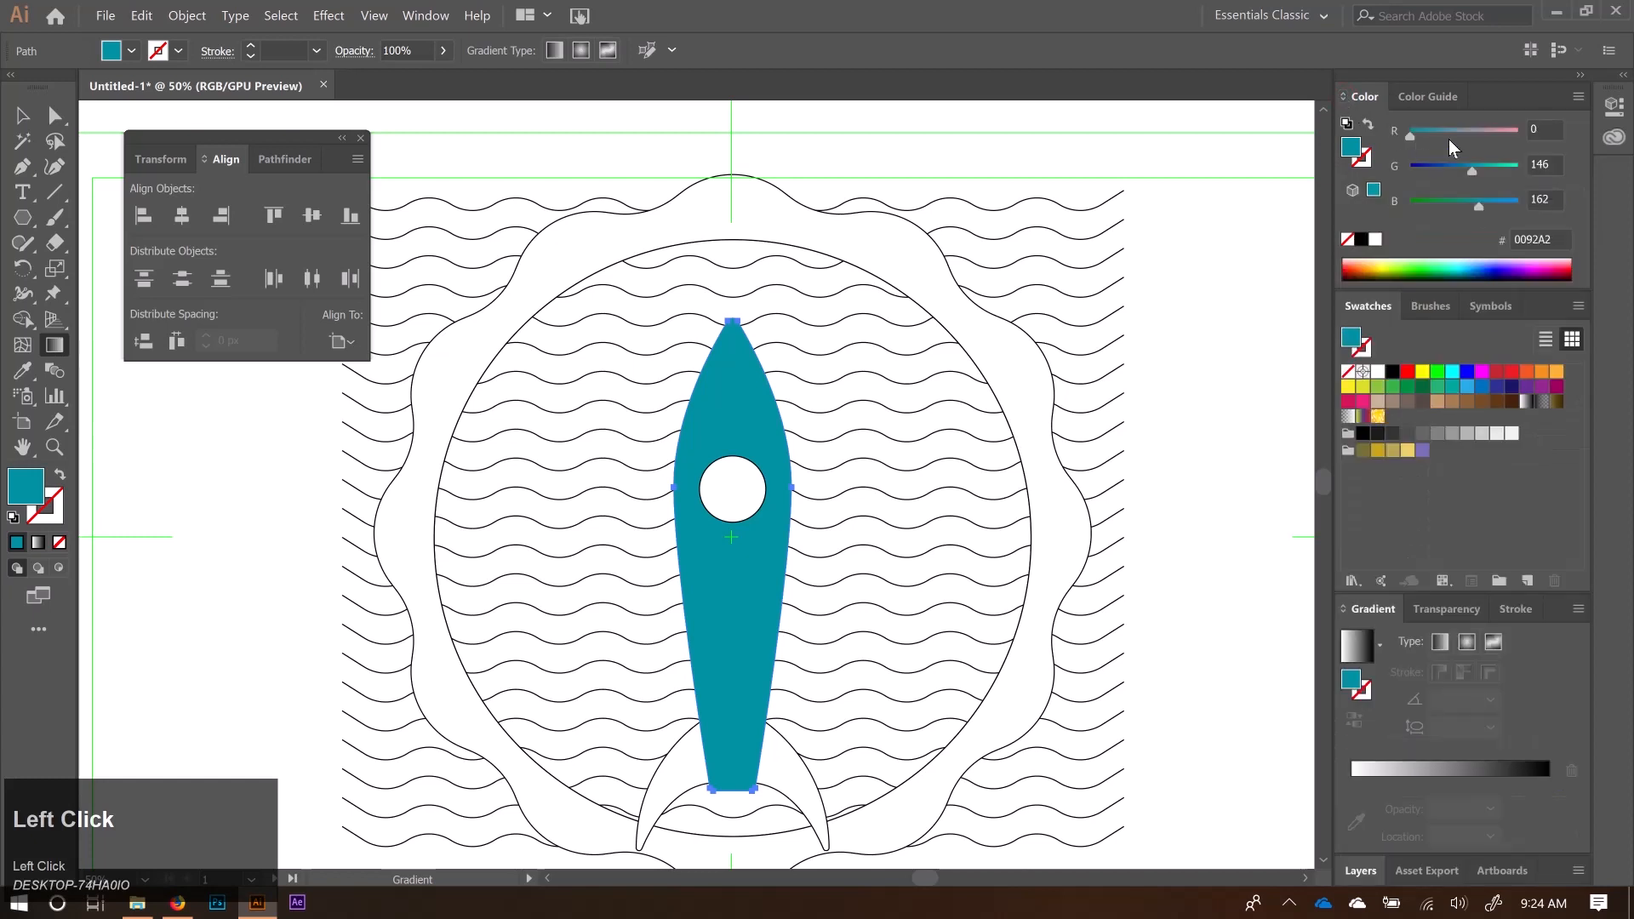
- Try black, yellow FFFF00 and red FF0000 as RGB mixes for the rocket body's fill, ending on red
drag(1478, 206, 1384, 148)
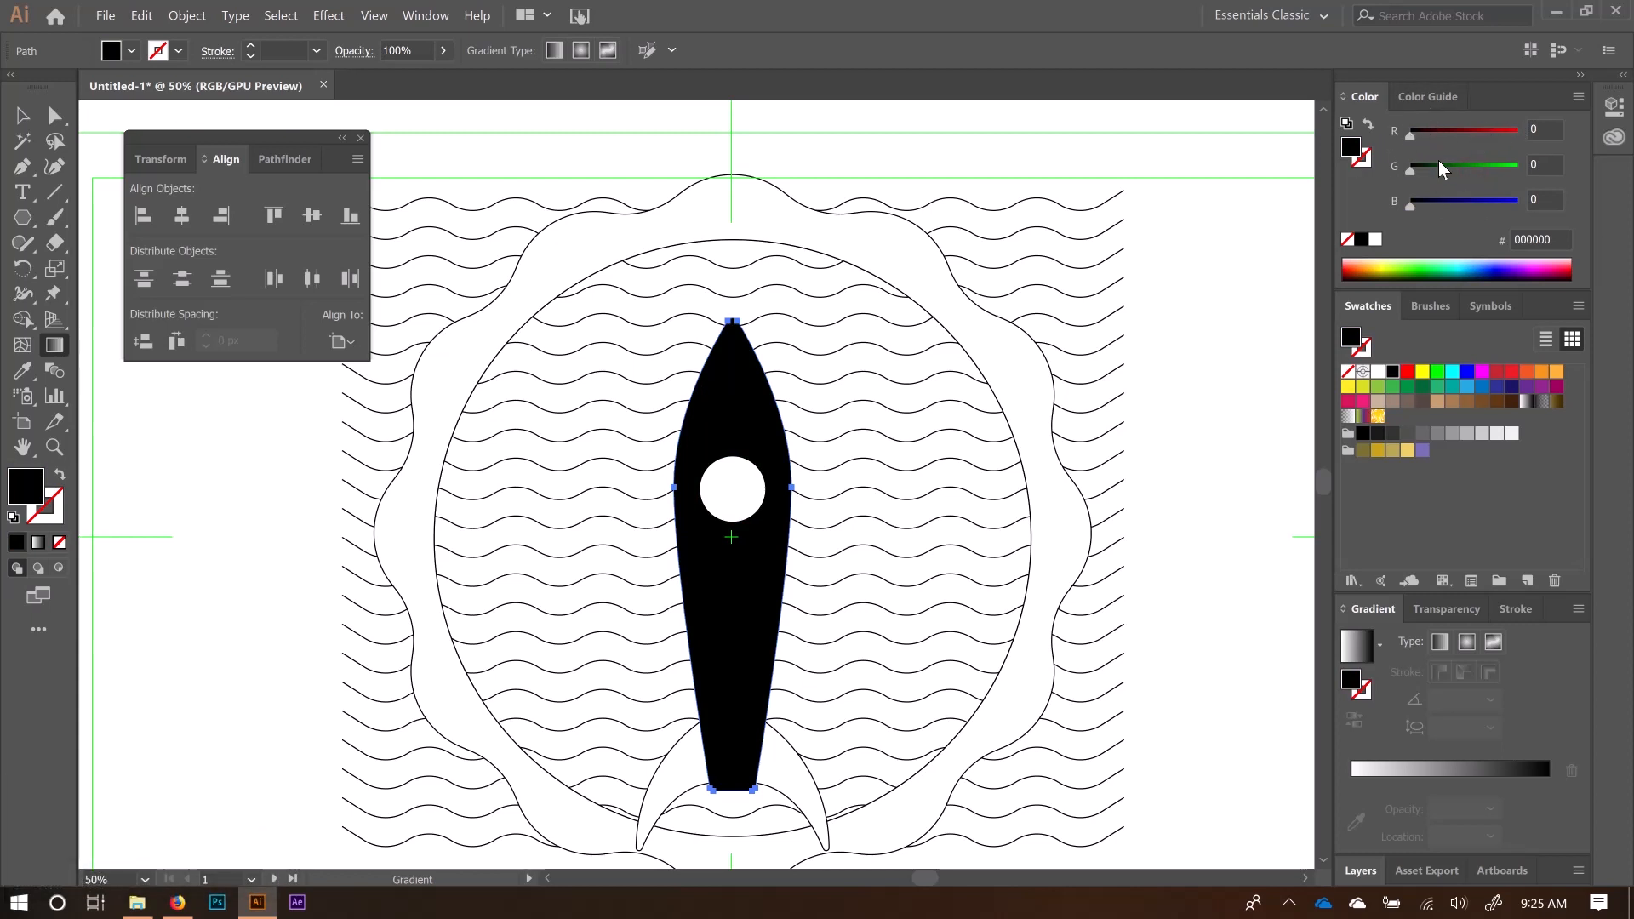
drag(1410, 135, 1524, 136)
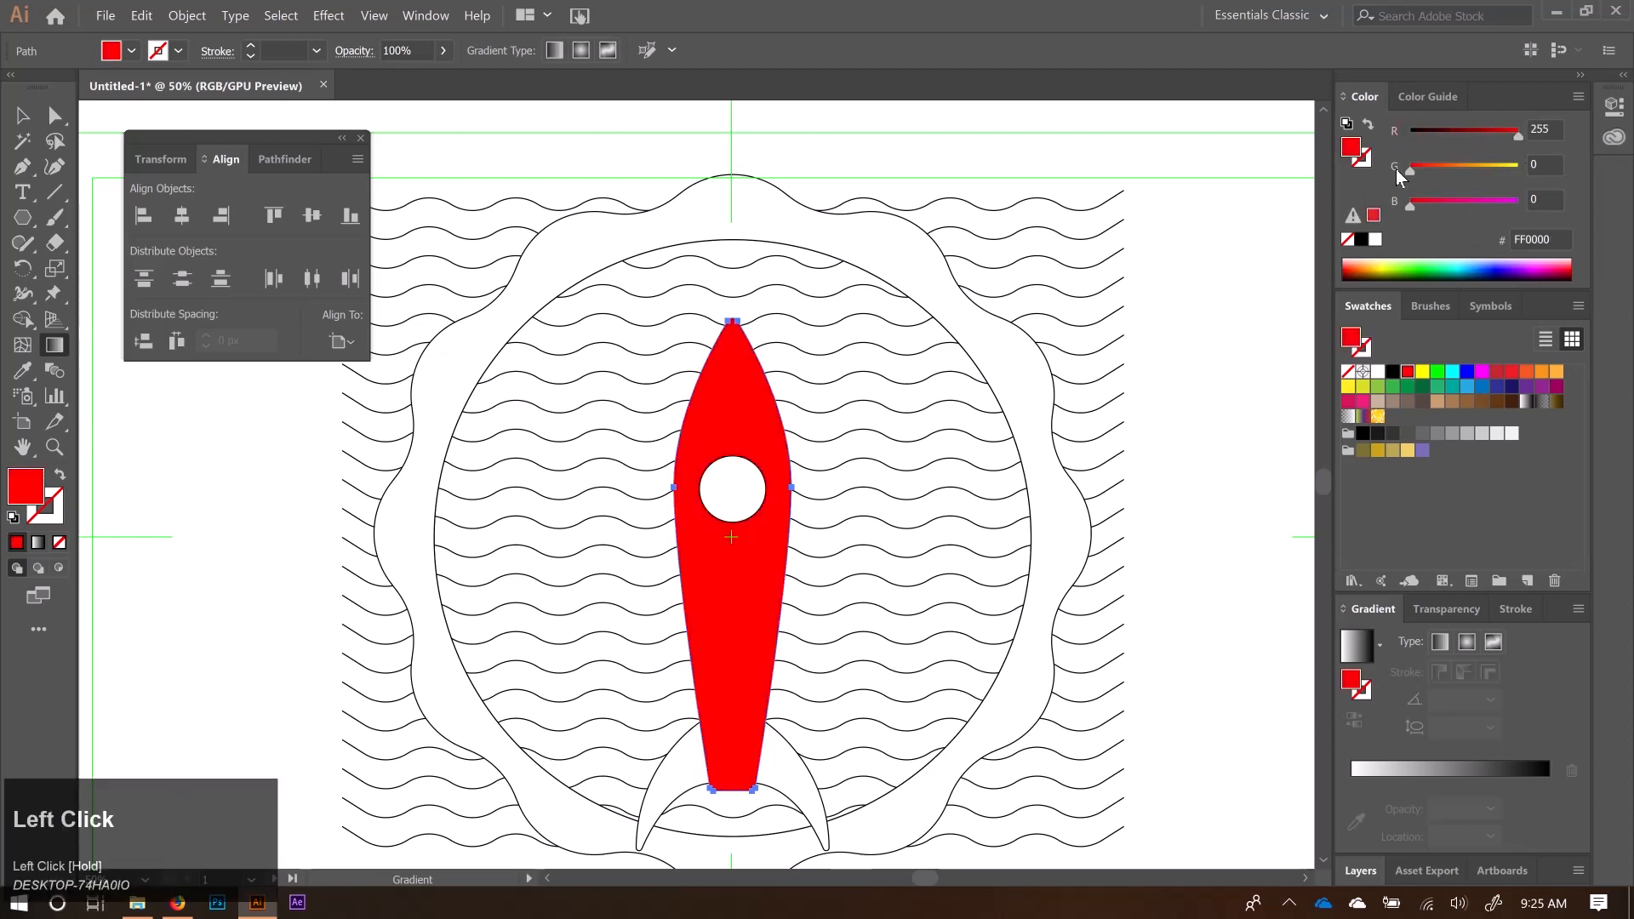
drag(1412, 170, 1545, 189)
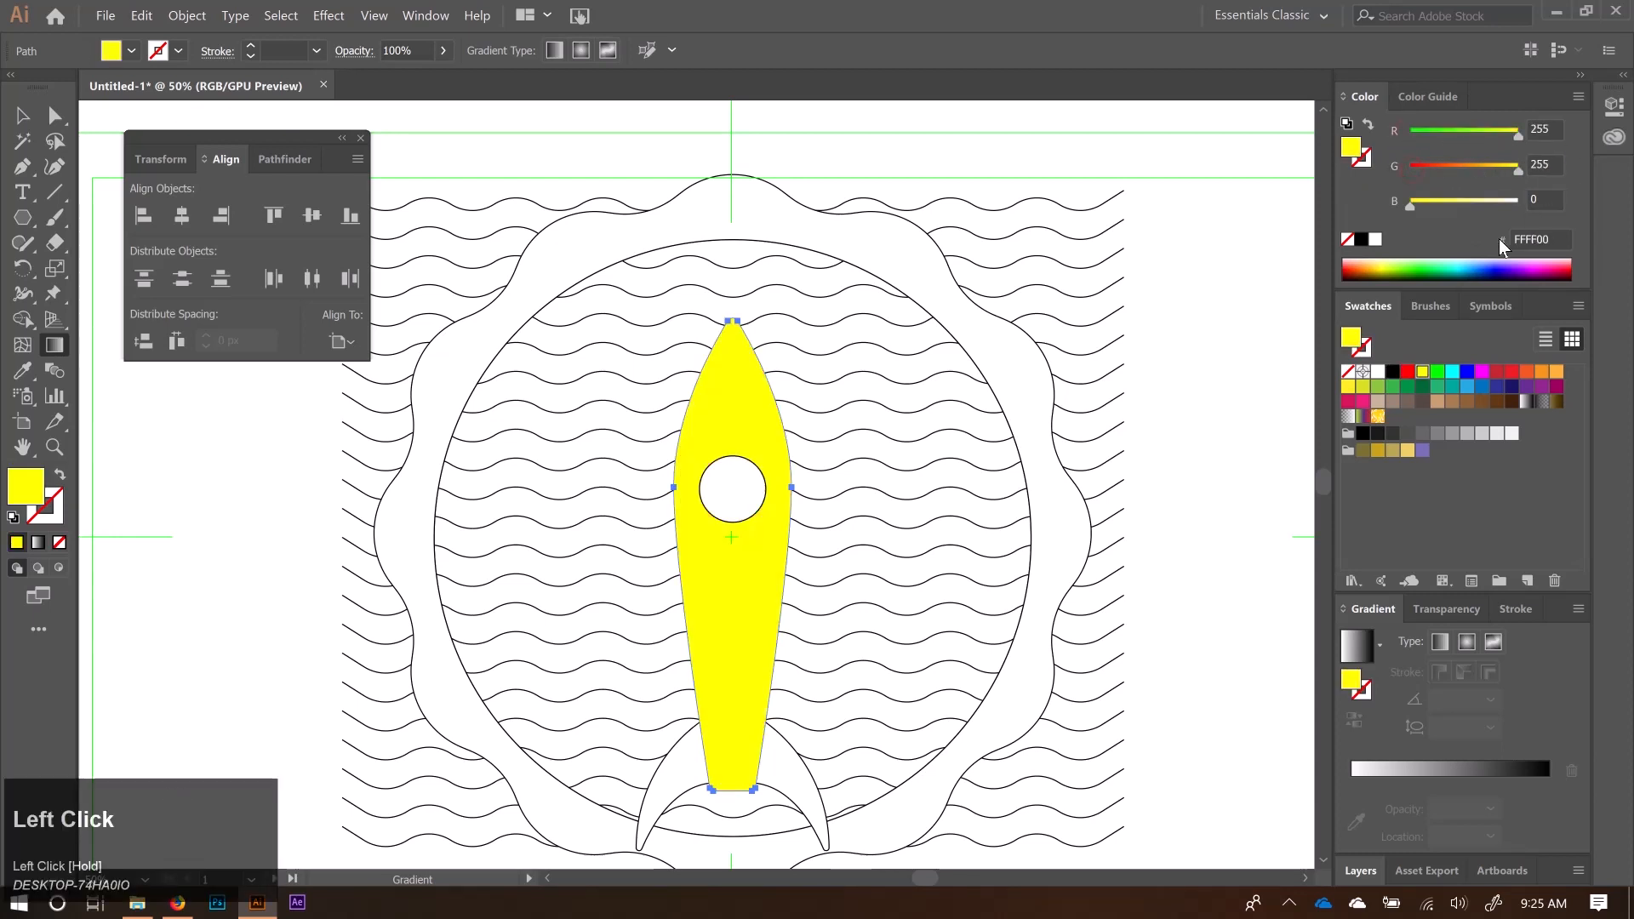
click(1518, 134)
drag(1519, 170, 1370, 198)
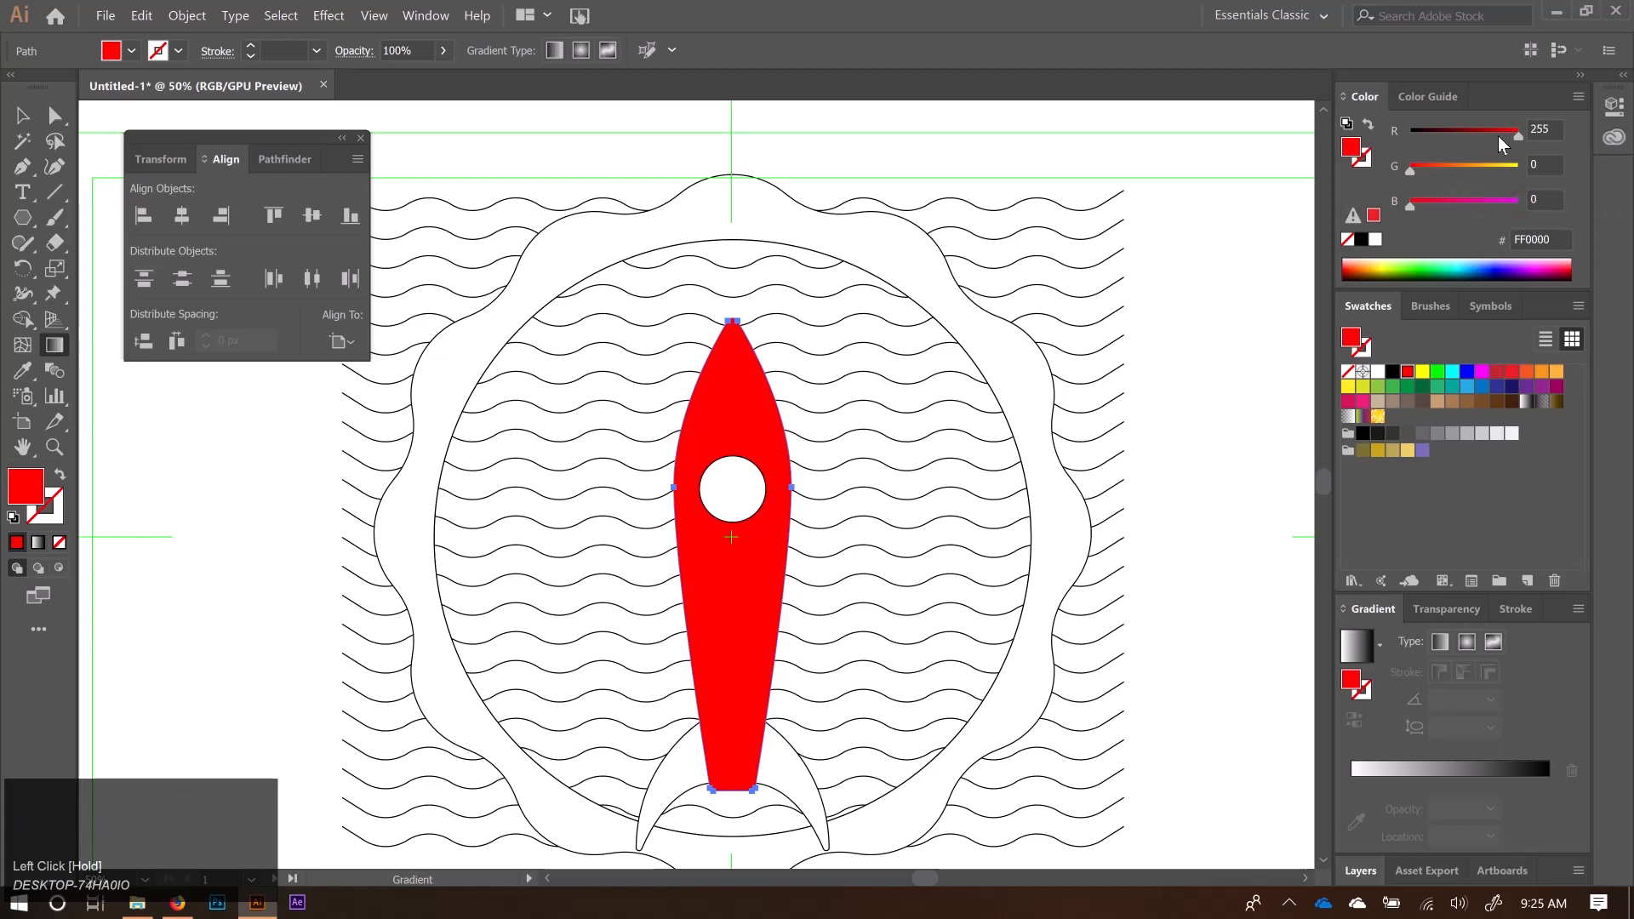
- Try cyan 00FFFF and white FFFFFF as RGB mixes for the rocket body's fill
drag(1520, 132, 1514, 190)
drag(1409, 207, 1593, 213)
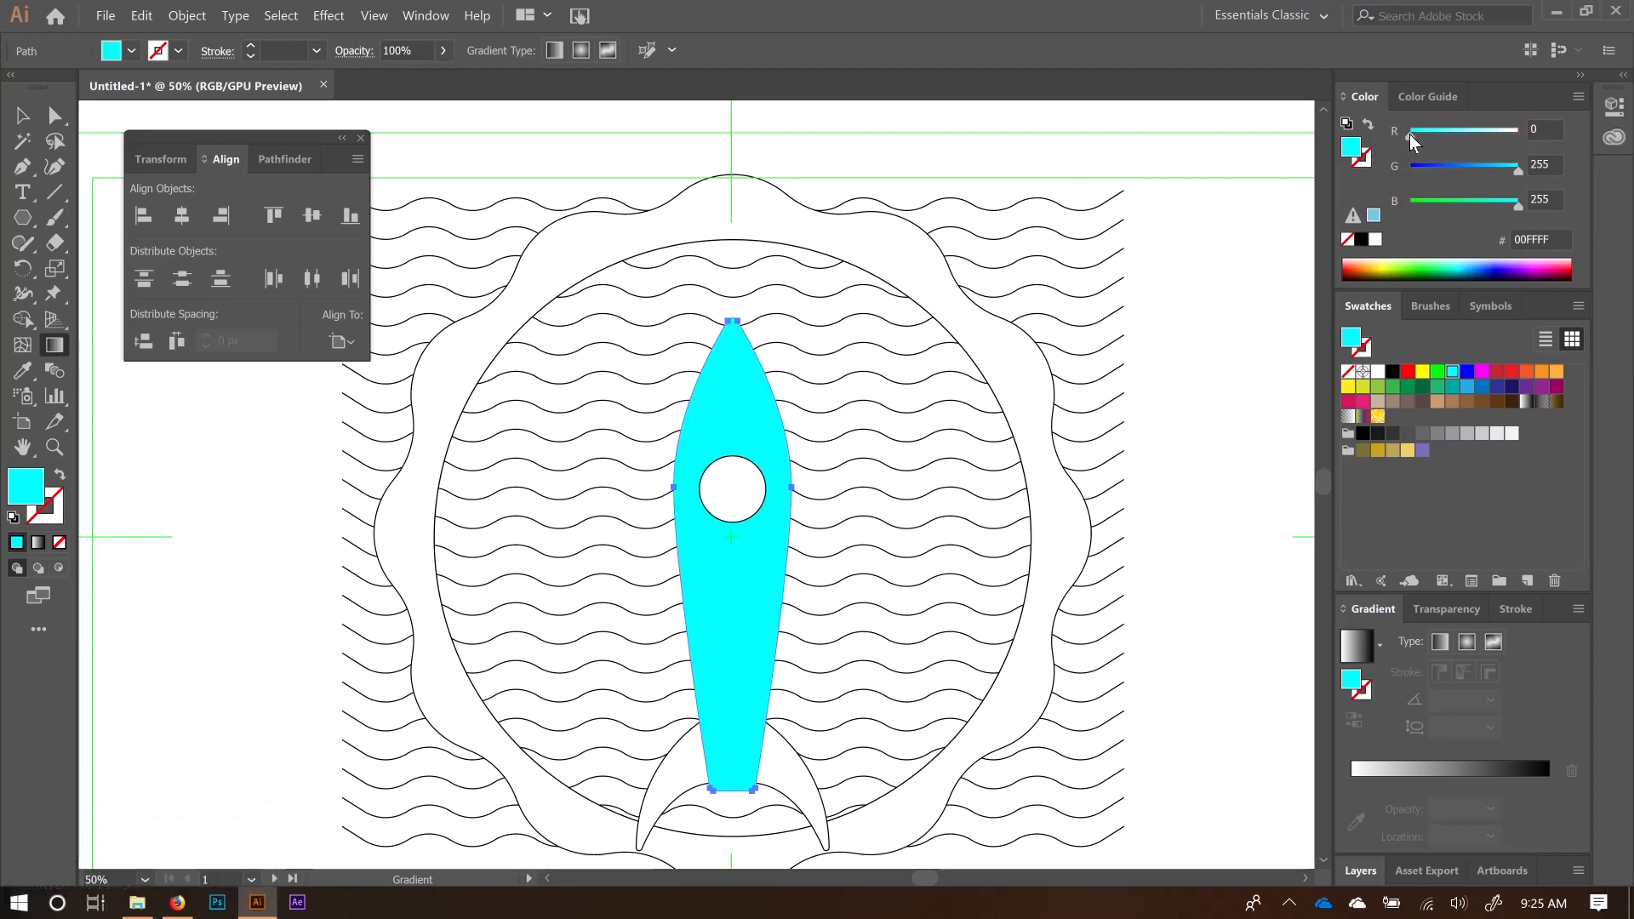
drag(1410, 134, 1523, 133)
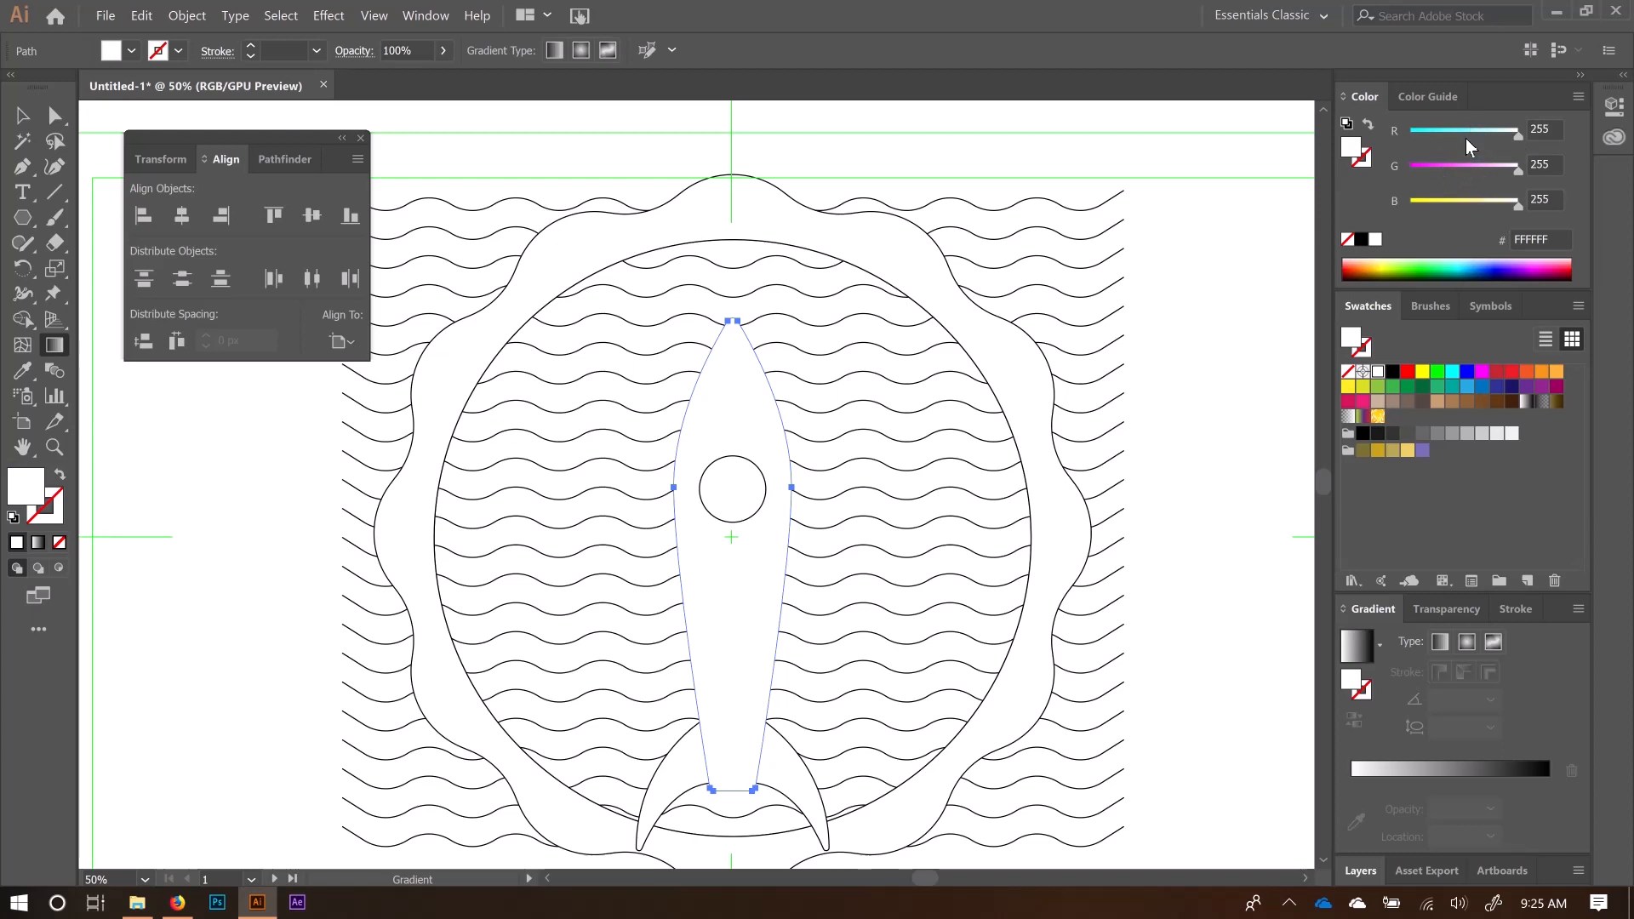
- Mix a muted red fill for the rocket's body with R 208, G 104 and B 104 (D06868)
drag(1520, 203, 1428, 205)
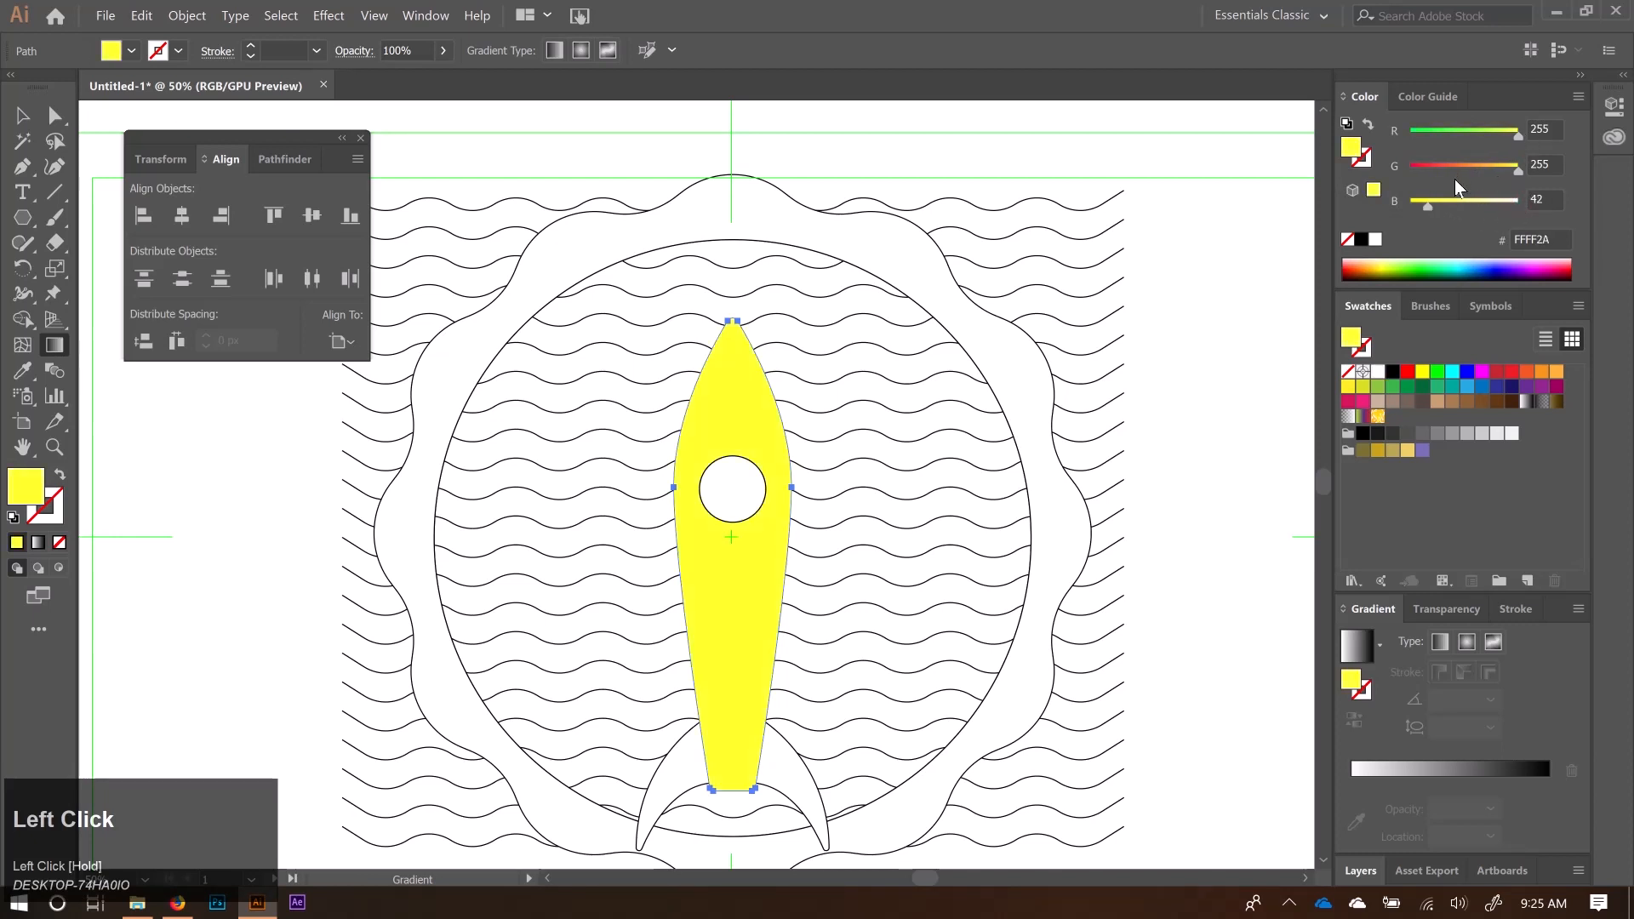
drag(1465, 168, 1484, 140)
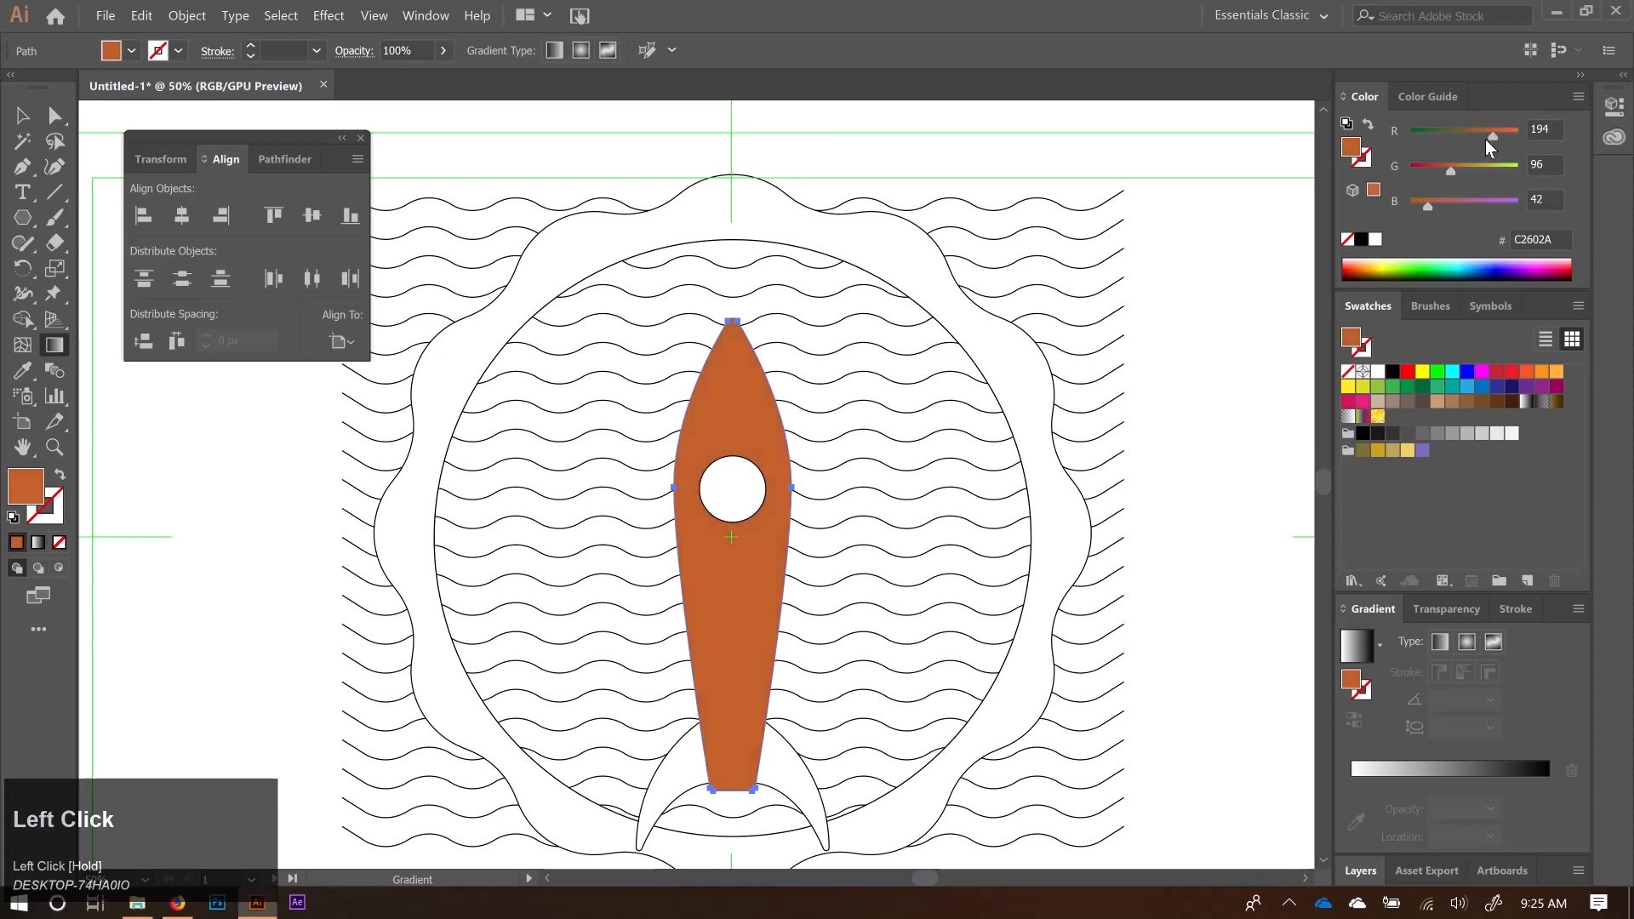
drag(1427, 206, 1450, 212)
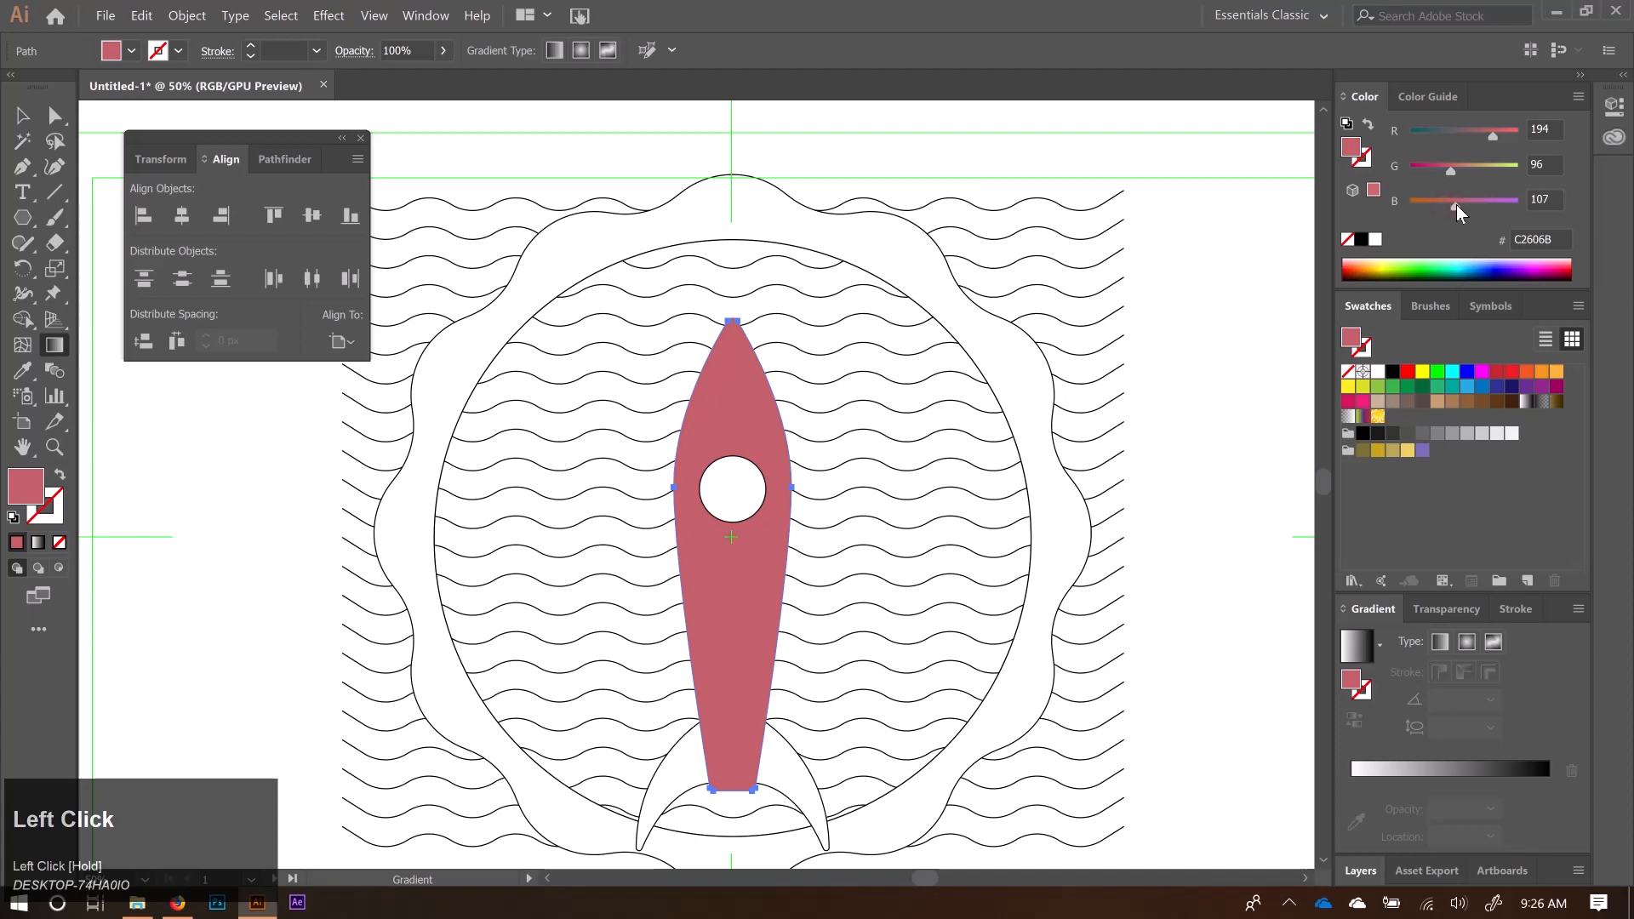
drag(1448, 170, 1454, 166)
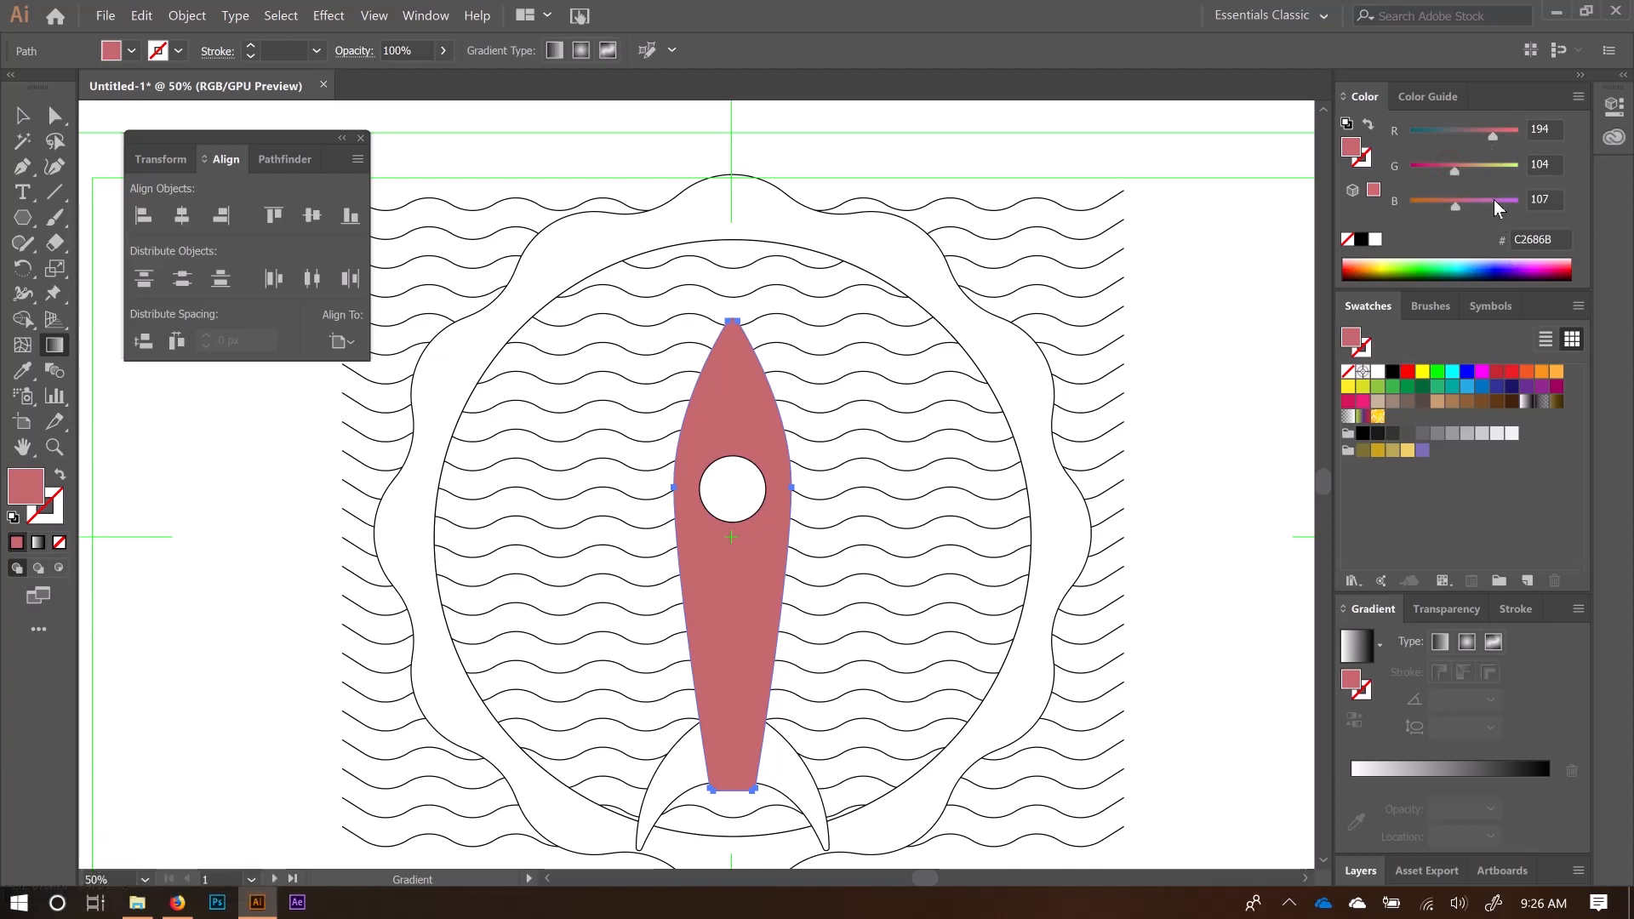
drag(1456, 206, 1456, 195)
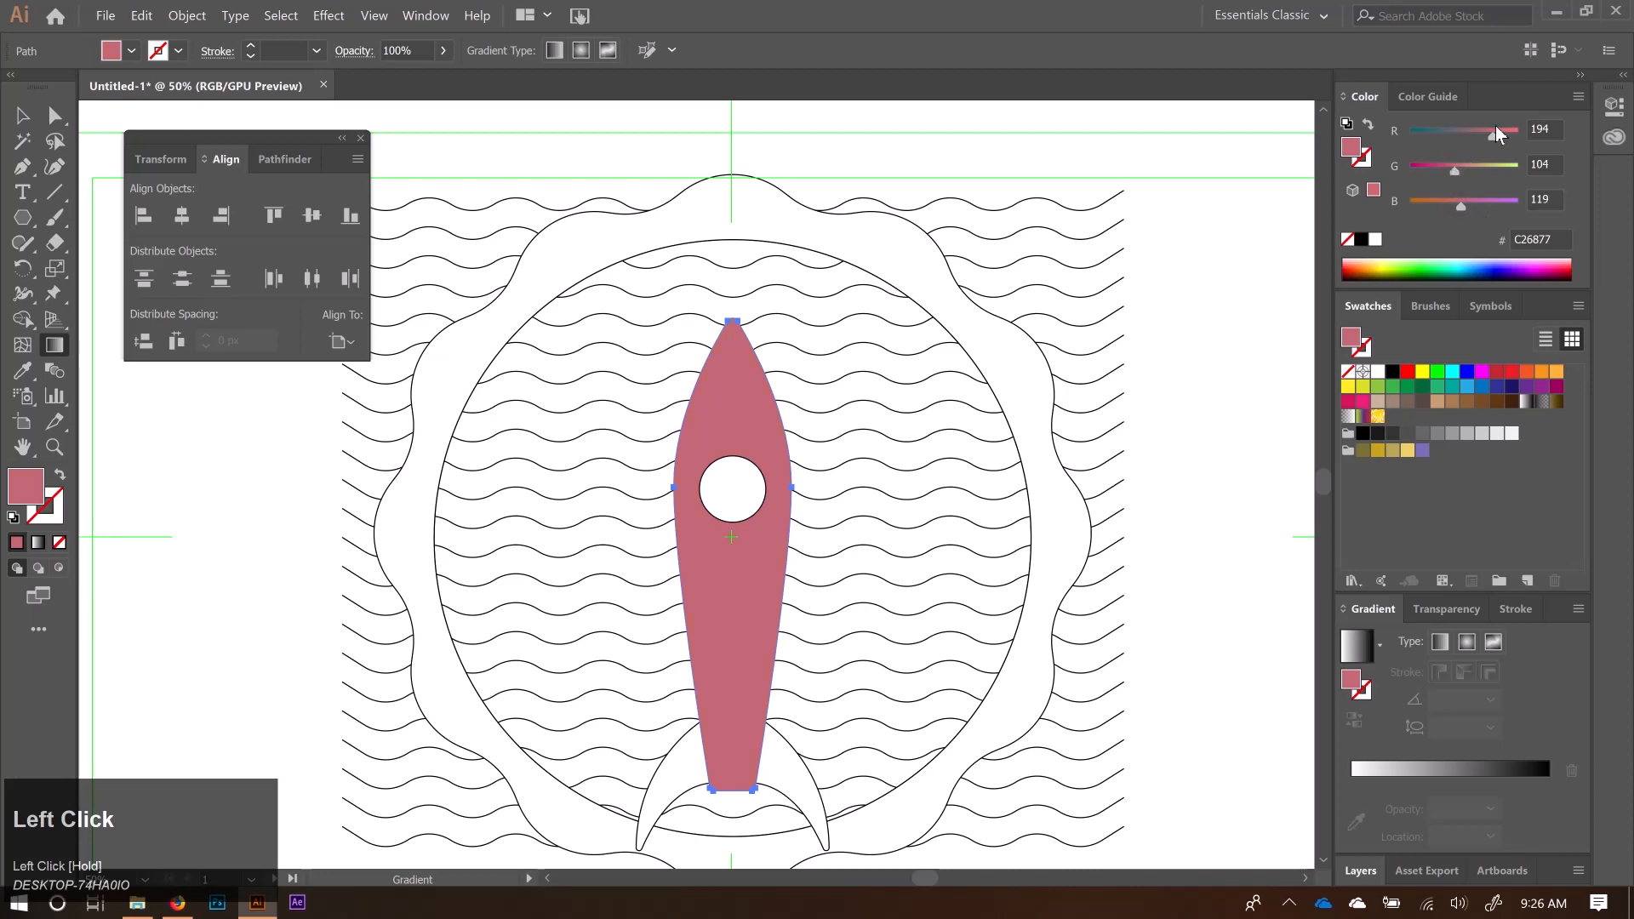
drag(1494, 138, 1498, 136)
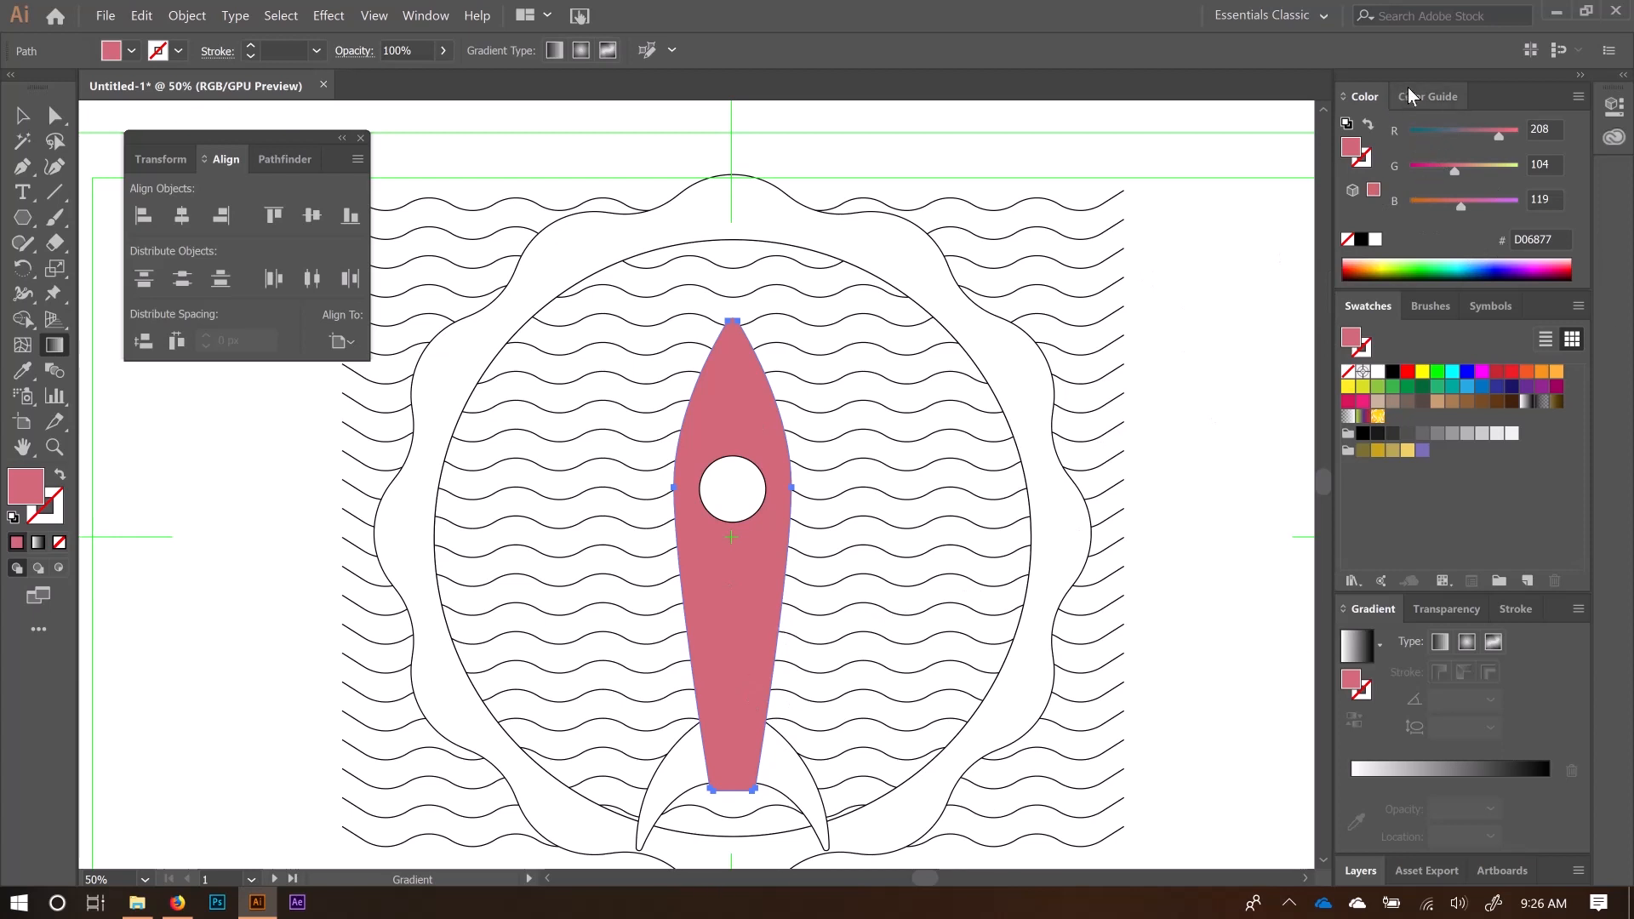
drag(1461, 201, 1454, 201)
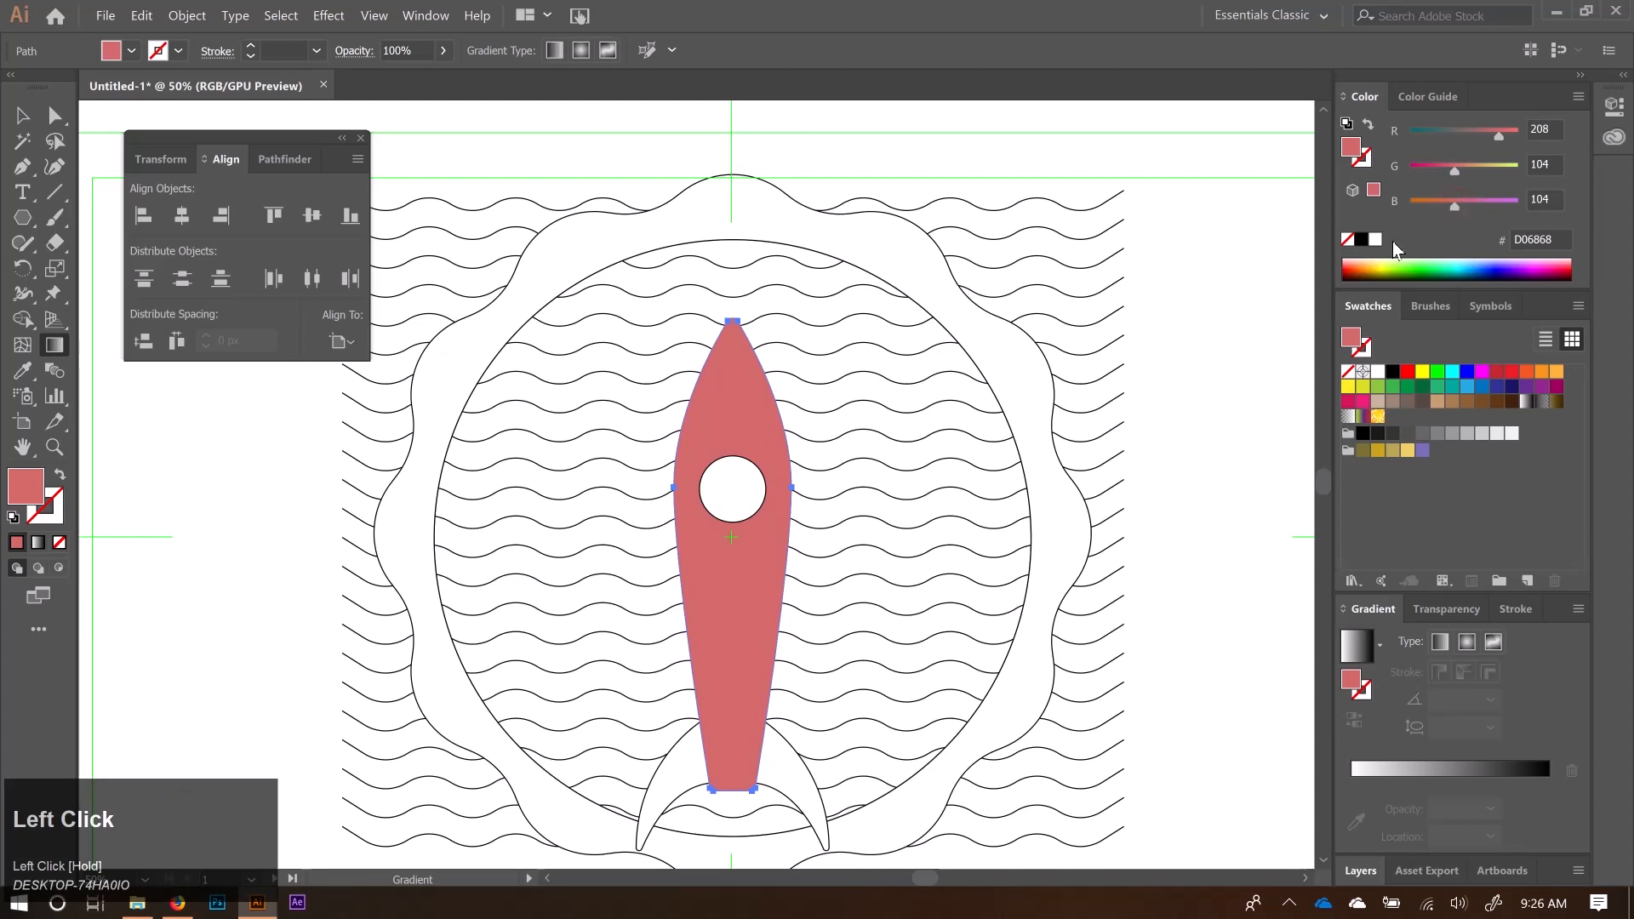
- Browse the Color Guide's harmony rules based on the rocket body's red fill
click(1437, 100)
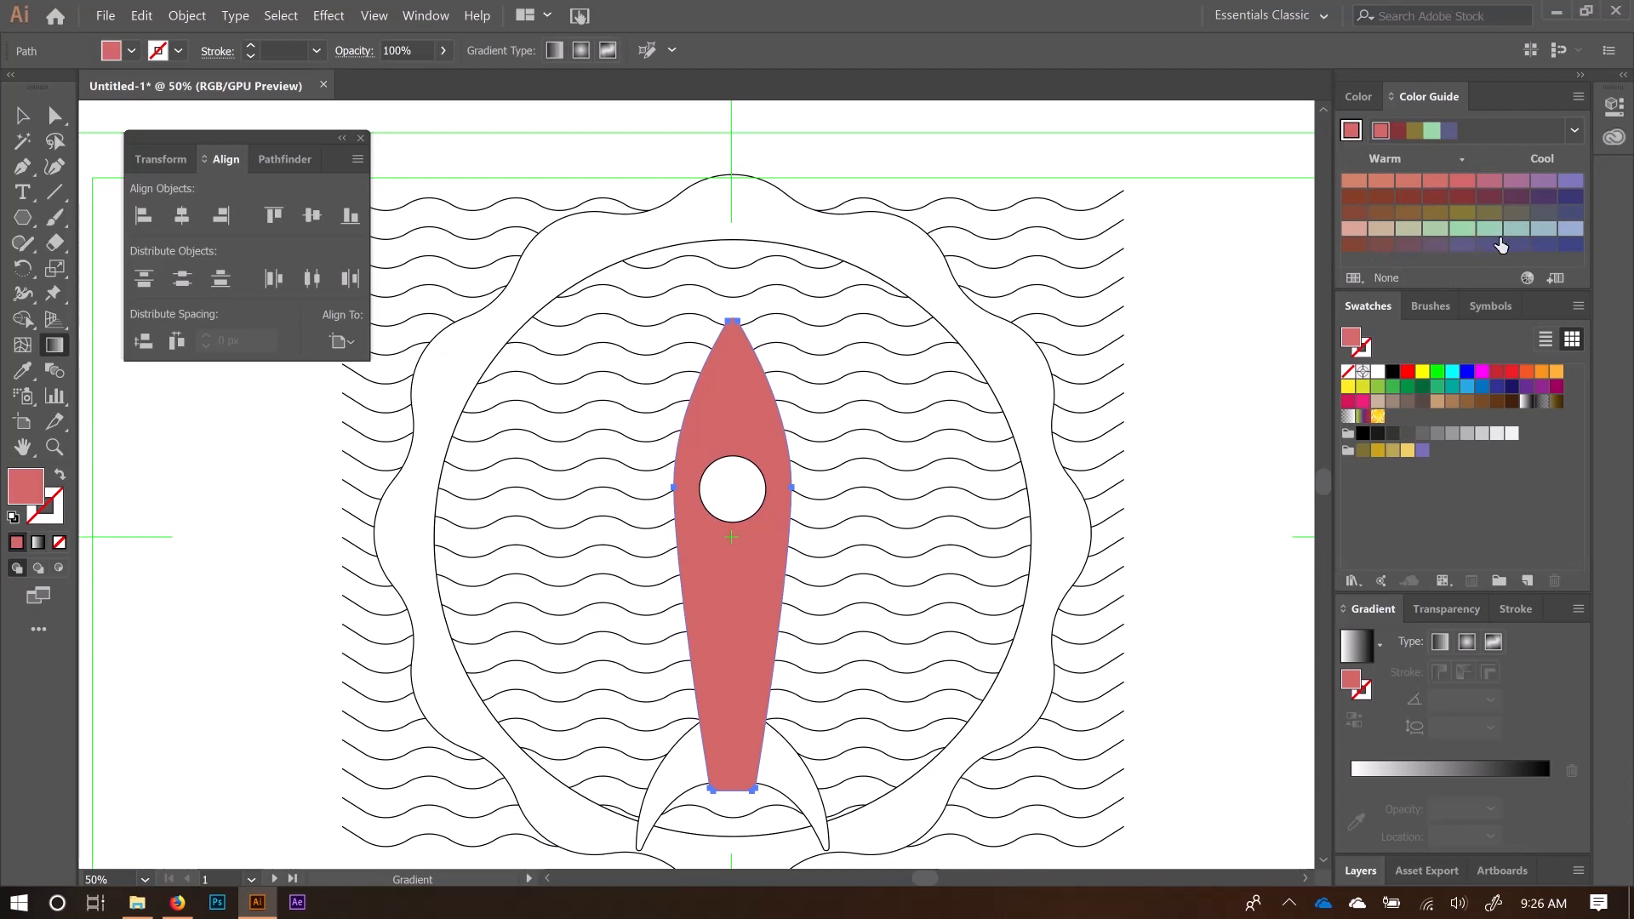
mouse_move(1445, 291)
mouse_down()
mouse_move(1452, 317)
mouse_move(1459, 296)
mouse_up()
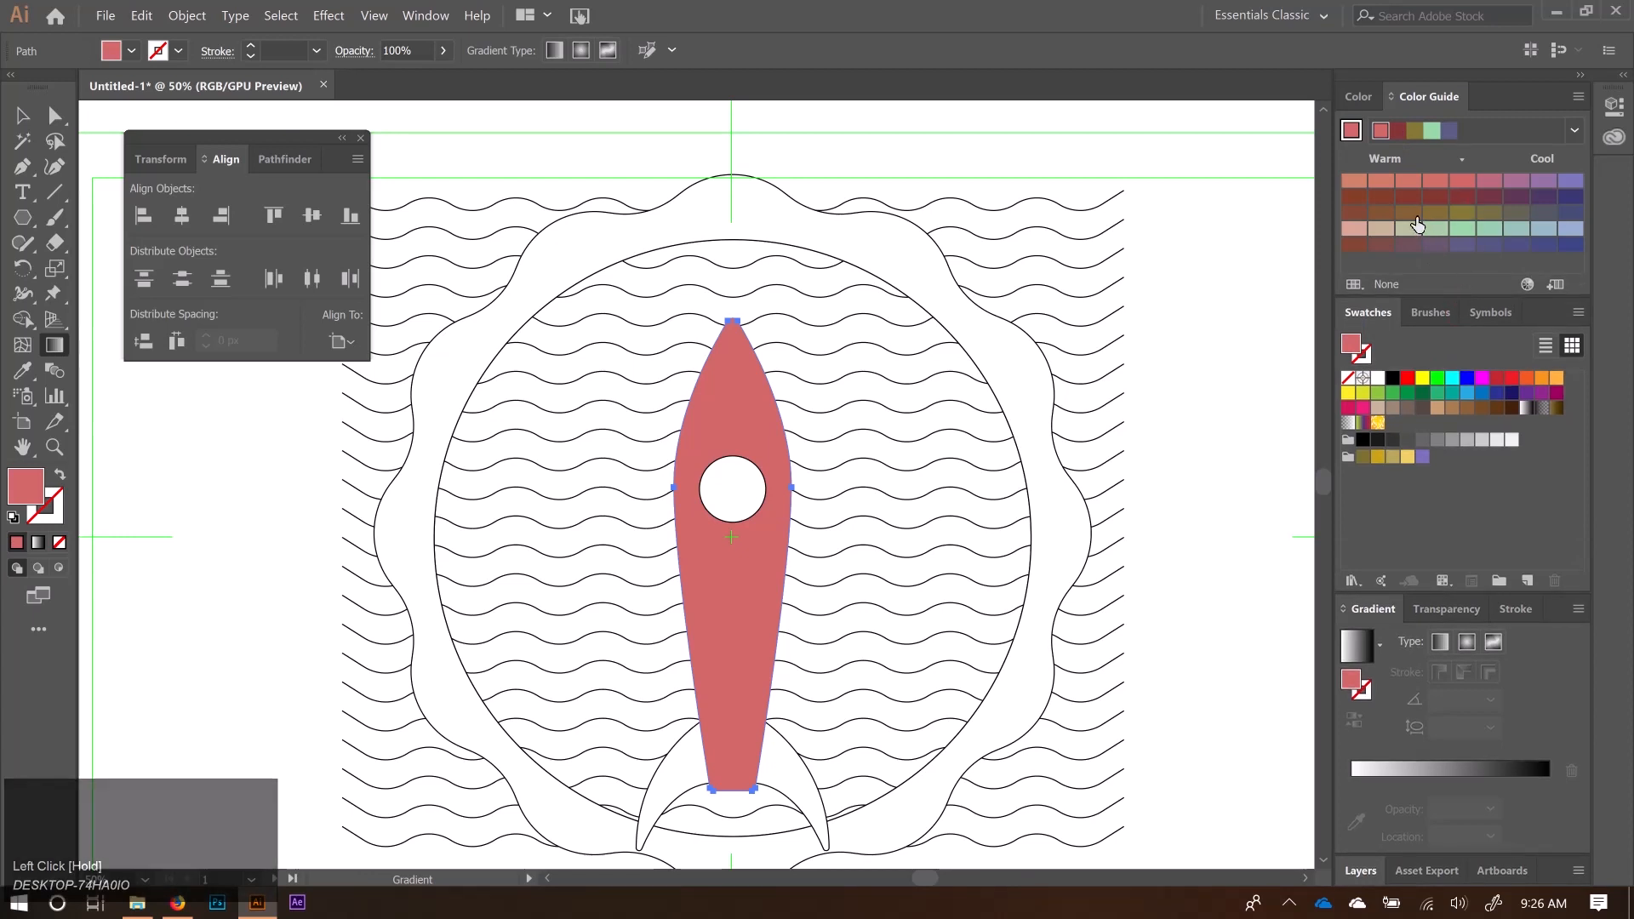
click(1575, 131)
scroll(1511, 261, up, 5)
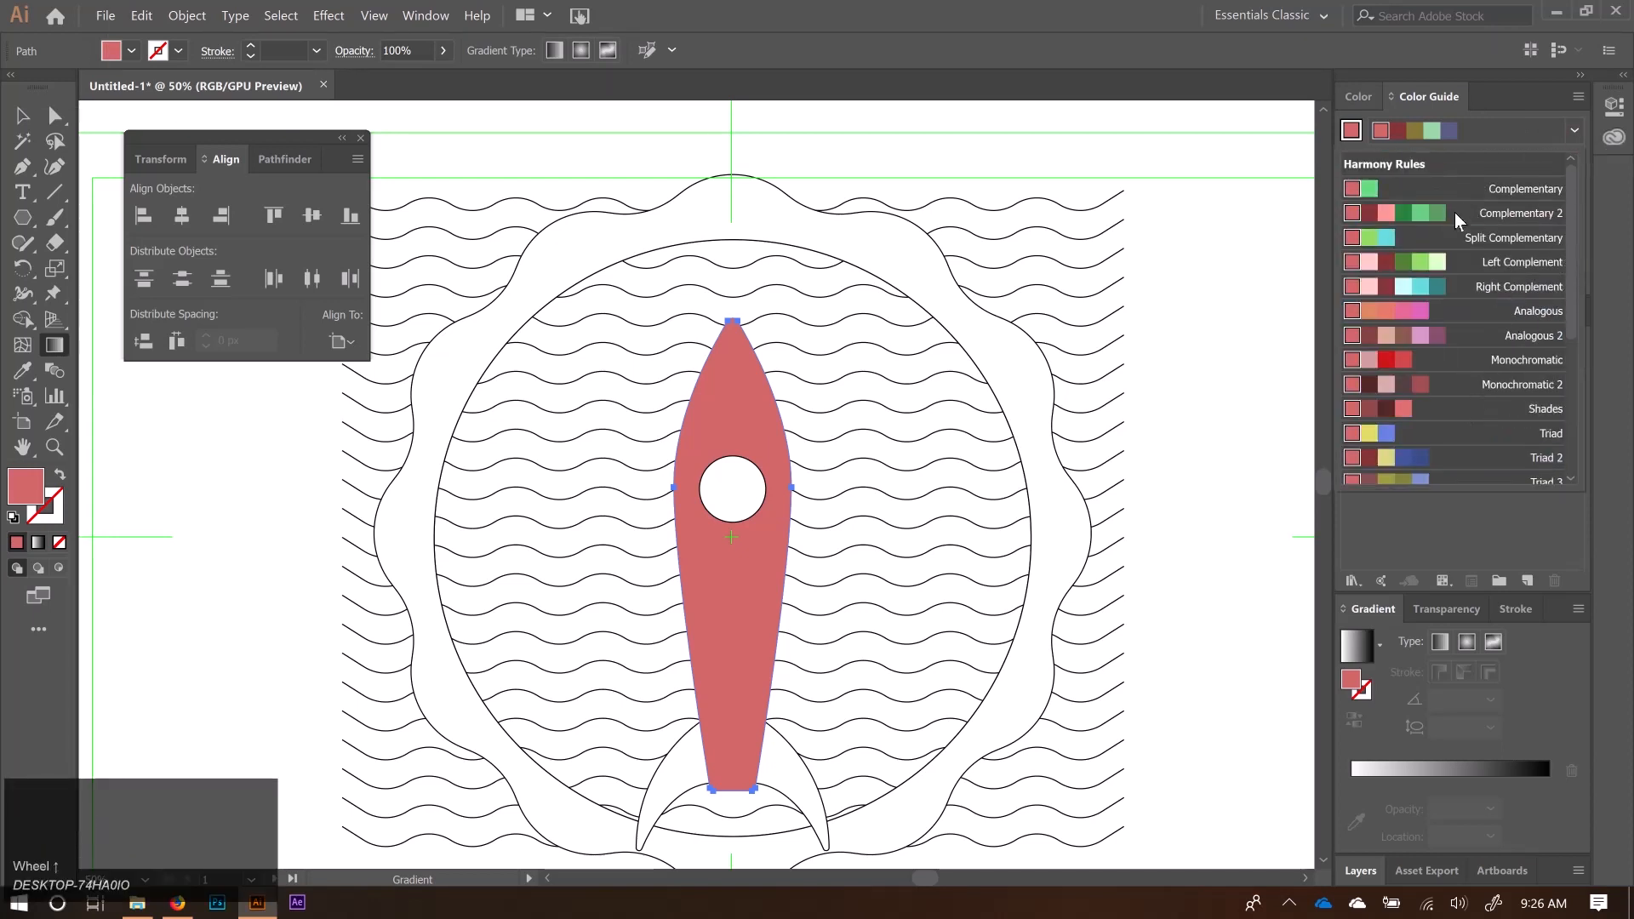
scroll(1498, 374, down, 3)
scroll(1493, 400, down, 7)
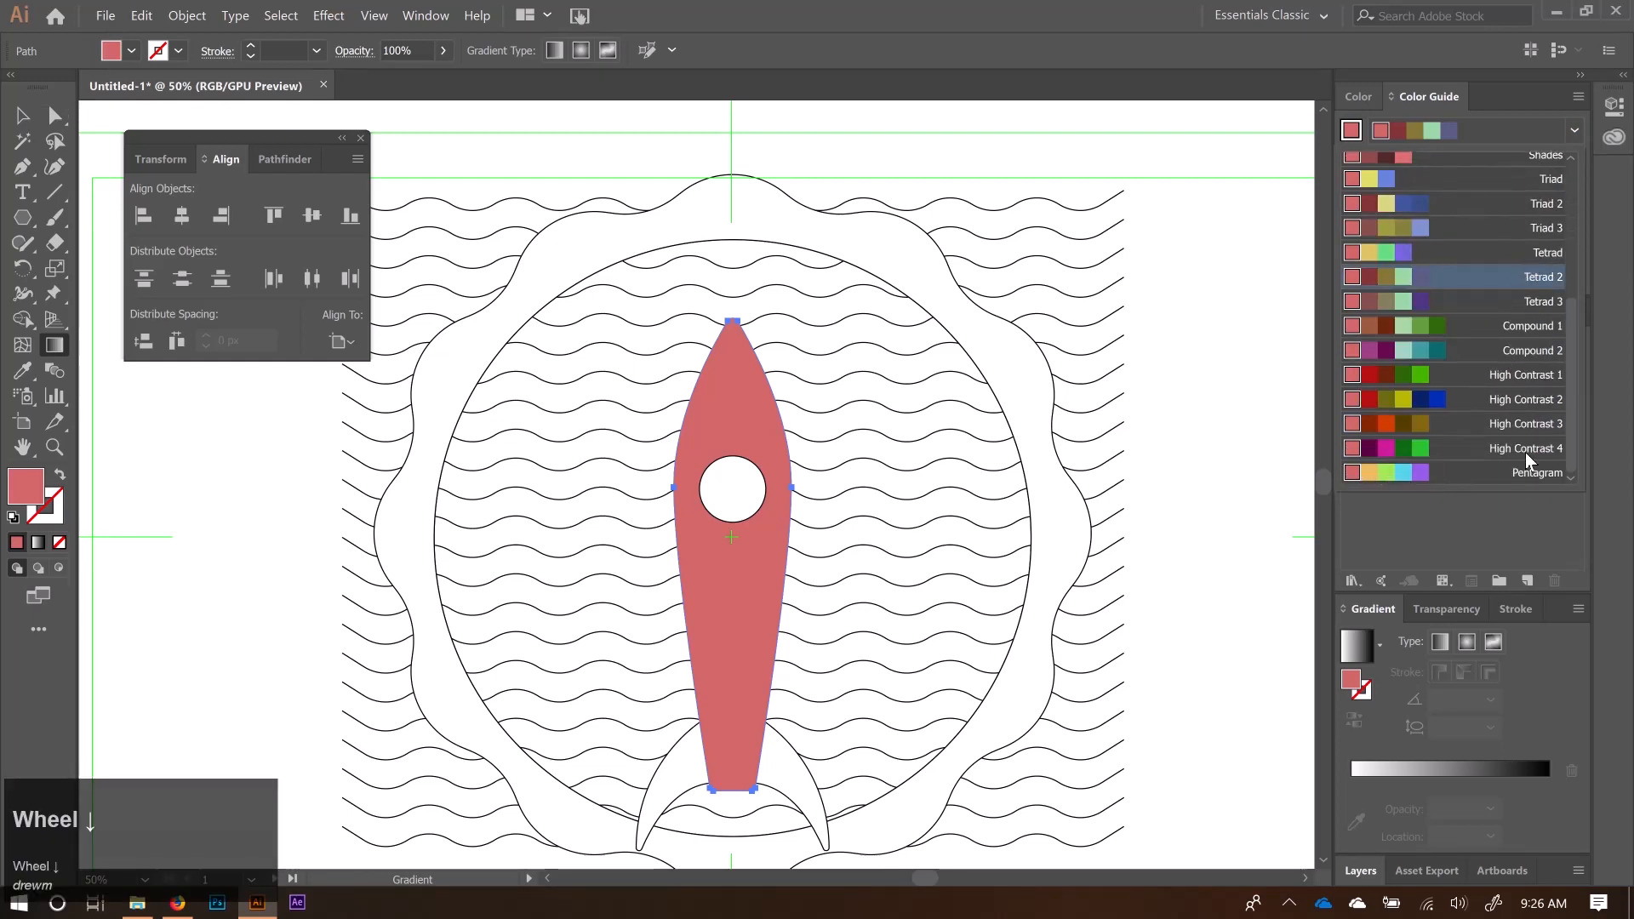
scroll(1493, 349, up, 3)
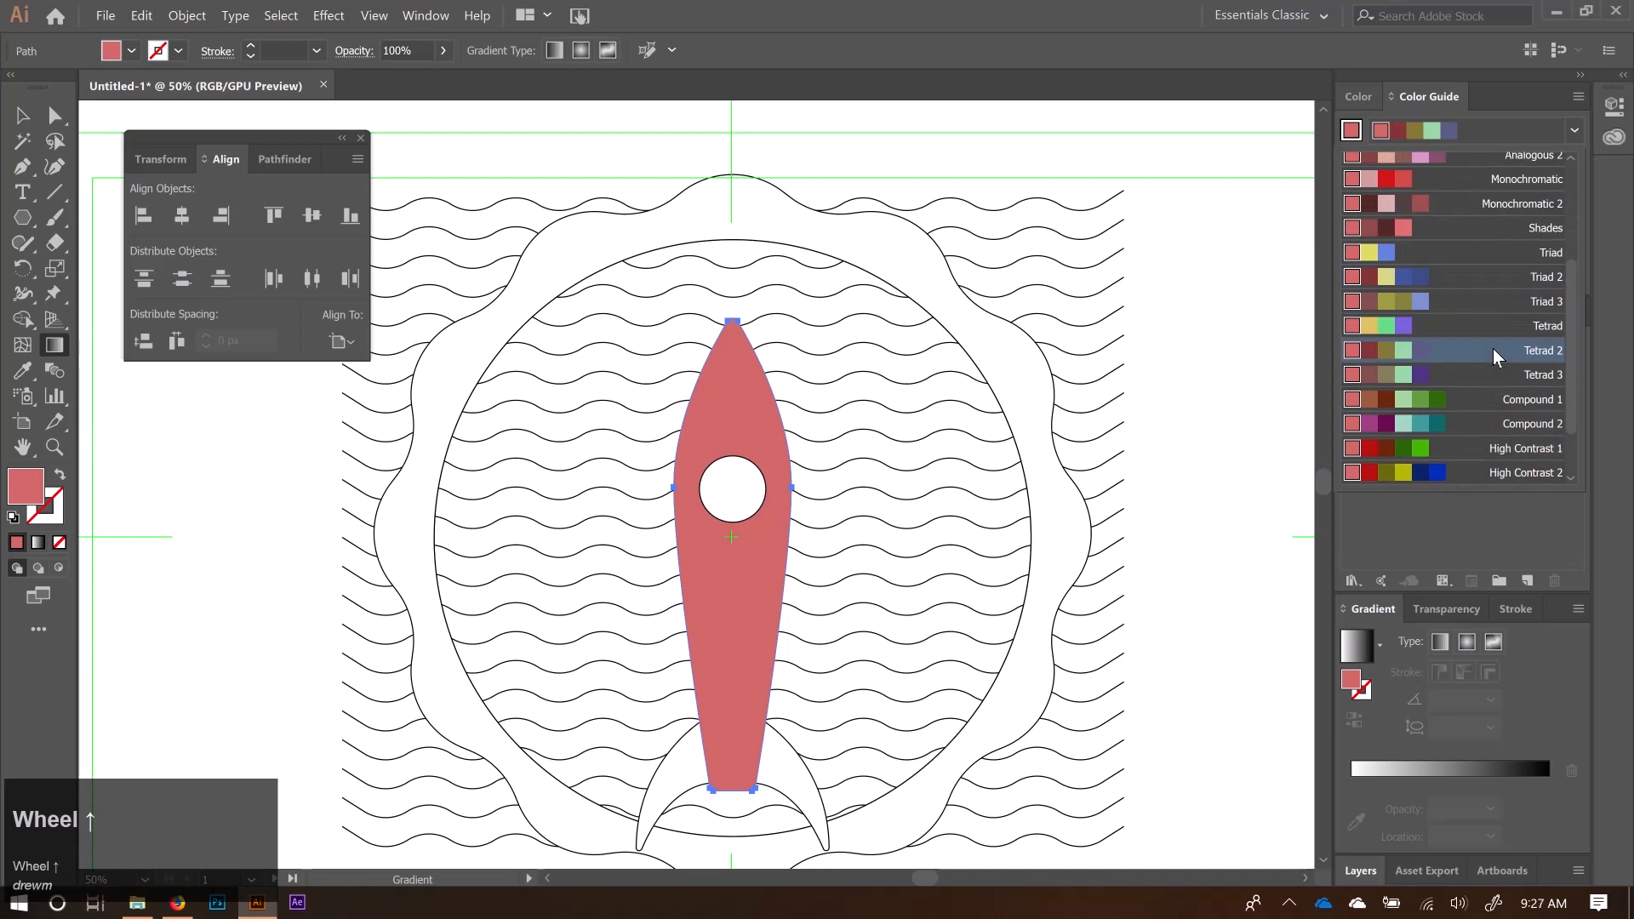
scroll(1493, 349, up, 7)
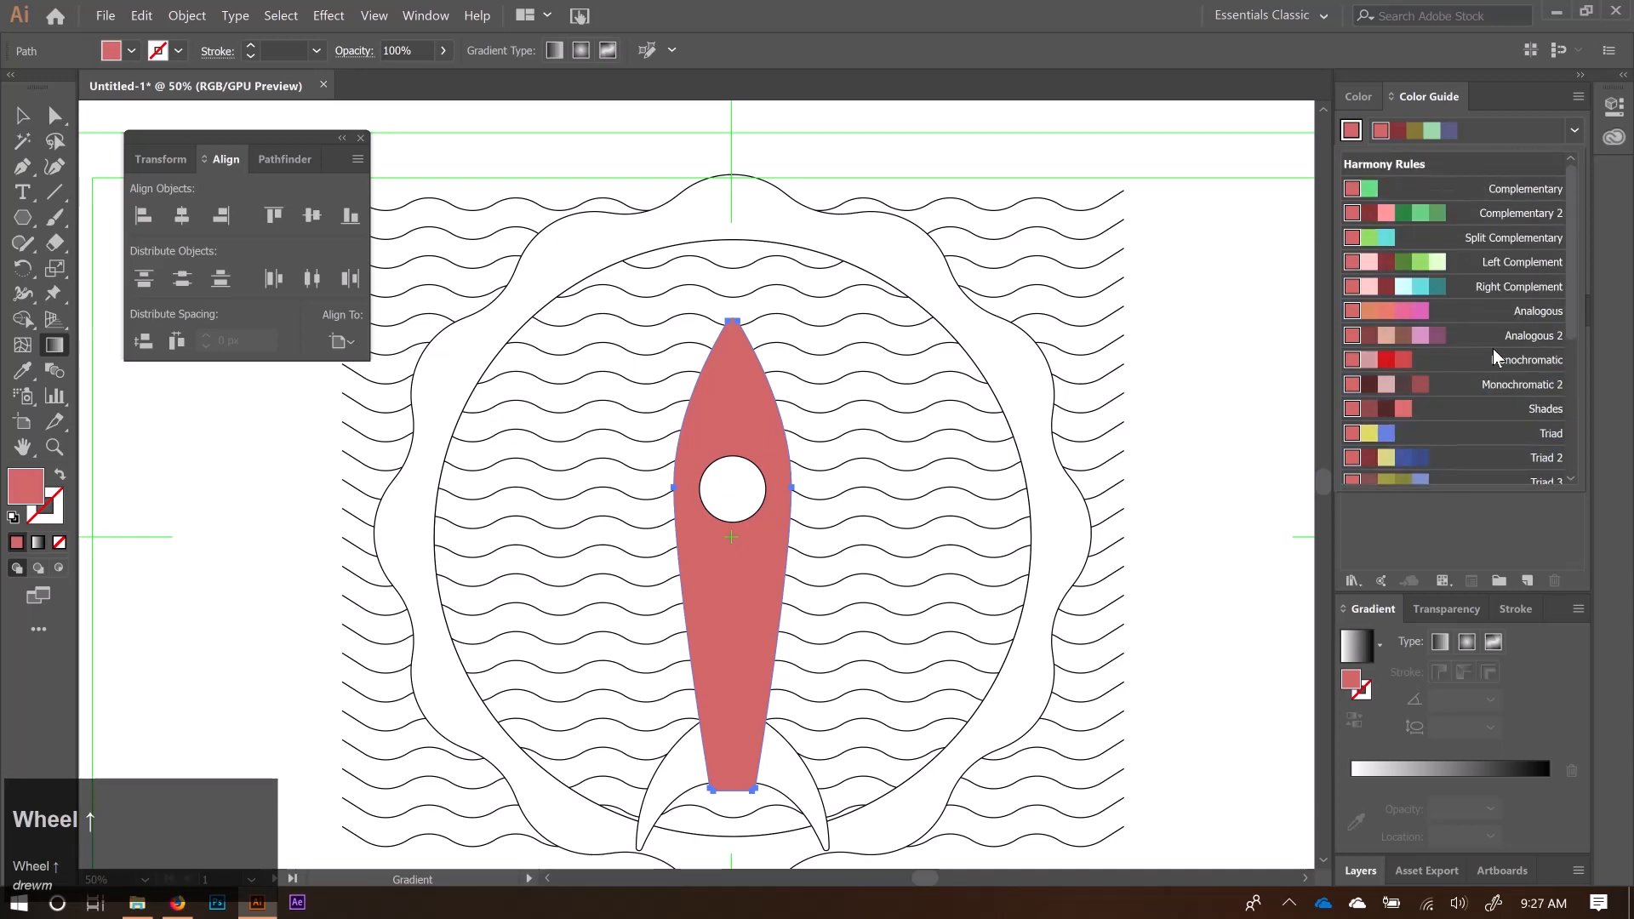
scroll(1494, 349, down, 6)
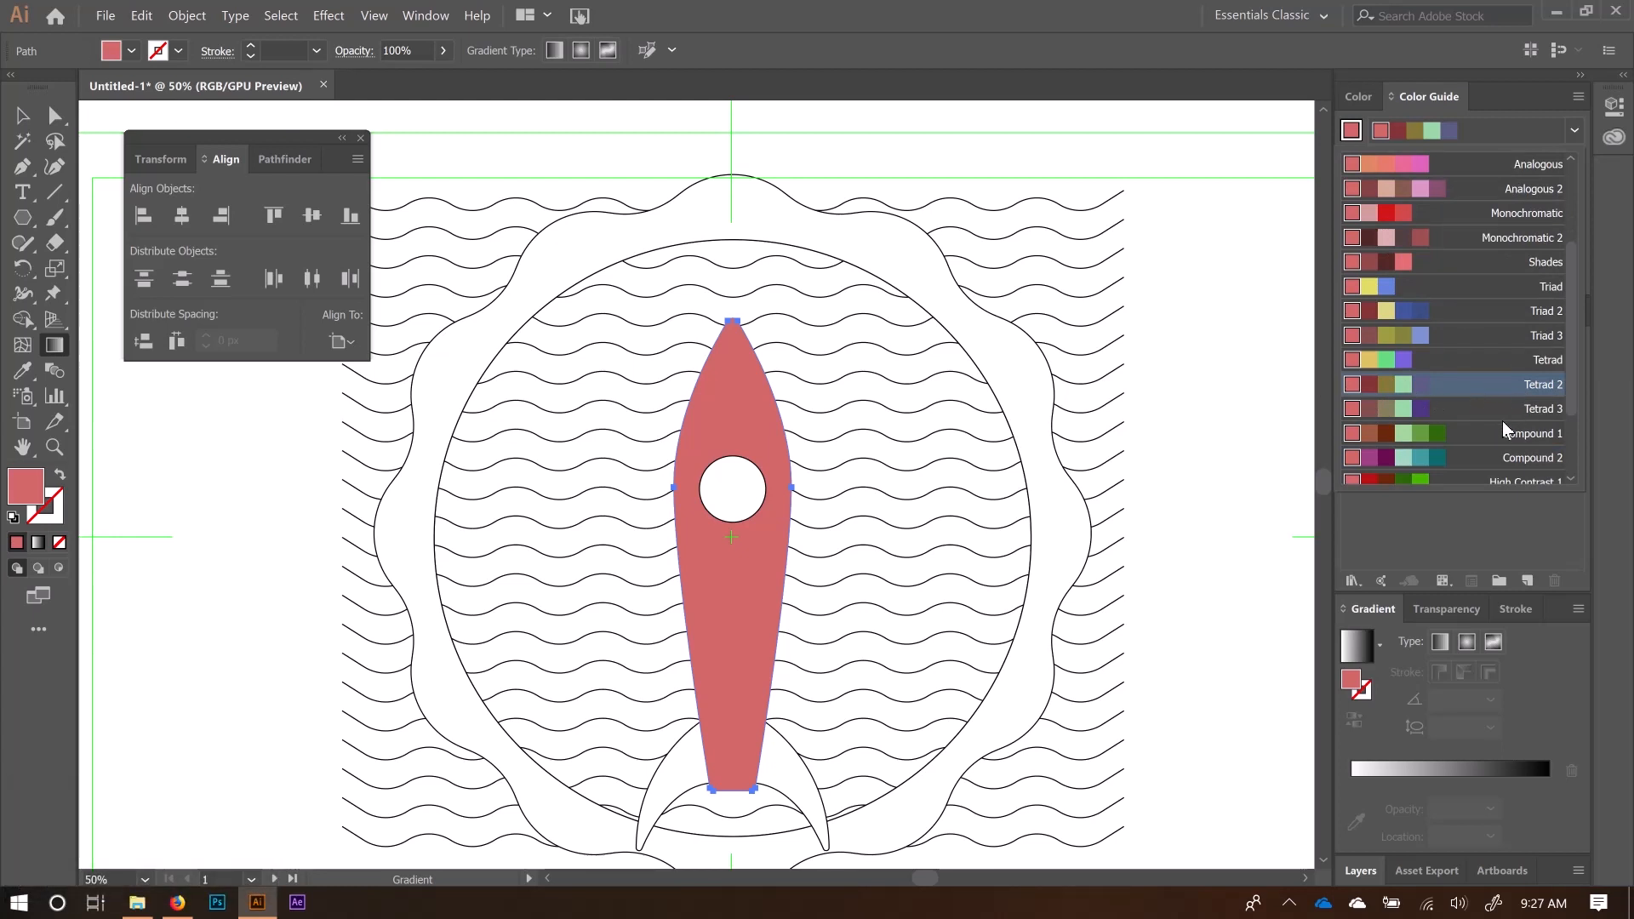
scroll(1505, 415, up, 6)
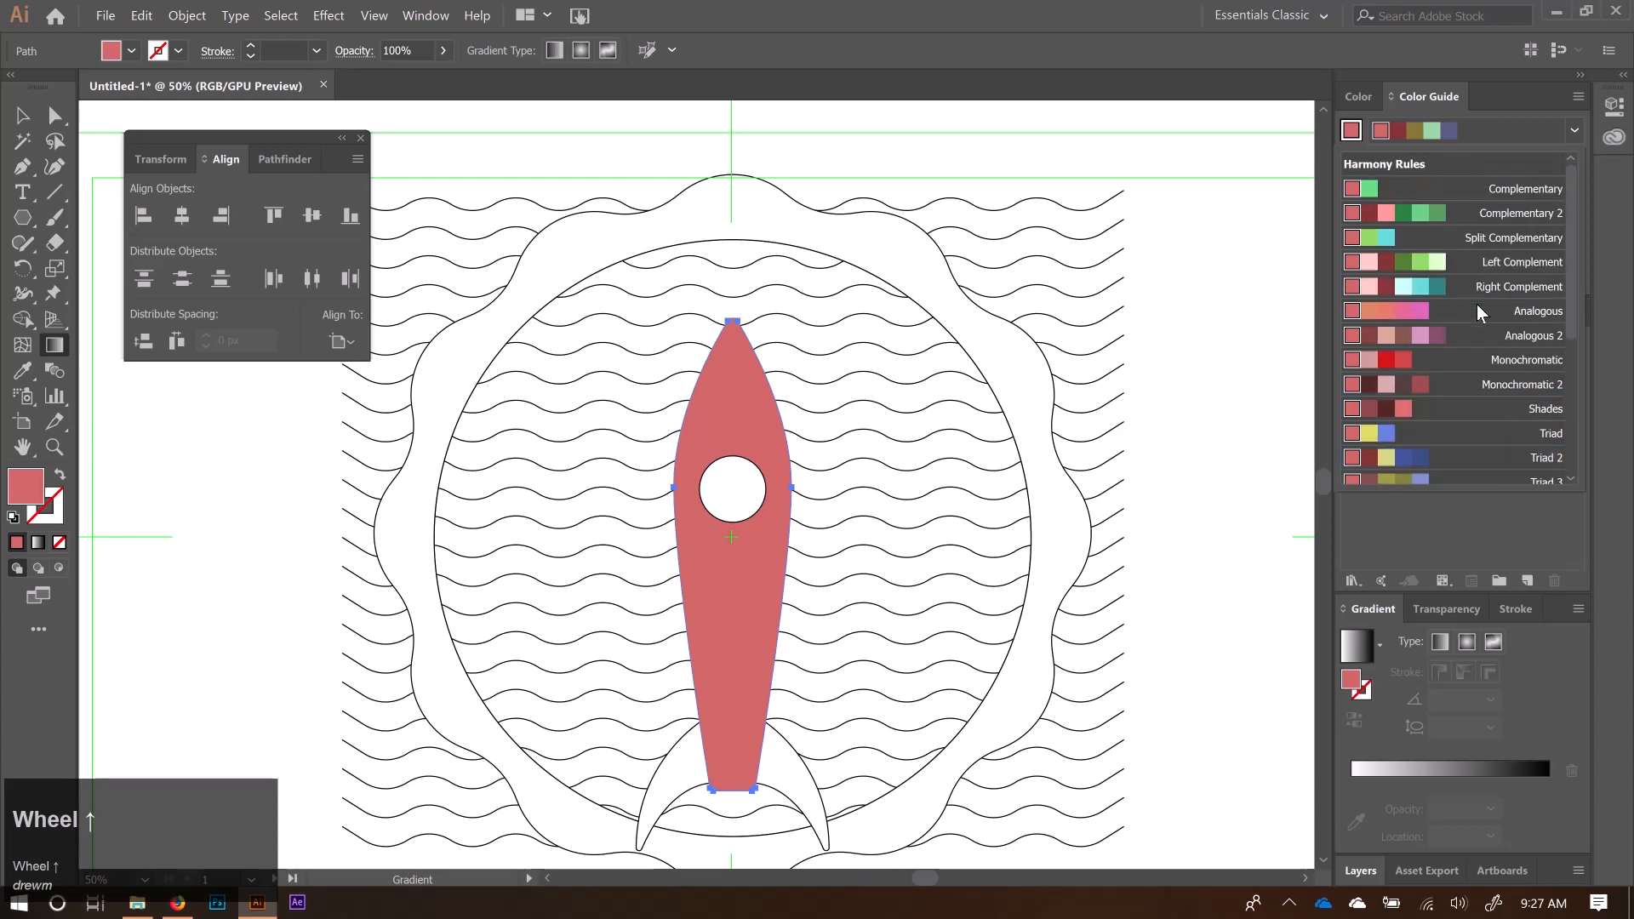
scroll(1490, 332, down, 6)
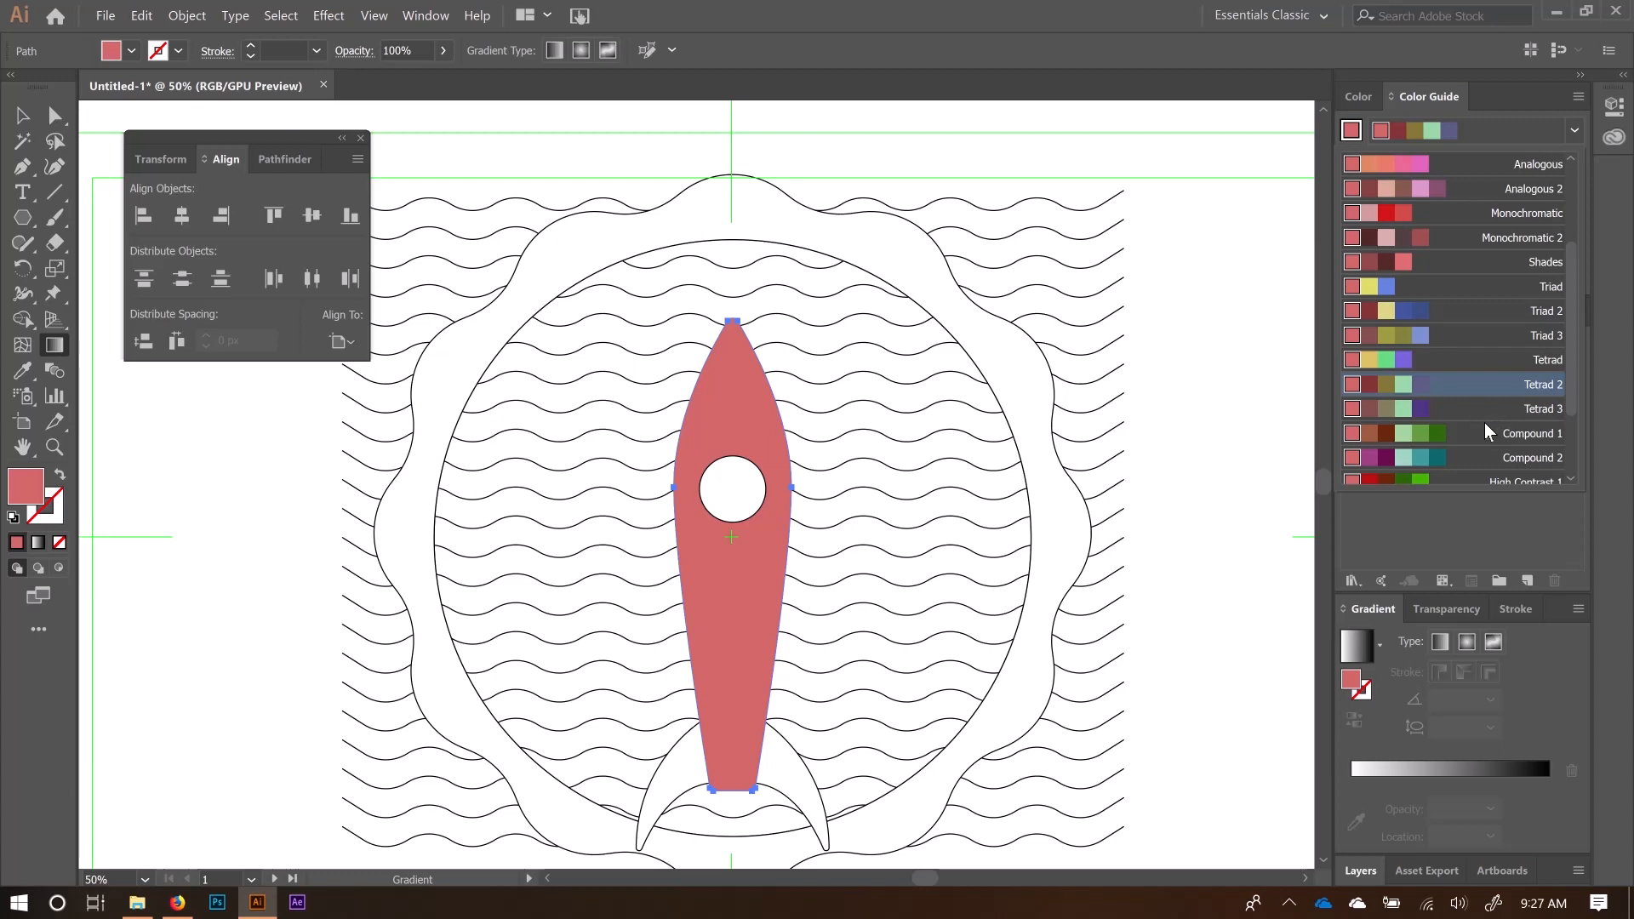
click(1438, 549)
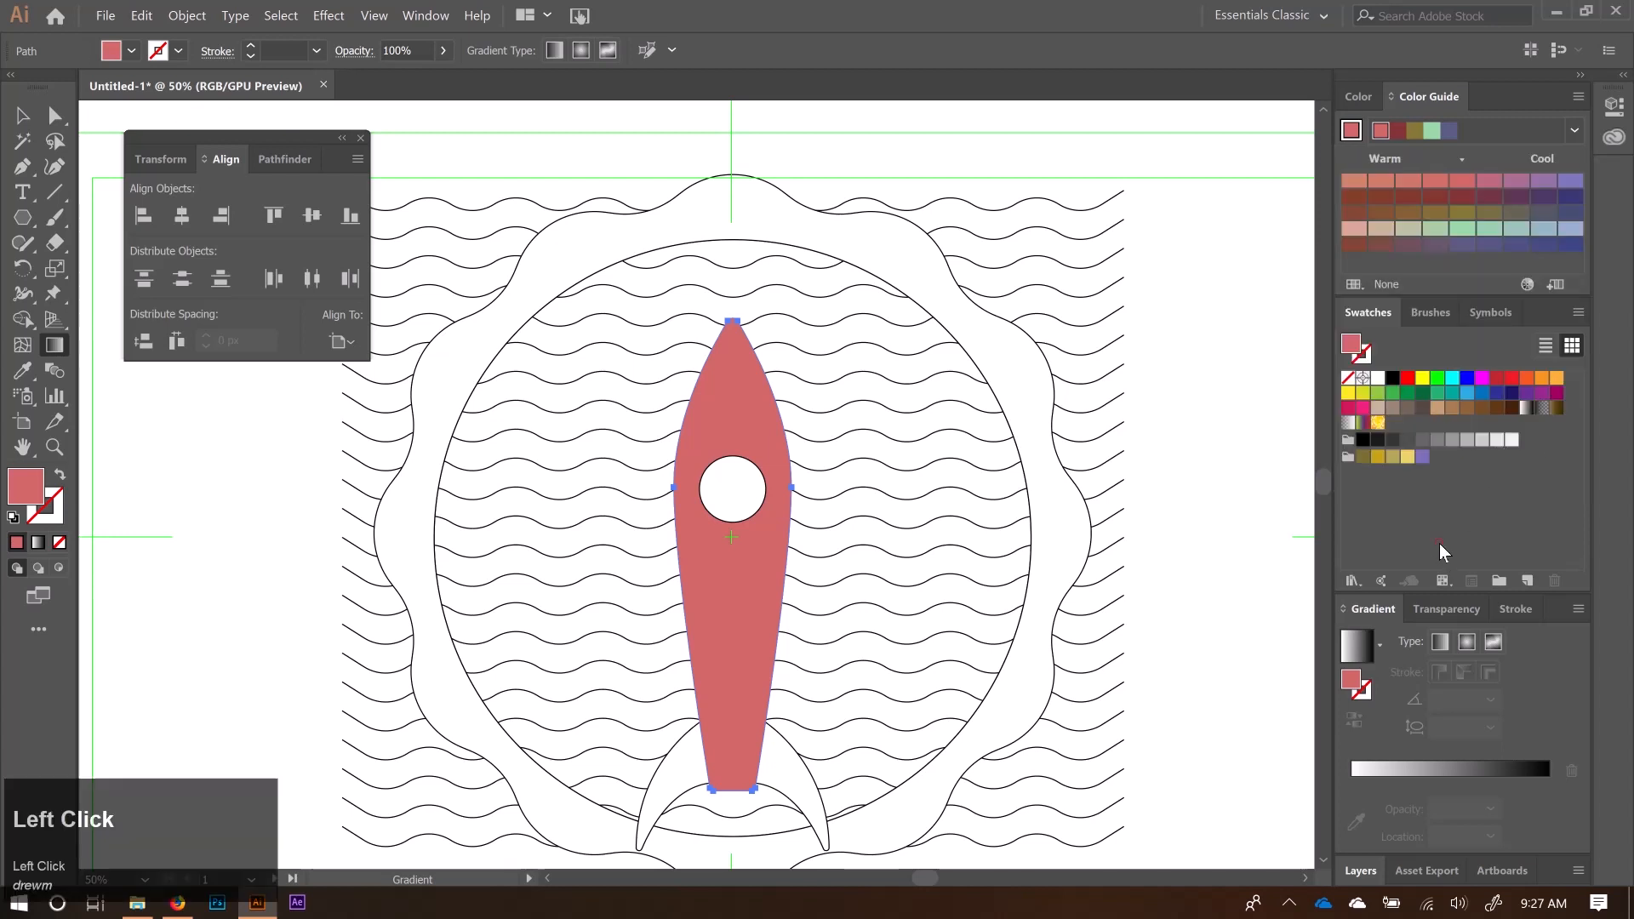
- Switch the Color Guide variations to Tints/Shades and on to Vivid/Muted
click(1579, 96)
click(1450, 184)
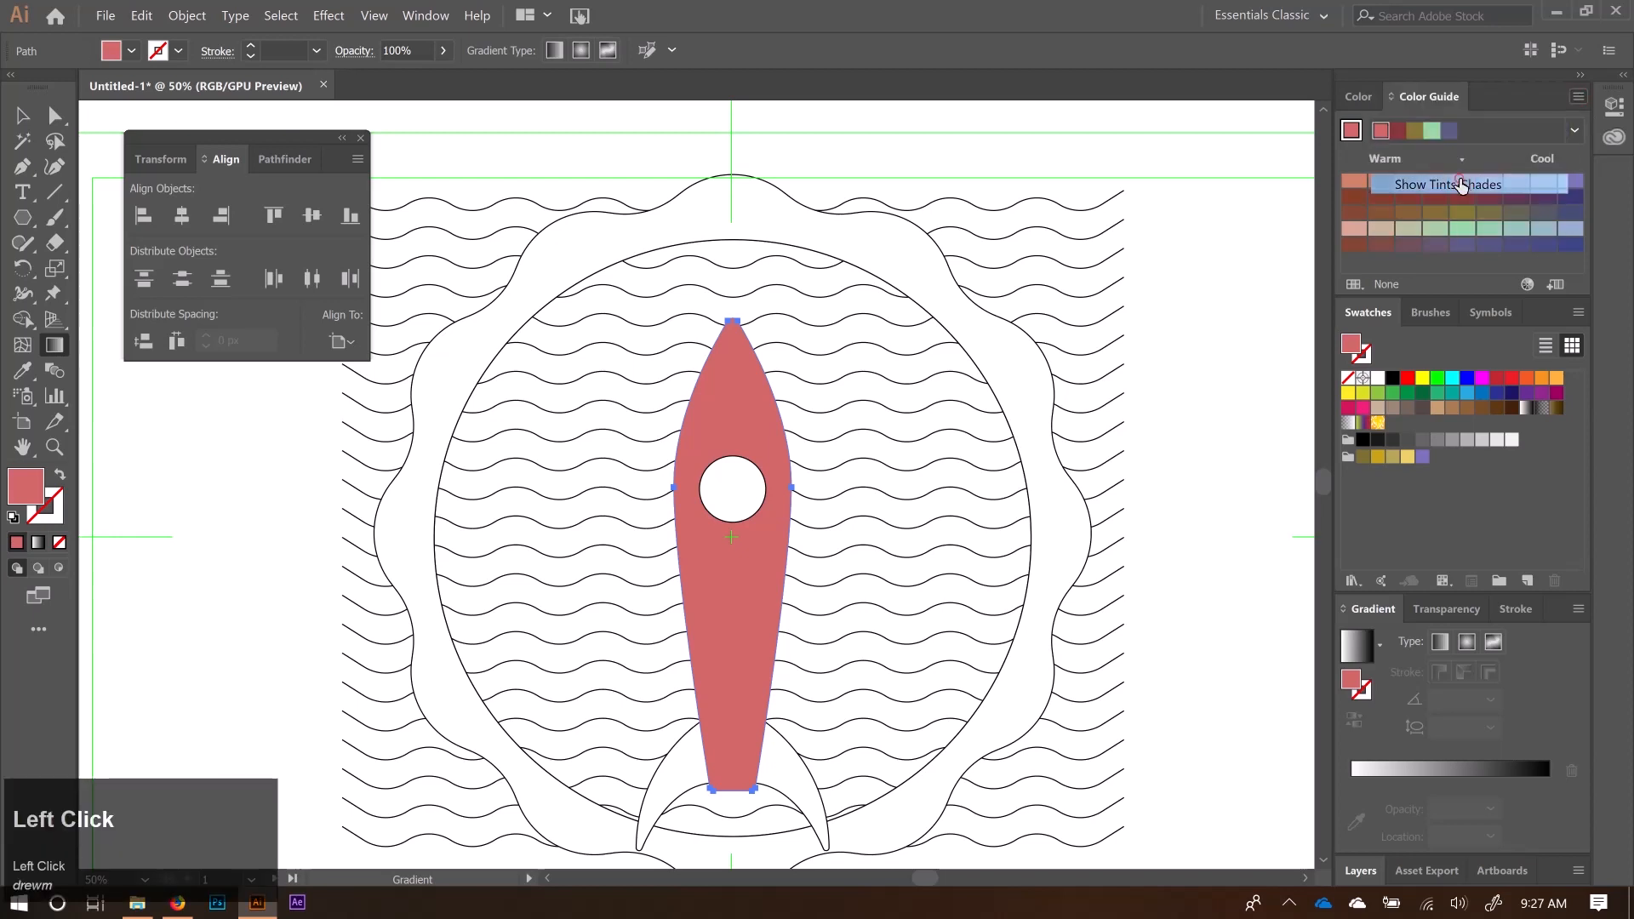
click(1580, 98)
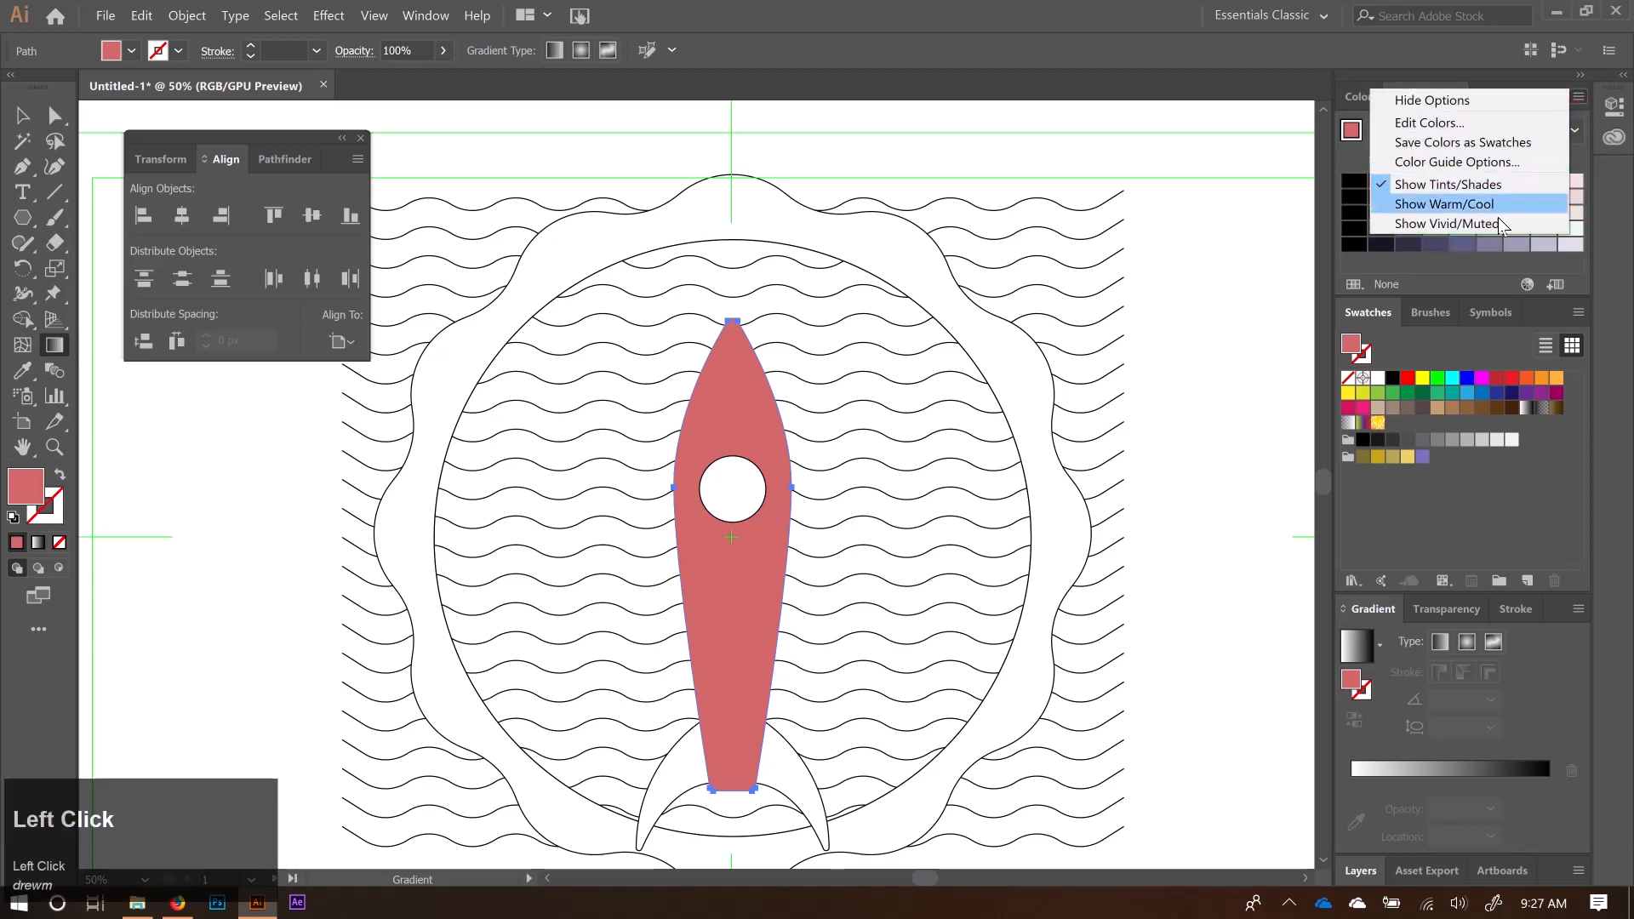
click(1498, 218)
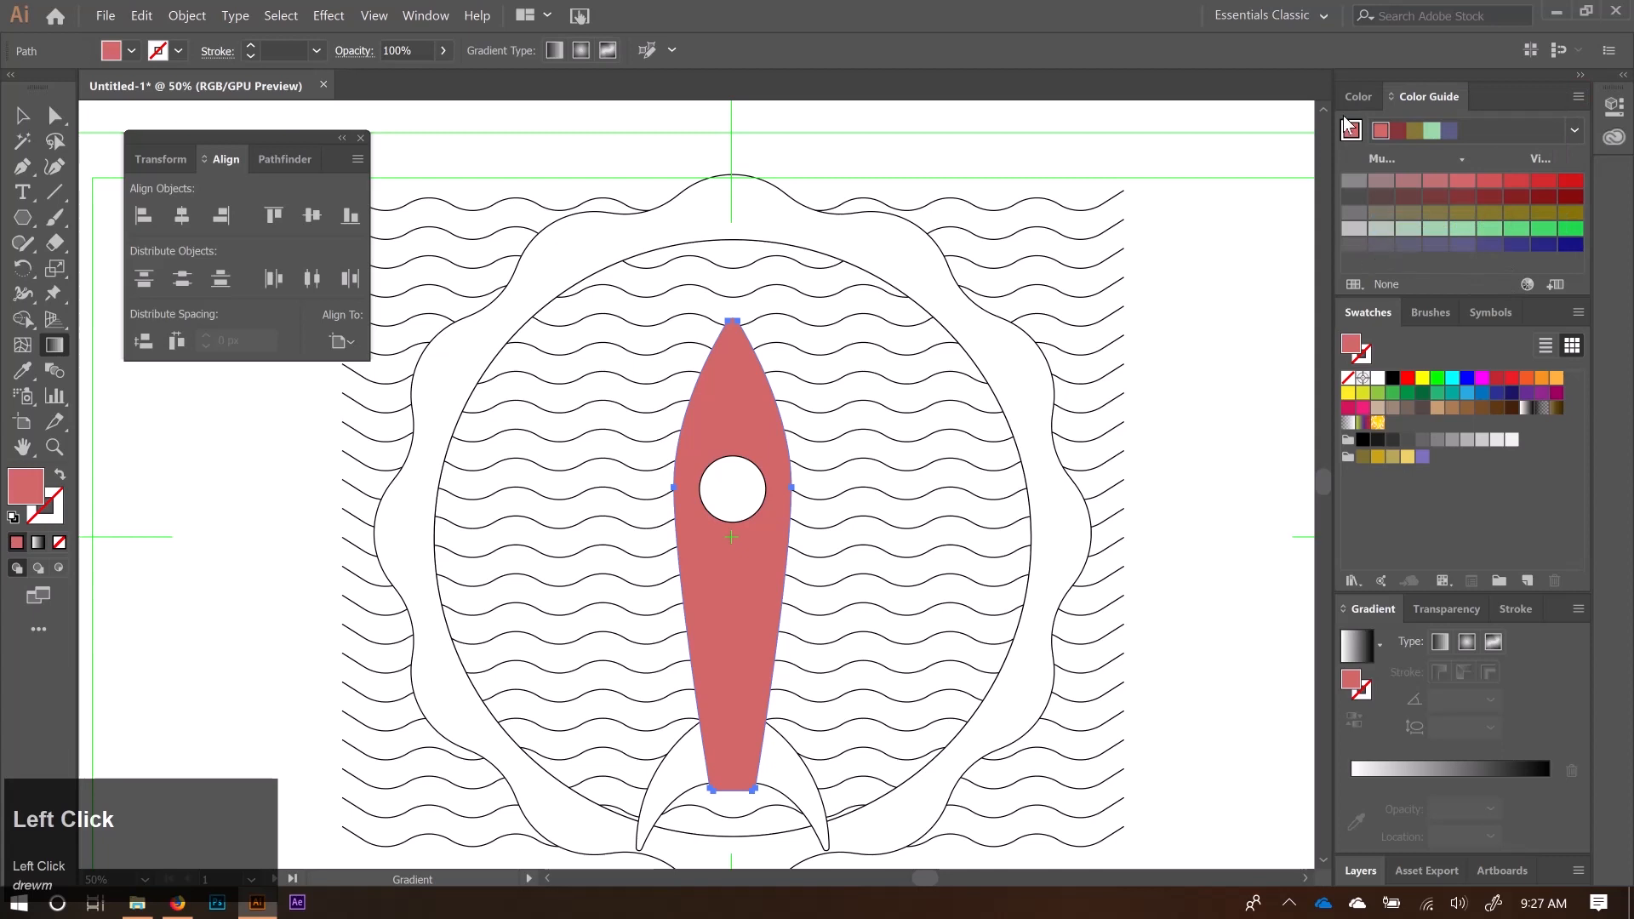
- Change the color sliders to the HSB color model
click(1358, 92)
click(1580, 100)
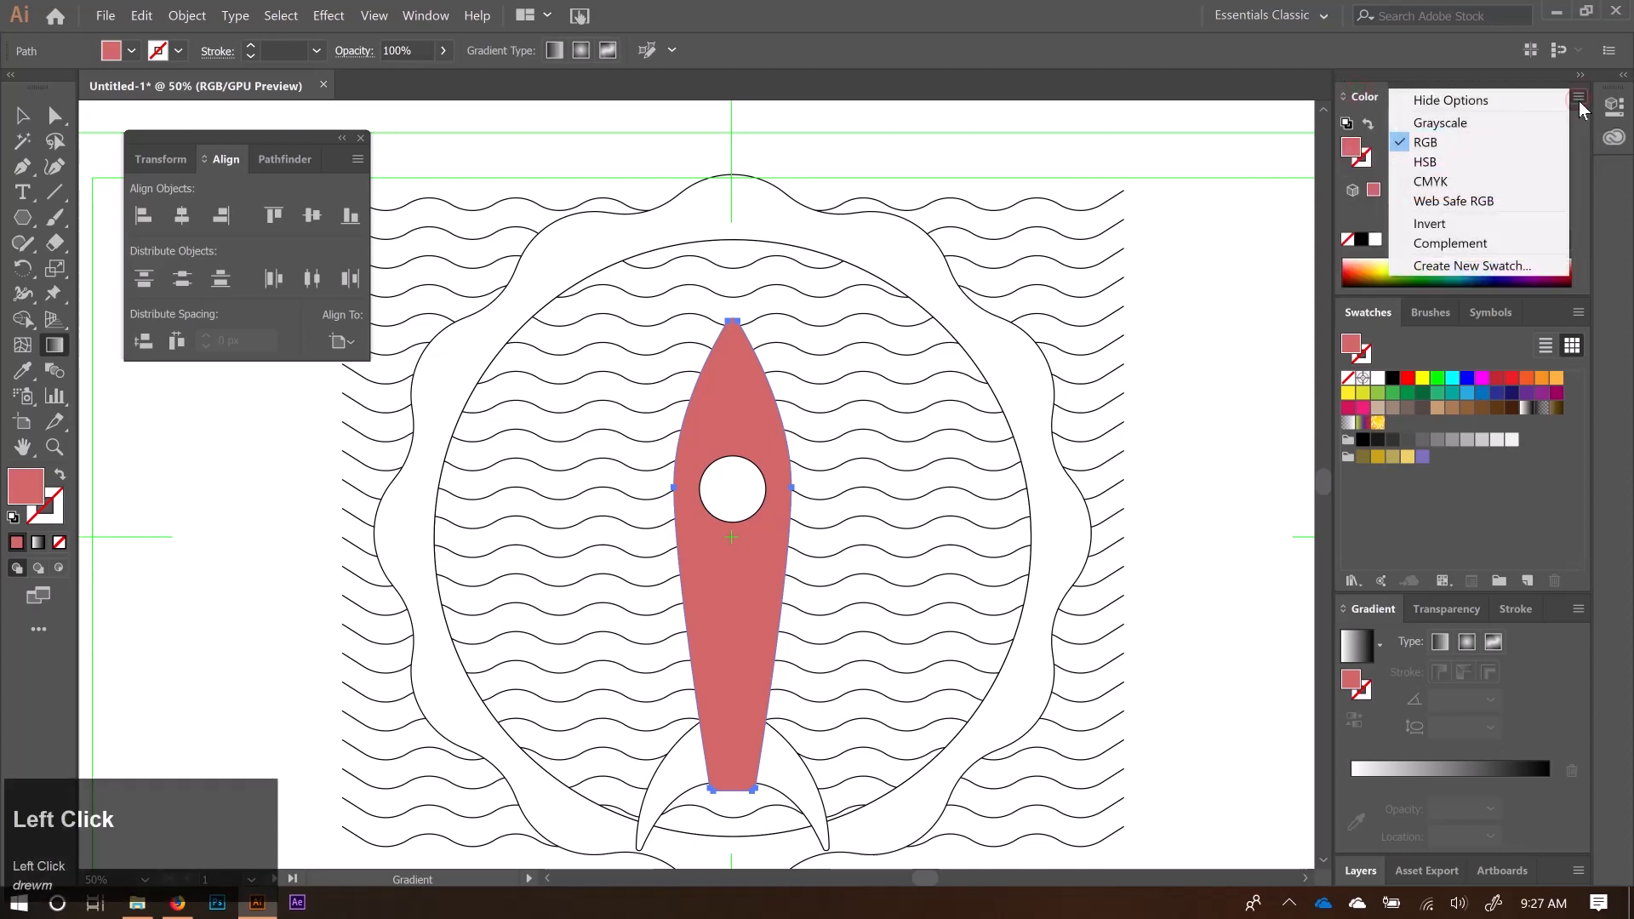
click(1465, 161)
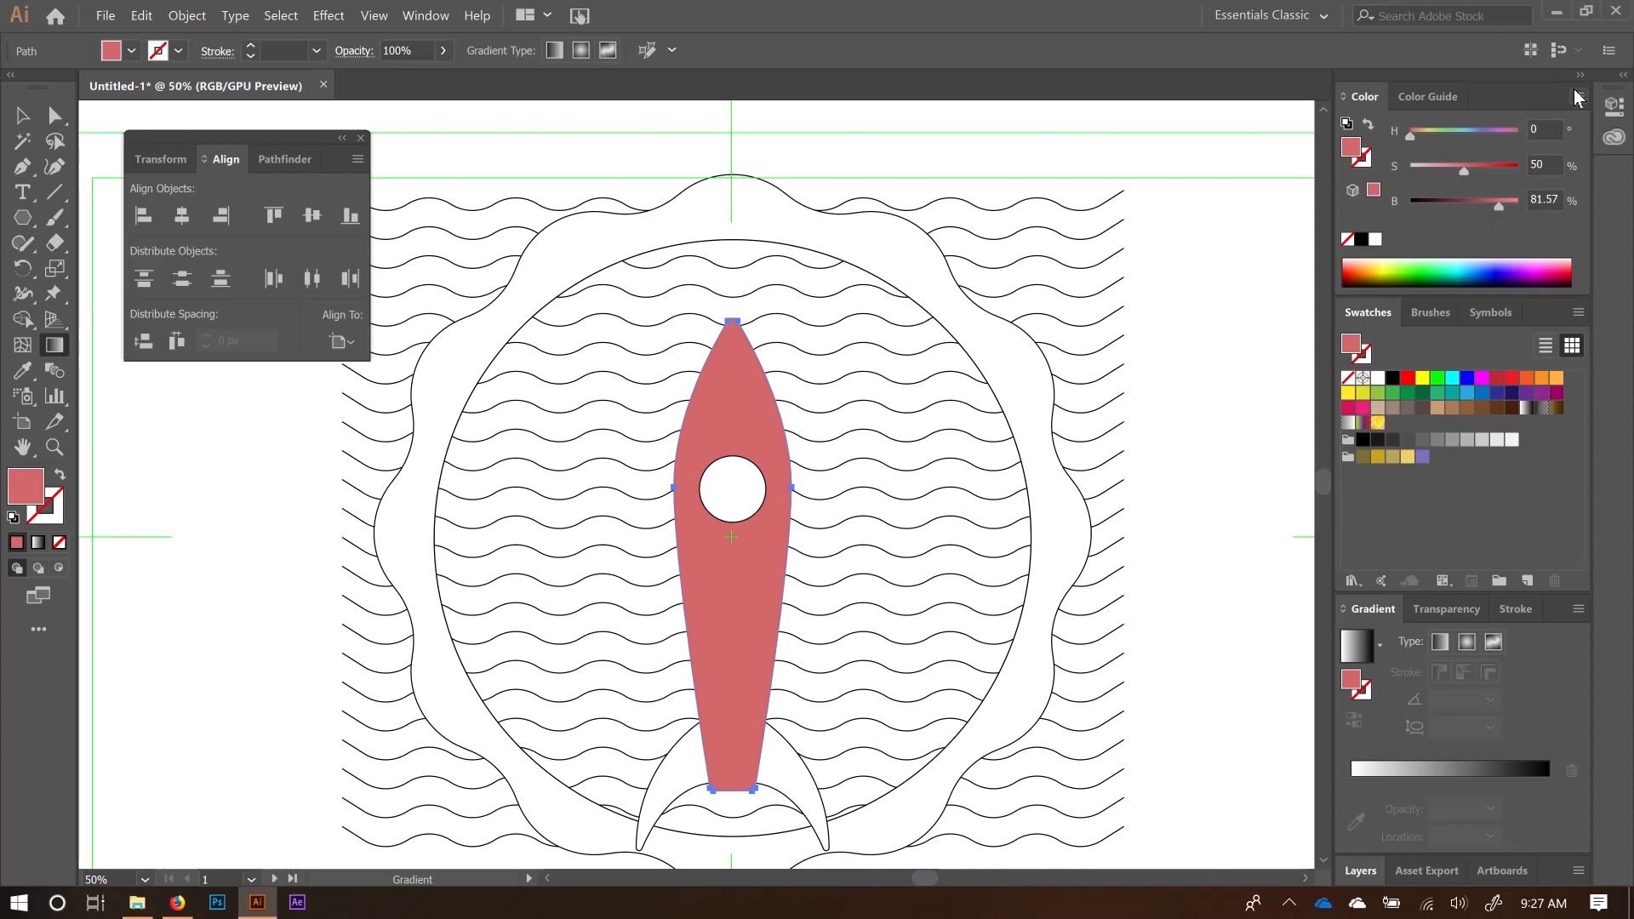
- Return to the Color Guide and set it to show Warm/Cool variations
click(1432, 97)
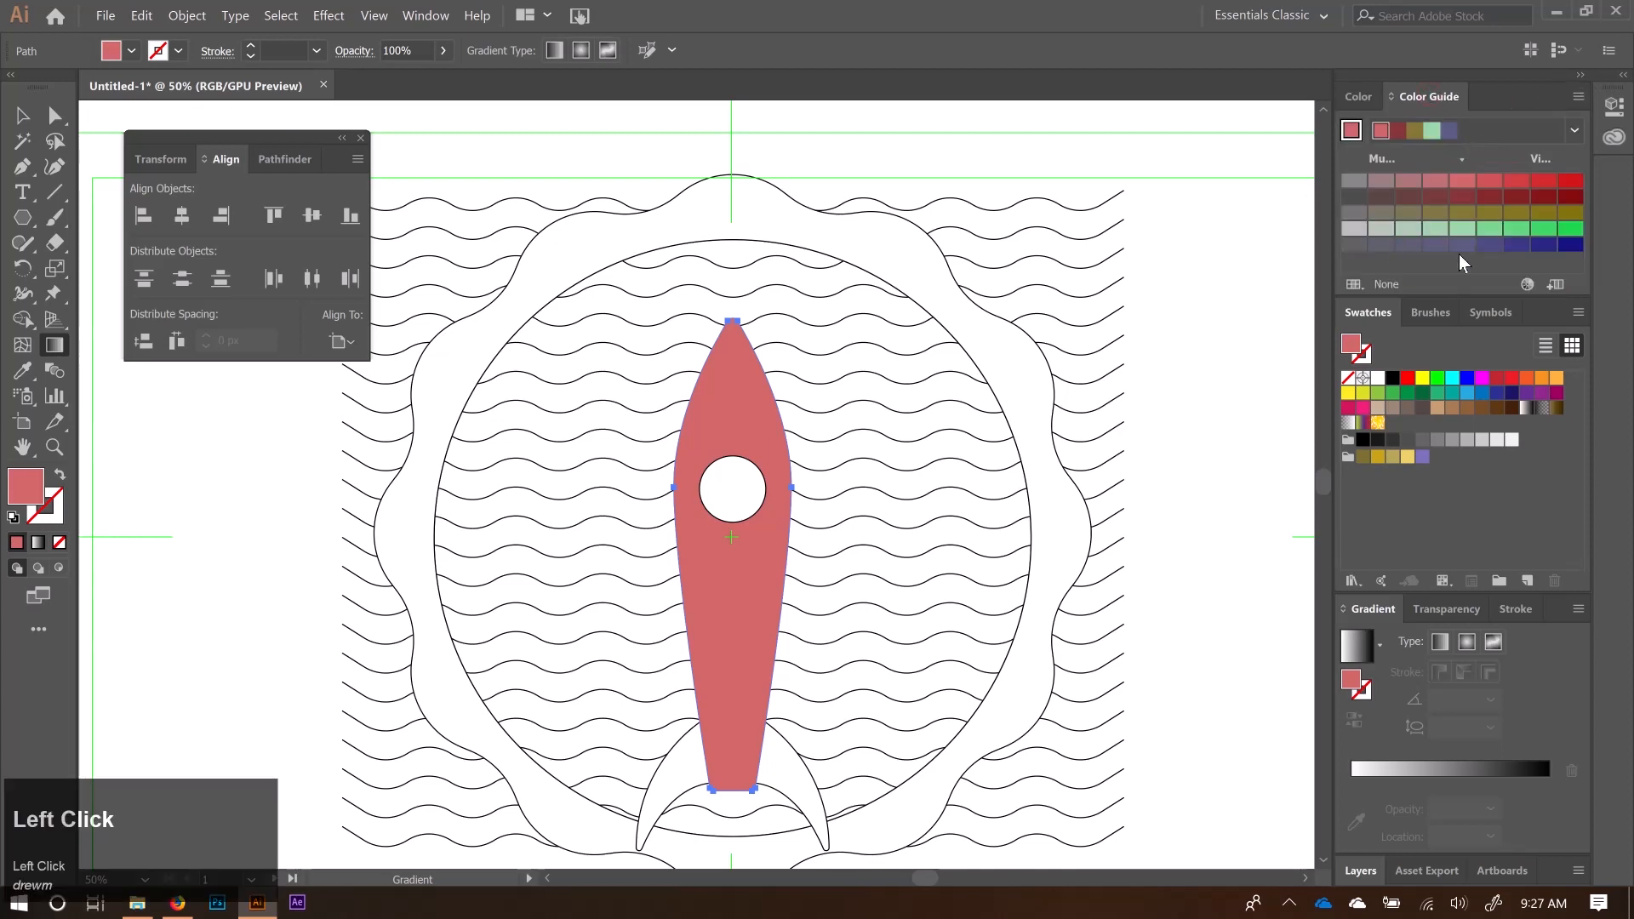
click(1575, 129)
click(1575, 130)
click(1586, 98)
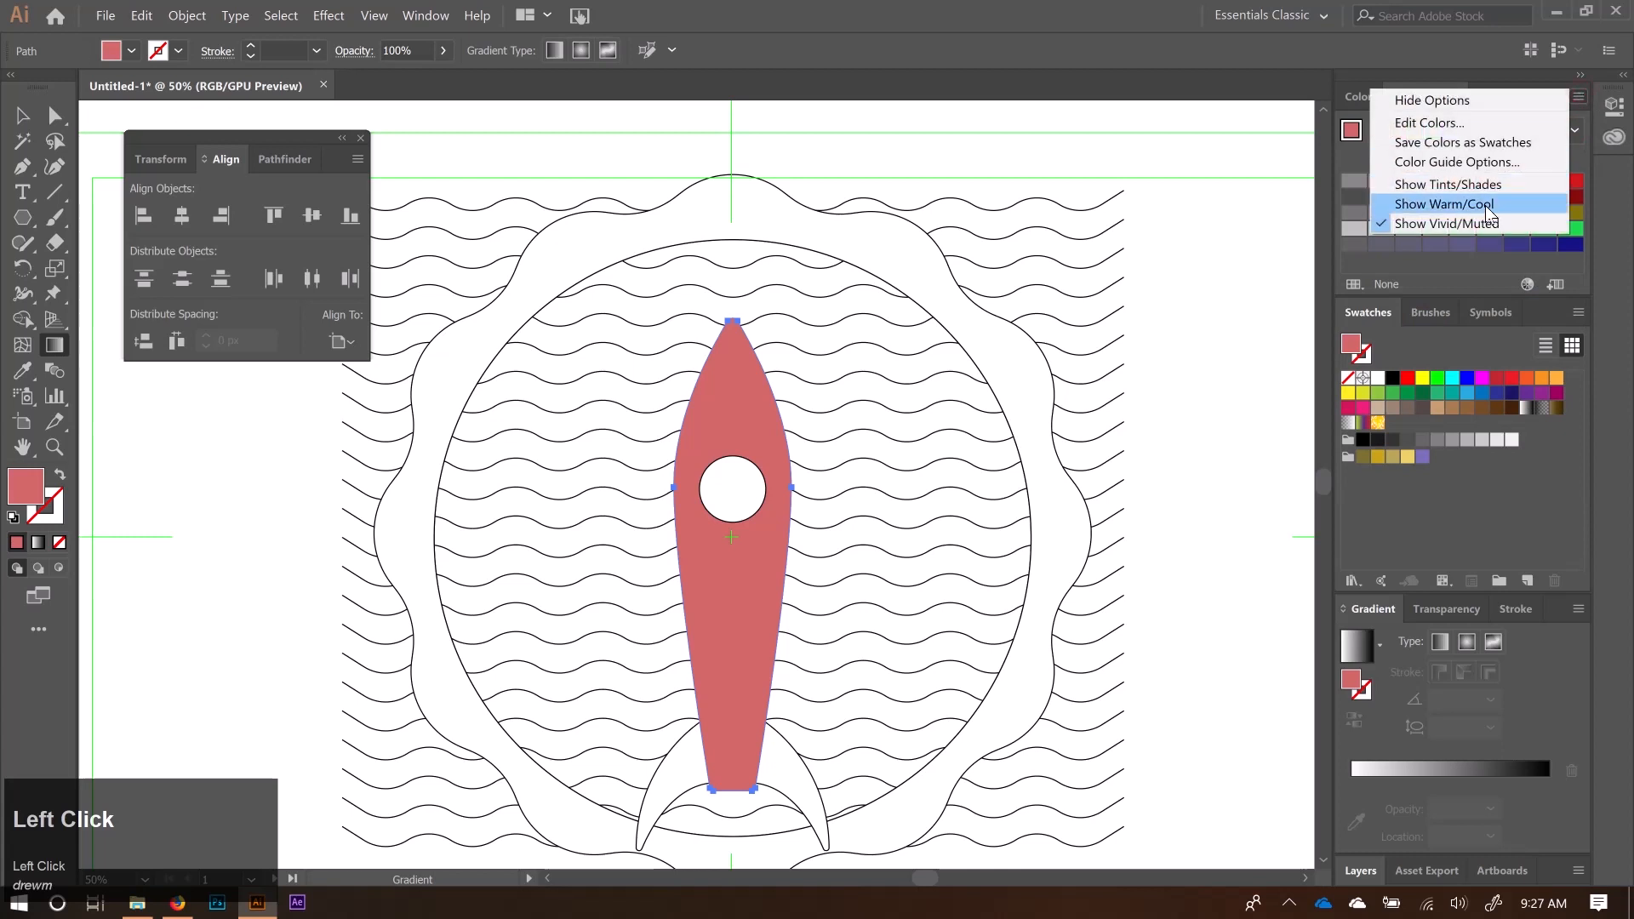
click(1488, 213)
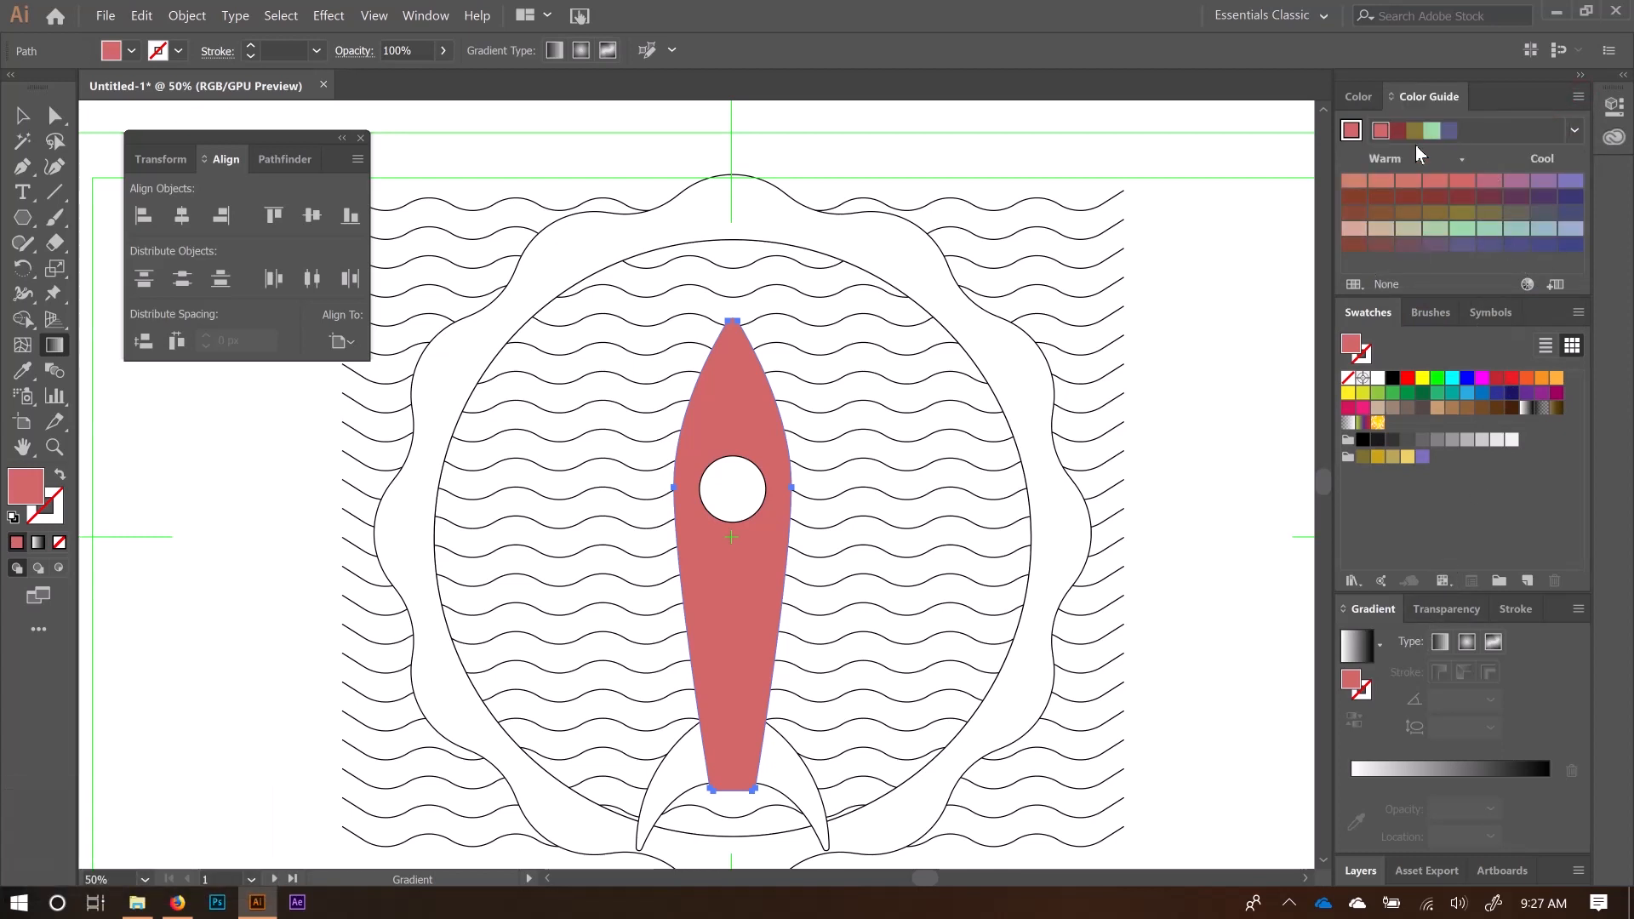
- Save the current harmony colors as a swatch group and deselect the rocket body
click(1560, 283)
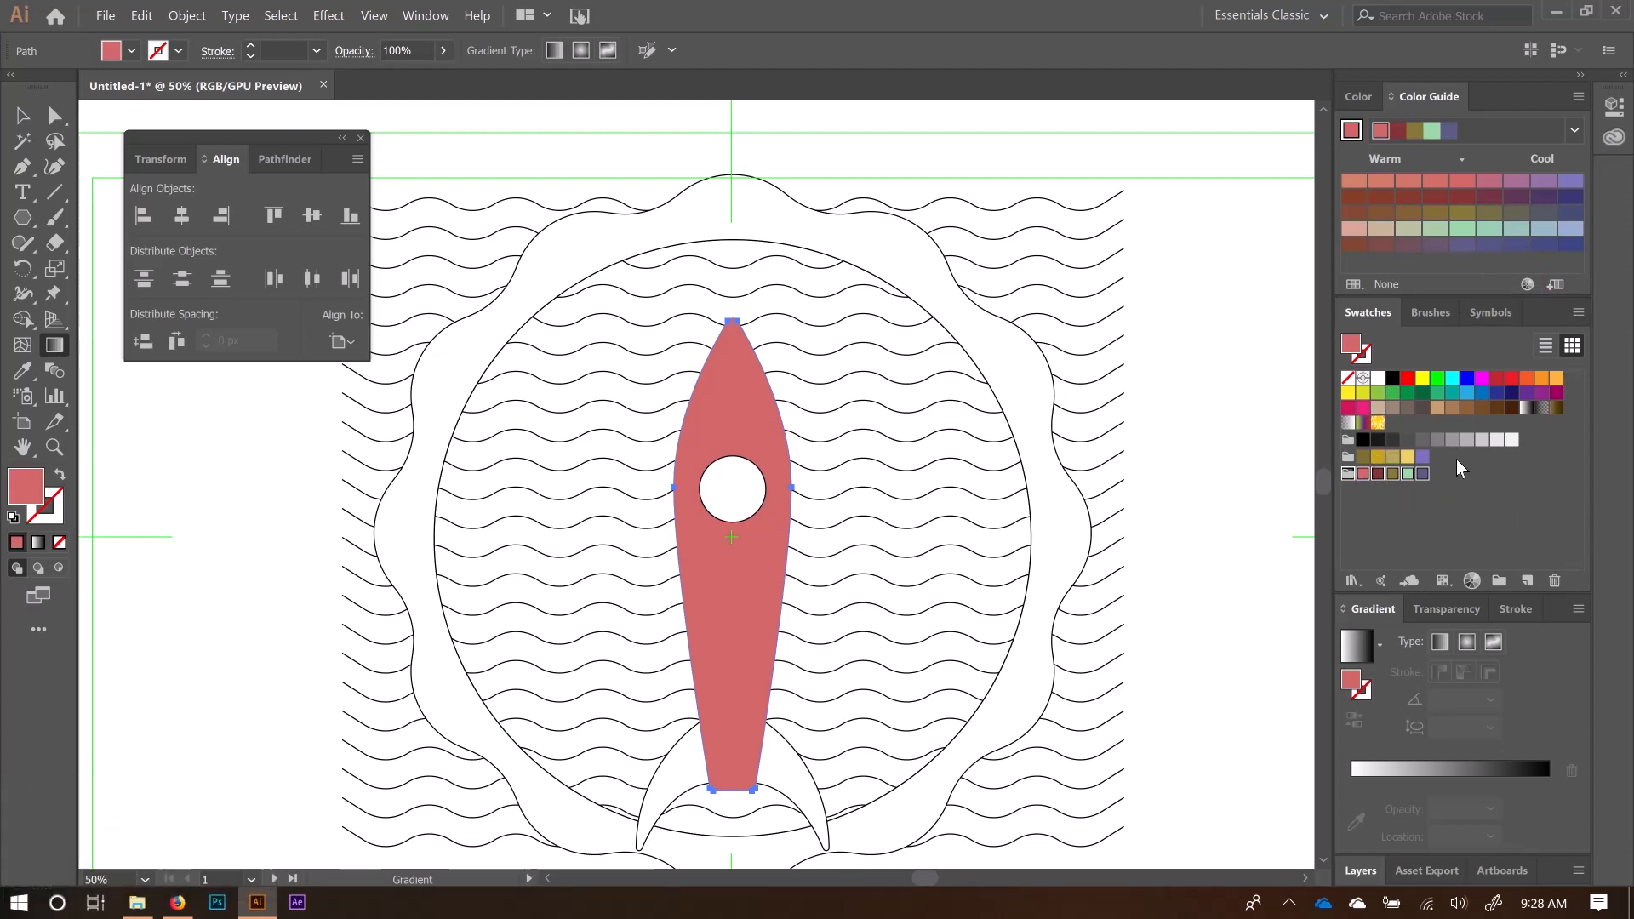
click(23, 117)
click(1154, 150)
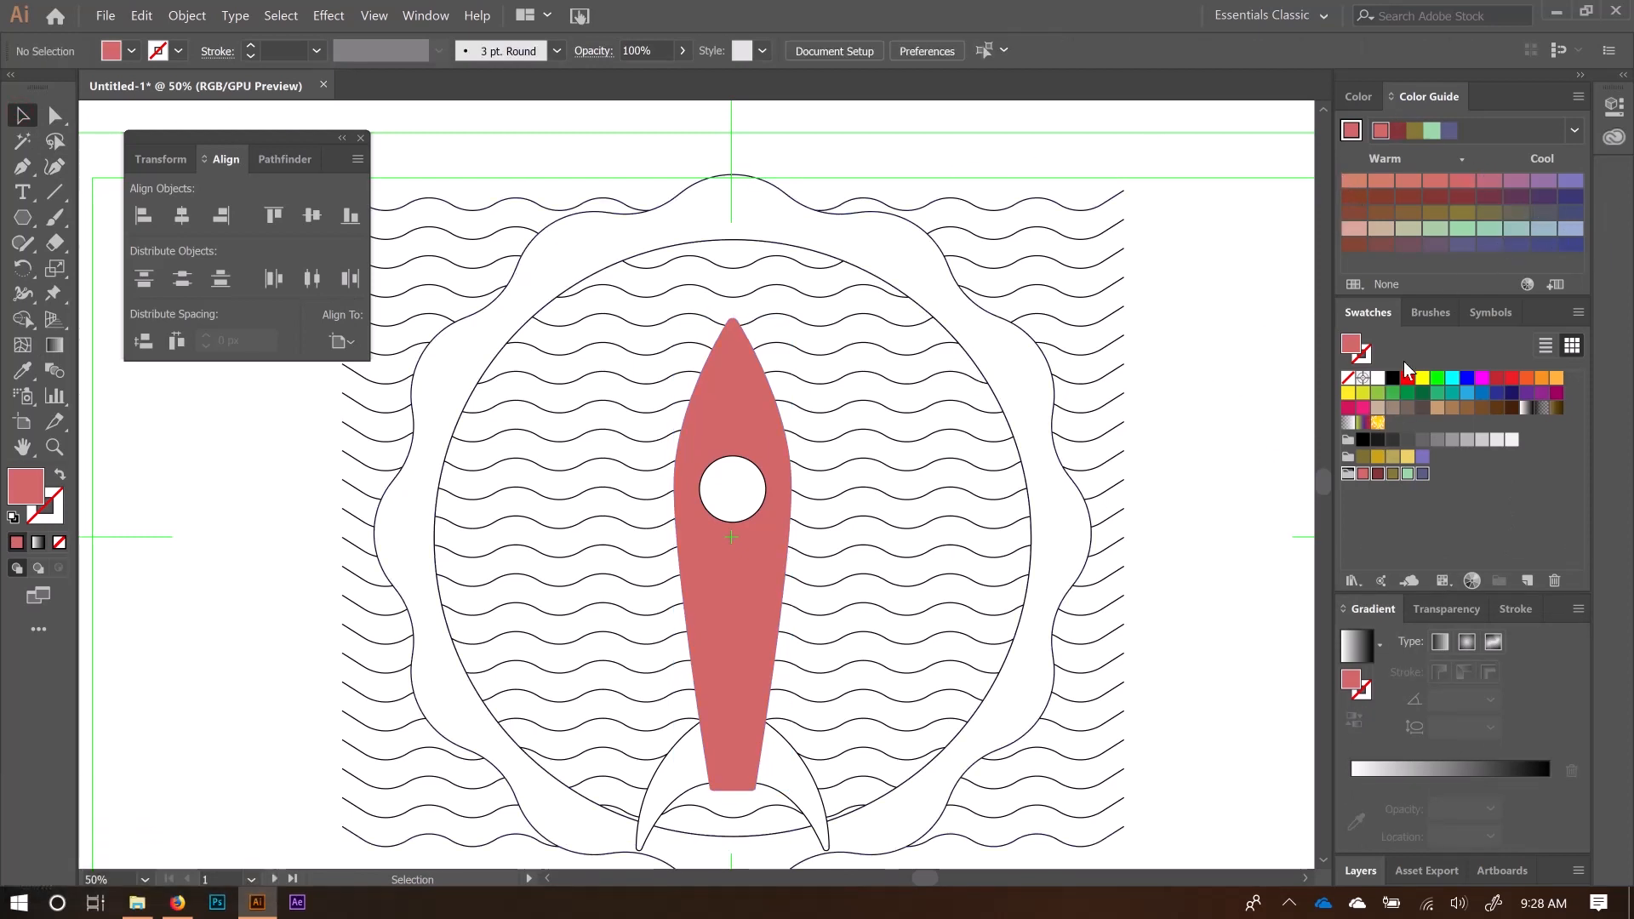
click(1464, 515)
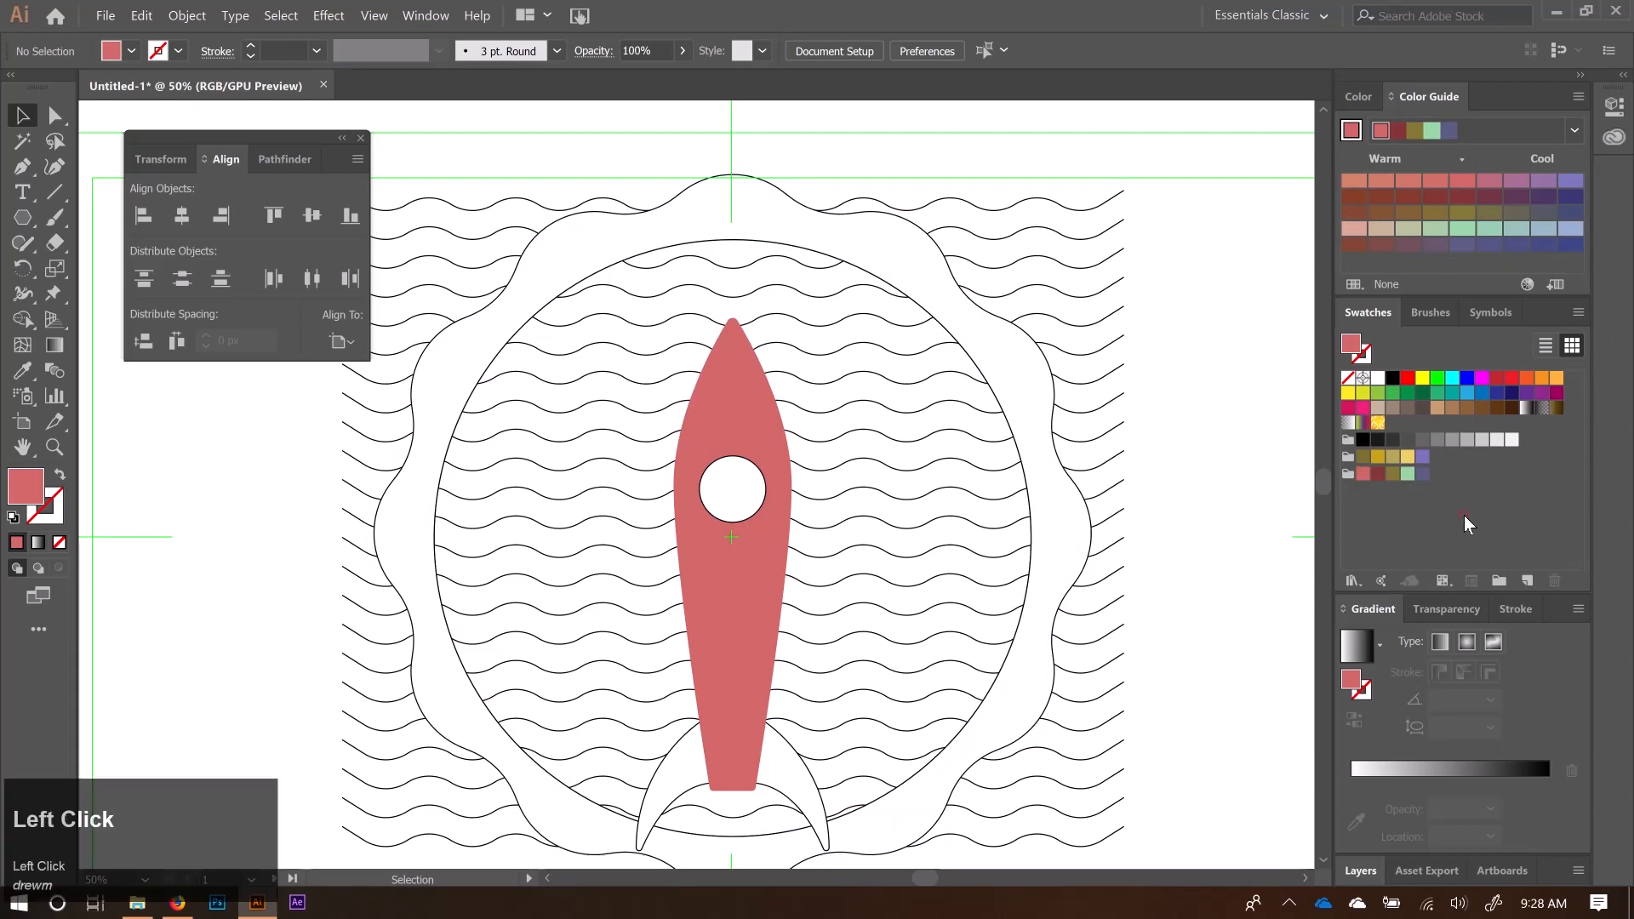
- Create a new color group under its default name and add every Warm/Cool variation from the Color Guide to it
click(1500, 581)
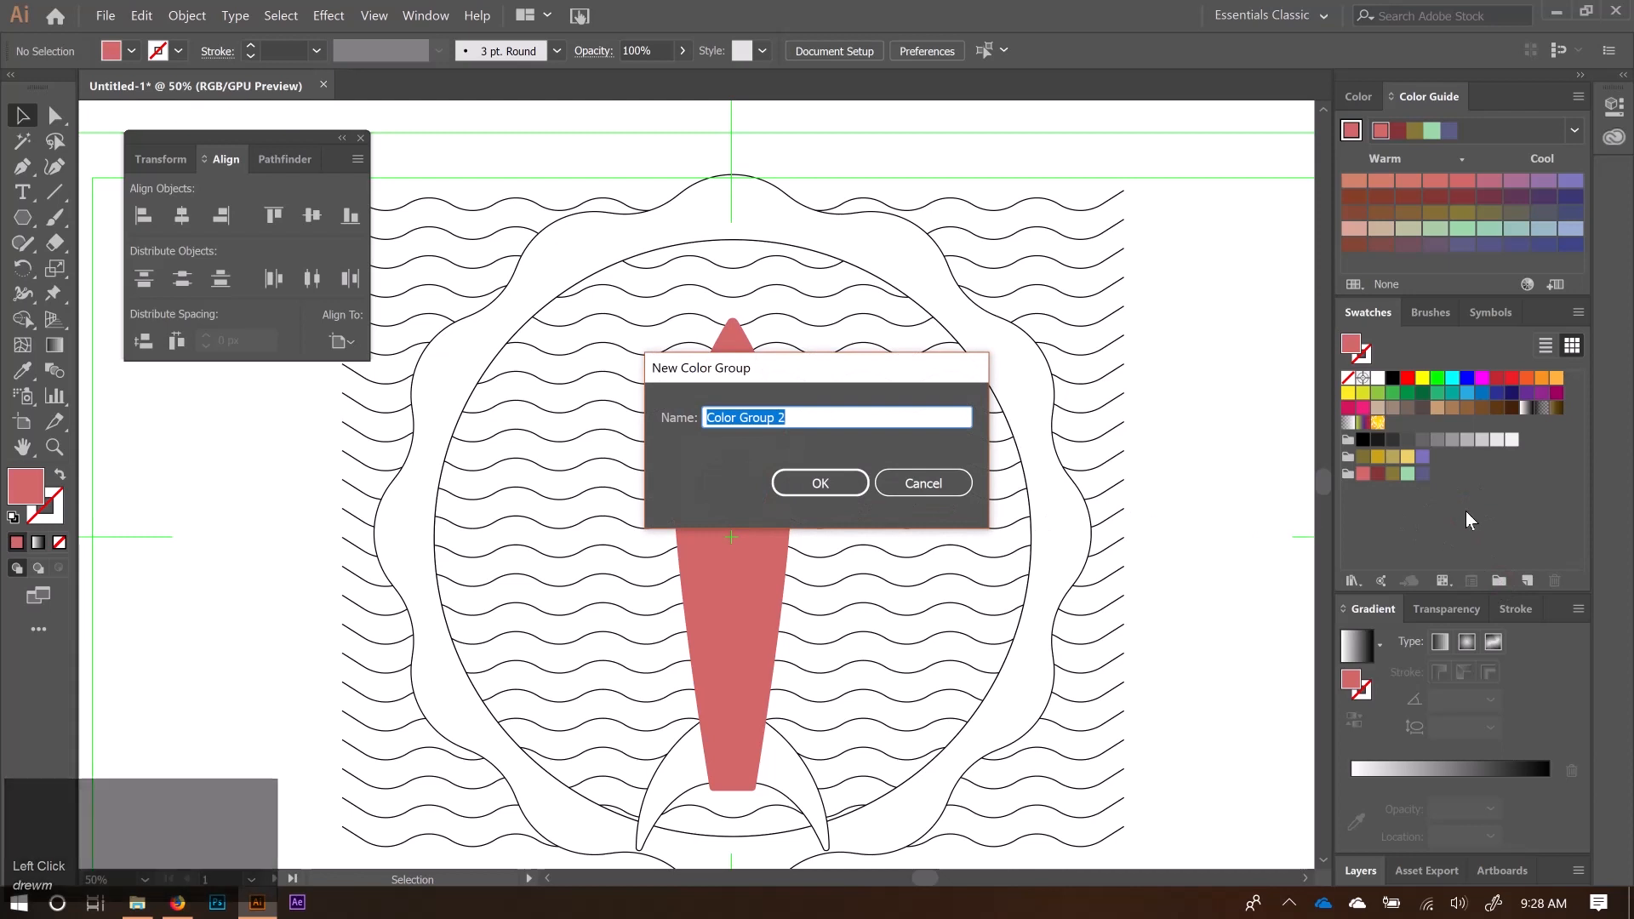
click(819, 483)
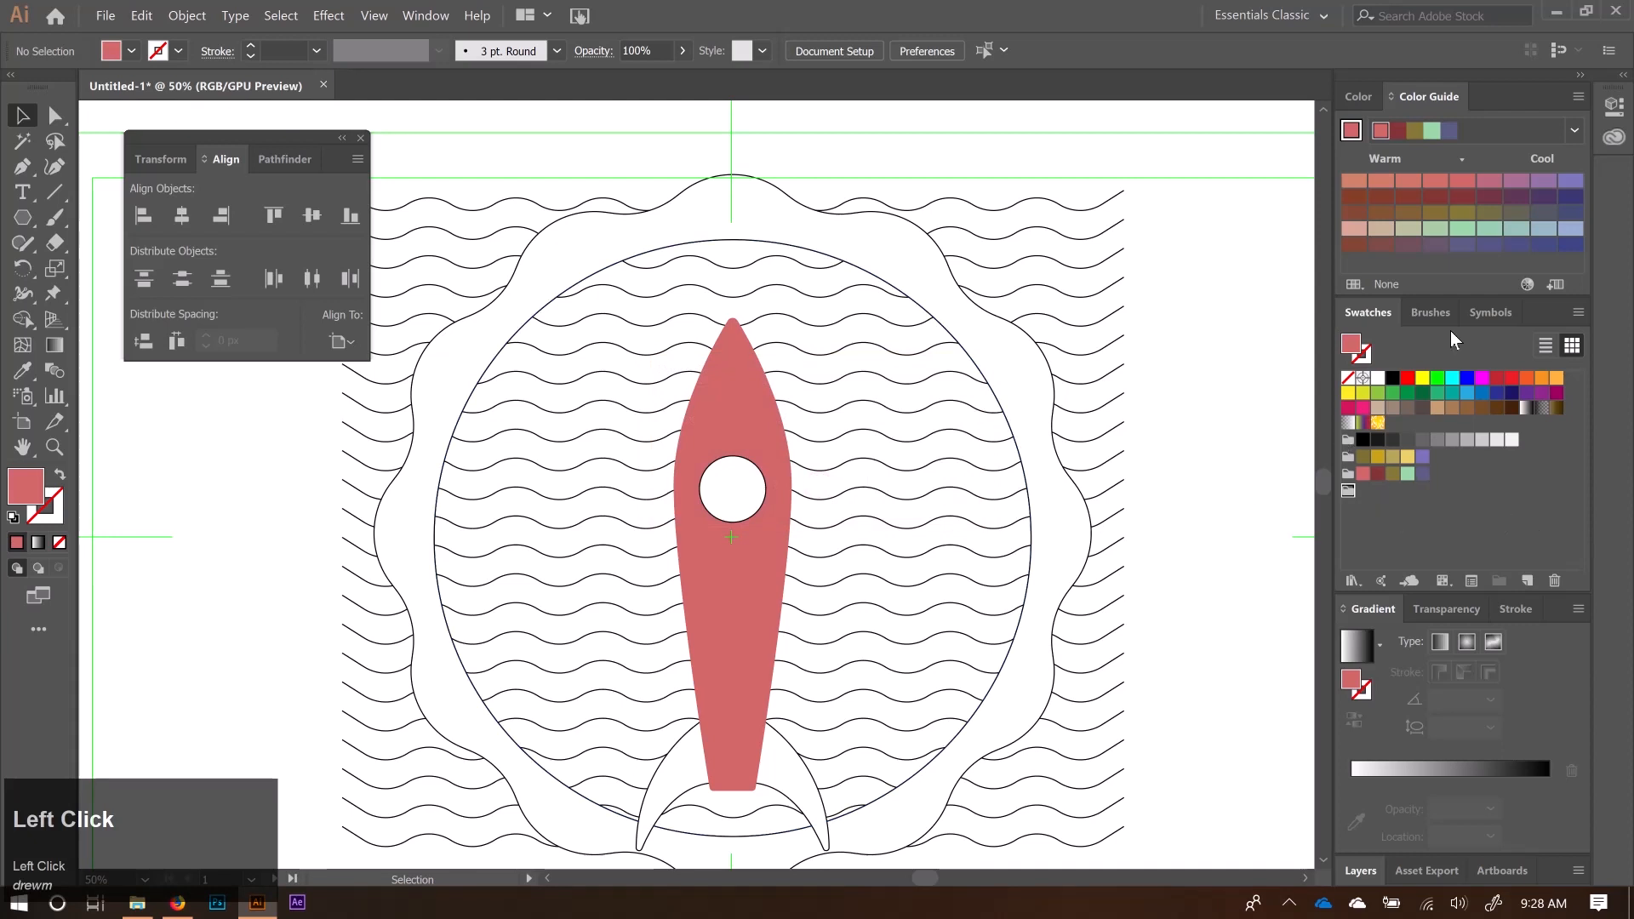
click(1354, 182)
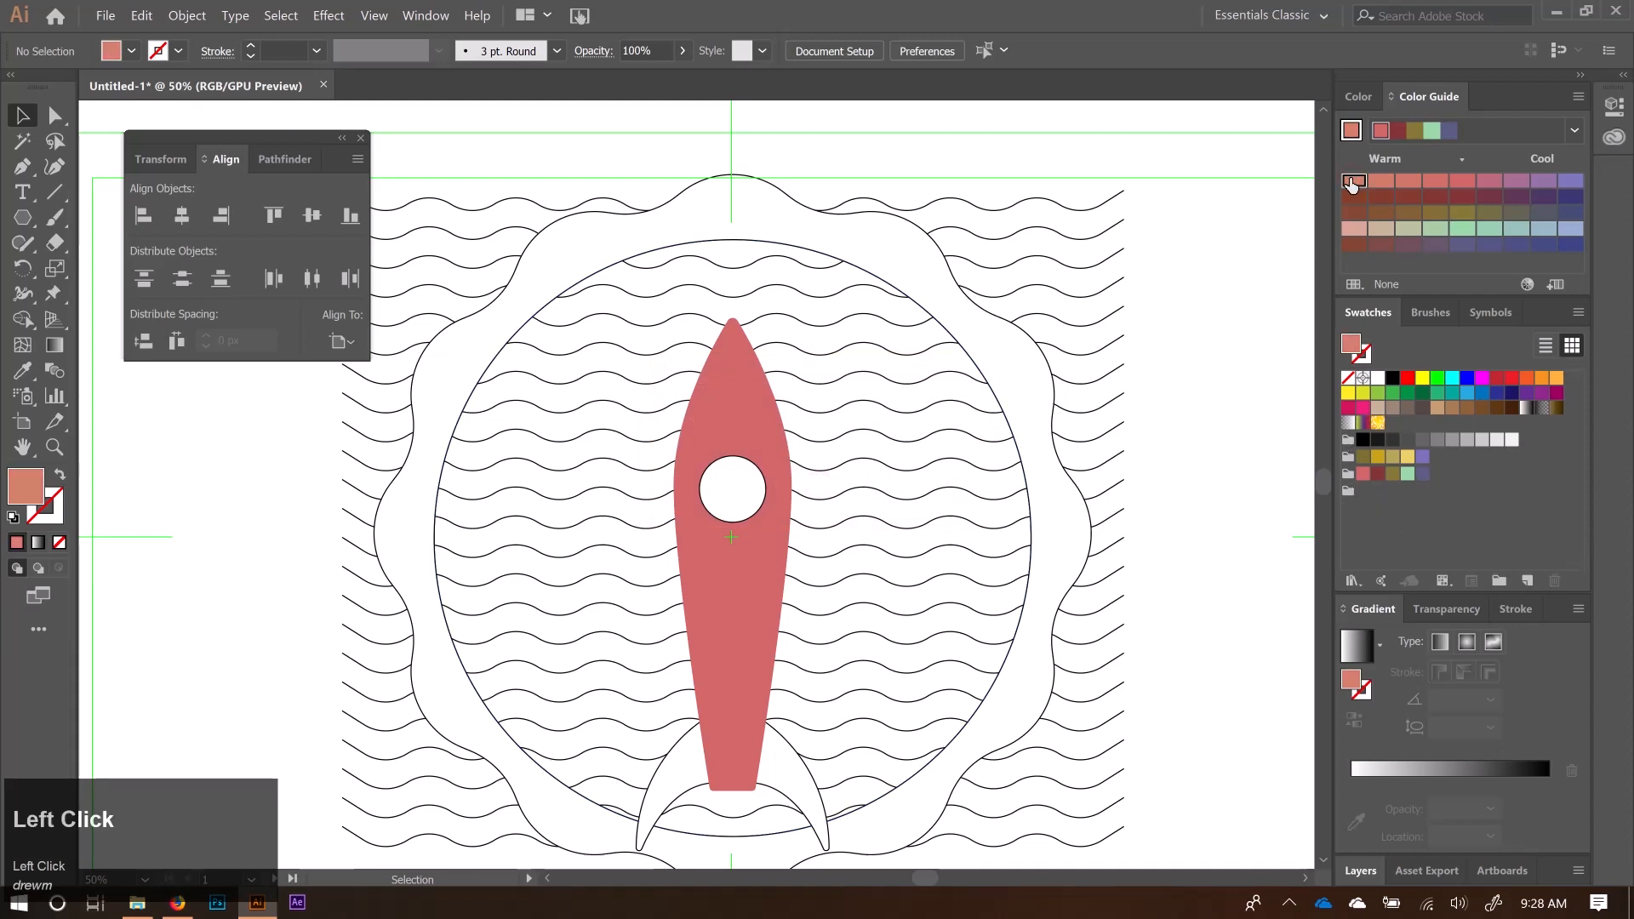
shift+click(1570, 245)
mouse_move(1465, 219)
mouse_down()
mouse_move(1450, 355)
mouse_move(1384, 520)
mouse_move(1354, 494)
mouse_move(1361, 512)
mouse_up()
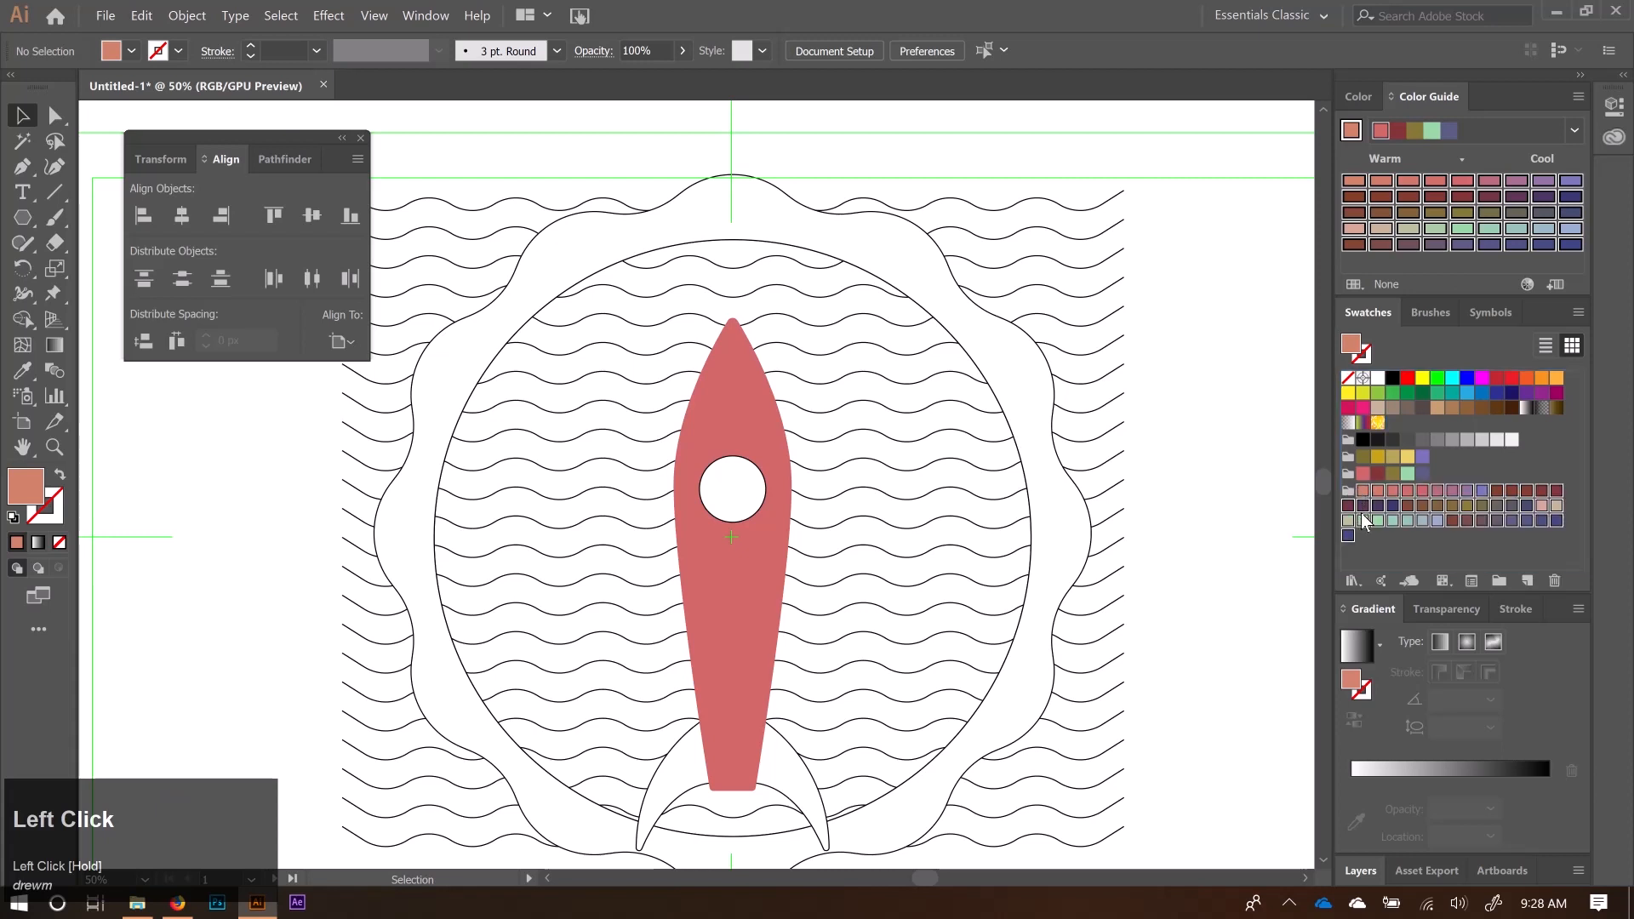
click(1392, 549)
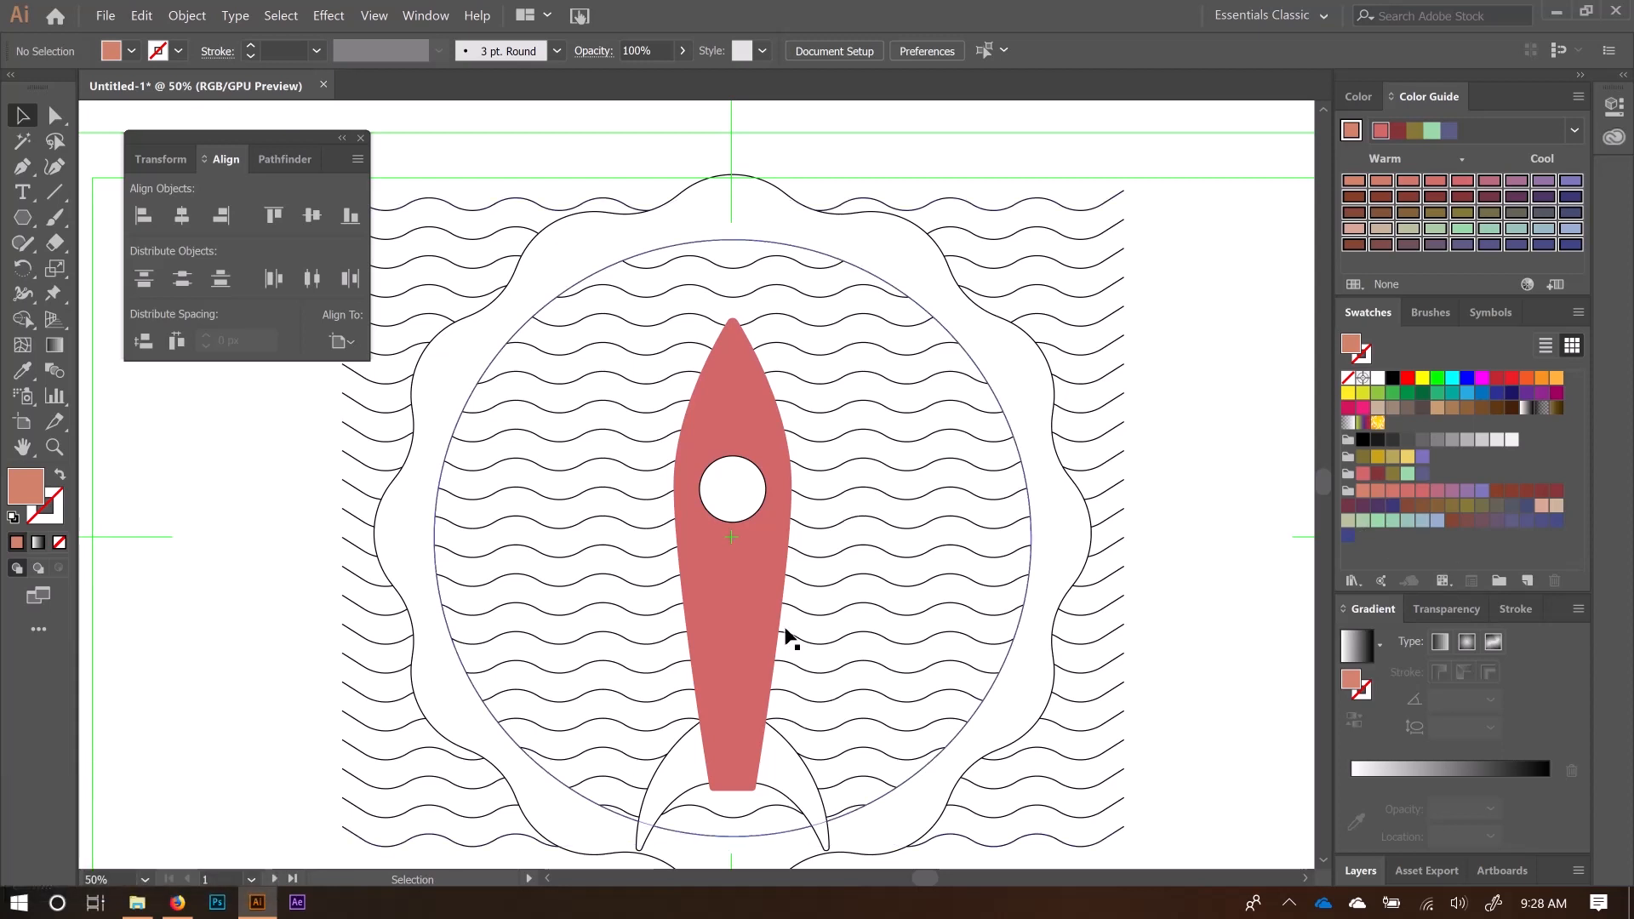
- Fill the rocket body with the white-to-black linear gradient swatch
click(791, 782)
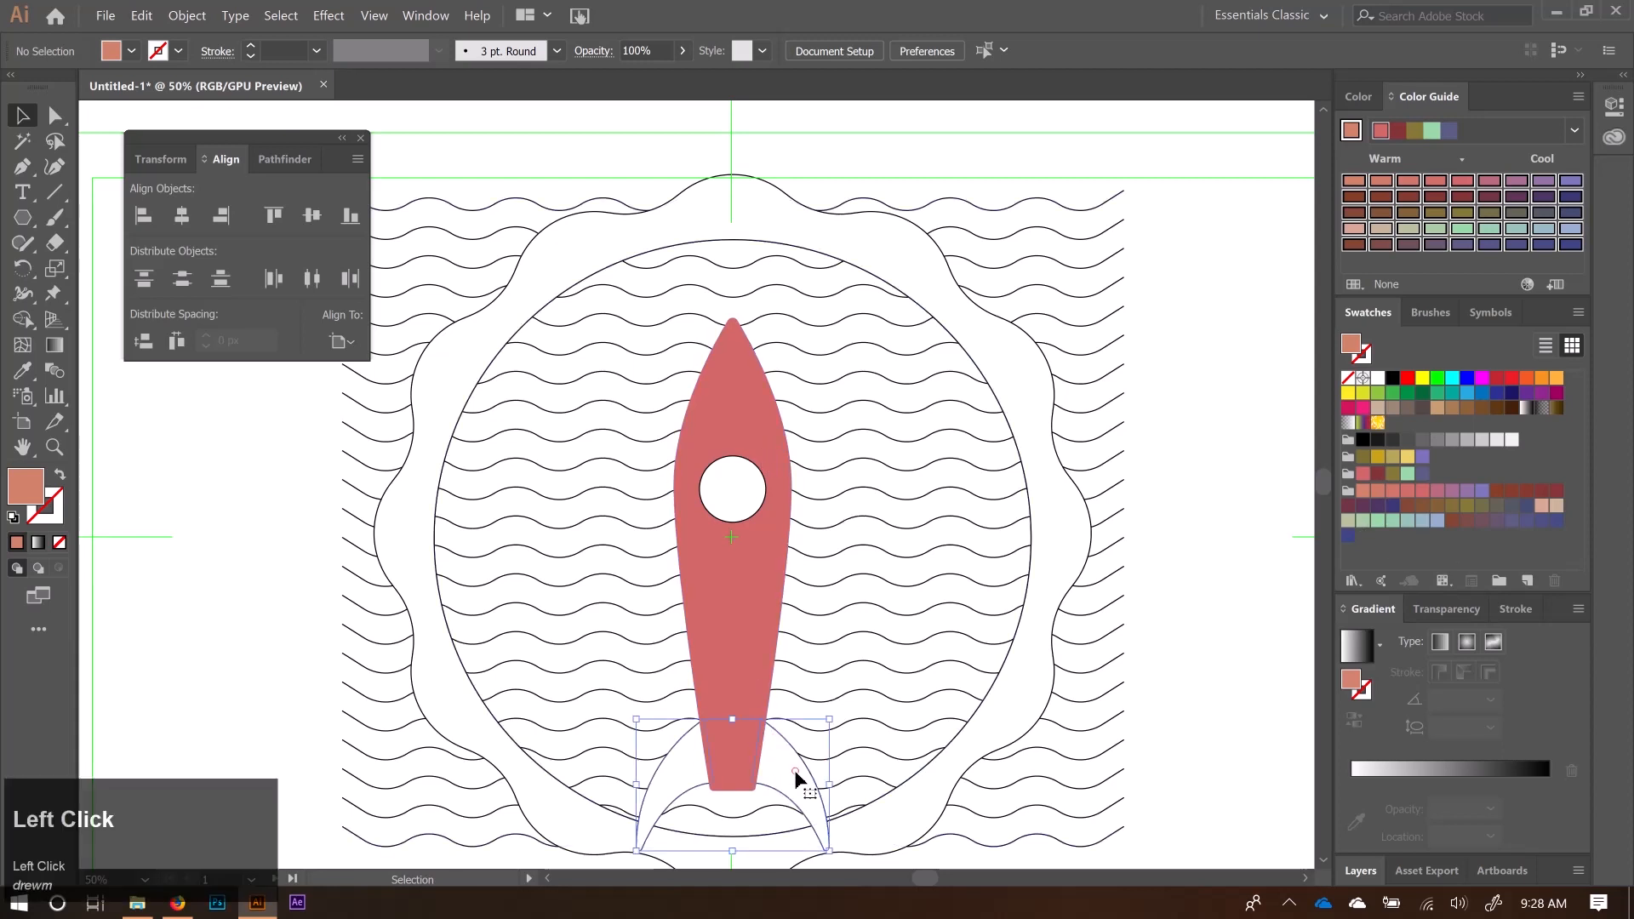
click(756, 587)
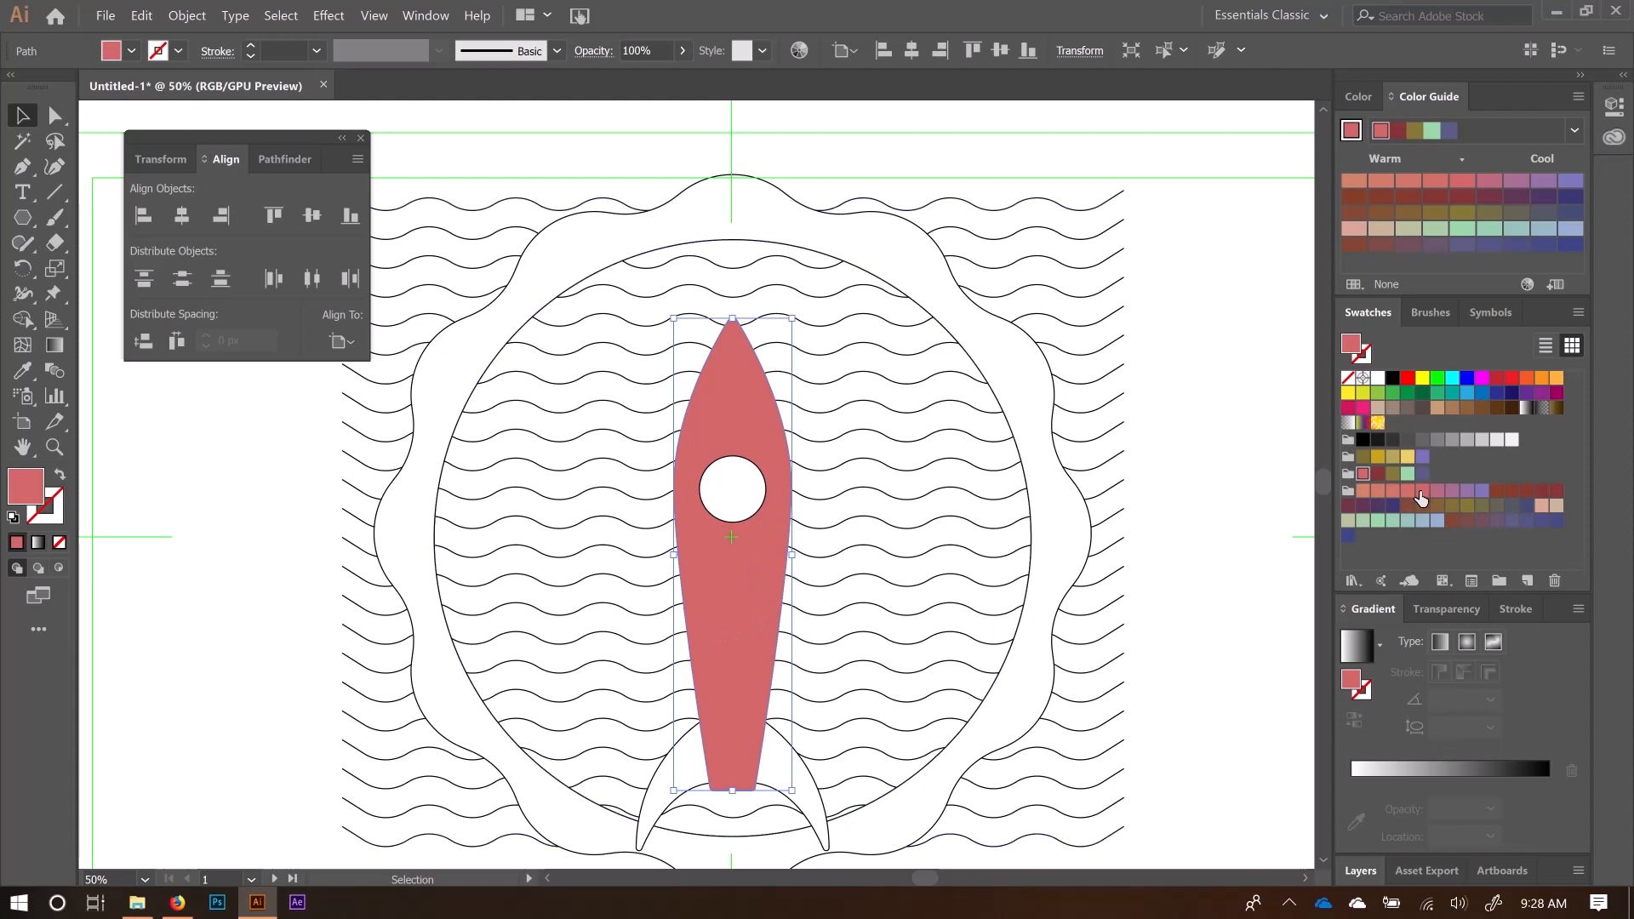
click(1527, 410)
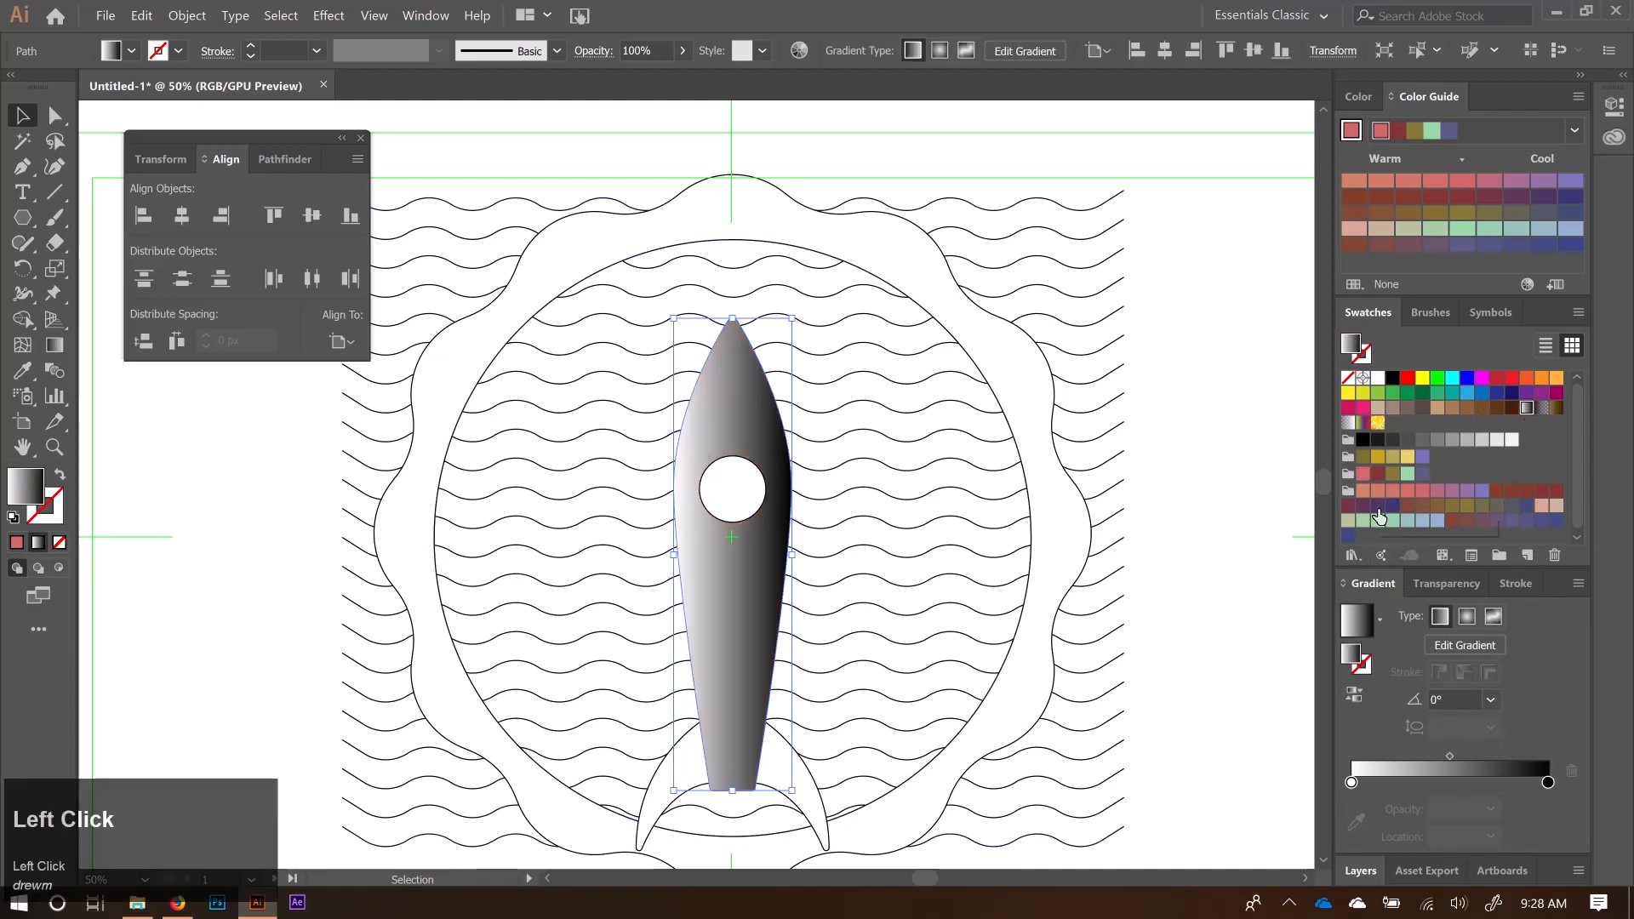
- Replace the white and black gradient stops with a mauve stop at 0% and a red stop at 100% from the saved swatches
mouse_move(1362, 471)
mouse_down()
mouse_move(1454, 781)
mouse_move(1477, 784)
mouse_up()
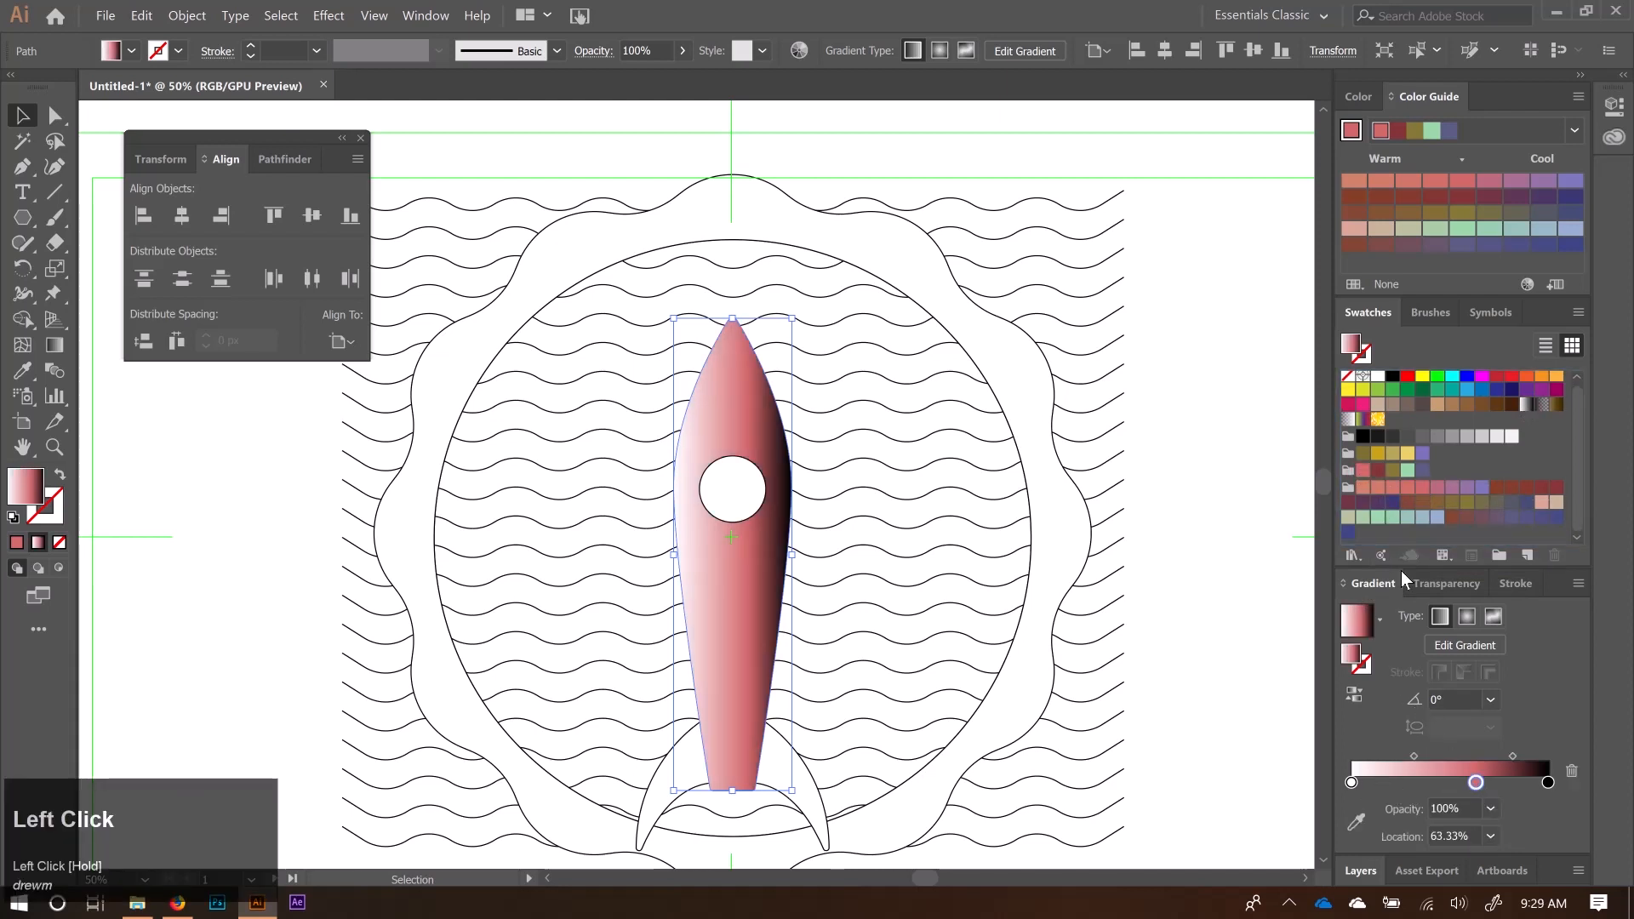
drag(1453, 488, 1397, 784)
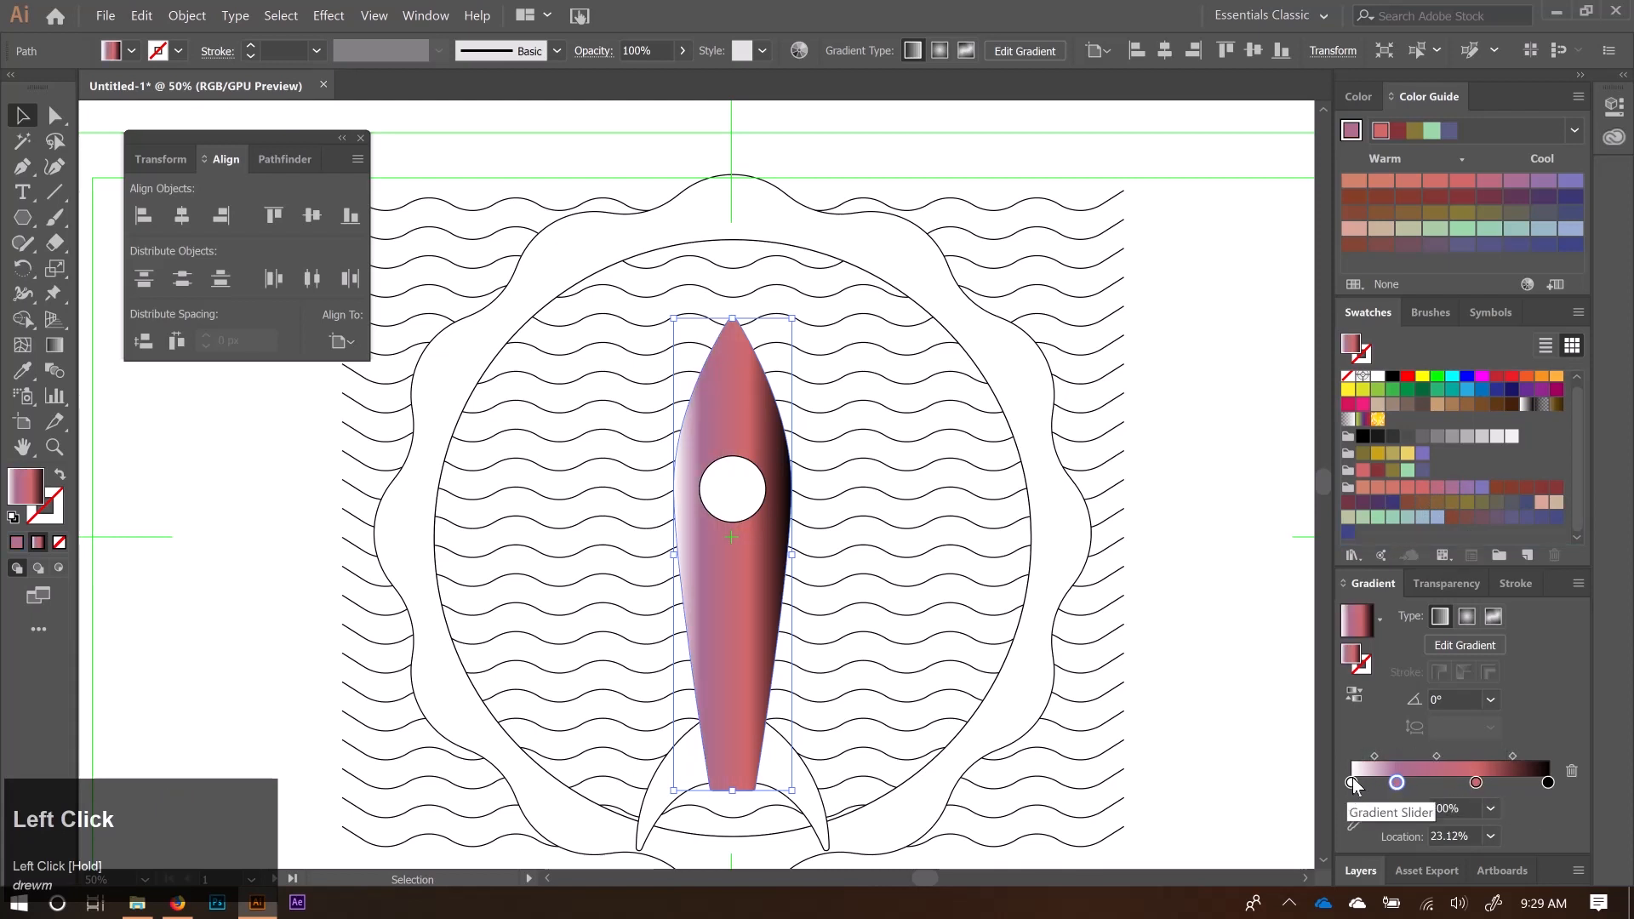
drag(1352, 784, 1366, 843)
mouse_move(1550, 784)
mouse_down()
mouse_move(1555, 817)
mouse_move(1498, 785)
mouse_move(1548, 783)
mouse_up()
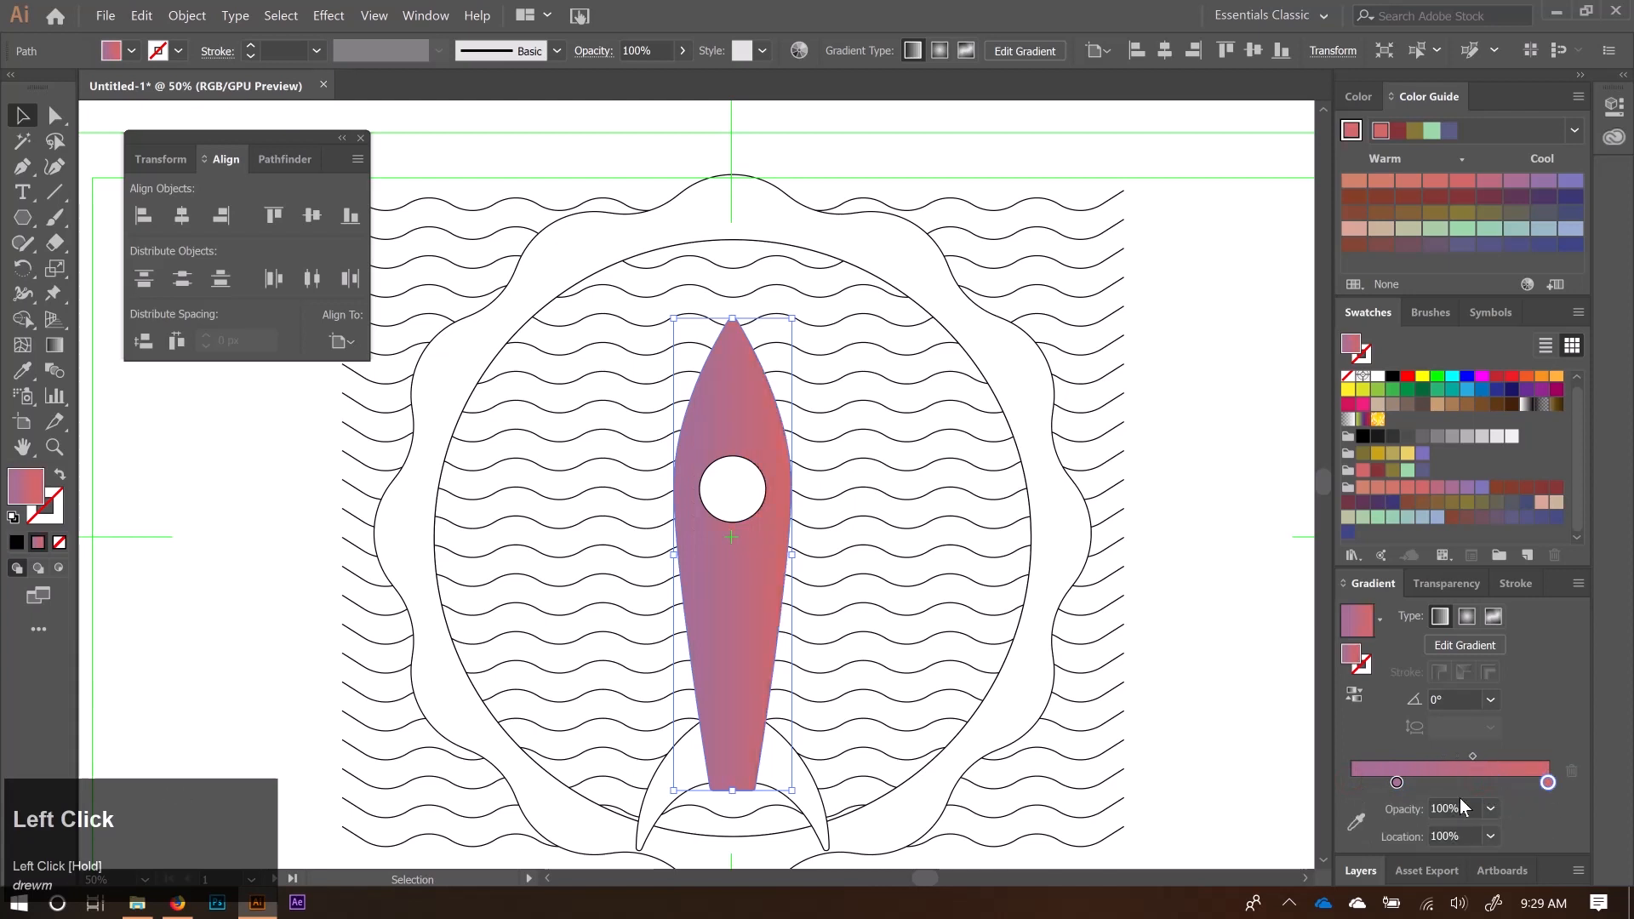
drag(1400, 782, 1351, 783)
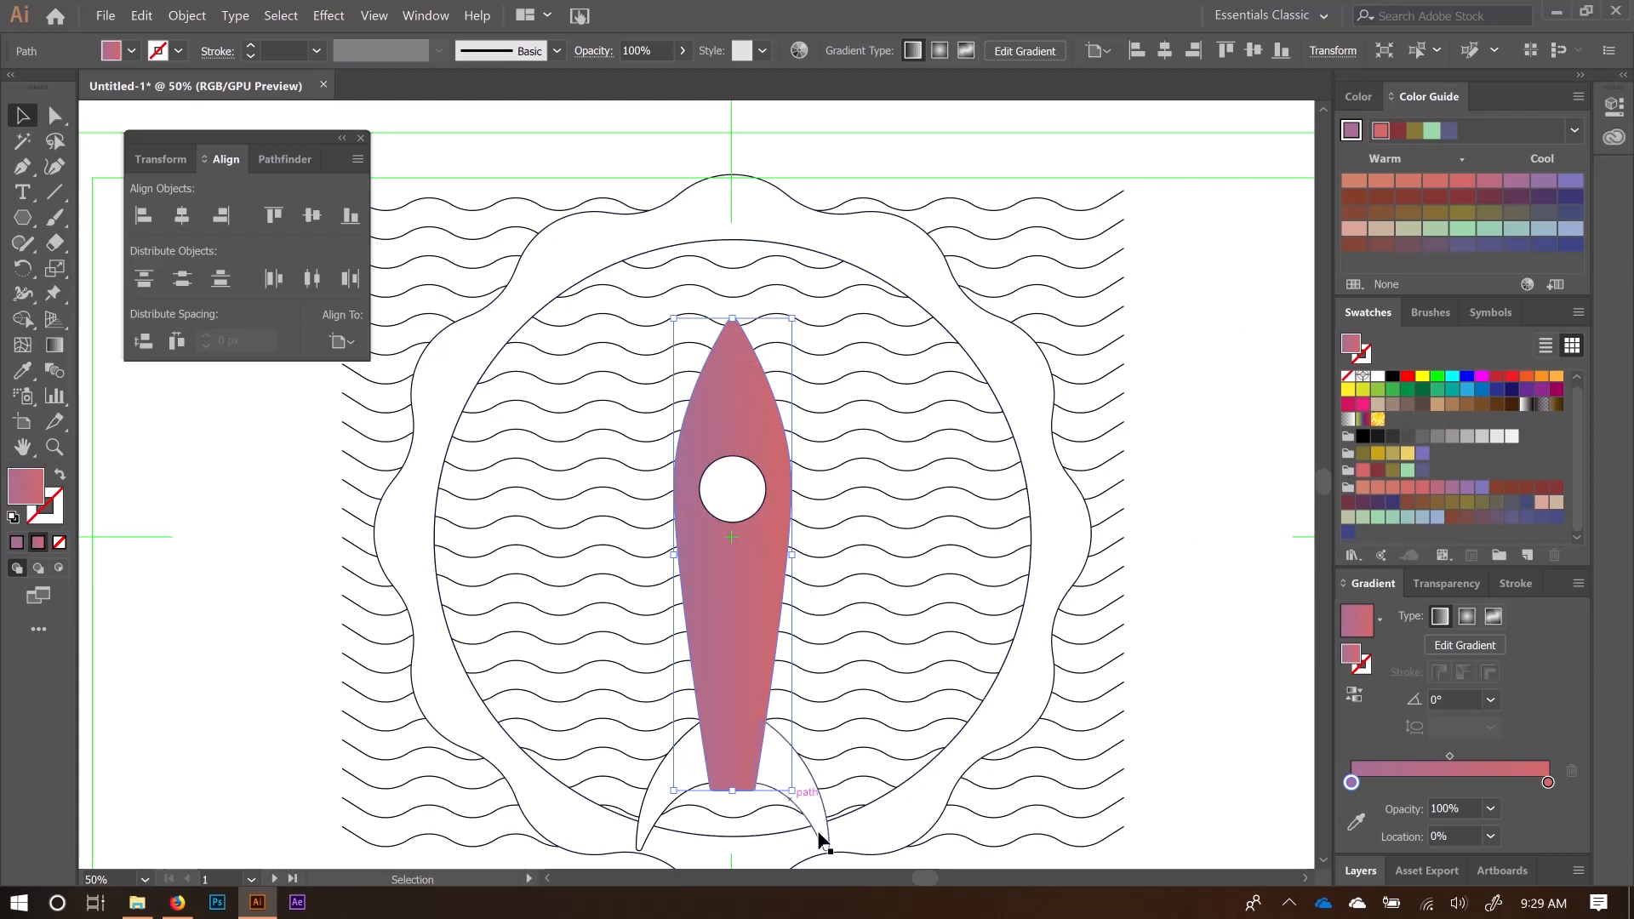
- Save the rocket body's mauve-to-red gradient as a new swatch alongside the existing gradient swatches
click(830, 821)
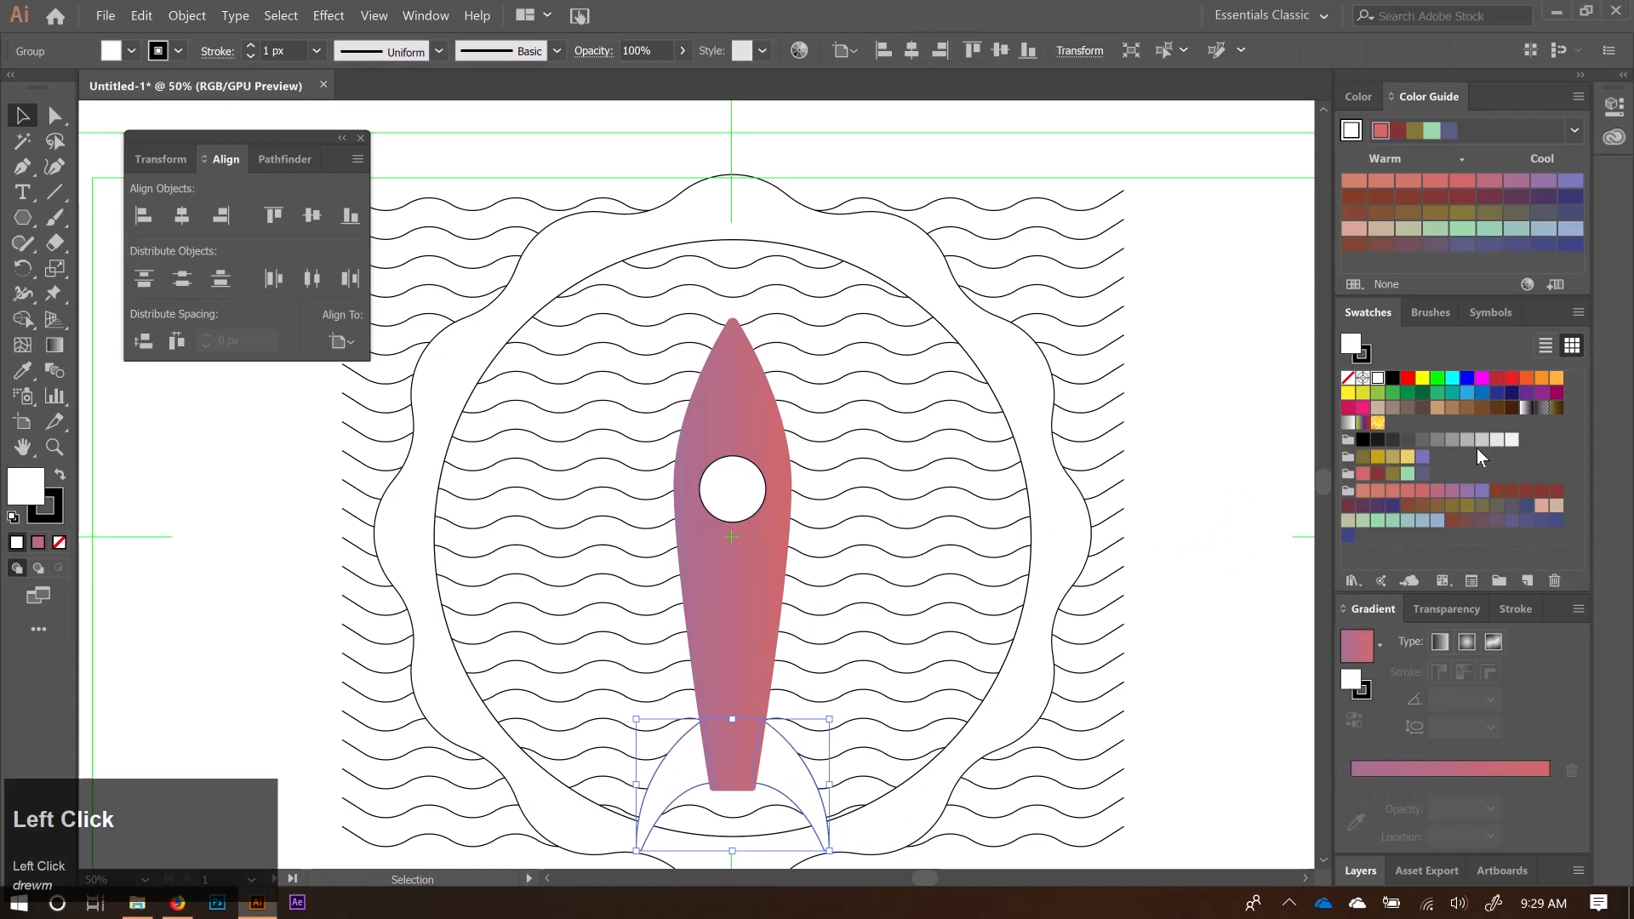
click(735, 647)
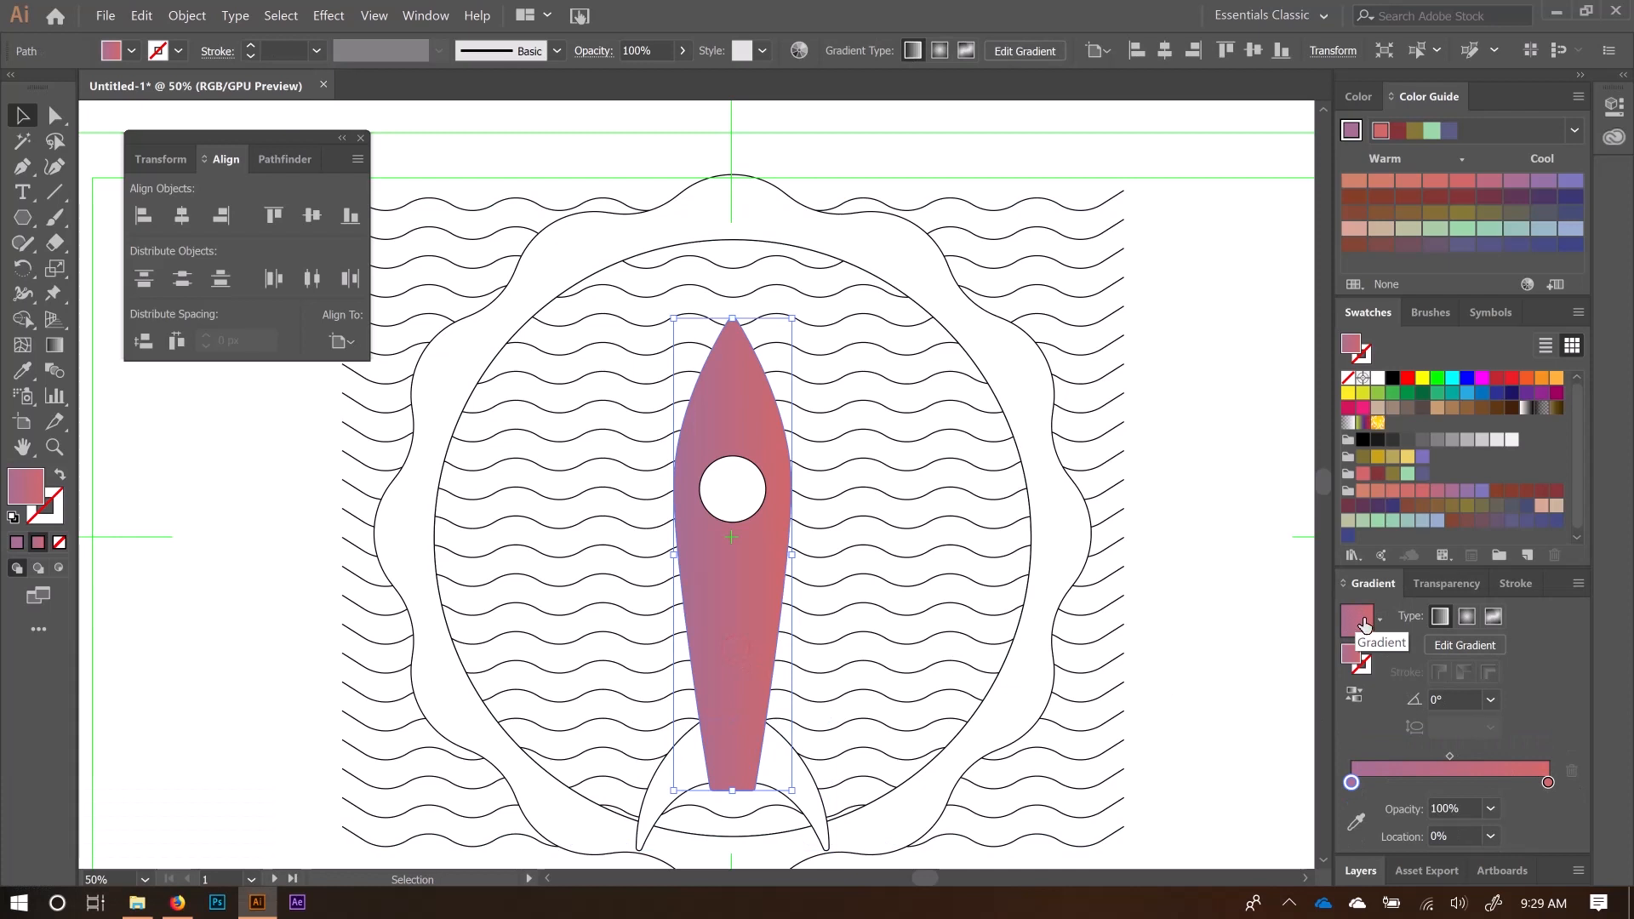
mouse_move(1356, 628)
mouse_down()
mouse_move(1399, 553)
mouse_move(1427, 406)
mouse_move(1392, 425)
mouse_move(1432, 475)
mouse_up()
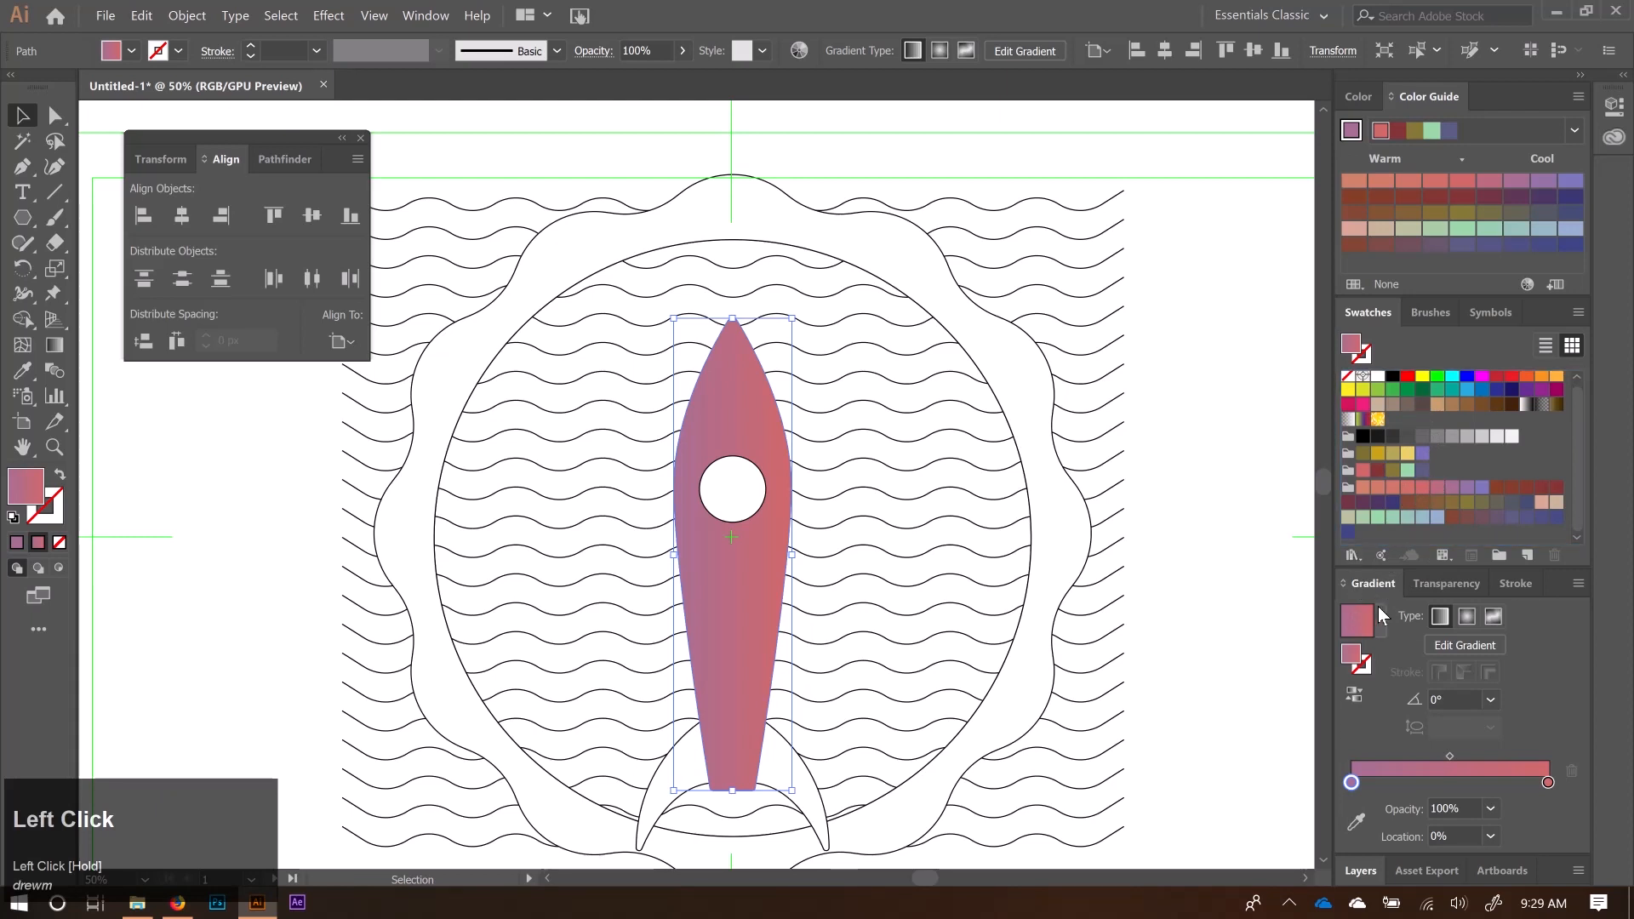
drag(1350, 624, 1442, 480)
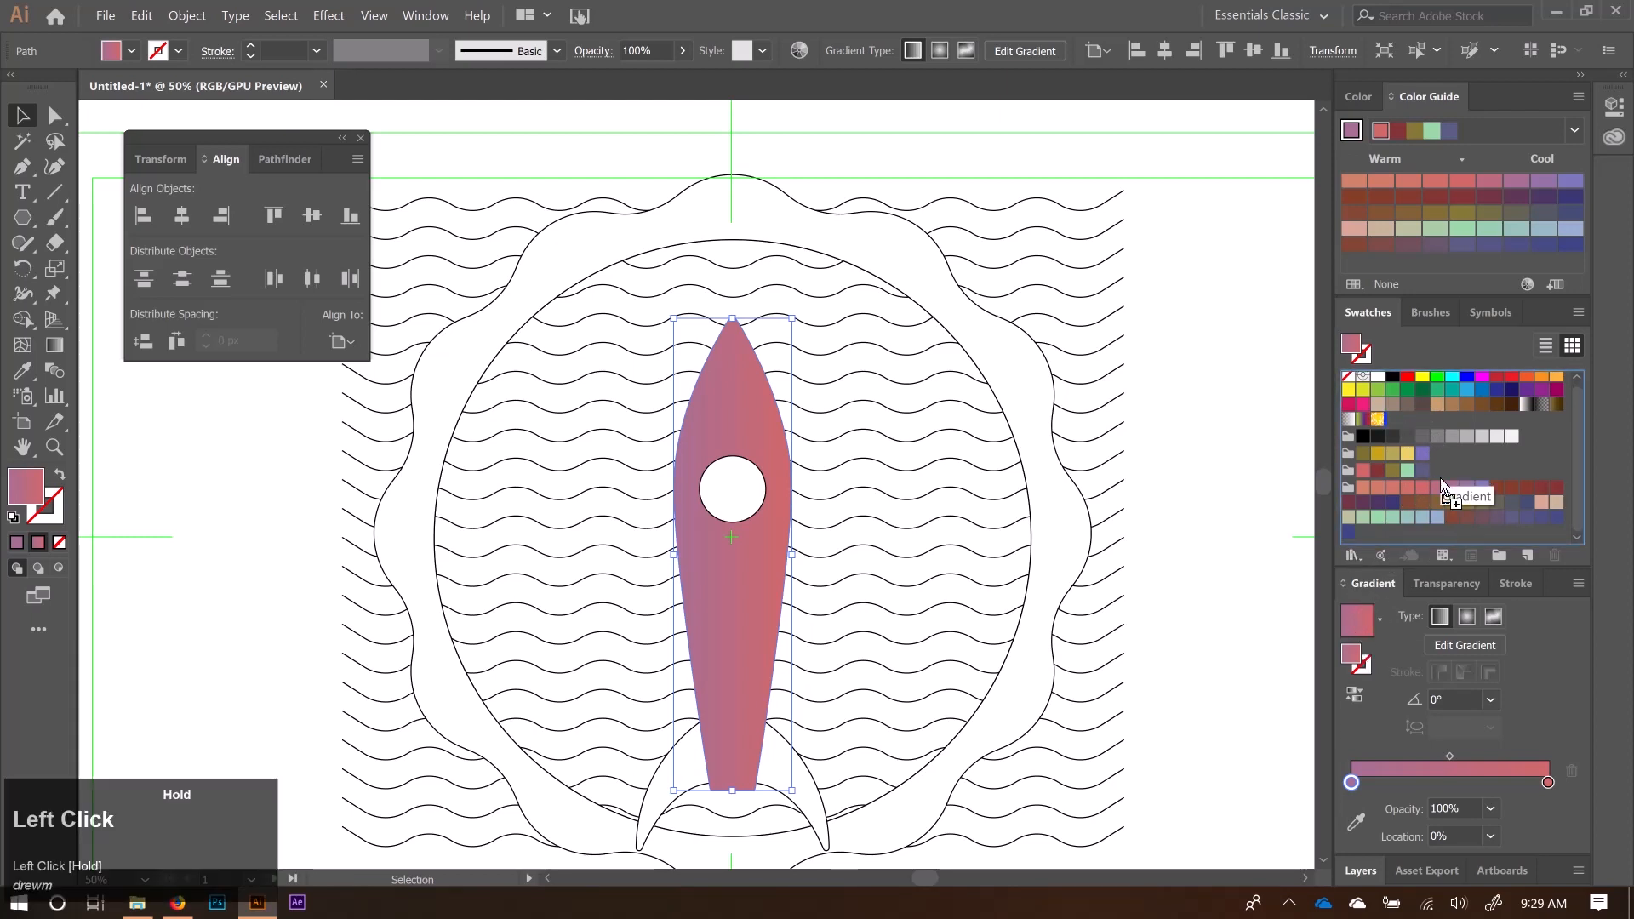
drag(1401, 425, 1396, 423)
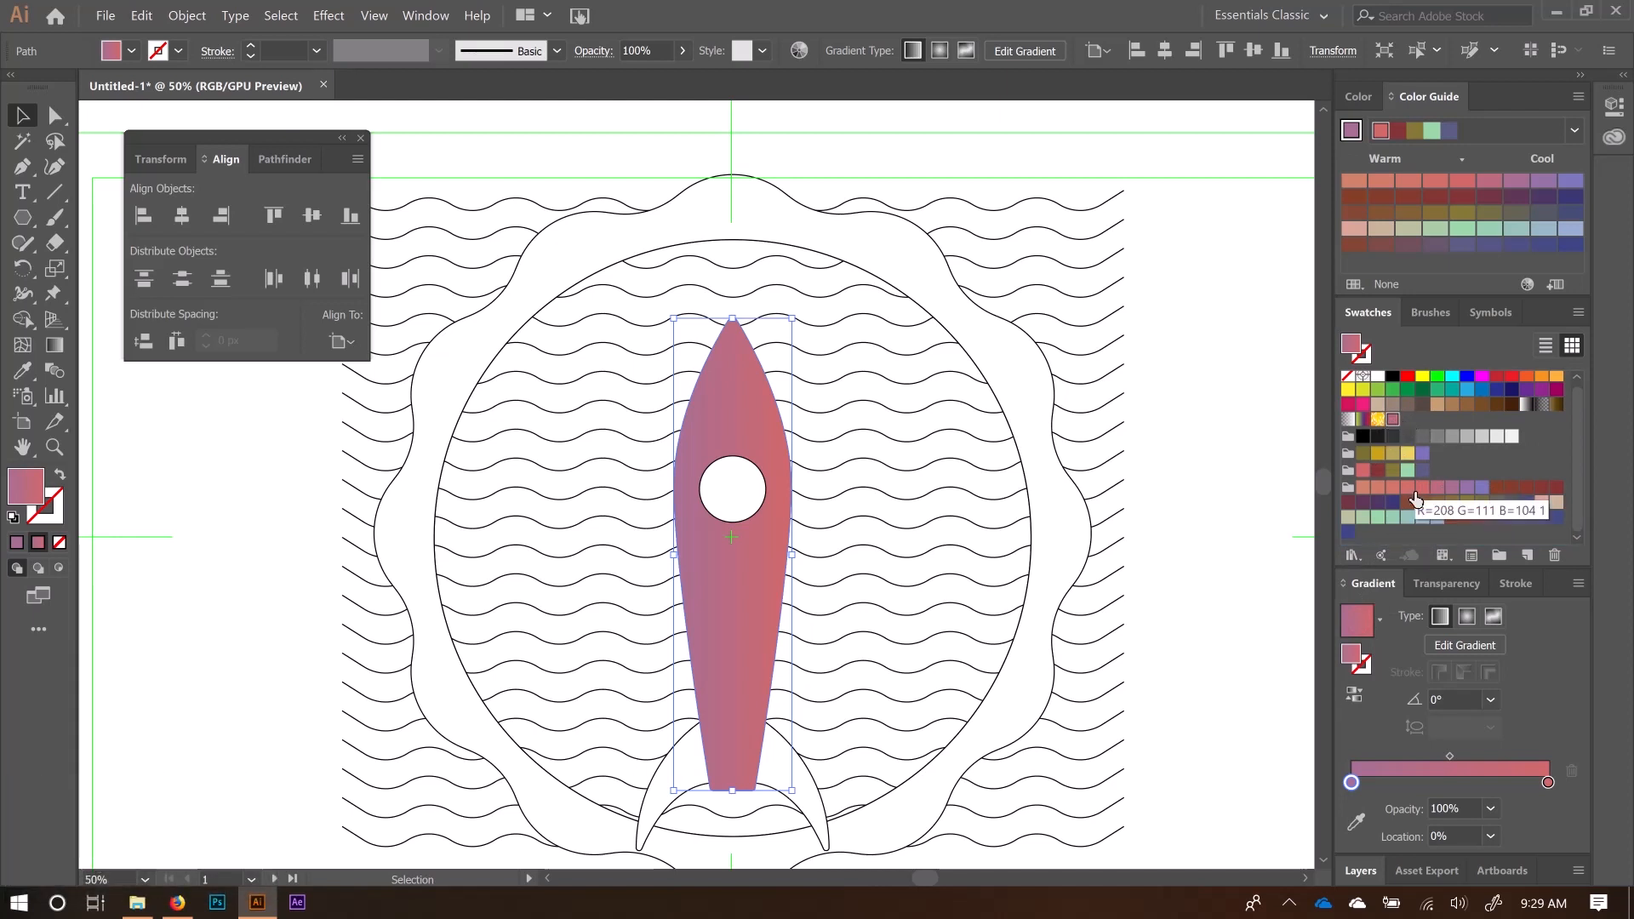
- Fill the rocket fins with the white-to-black gradient swatch and replace its stops with light blue at 0% and pale green at 100%
click(821, 807)
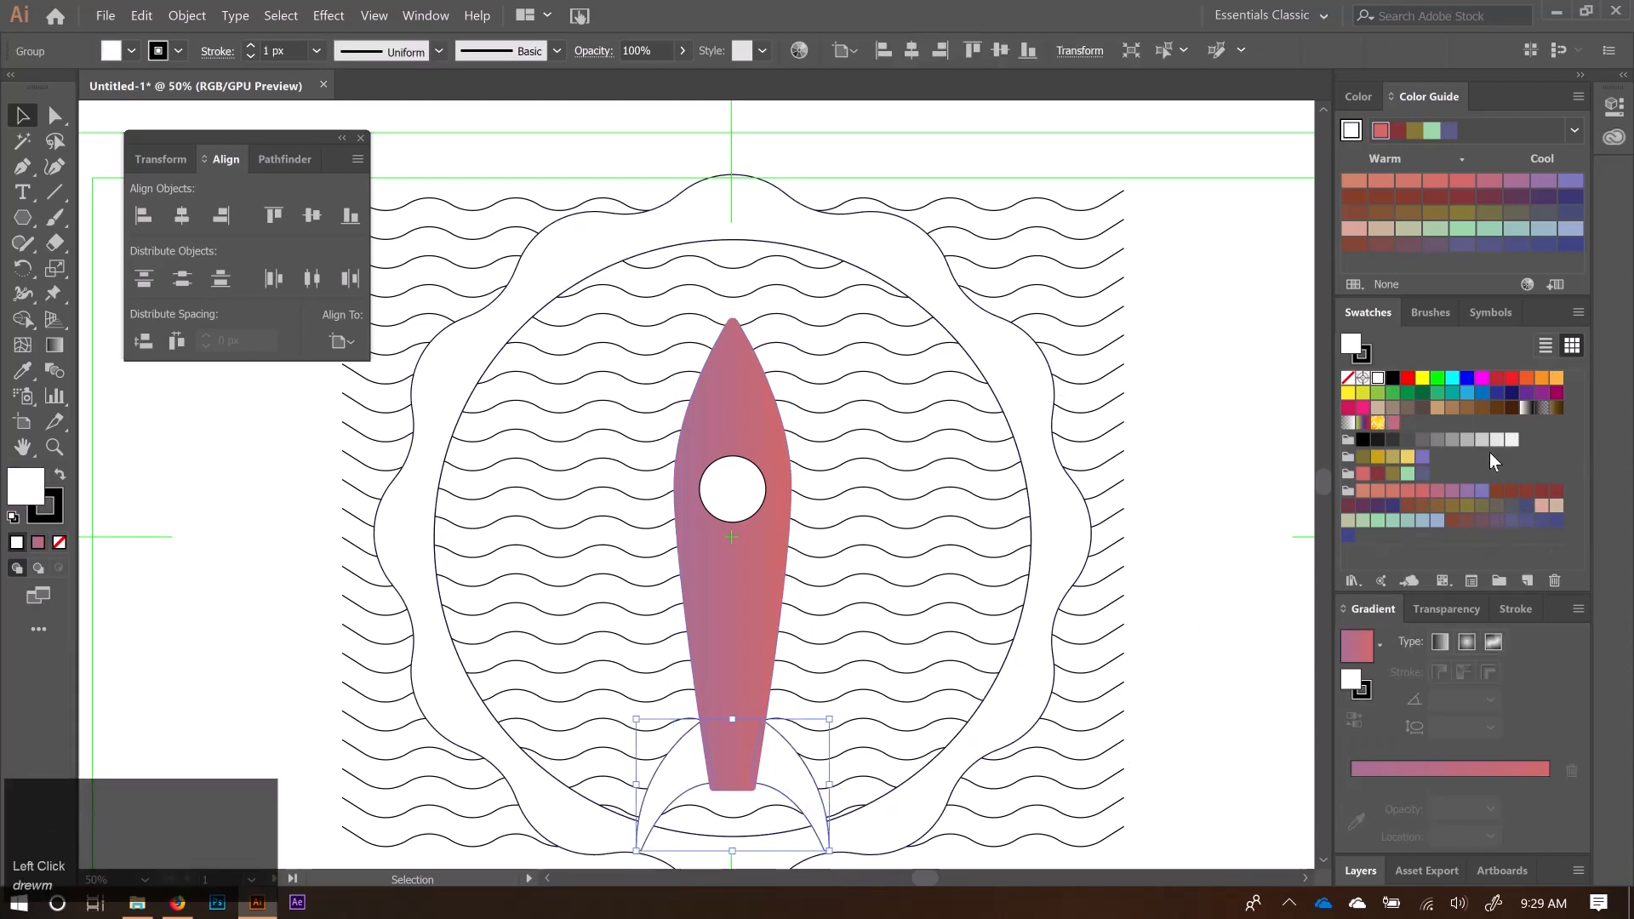
click(1528, 408)
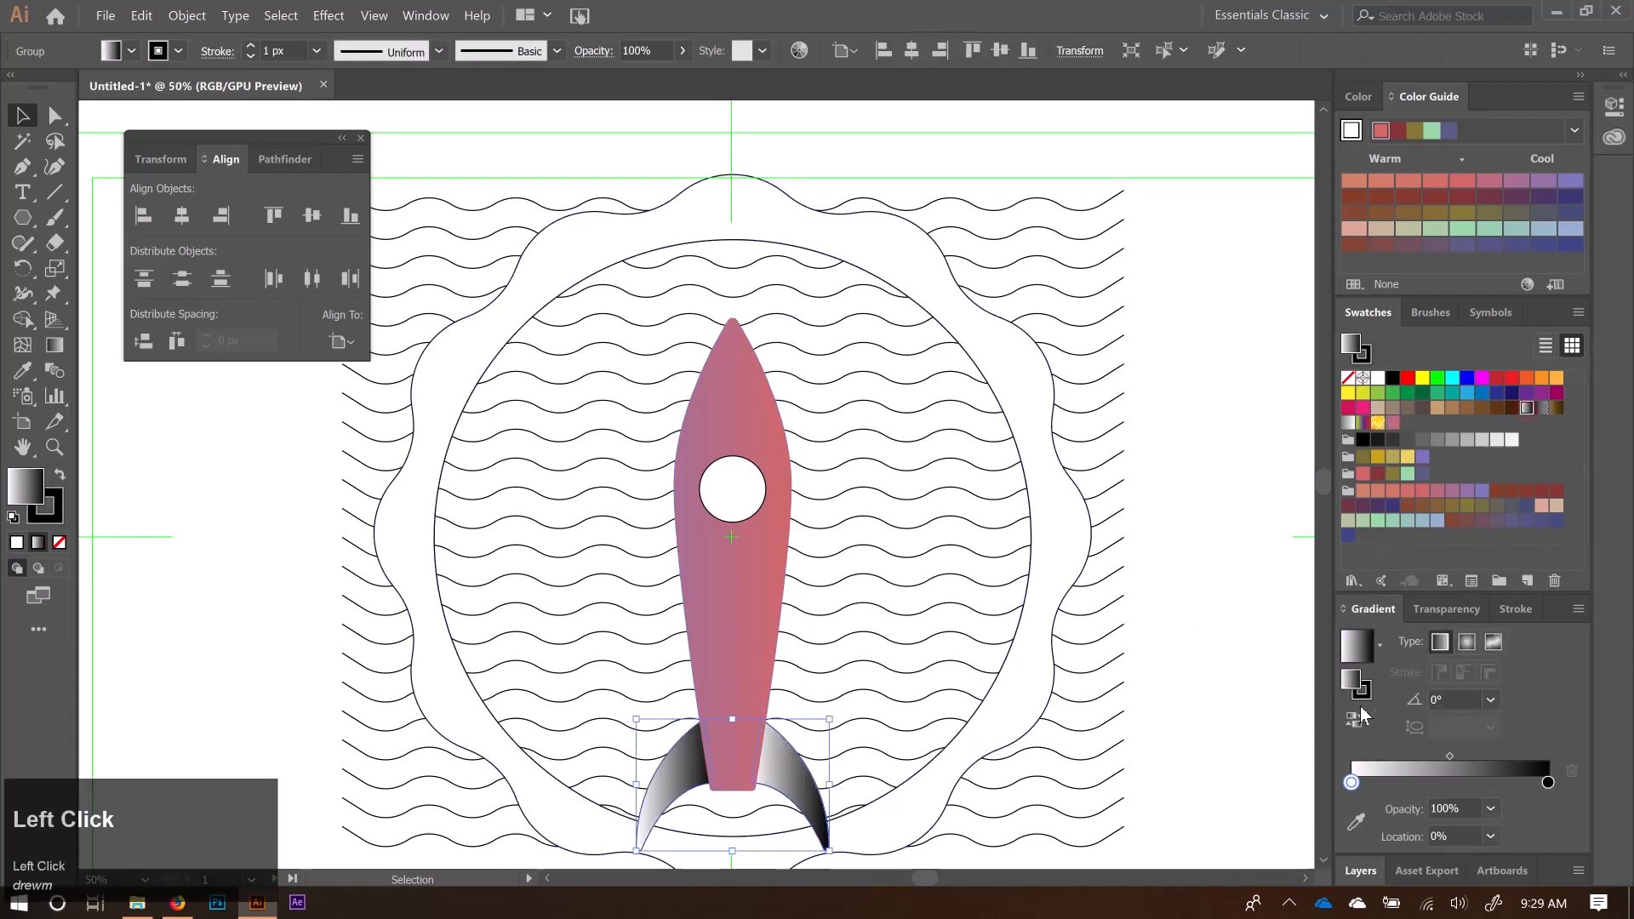
drag(1378, 521, 1379, 838)
drag(1549, 783, 1554, 855)
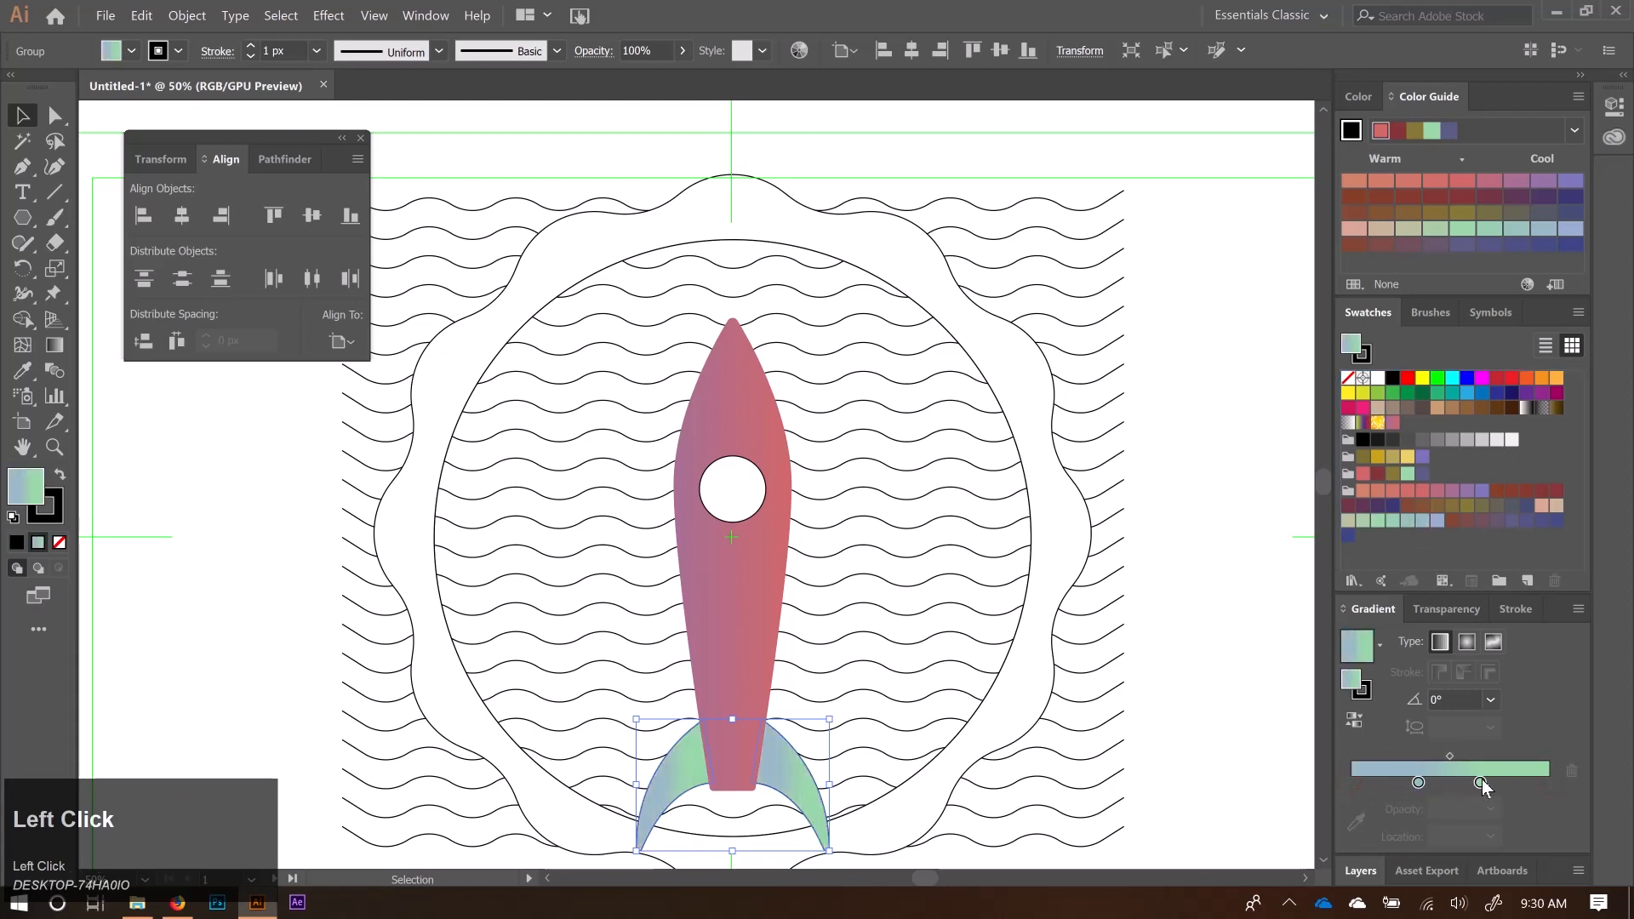
drag(1484, 782, 1549, 795)
click(1363, 784)
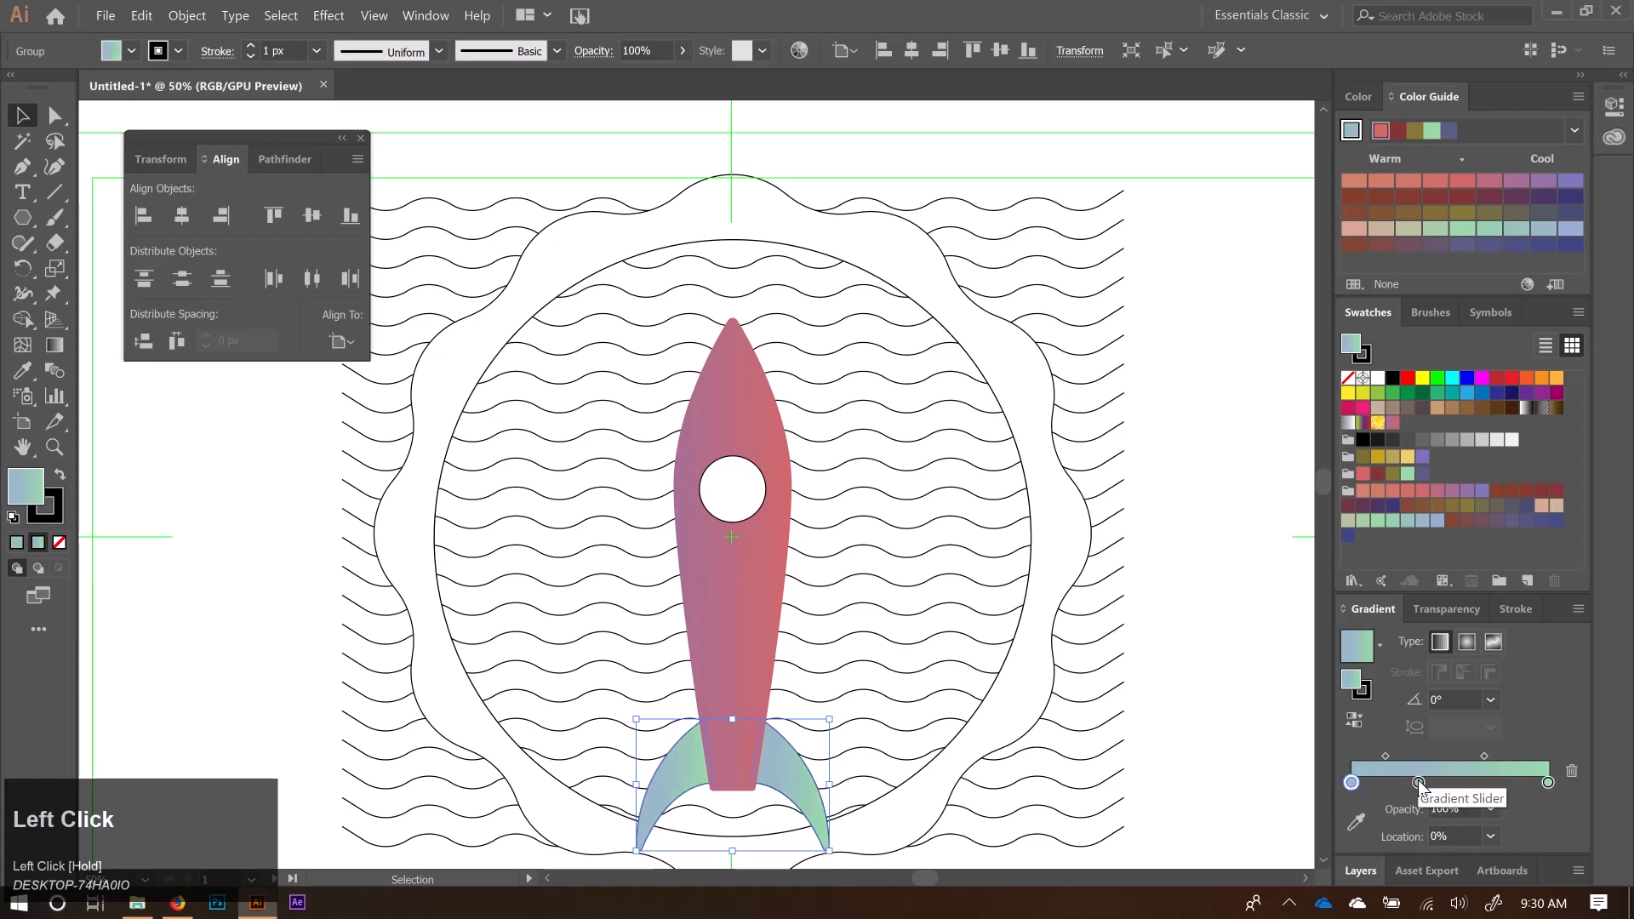
drag(1417, 782, 1411, 829)
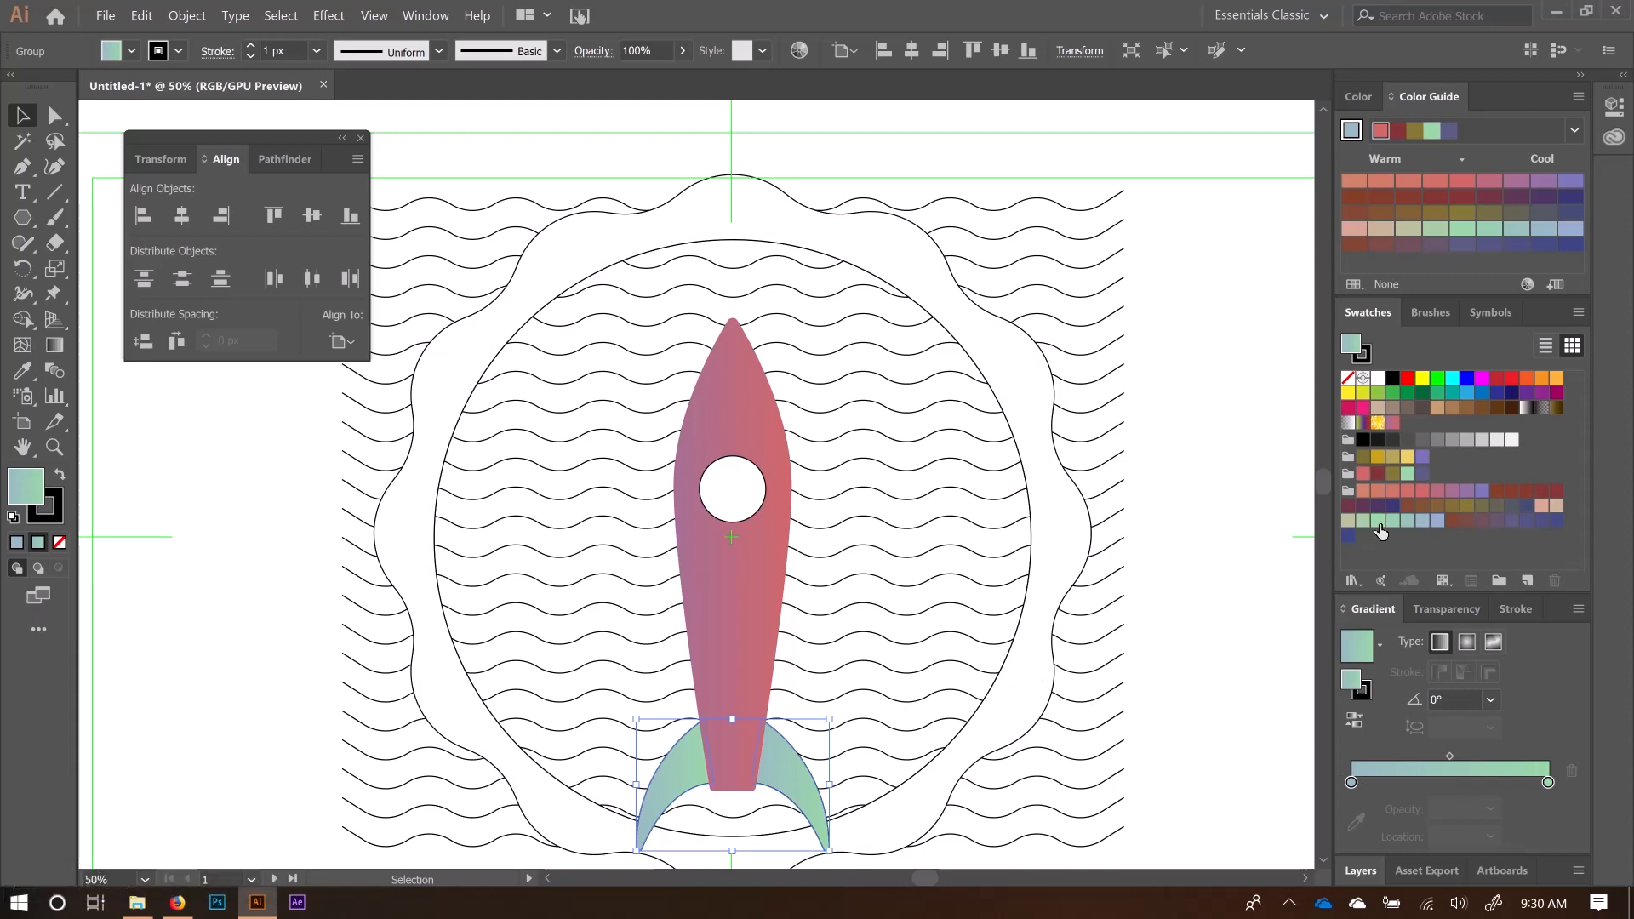
drag(1374, 532, 1551, 851)
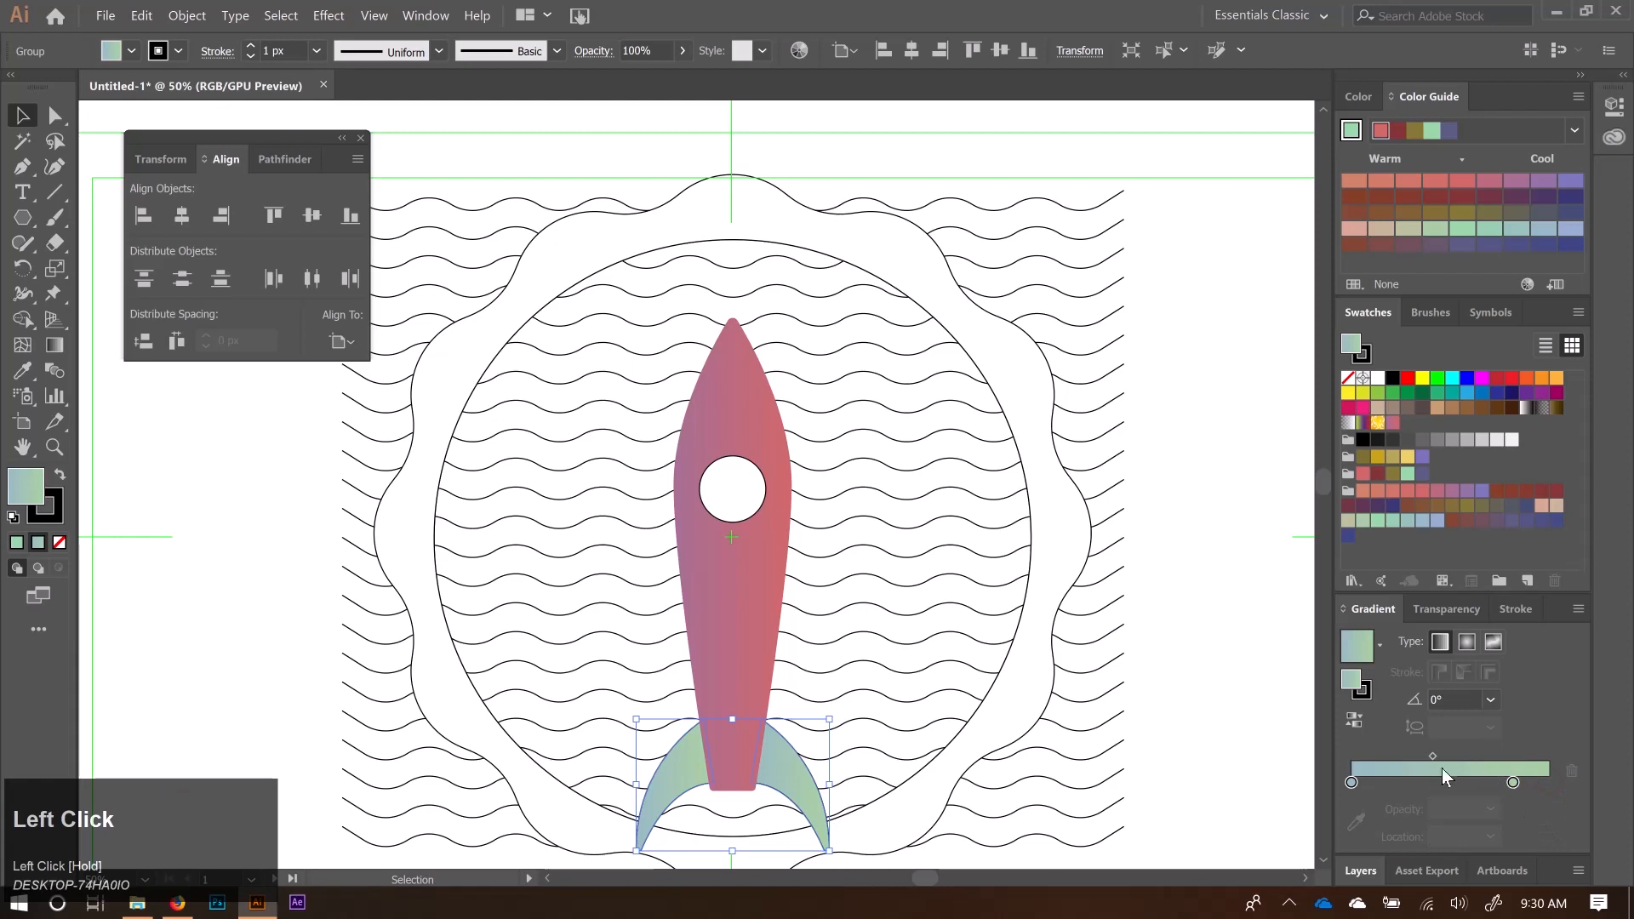
drag(1514, 784, 1549, 783)
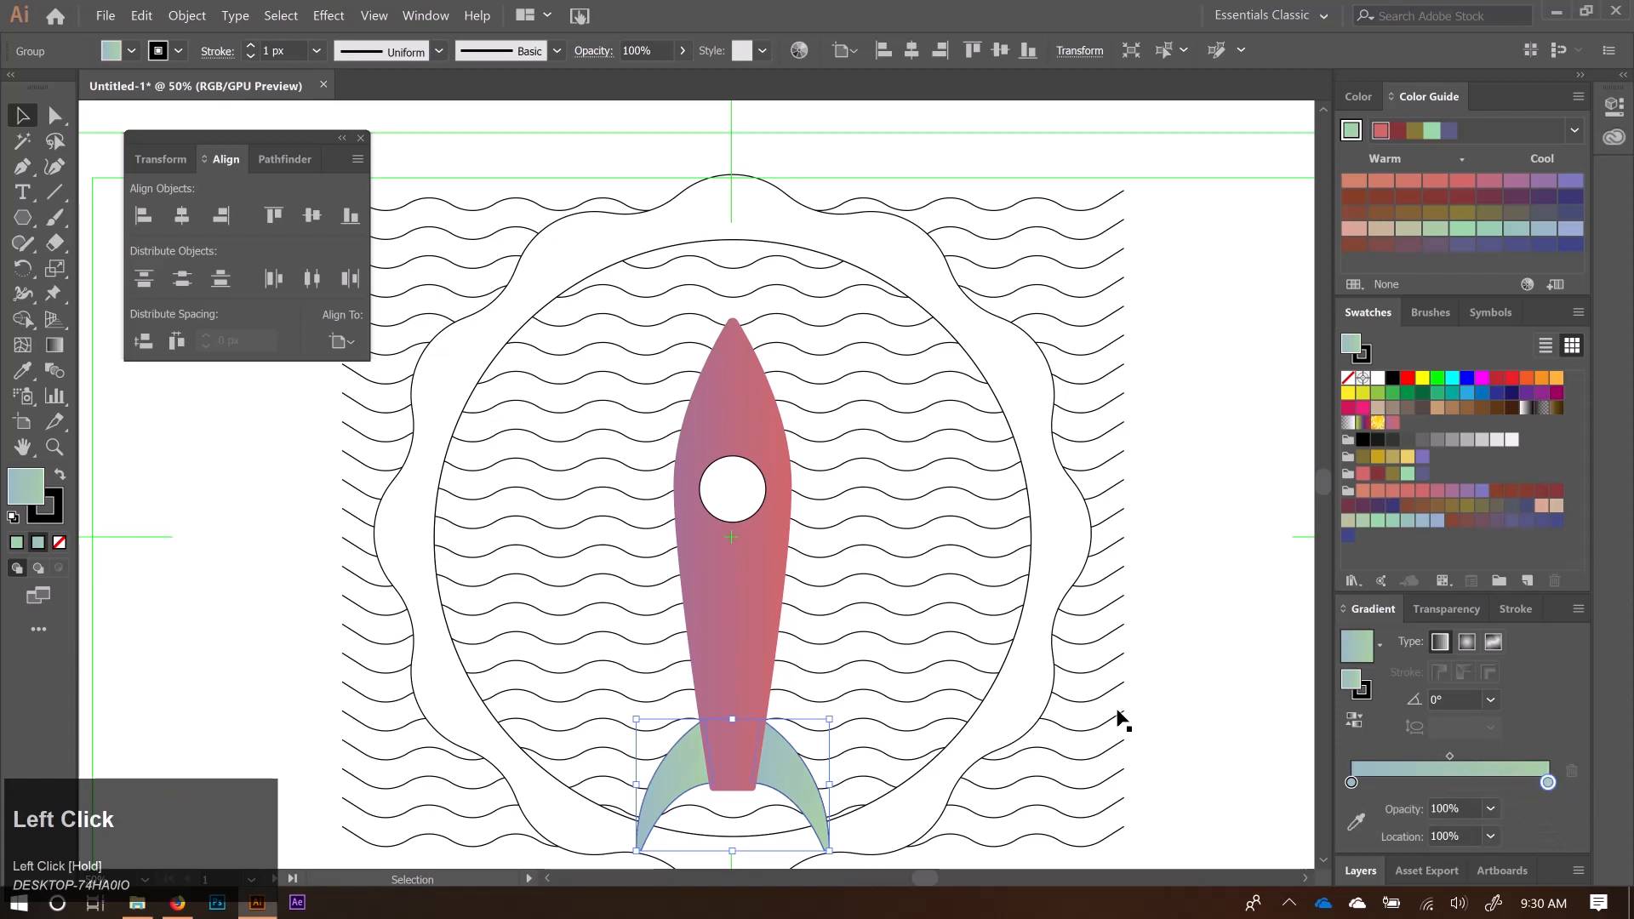
- Redirect the fins' gradient with the Gradient tool so it runs straight down at -90°, from blue to green
scroll(1039, 638, down, 2)
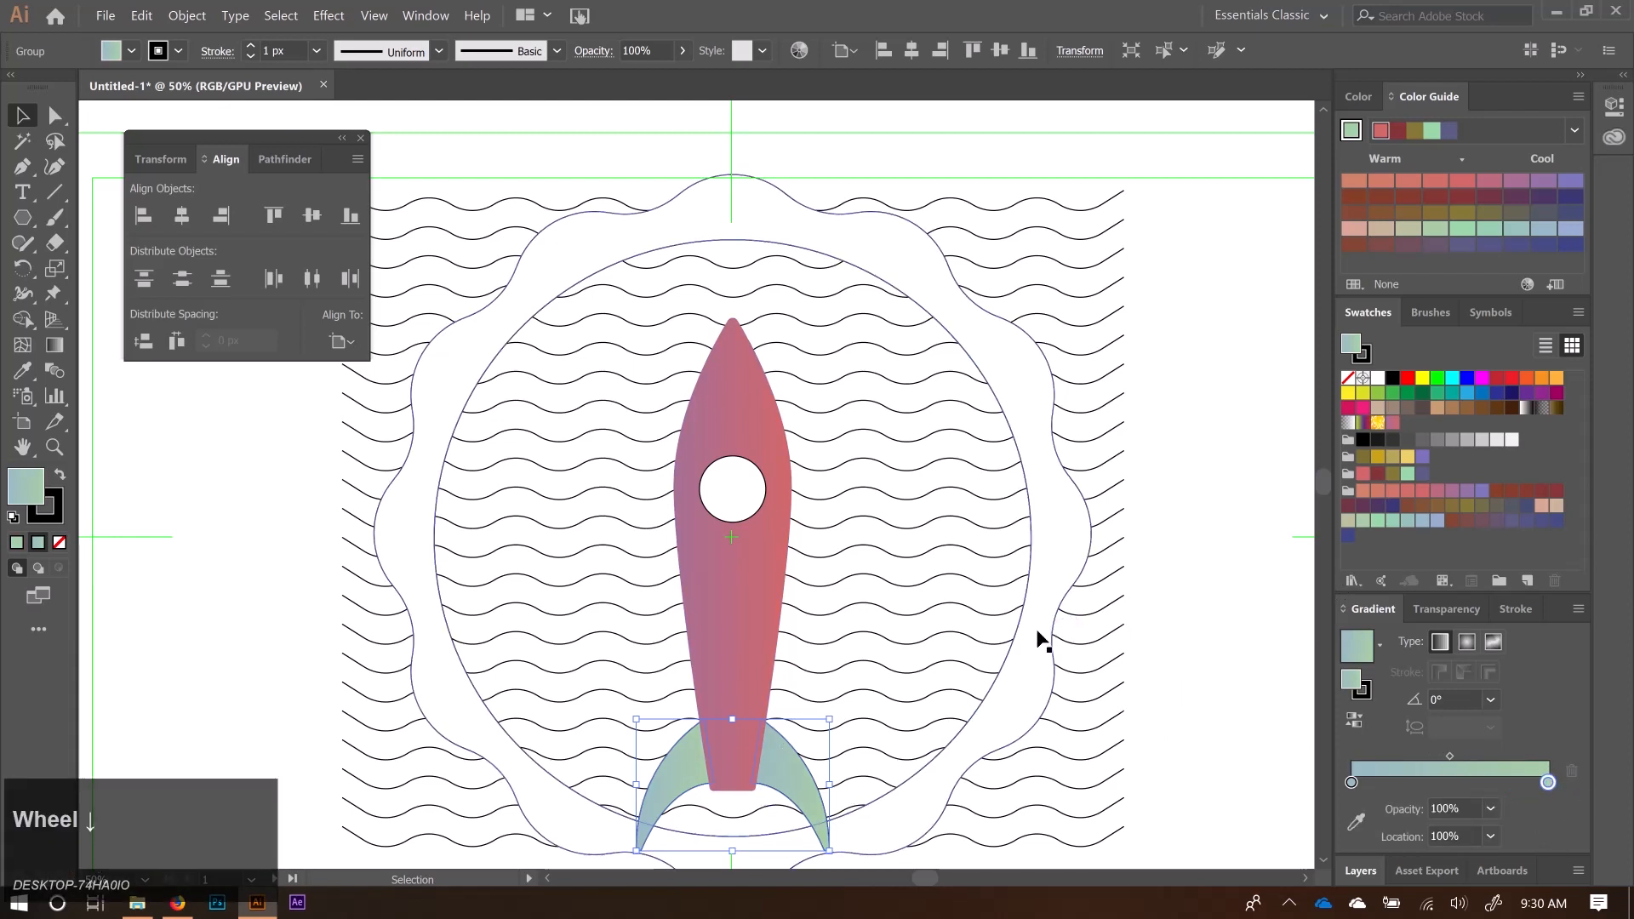
scroll(1039, 638, down, 1)
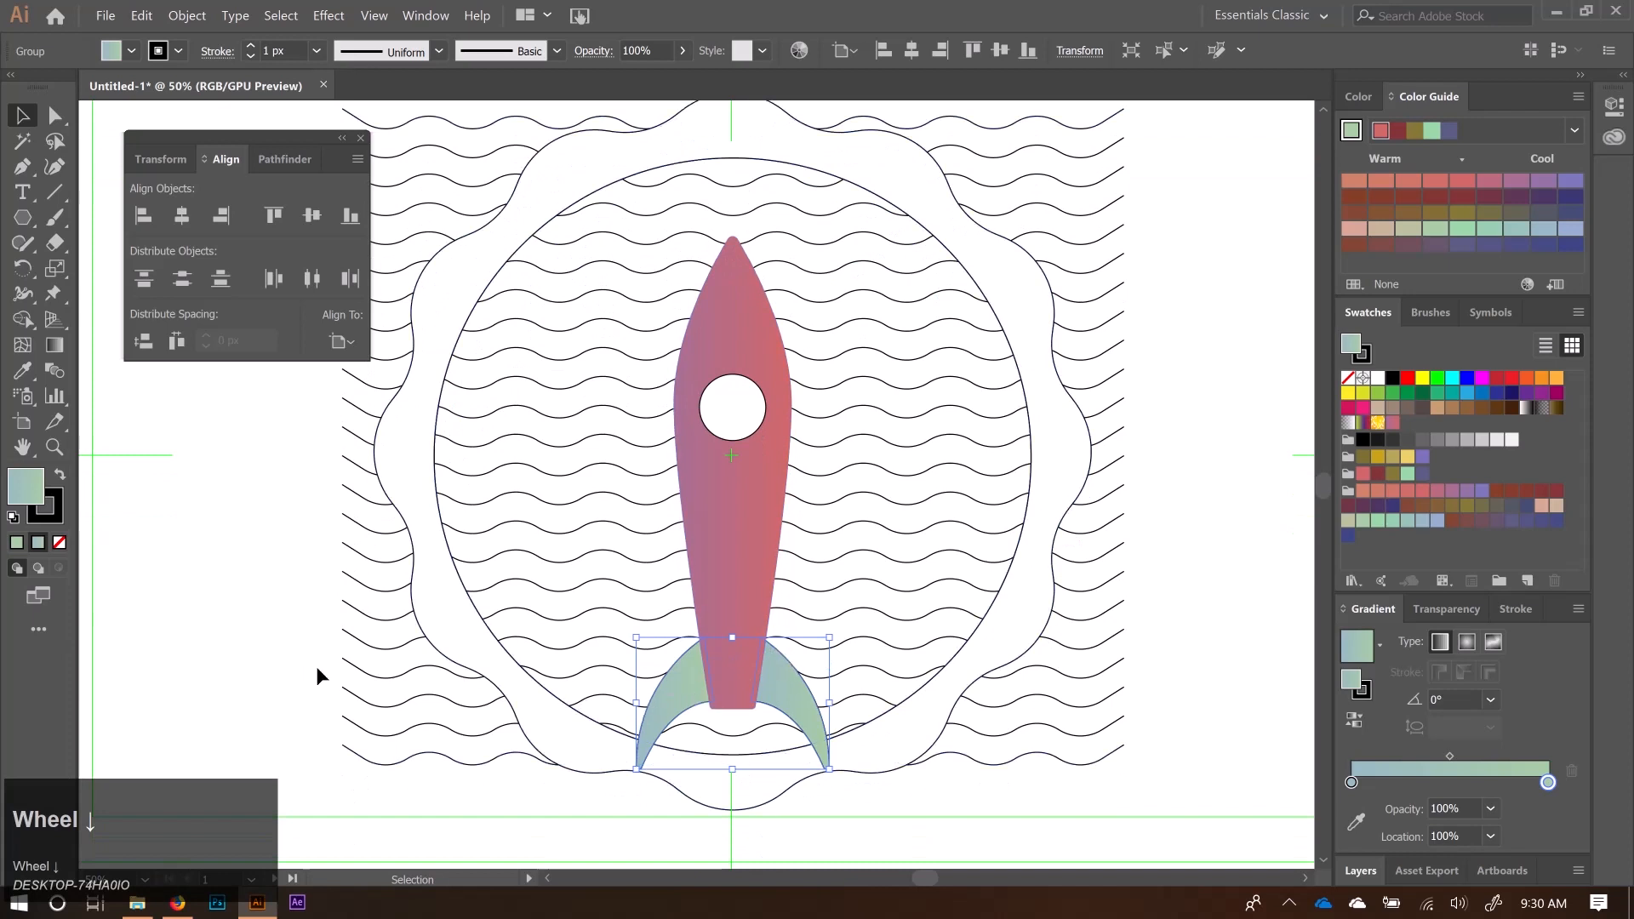
scroll(905, 708, down, 1)
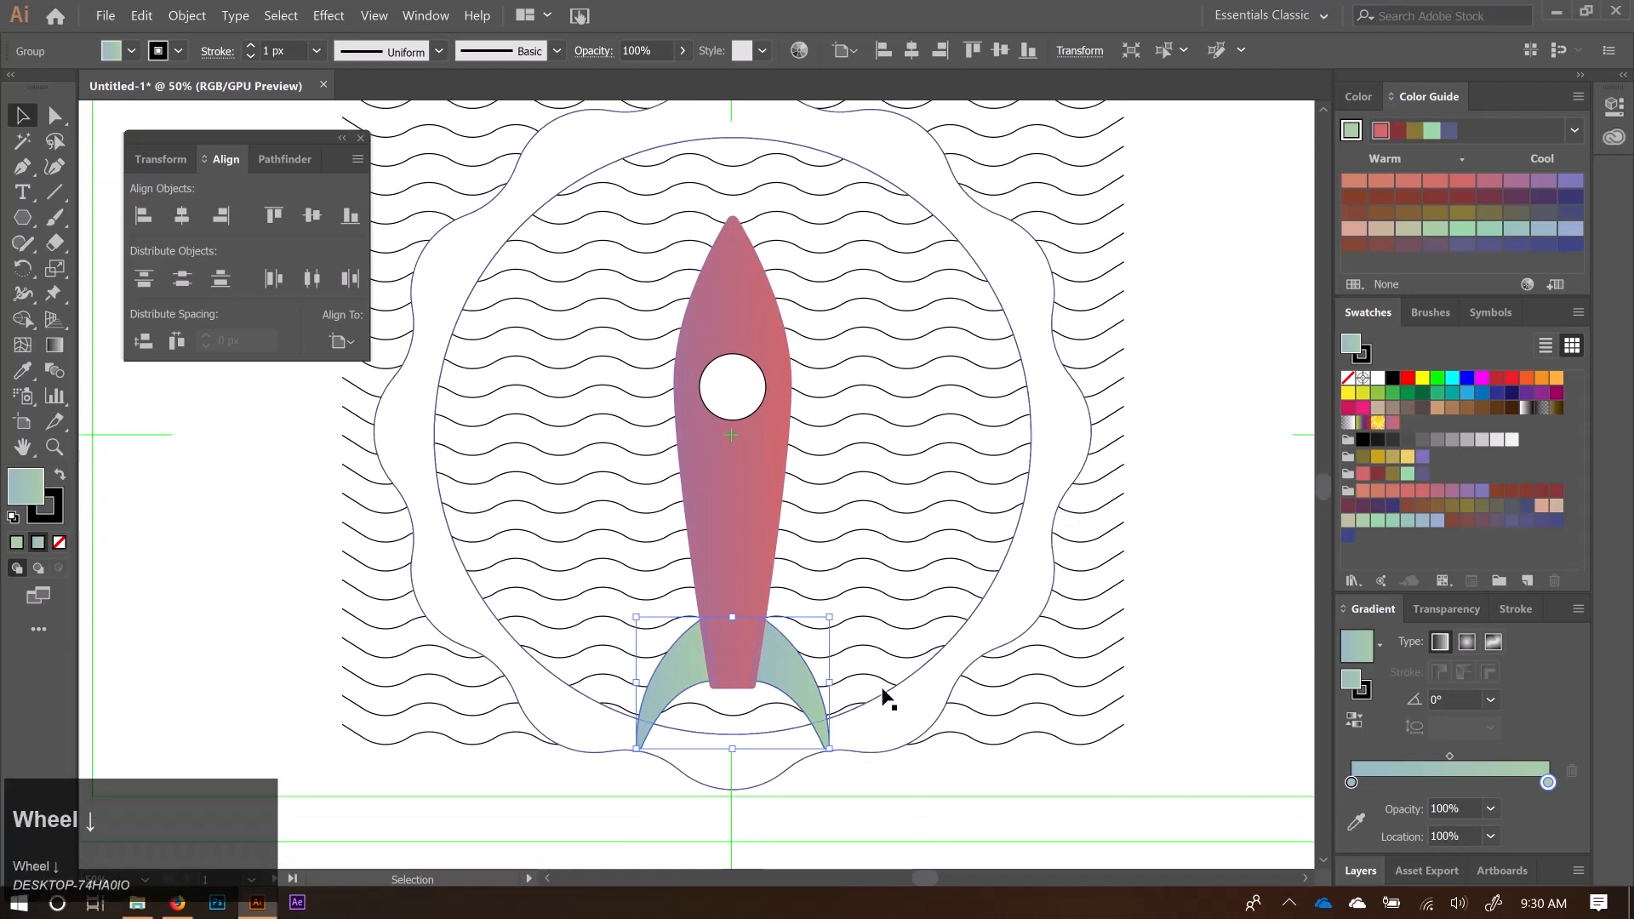
click(55, 346)
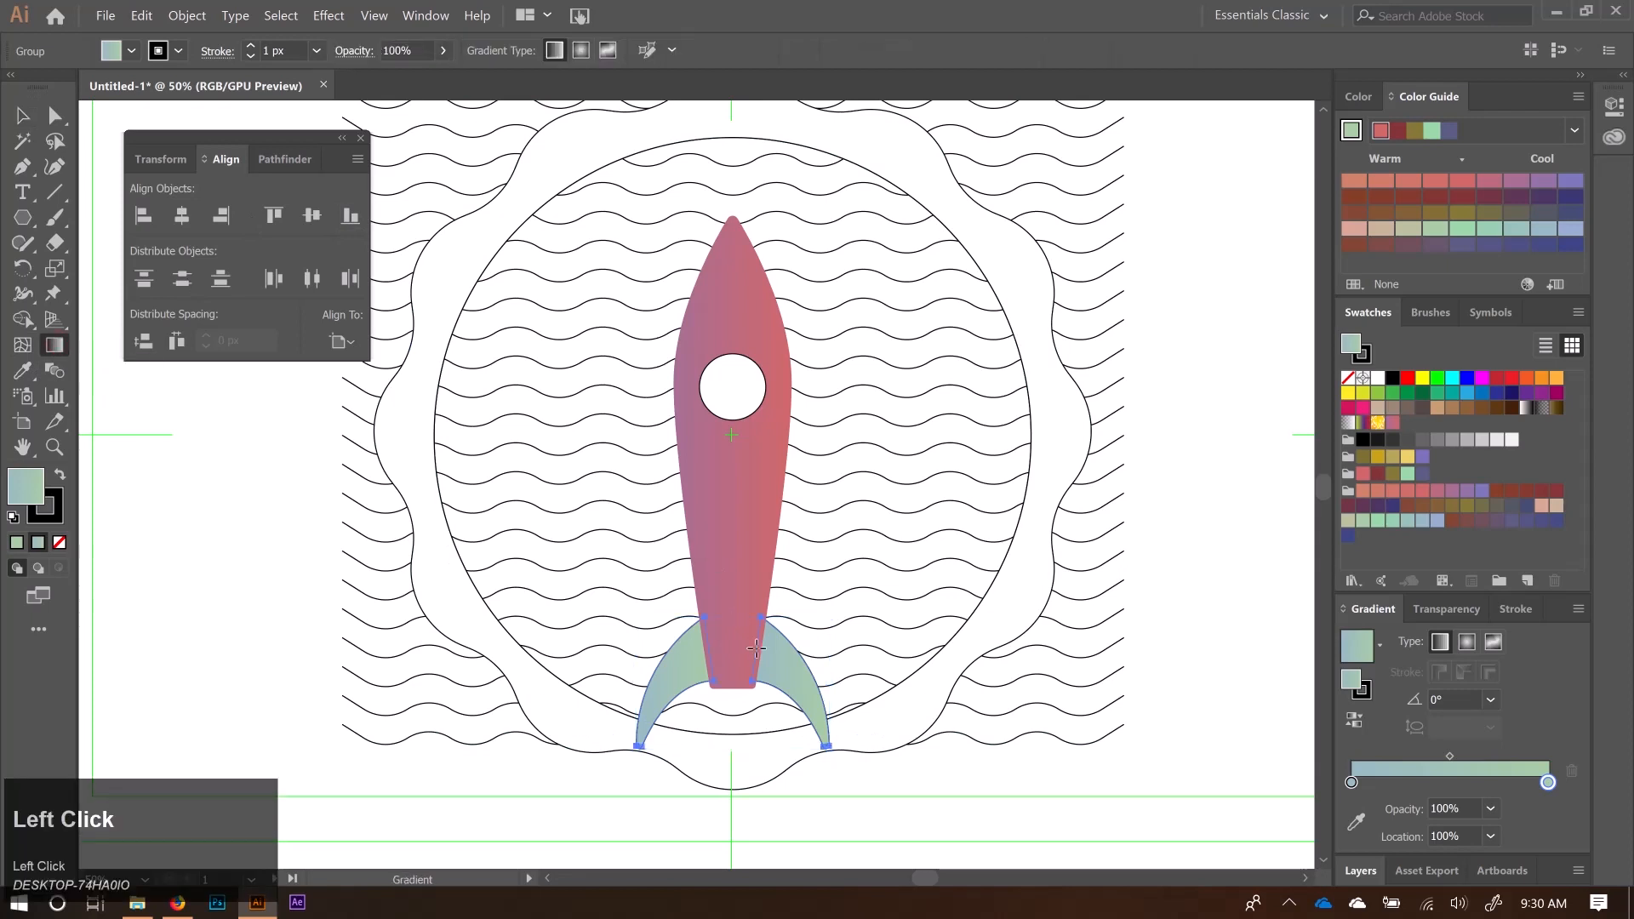
drag(722, 590, 732, 700)
drag(737, 619, 730, 751)
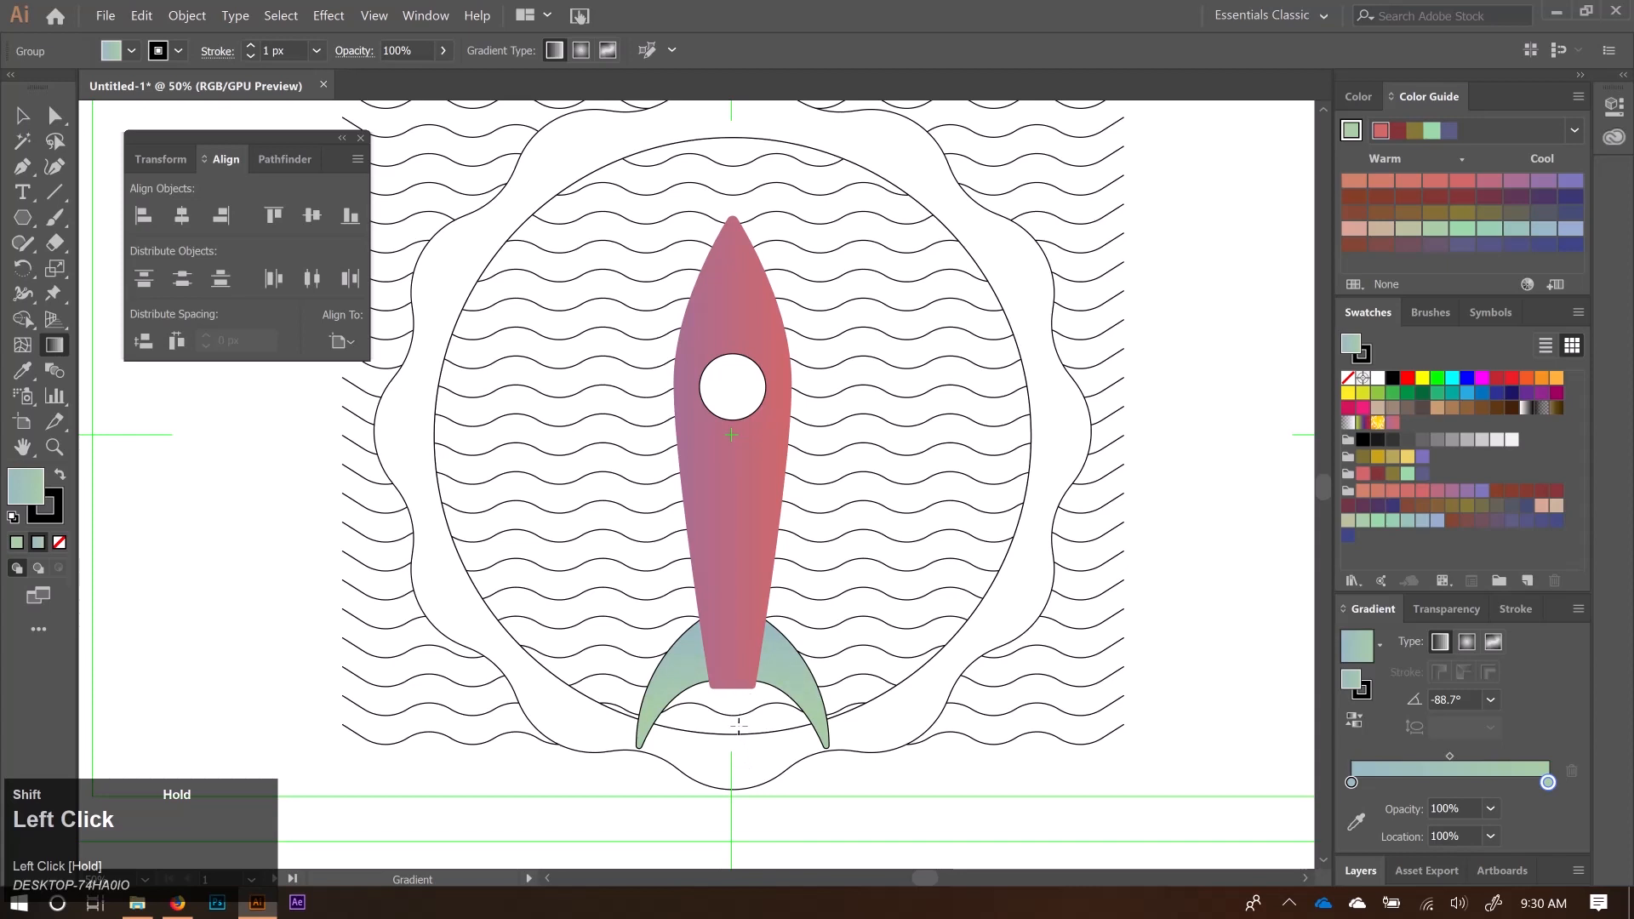
drag(736, 712, 737, 712)
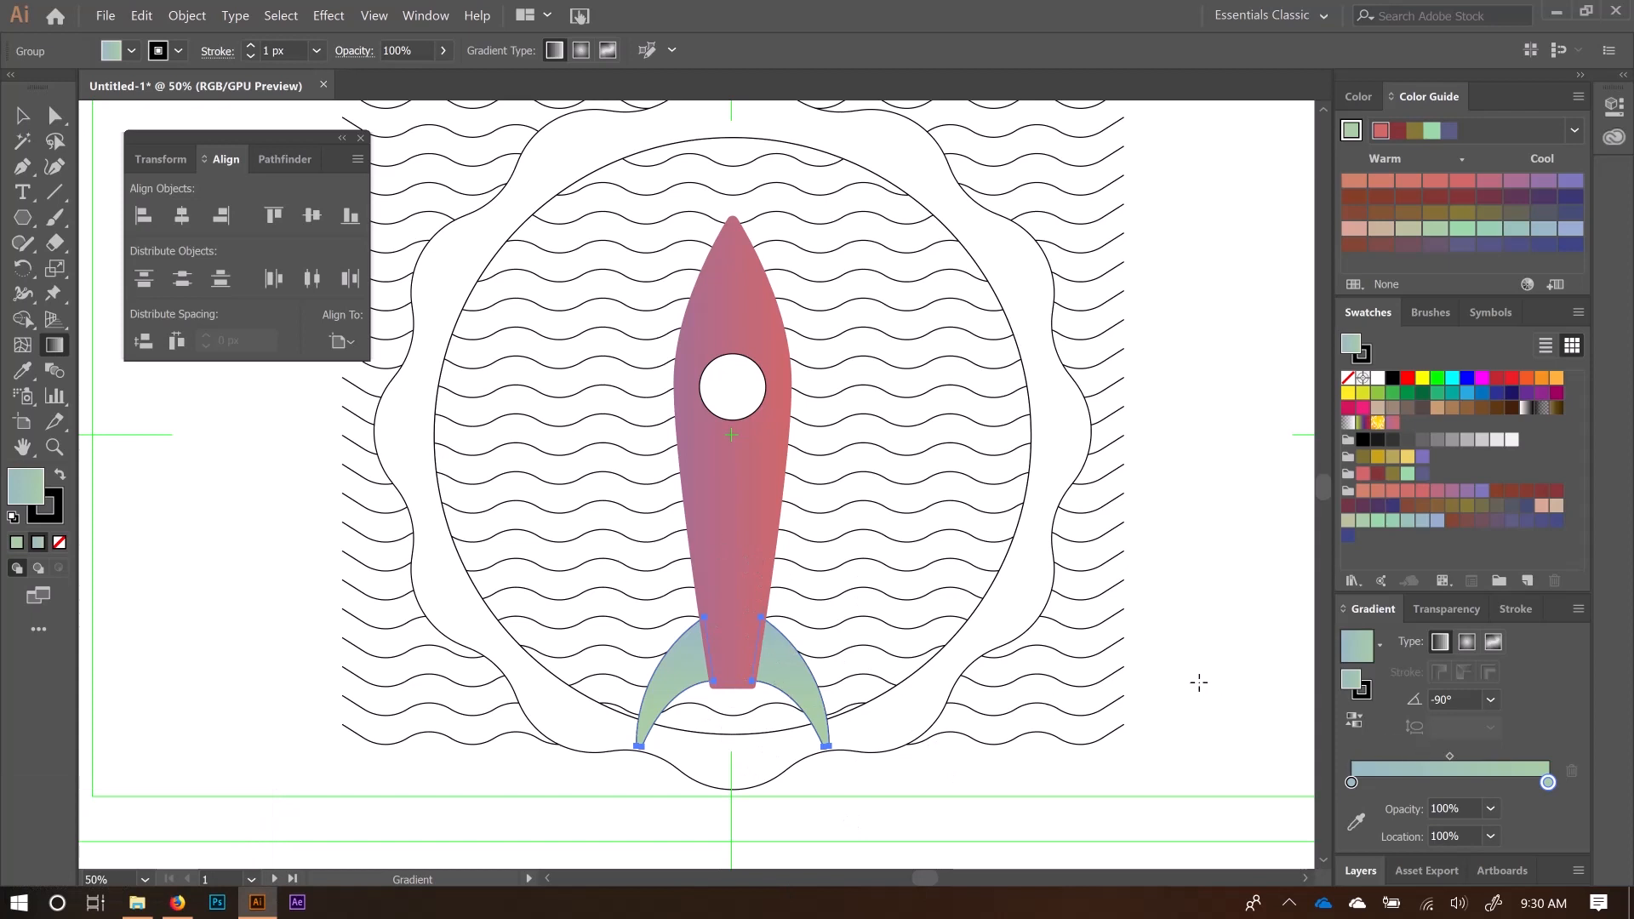
key(v)
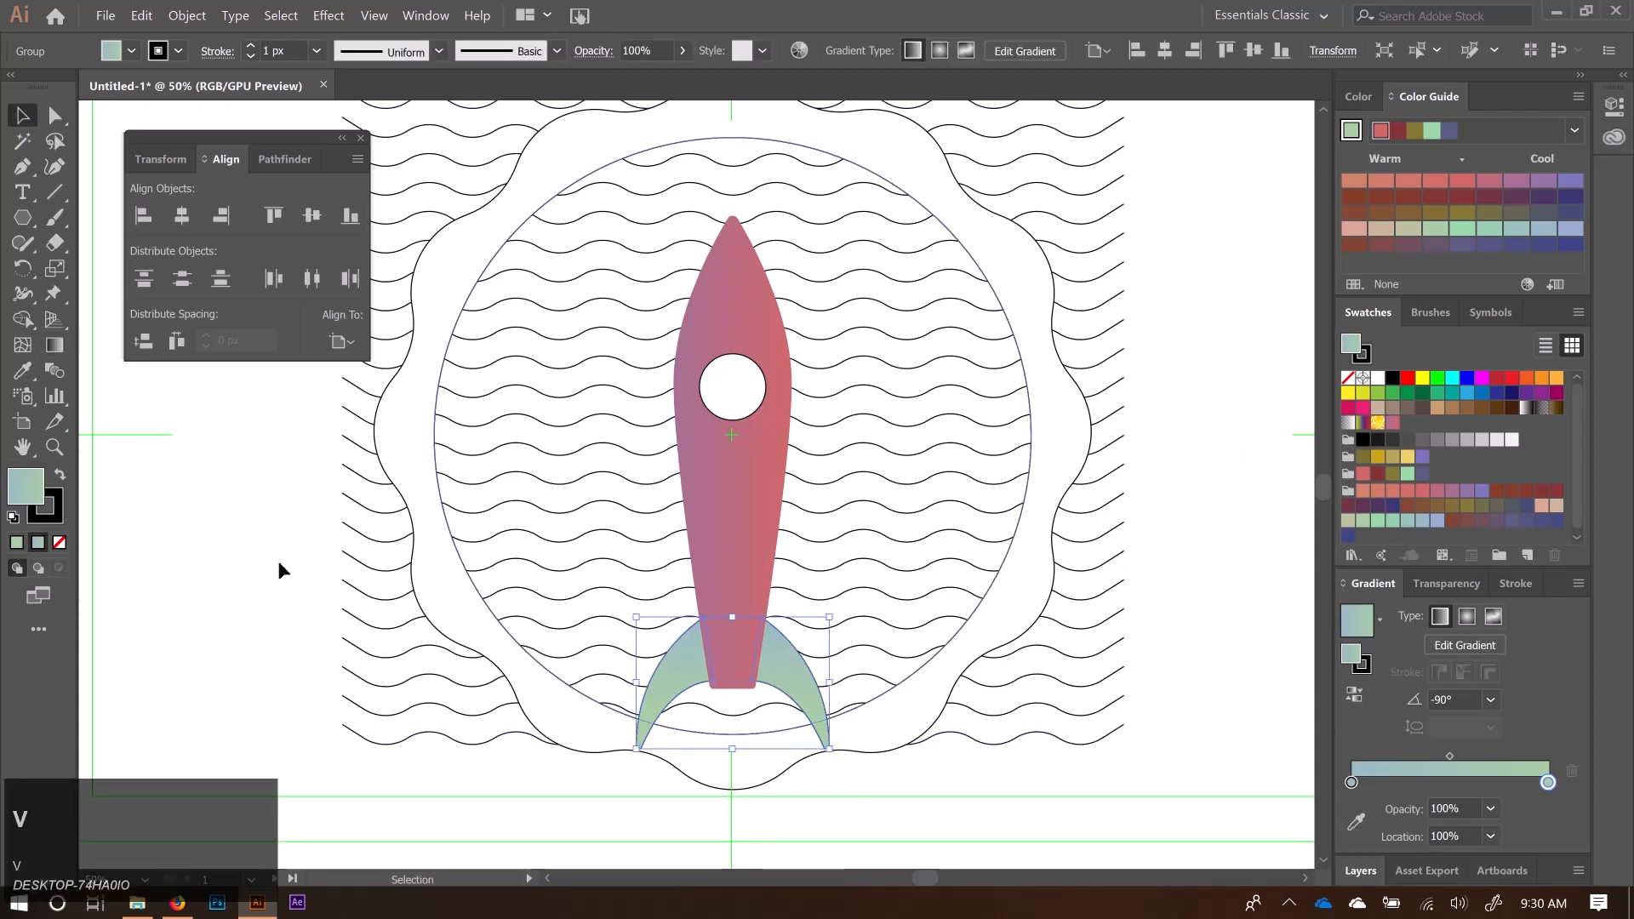
- Remove the stroke from the rocket fins and deselect them
click(27, 498)
click(25, 494)
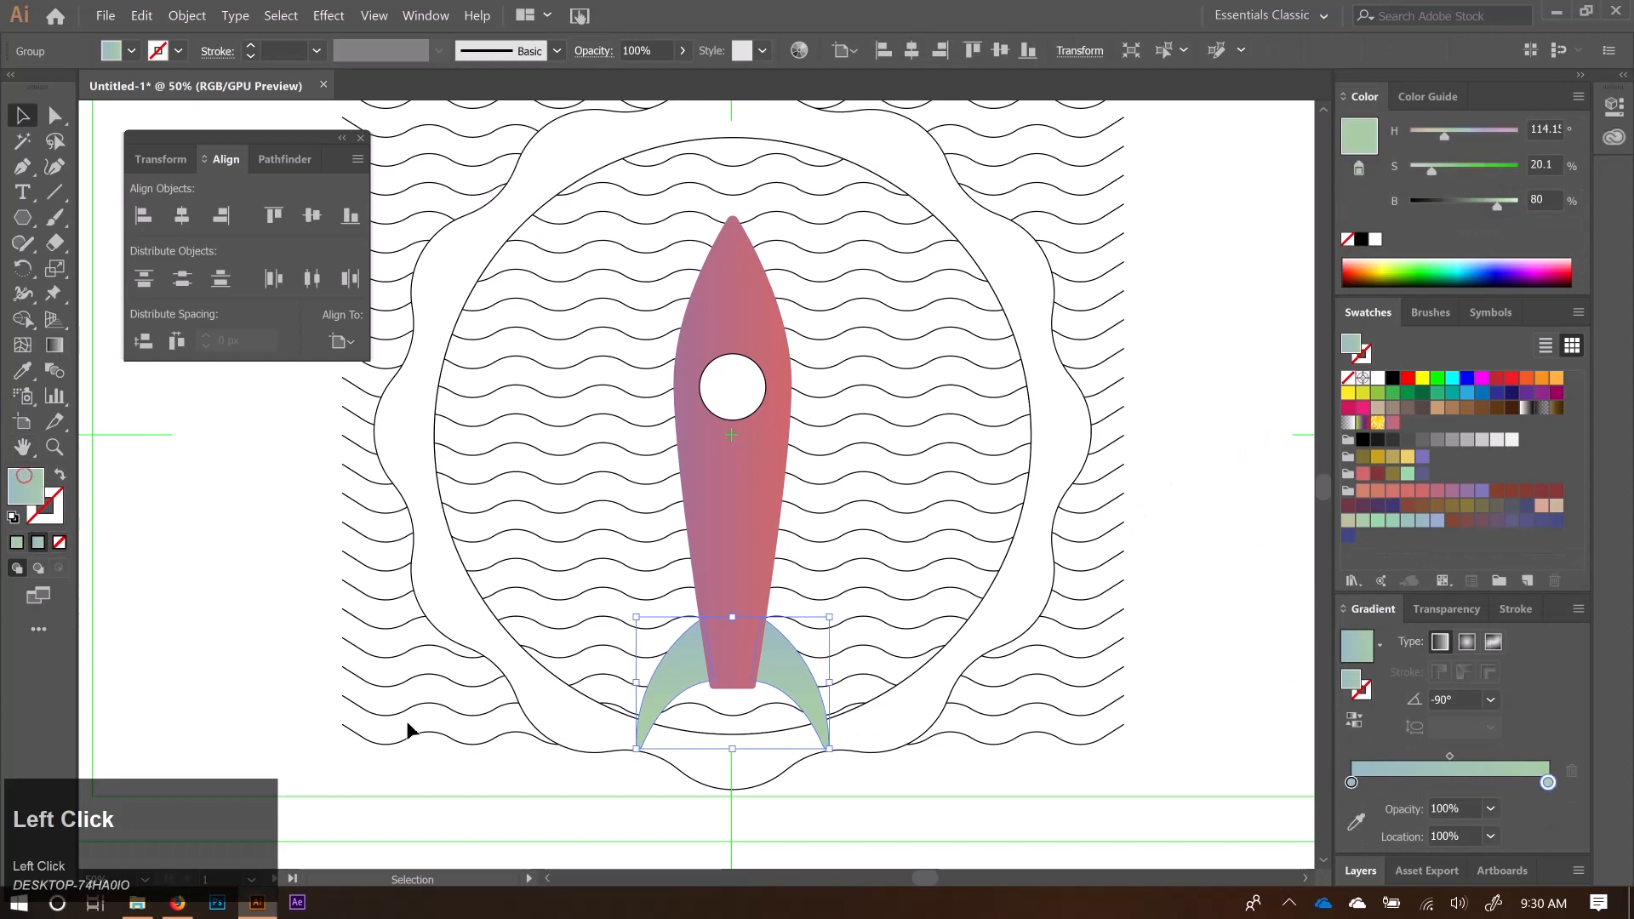
click(1197, 542)
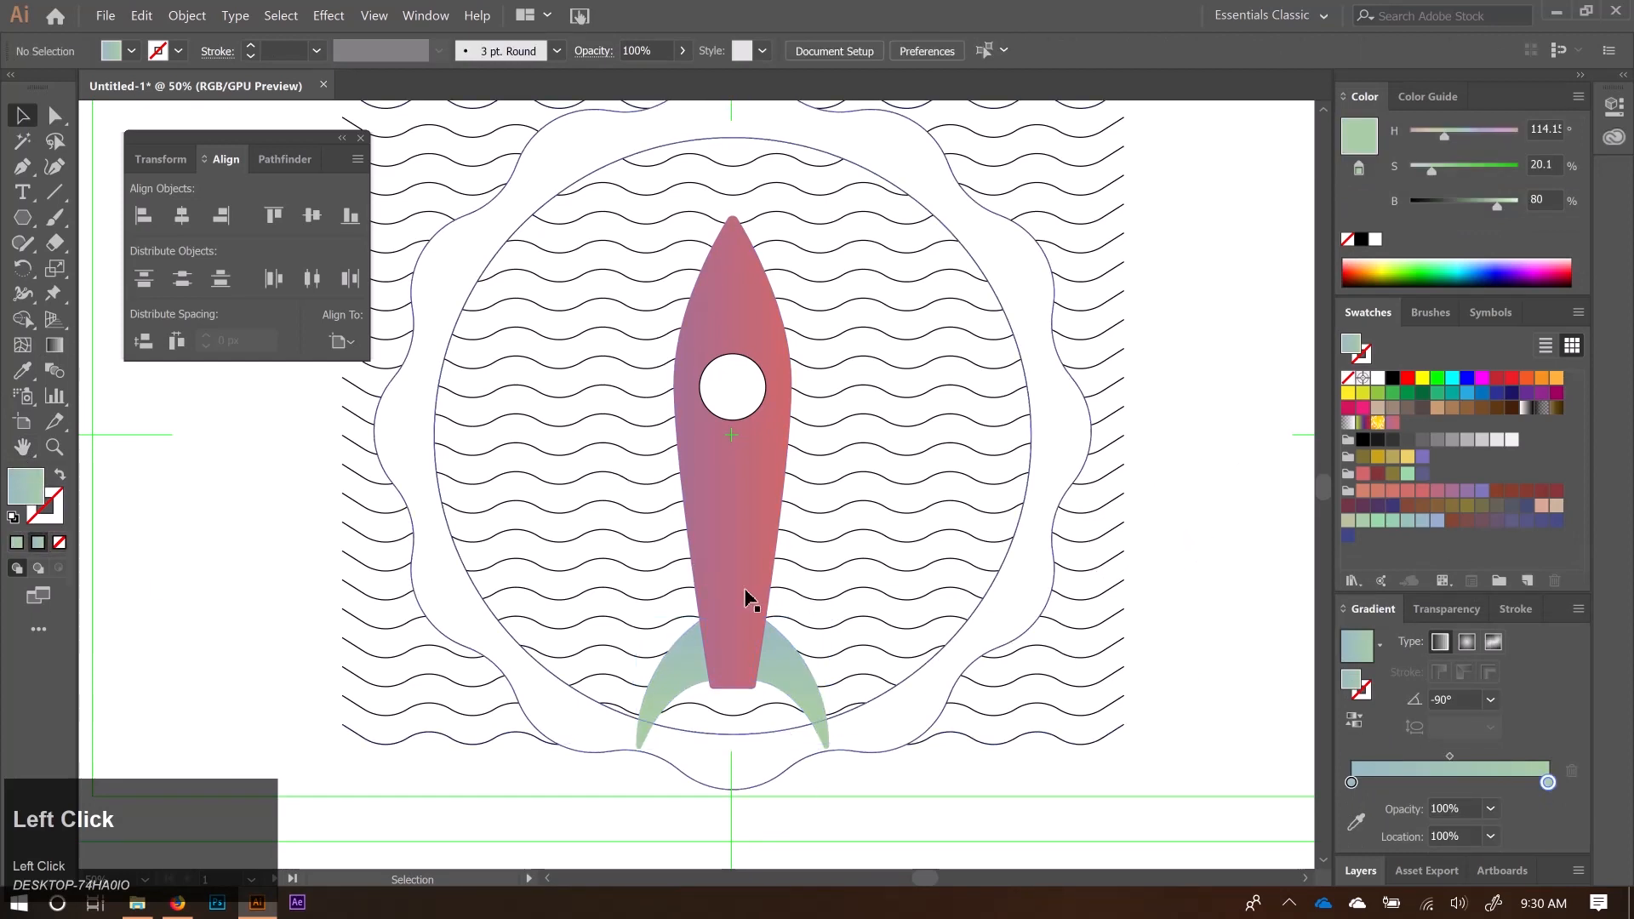
- Fill the rocket's round window with the white-to-black gradient swatch and replace its stops with purple at 0% and deep blue at 100%
click(727, 388)
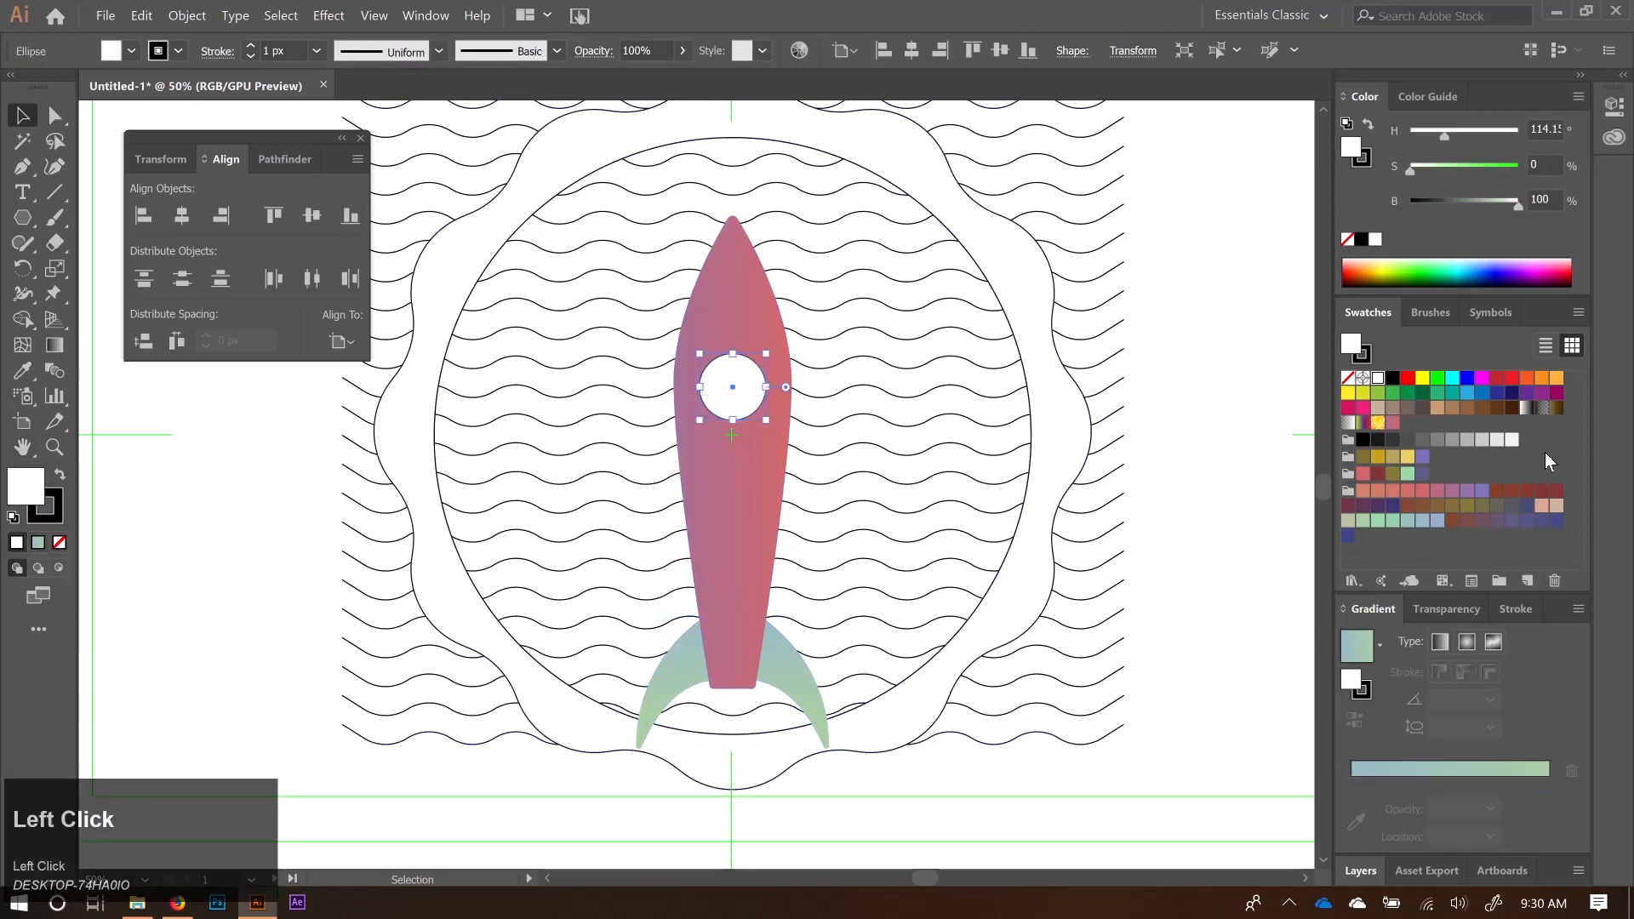
click(1527, 408)
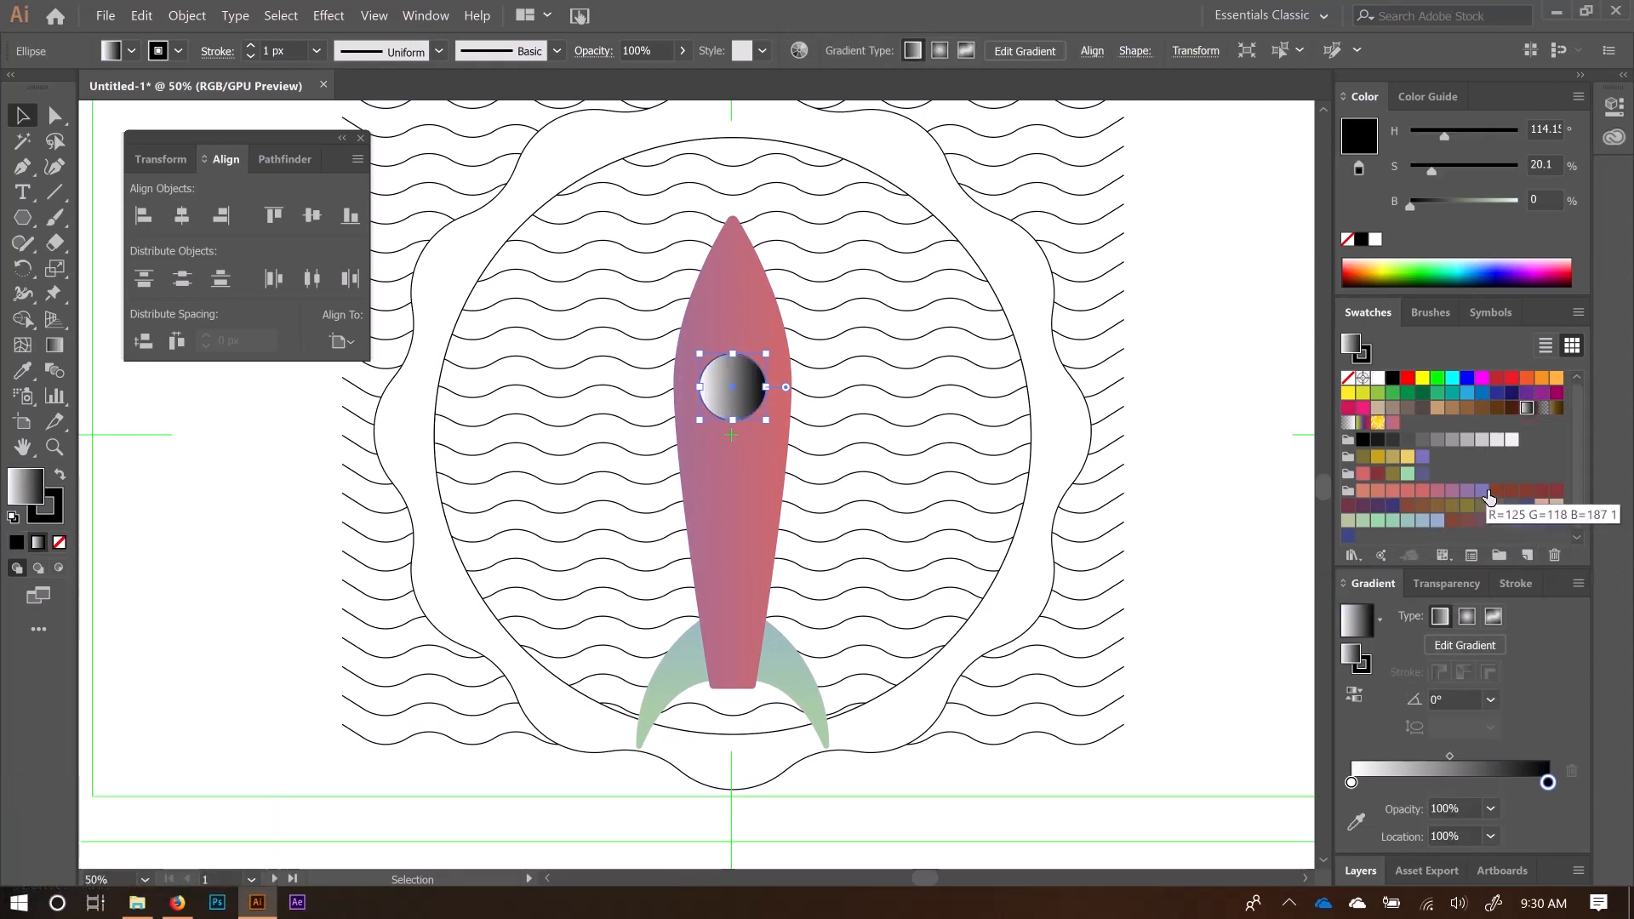
drag(1485, 496, 1394, 780)
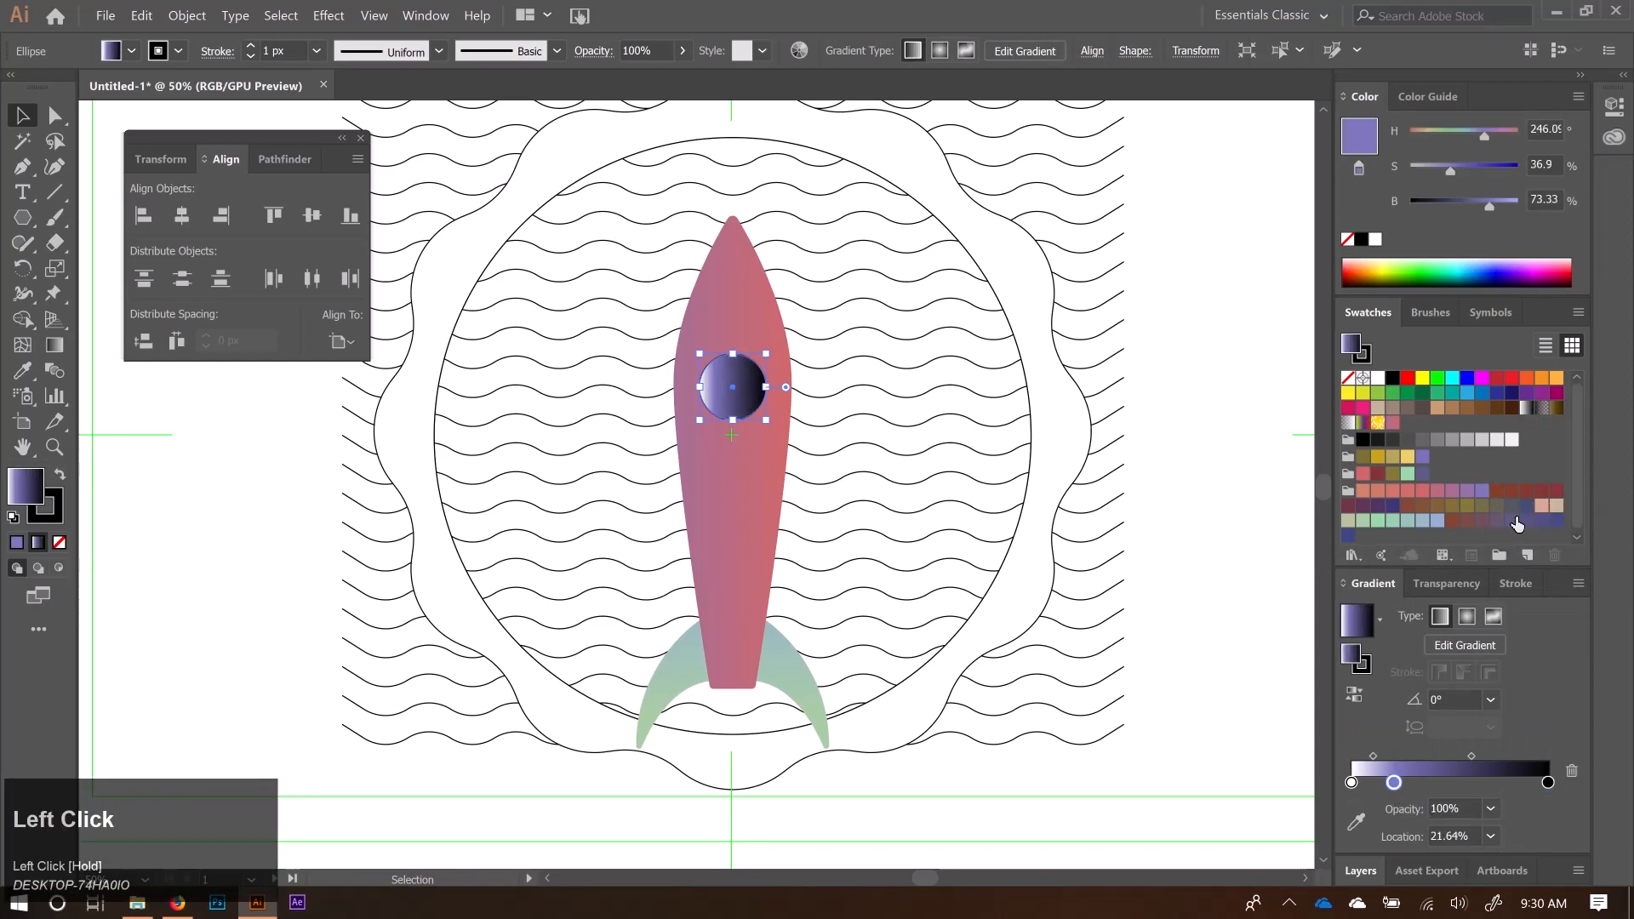
drag(1511, 529, 1556, 861)
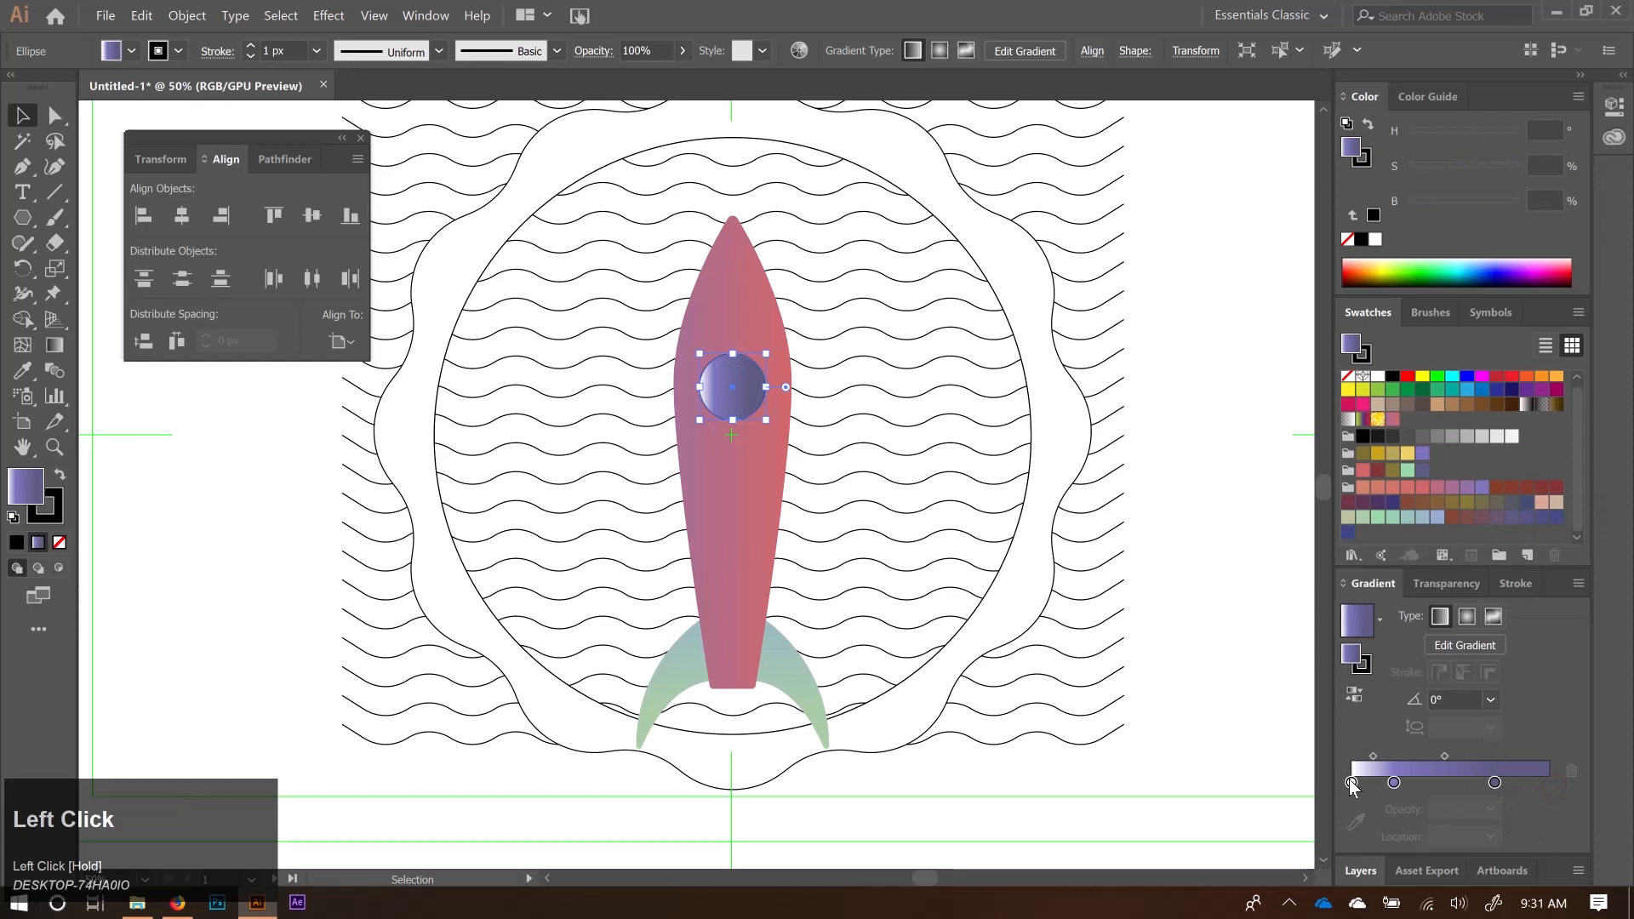
drag(1351, 779, 1352, 842)
drag(1393, 780, 1345, 795)
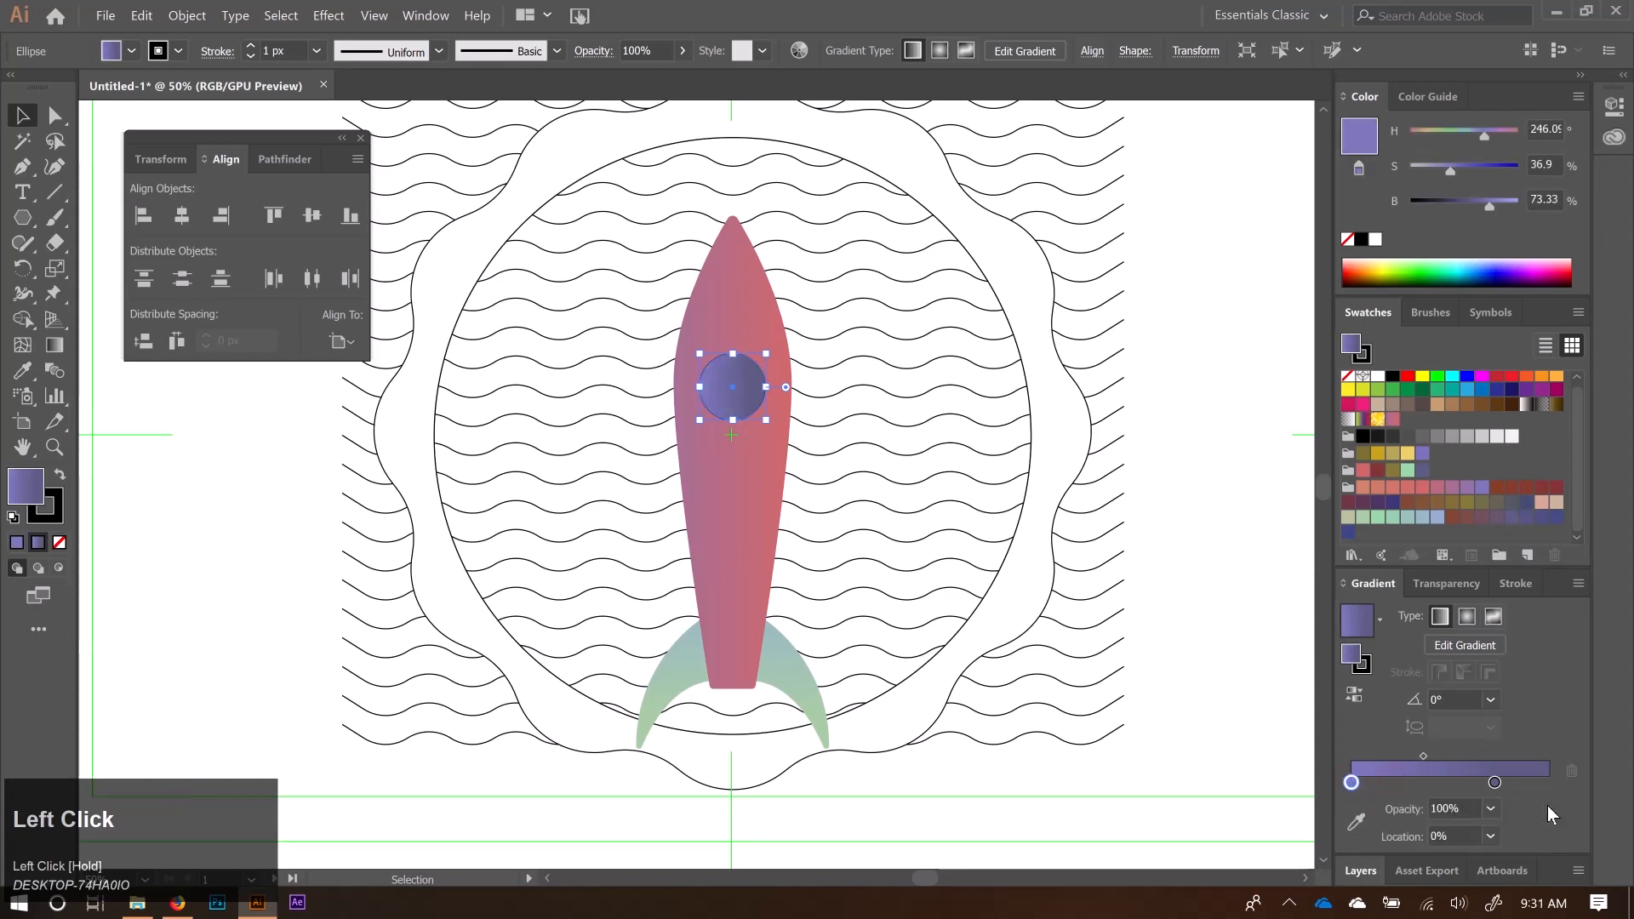
drag(1499, 785, 1548, 783)
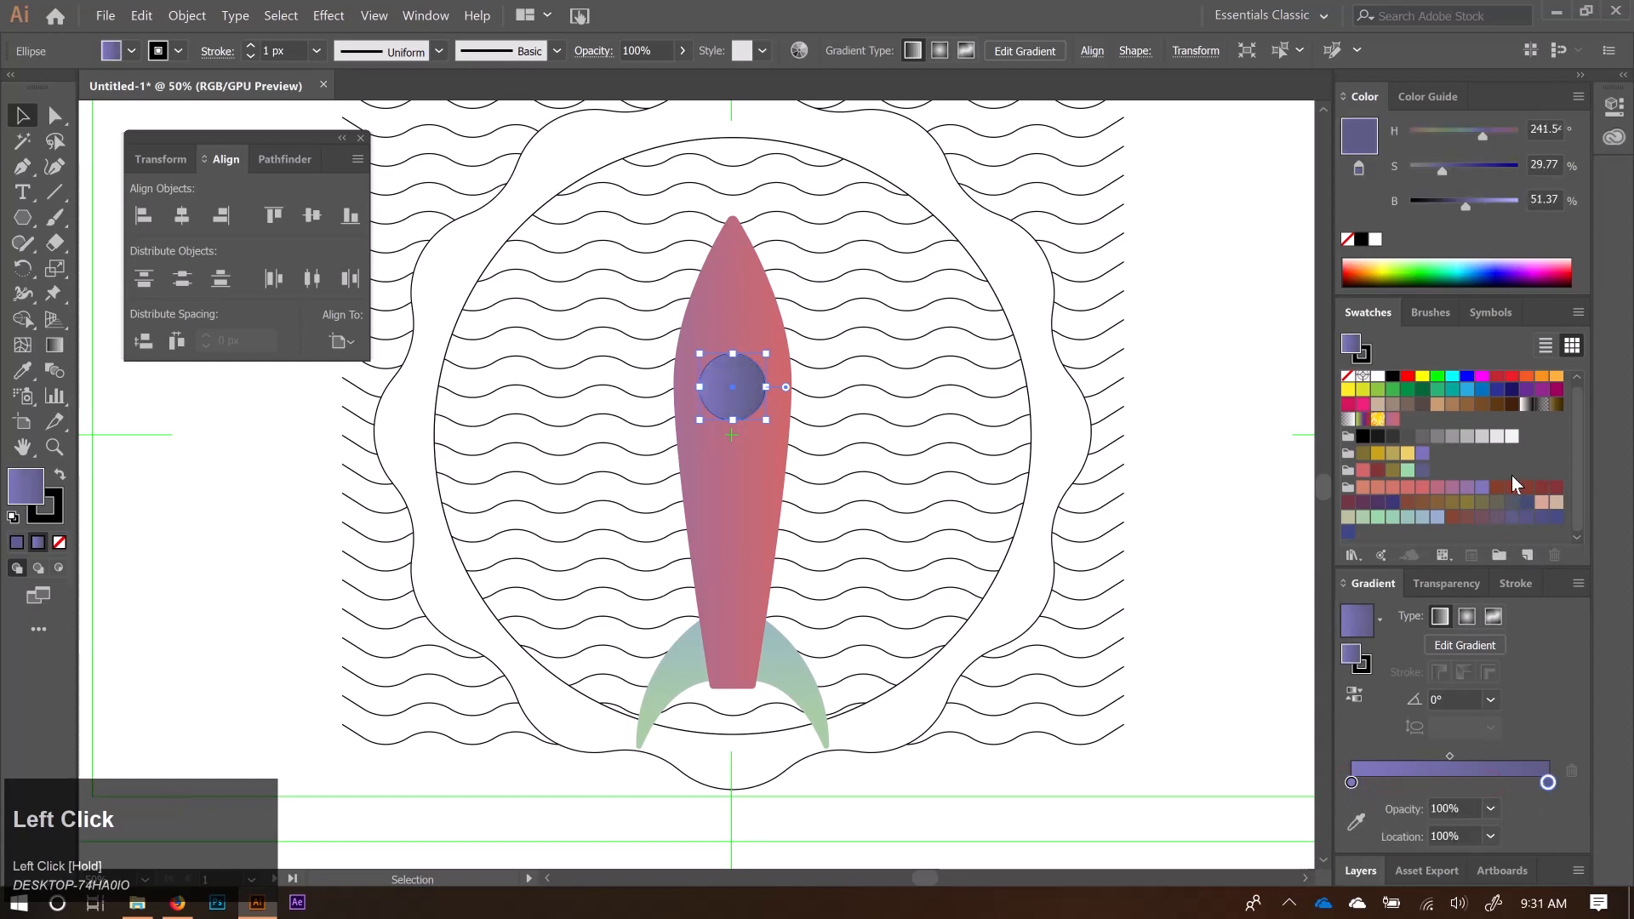
drag(1557, 516, 1564, 784)
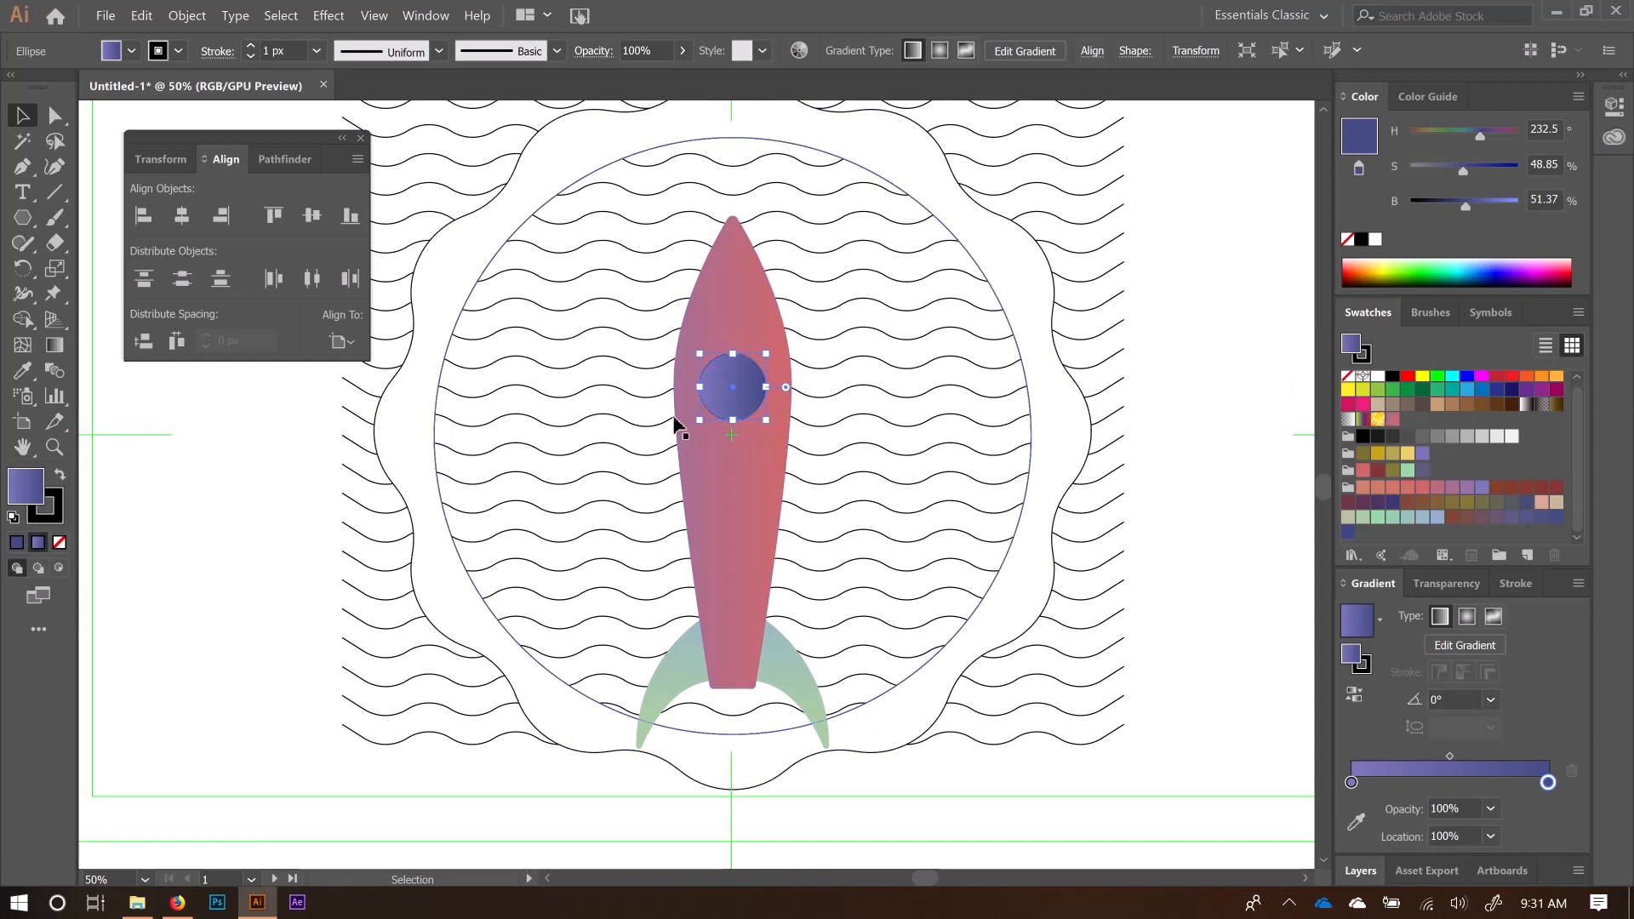
- Set the round window's stroke to 3 pt and color it with the pale blue-green swatch from the saved color group
click(755, 573)
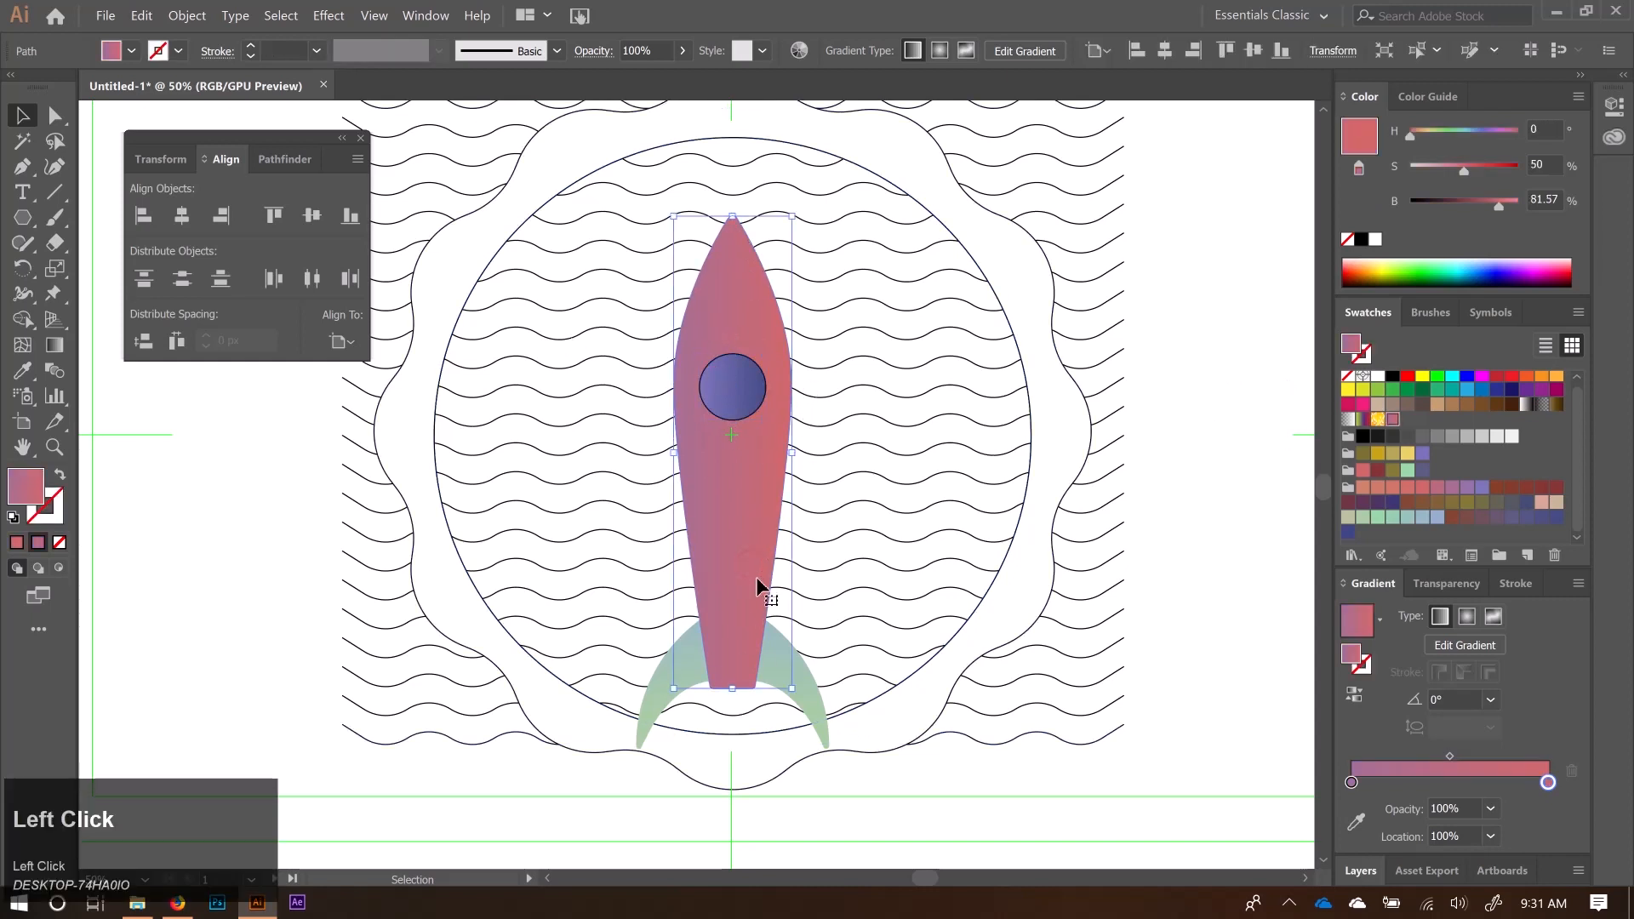
click(758, 385)
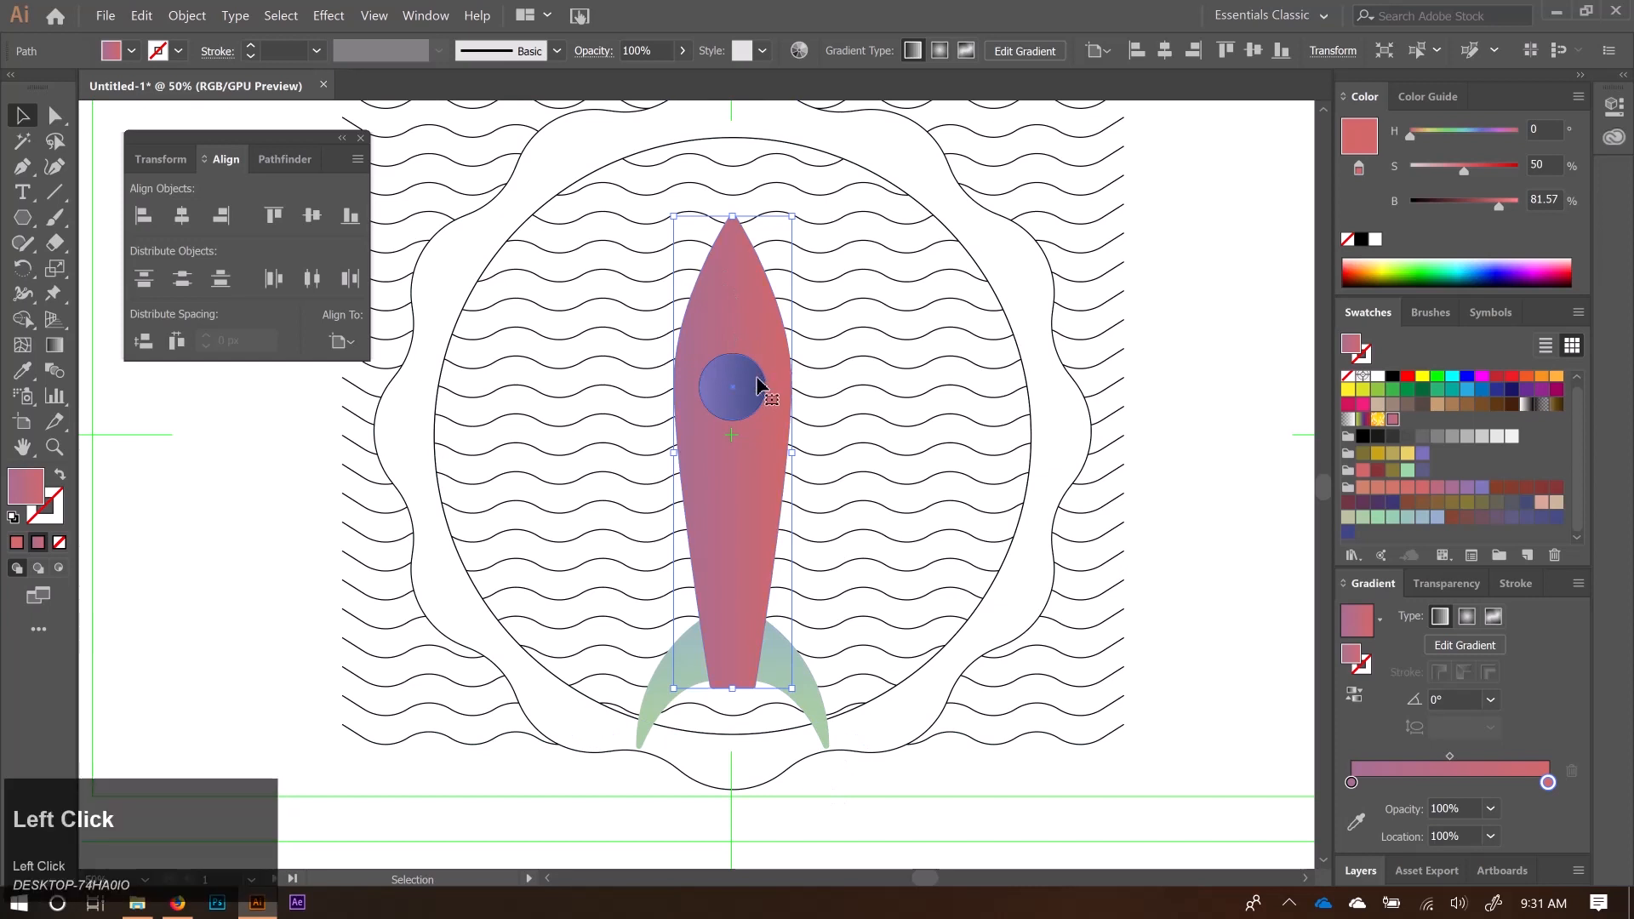
click(37, 523)
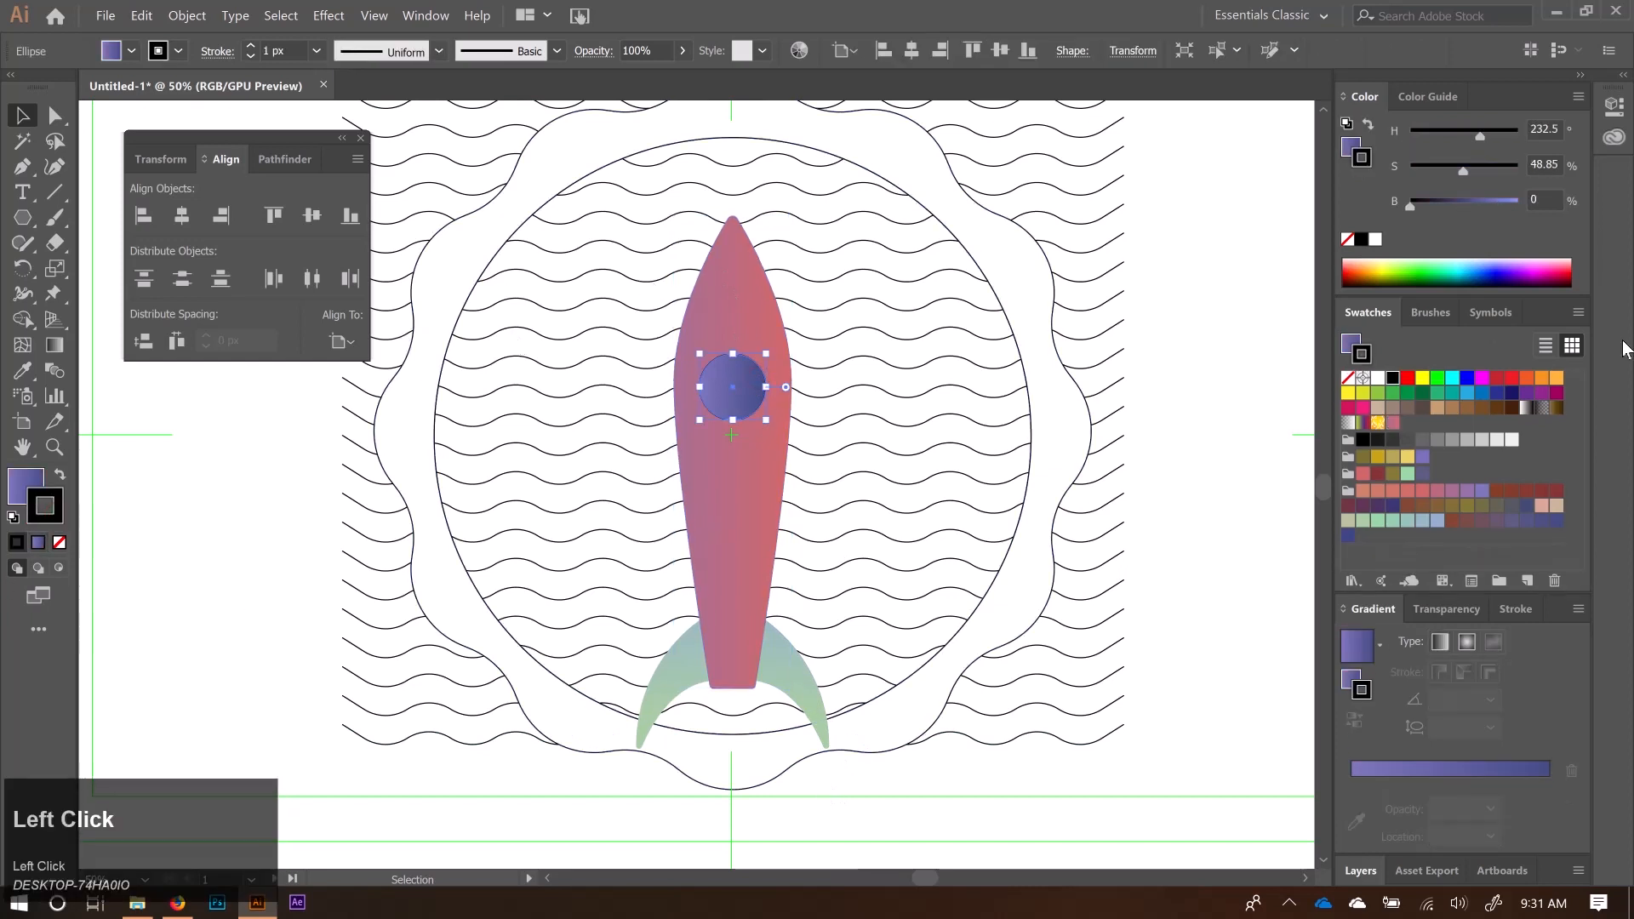
click(1438, 521)
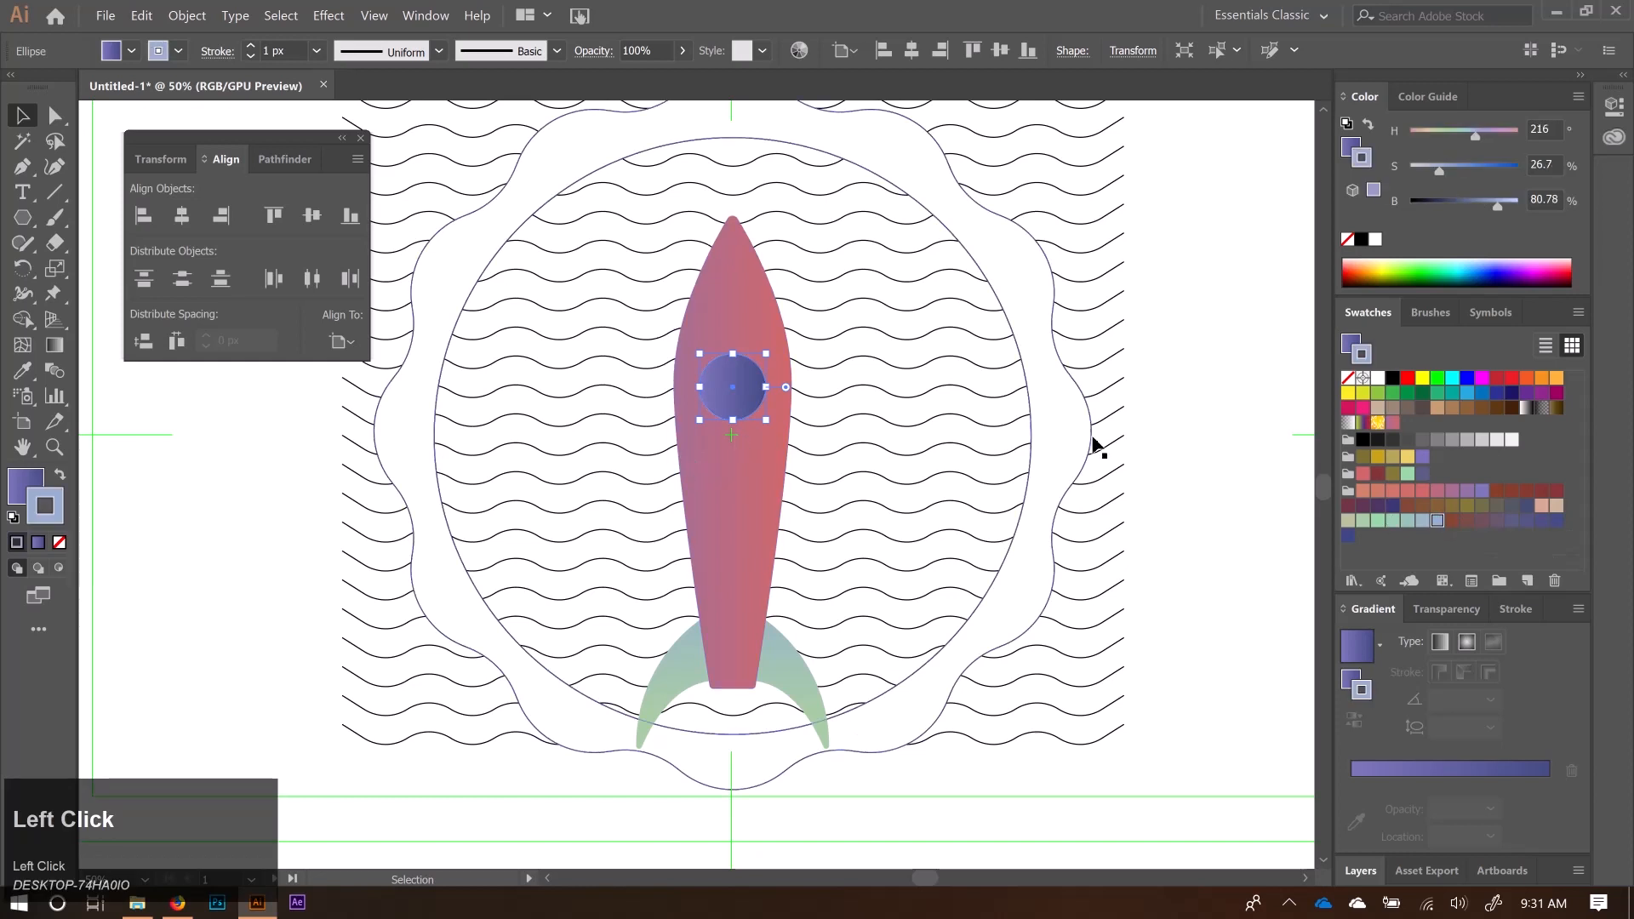
click(252, 48)
click(252, 48)
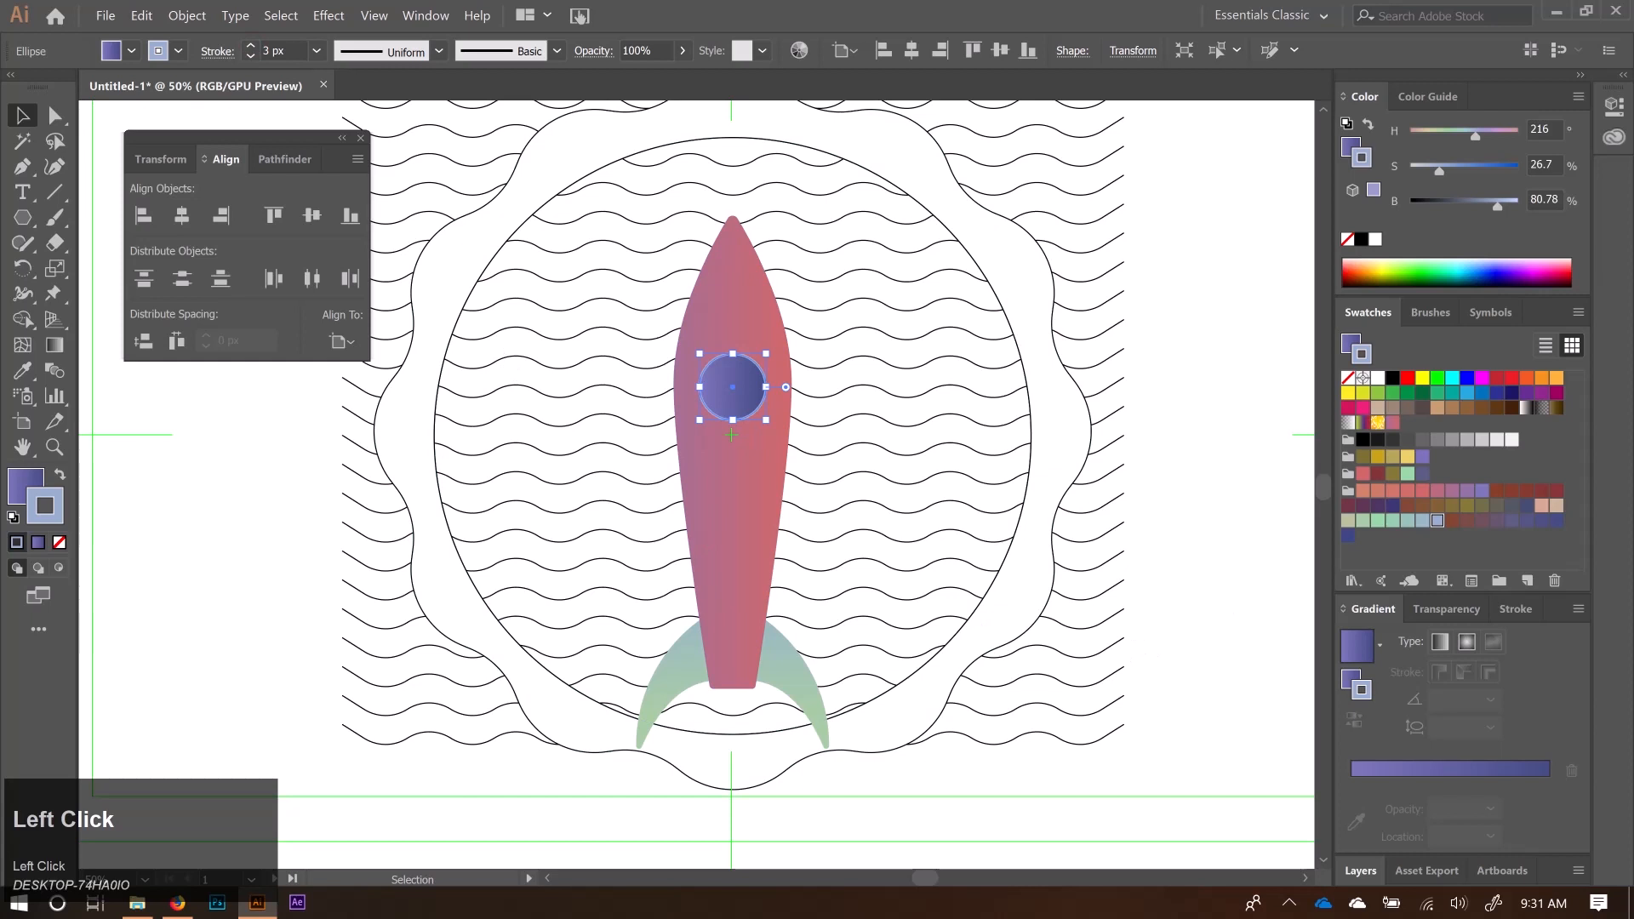
click(1377, 521)
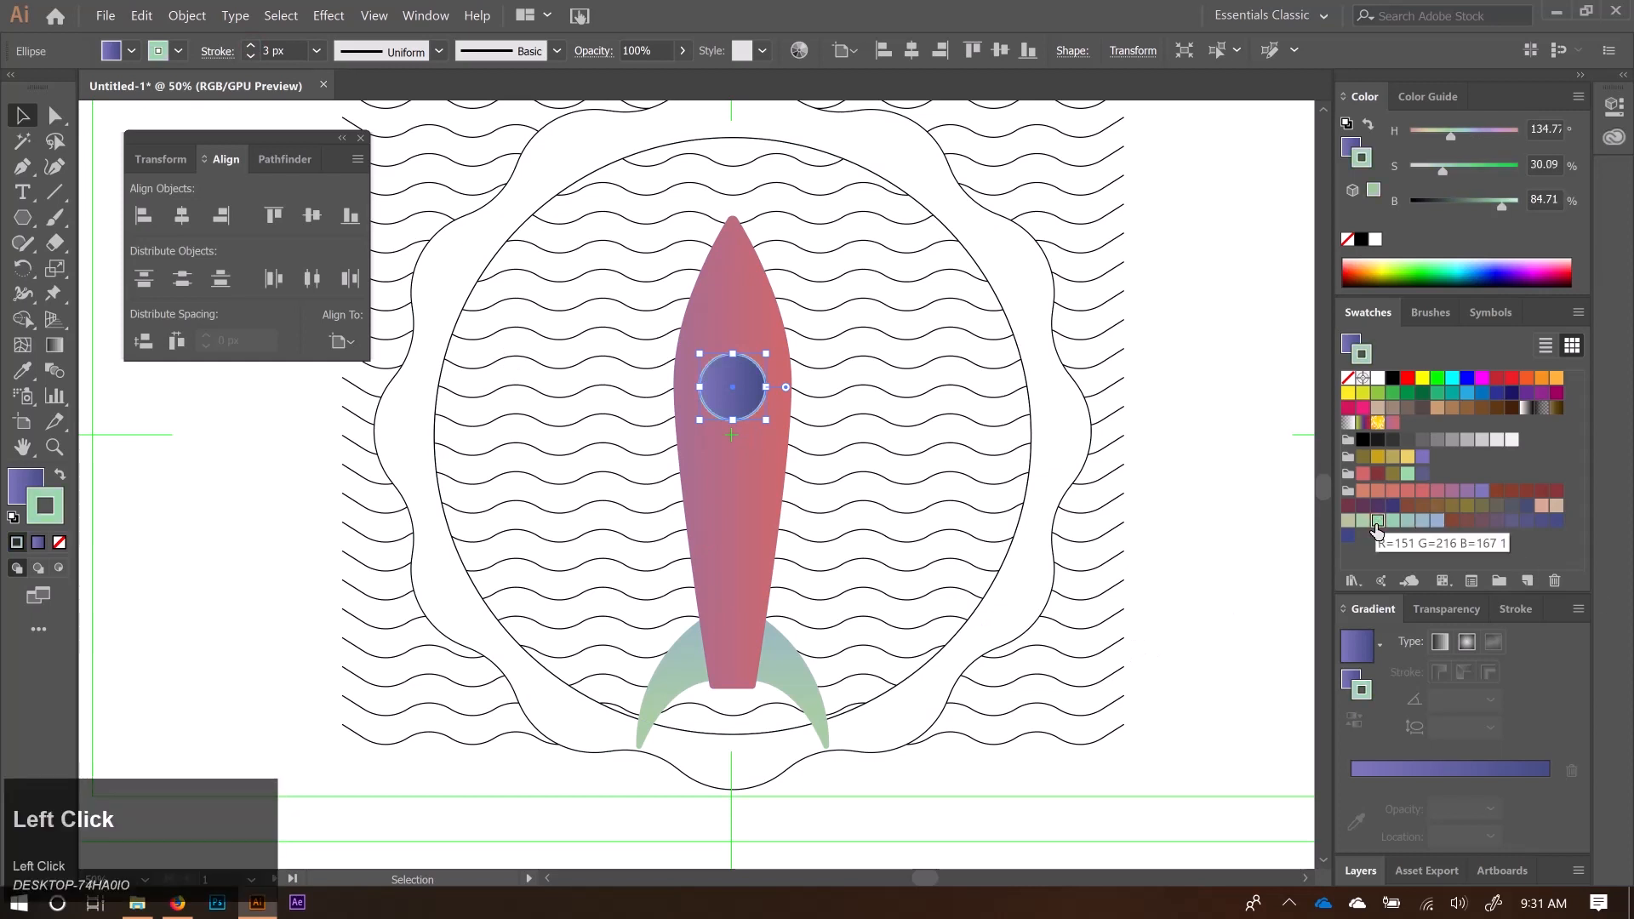
click(1388, 526)
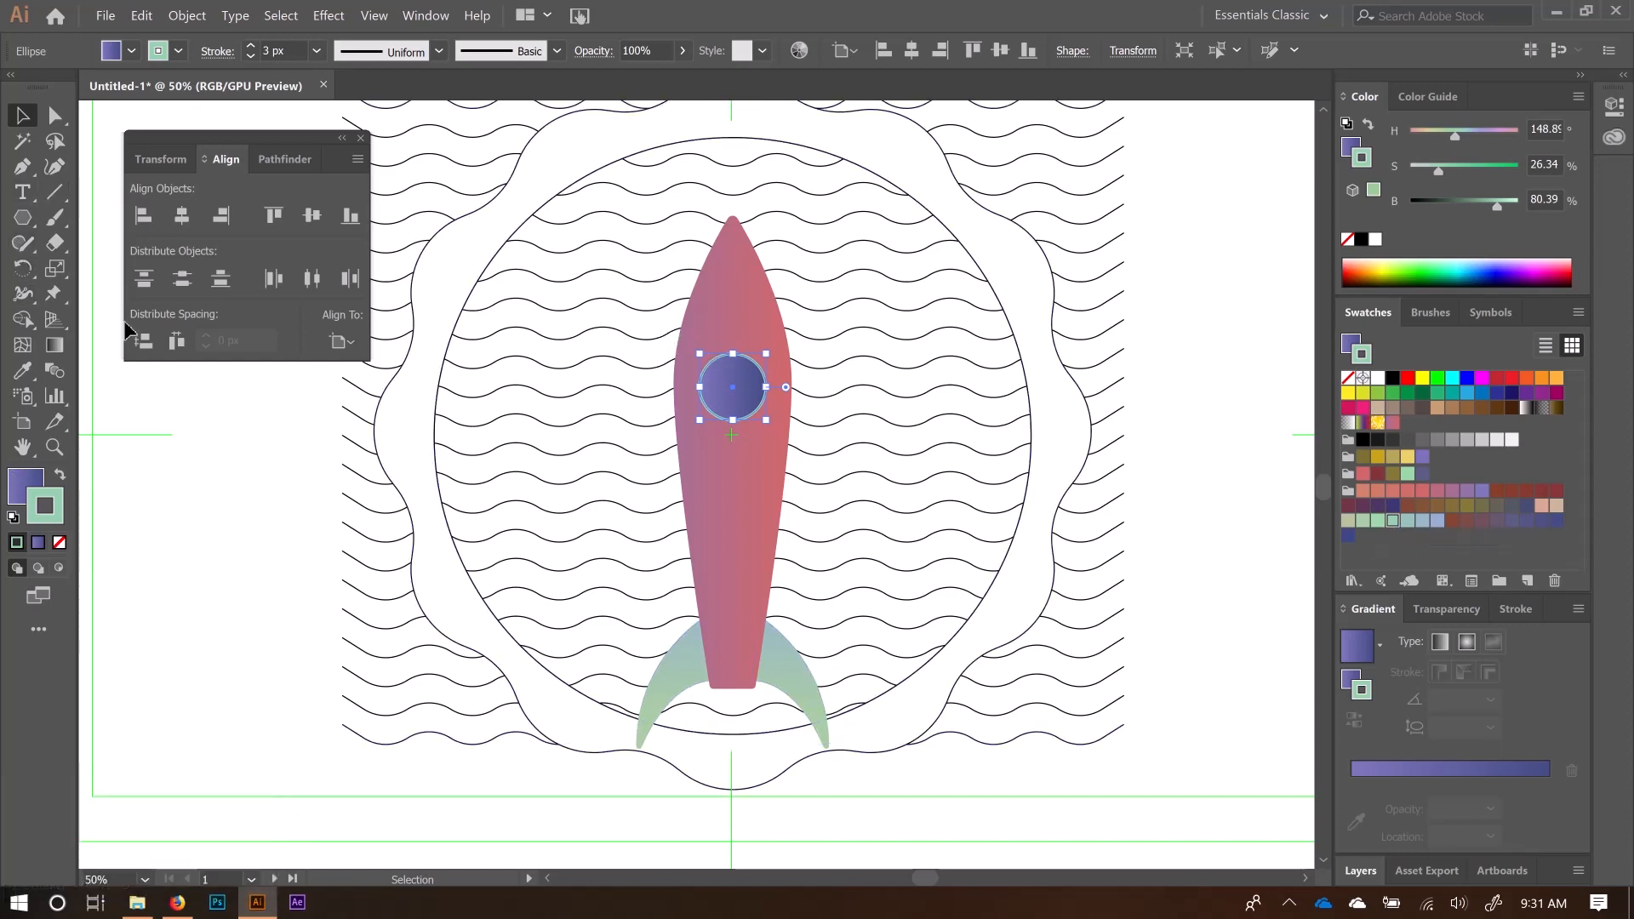
- Increase the round window's stroke weight to 4 px and deselect the window
click(251, 47)
click(1215, 467)
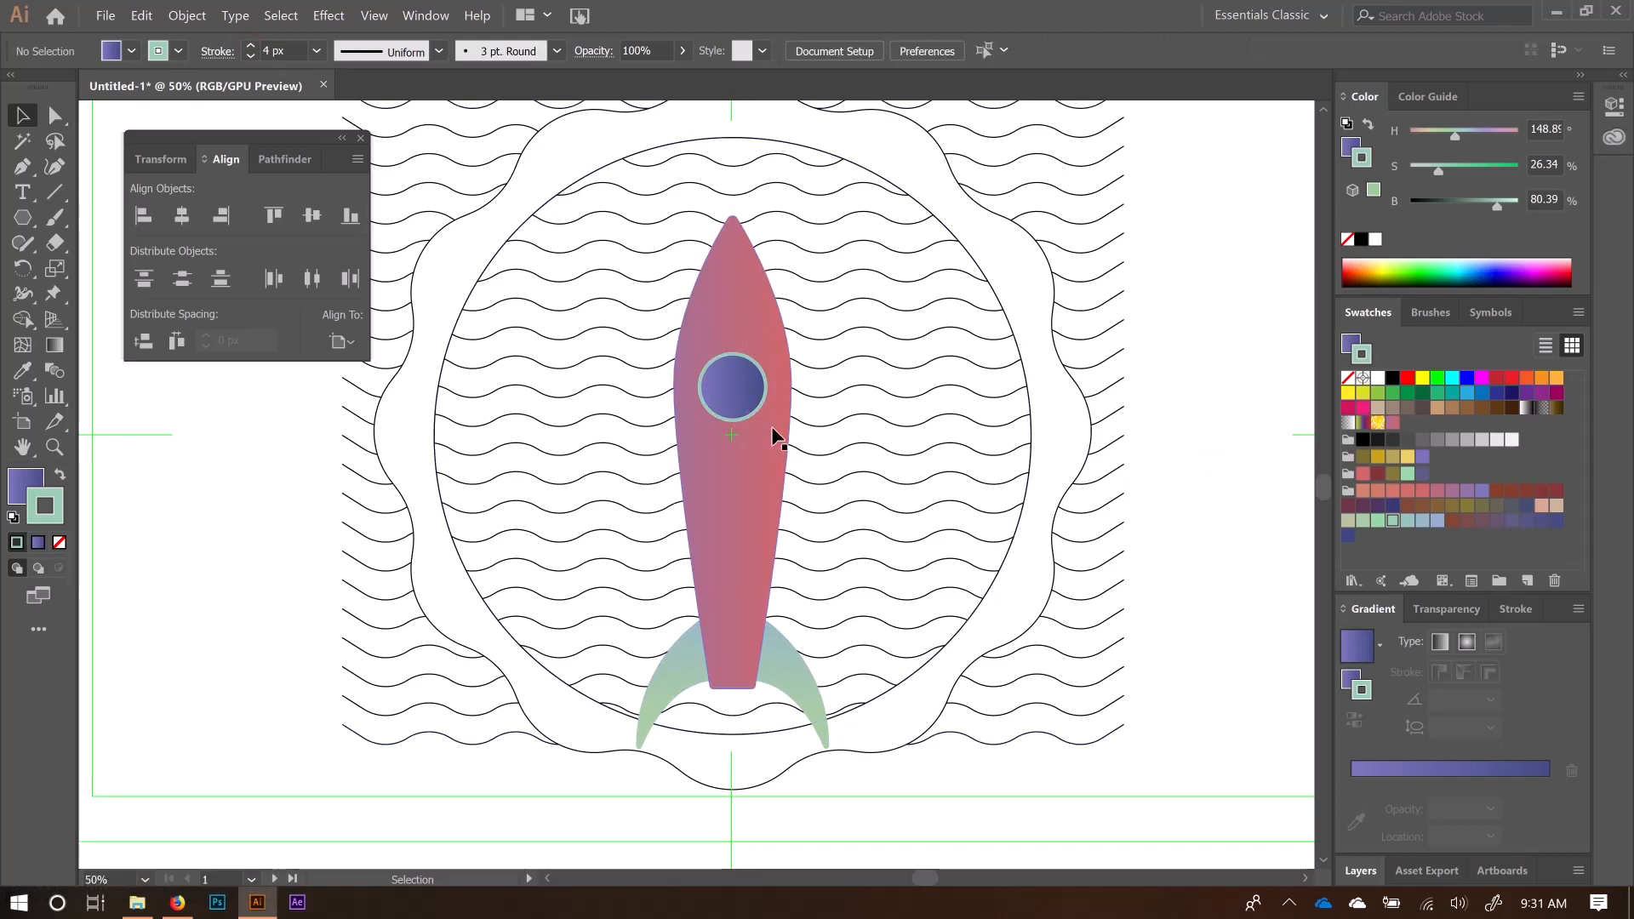
- Draw a closed crescent highlight inside the round window's right edge with the Pen tool and remove its stroke
alt+scroll(779, 375, up, 3)
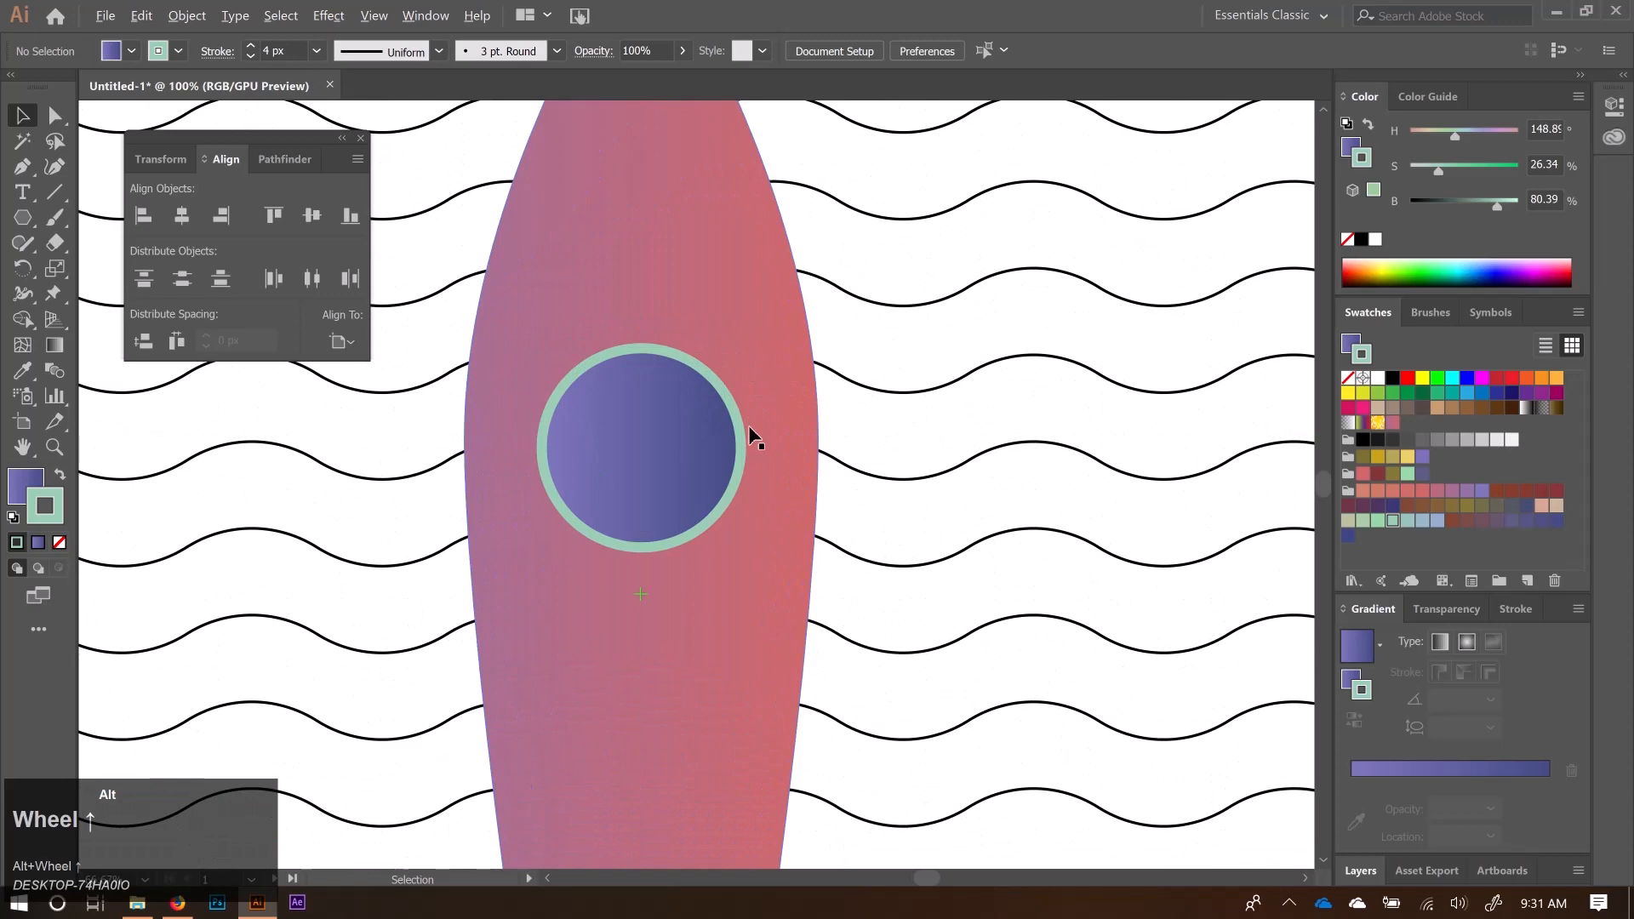
alt+scroll(715, 446, down, 1)
alt+scroll(716, 445, up, 3)
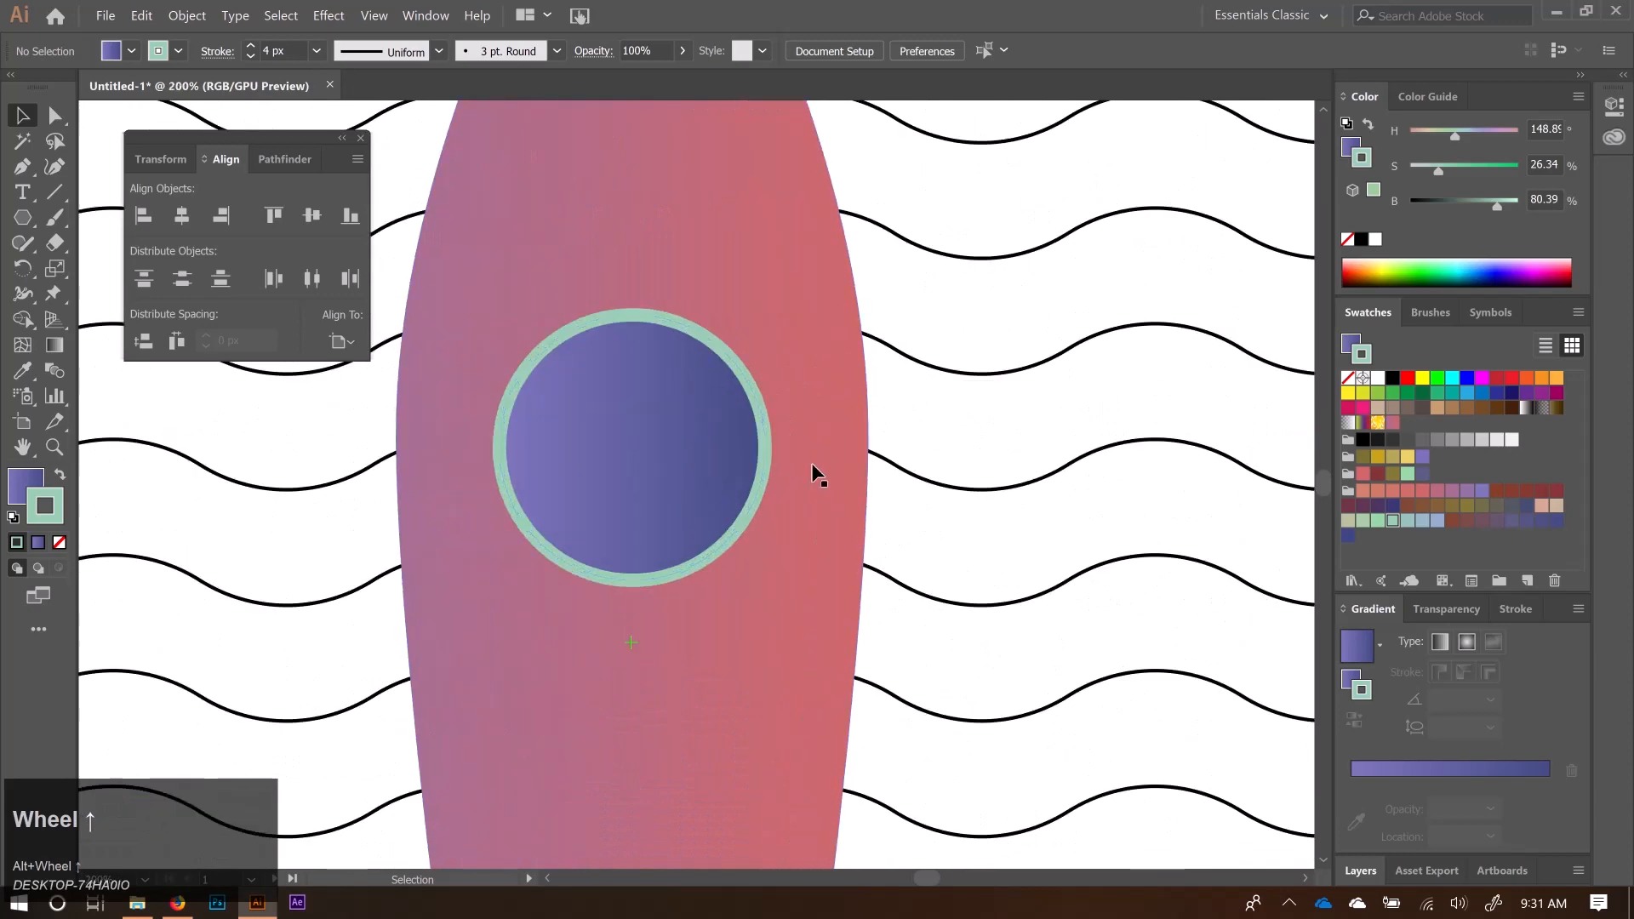
drag(763, 208, 850, 92)
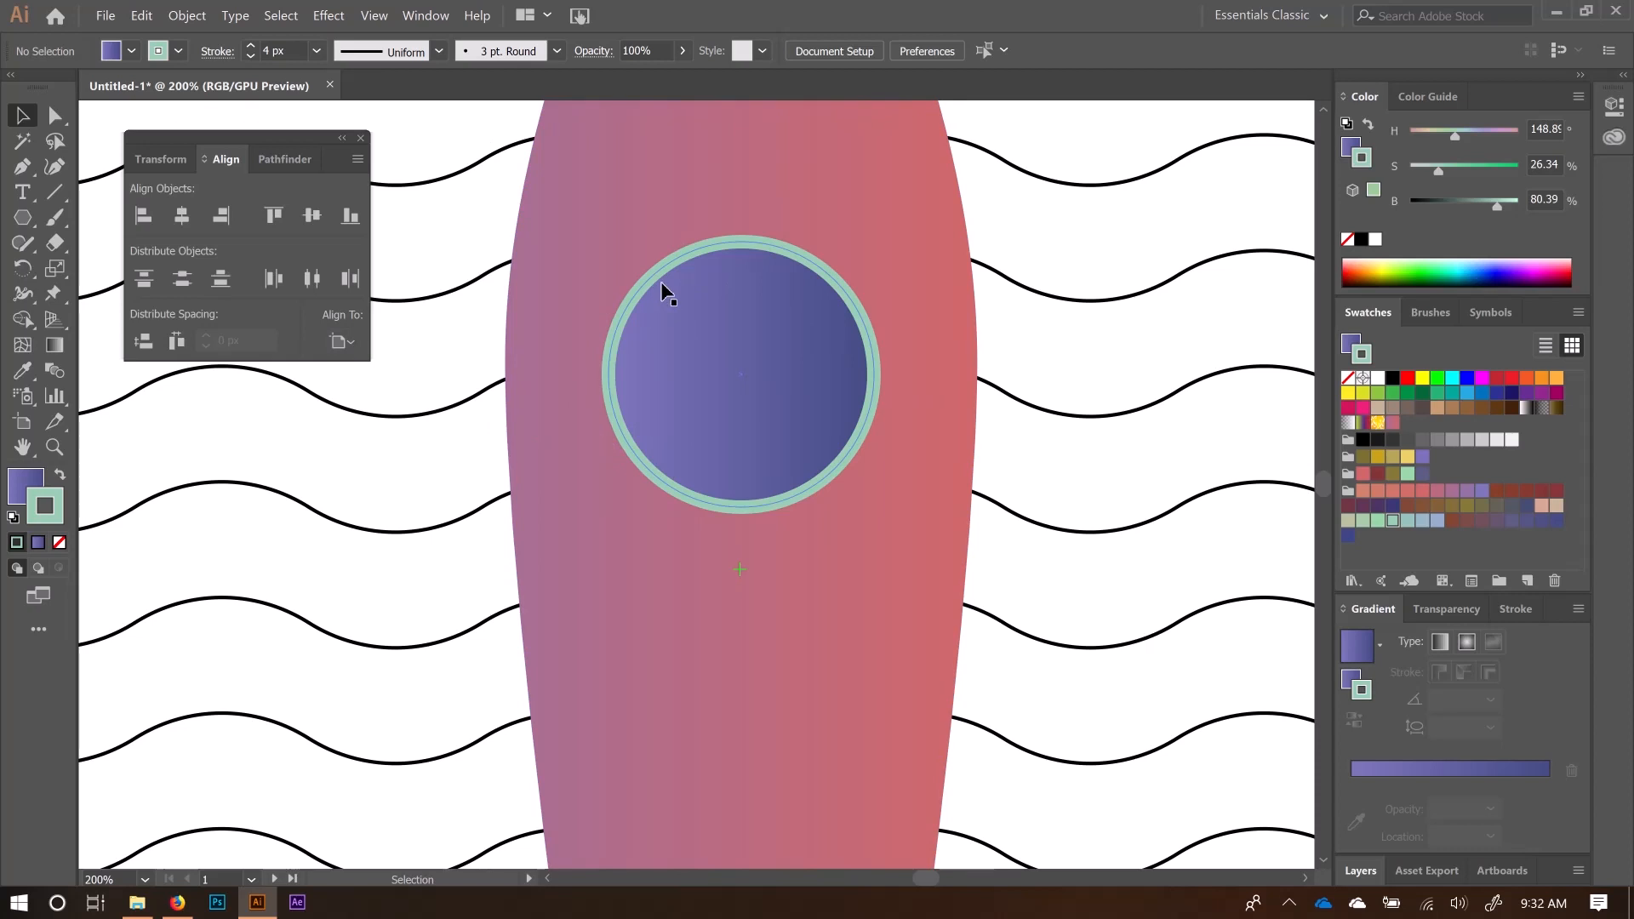
key(p)
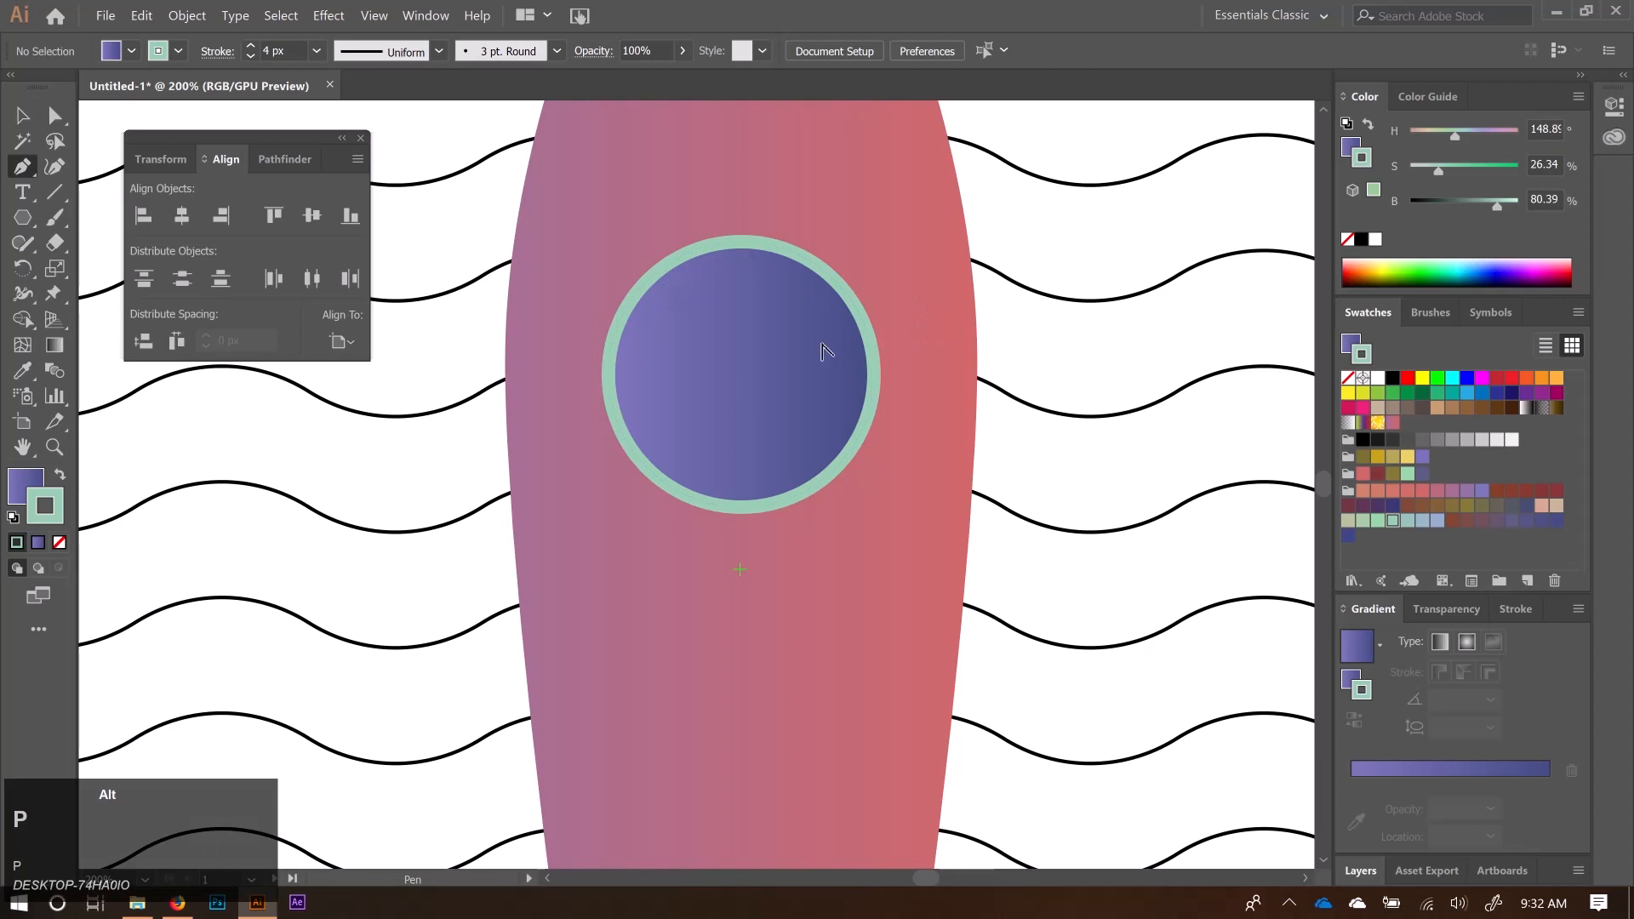
alt+scroll(822, 351, up, 2)
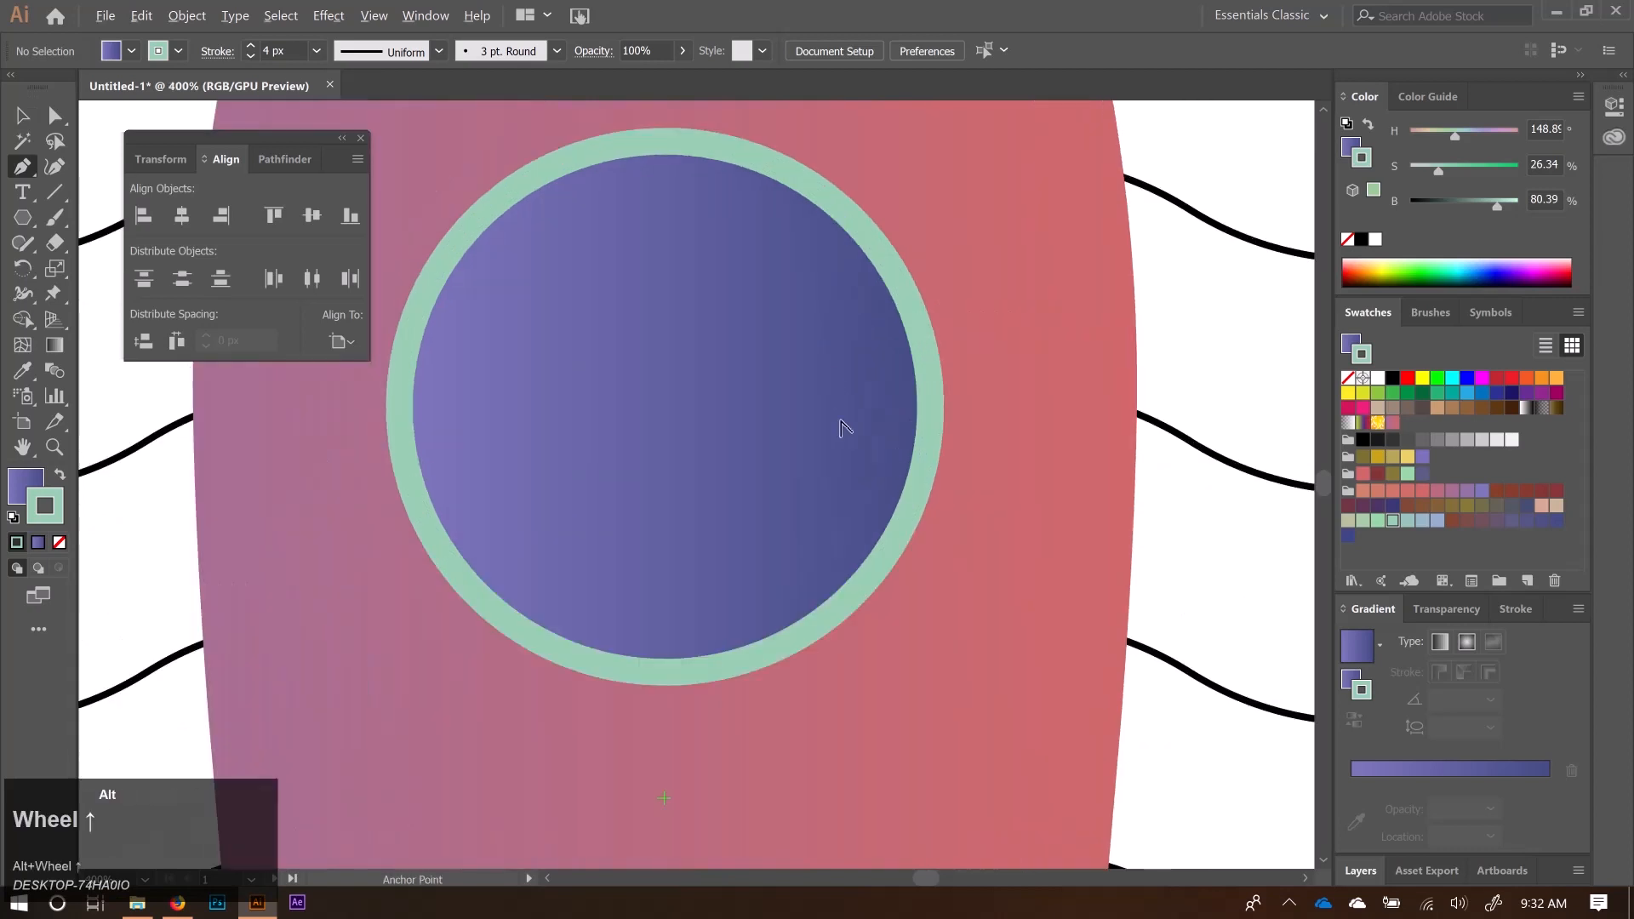
click(665, 167)
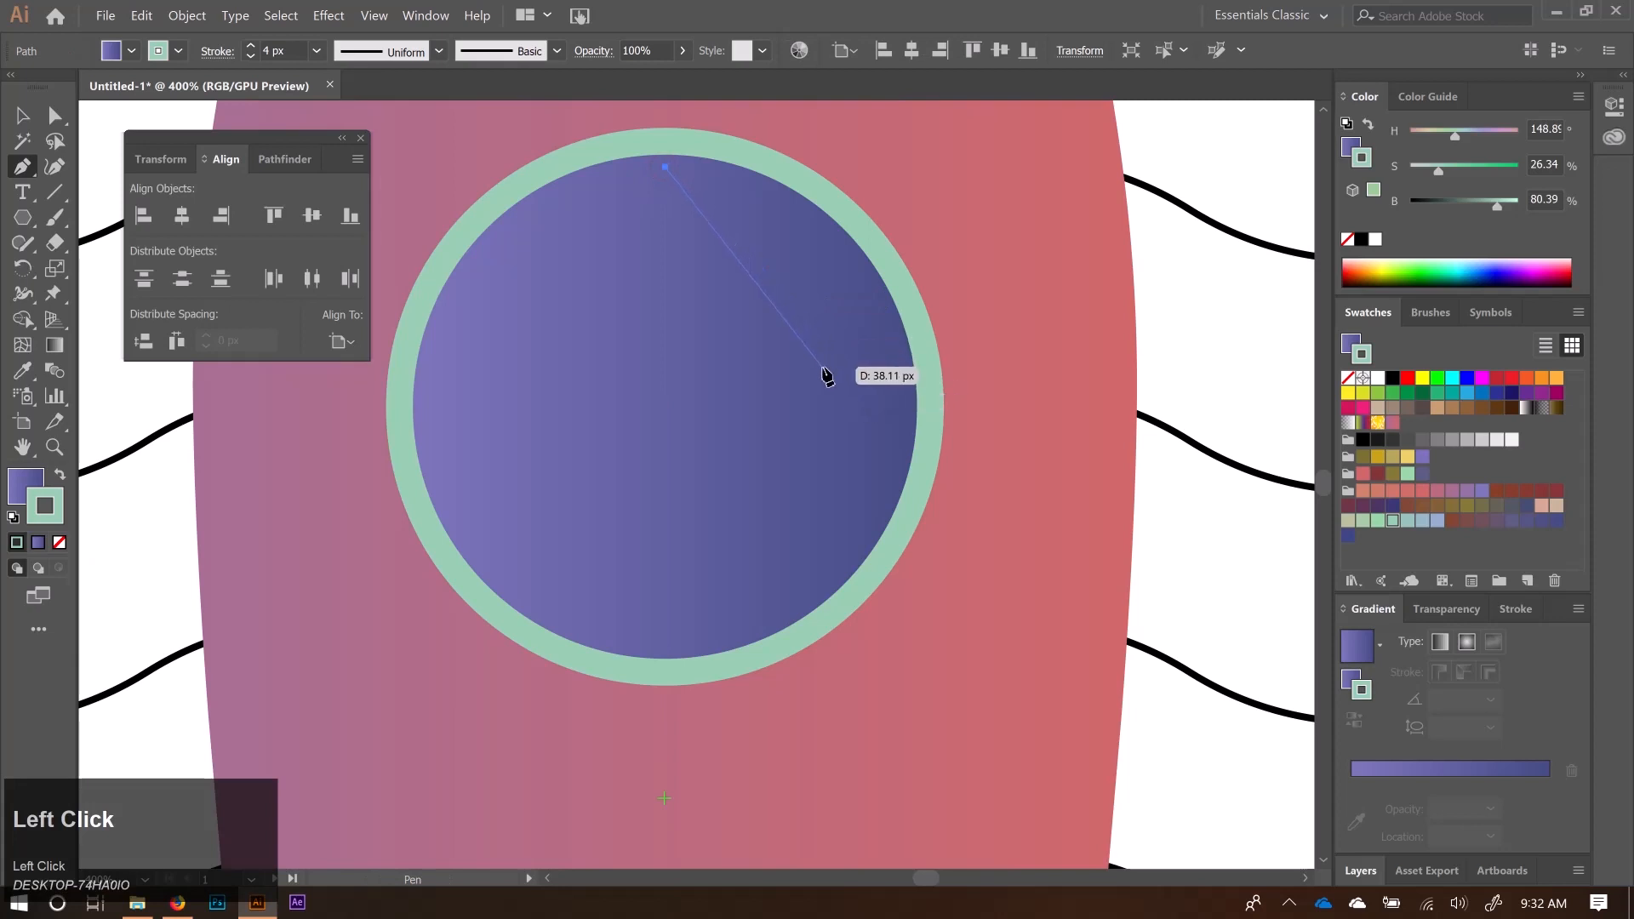
drag(898, 411, 897, 606)
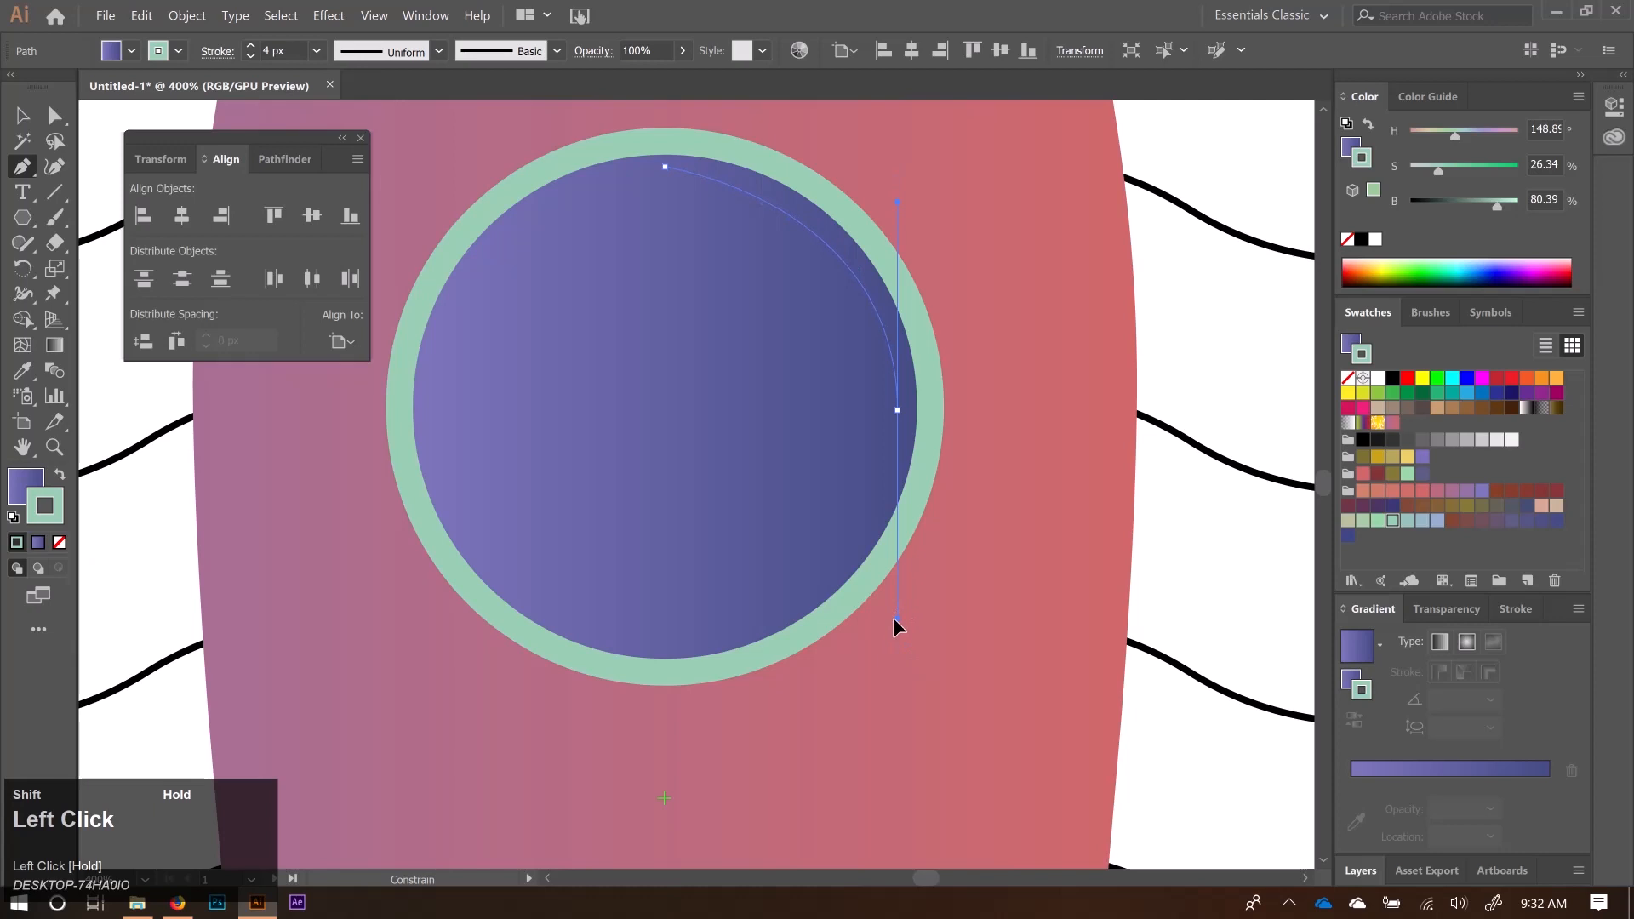
drag(898, 627, 898, 624)
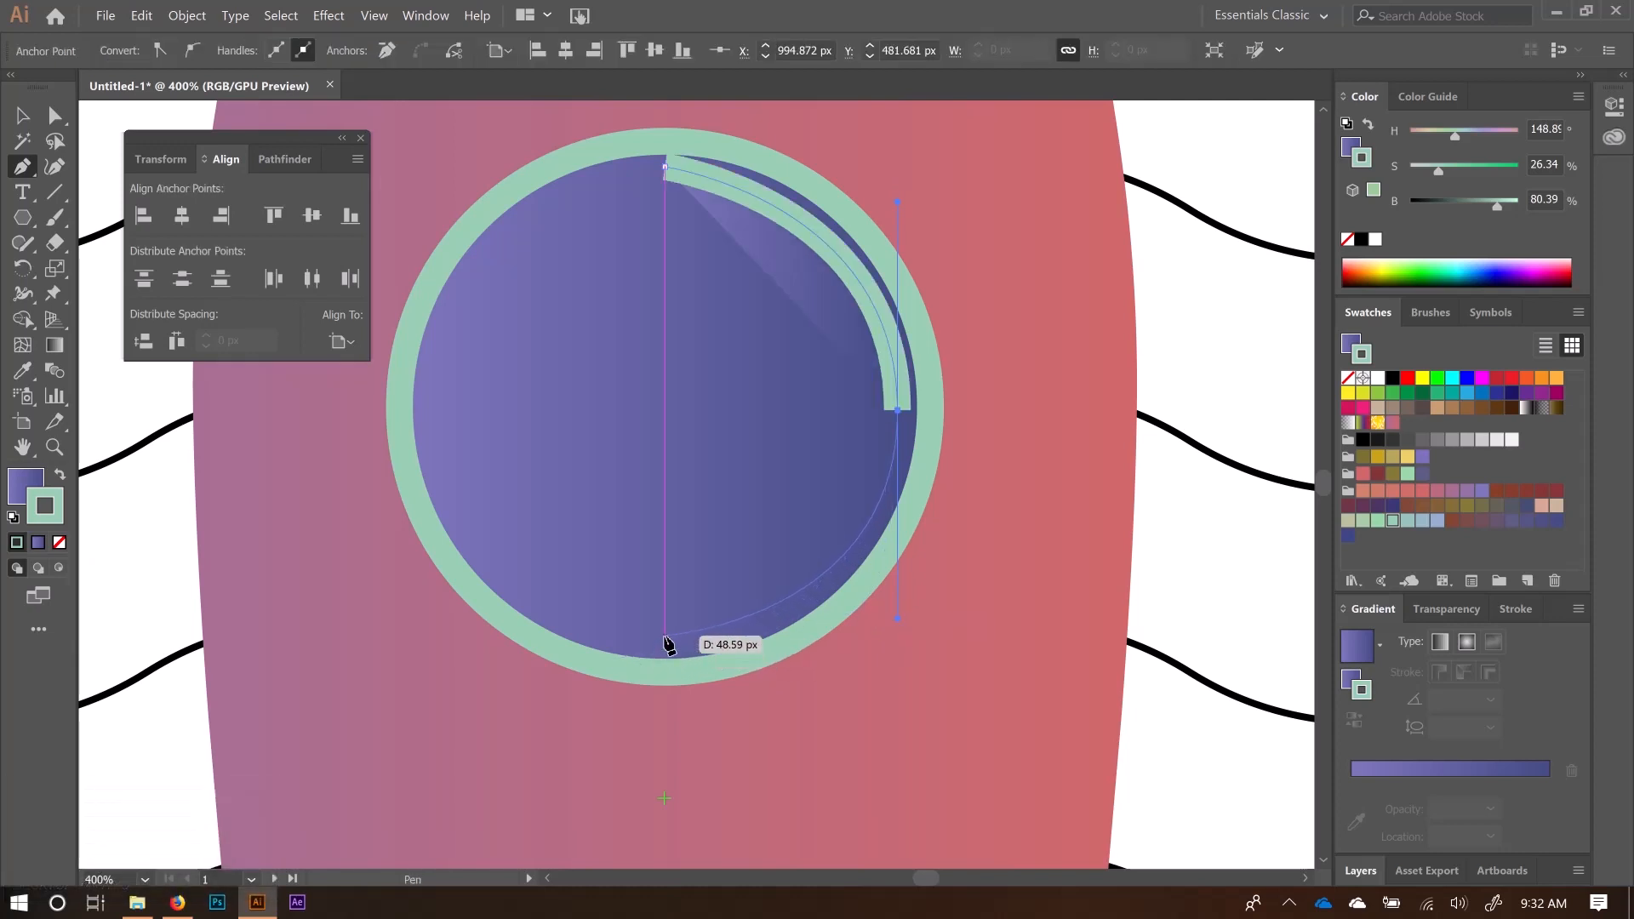
drag(666, 637, 835, 401)
drag(862, 336, 841, 283)
key(space)
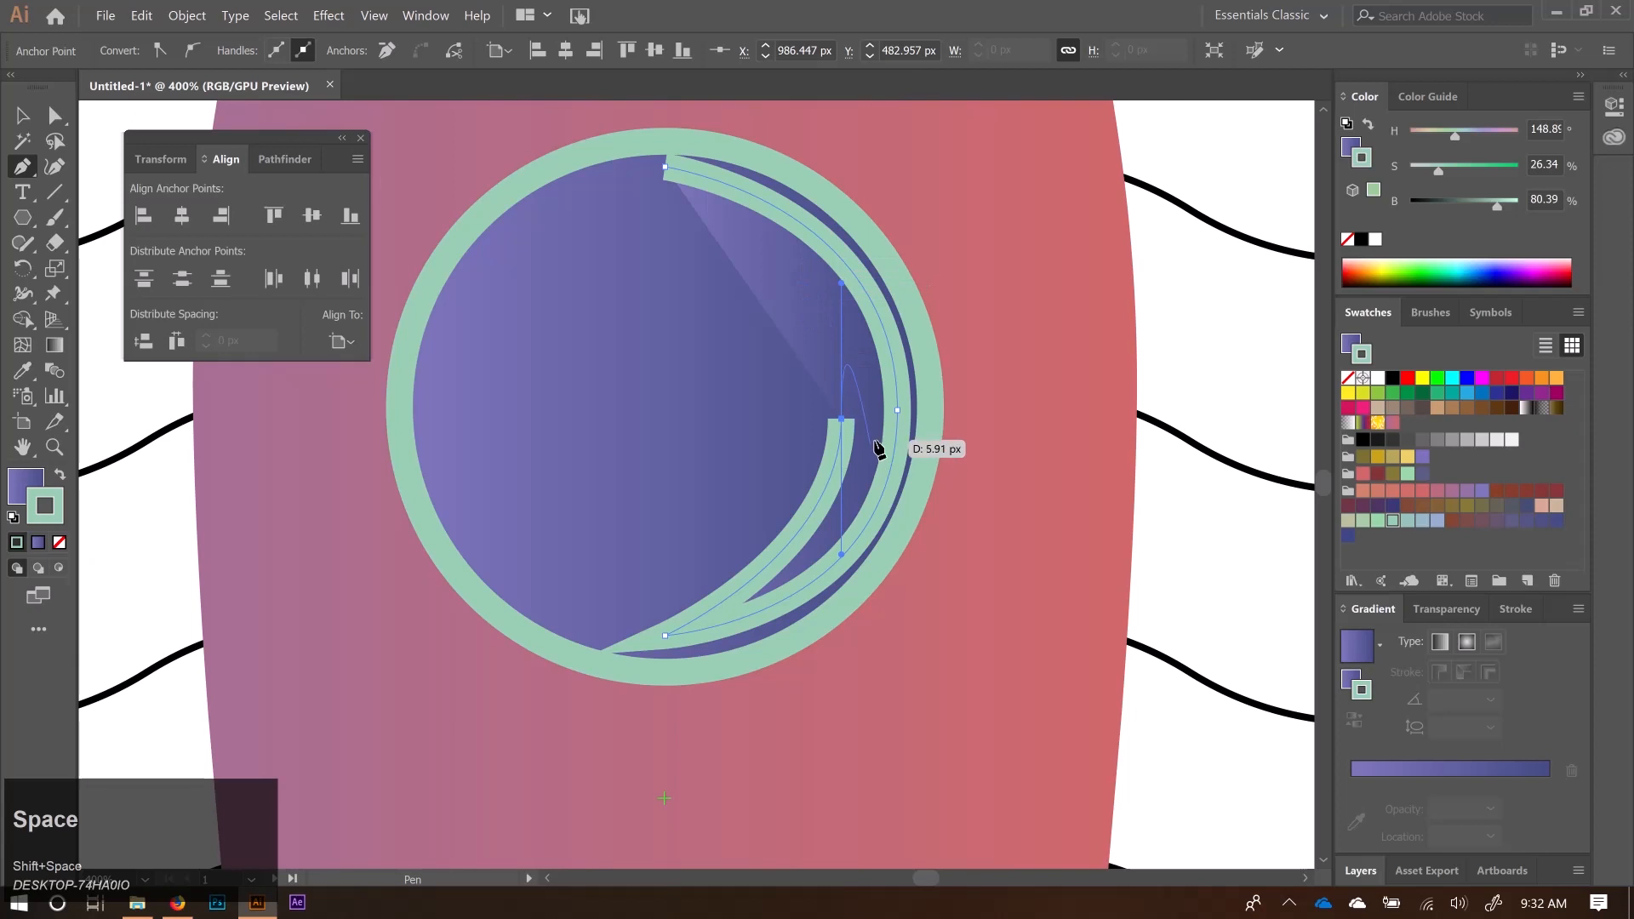
click(666, 167)
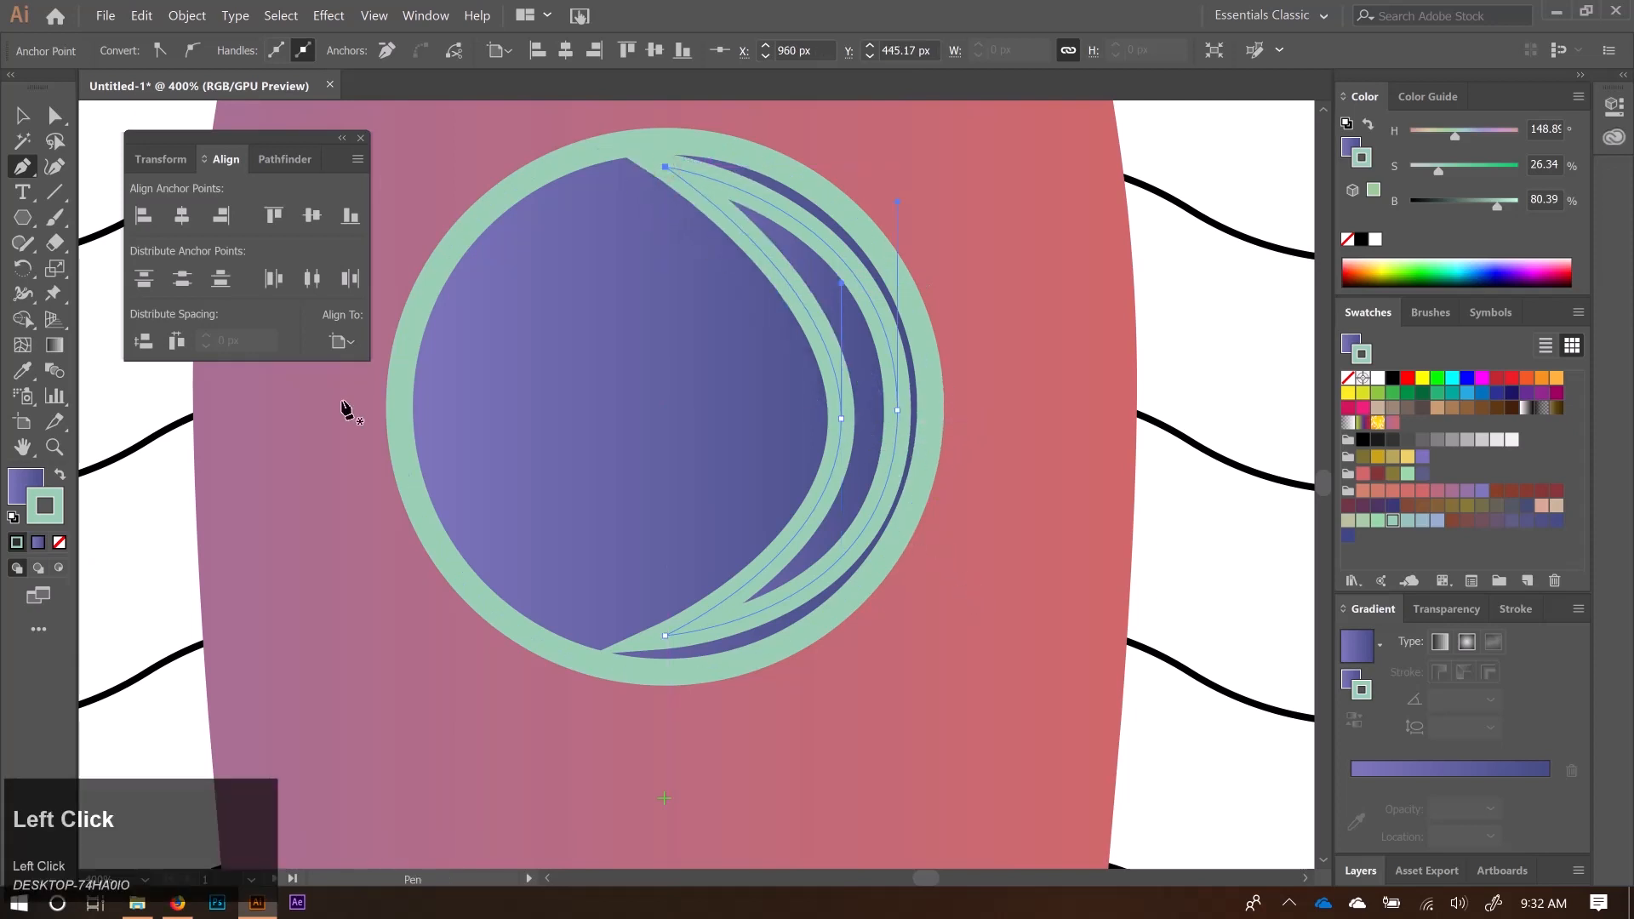
click(60, 544)
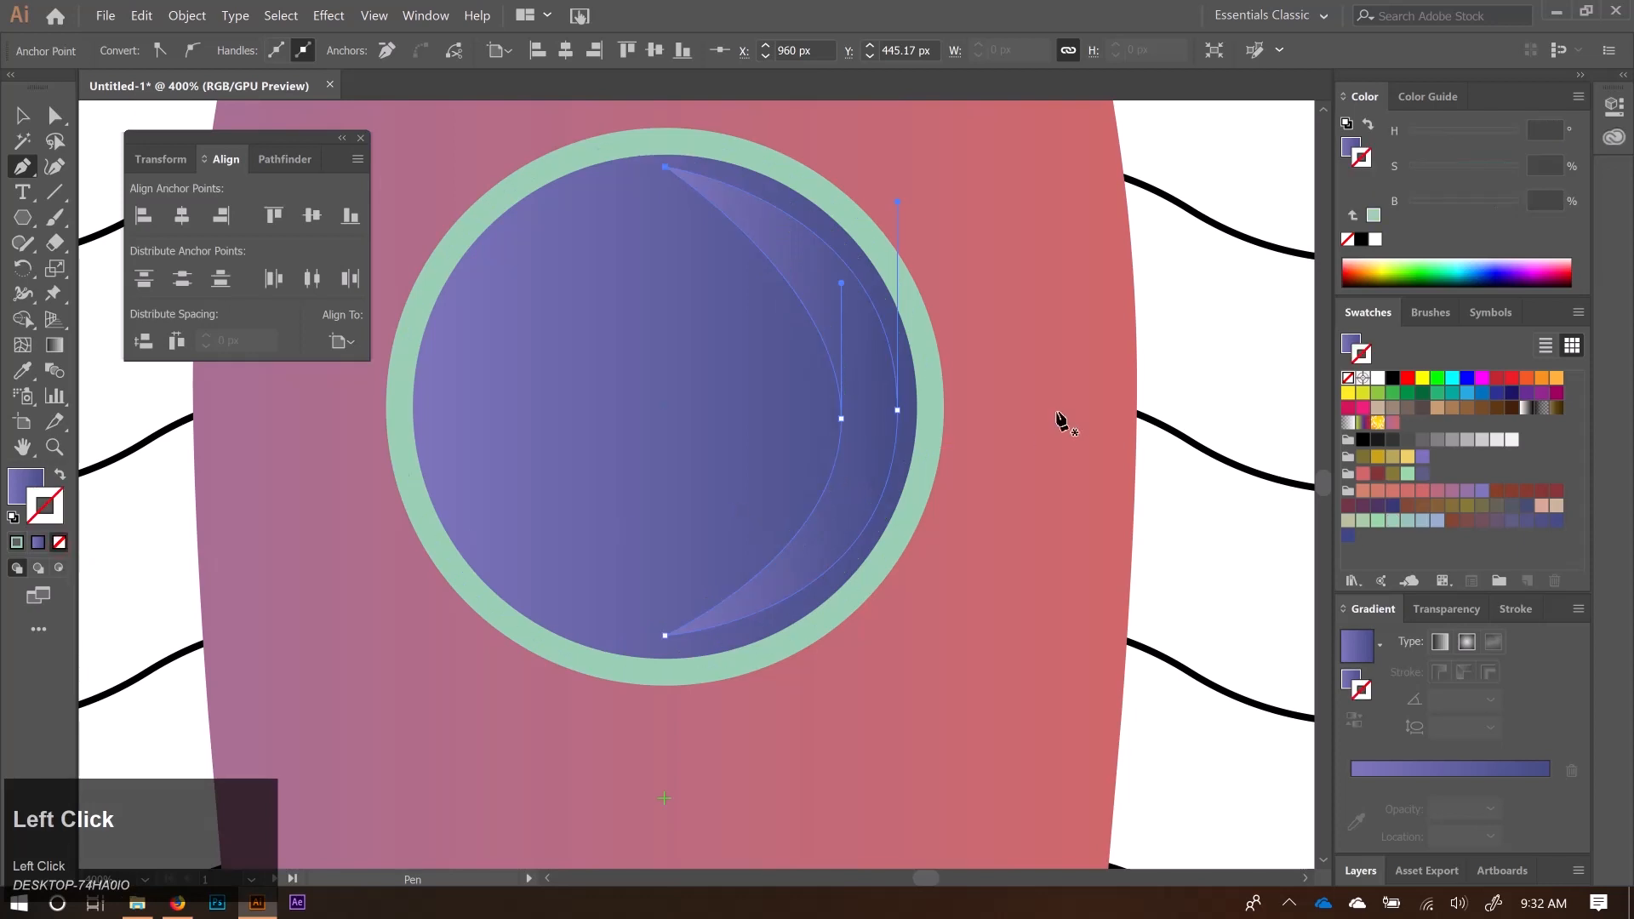
- Adjust the crescent's inner middle anchor to X 986.319 px, Y 481.681 px, level with the outer middle anchor
key(v)
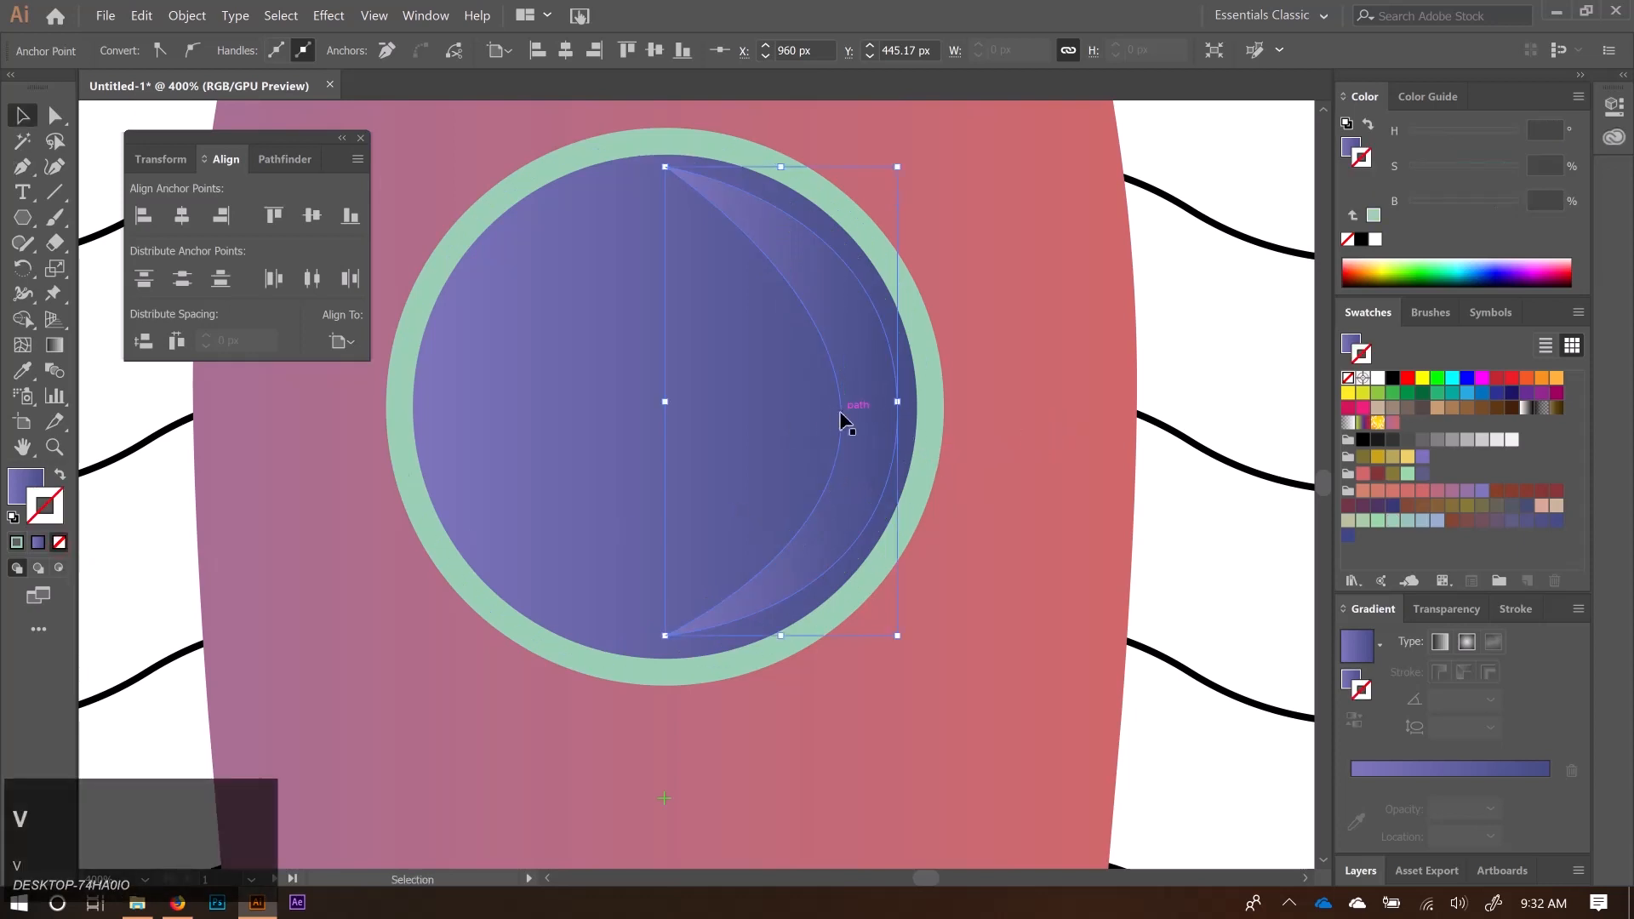
key(a)
click(841, 423)
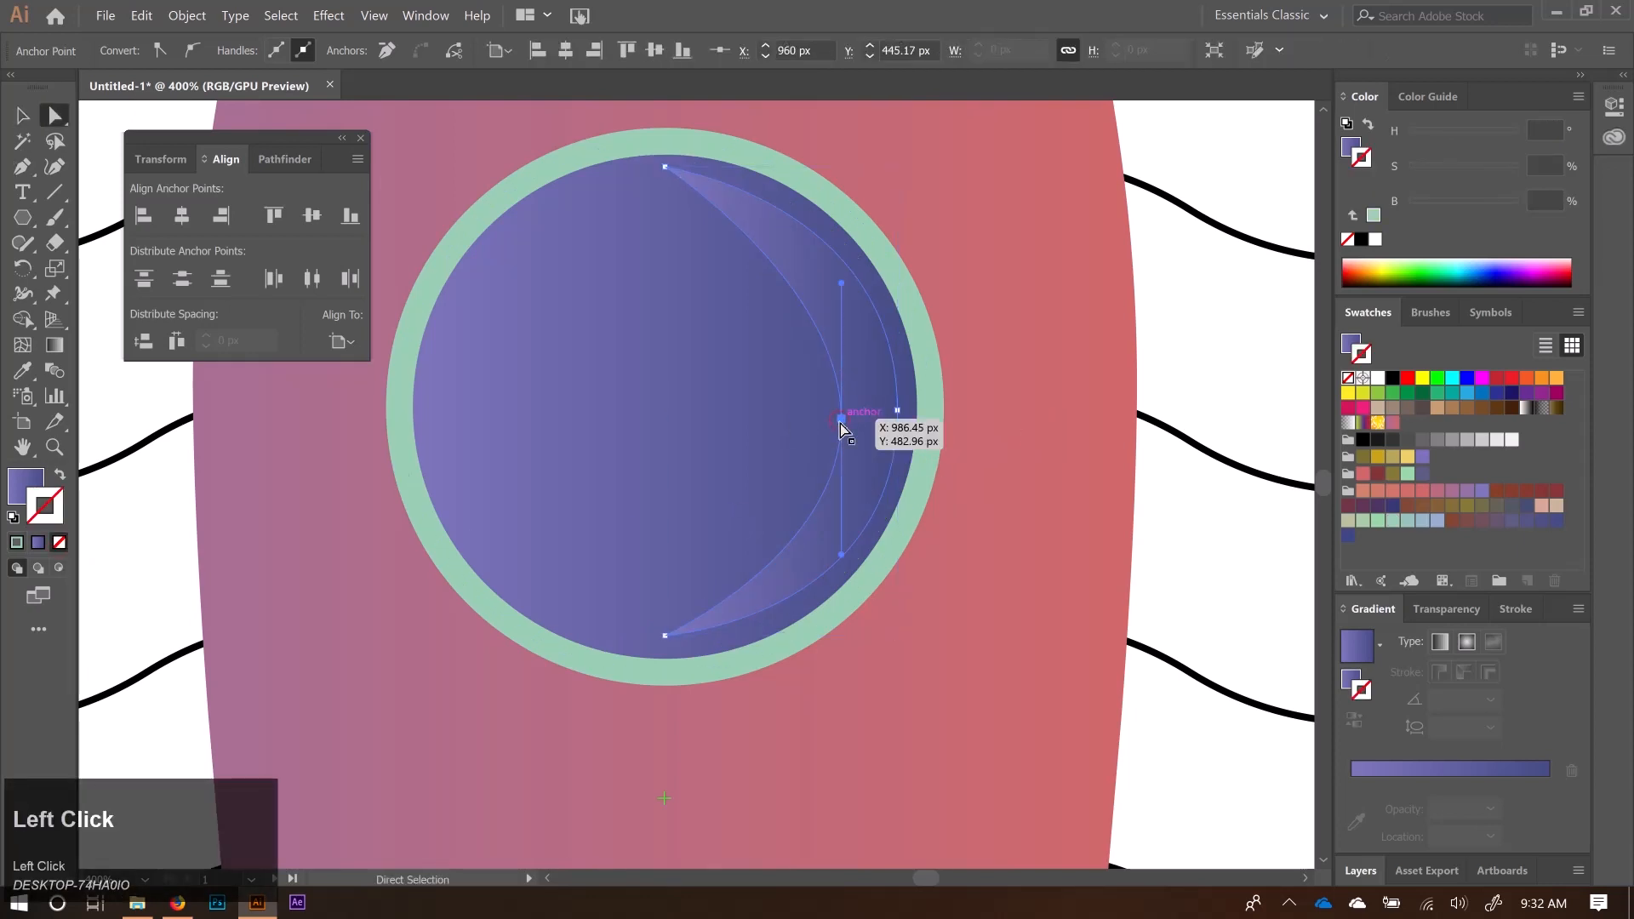
key(Up)
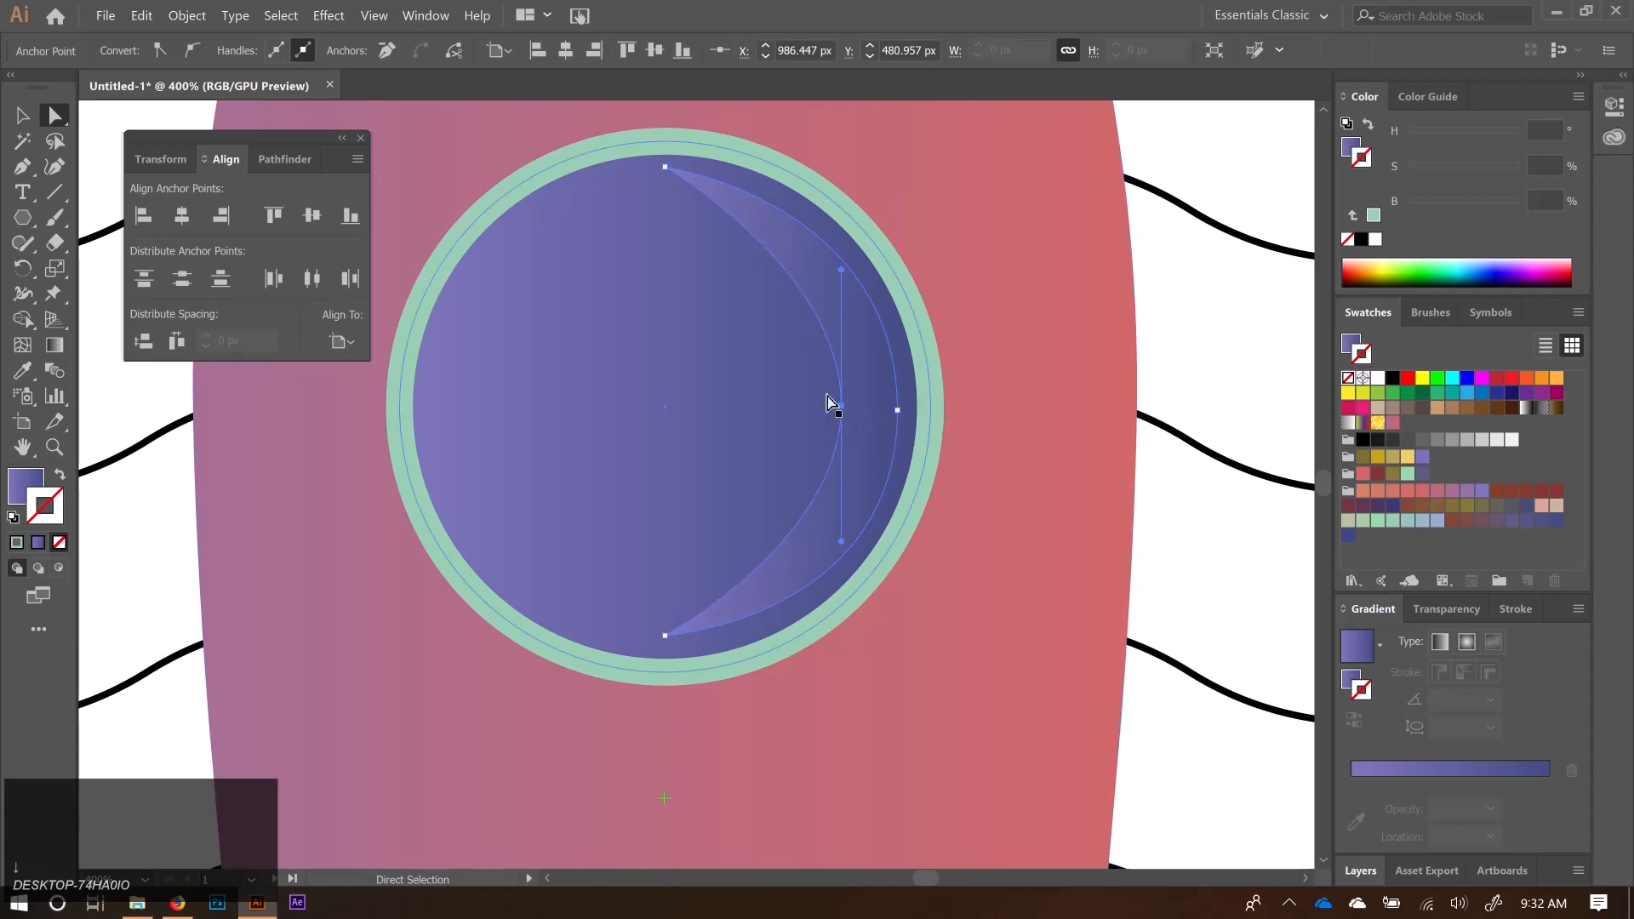
drag(842, 406, 843, 420)
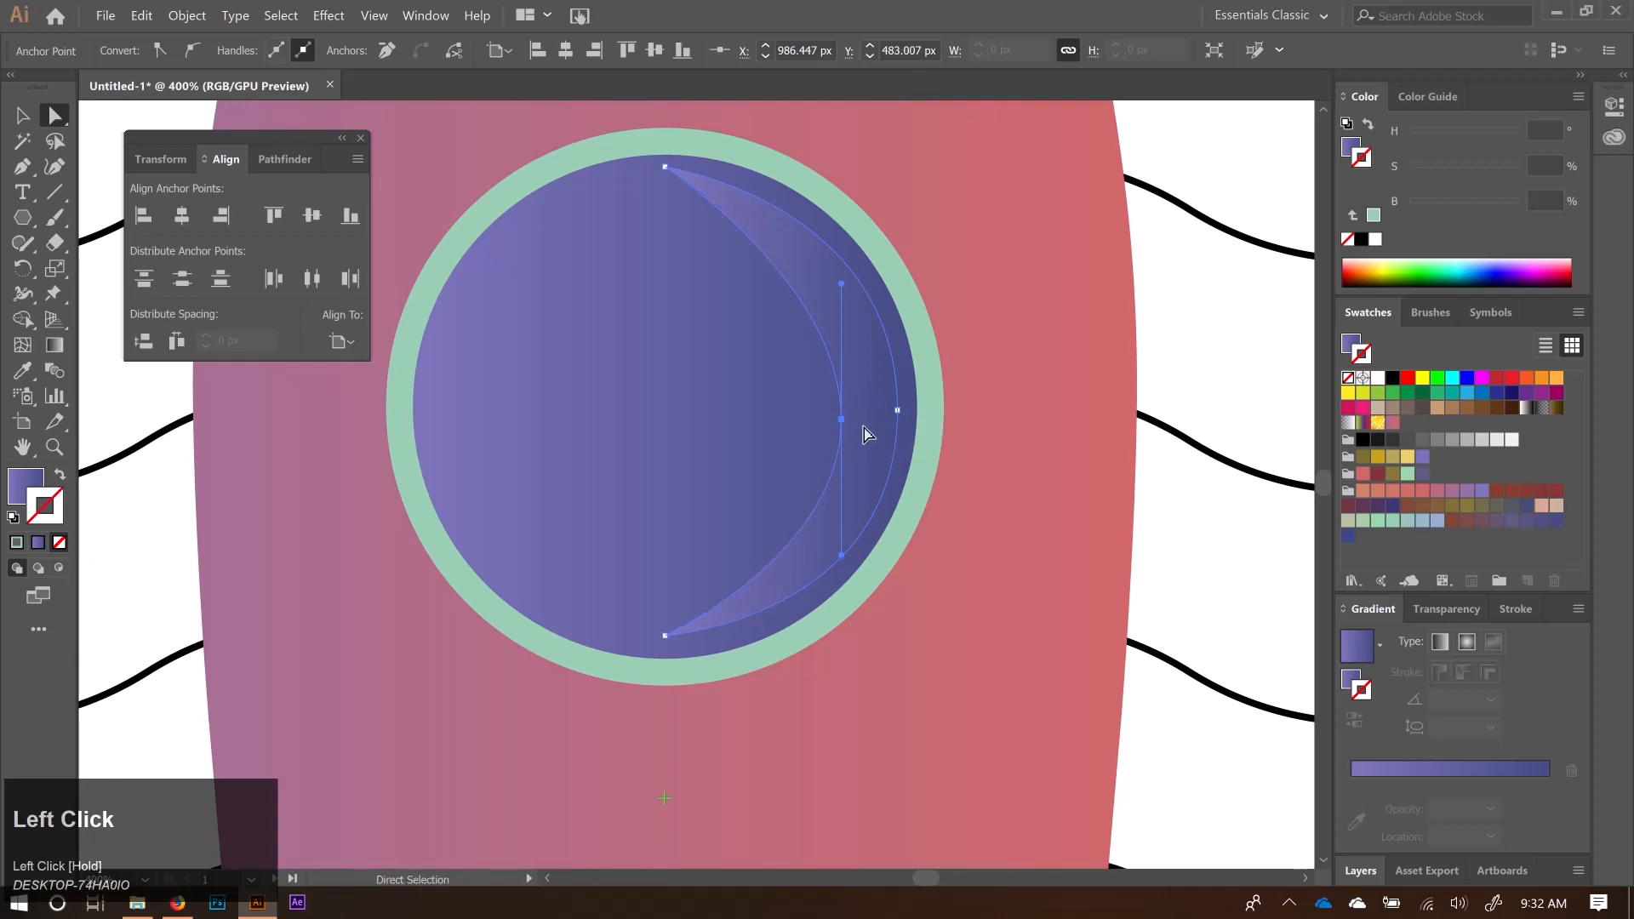
mouse_move(843, 419)
mouse_down()
mouse_move(905, 416)
mouse_move(841, 416)
mouse_up()
click(897, 412)
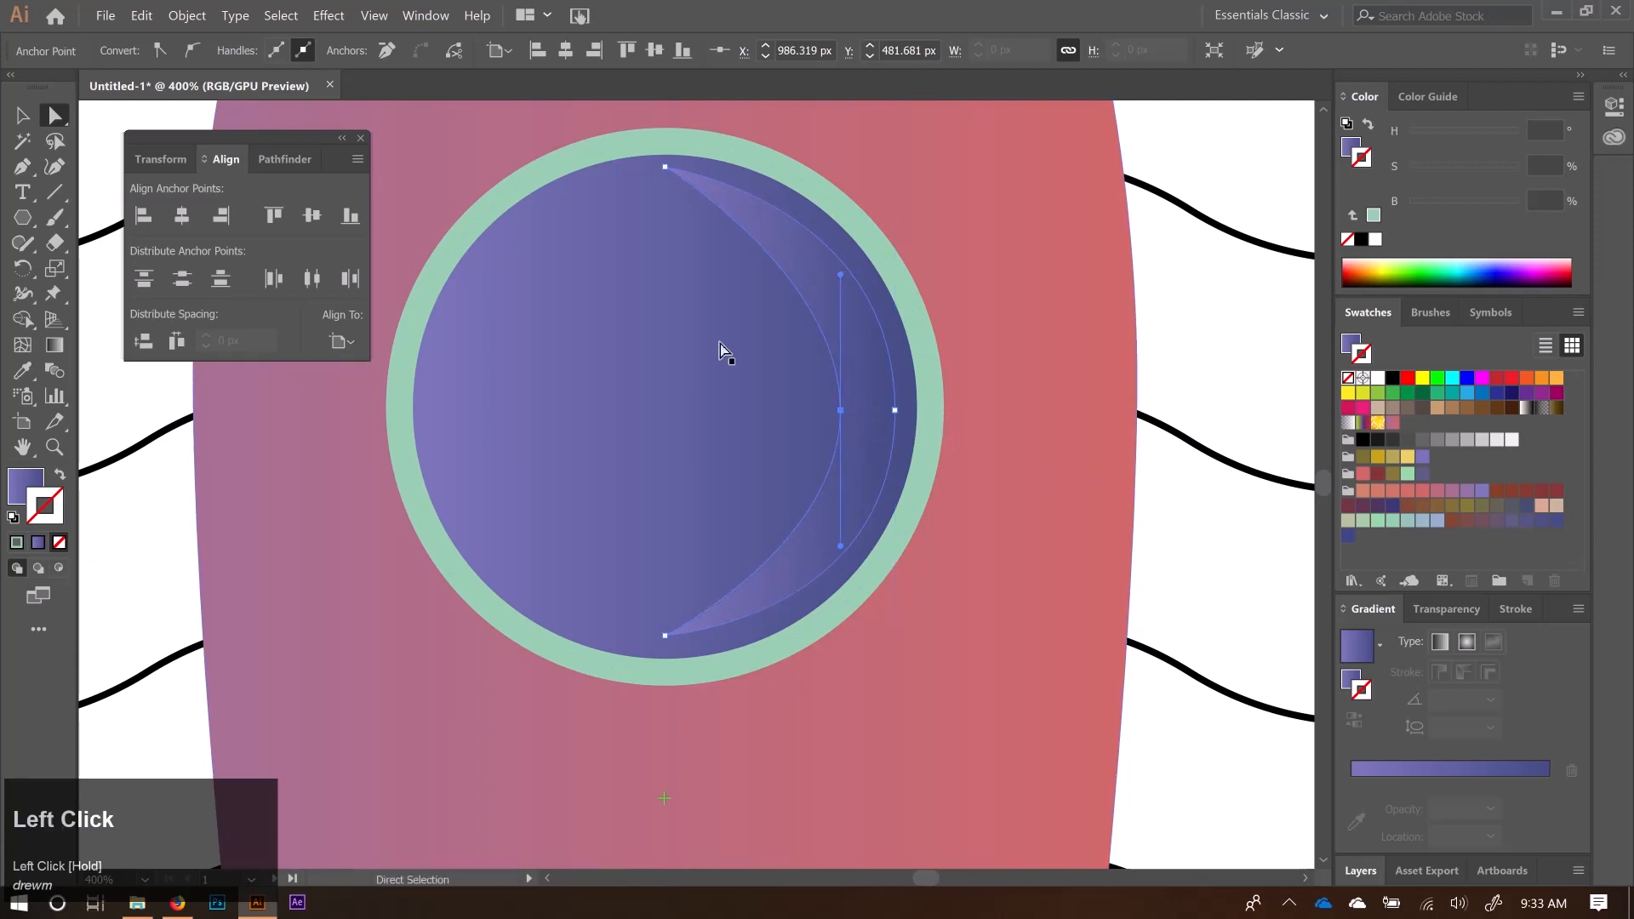
- Round the crescent's upper and lower tips together with a corner radius of about 1.54 px
click(666, 174)
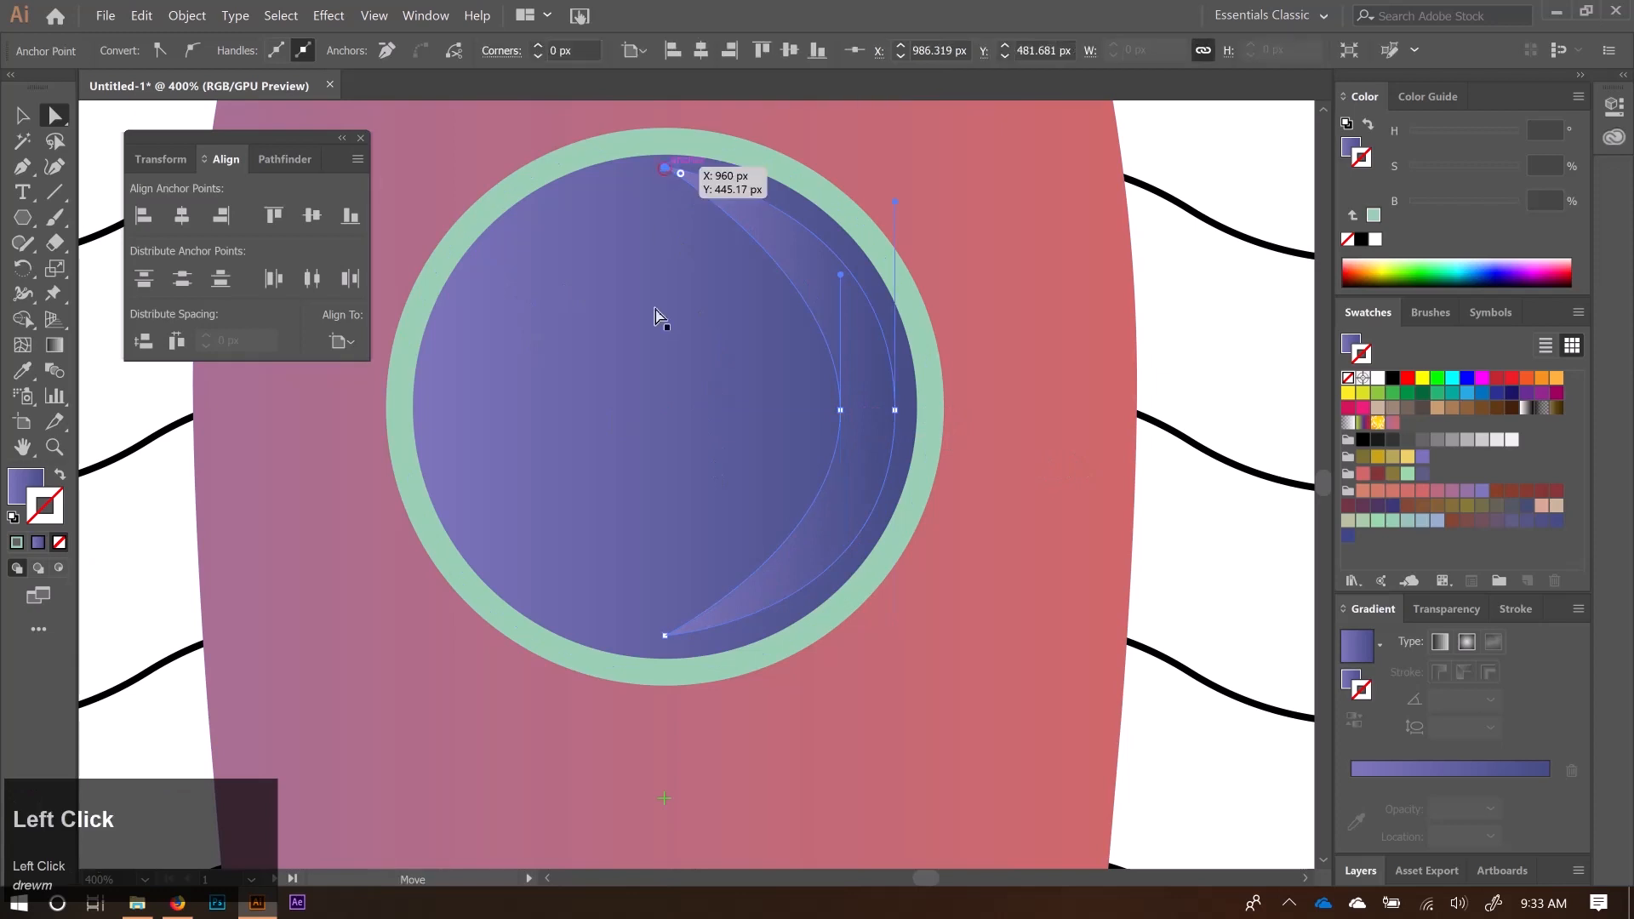
shift+click(665, 636)
drag(682, 634, 722, 614)
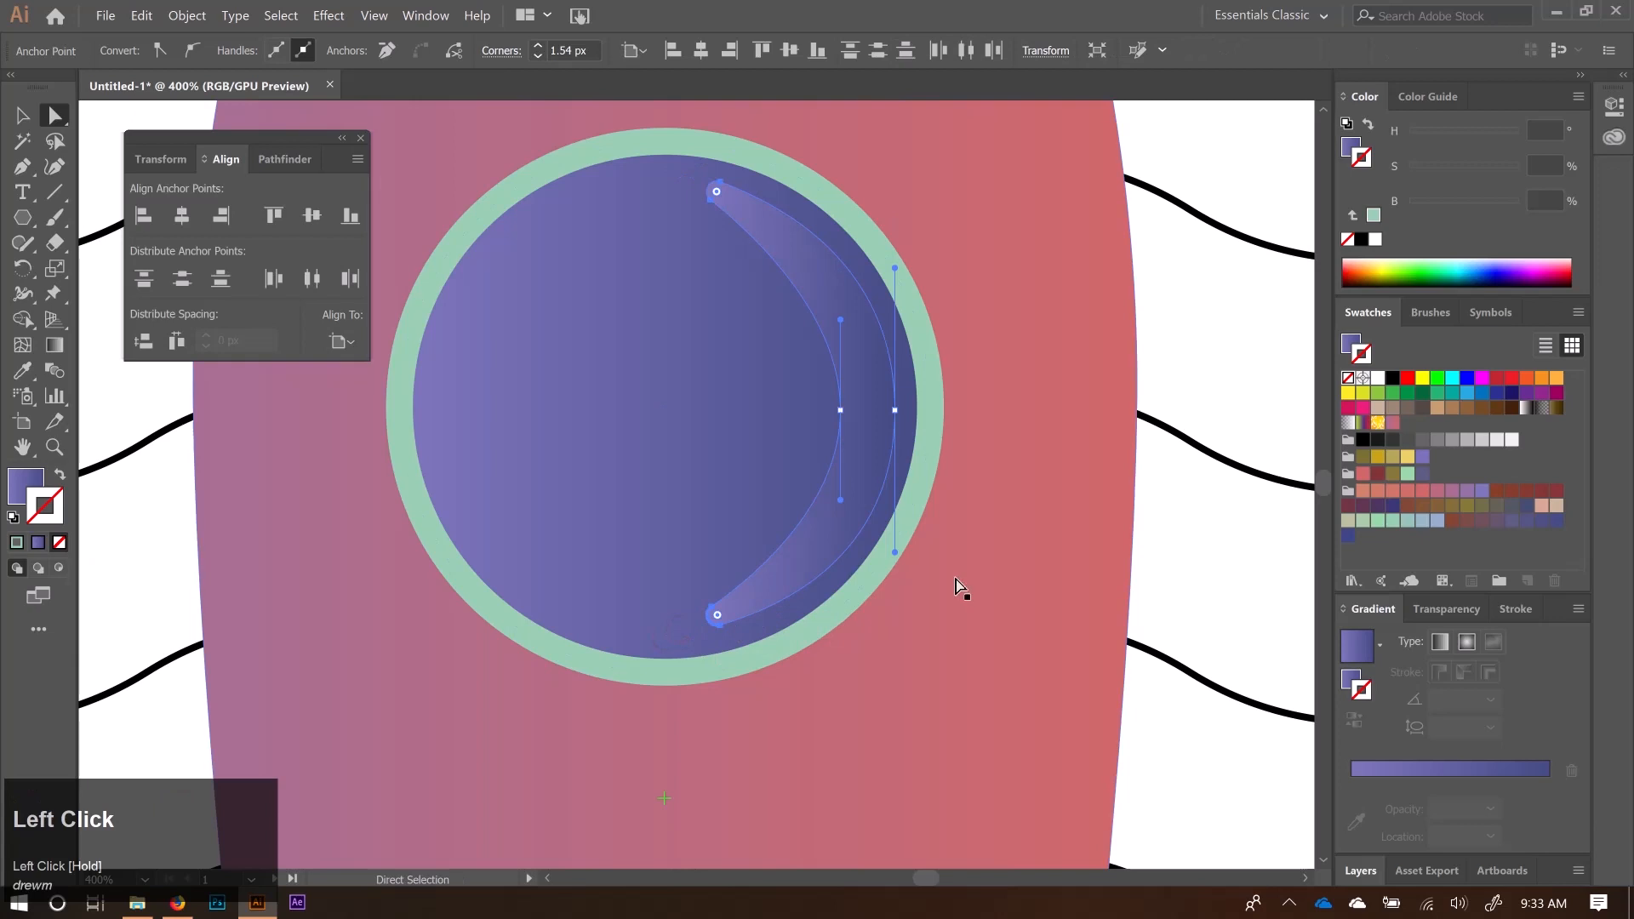
click(894, 410)
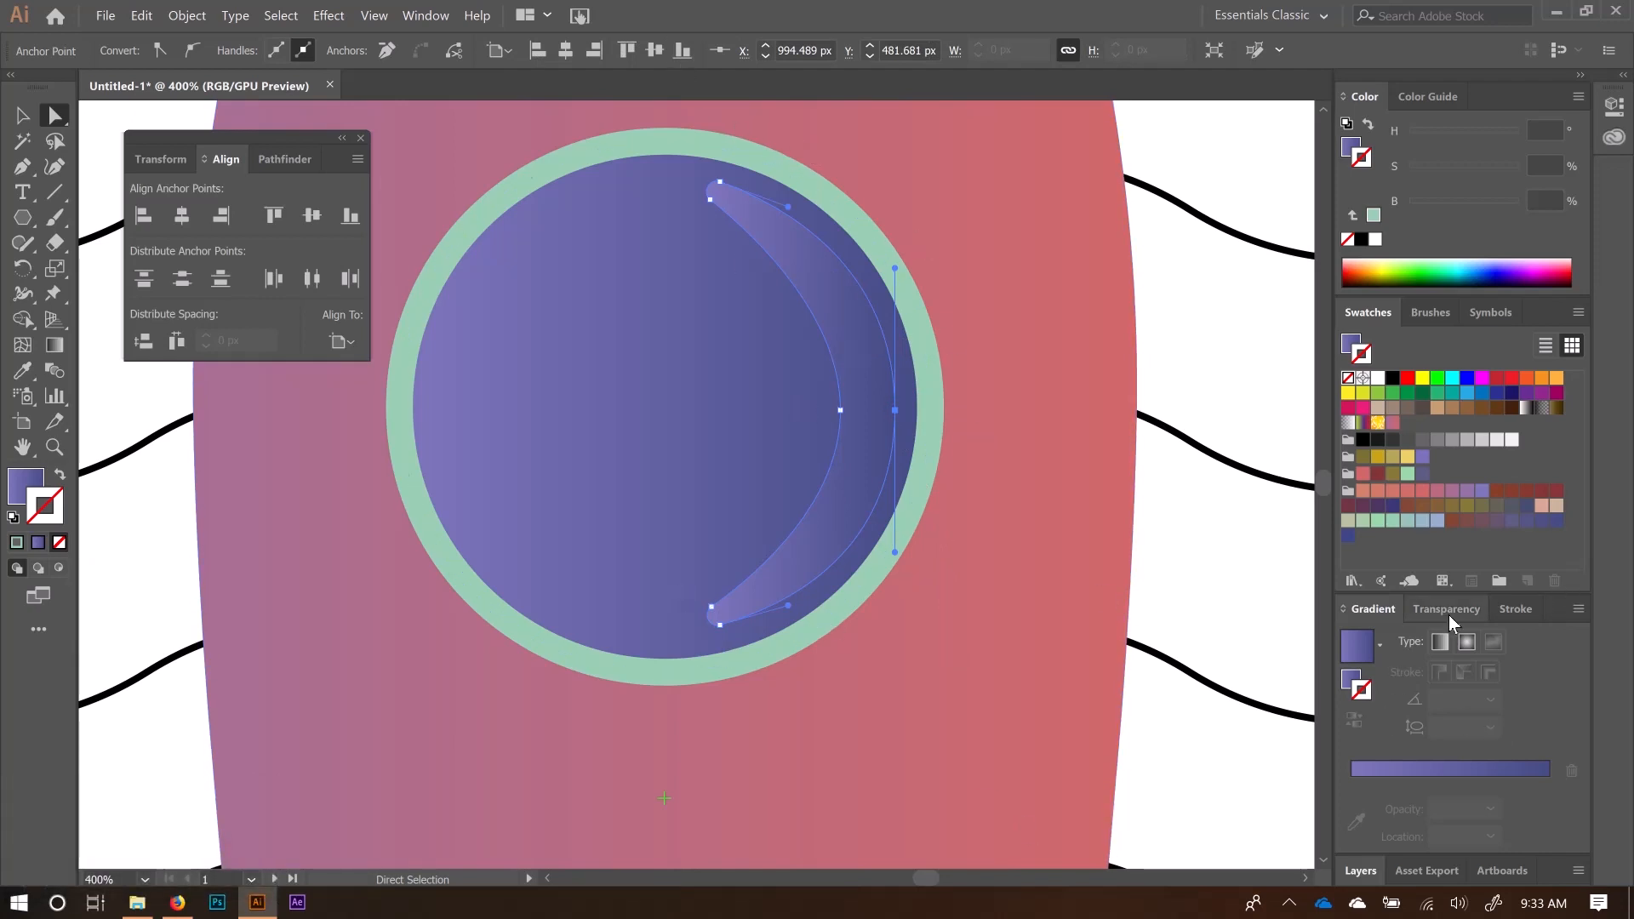
- Set the crescent highlight's blend mode to Screen and its opacity to 47%, and deselect it
click(22, 115)
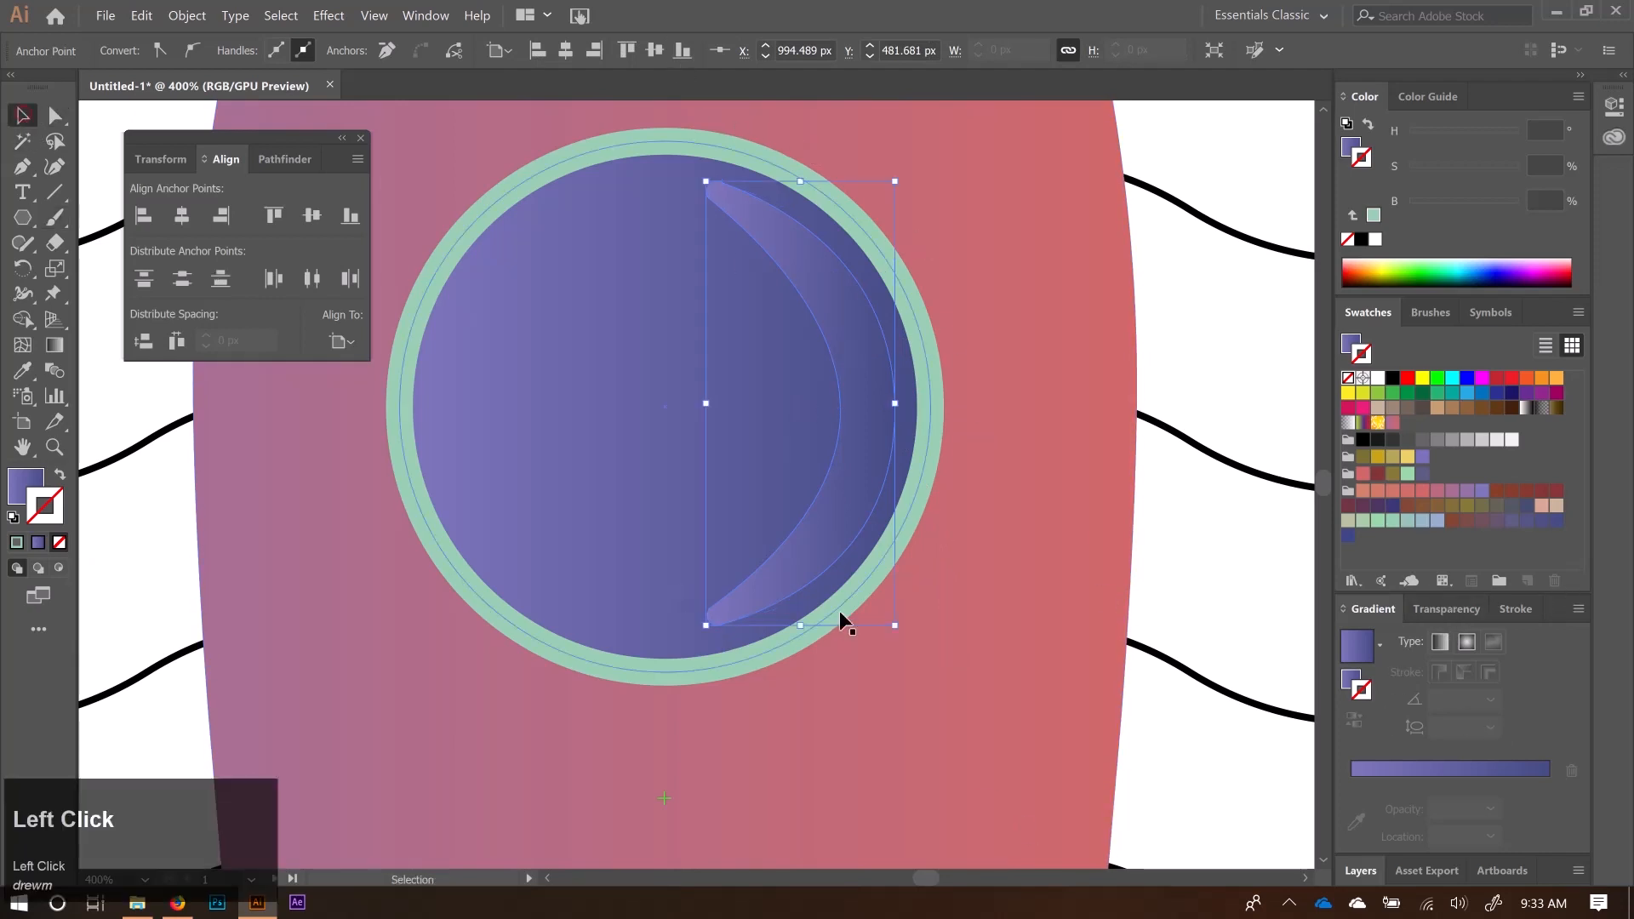
click(1454, 619)
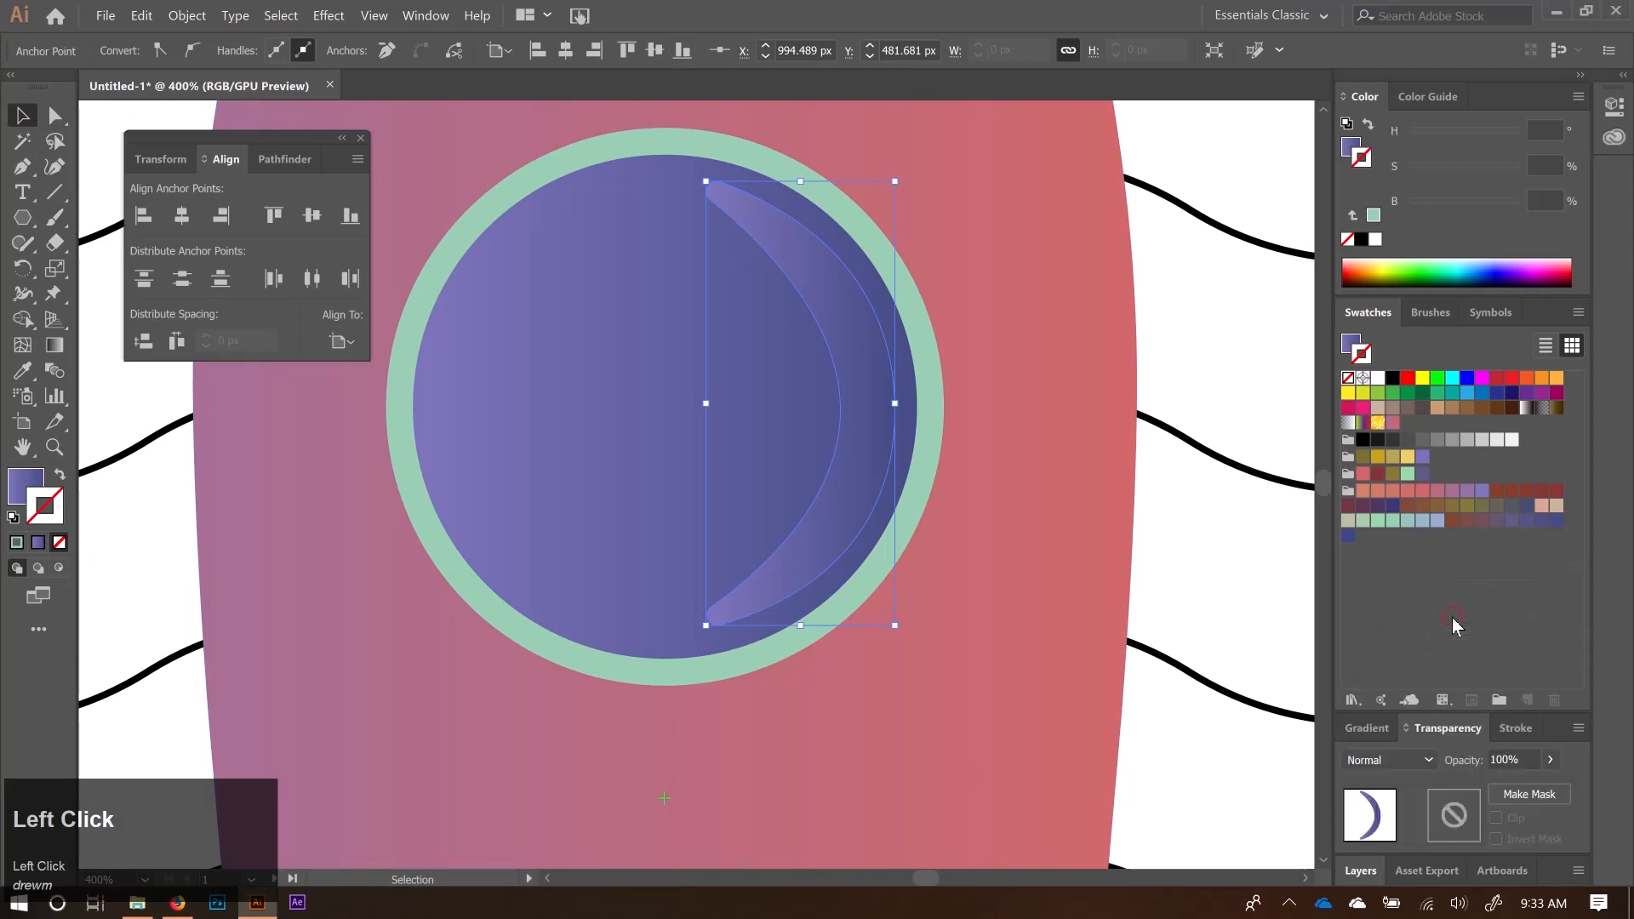
click(1427, 765)
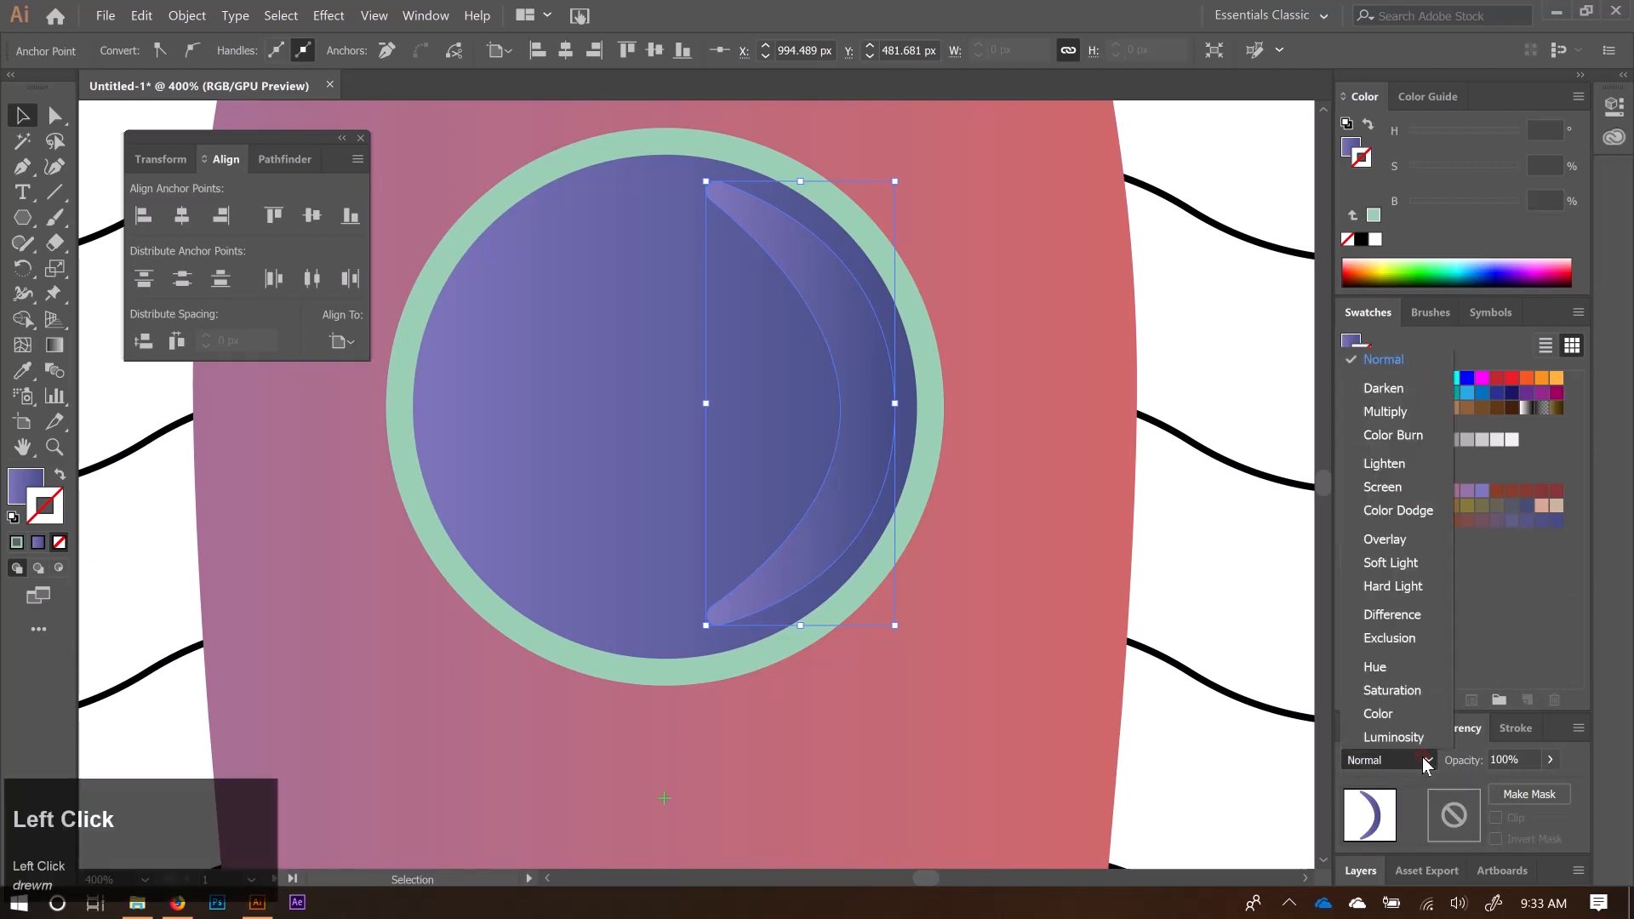
click(1383, 489)
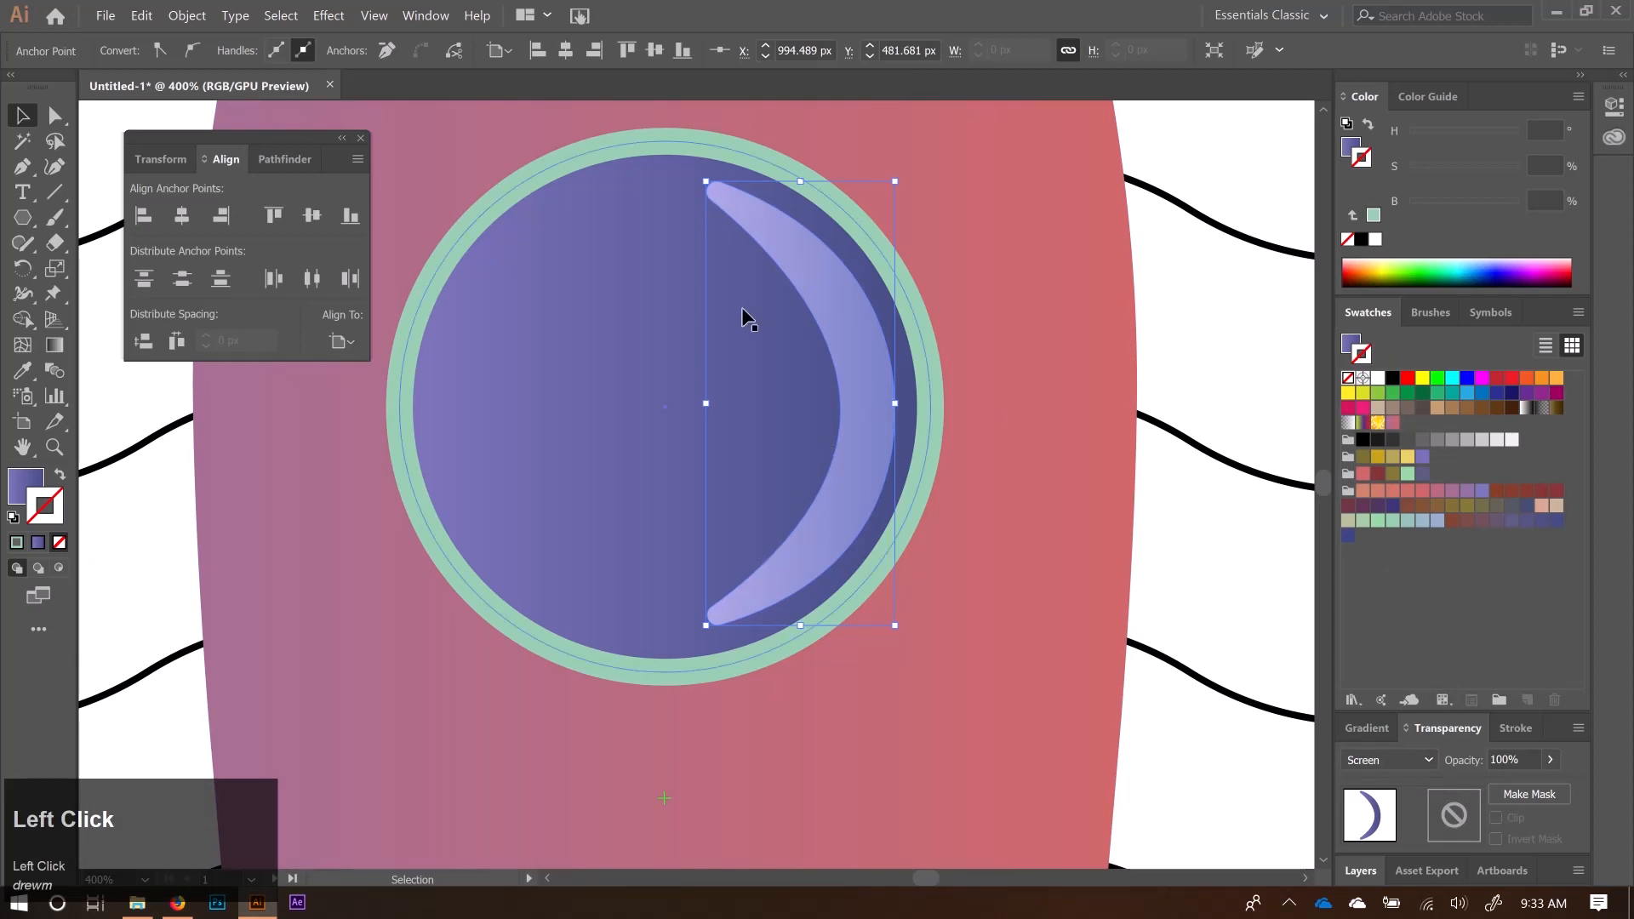
click(1551, 759)
click(1494, 790)
drag(1506, 791, 1506, 792)
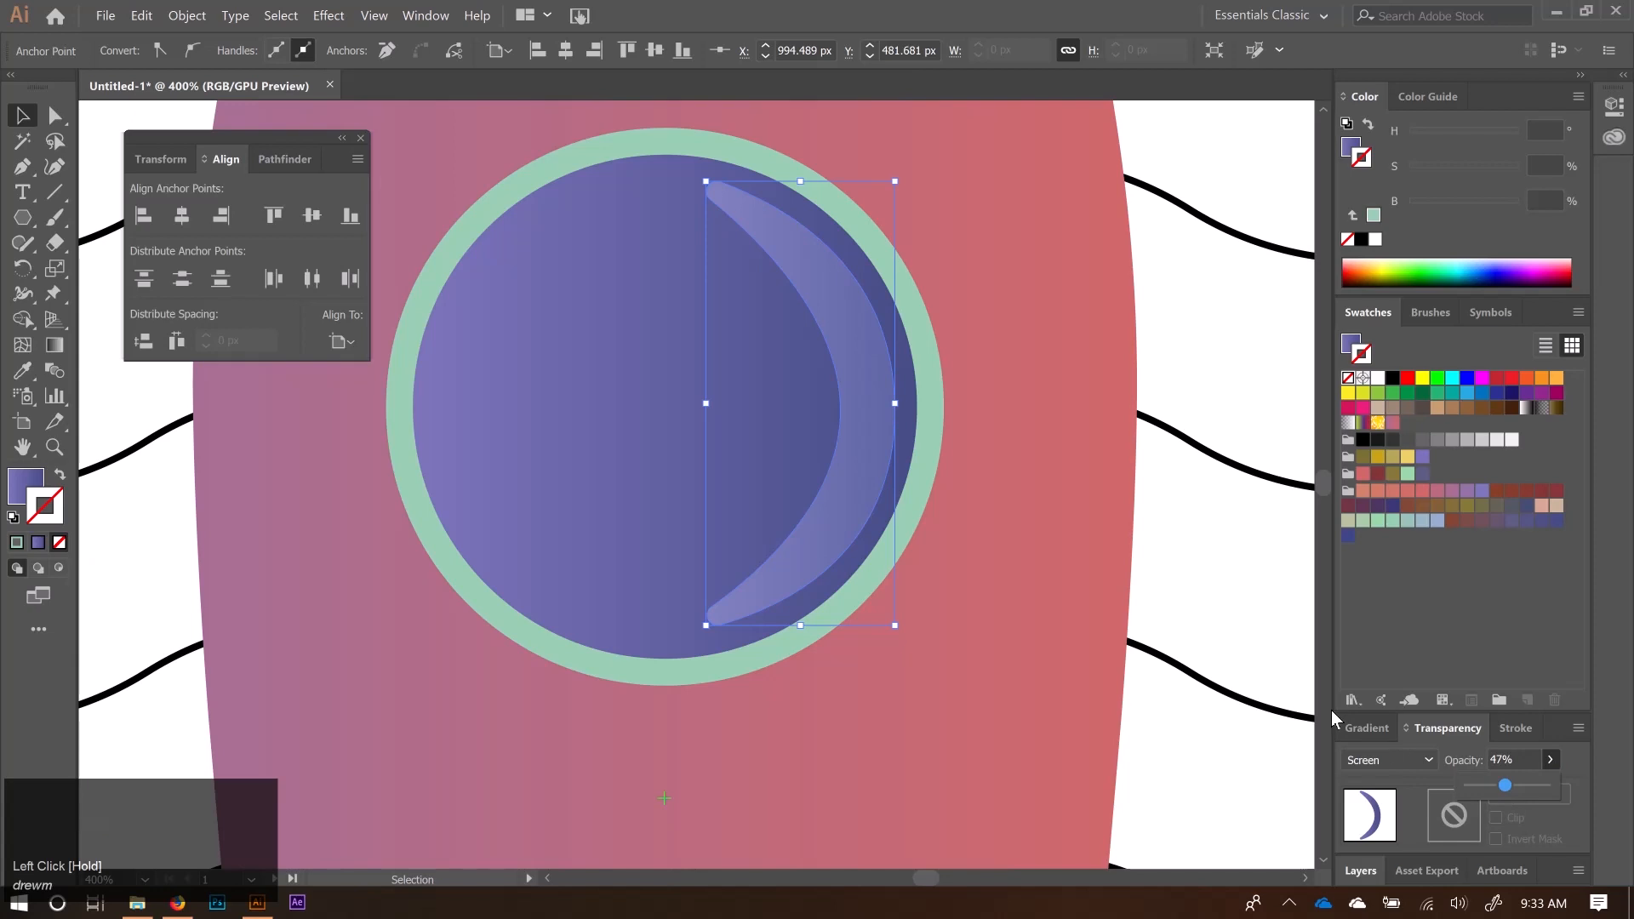
click(1232, 375)
- Thicken the crescent highlight by nudging its inner middle anchor left to X 980.319 px
key(ctrl+0)
click(1086, 492)
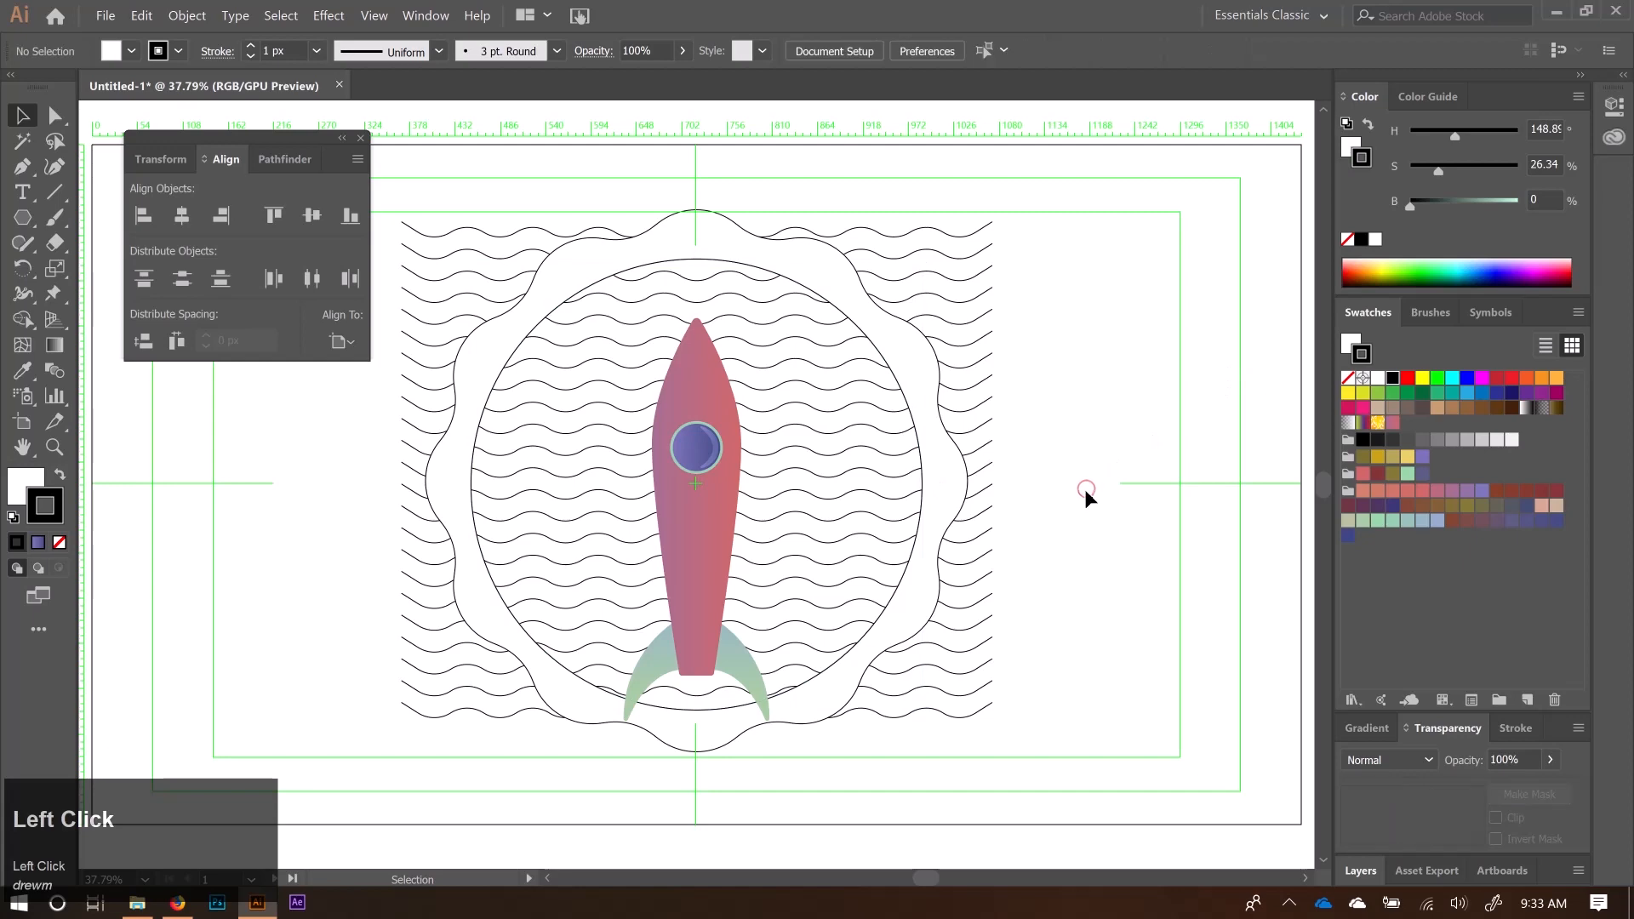
alt+scroll(675, 449, up, 2)
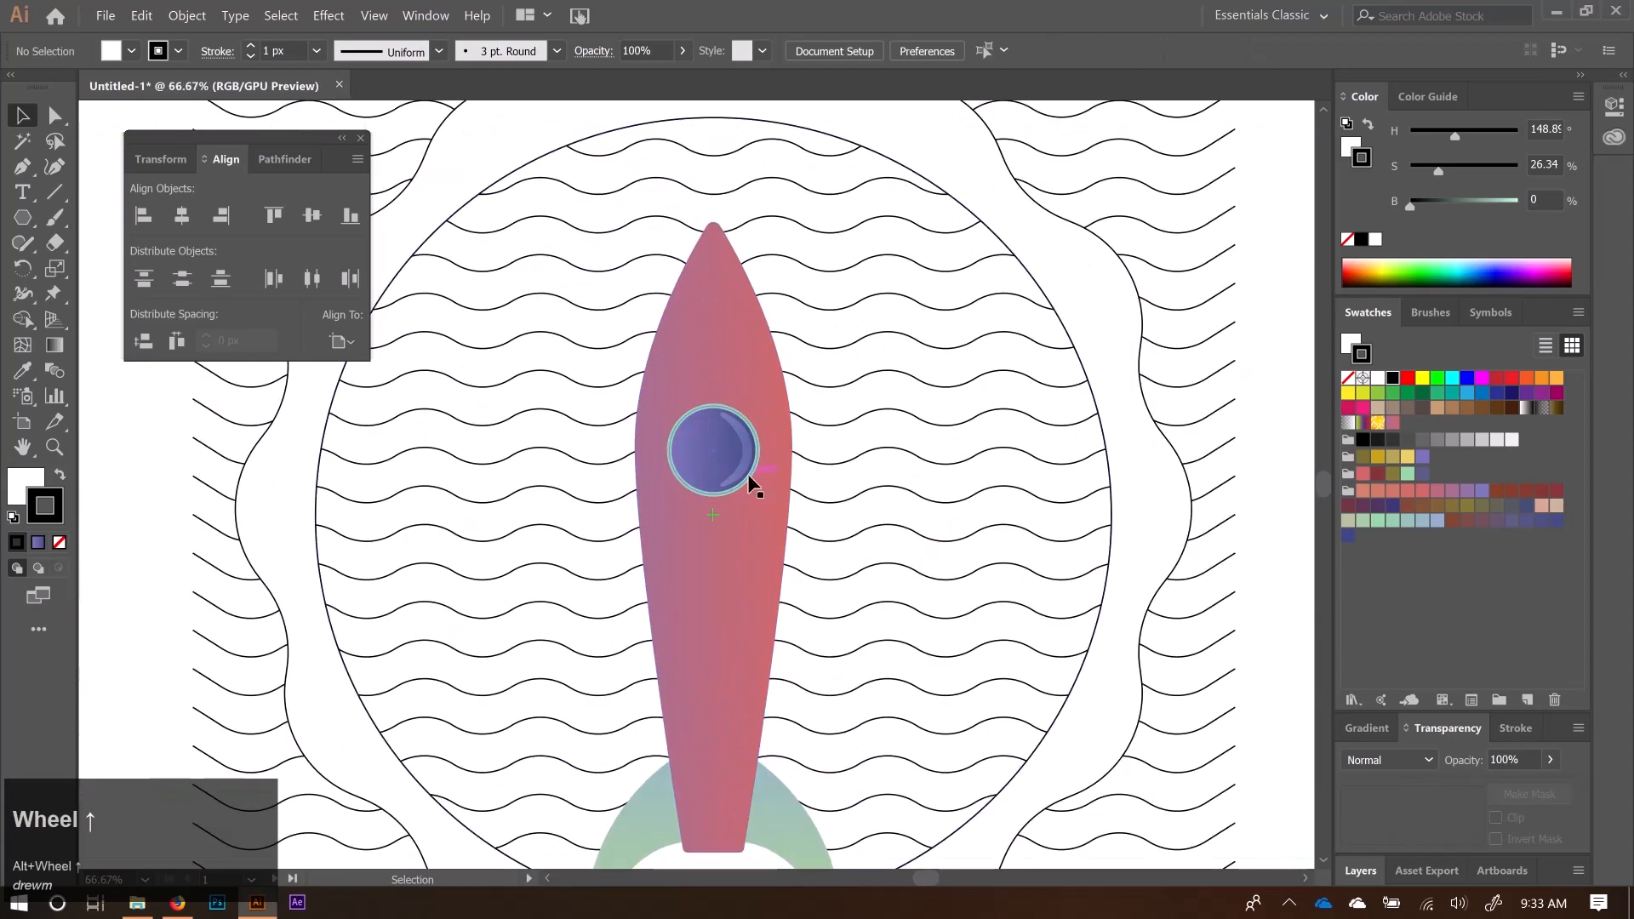
alt+scroll(730, 509, up, 2)
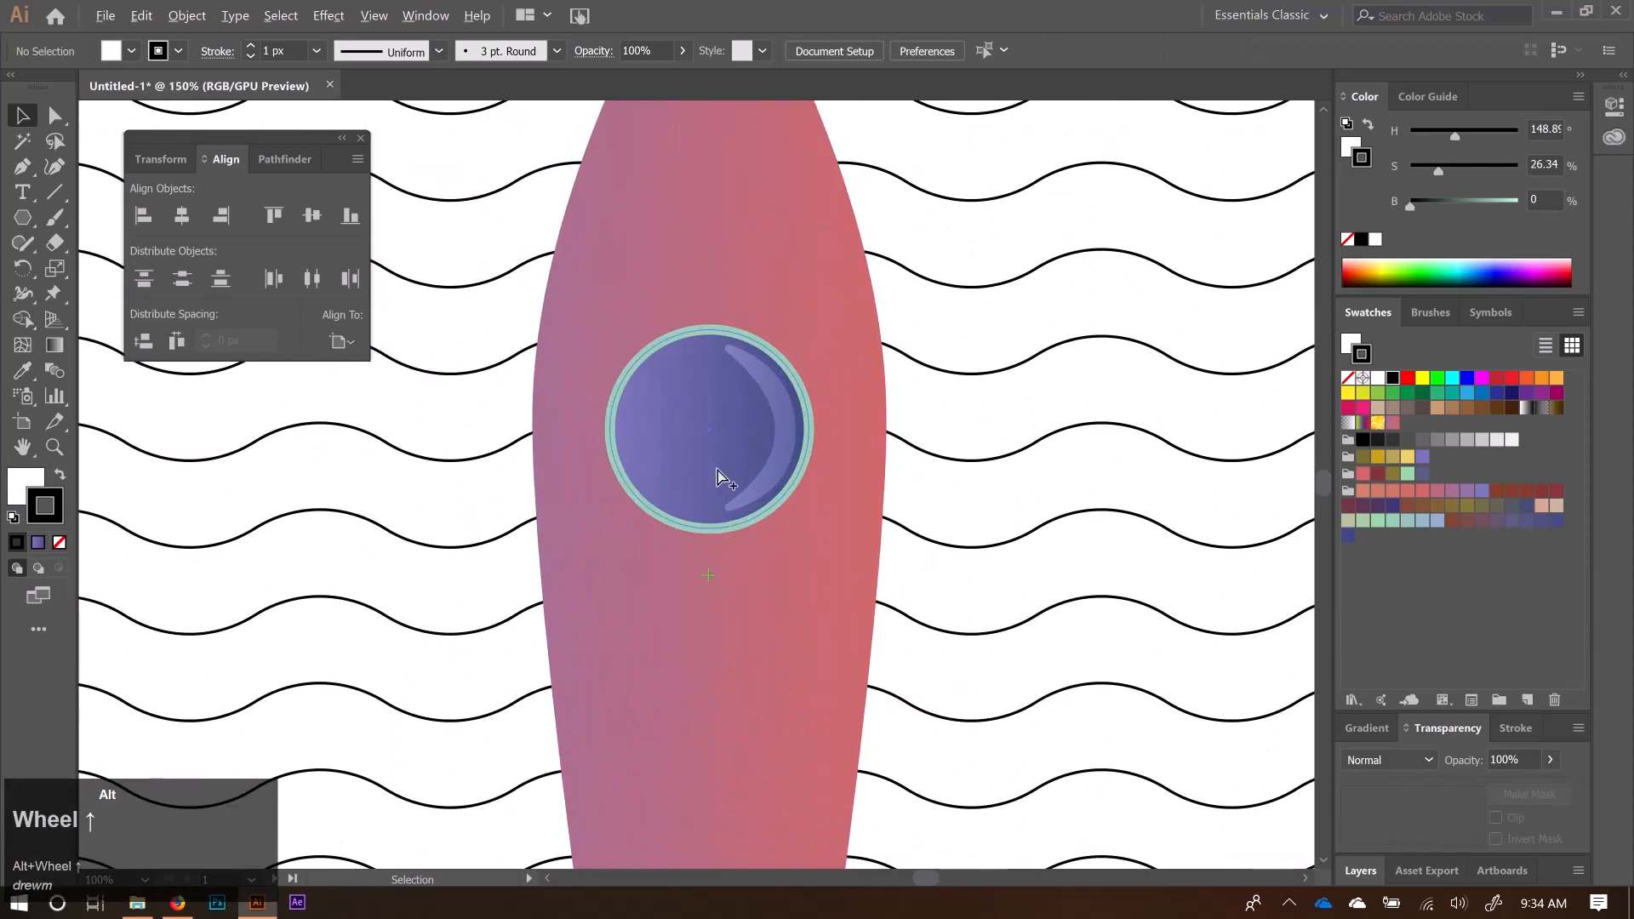
key(a)
click(780, 439)
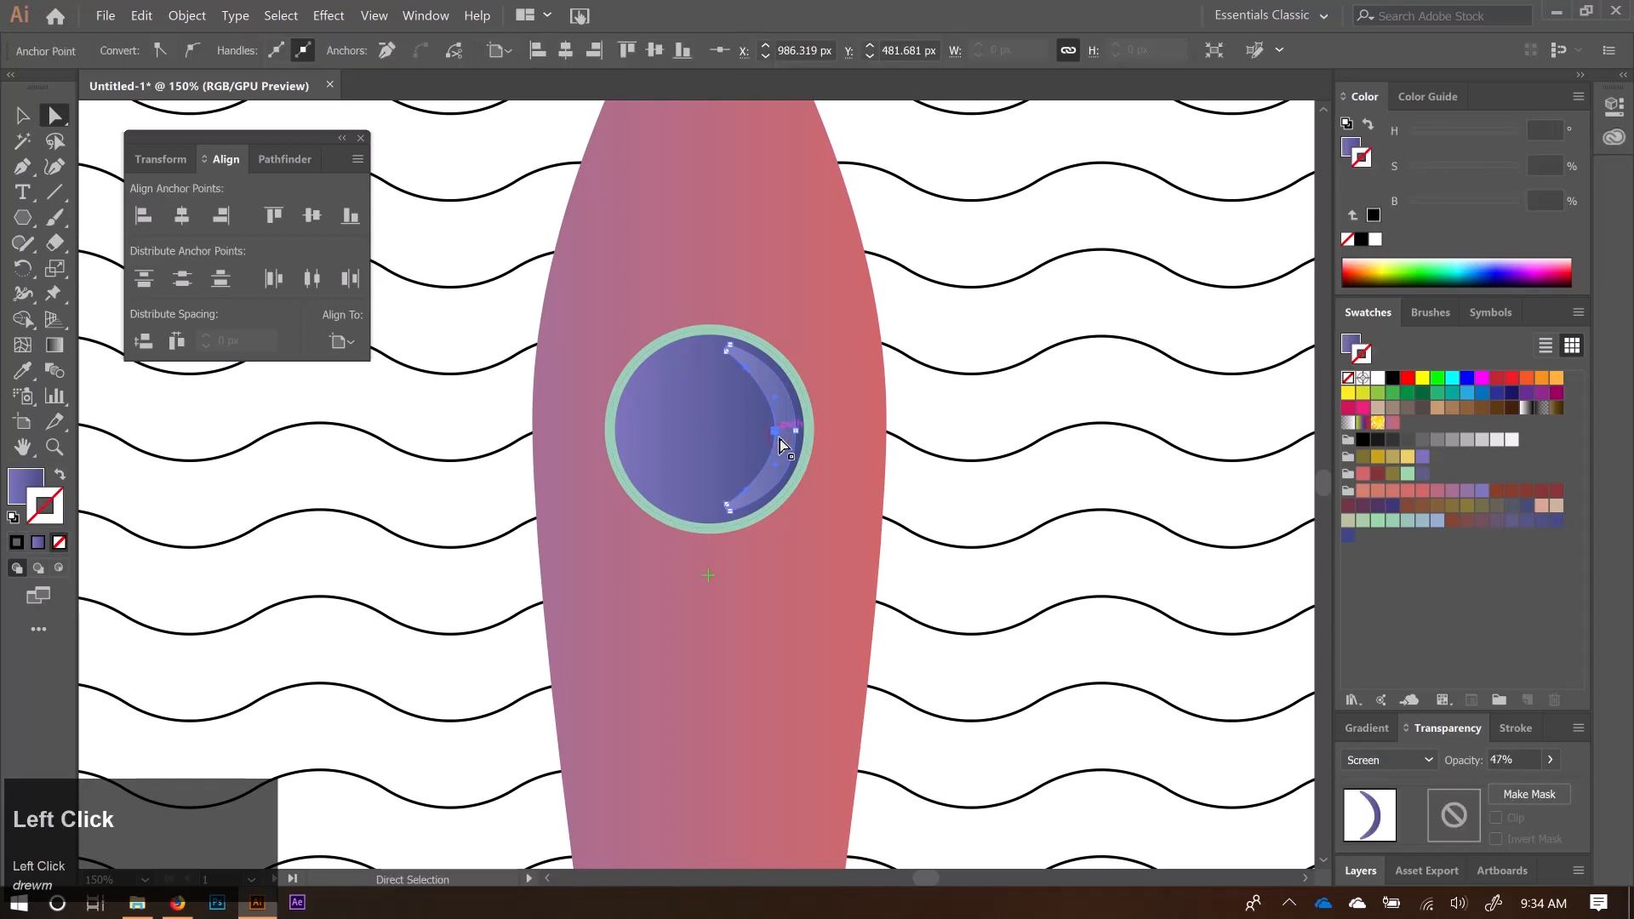
key(Left)
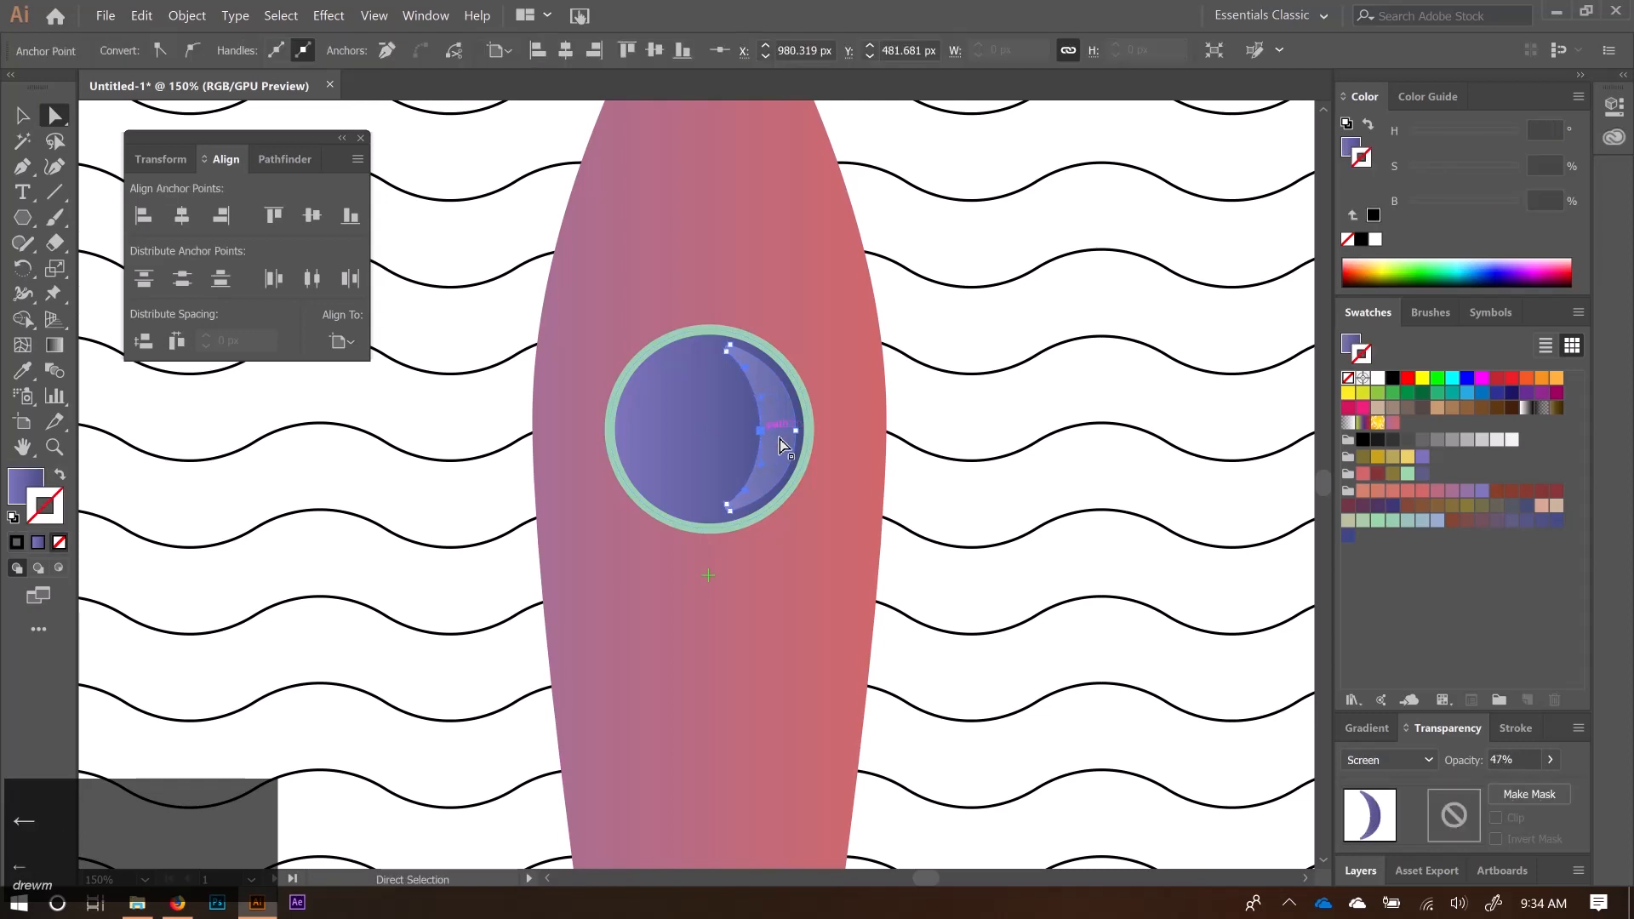
click(902, 503)
- Draw the outer edge of a highlight with the Pen tool, curving from the rocket's nose tip down inside its right side to near the base
scroll(811, 529, down, 1)
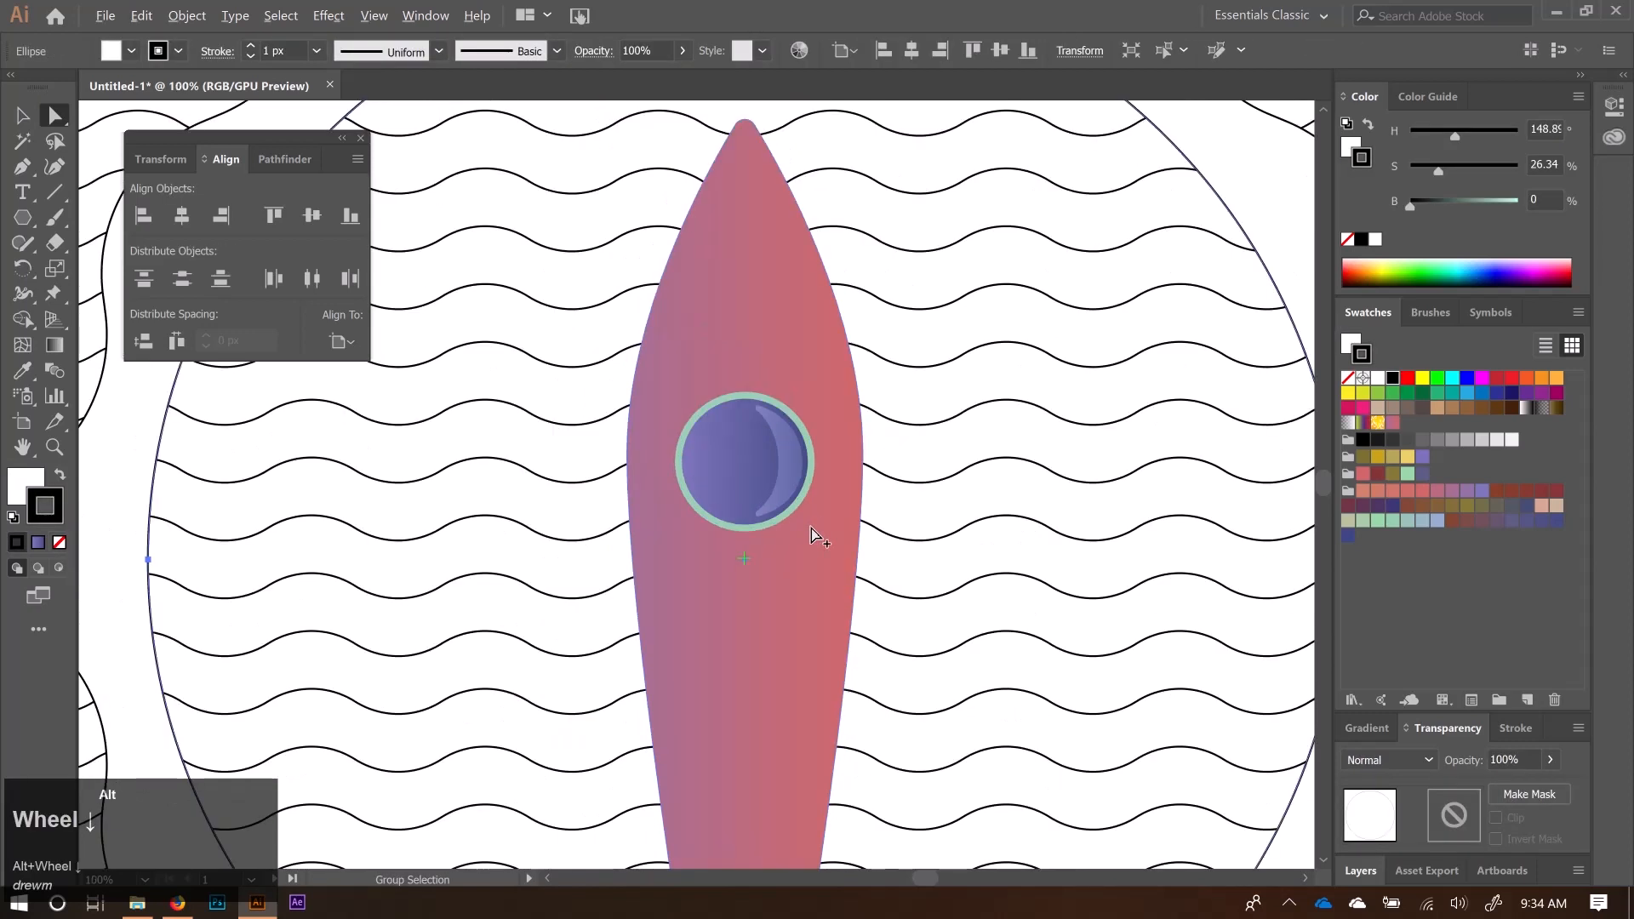
key(p)
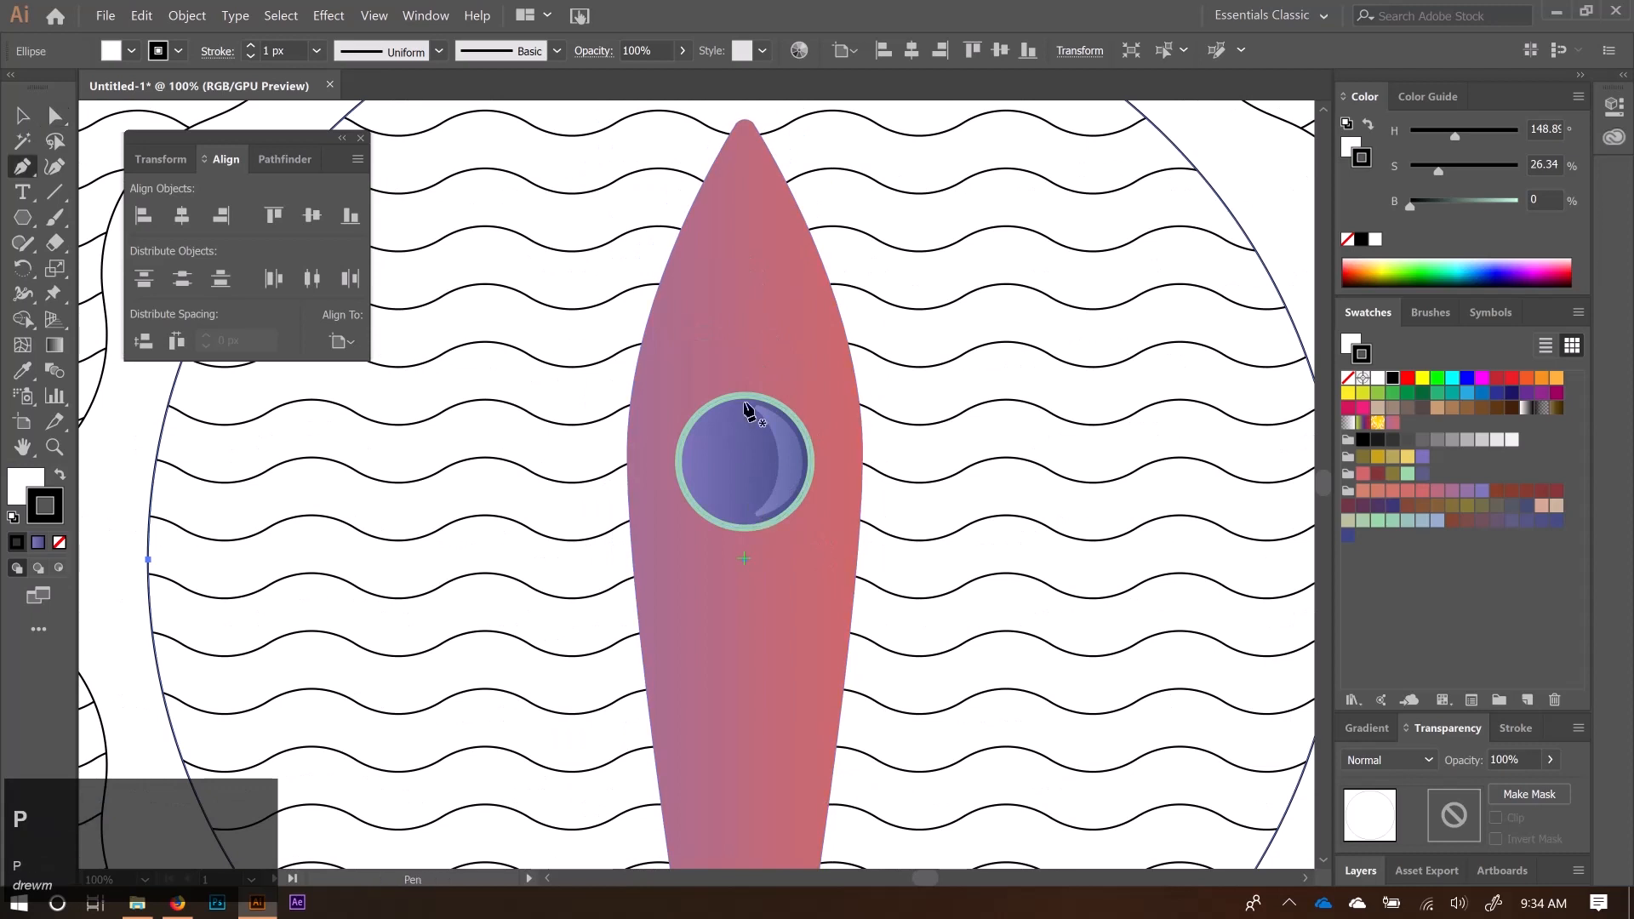
click(746, 127)
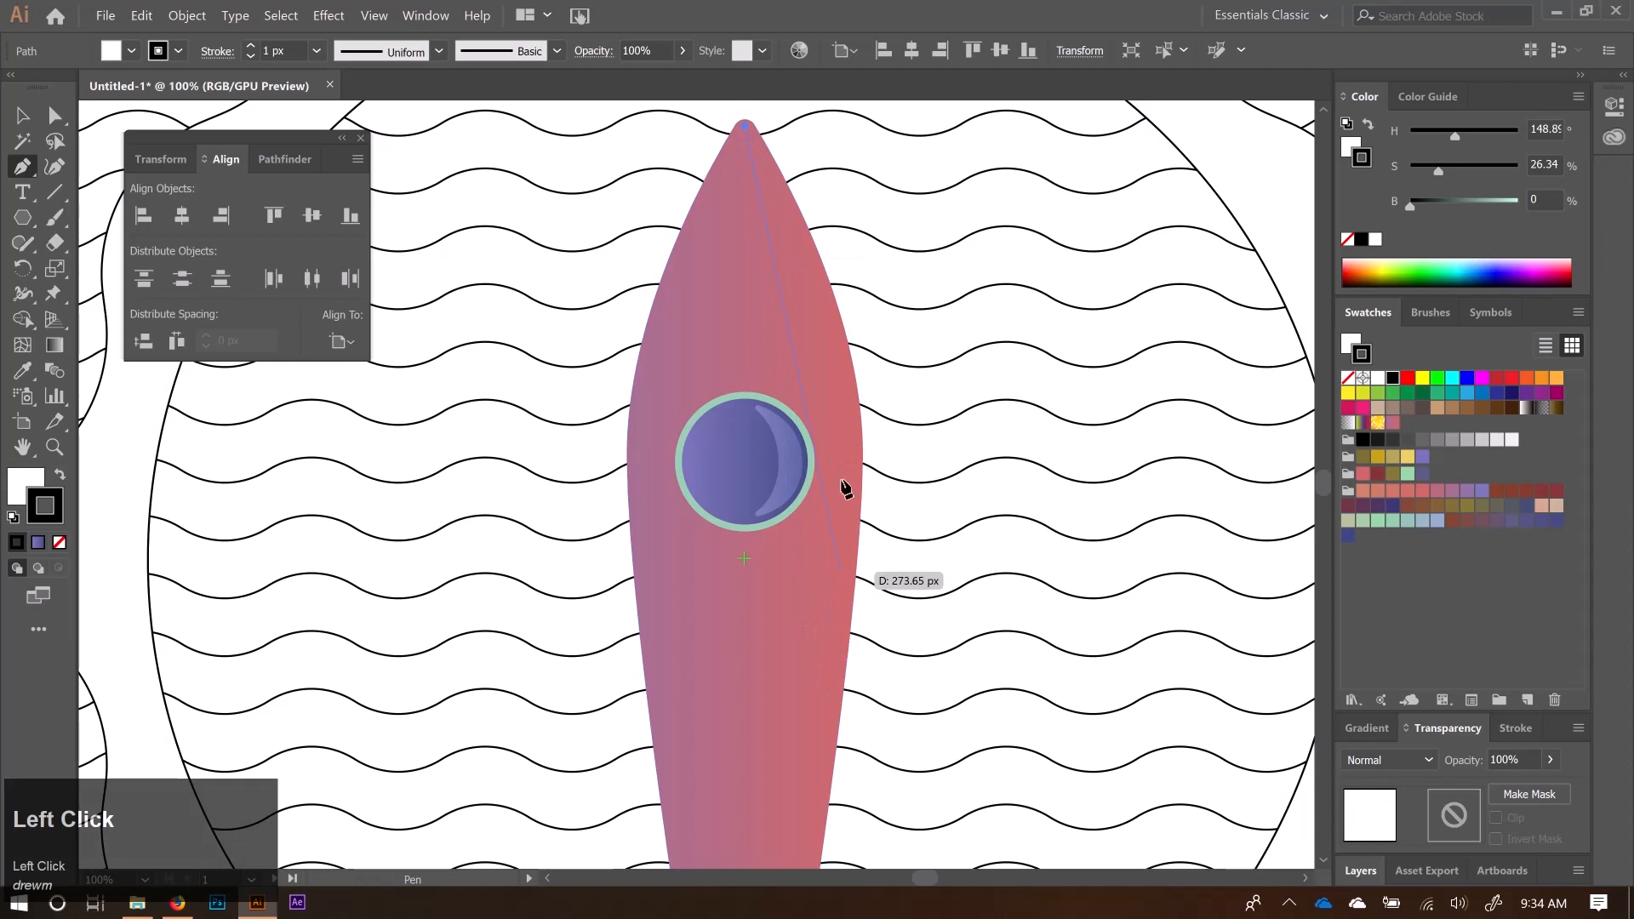
drag(857, 423, 869, 570)
key(space)
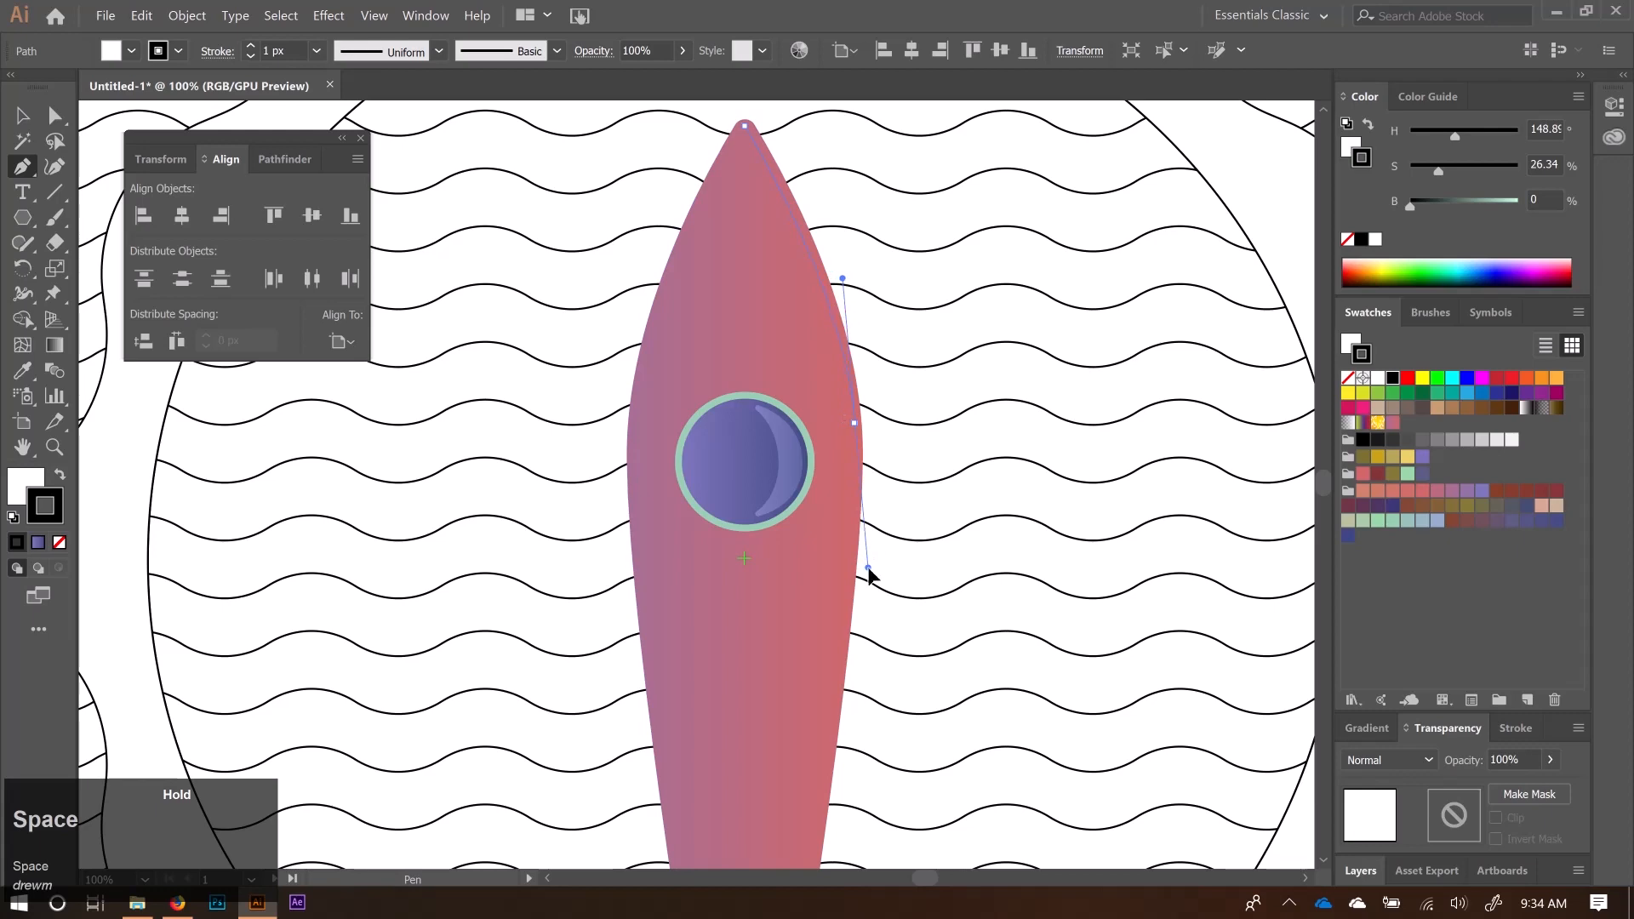
drag(865, 569, 864, 569)
key(space)
drag(780, 730, 777, 269)
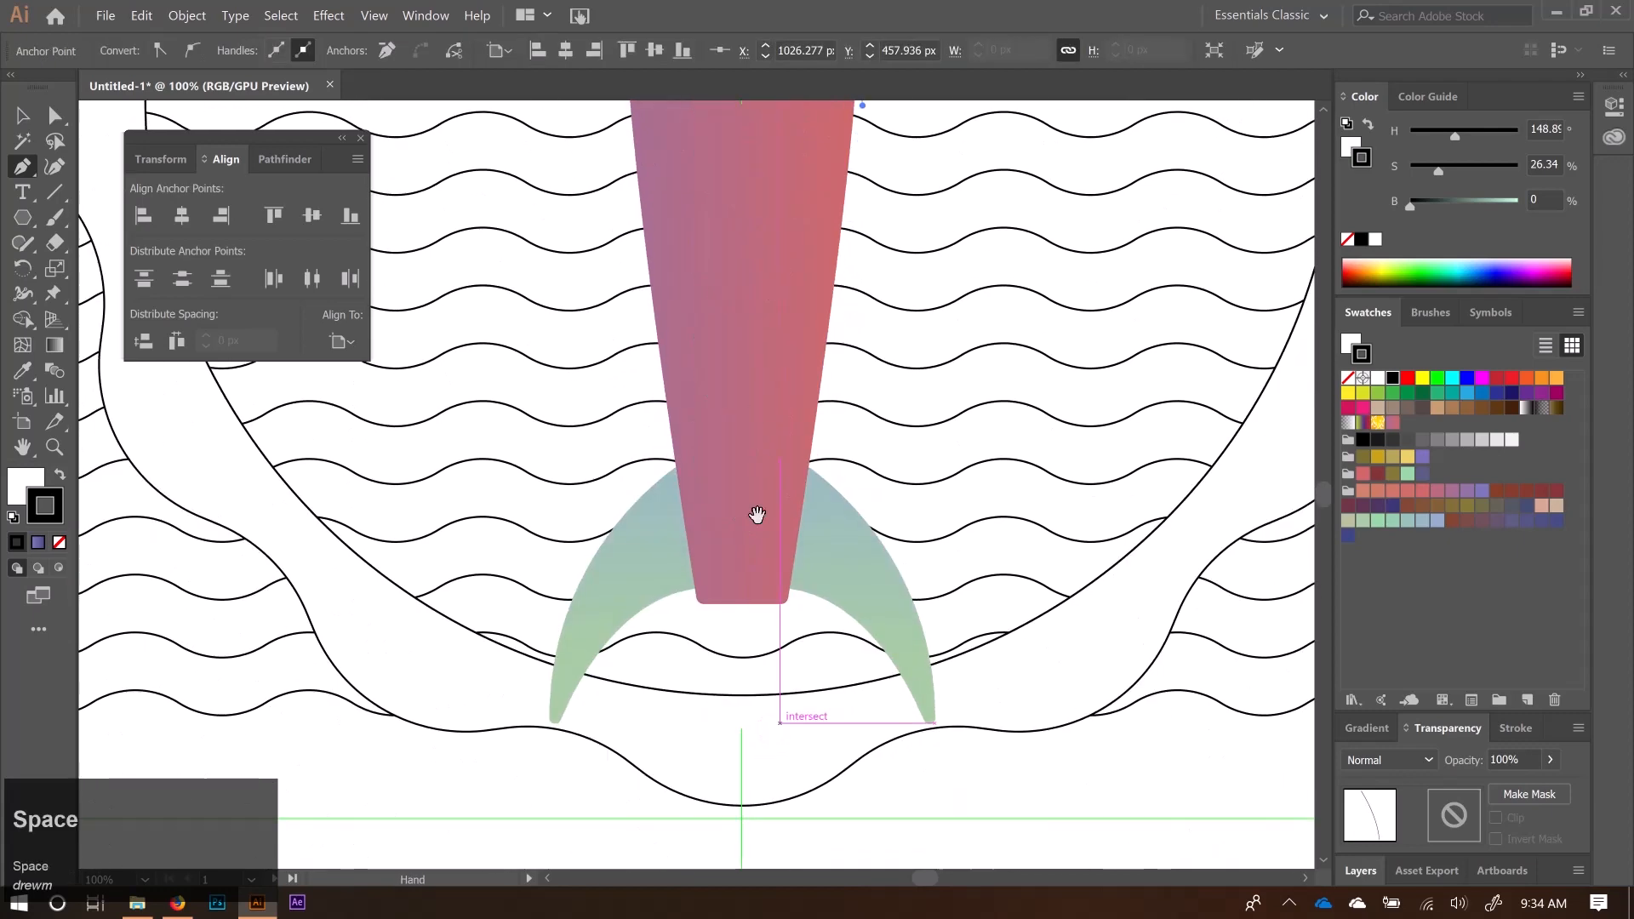
click(789, 554)
- Draw the highlight's inner edge back up with a curved anchor beside the window and close the path at the nose tip
key(space)
drag(792, 545, 773, 822)
drag(801, 502, 785, 822)
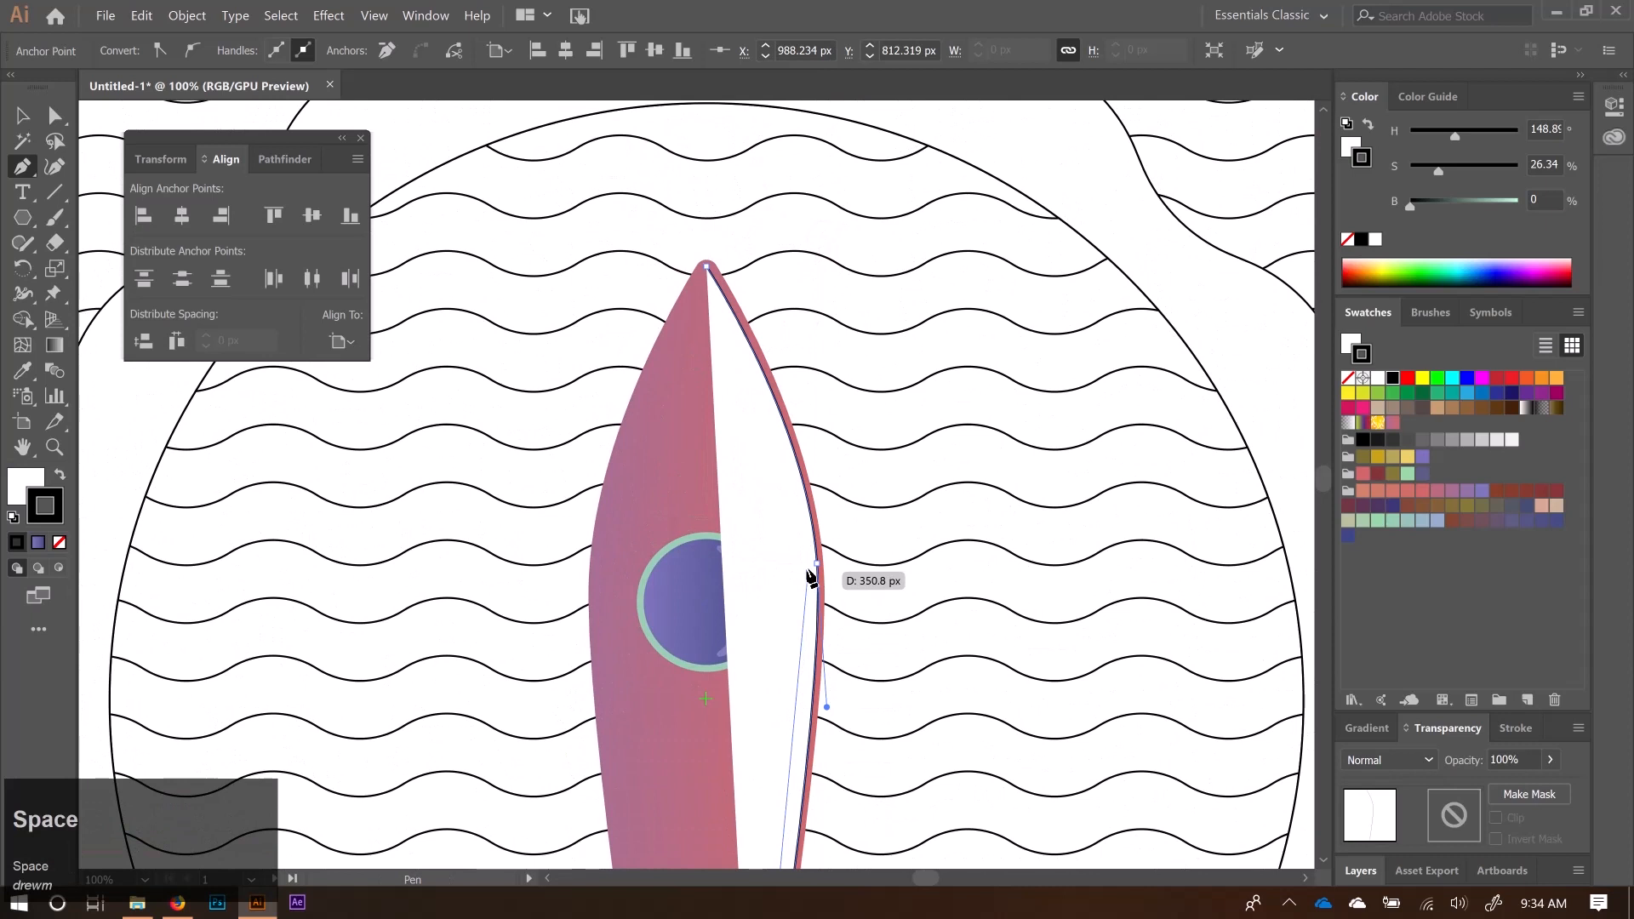
drag(793, 568, 788, 487)
key(space)
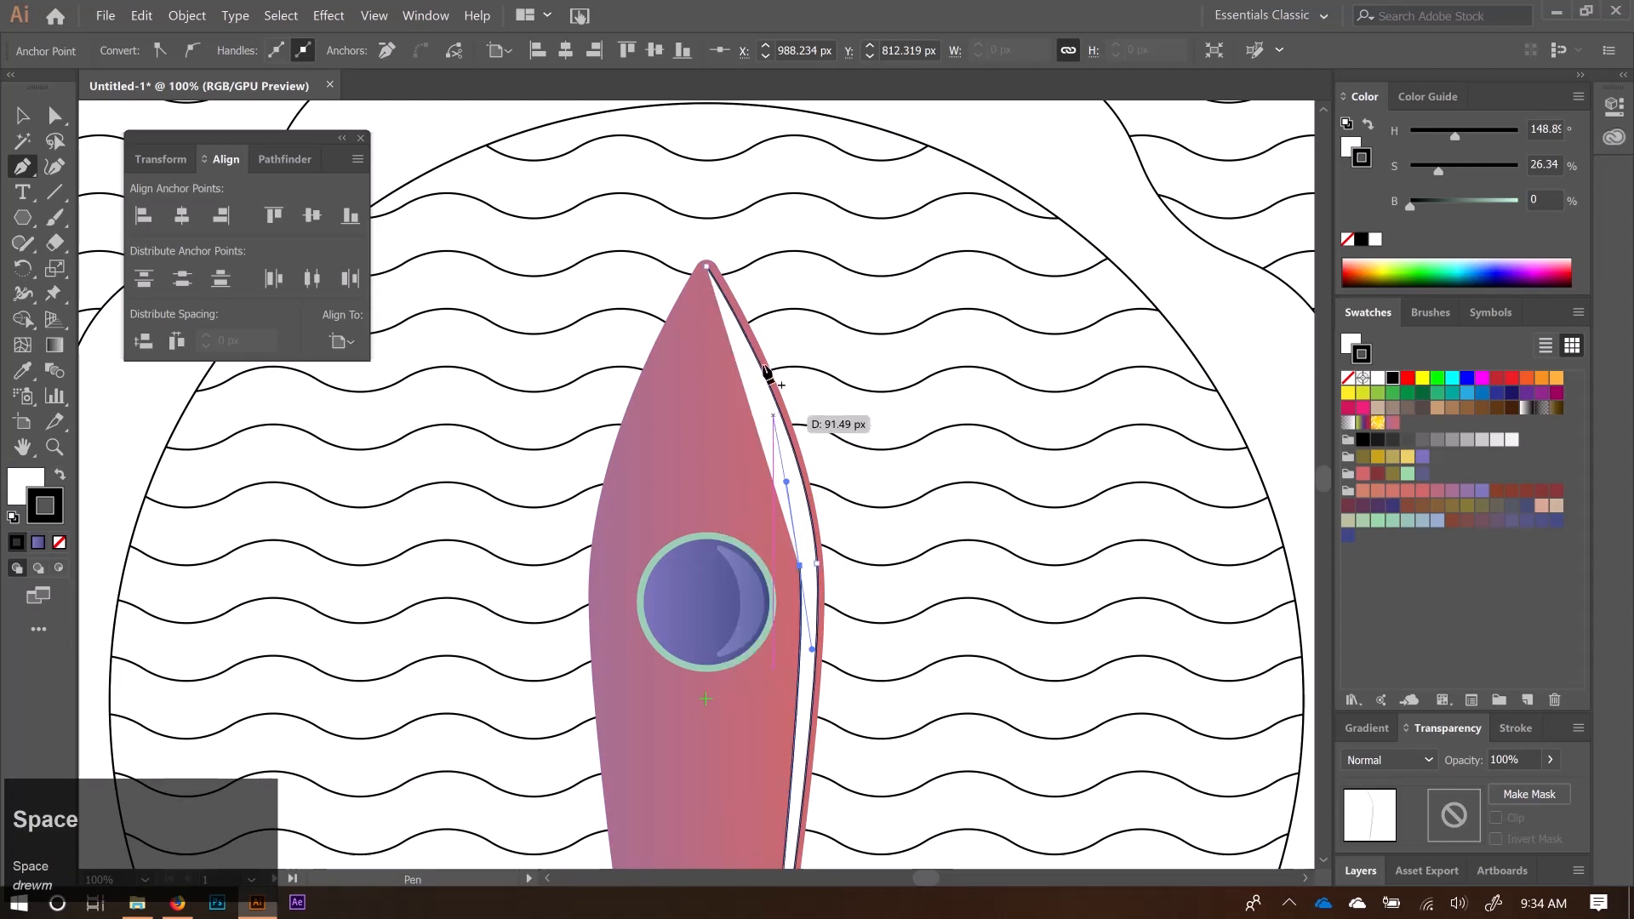
click(708, 267)
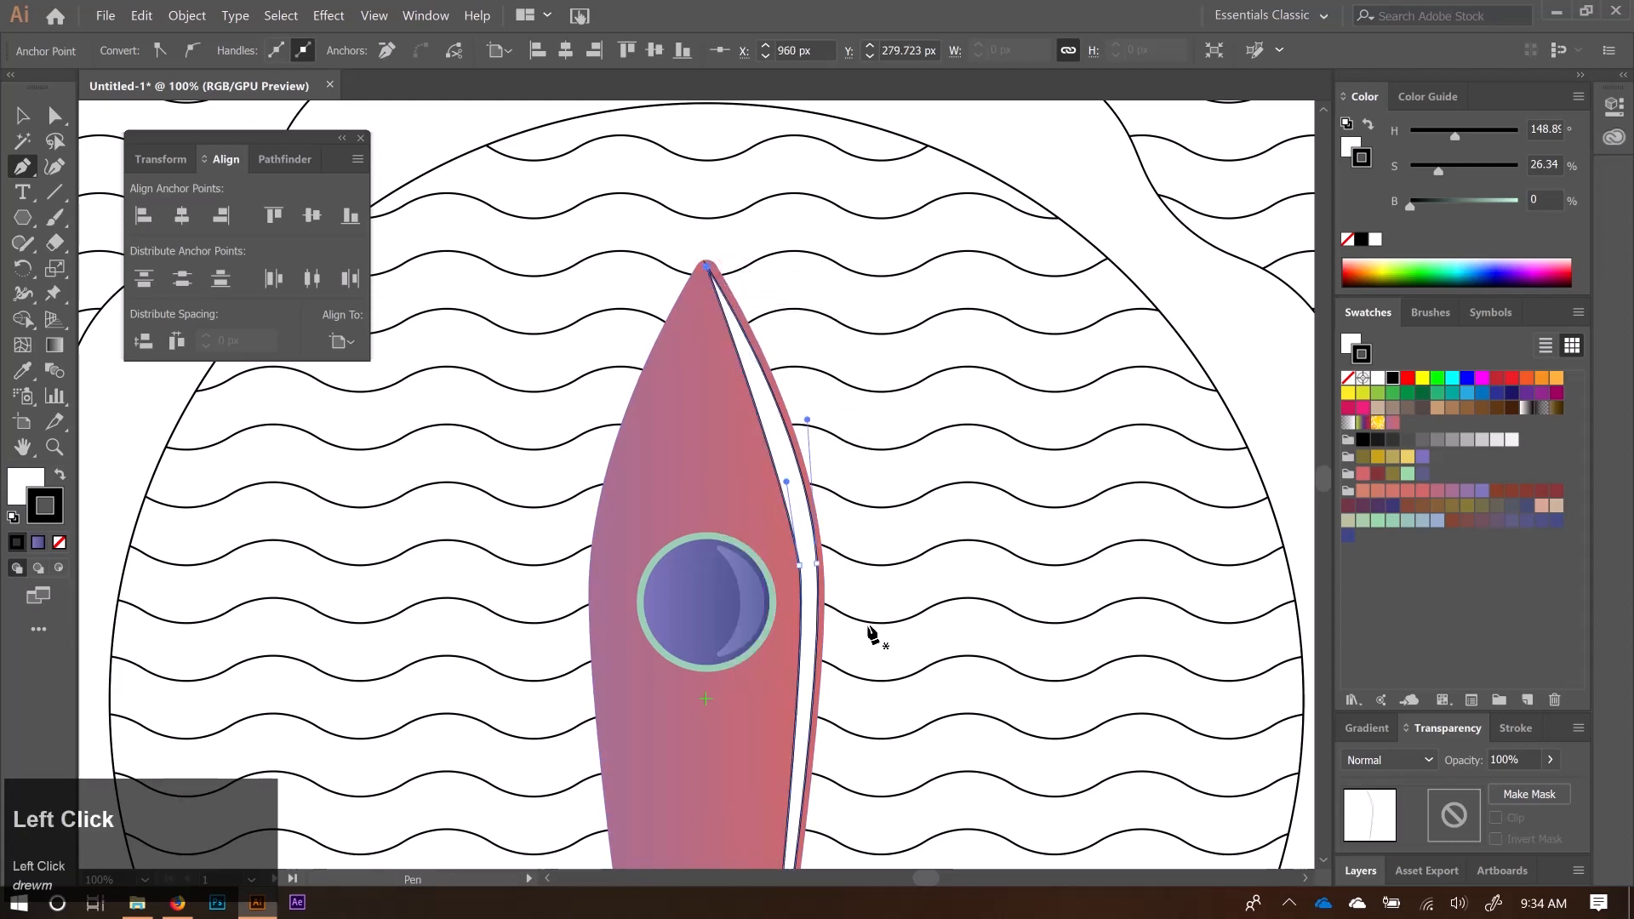
- Reshape the inner edge by adjusting both handles of its middle anchor so the sliver follows the rocket's side curve
key(v)
key(a)
click(801, 565)
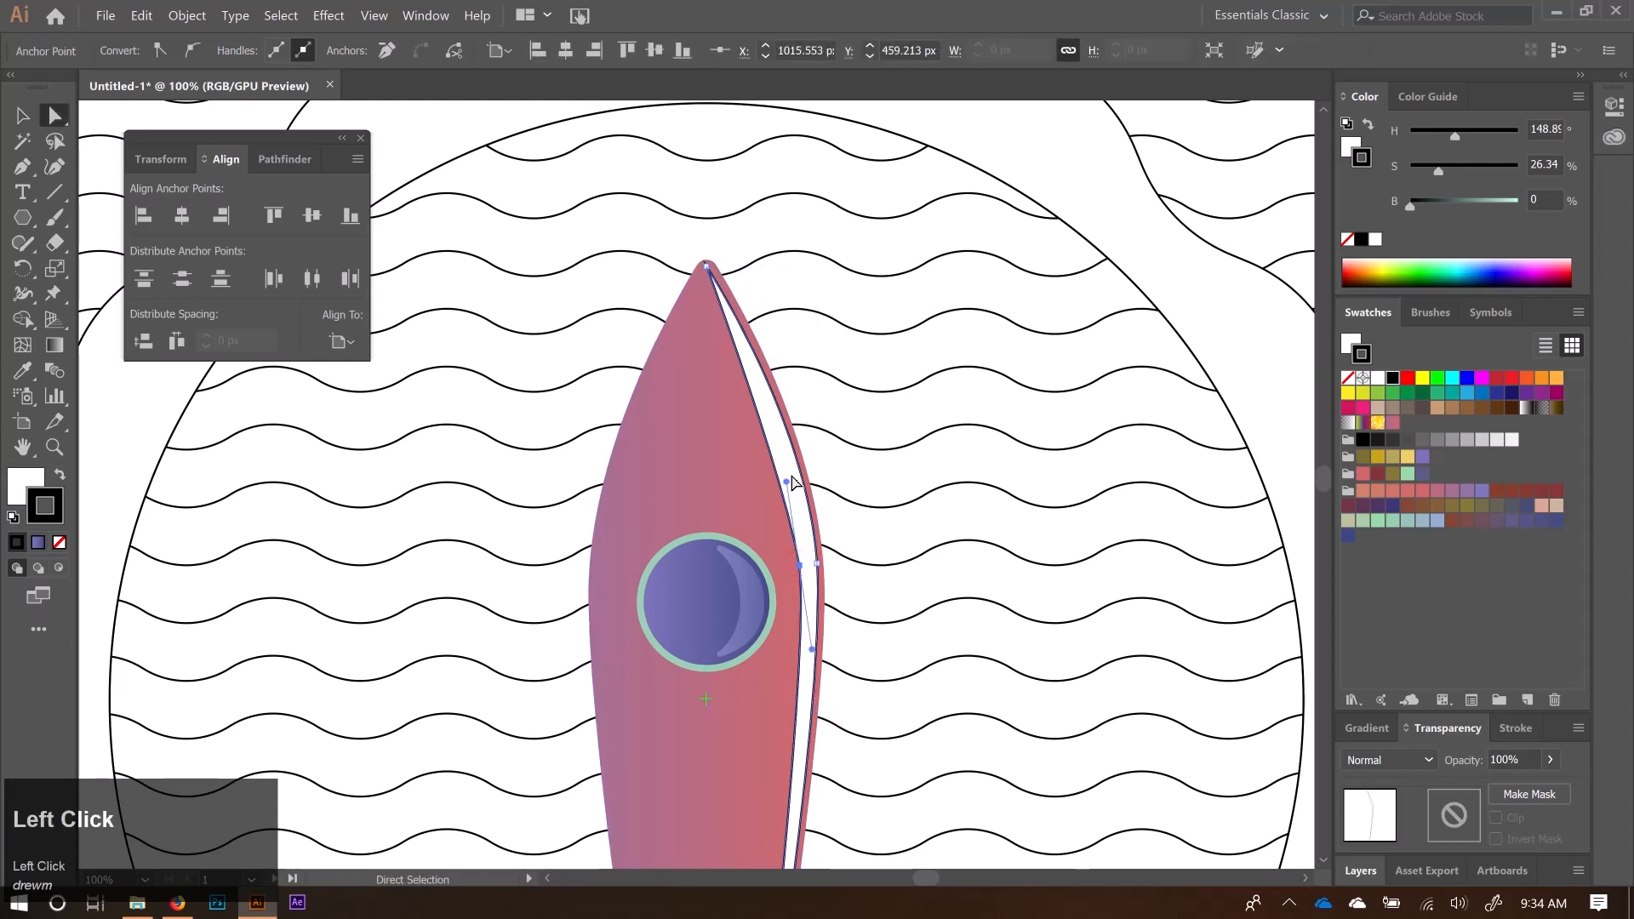
drag(787, 487, 794, 455)
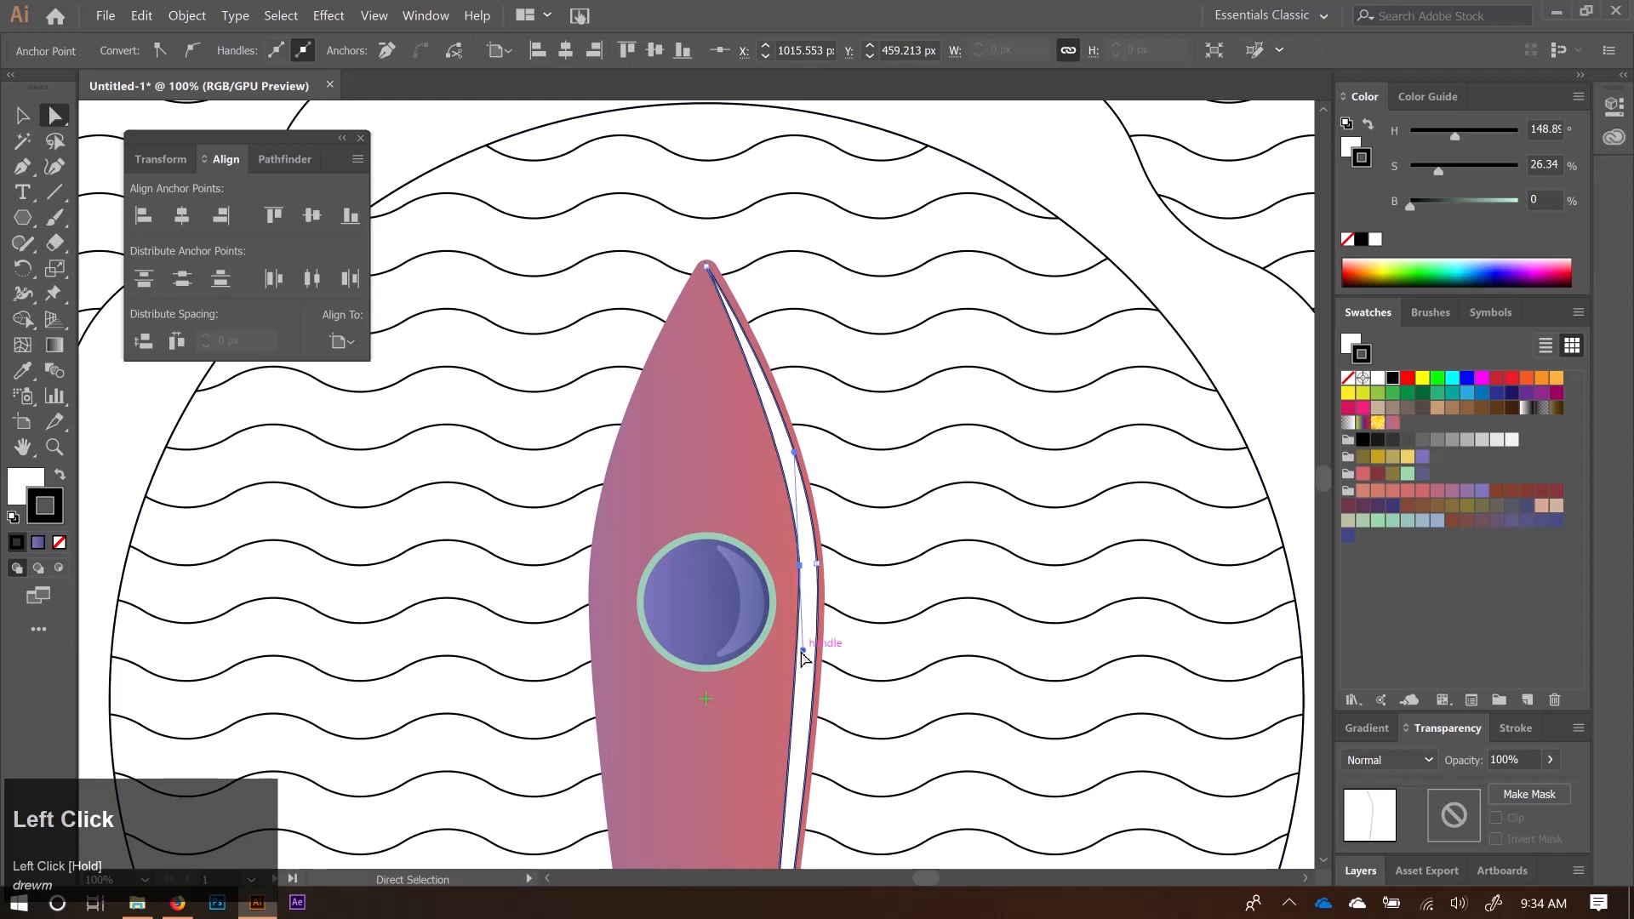
drag(804, 652, 813, 696)
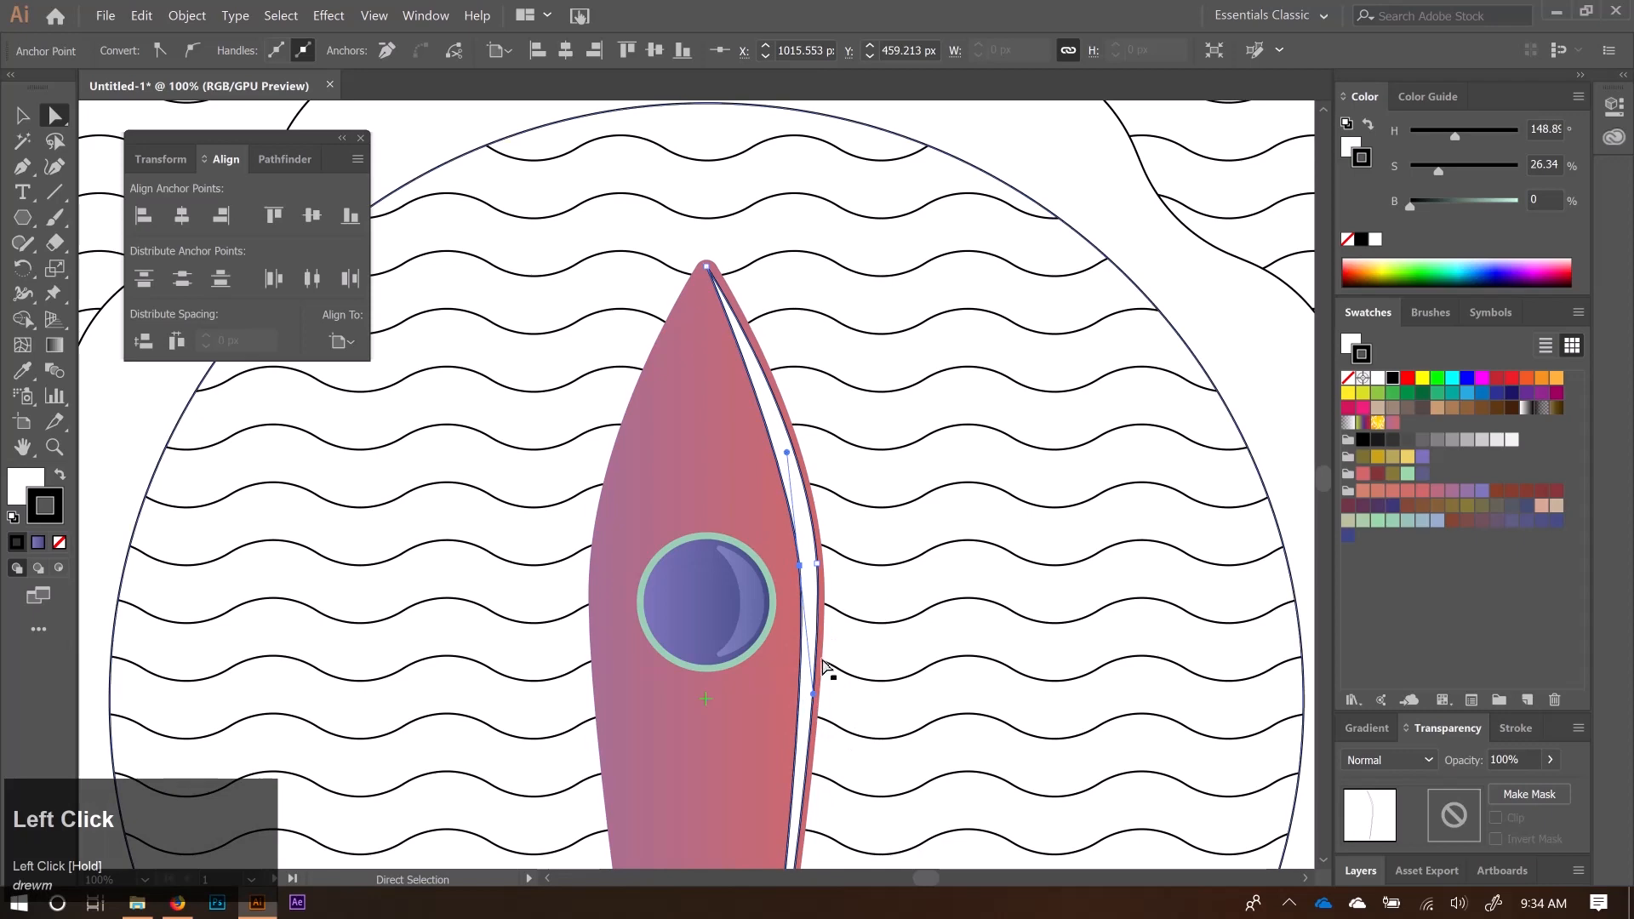
key(space)
drag(879, 748, 953, 369)
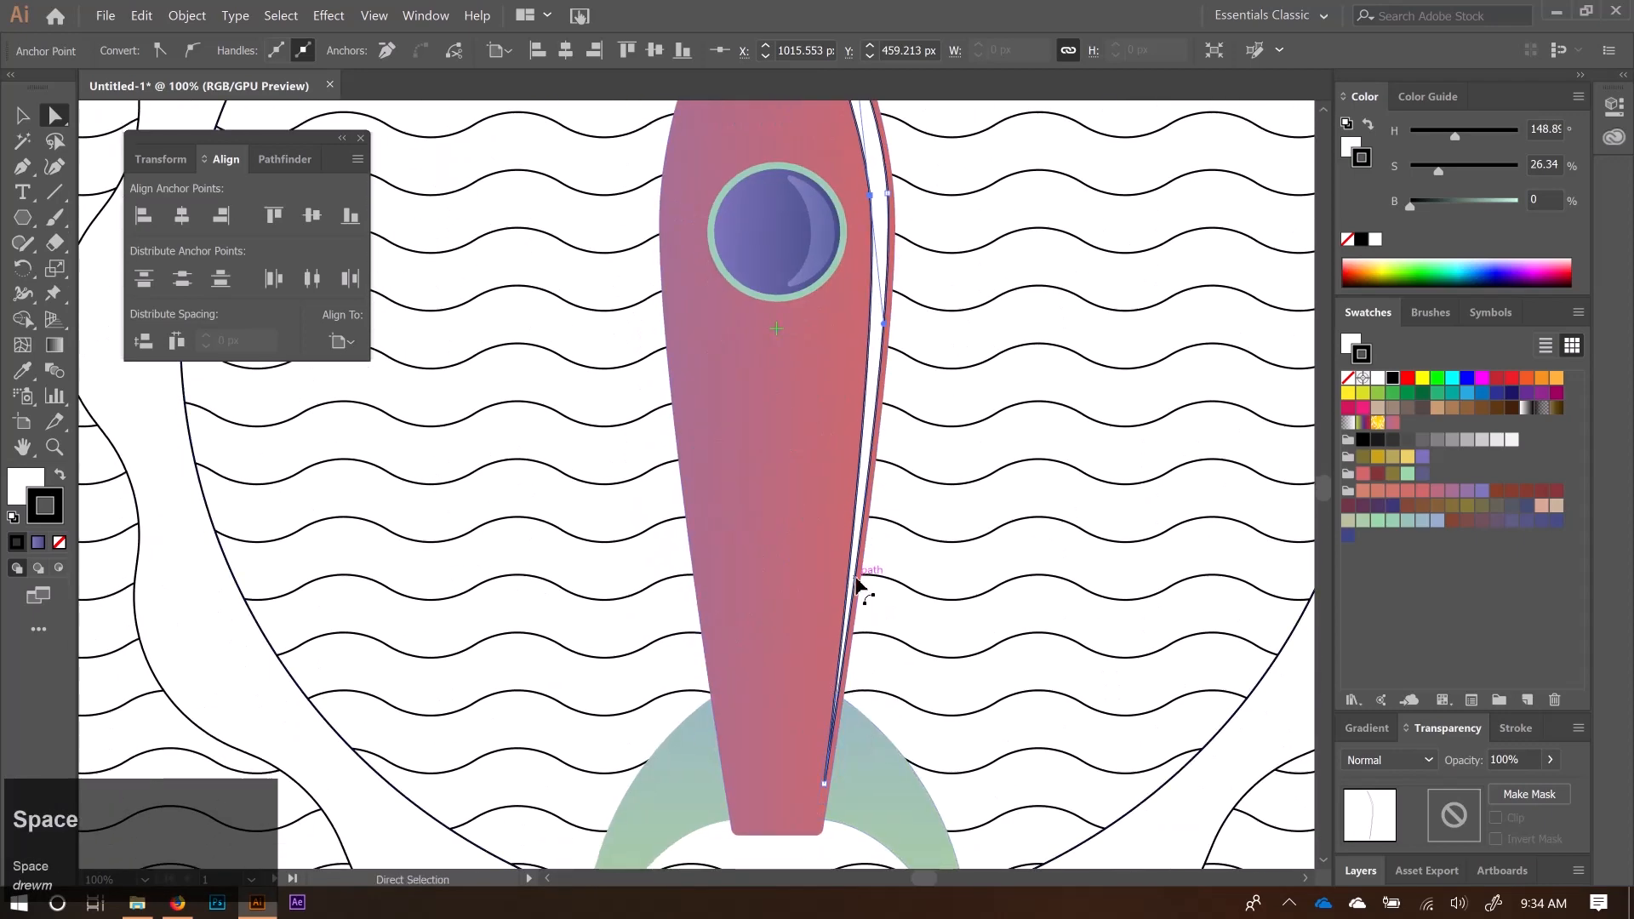
- Copy the rocket body's gradient fill and strokeless appearance onto the sliver highlight with the Eyedropper
key(v)
key(space)
drag(839, 368, 719, 584)
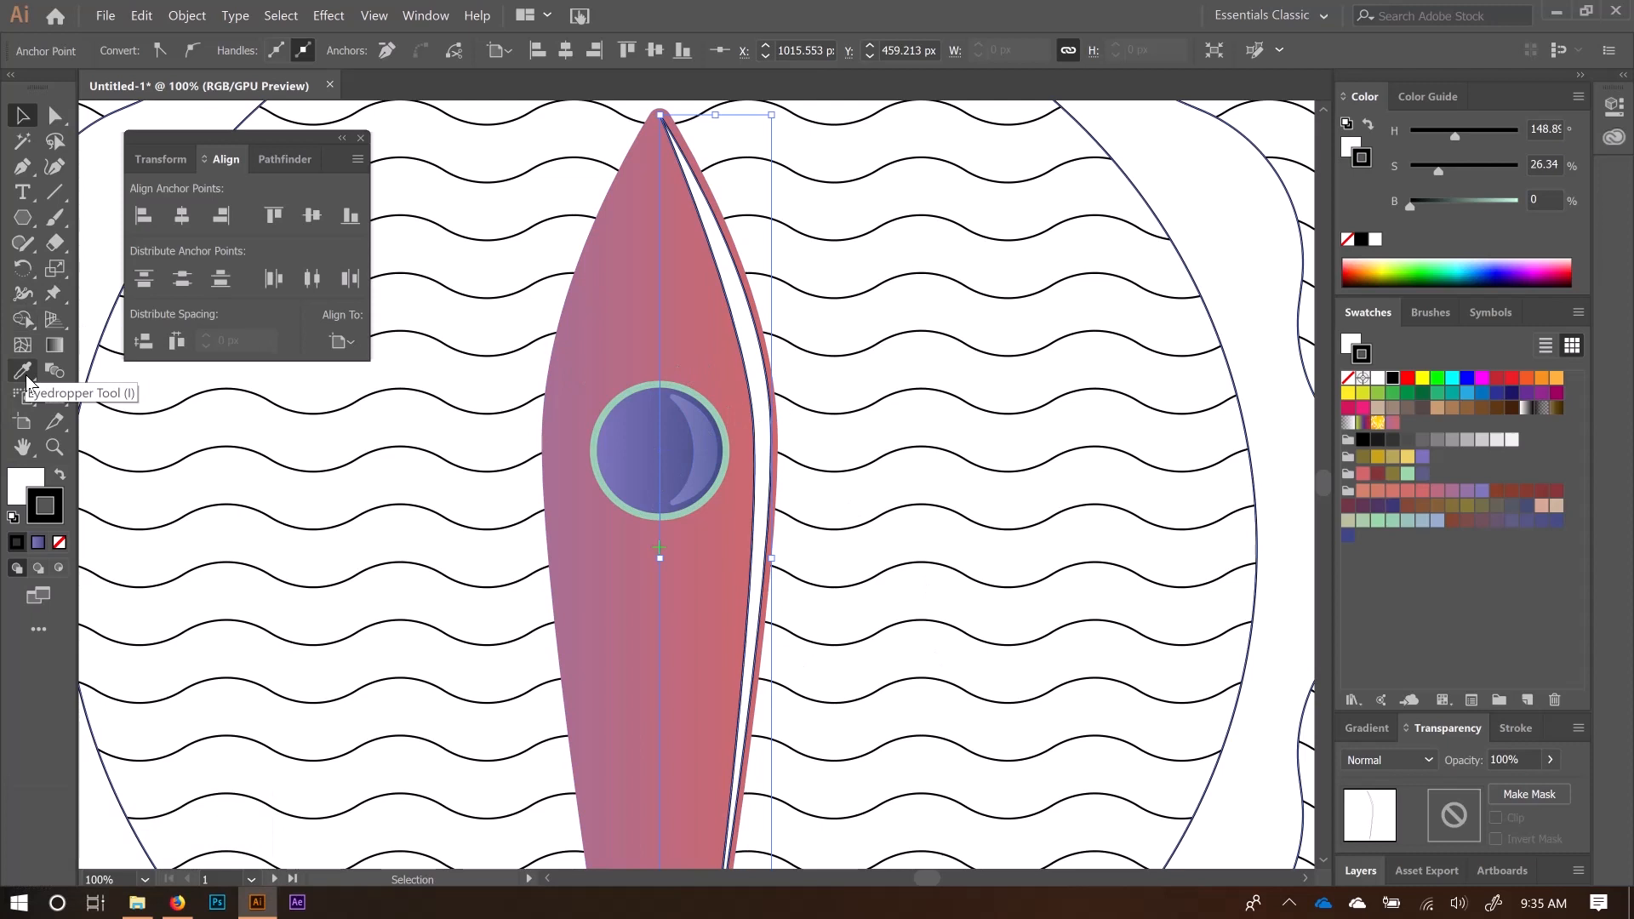
click(25, 374)
click(625, 302)
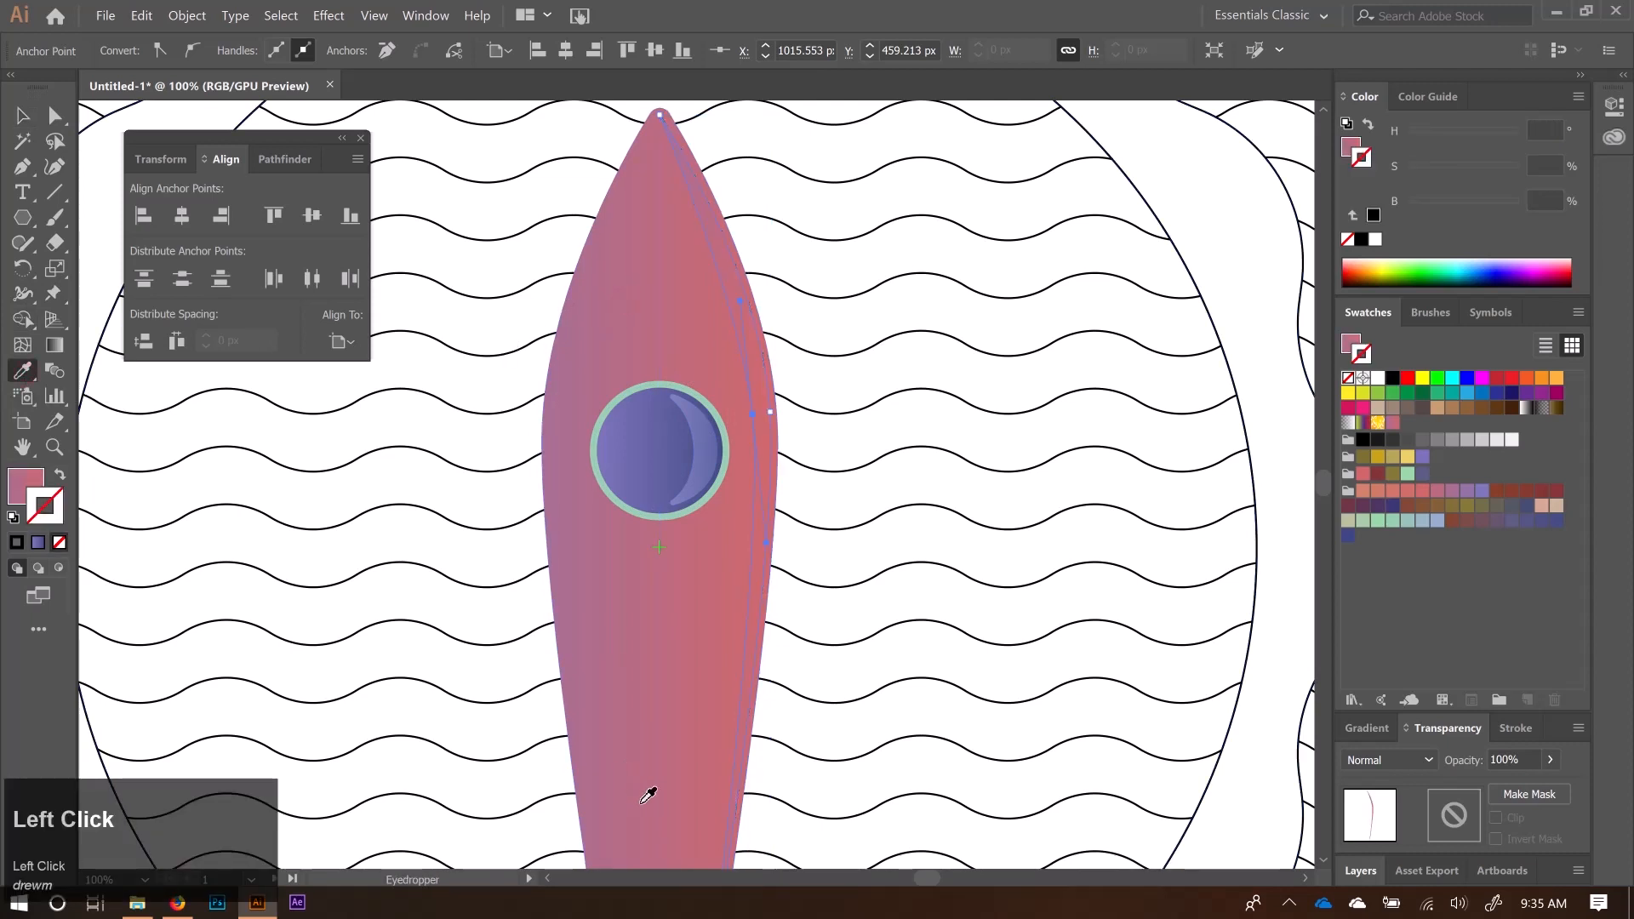
key(v)
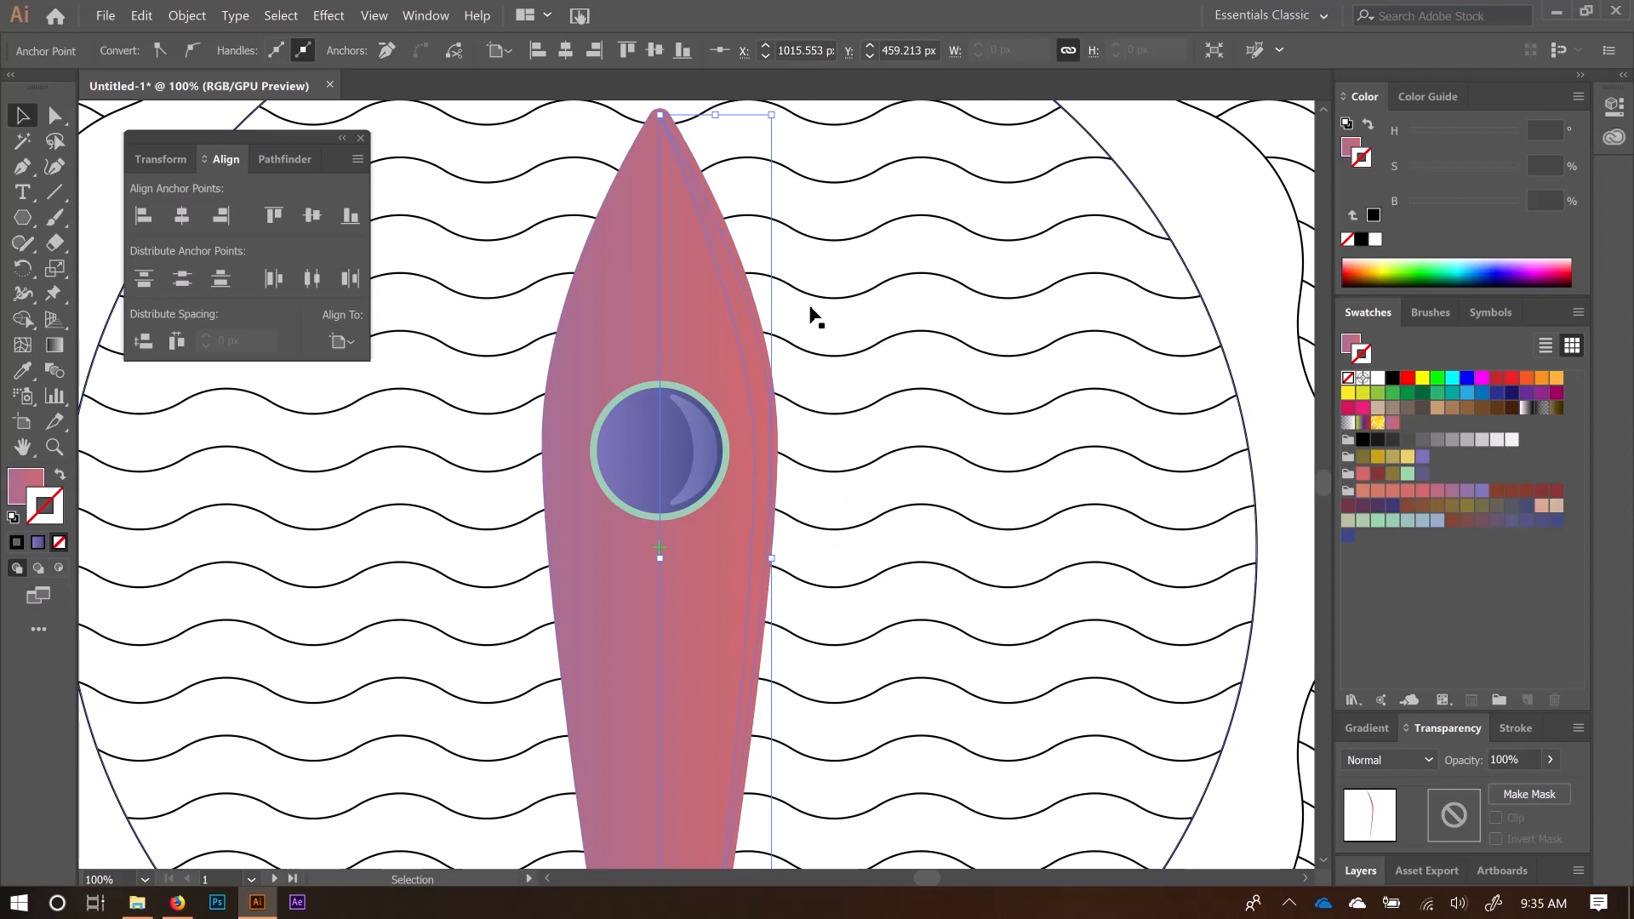
- Set the rocket highlight's blend mode to Screen and its opacity to 43%, and deselect it
click(1379, 762)
click(1406, 487)
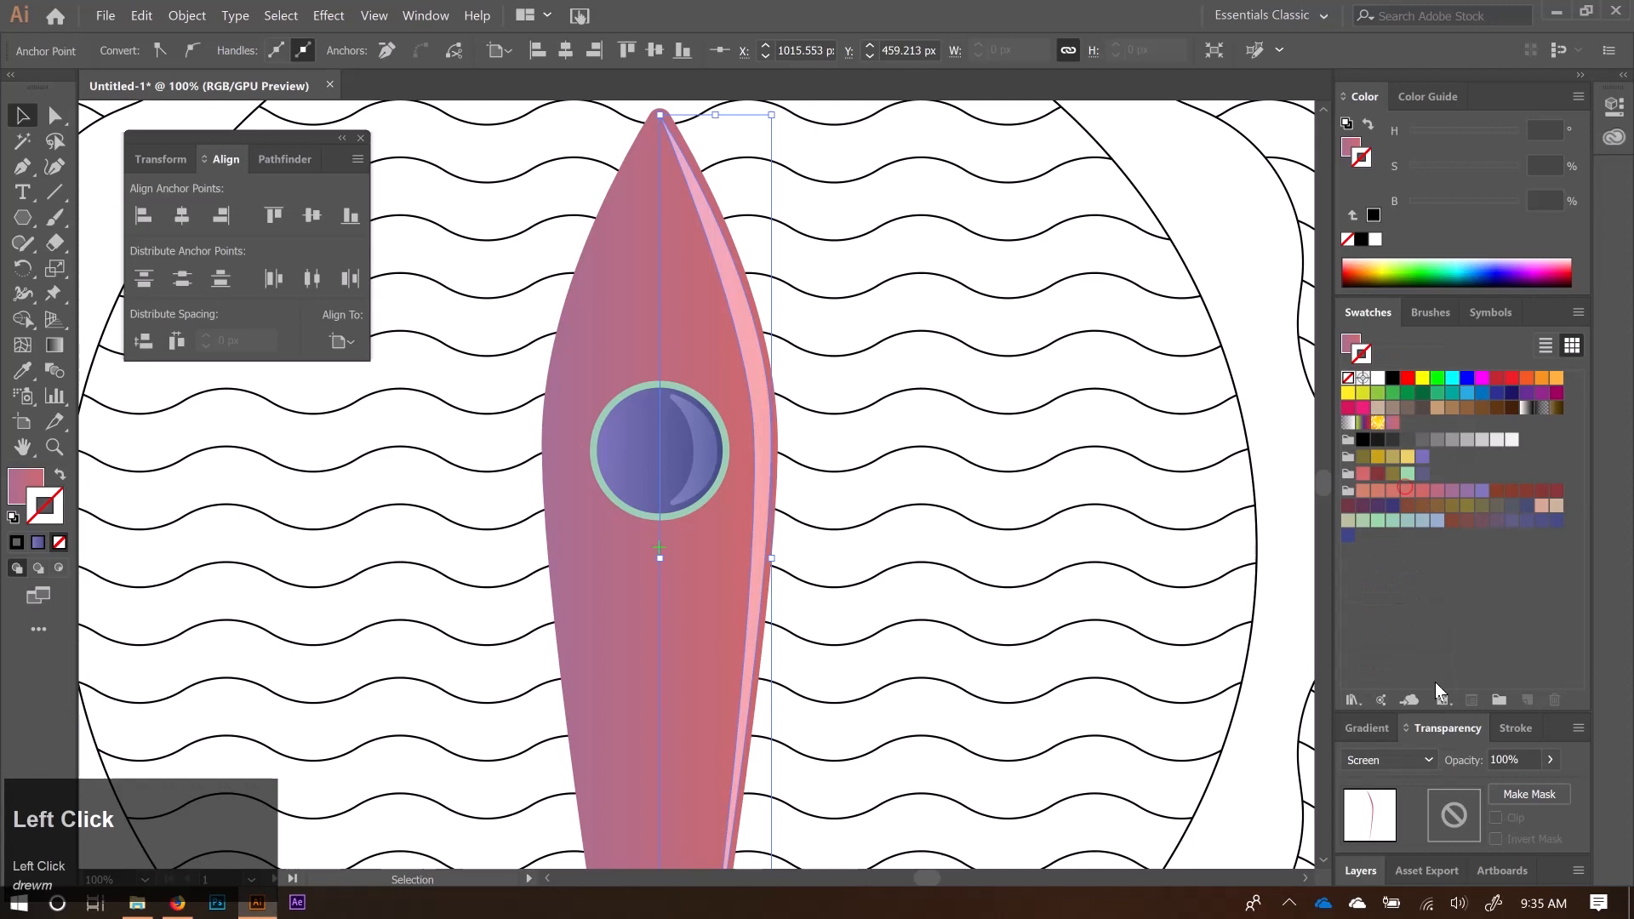
click(1551, 758)
drag(1549, 784, 1504, 779)
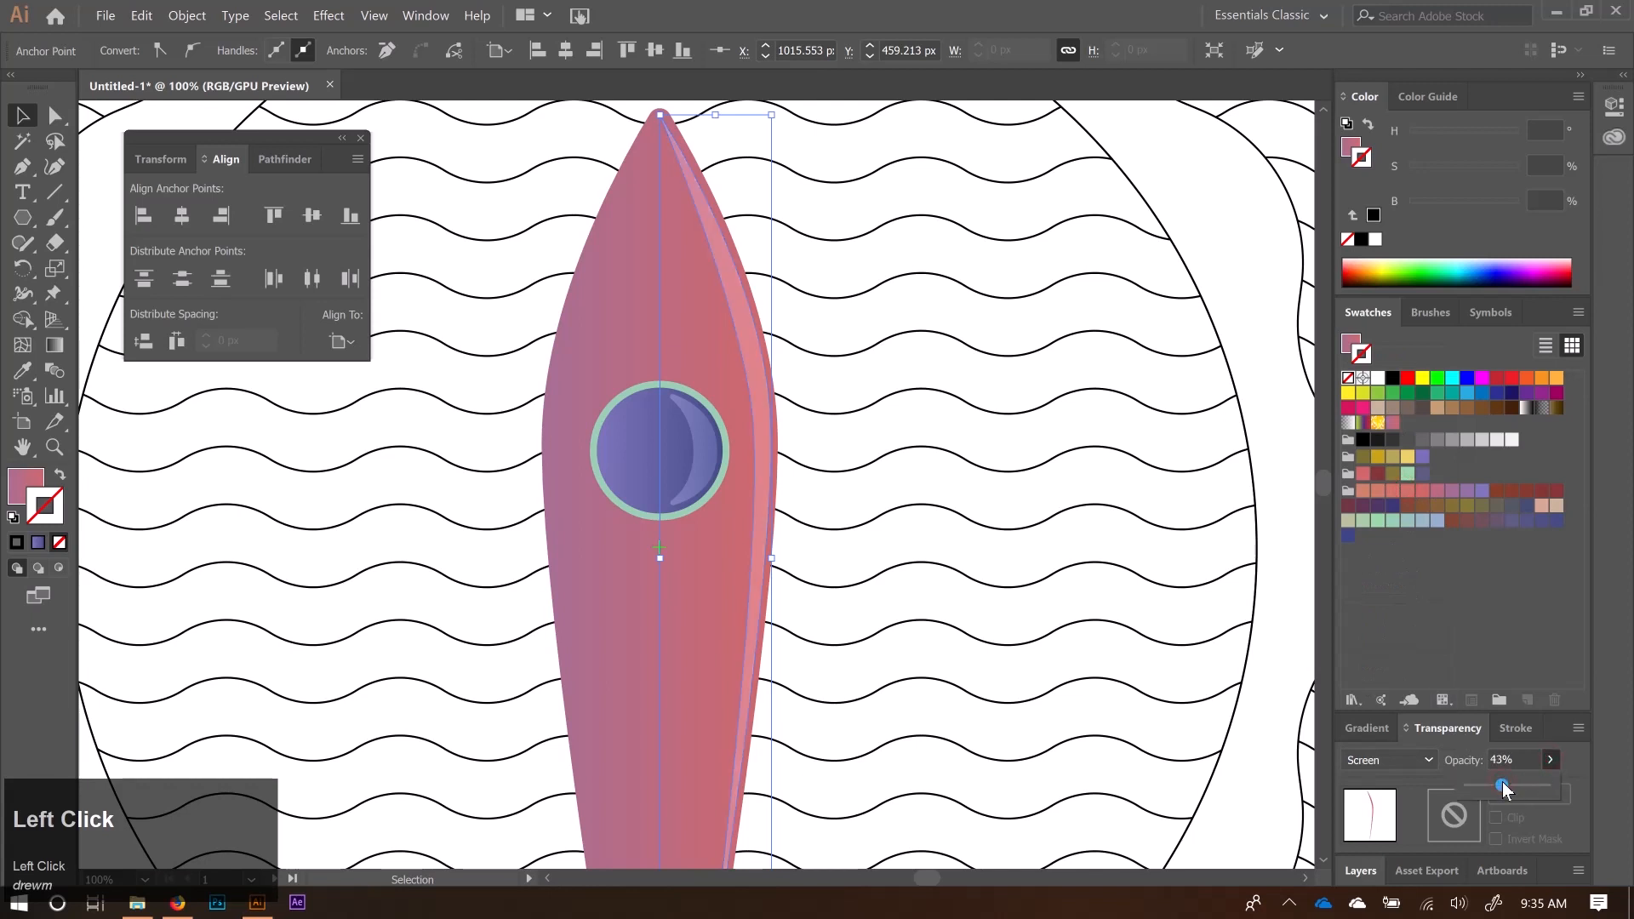
click(1105, 491)
- Try to round the rocket highlight's upper and lower tip anchors together
key(a)
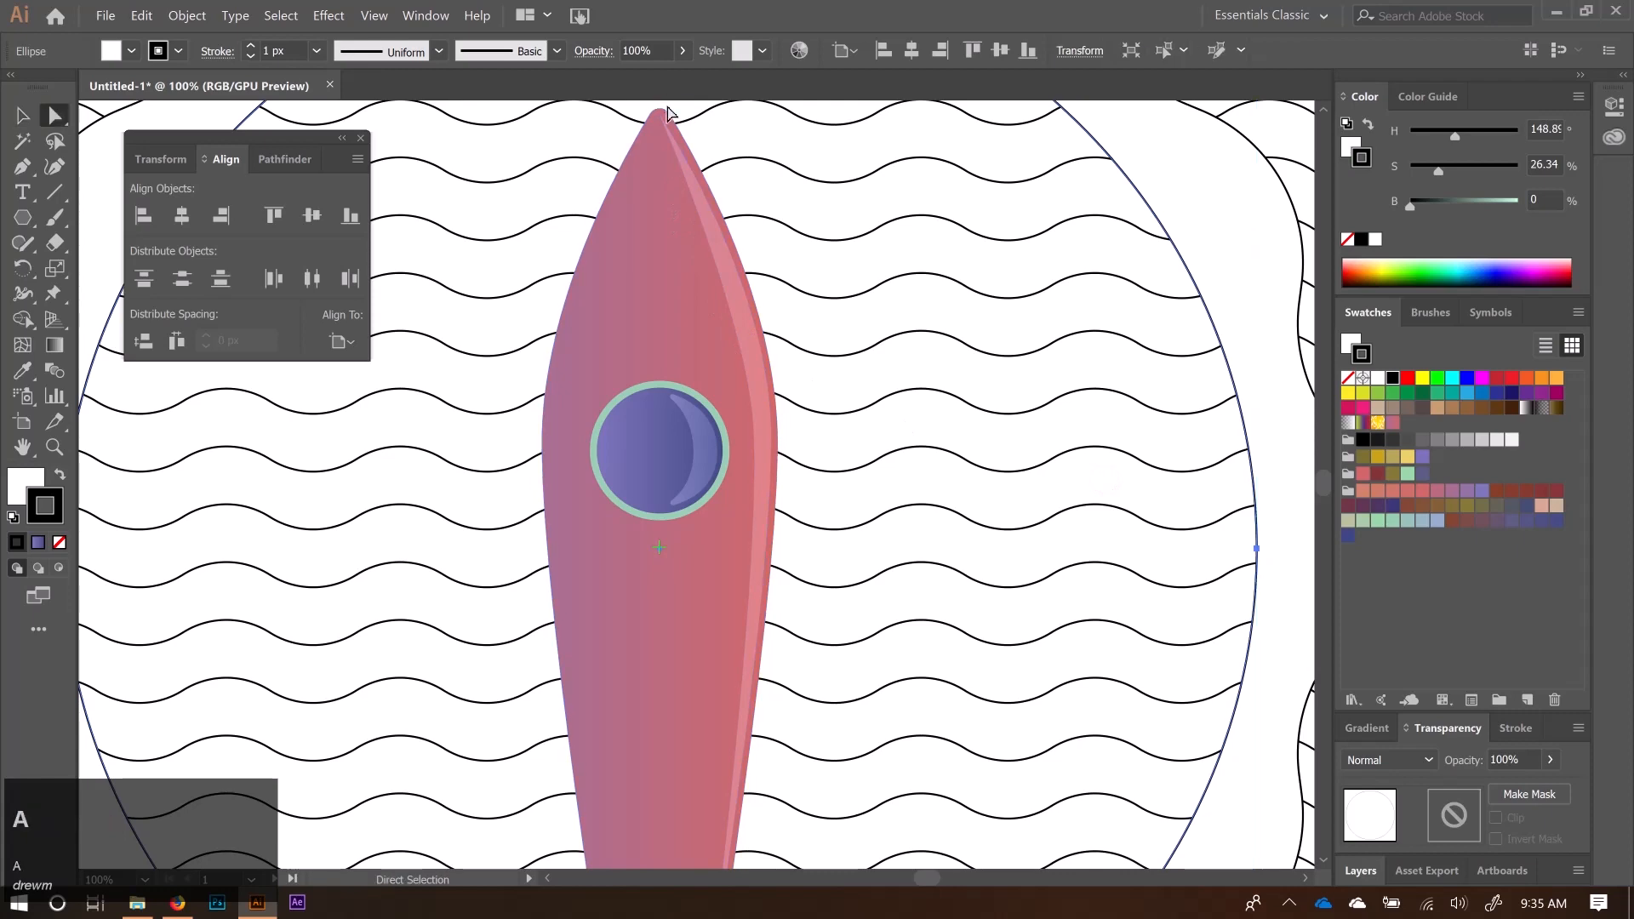
click(668, 128)
scroll(743, 510, up, 1)
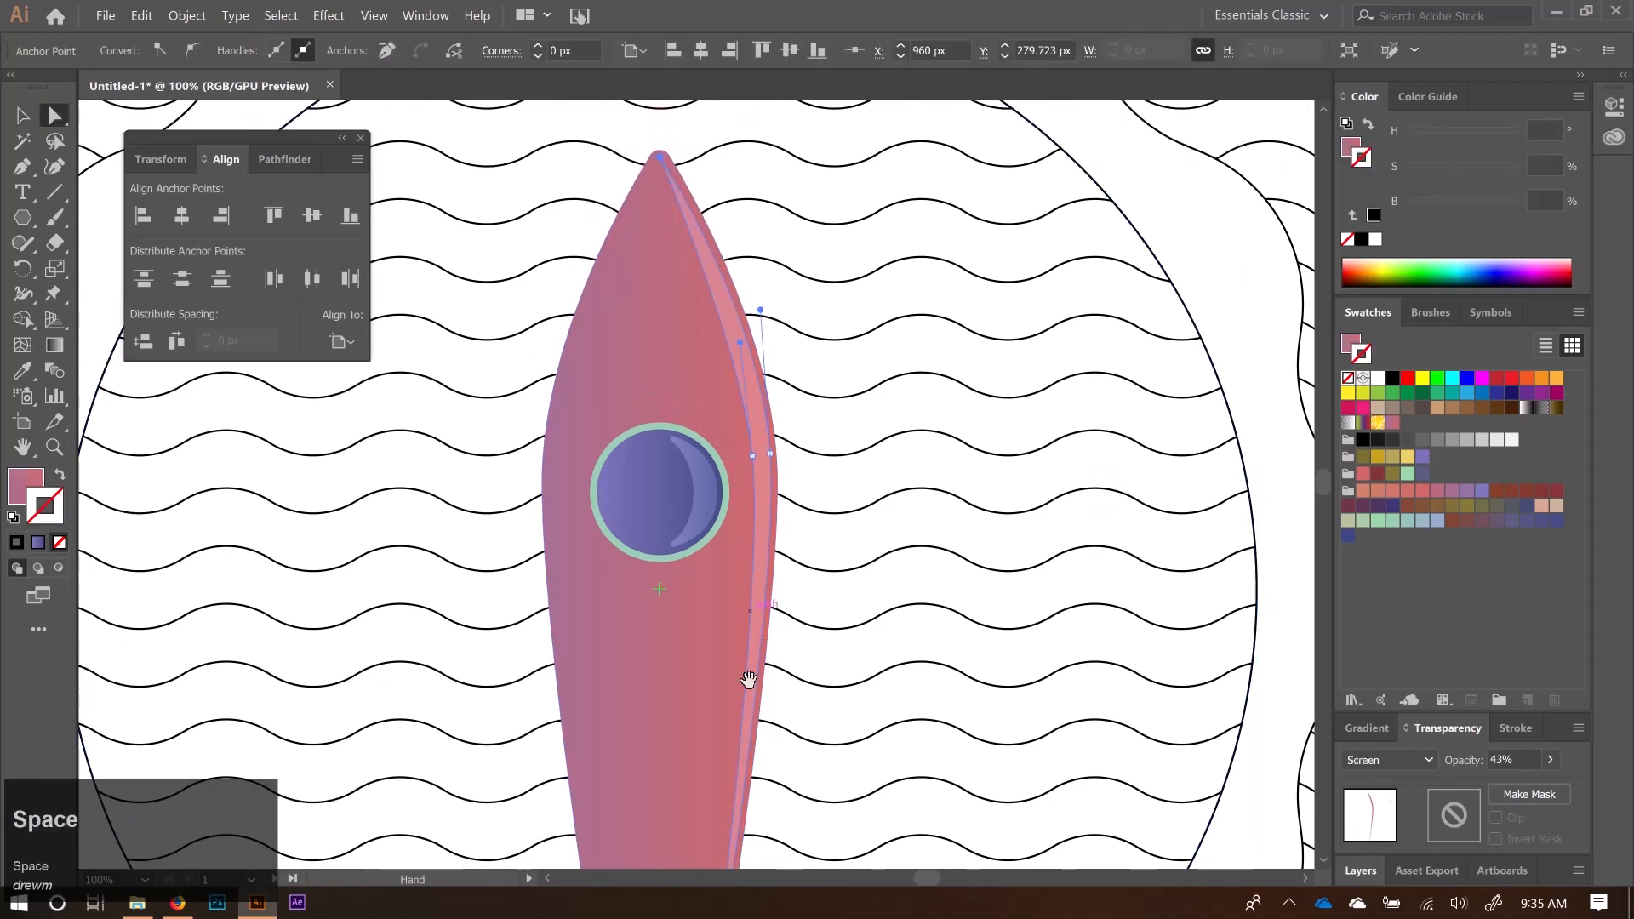
drag(747, 675, 780, 281)
shift+click(742, 653)
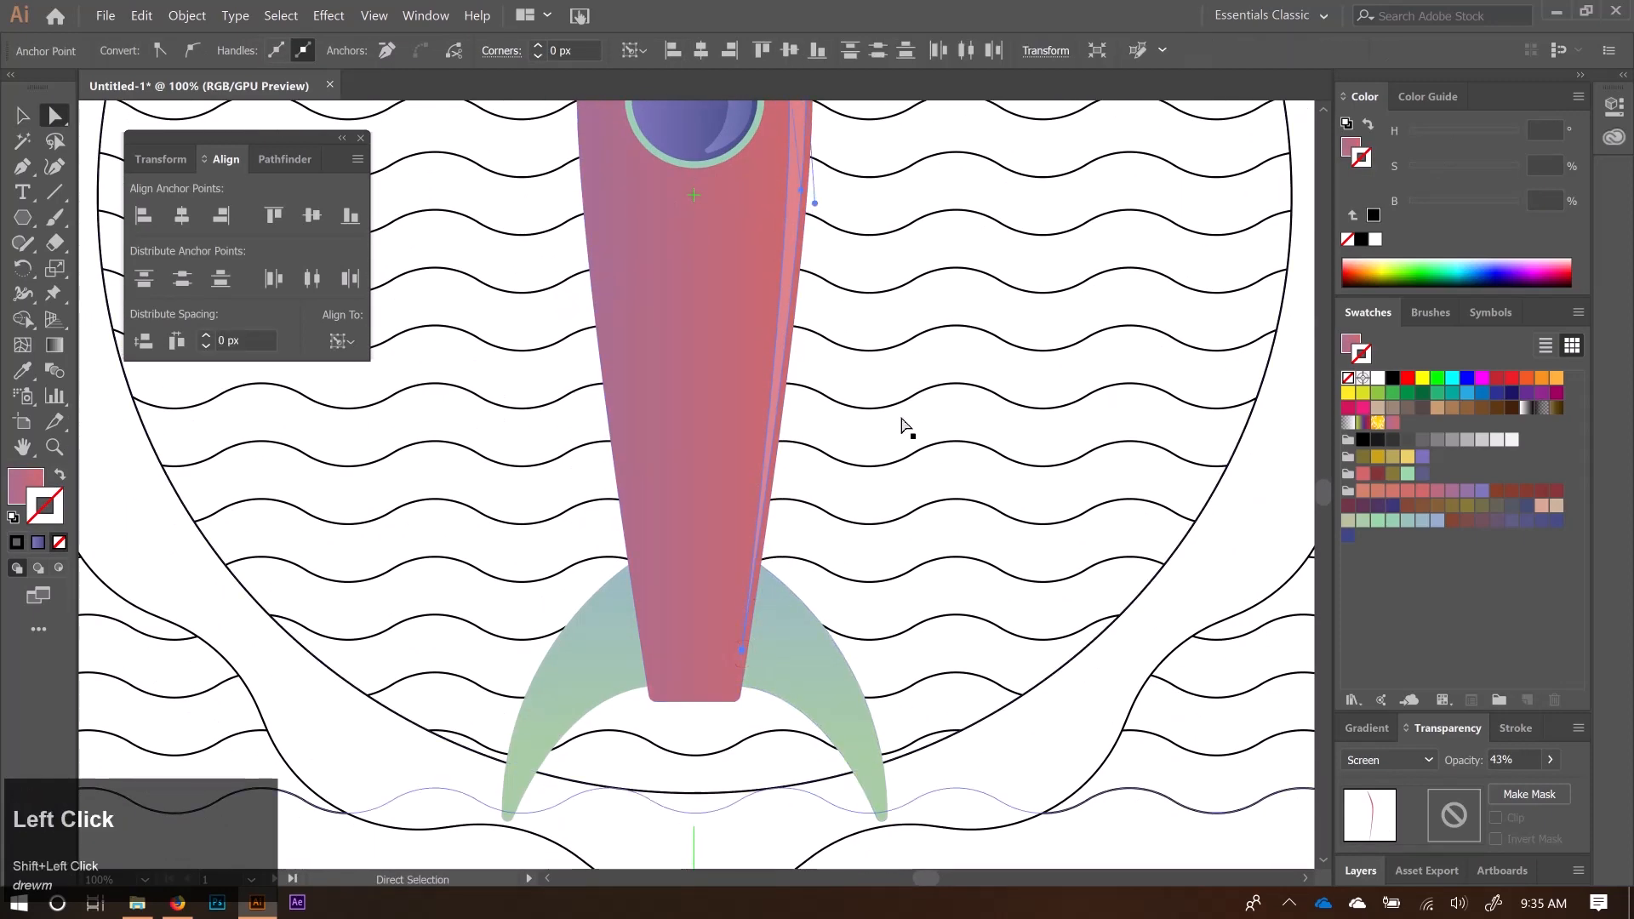
drag(726, 277, 631, 720)
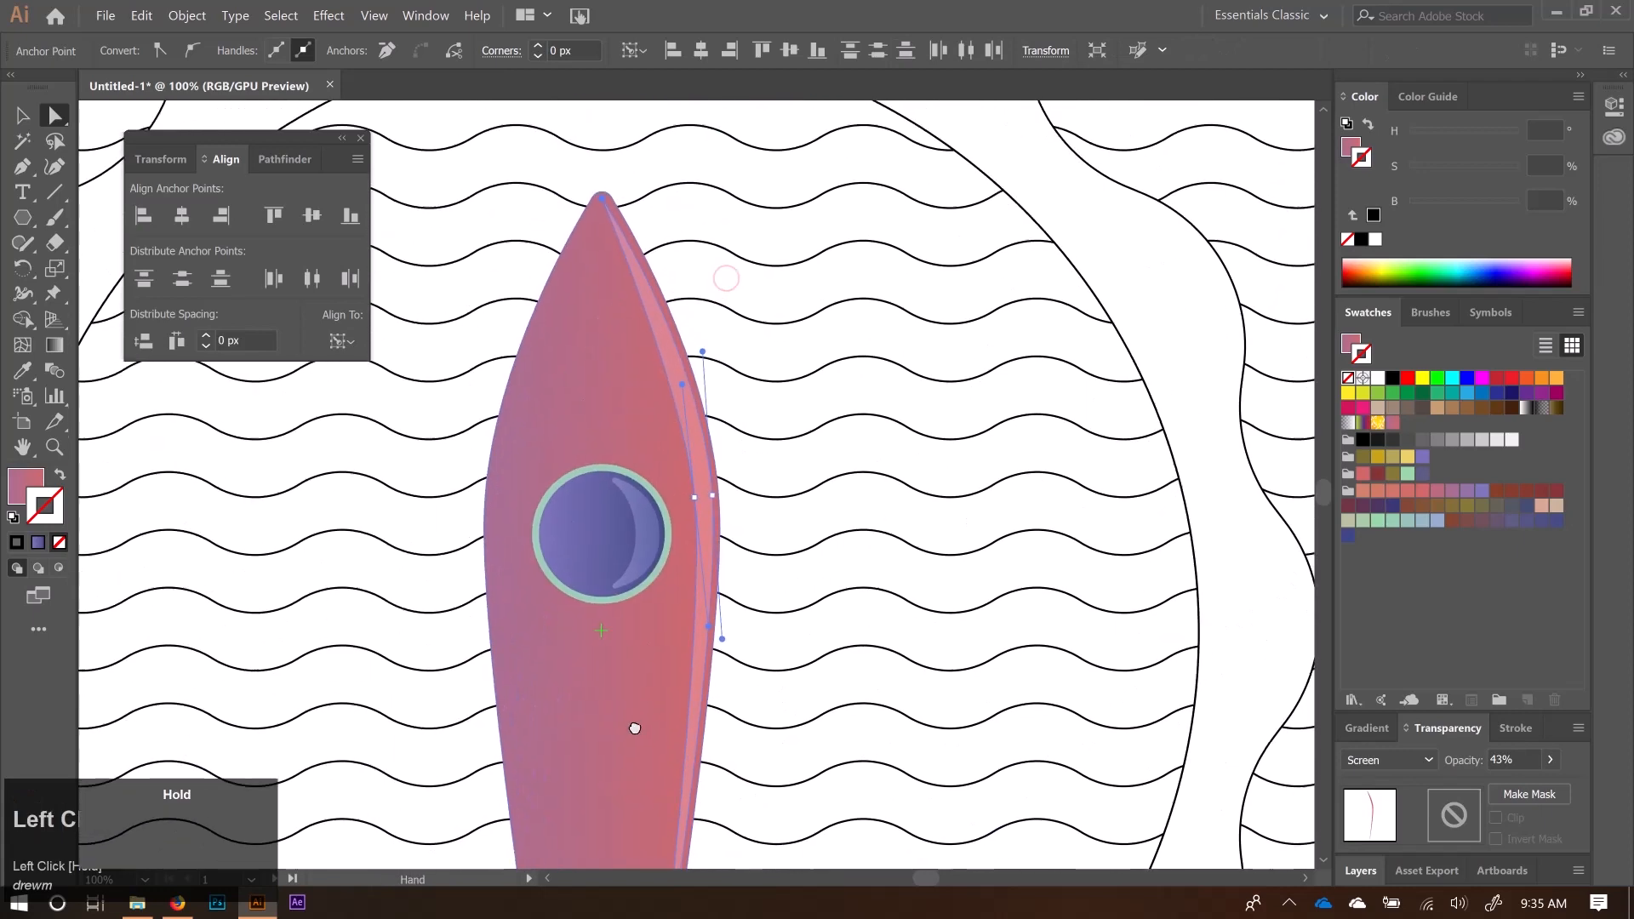
click(622, 535)
drag(622, 534, 582, 327)
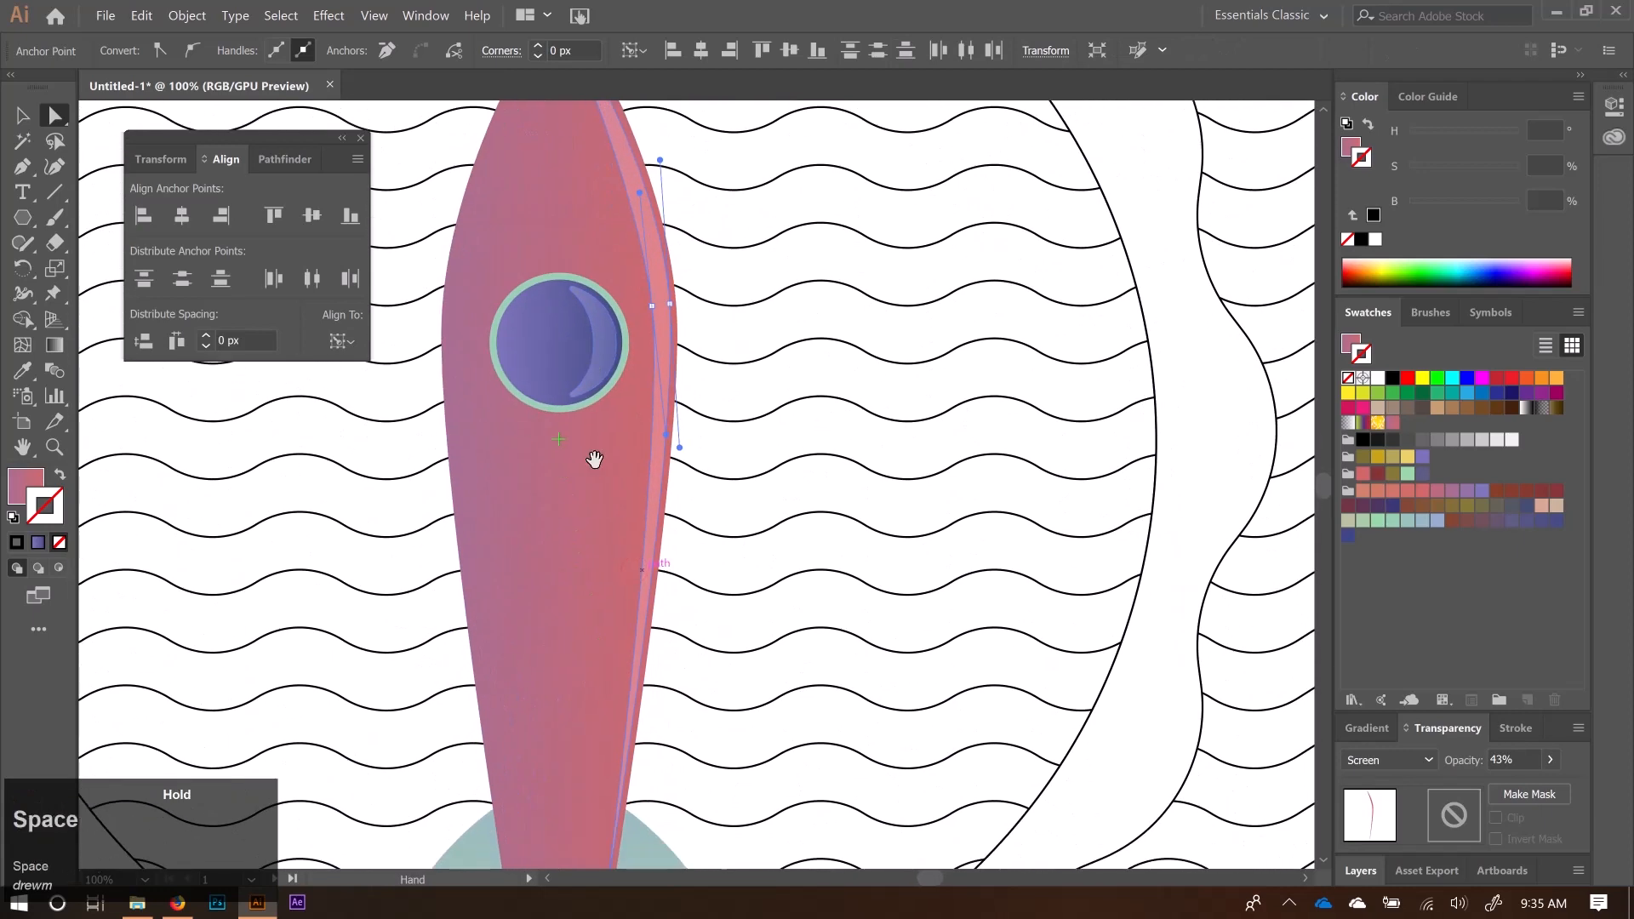
drag(554, 232, 555, 281)
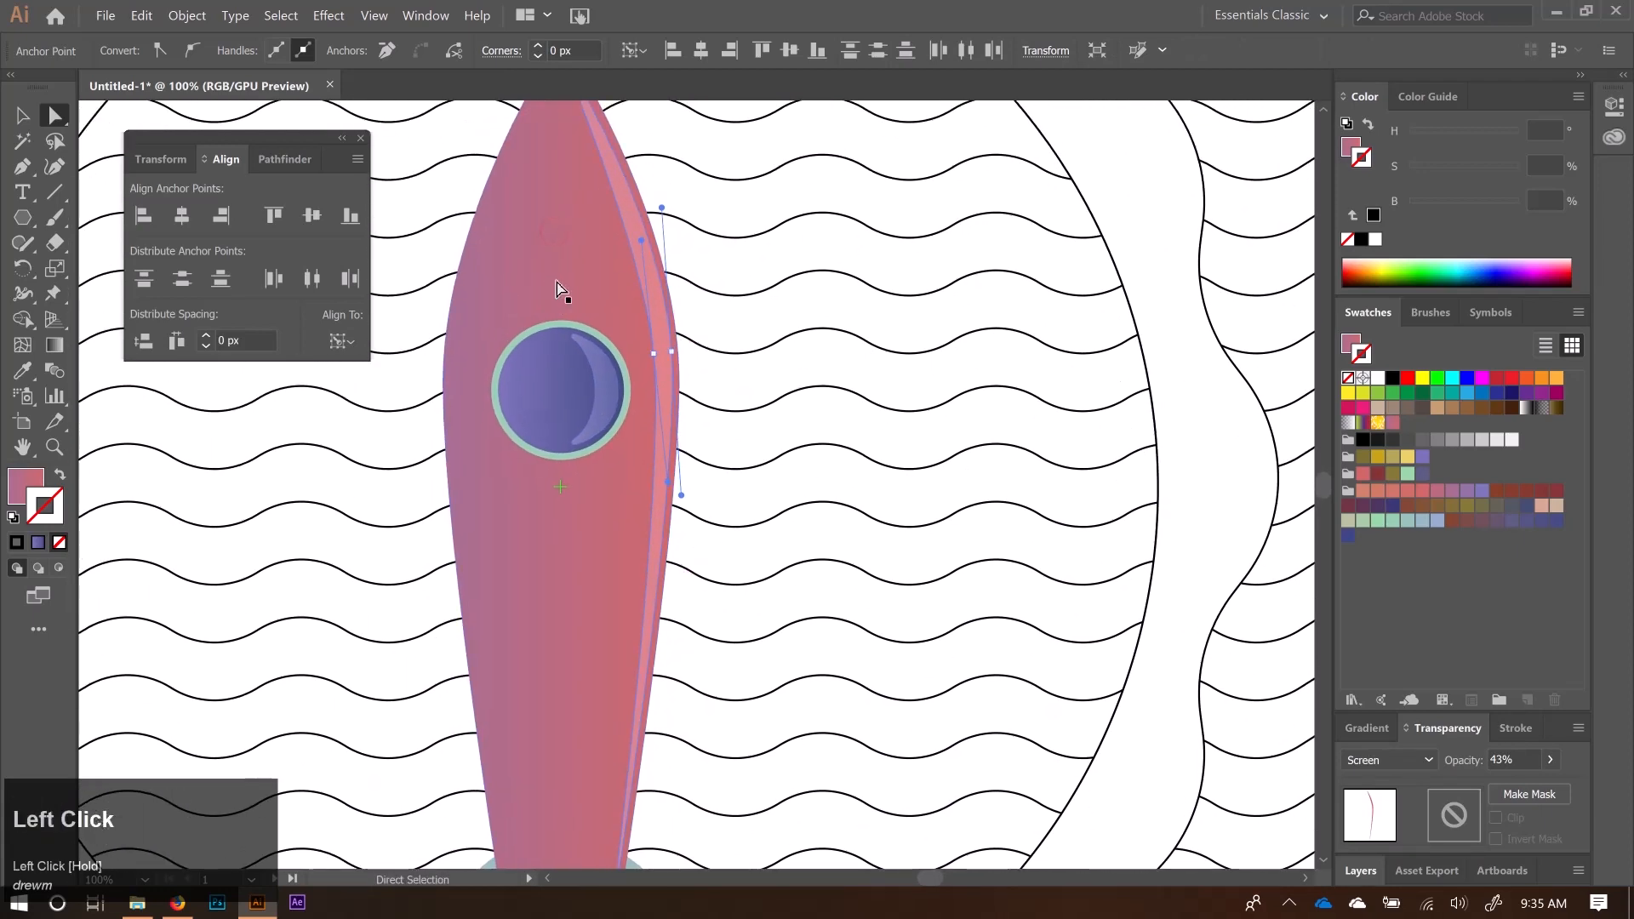
scroll(555, 280, down, 1)
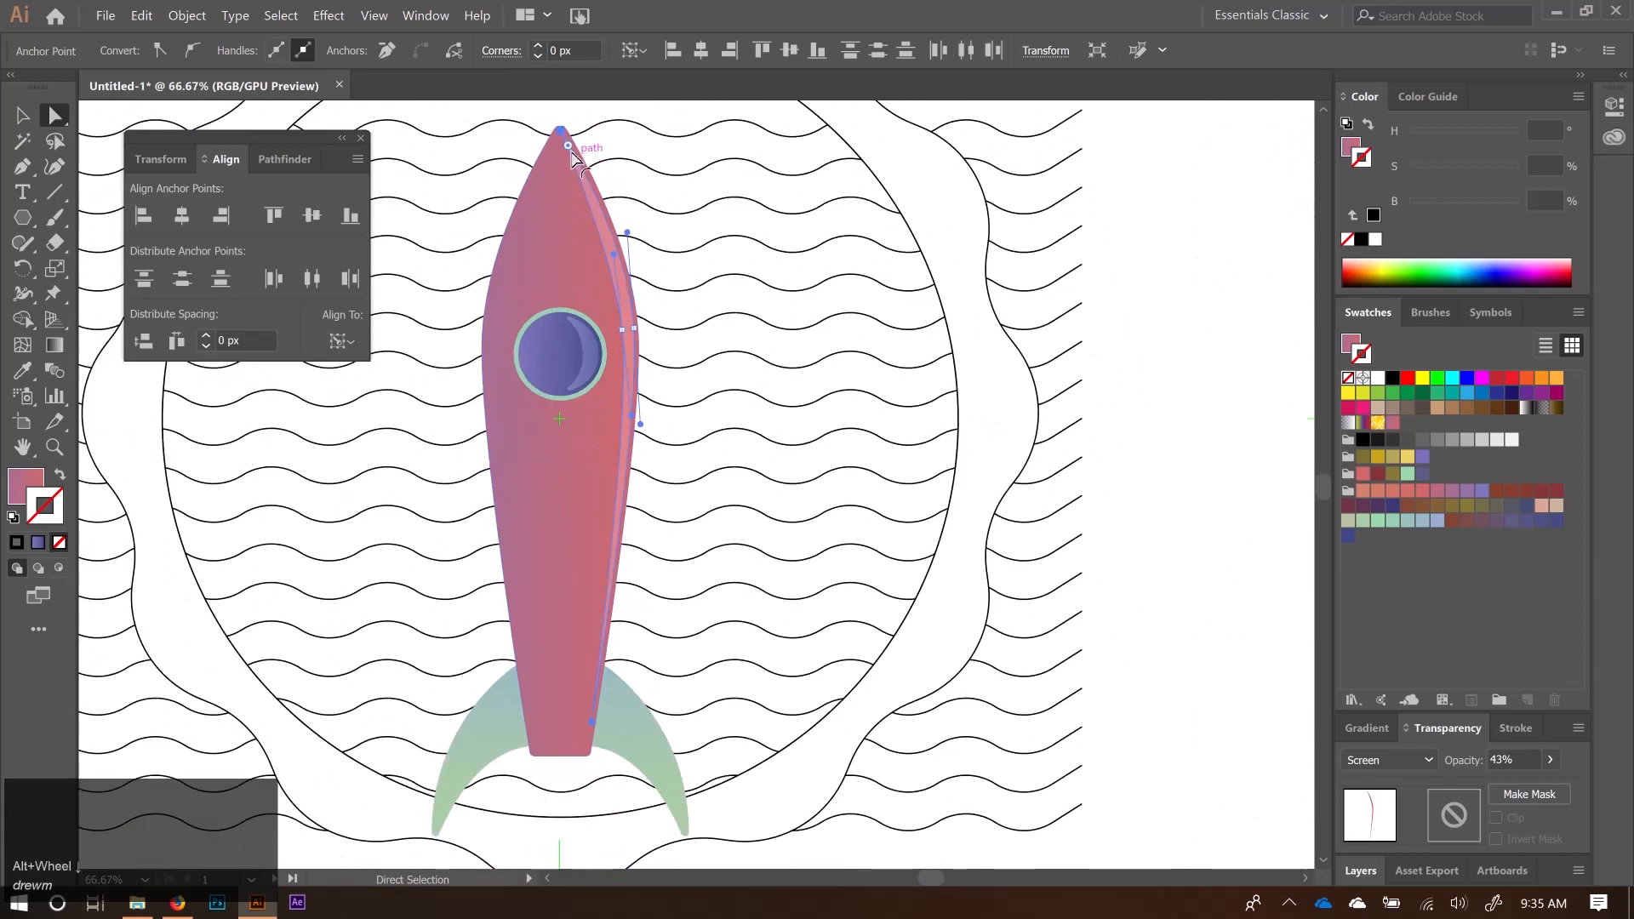
drag(567, 149, 590, 193)
- Add an anchor on each long edge just above the highlight's lower tip, at about Y 779.6 px and 778.1 px, and delete the tip anchor
ctrl+click(634, 601)
scroll(587, 732, up, 5)
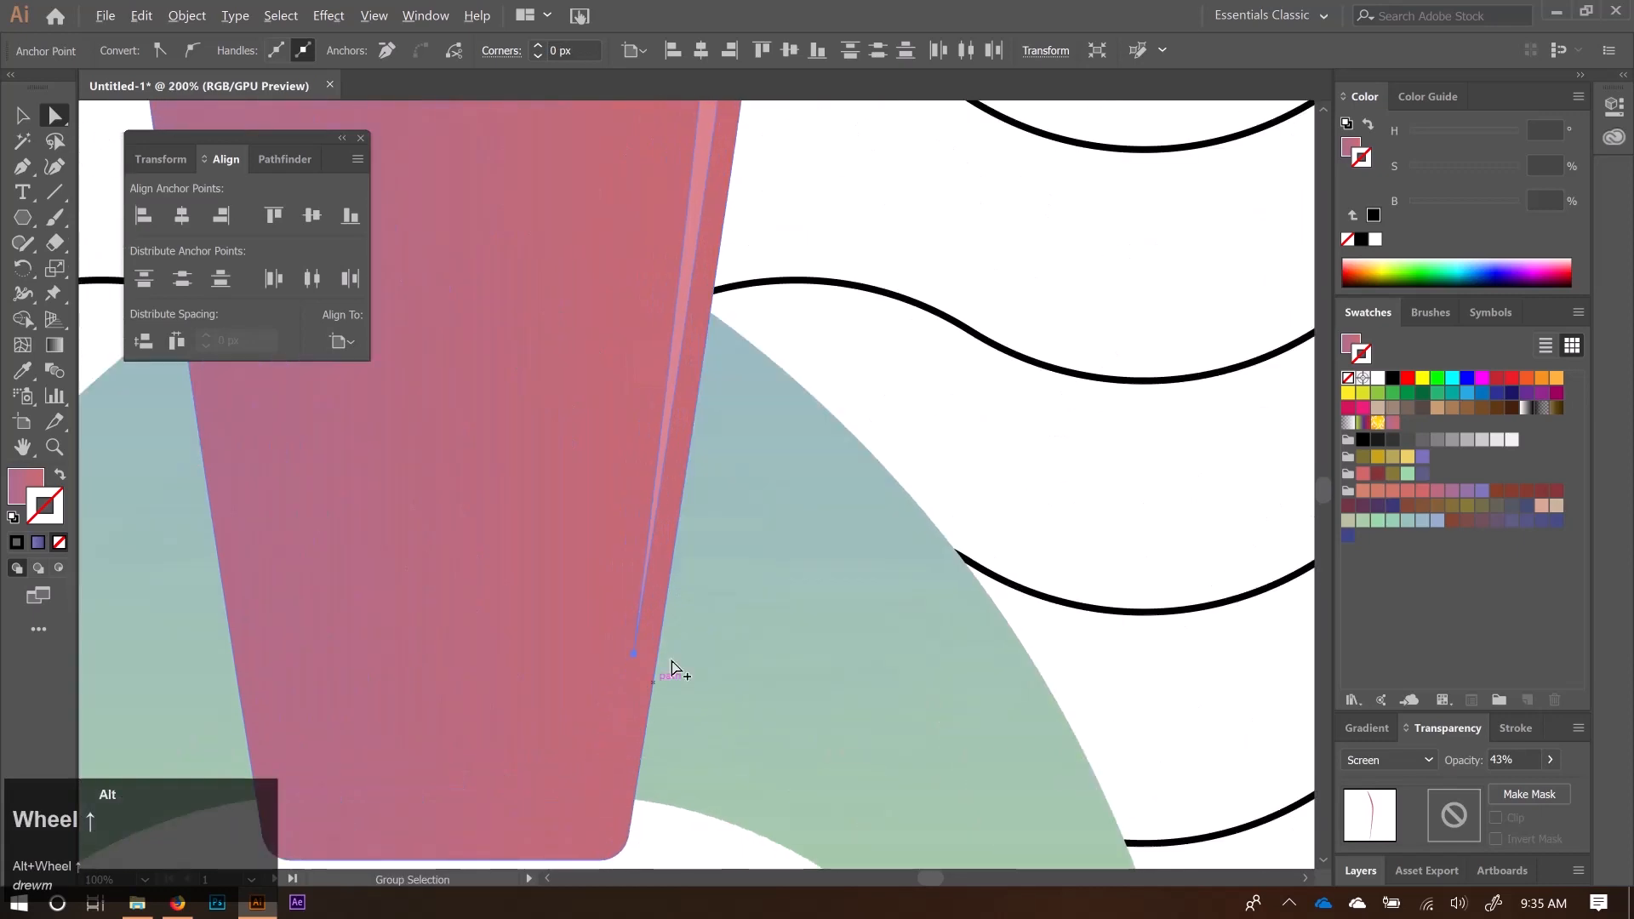
click(636, 657)
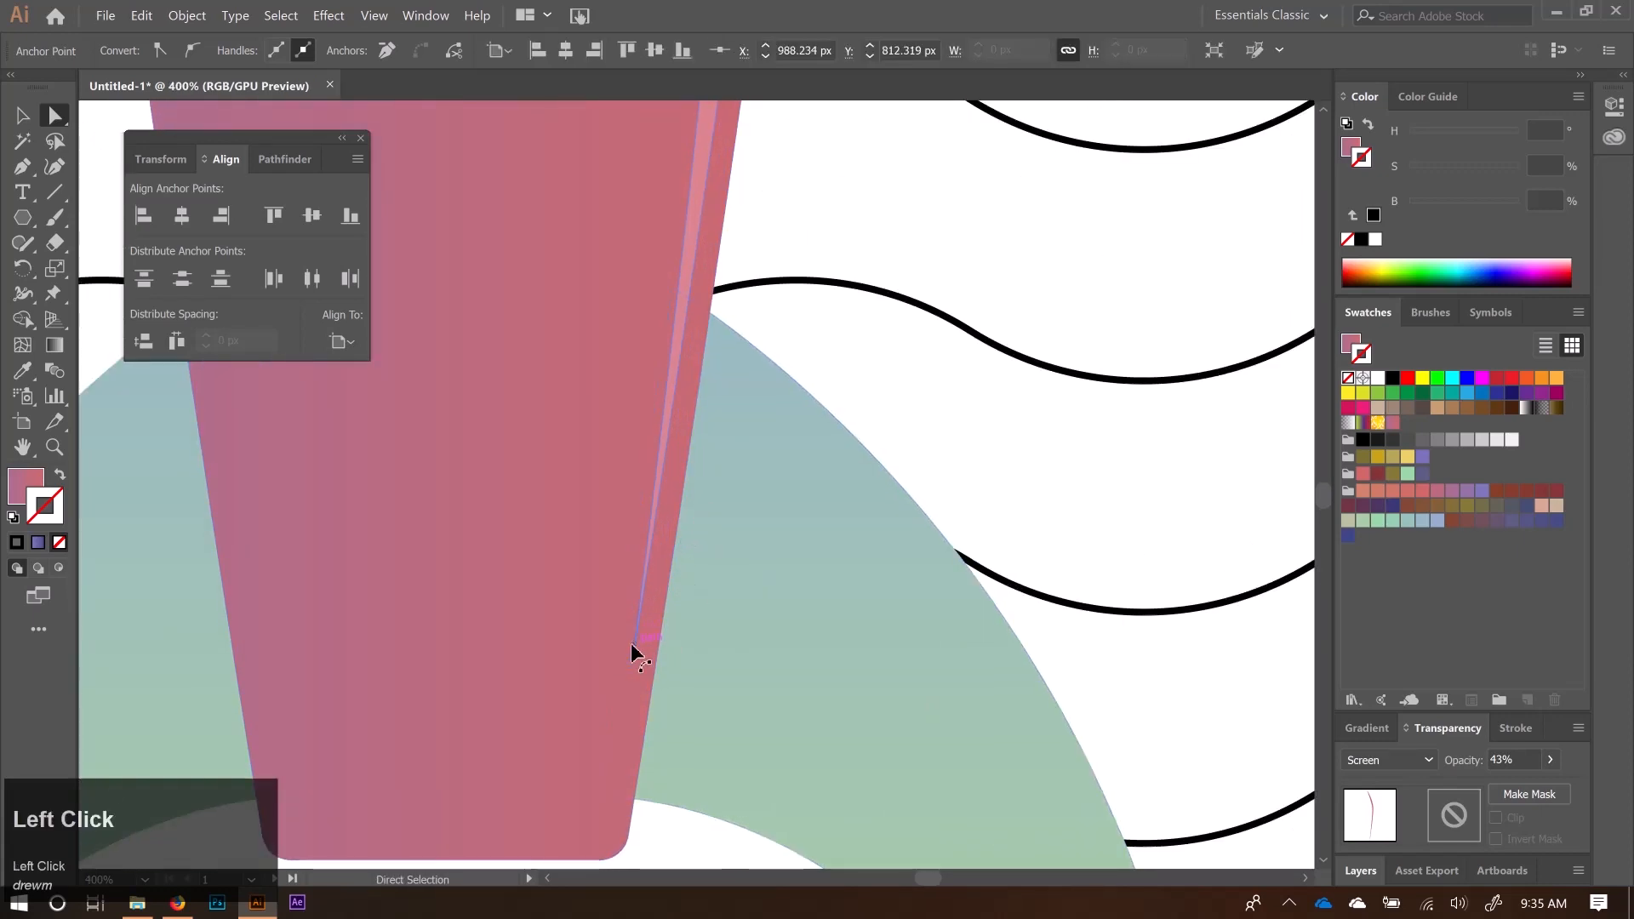
scroll(671, 673, down, 3)
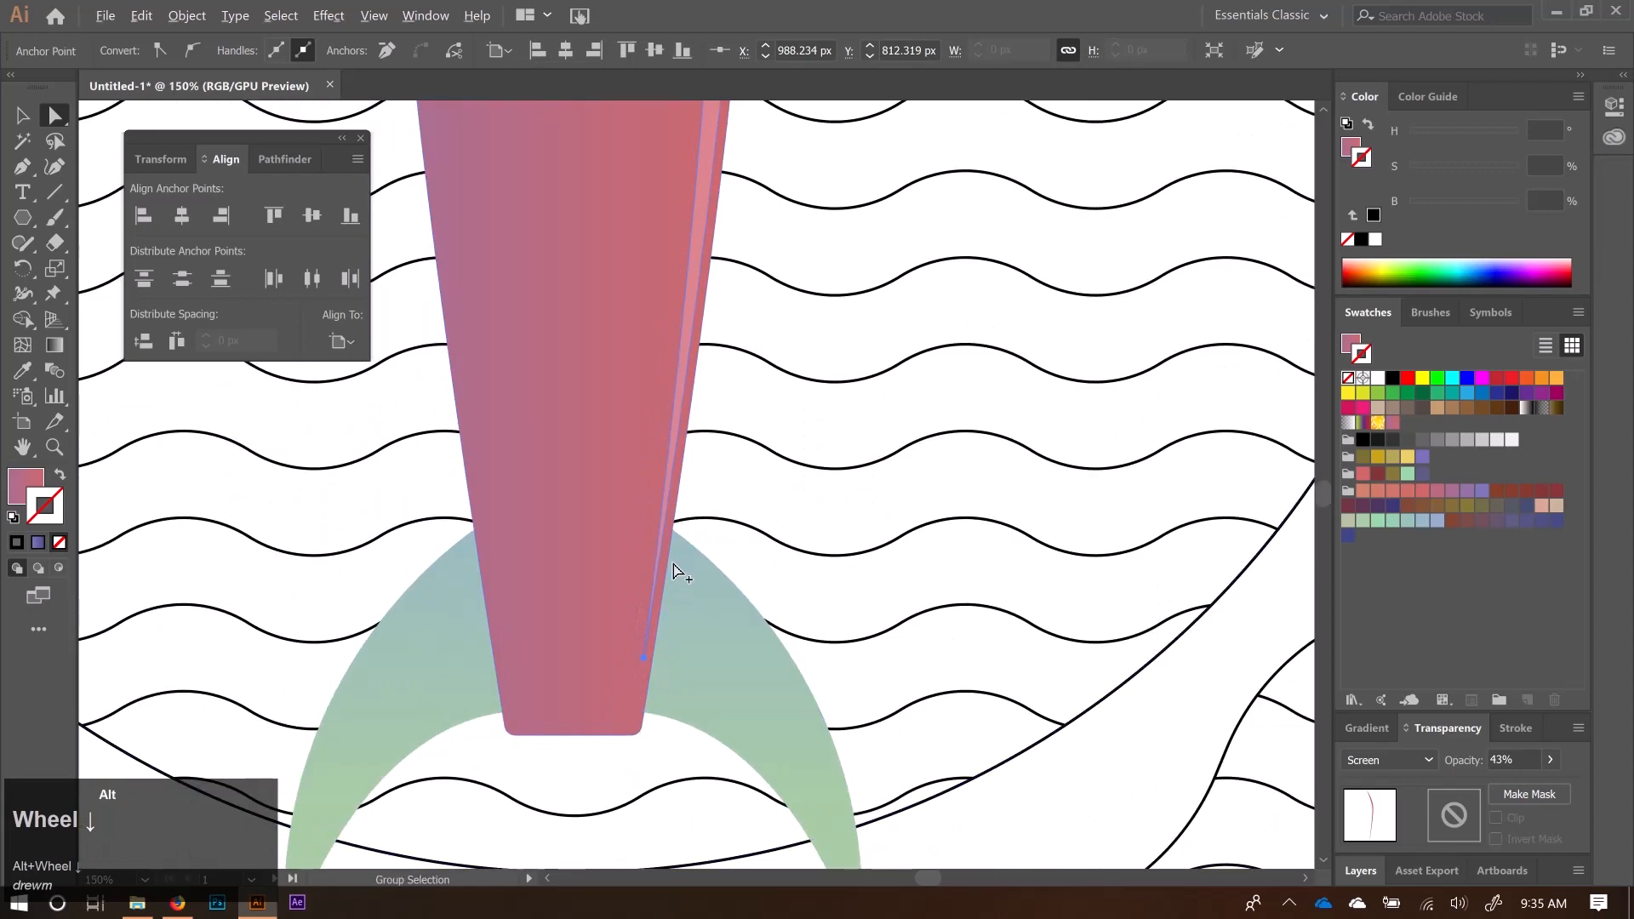
scroll(679, 572, down, 2)
scroll(660, 596, up, 4)
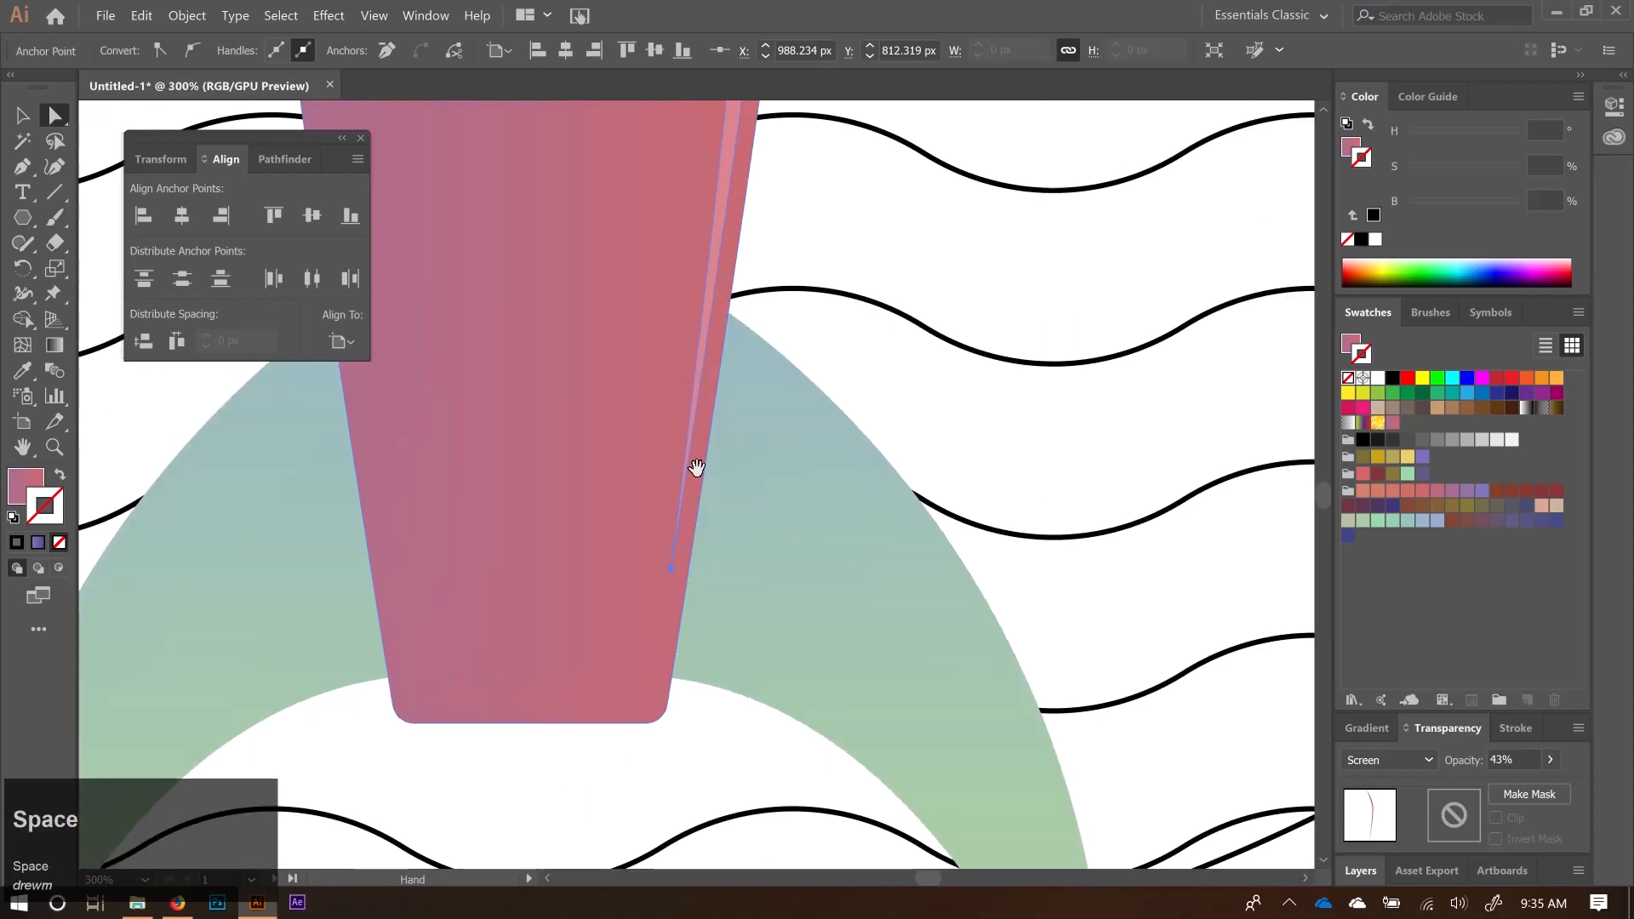
drag(693, 463, 650, 687)
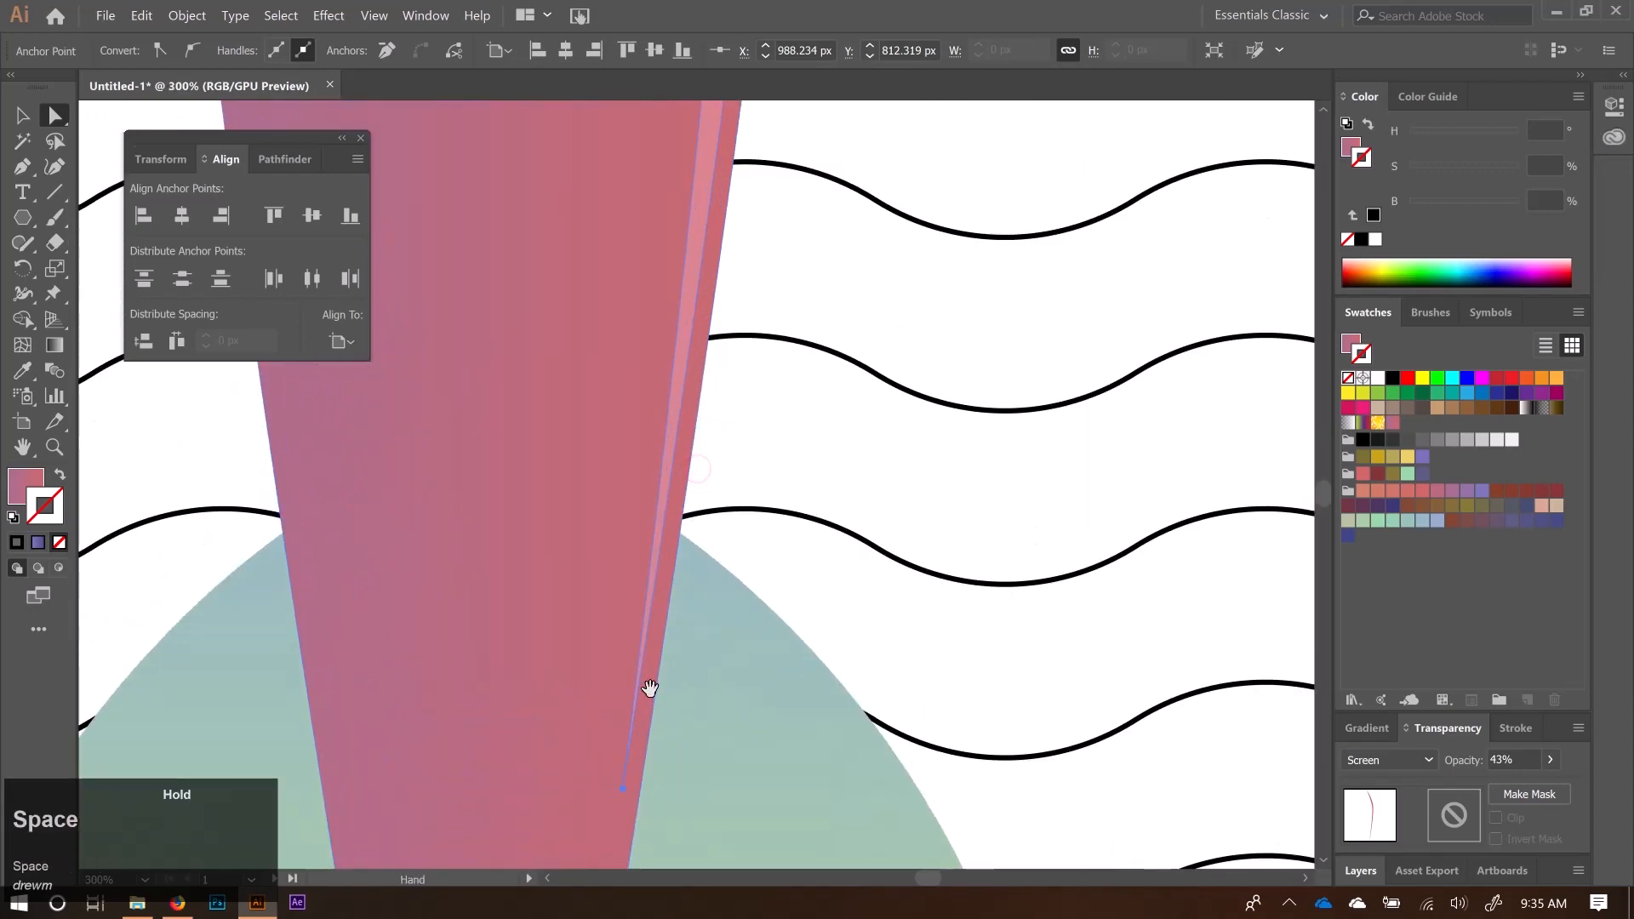
click(625, 791)
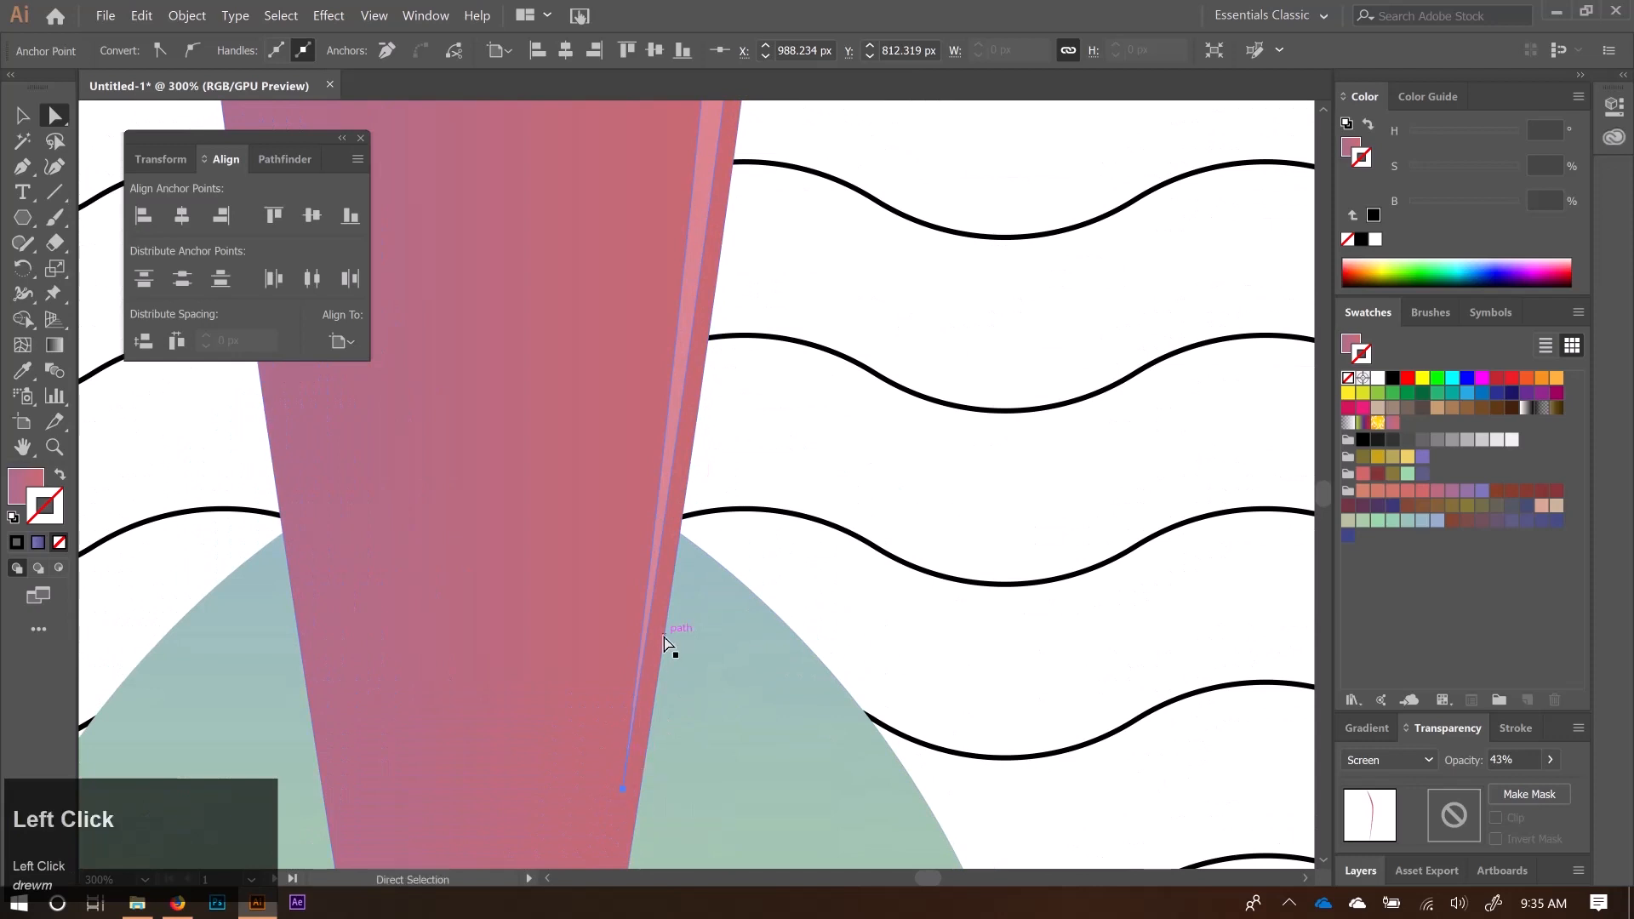
key(p)
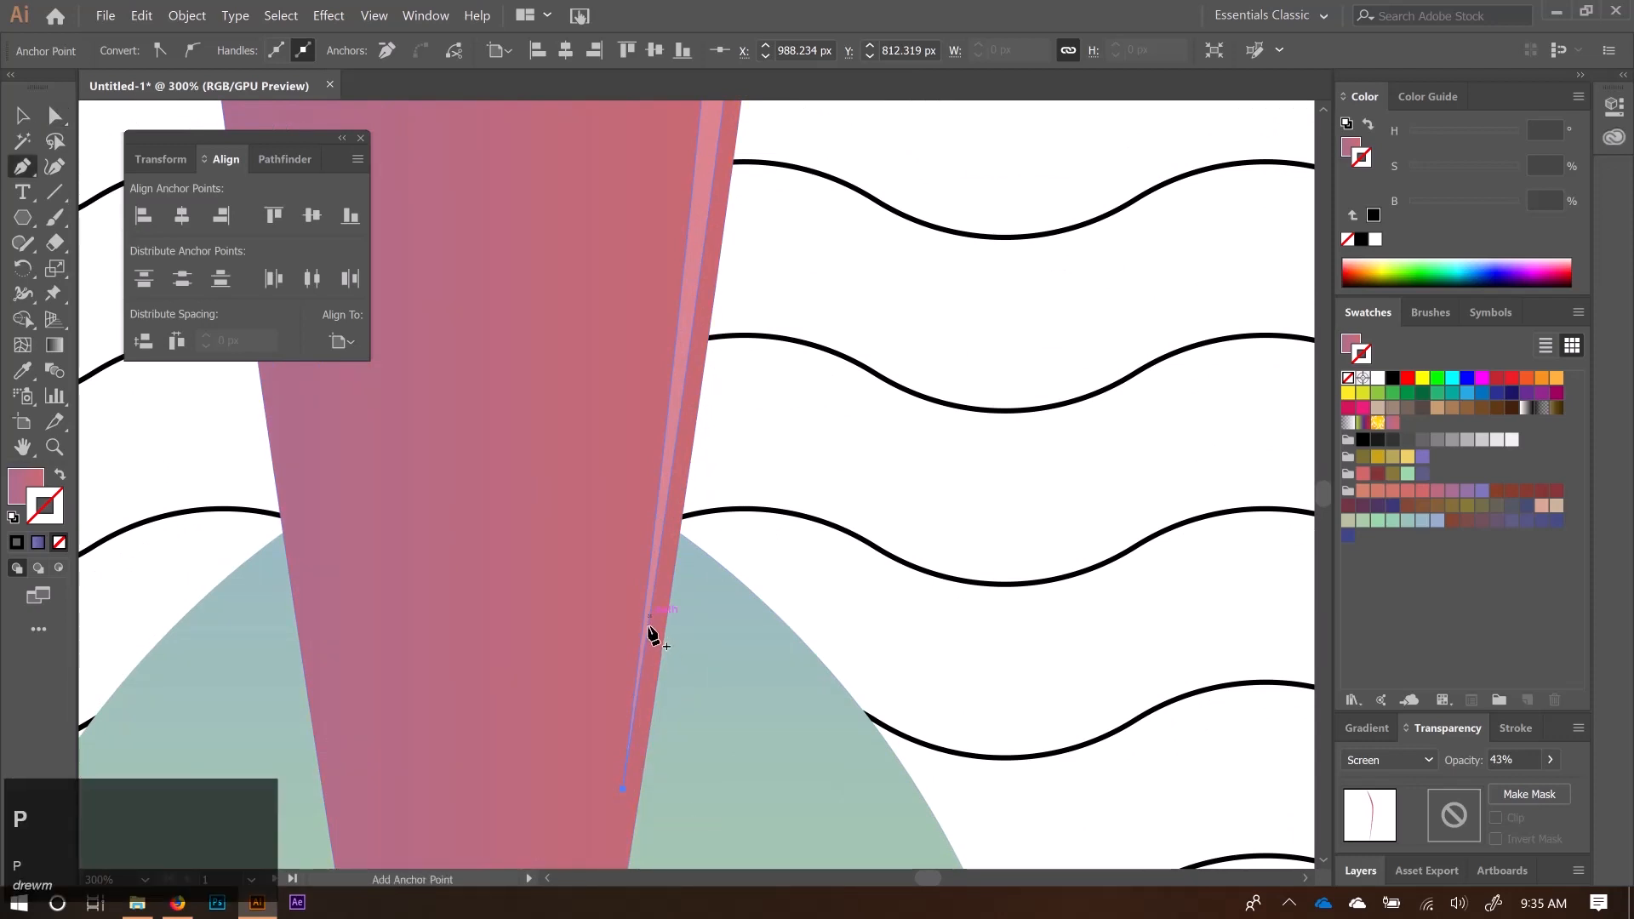
click(644, 625)
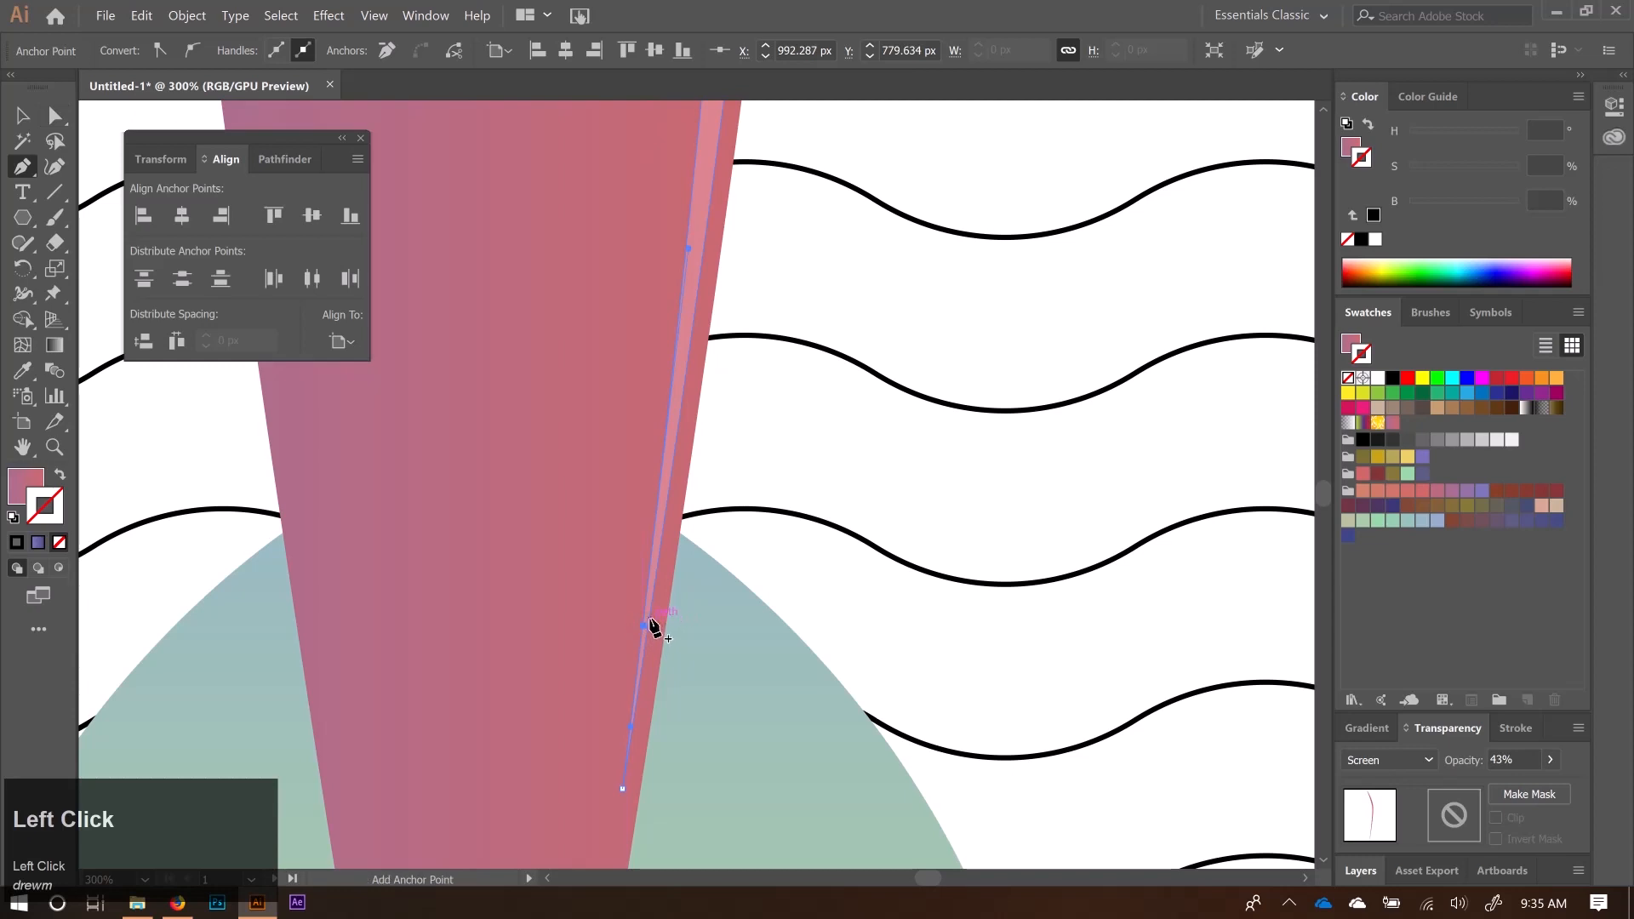
click(650, 619)
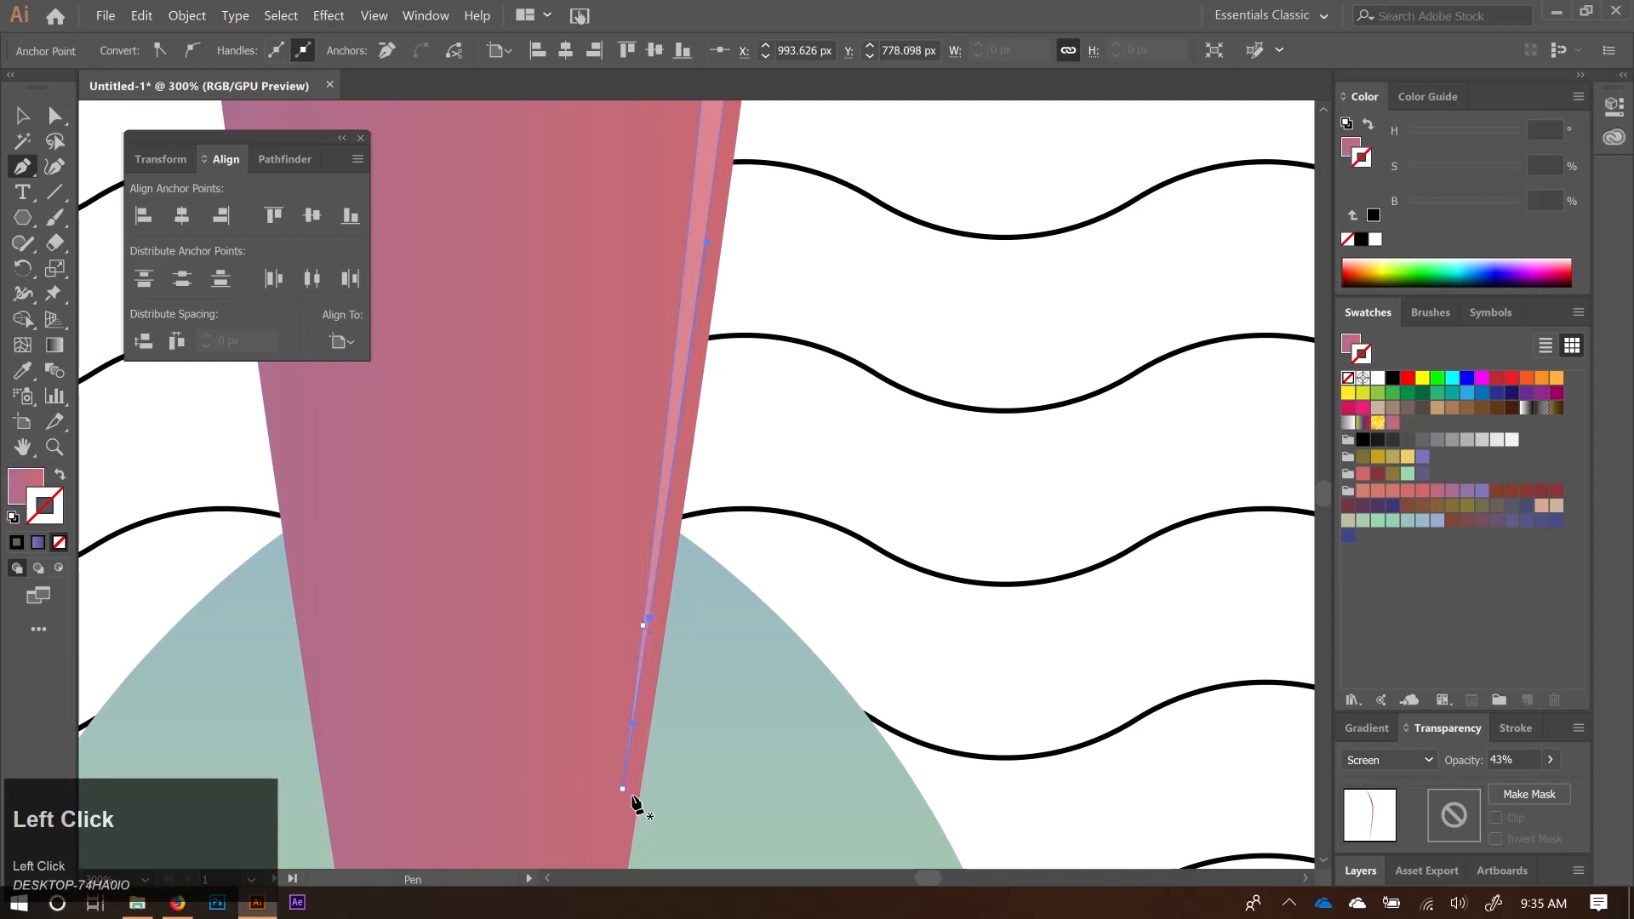
click(623, 791)
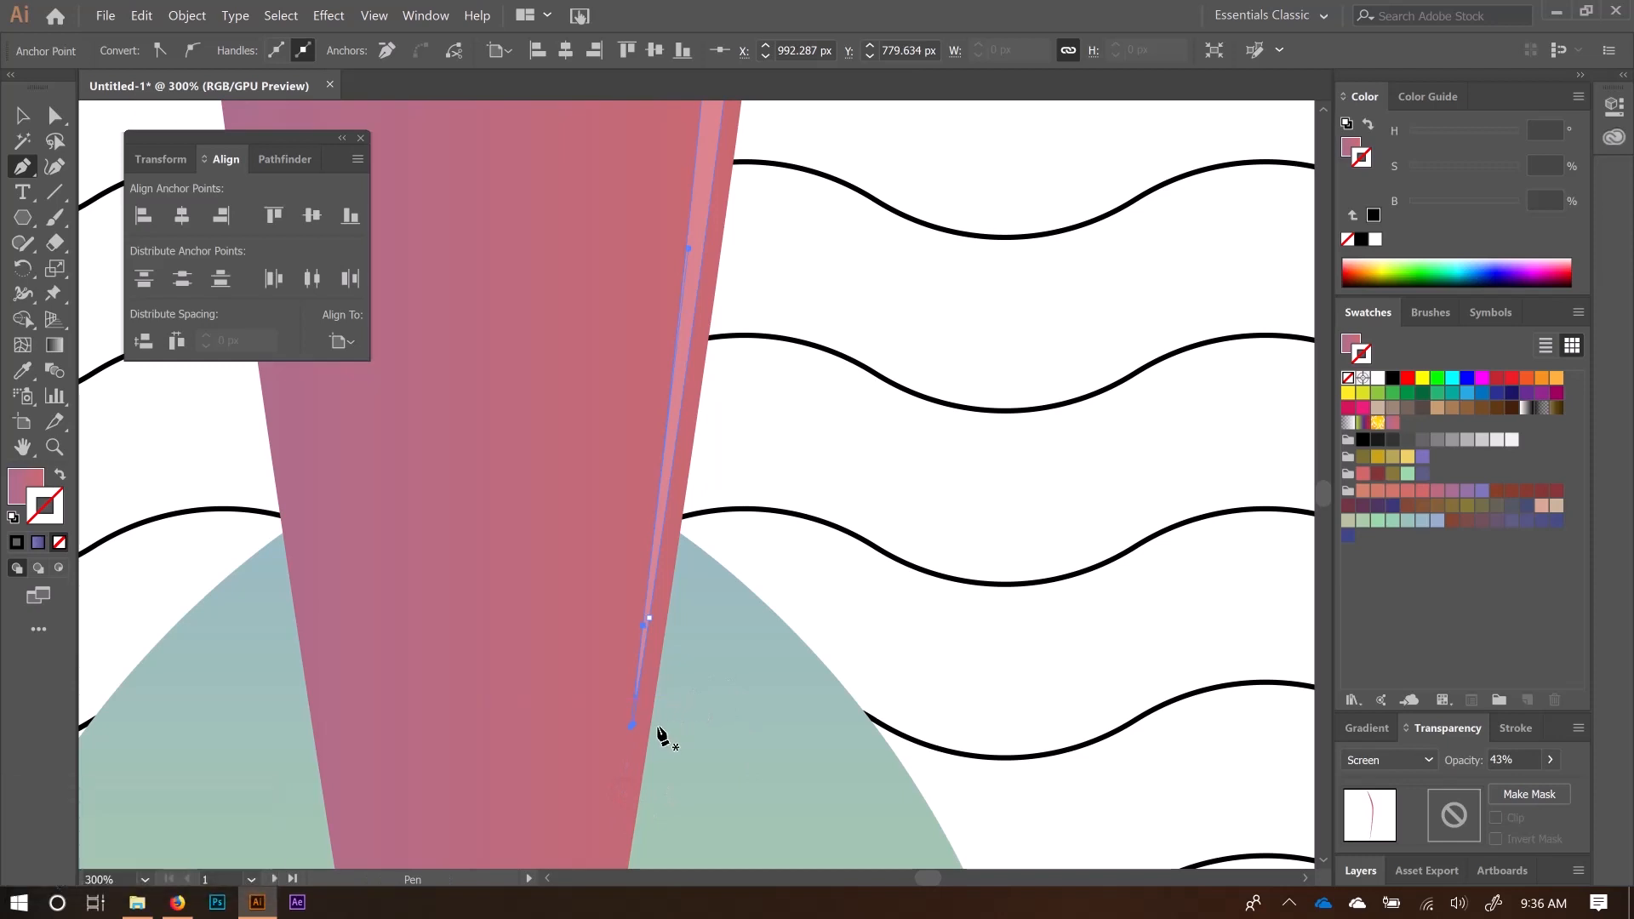
key(a)
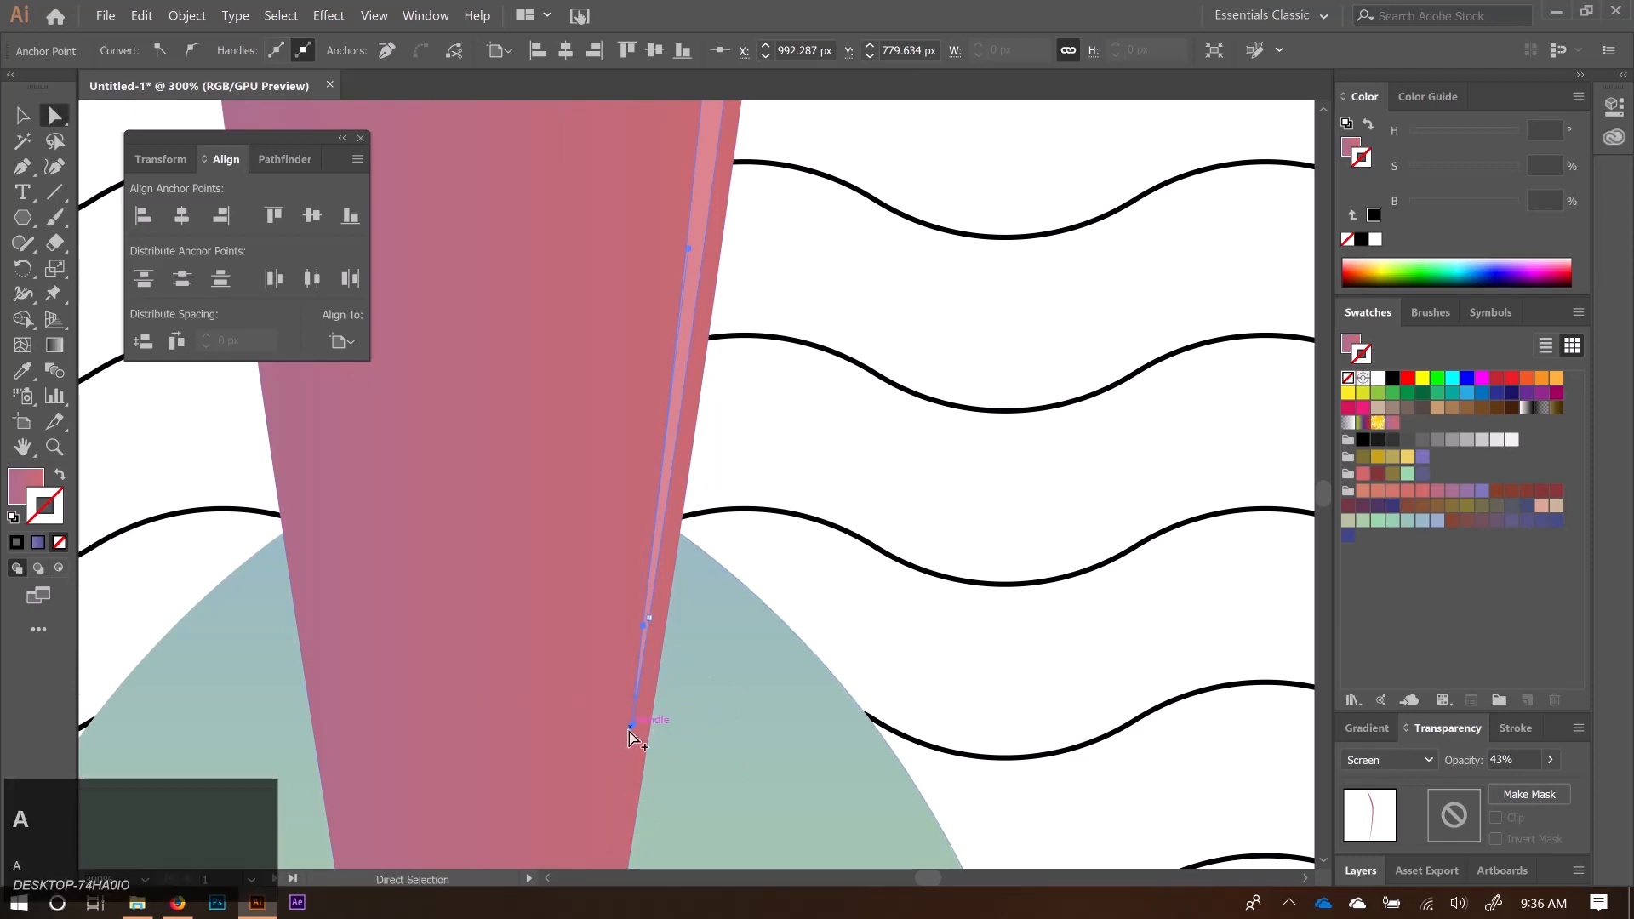
- Shorten the rocket highlight's lower tip and shape it into a small rounded end by adjusting the curve handles there
alt+scroll(630, 732, up, 4)
drag(661, 604, 684, 445)
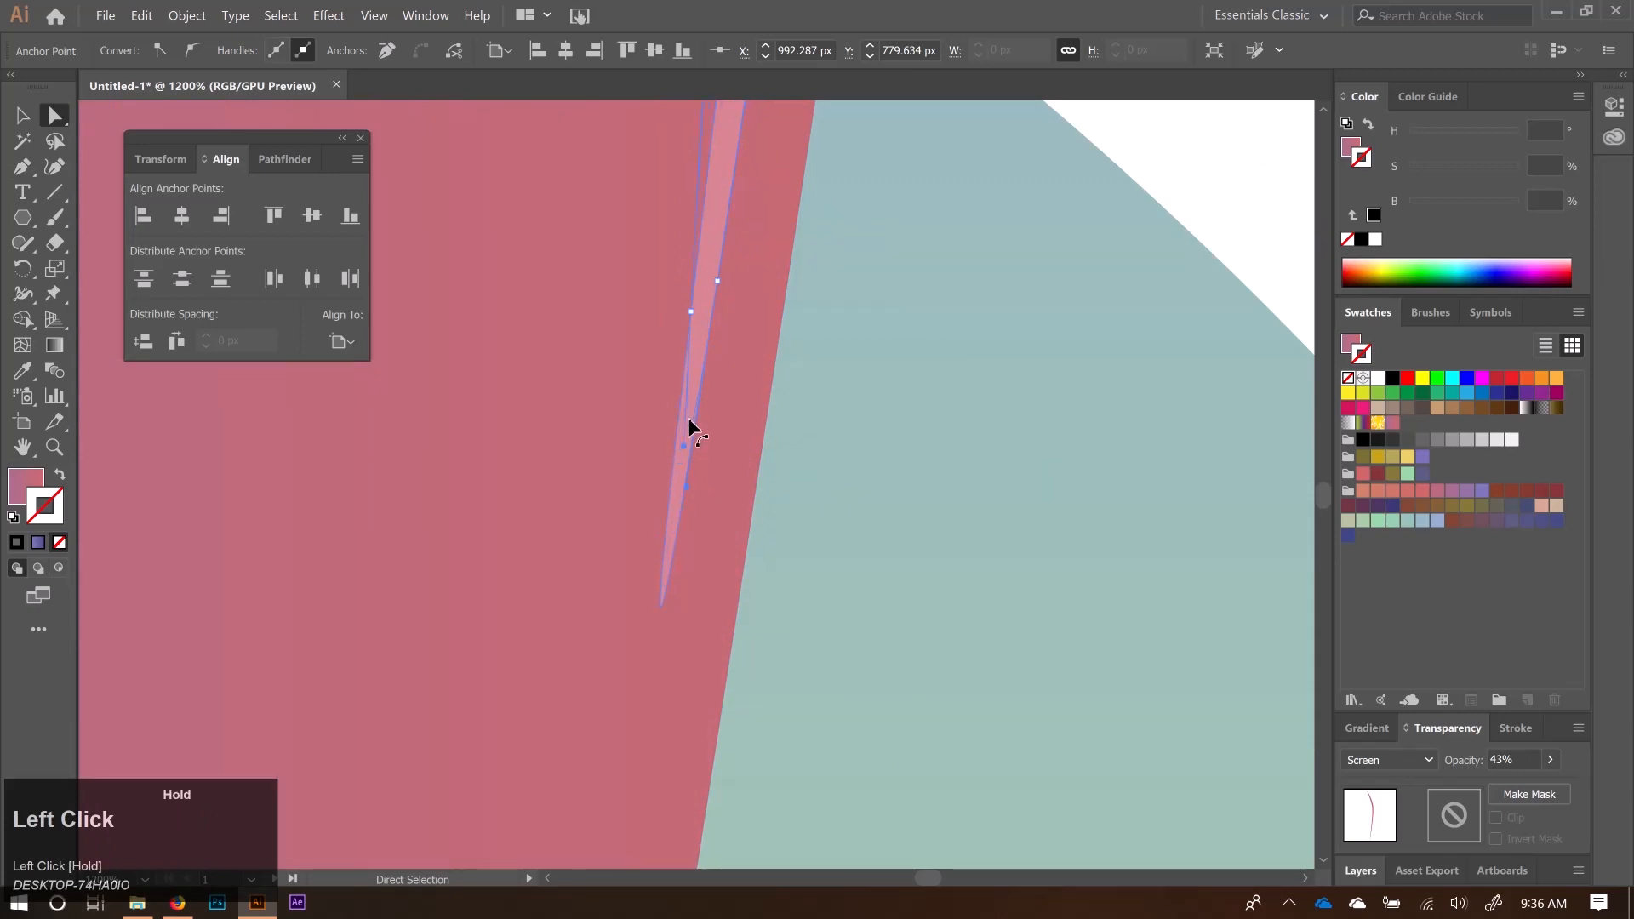
mouse_move(692, 352)
mouse_down()
mouse_move(692, 374)
mouse_move(692, 354)
mouse_up()
alt+scroll(691, 354, down, 2)
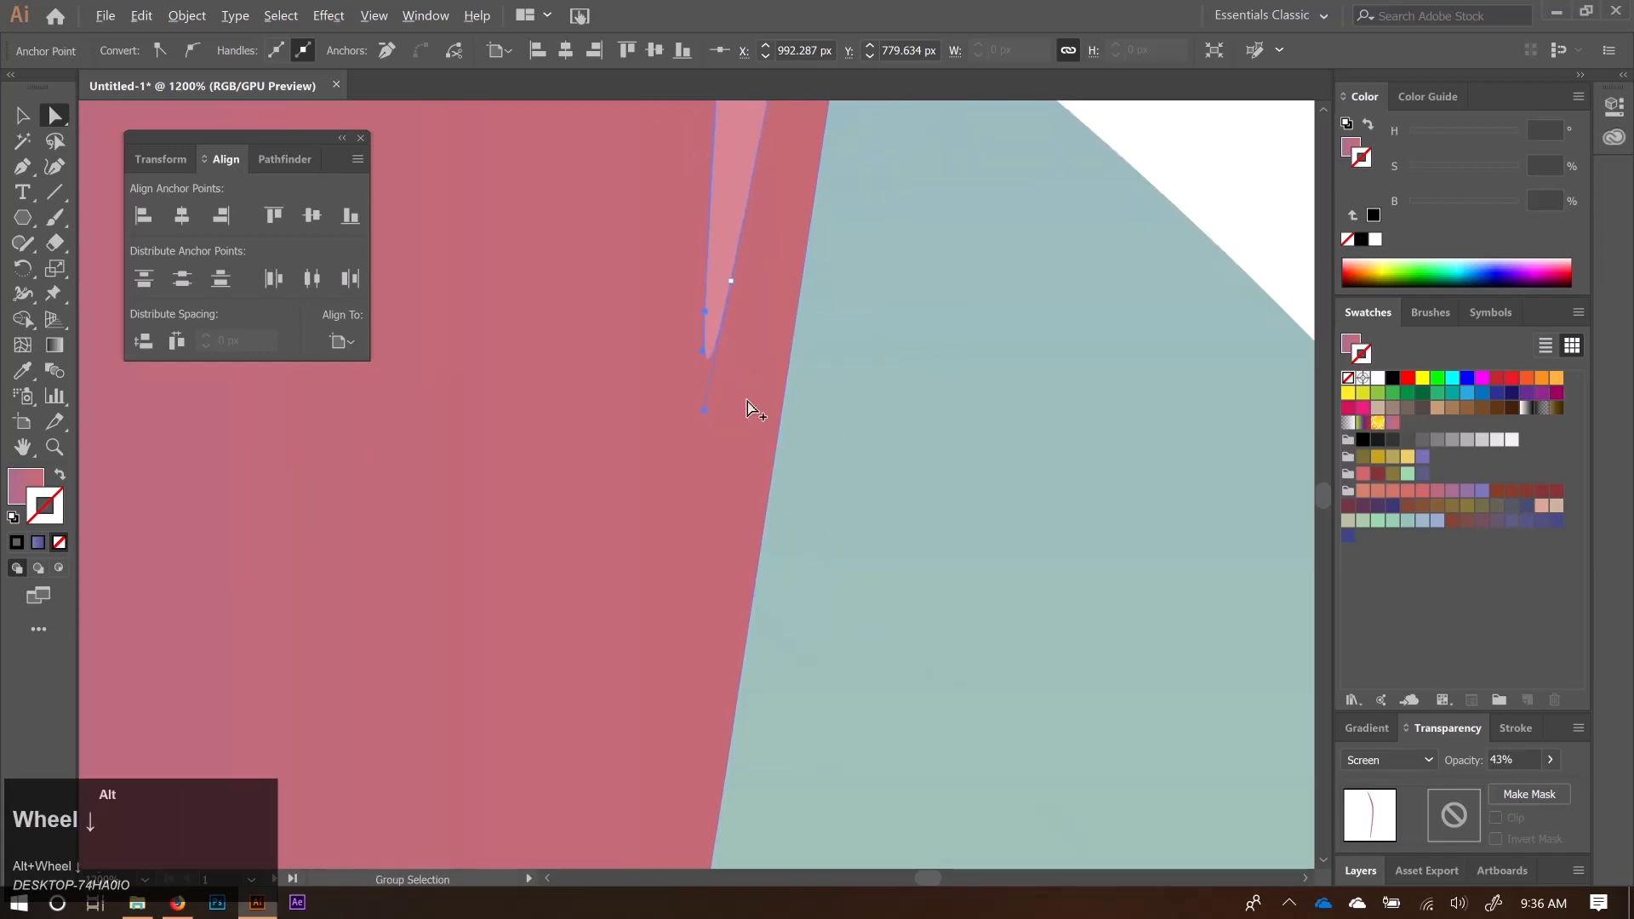
alt+scroll(747, 366, down, 3)
drag(747, 354, 714, 894)
alt+scroll(763, 533, down, 3)
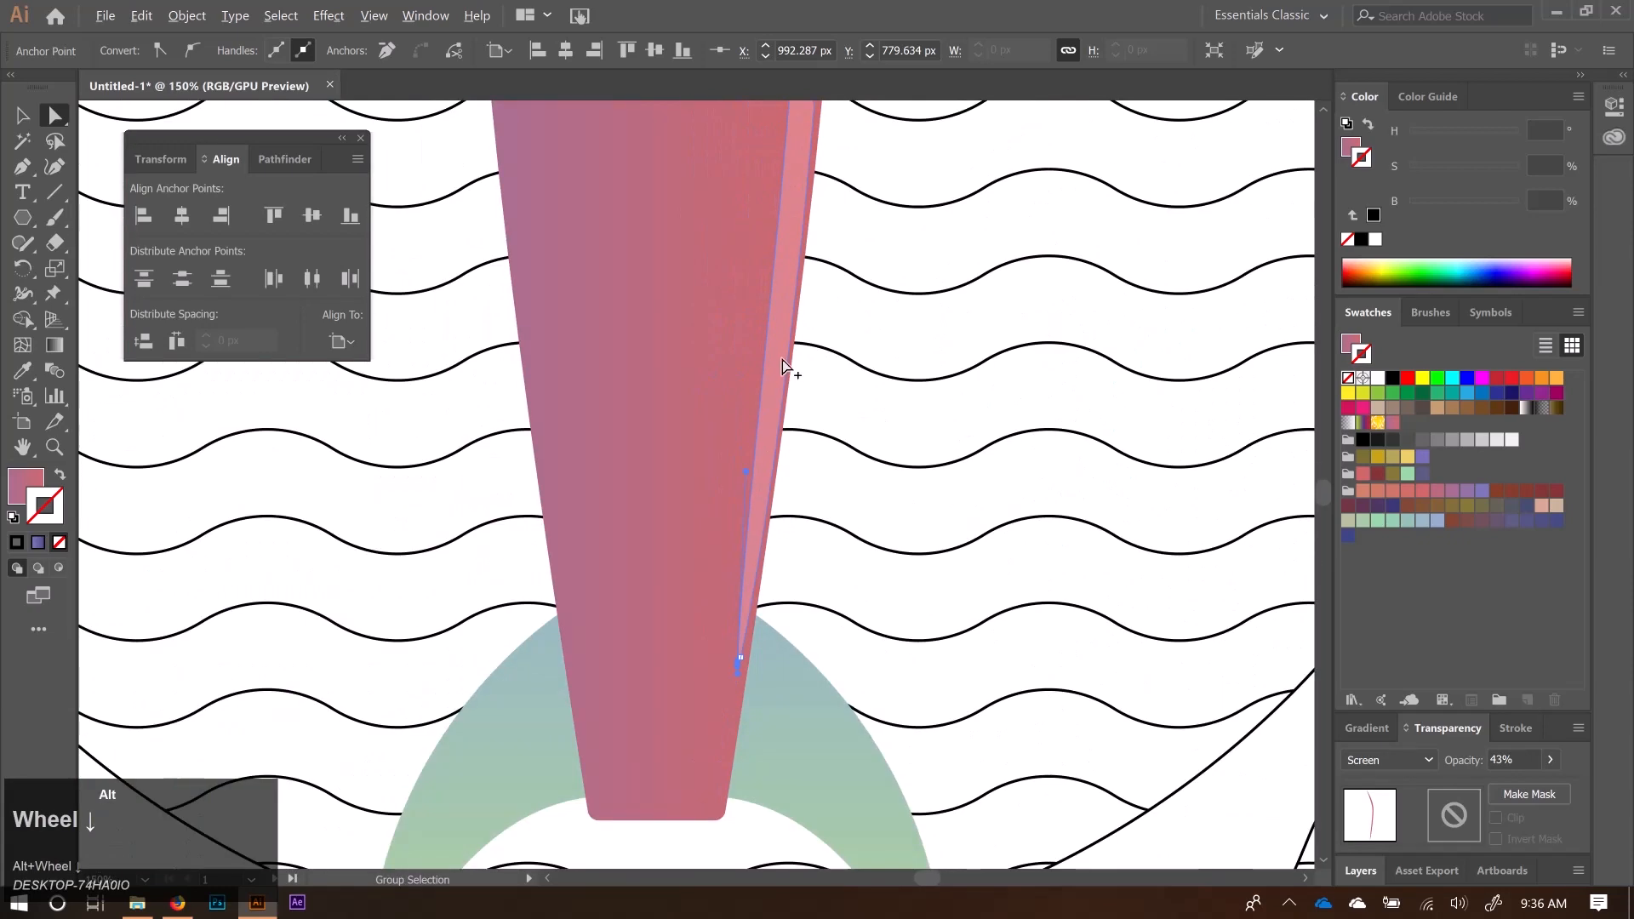
scroll(776, 433, down, 2)
scroll(776, 432, up, 1)
key(space)
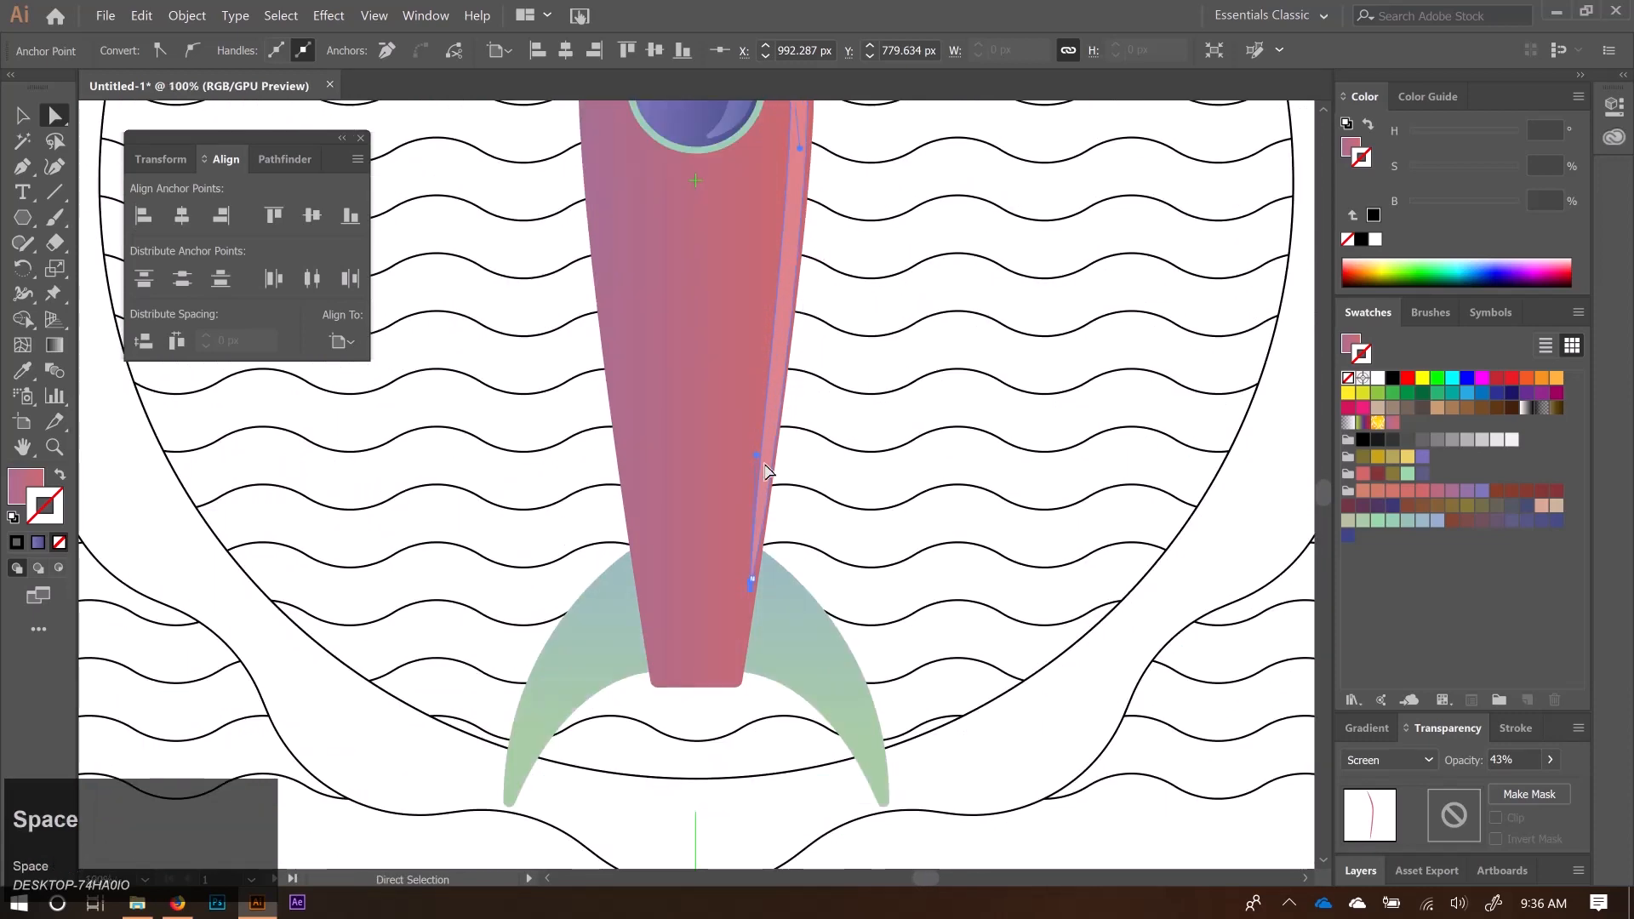
- Move the rocket highlight's upper tip anchor down and inward from the rocket's nose, and deselect the highlight
click(762, 456)
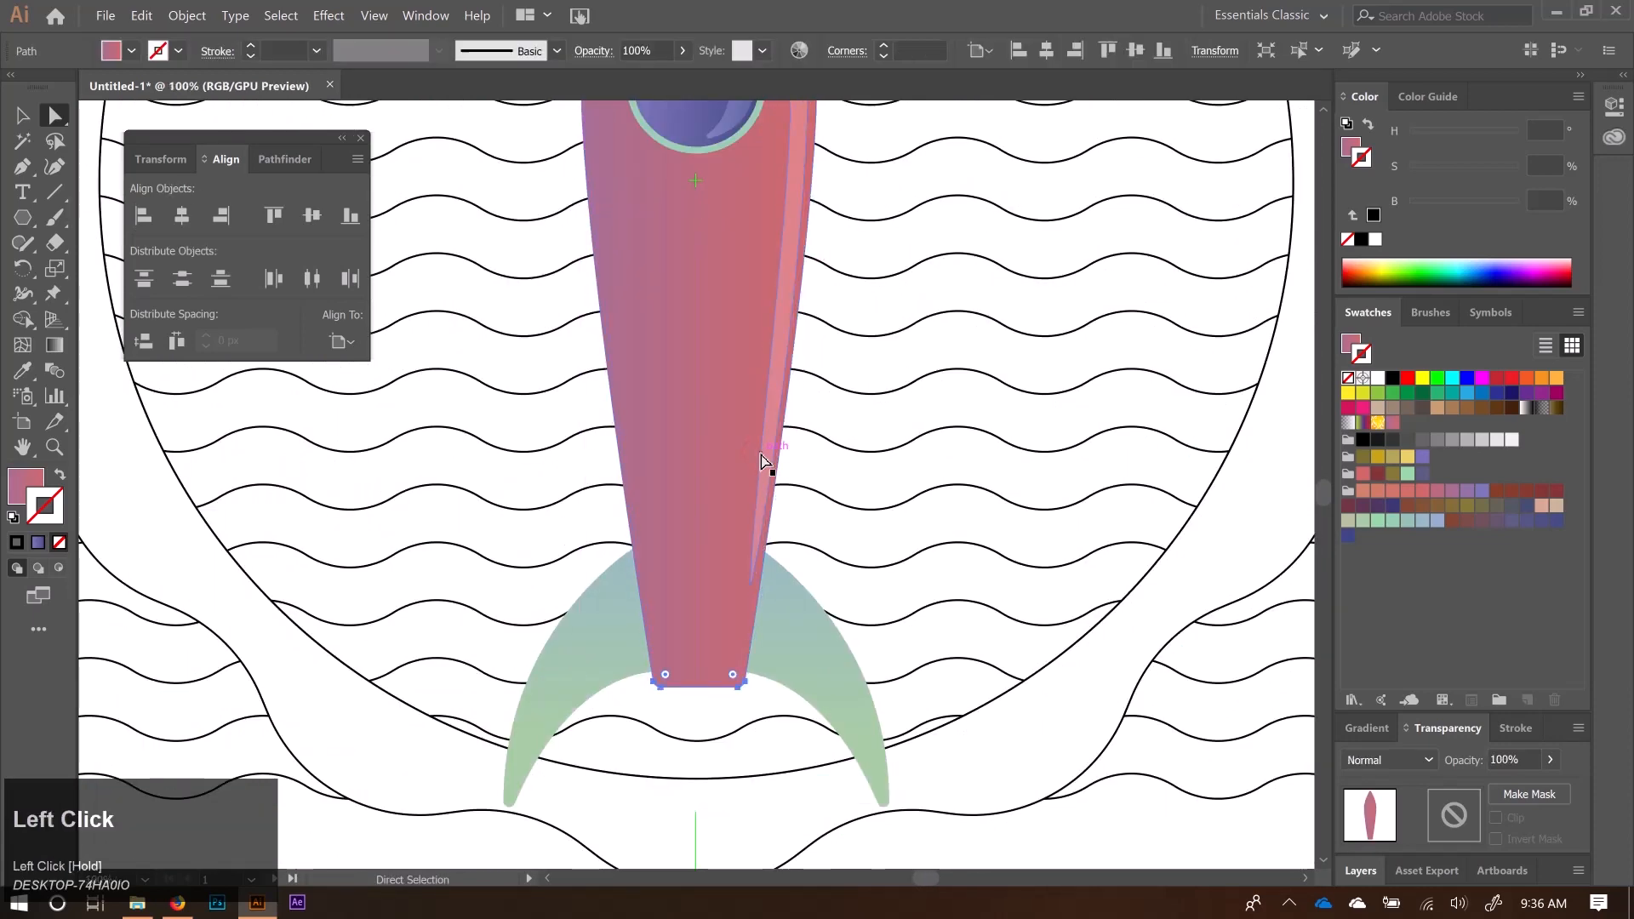
key(ctrl+z)
drag(762, 459, 773, 661)
key(space)
drag(717, 267, 738, 575)
click(660, 286)
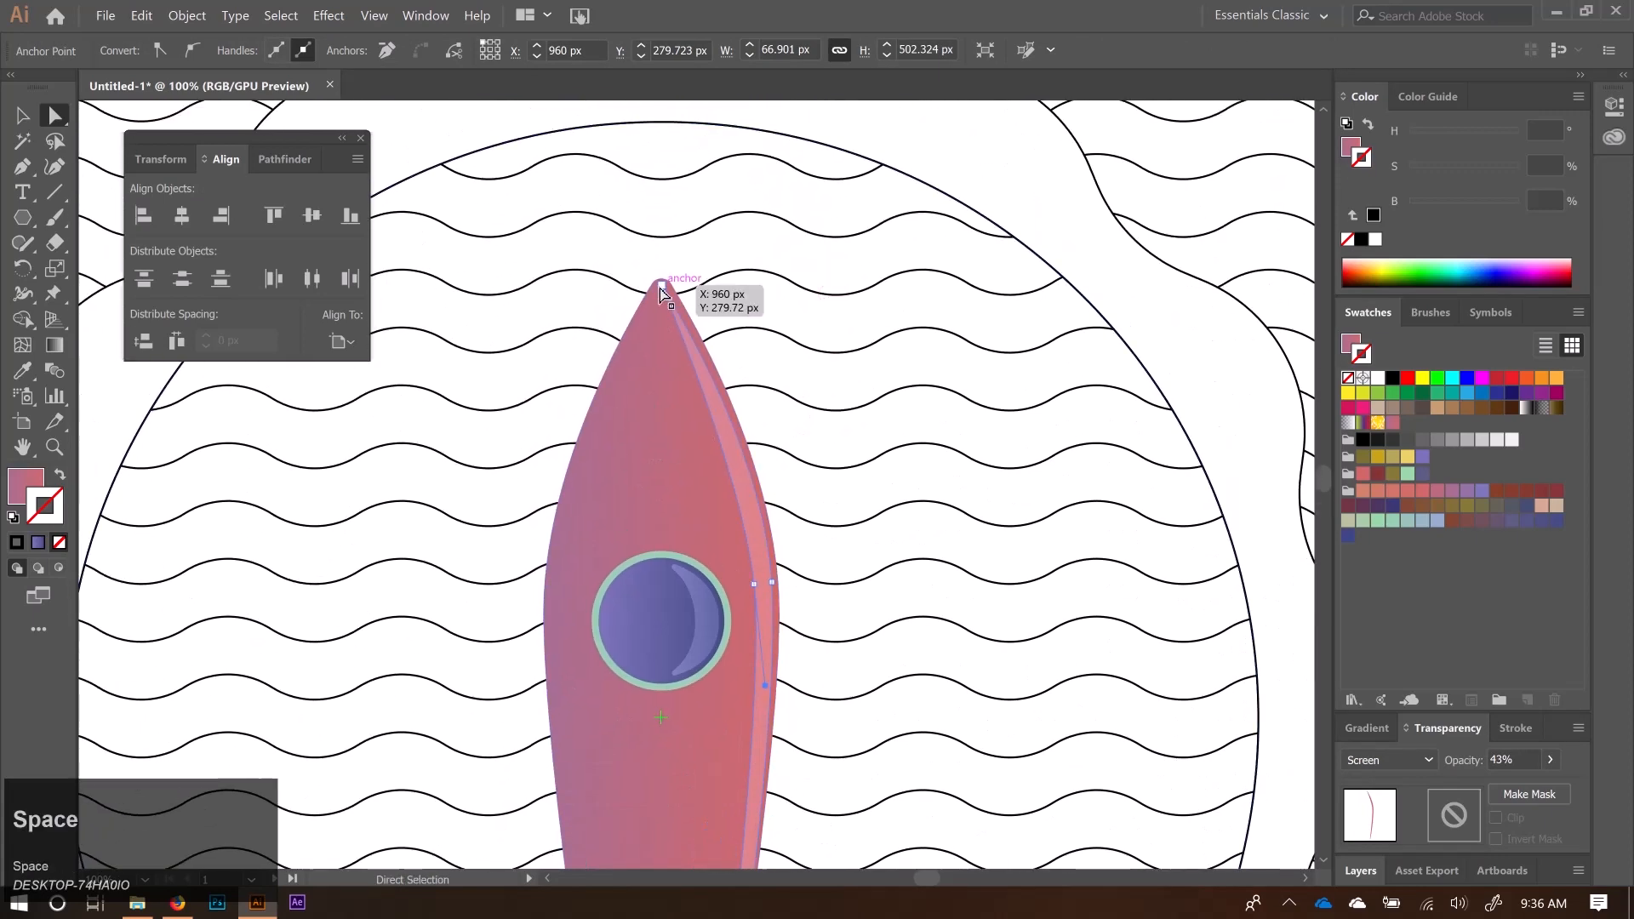
drag(673, 305, 704, 326)
click(622, 203)
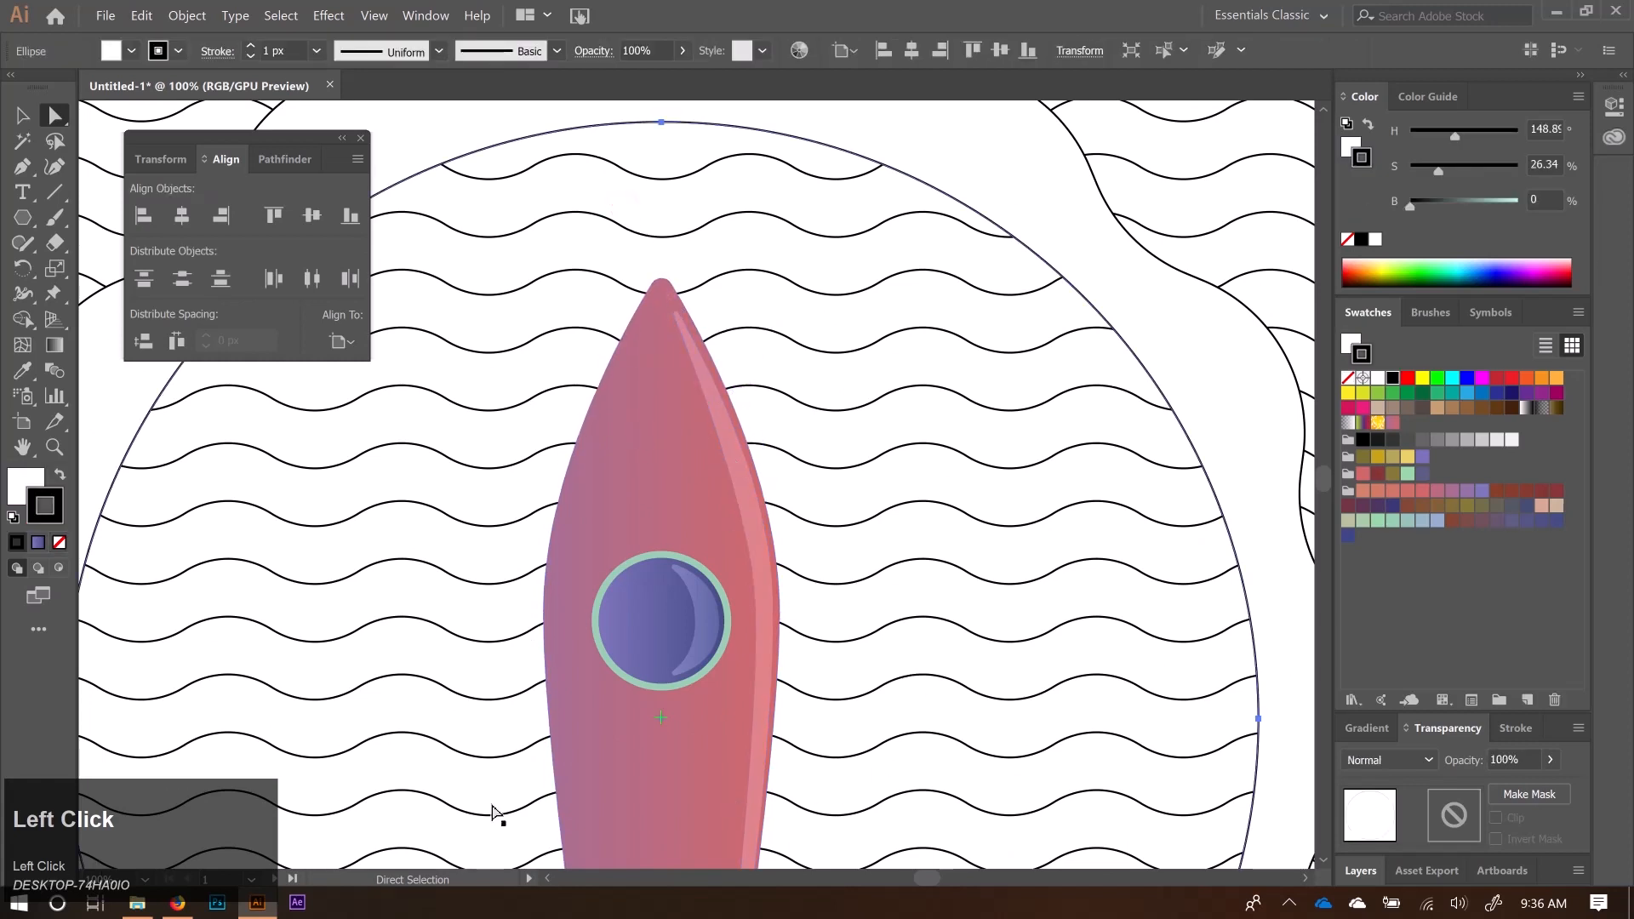
- Duplicate the round window onto the rocket's lower end and stretch the copy downward into a tall ellipse
key(space)
drag(764, 584, 907, 258)
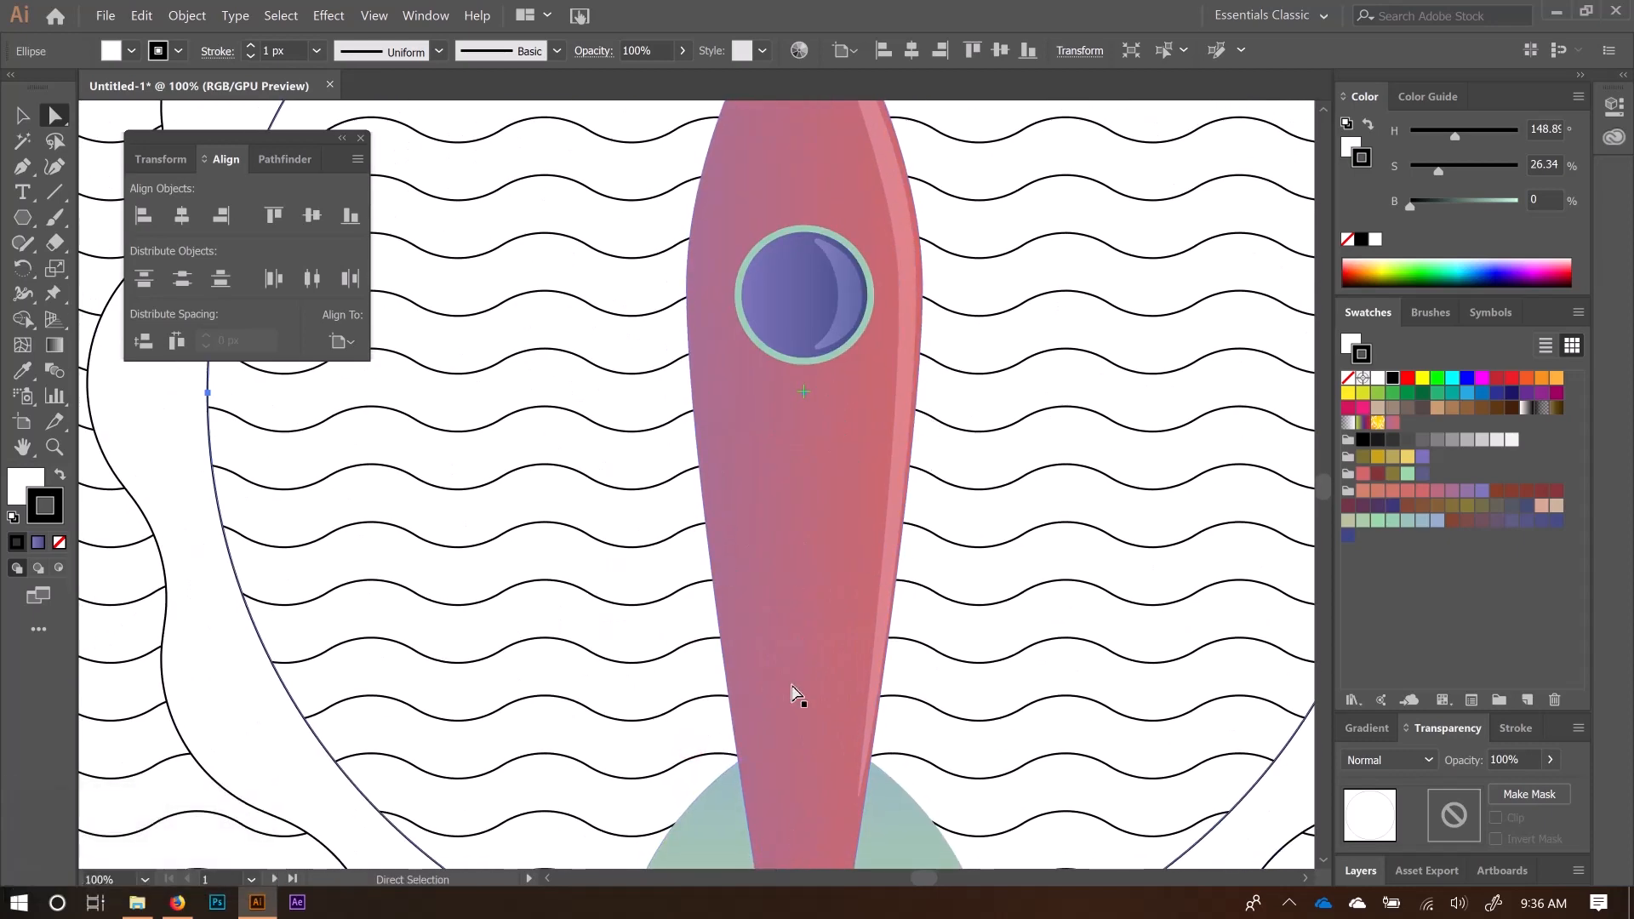
scroll(825, 683, down, 1)
key(space)
drag(860, 737, 860, 417)
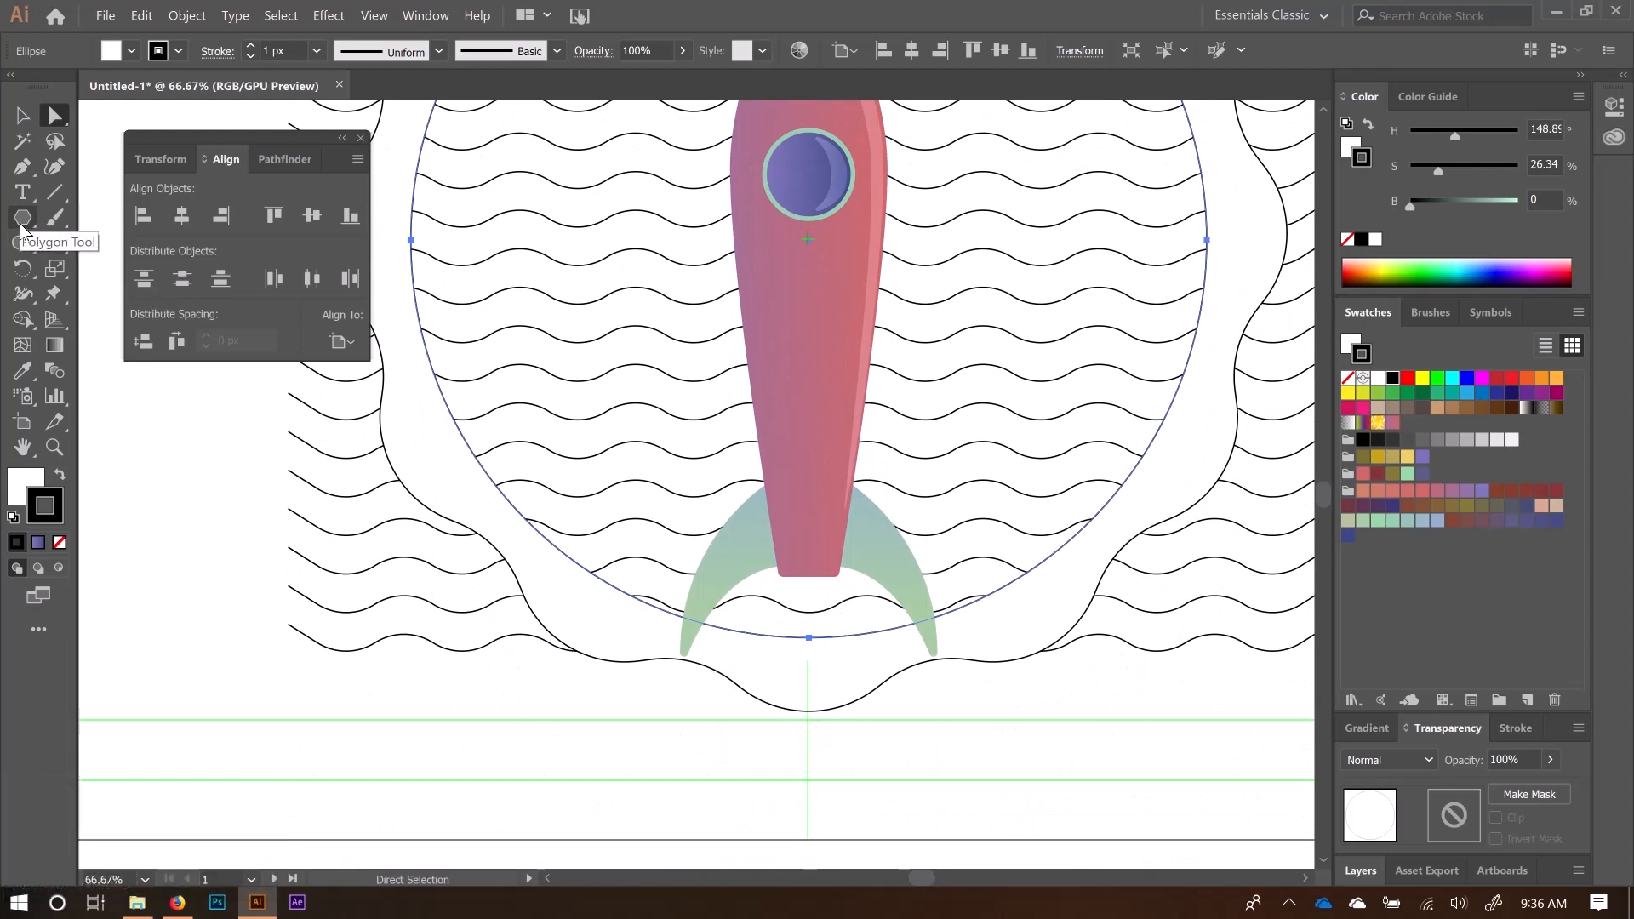
click(815, 162)
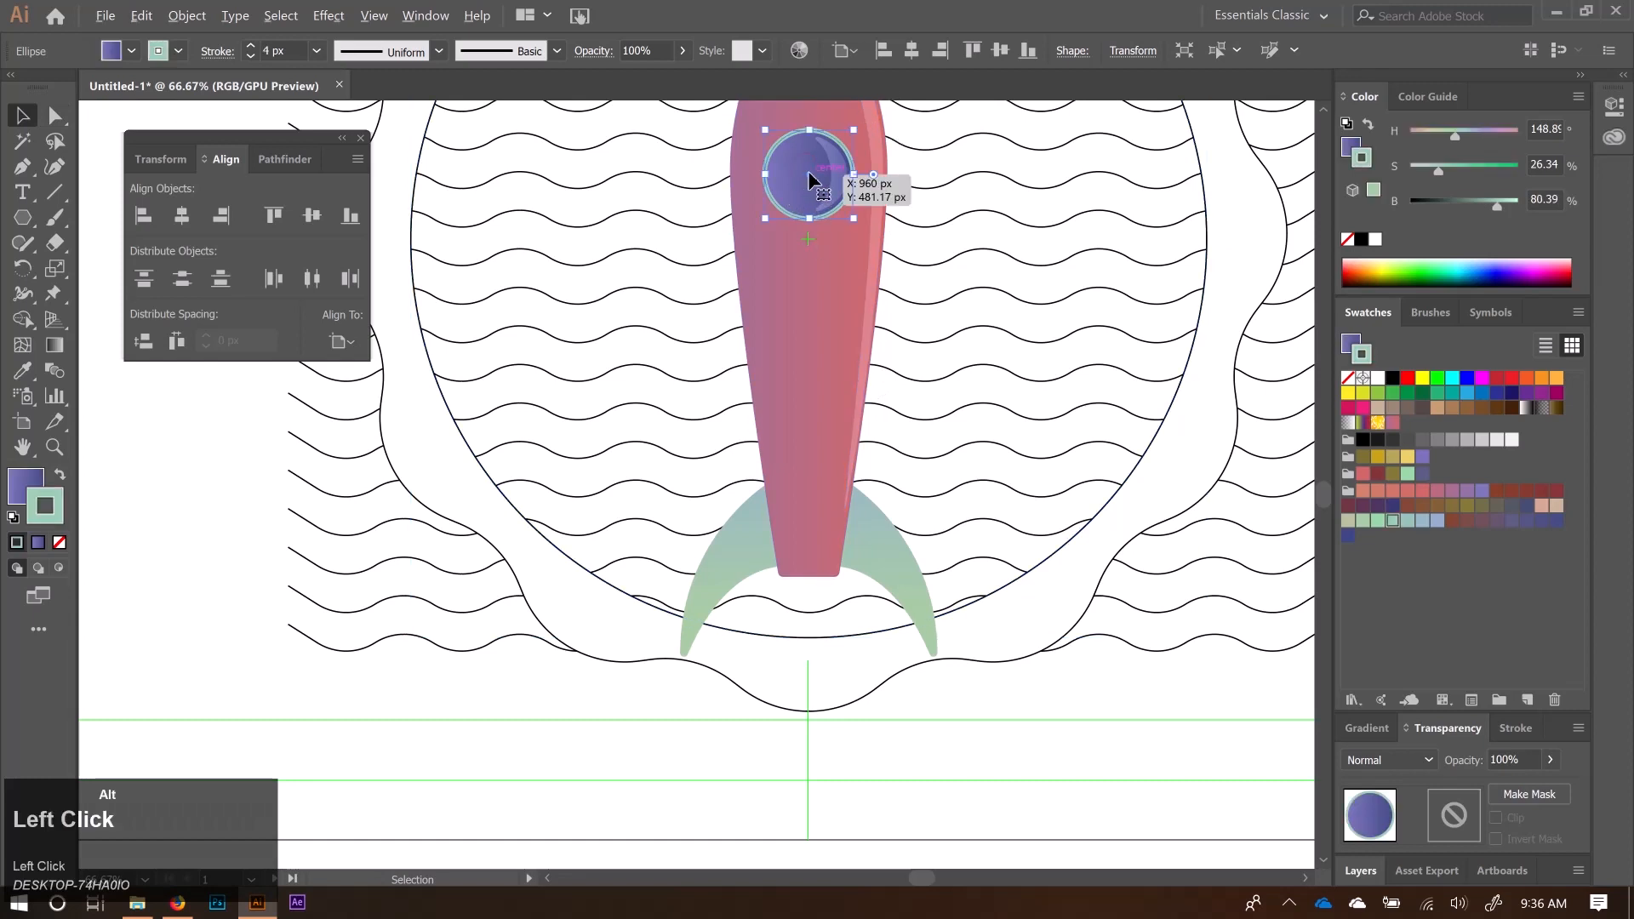
drag(810, 177, 838, 596)
scroll(809, 609, up, 1)
scroll(809, 609, up, 3)
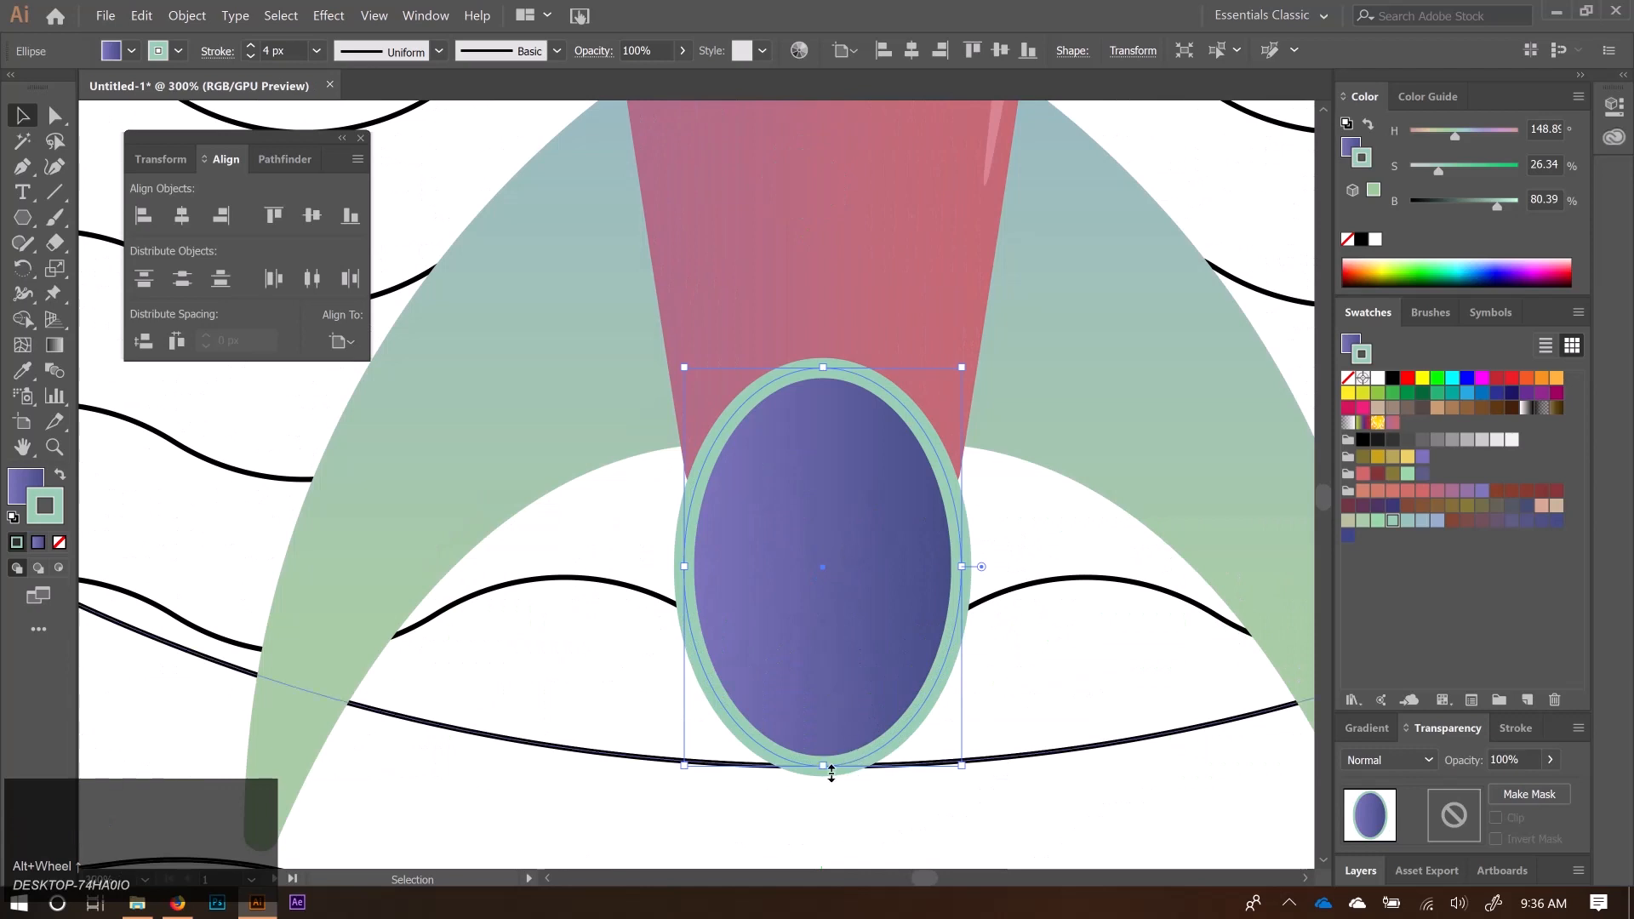
- Delete the ellipse's bottom anchor to make a dome shape and remove its stroke
key(a)
key(p)
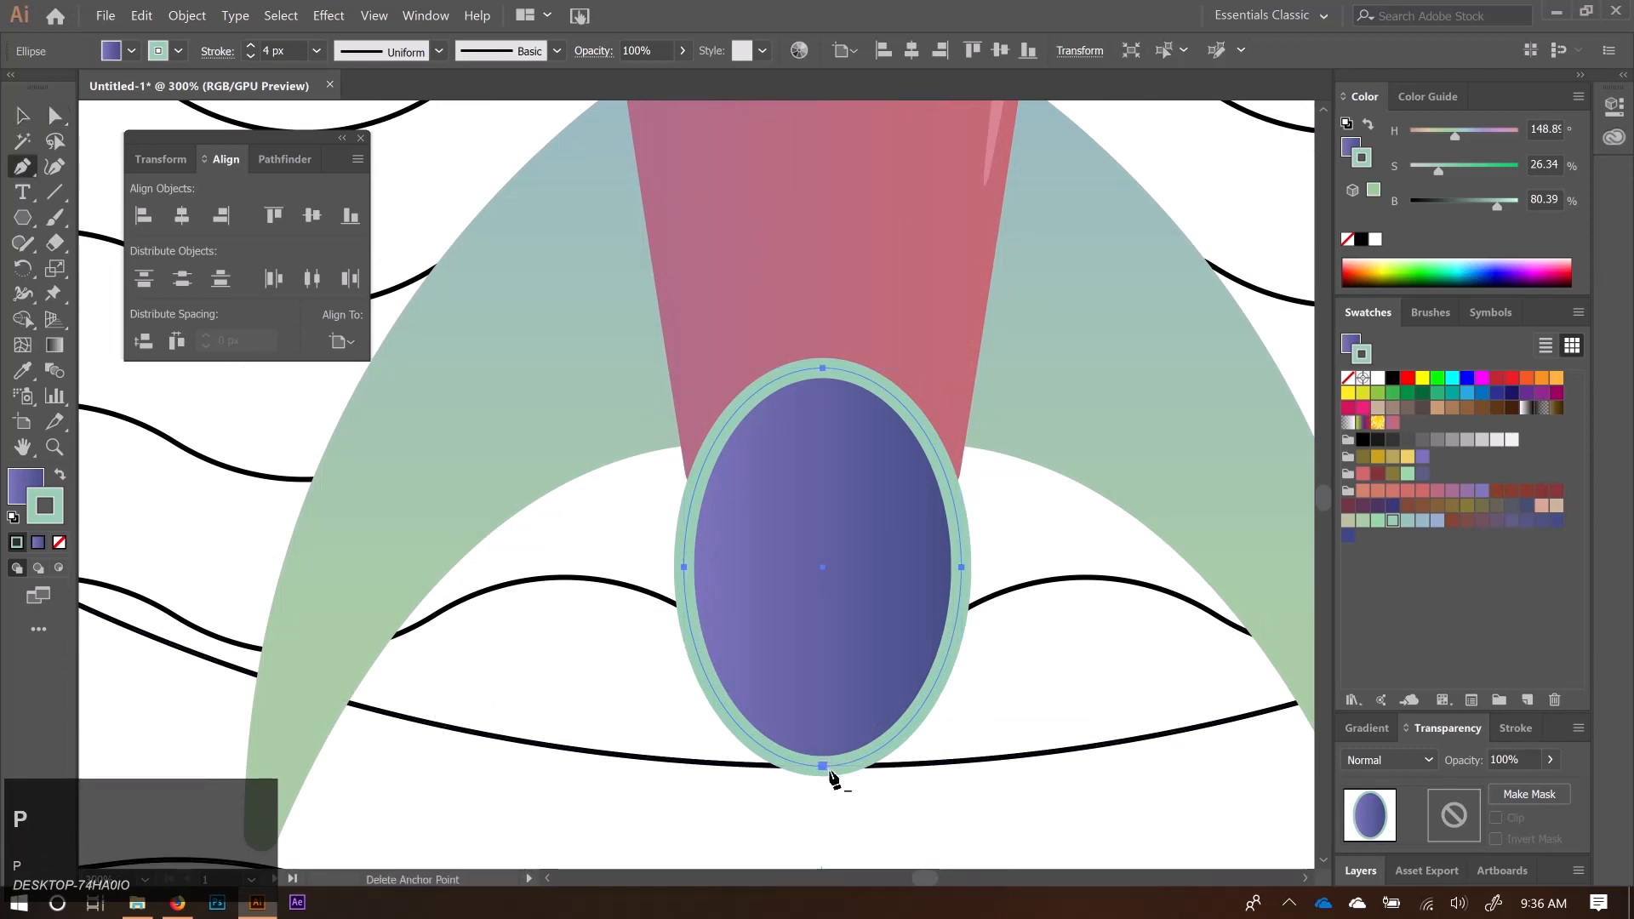
click(824, 768)
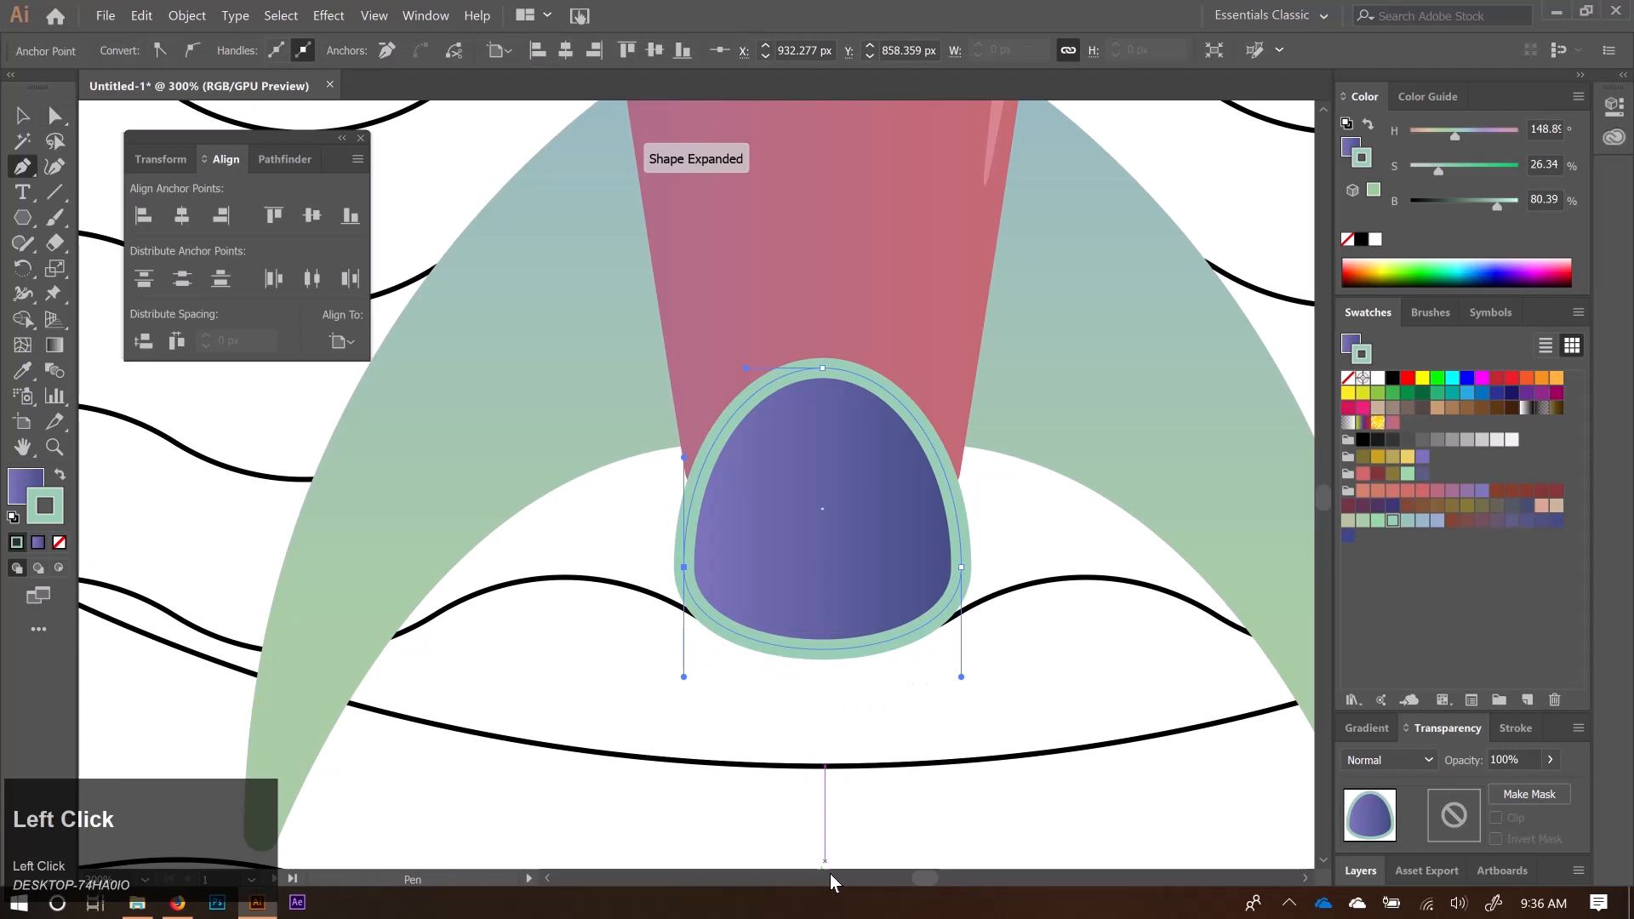
key(v)
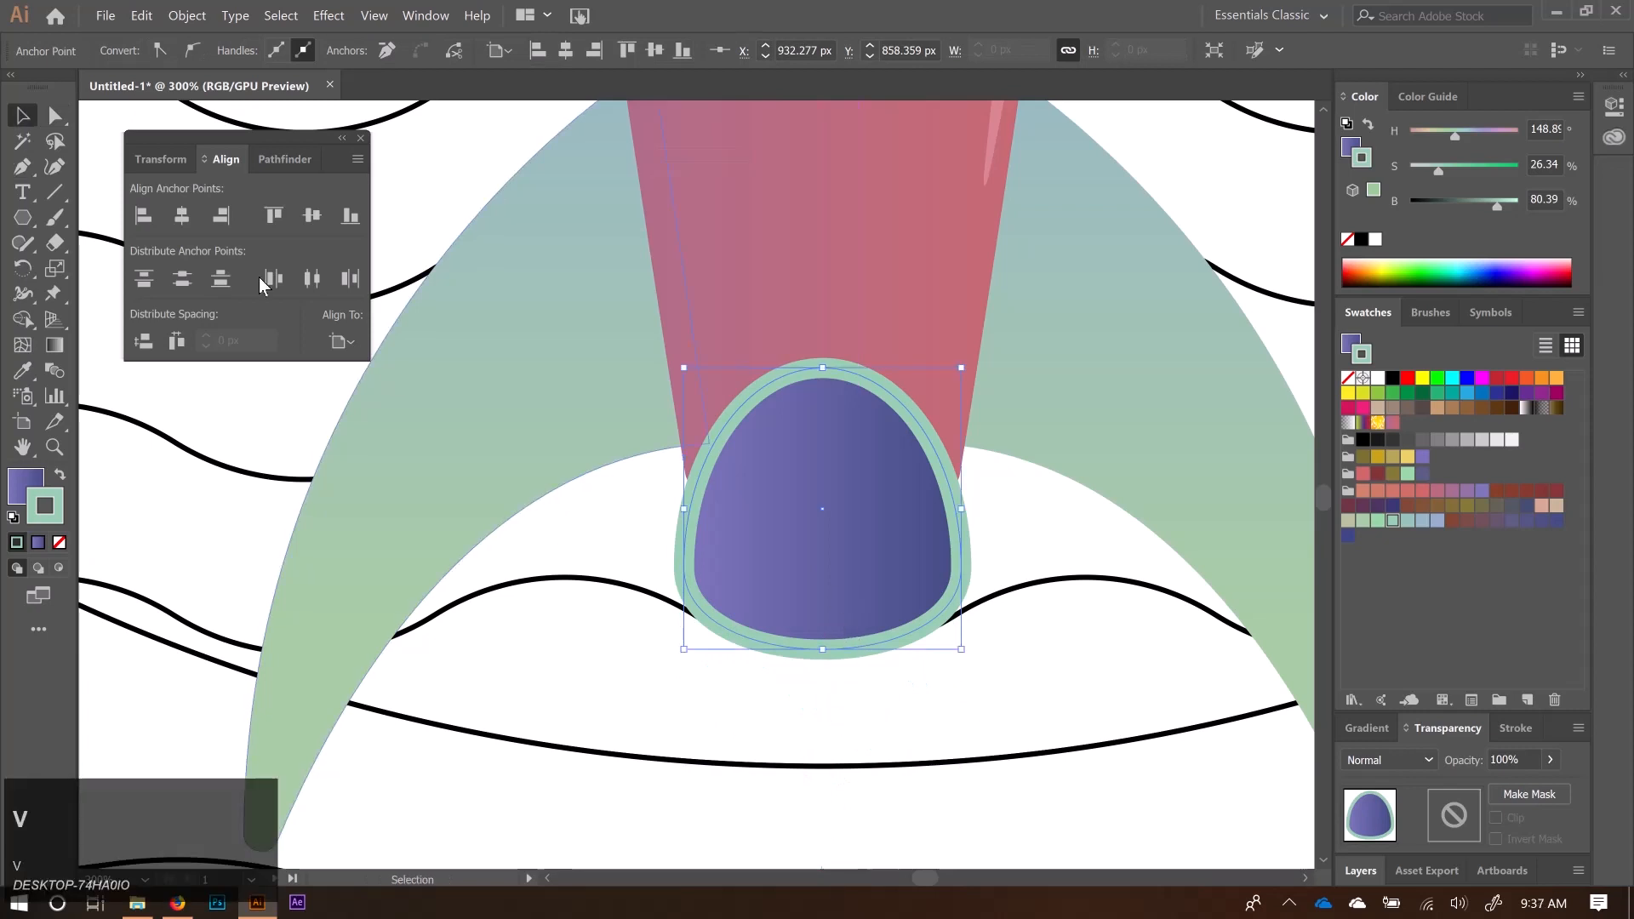
click(59, 542)
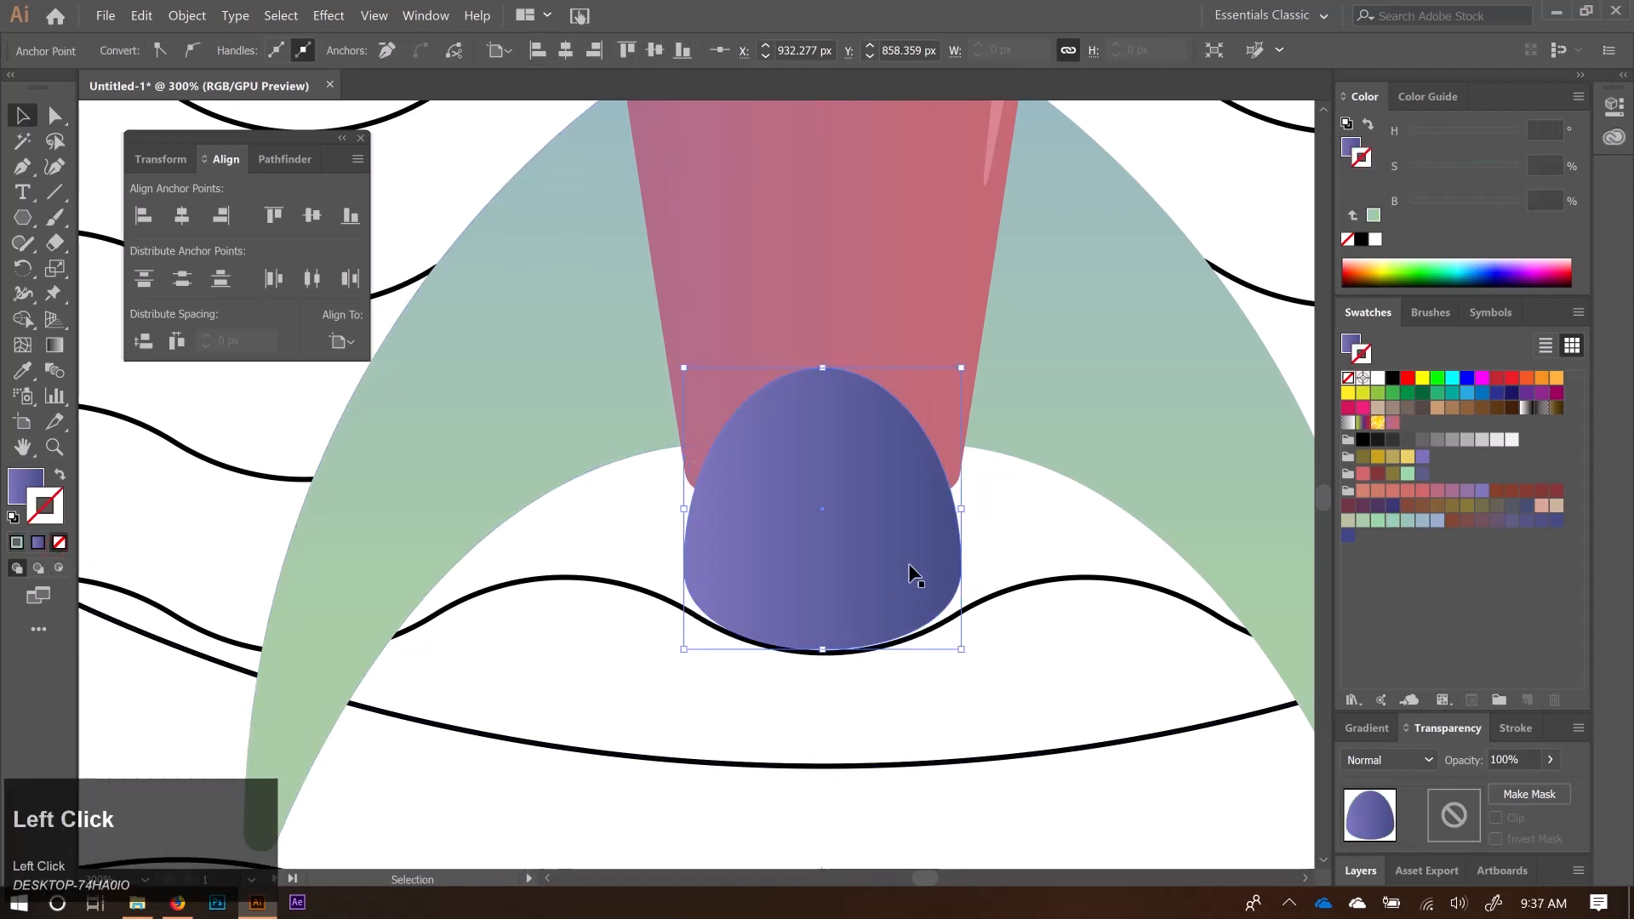
- Flatten the dome's bottom curve by pulling its lower segment upward, keeping both sides symmetrical
key(a)
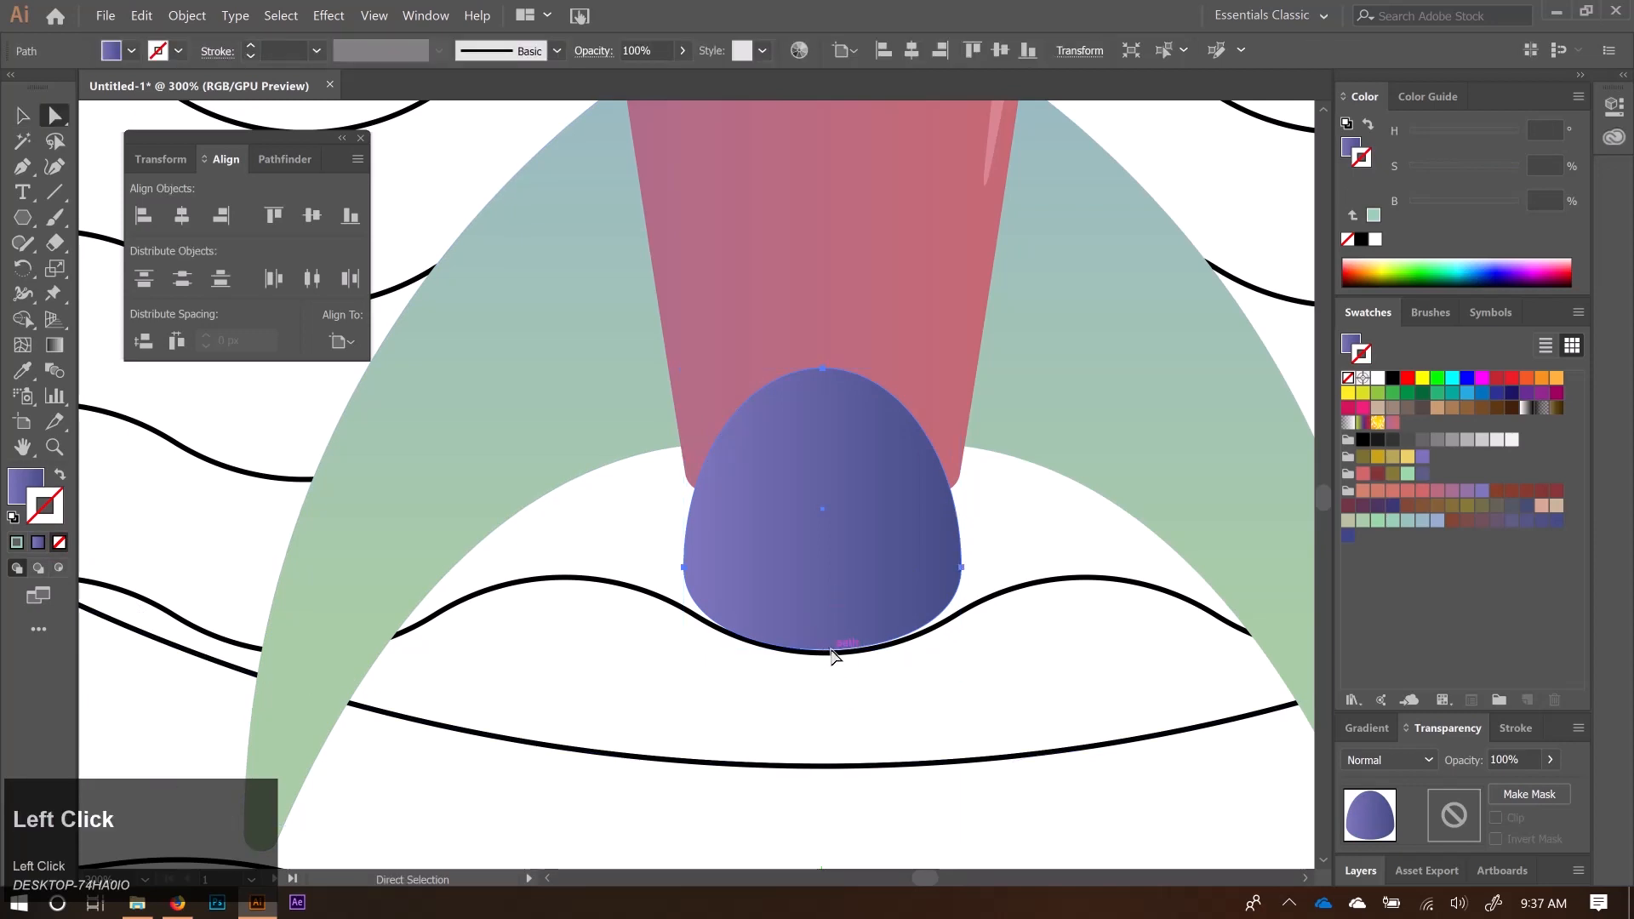
key(p)
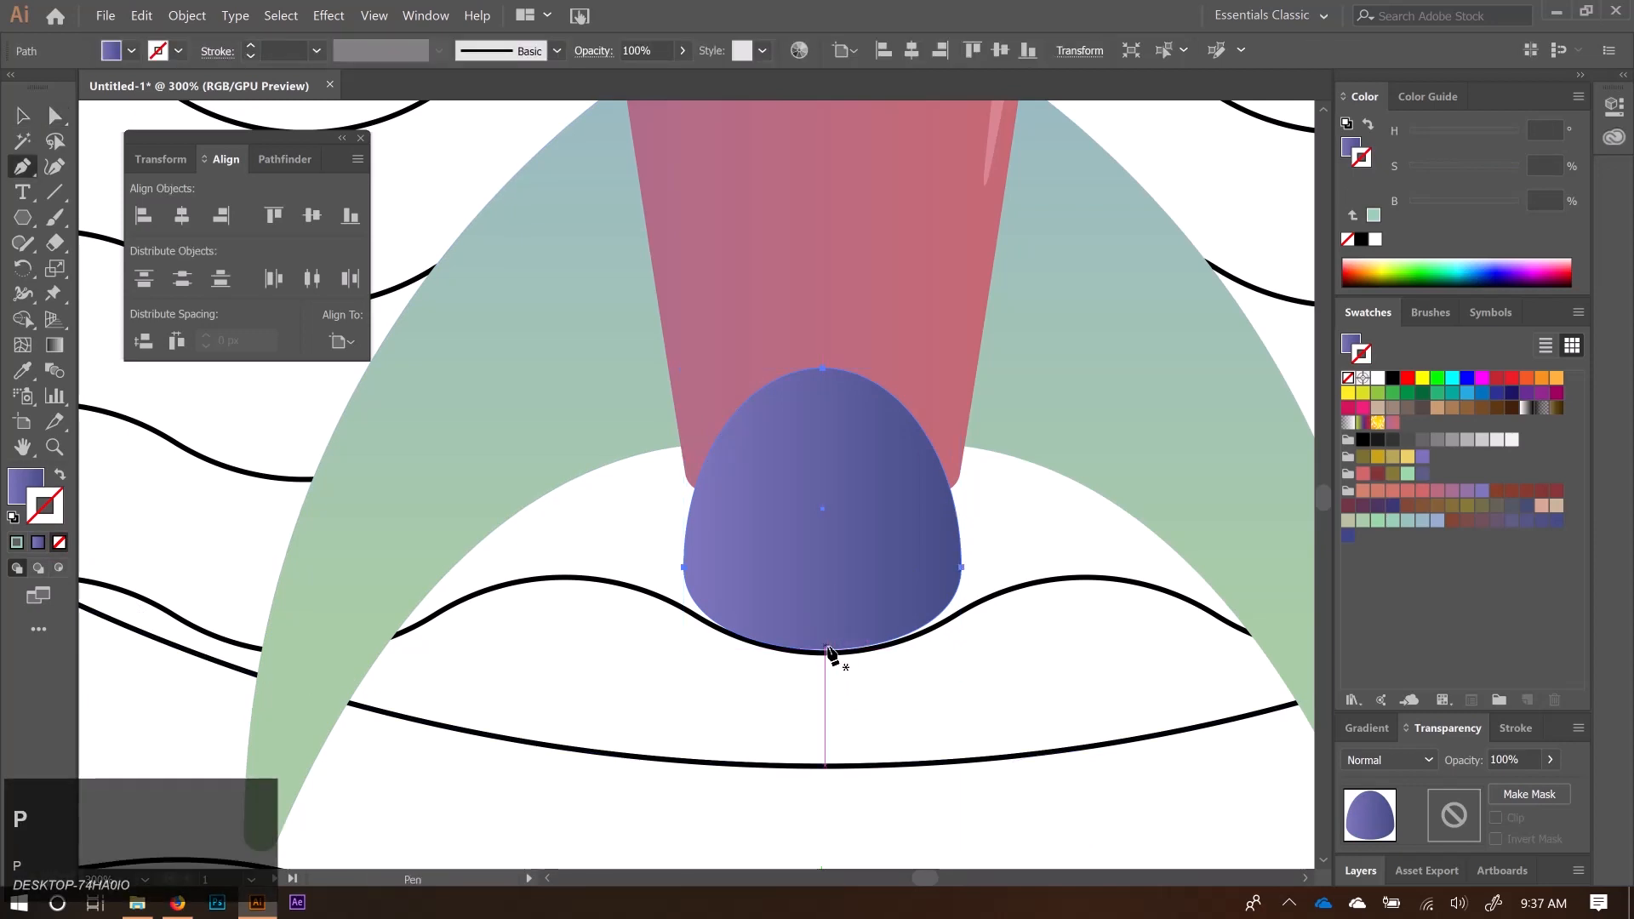
ctrl+scroll(828, 653, up, 4)
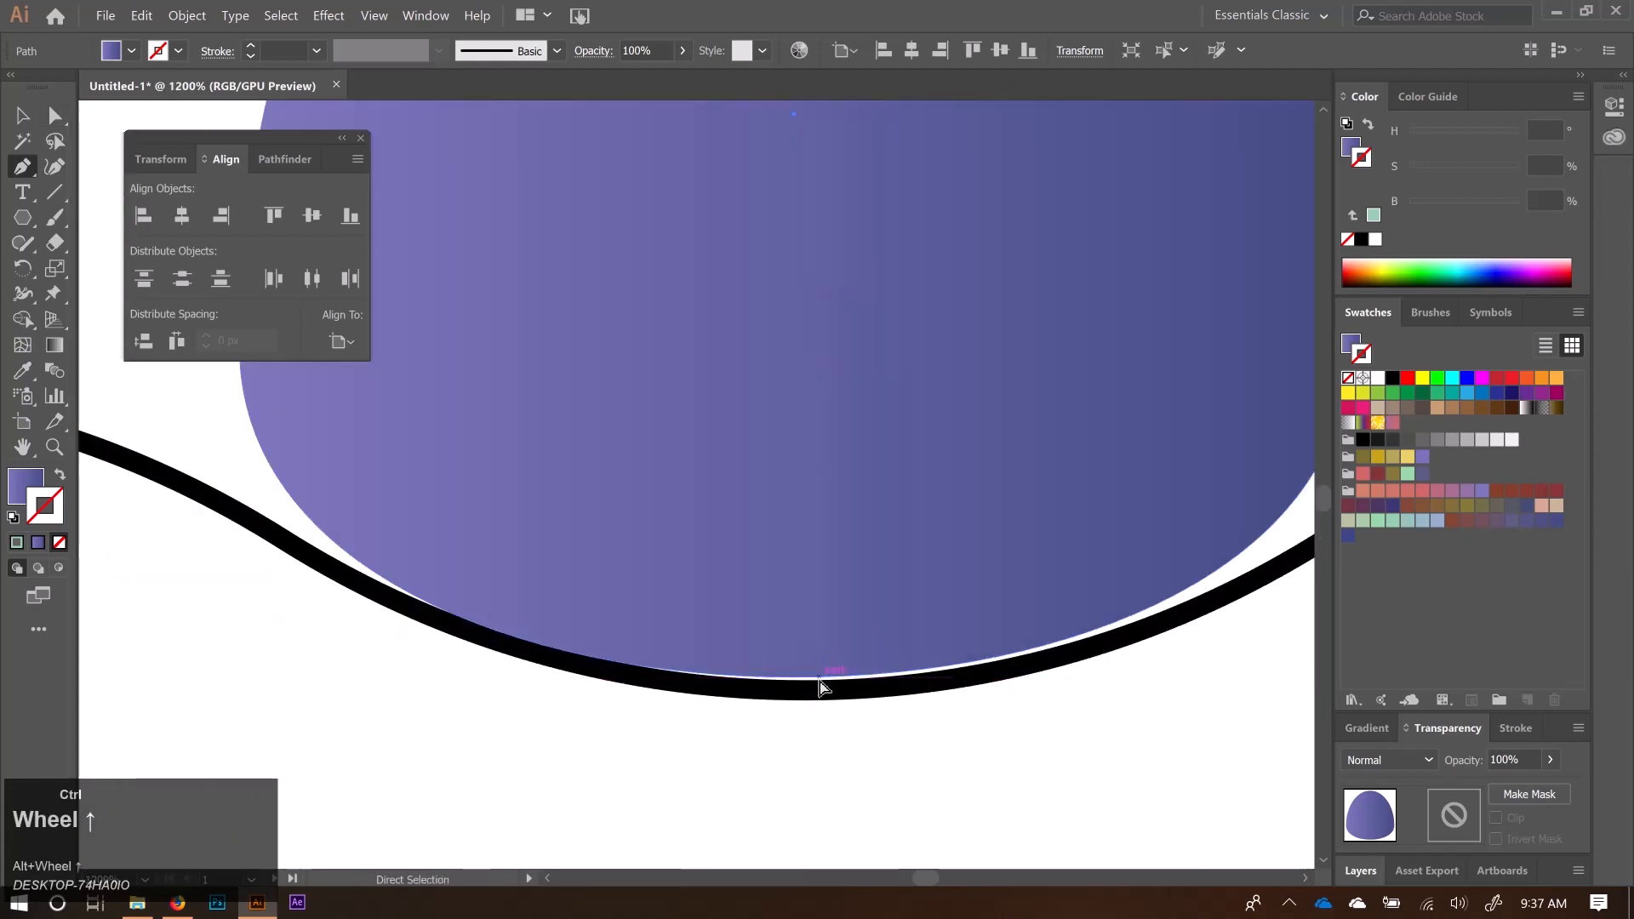
ctrl+click(820, 681)
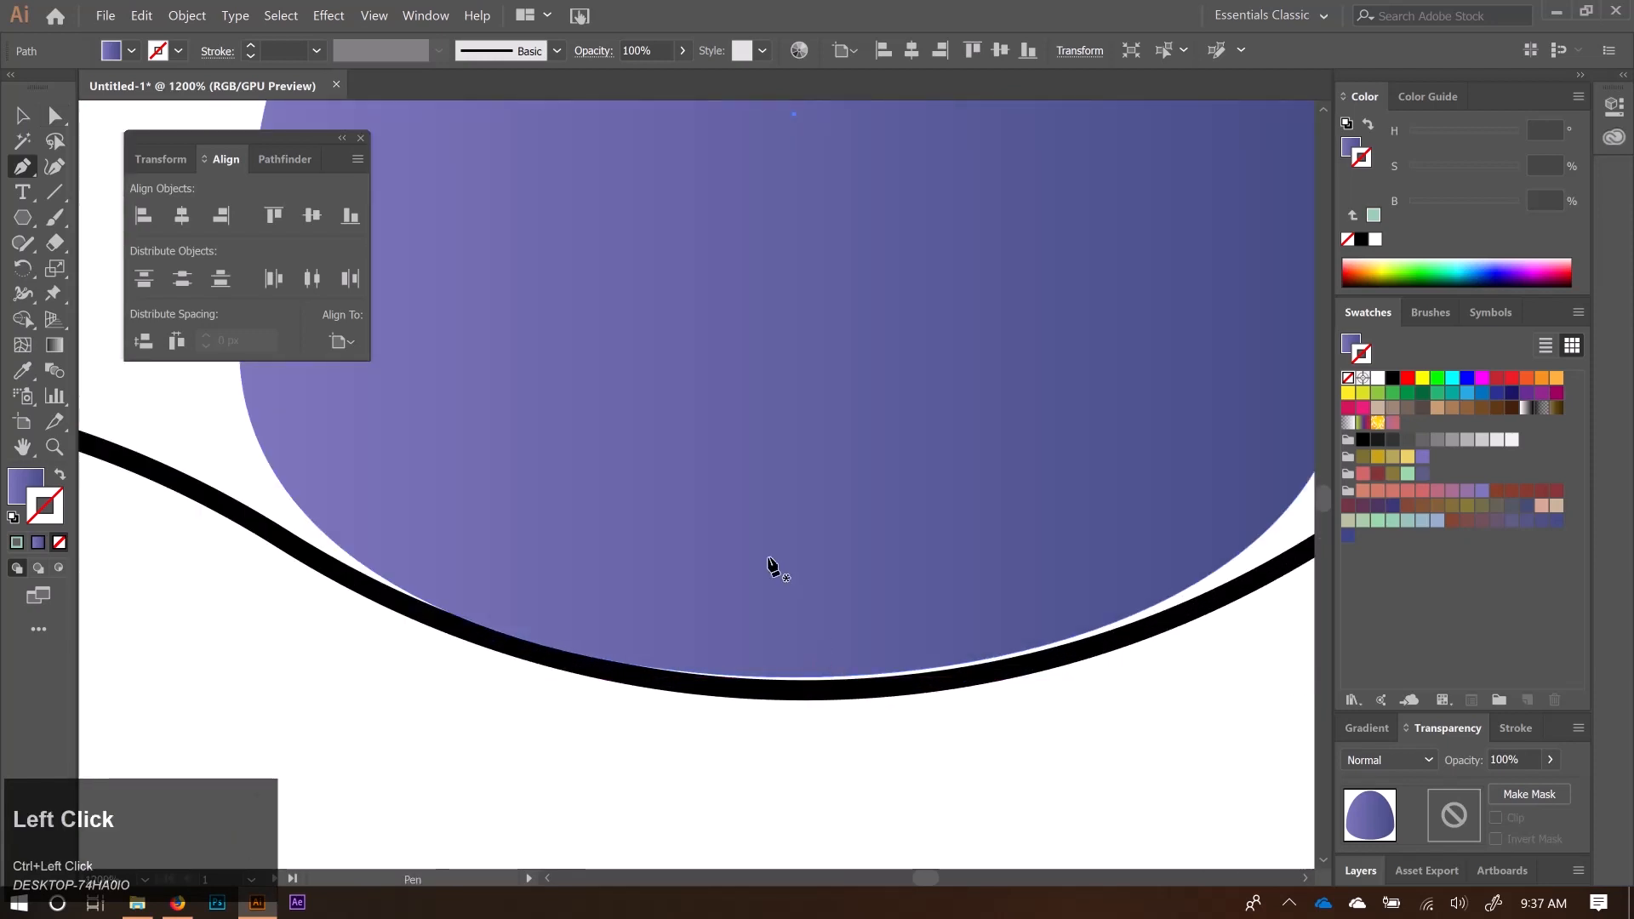
ctrl+scroll(769, 565, down, 1)
ctrl+click(412, 412)
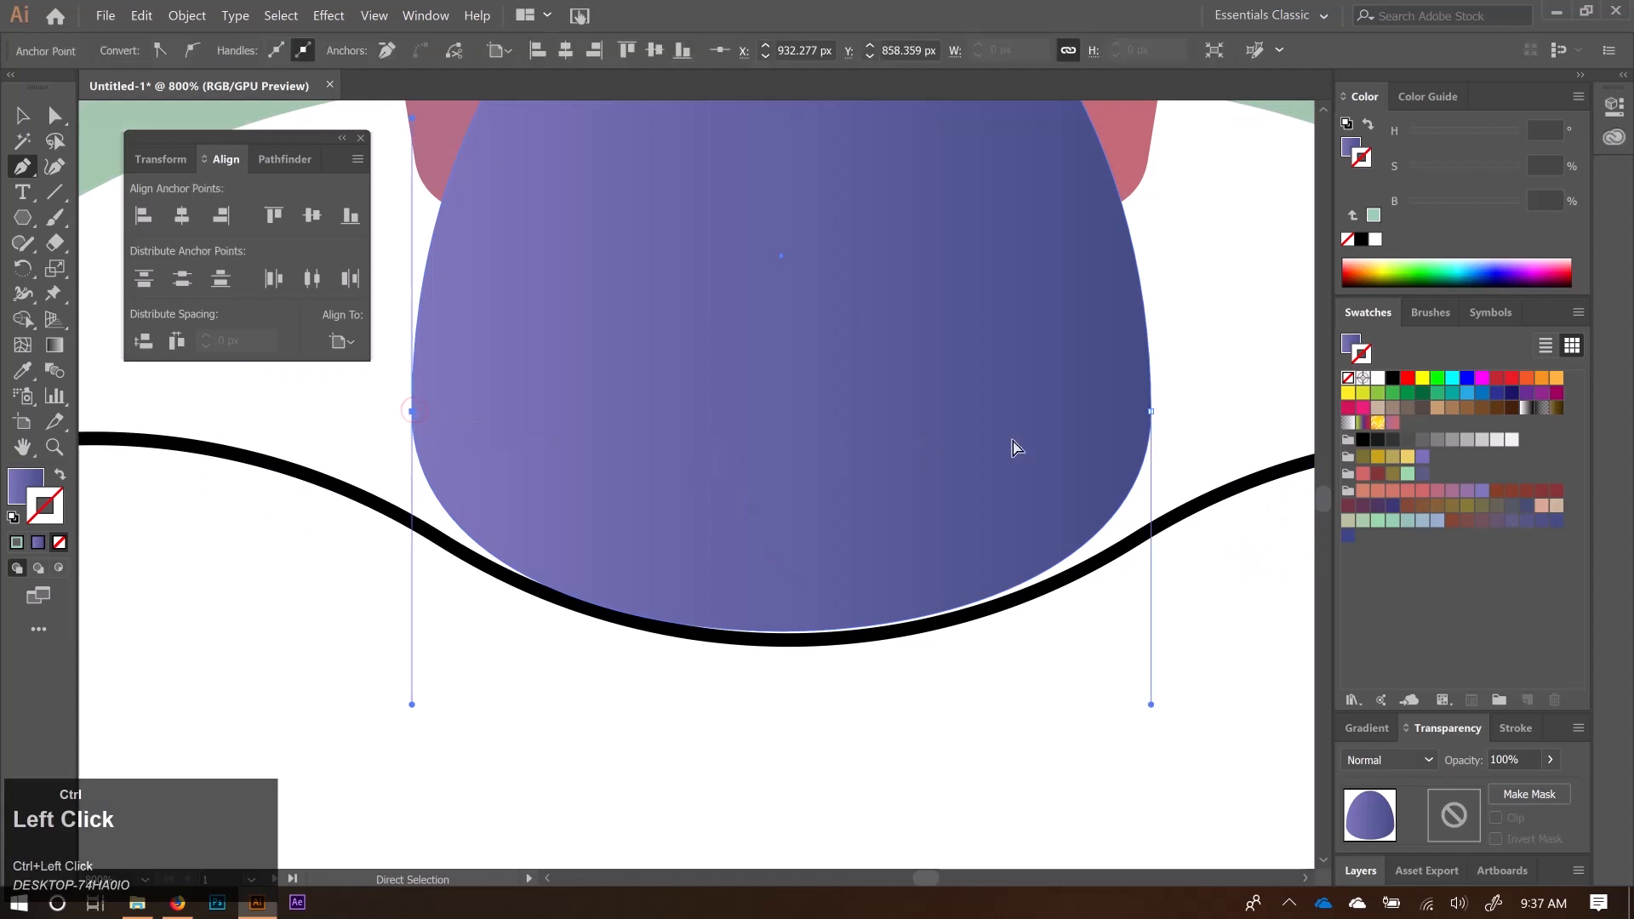
ctrl+shift+click(1152, 413)
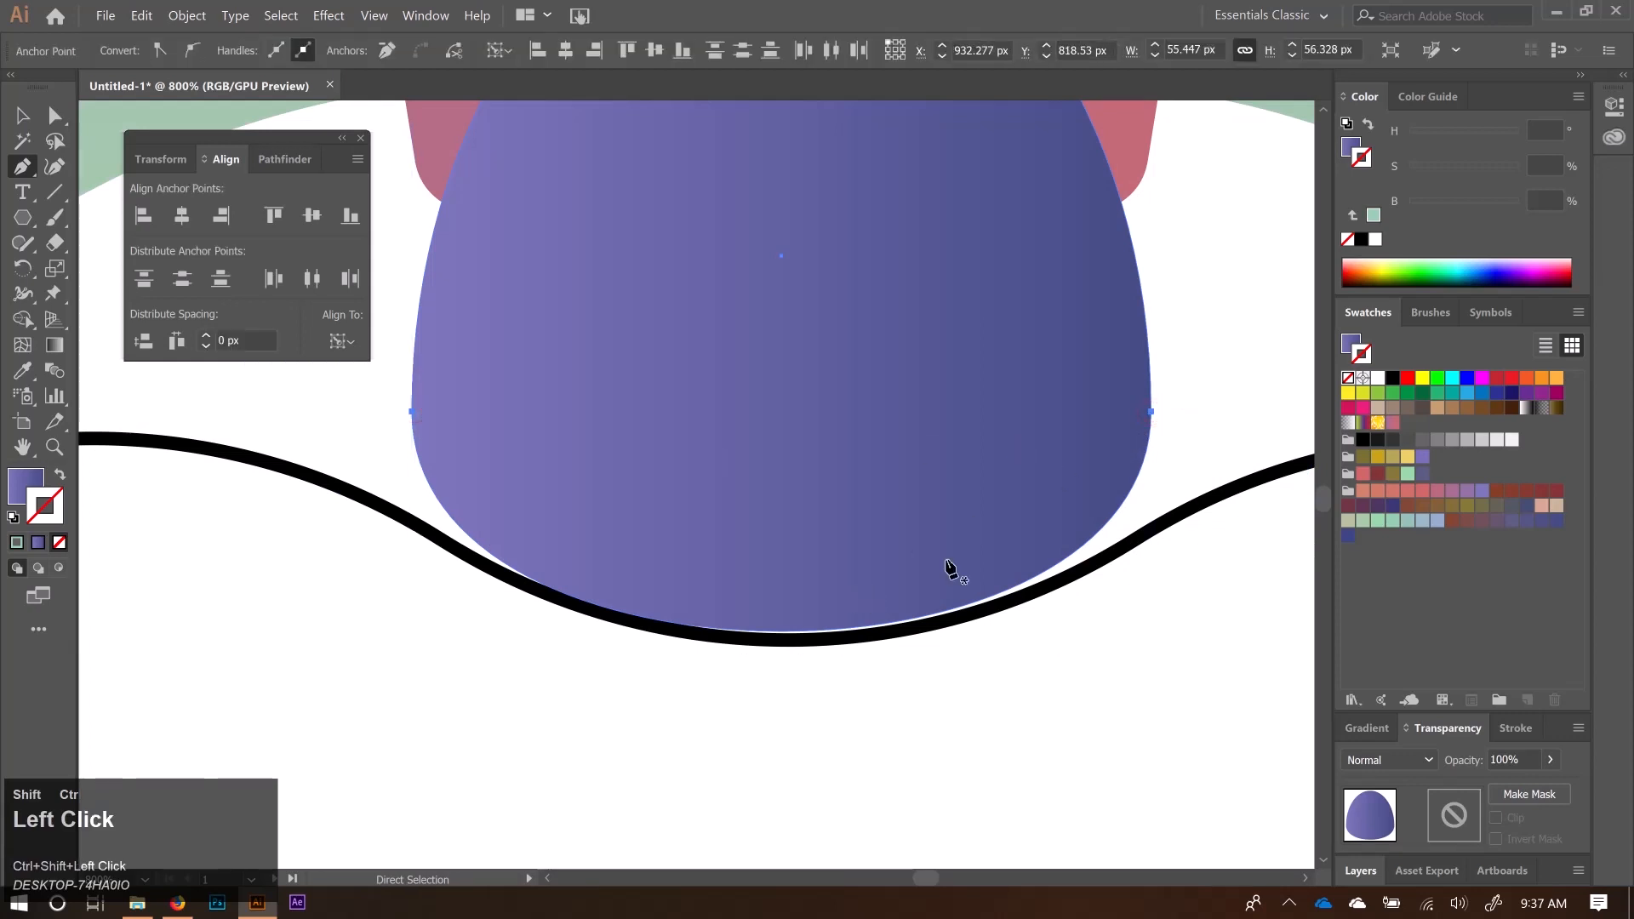
ctrl+click(1153, 413)
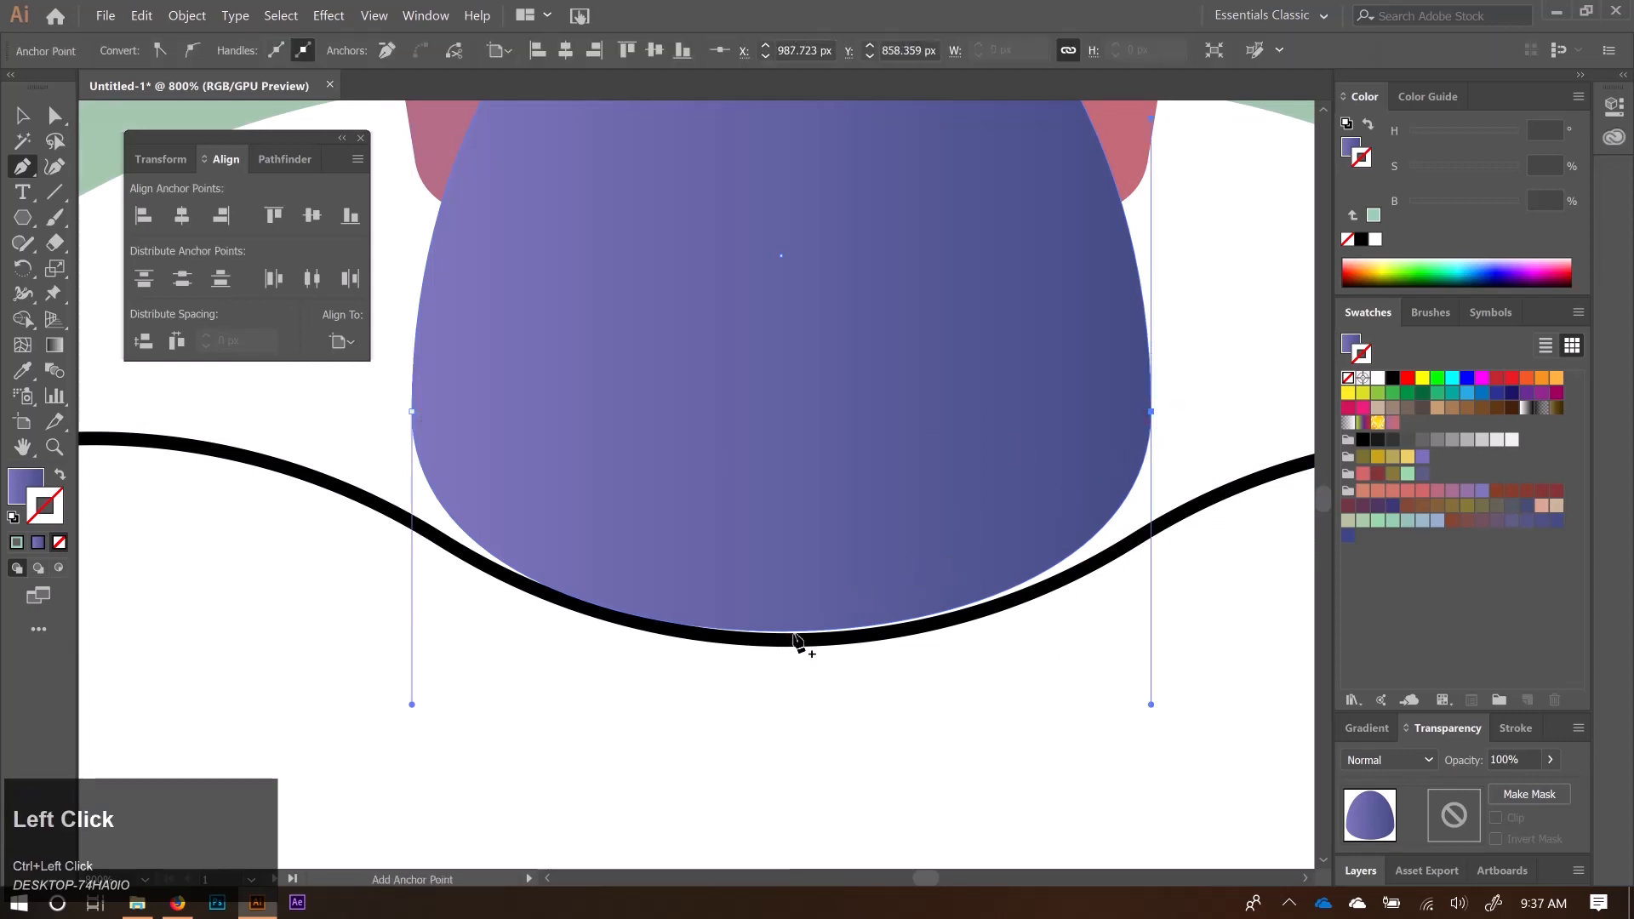
drag(791, 637, 793, 551)
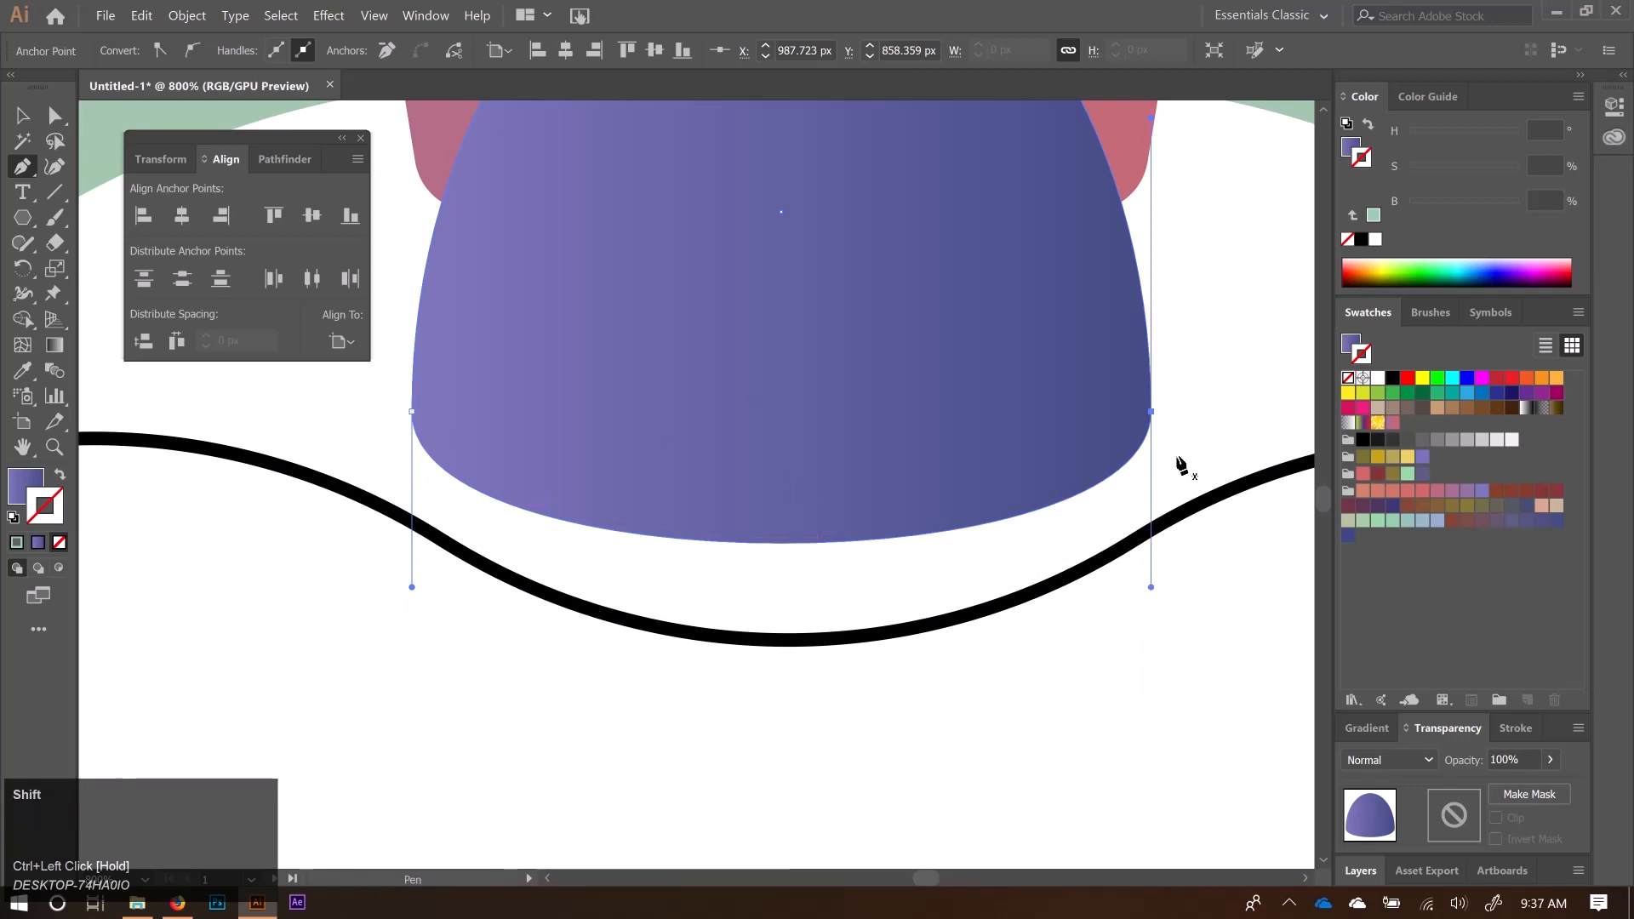
- Move the dome straight down so only its upper part overlaps the rocket's lower end
scroll(866, 391, up, 1)
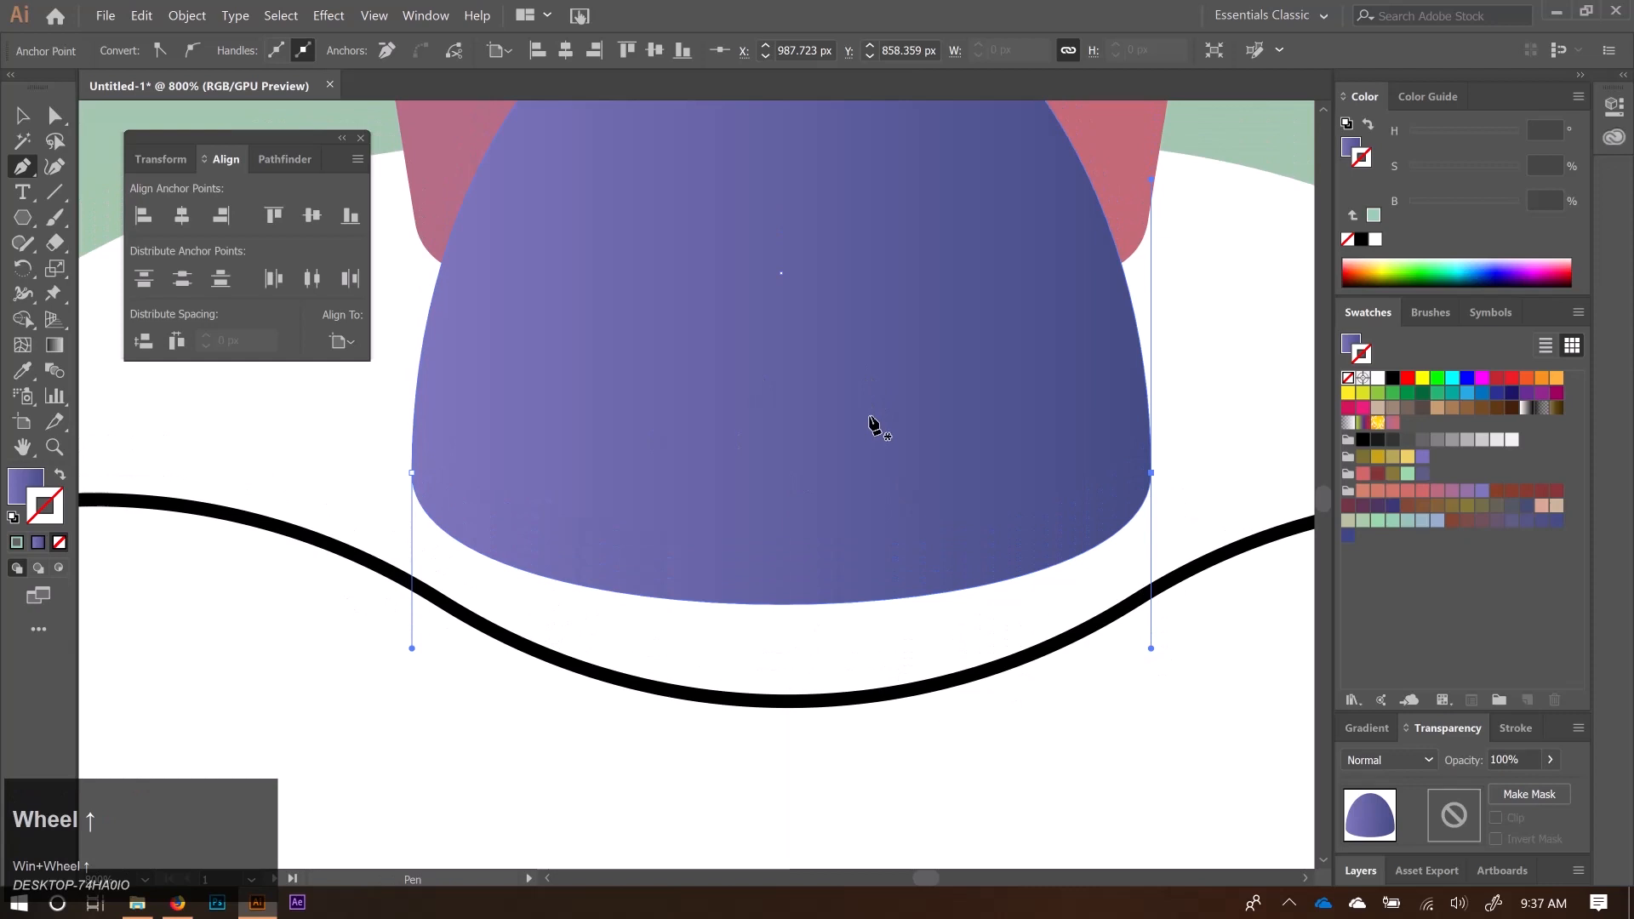
scroll(872, 424, down, 3)
key(space)
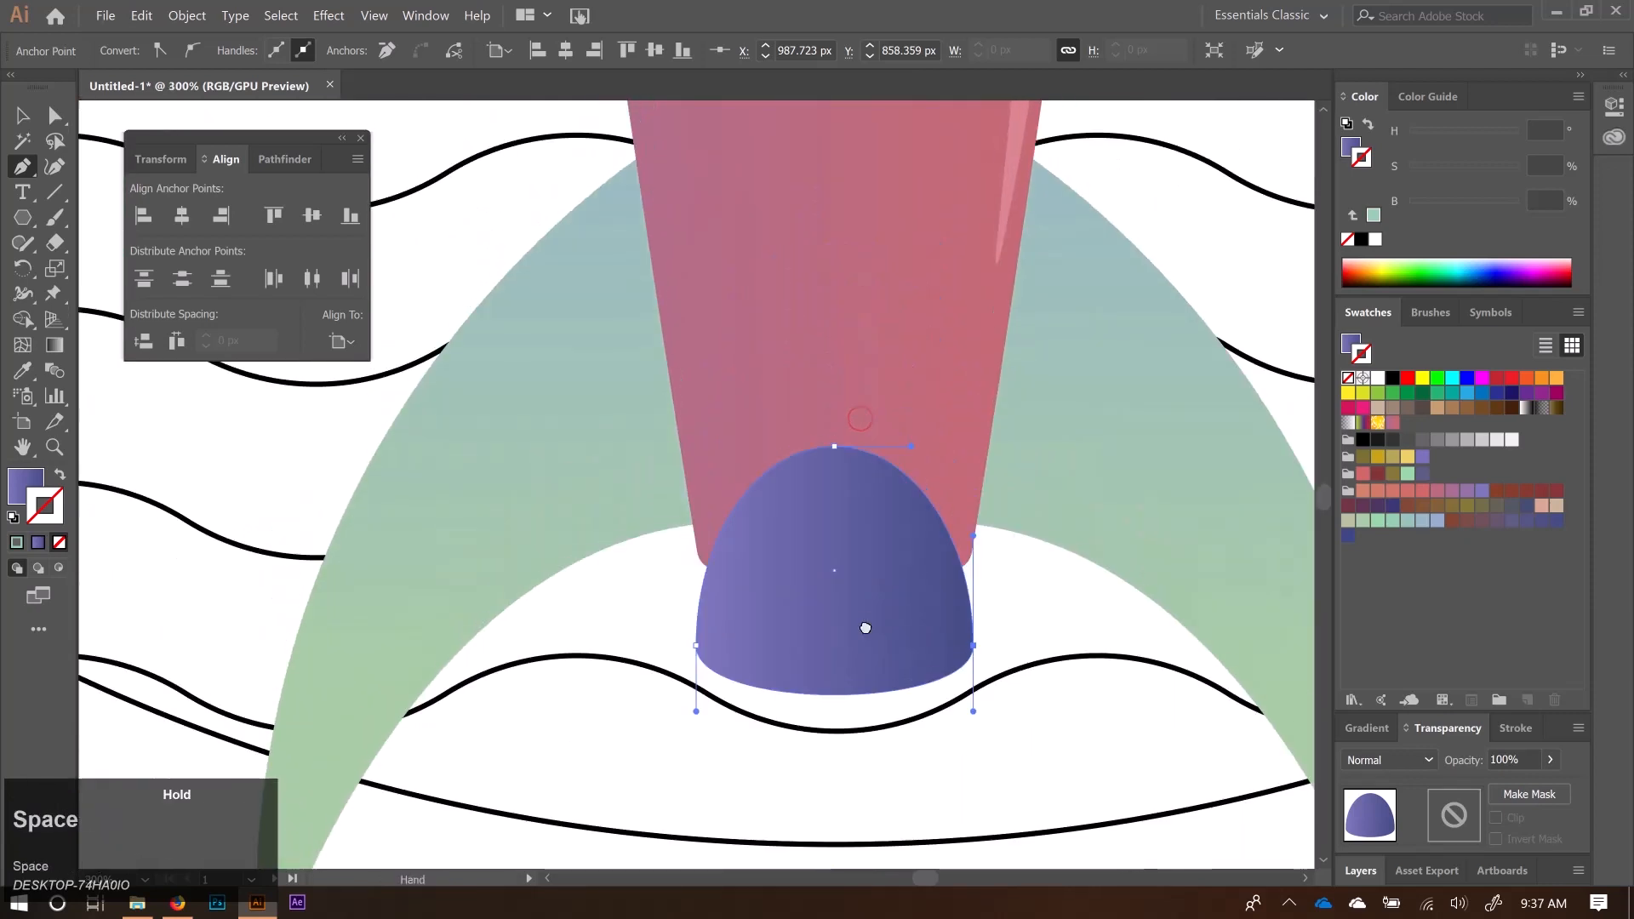
key(v)
drag(900, 630, 870, 722)
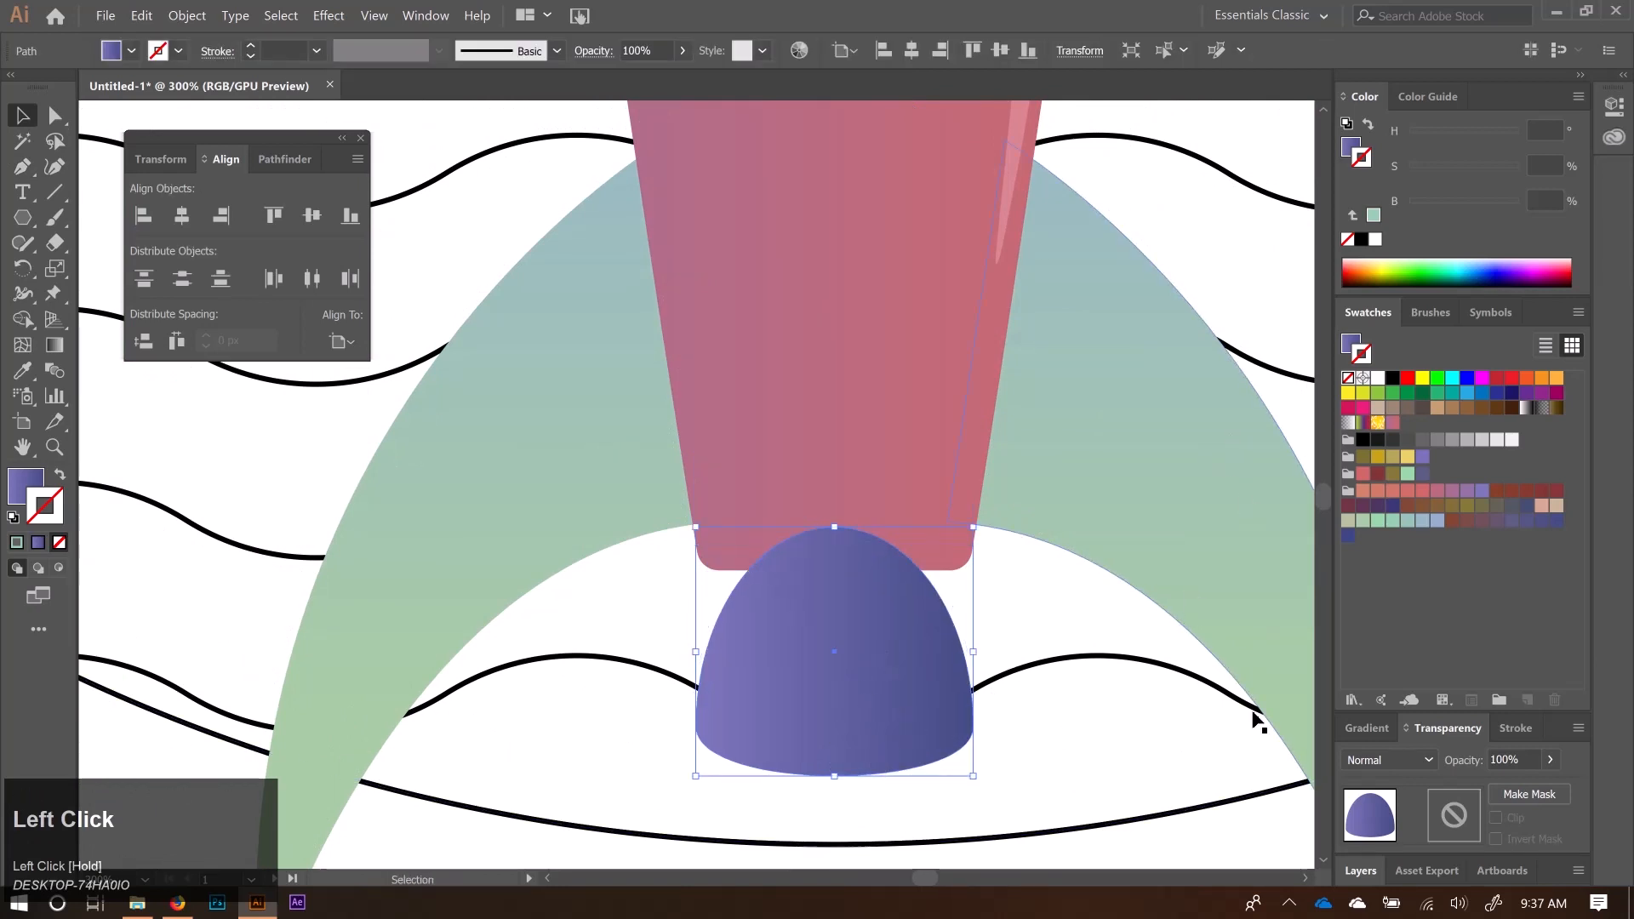
- Fill the dome with the white-to-black linear gradient swatch, leaving it without a stroke
click(1528, 408)
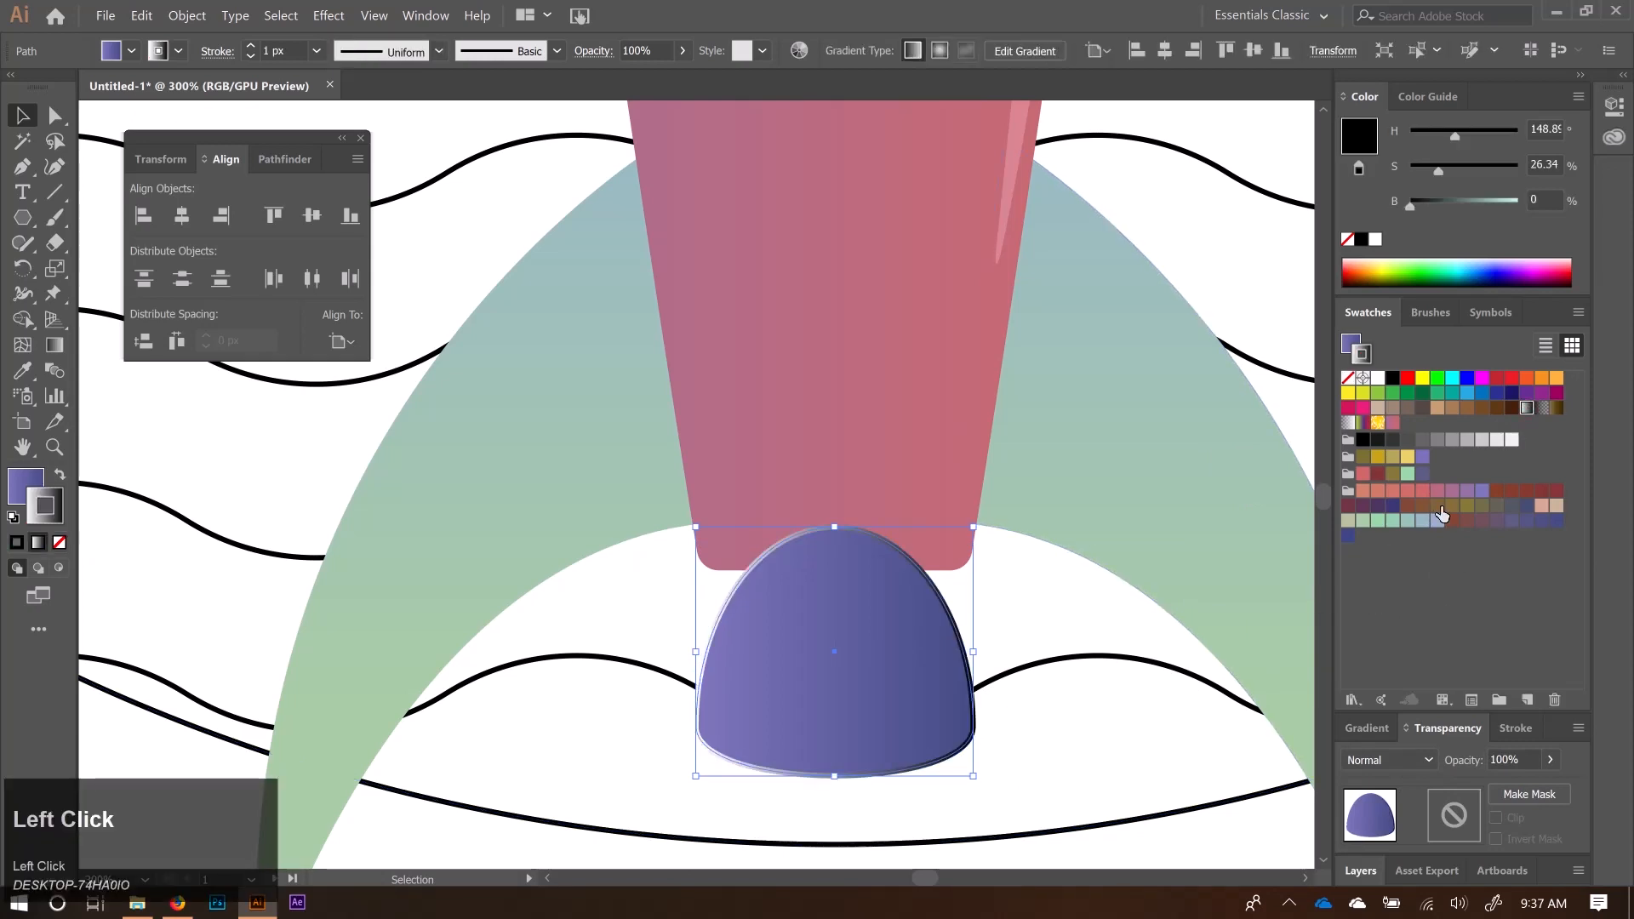
key(ctrl+z)
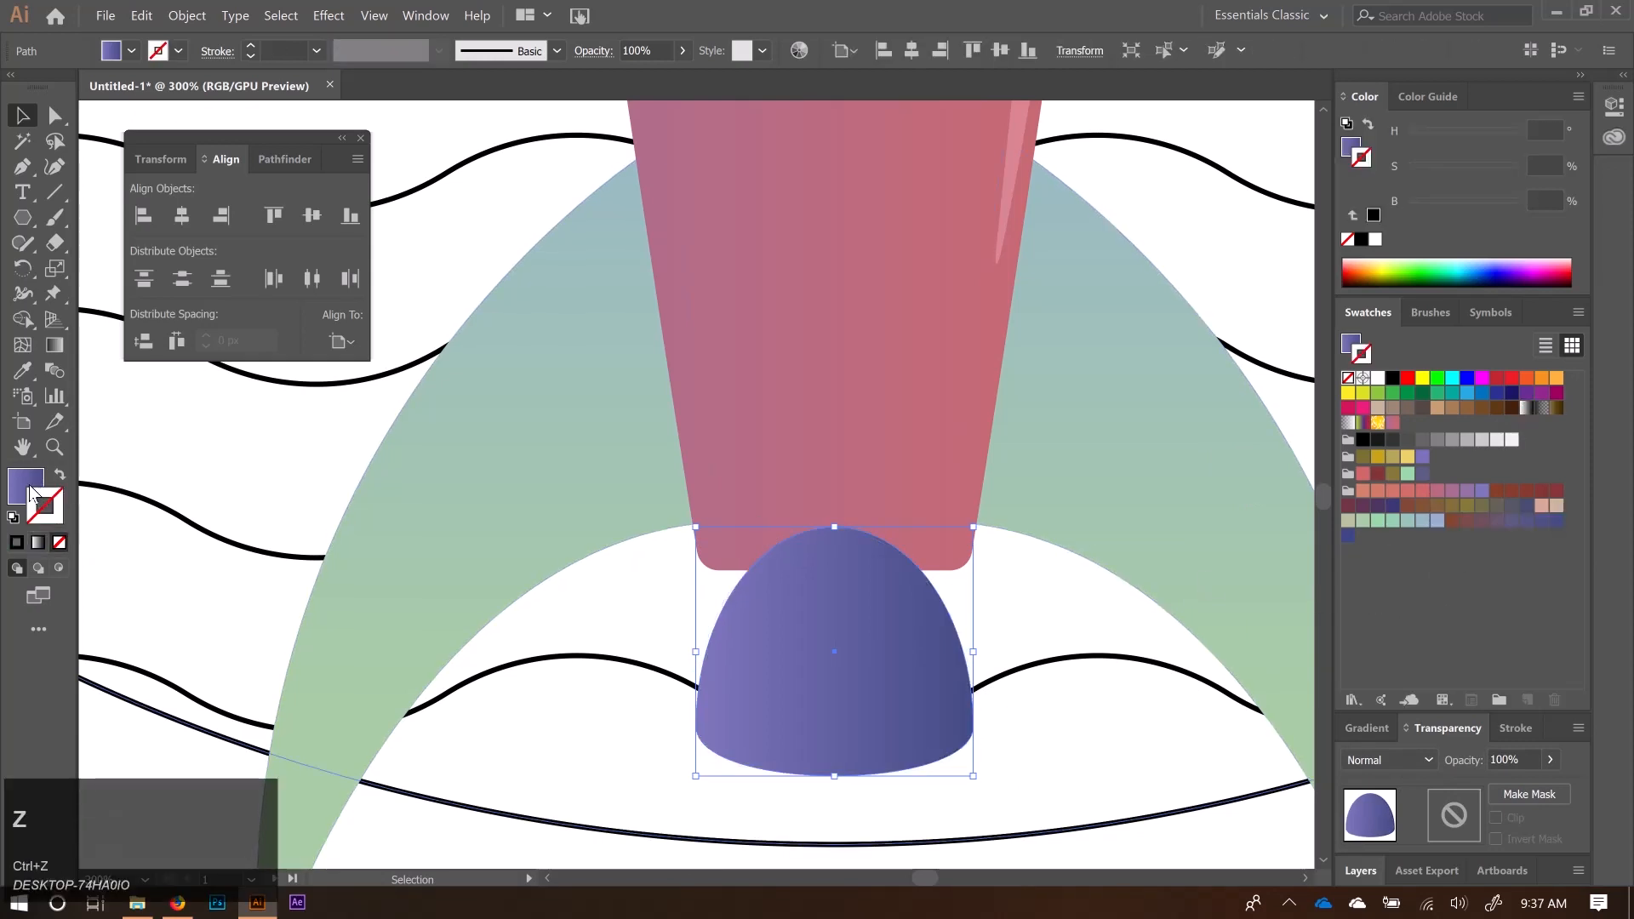
click(31, 492)
click(1528, 408)
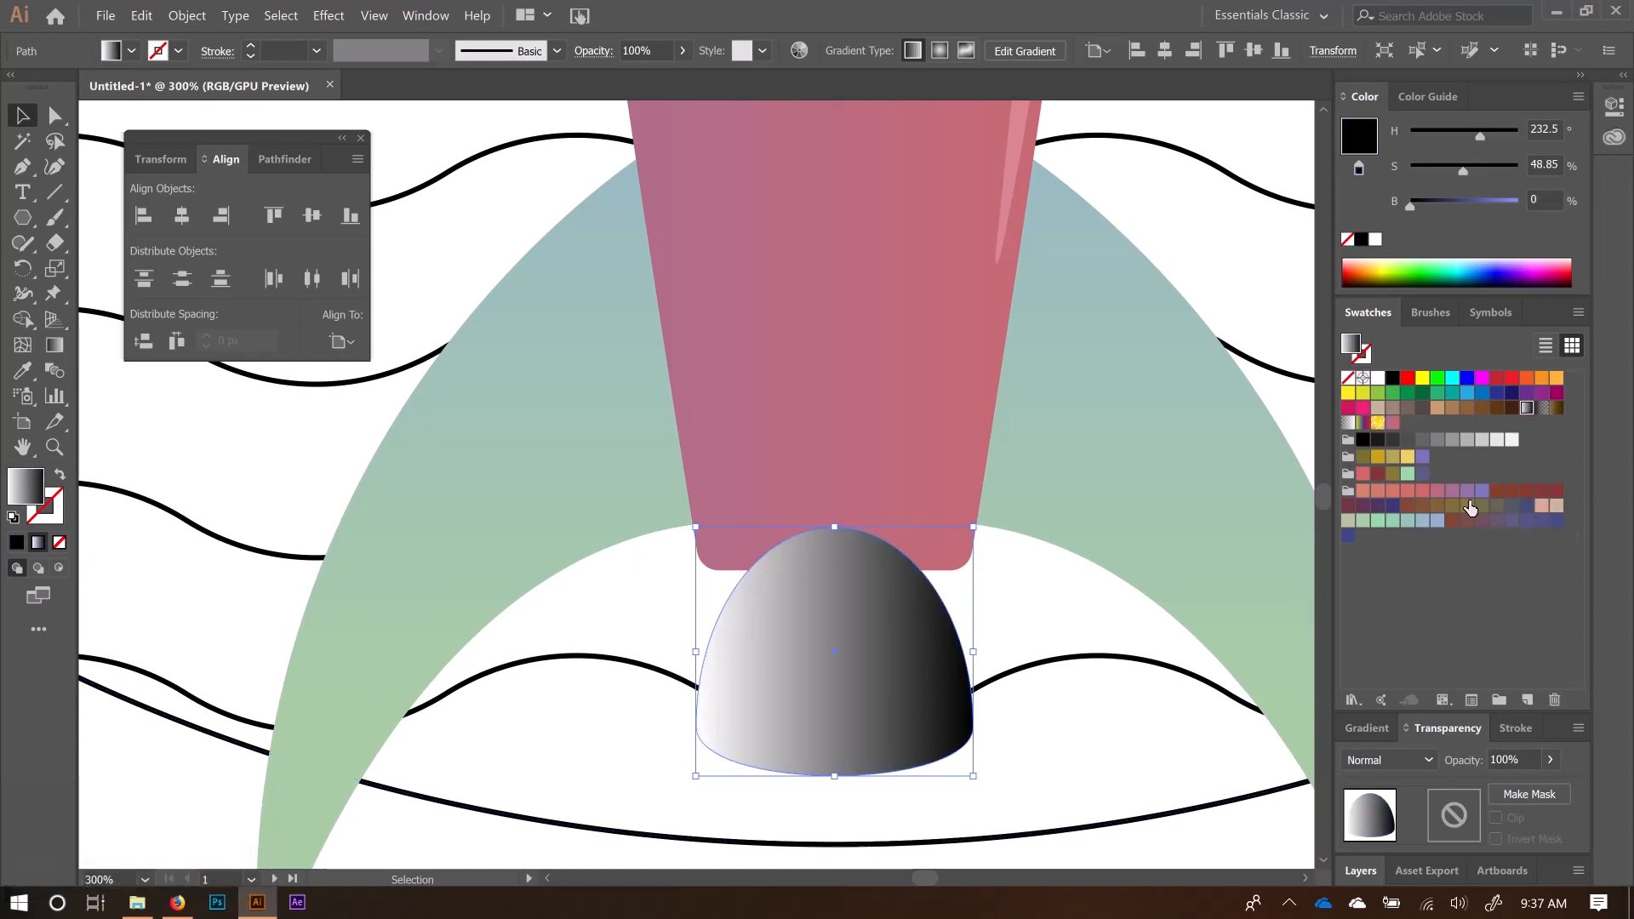
click(1512, 521)
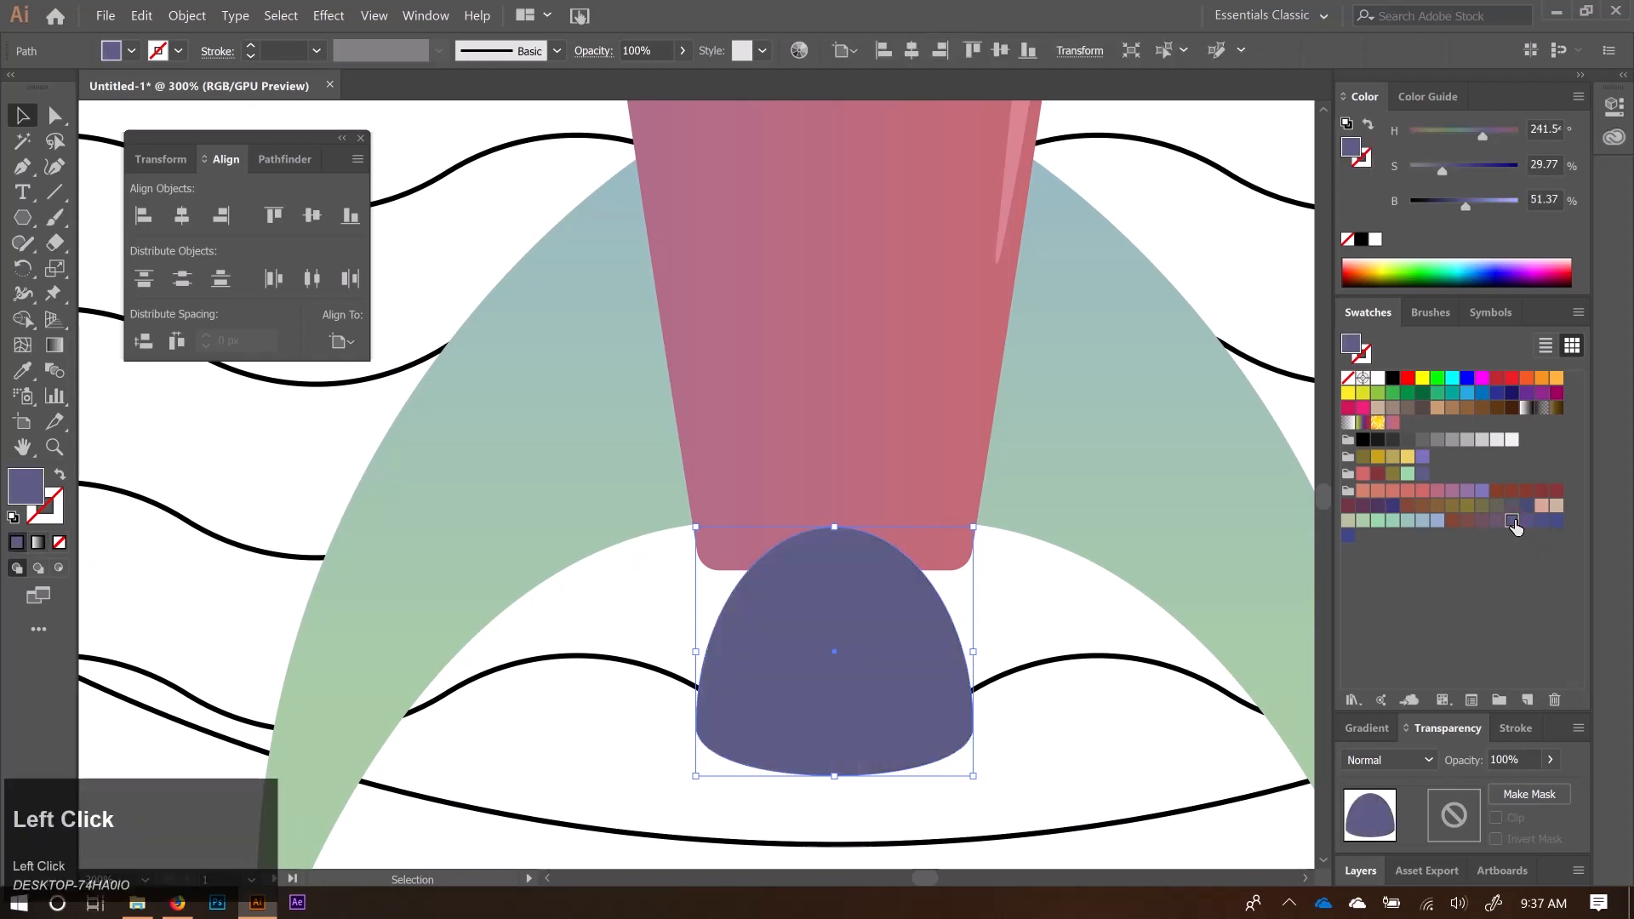
key(ctrl+z)
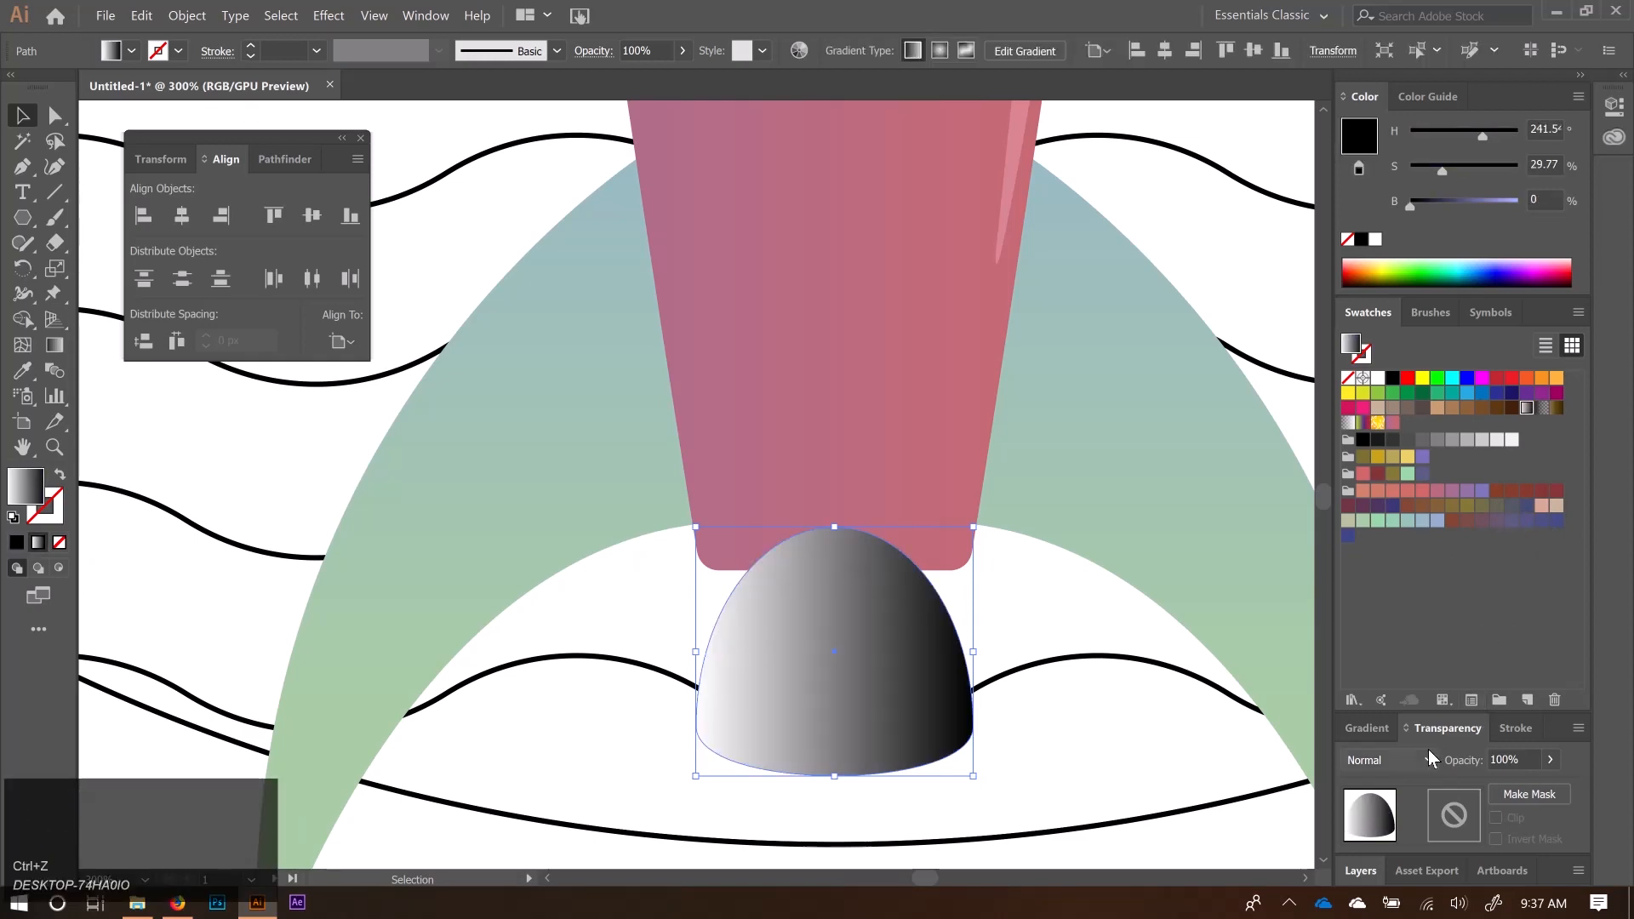
- Replace the dome gradient's white and black stops with a coral swatch at 0% and a dark purple swatch at 100%
click(1367, 729)
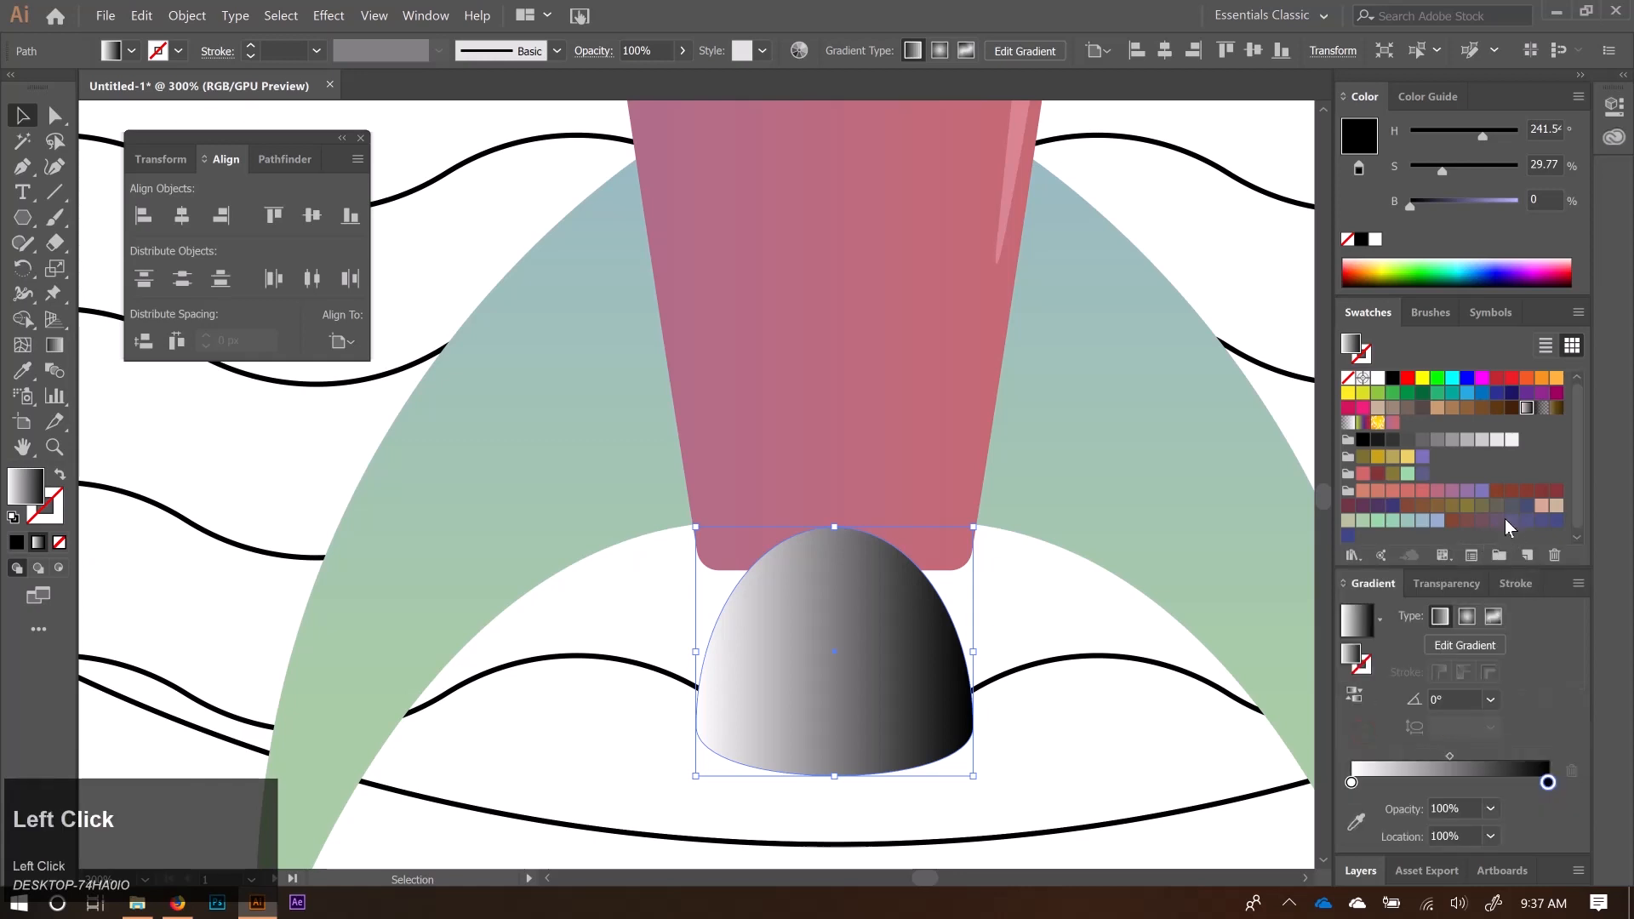
drag(1497, 520, 1449, 787)
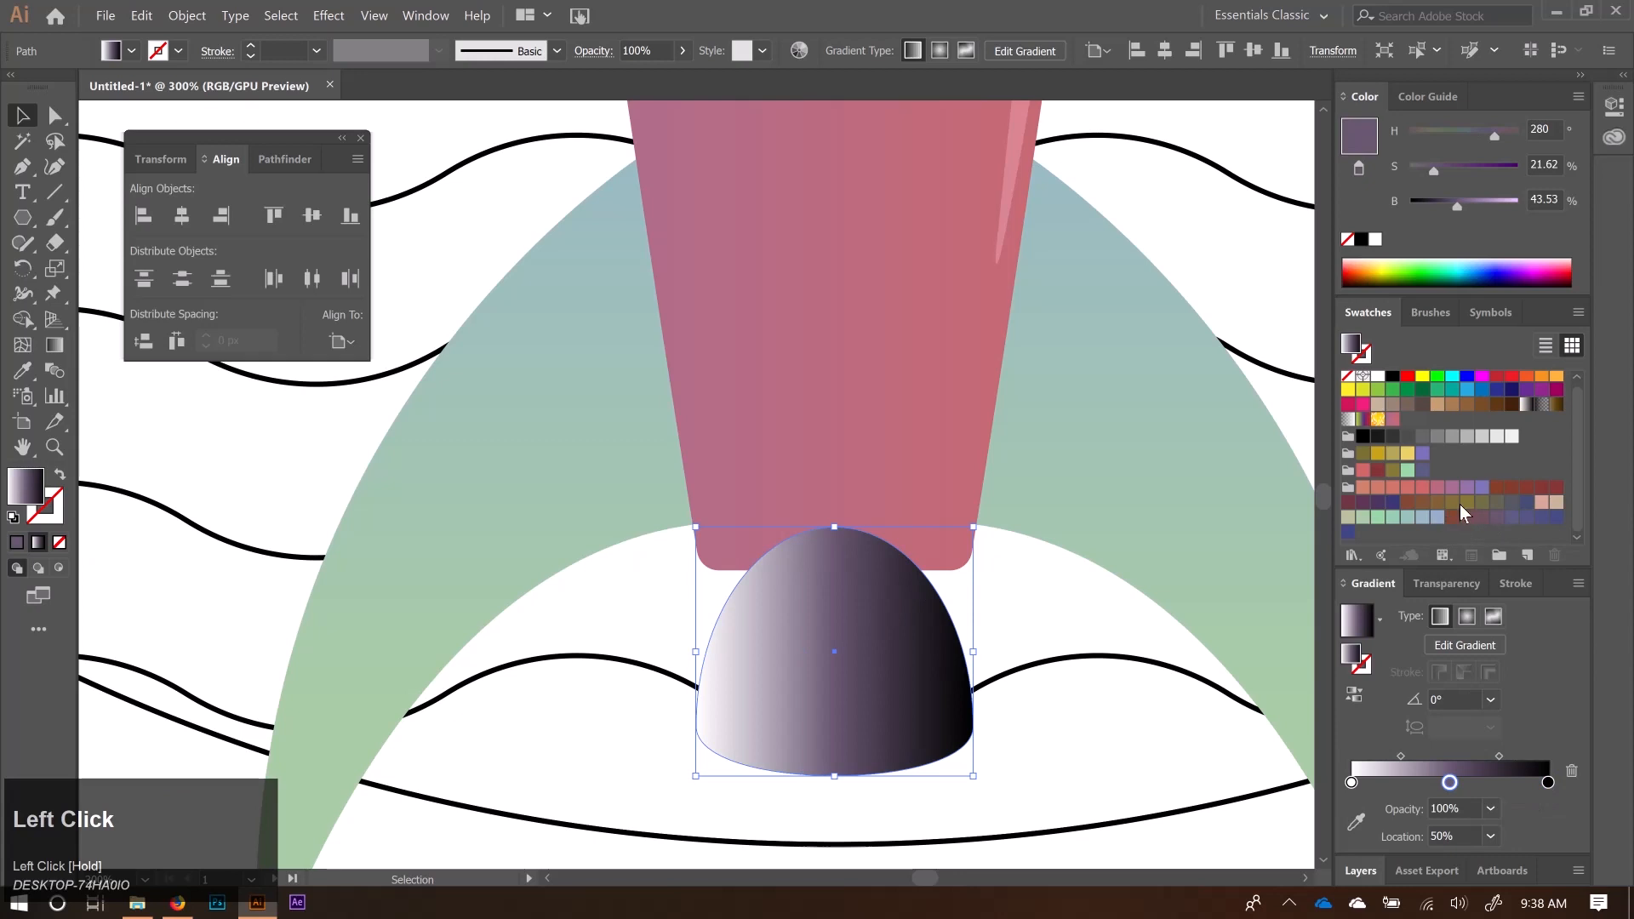
drag(1422, 487, 1353, 843)
drag(1548, 782, 1528, 856)
drag(1449, 782, 1548, 783)
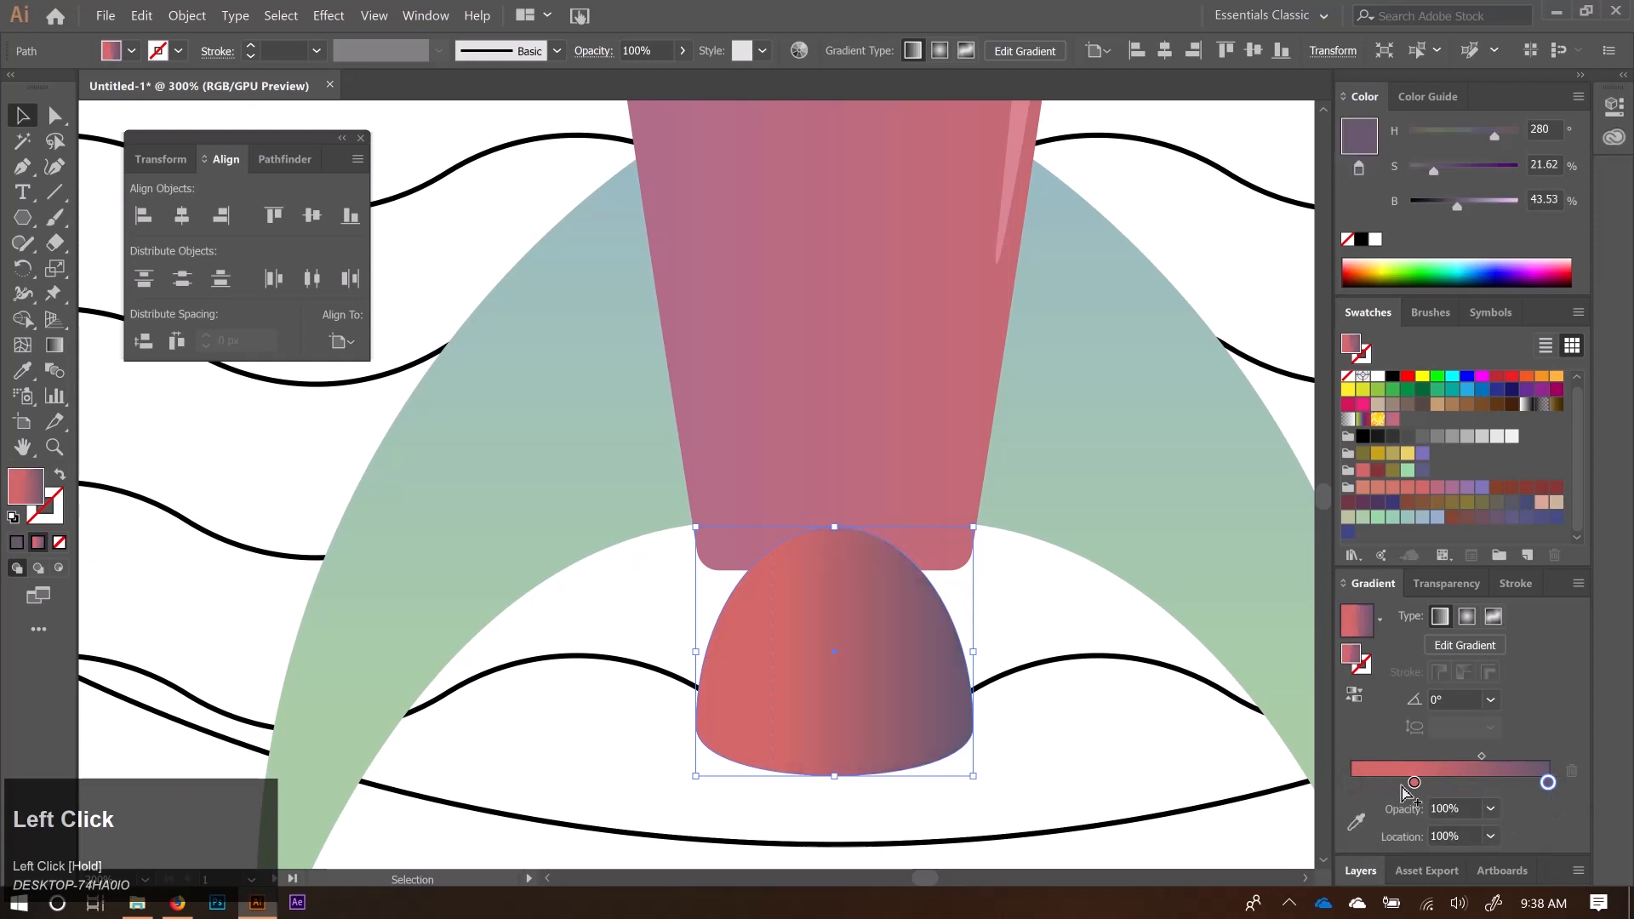
drag(1415, 783, 1352, 782)
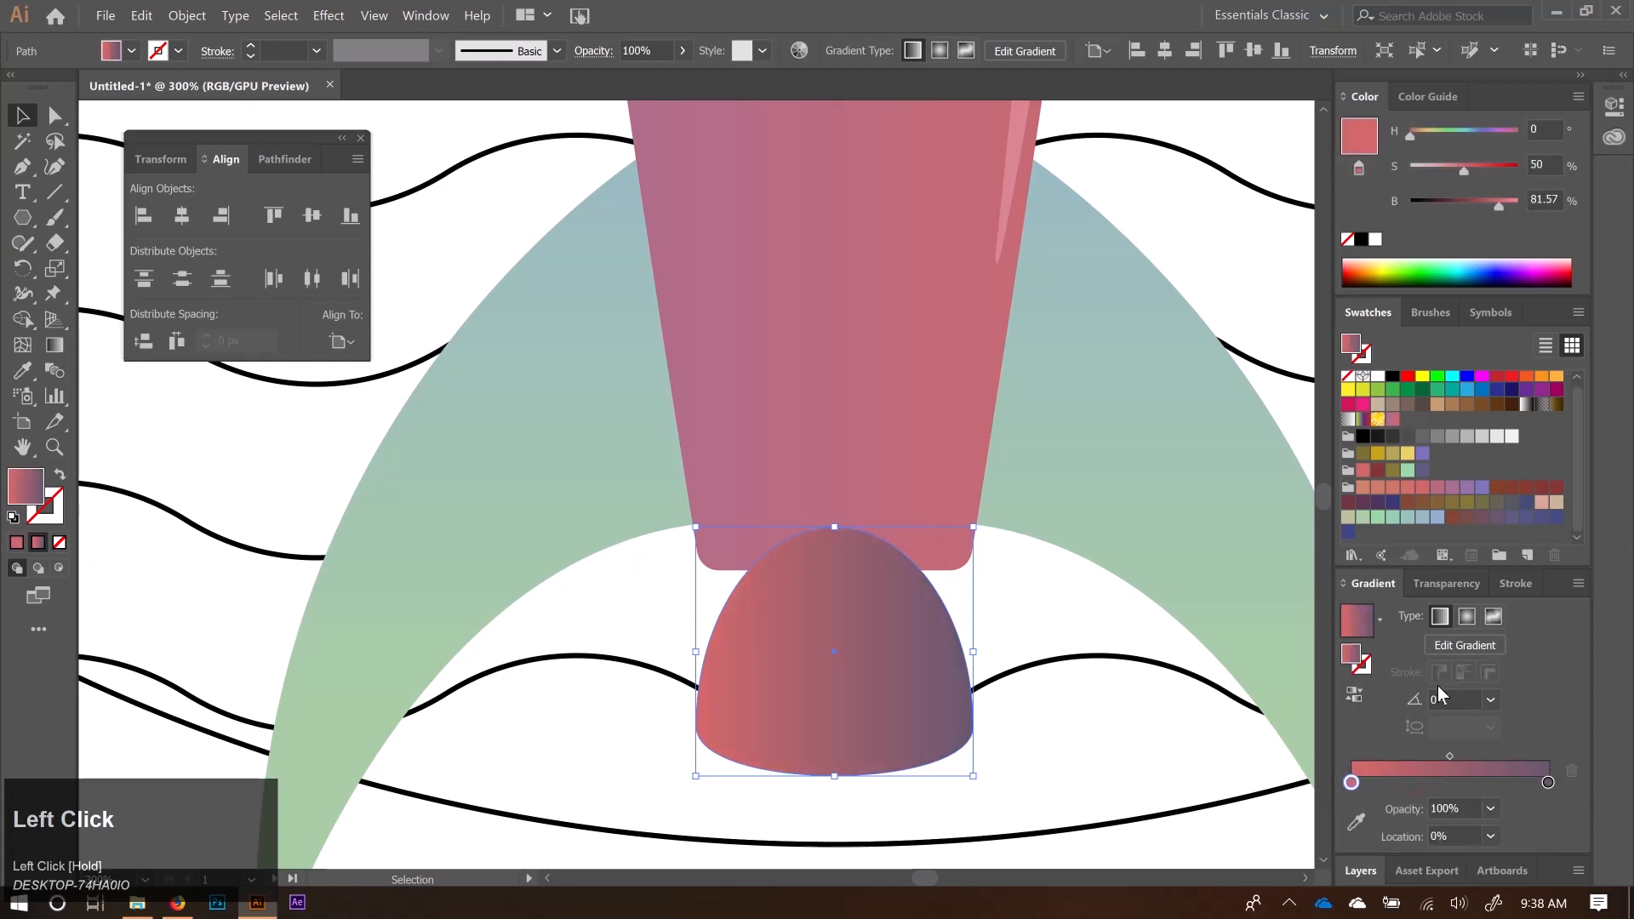
- Set the engine dome's gradient angle to 90° and send the dome backward until it sits behind the rocket body
click(1490, 699)
click(1513, 398)
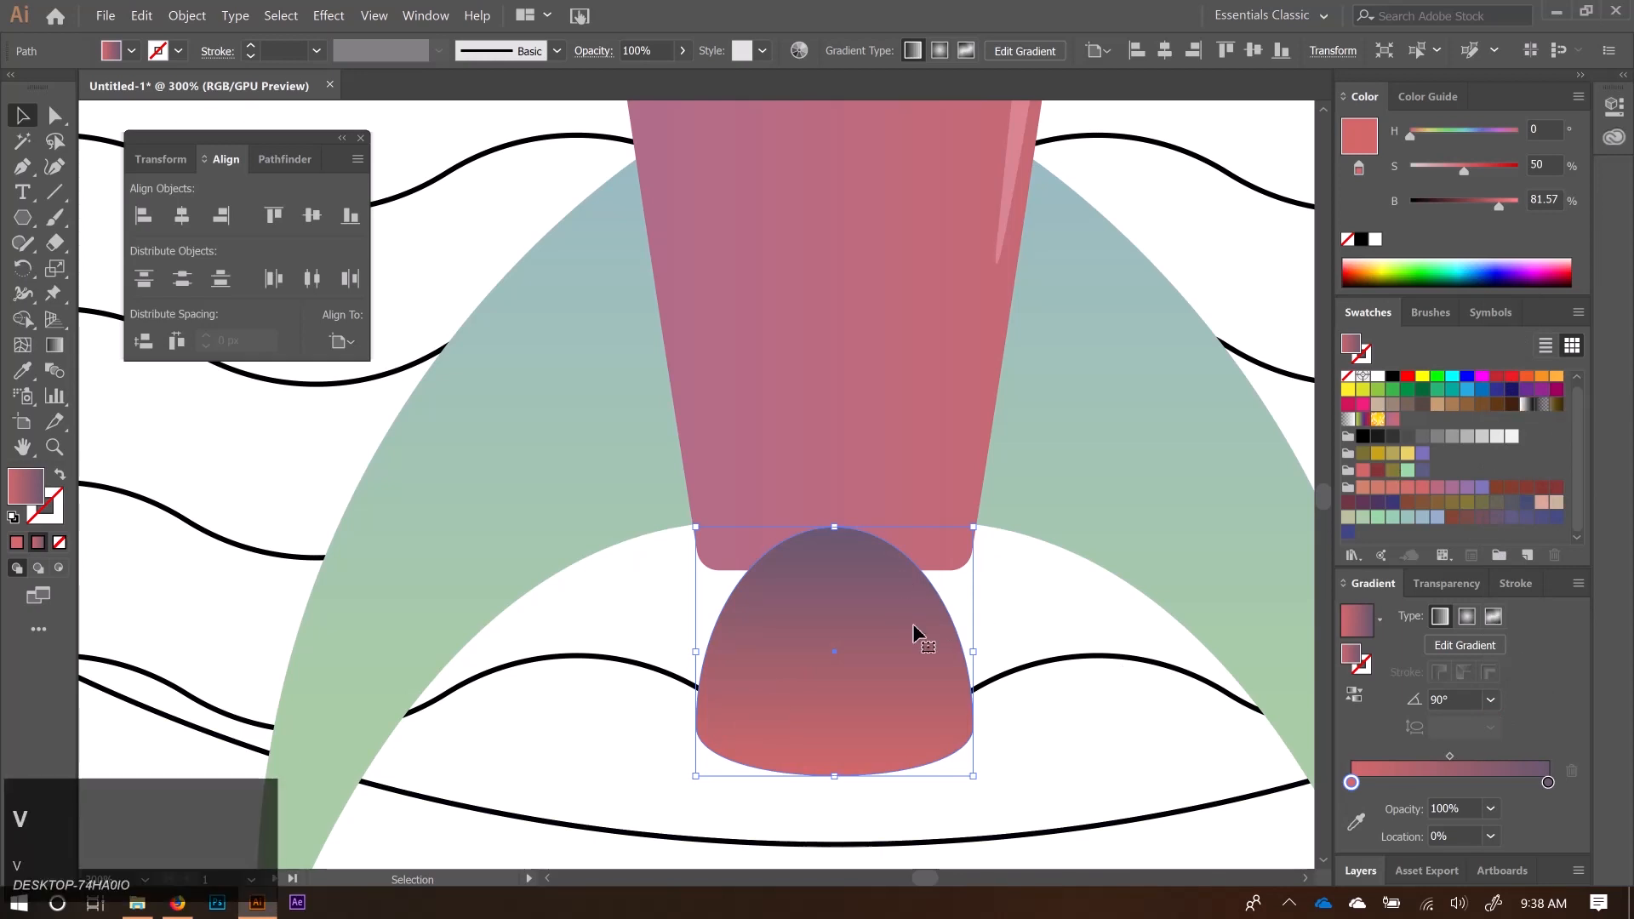
alt+scroll(900, 756, down, 2)
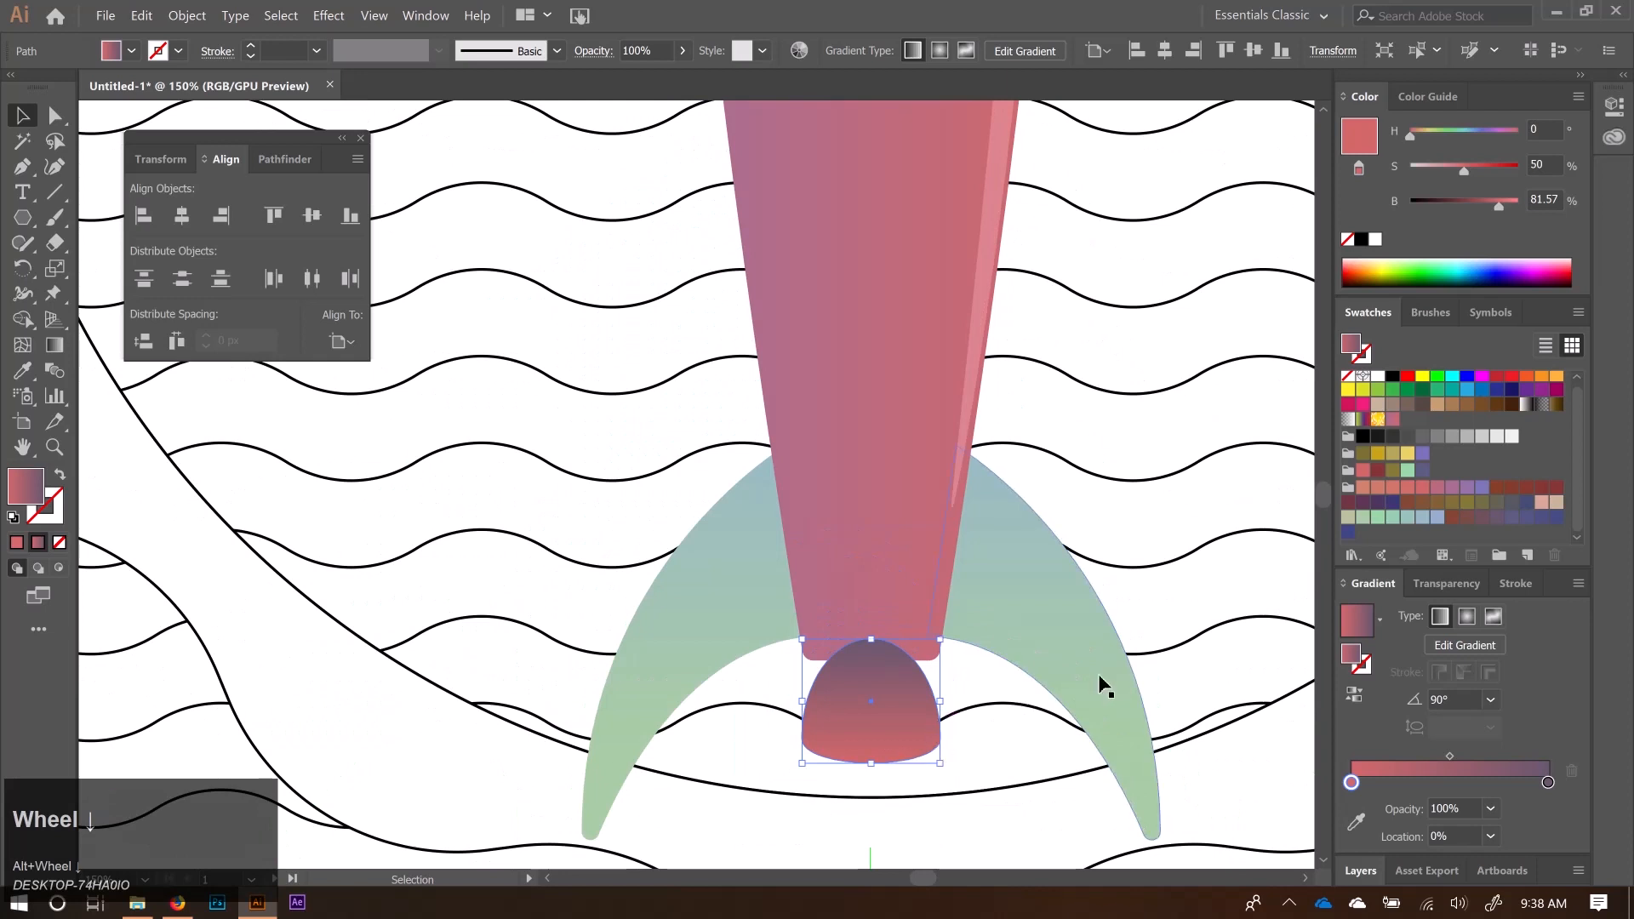
alt+scroll(972, 700, down, 1)
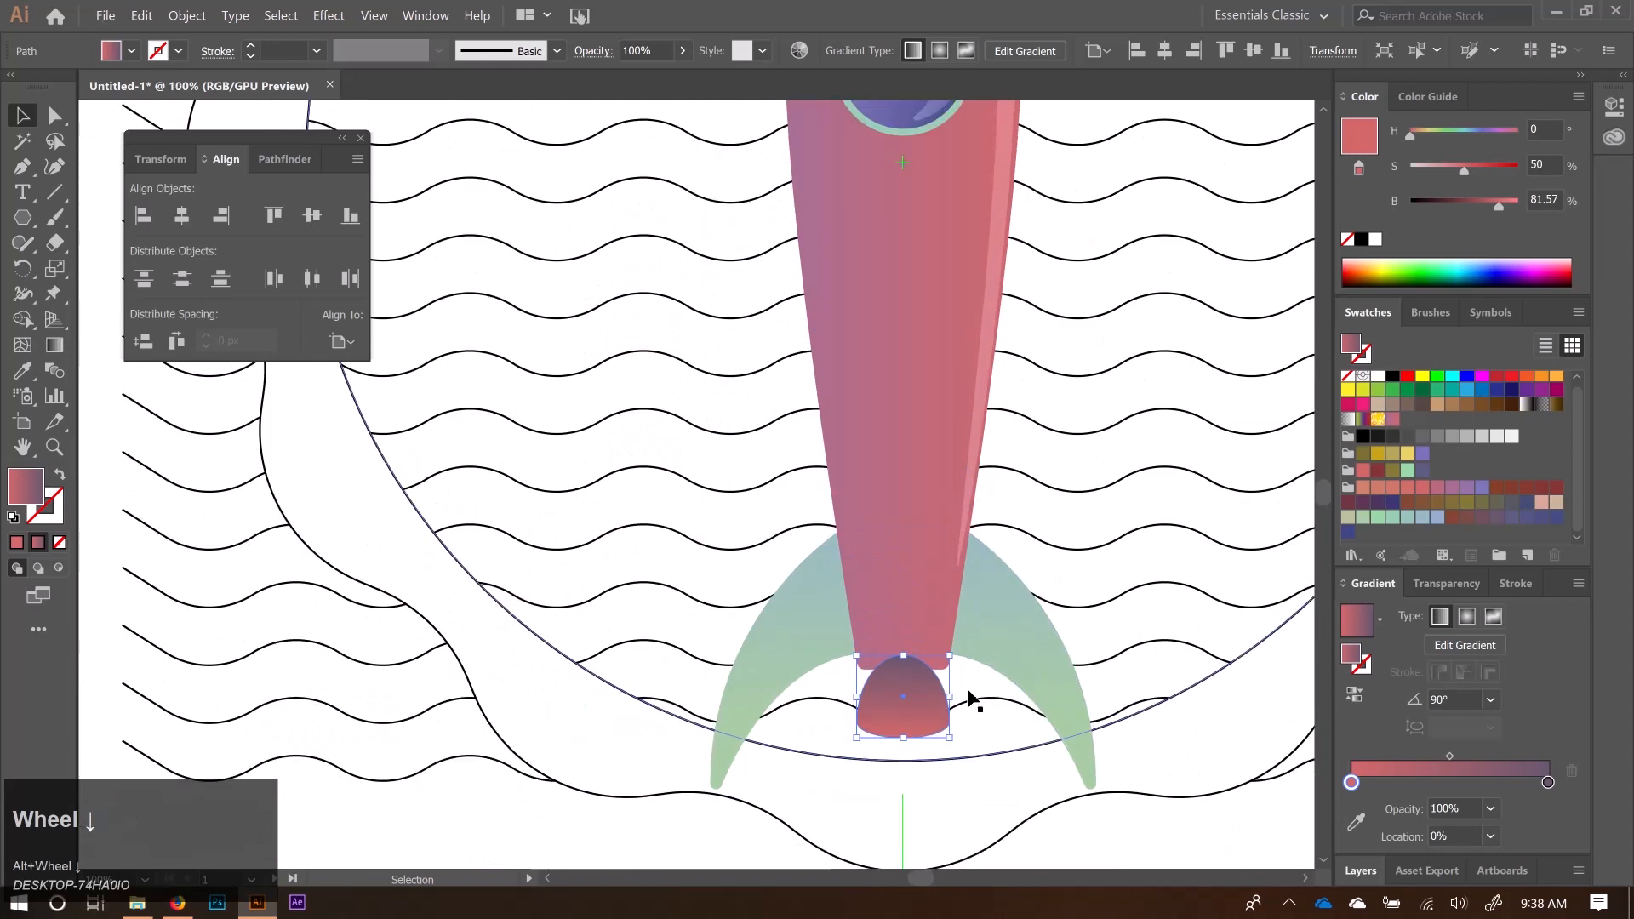
key(ctrl)
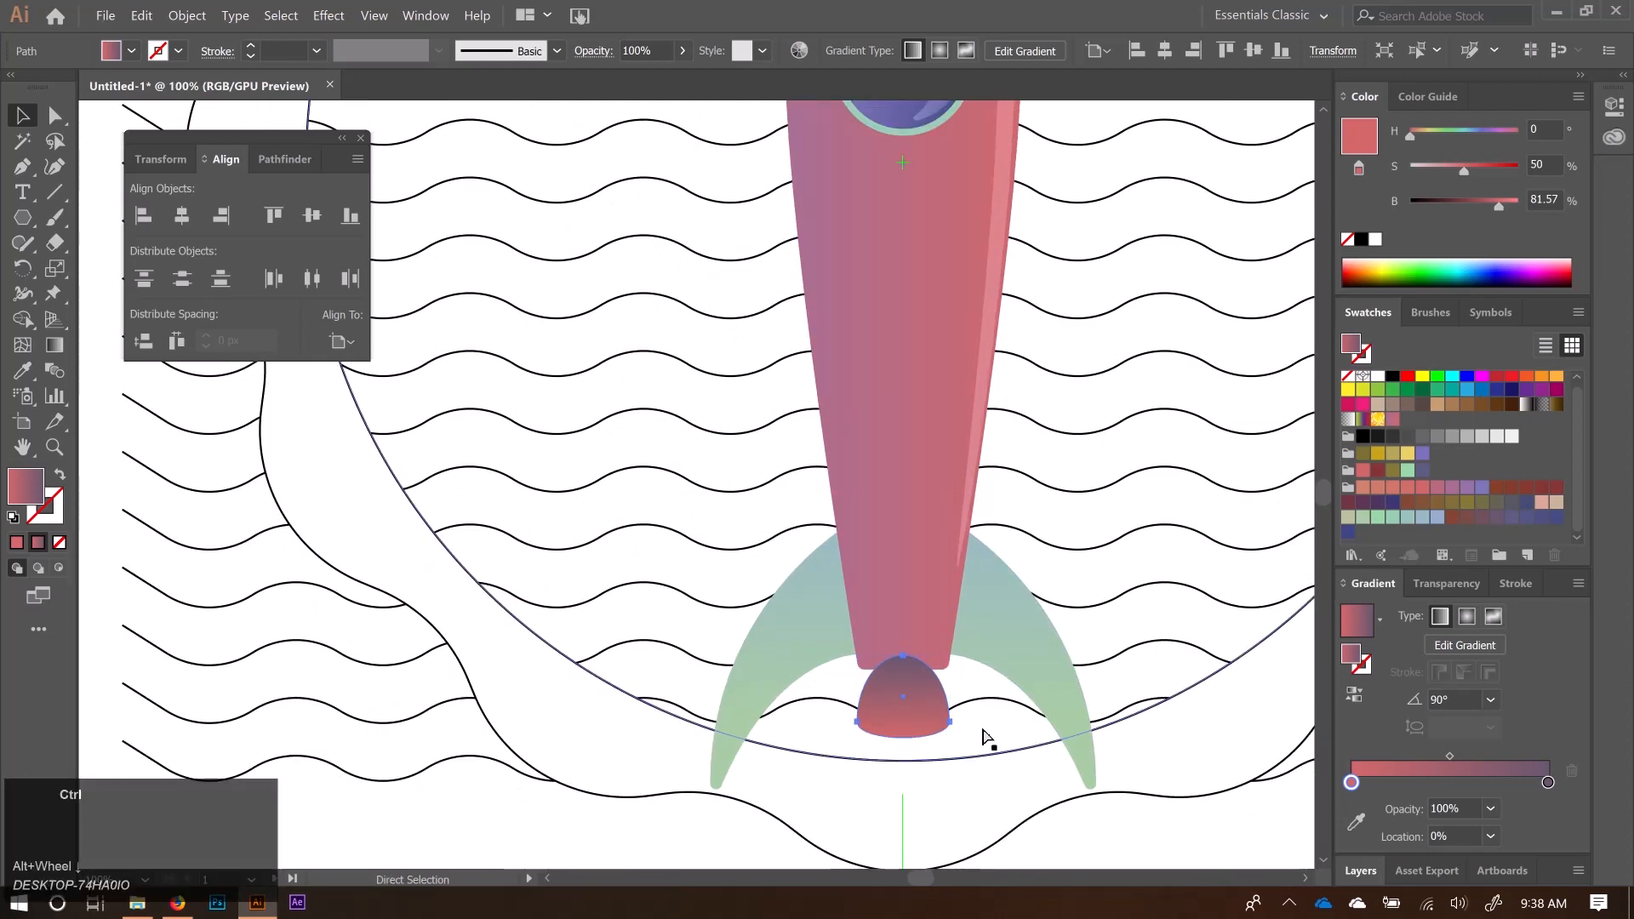
key(ctrl+bracketleft)
key(ctrl+bracketleft)
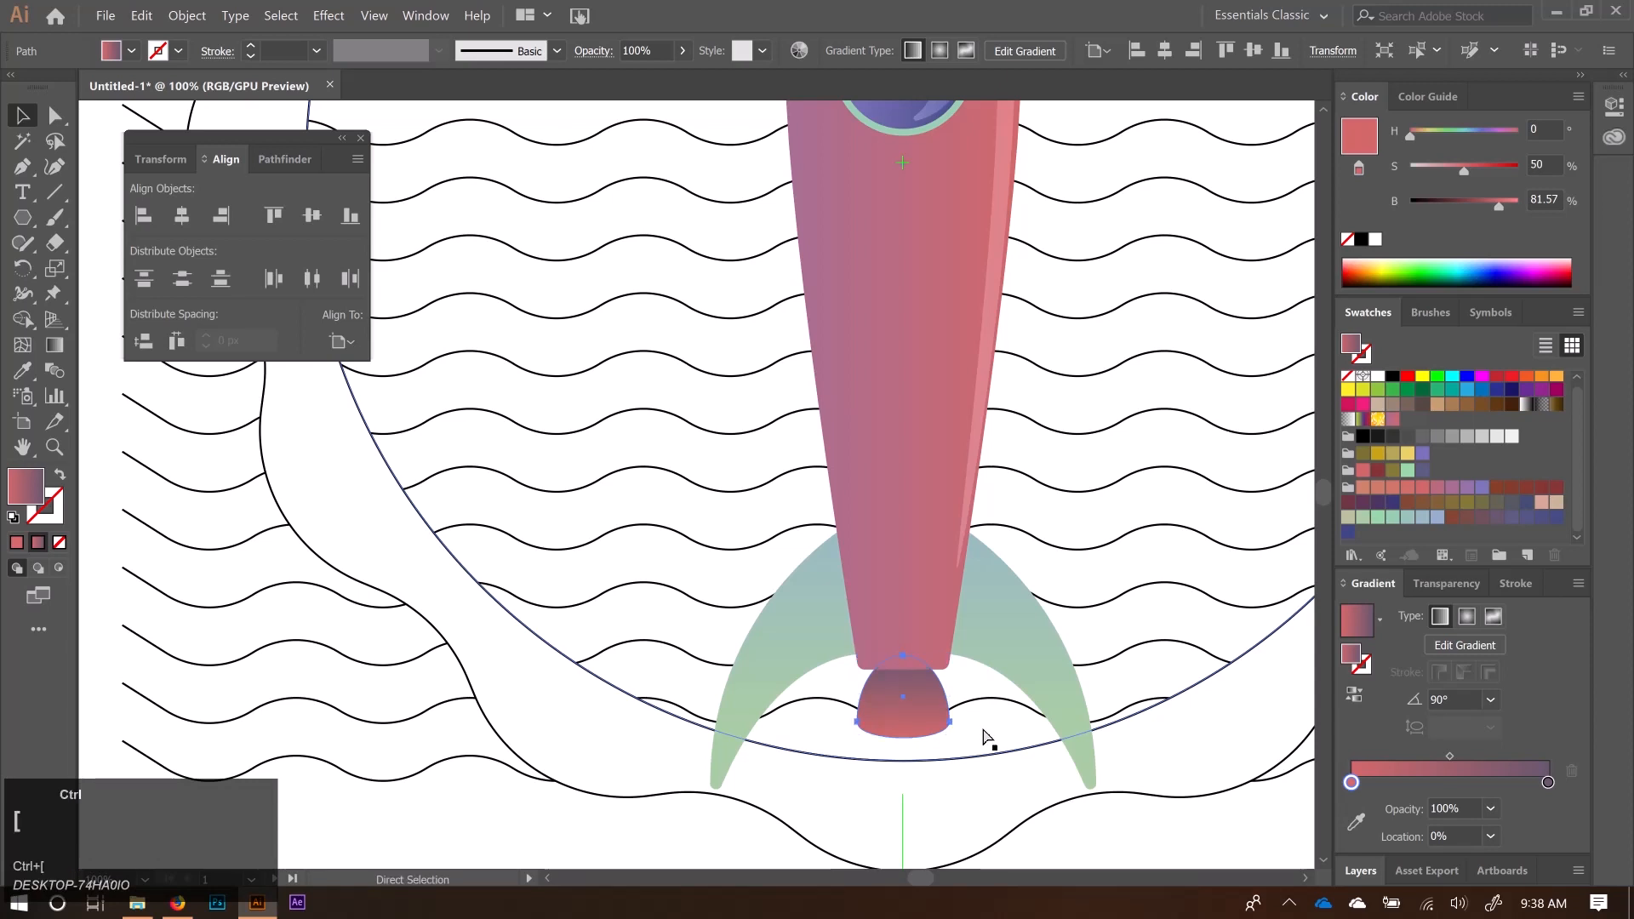
click(956, 824)
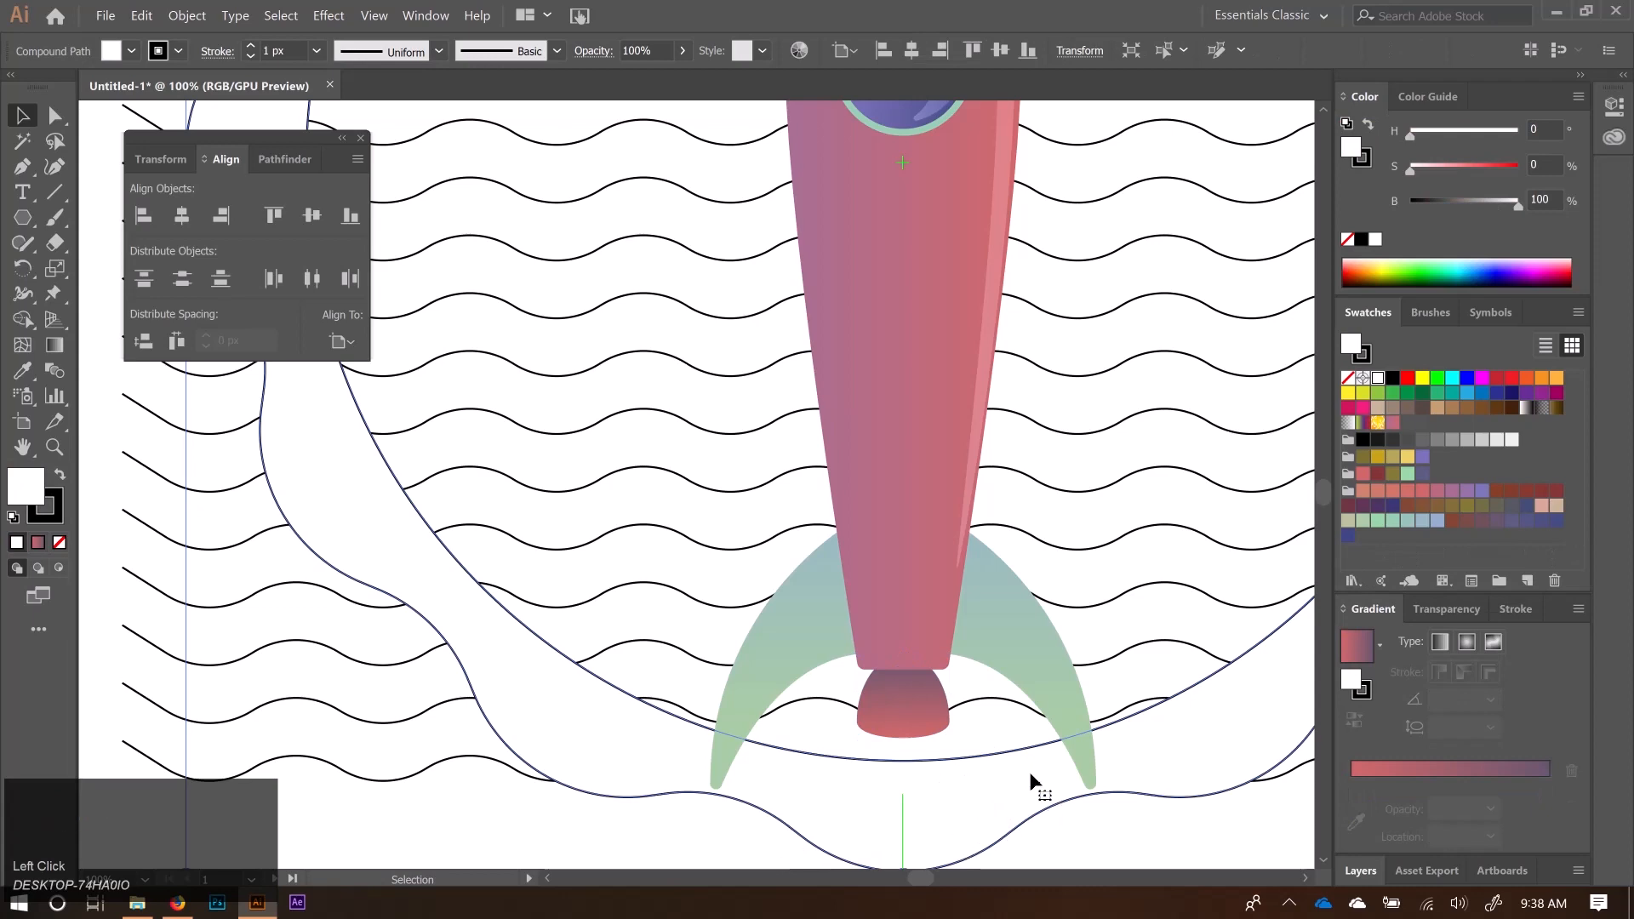
- Group the engine dome, fins, rocket body and porthole into a single object
alt+scroll(1024, 560, down, 3)
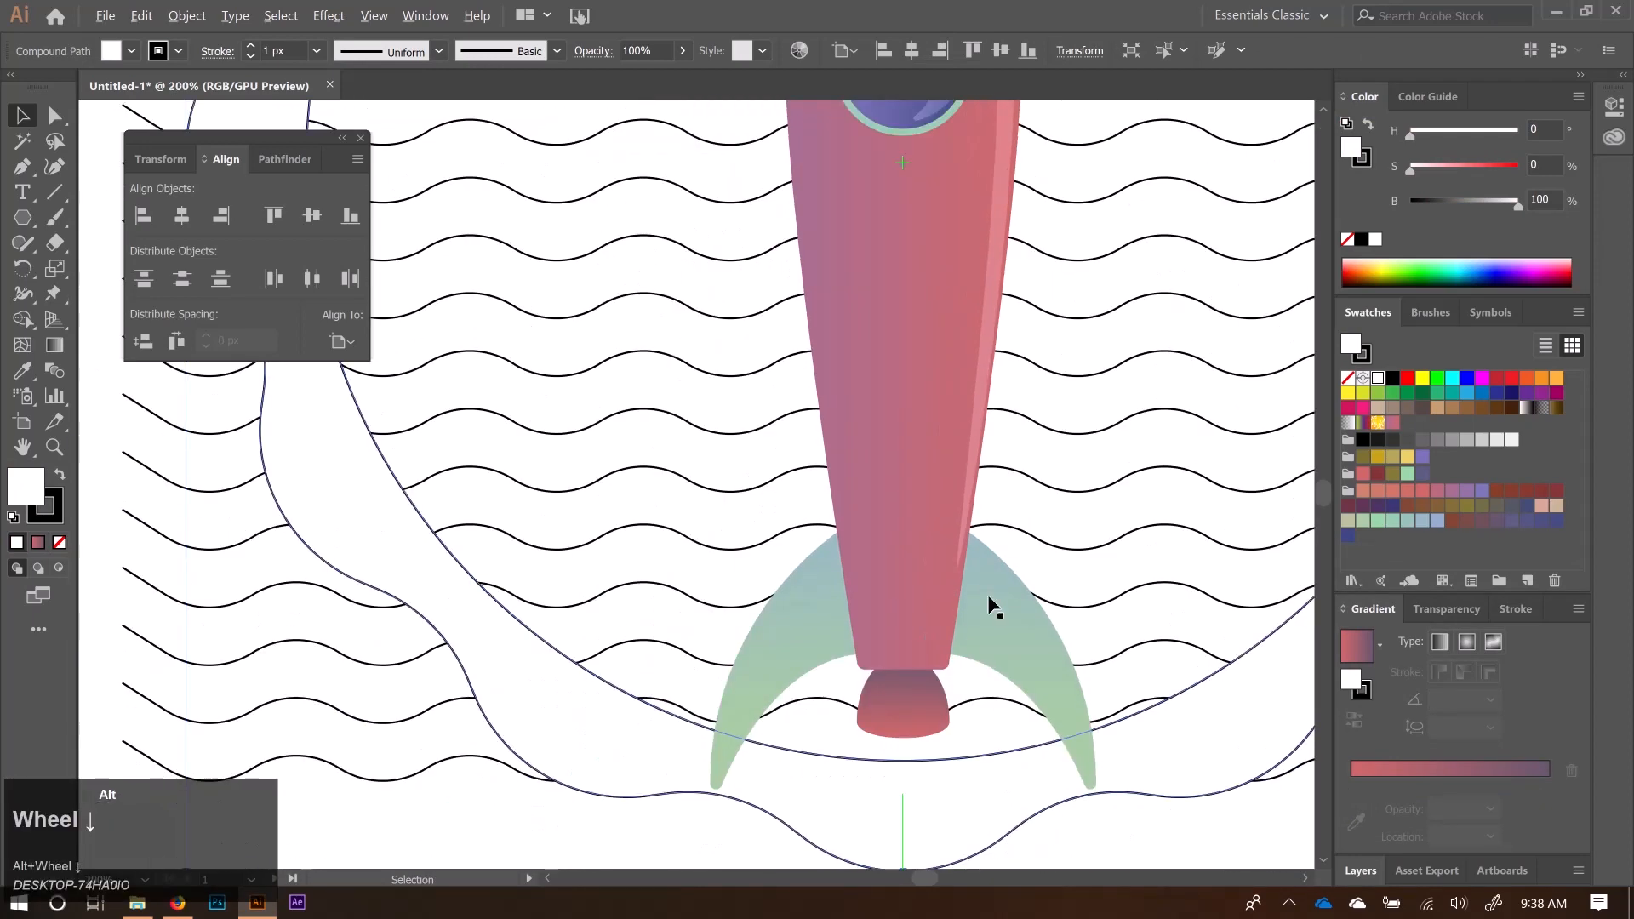
click(919, 714)
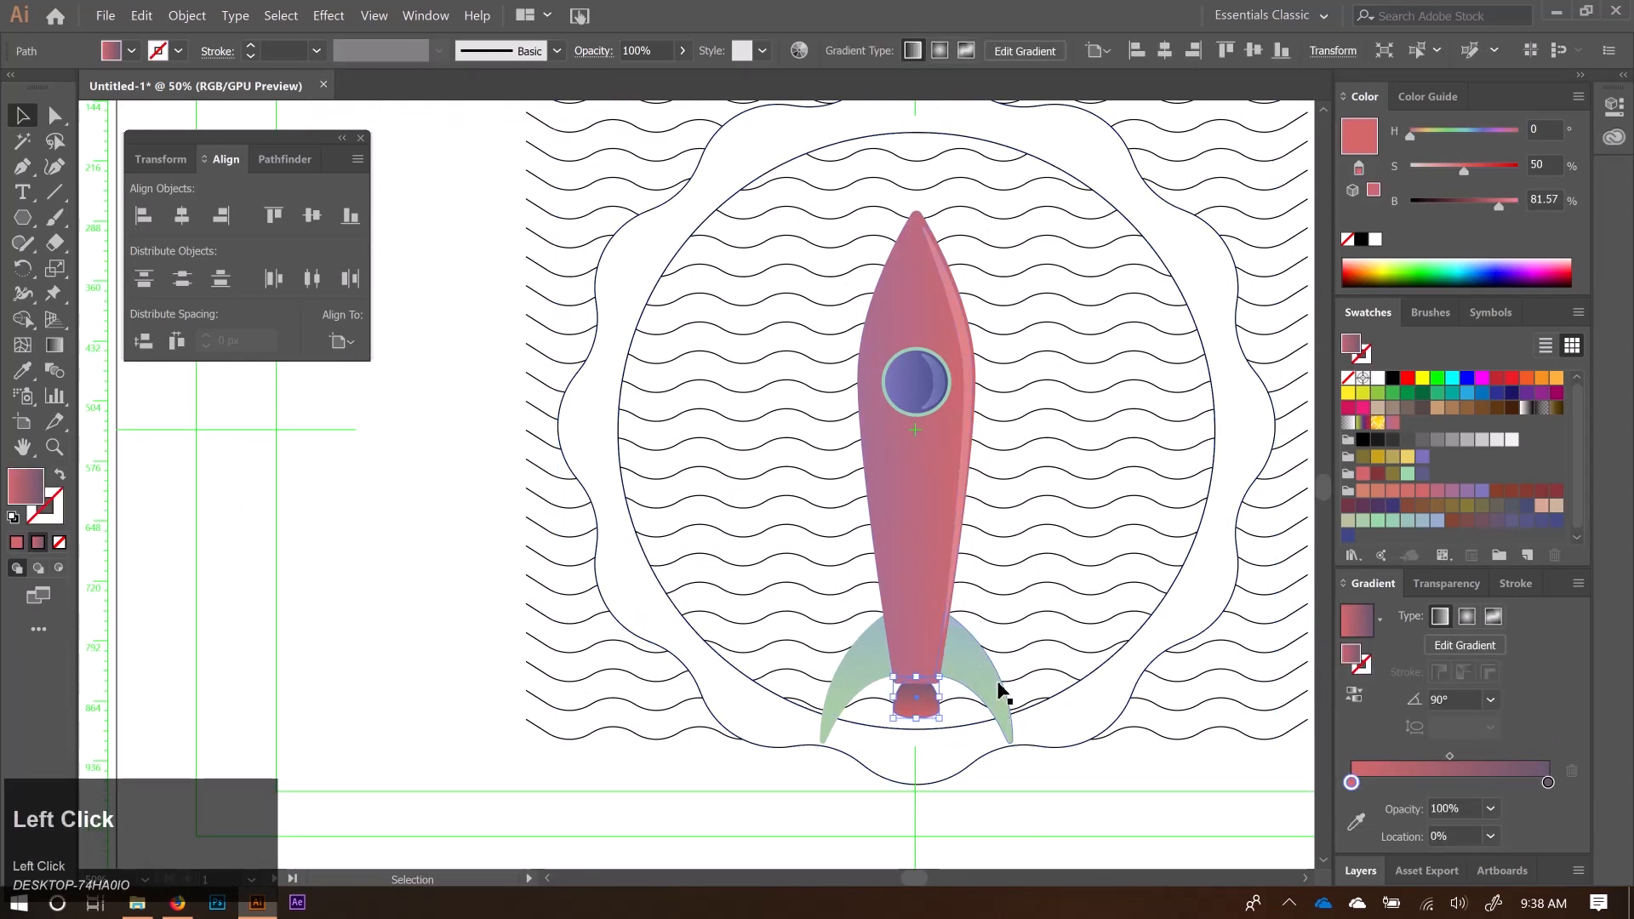
shift+click(1003, 694)
shift+click(940, 549)
shift+click(915, 393)
shift+click(904, 388)
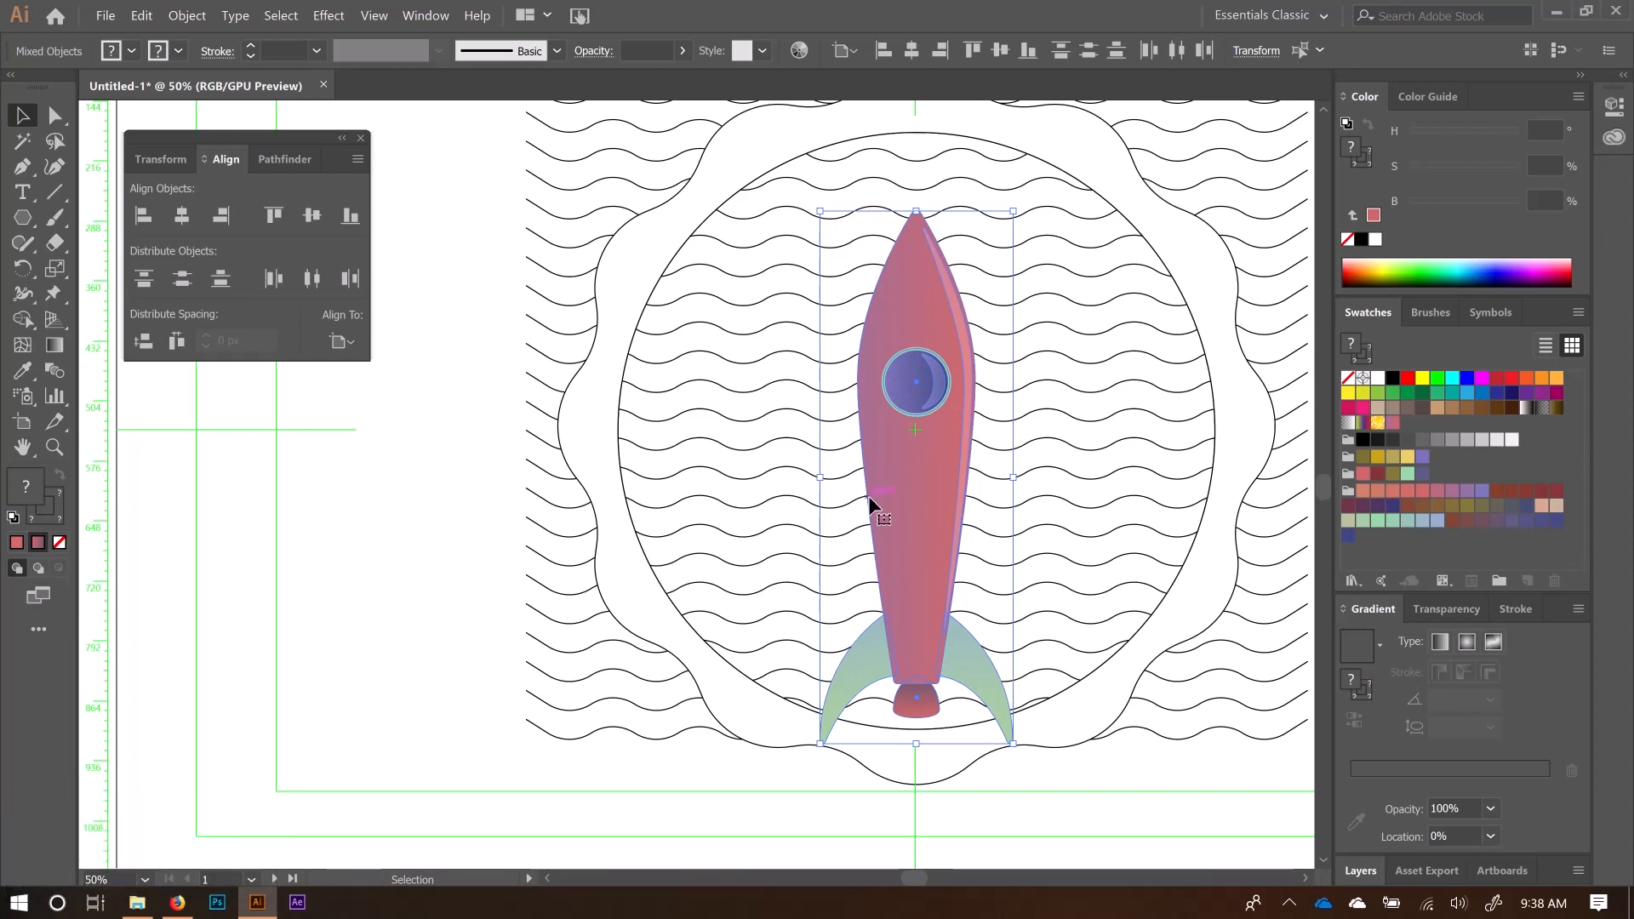
key(ctrl)
key(ctrl+g)
- Hide the rocket group on Layer 1
click(1362, 871)
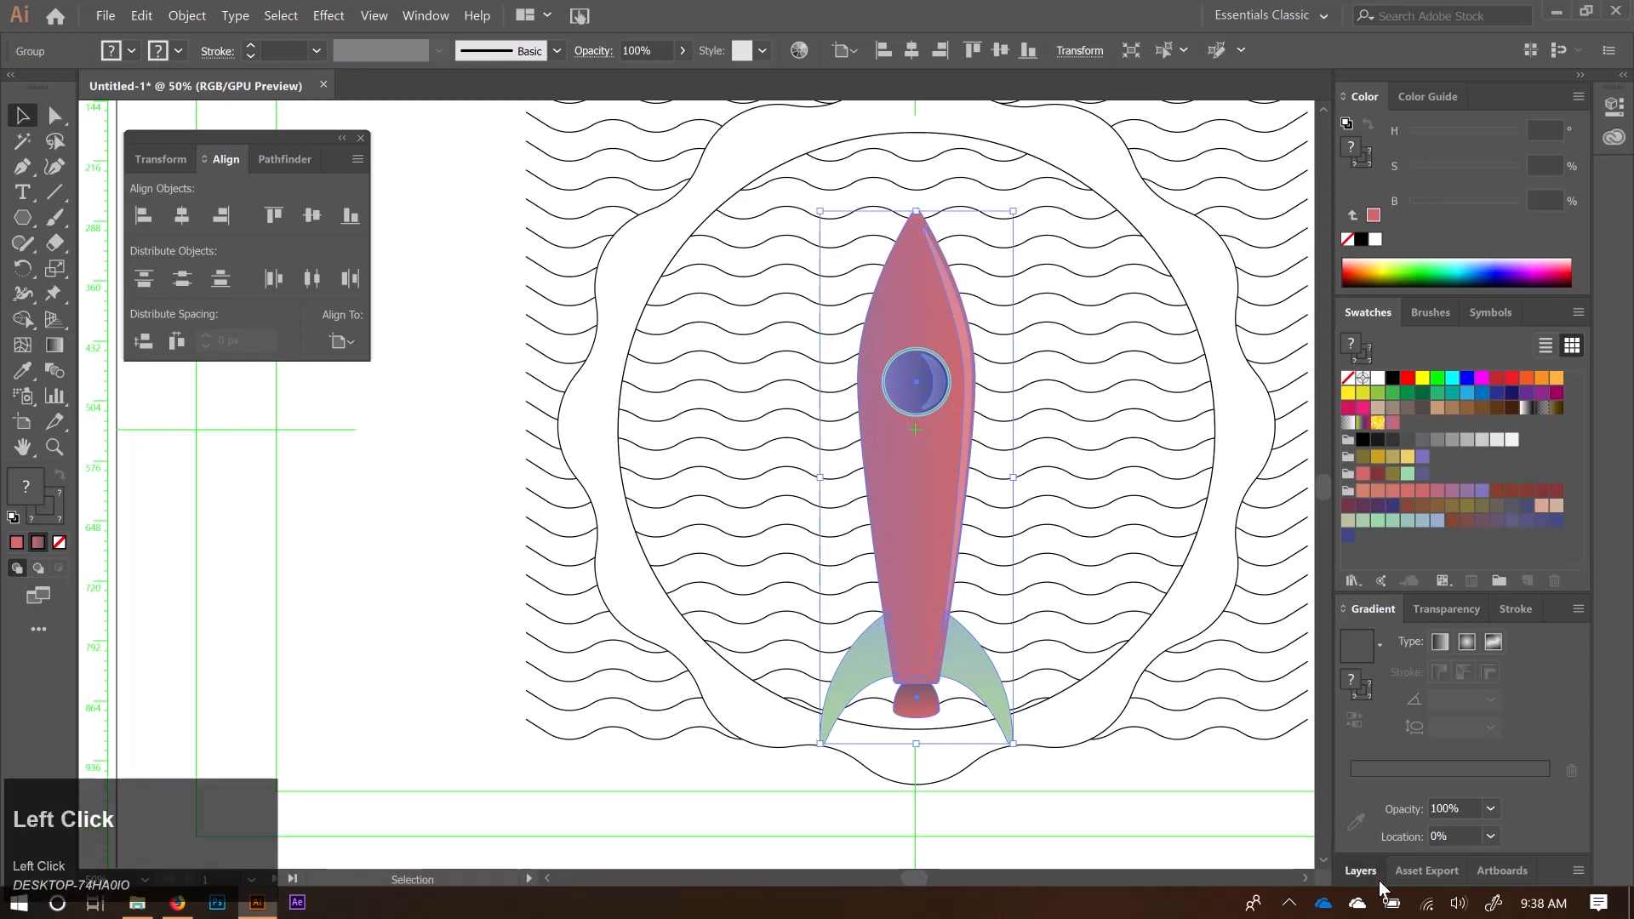
click(1353, 763)
click(1353, 764)
click(1353, 764)
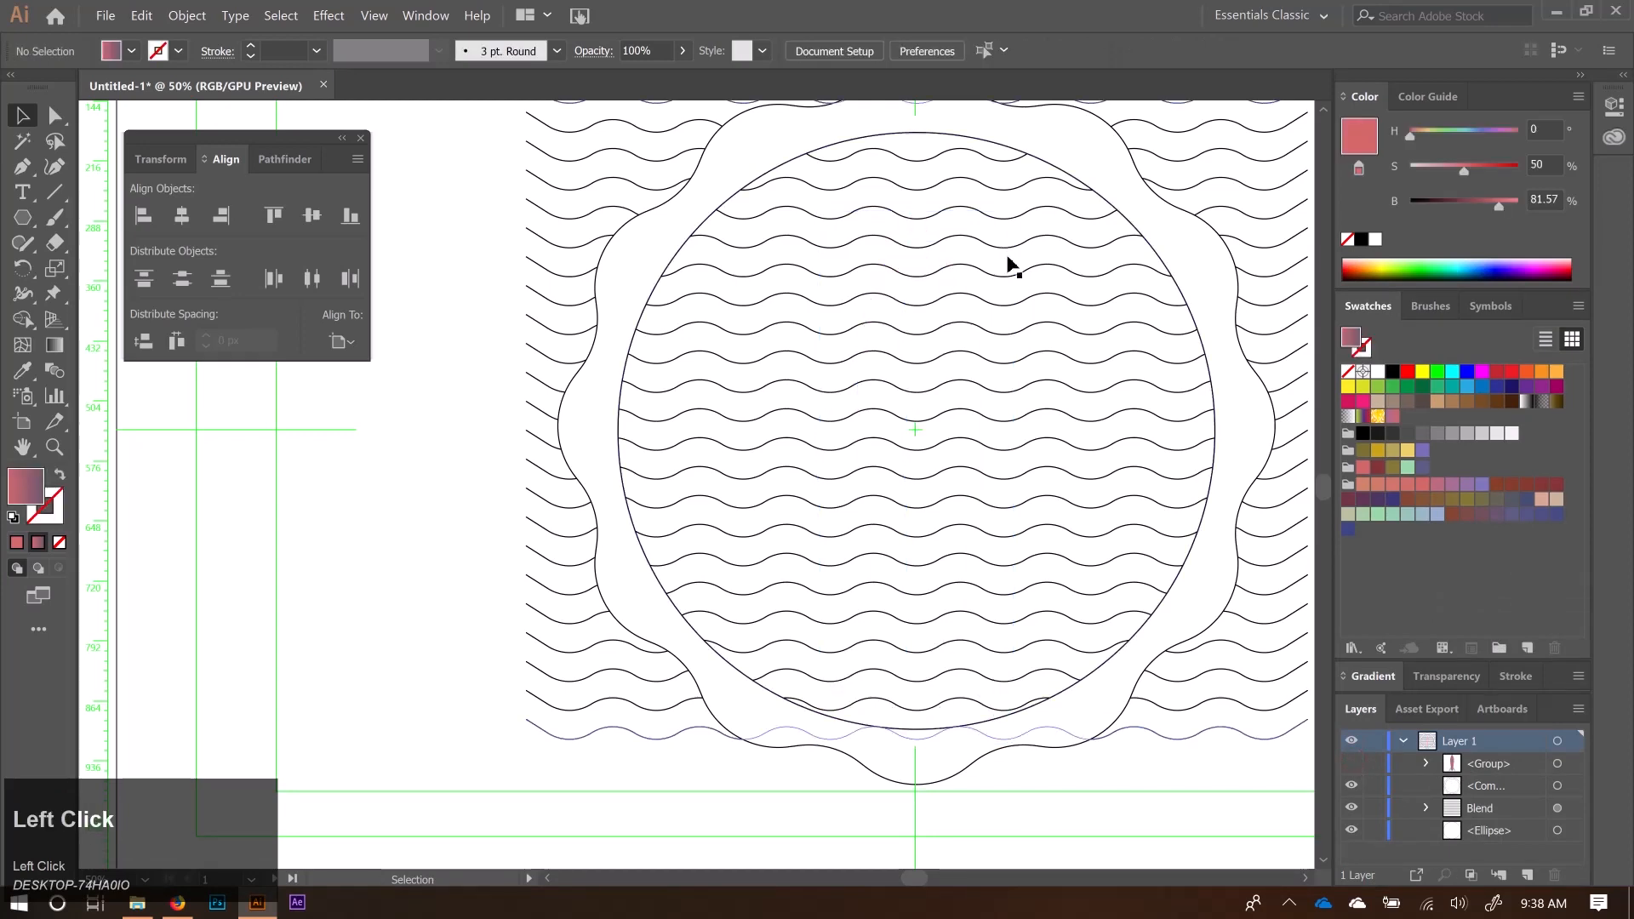
key(space)
drag(1020, 379, 920, 515)
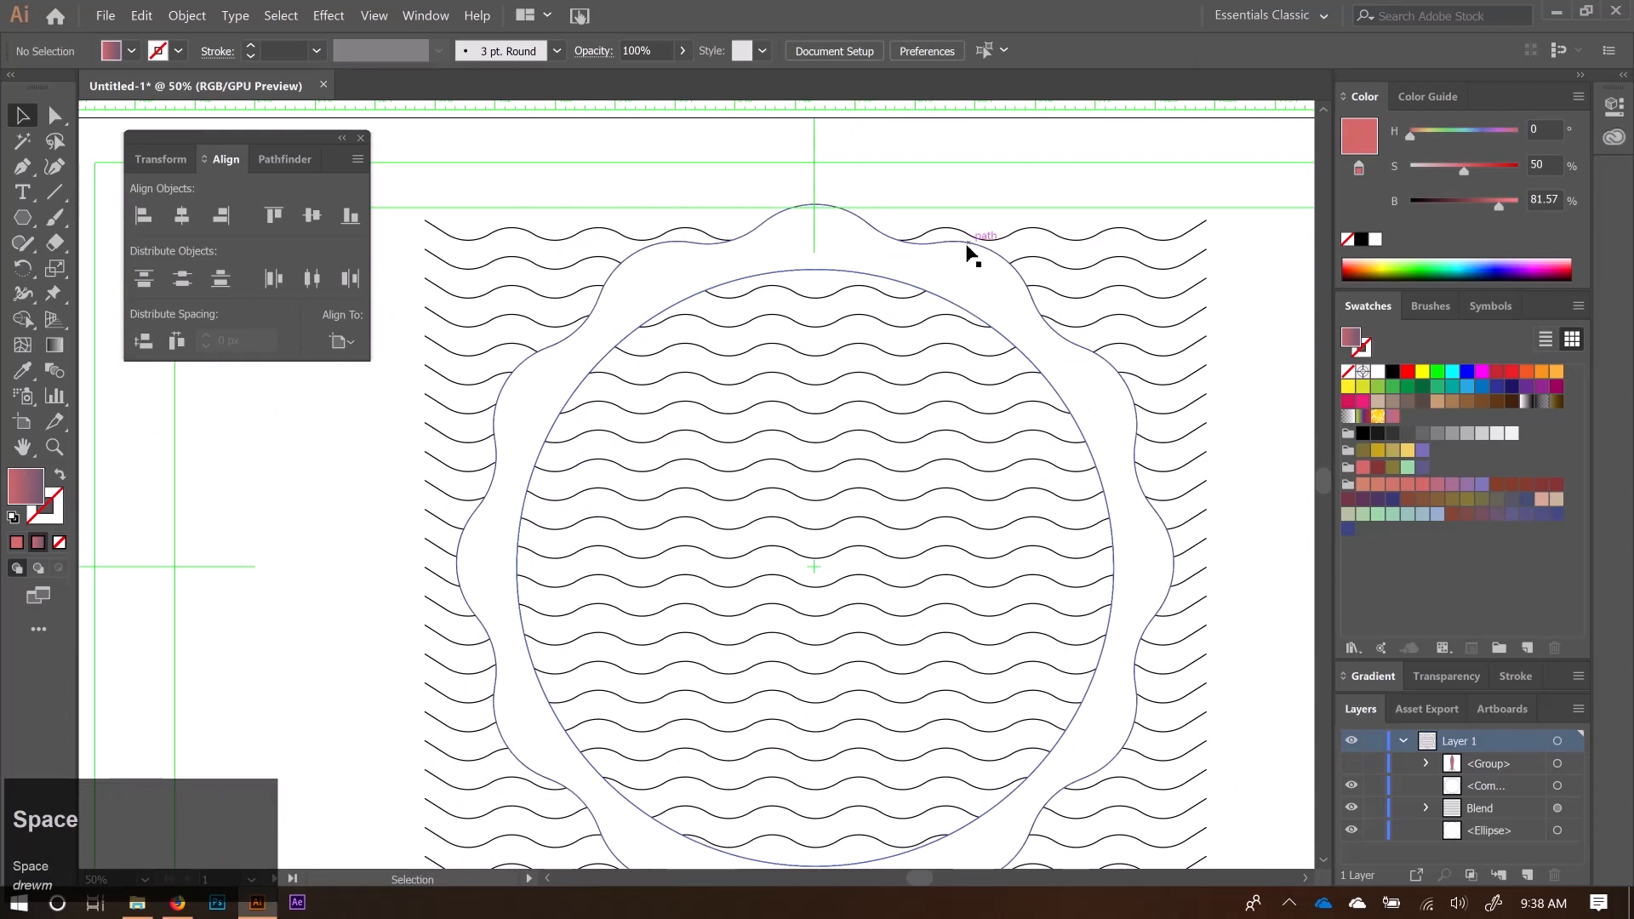
- Show the rocket group again and fill the scalloped badge frame with the mauve harmony swatch, removing its stroke
click(968, 251)
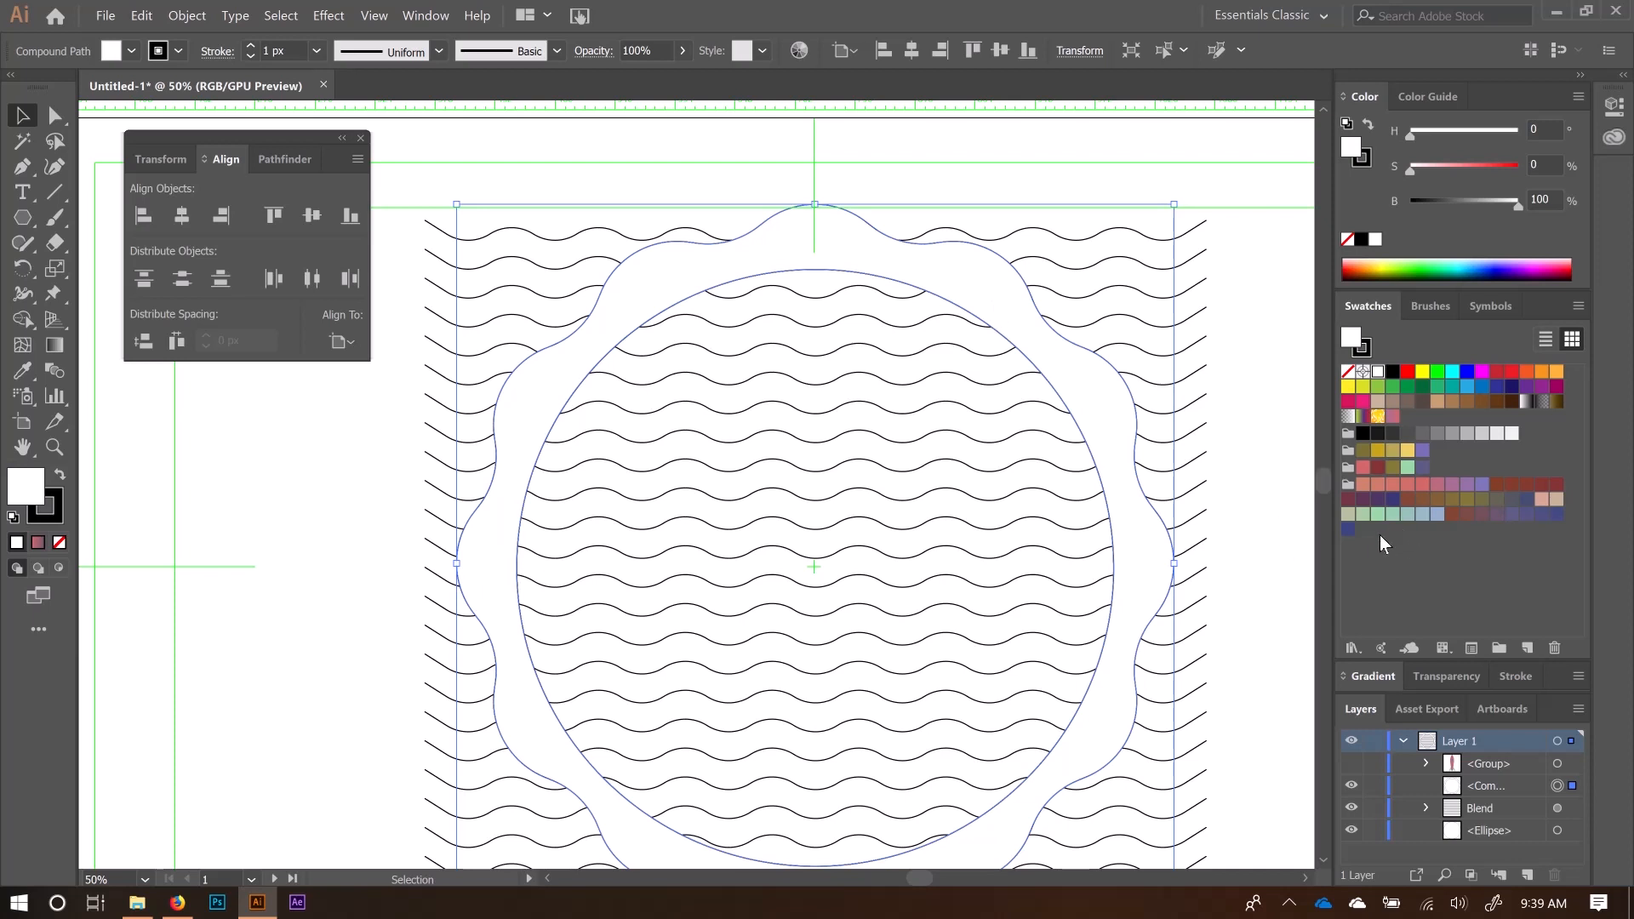
click(1352, 763)
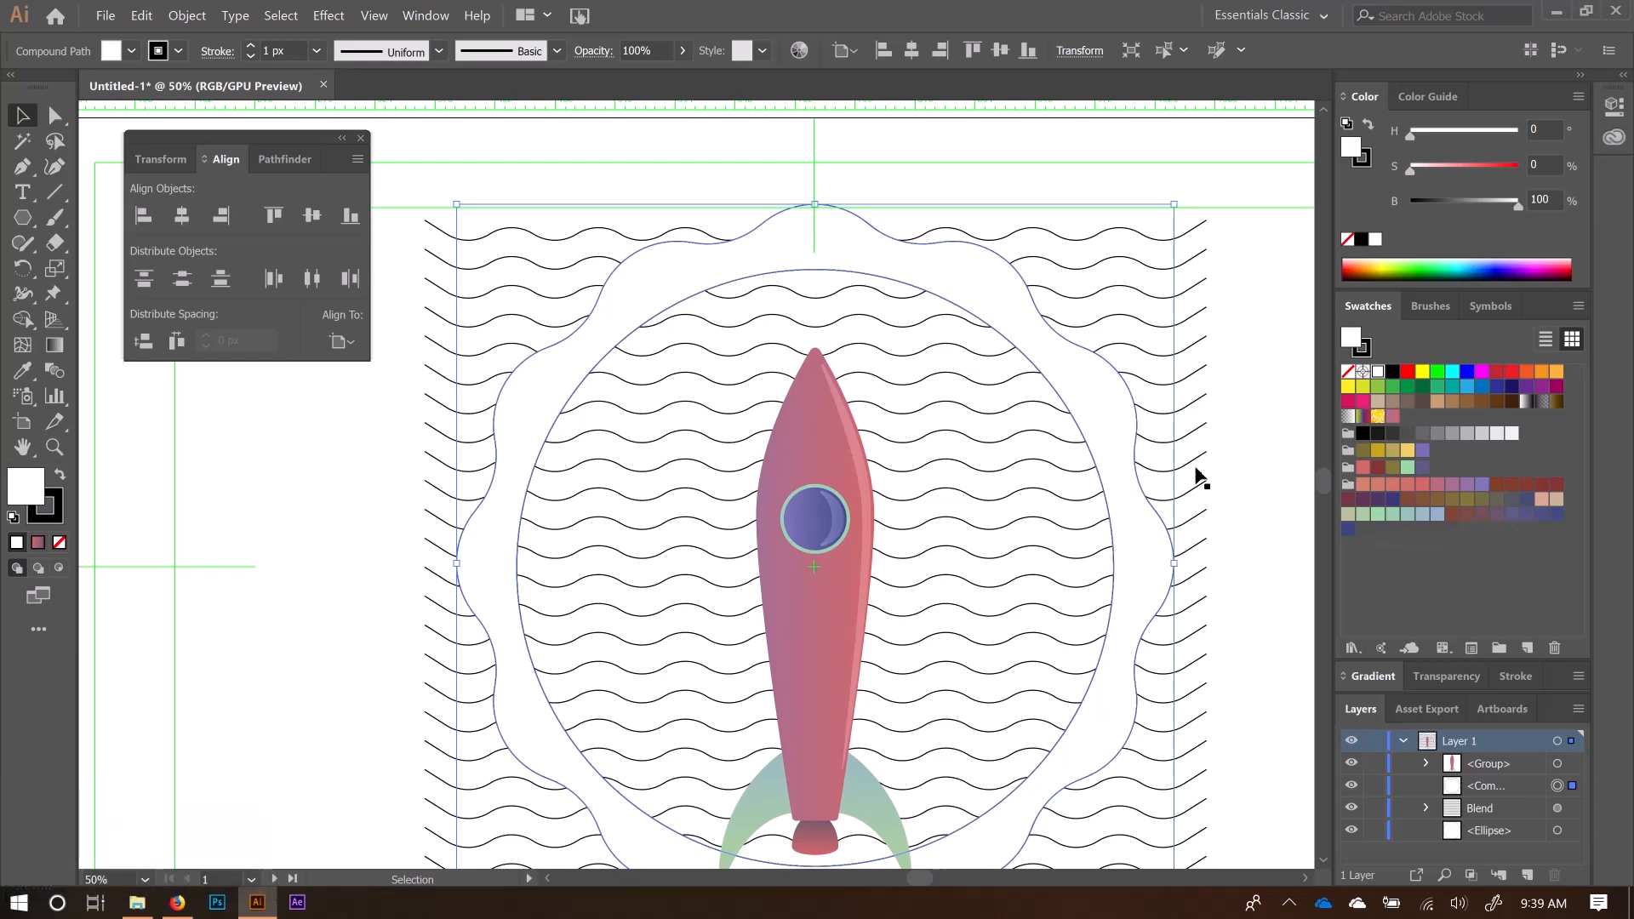
click(59, 542)
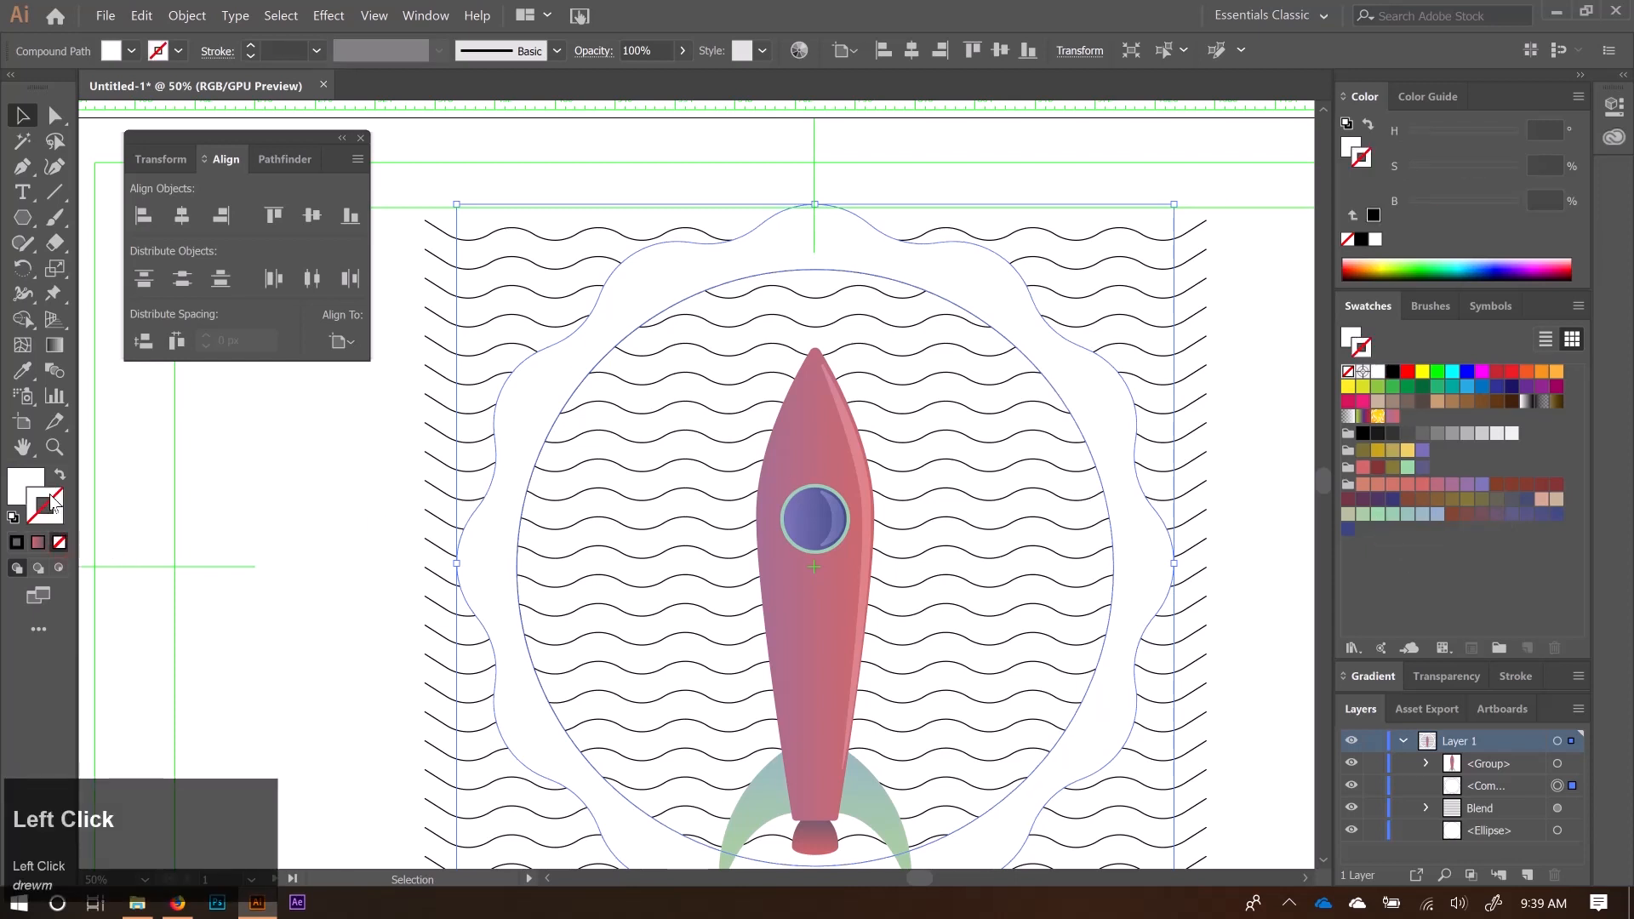
click(1452, 485)
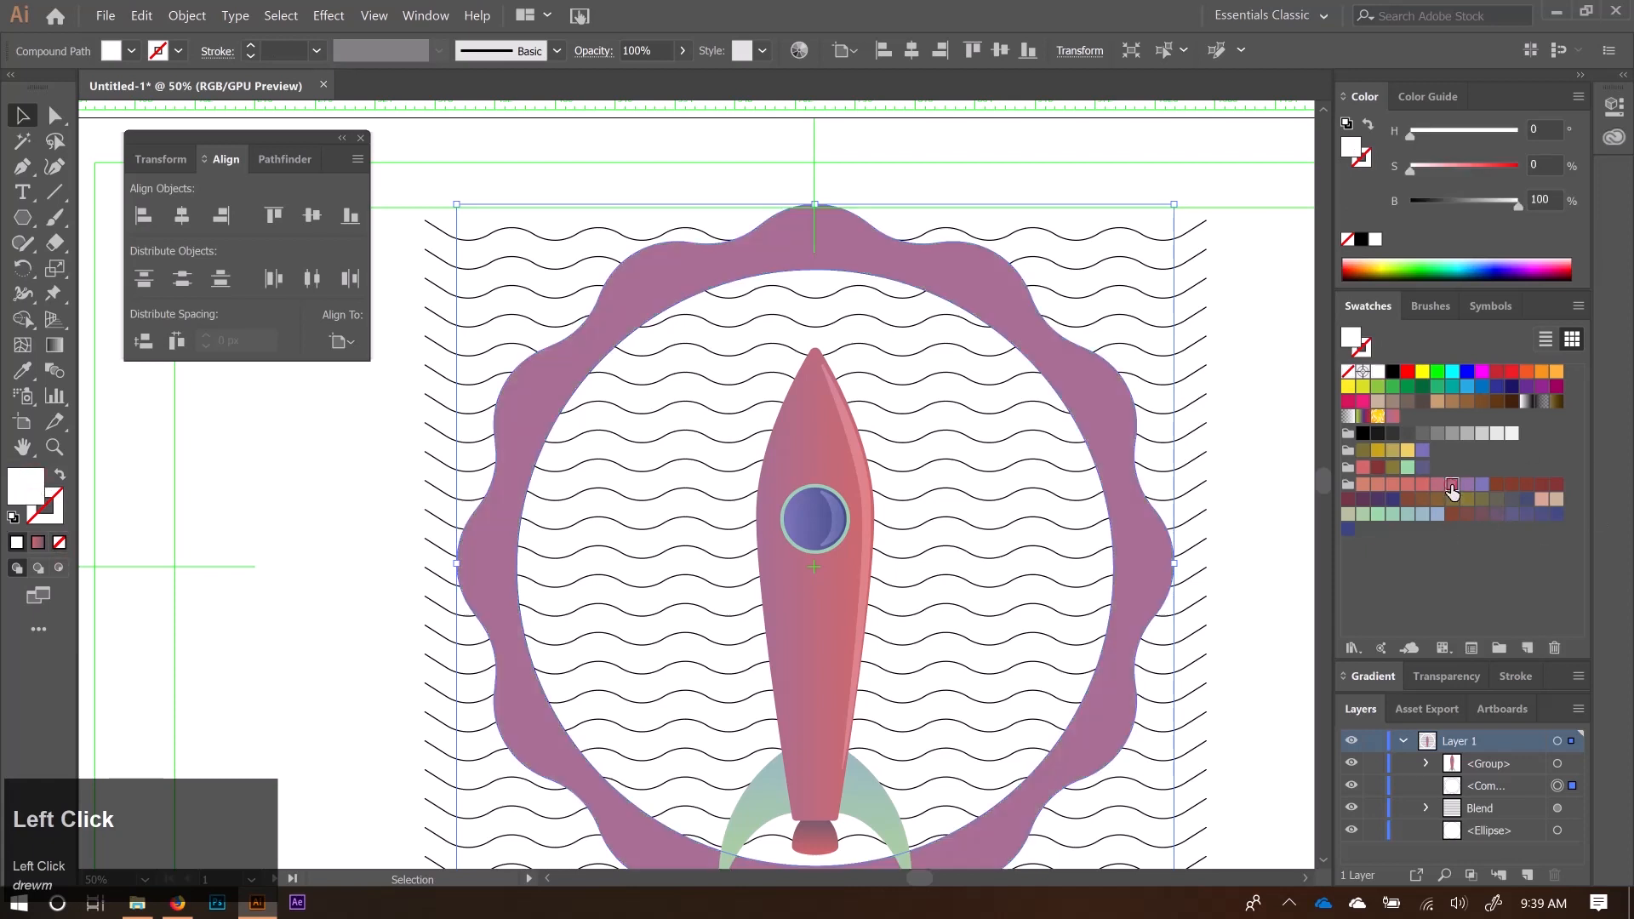
click(1439, 486)
click(1468, 485)
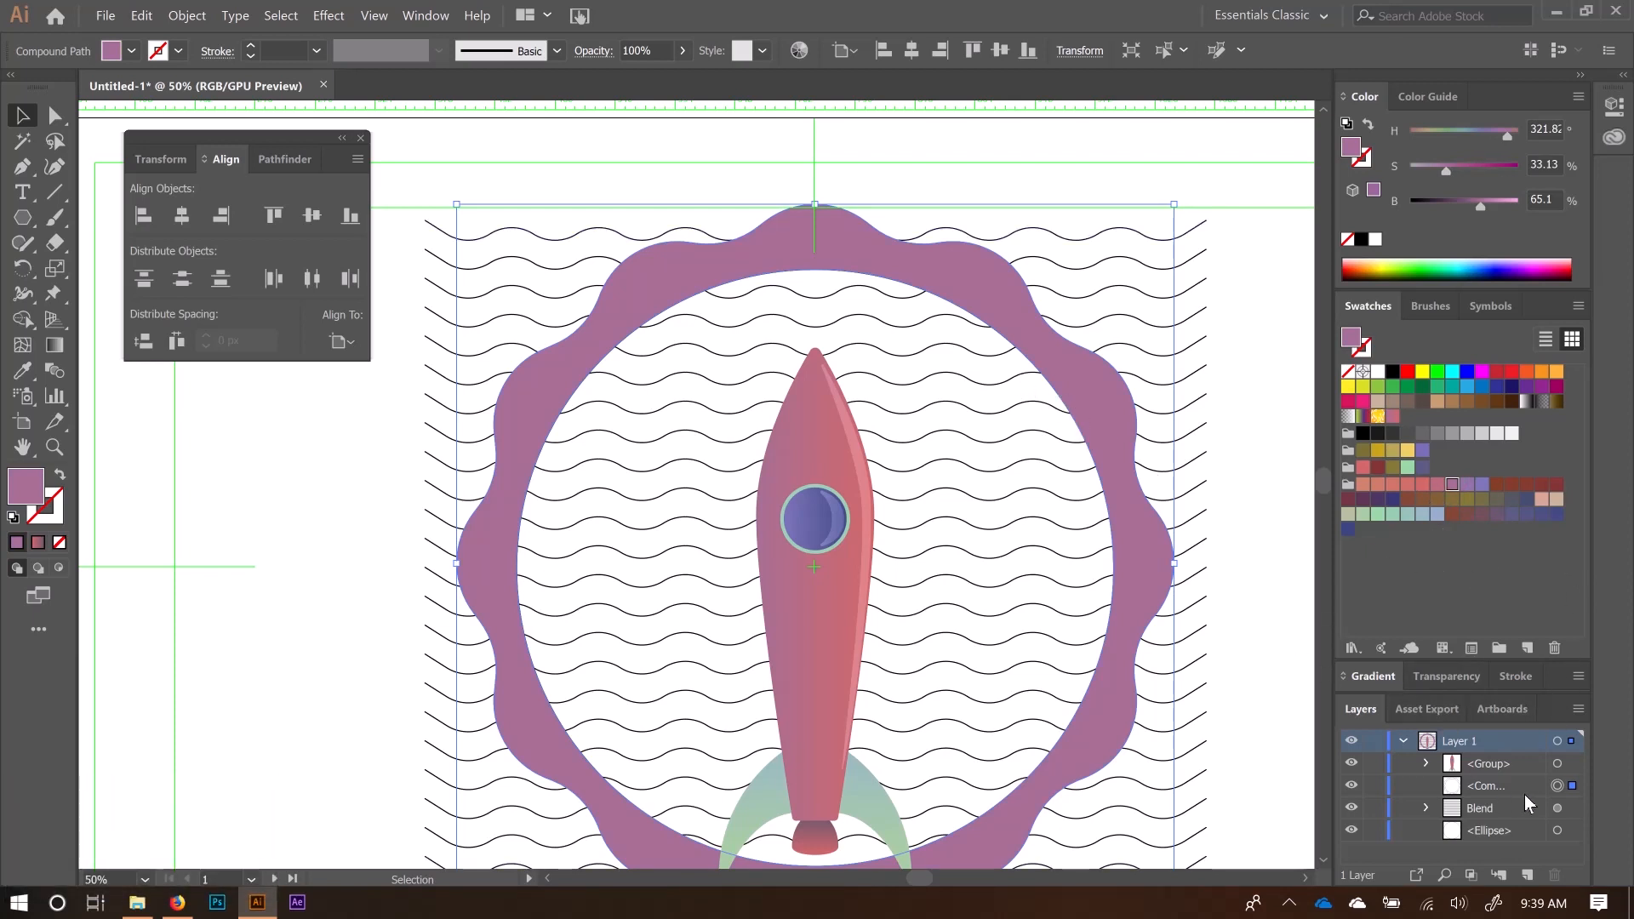
- Fill the badge's inner ellipse with the dark blue swatch R=76 G=80 B=131
click(1557, 831)
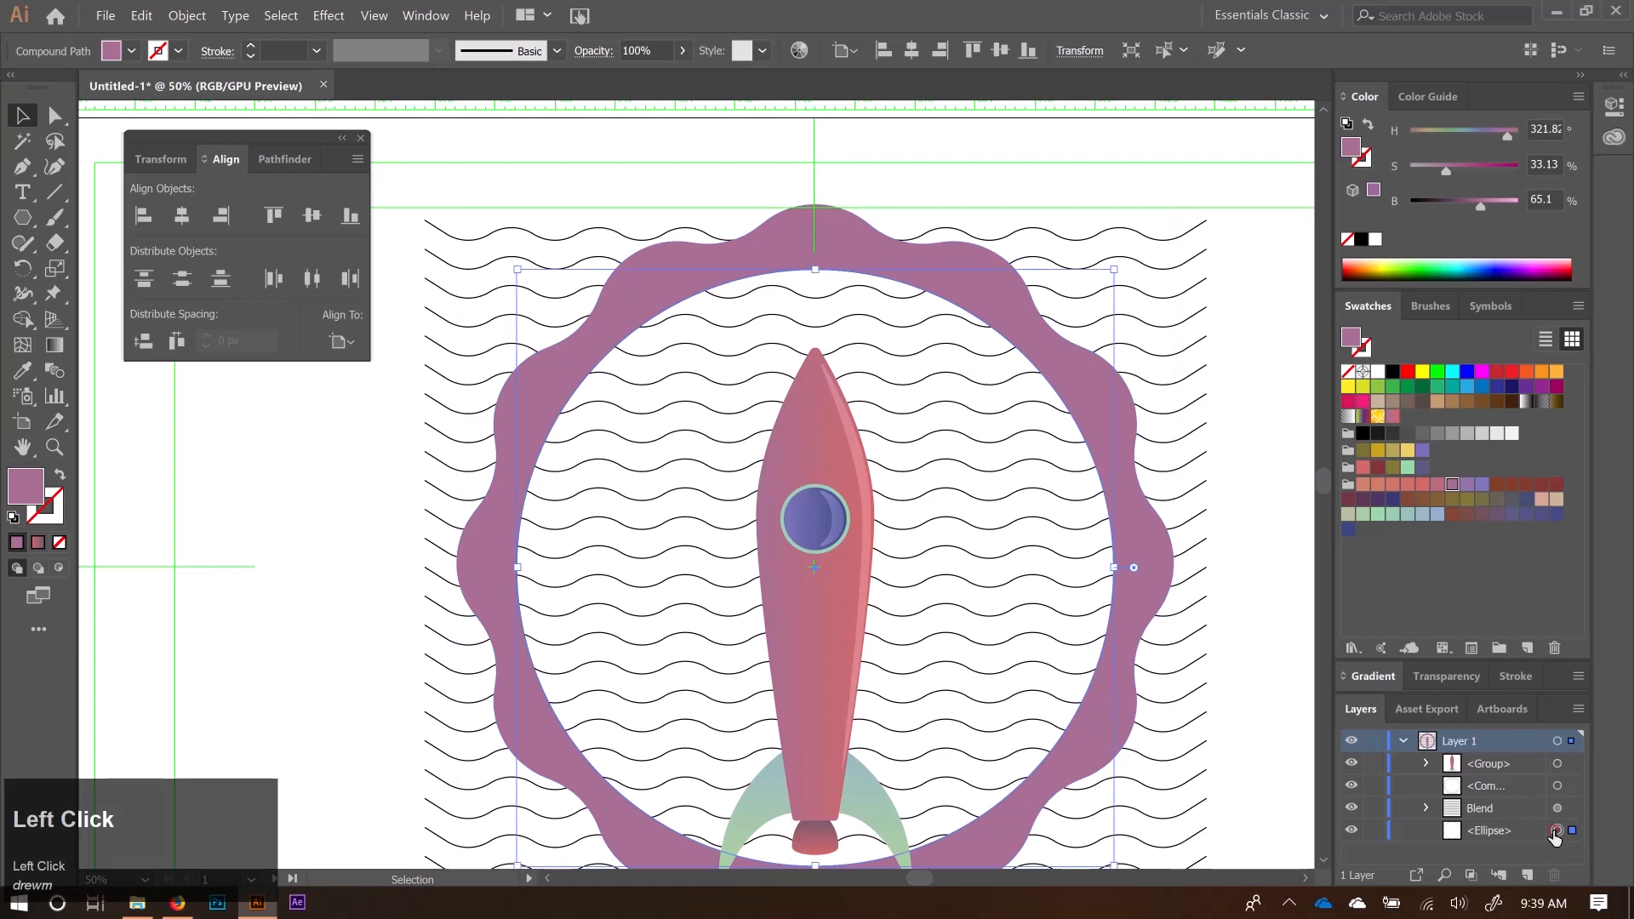
click(1483, 485)
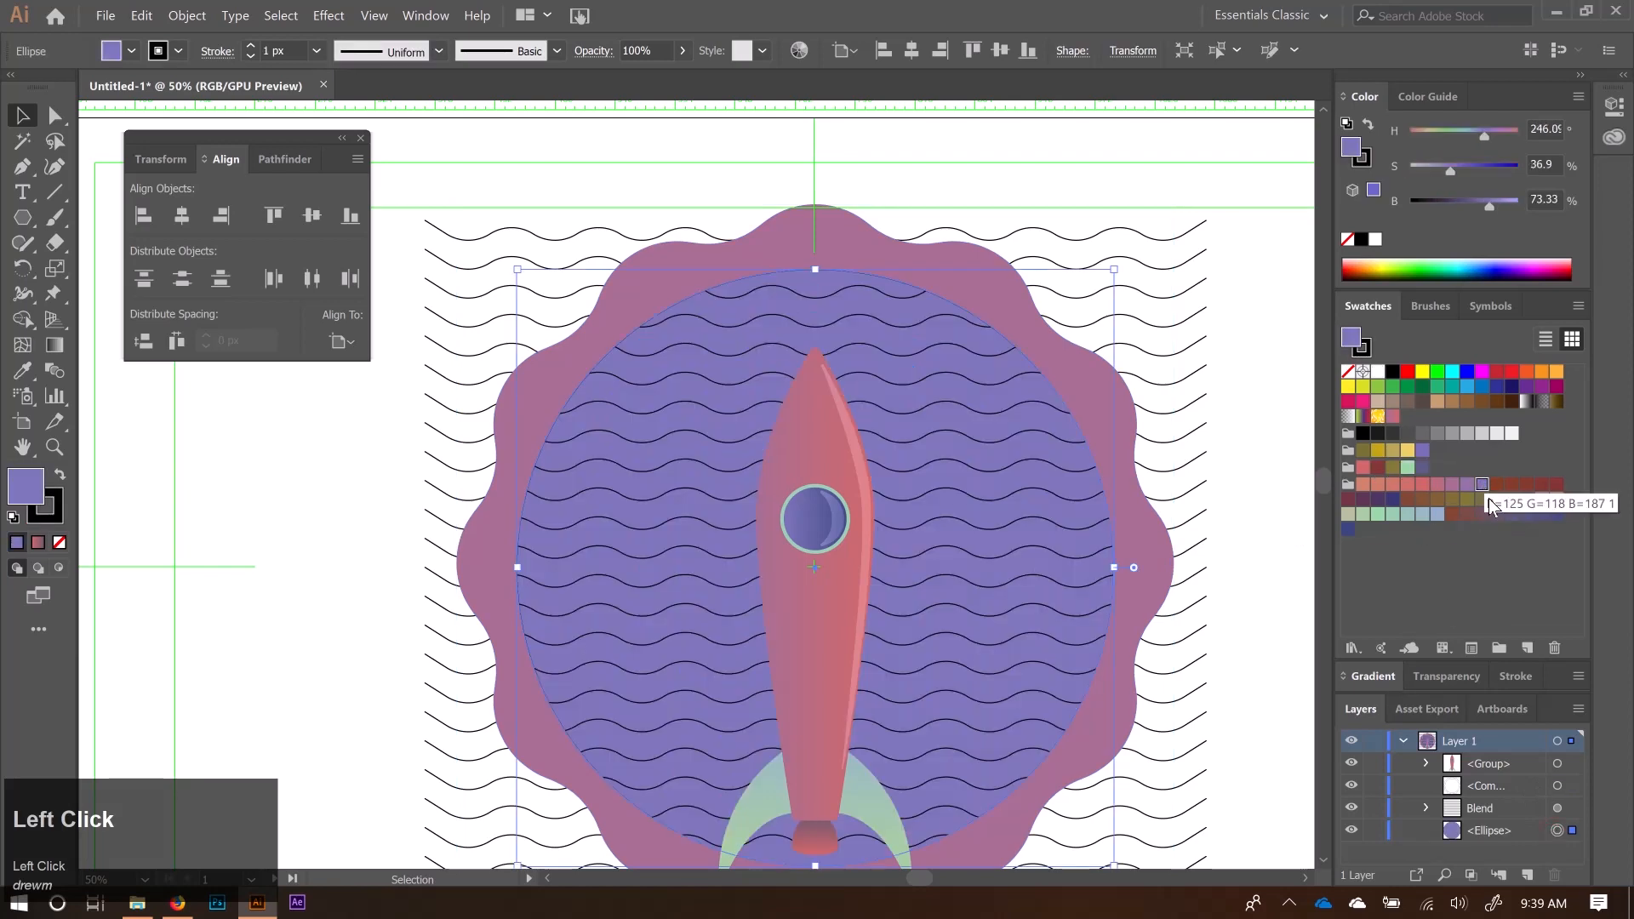
click(1509, 517)
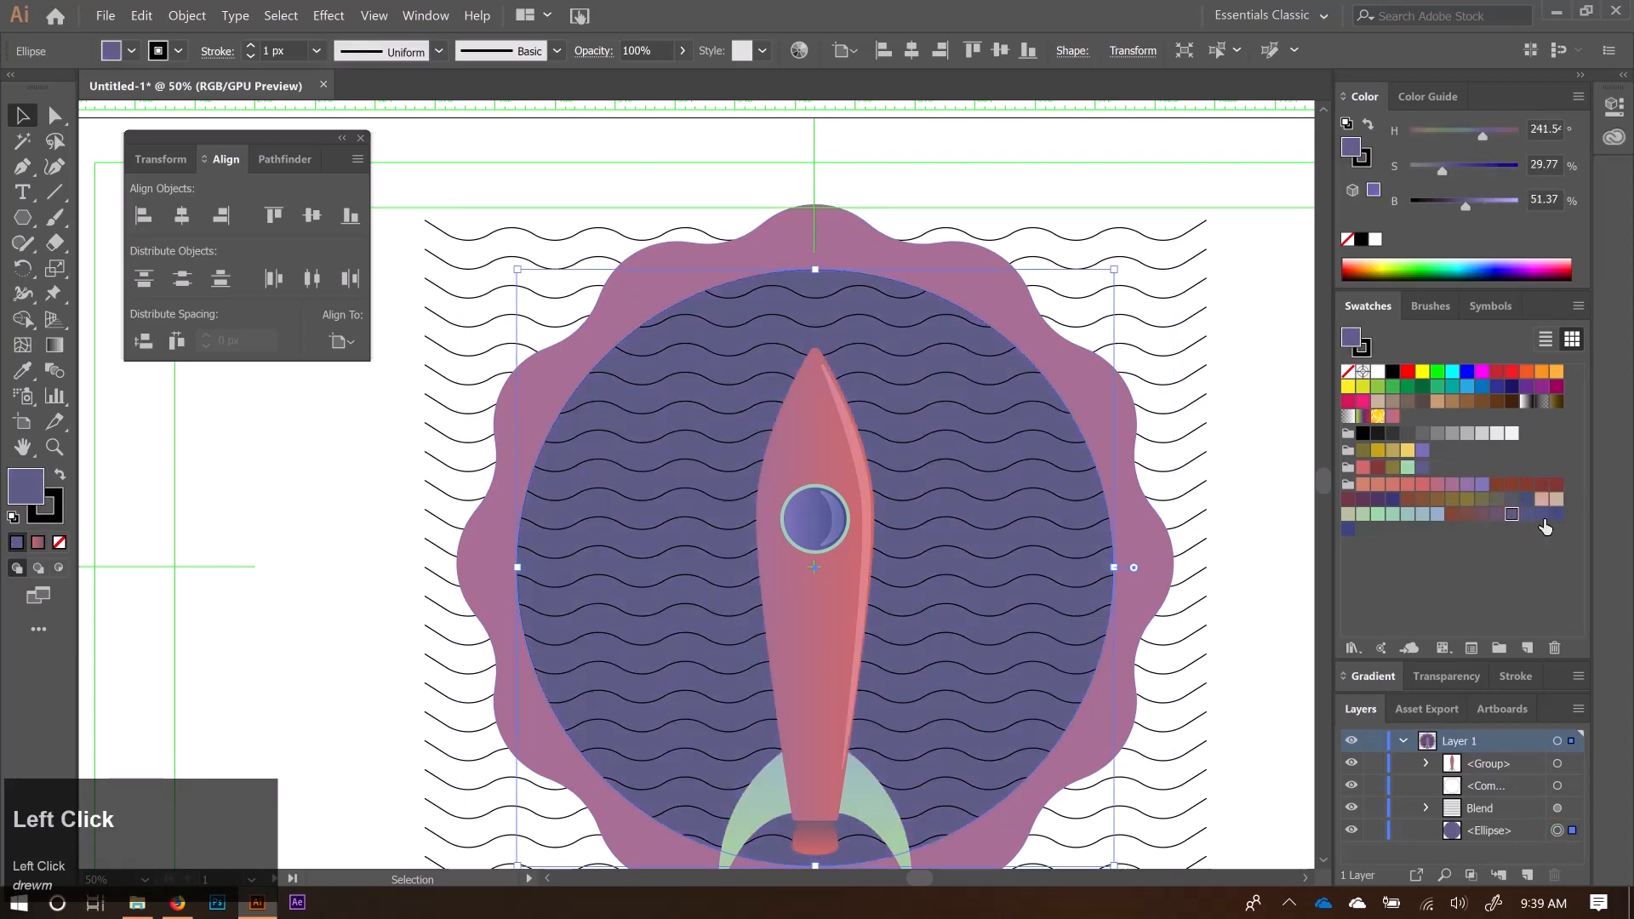
click(1542, 516)
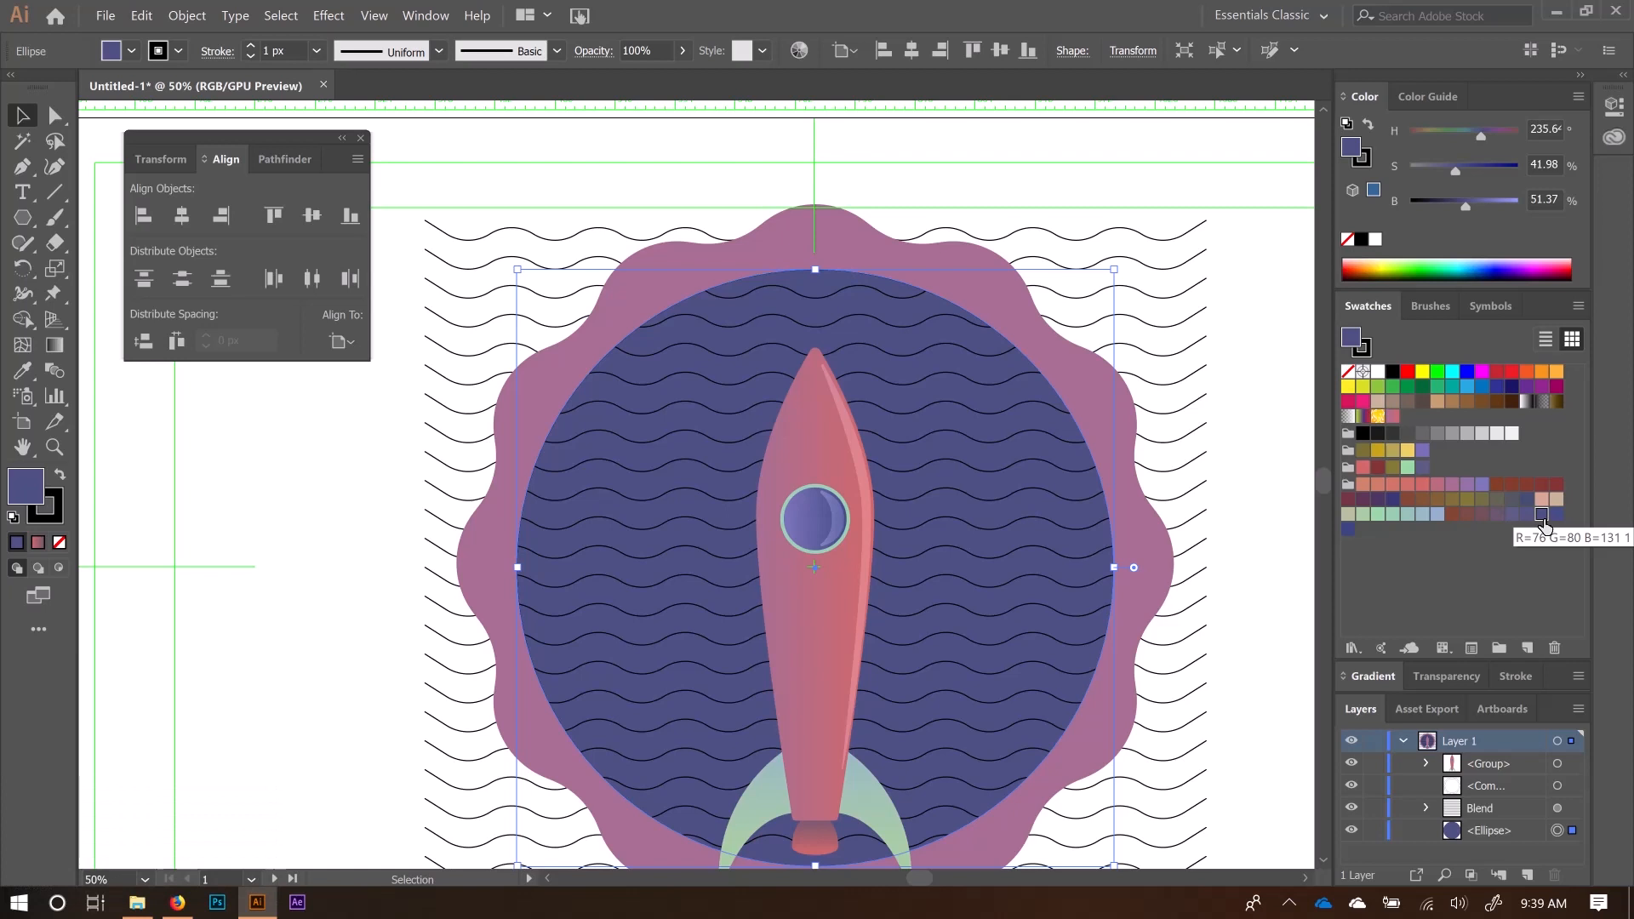
- Try coral and mint green swatches as the scalloped frame's fill and return to the mauve swatch
click(1127, 420)
click(1435, 485)
click(1423, 484)
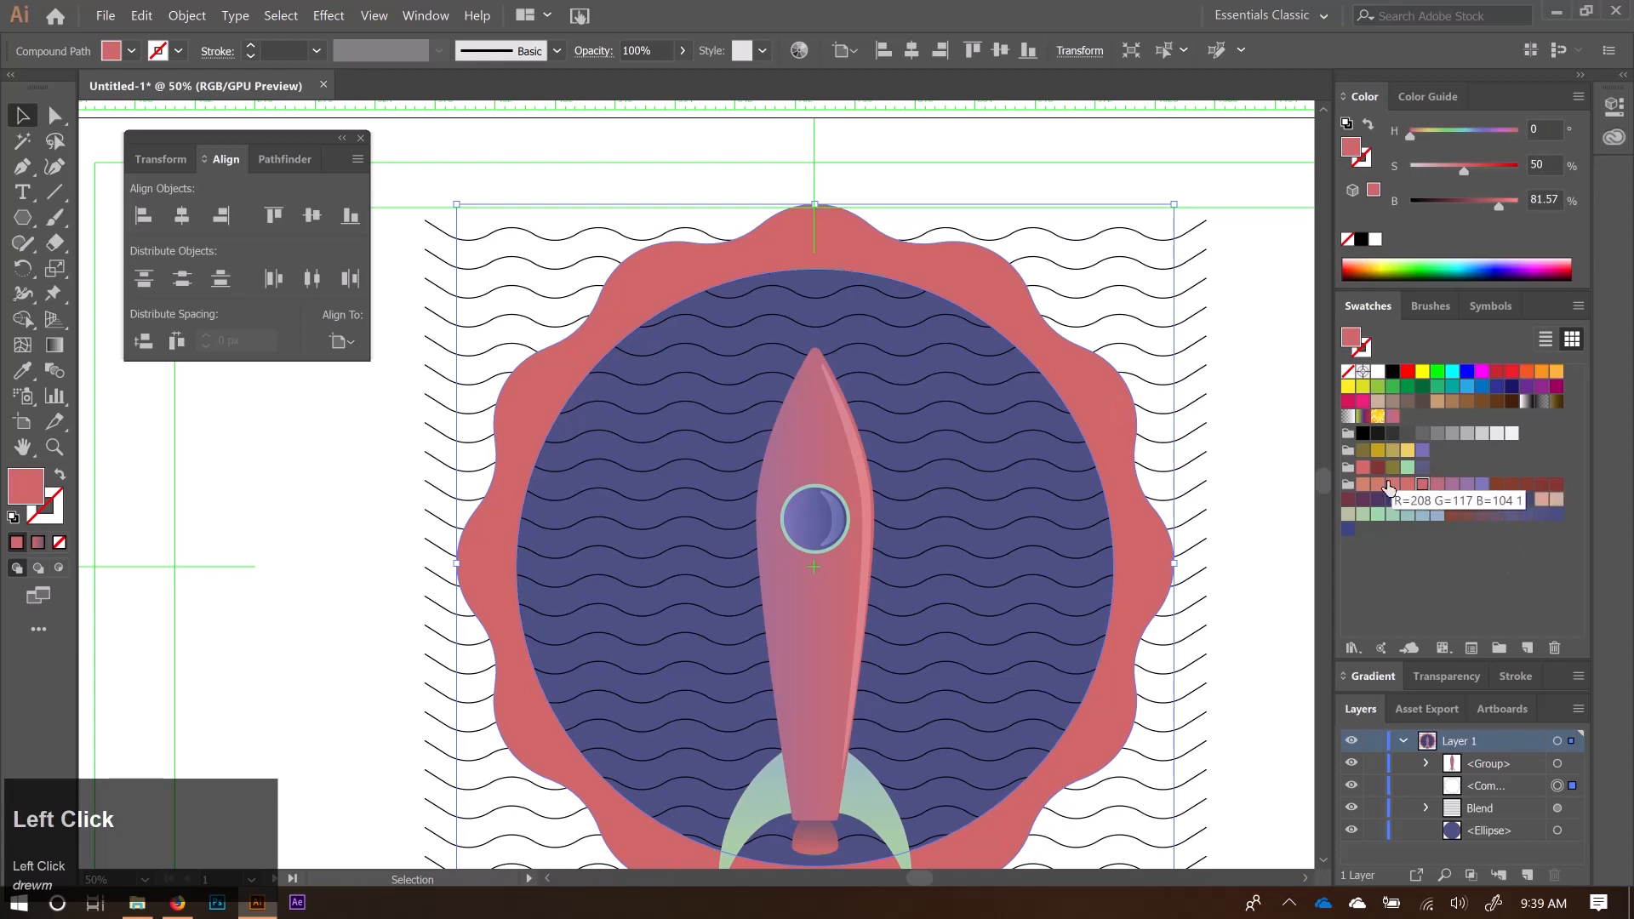
click(1452, 483)
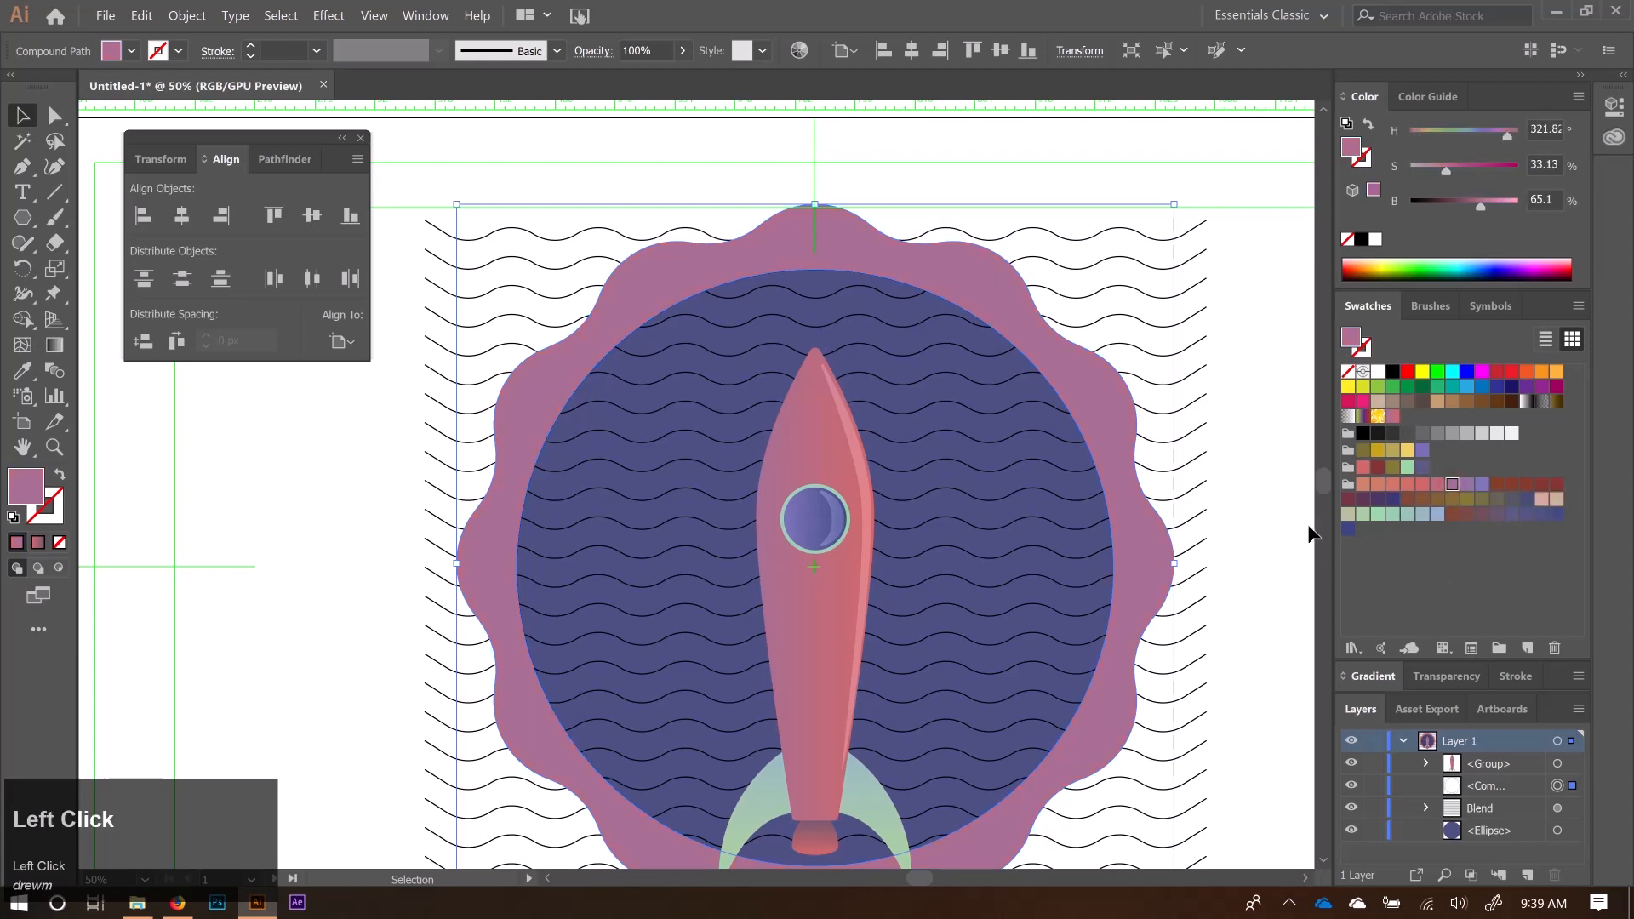
click(1378, 514)
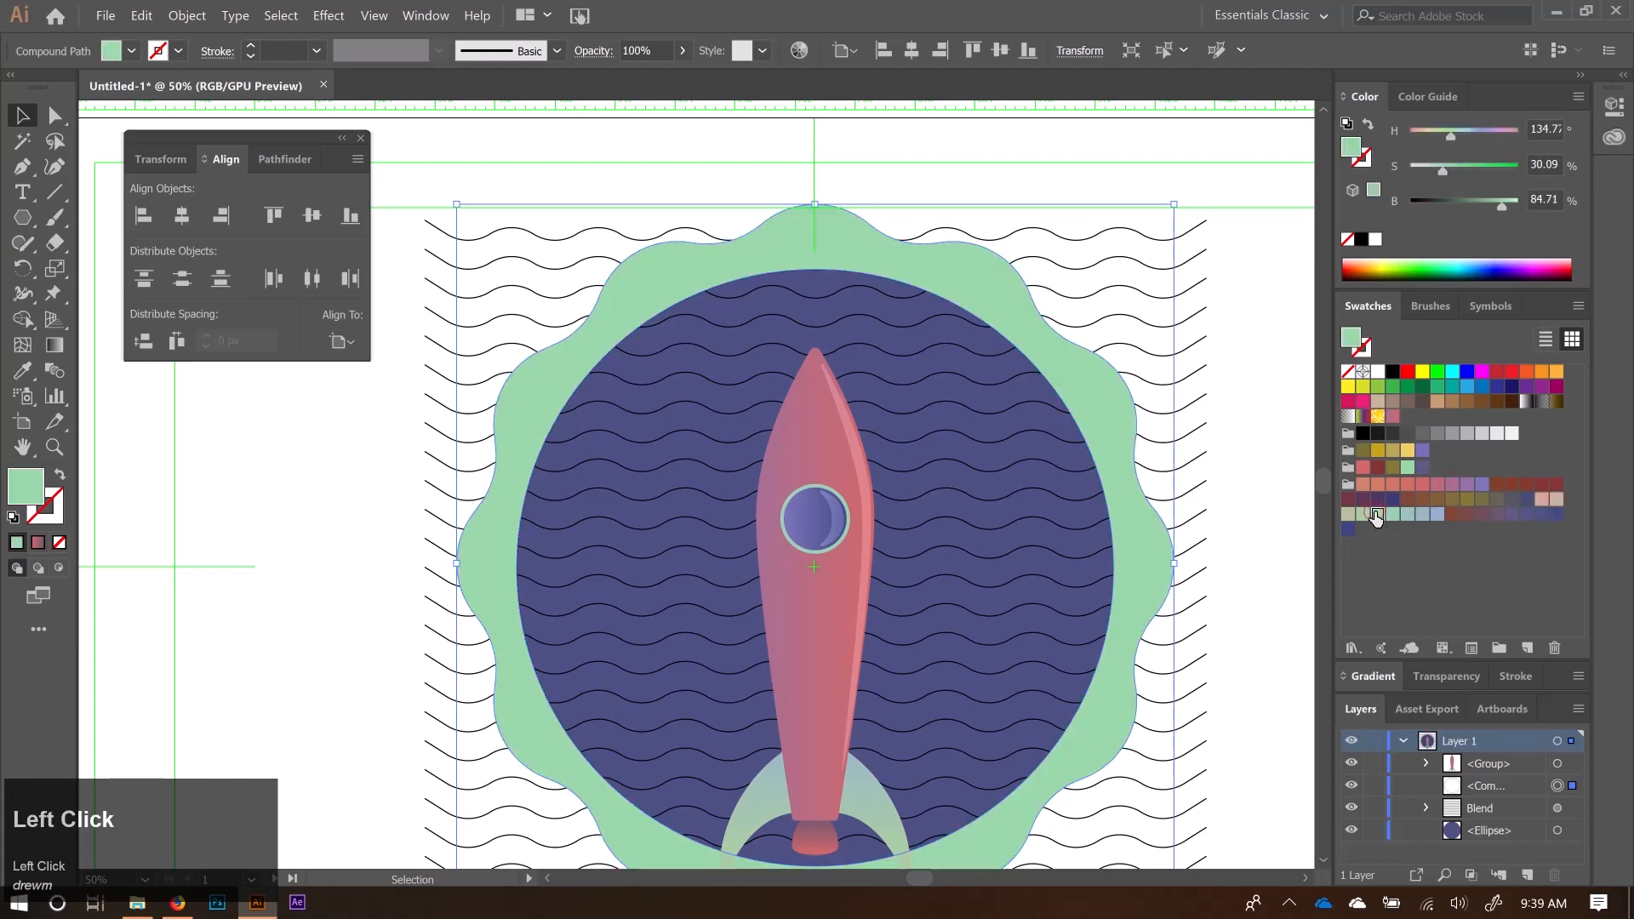
click(1440, 486)
click(1452, 485)
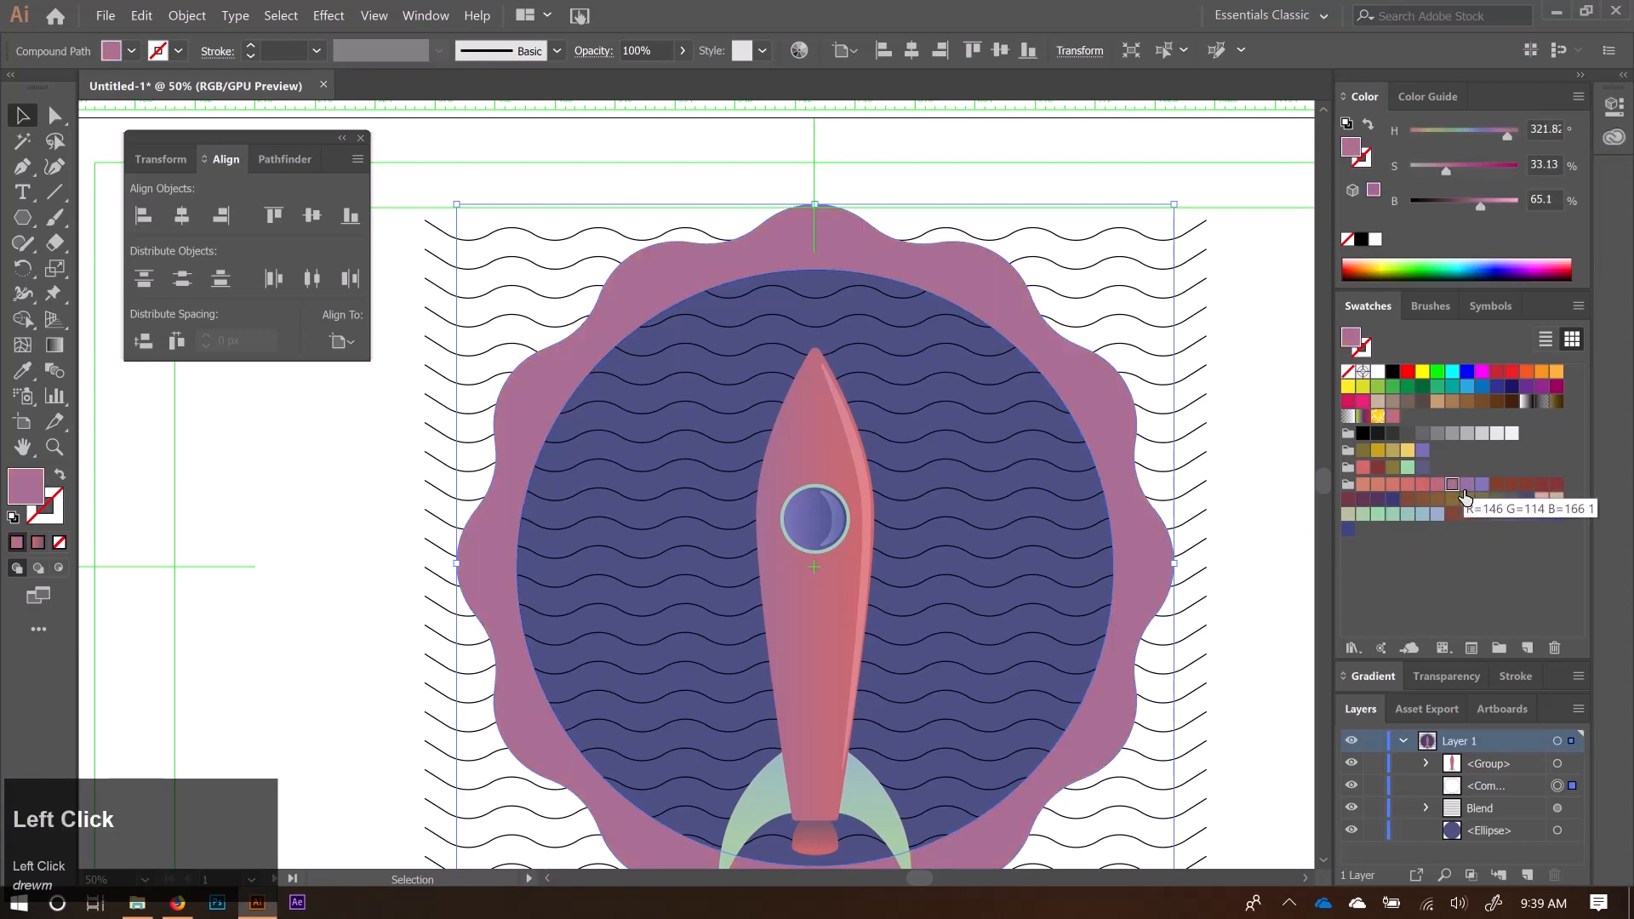
- Recolor the stroke of the wavy line blend with the light blue harmony swatch
click(1197, 349)
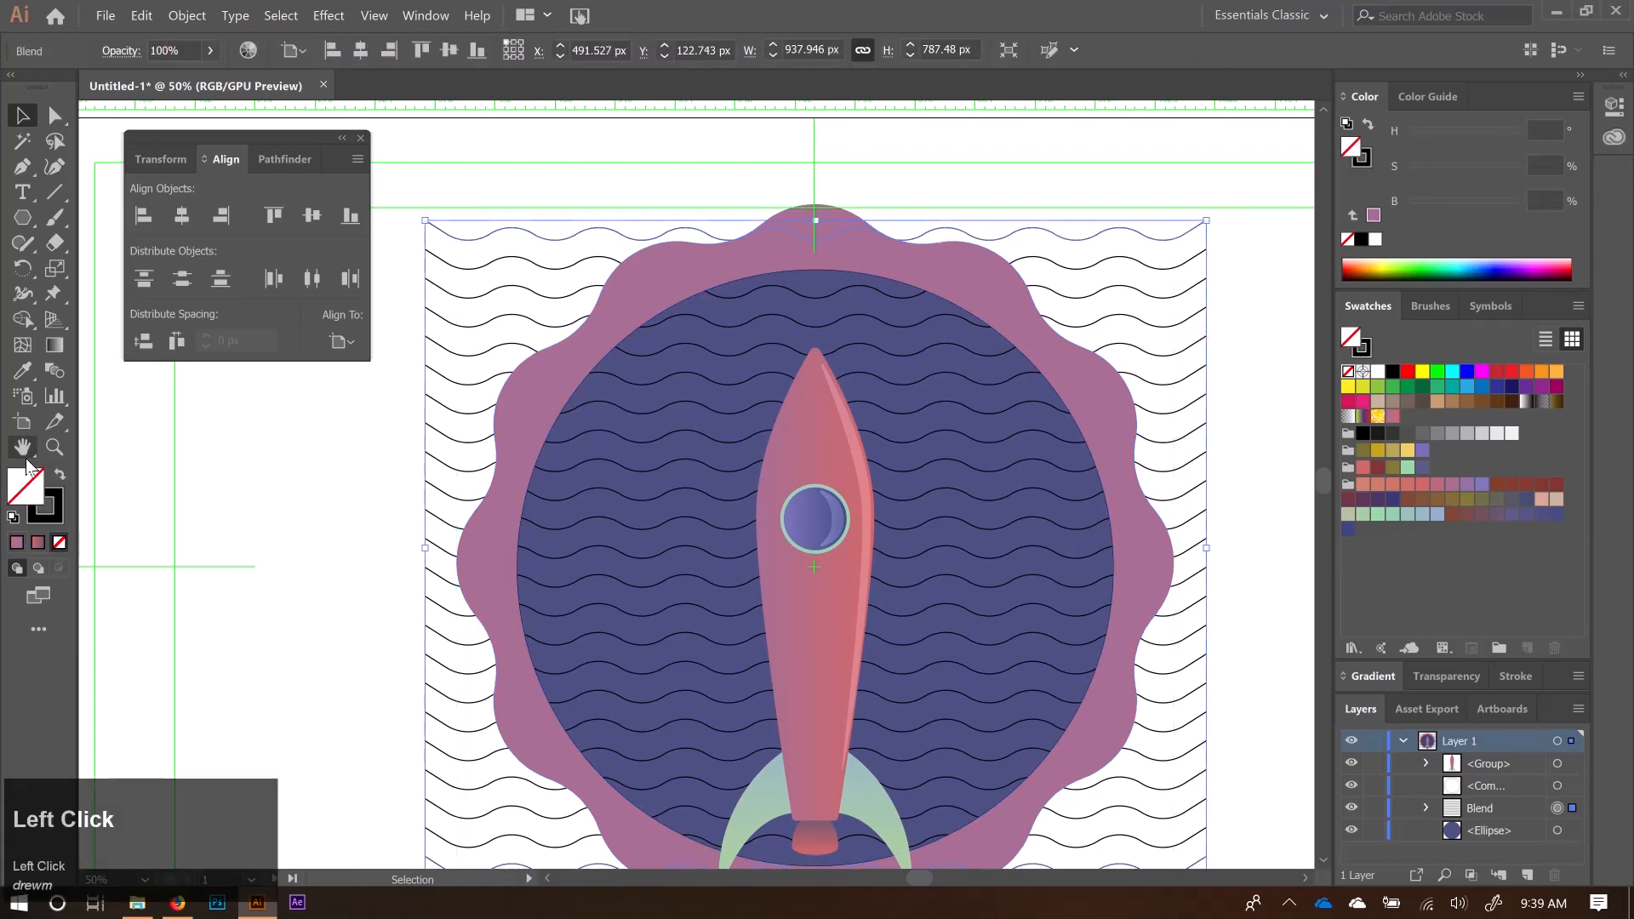
click(53, 514)
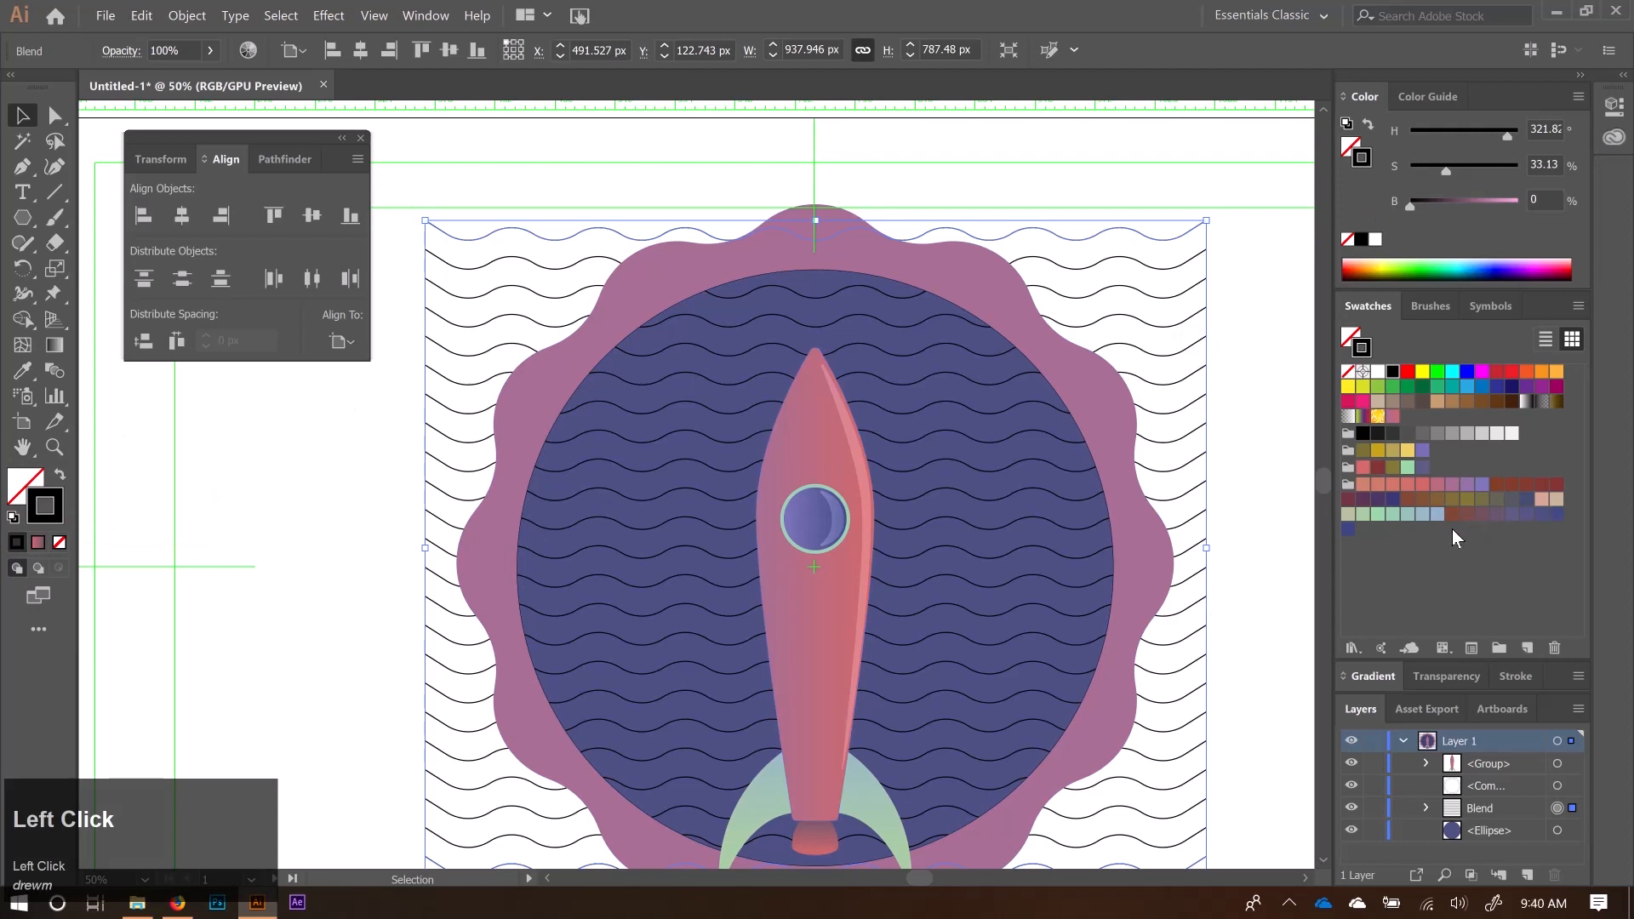
click(1379, 516)
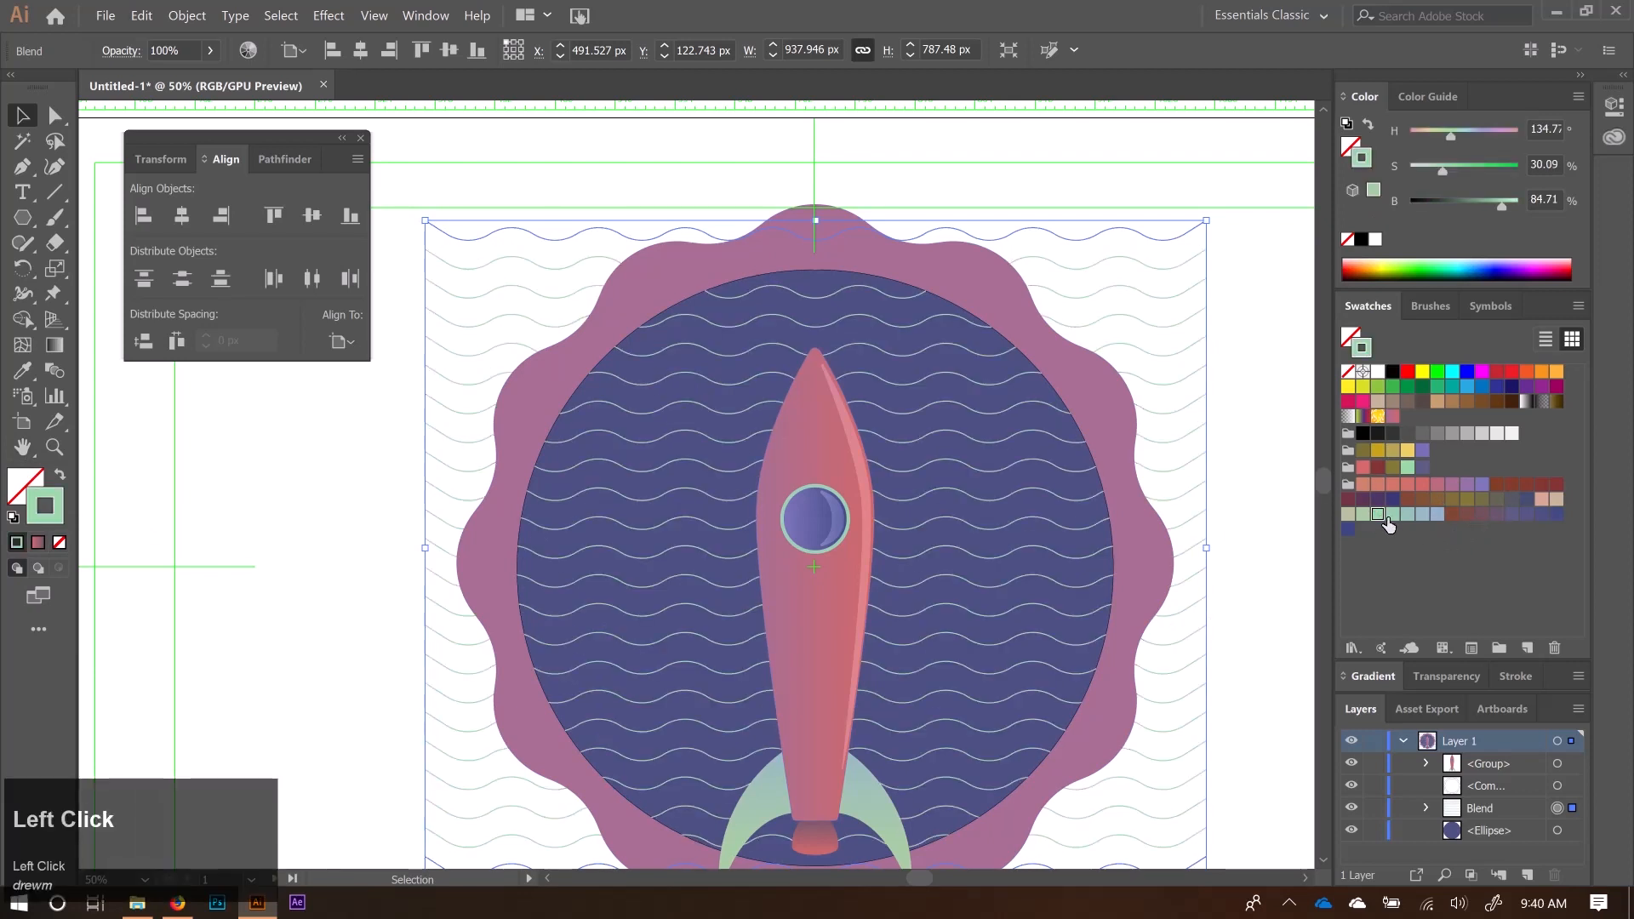
click(1394, 516)
click(1408, 516)
click(1423, 515)
click(1437, 516)
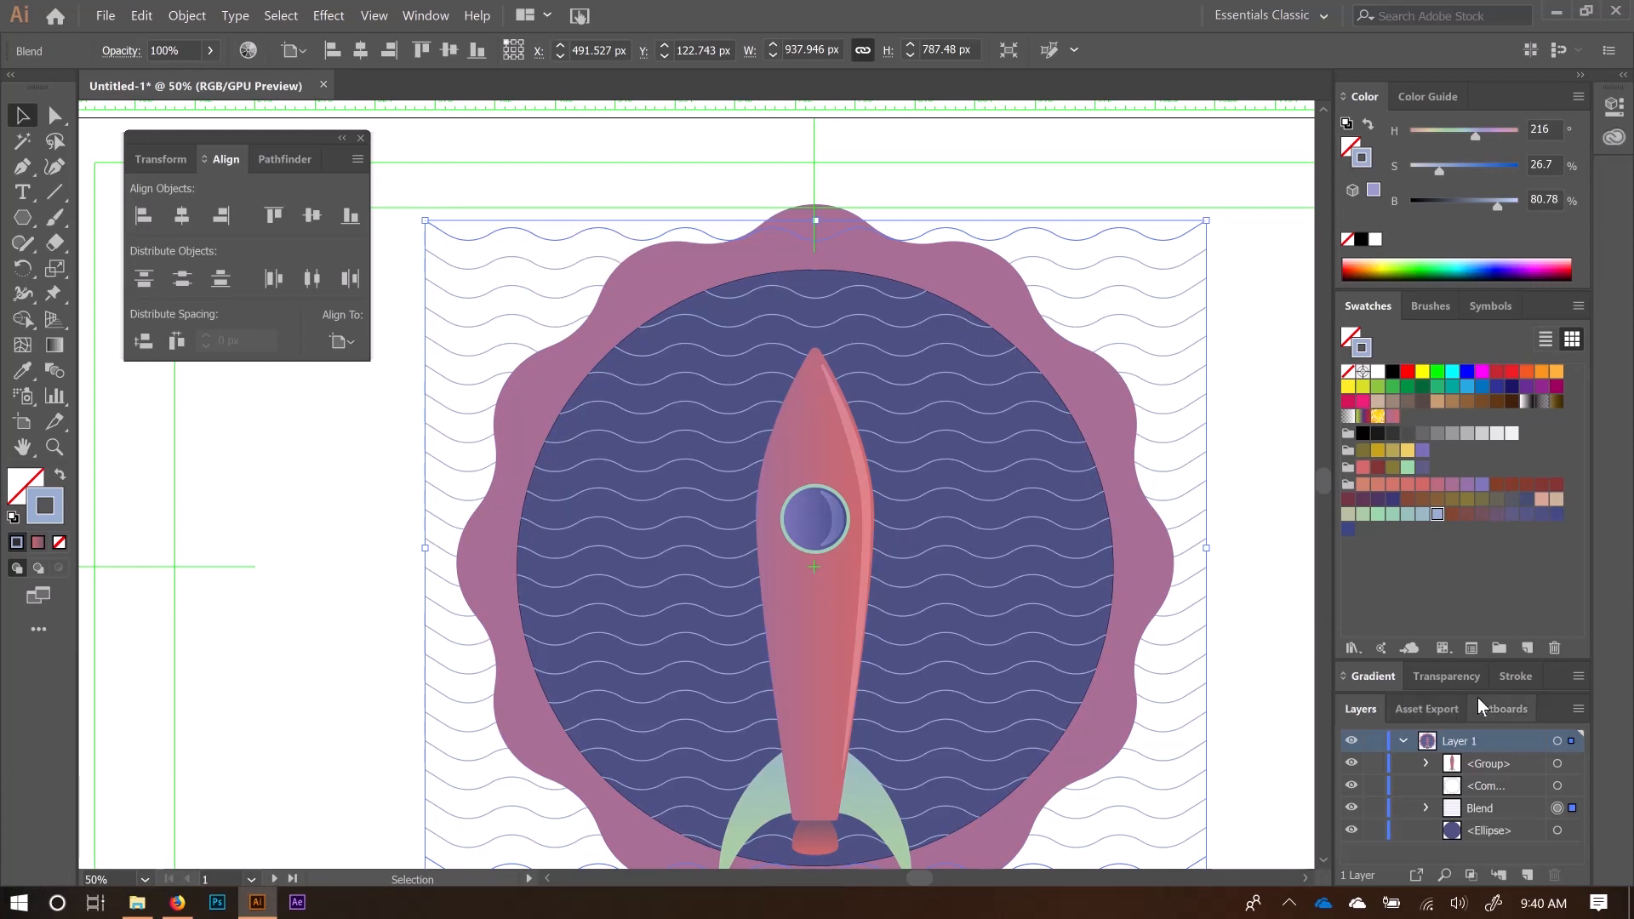
- Set the stroke weight of the wavy line blend to 3 px and deselect it
click(1524, 681)
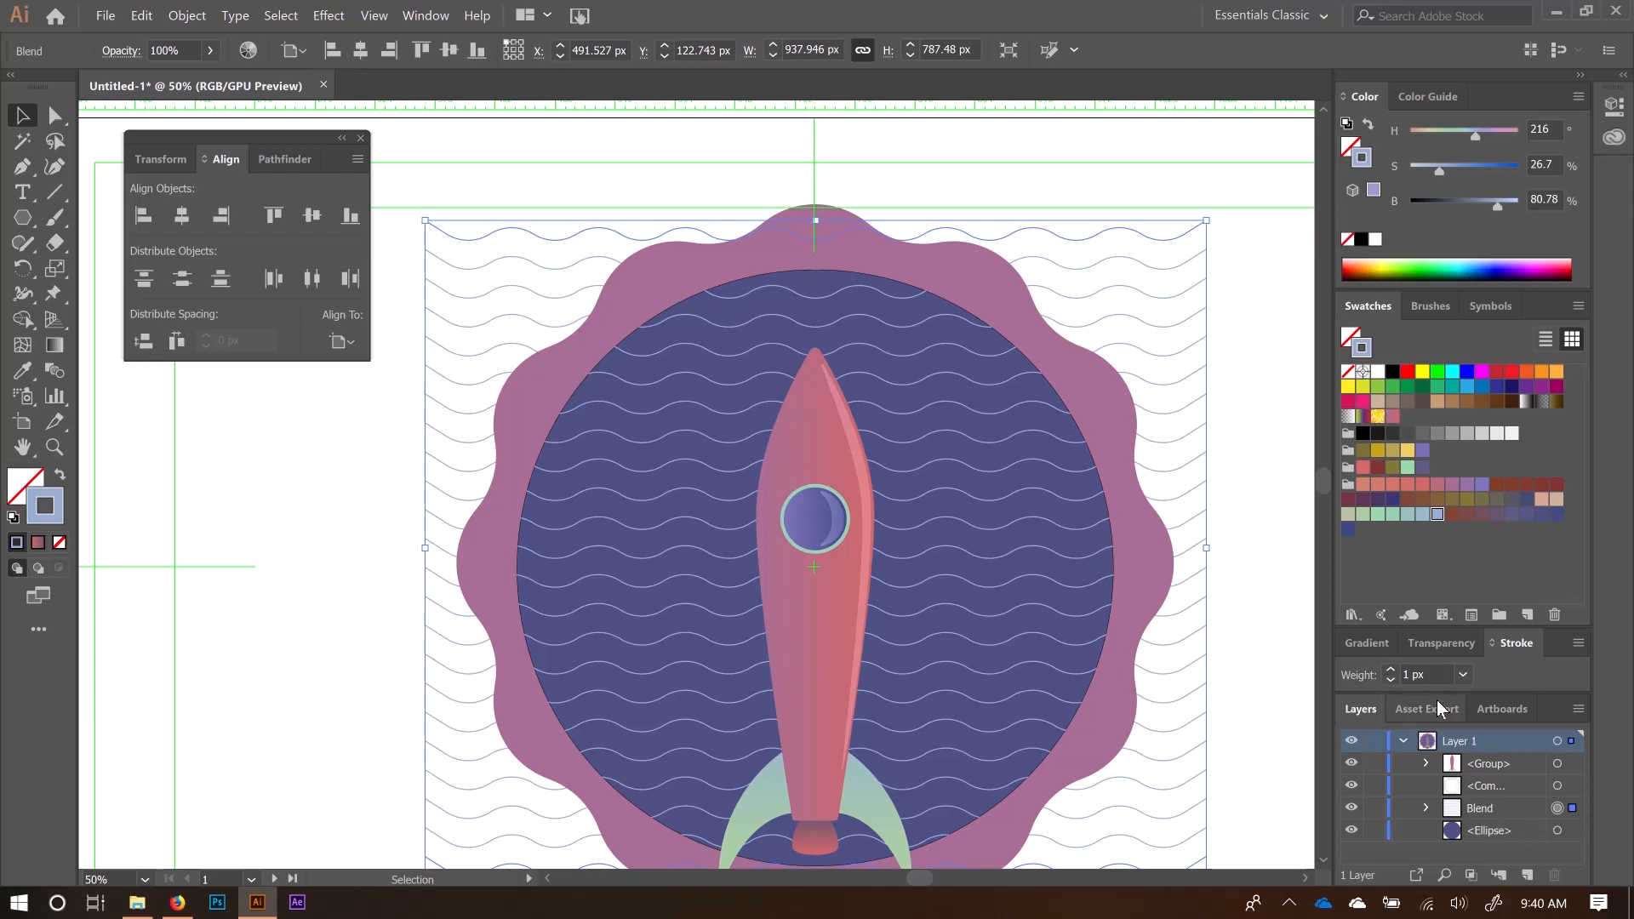
click(1392, 670)
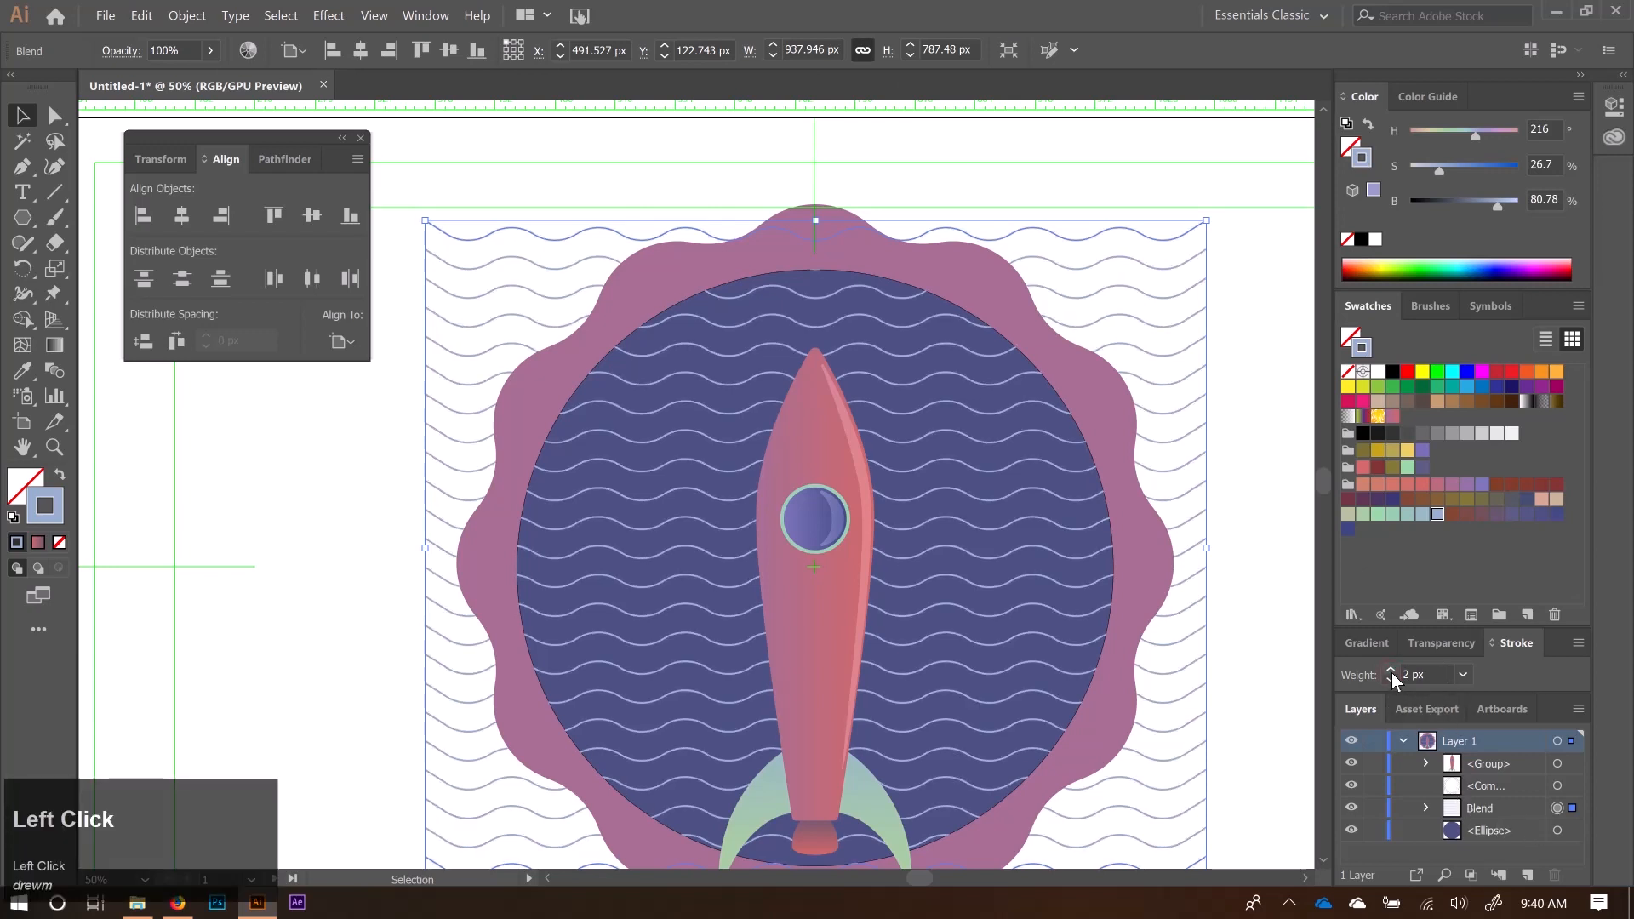
click(1391, 670)
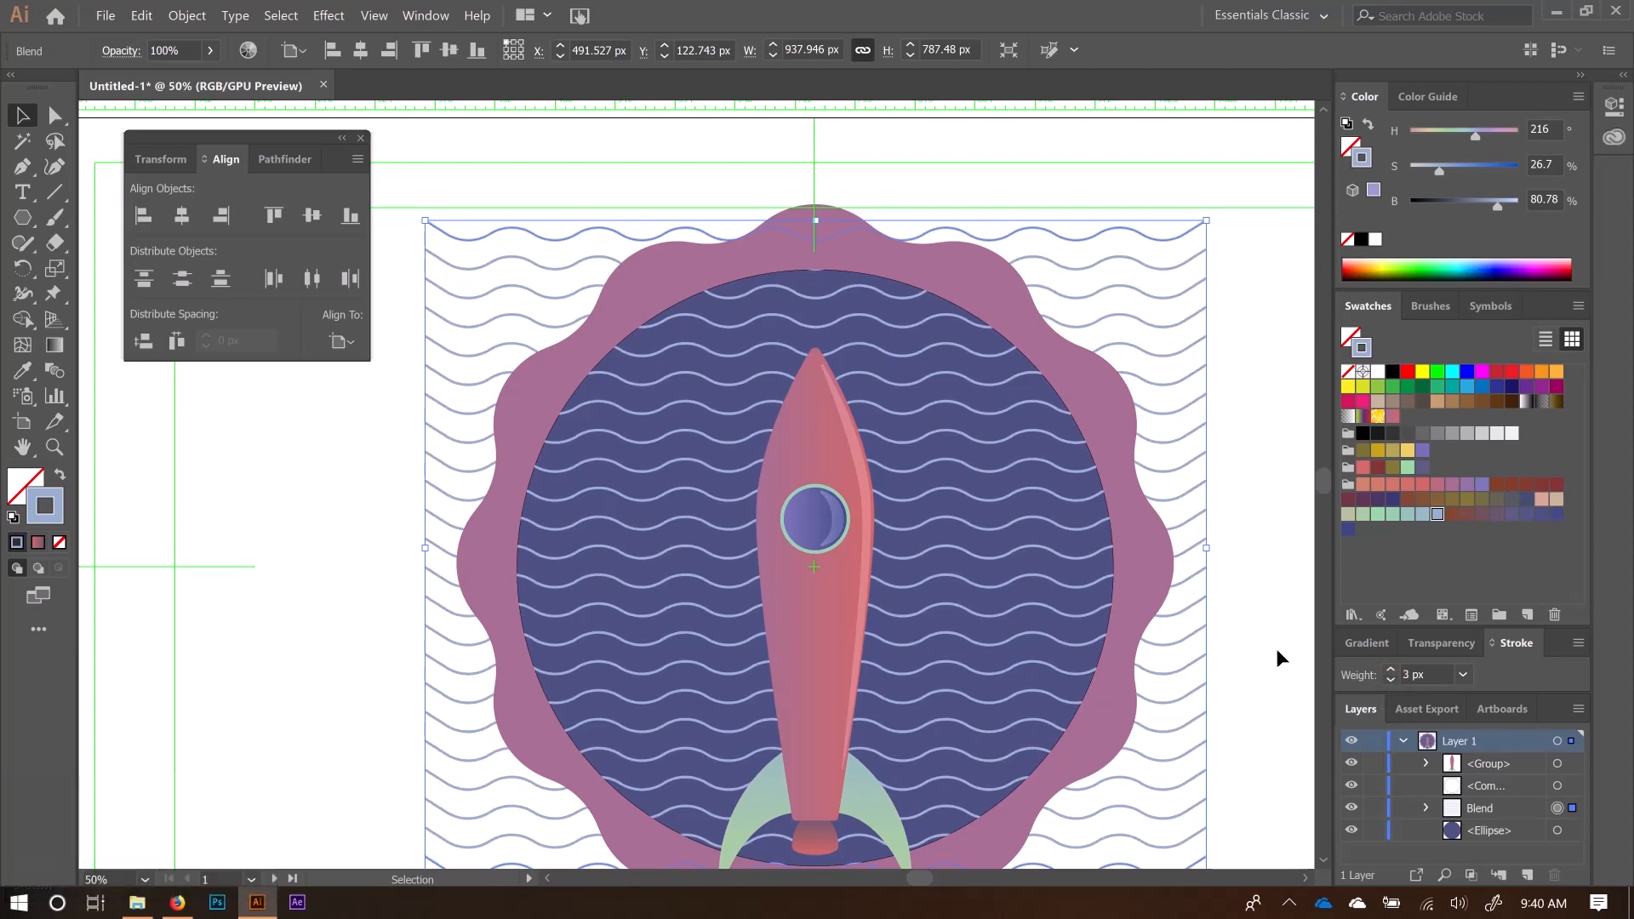
click(1248, 611)
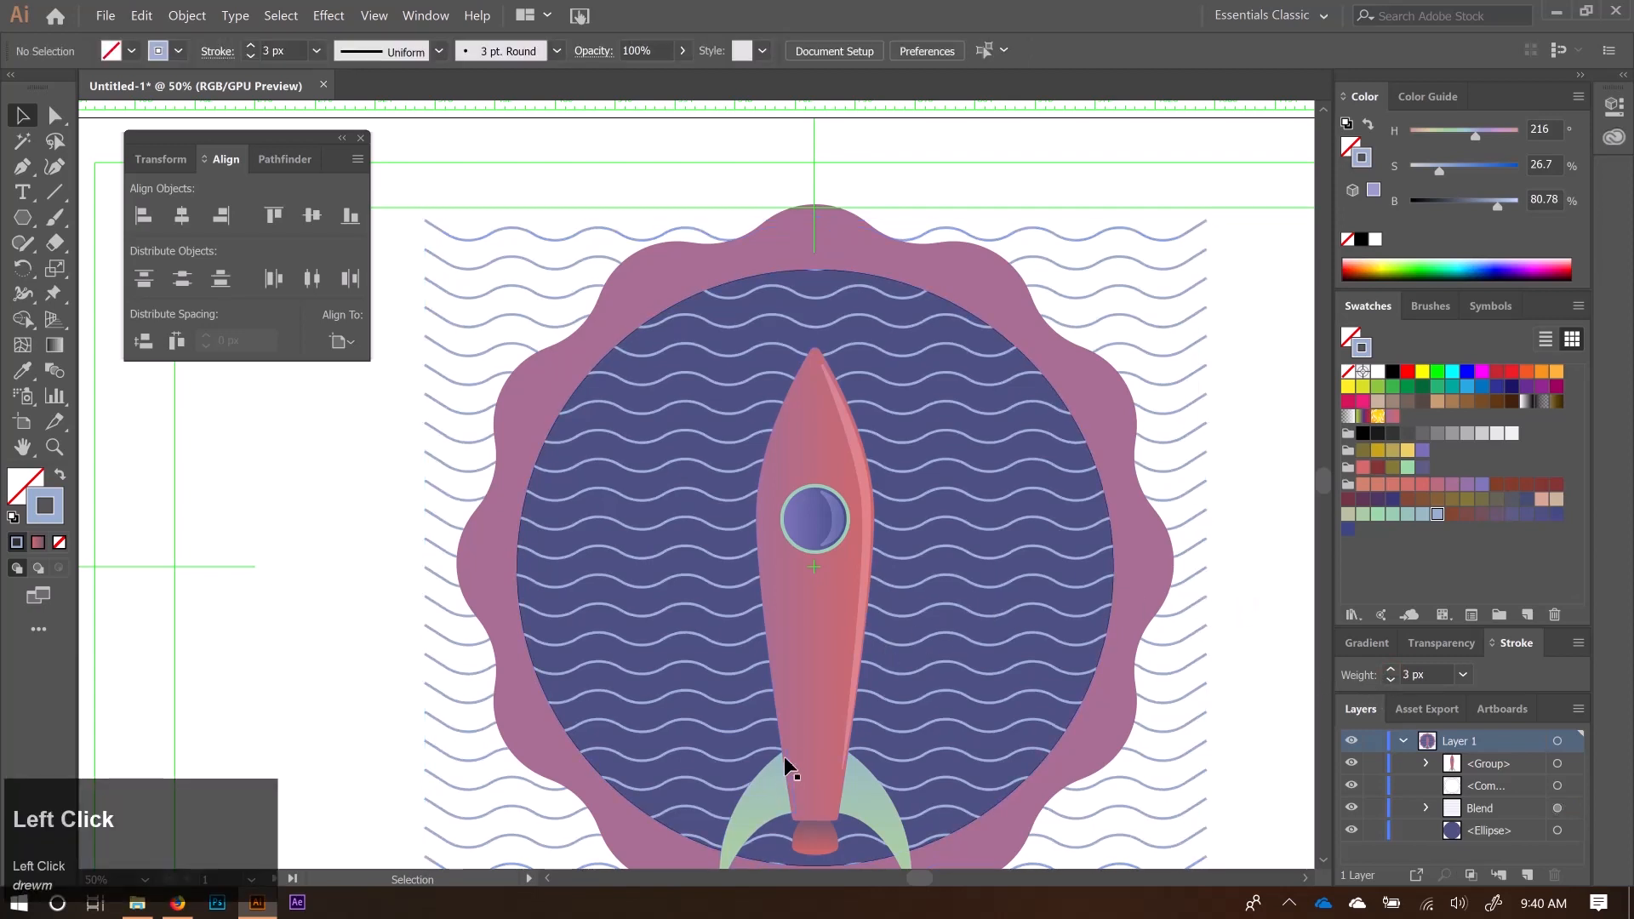
- Draw a slanted straight line across the rocket's body just below the round window, extending past both edges
scroll(785, 753, down, 4)
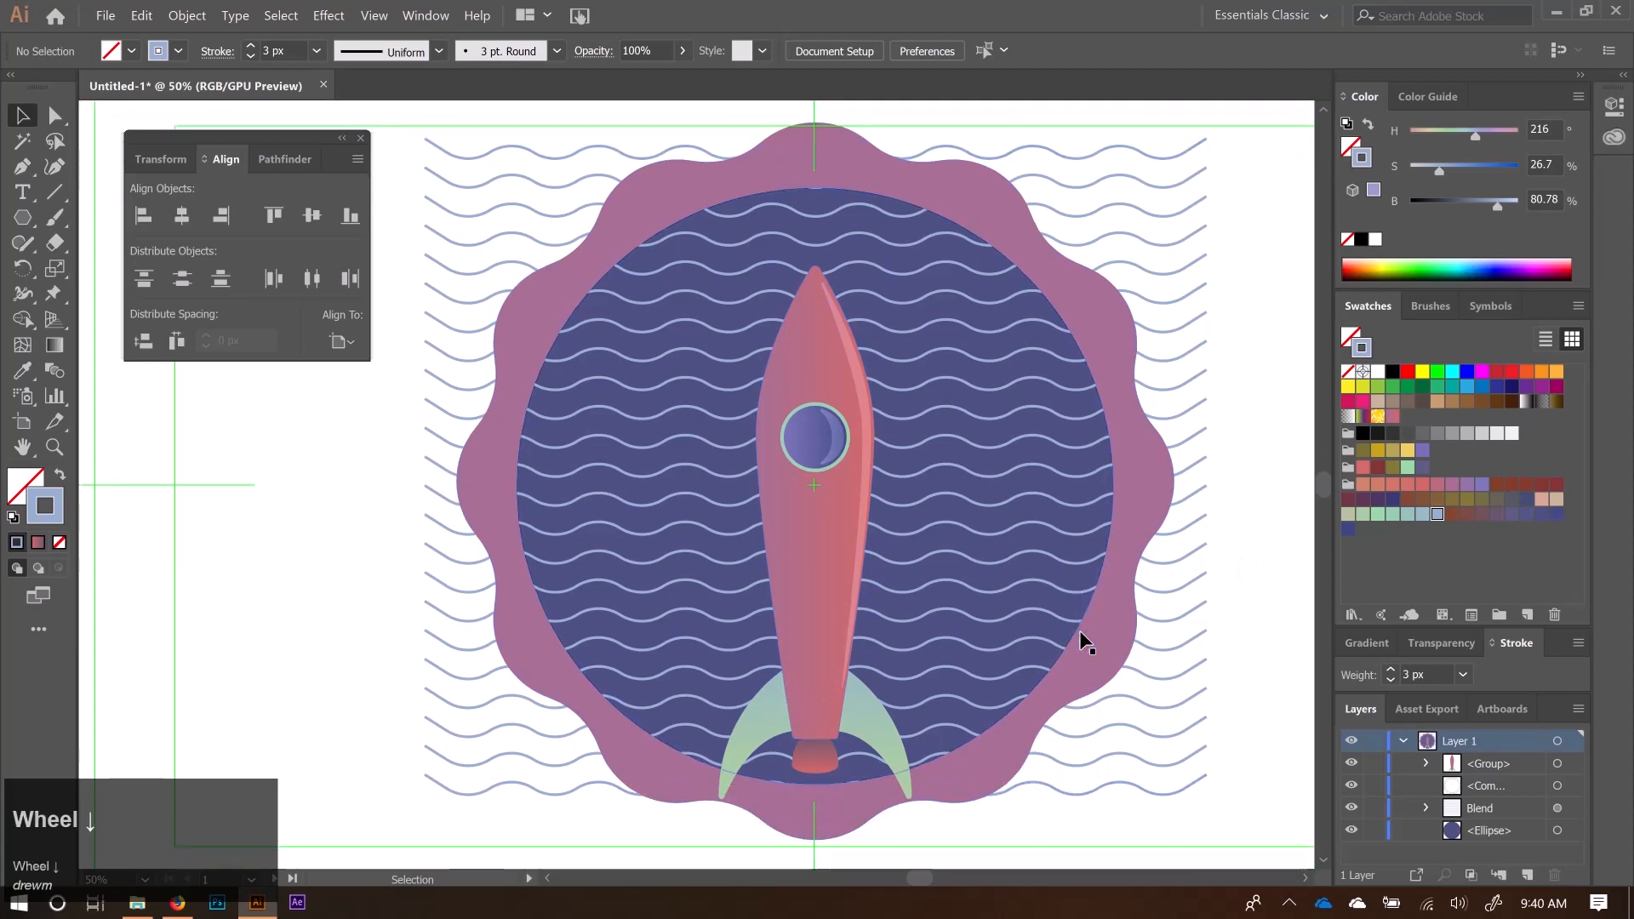
click(790, 531)
click(790, 529)
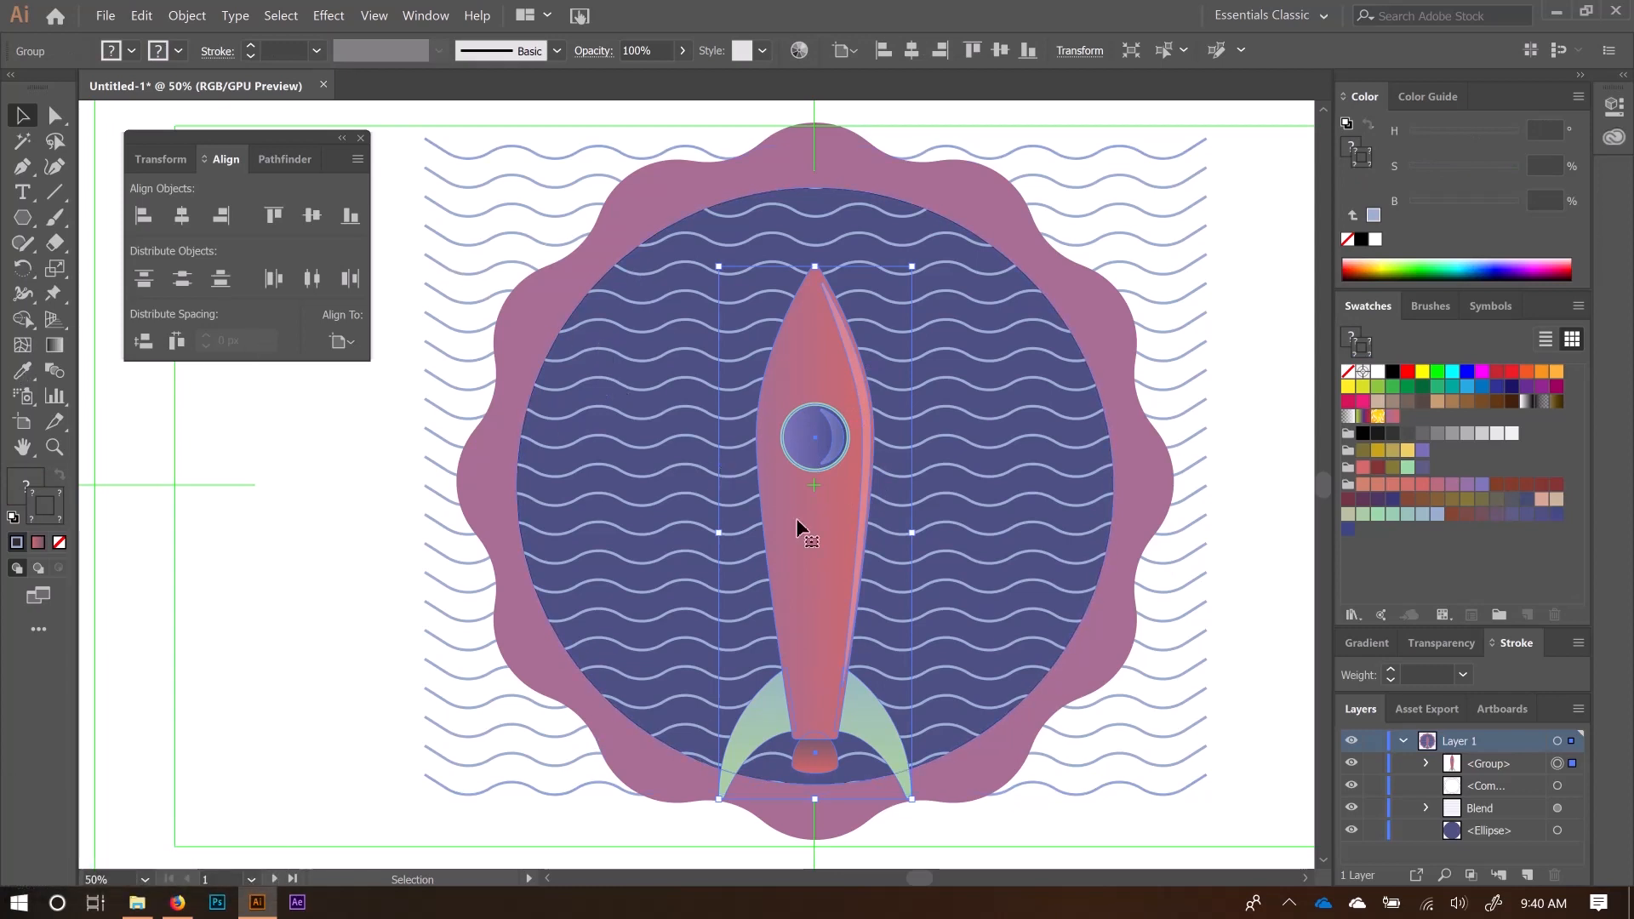
click(51, 198)
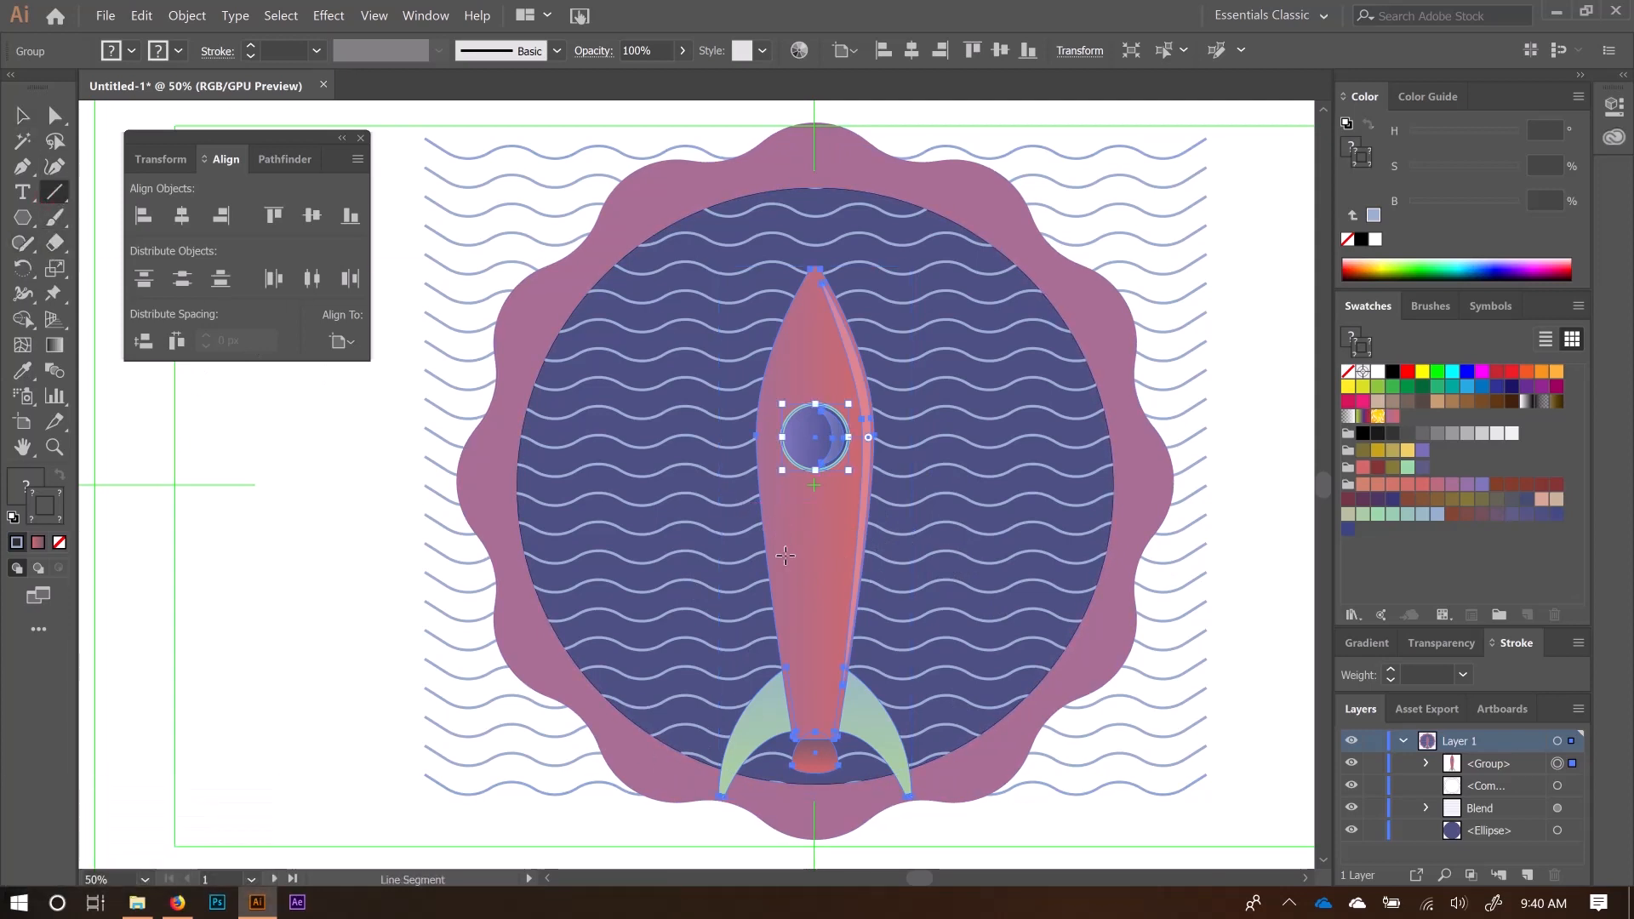
alt+scroll(785, 555, up, 1)
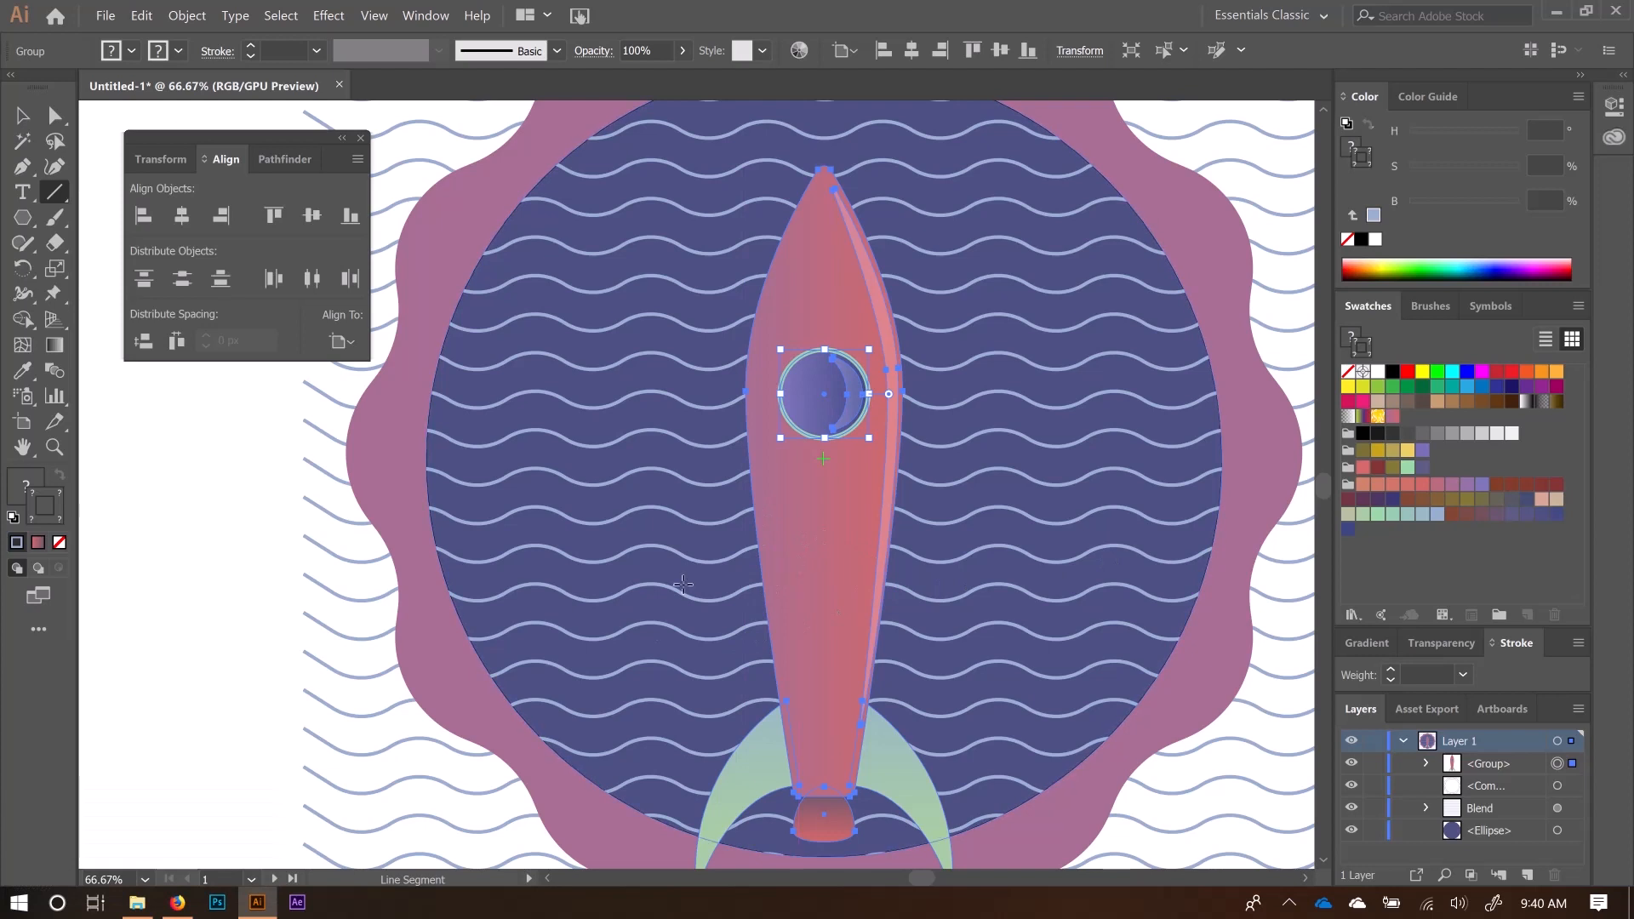
mouse_move(715, 541)
mouse_down()
mouse_move(1047, 543)
mouse_move(985, 543)
mouse_move(970, 520)
mouse_move(943, 543)
mouse_move(953, 452)
mouse_up()
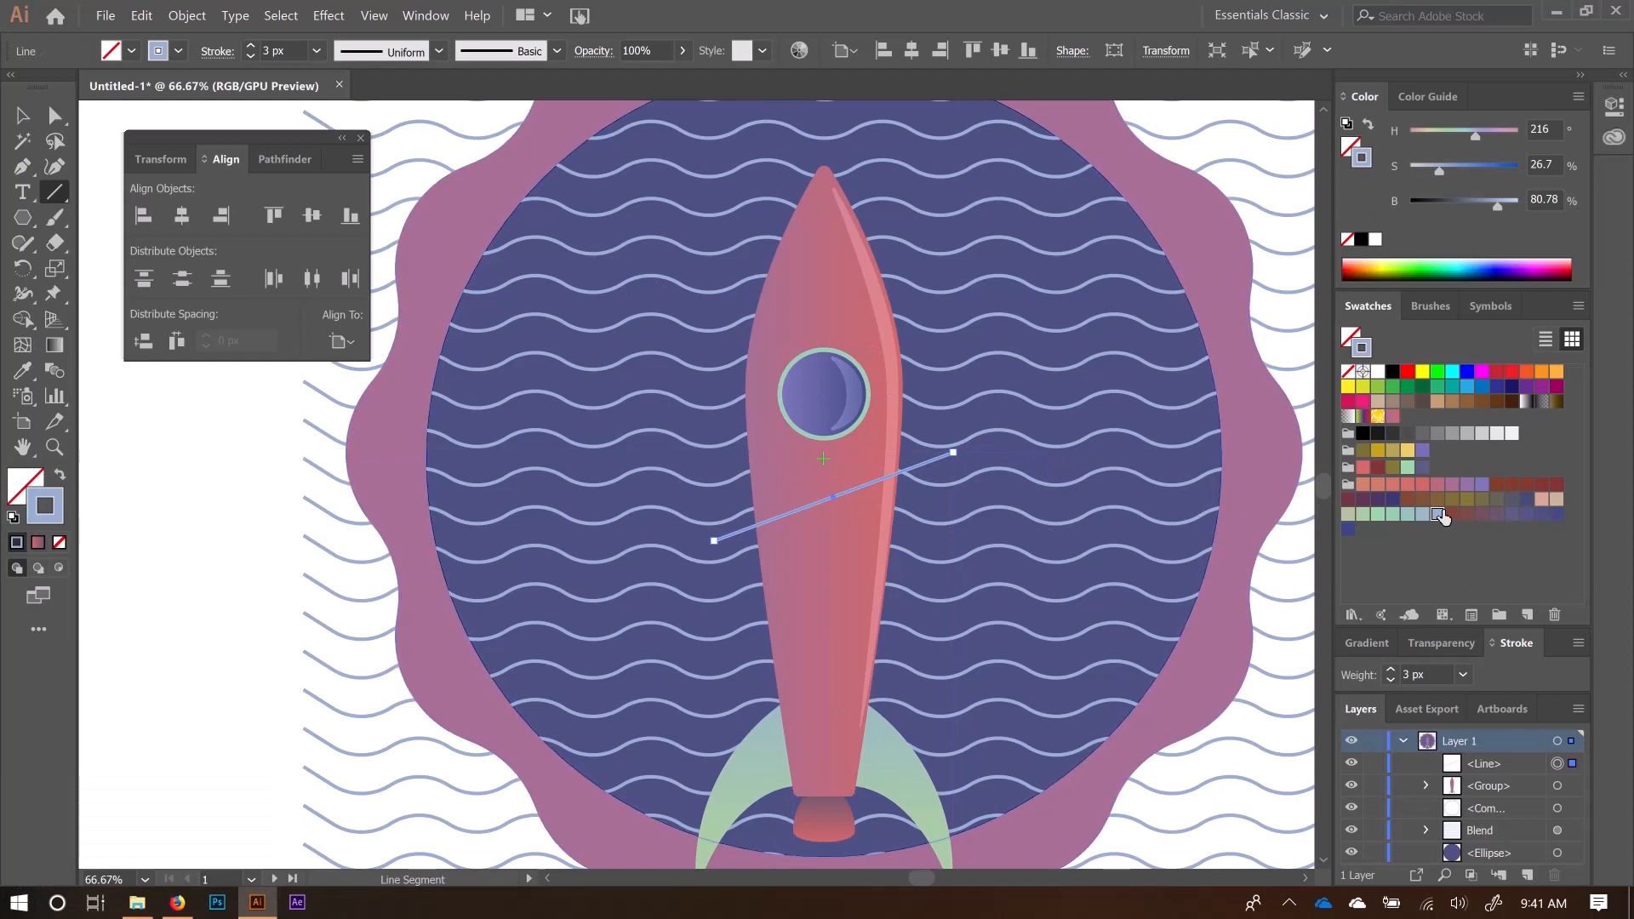
- Color the slanted line's stroke with the mint green harmony swatch and set its weight to 14 px
click(1391, 517)
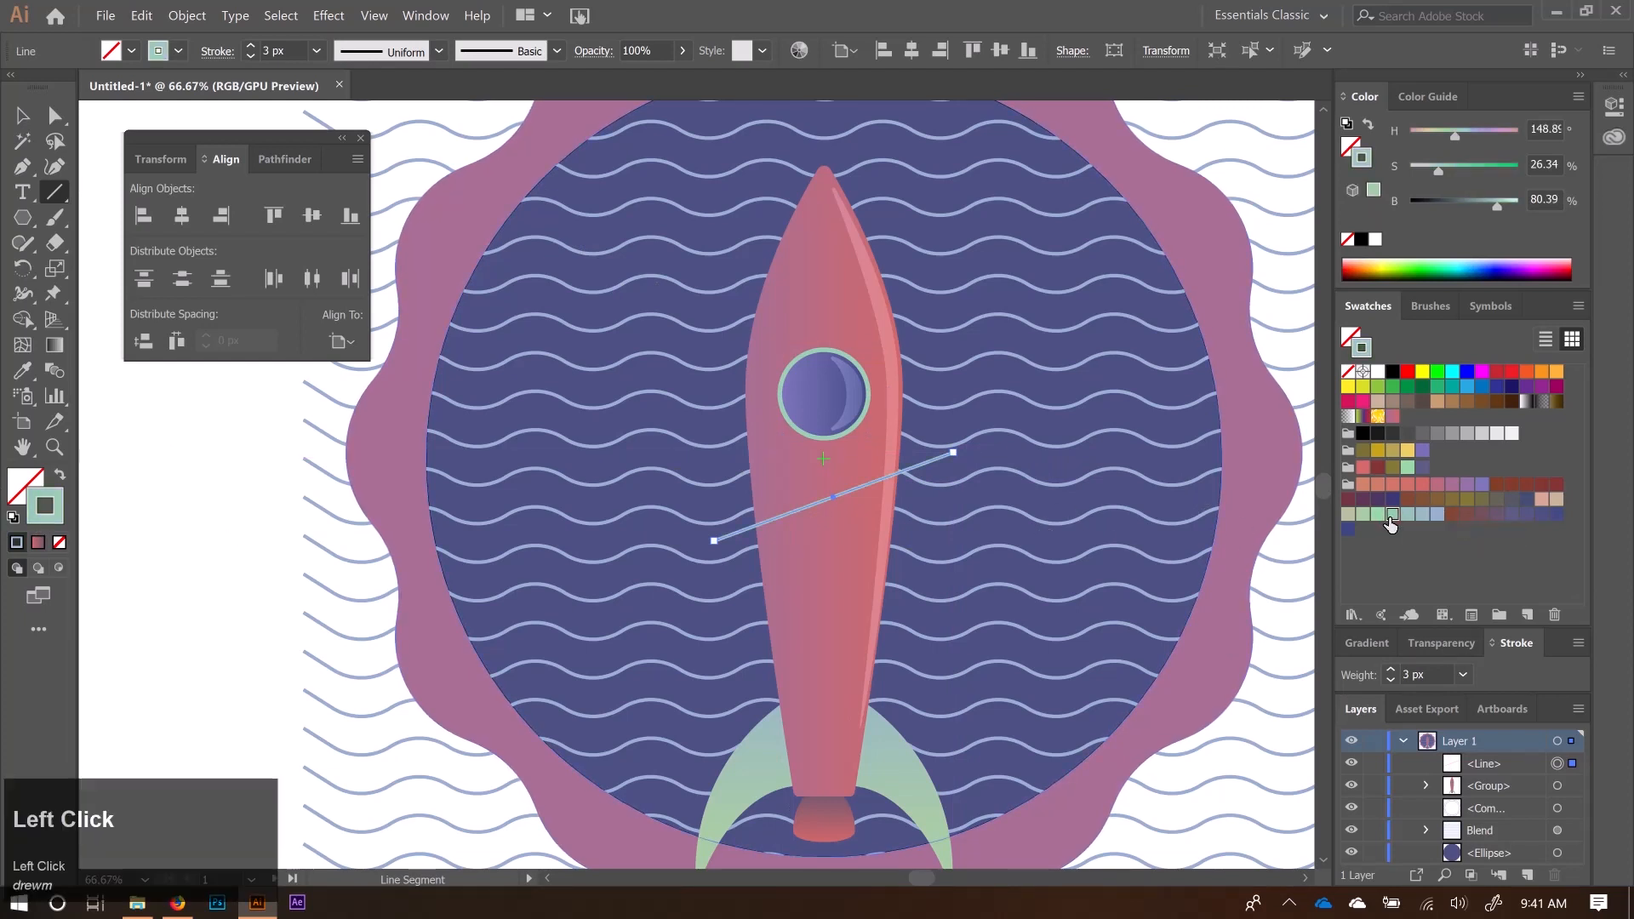
click(1380, 516)
click(1393, 516)
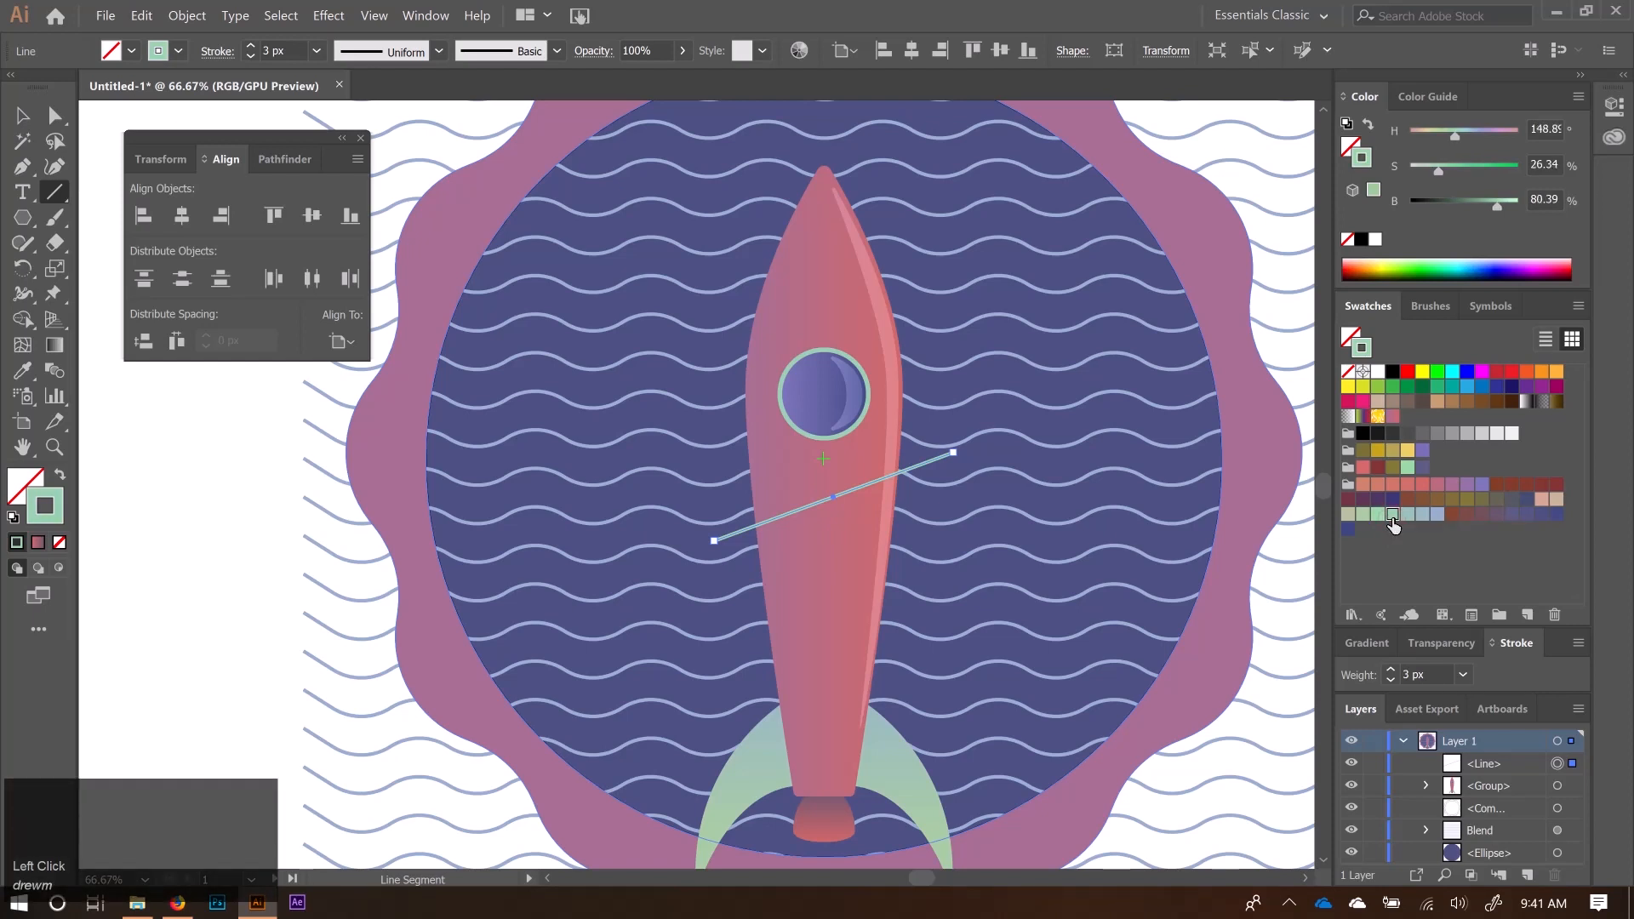
click(251, 45)
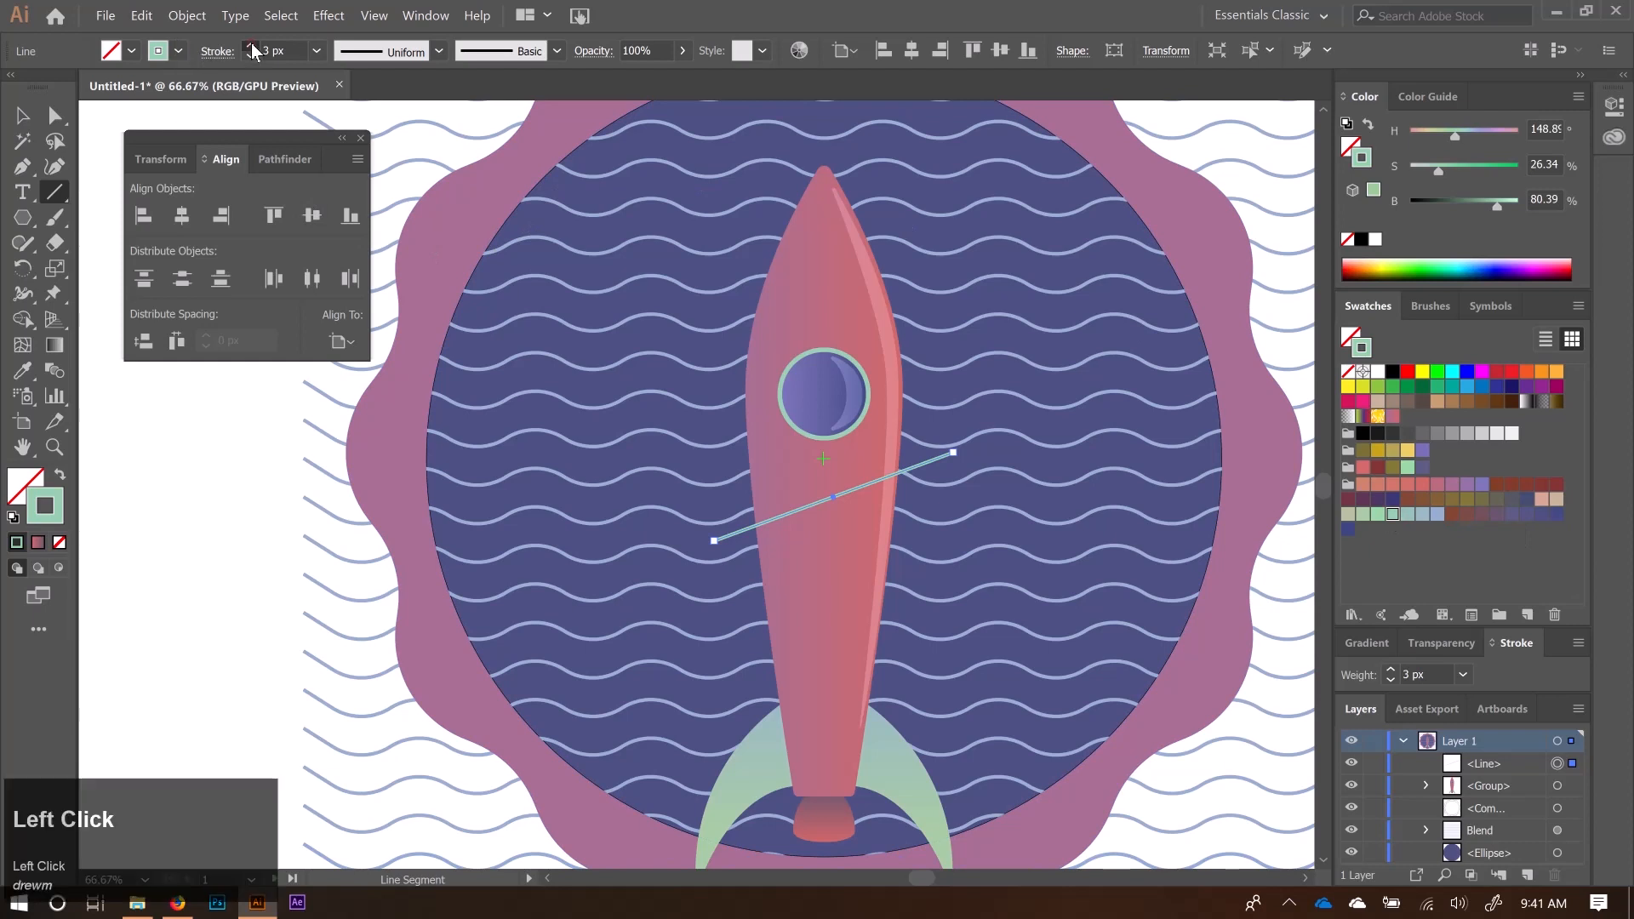
drag(252, 43, 252, 42)
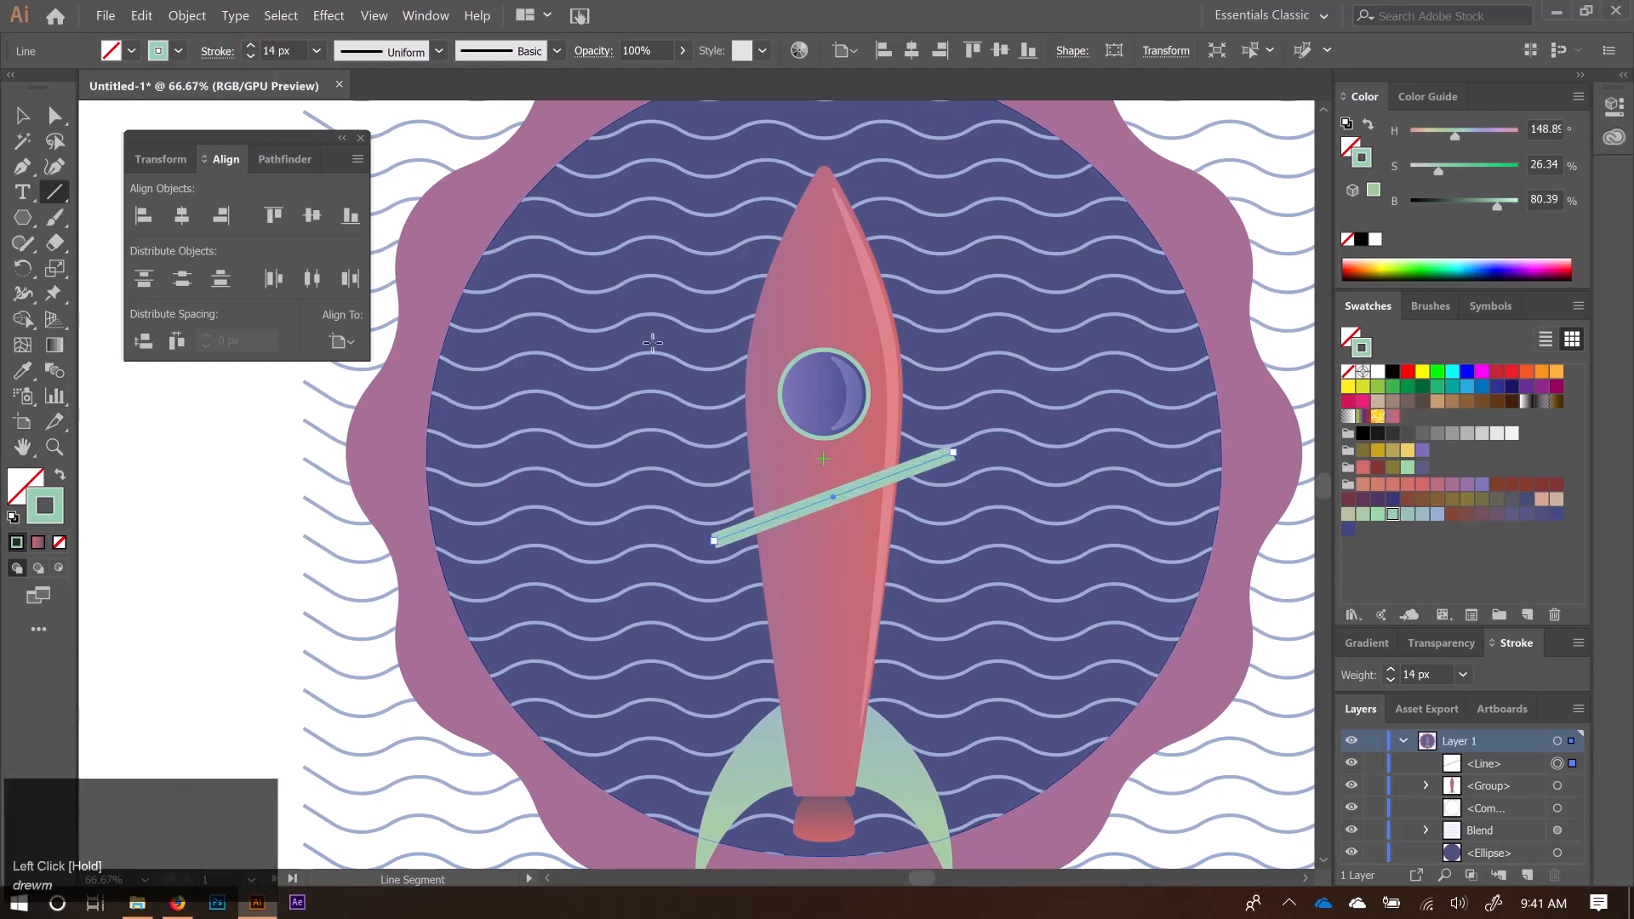
- Duplicate the slanted line twice downward at equal spacing to make three parallel stripes across the rocket
click(22, 115)
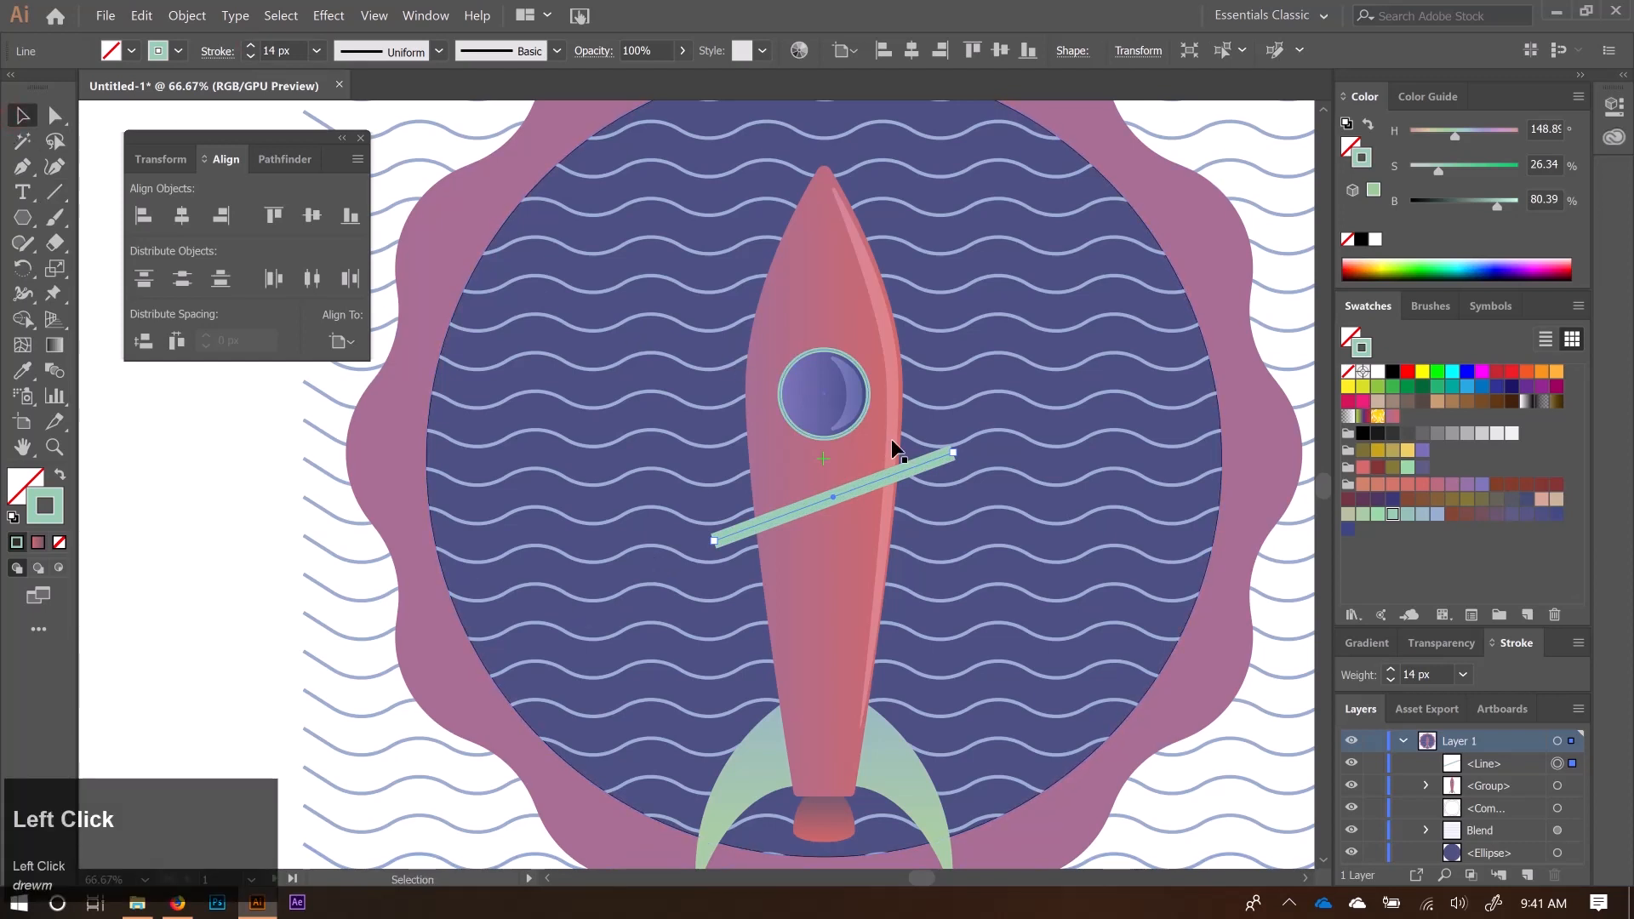
drag(875, 484, 868, 522)
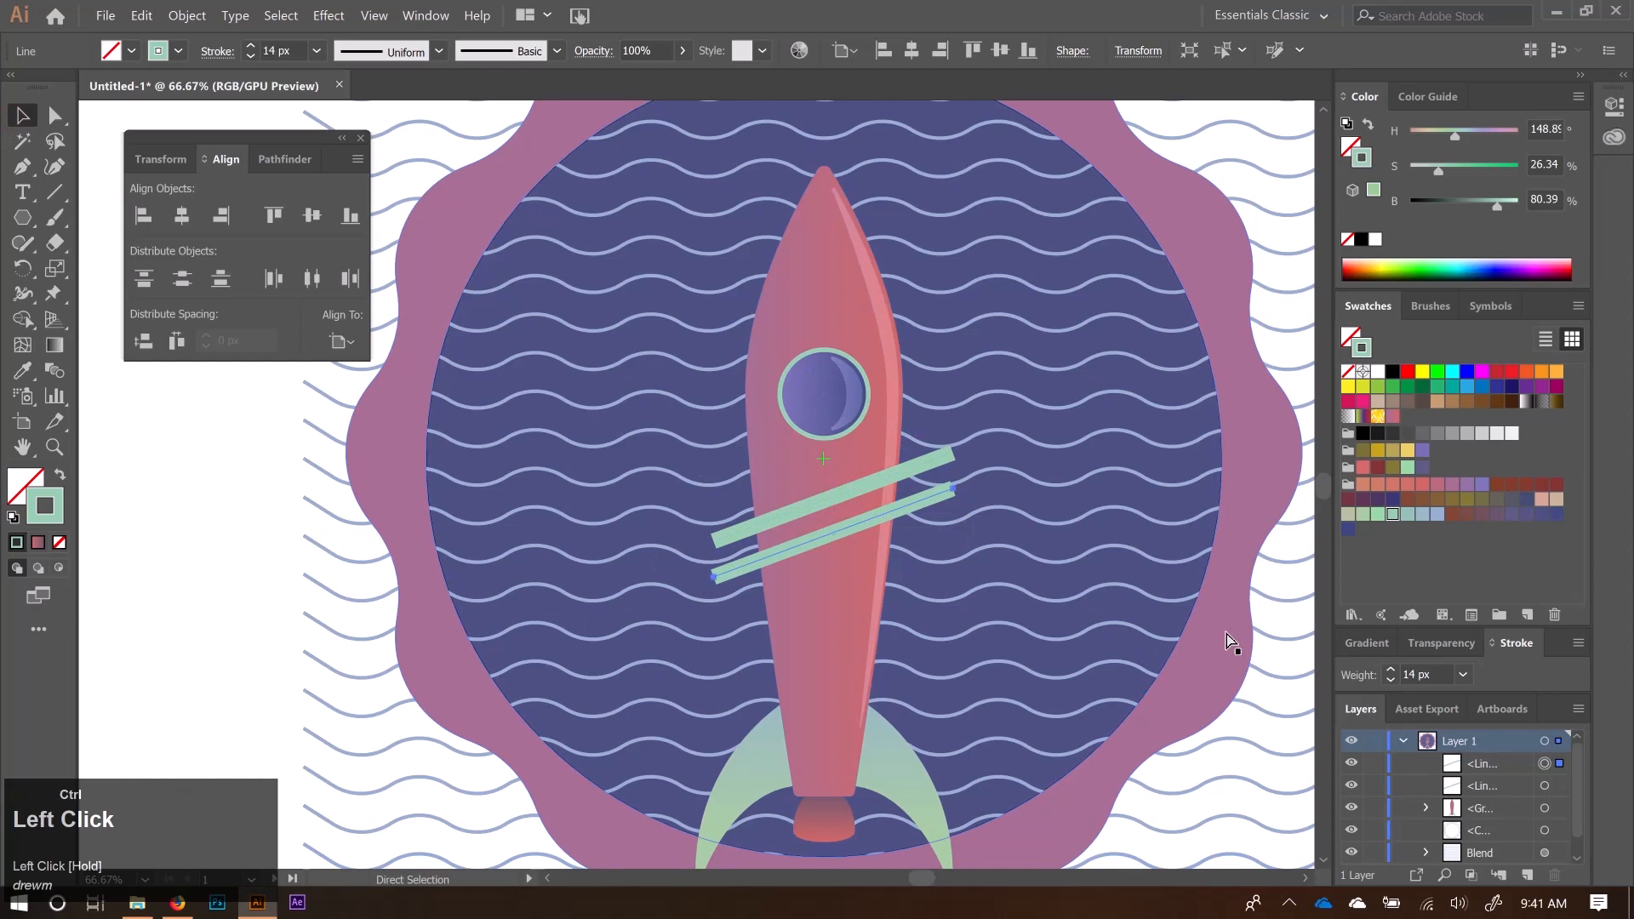
key(ctrl+d)
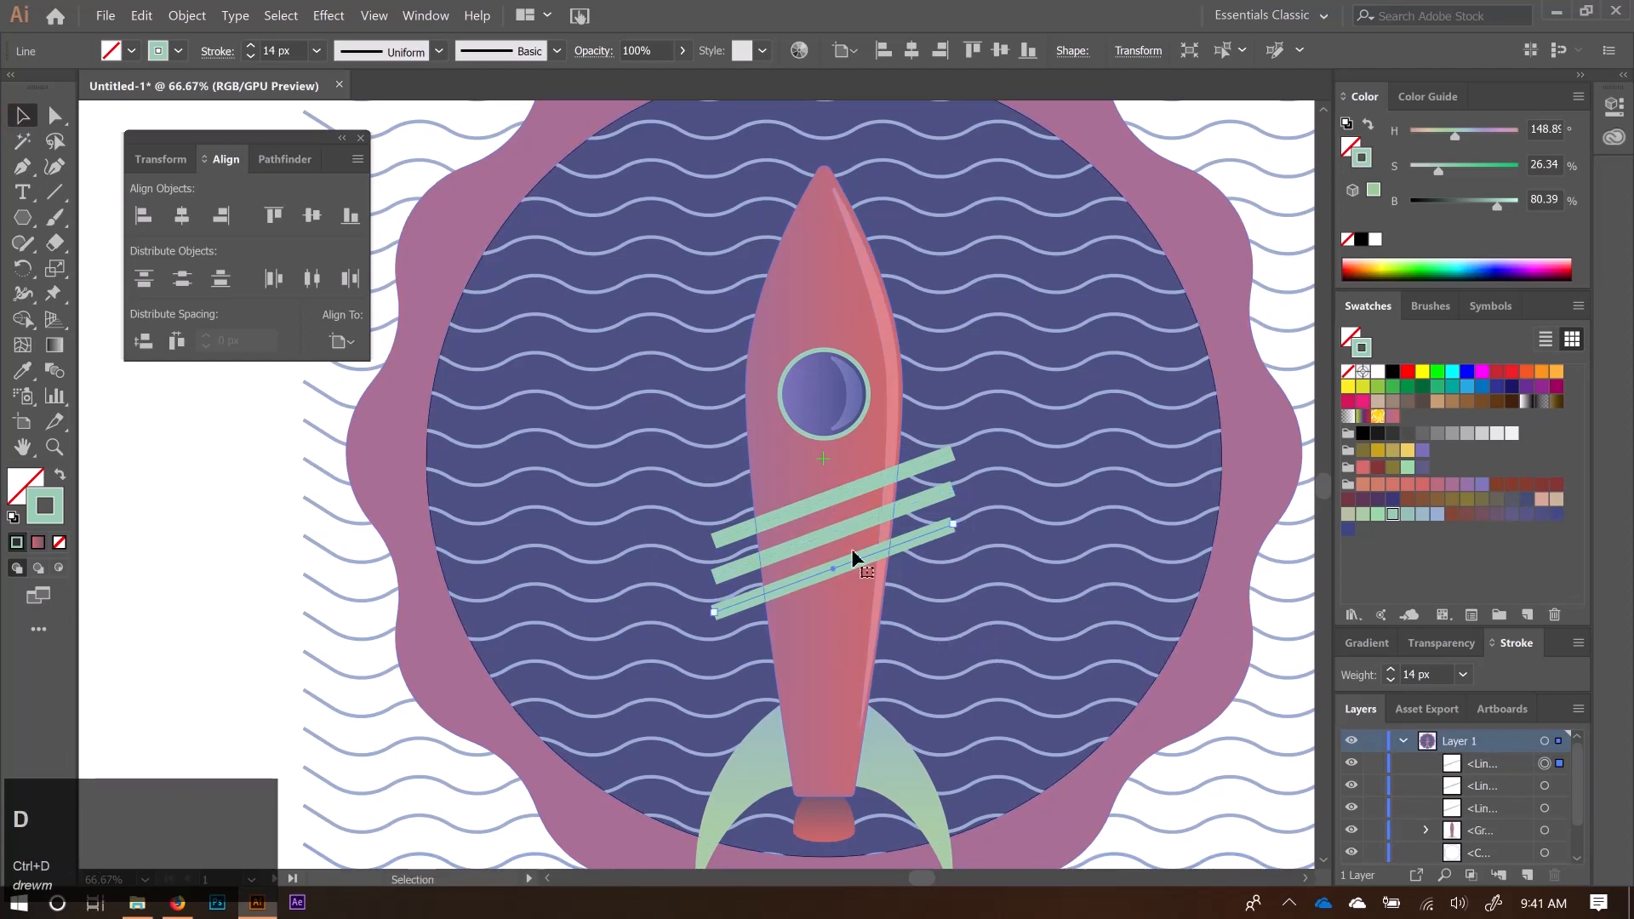
- Set the stroke weight of the upper and lower stripes to 5 px and deselect them
shift+click(853, 495)
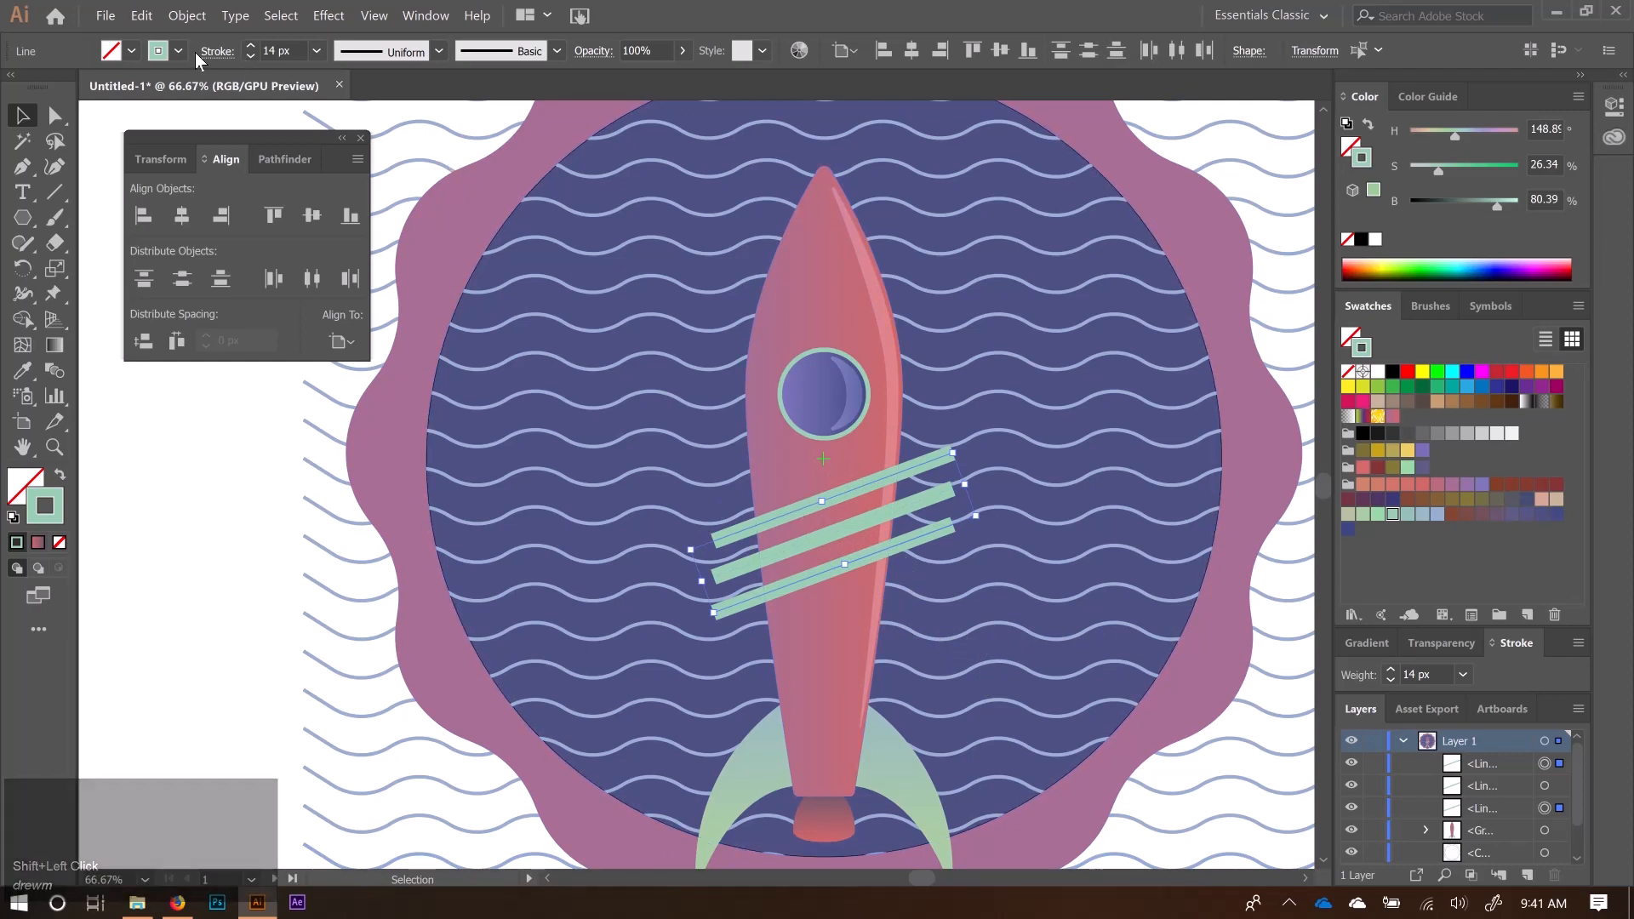
click(250, 57)
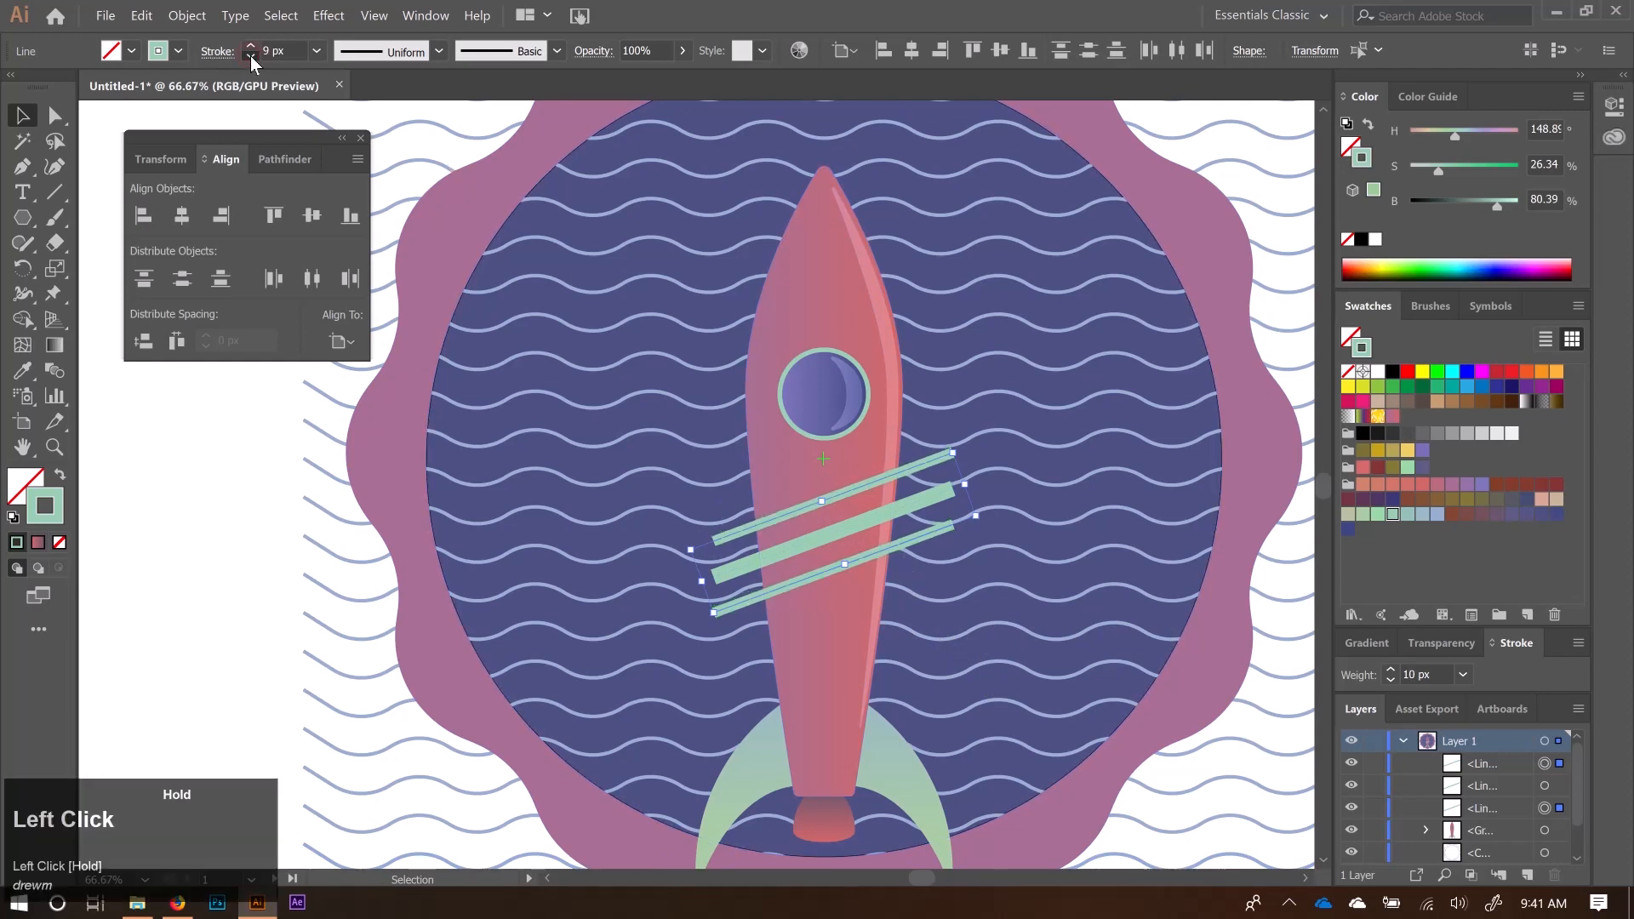
click(250, 55)
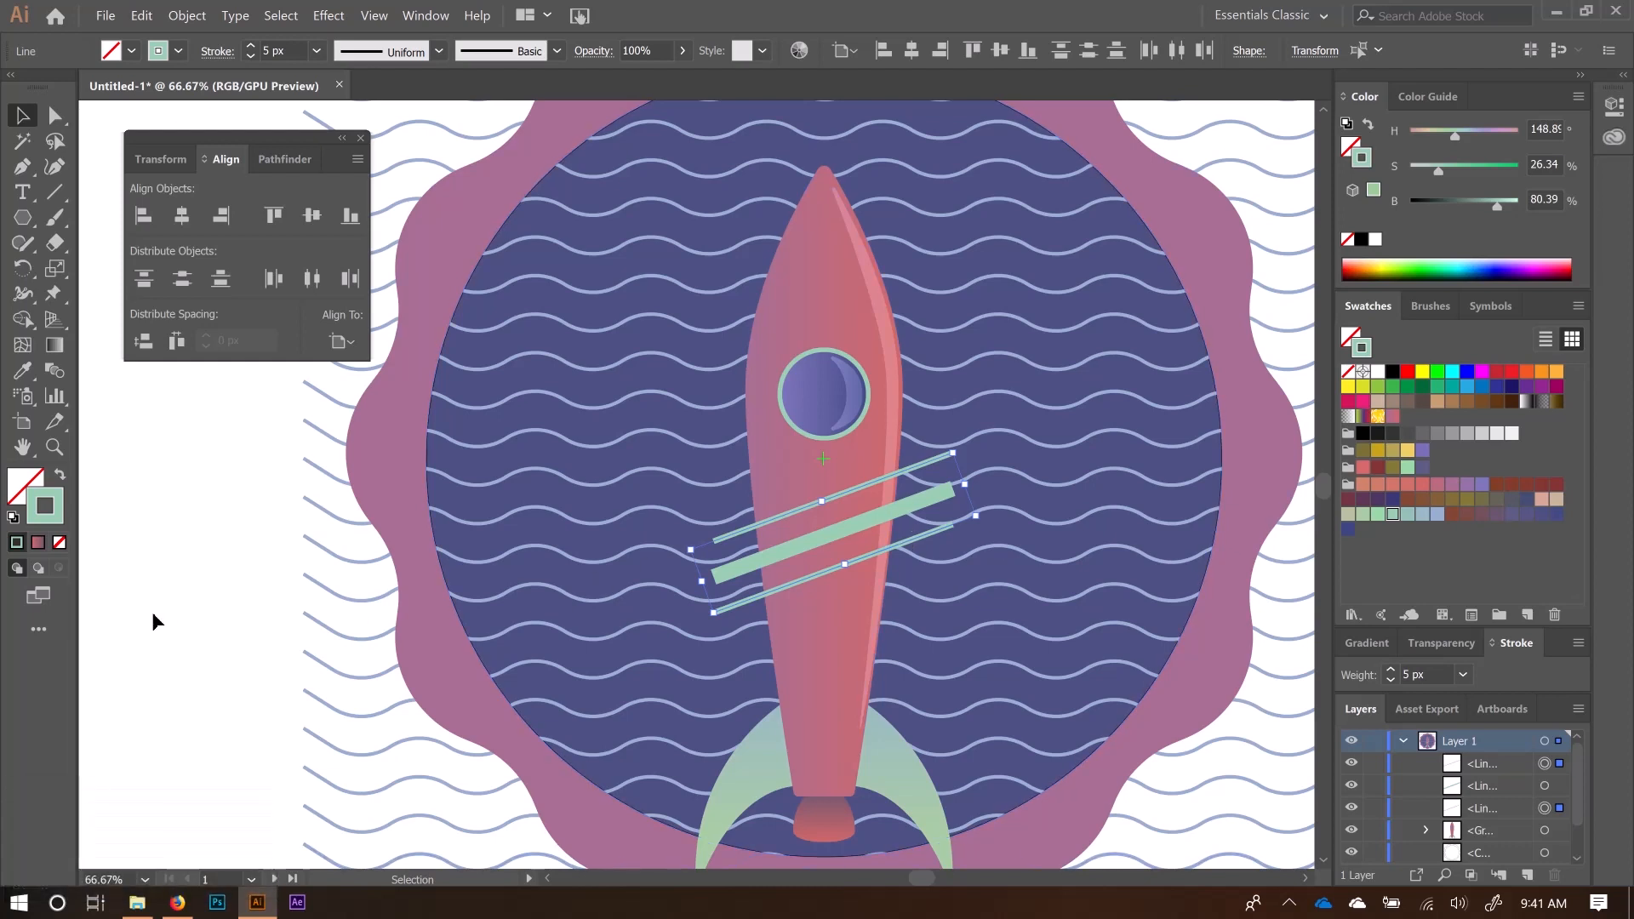
click(198, 616)
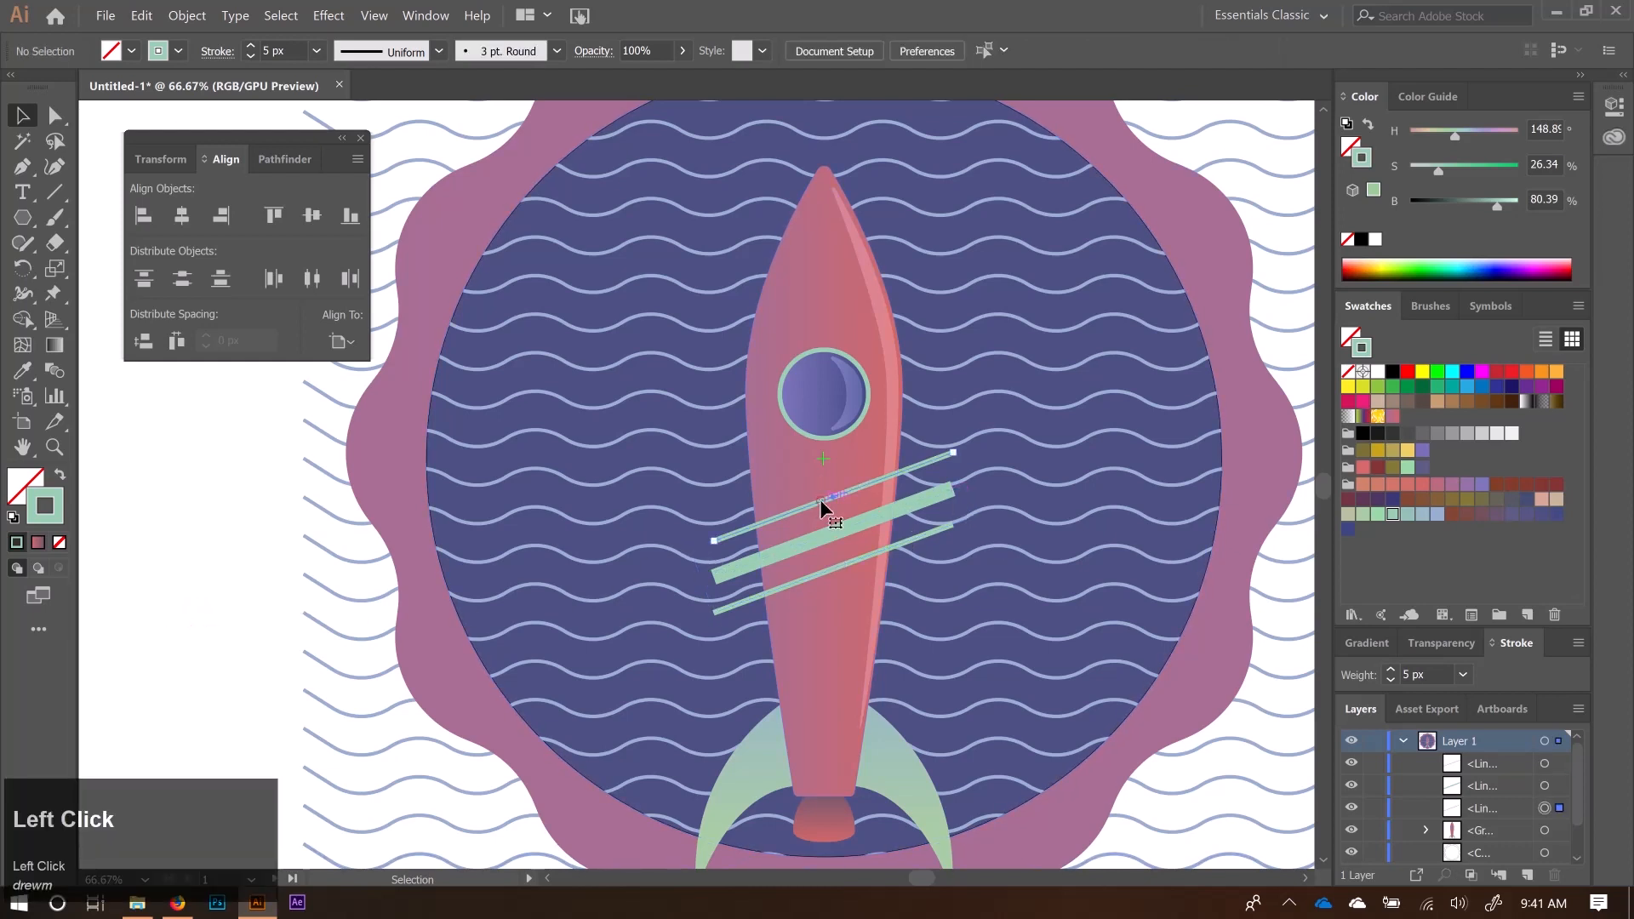
- Group the three mint green stripes together
shift+click(830, 541)
shift+click(838, 568)
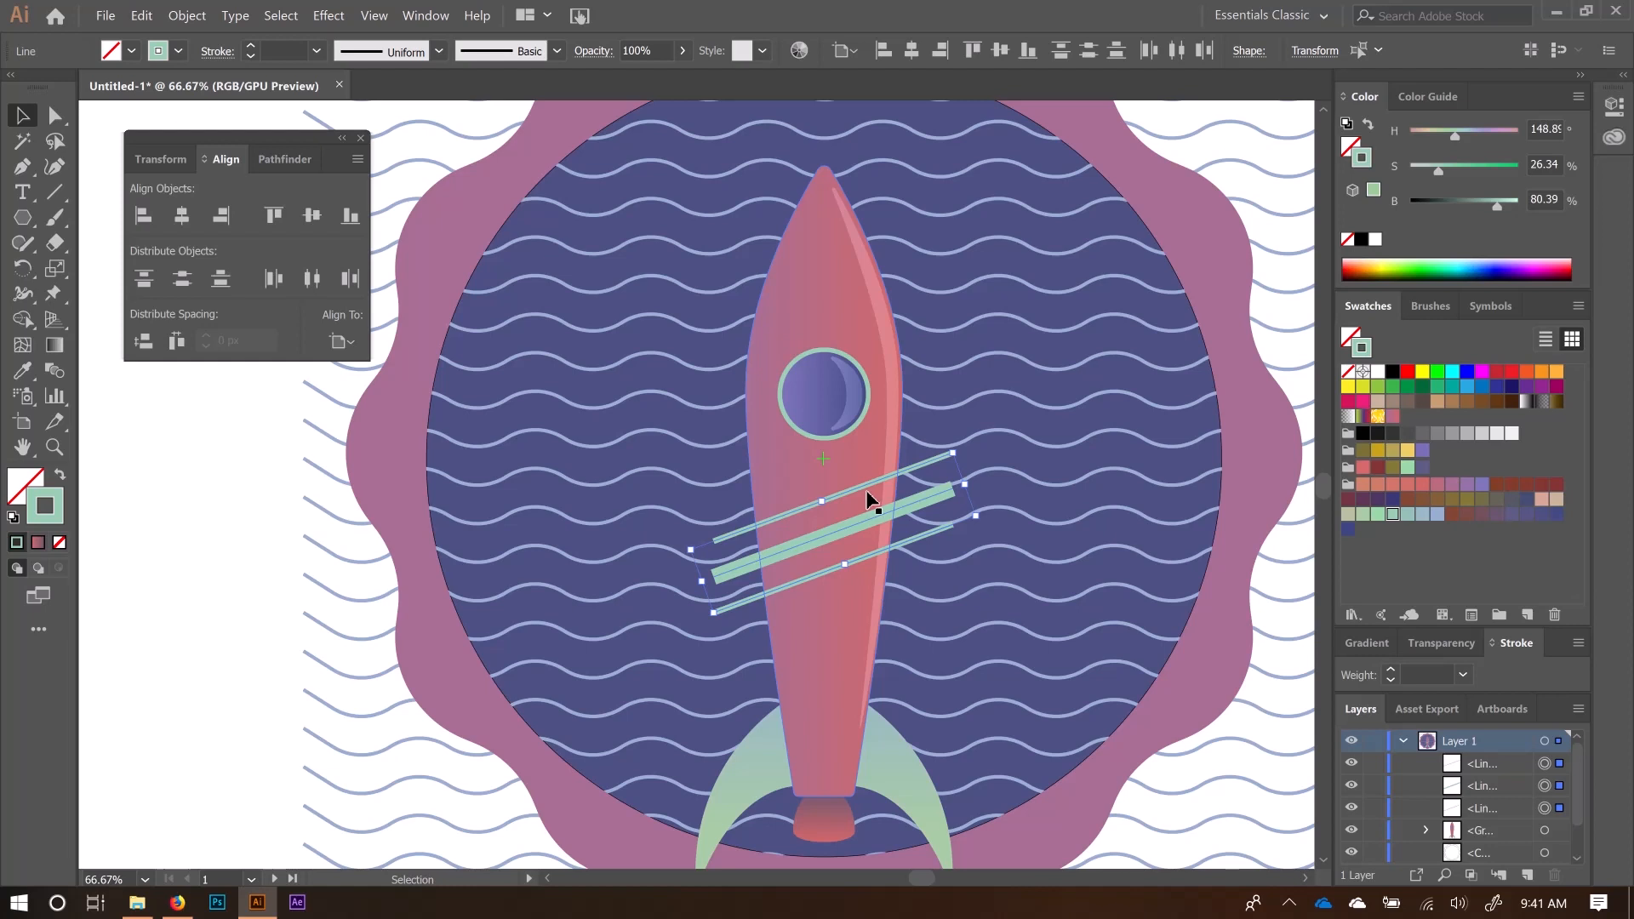
key(ctrl+g)
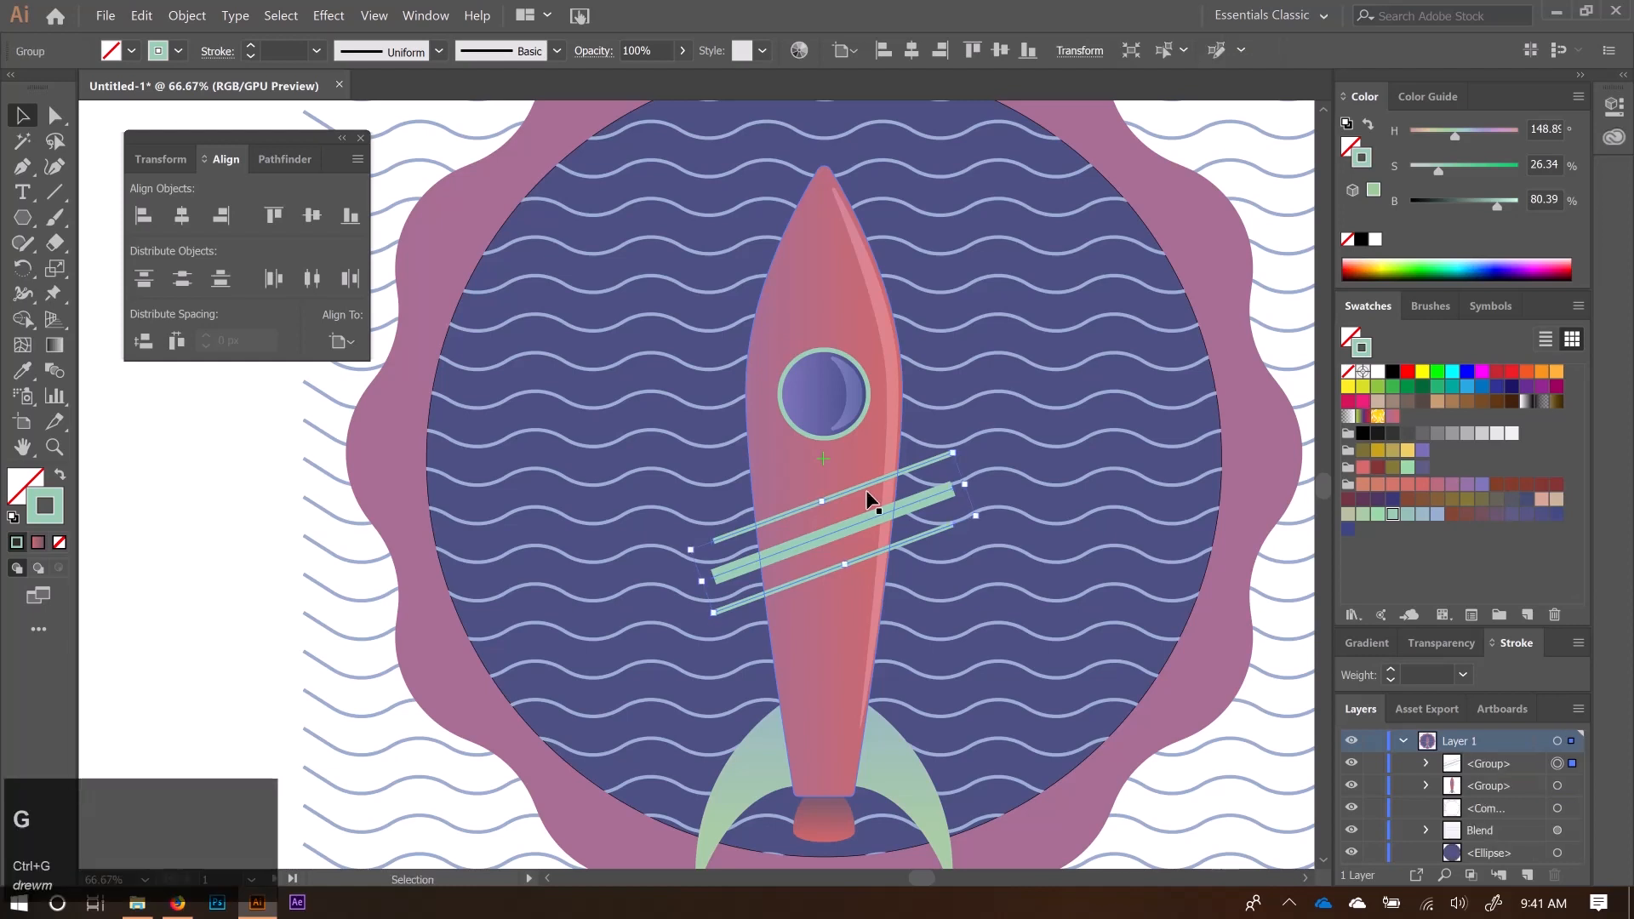
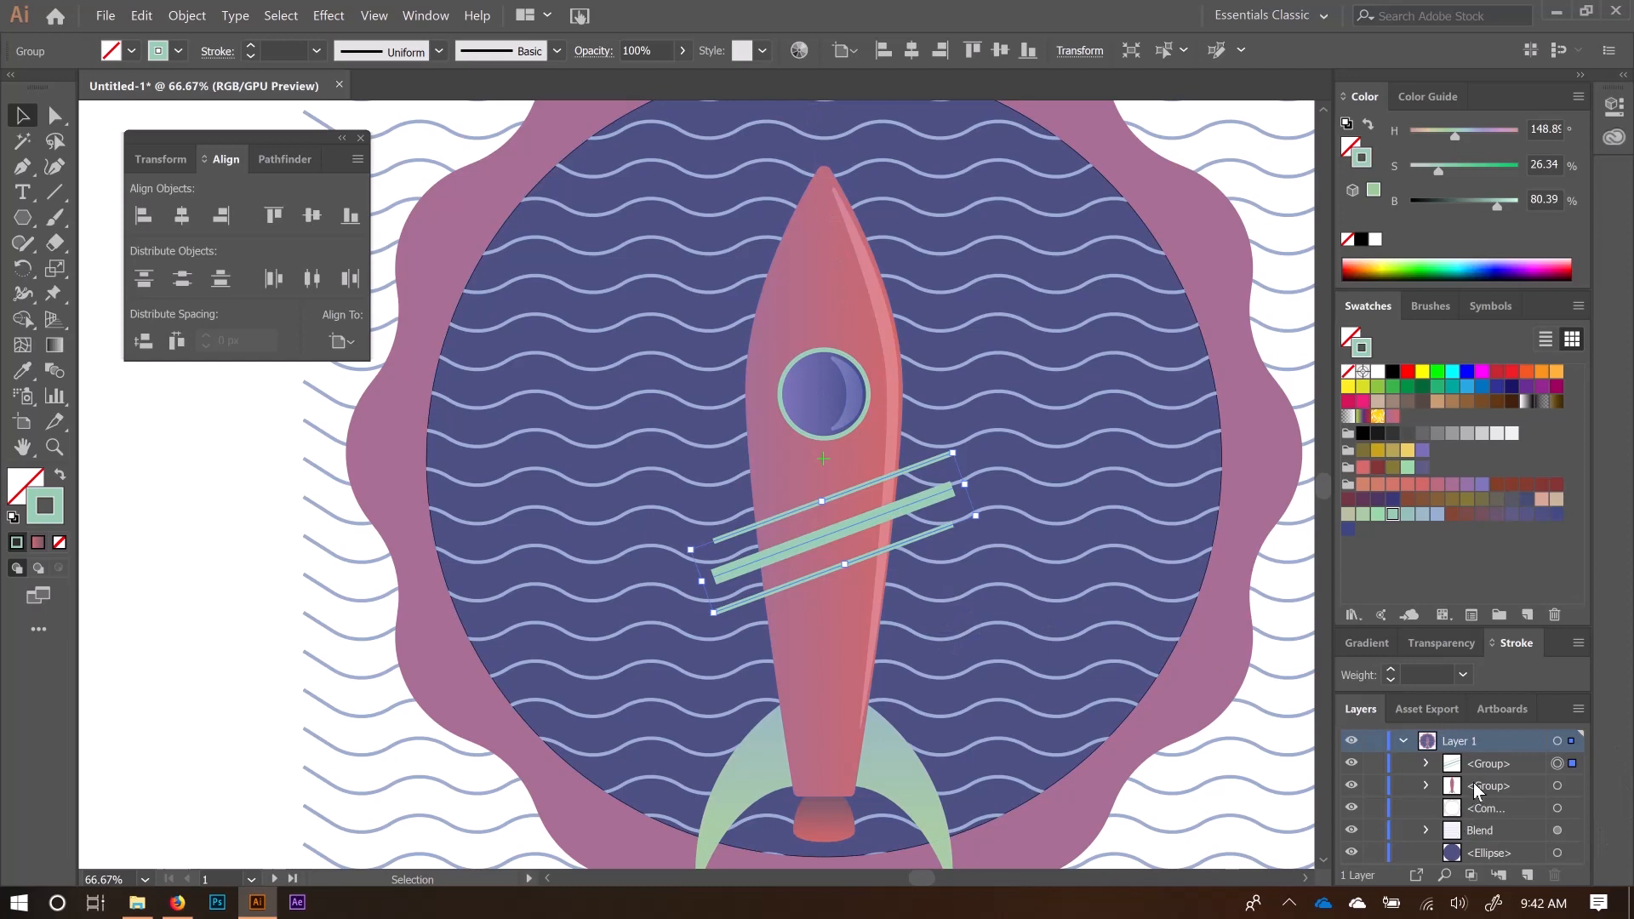
- Move the stripe group inside the rocket group, directly below the rocket's body path in the stacking order
scroll(1419, 782, down, 1)
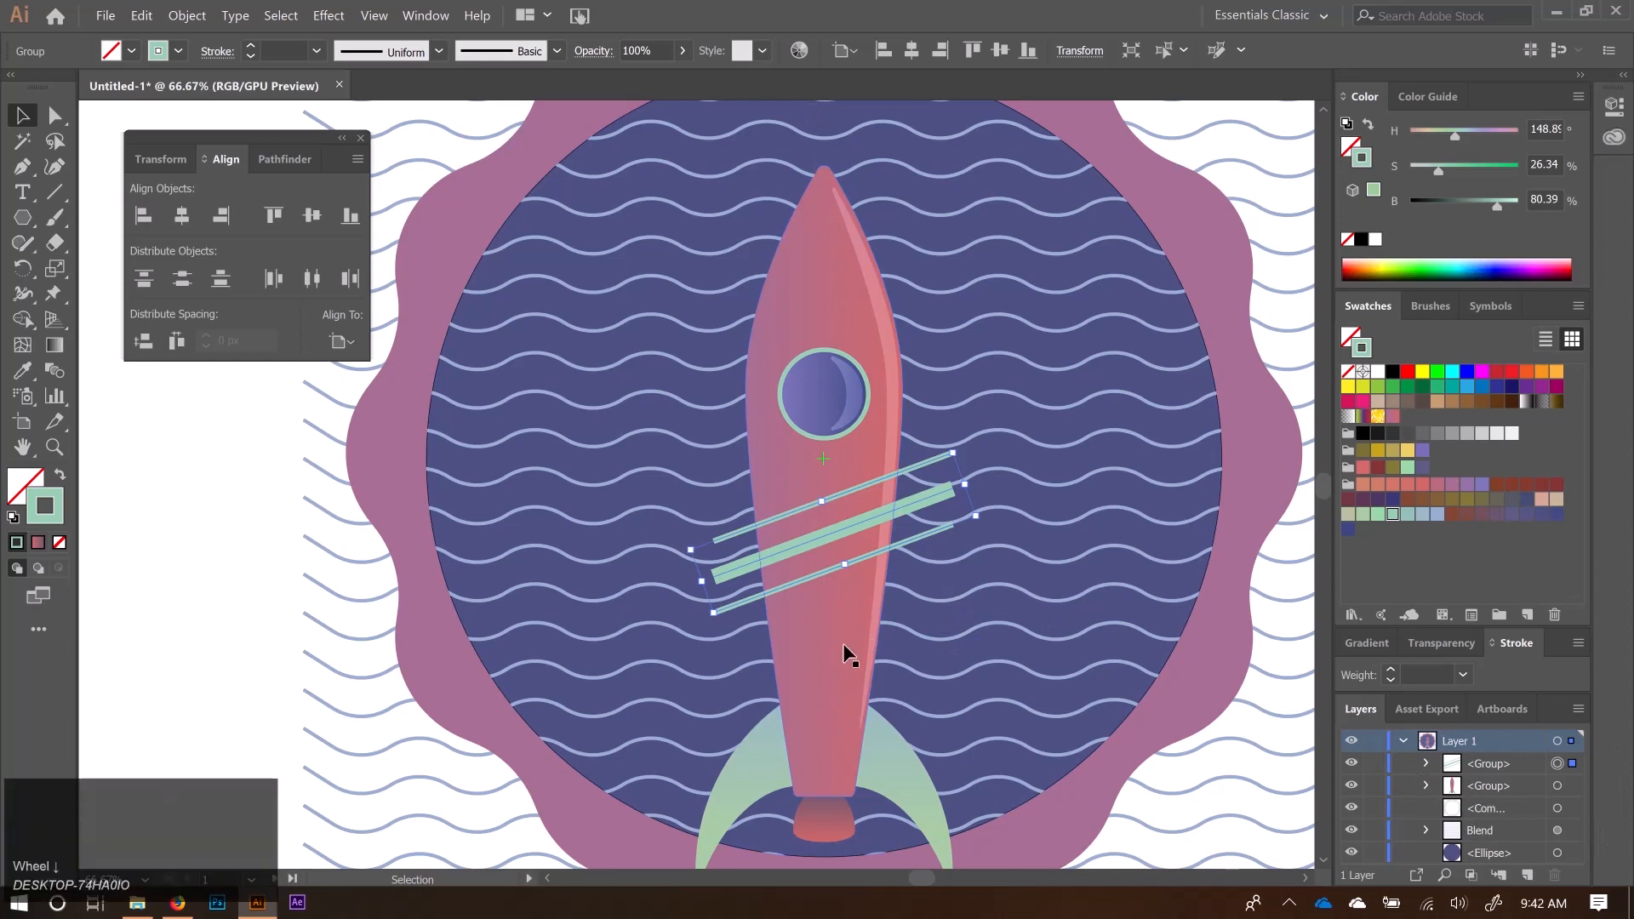
click(1428, 785)
drag(1488, 768, 1483, 846)
scroll(1490, 792, down, 2)
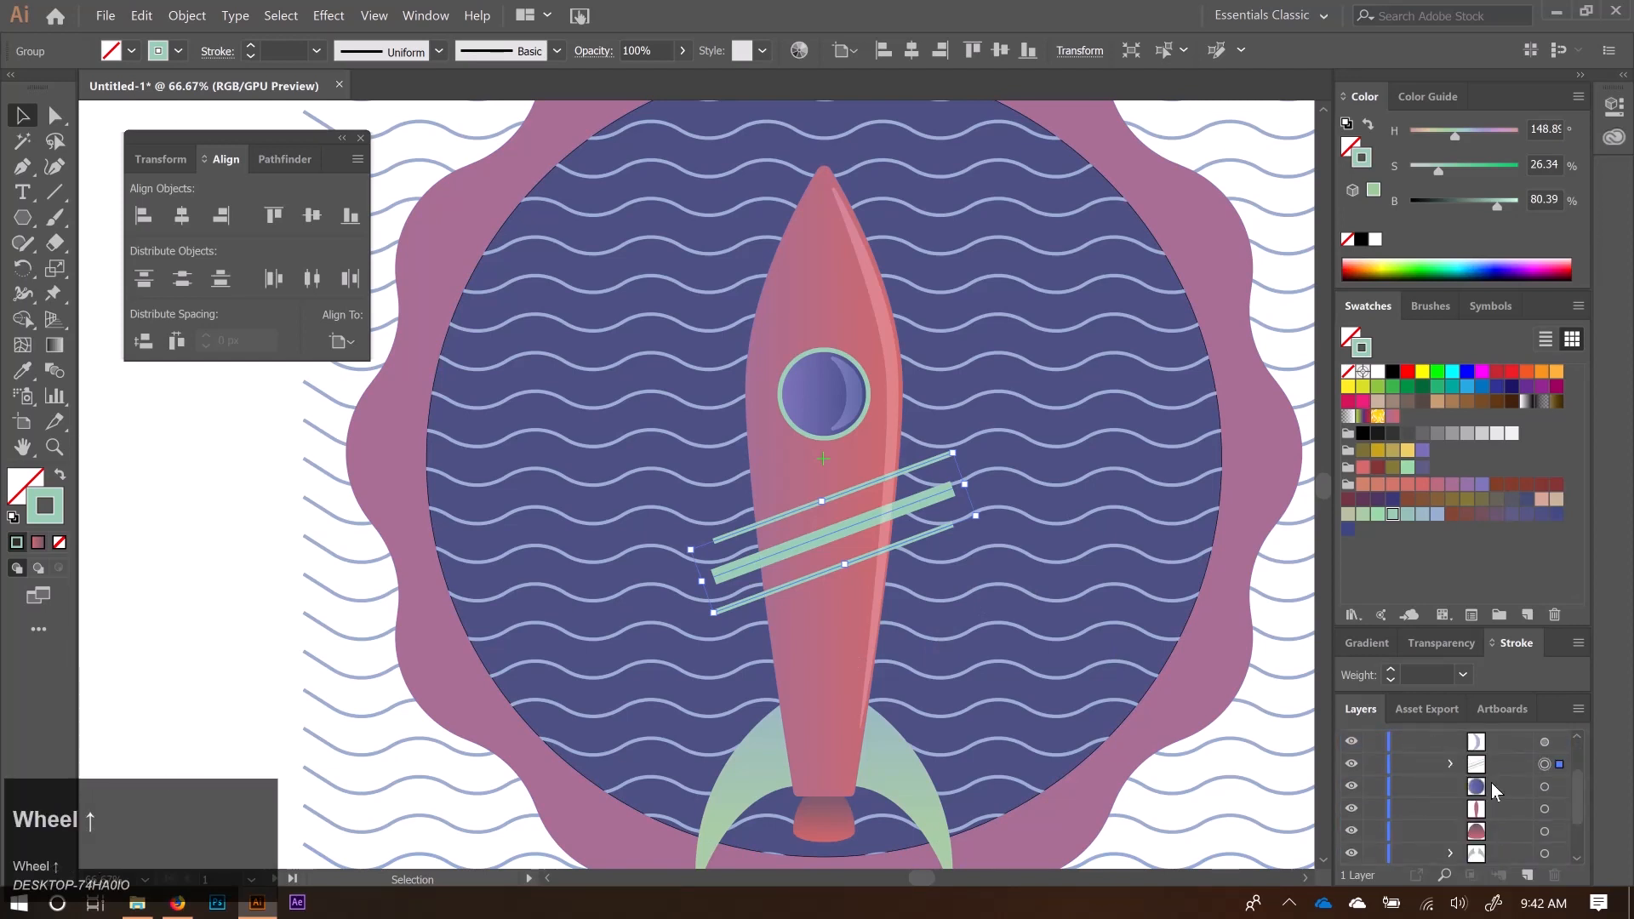
drag(1503, 764, 1491, 799)
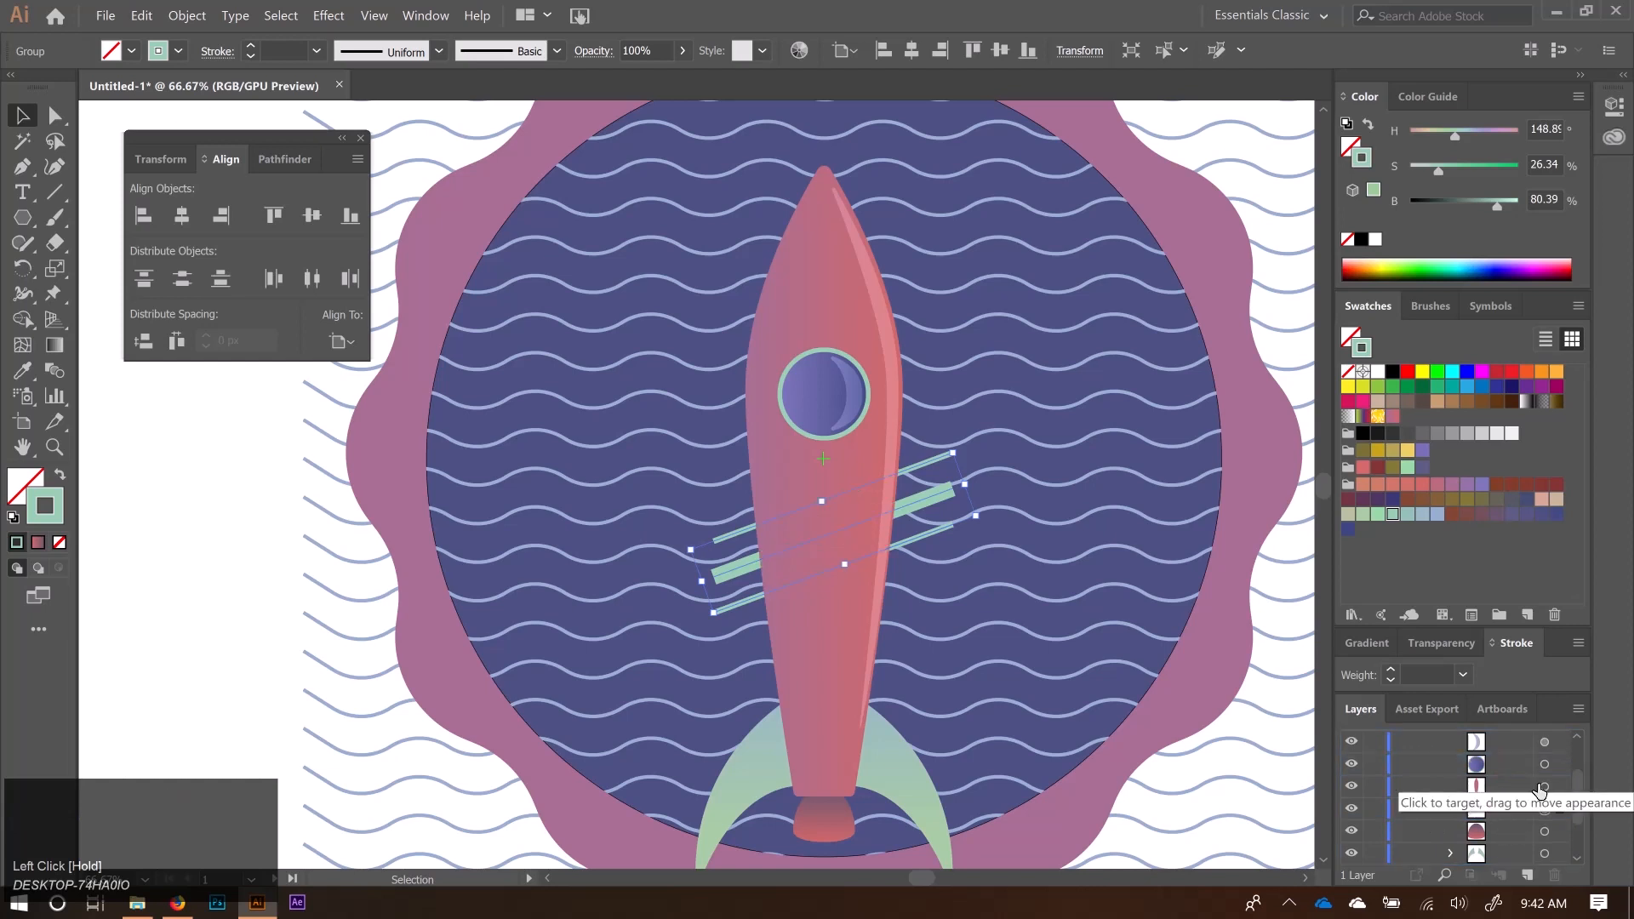
click(1509, 809)
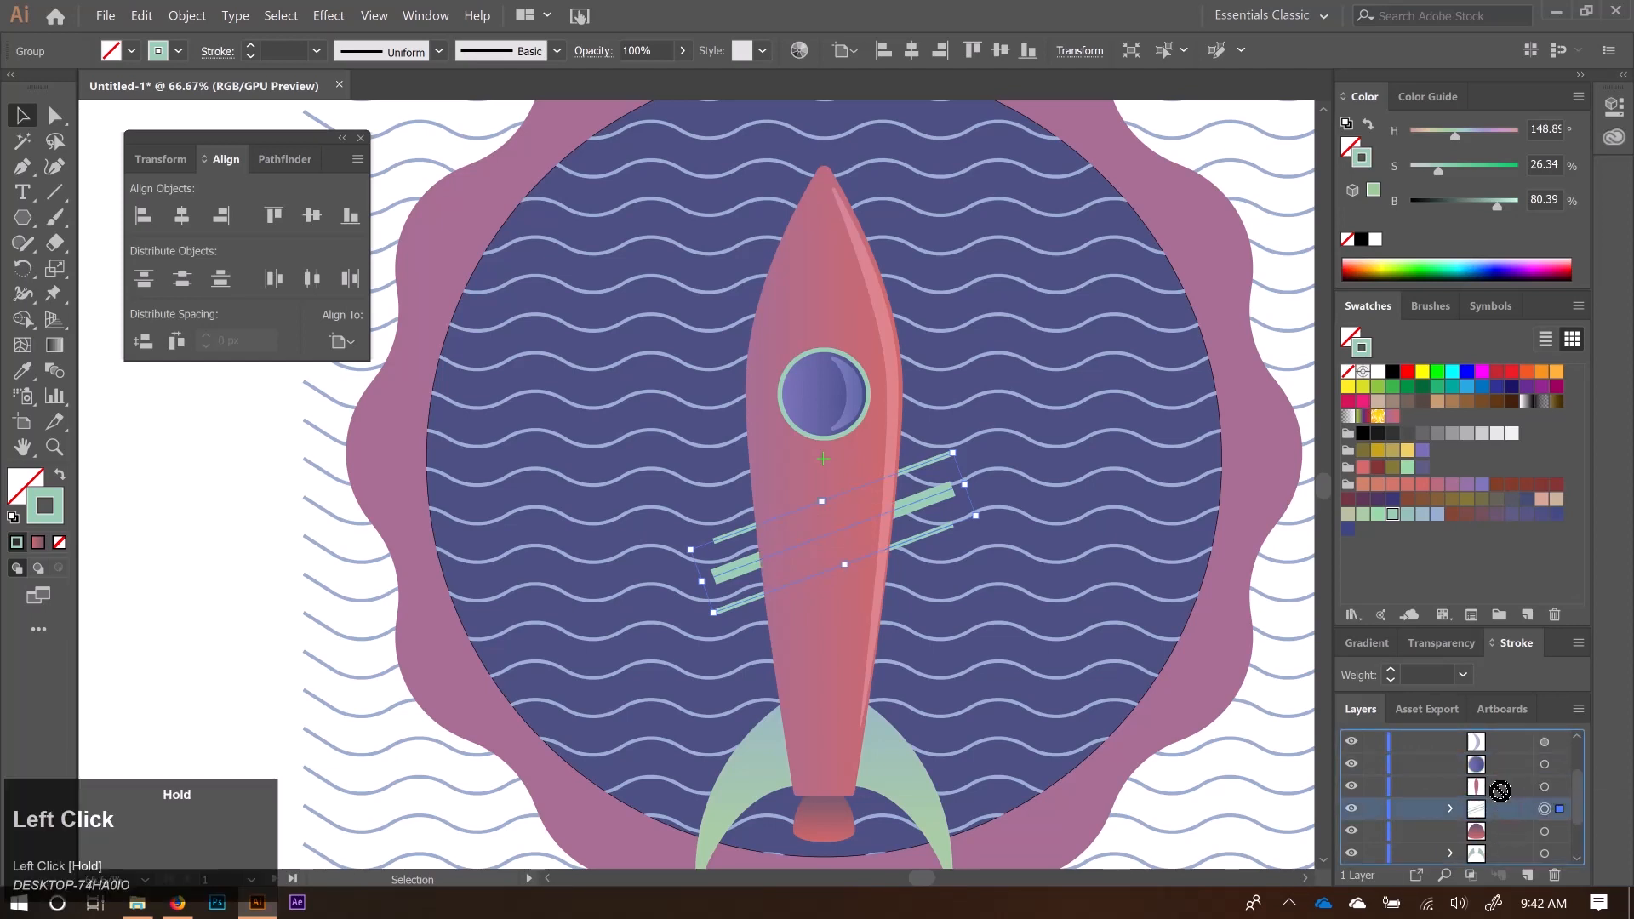
- Try clipping the stripe group with the rocket's original body path as a clipping mask, and undo it
shift+click(1545, 788)
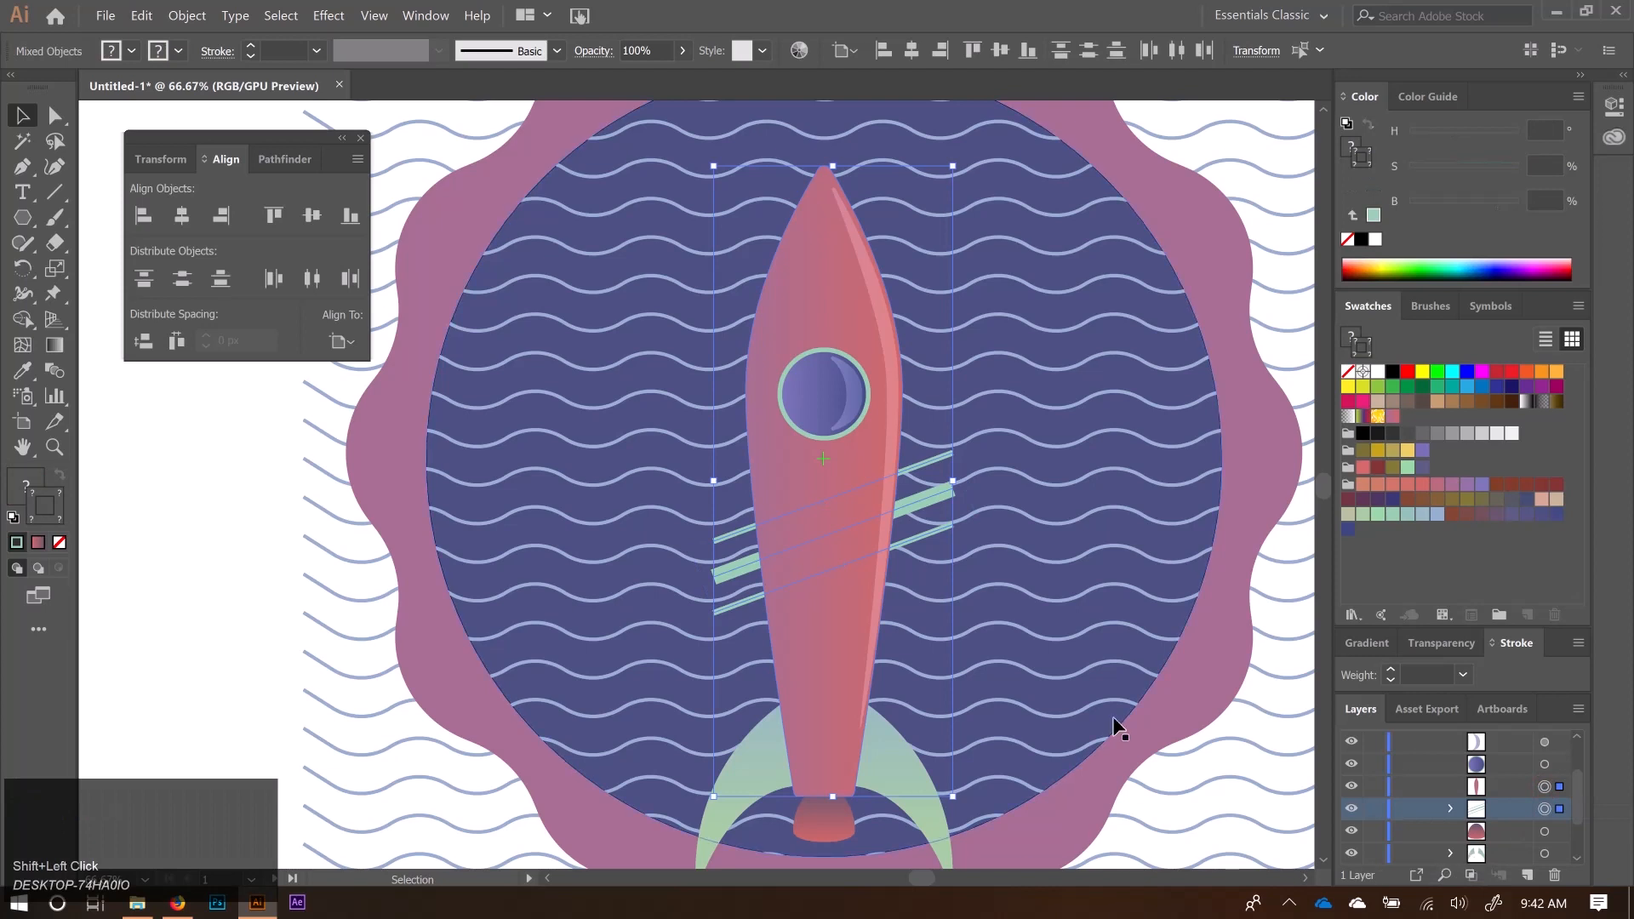
key(ctrl+7)
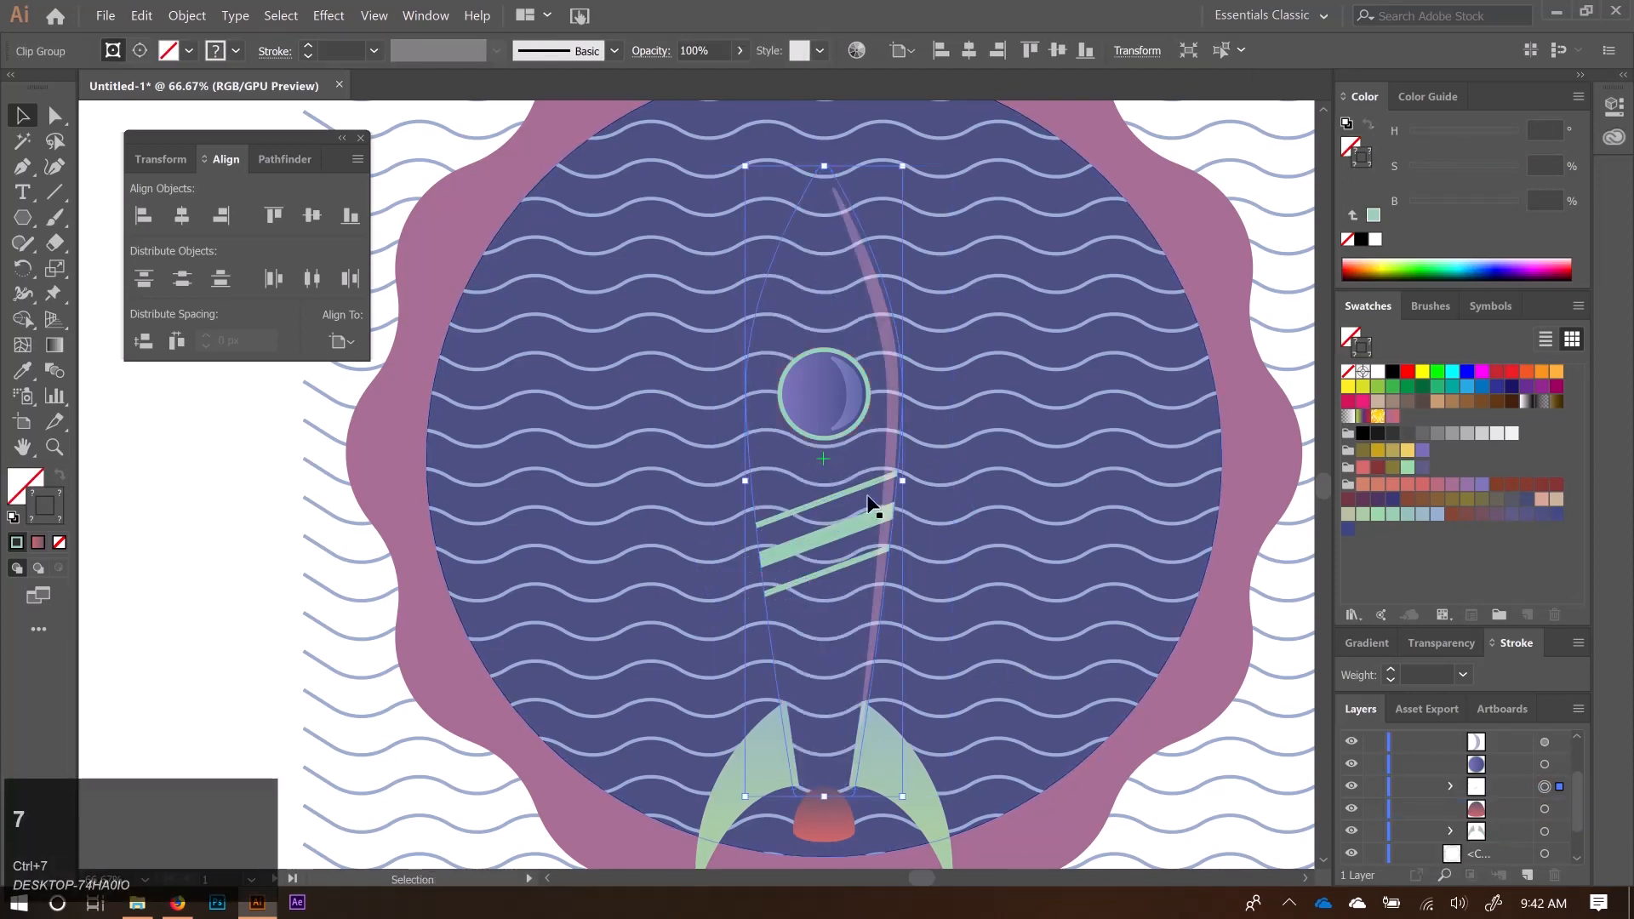
click(1448, 784)
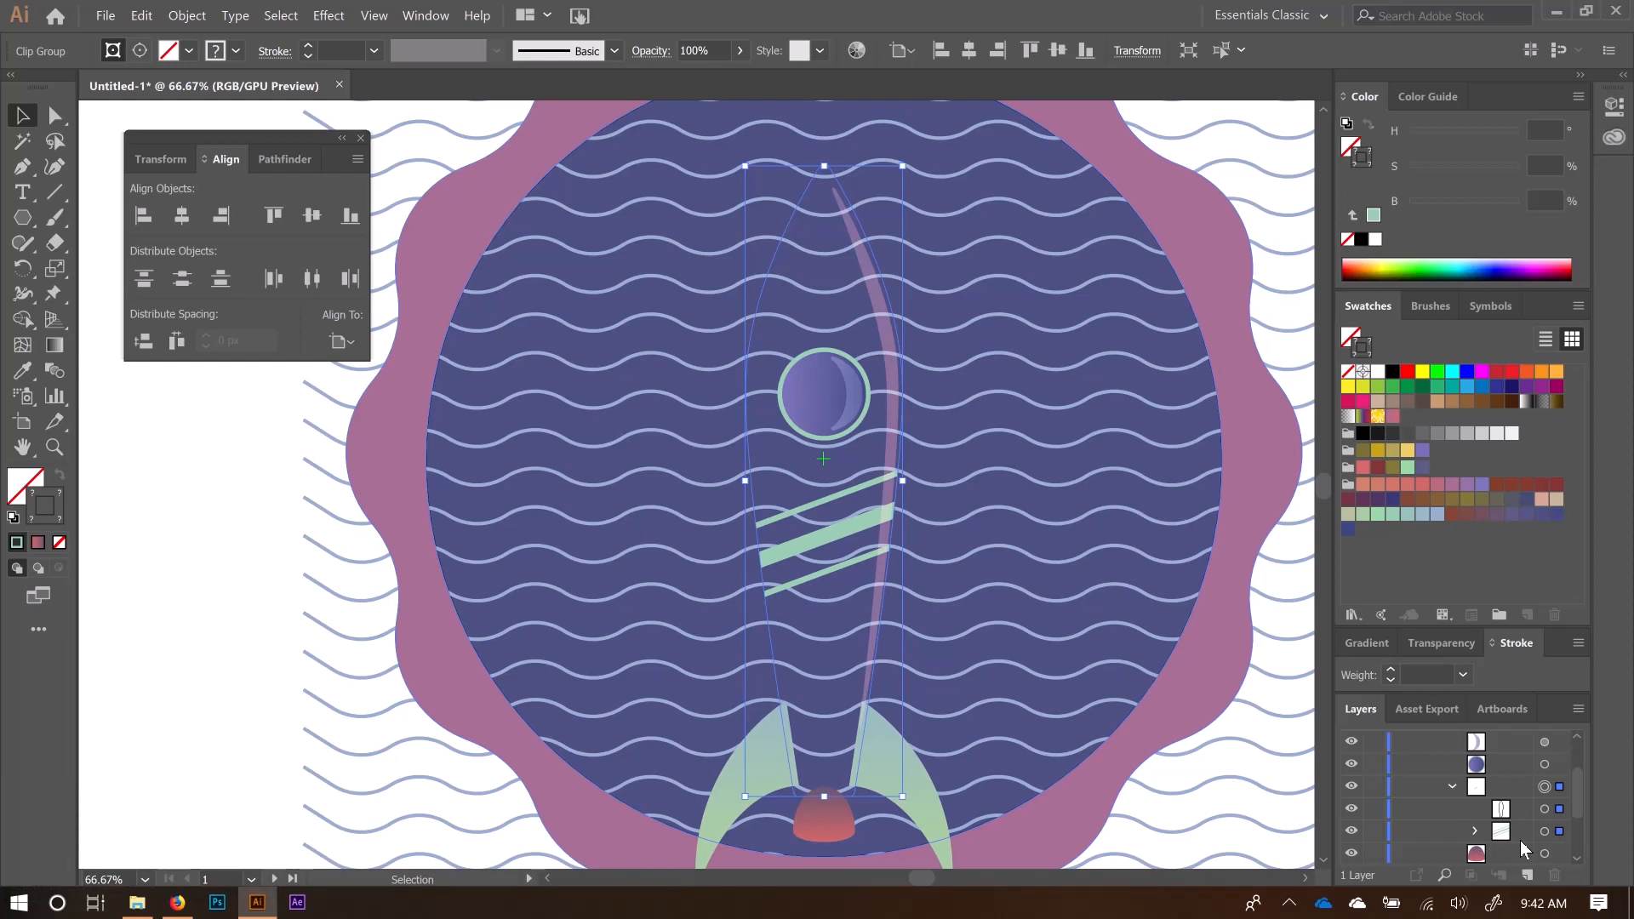
key(ctrl+z)
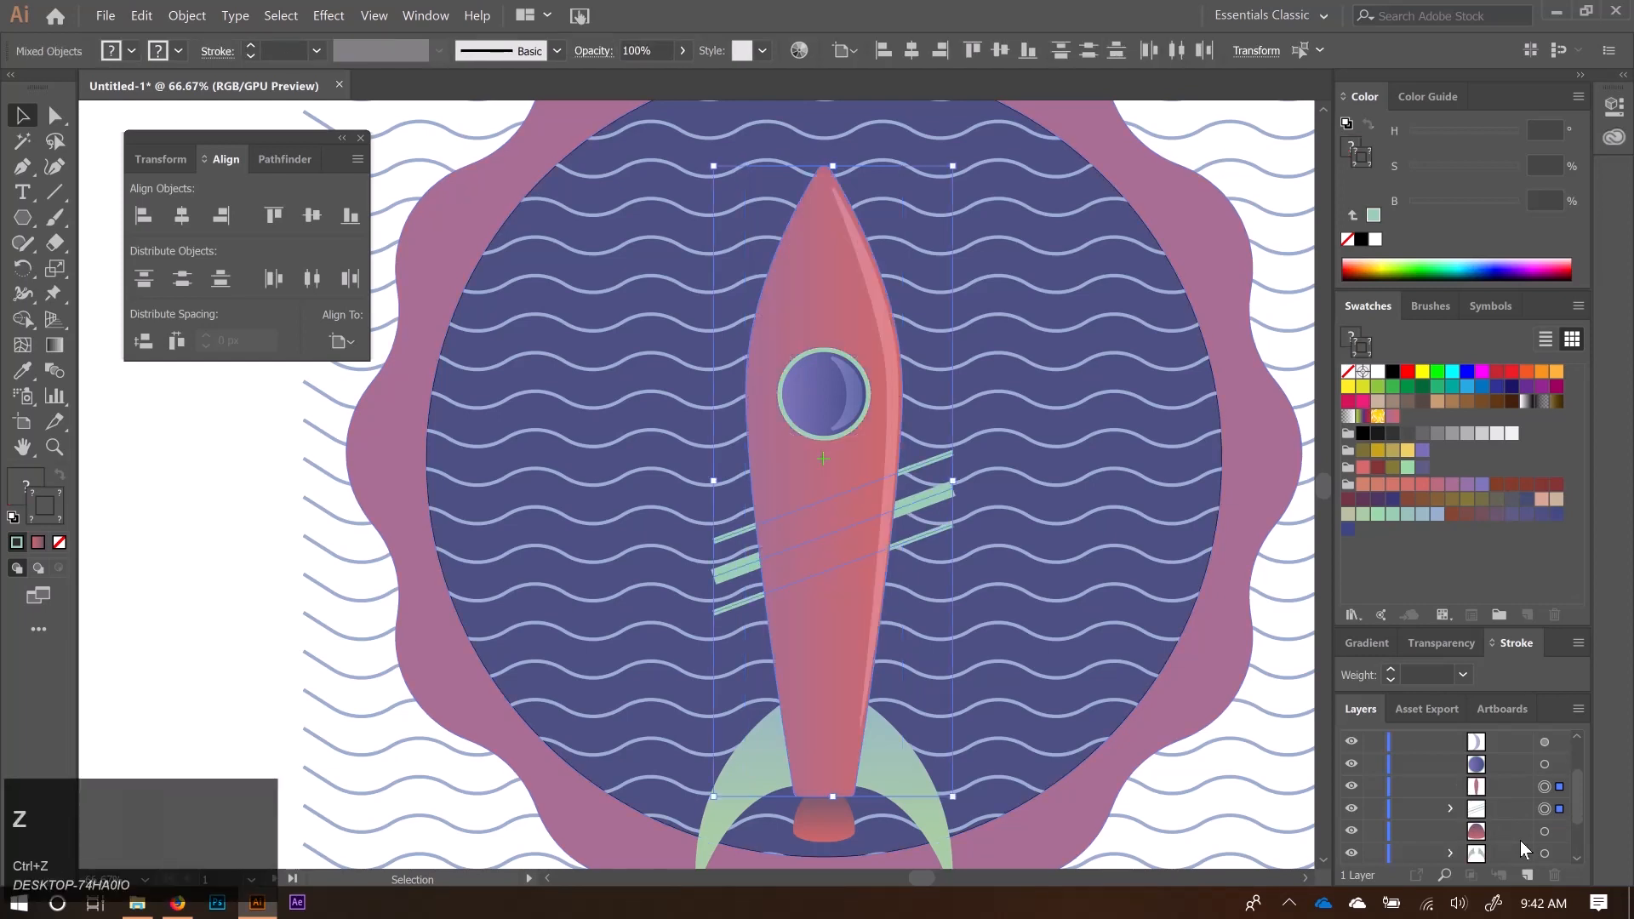
- Duplicate the rocket's body path in place in front of the original and select the lower of the two body paths above the stripes
click(1545, 786)
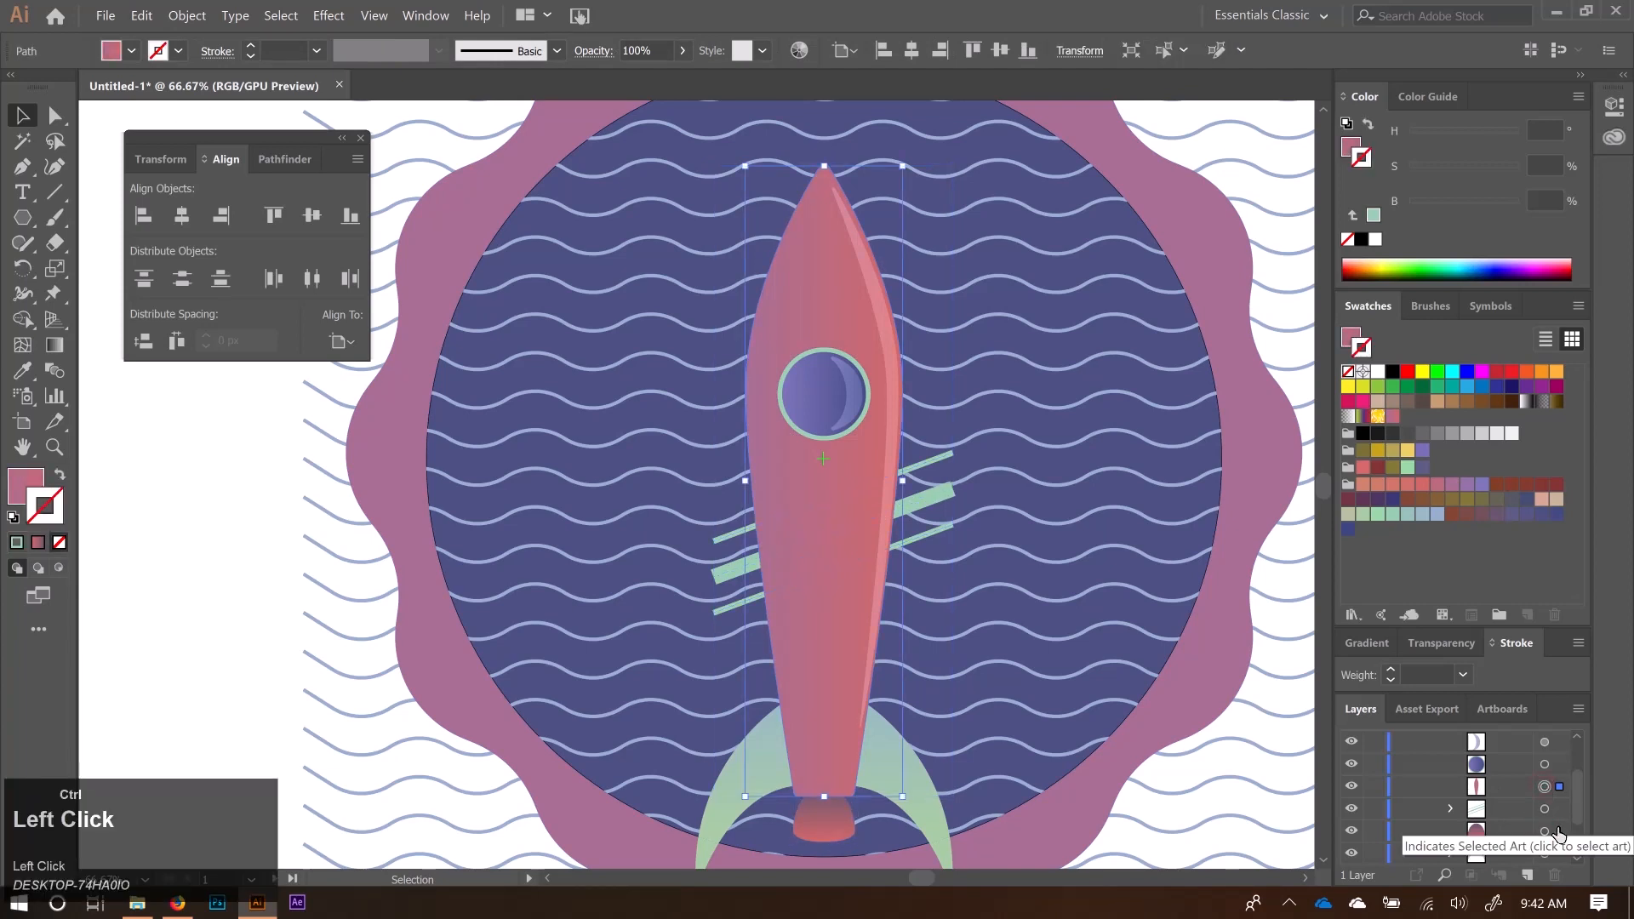
key(ctrl+c)
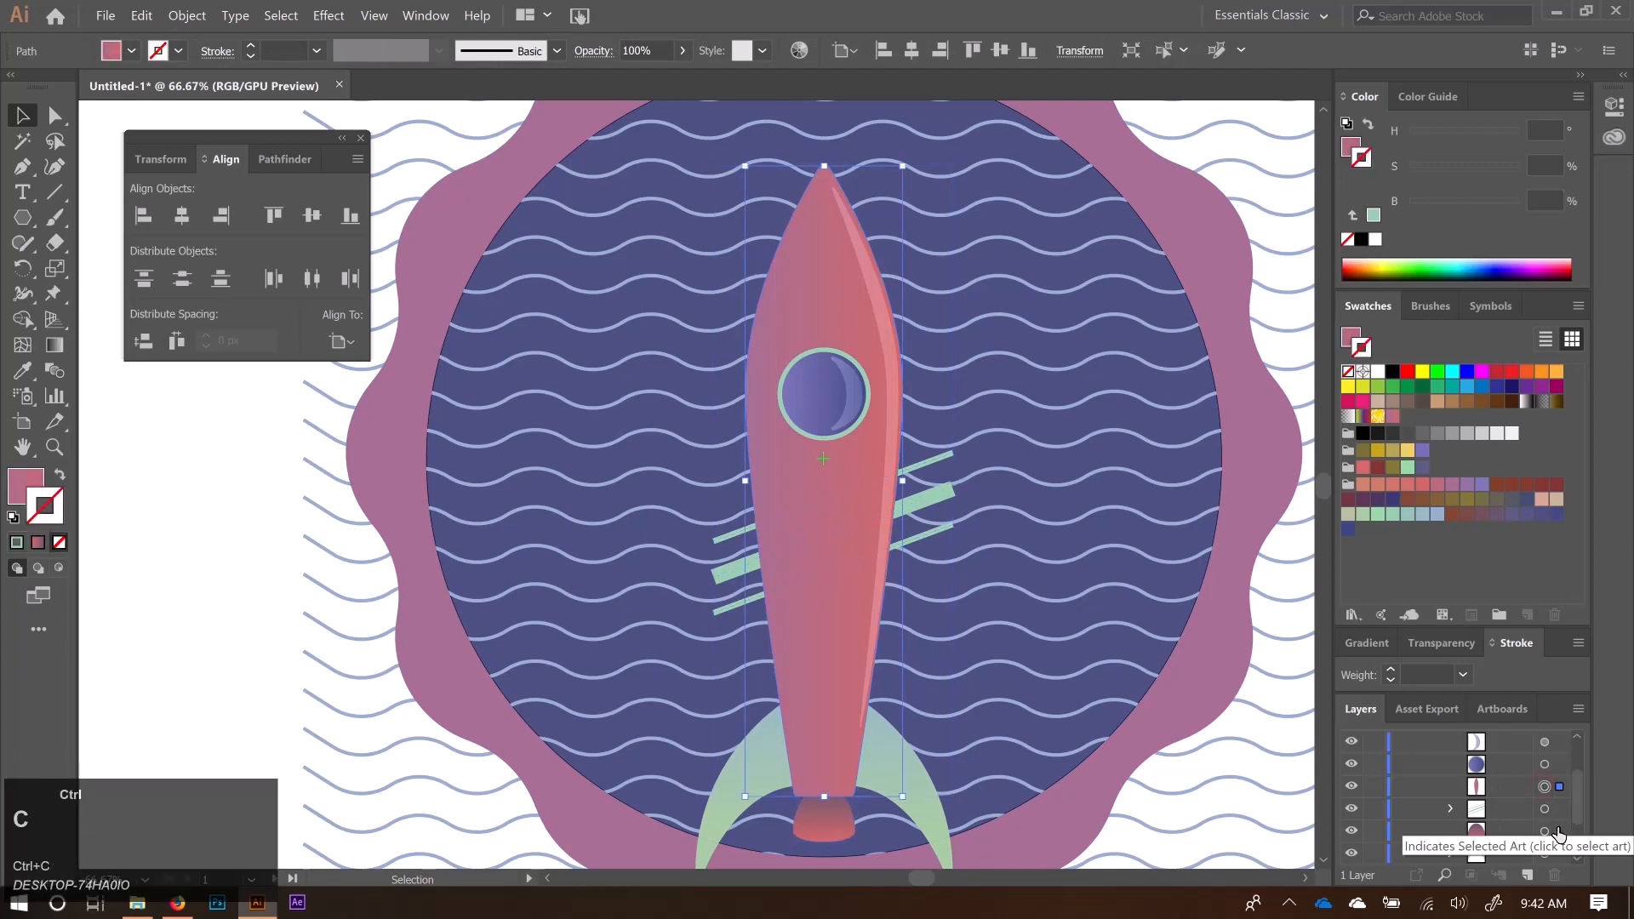
scroll(1518, 821, up, 2)
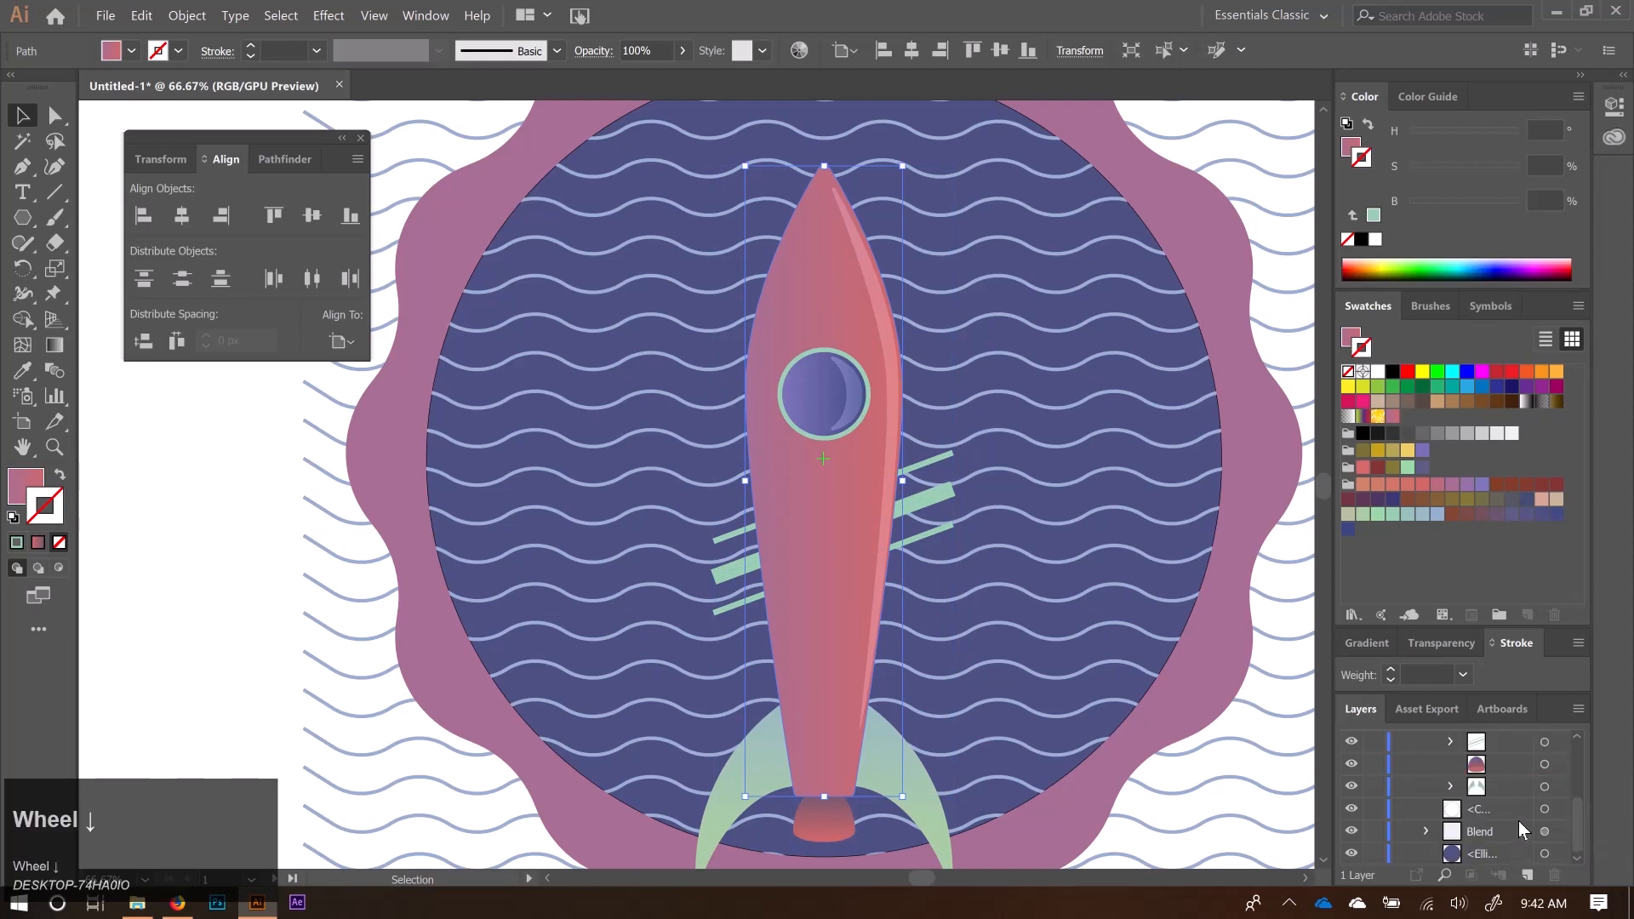
scroll(1519, 820, down, 3)
scroll(1524, 801, up, 3)
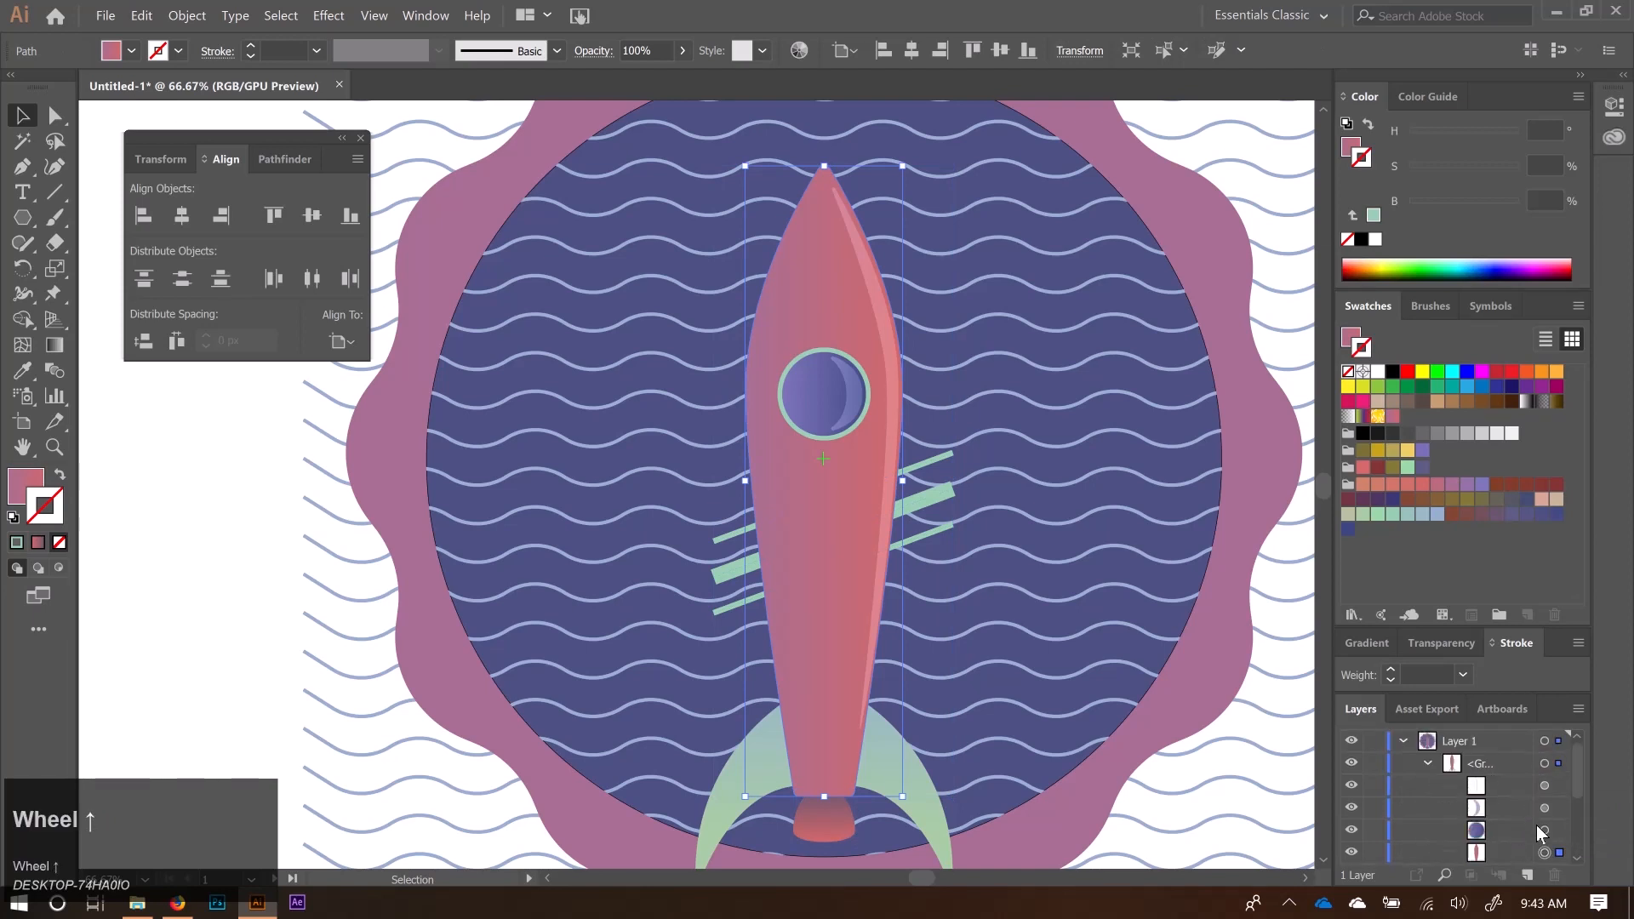
click(141, 16)
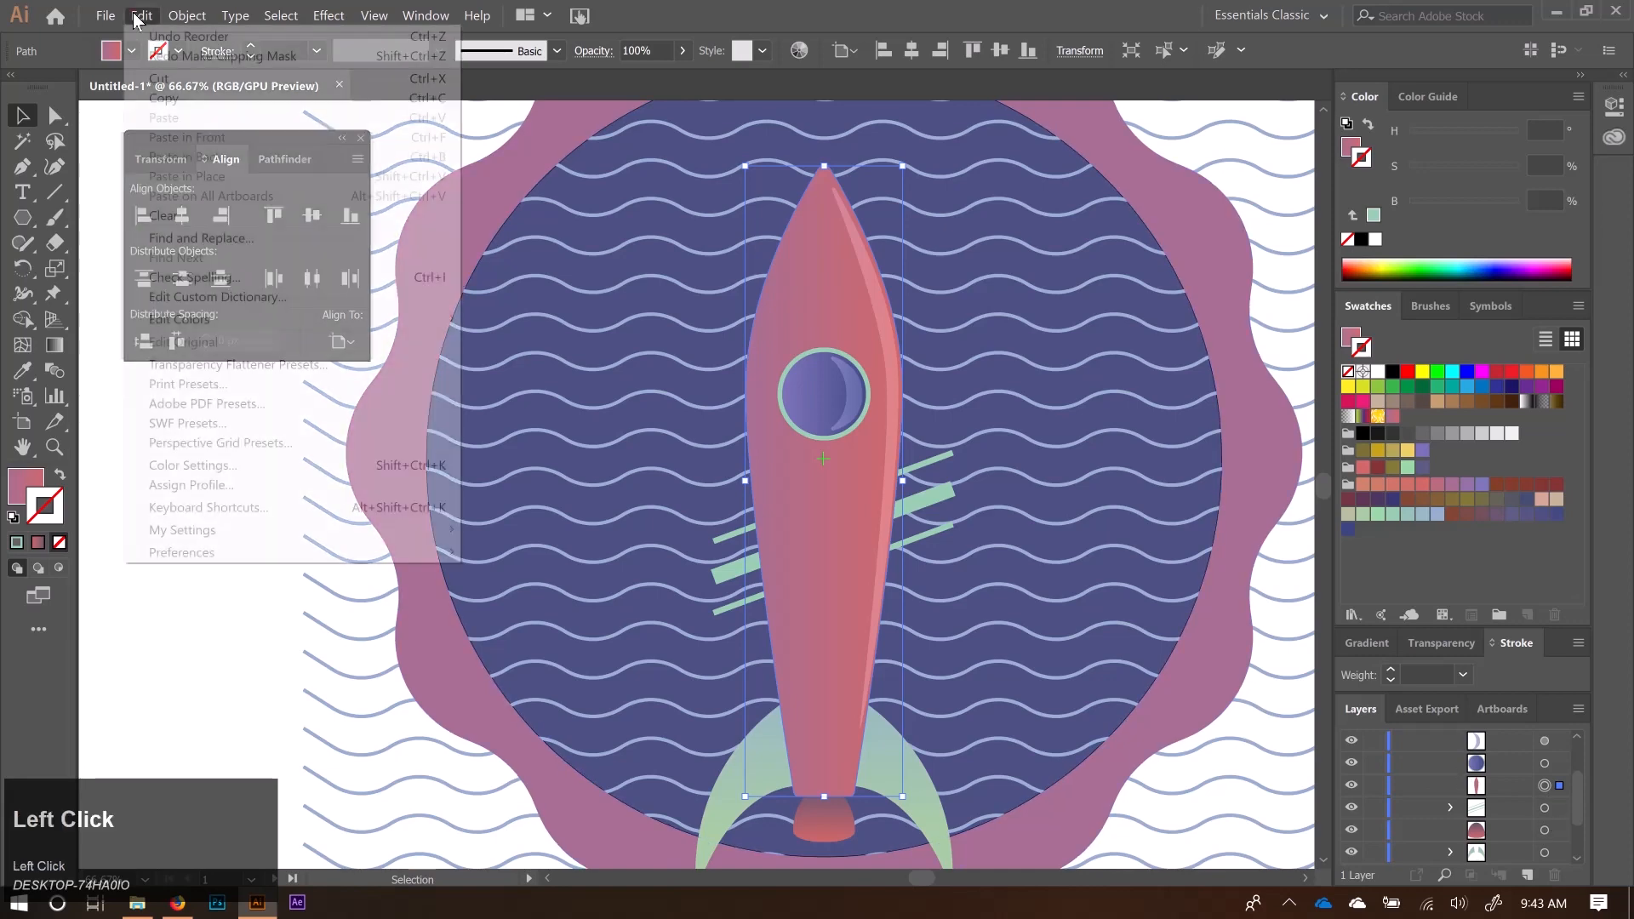
click(1515, 792)
click(1545, 808)
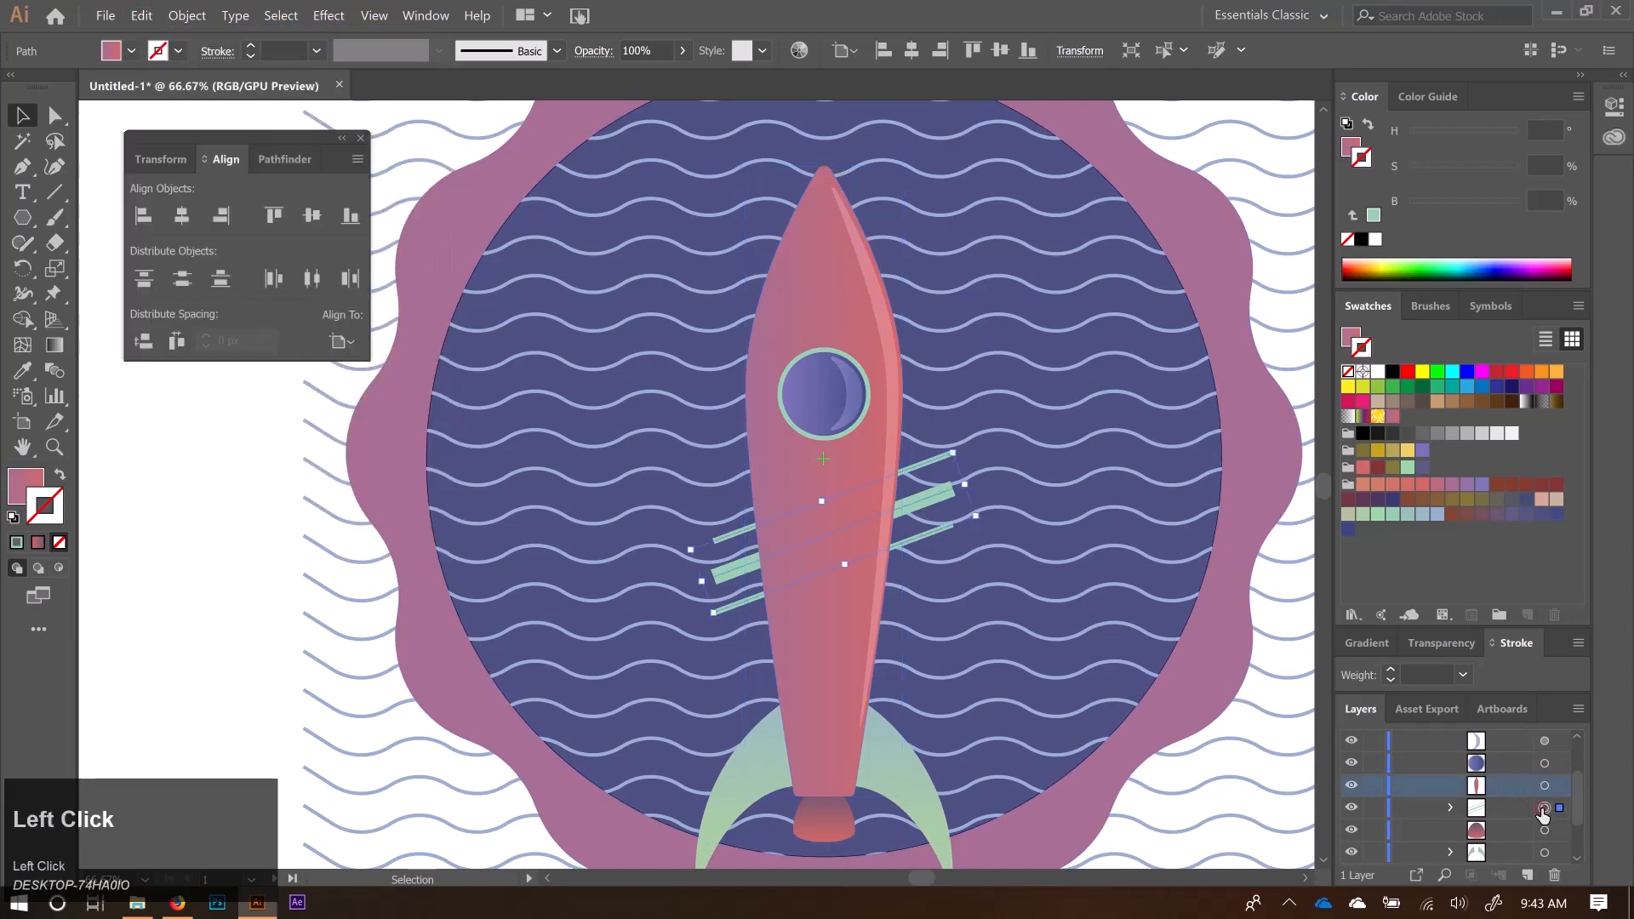
ctrl+click(881, 538)
key(ctrl+c)
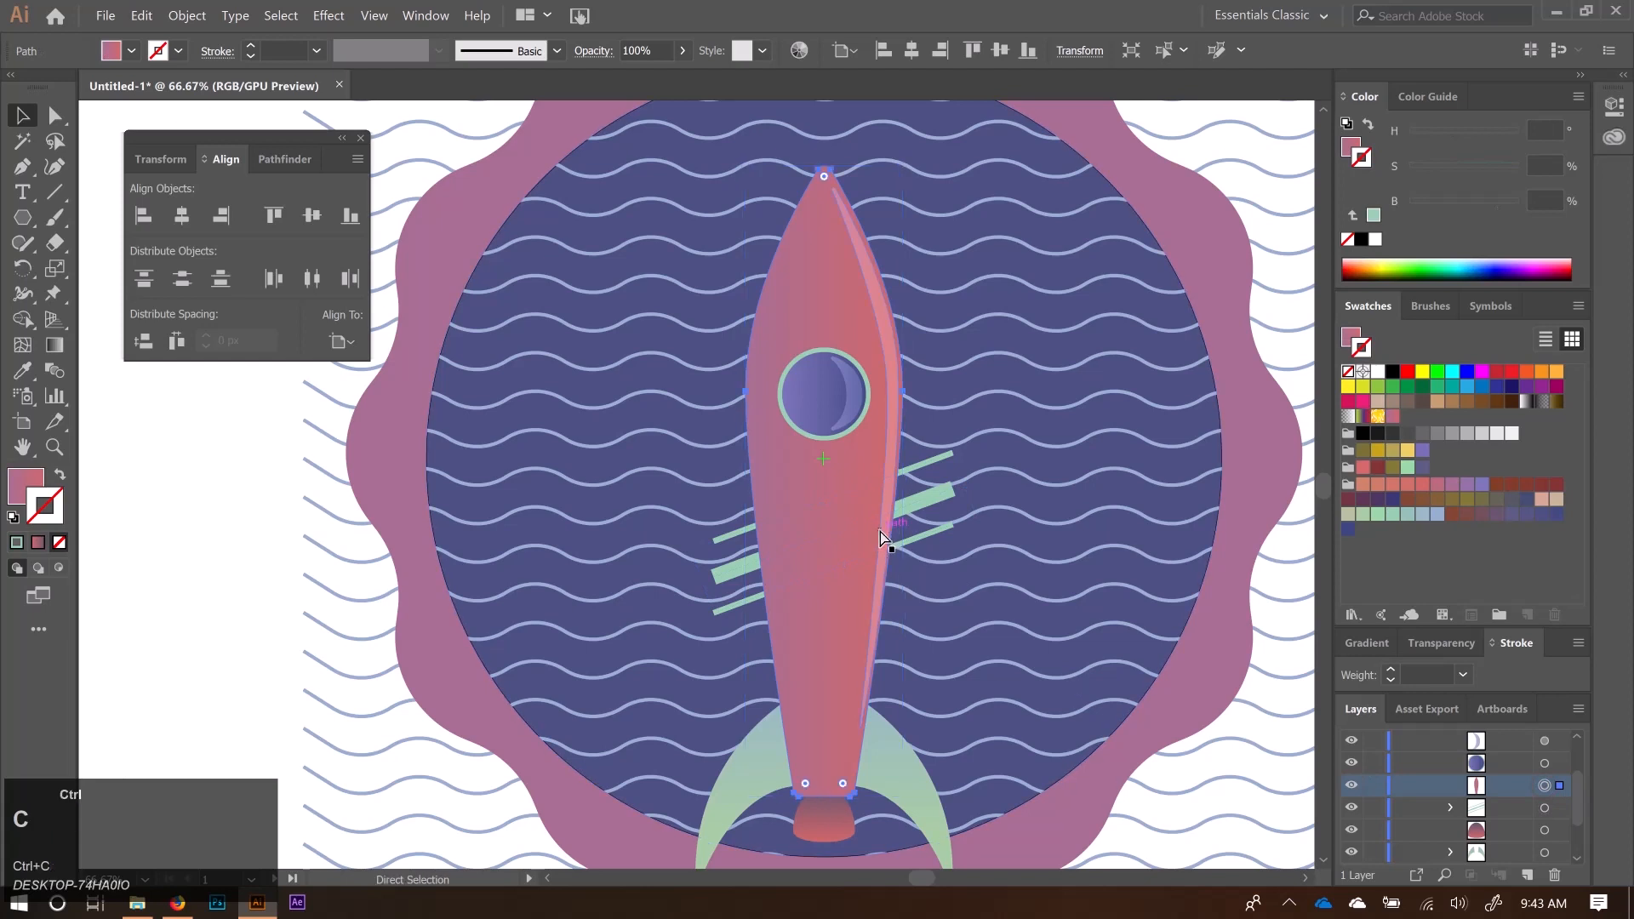
key(ctrl+f)
click(1545, 808)
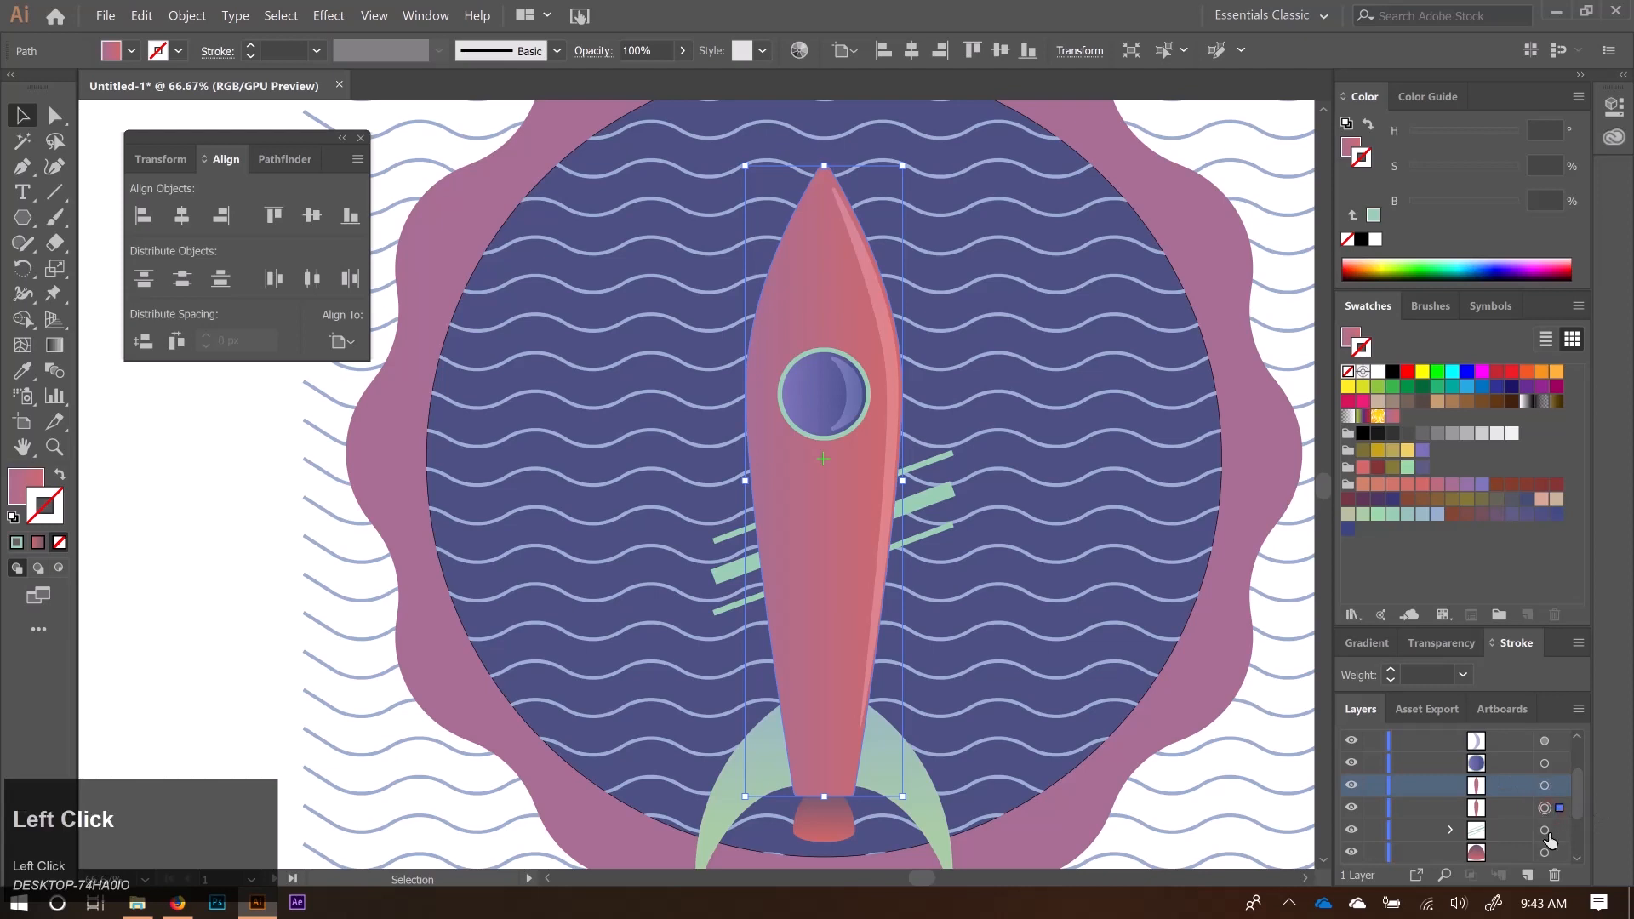
- Clip the stripe group with the lower rocket body path and move the clip group directly above the remaining body path
shift+click(1545, 831)
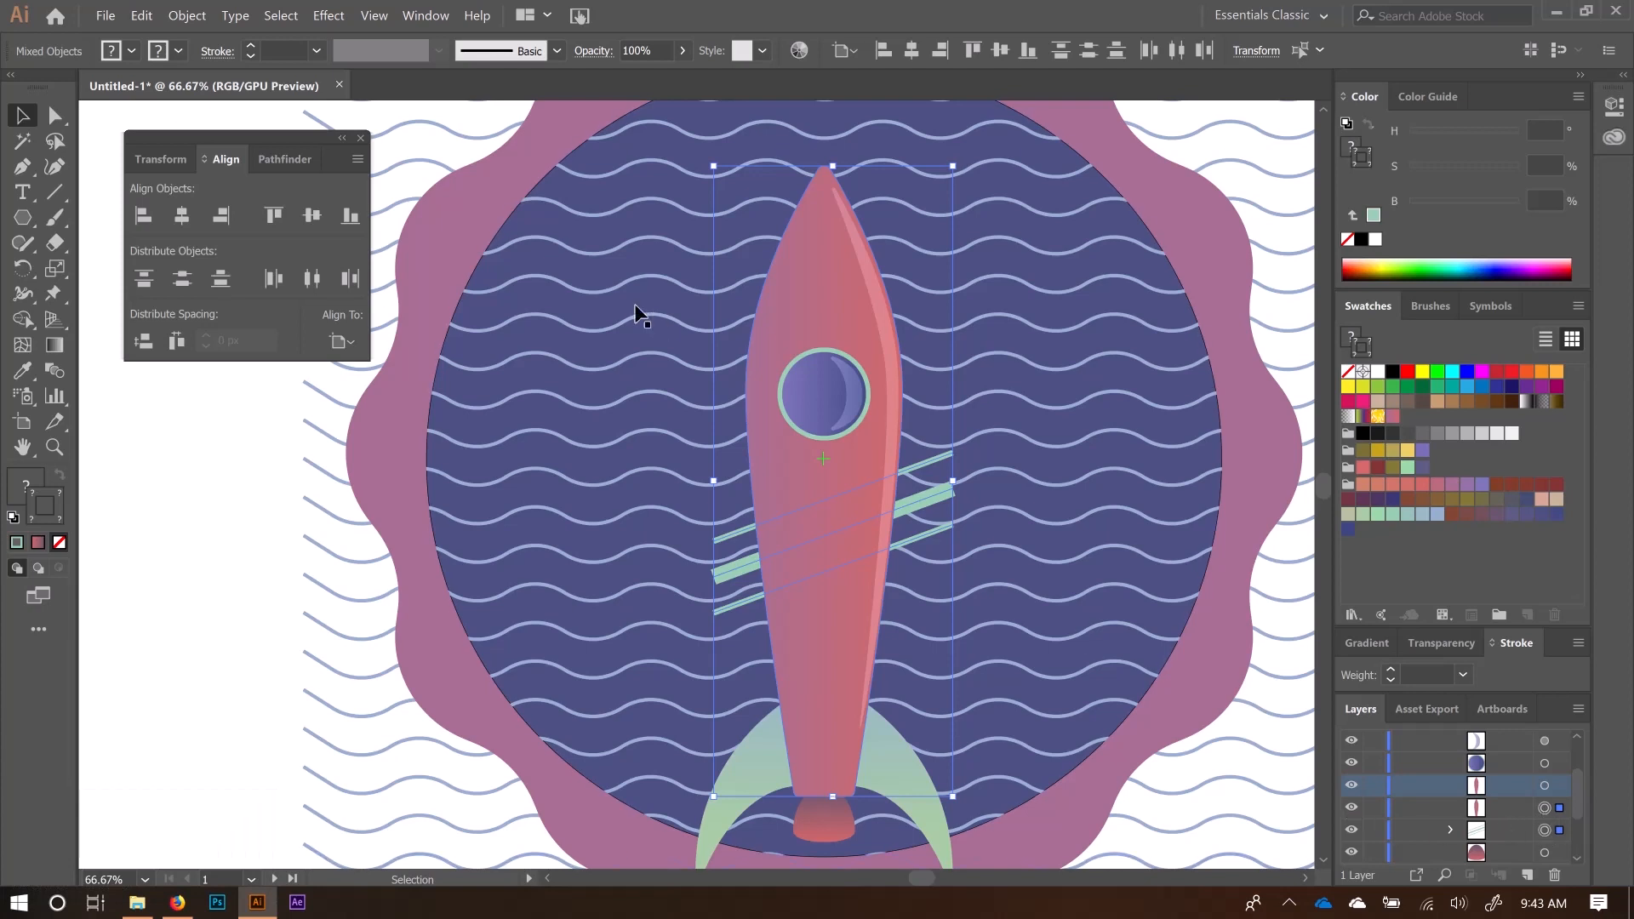
key(ctrl+7)
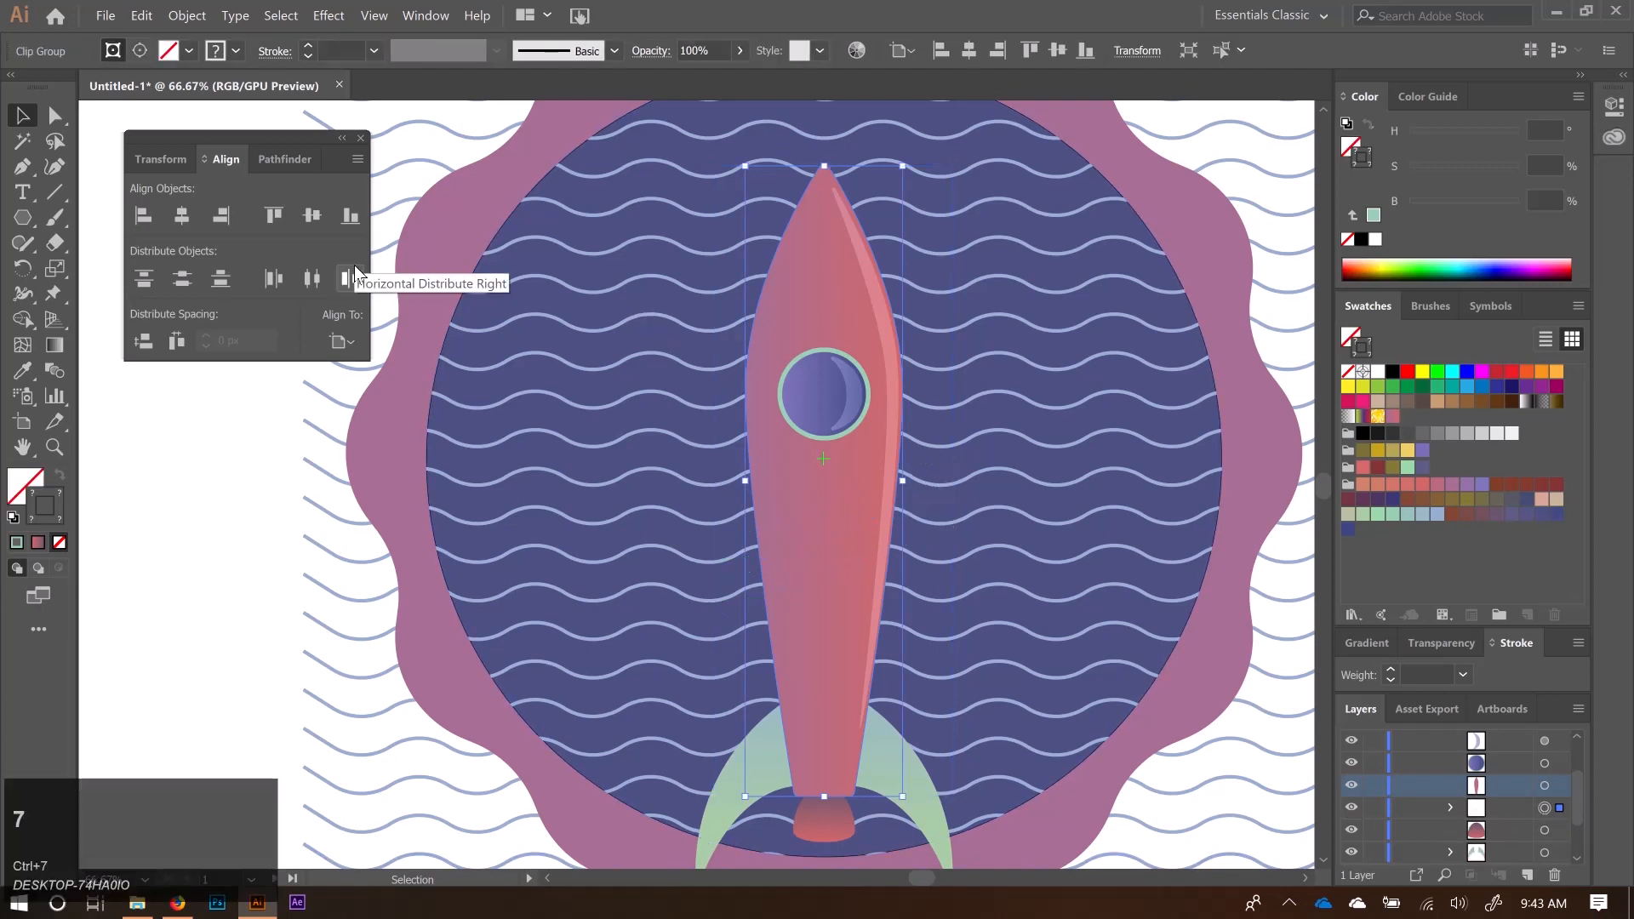
drag(1500, 809, 1506, 784)
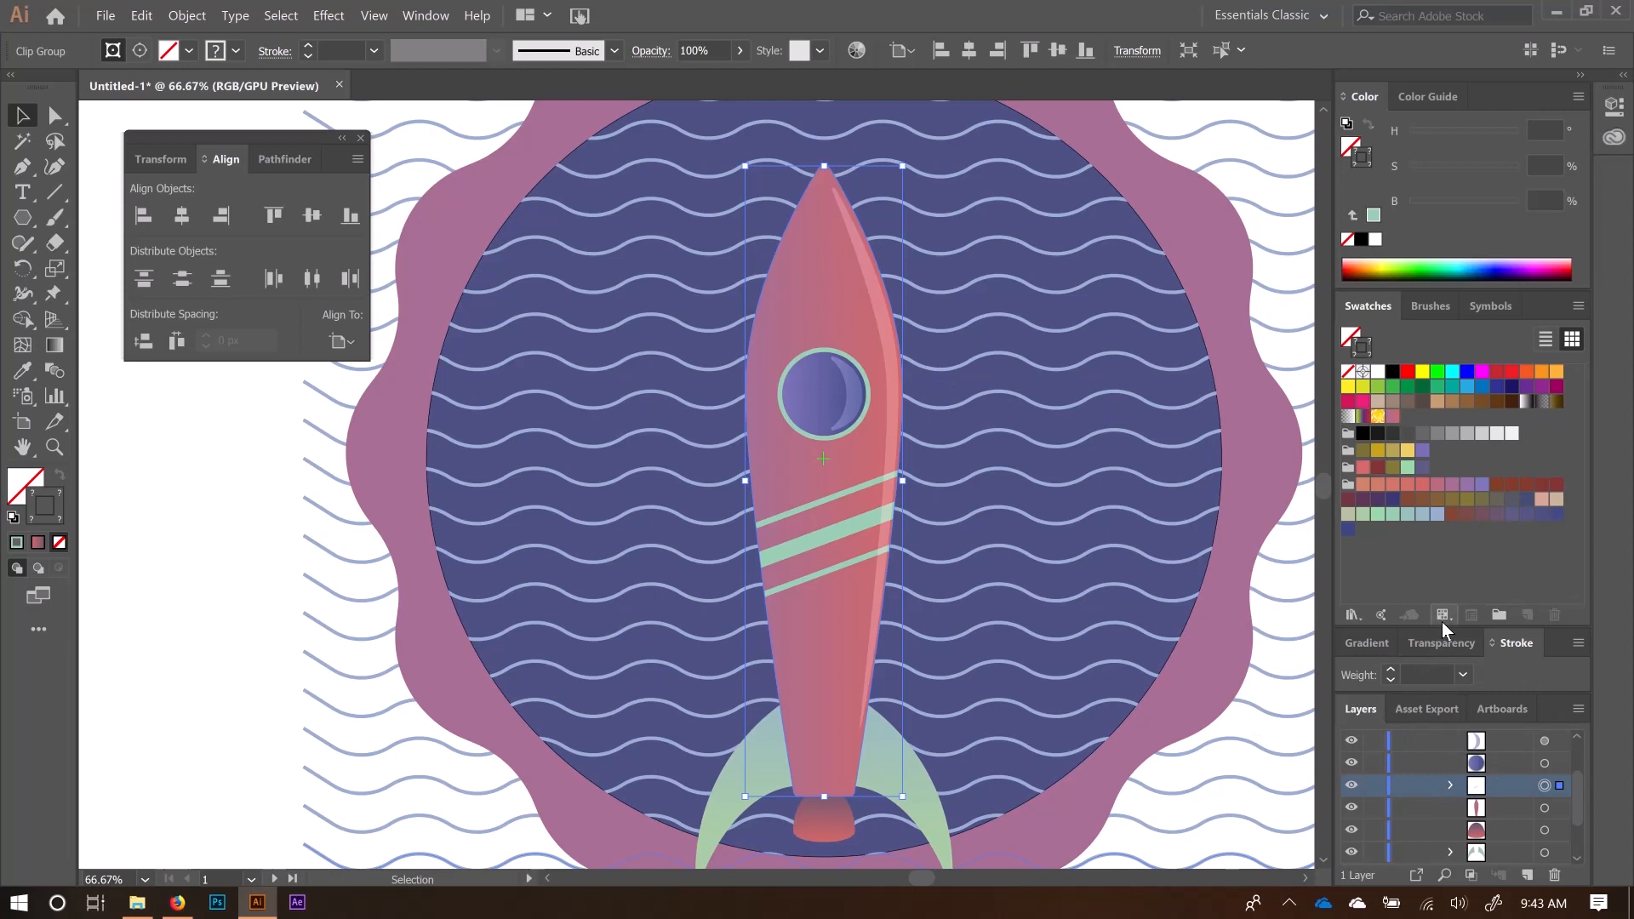
- Enlarge the layer list and collapse the rocket group and Layer 1
drag(1442, 628, 1418, 309)
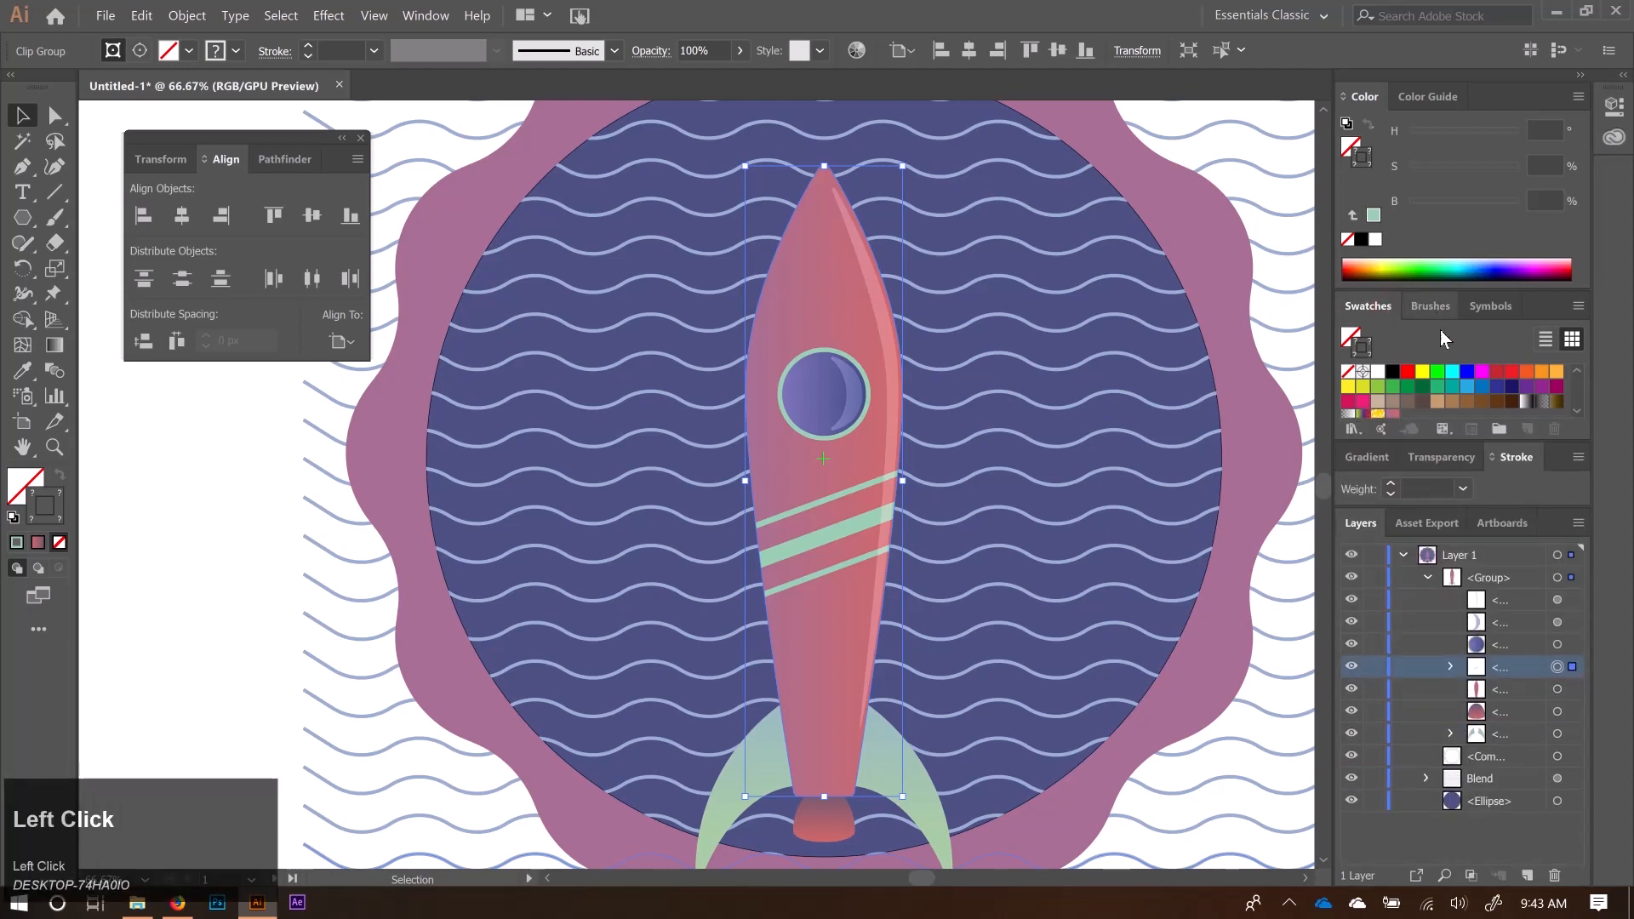
click(1429, 578)
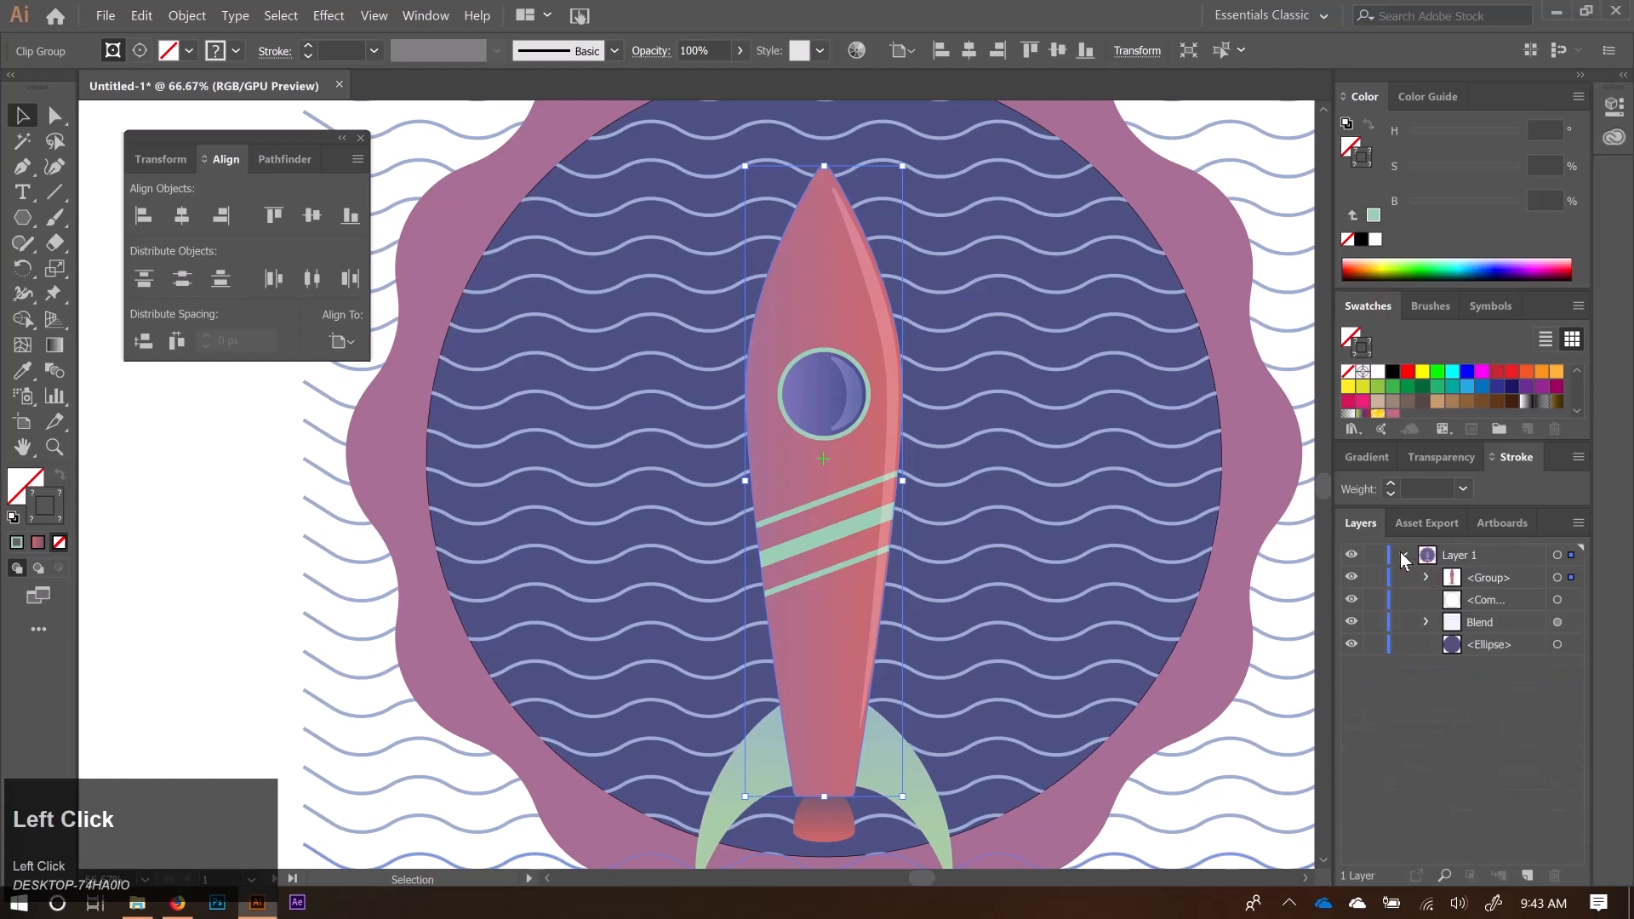
click(1404, 557)
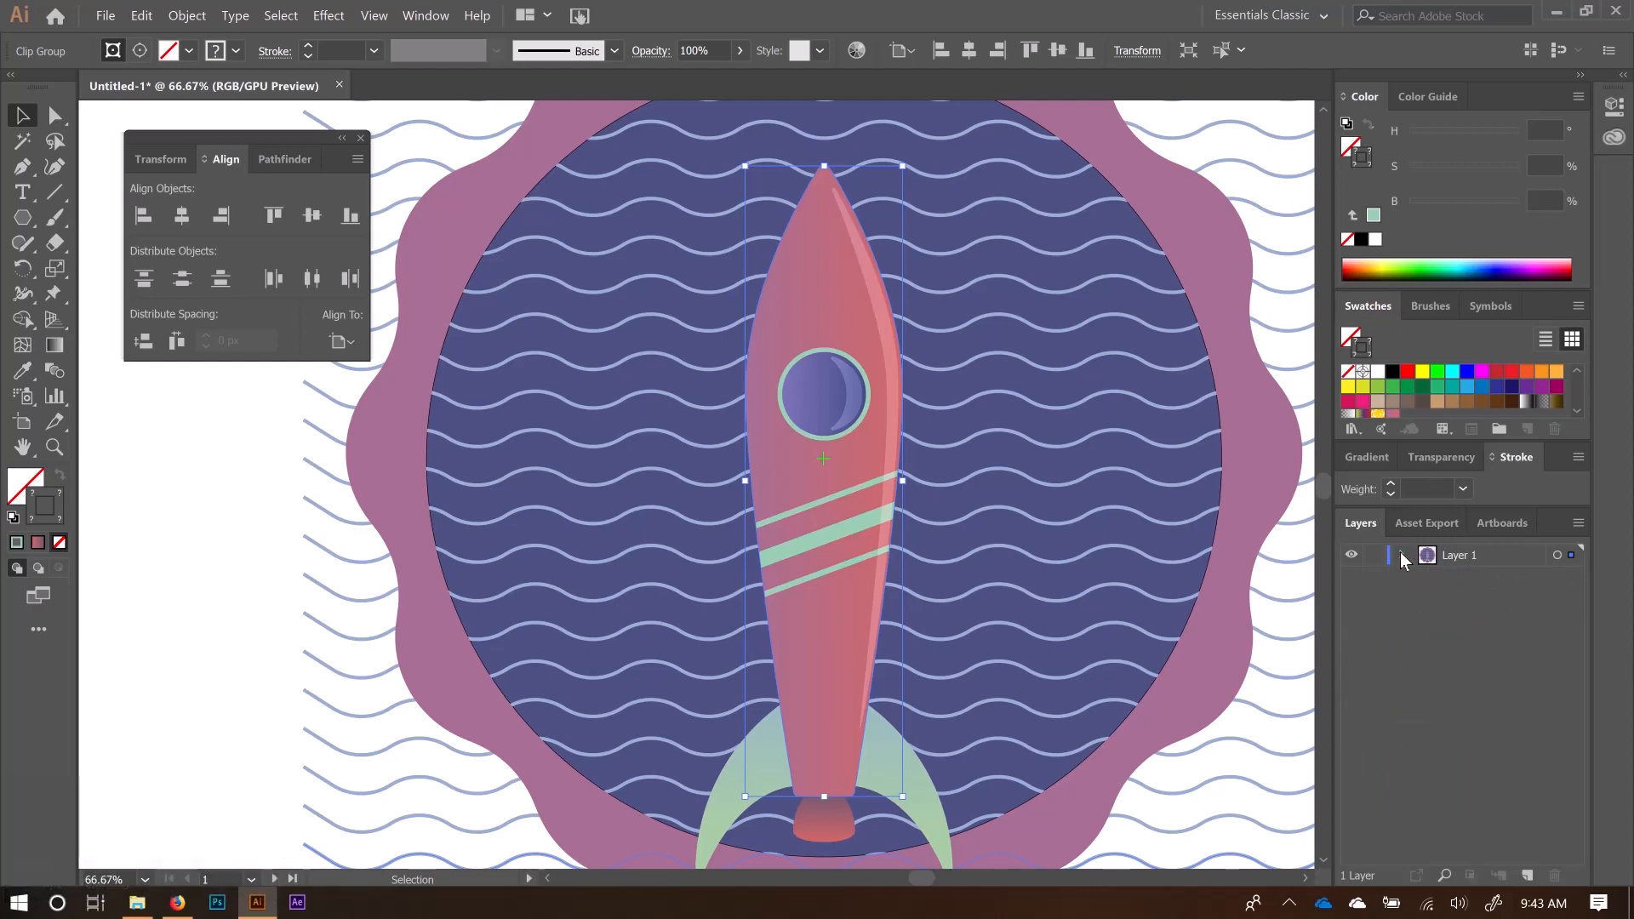
click(1402, 554)
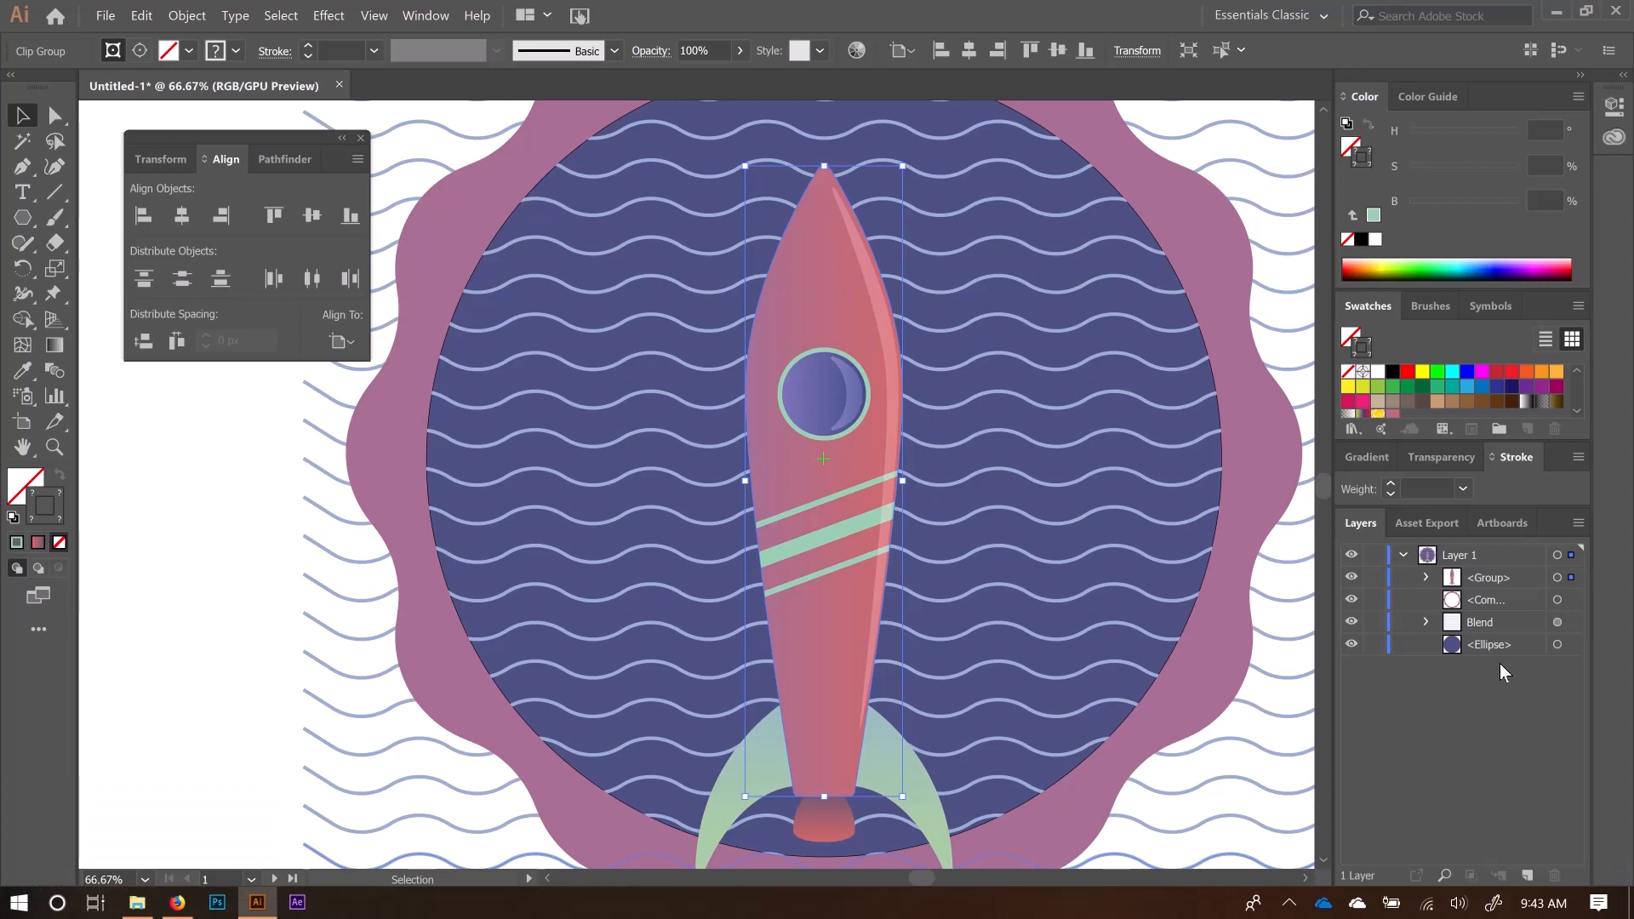
click(1405, 557)
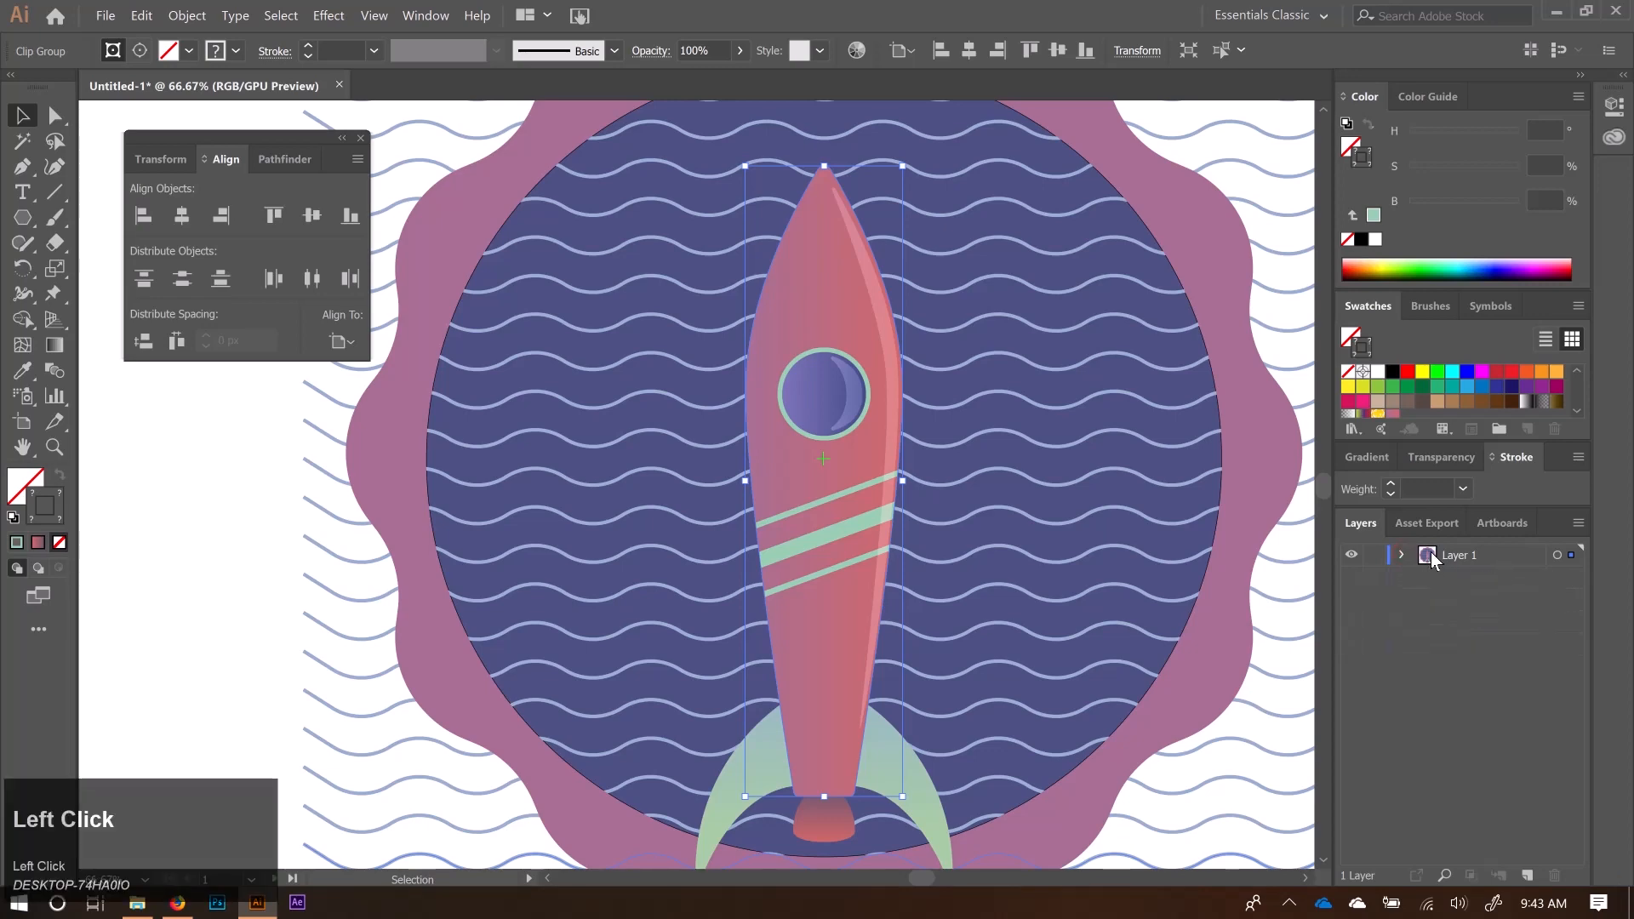
- Examine the objects in Layer 1 by selecting the rocket group, border, wave blend and background circle individually
alt+scroll(1030, 554, down, 2)
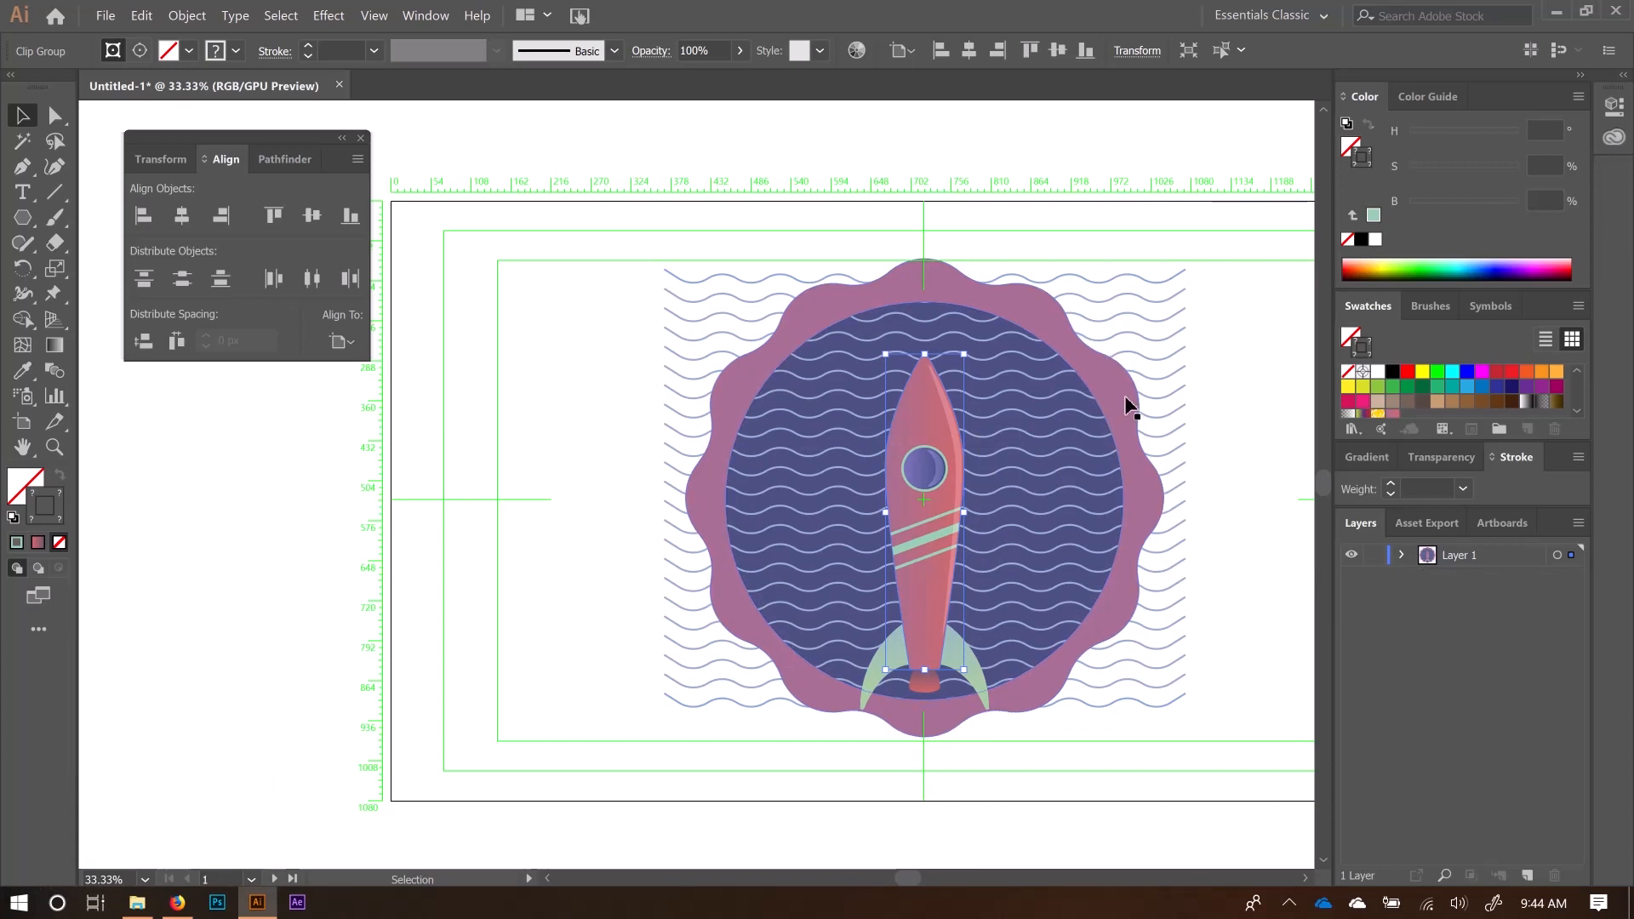
click(1141, 340)
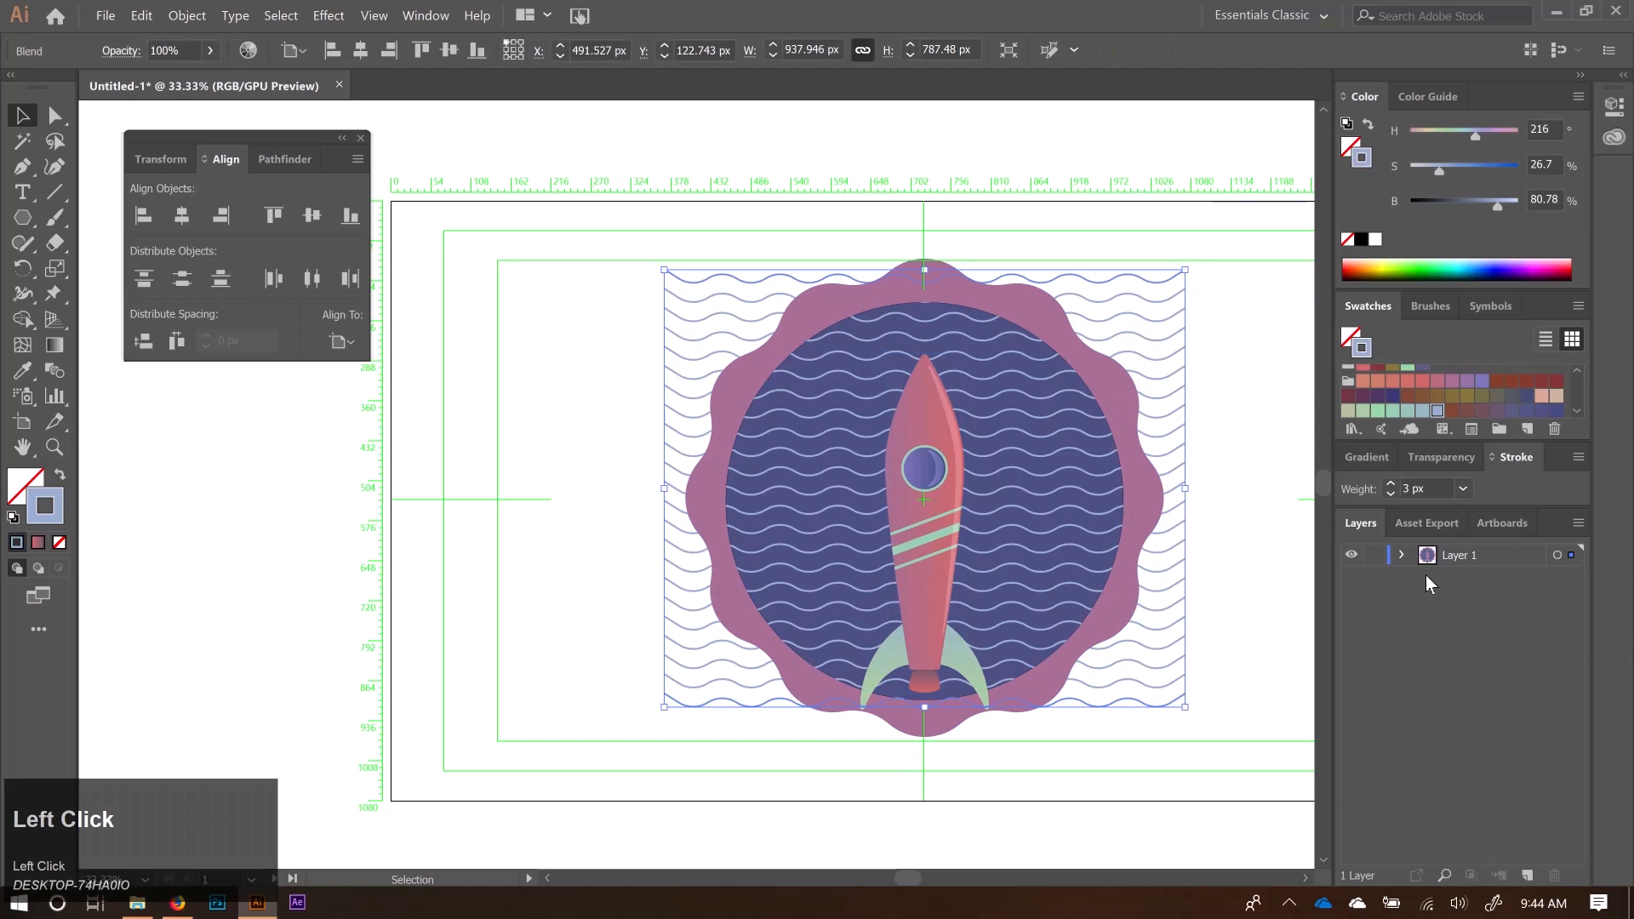
click(1403, 554)
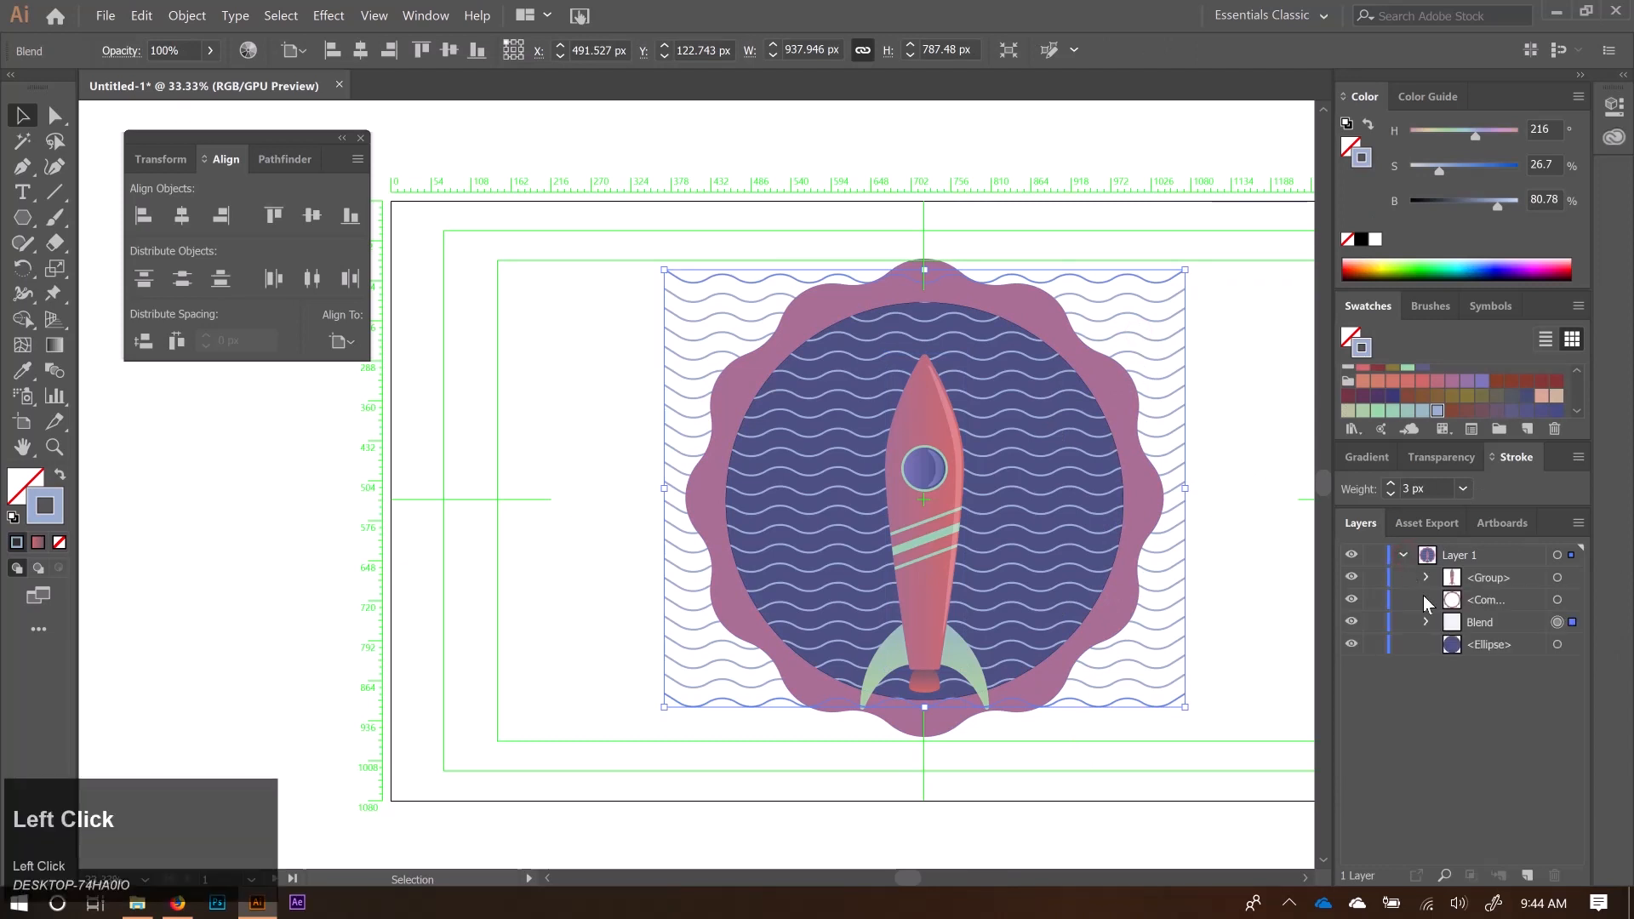
click(1557, 578)
click(1558, 600)
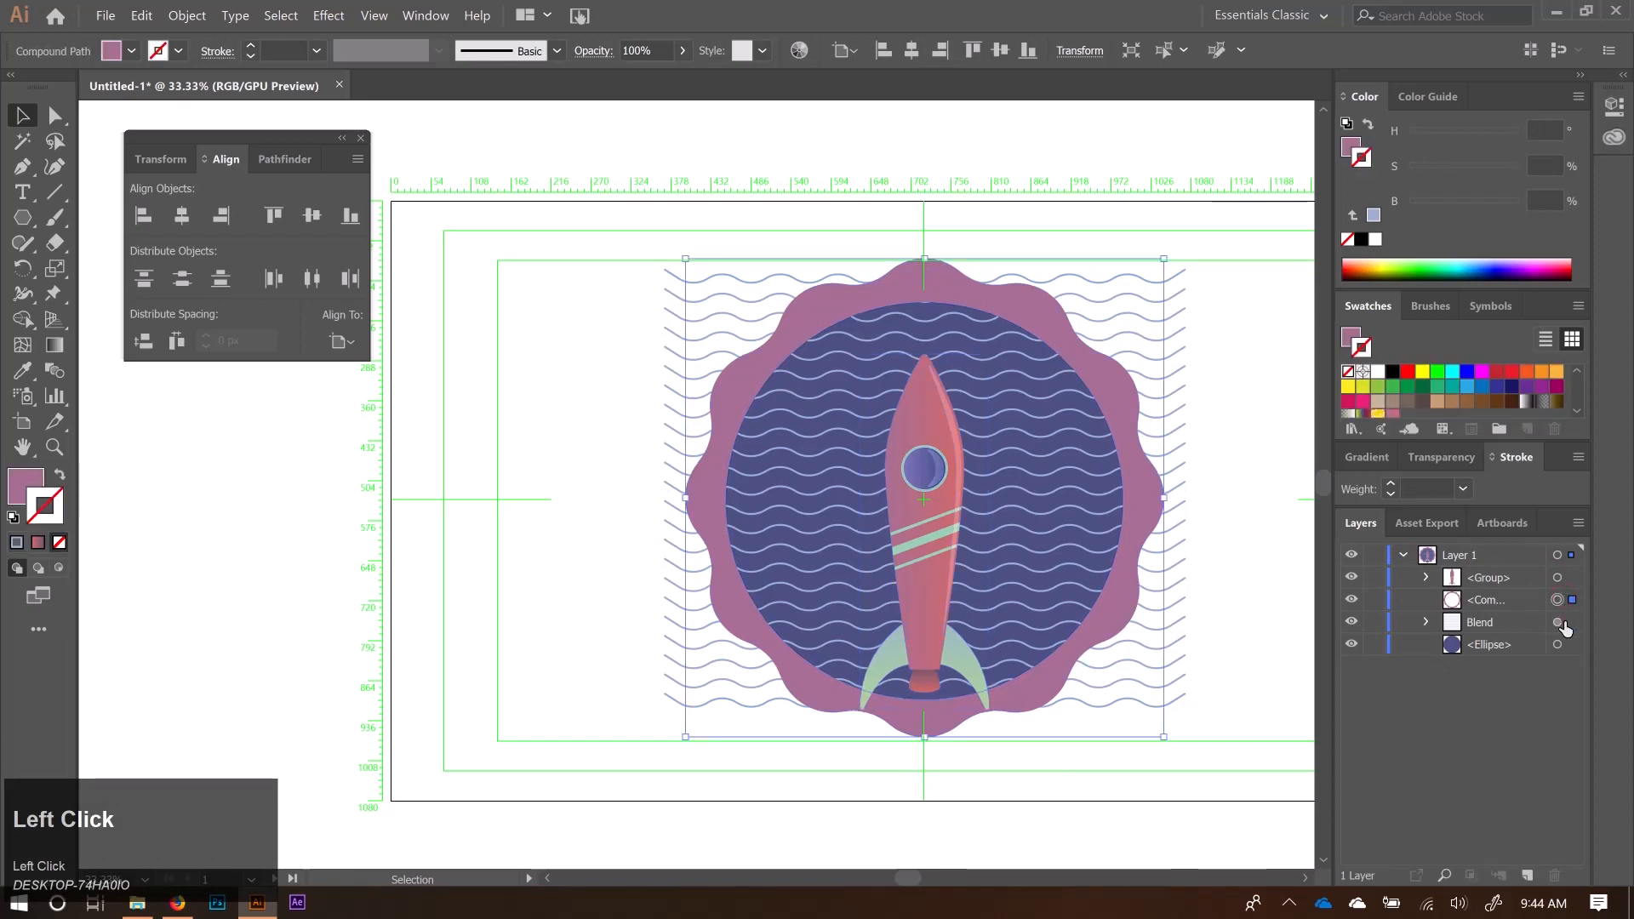
click(1558, 622)
click(1558, 644)
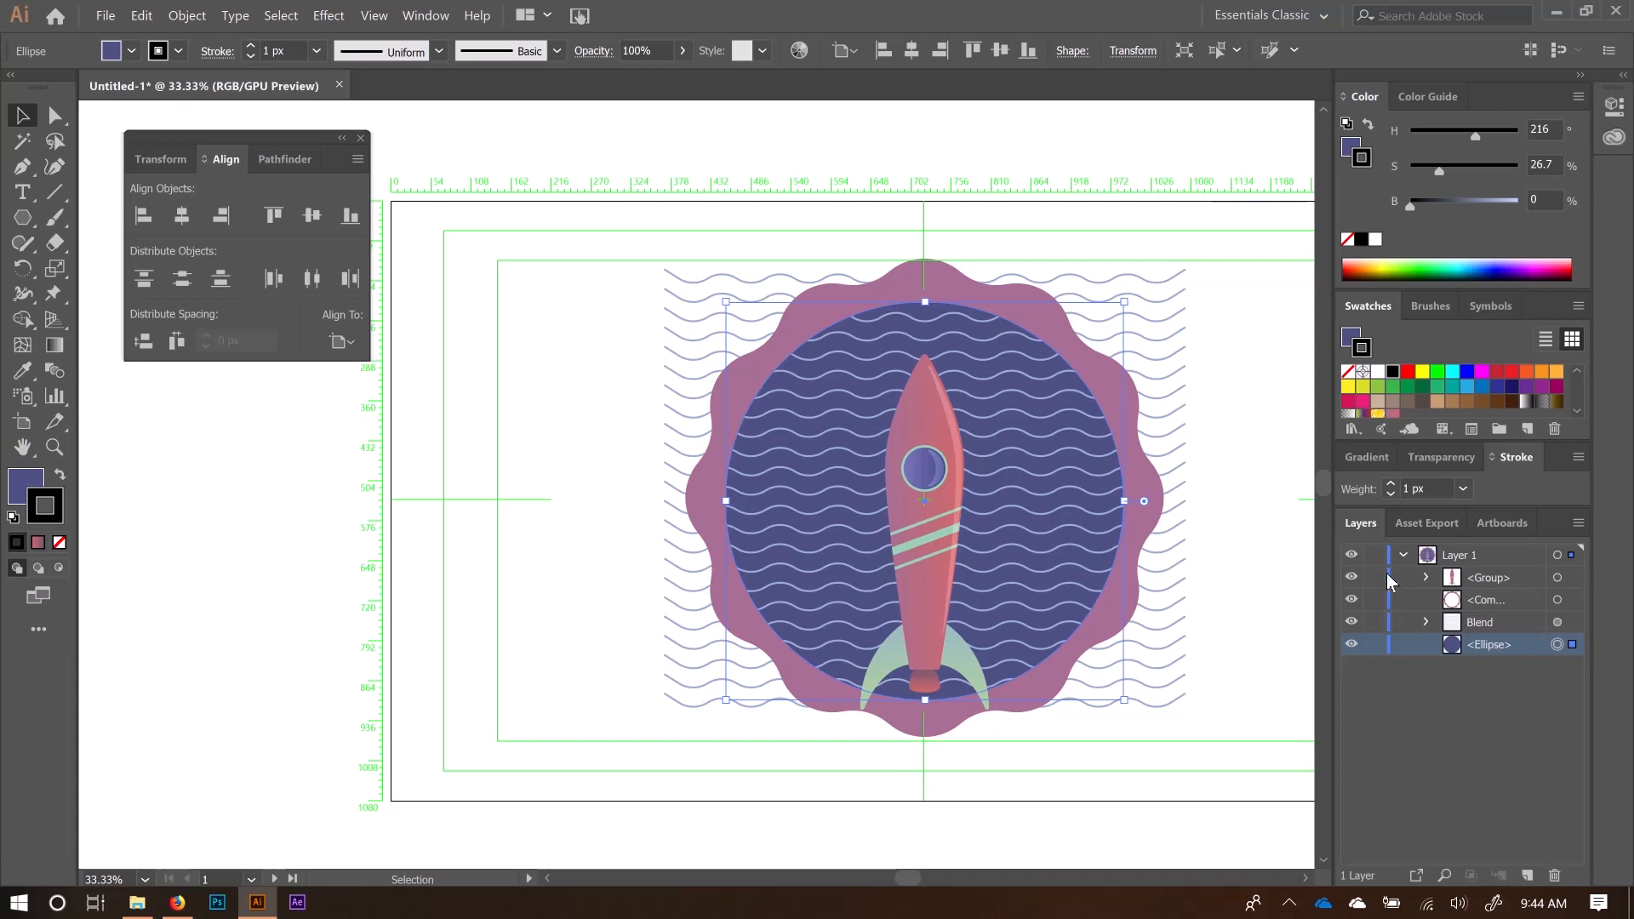
click(1494, 703)
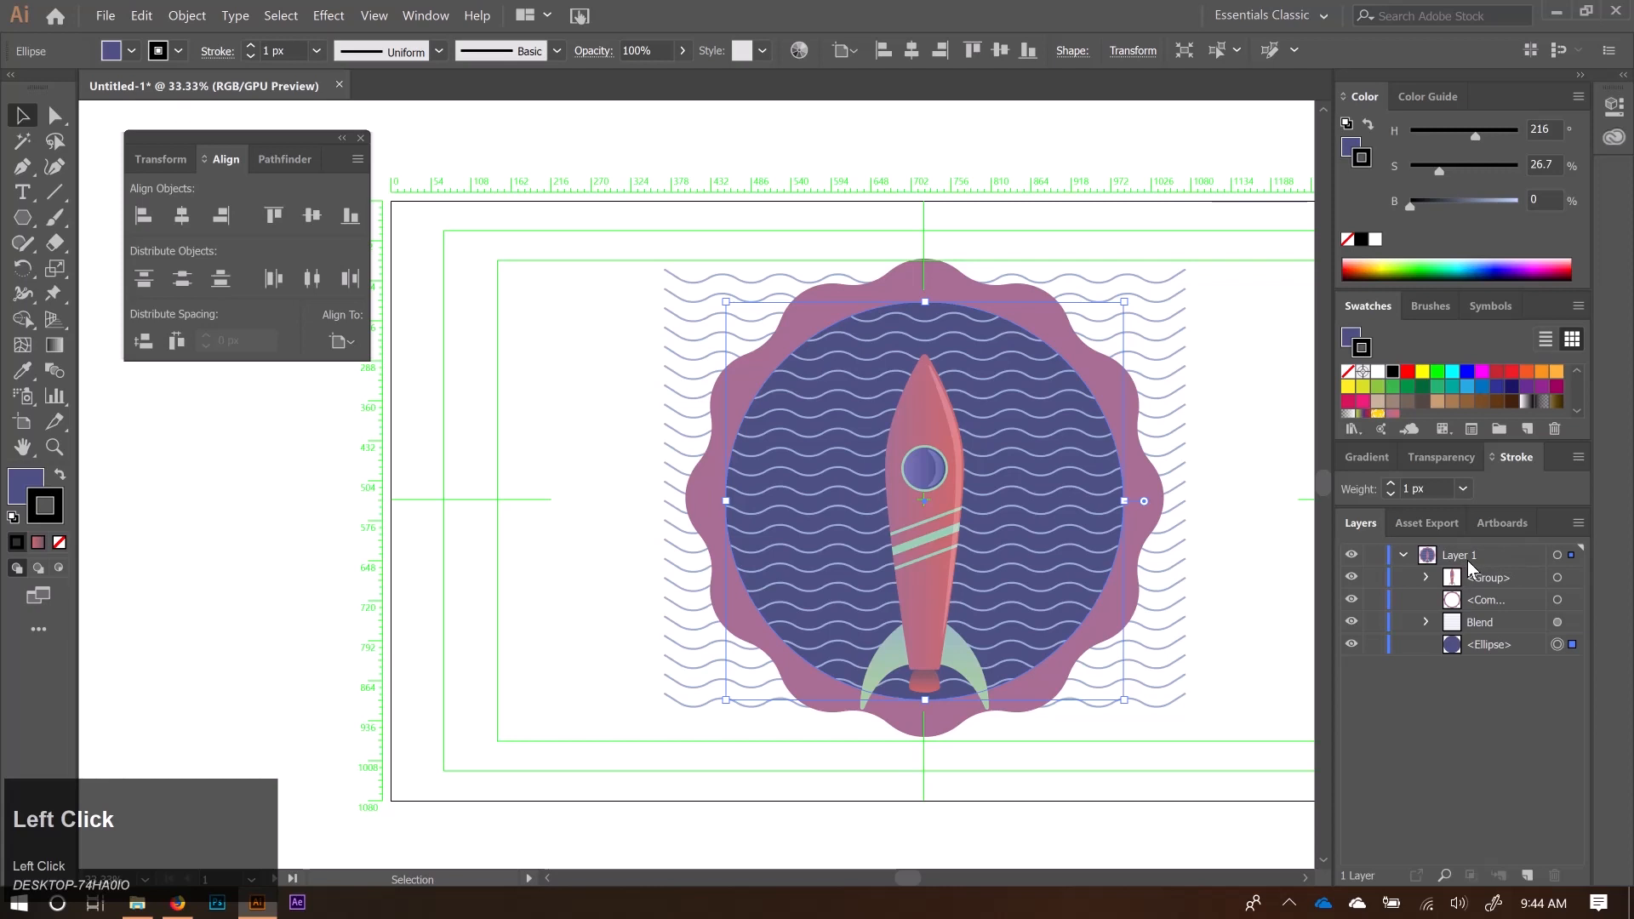
click(1558, 622)
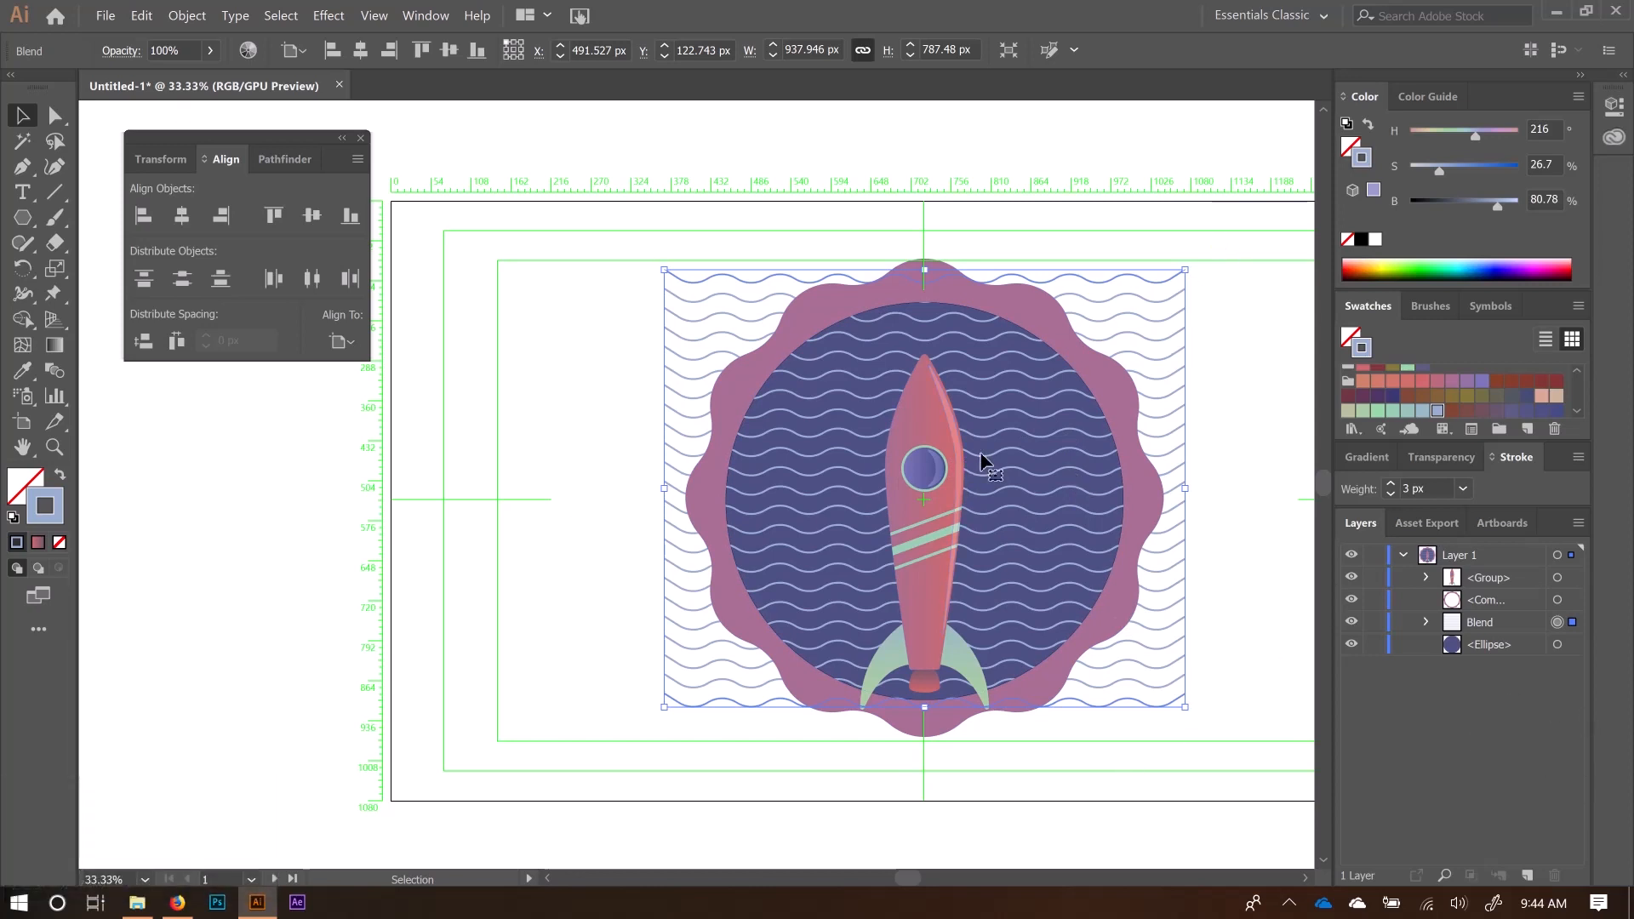
click(1508, 621)
click(1514, 596)
click(1515, 575)
click(1505, 623)
click(1508, 648)
click(1512, 606)
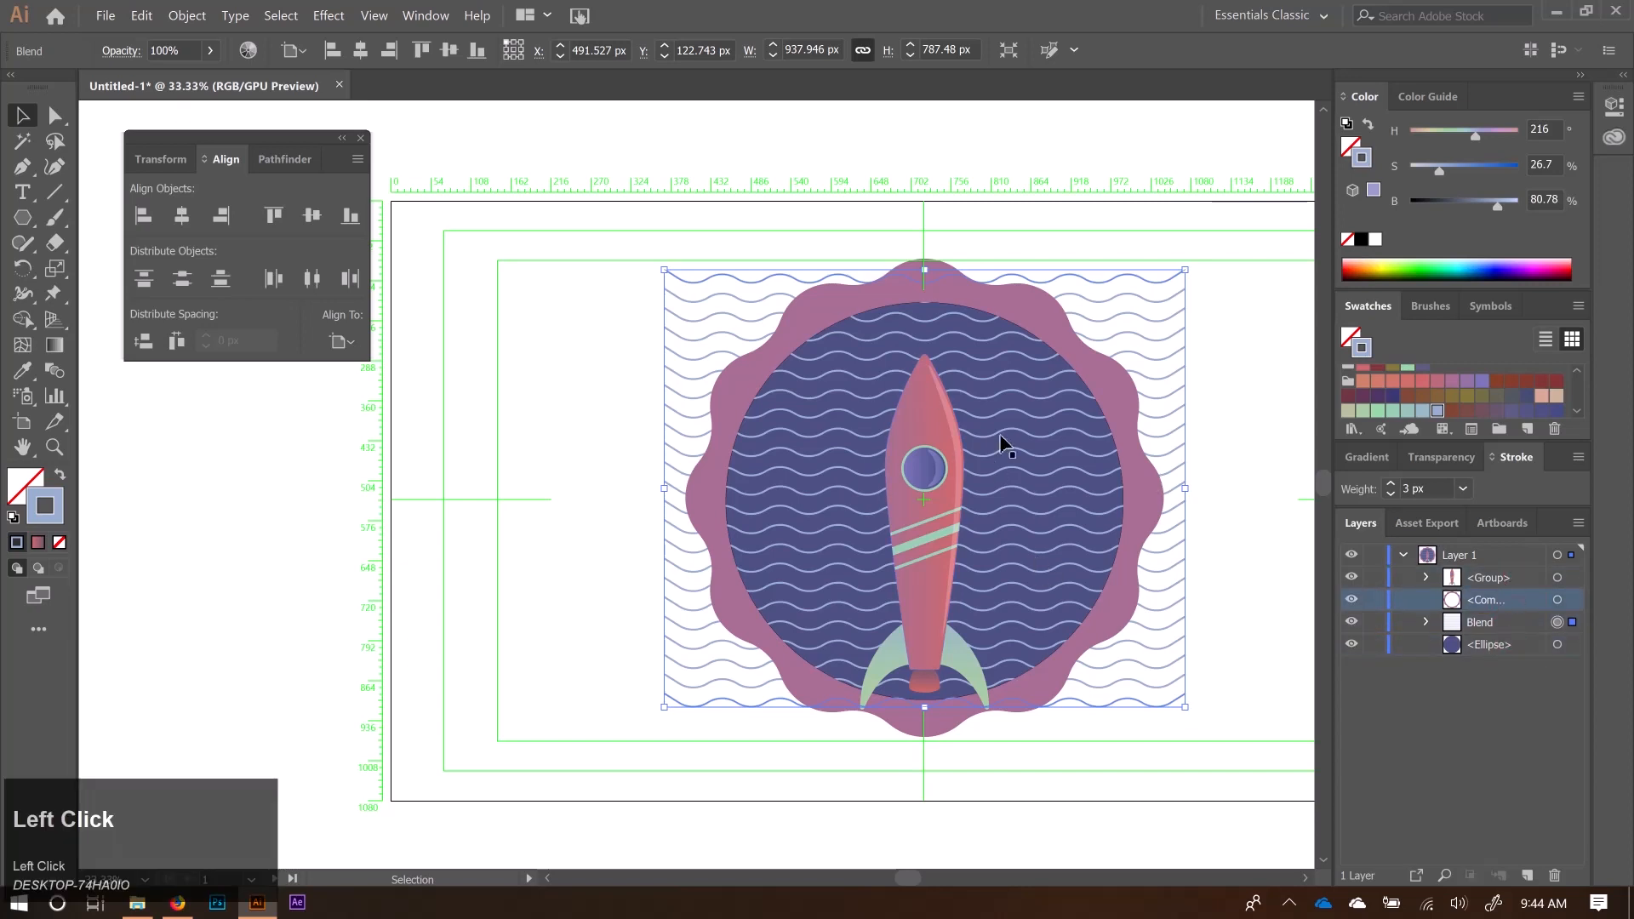
click(1524, 651)
click(1515, 624)
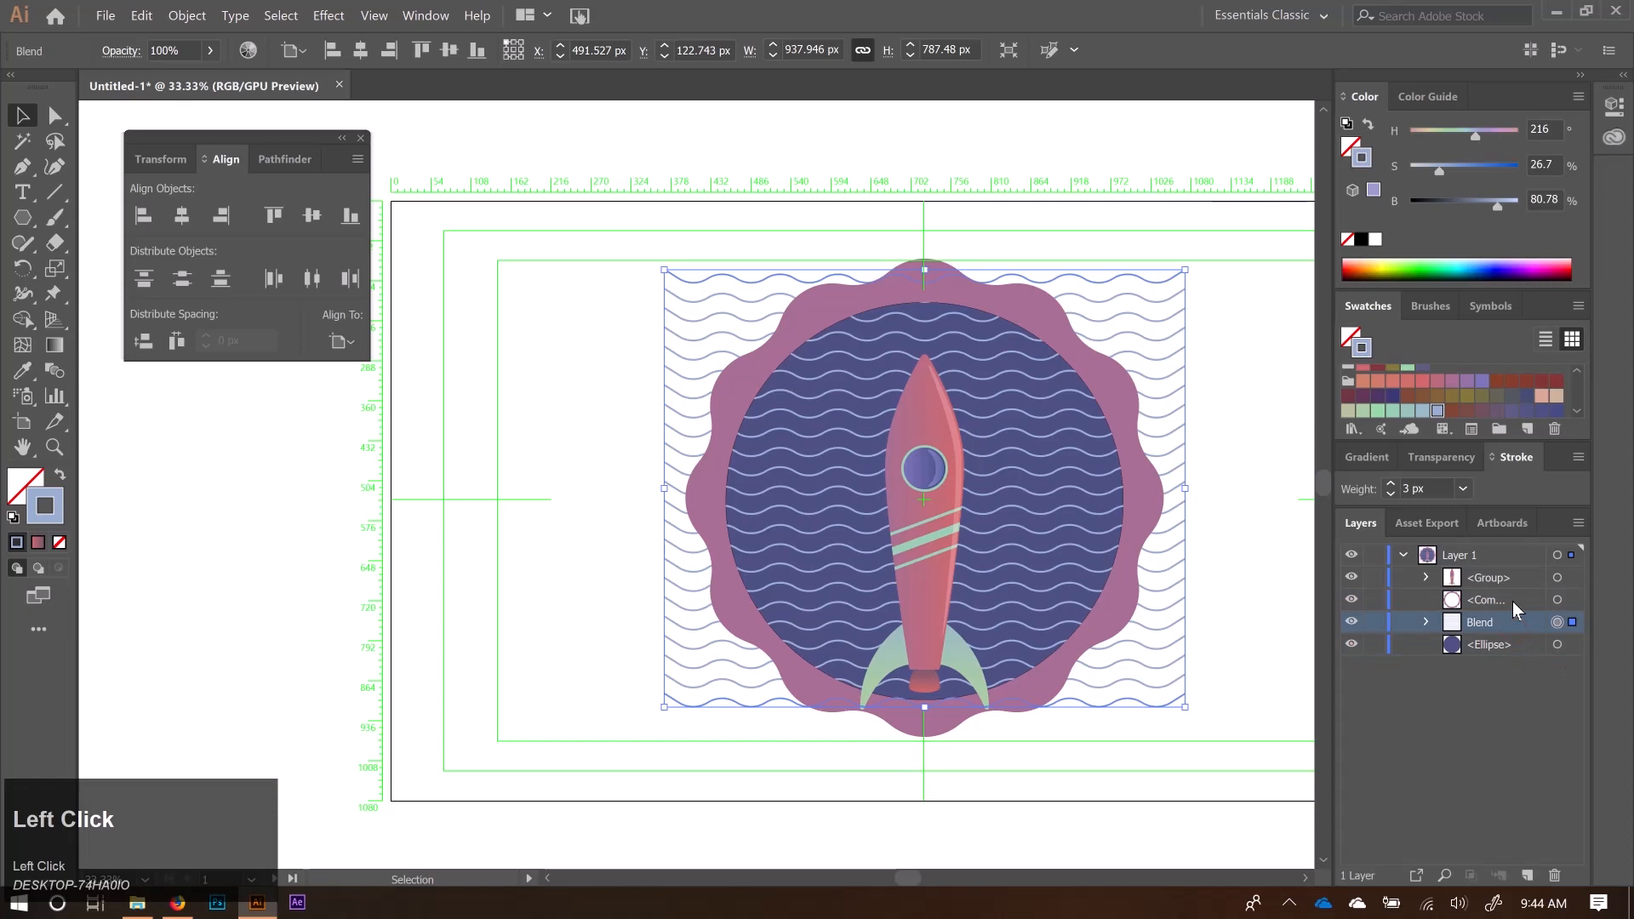
click(1513, 601)
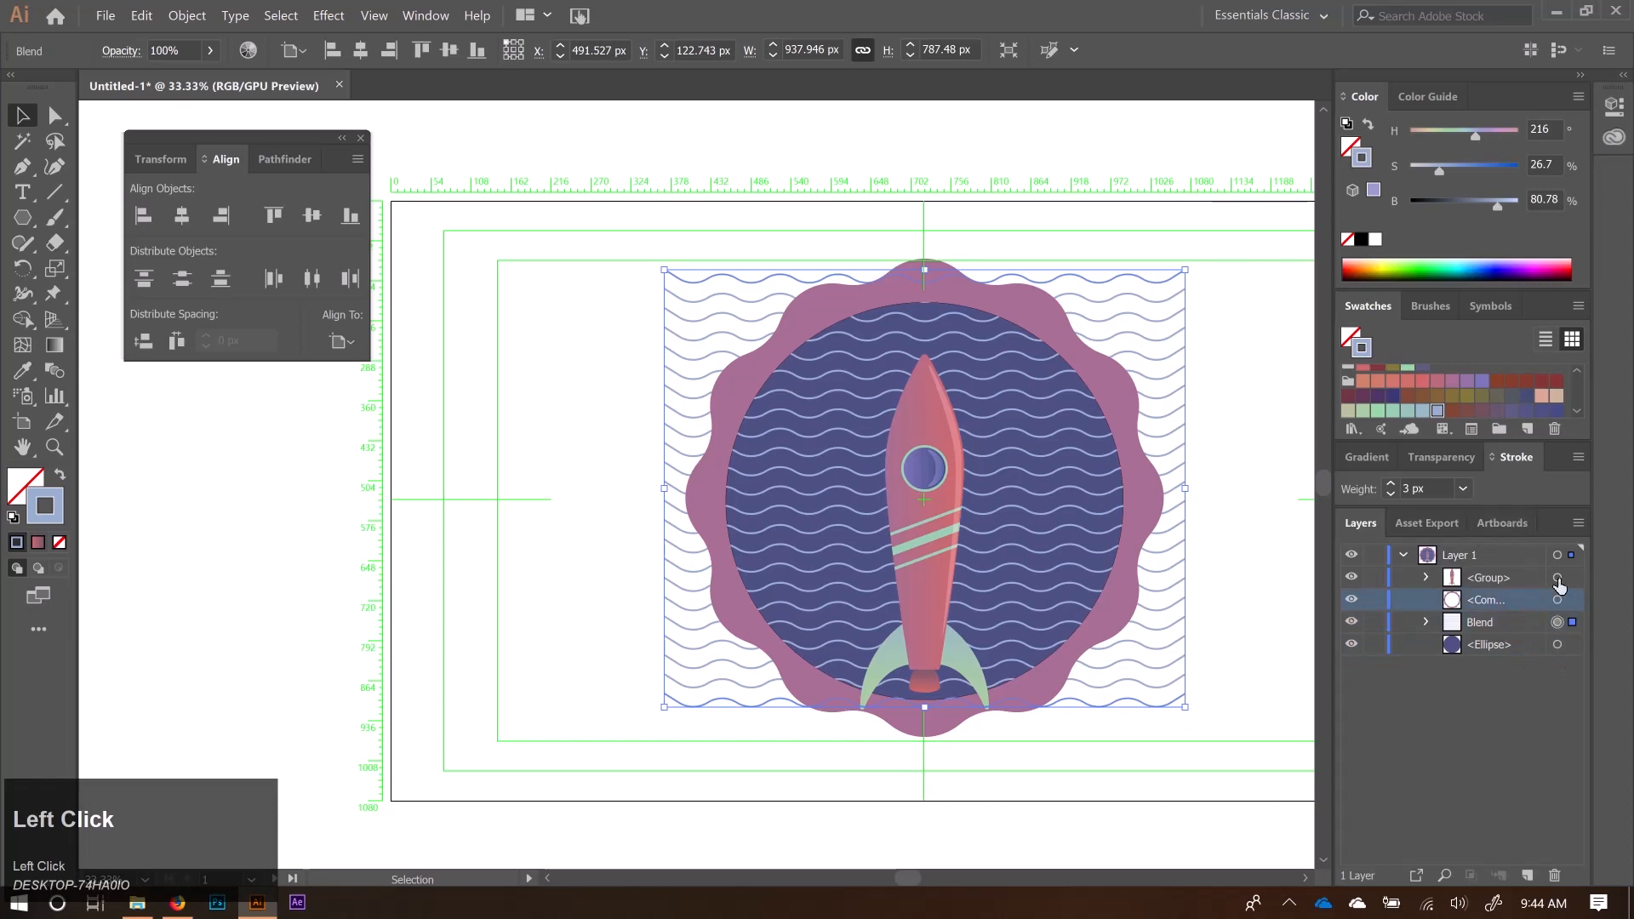
- Release the contents of Layer 1 to separate layers using the Sequence option
click(1516, 559)
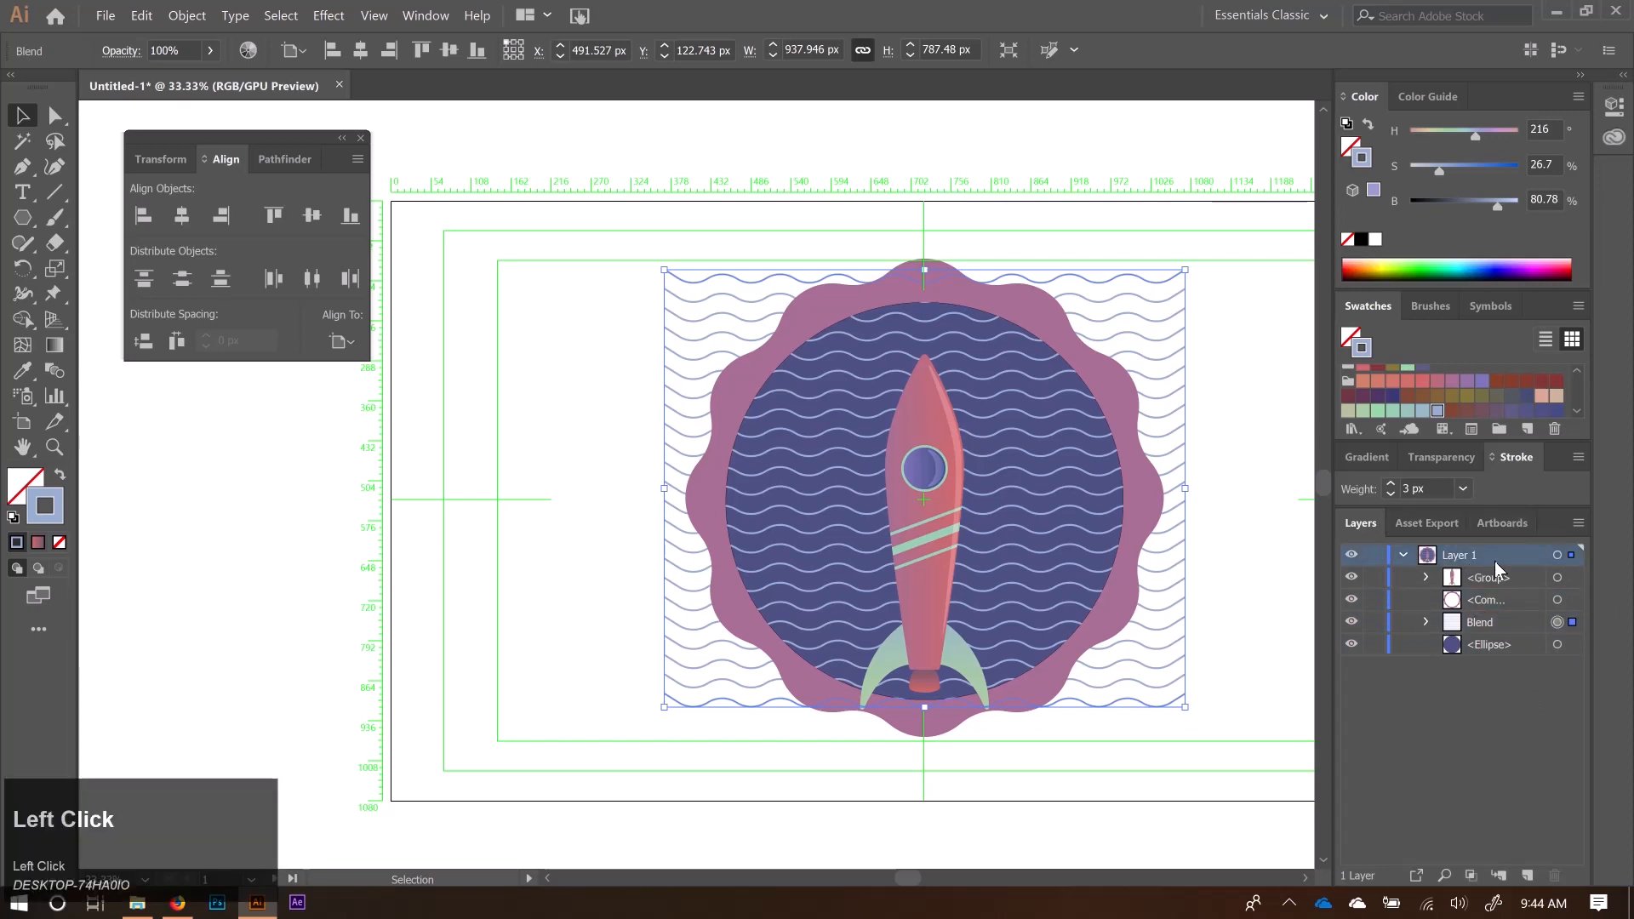
click(1578, 523)
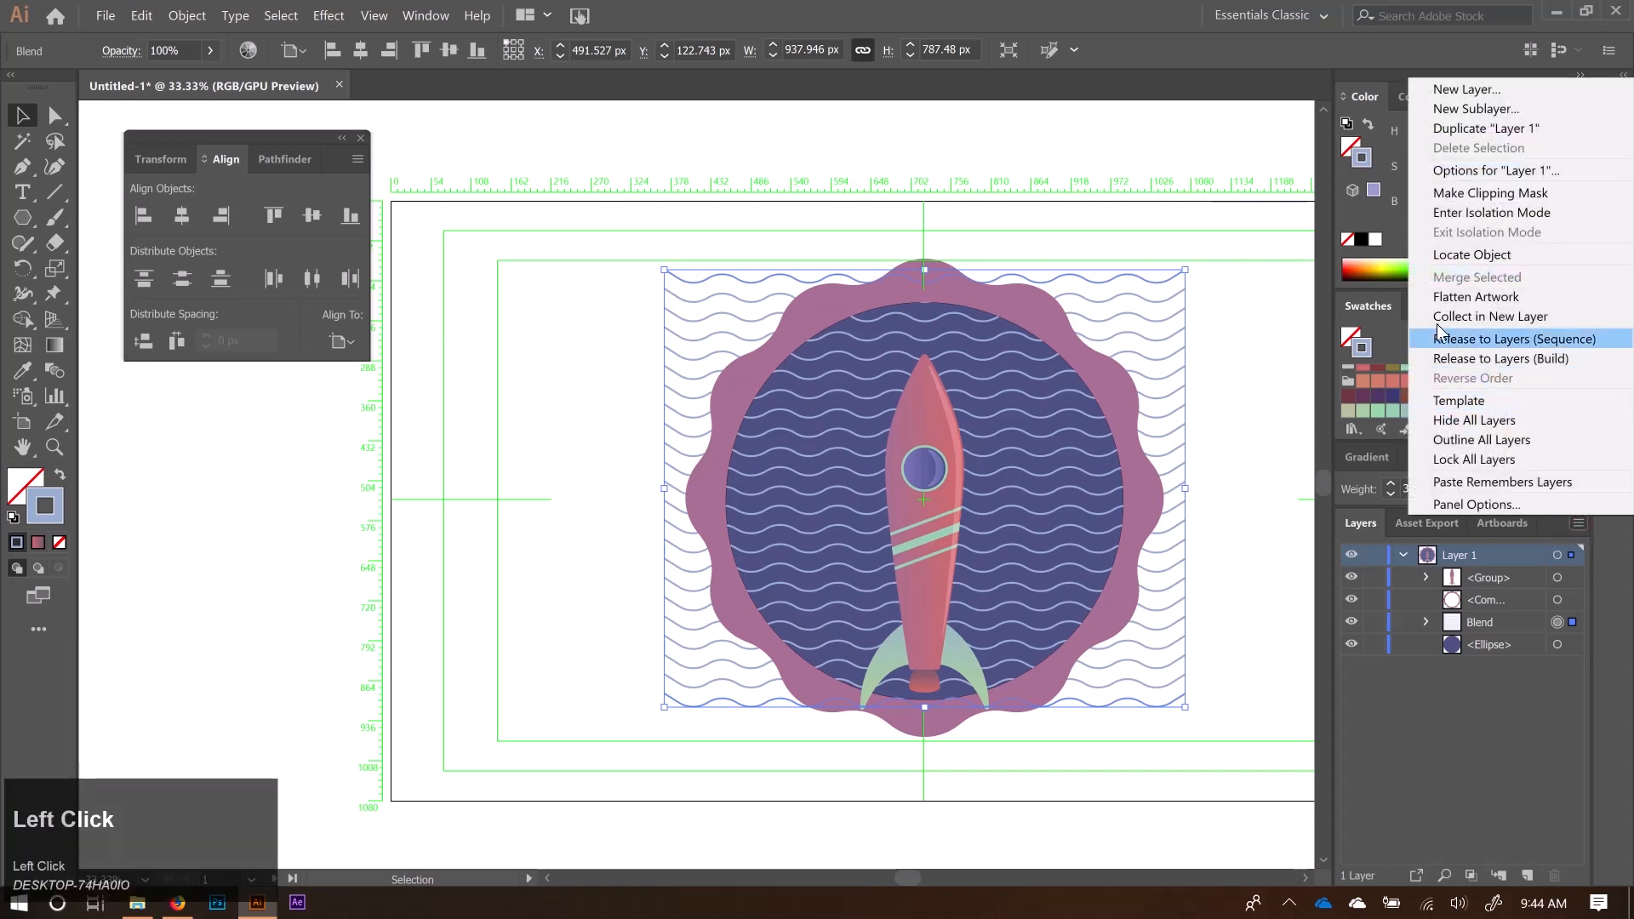
click(1491, 340)
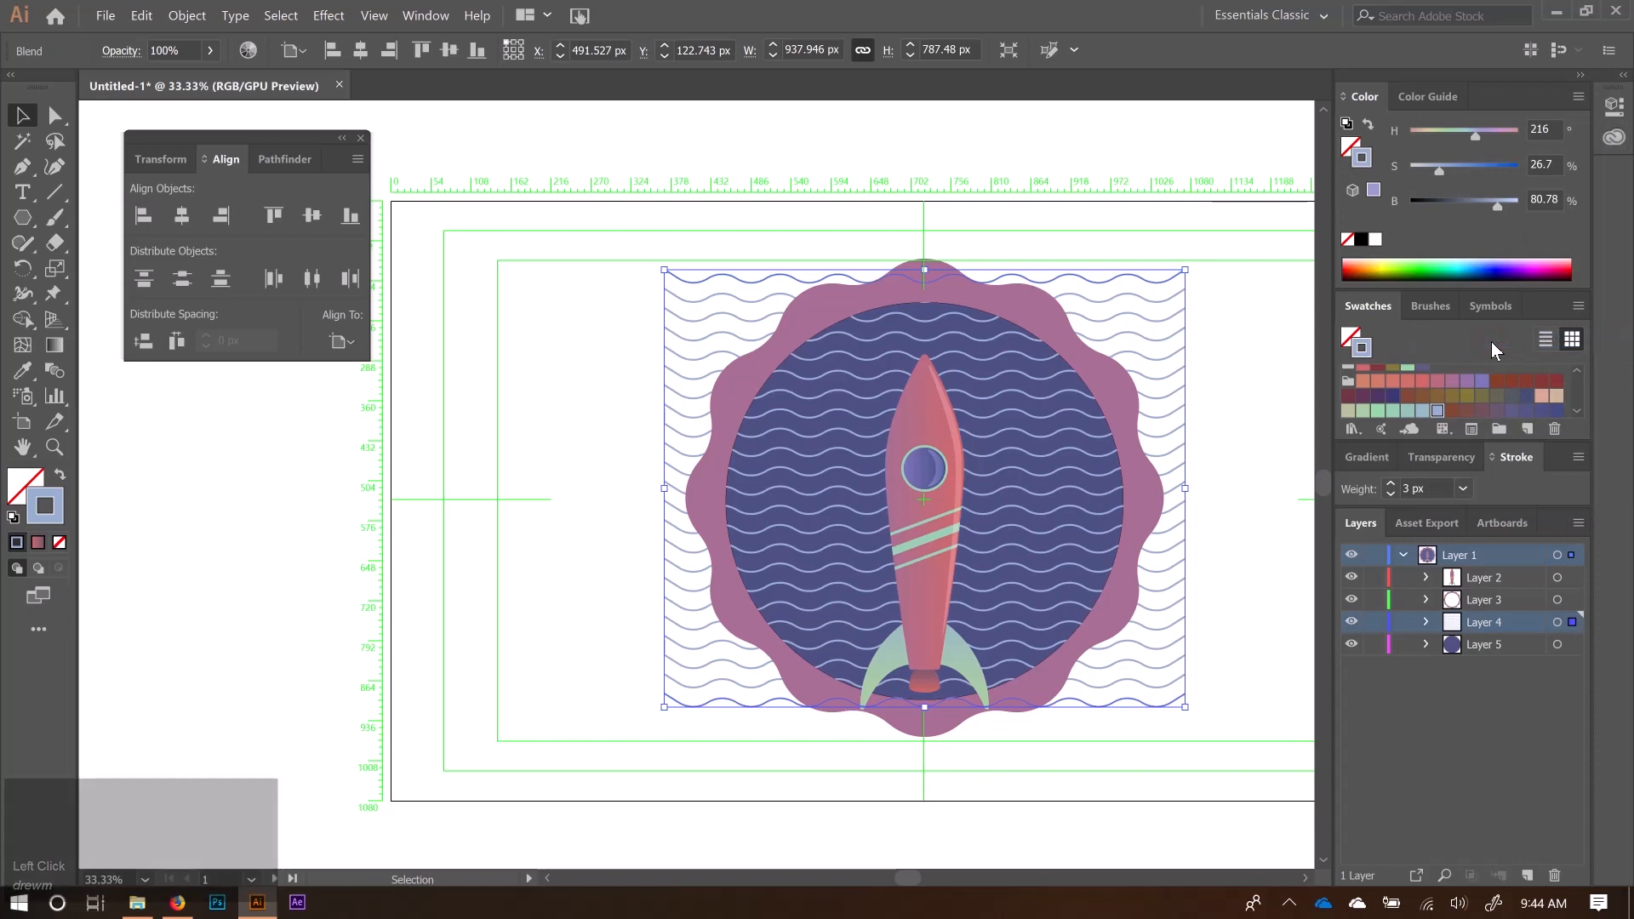
click(1401, 555)
click(1403, 556)
click(1405, 555)
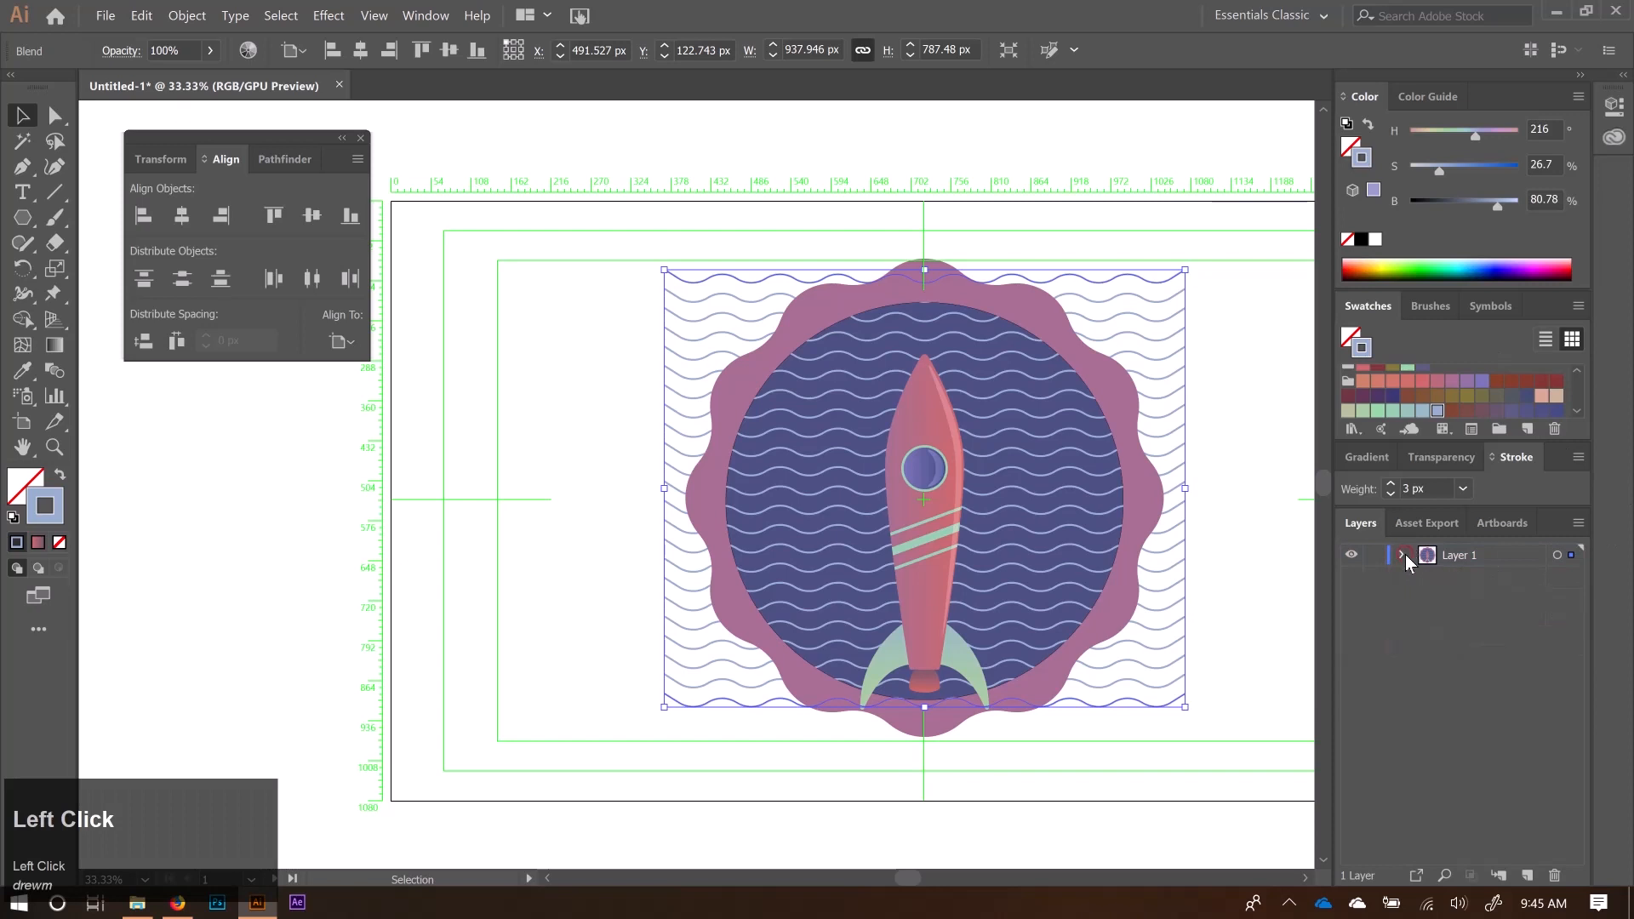
click(1402, 555)
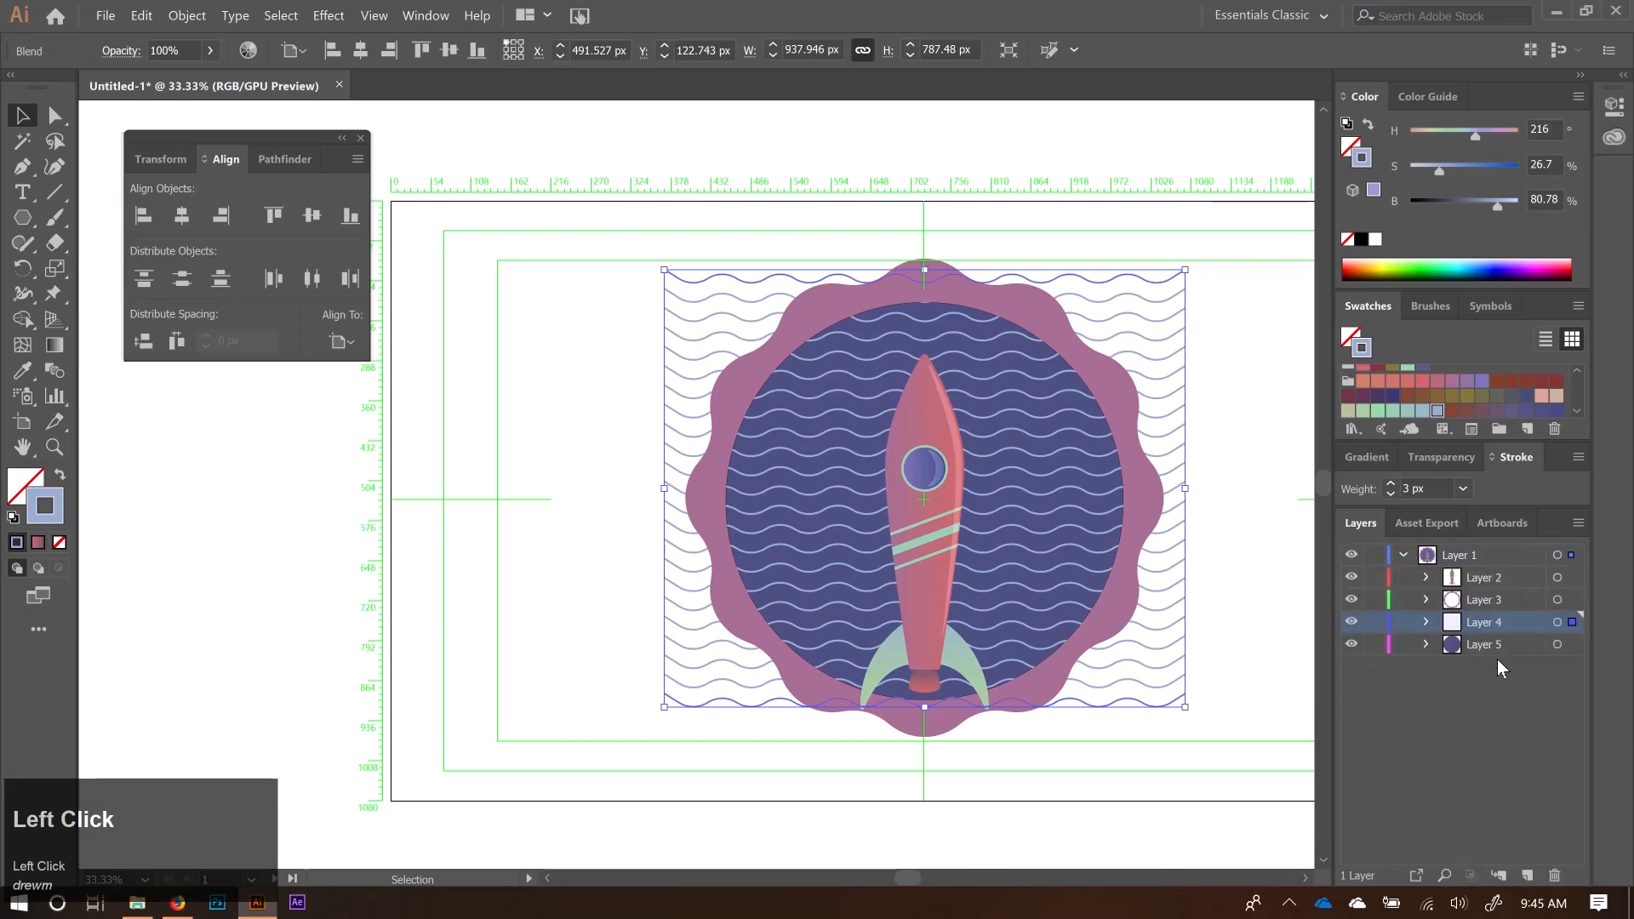
- Move the four sublayers out of Layer 1 to the top level and delete the emptied Layer 1
drag(1478, 713, 1486, 545)
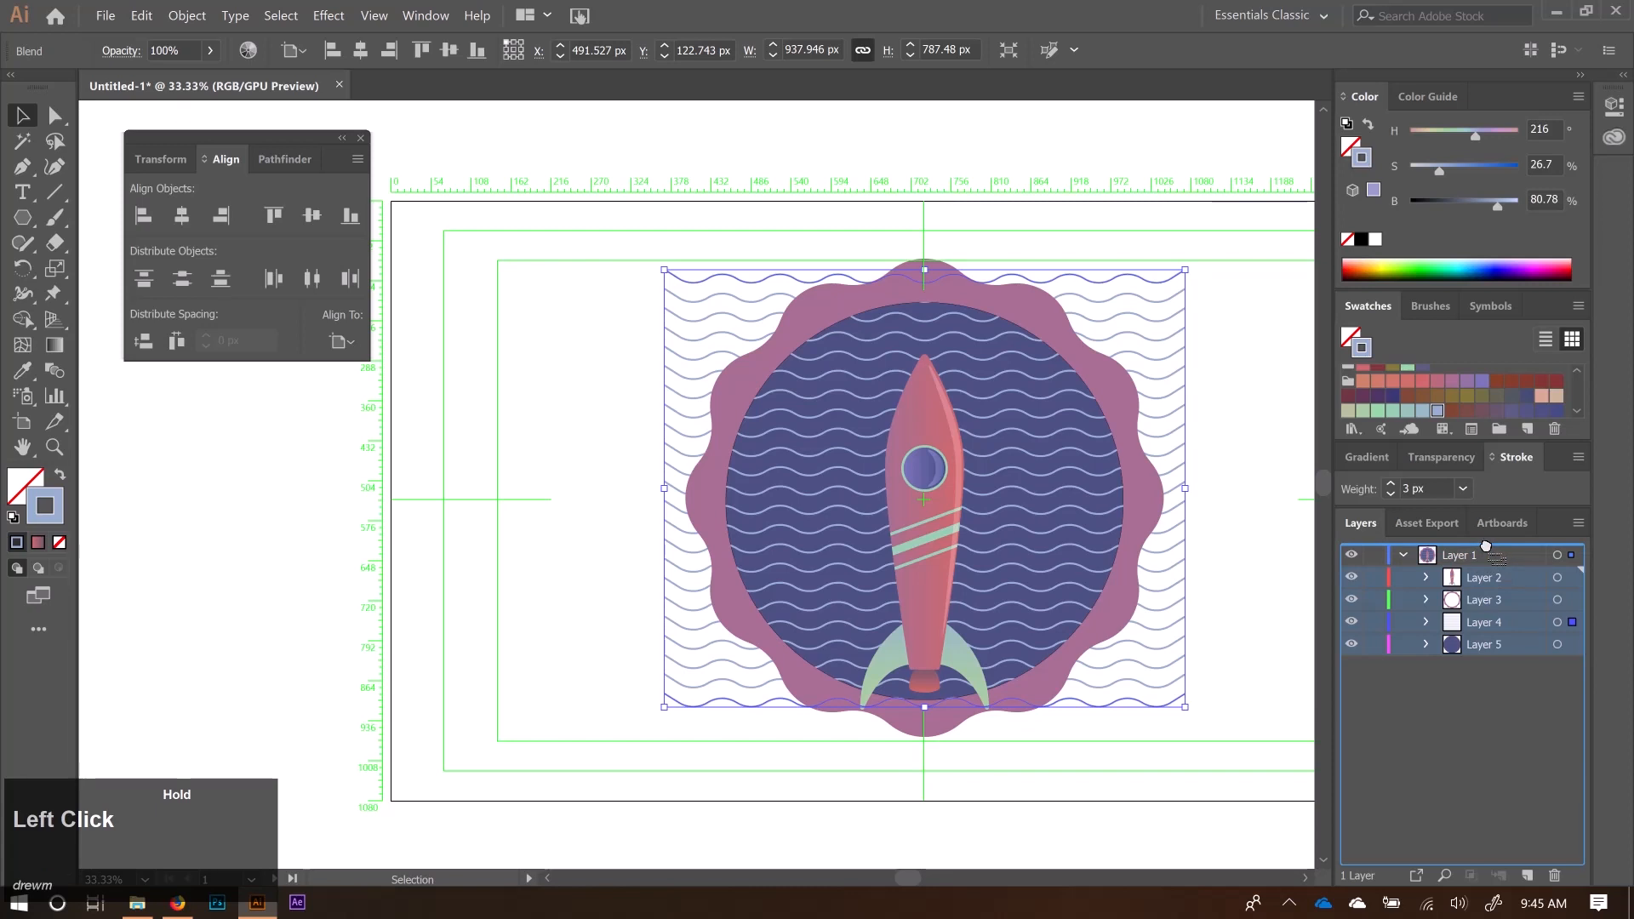
drag(1485, 546, 1487, 544)
click(1497, 645)
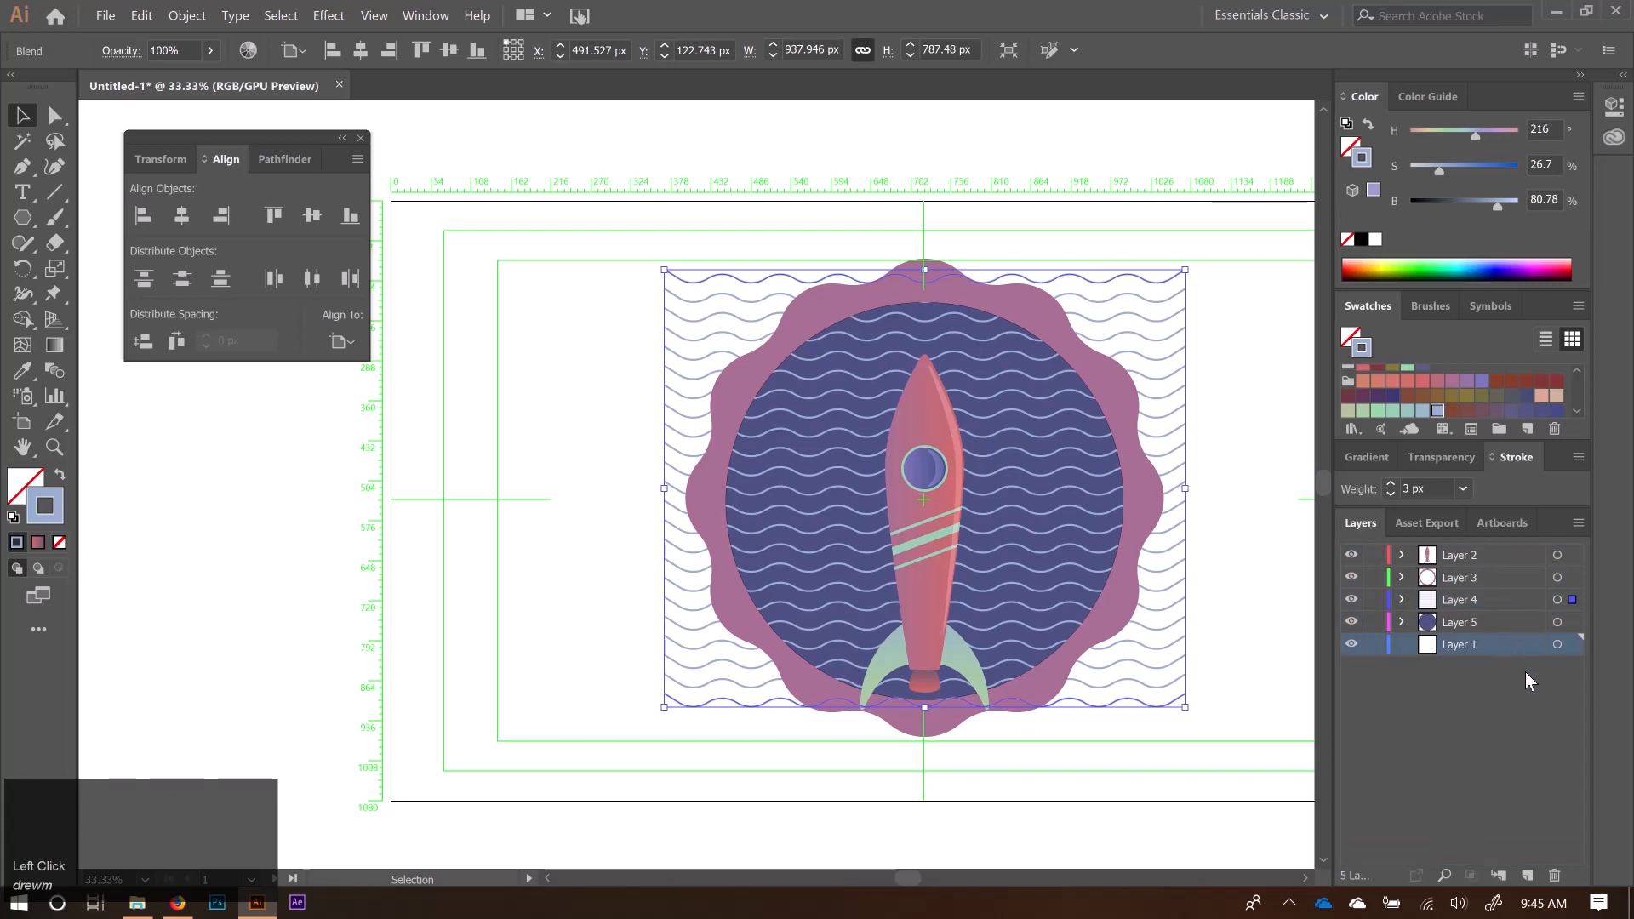
drag(1513, 647, 1555, 876)
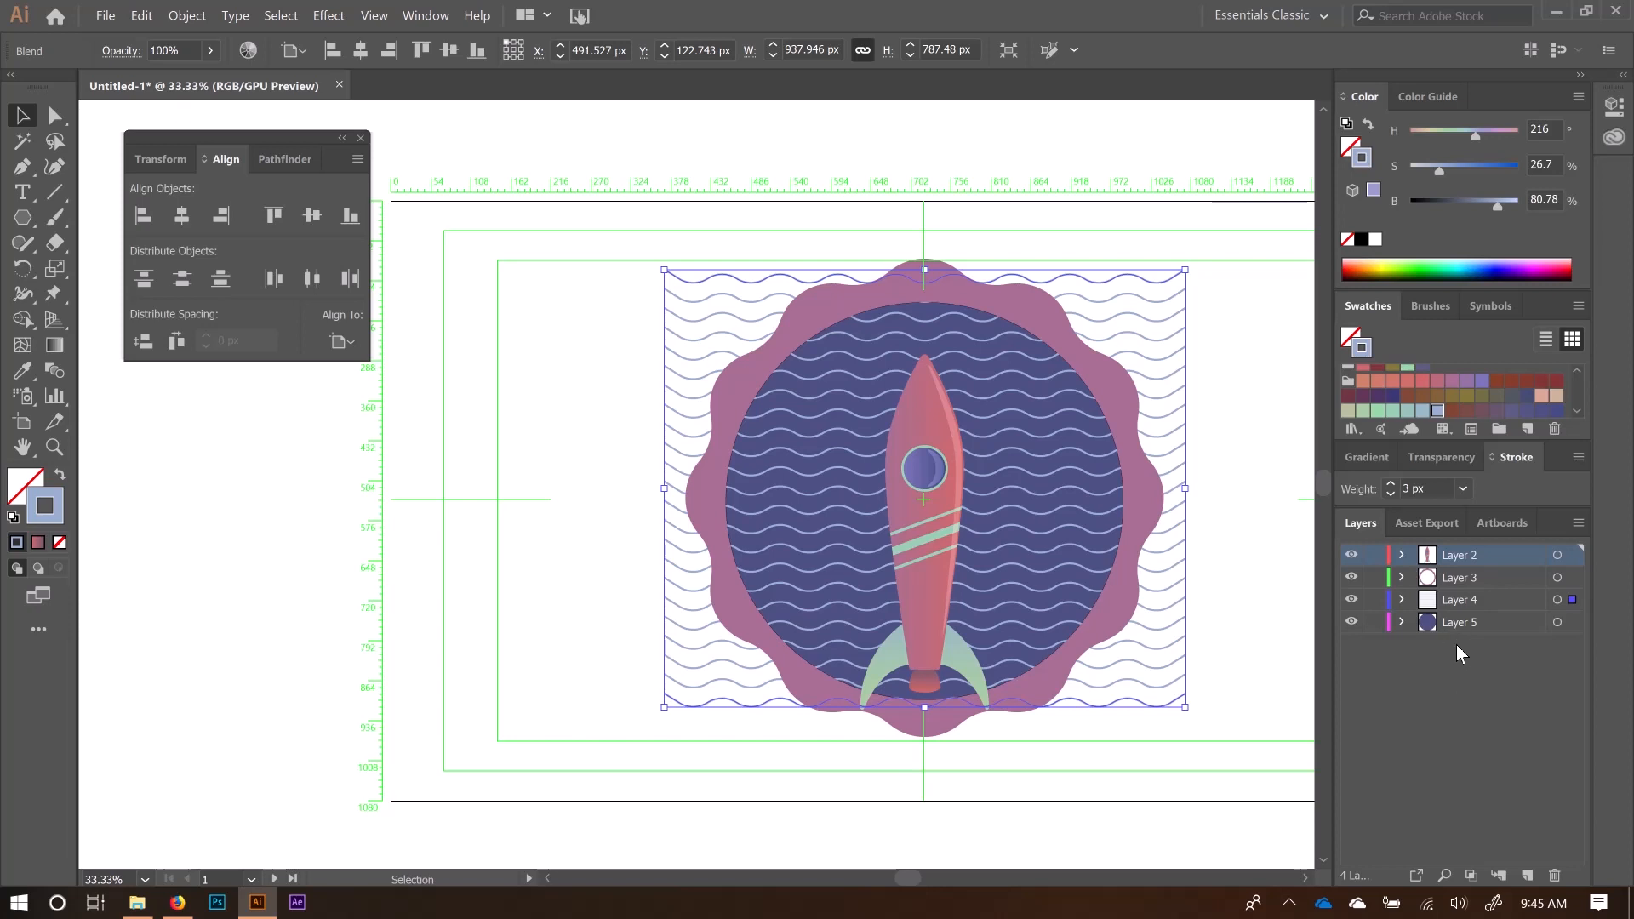
- Rename Layer 2 as "rocket" and Layer 3 as "border"
double_click(1464, 557)
text(rocket)
key(Return)
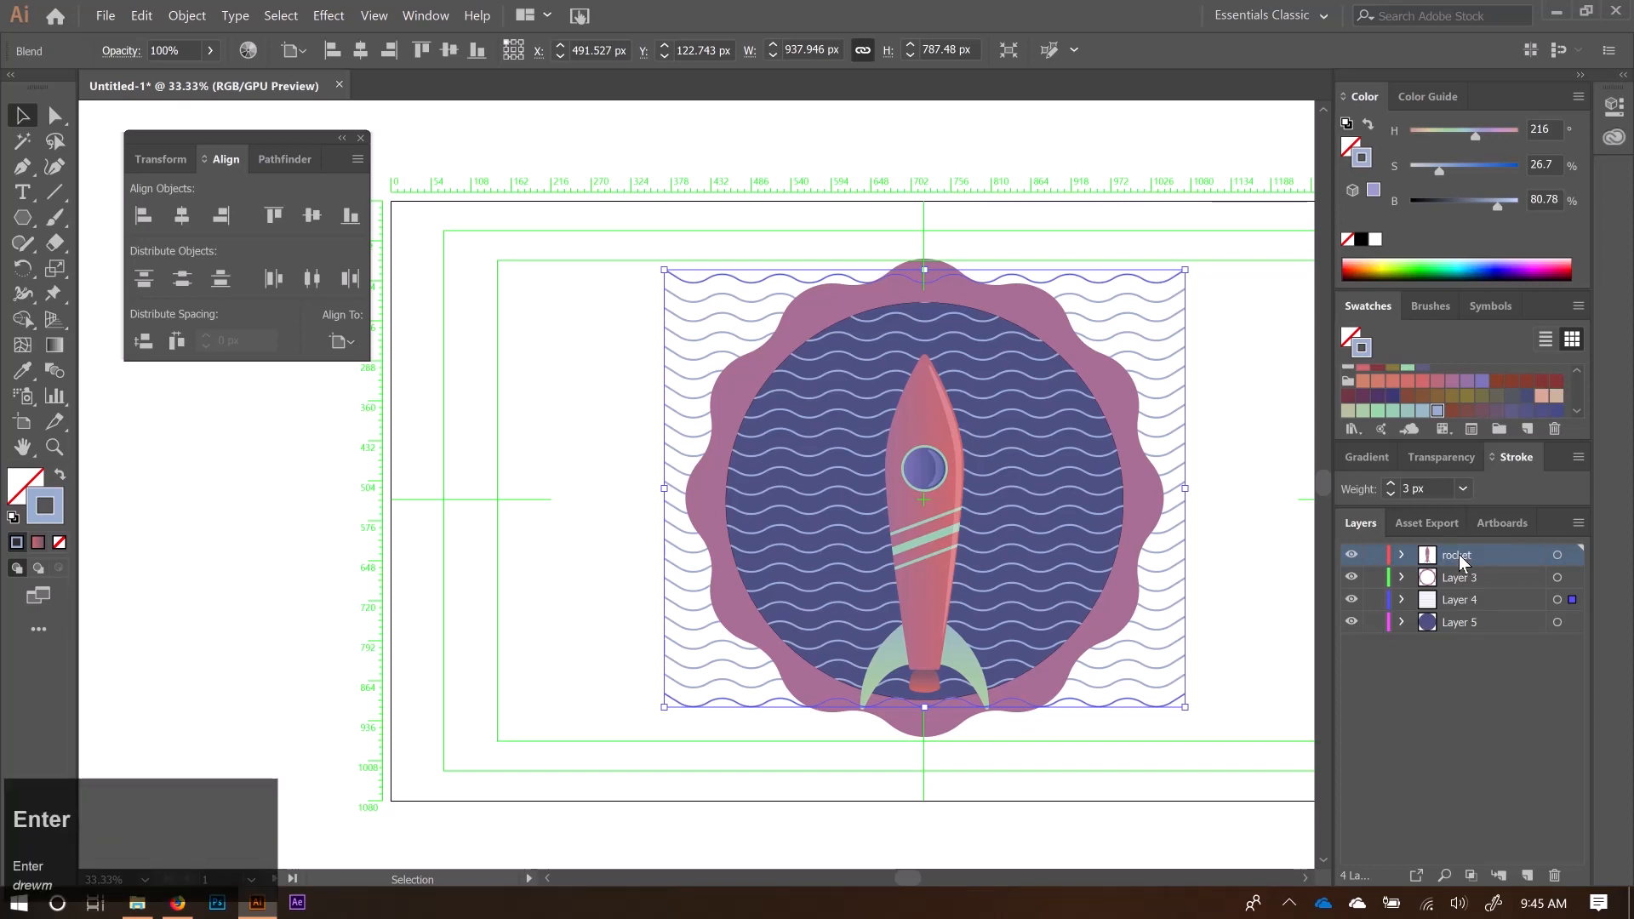
double_click(1469, 579)
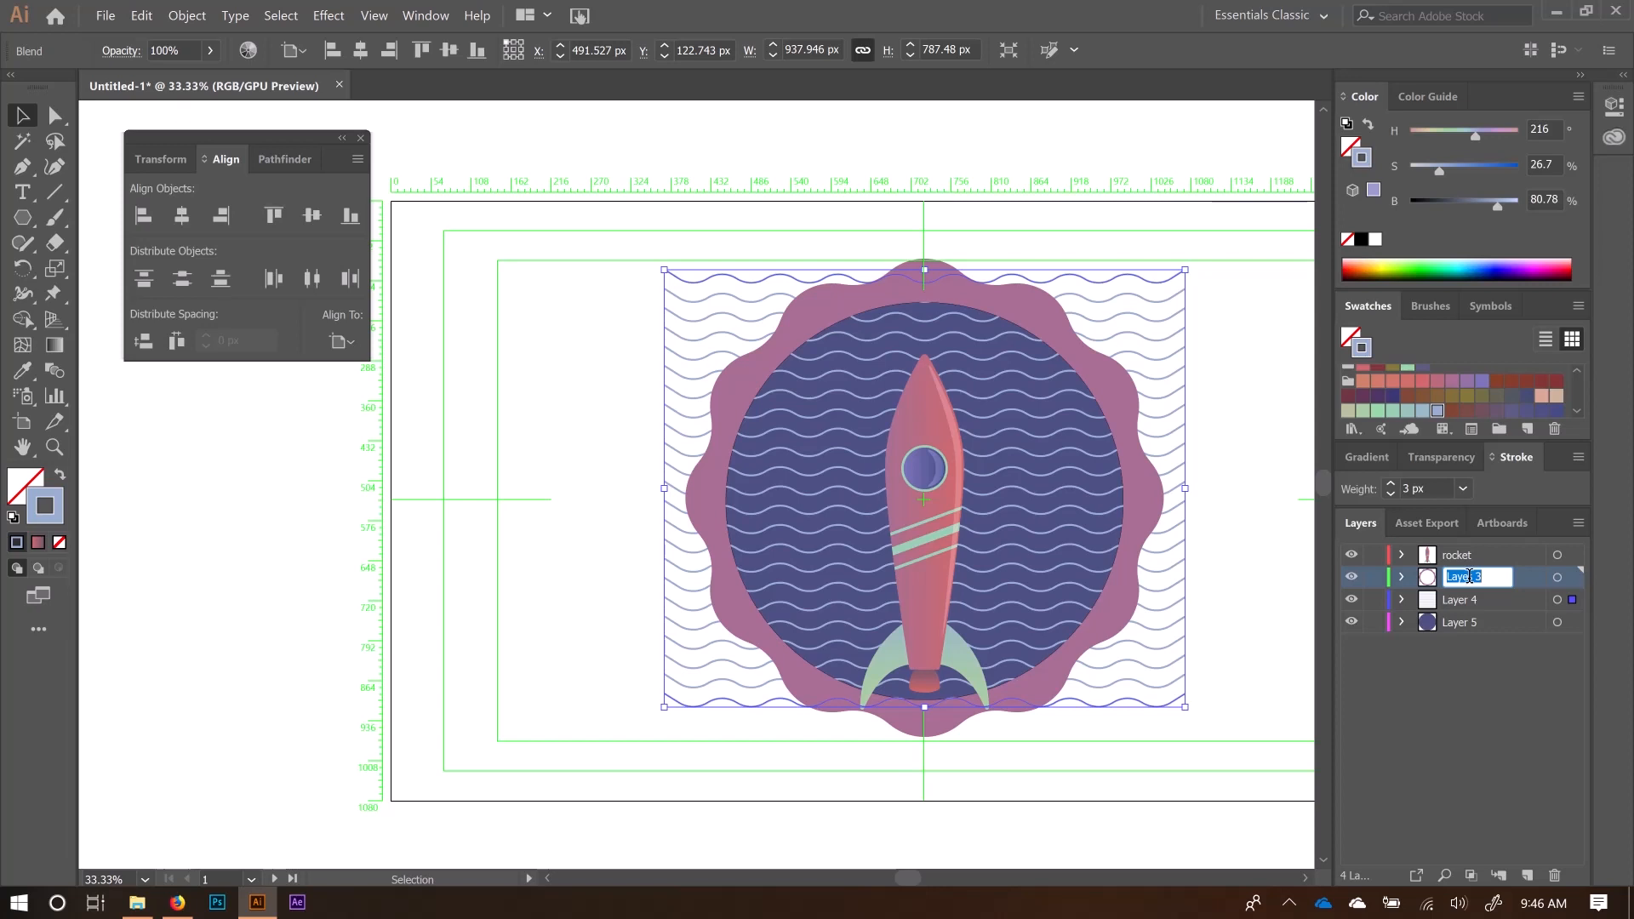
text(border)
key(Return)
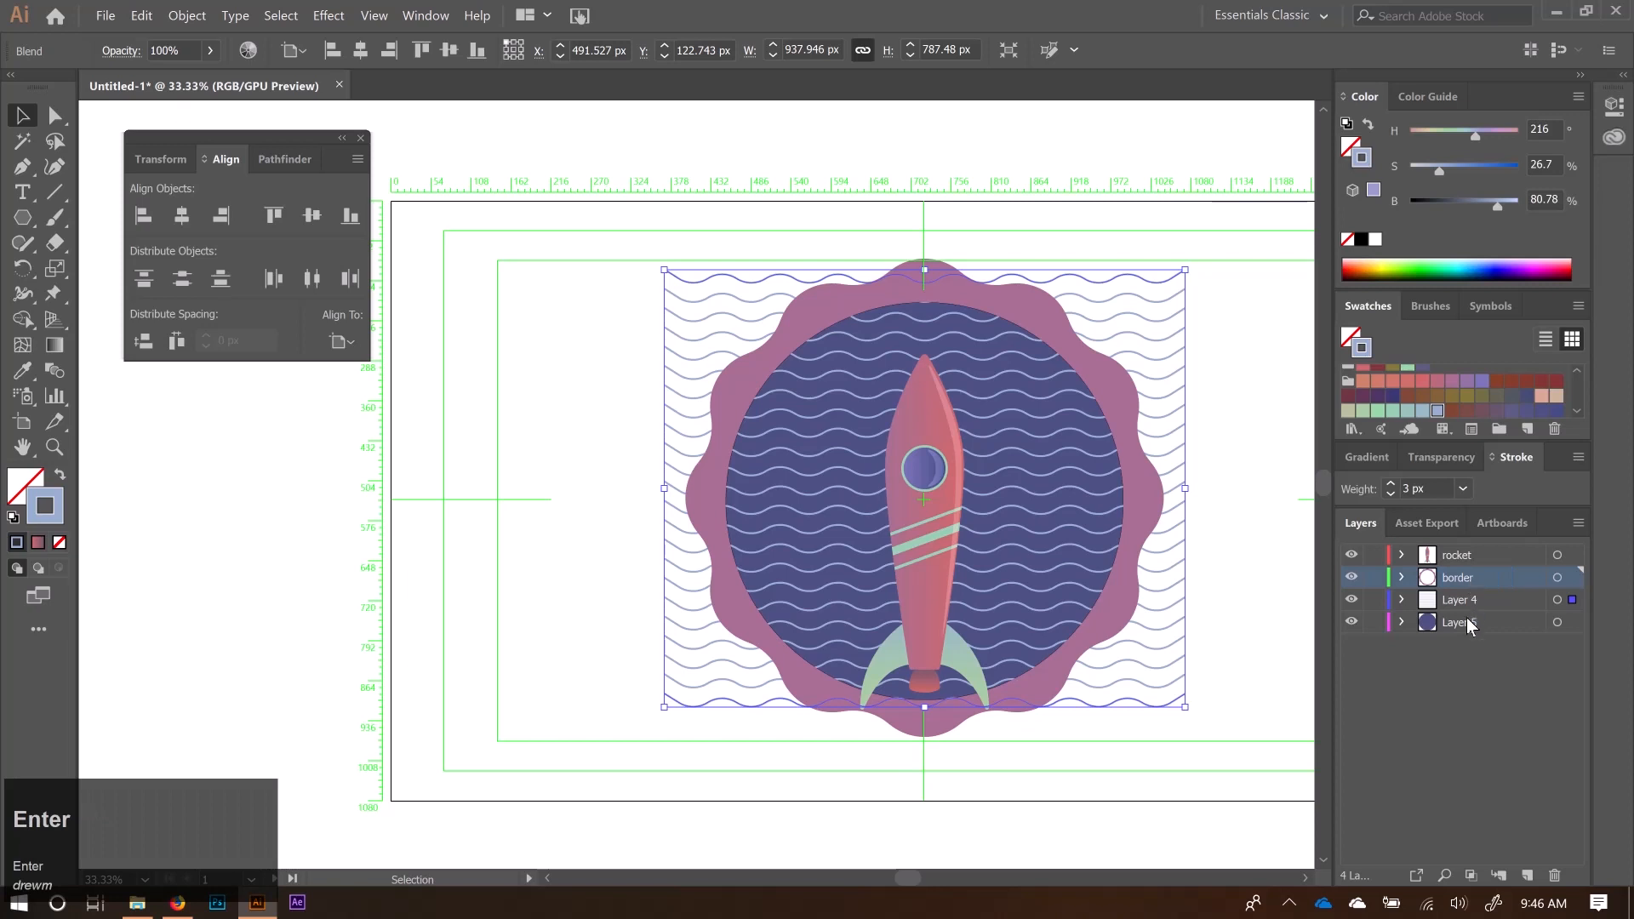
- Rename Layer 4 as "stripes" and Layer 5 as "back", and deselect the artwork
double_click(1464, 601)
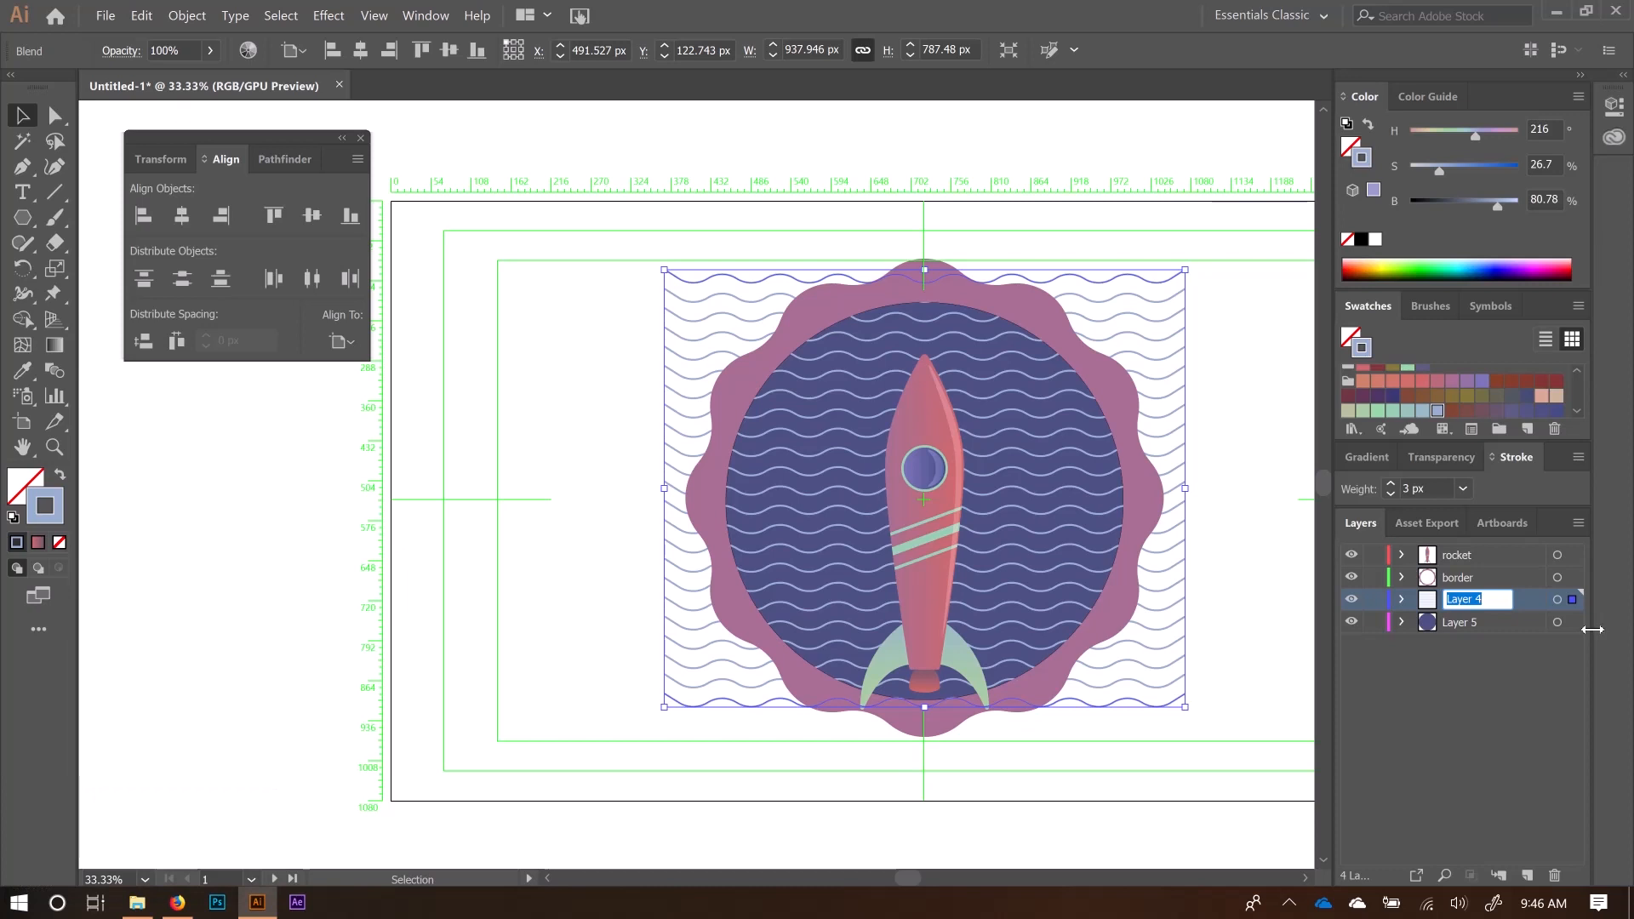
text(stripes)
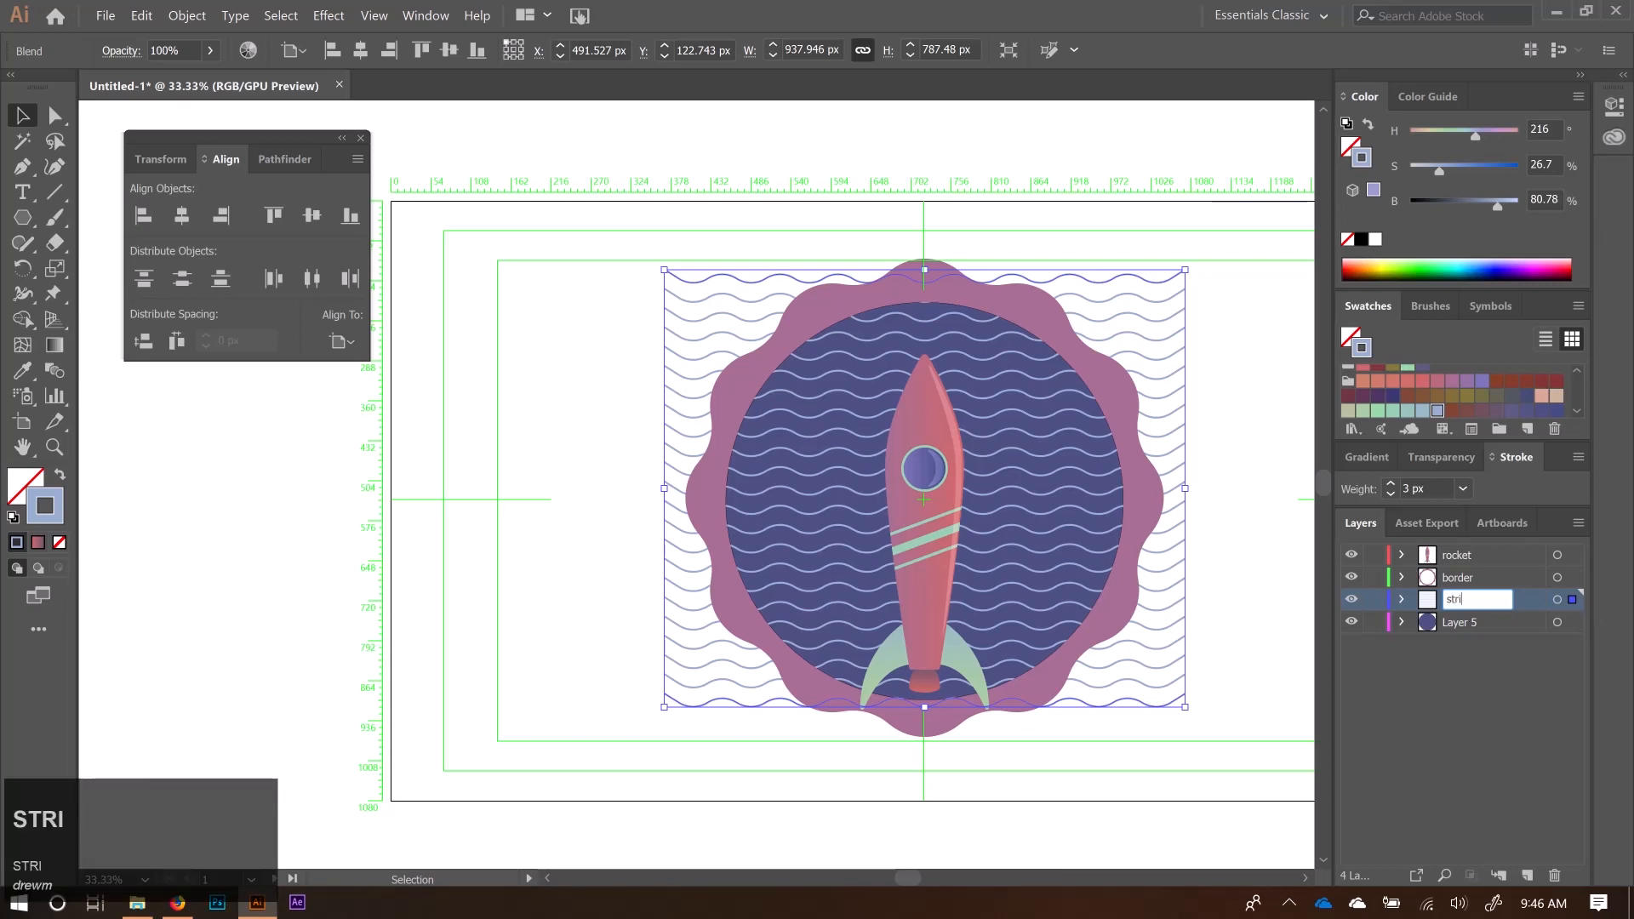
key(Return)
double_click(1462, 623)
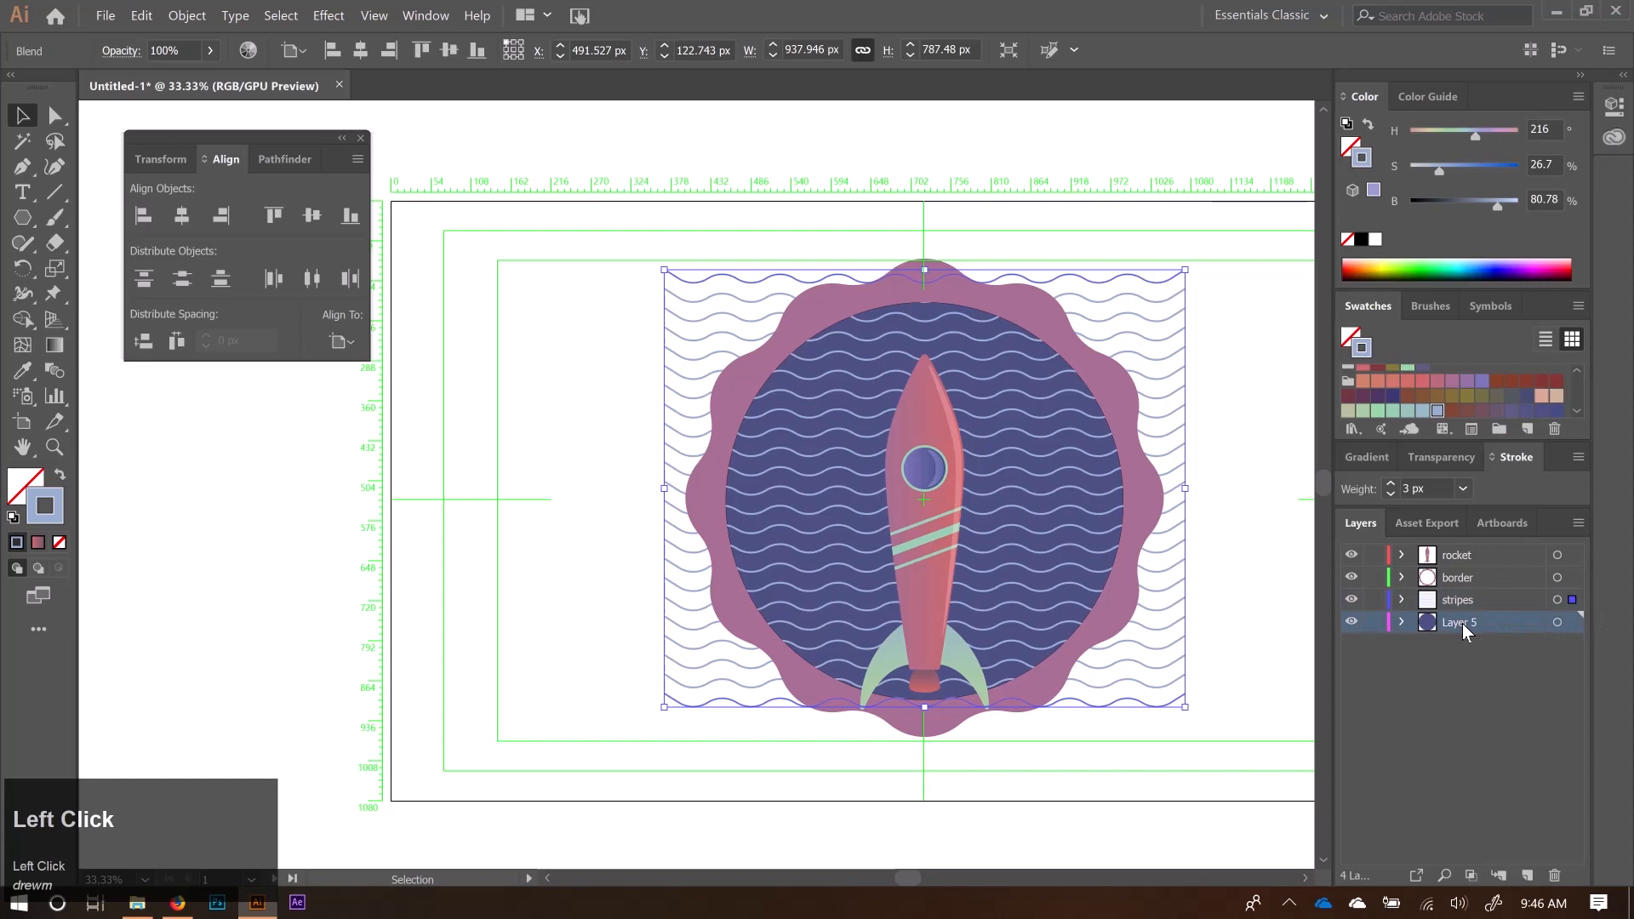
text(back)
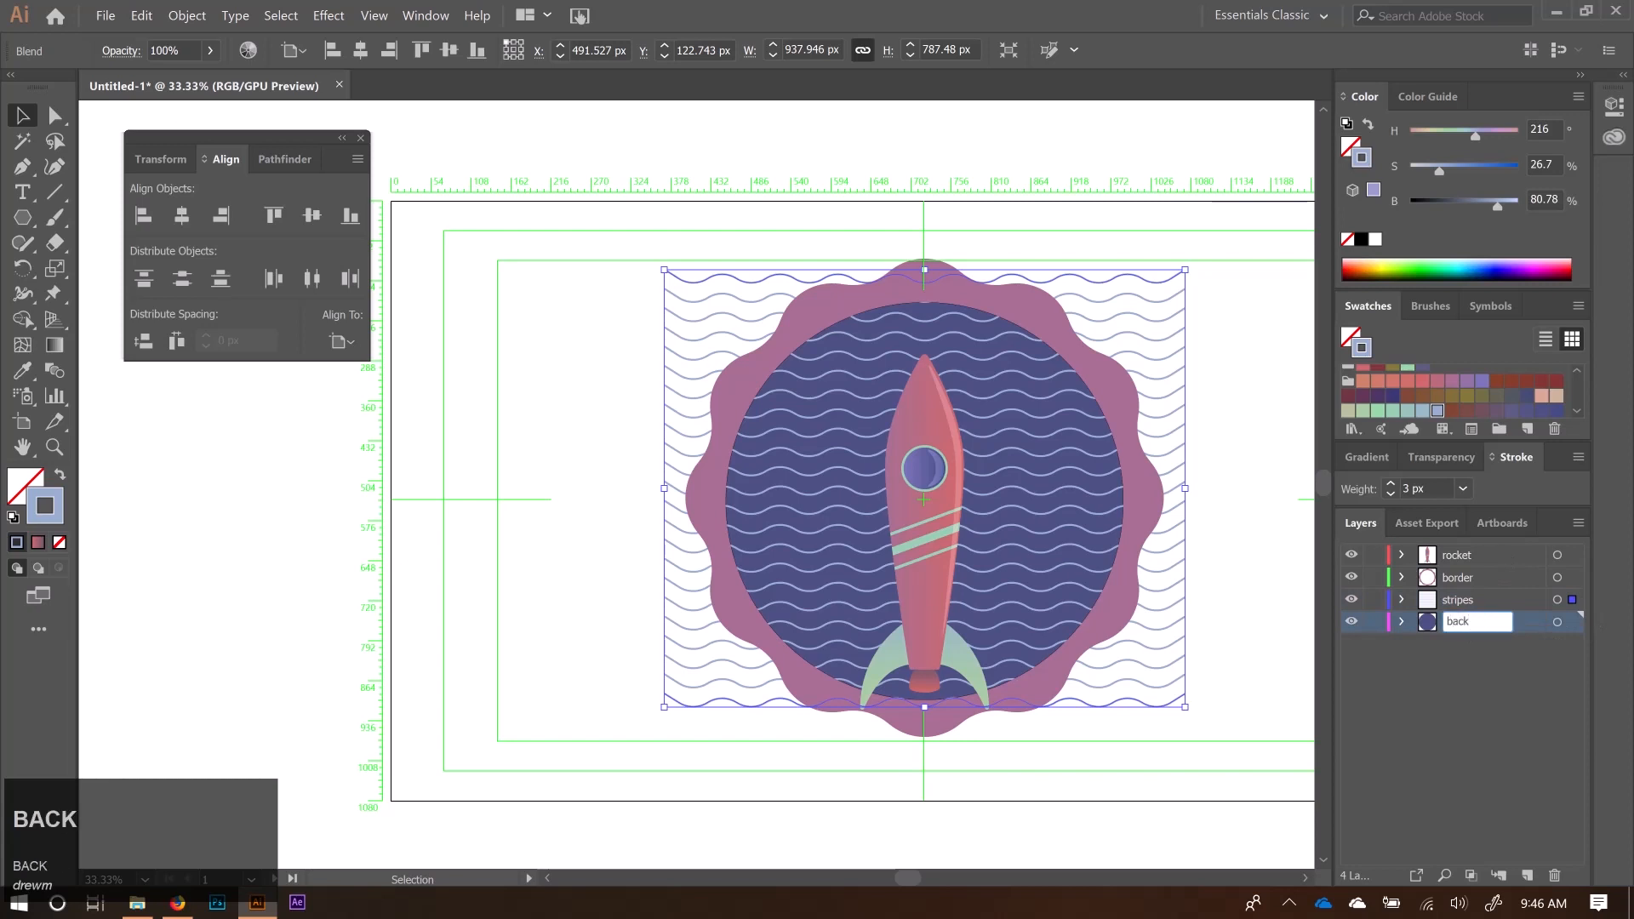
click(1507, 717)
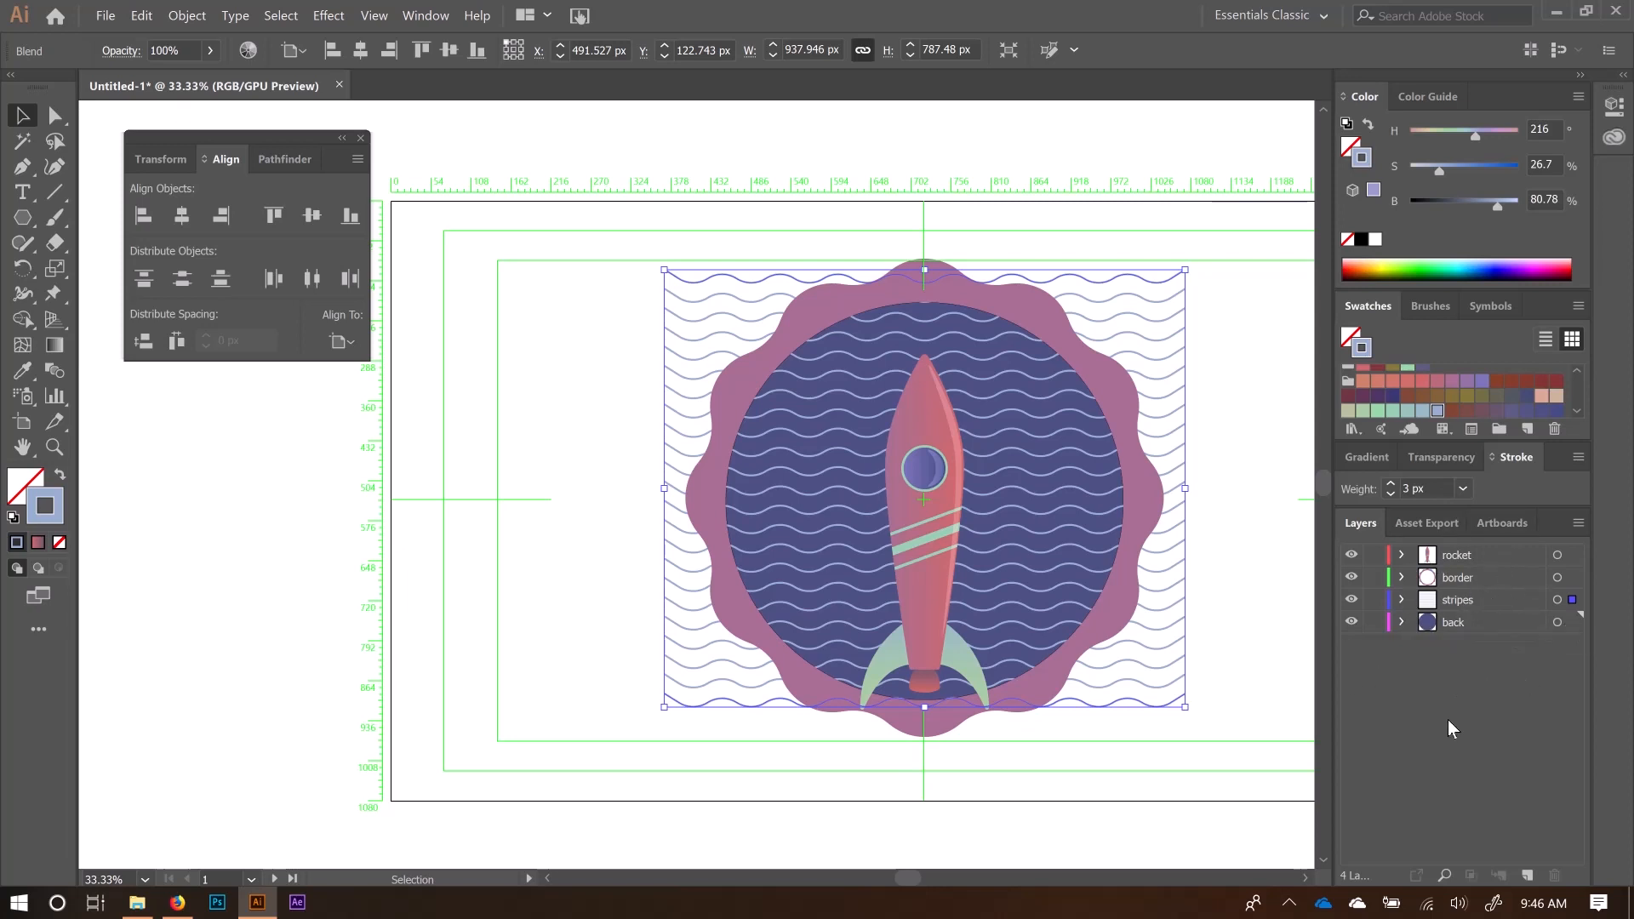
click(908, 792)
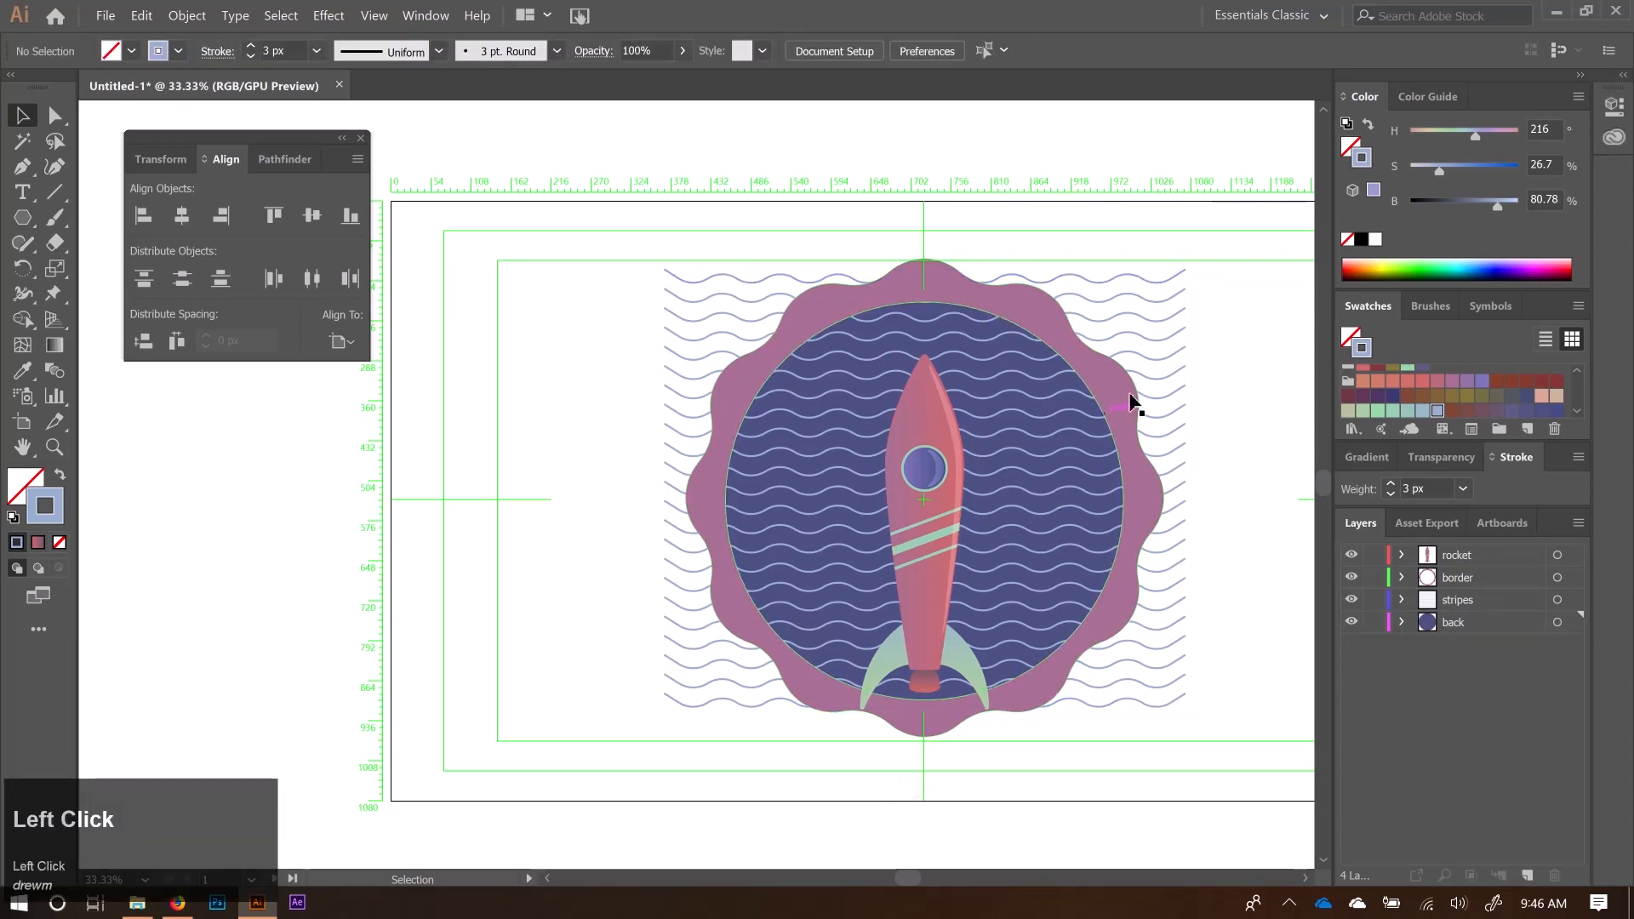
- Select all the artwork and scale it down proportionally about its center to about 715 px wide
drag(1160, 467, 1003, 451)
alt+scroll(968, 440, down, 1)
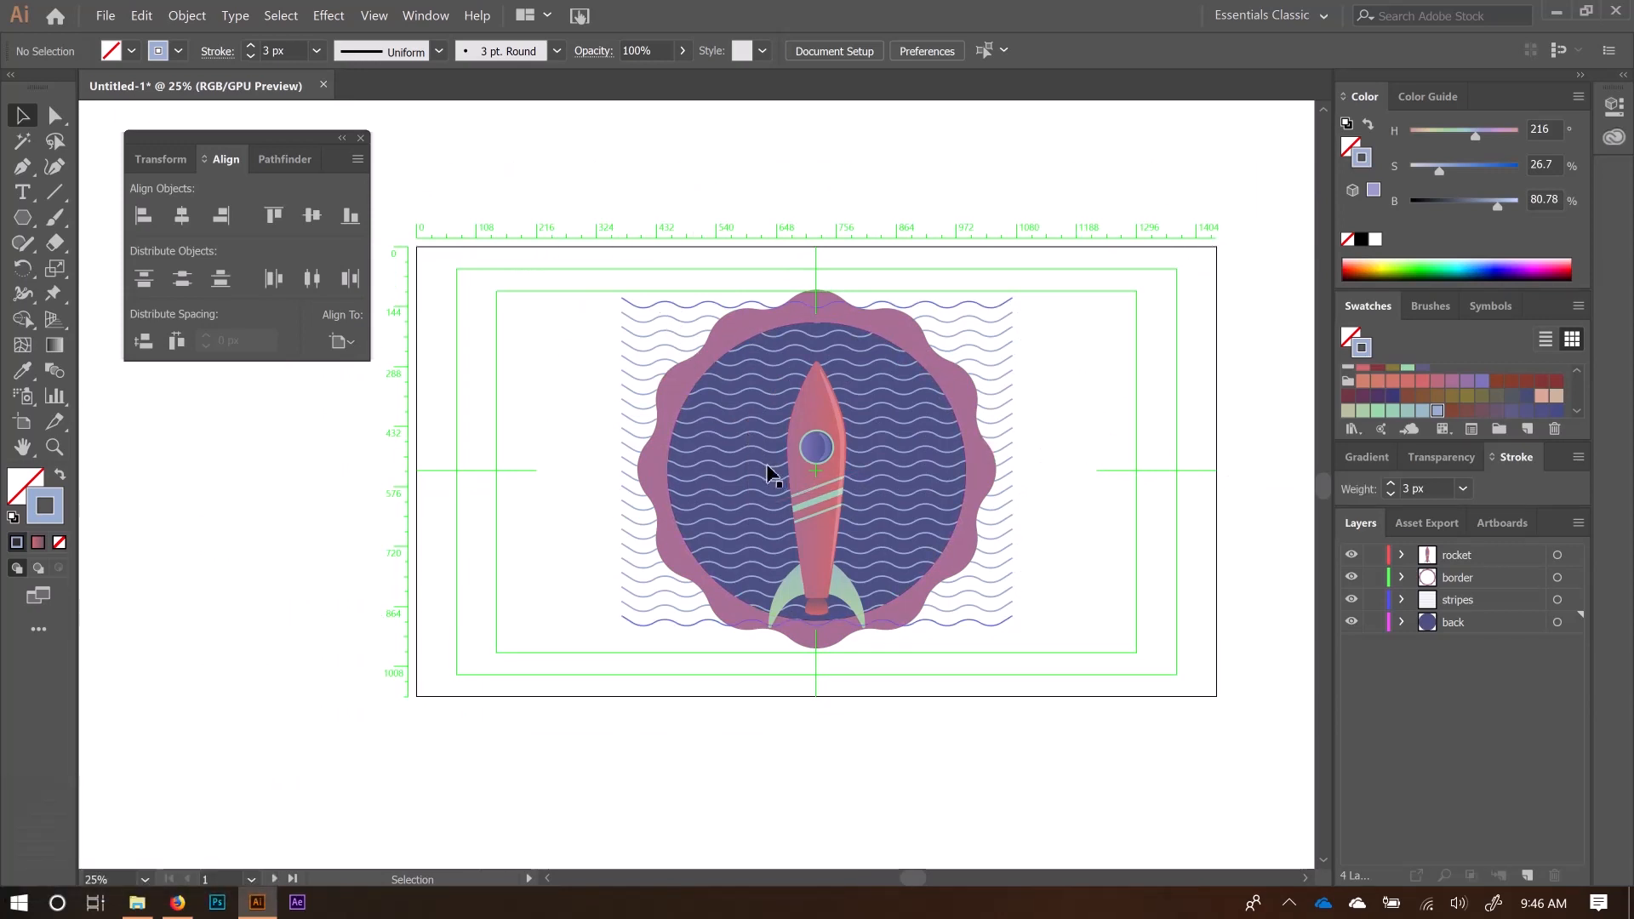
drag(572, 309, 1110, 733)
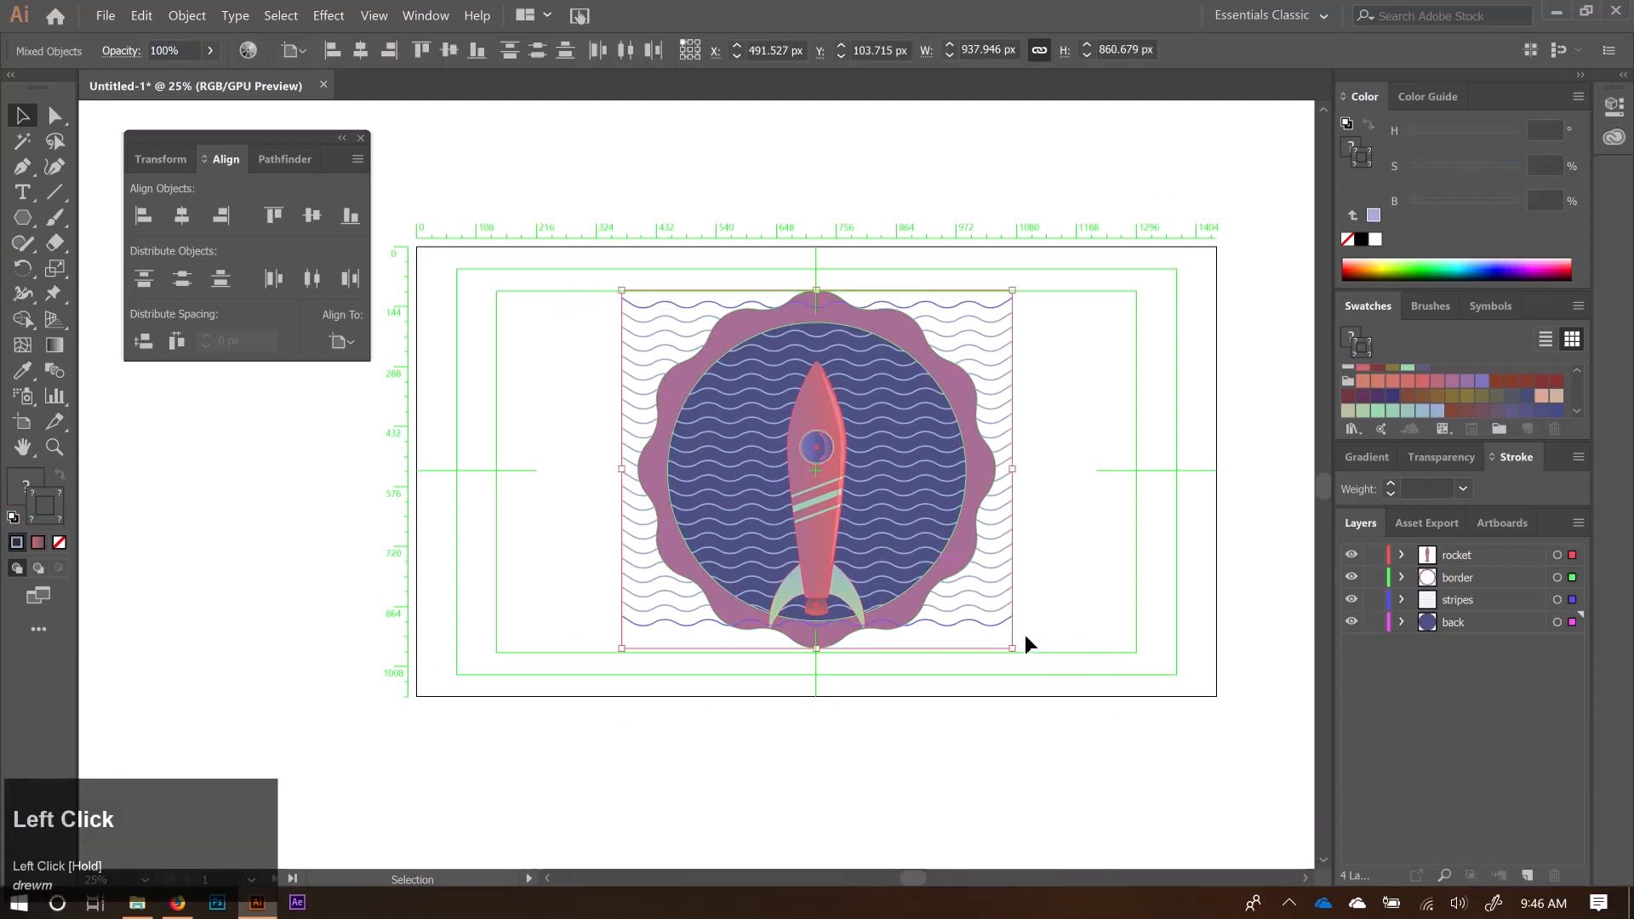
key(alt)
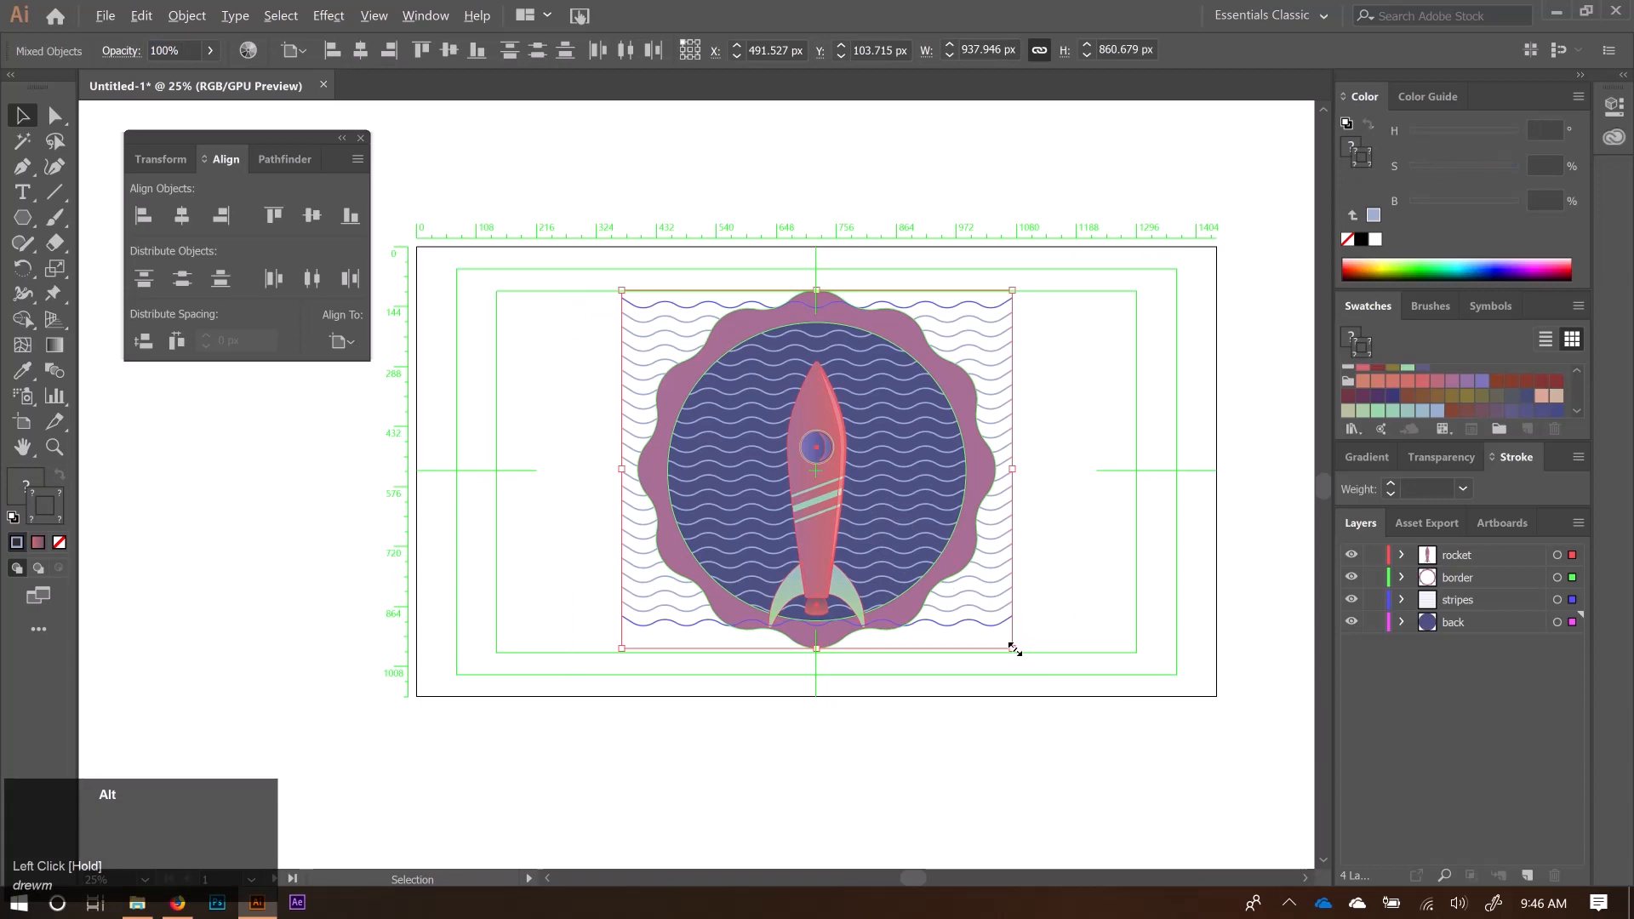
drag(1015, 650, 969, 614)
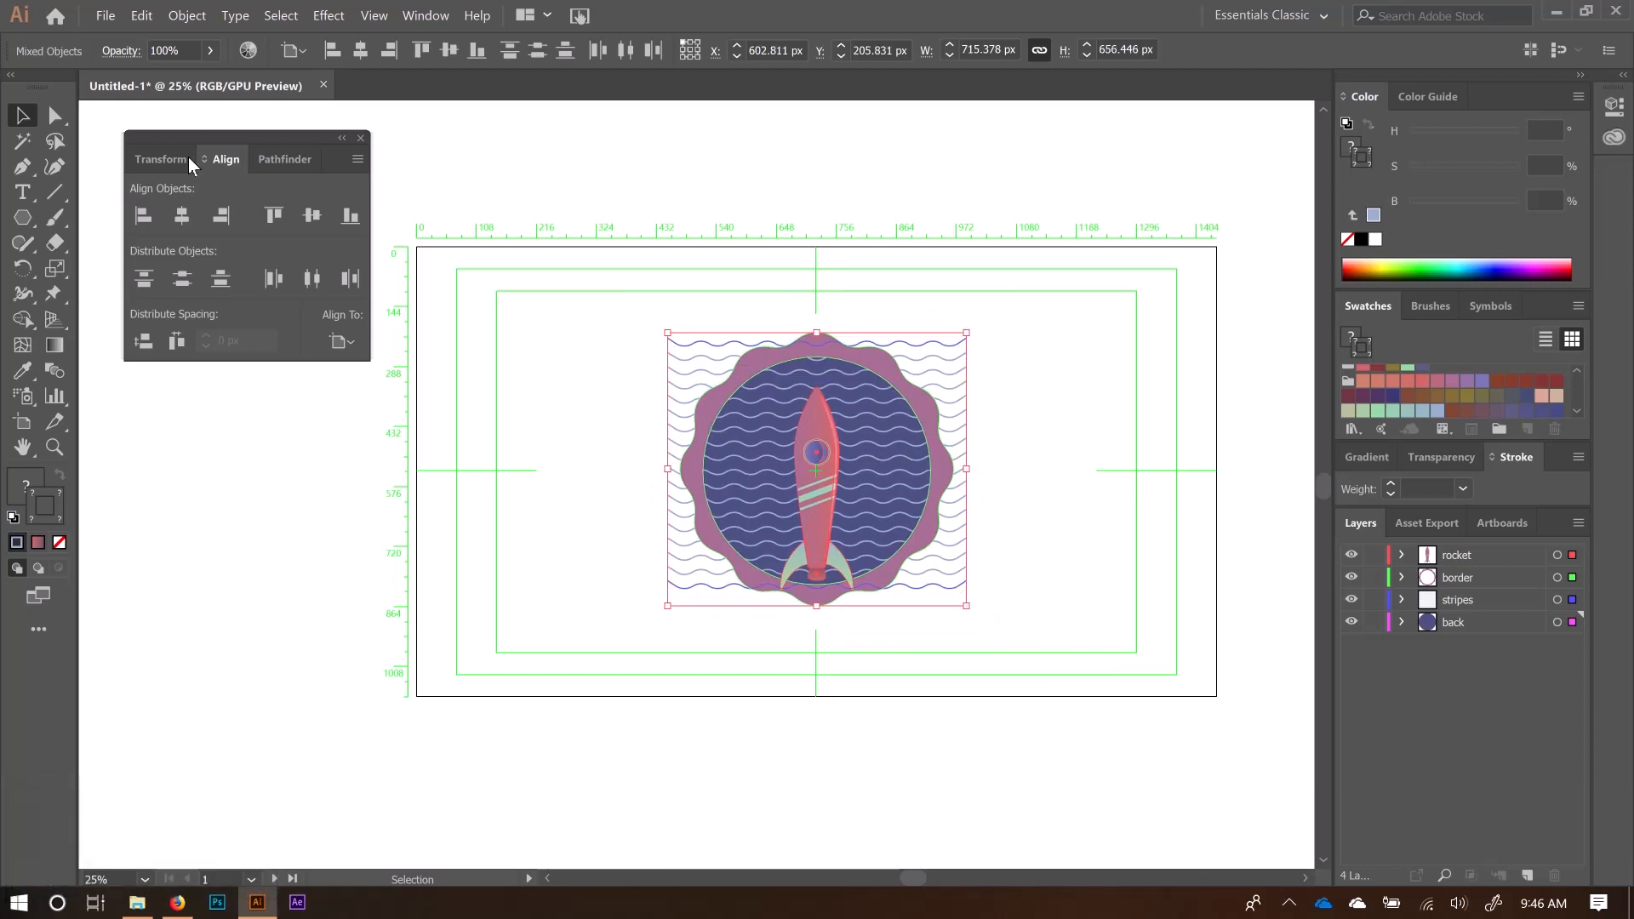
- Align the artwork by its horizontal centers, then try vertical center alignment and undo it
shift+click(187, 217)
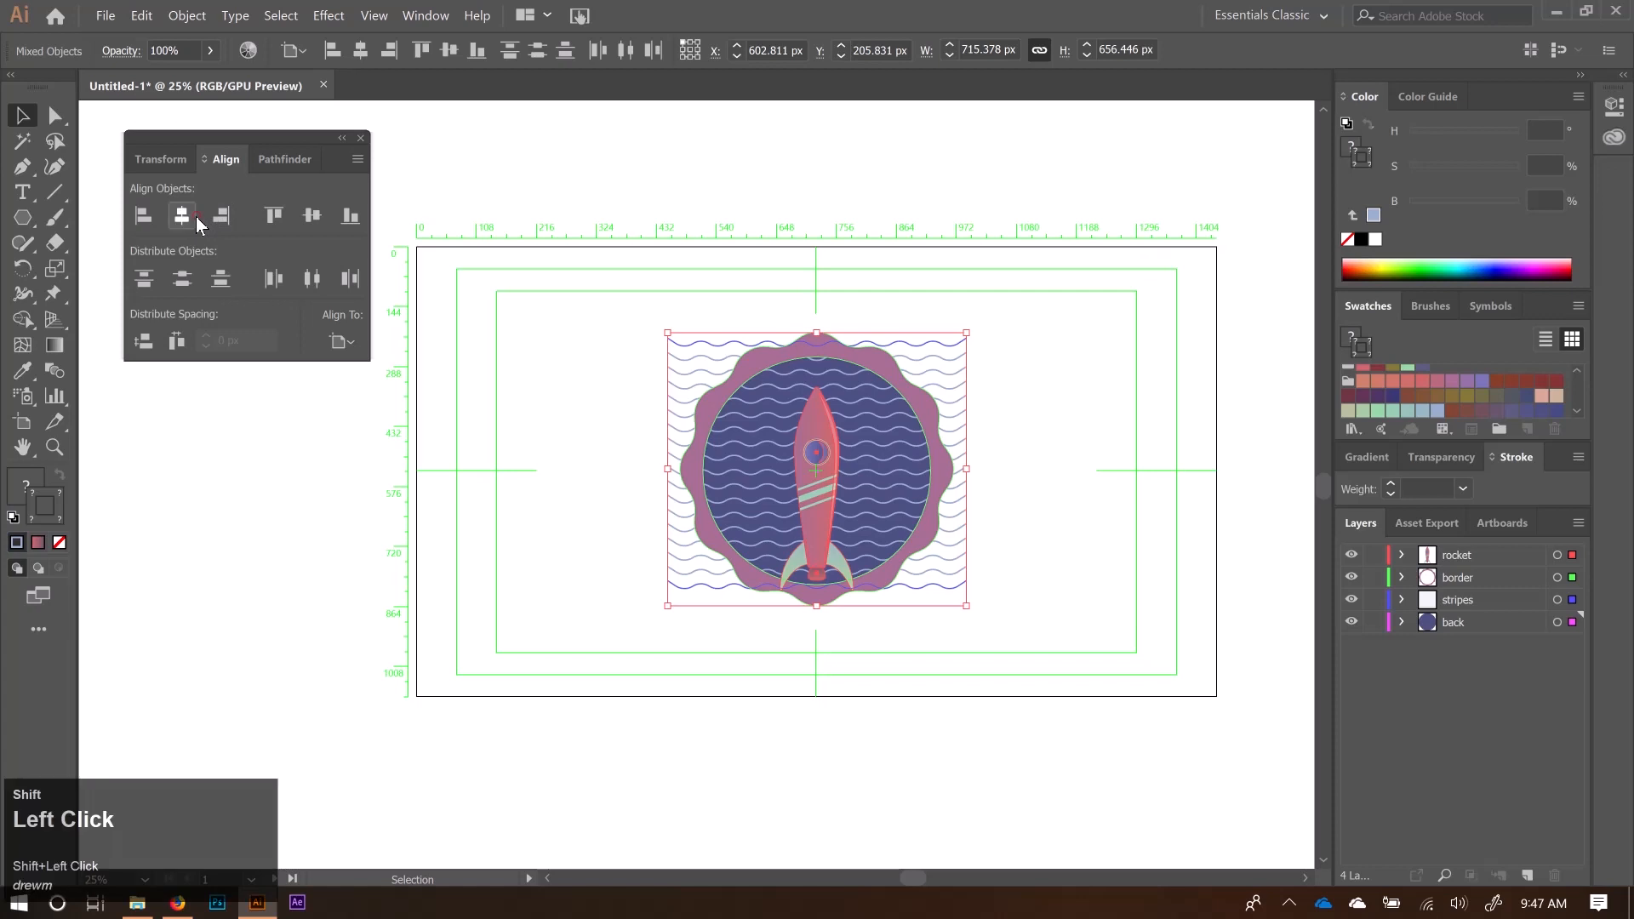
shift+click(312, 215)
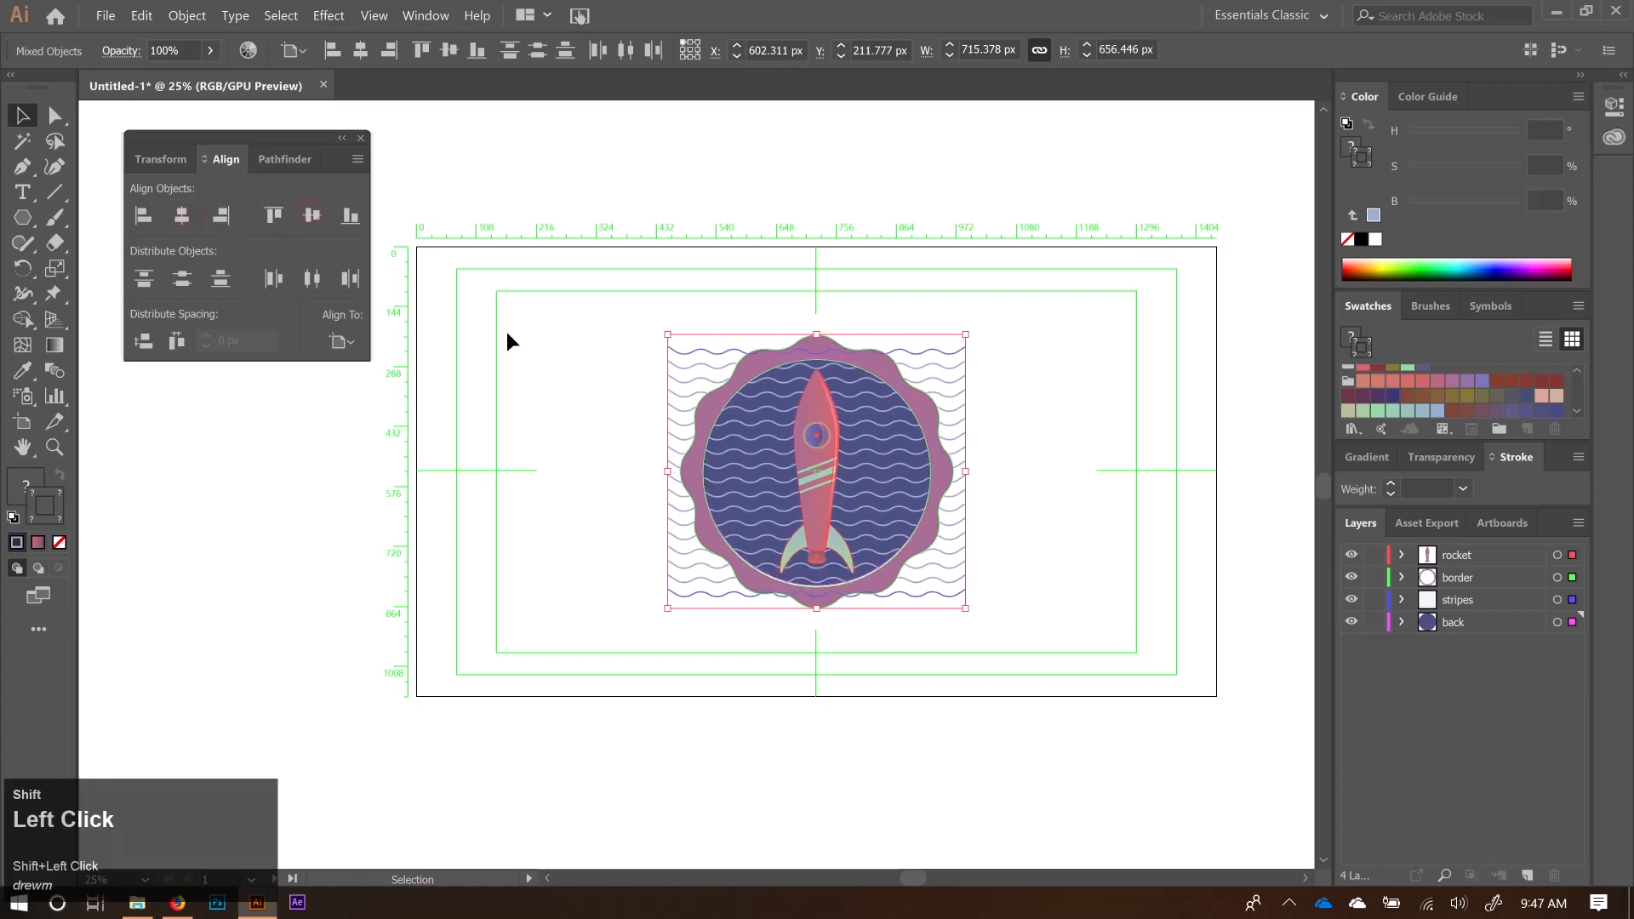
key(ctrl+z)
click(1058, 491)
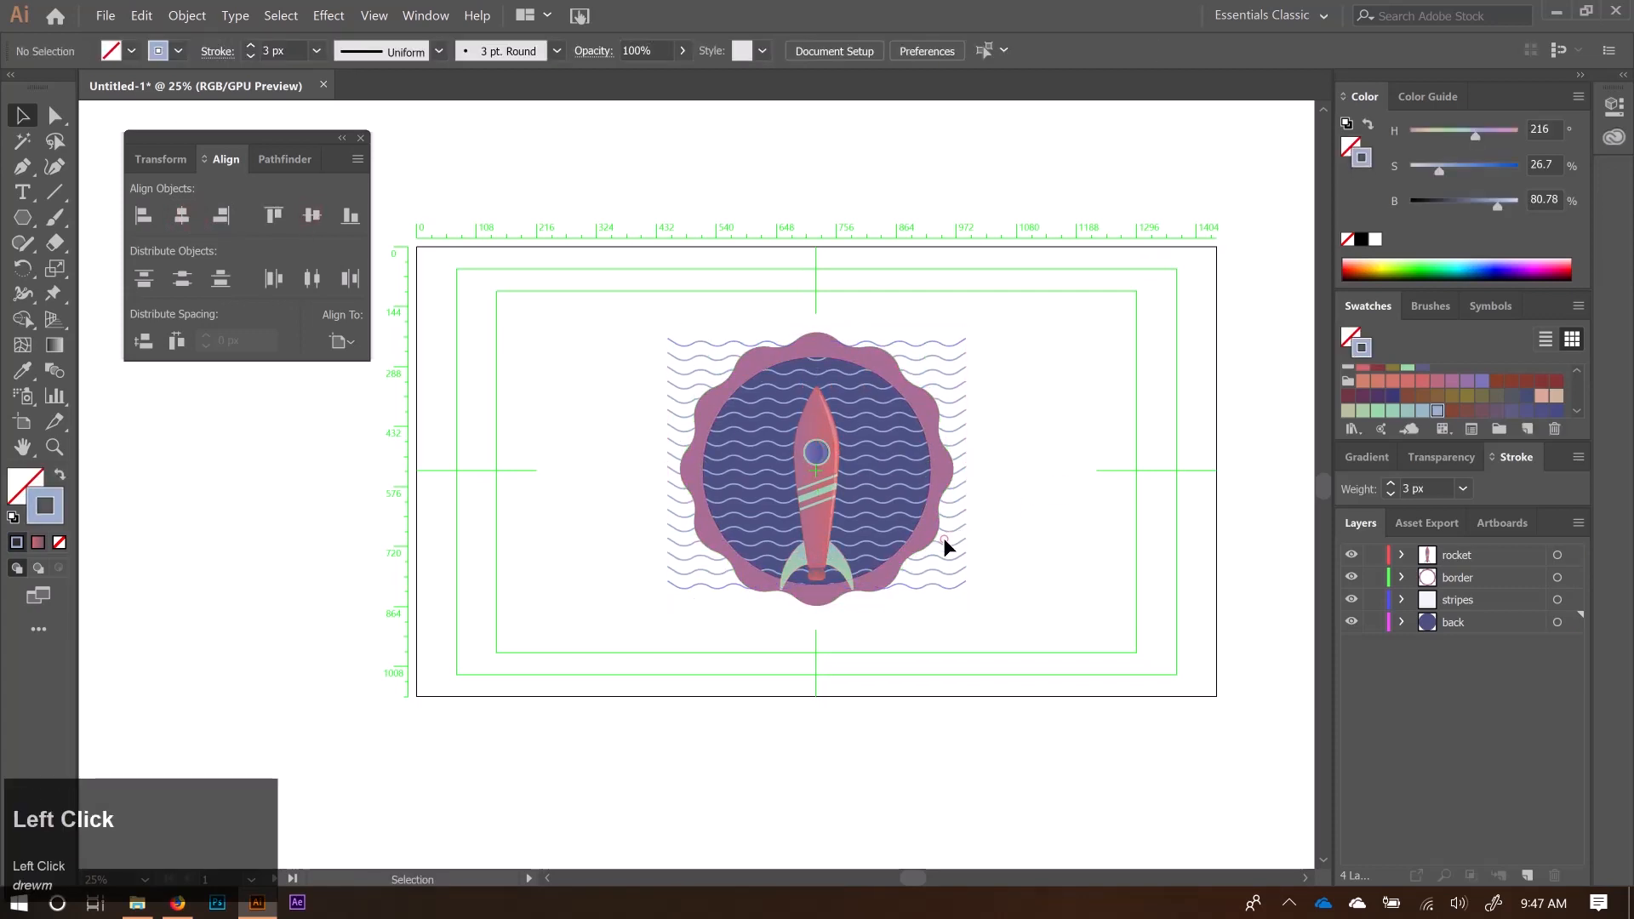
drag(624, 297, 1094, 700)
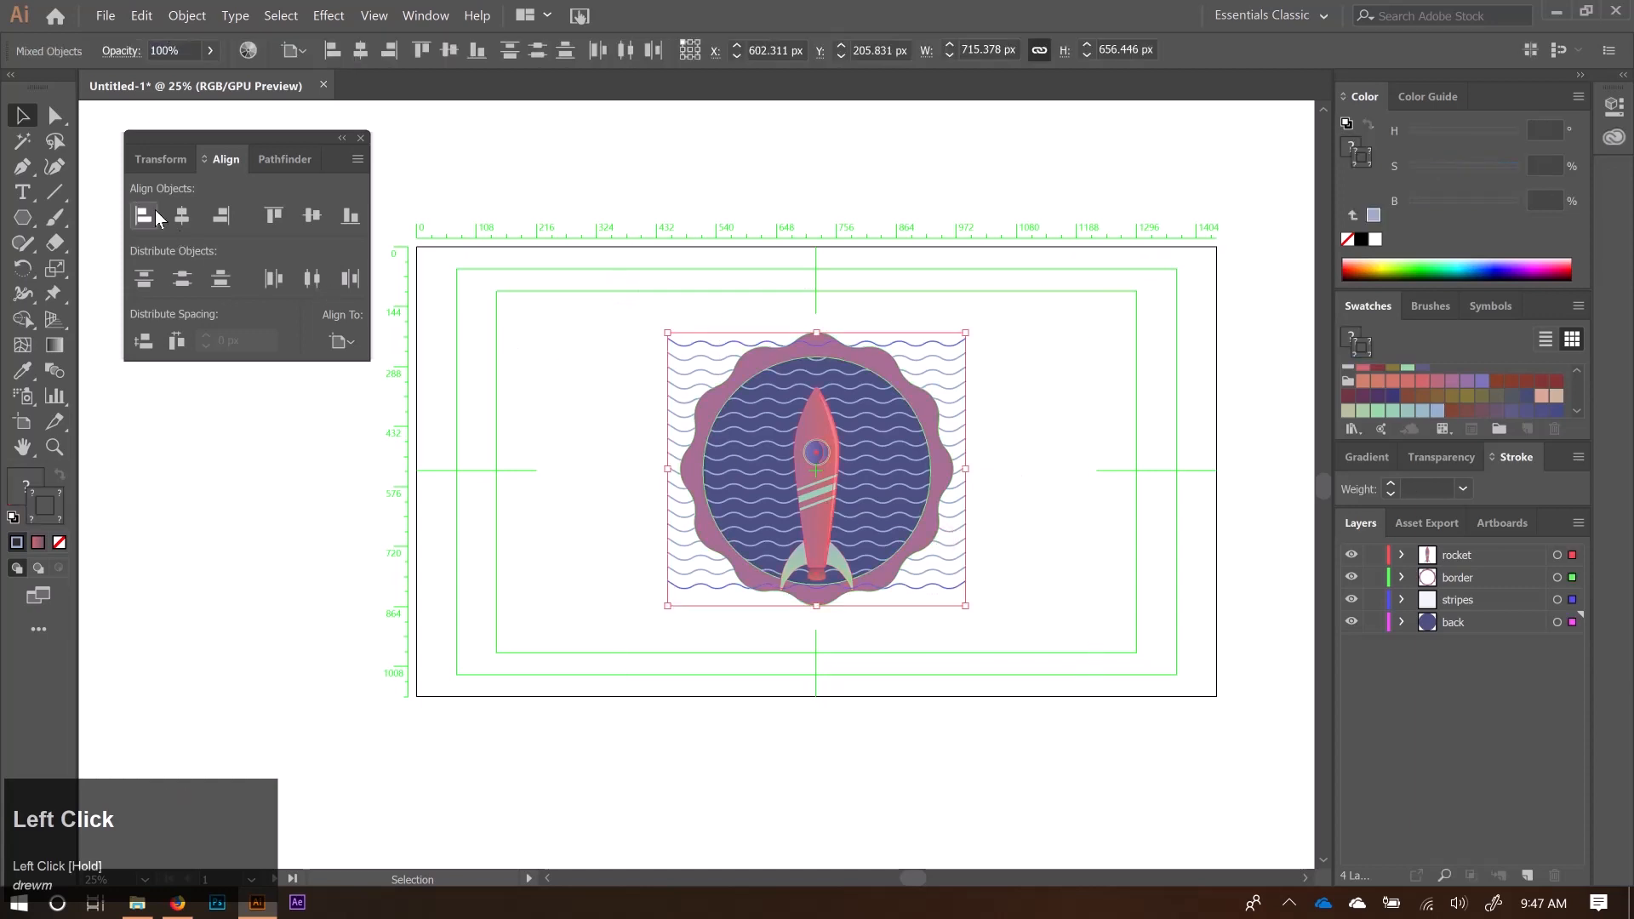
click(1023, 528)
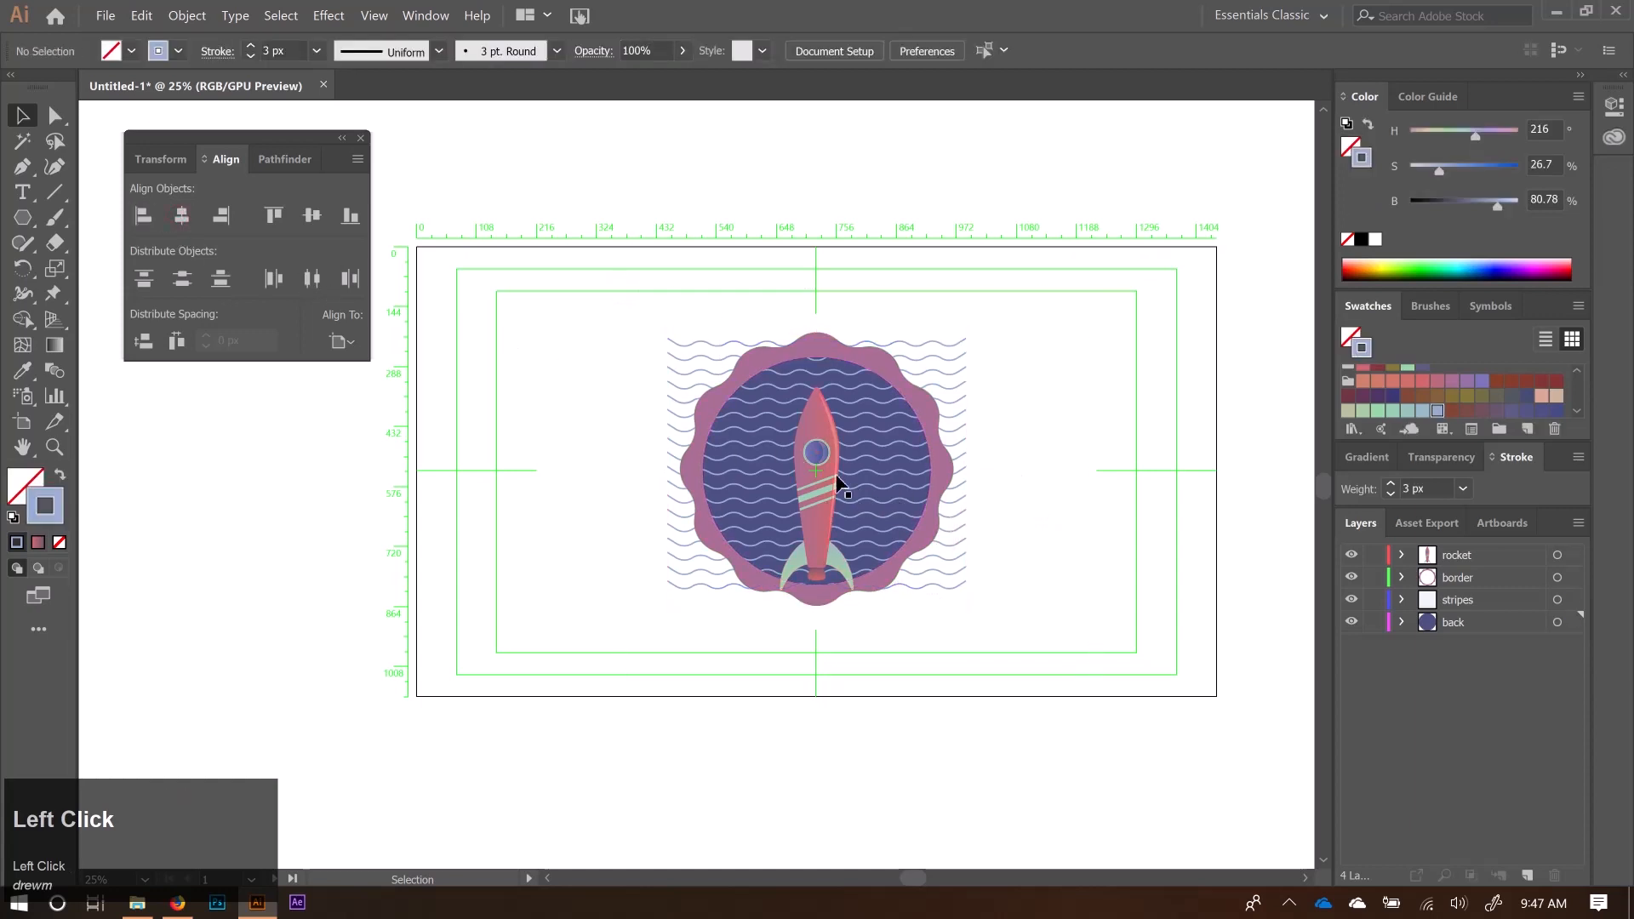
- Move the rocket straight up so its nose extends beyond the badge, and enlarge it slightly
click(877, 365)
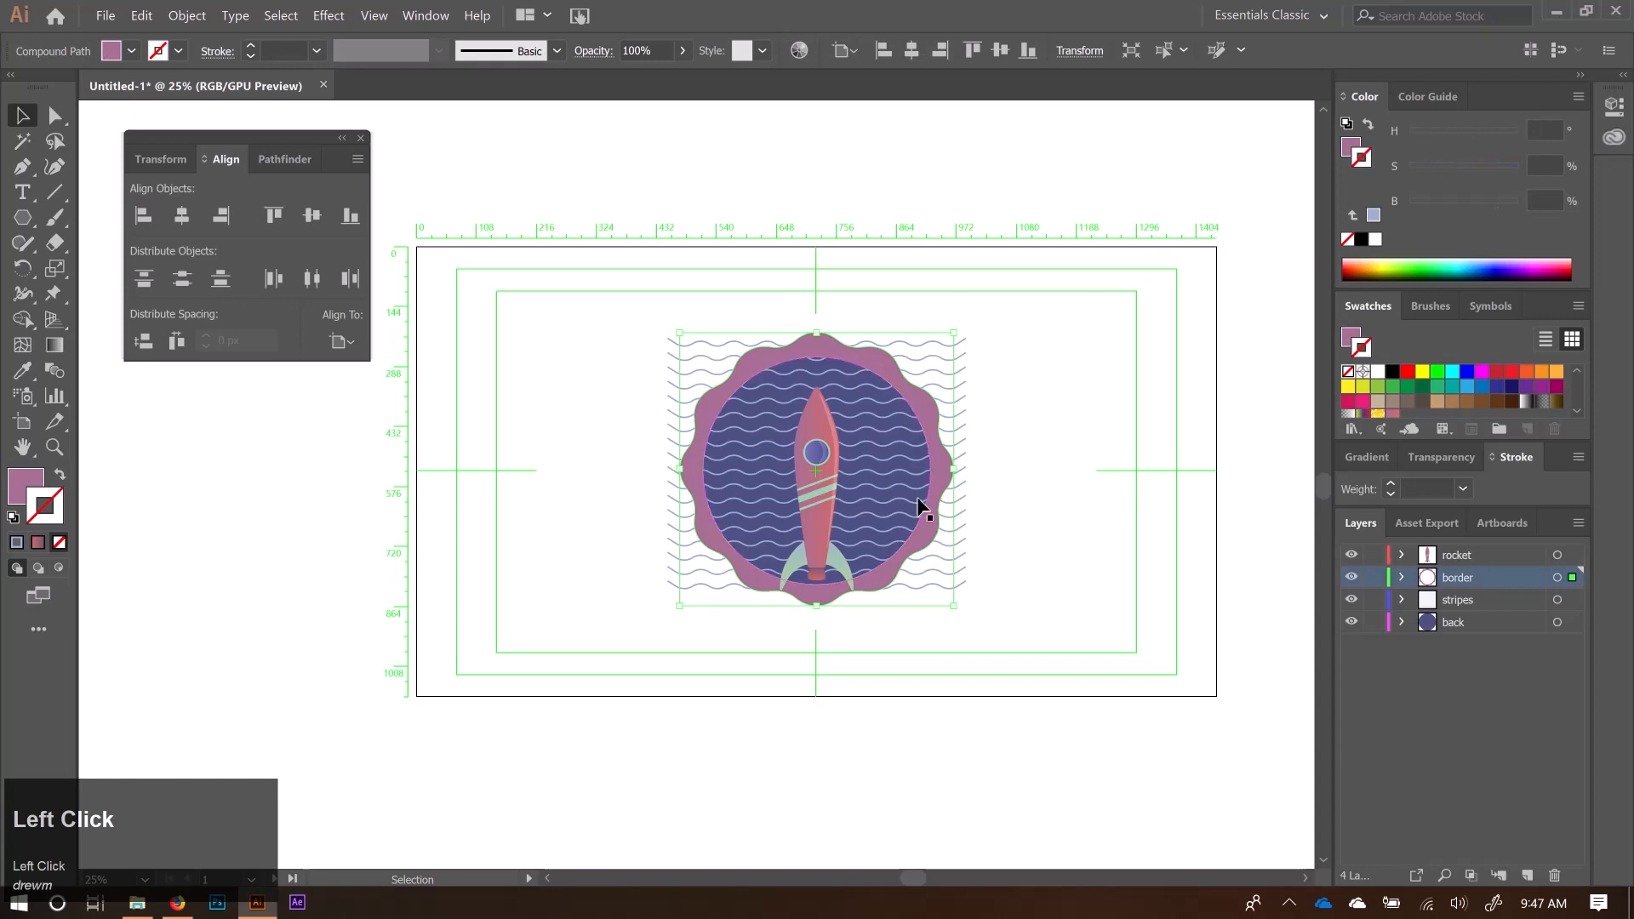
click(815, 540)
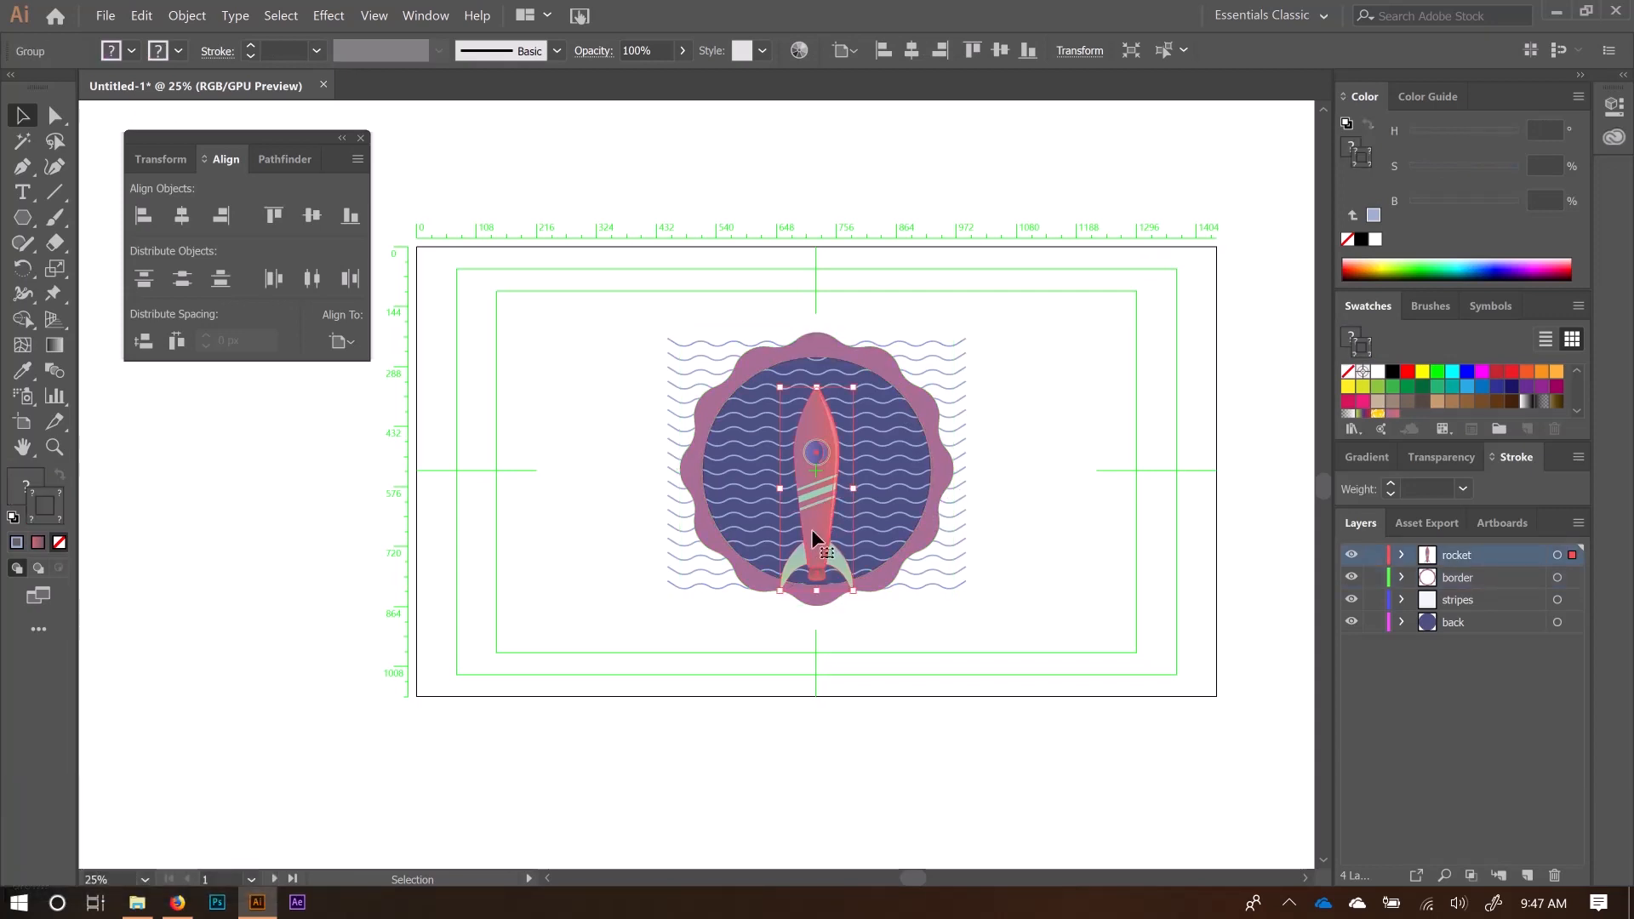
drag(819, 533, 807, 420)
drag(854, 472, 870, 500)
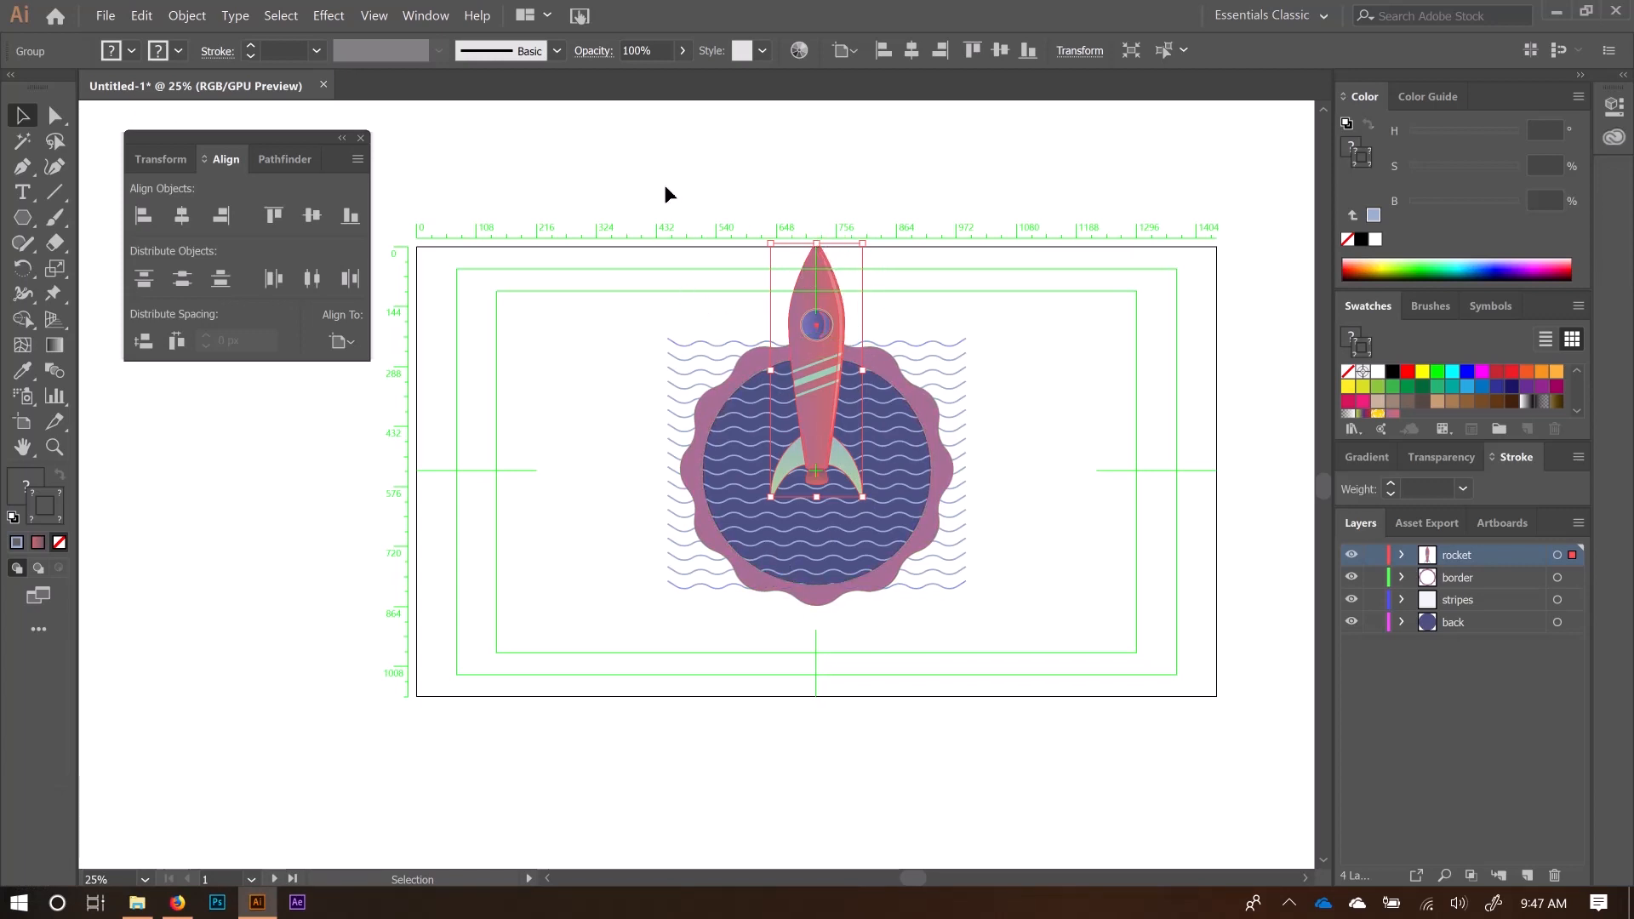
- Scale all the artwork down proportionally about its center to about 636 px wide, and deselect it
drag(594, 219, 1076, 700)
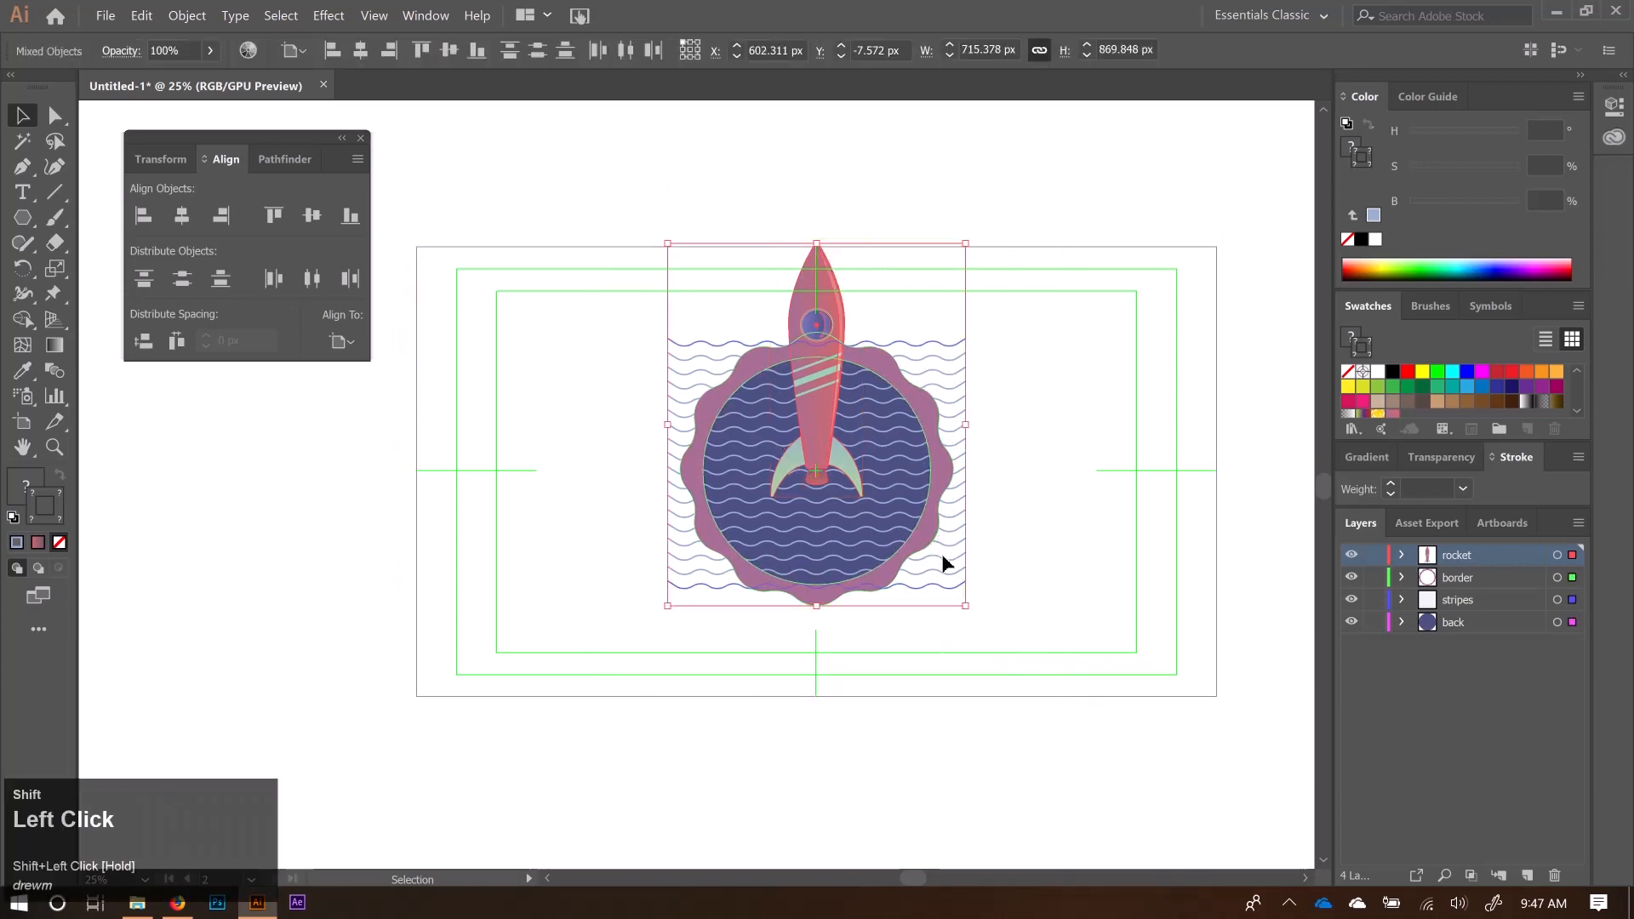
drag(965, 606, 947, 593)
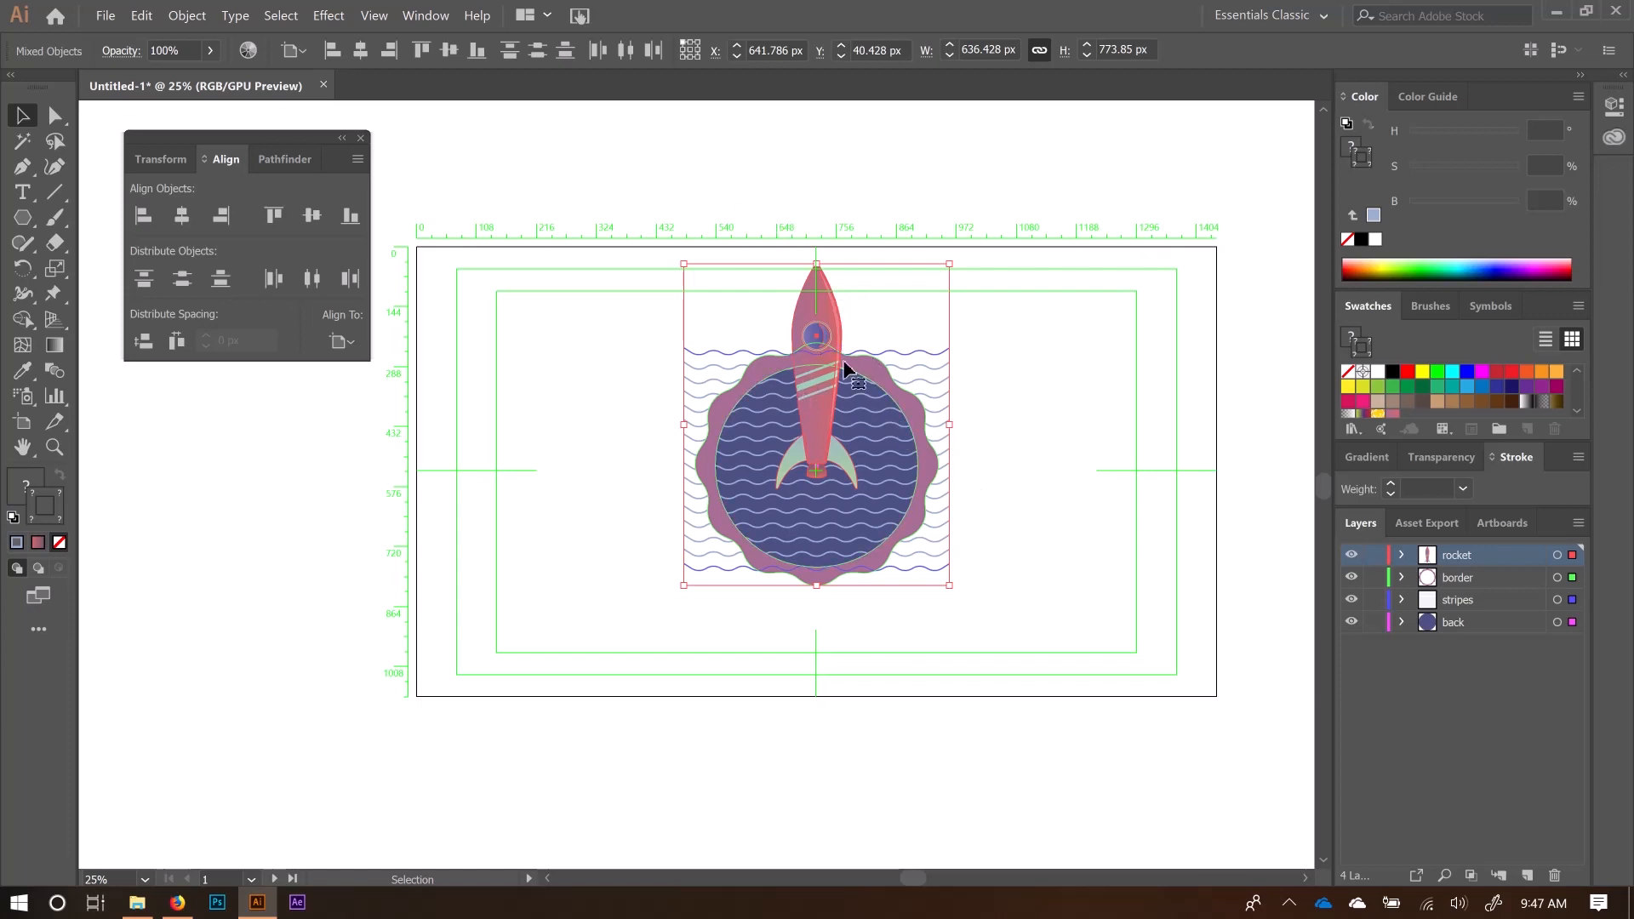
click(1032, 509)
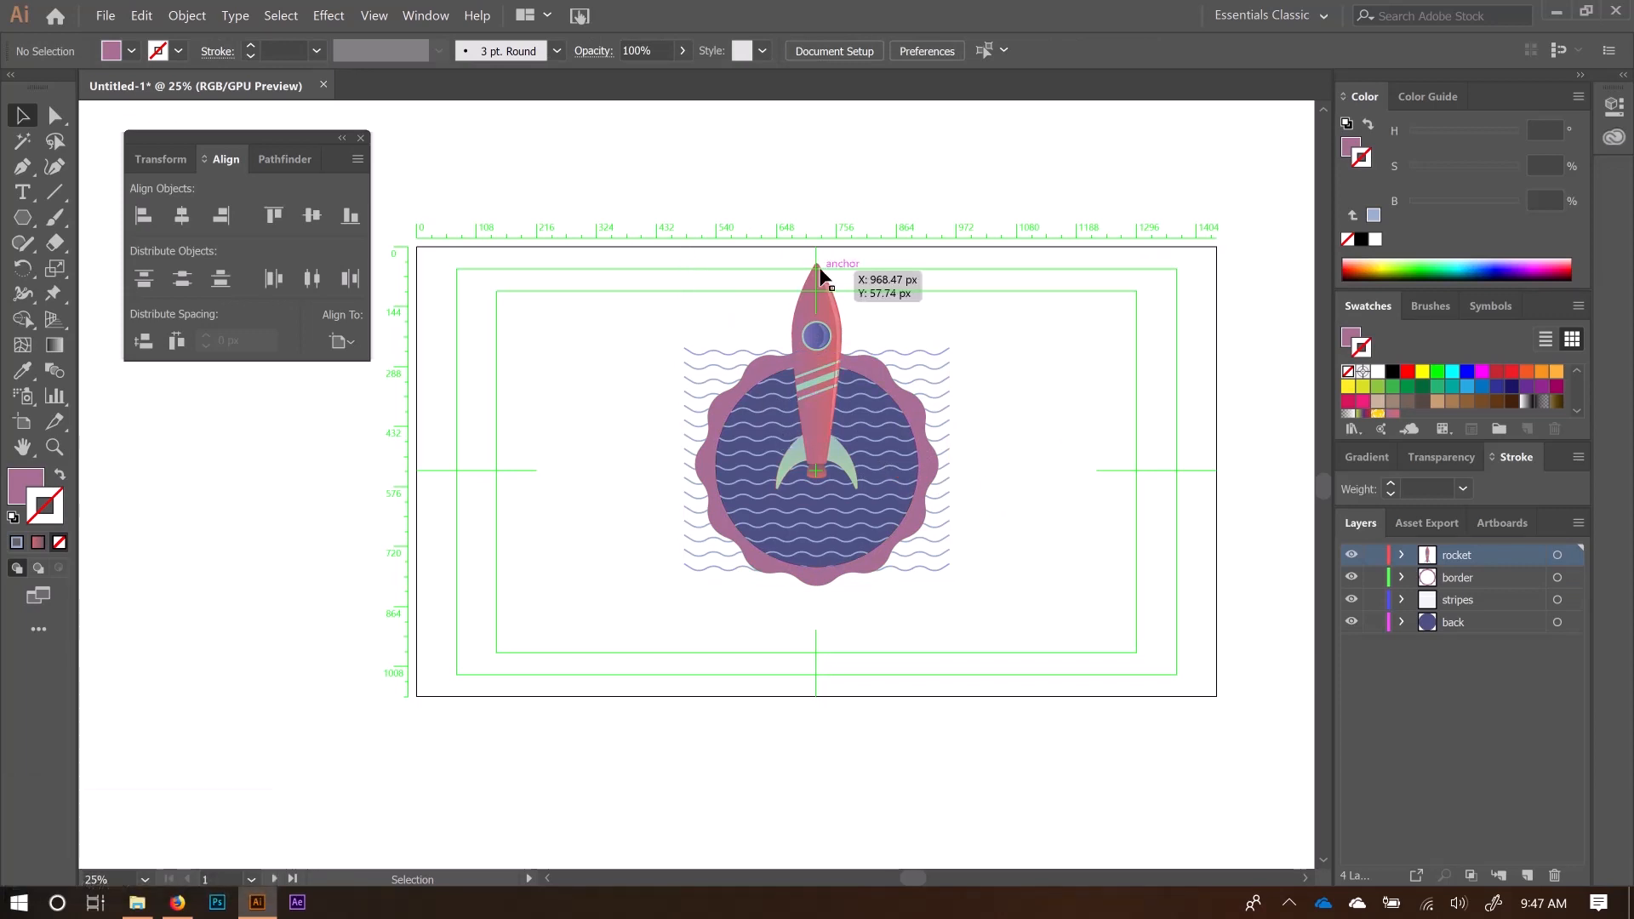
- Scale all the artwork down further about its center to about 526 px wide
drag(630, 245, 1058, 620)
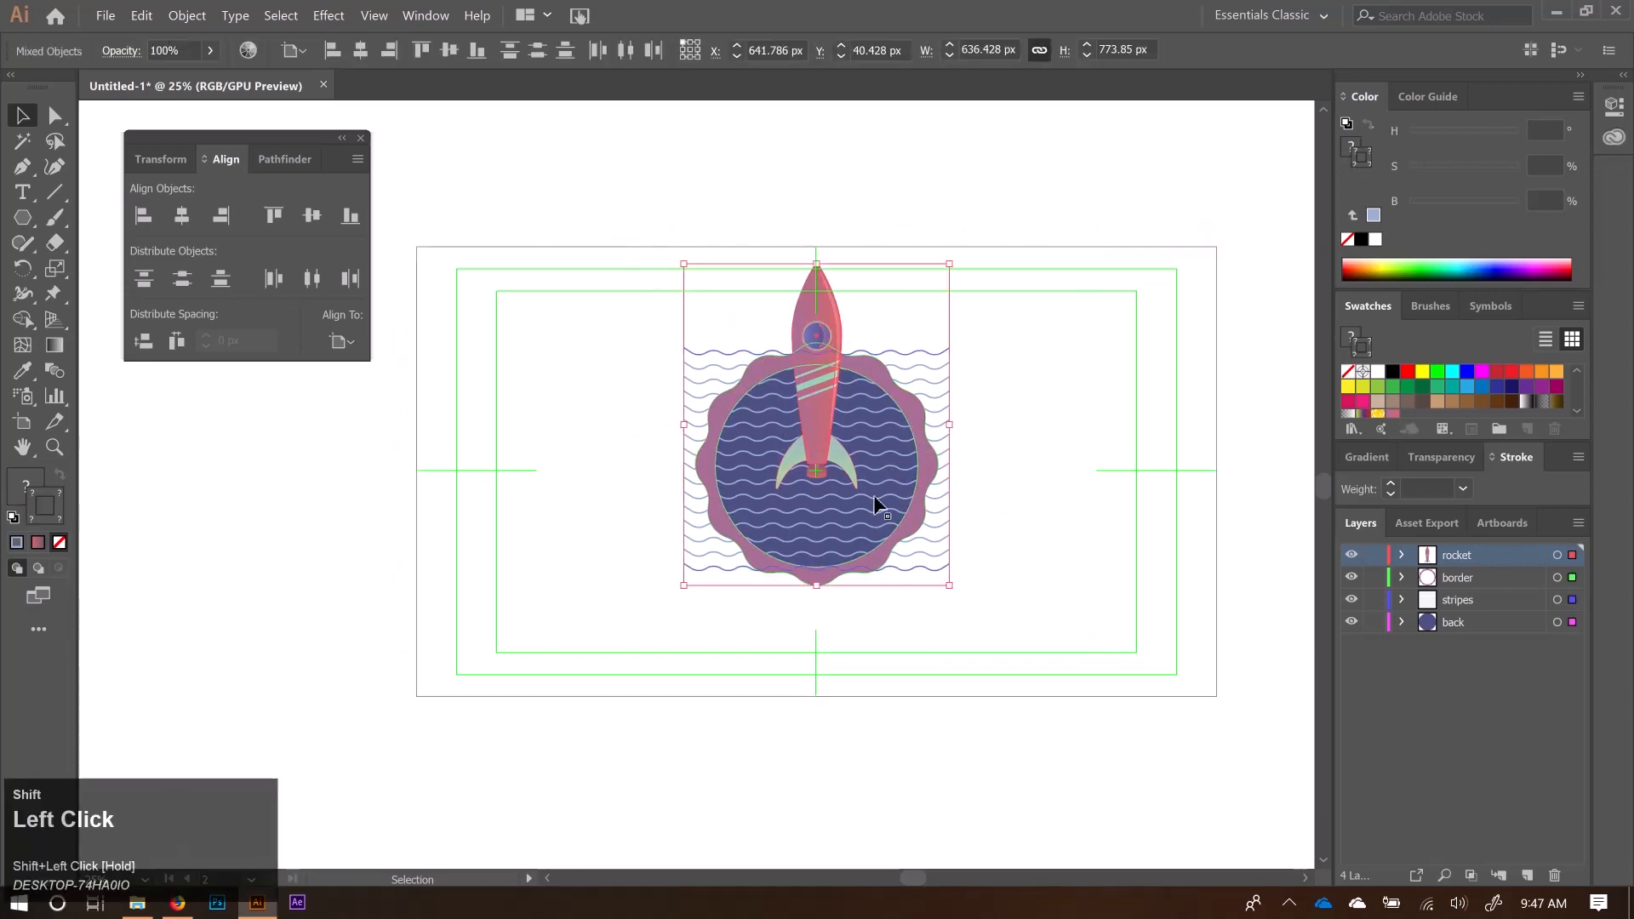
drag(945, 584, 927, 568)
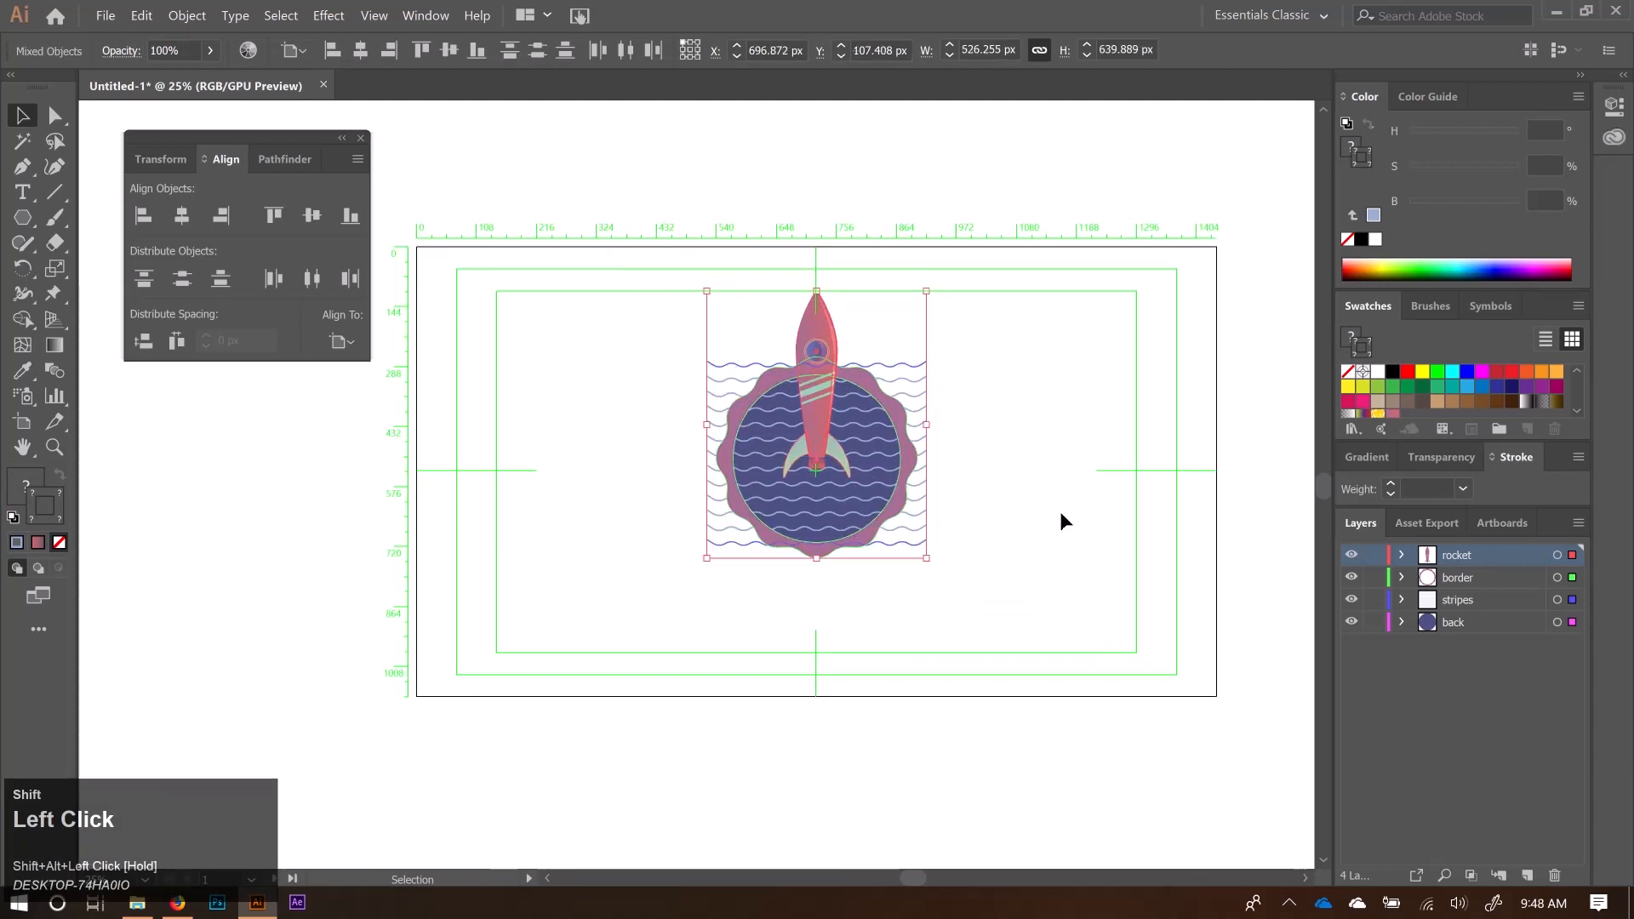
scroll(905, 540, up, 1)
scroll(942, 536, down, 1)
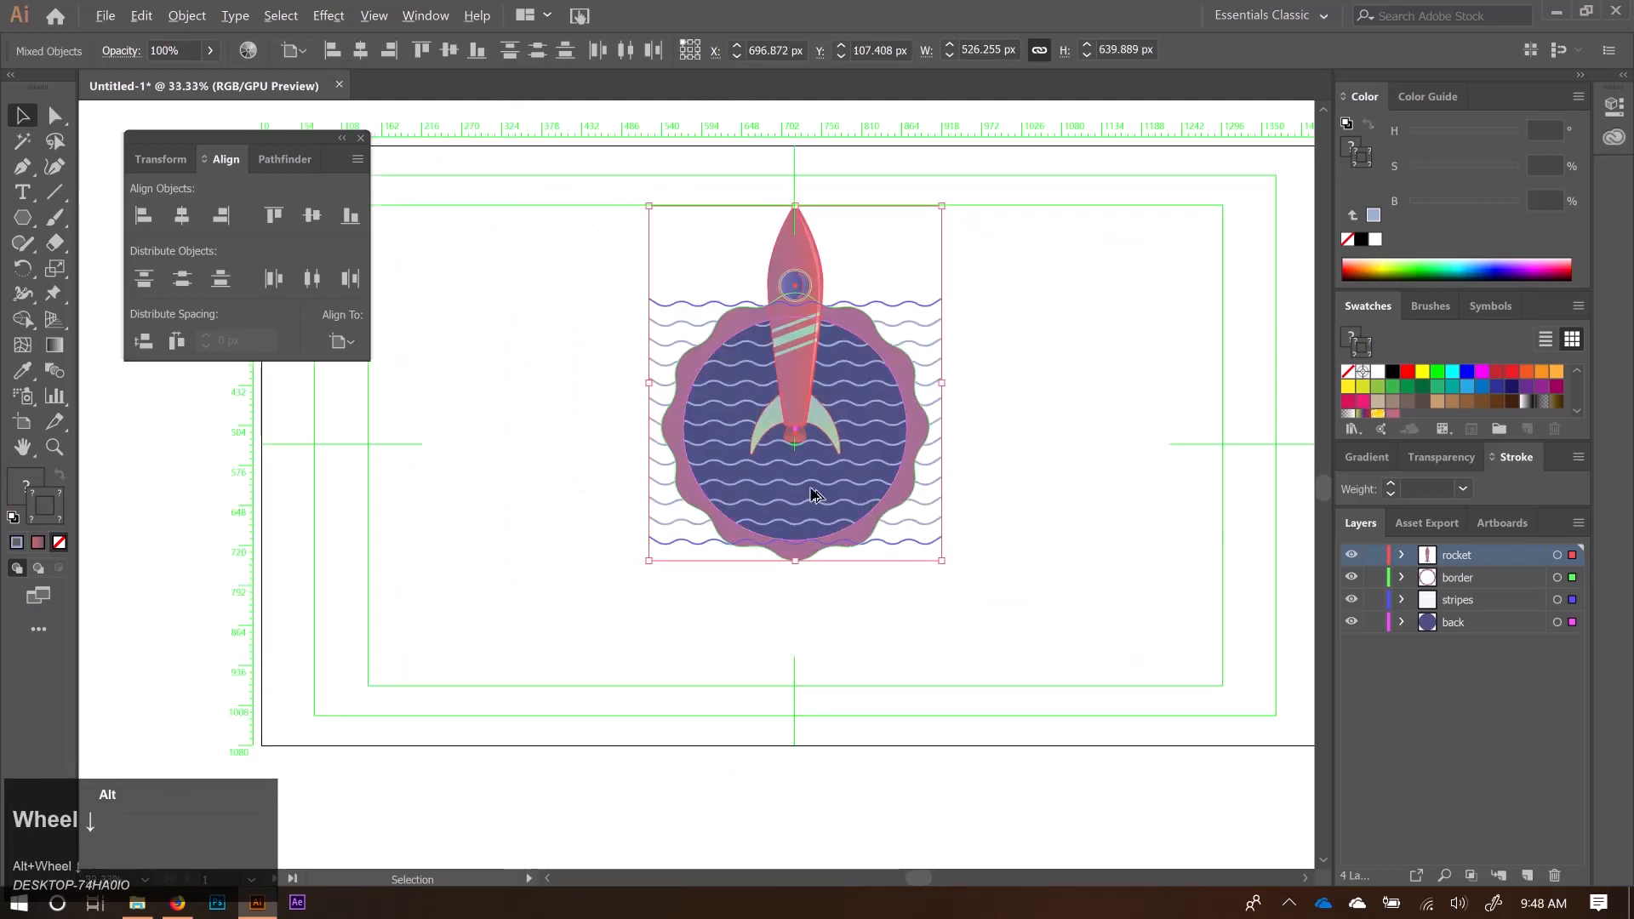
scroll(817, 493, up, 1)
click(998, 478)
- Undo the scaling, alignment and rocket changes back to the full-size badge artwork
key(ctrl+z)
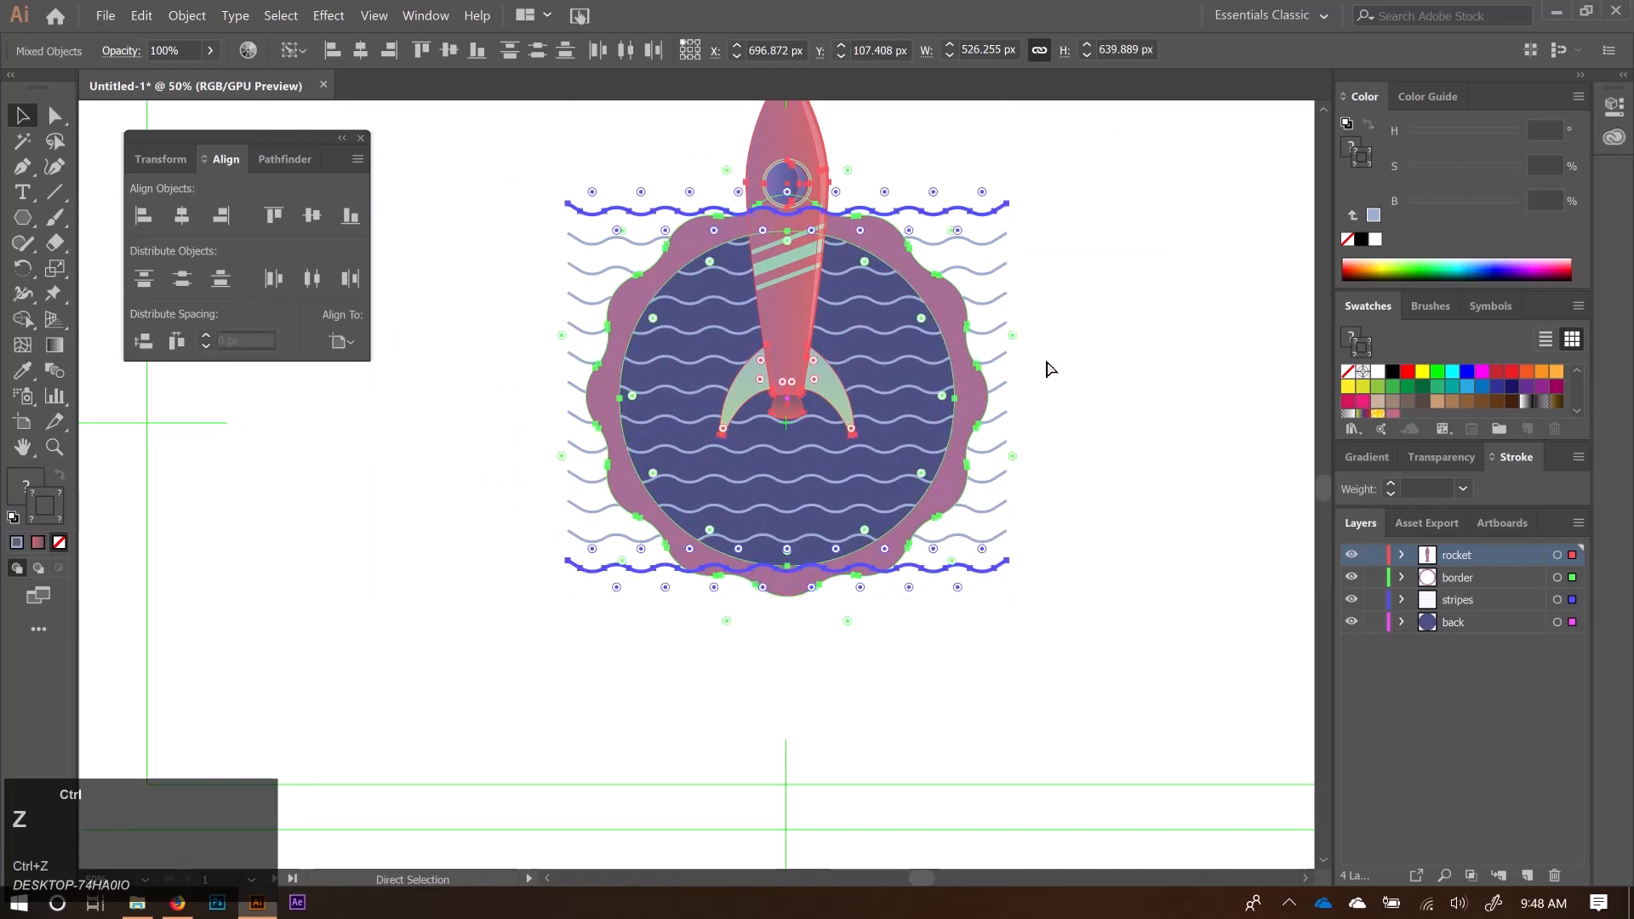
key(ctrl+z)
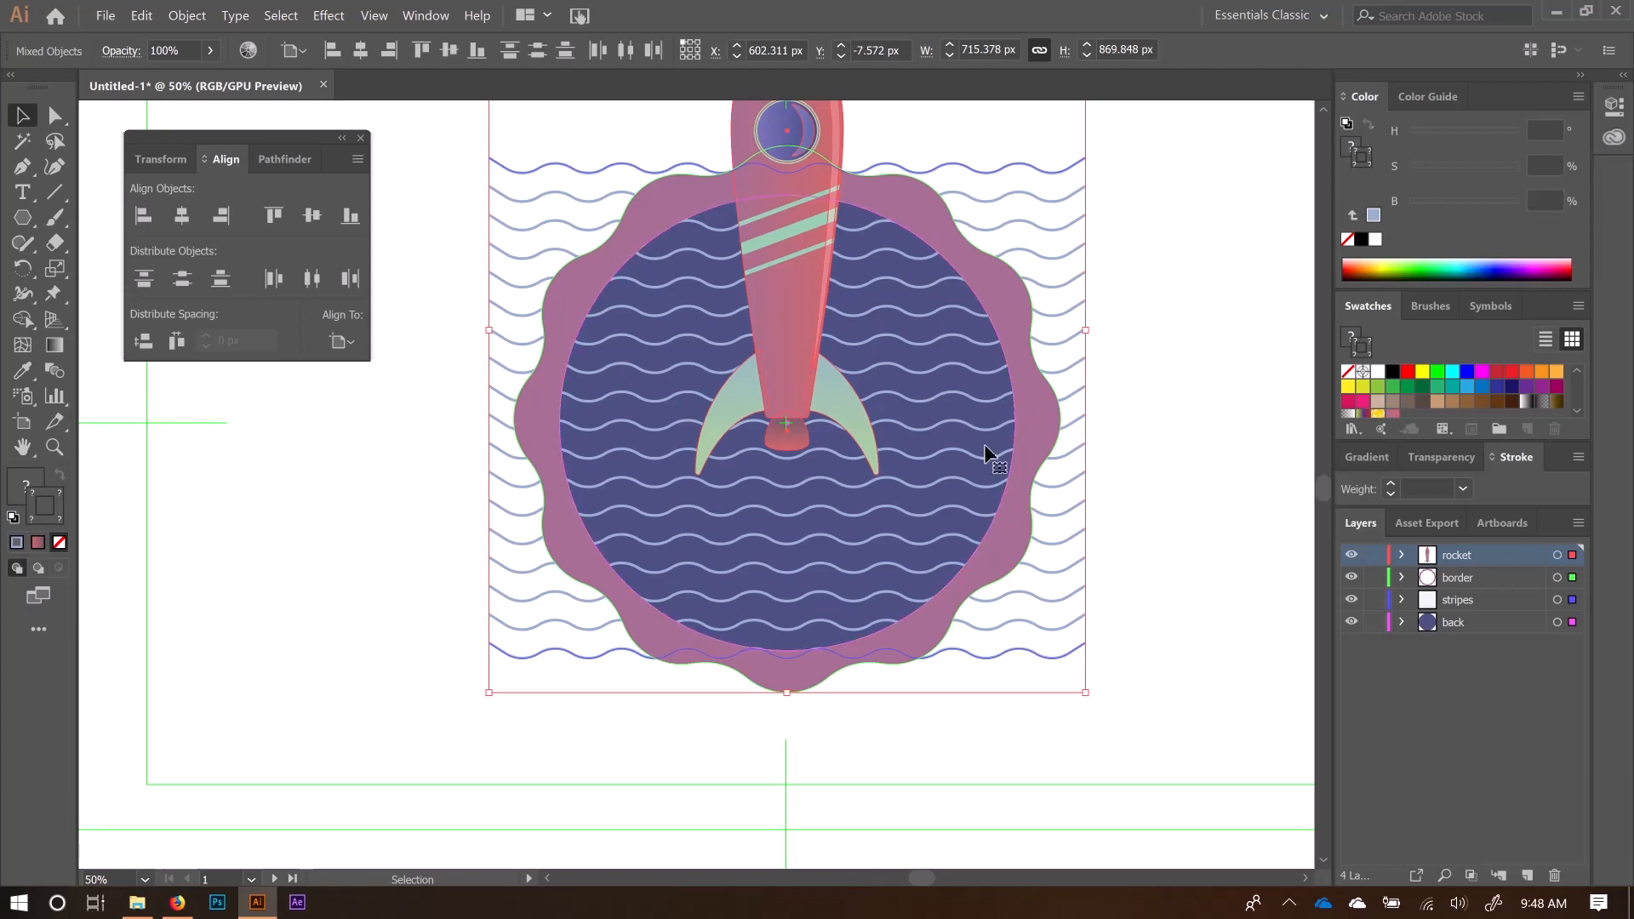
key(ctrl+z)
key(ctrl+z)
key(ctrl+z)
key(ctrl+z)
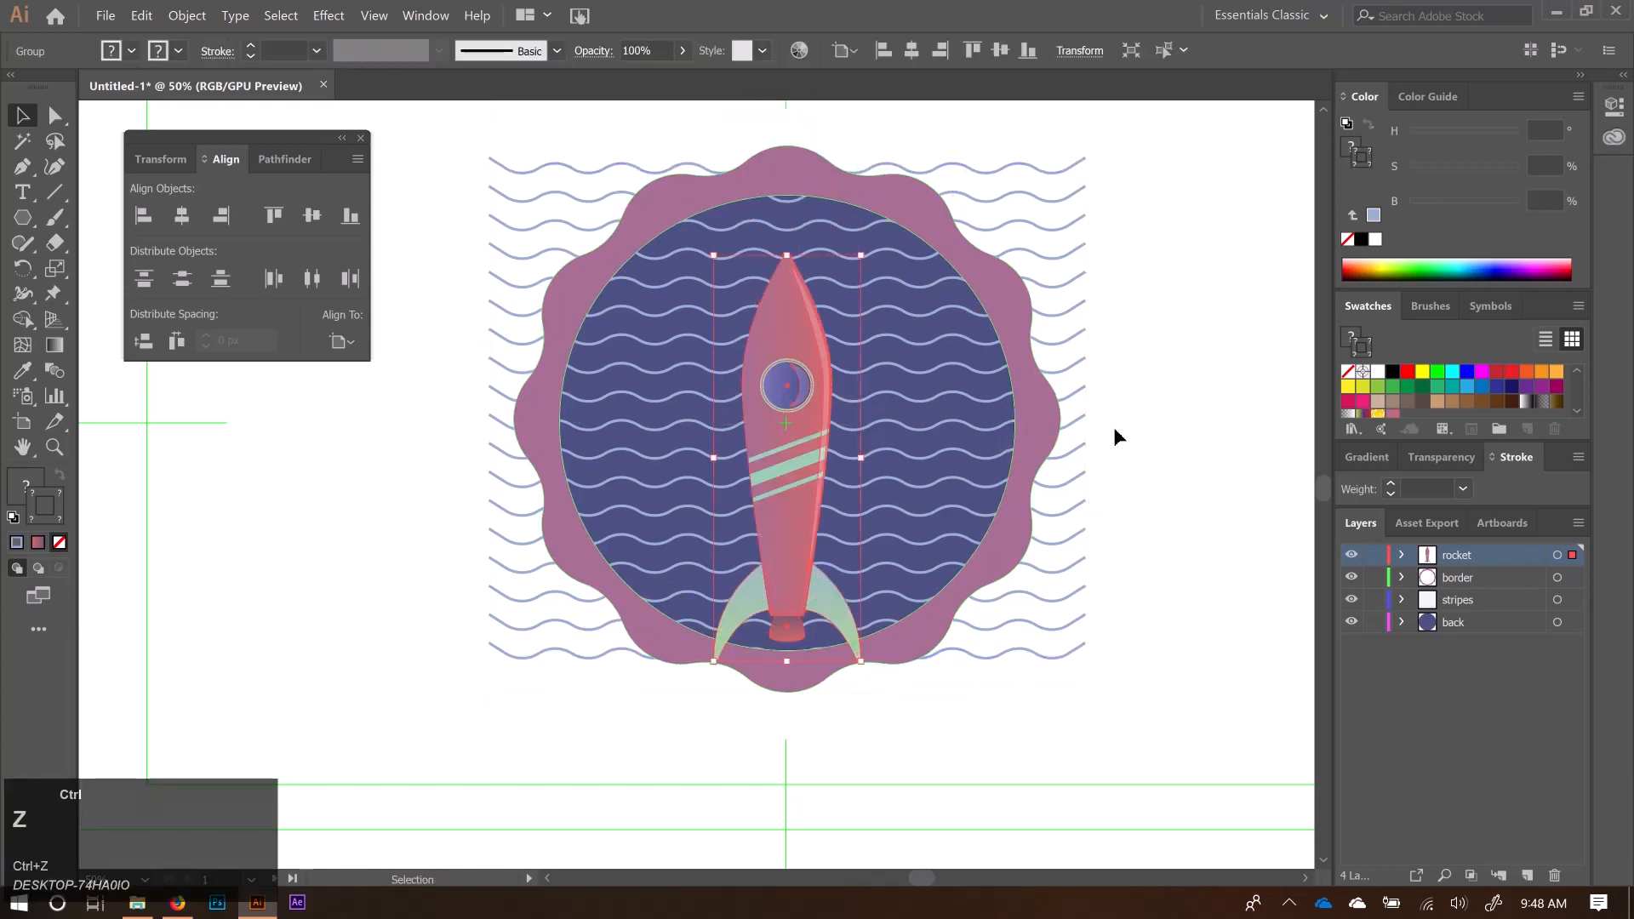
key(ctrl+z)
key(ctrl+z)
key(ctrl+z)
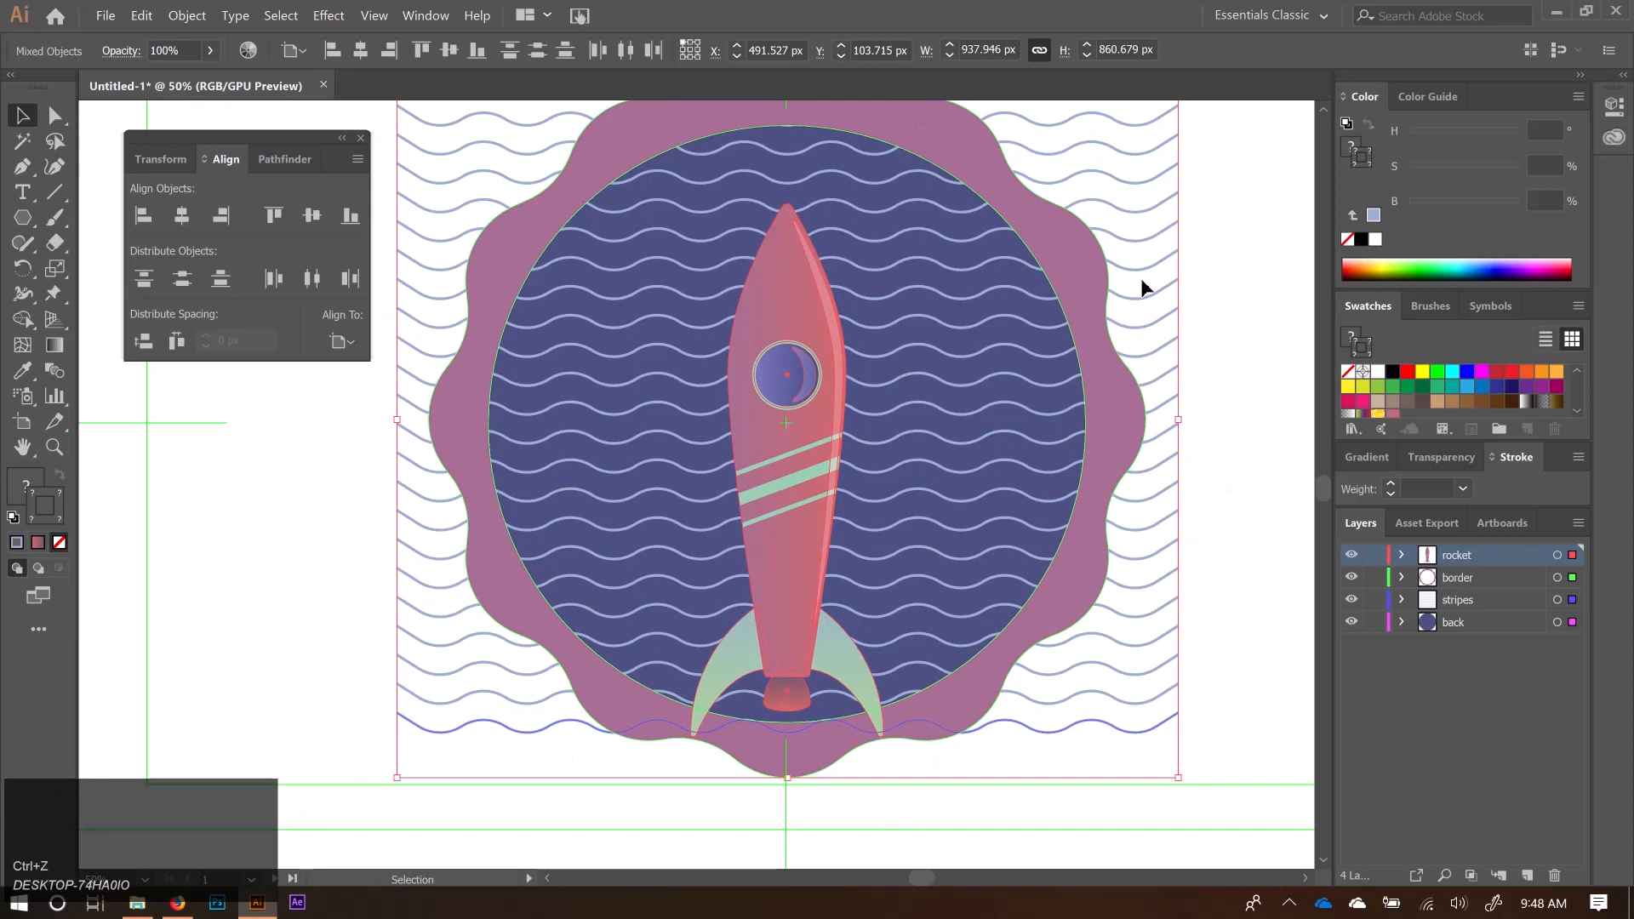
- Undo the rename of the back layer and hide the border layer
scroll(1125, 372, up, 1)
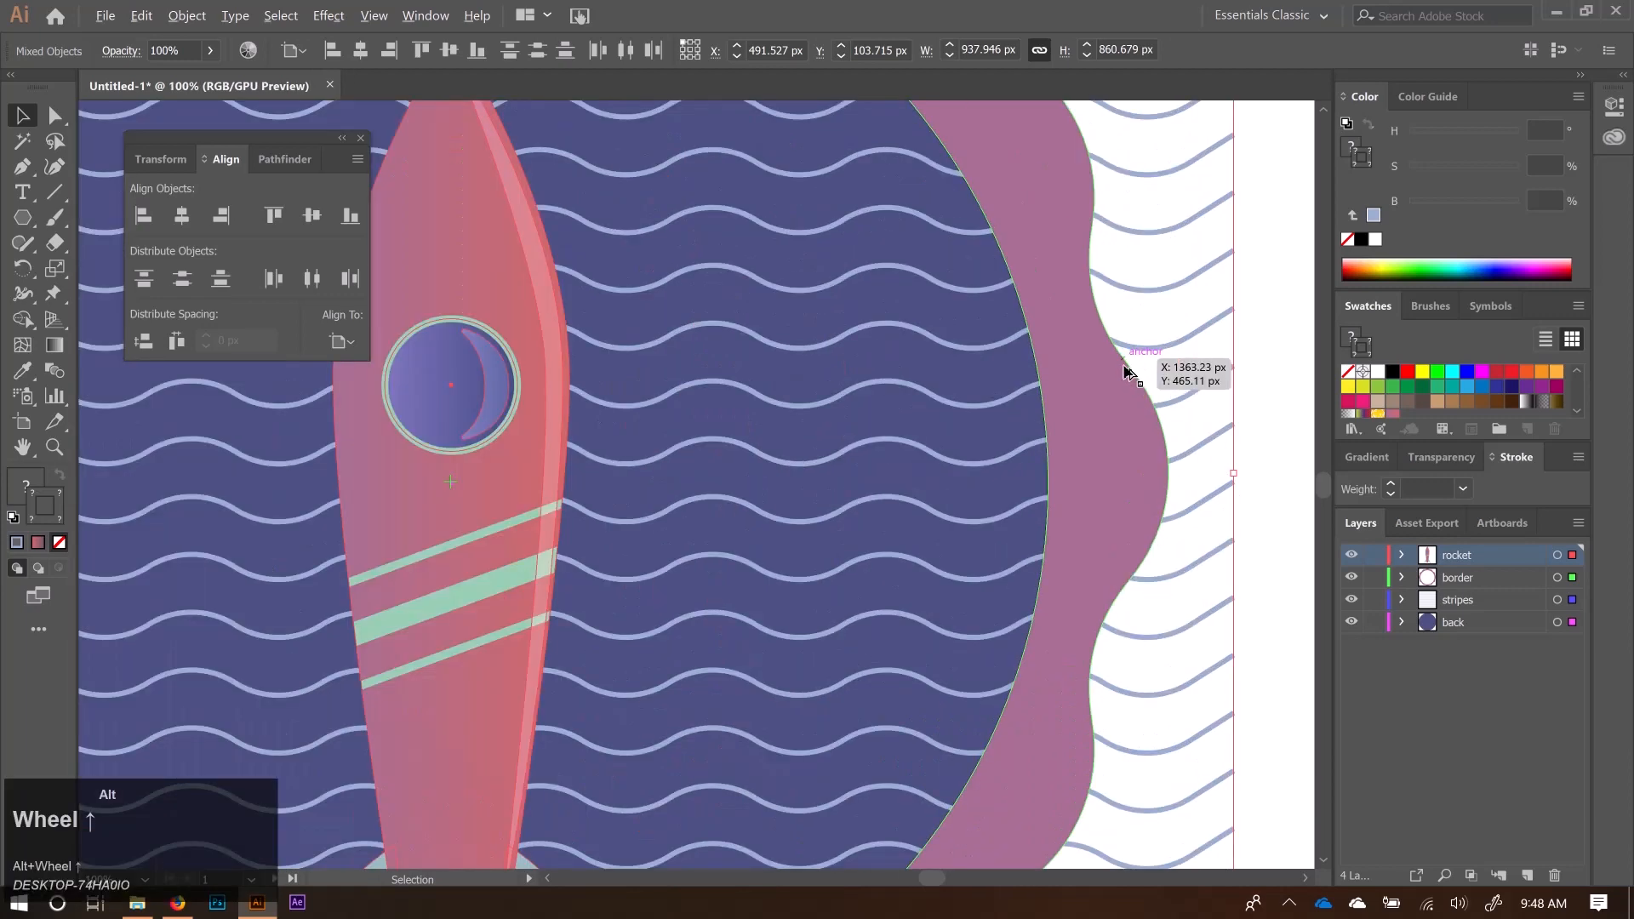
scroll(1125, 372, down, 1)
scroll(1125, 372, down, 3)
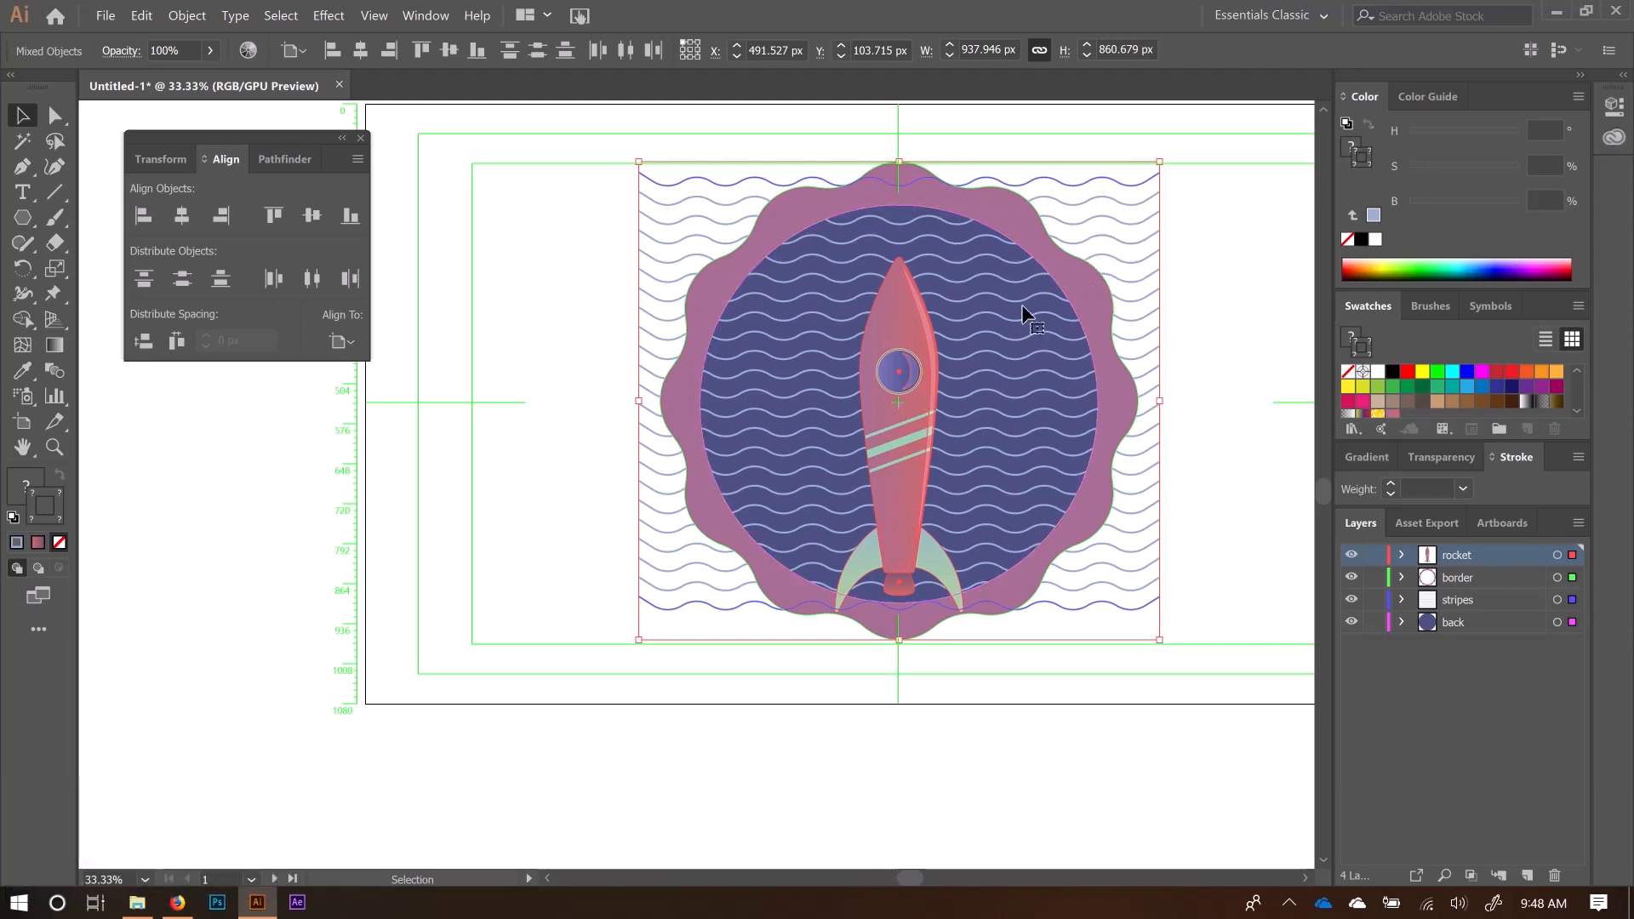
click(1240, 367)
click(1120, 189)
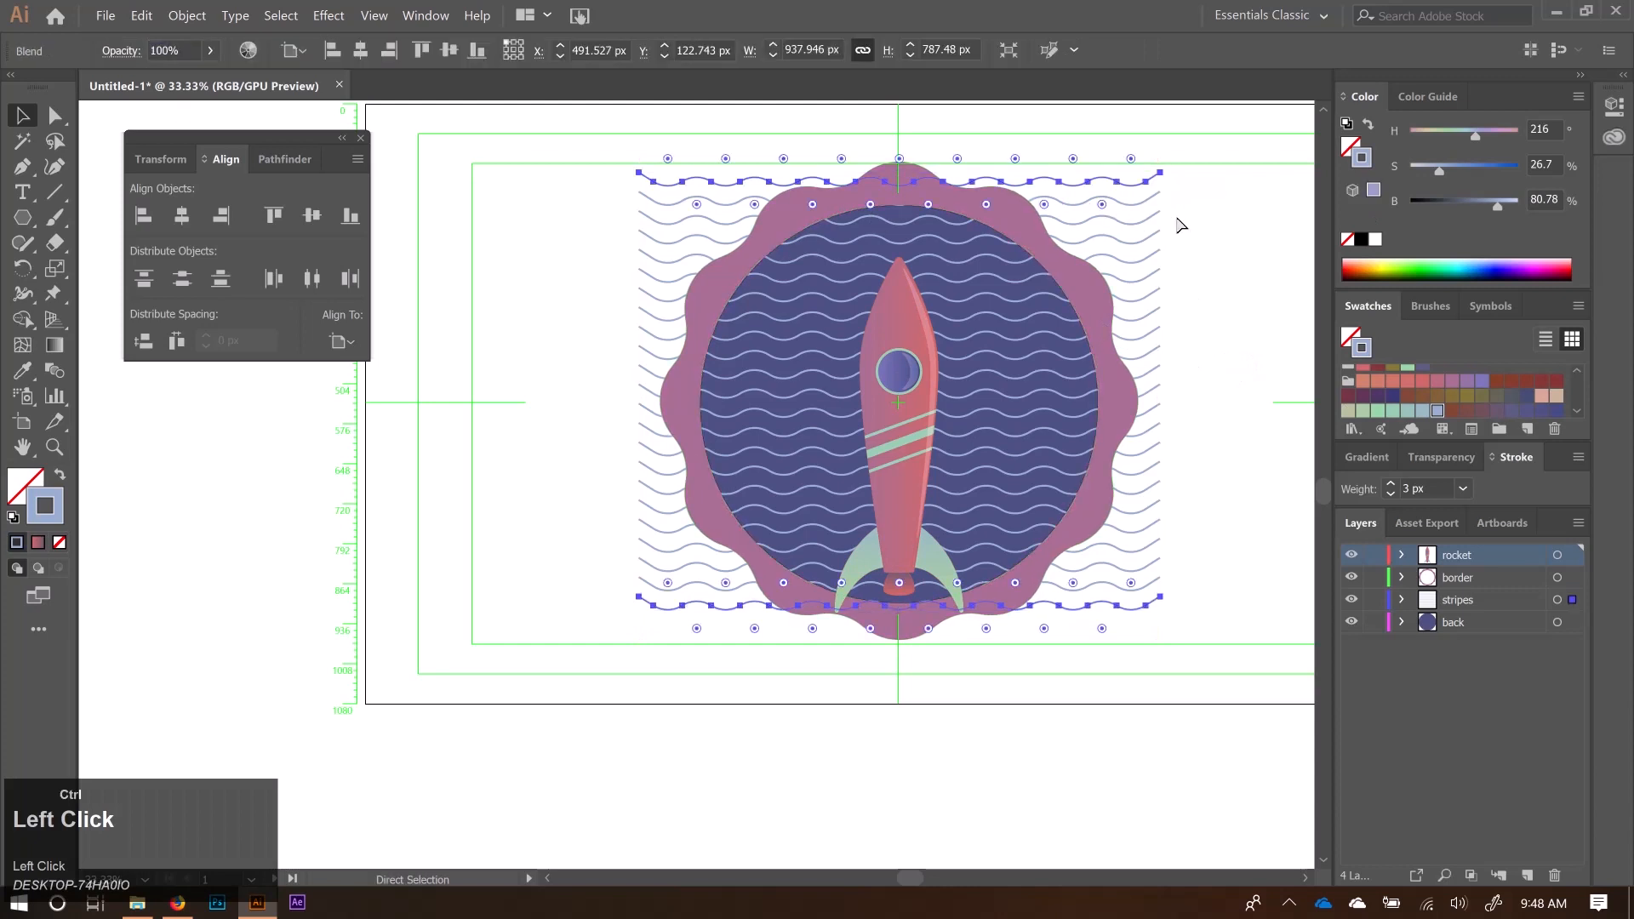
key(ctrl+z)
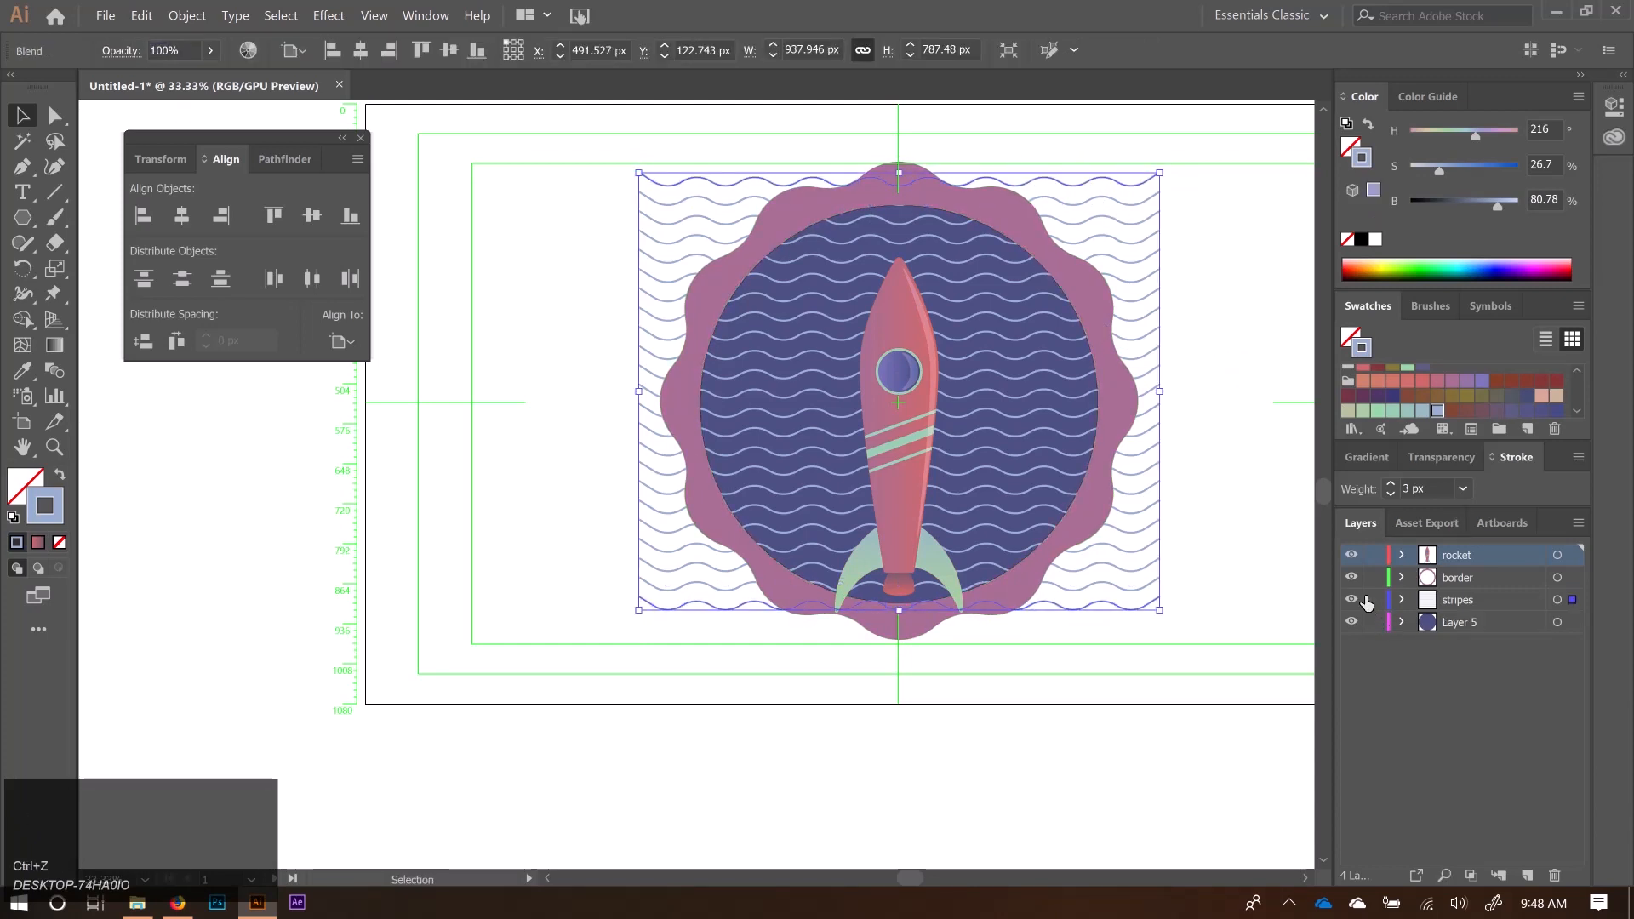
click(1351, 578)
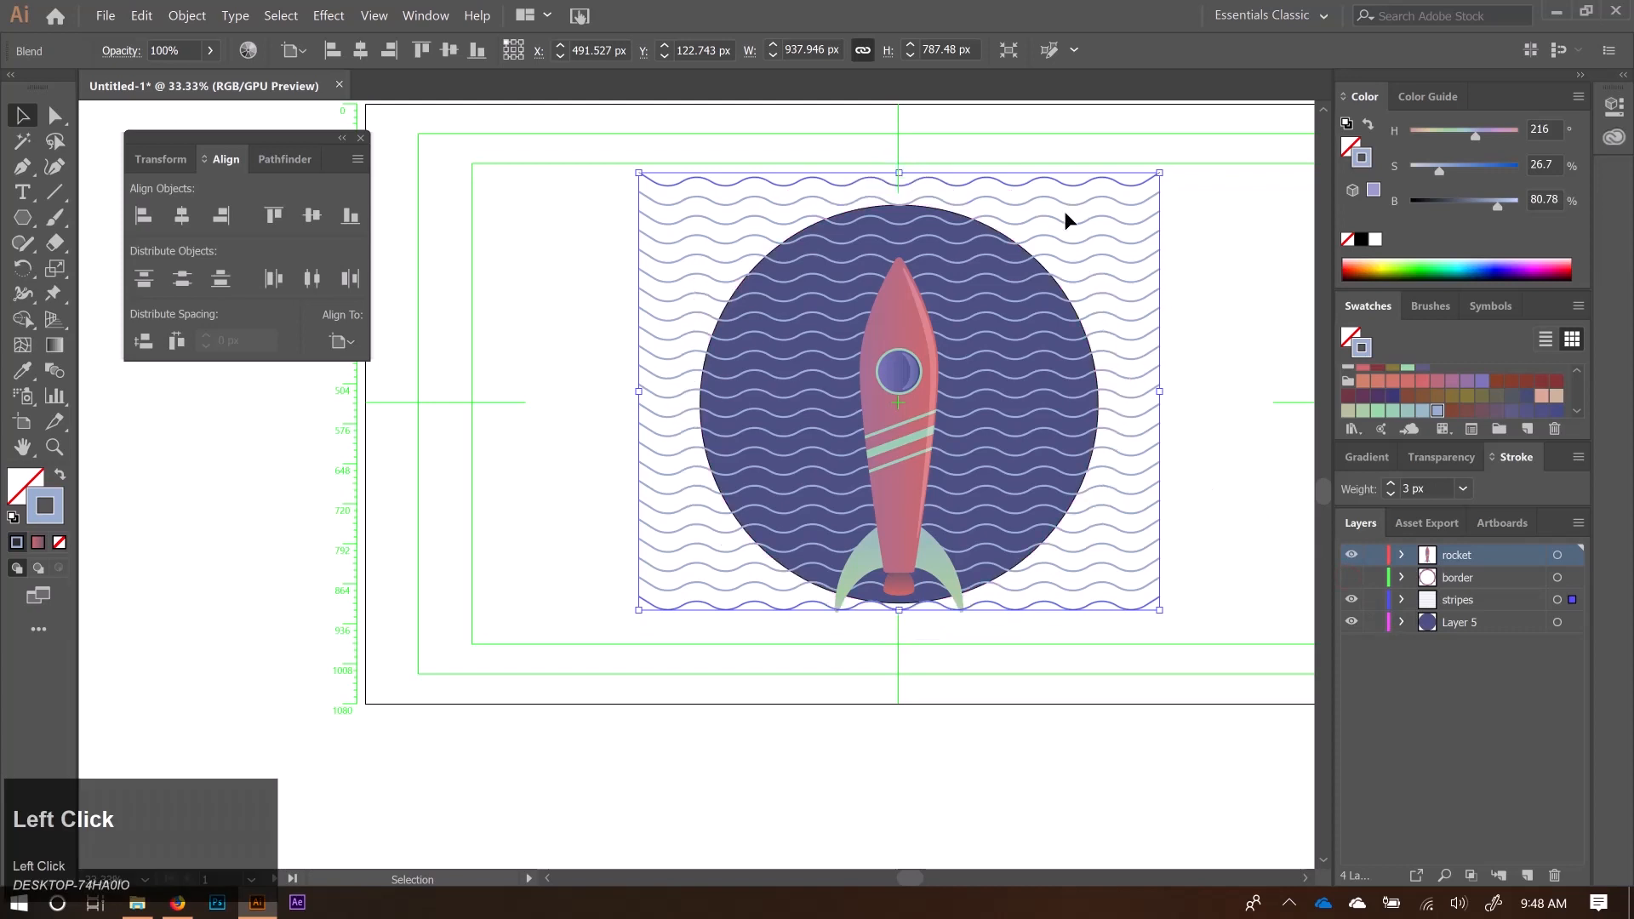
click(1209, 237)
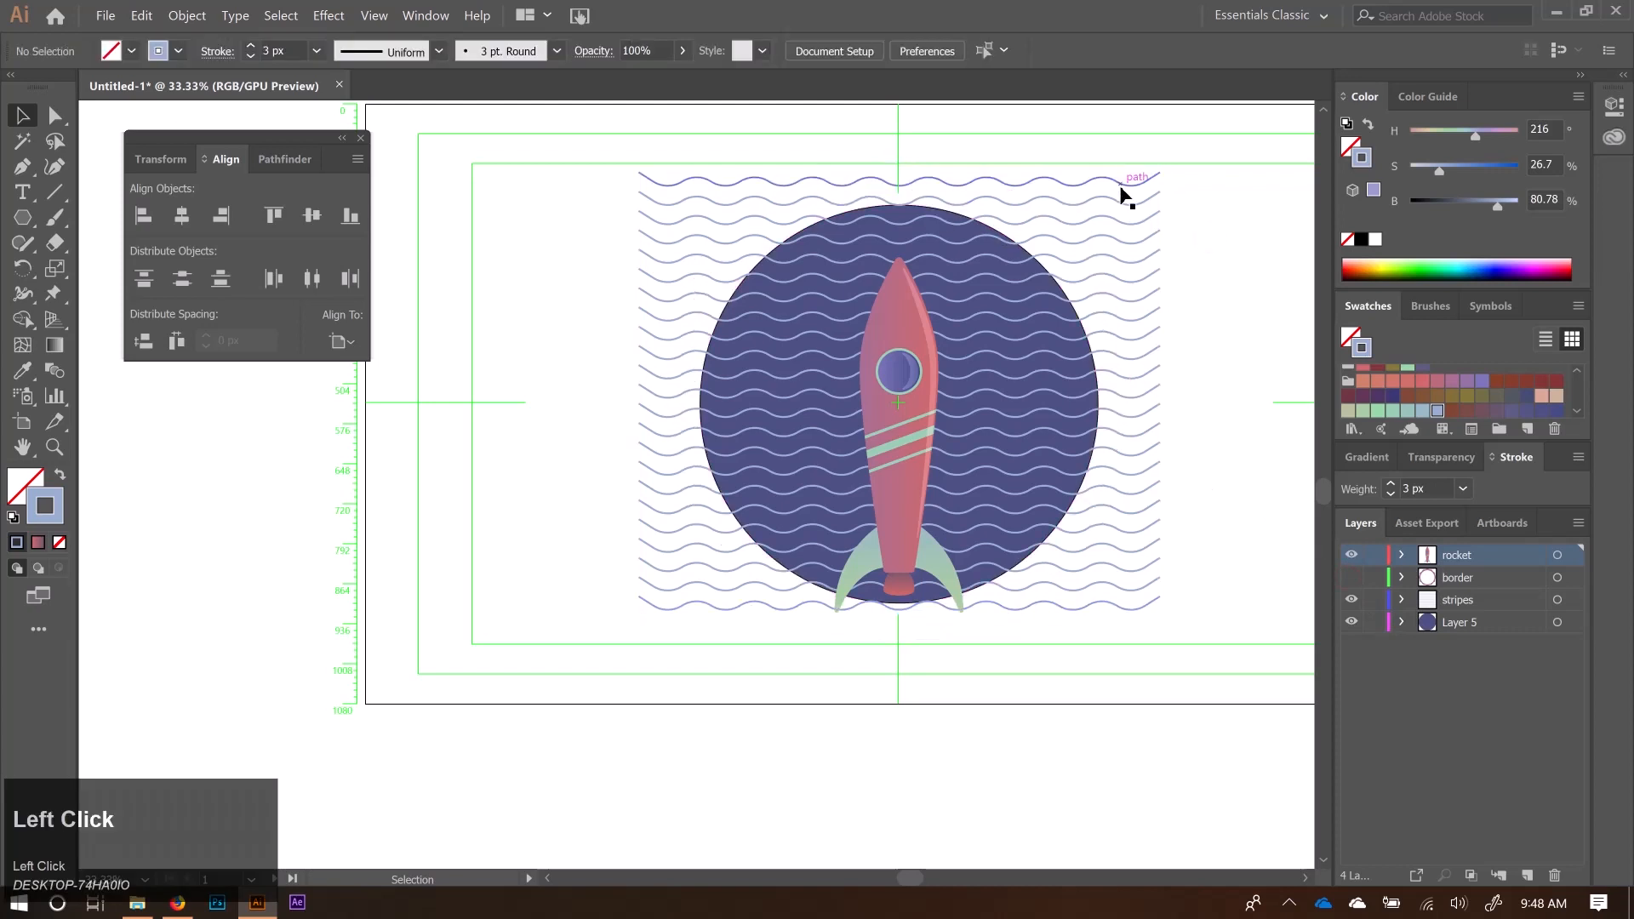
- Try scaling the wavy line blend down about its center to about 553 px wide, and undo the scaling
shift+click(1122, 193)
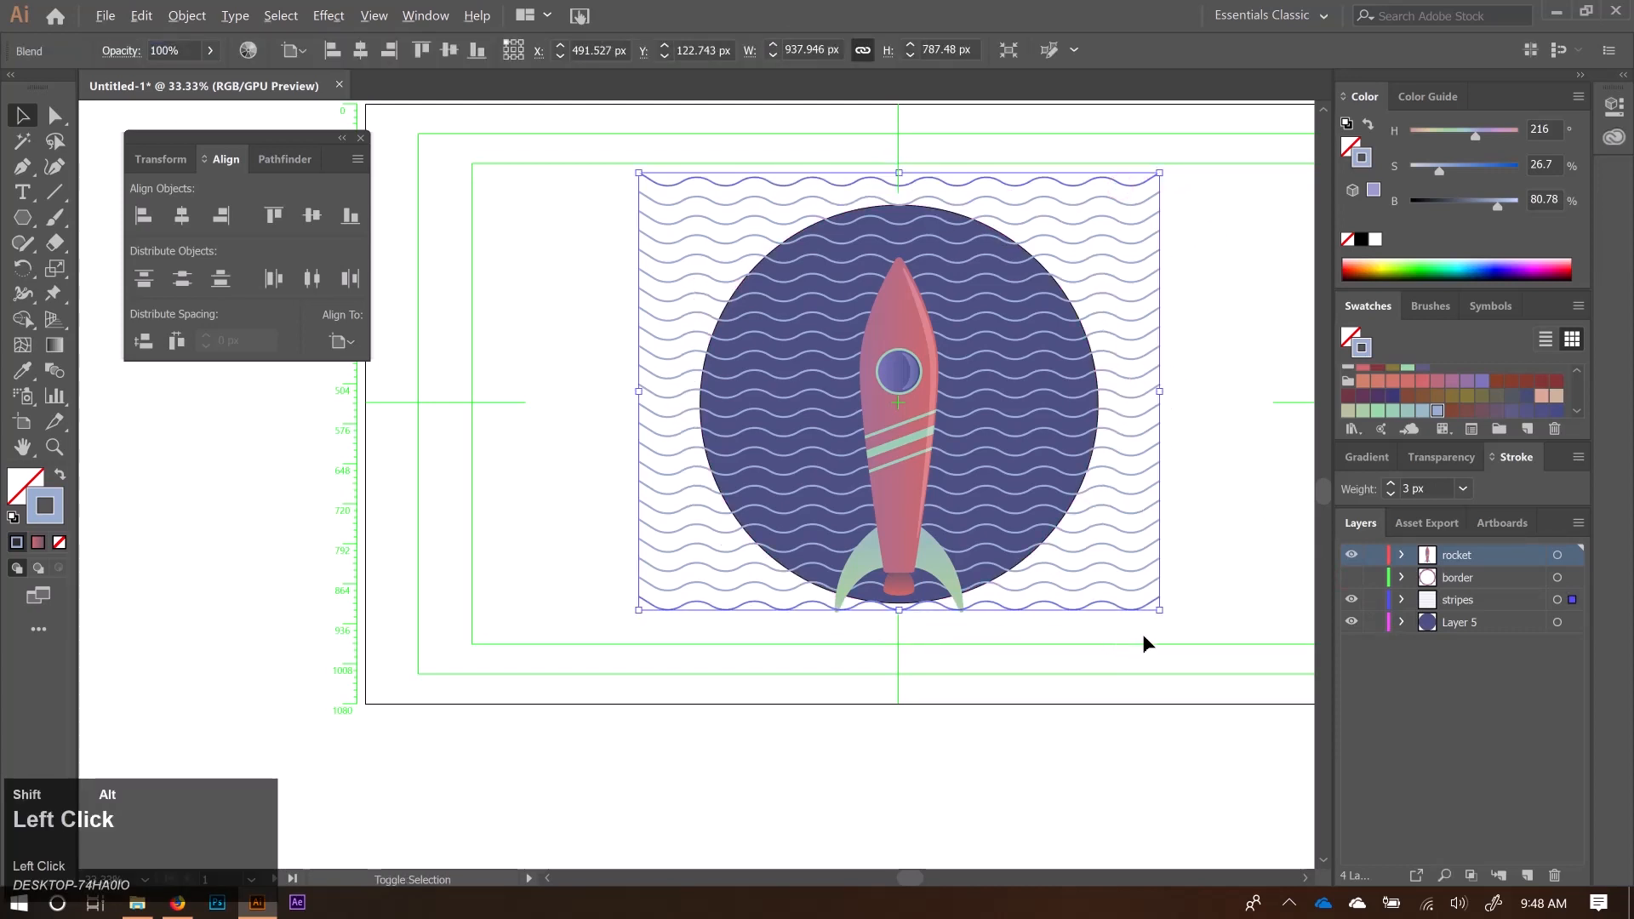
drag(1160, 612, 1056, 521)
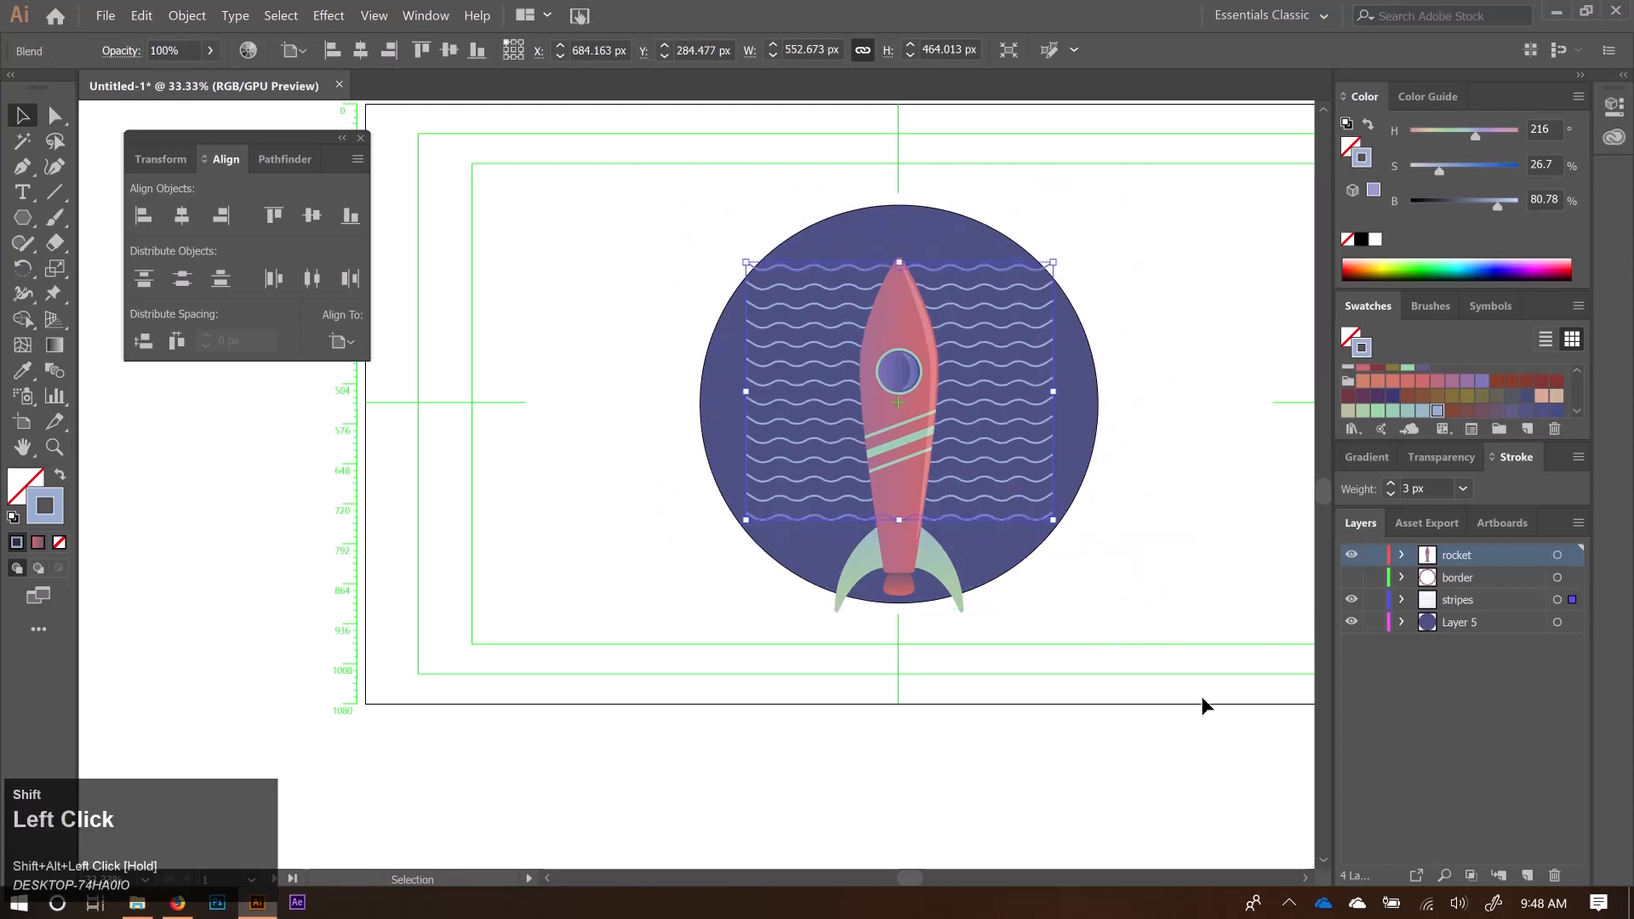
key(ctrl+z)
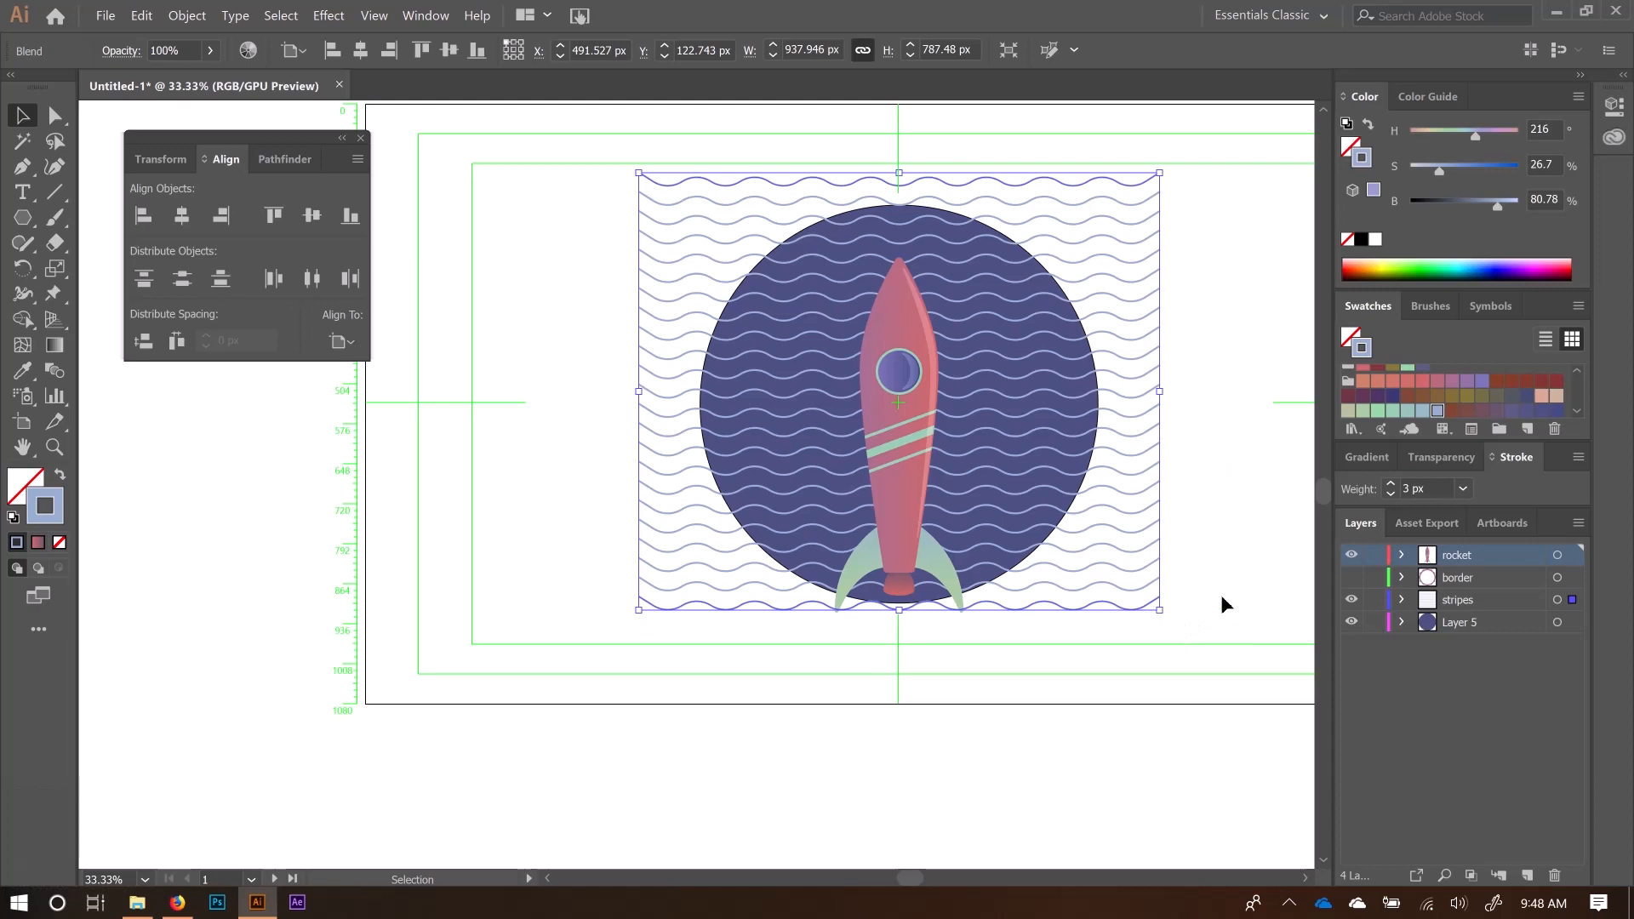
- Expand the wavy line blend with the Object, Fill and Stroke options, and select the resulting group
click(1172, 602)
click(1159, 597)
click(189, 17)
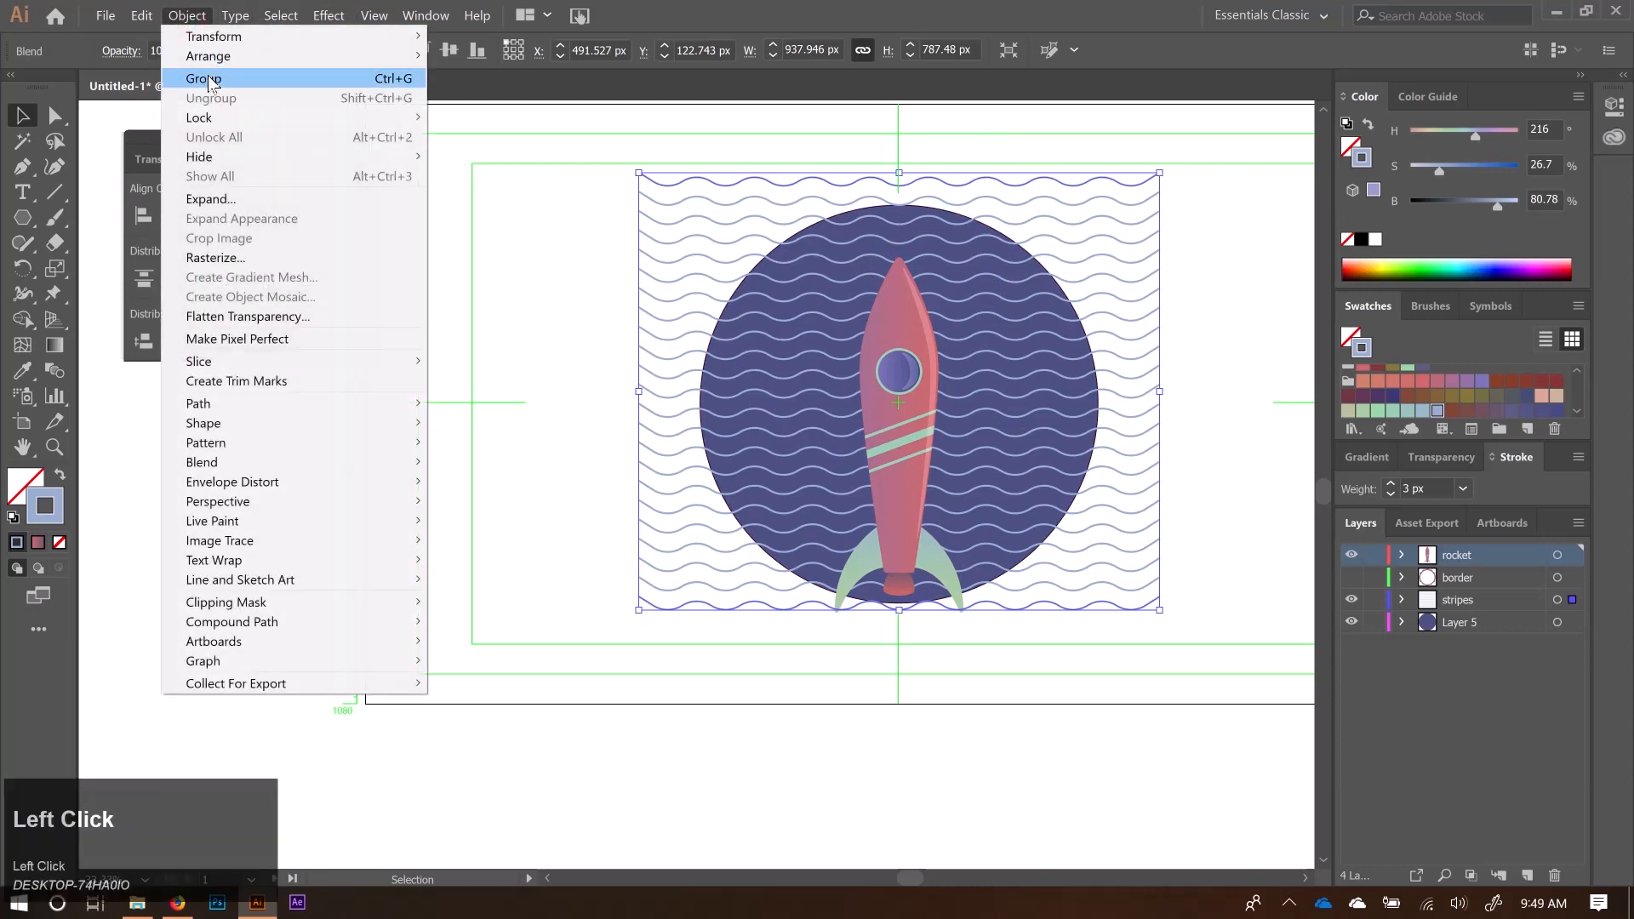
click(210, 199)
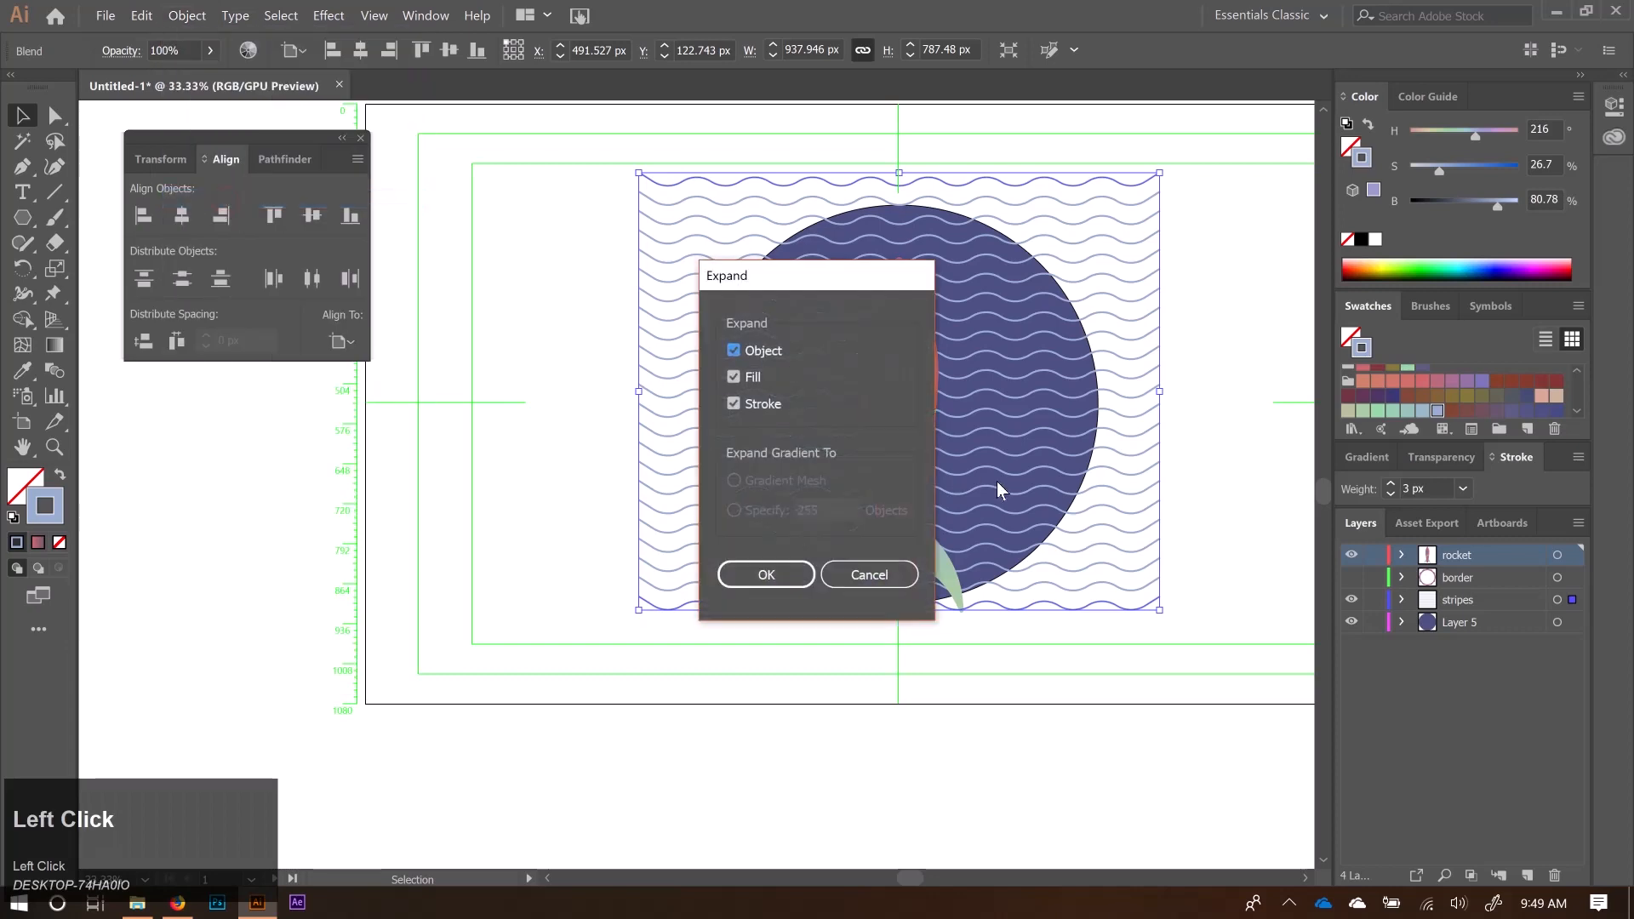
click(773, 568)
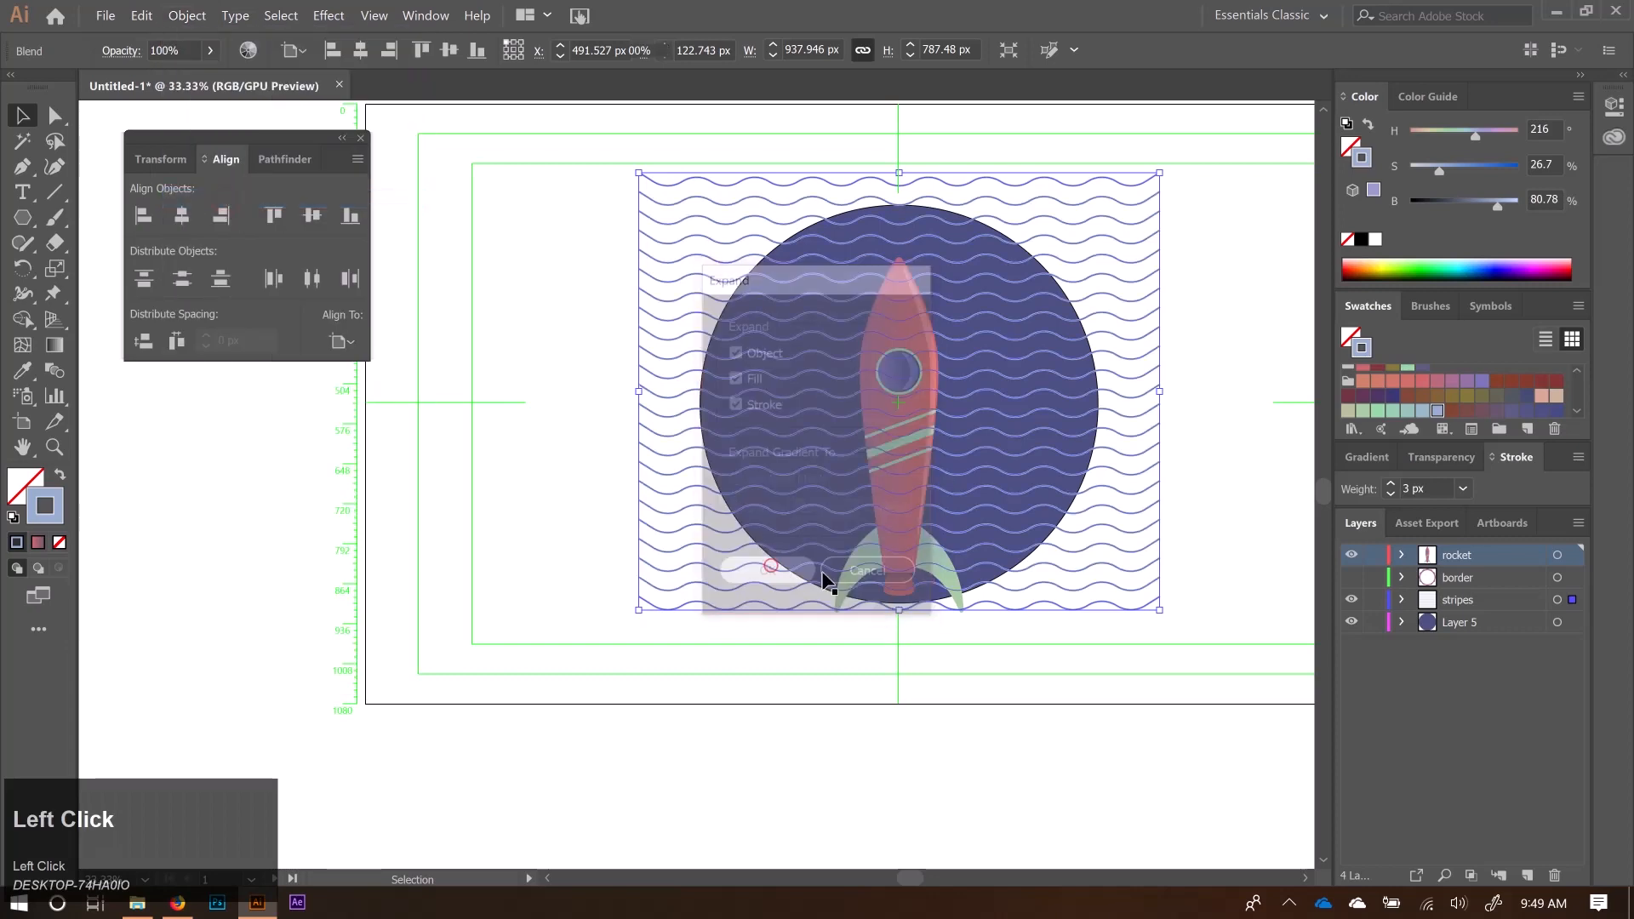
click(1218, 517)
click(1140, 498)
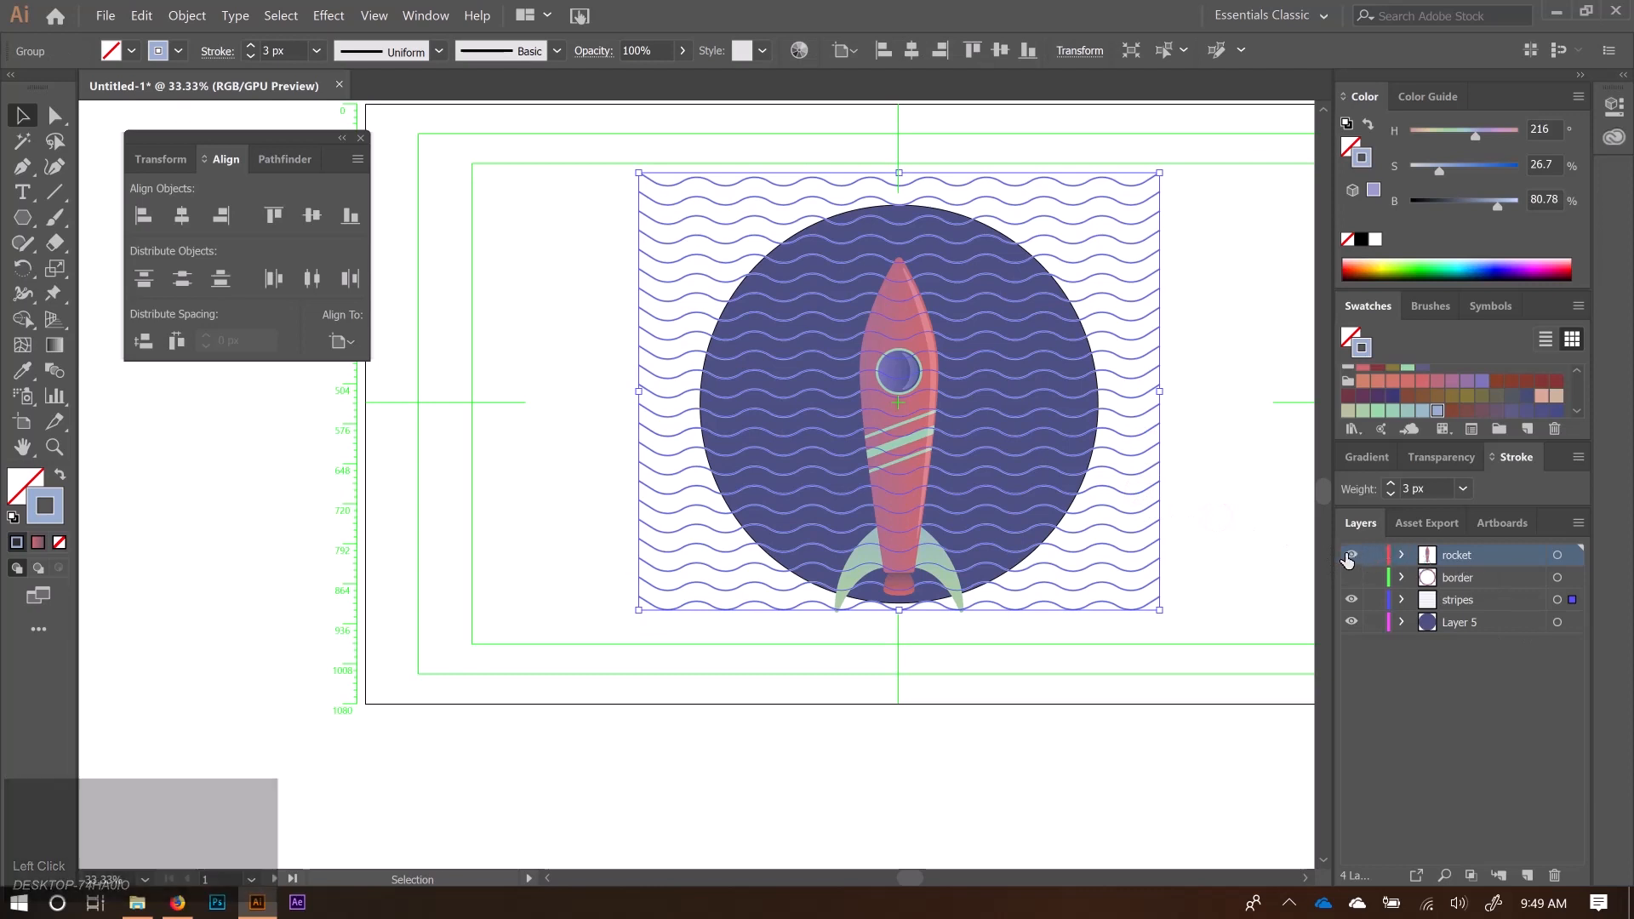
- Check the rocket body path inside the rocket layer, clear the selection, and show the border layer
click(1401, 555)
click(1427, 578)
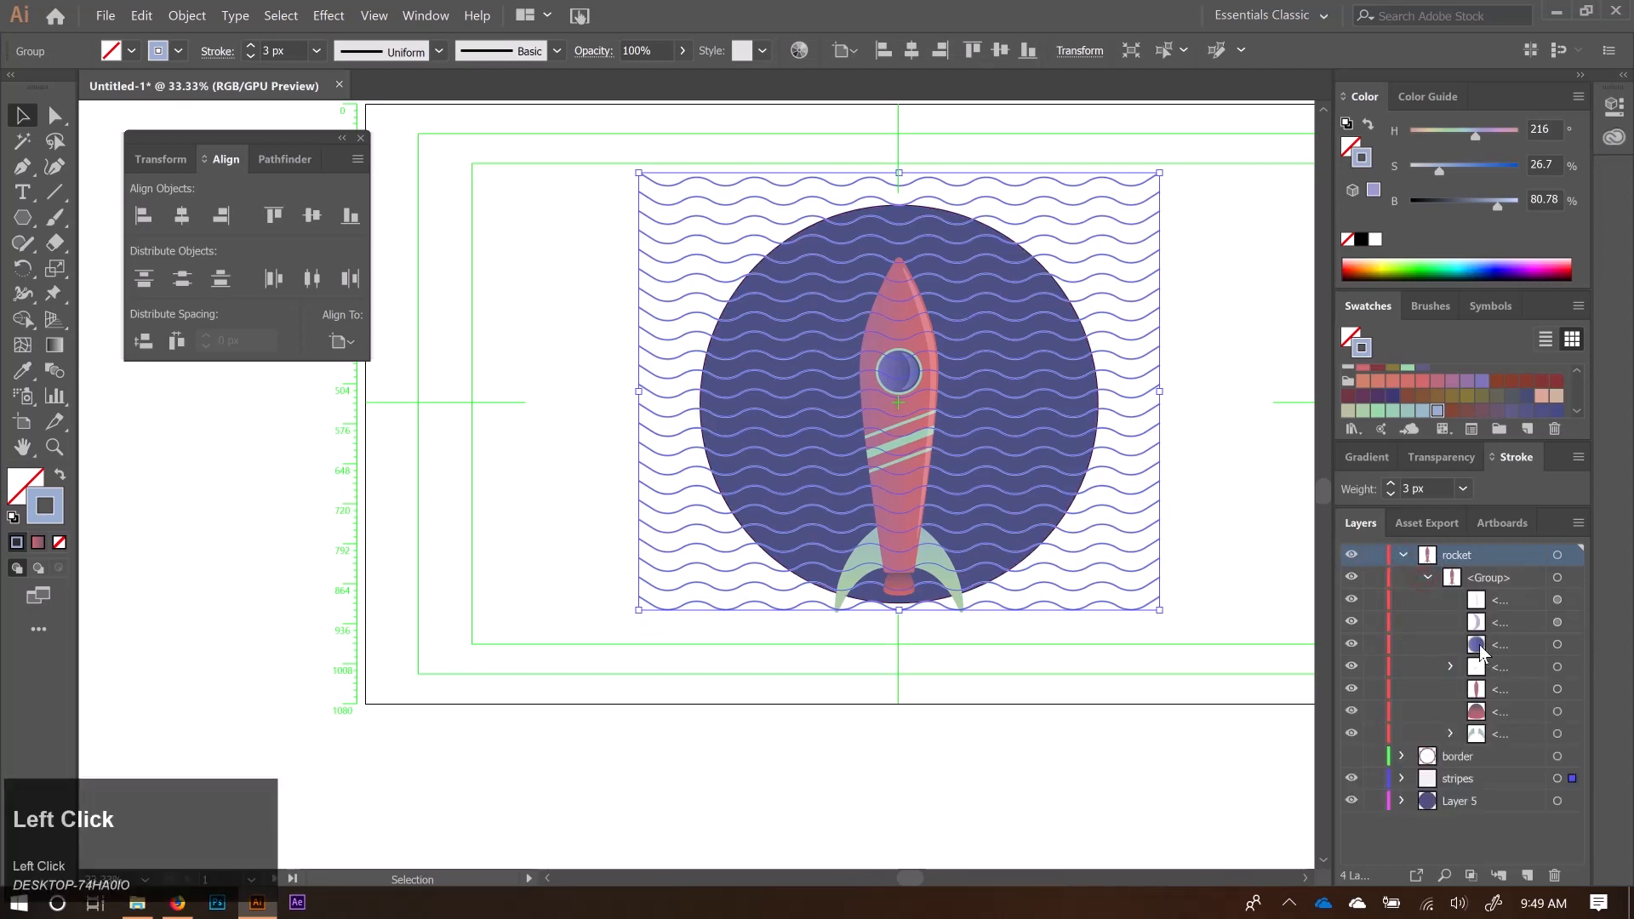
click(1558, 688)
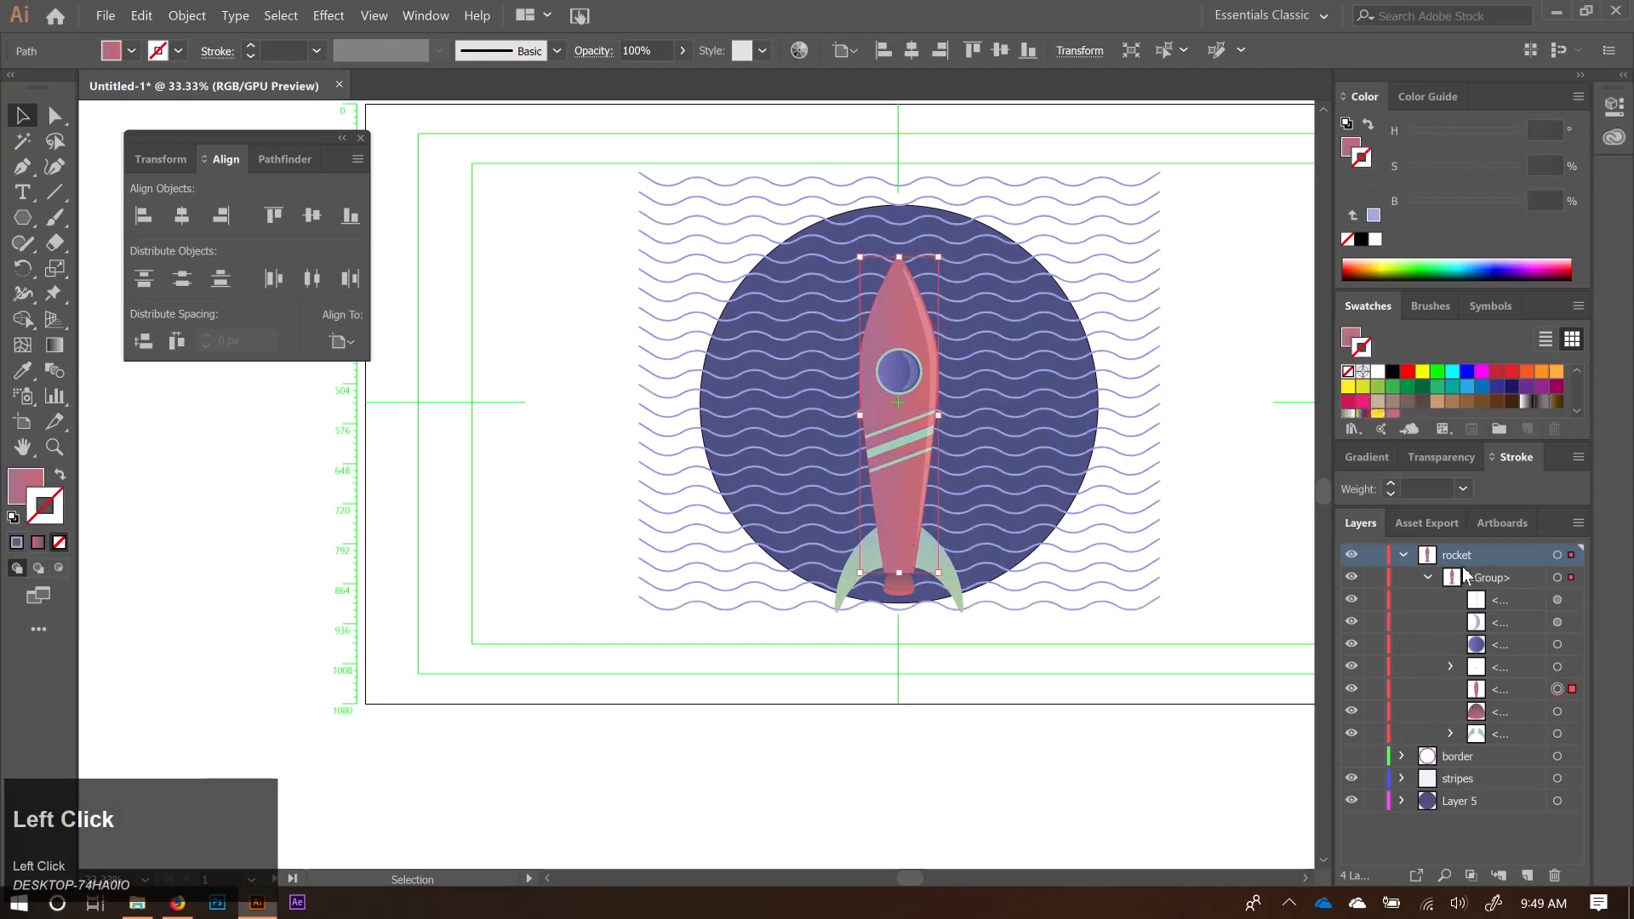
click(1401, 555)
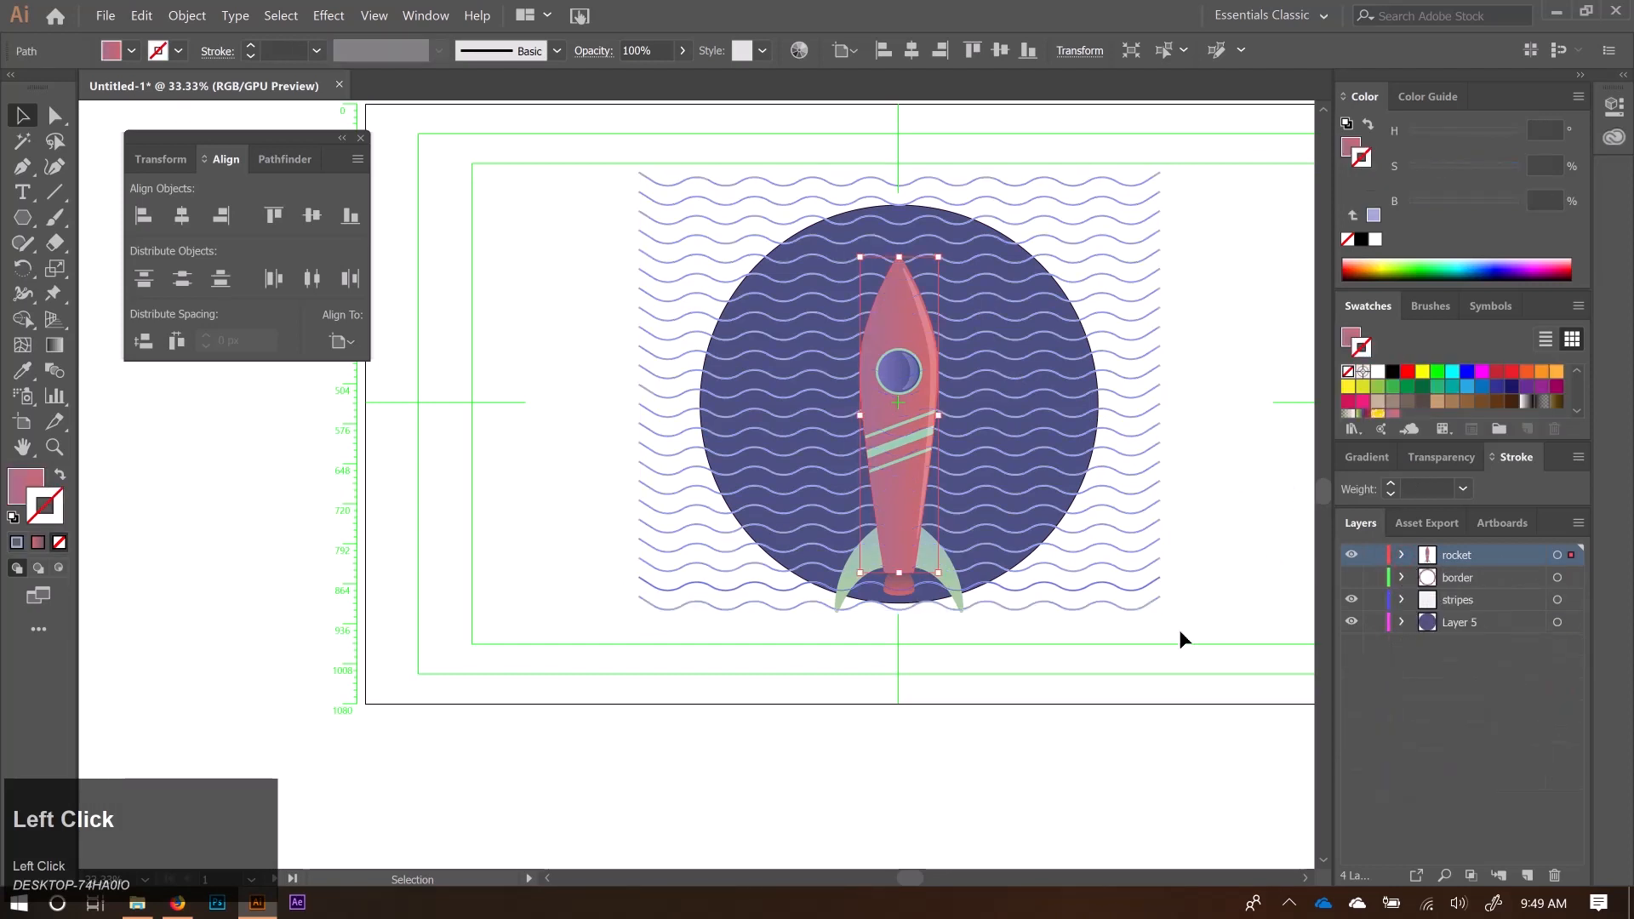
click(1069, 649)
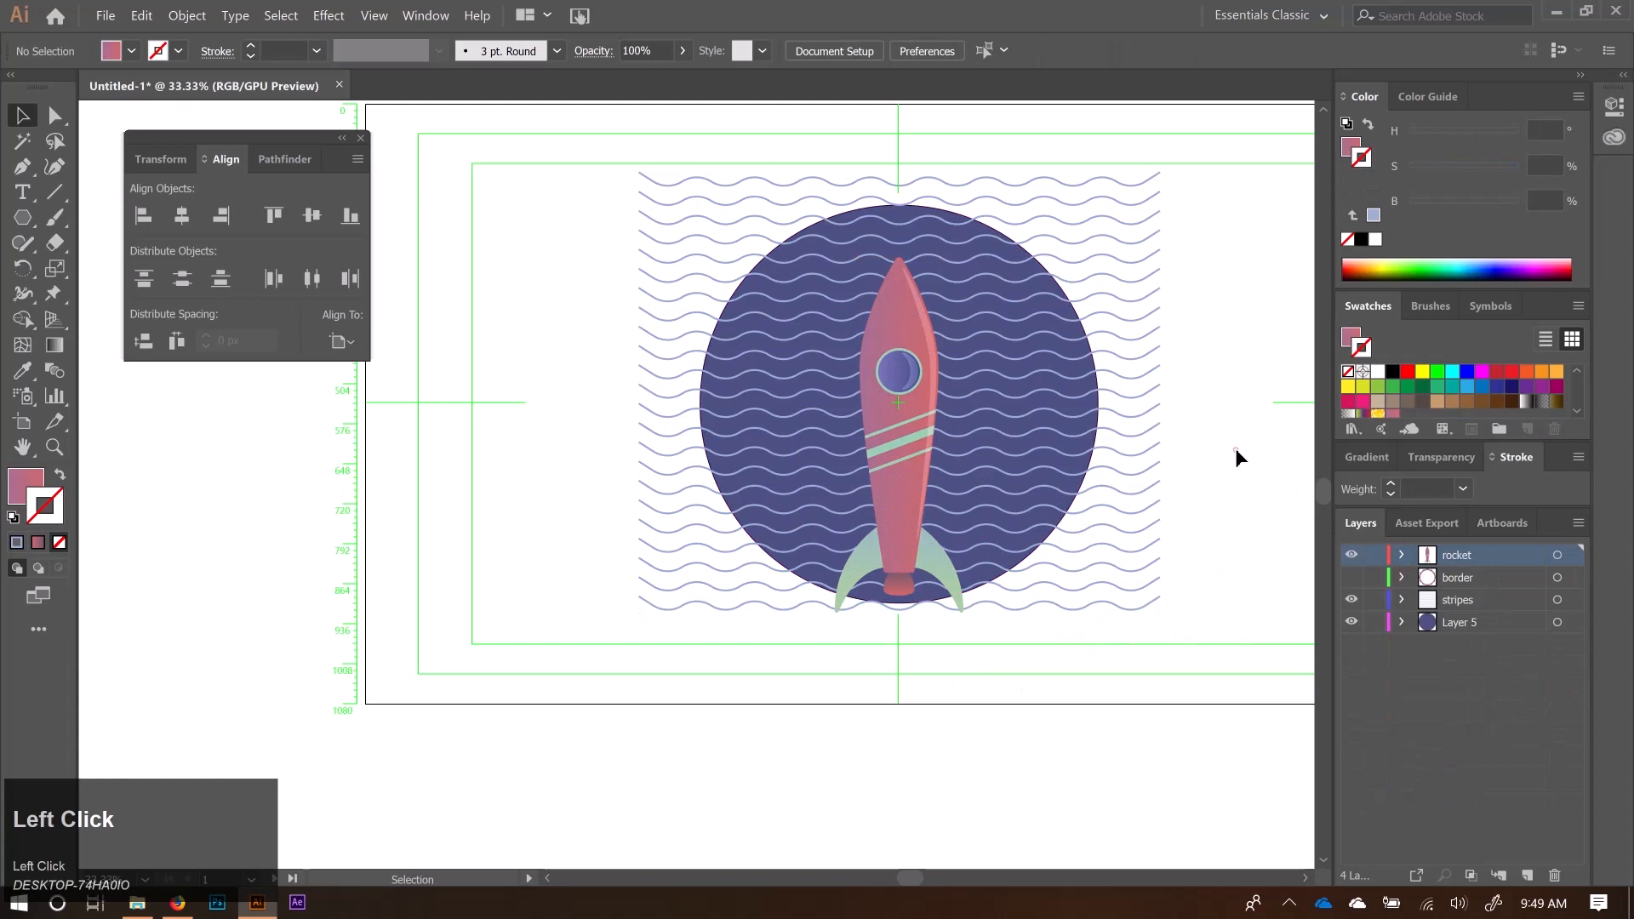
click(1352, 578)
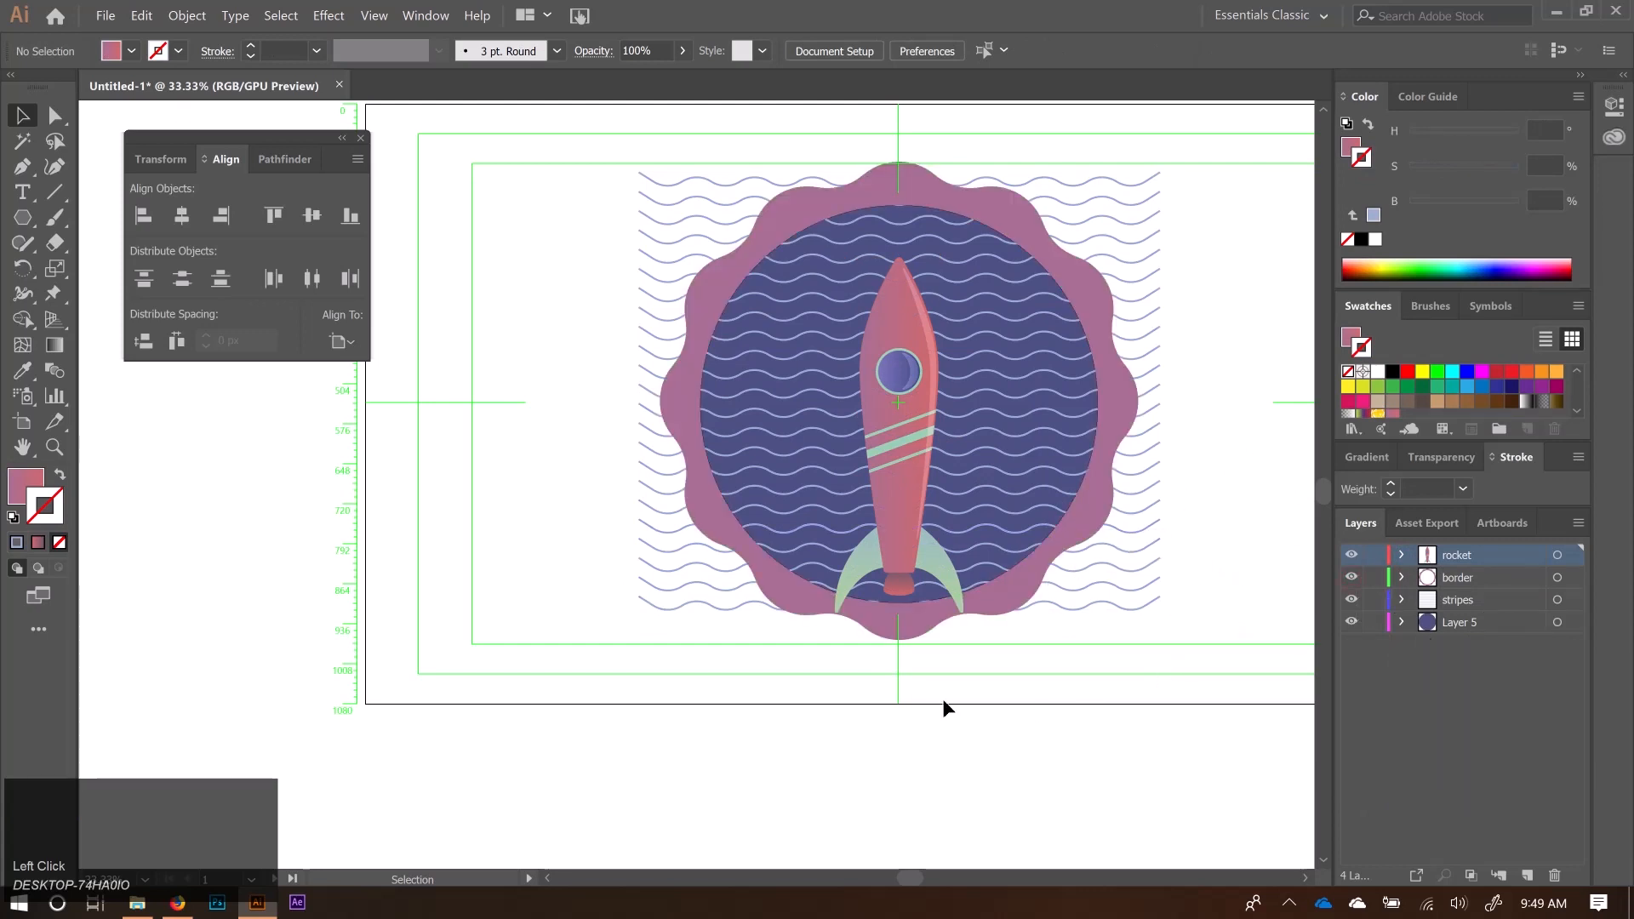
- Try scaling all the badge artwork down proportionally about its center to about 595 px wide
drag(1151, 756, 642, 205)
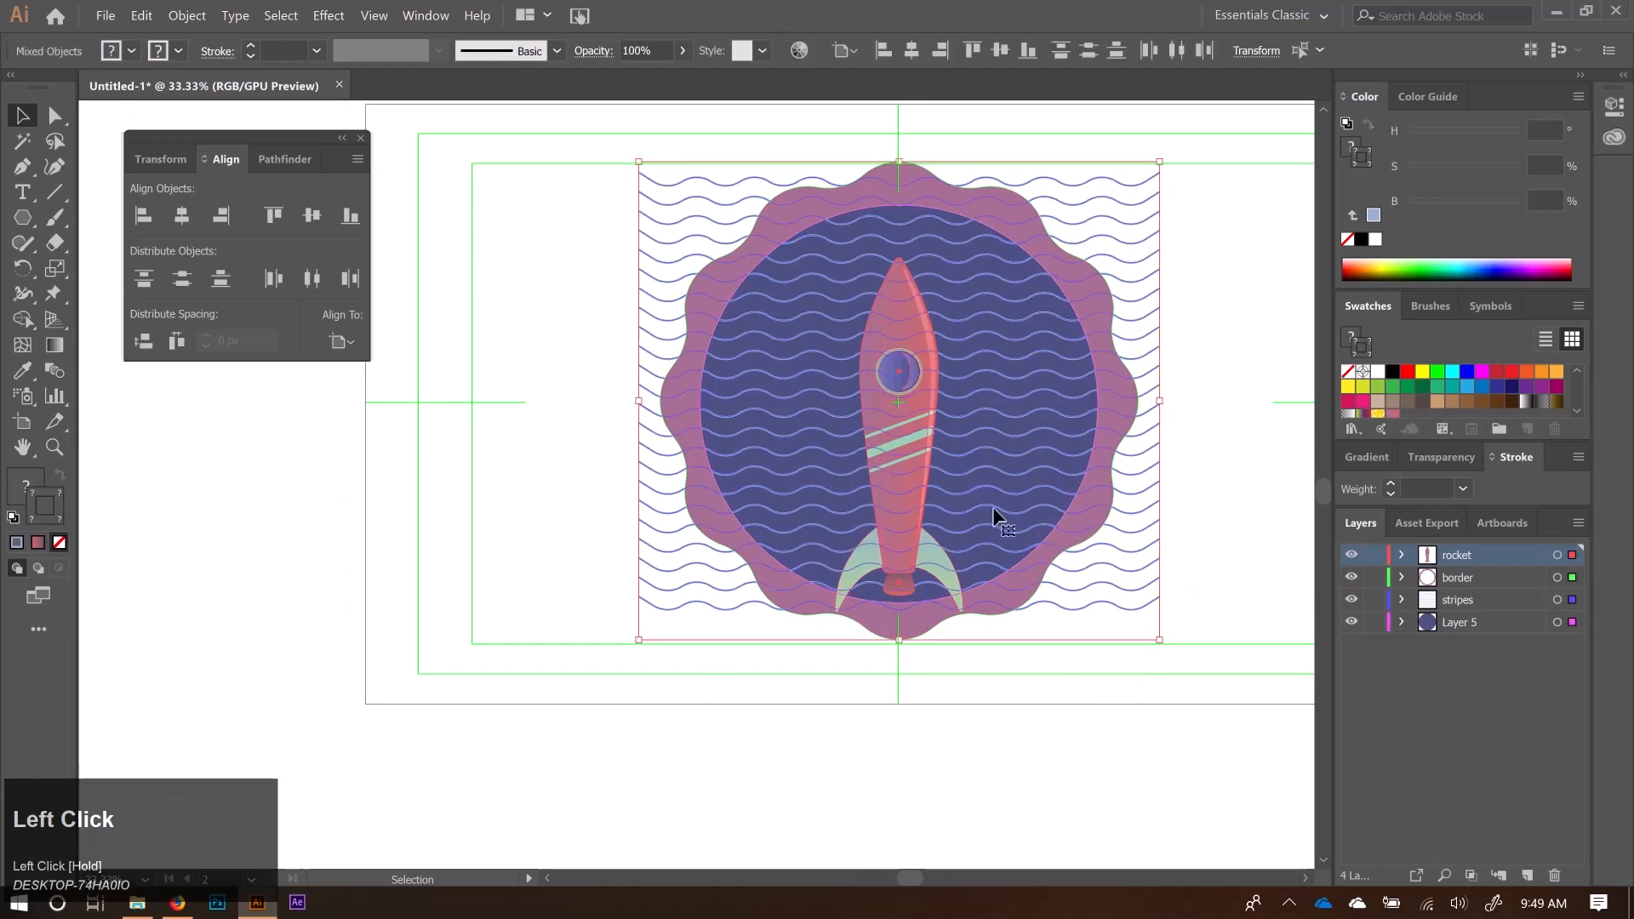
drag(1160, 639, 1103, 587)
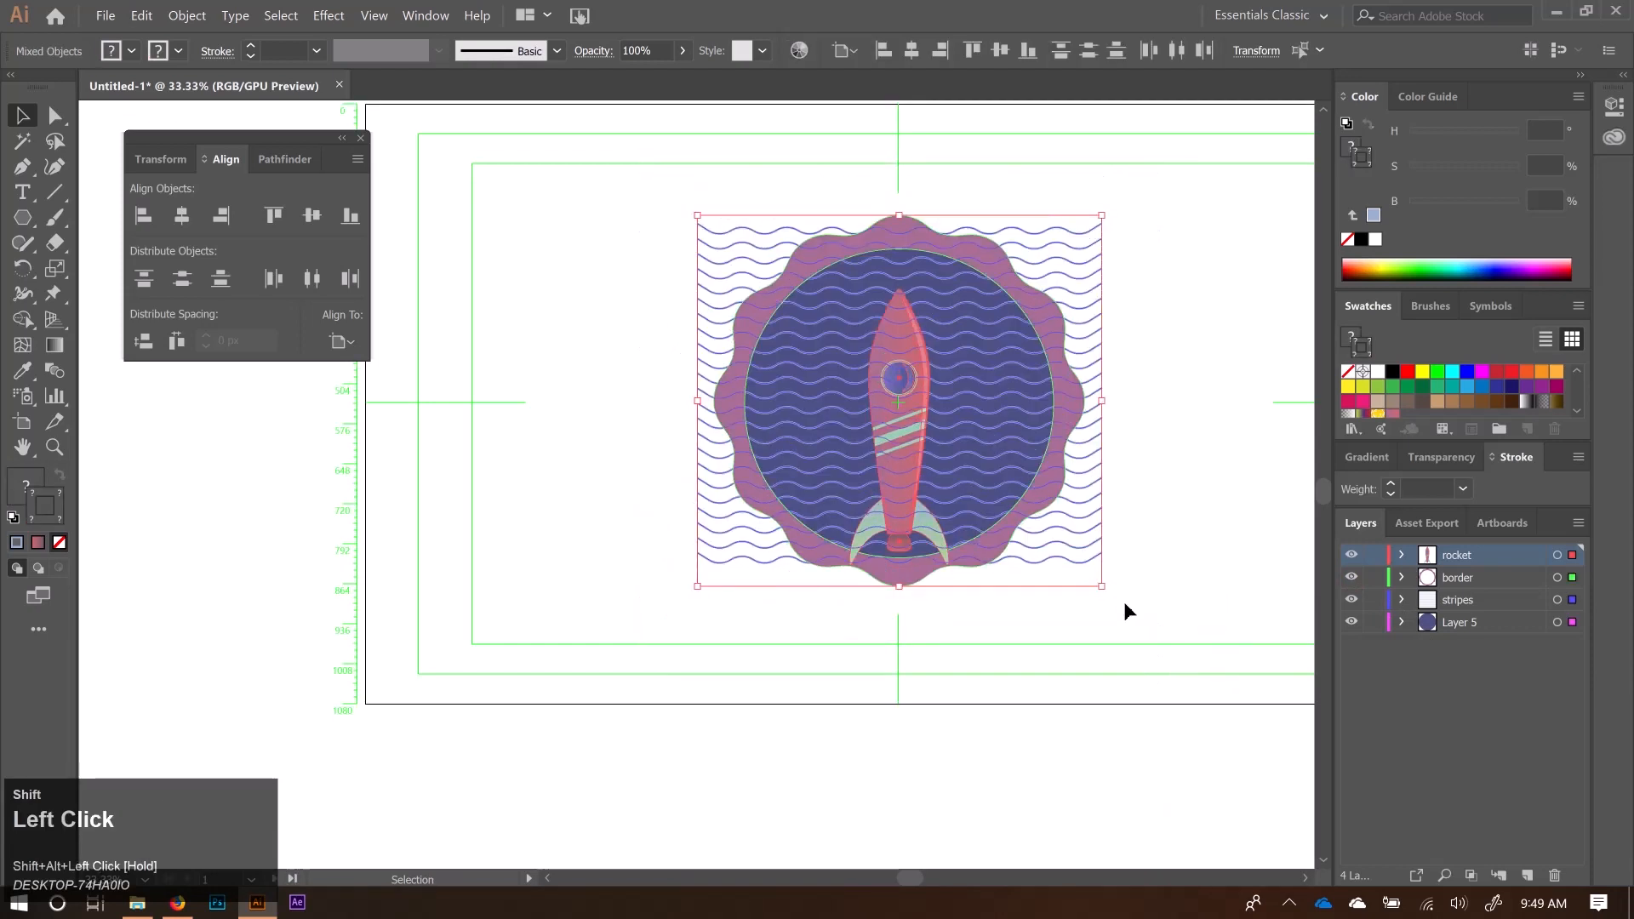
drag(1103, 587, 1078, 553)
scroll(978, 467, up, 1)
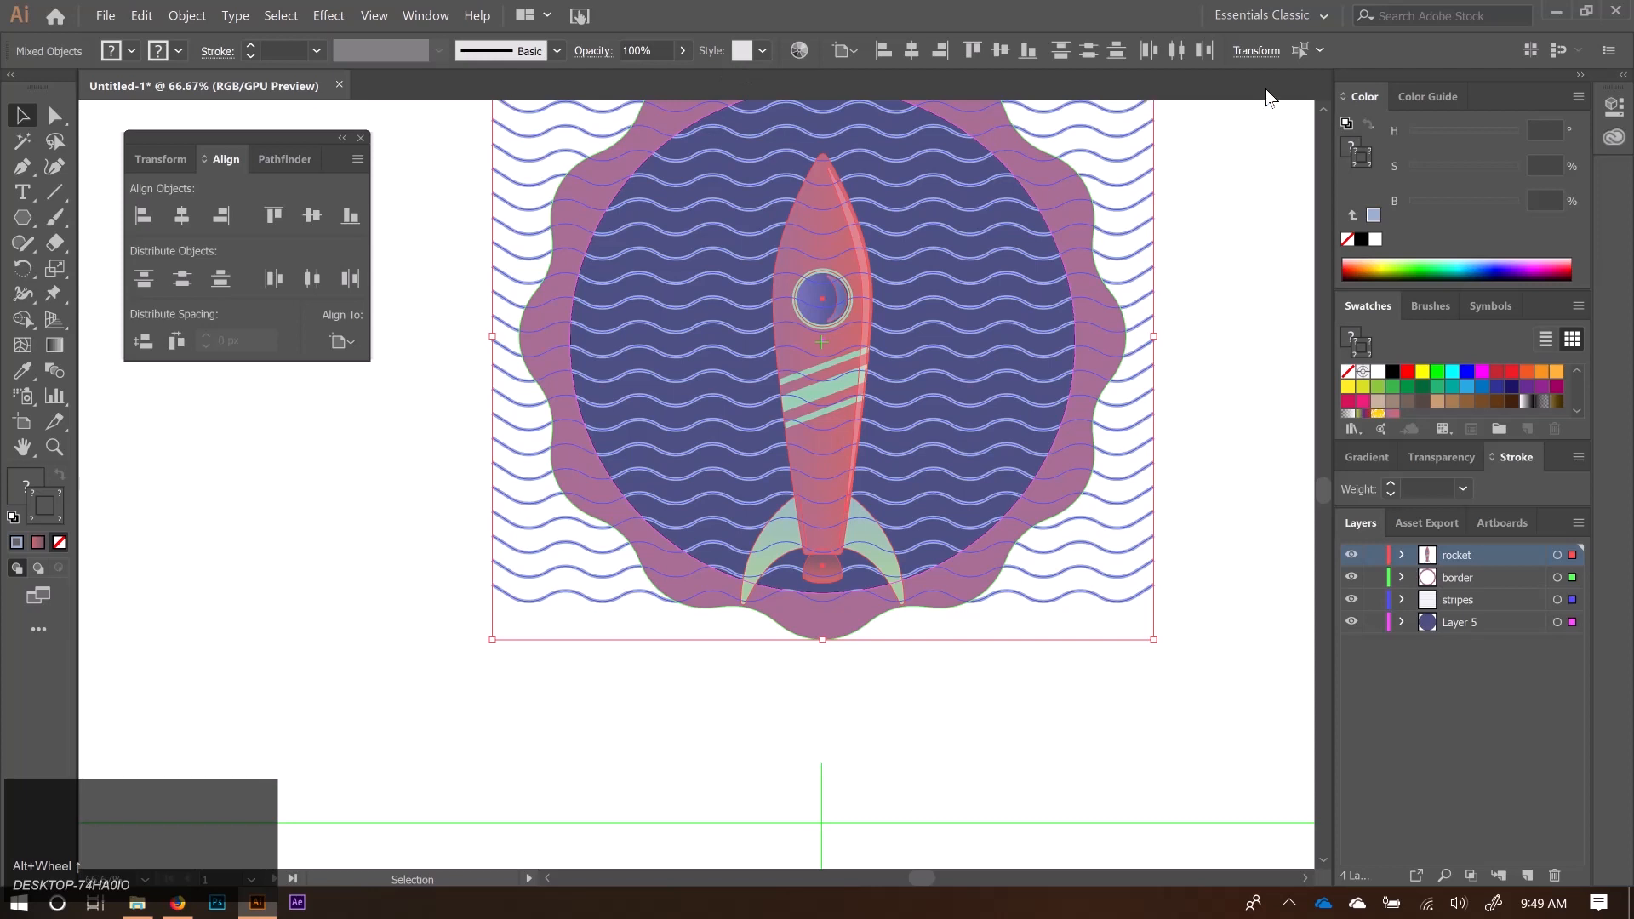
key(ctrl)
- View the wavy line group's transform options and undo the scaling of the badge artwork
click(1246, 388)
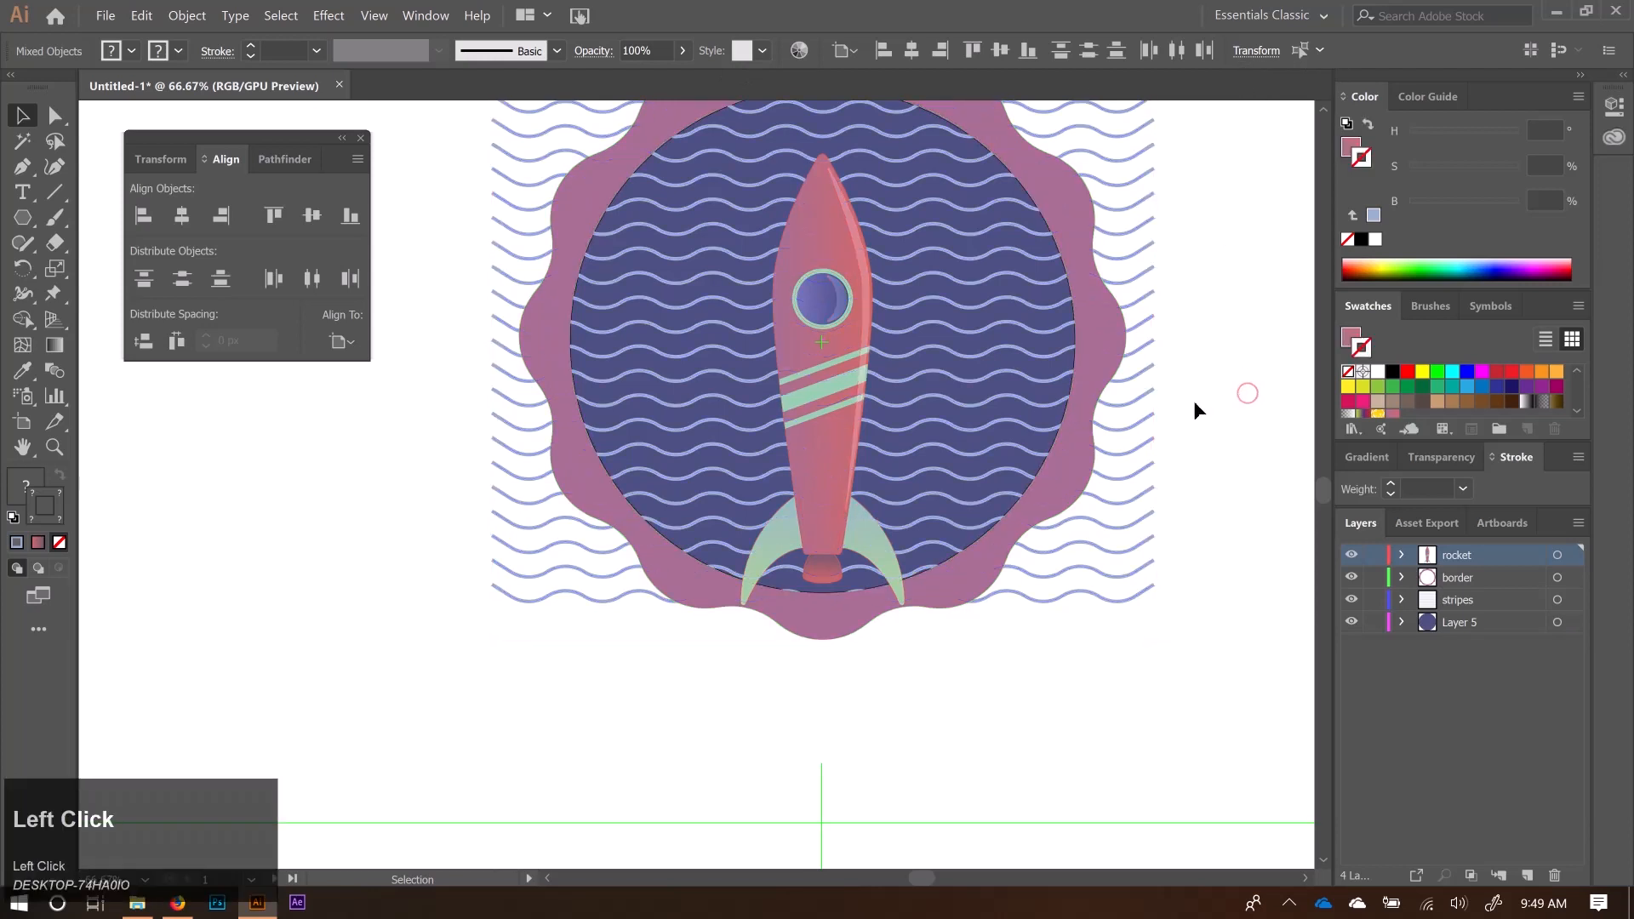
click(1149, 377)
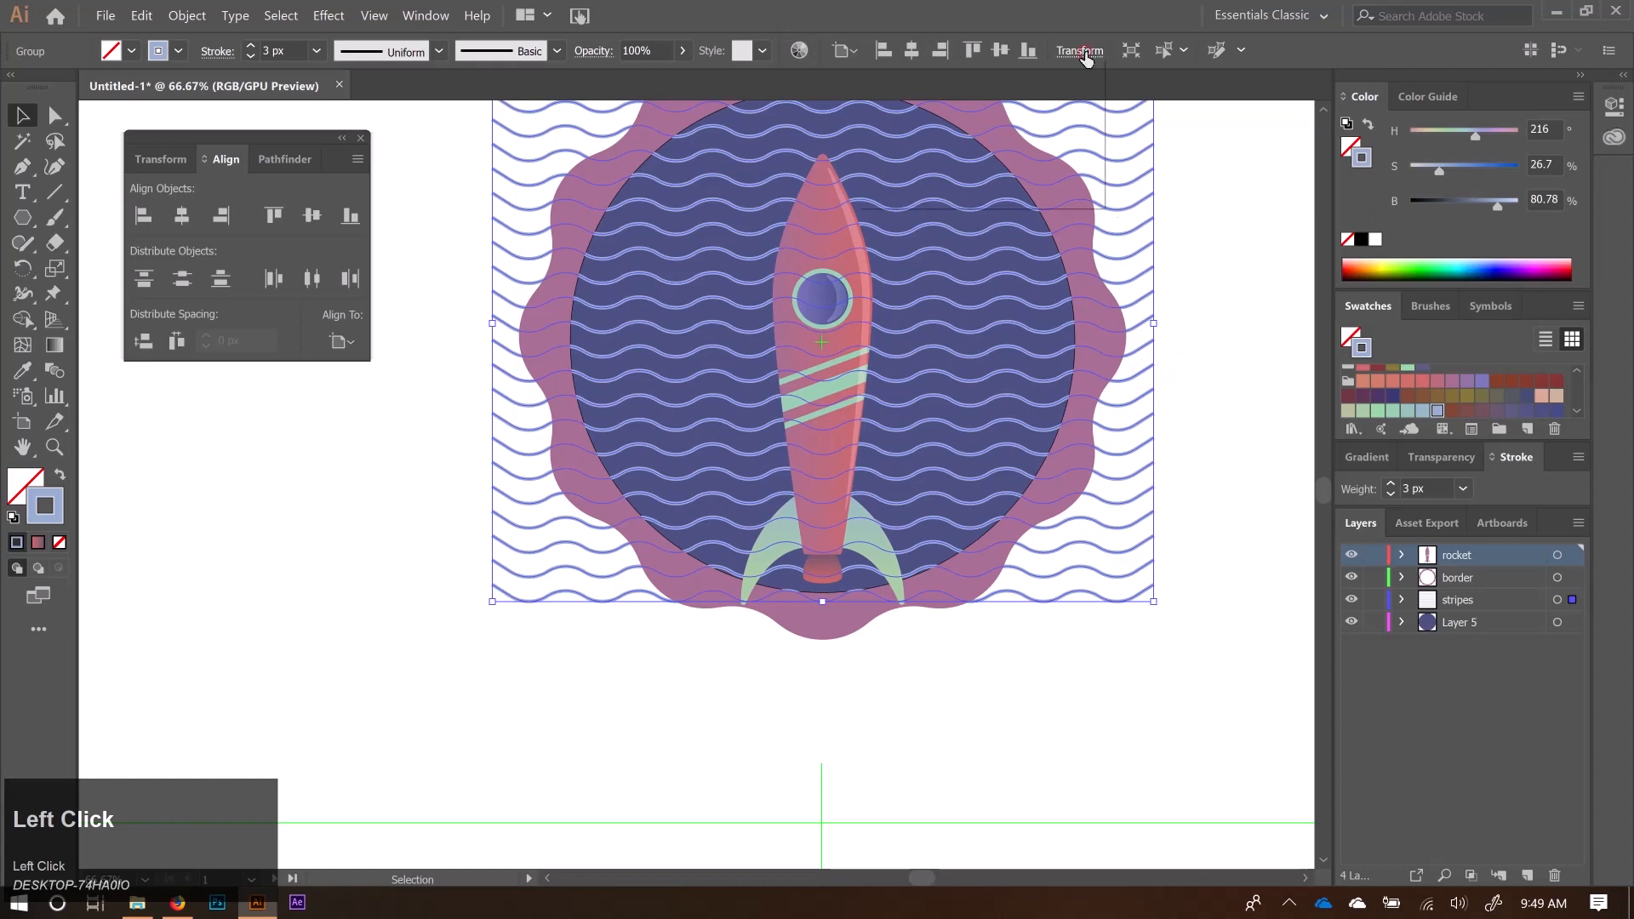
click(1082, 51)
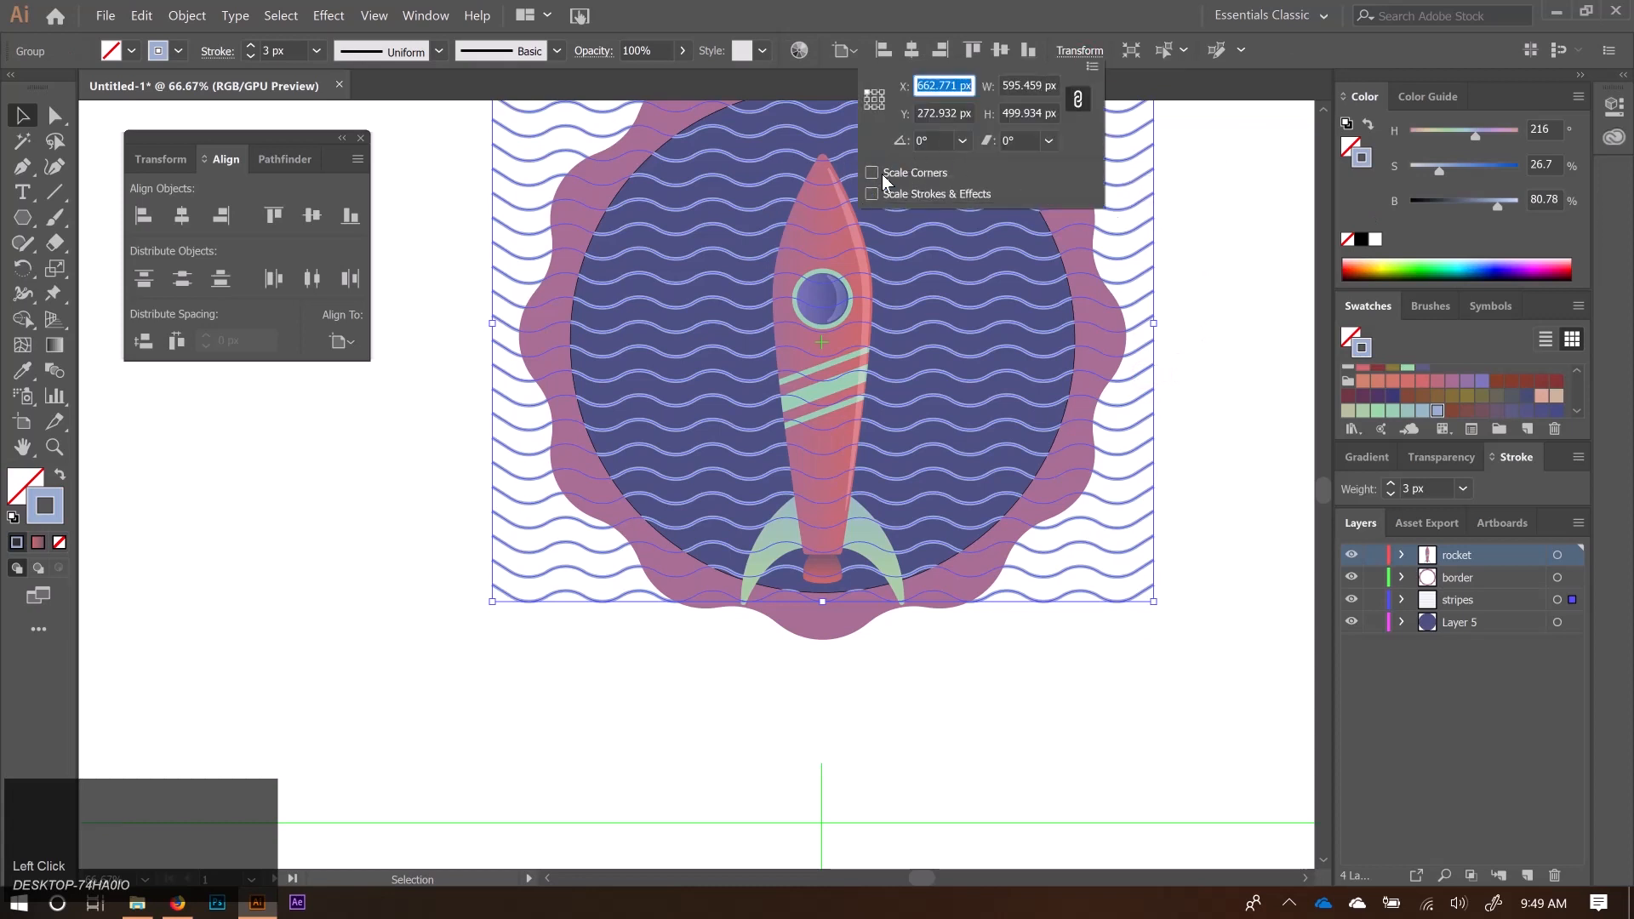
click(1260, 237)
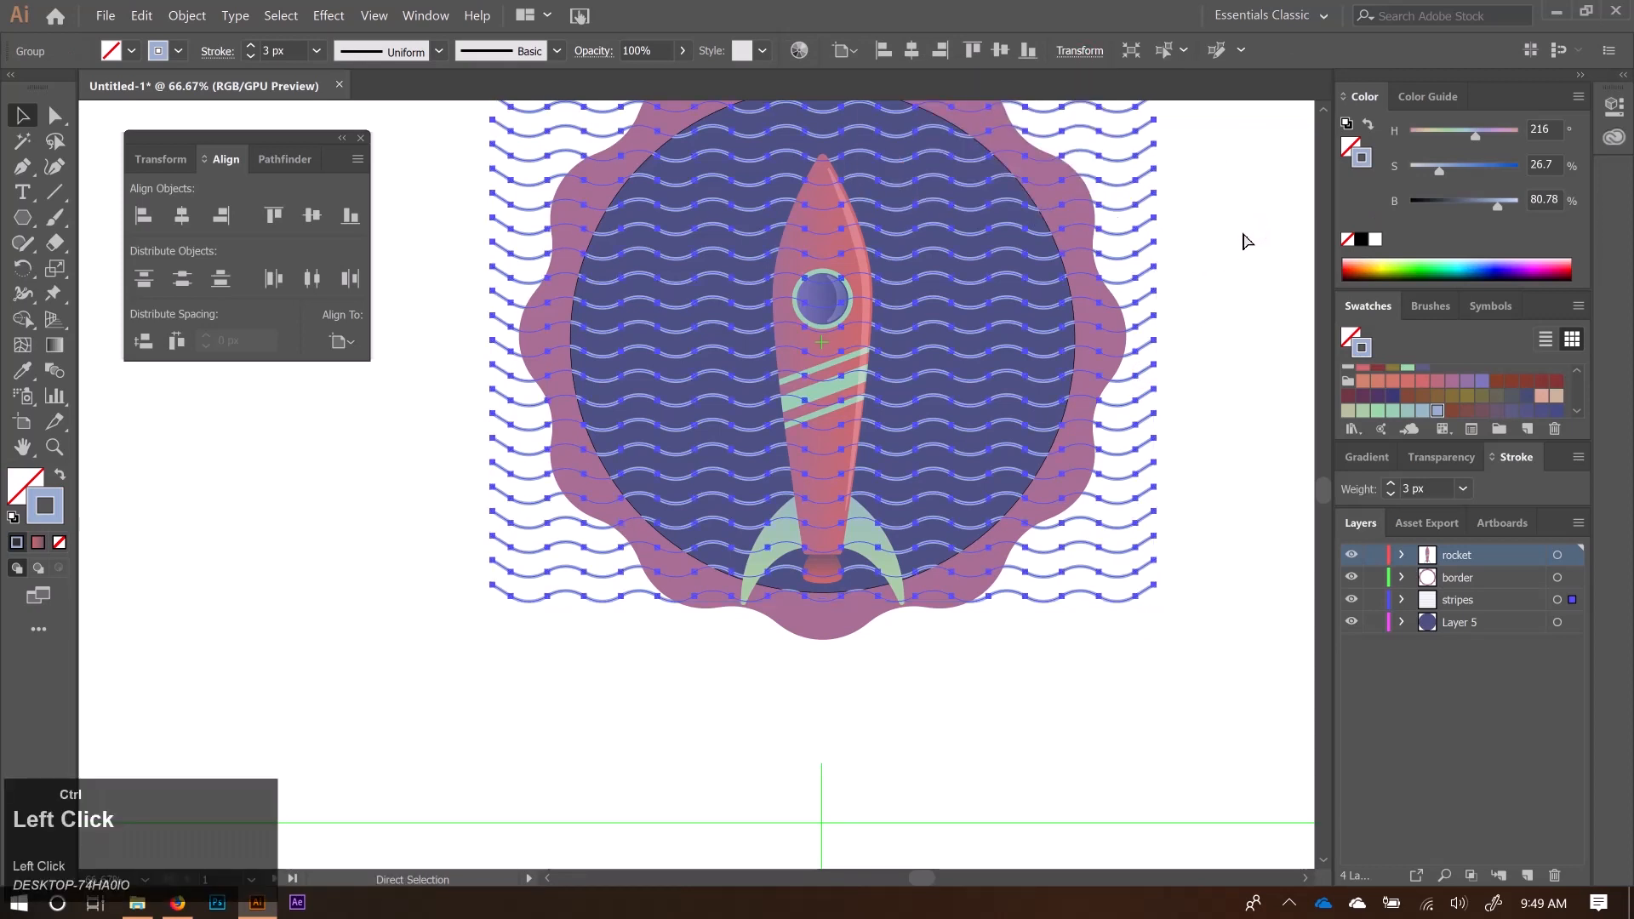
key(ctrl+z)
key(ctrl+z)
scroll(963, 538, down, 2)
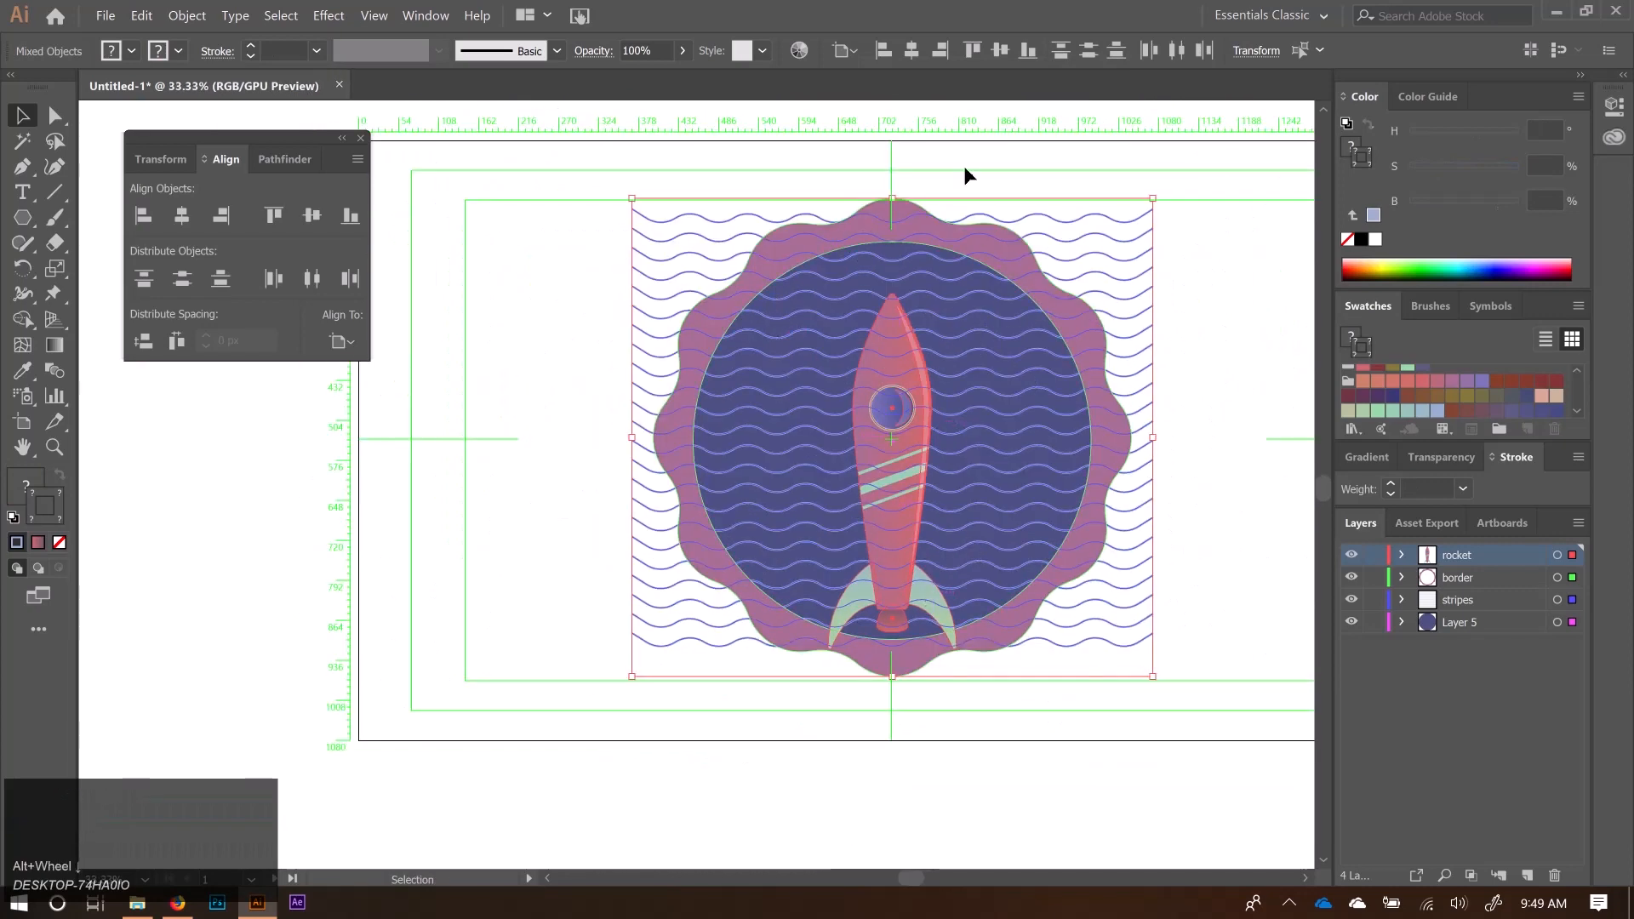
- Try scaling the expanded wavy line group down about its center, and undo the scaling
click(1231, 270)
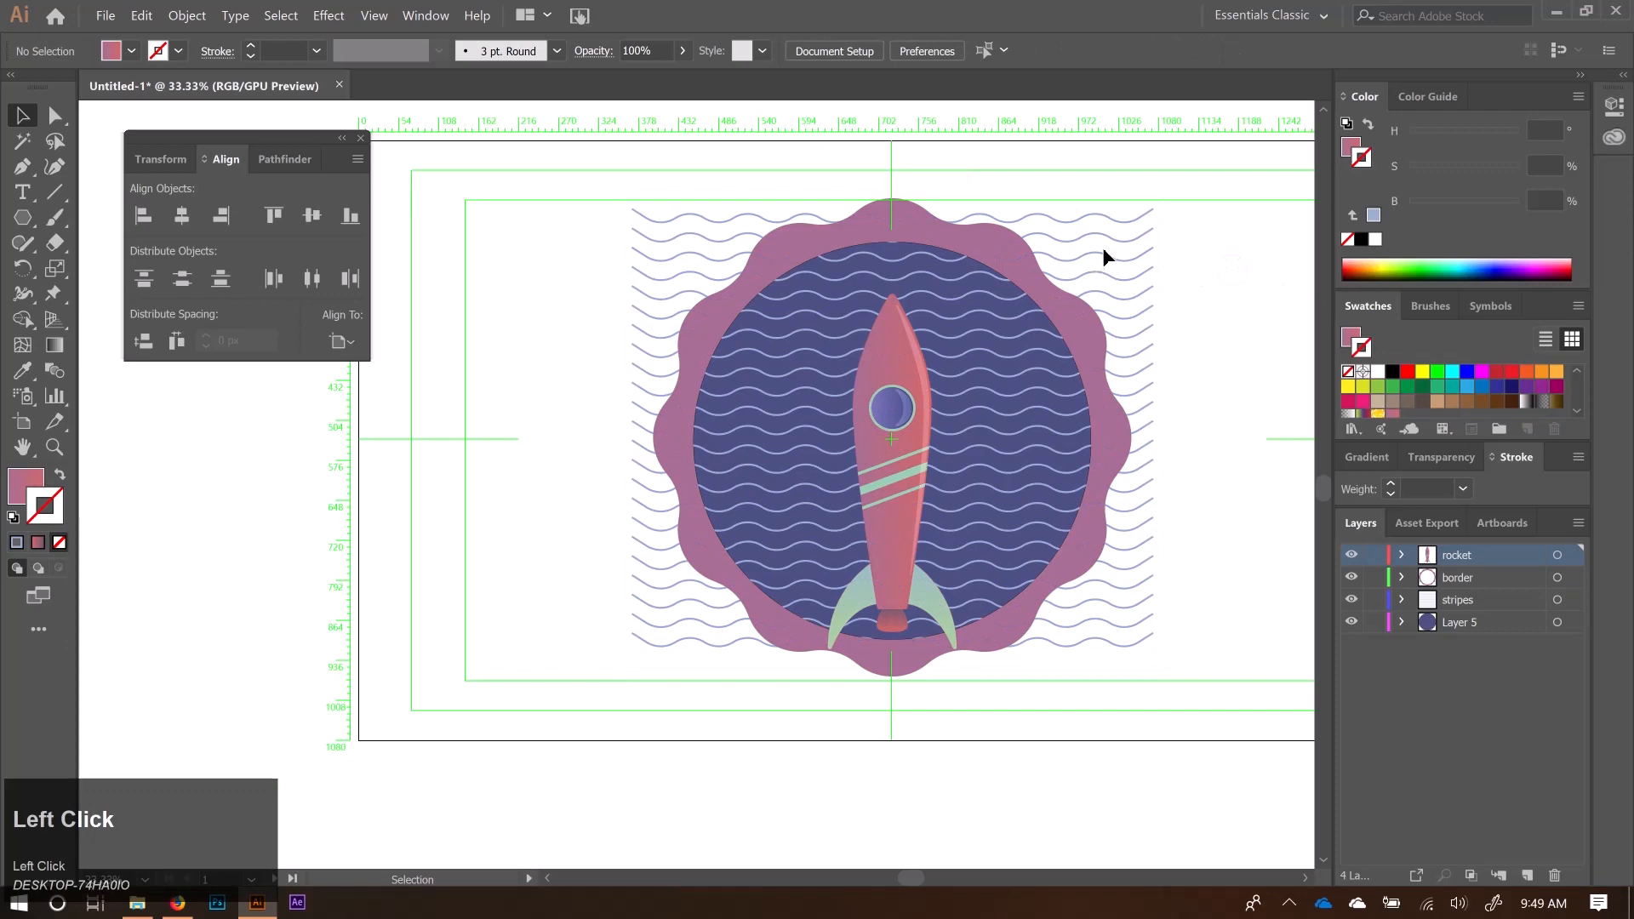
click(1105, 259)
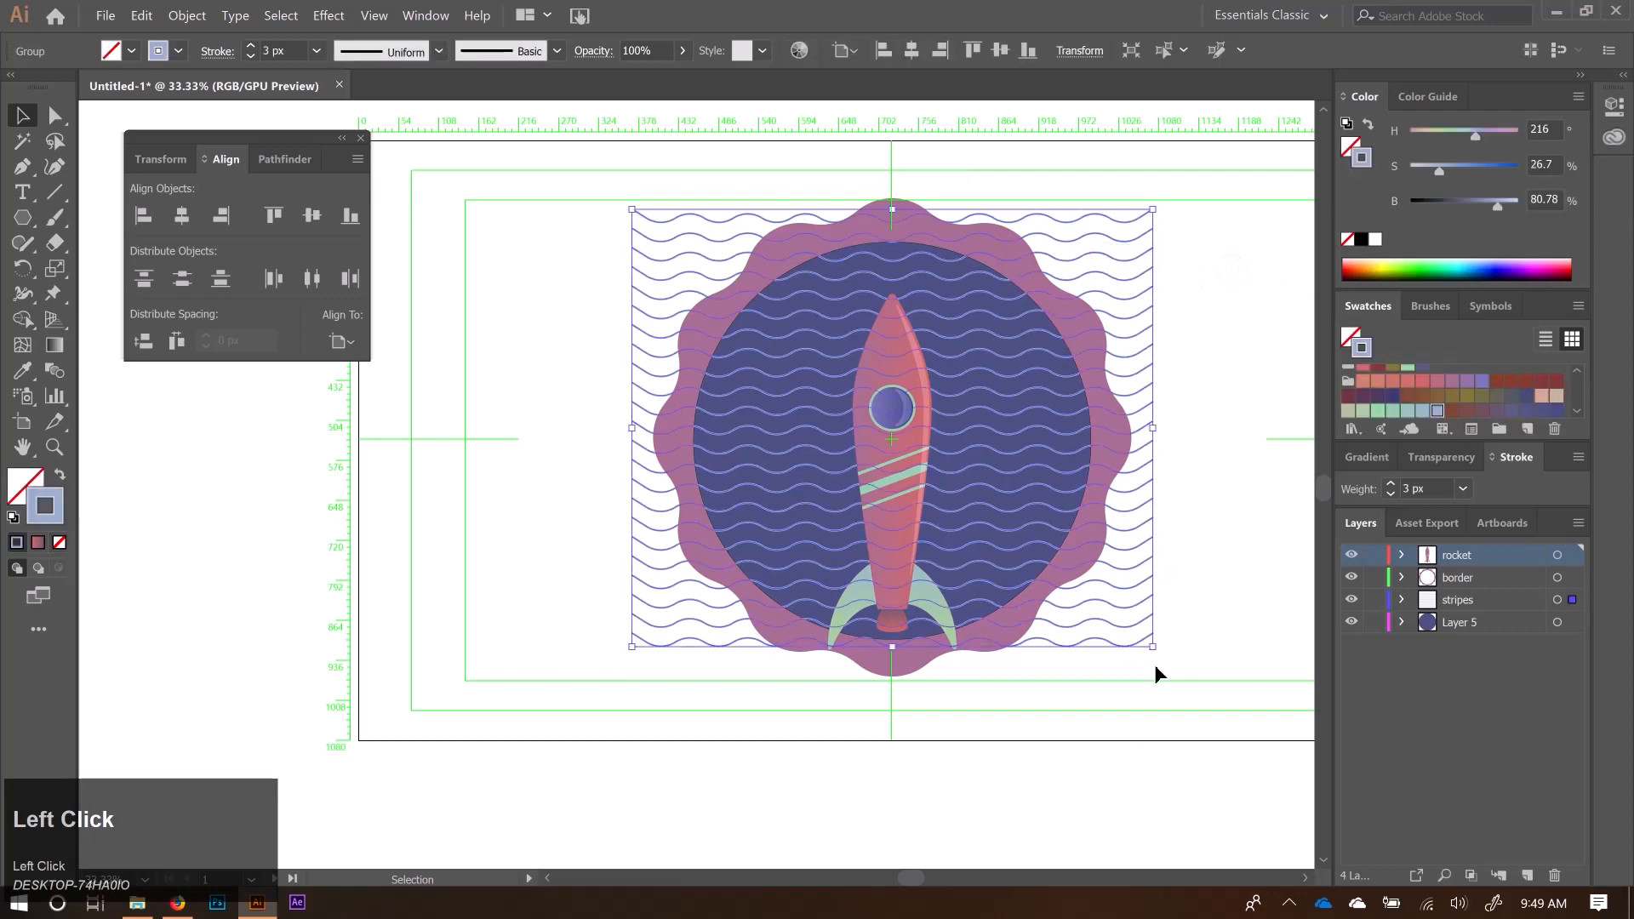
drag(1153, 647, 1039, 504)
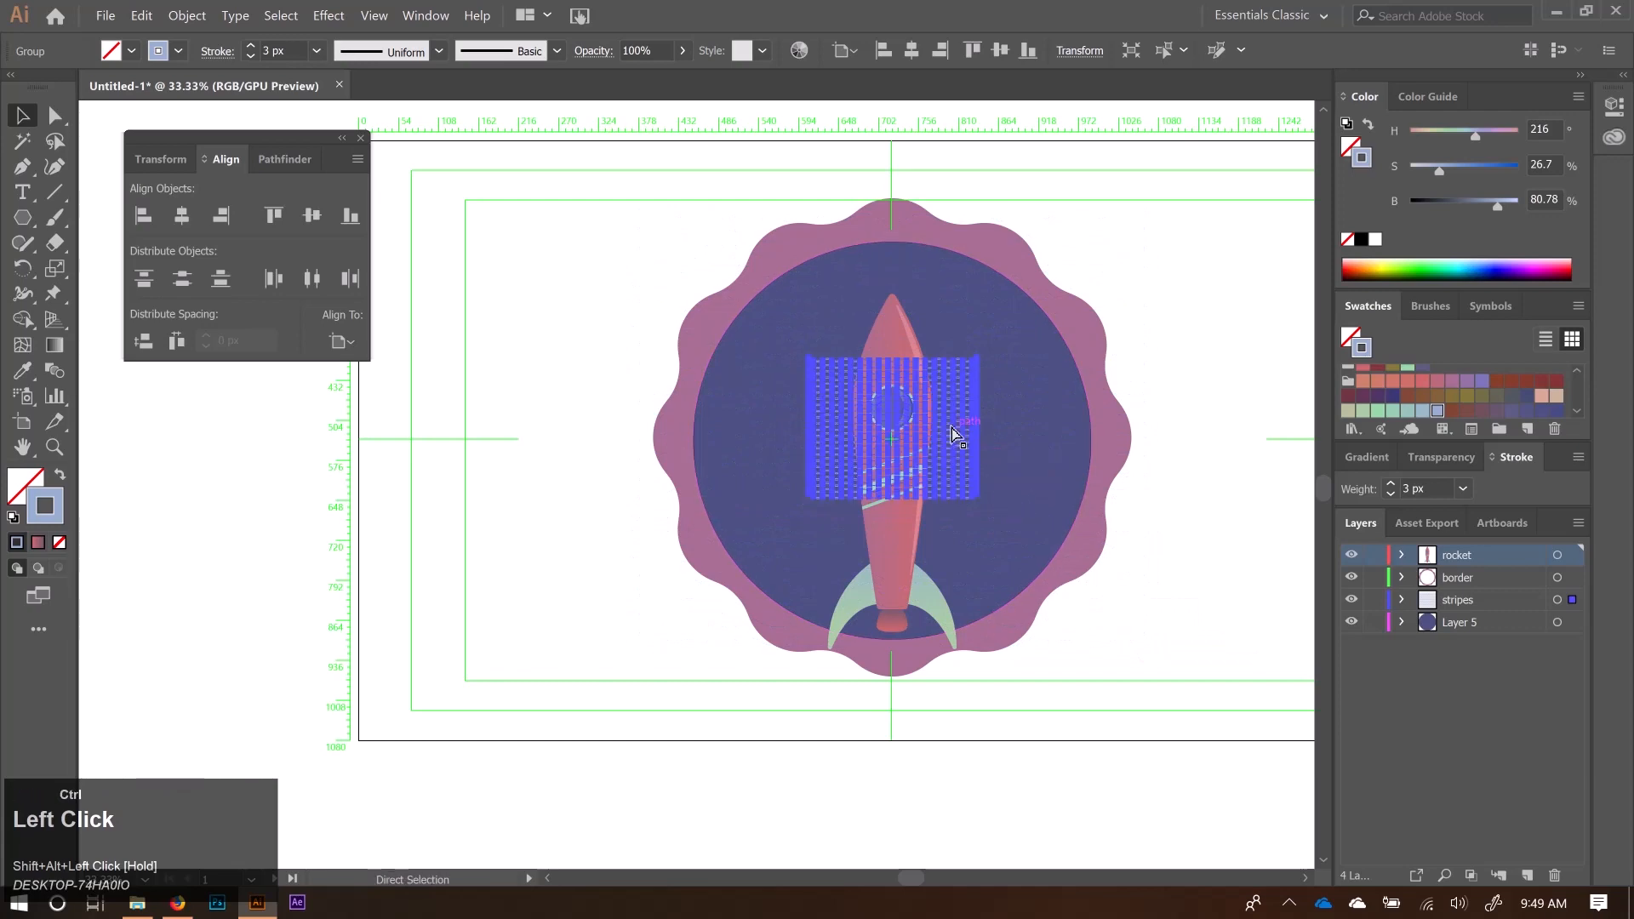
key(ctrl+z)
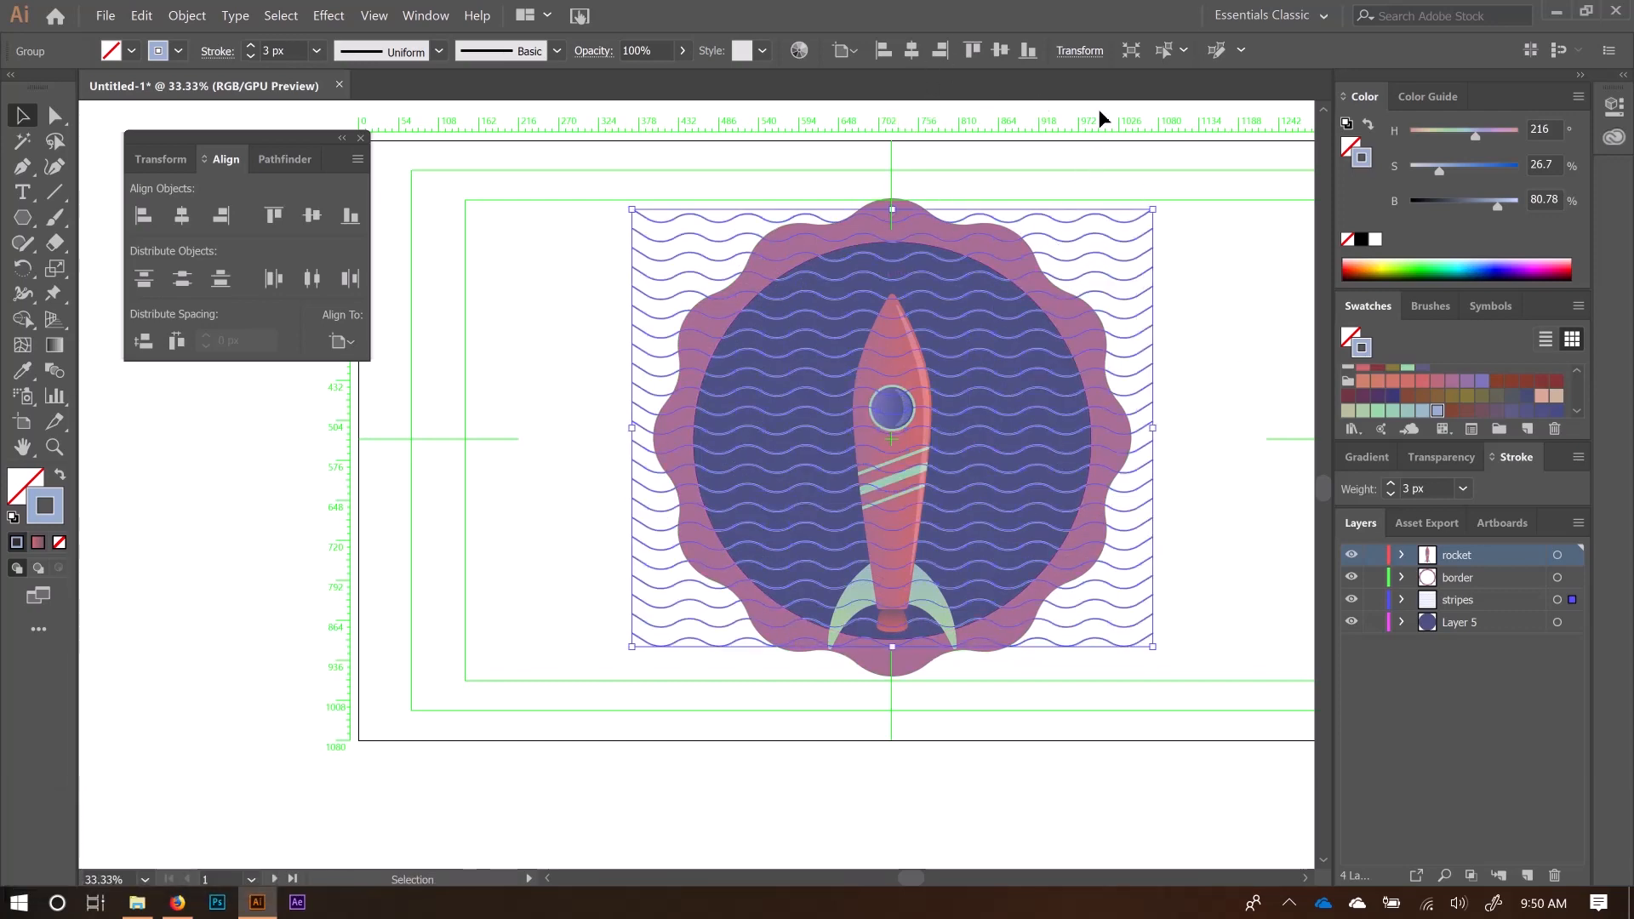
- Turn on Scale Strokes & Effects for the wavy line group, and undo a trial scaling of it
click(1079, 51)
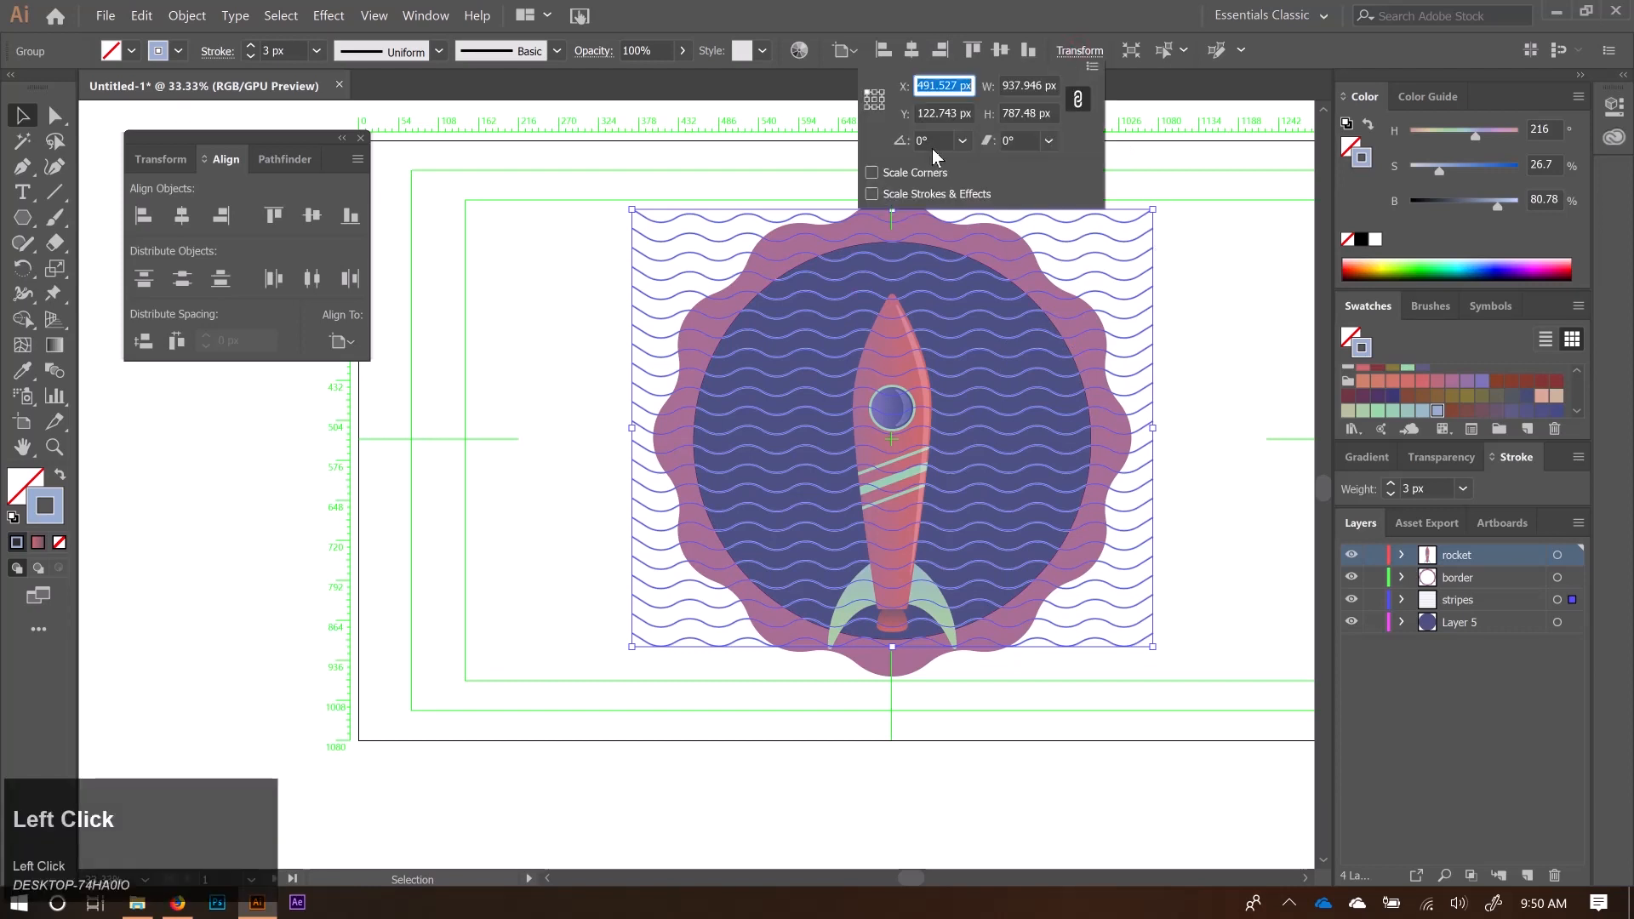
click(871, 193)
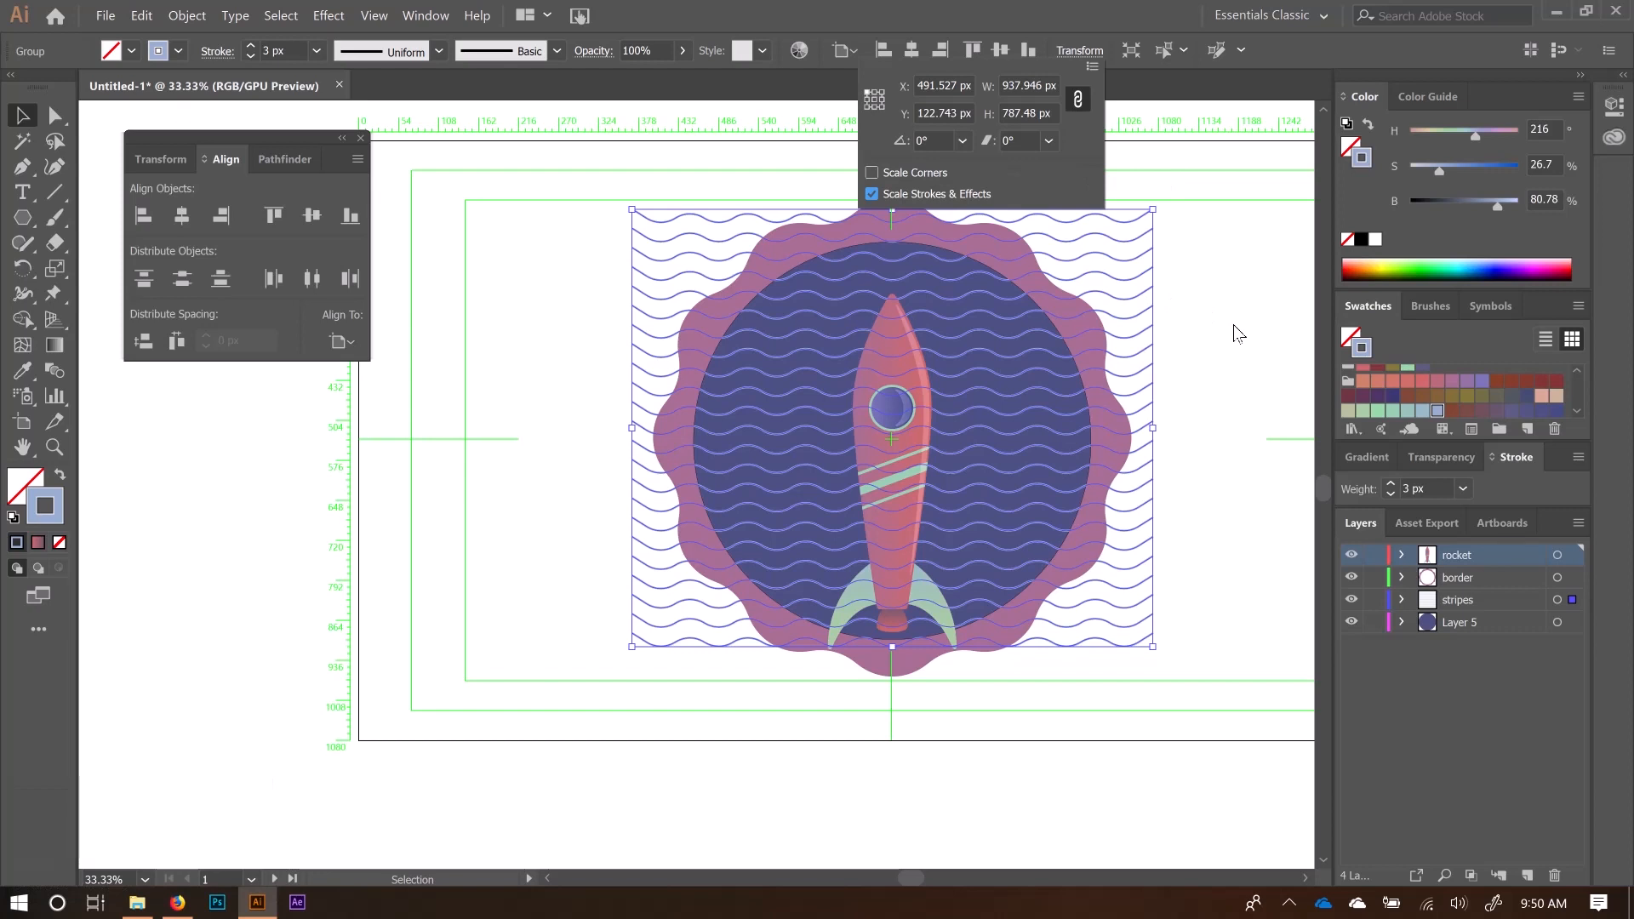
click(1230, 259)
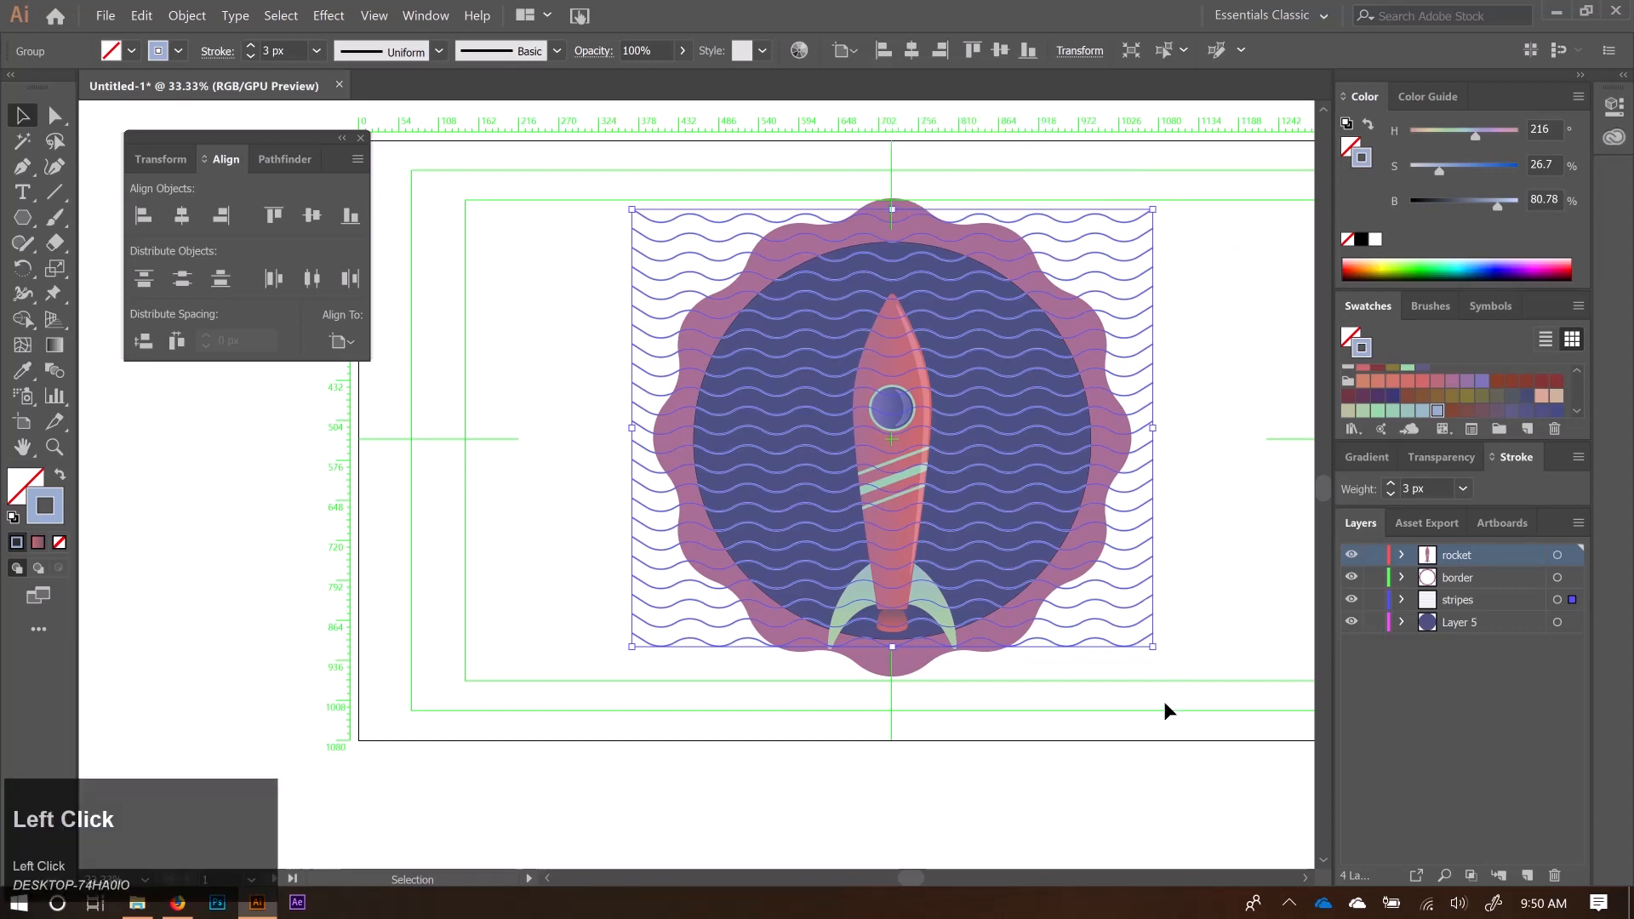
drag(1152, 646, 1091, 575)
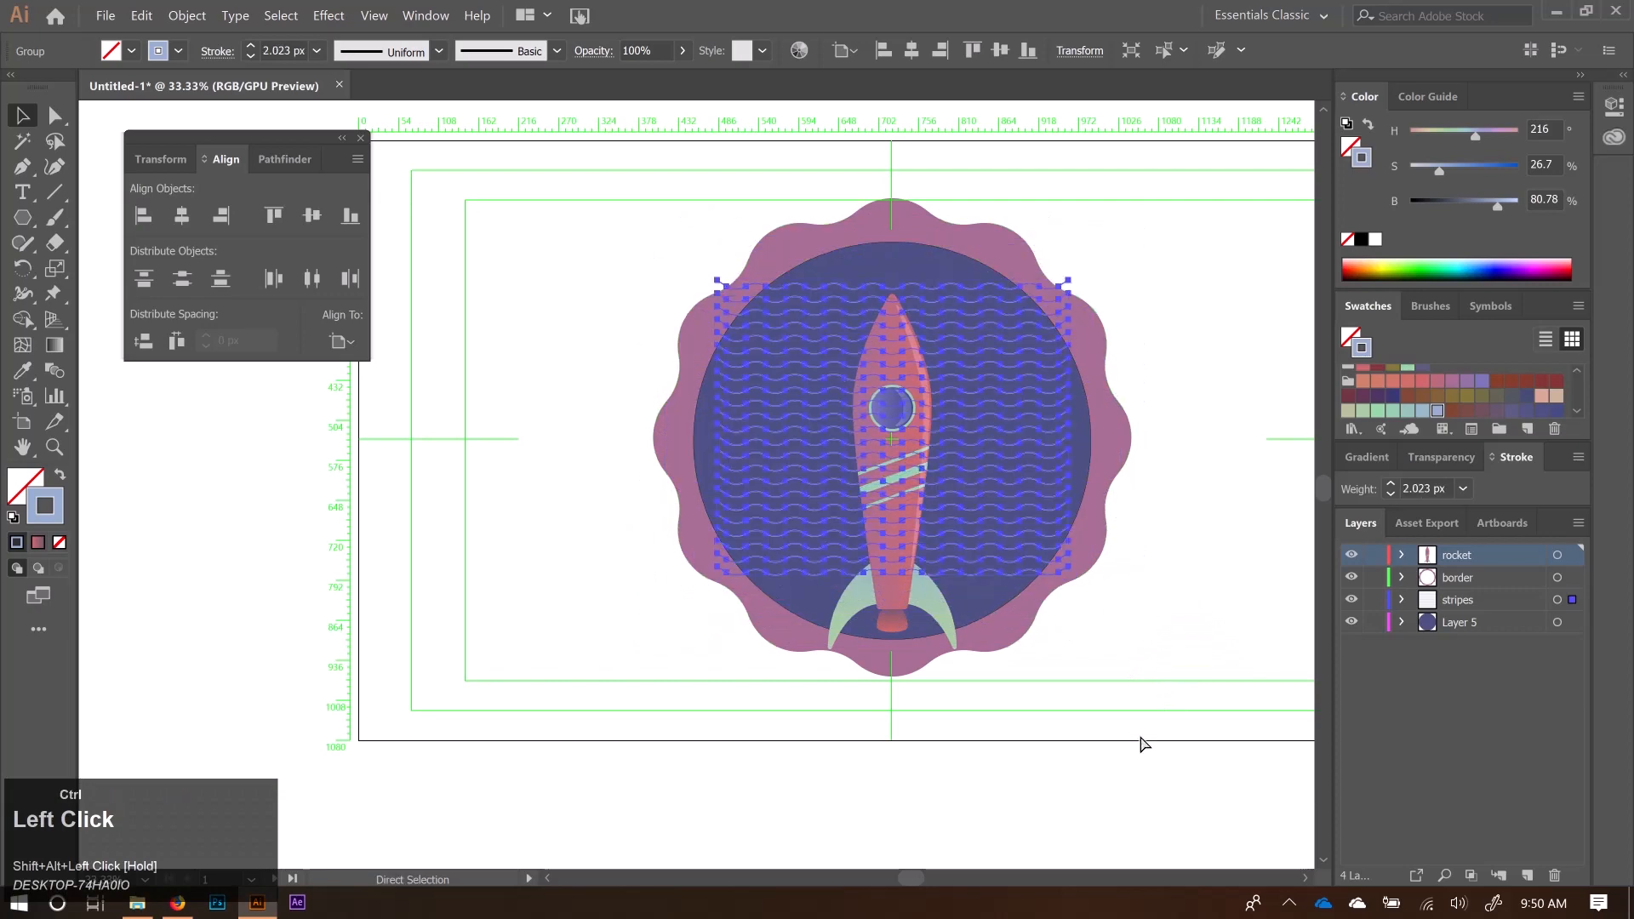
key(ctrl+z)
- Scale the whole badge artwork down proportionally about its center and clear the selection
click(1067, 776)
drag(1167, 747, 768, 247)
mouse_move(1153, 673)
mouse_down()
mouse_move(1052, 584)
mouse_move(943, 749)
mouse_move(940, 620)
mouse_up()
click(1181, 722)
- Move the rocket straight up so its nose extends above the scalloped border, and enlarge it slightly about its center
alt+scroll(985, 631, up, 1)
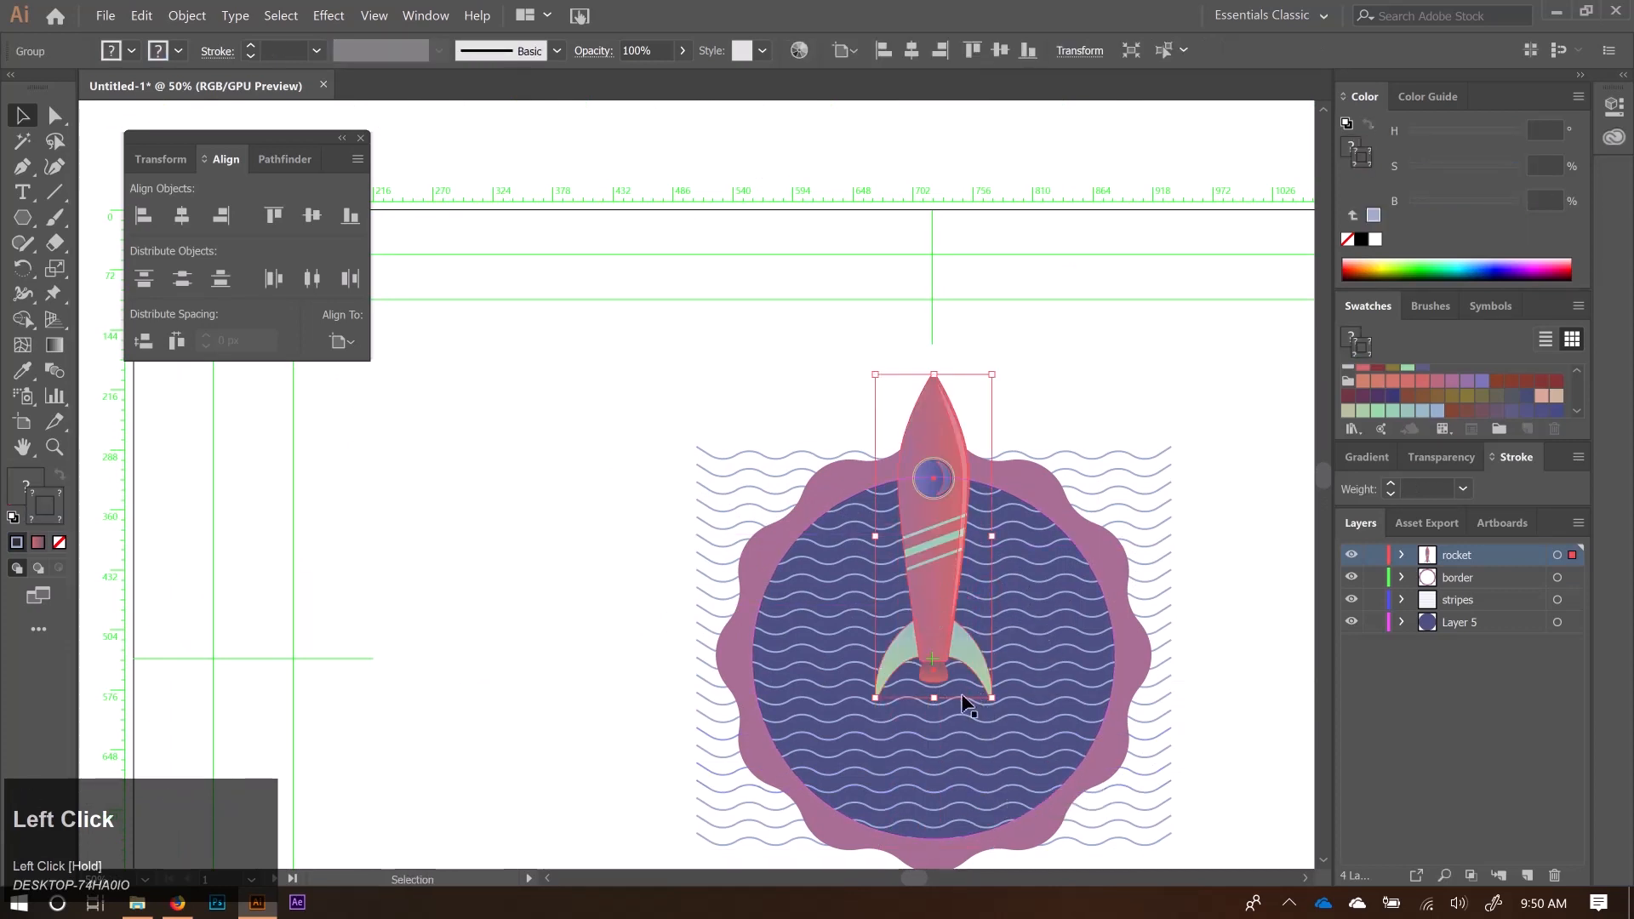
drag(991, 700, 1026, 733)
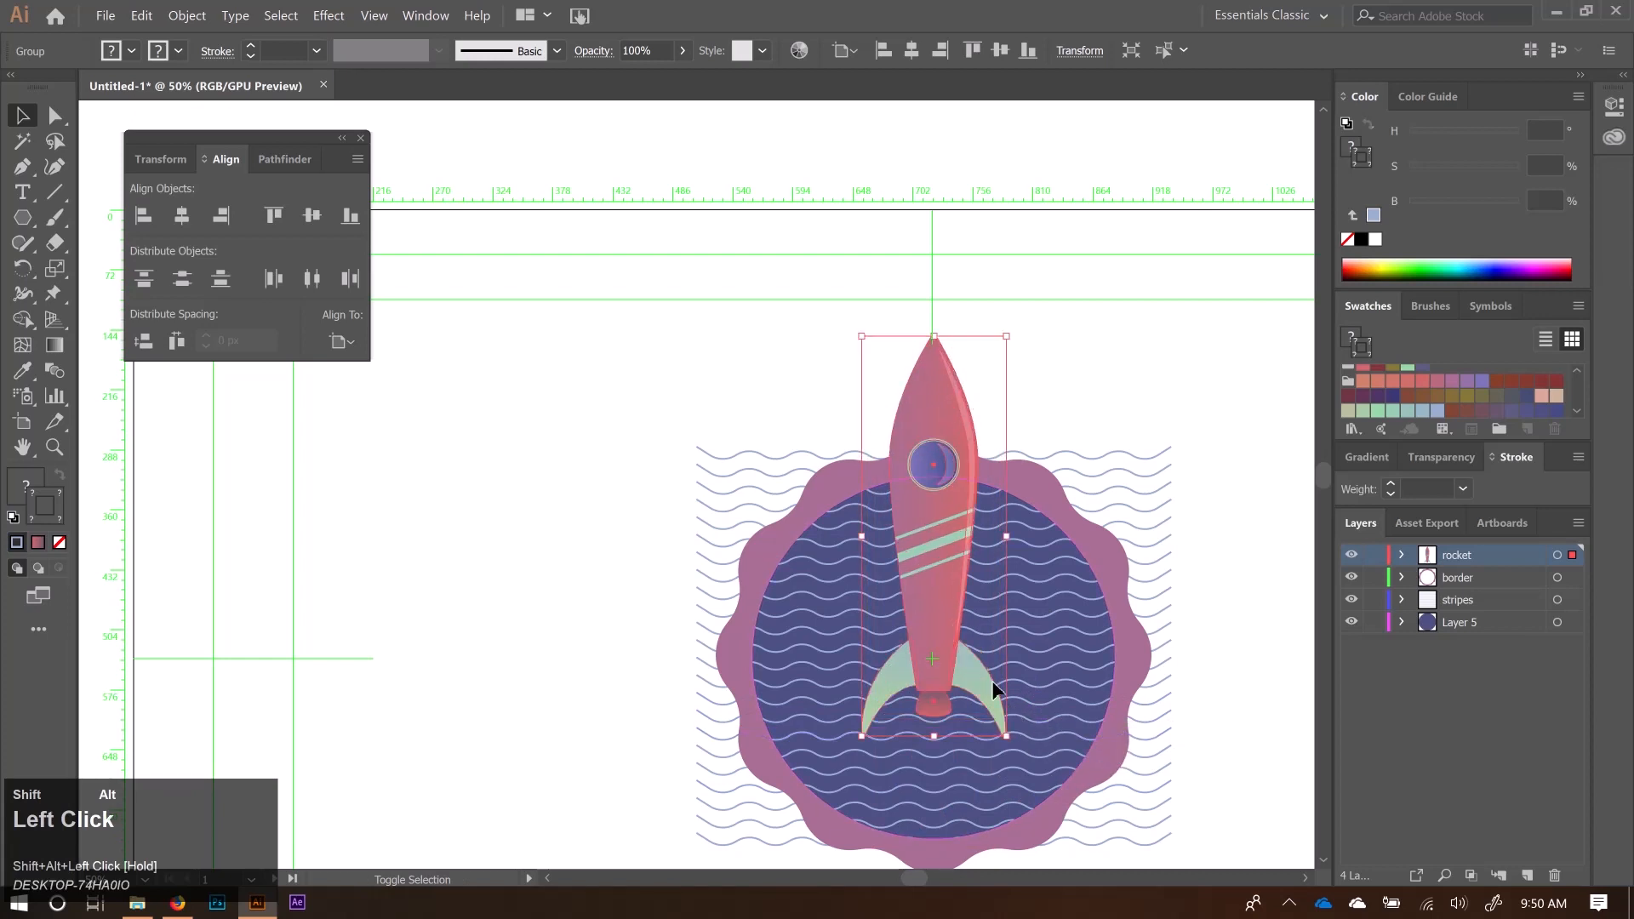
drag(943, 636, 942, 606)
scroll(1019, 717, down, 1)
drag(1018, 708, 885, 548)
scroll(904, 475, up, 1)
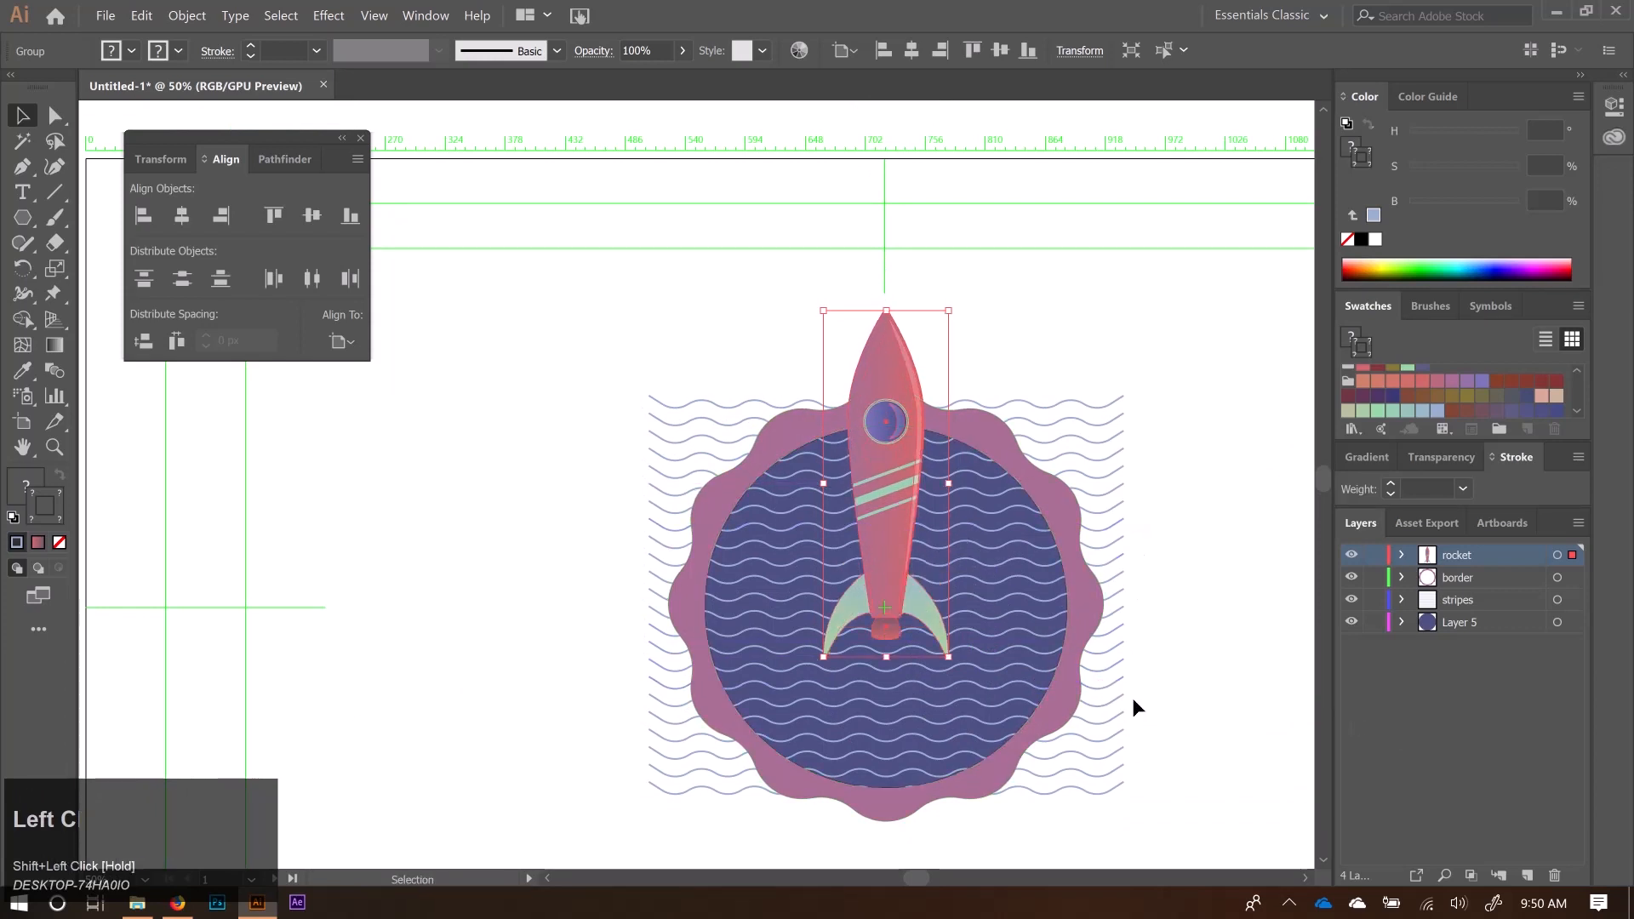
- Select all the badge artwork, enlarge it slightly in proportion, and clear the selection
alt+scroll(1132, 698, down, 1)
drag(725, 443, 1171, 807)
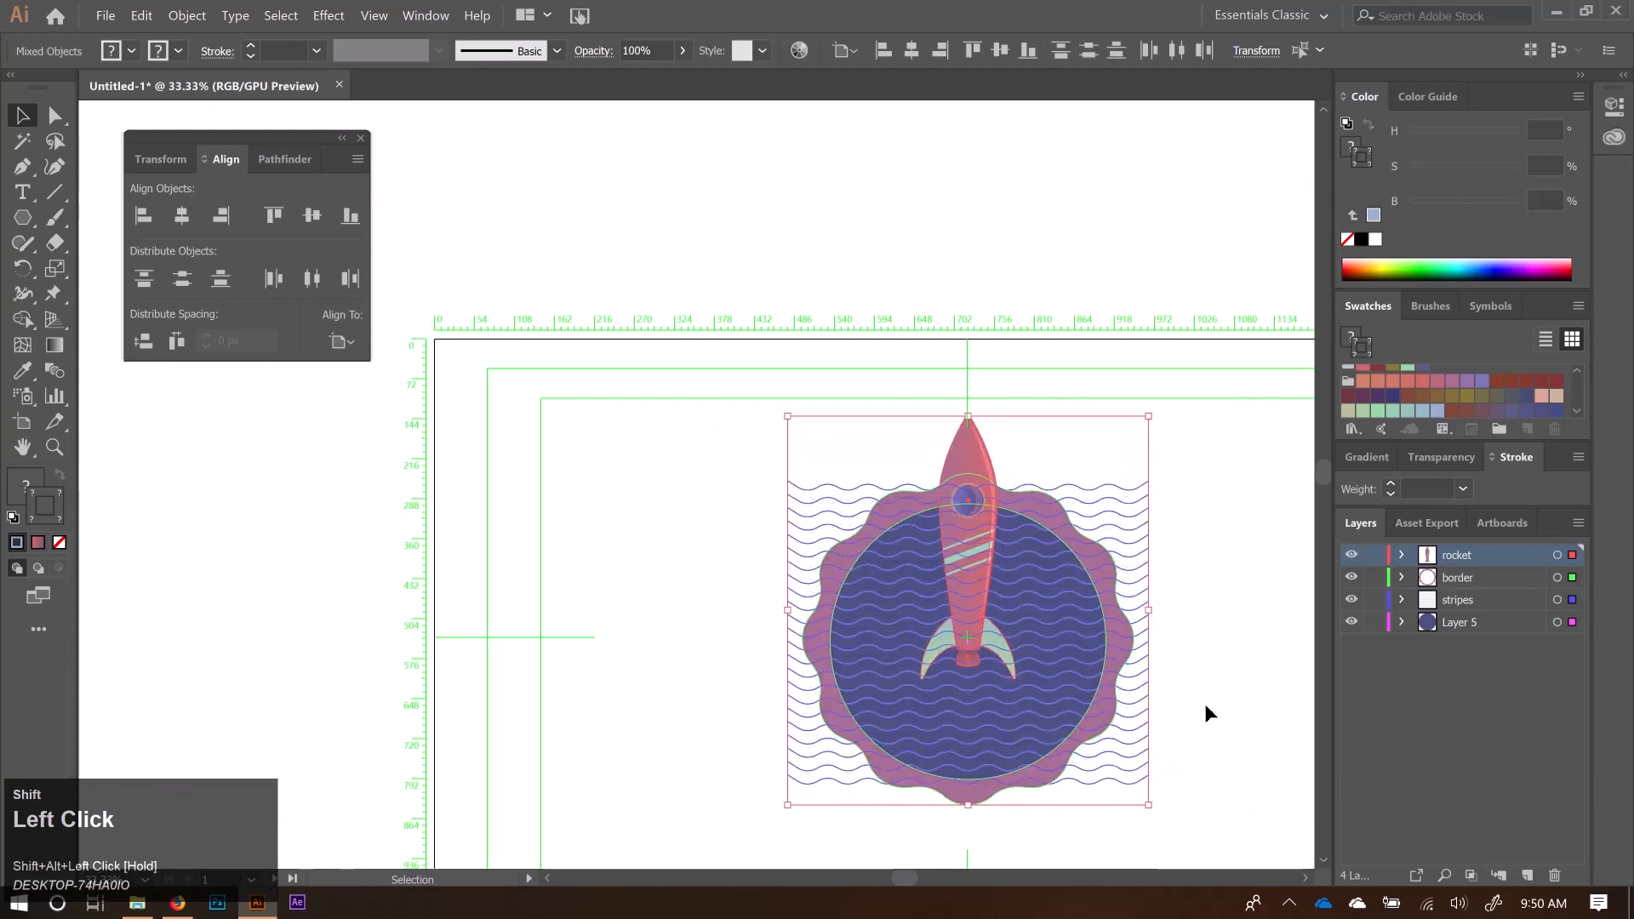
key(ctrl+shift+0)
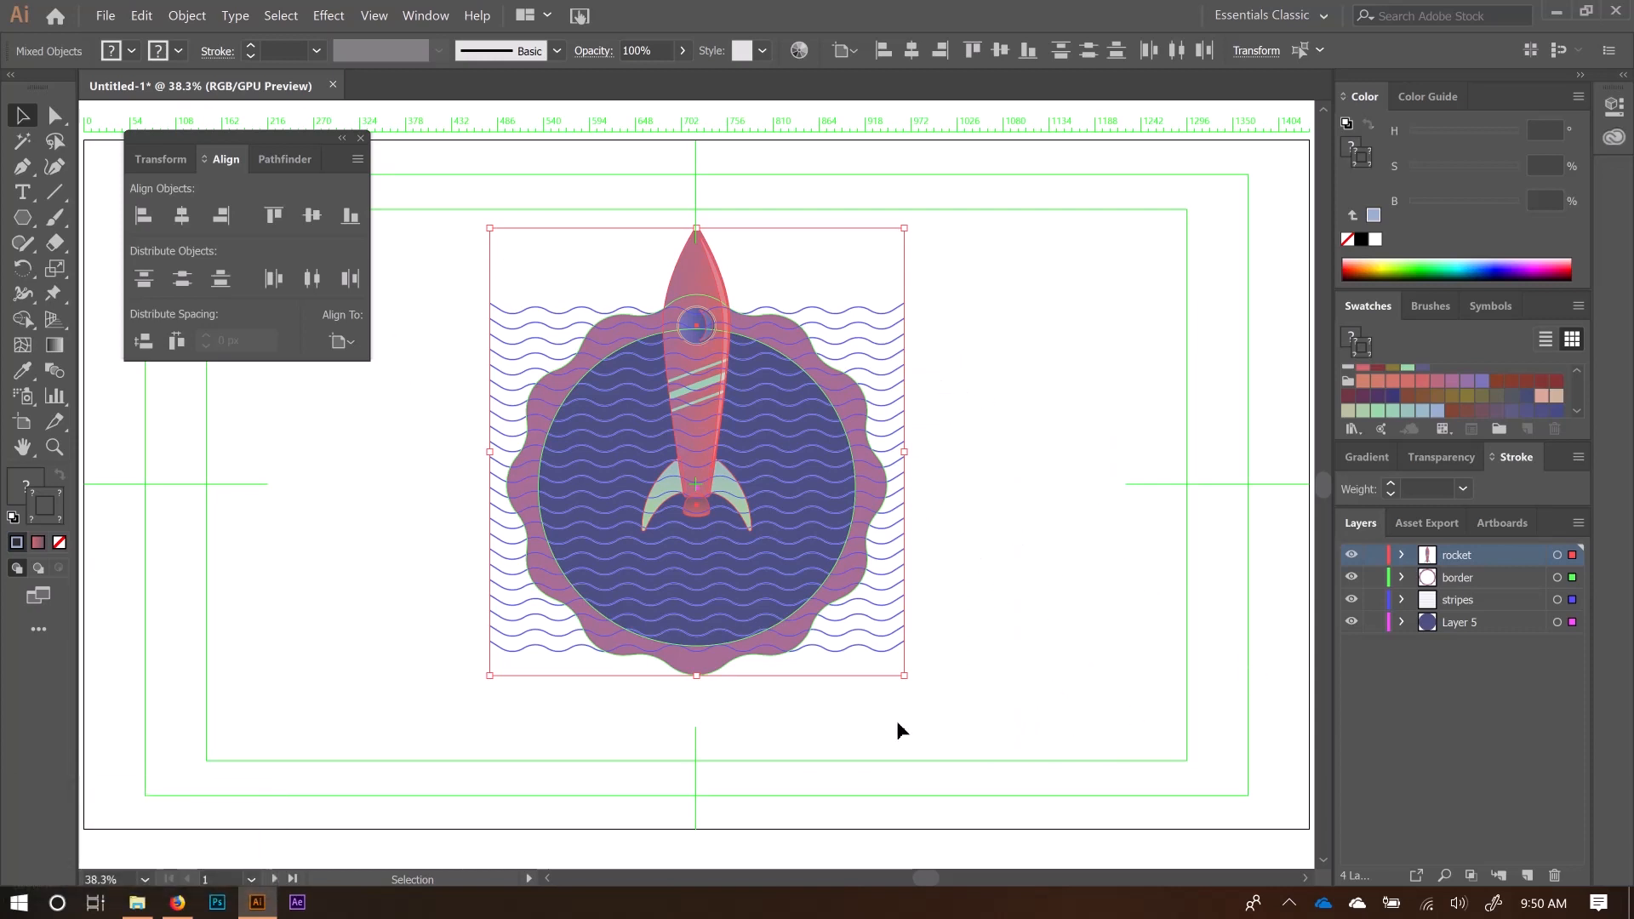
click(993, 430)
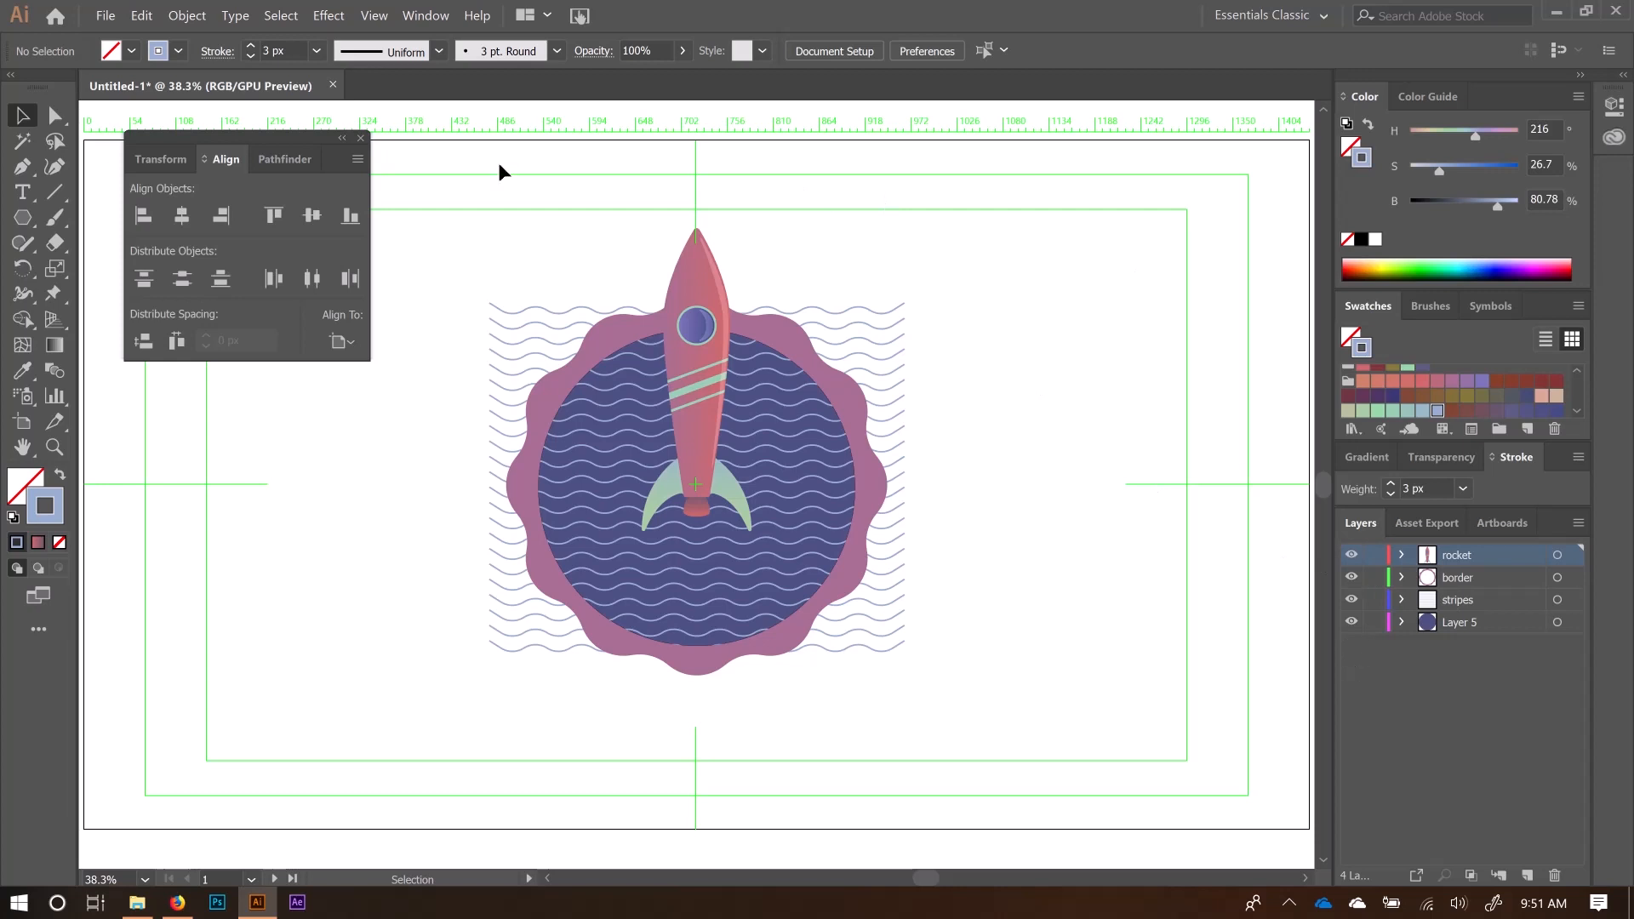
- Save the document as an Adobe Illustrator file named Rocket in the Illustrator folder, using the Illustrator CC version
click(107, 17)
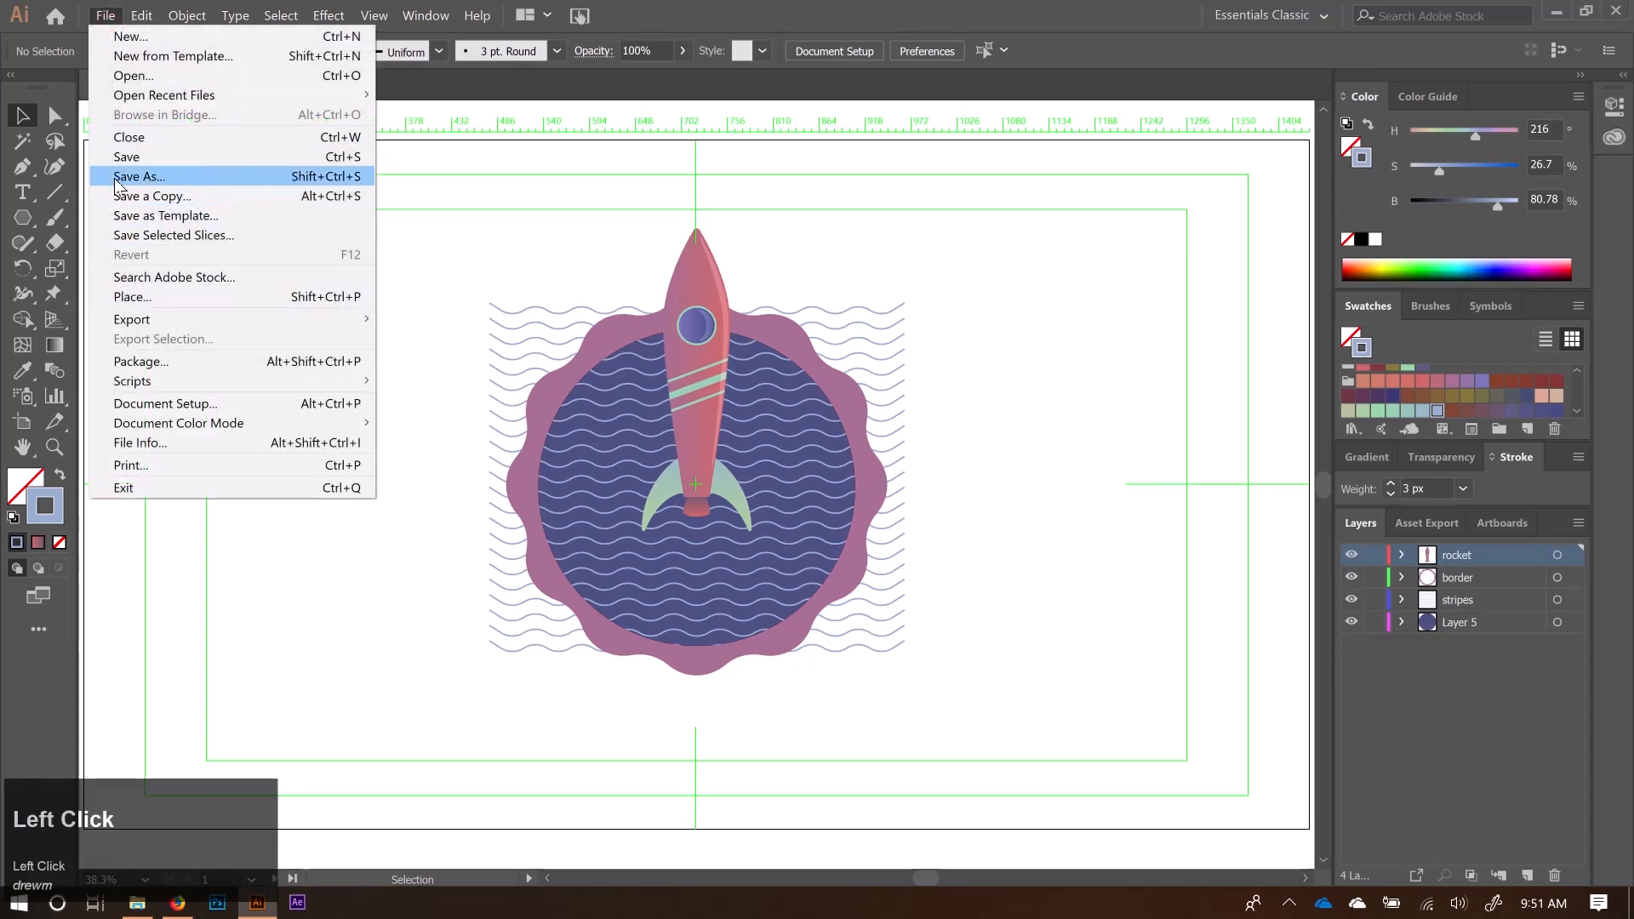
click(136, 177)
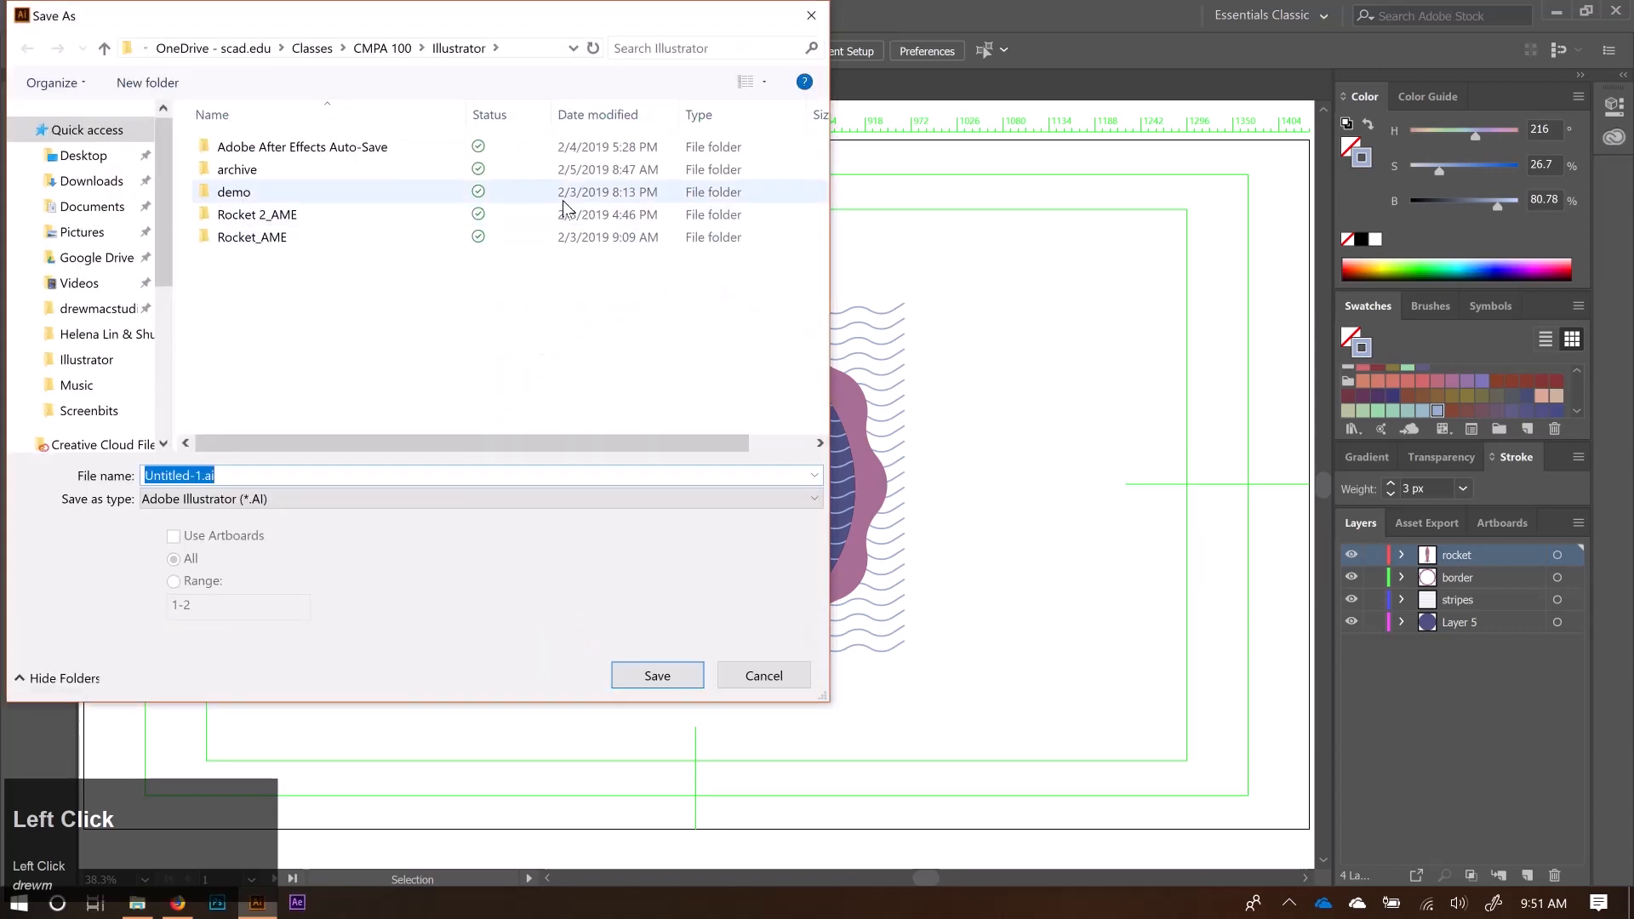
click(239, 475)
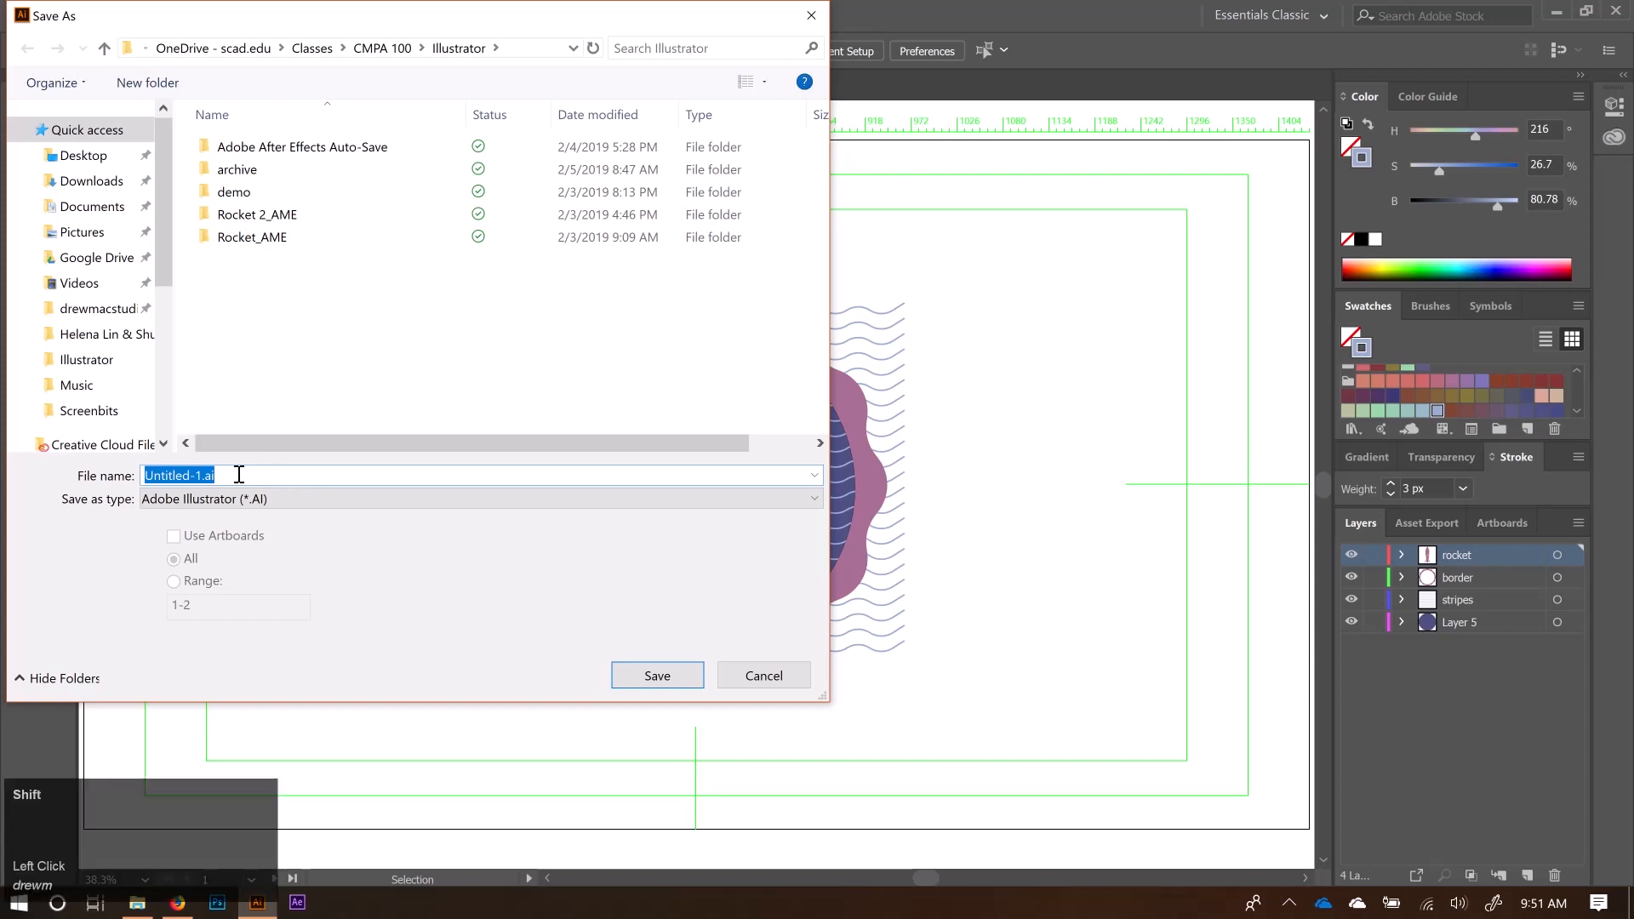
text(Rocket)
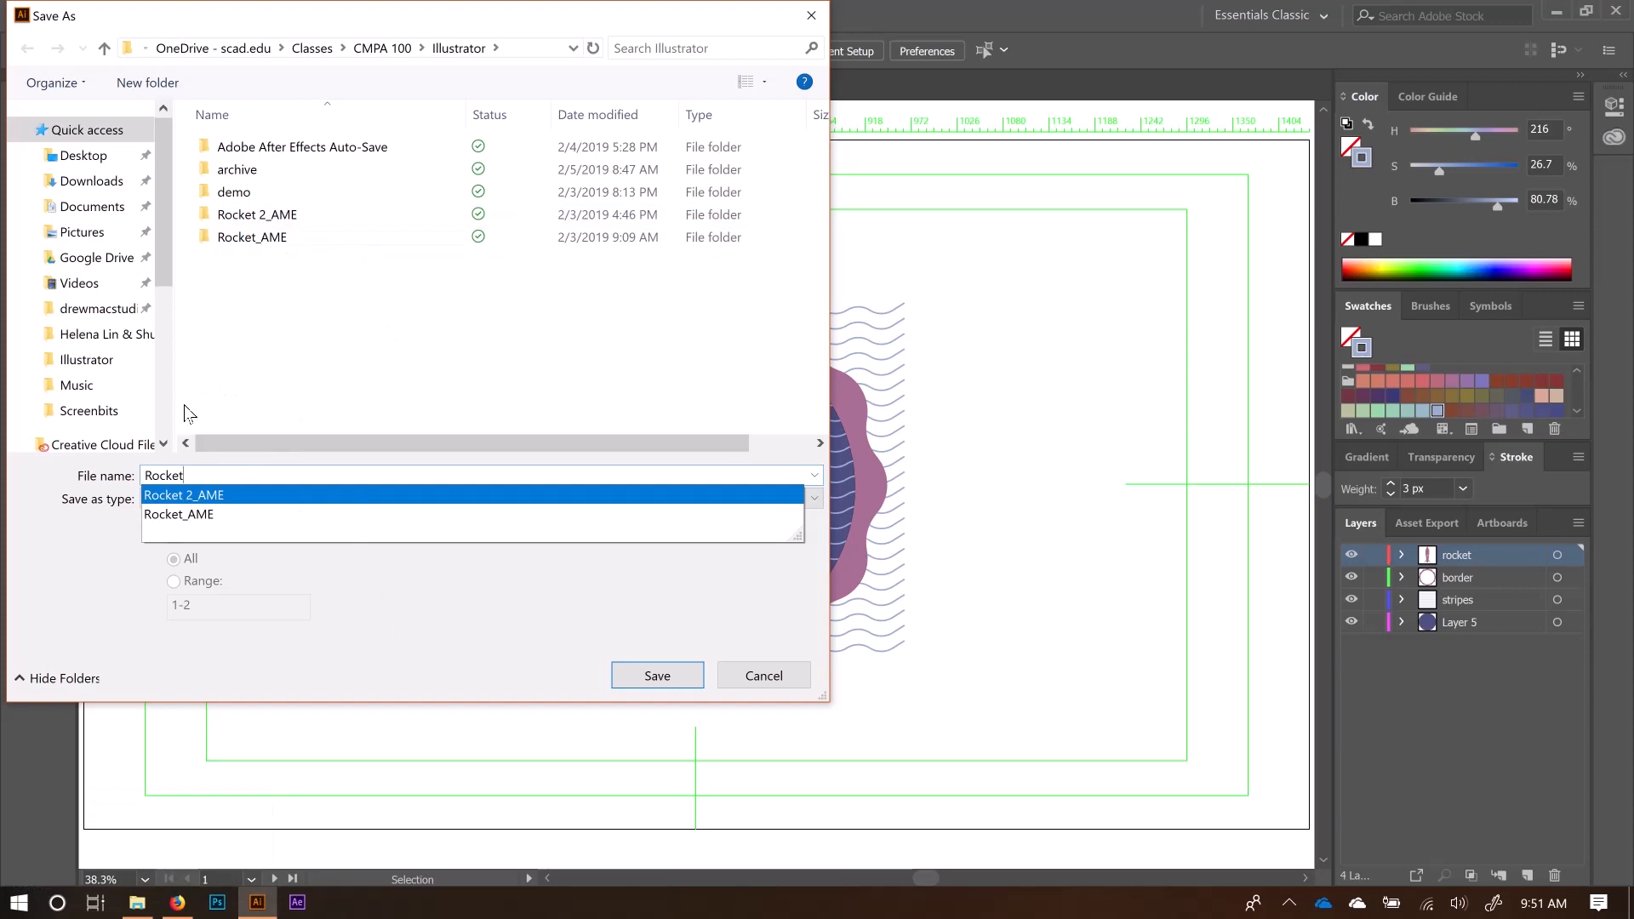
click(453, 352)
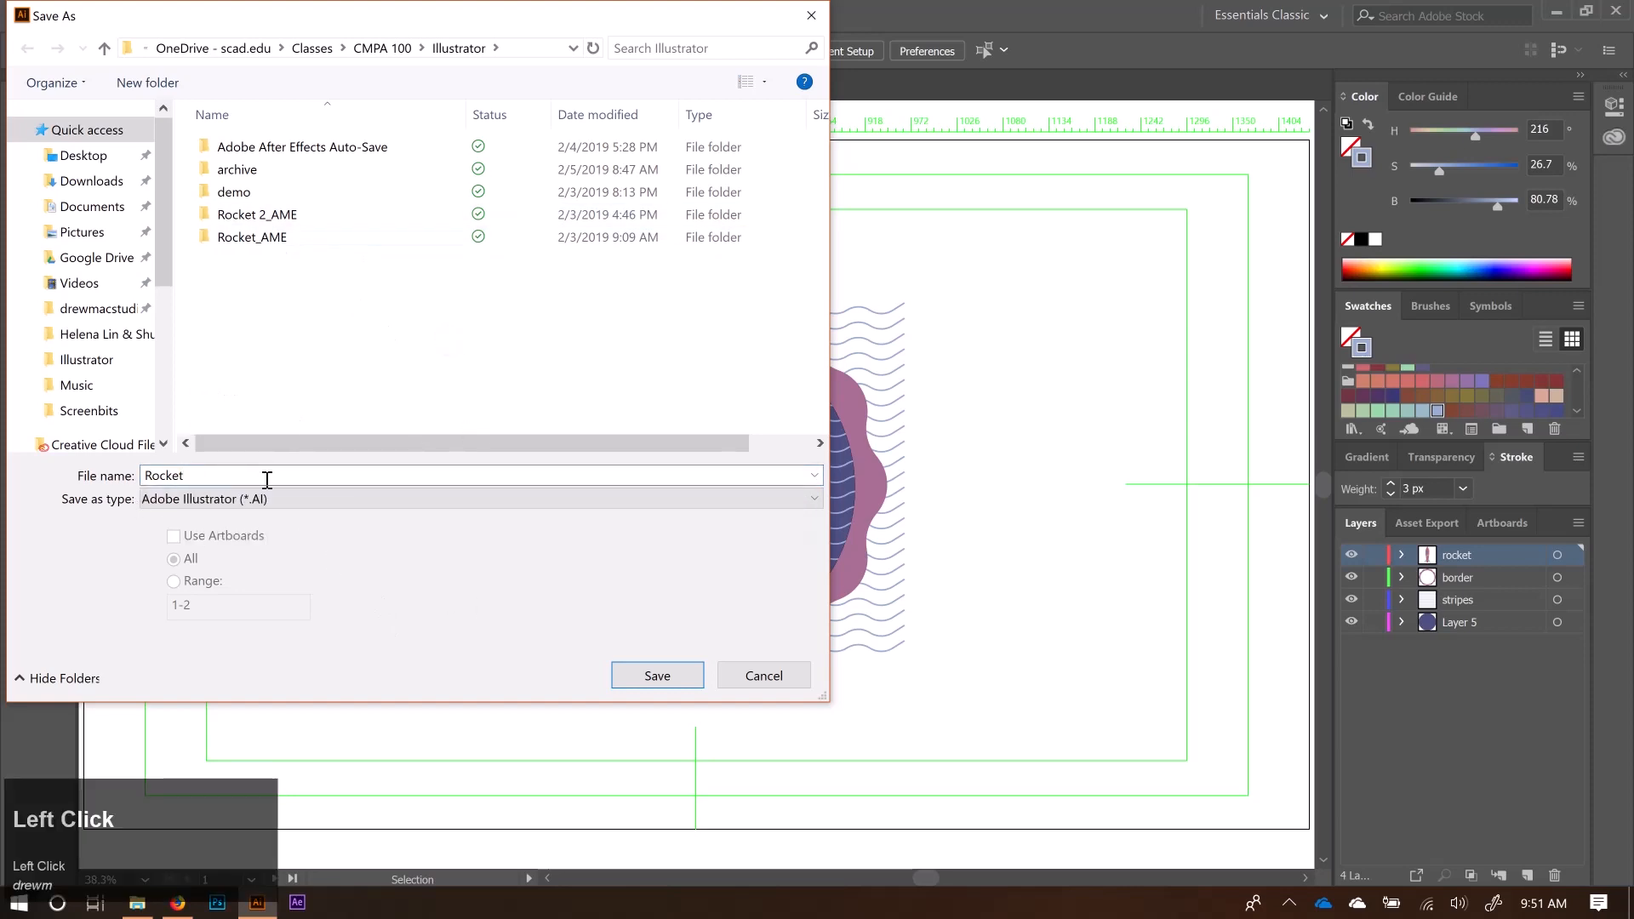
click(668, 677)
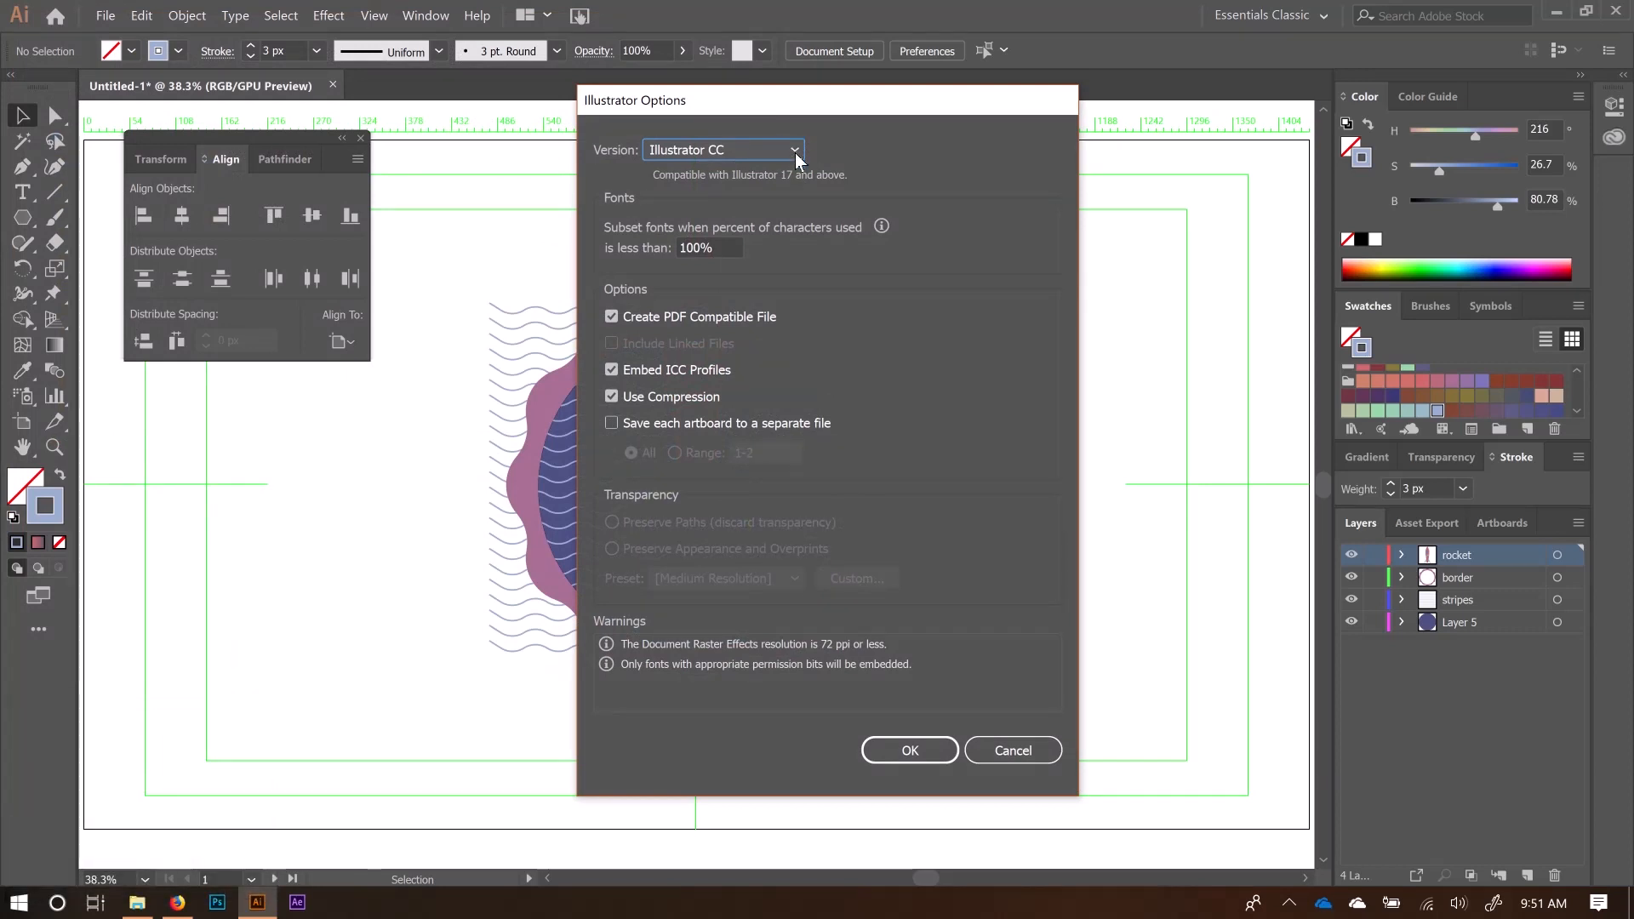
click(796, 153)
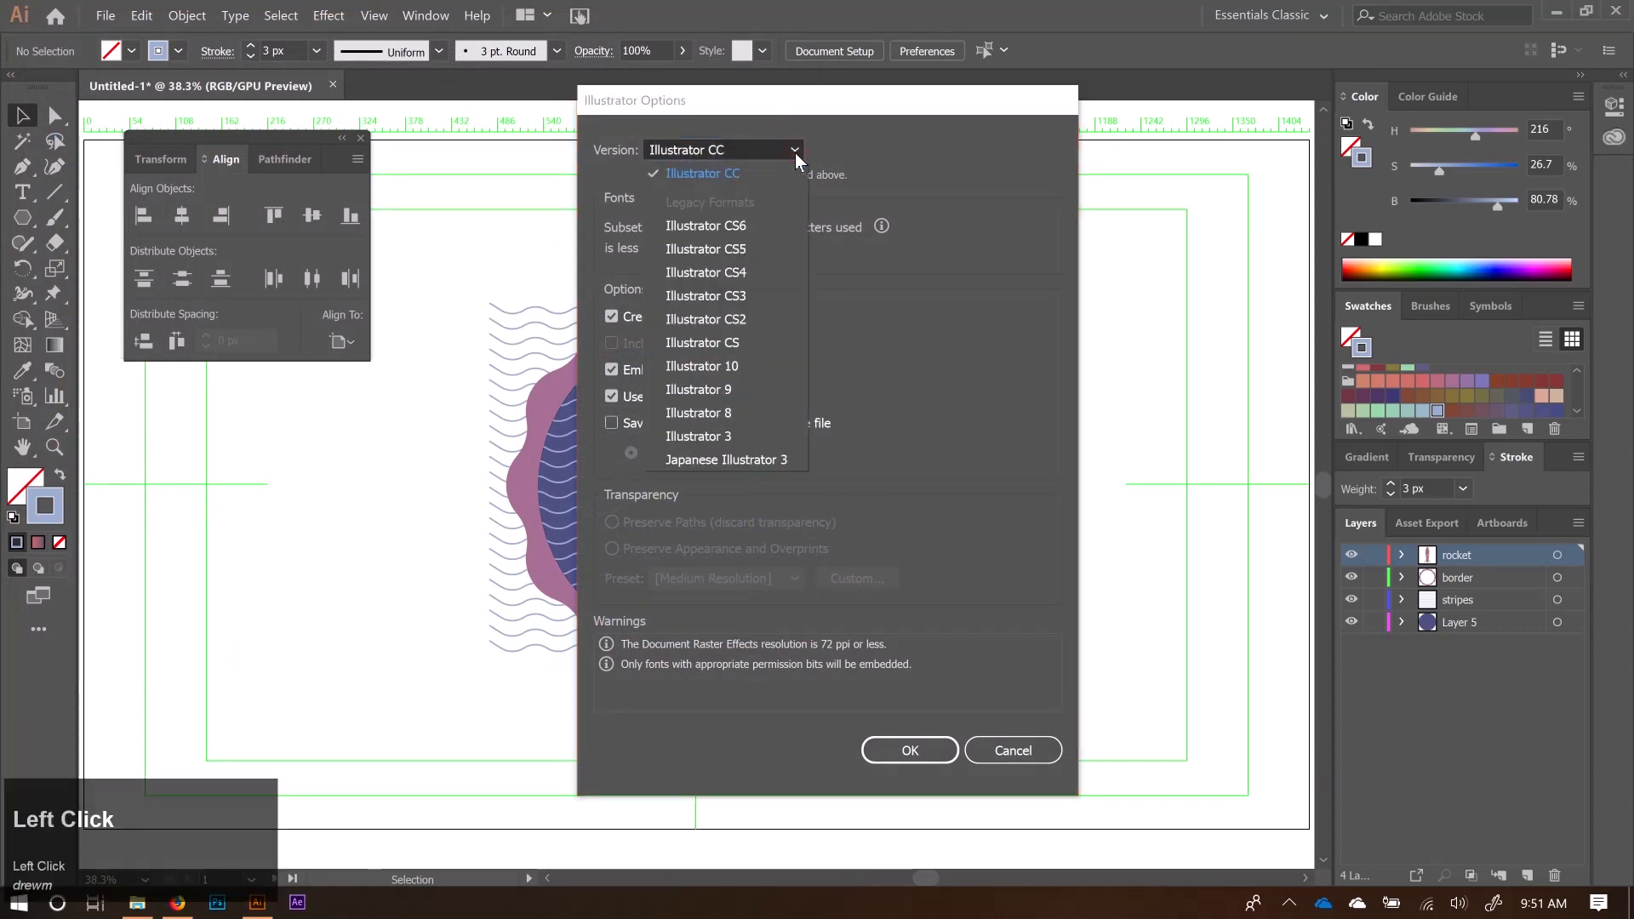
click(915, 148)
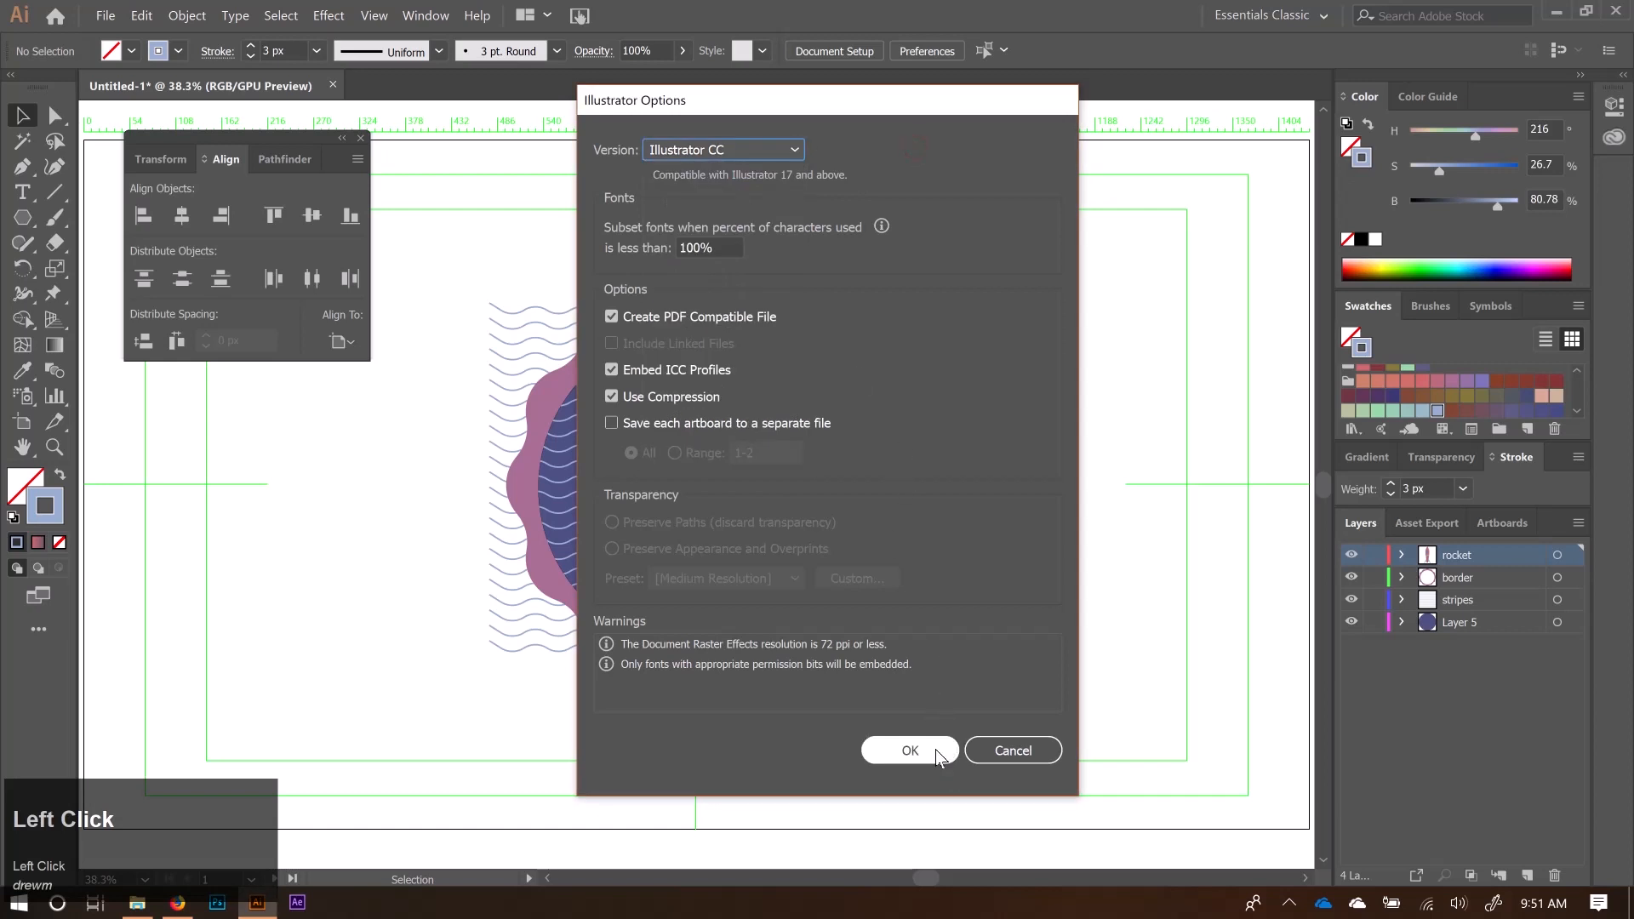
click(910, 750)
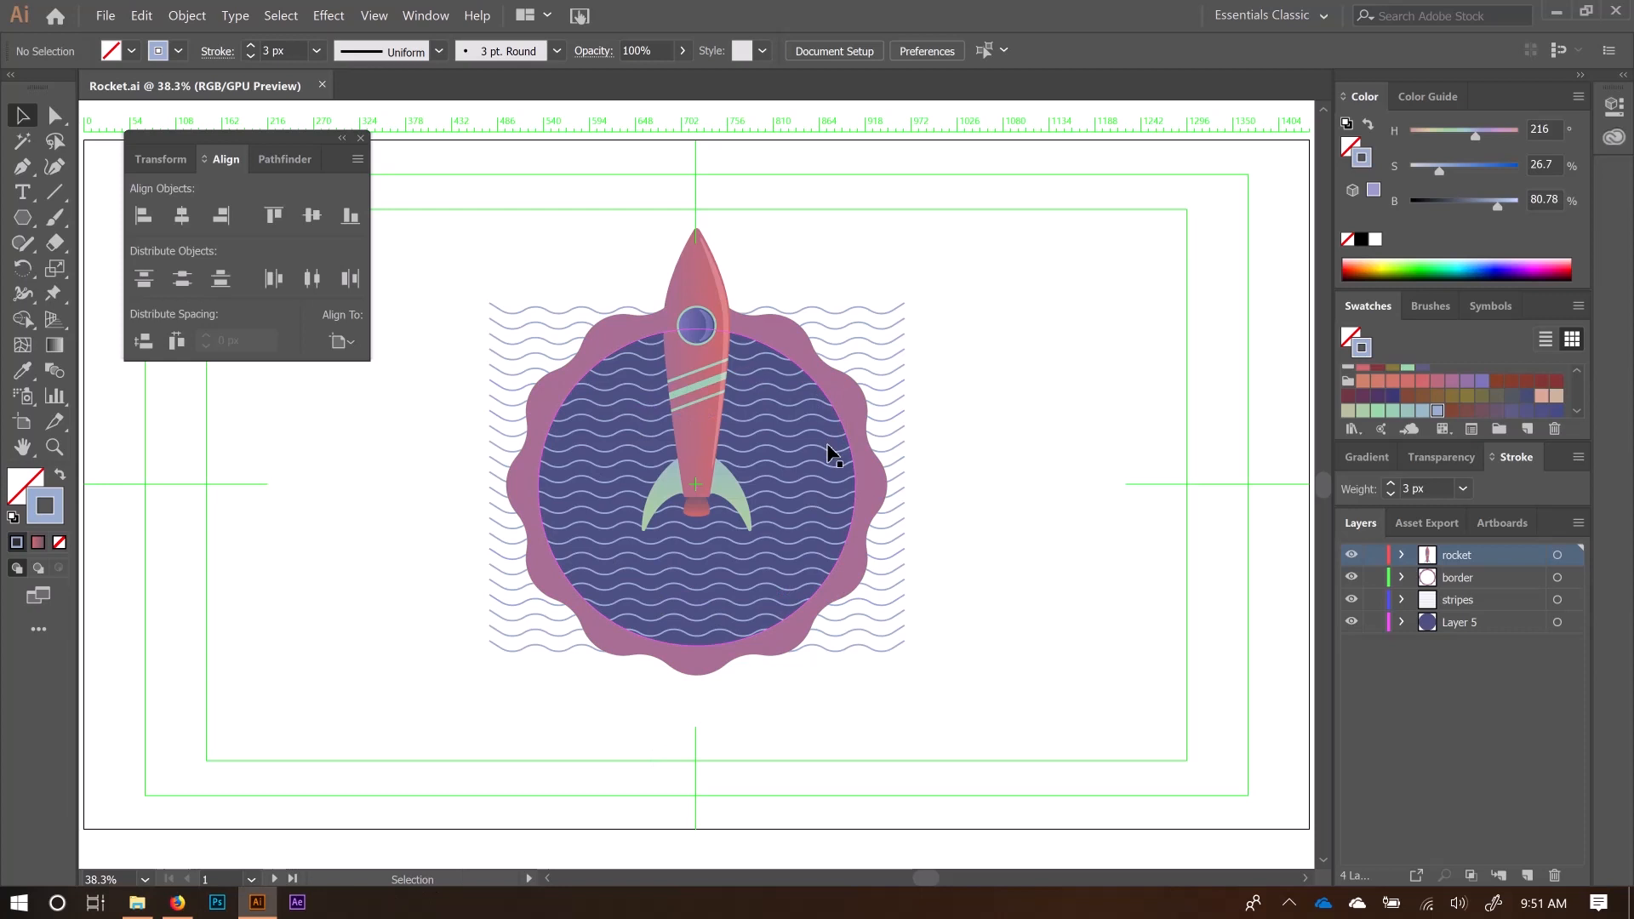
click(1289, 903)
click(1313, 822)
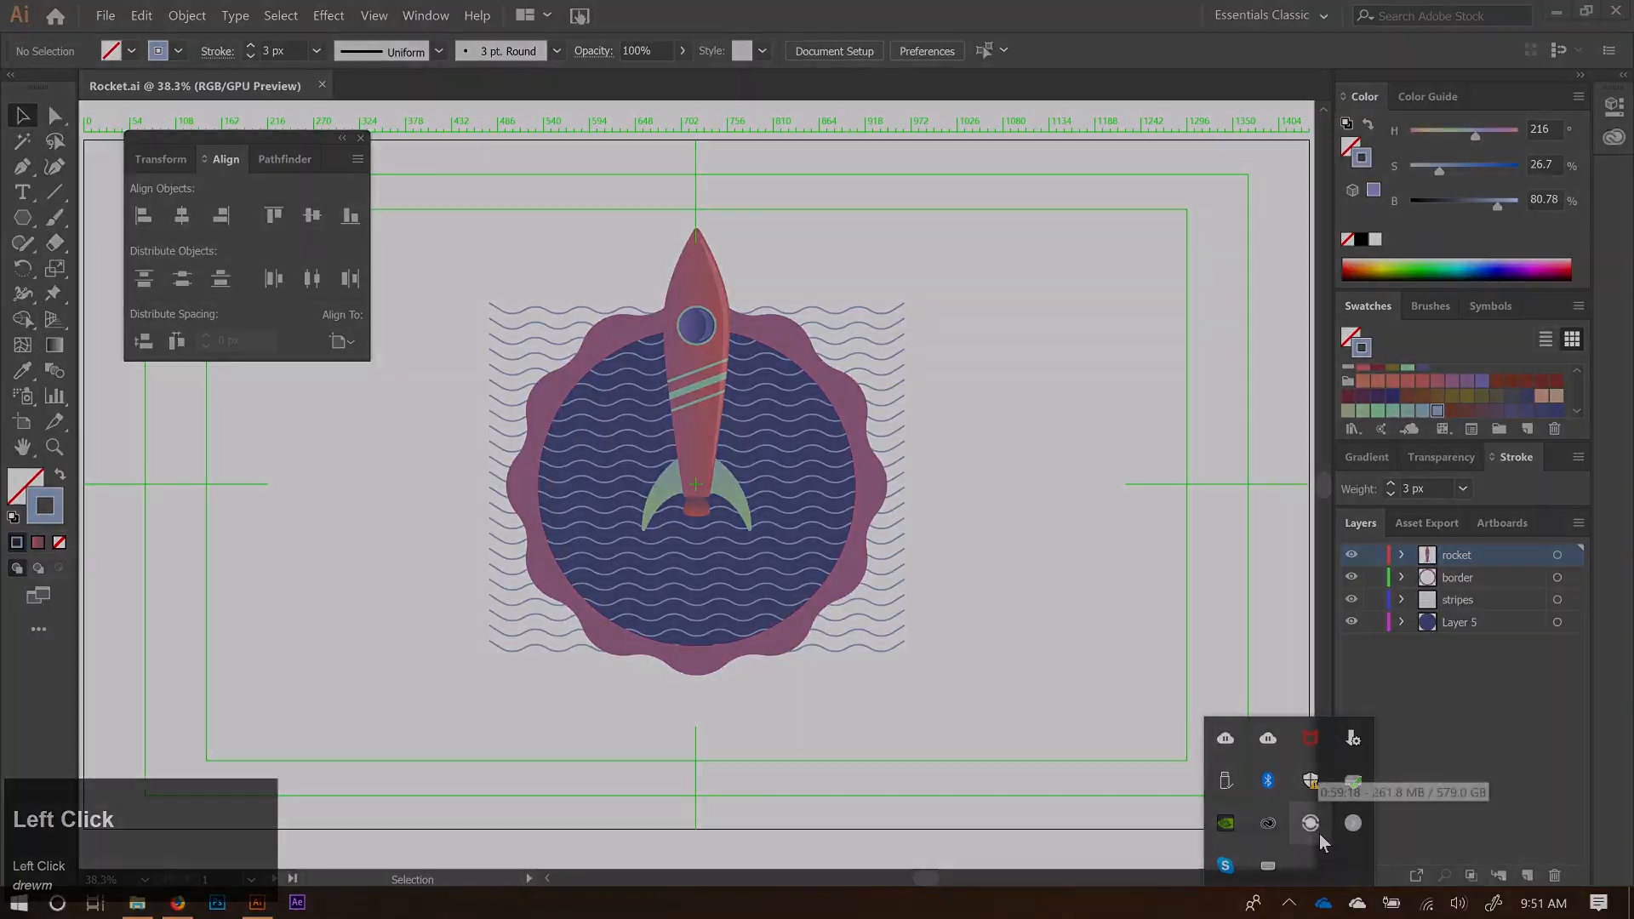